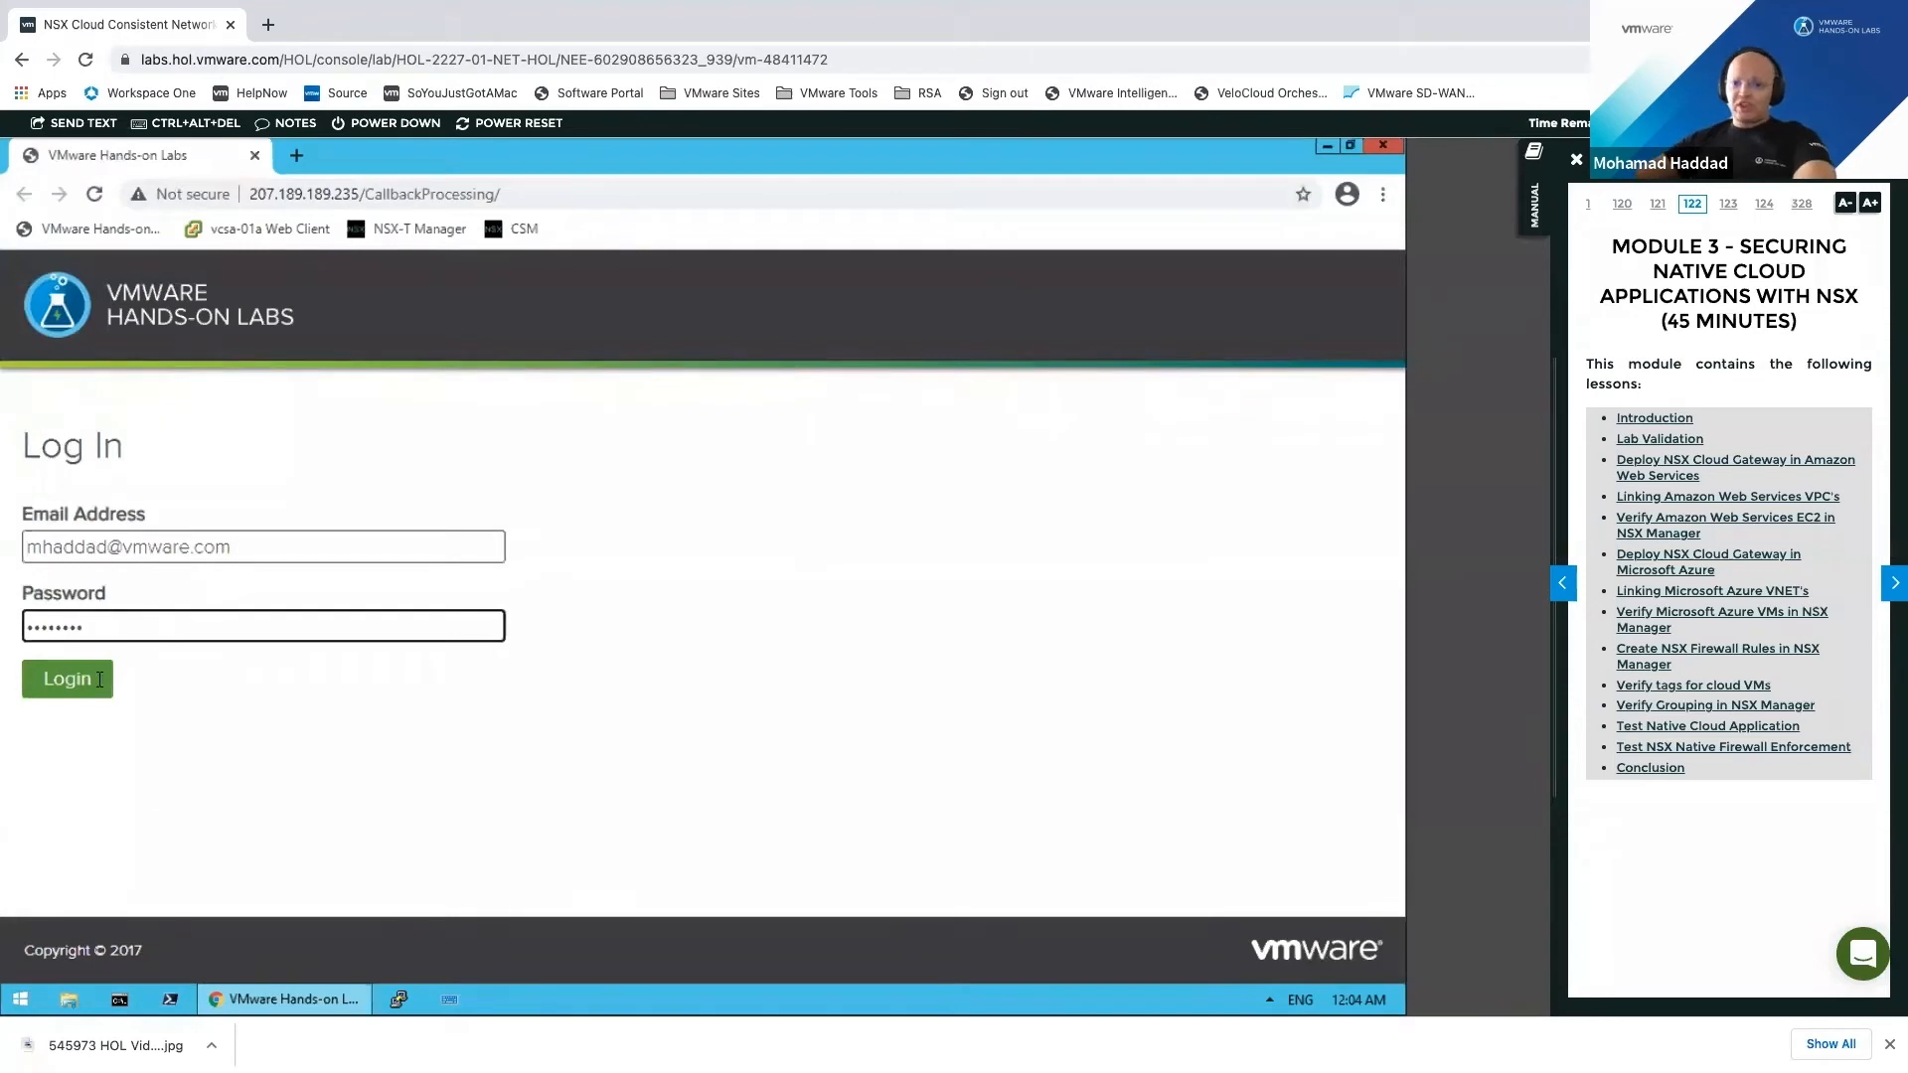
Step: Sign in to the lab's account page and review the AWS details and vApp Public IP
left_click(79, 680)
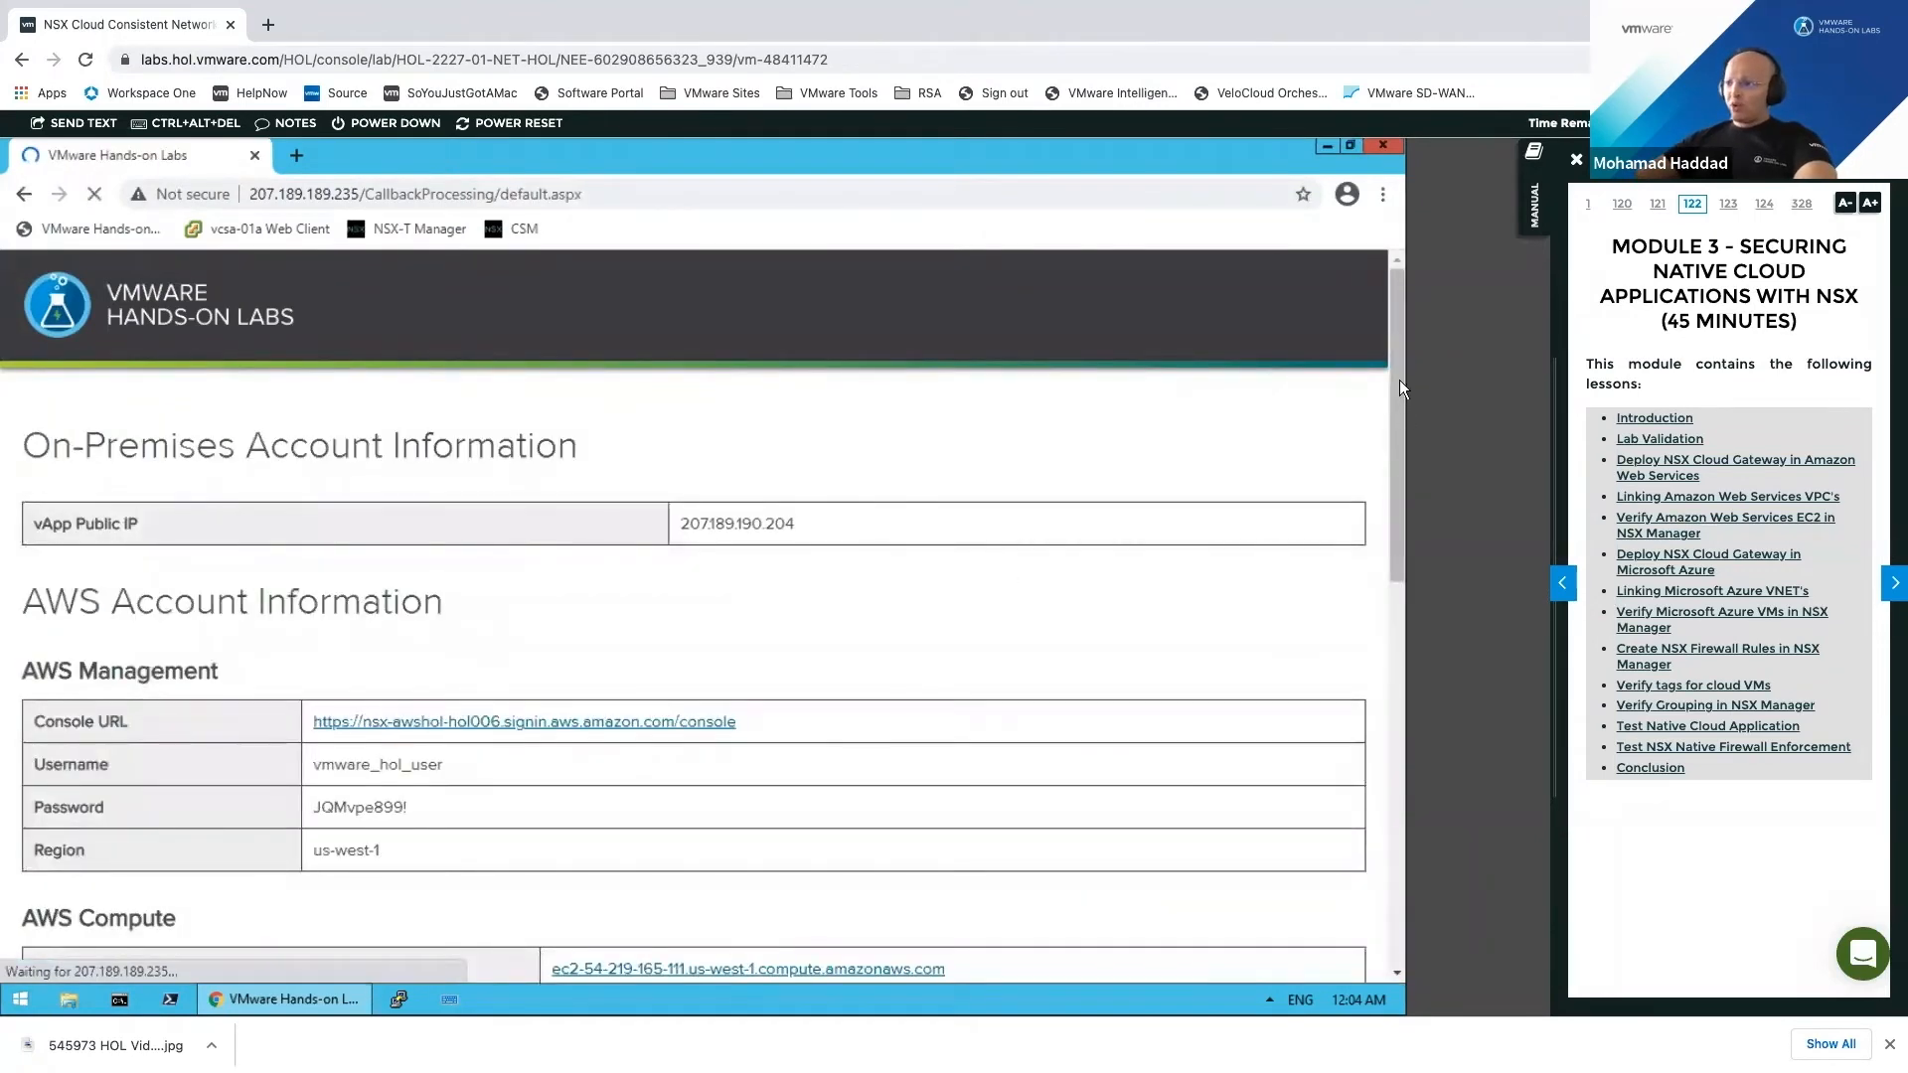
scroll(715, 507, "down", 1)
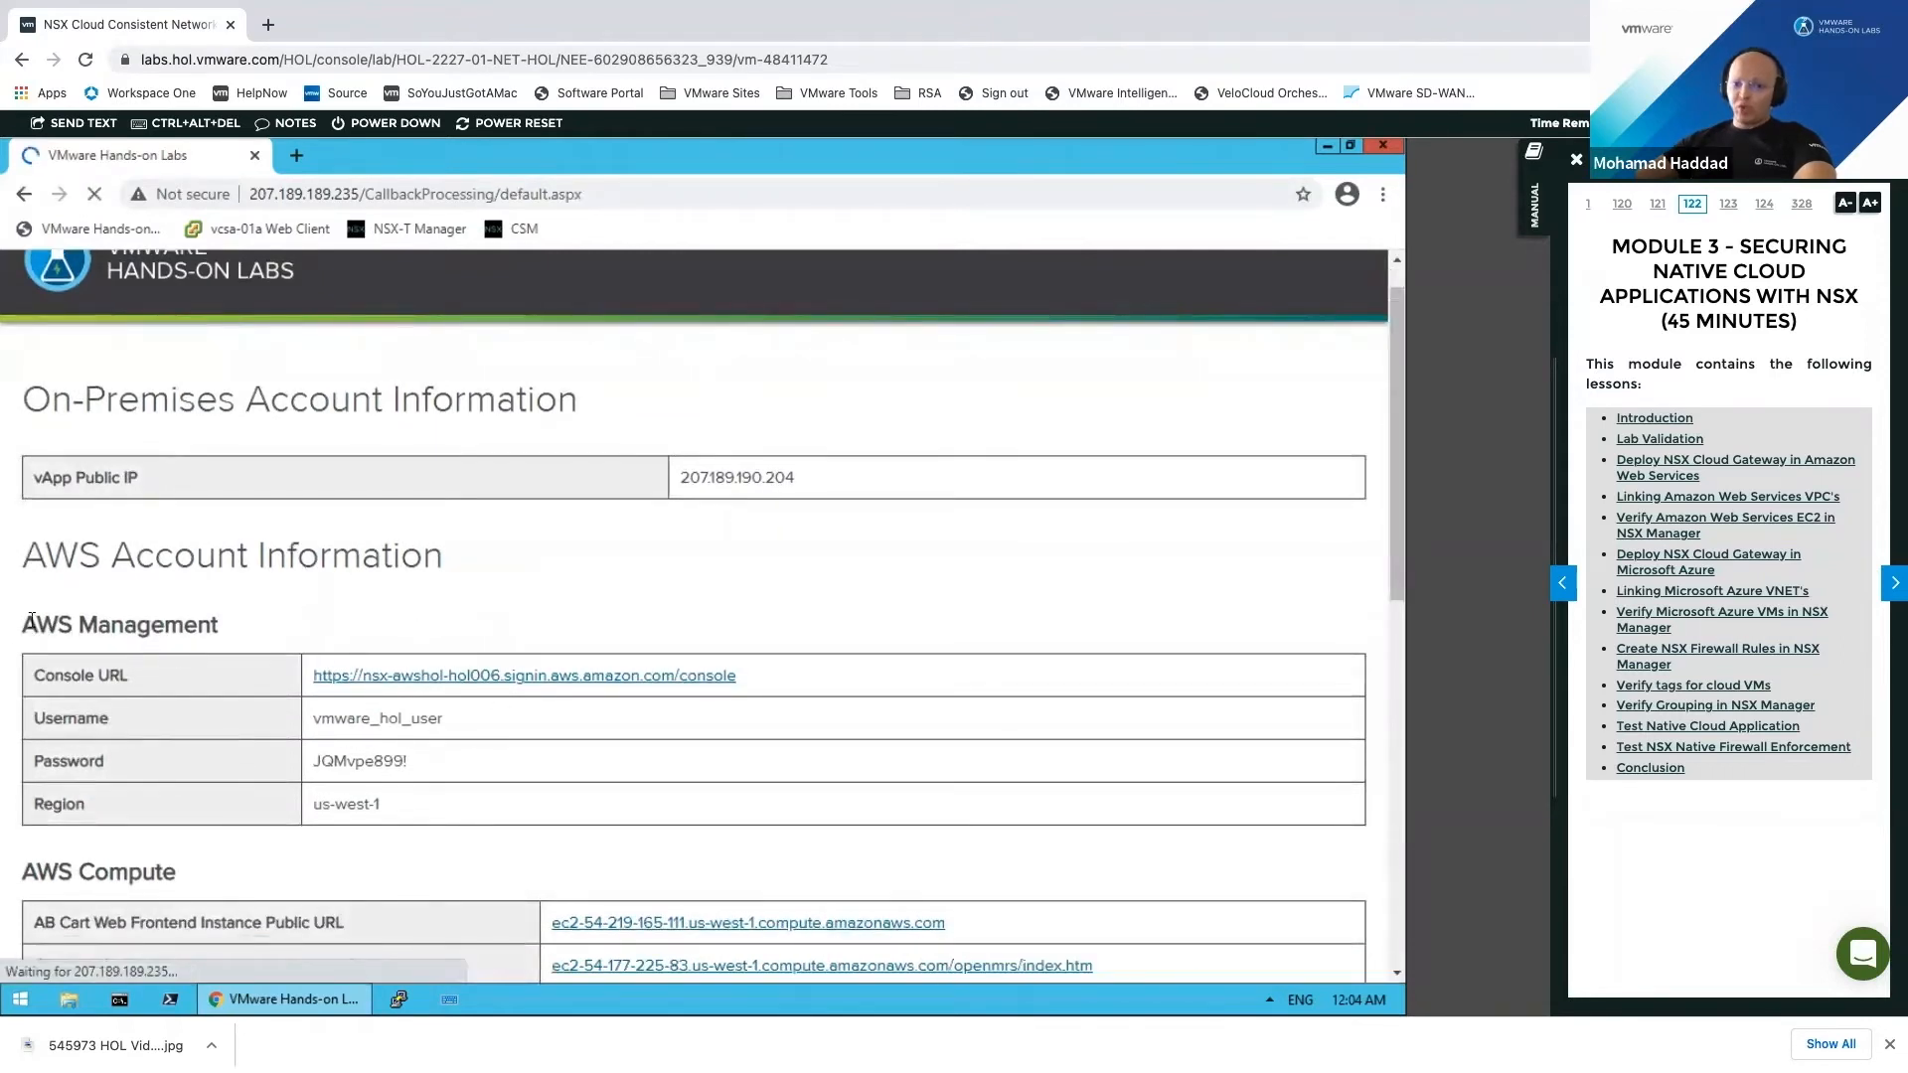
left_click_drag(211, 632, 22, 626)
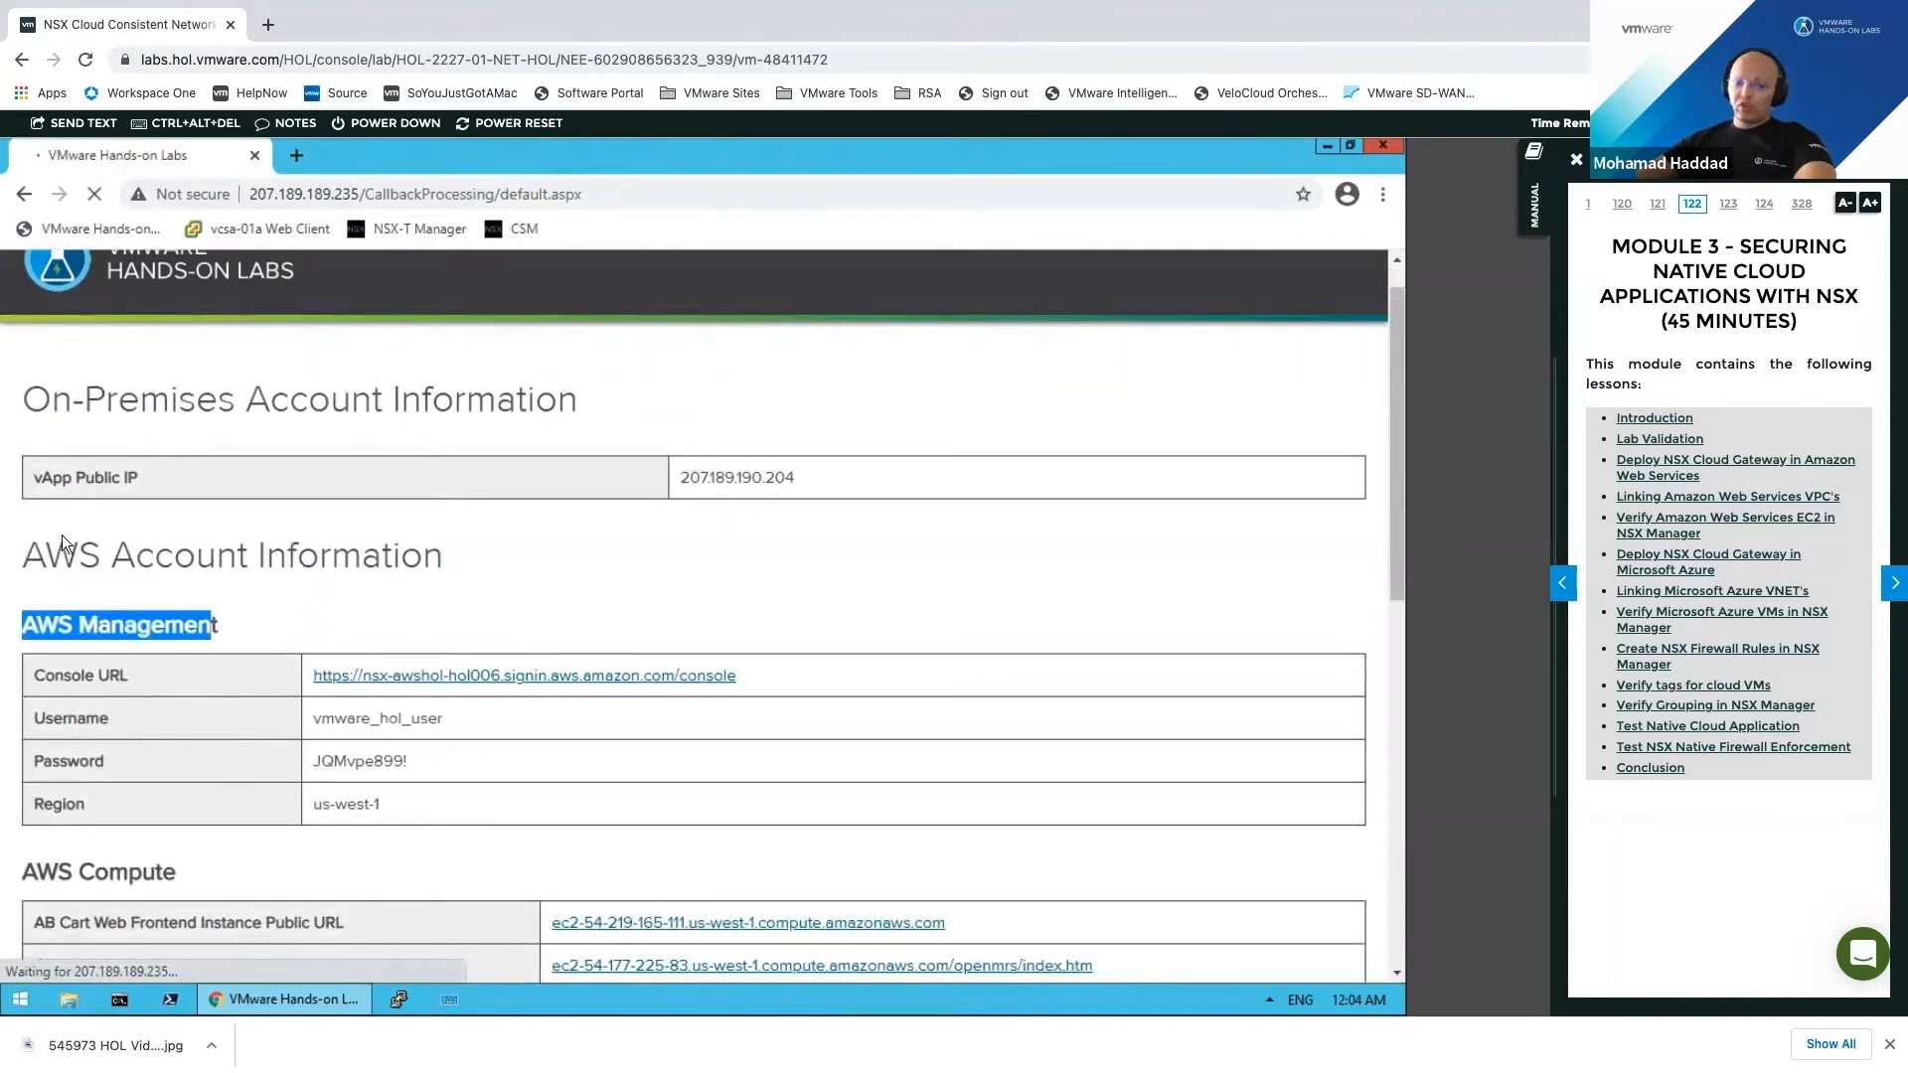
left_click_drag(786, 481, 676, 477)
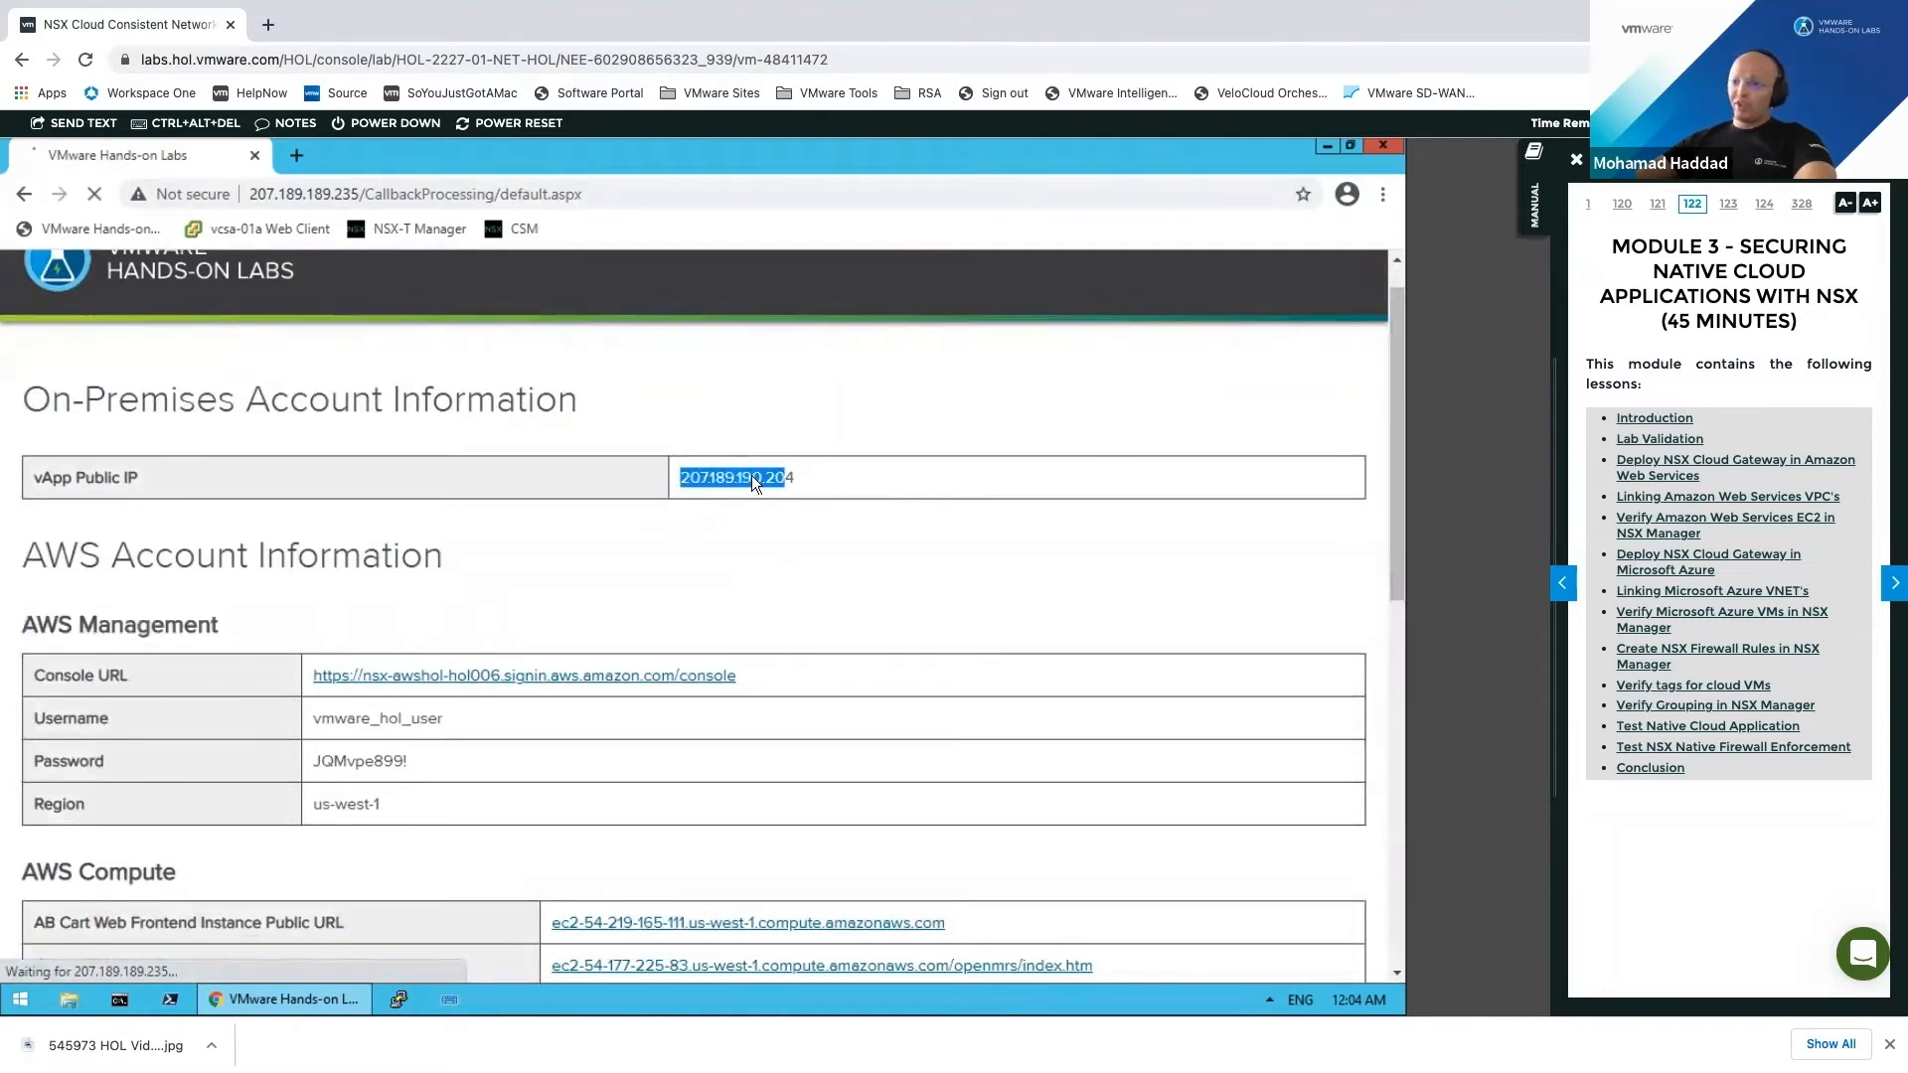
double_click(707, 477)
left_click(707, 478)
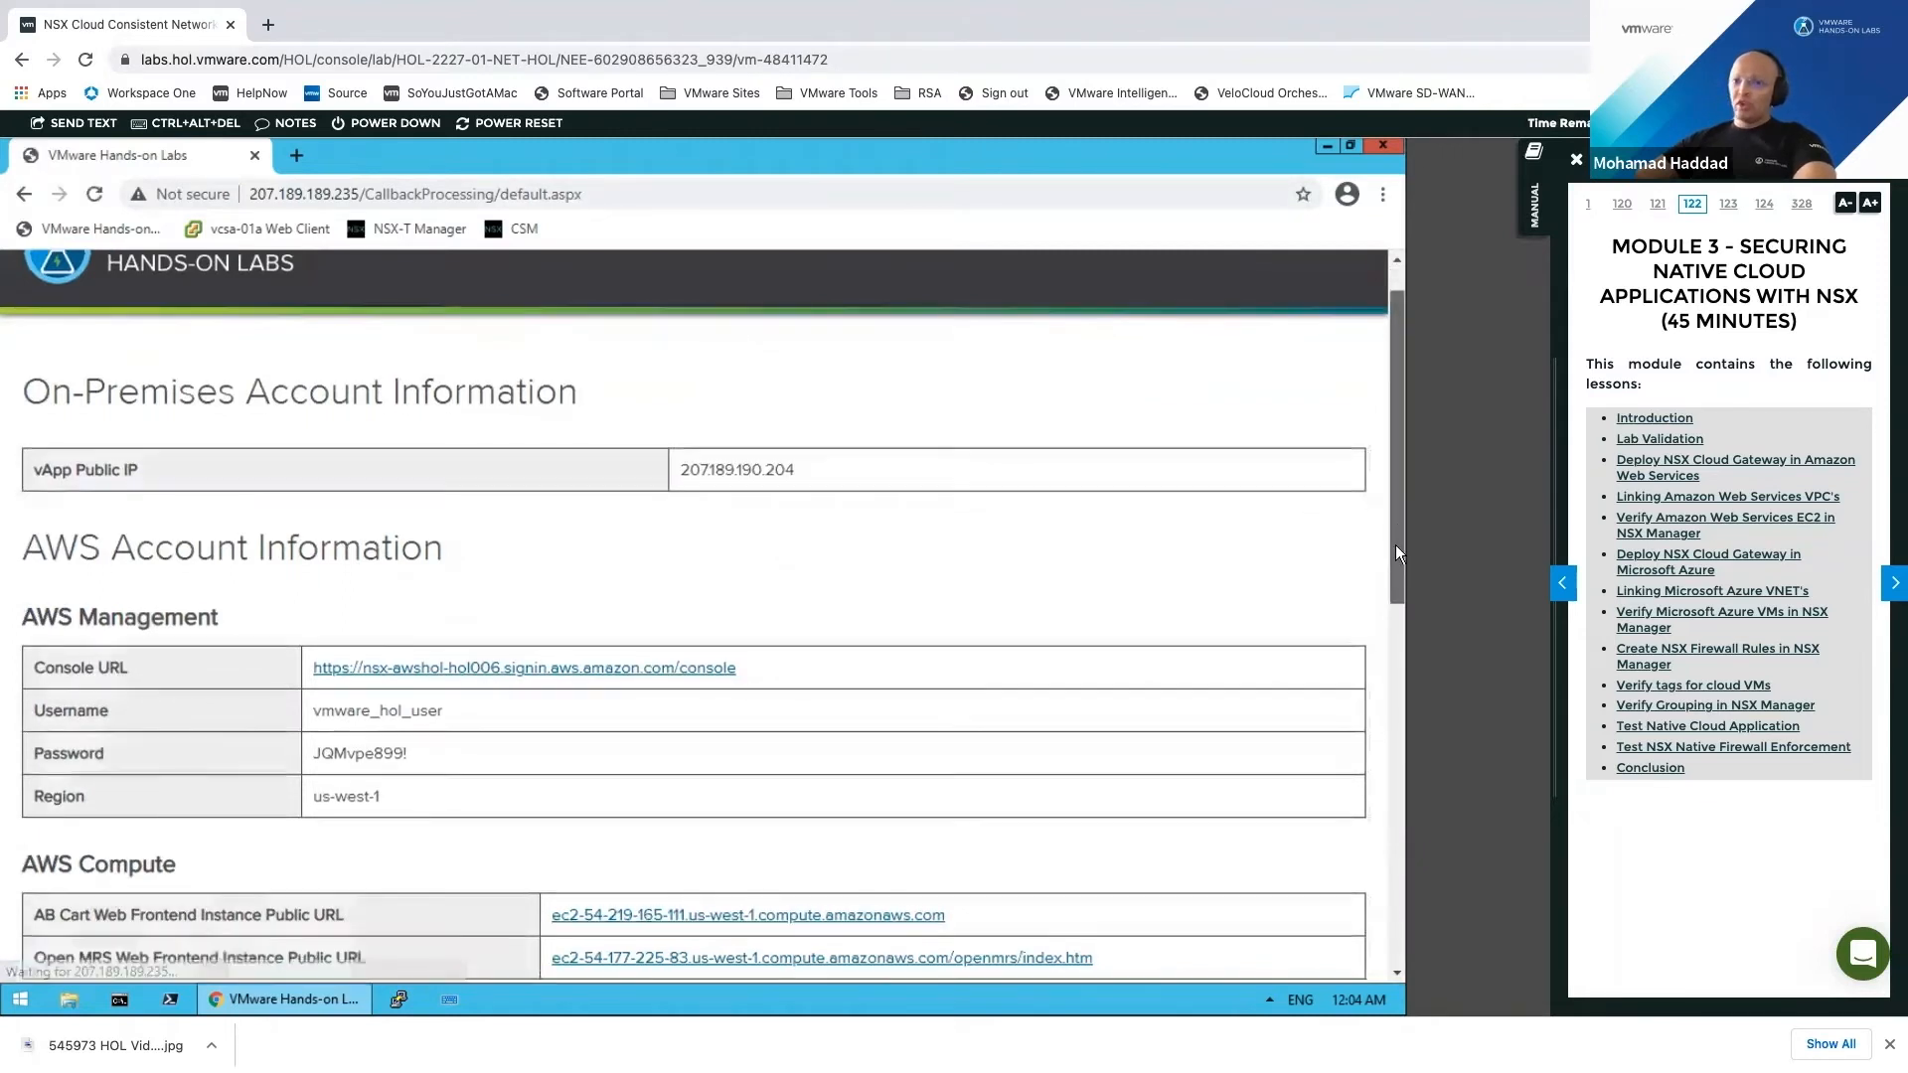
Step: Scroll down to the Azure SSH Key section and select the public key text
scroll(1397, 557, "down", 3)
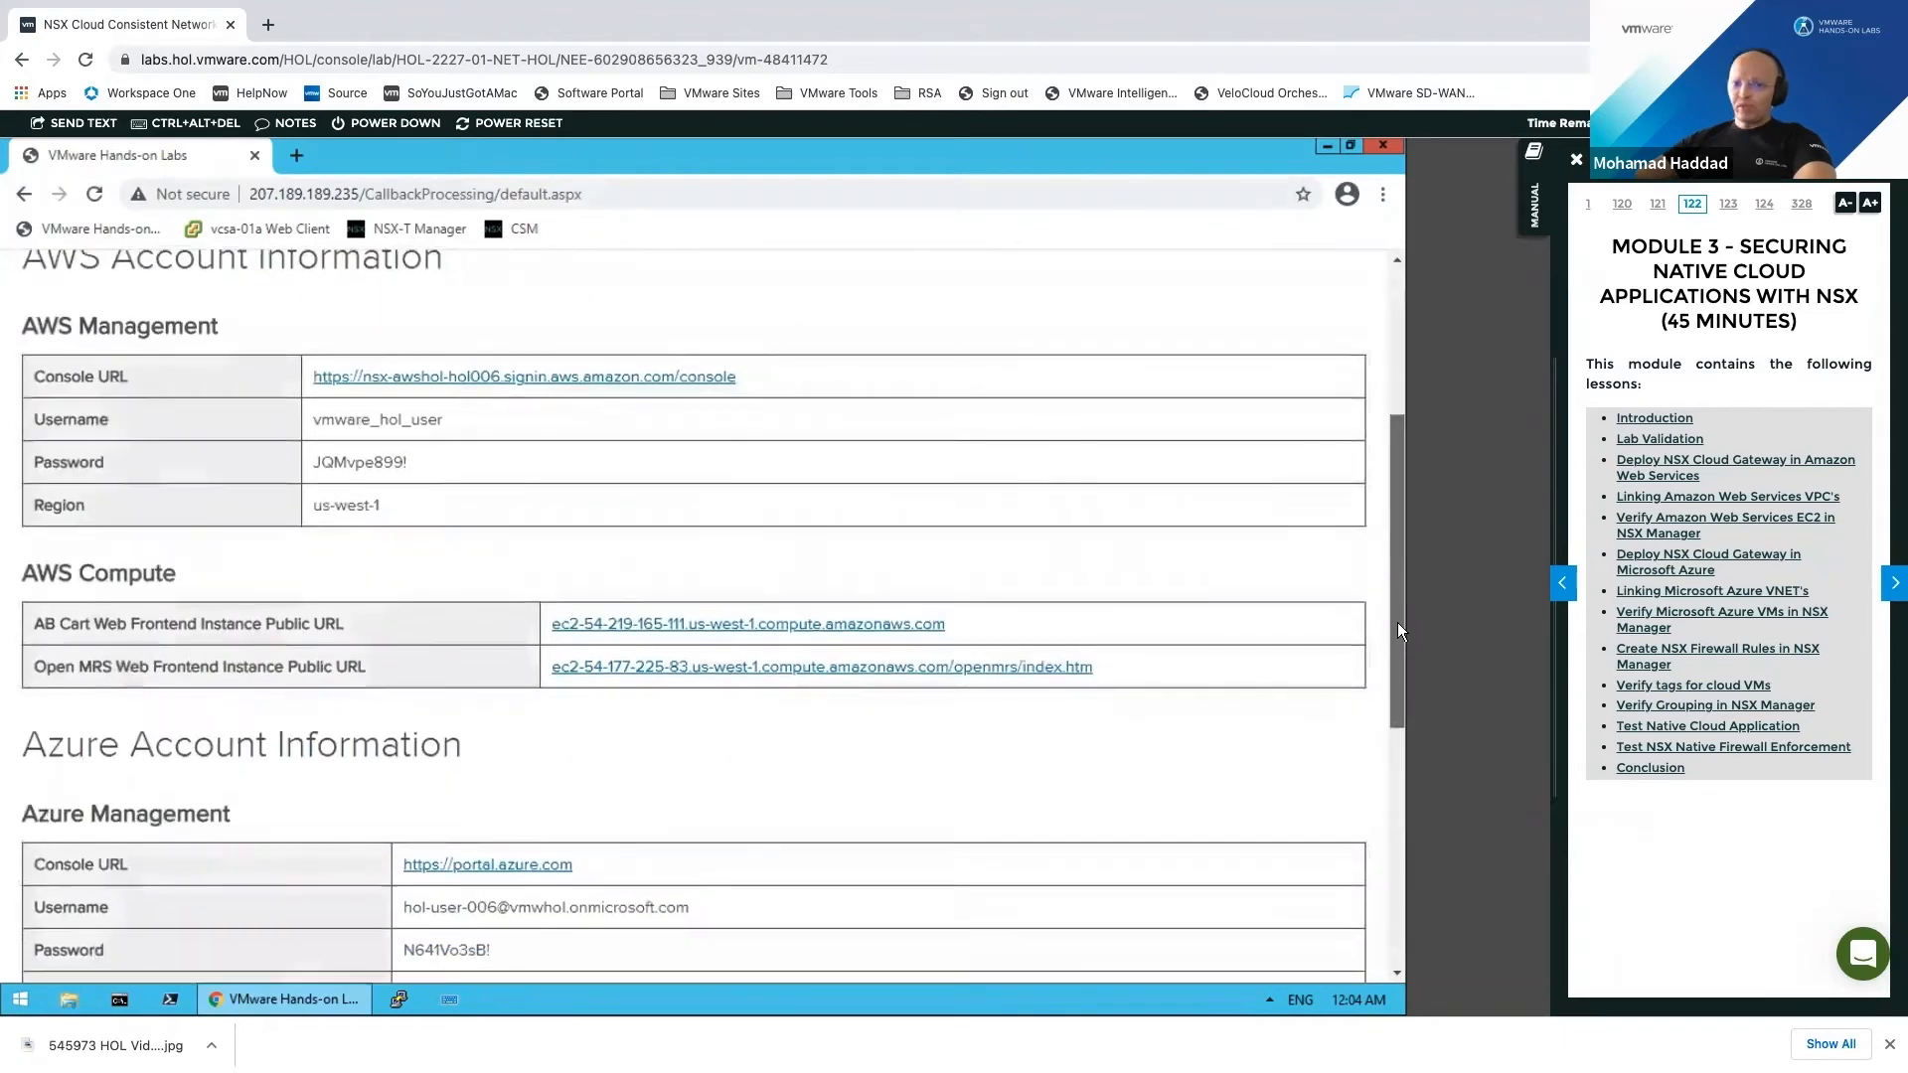
scroll(1397, 622, "down", 1)
left_click_drag(120, 555, 149, 597)
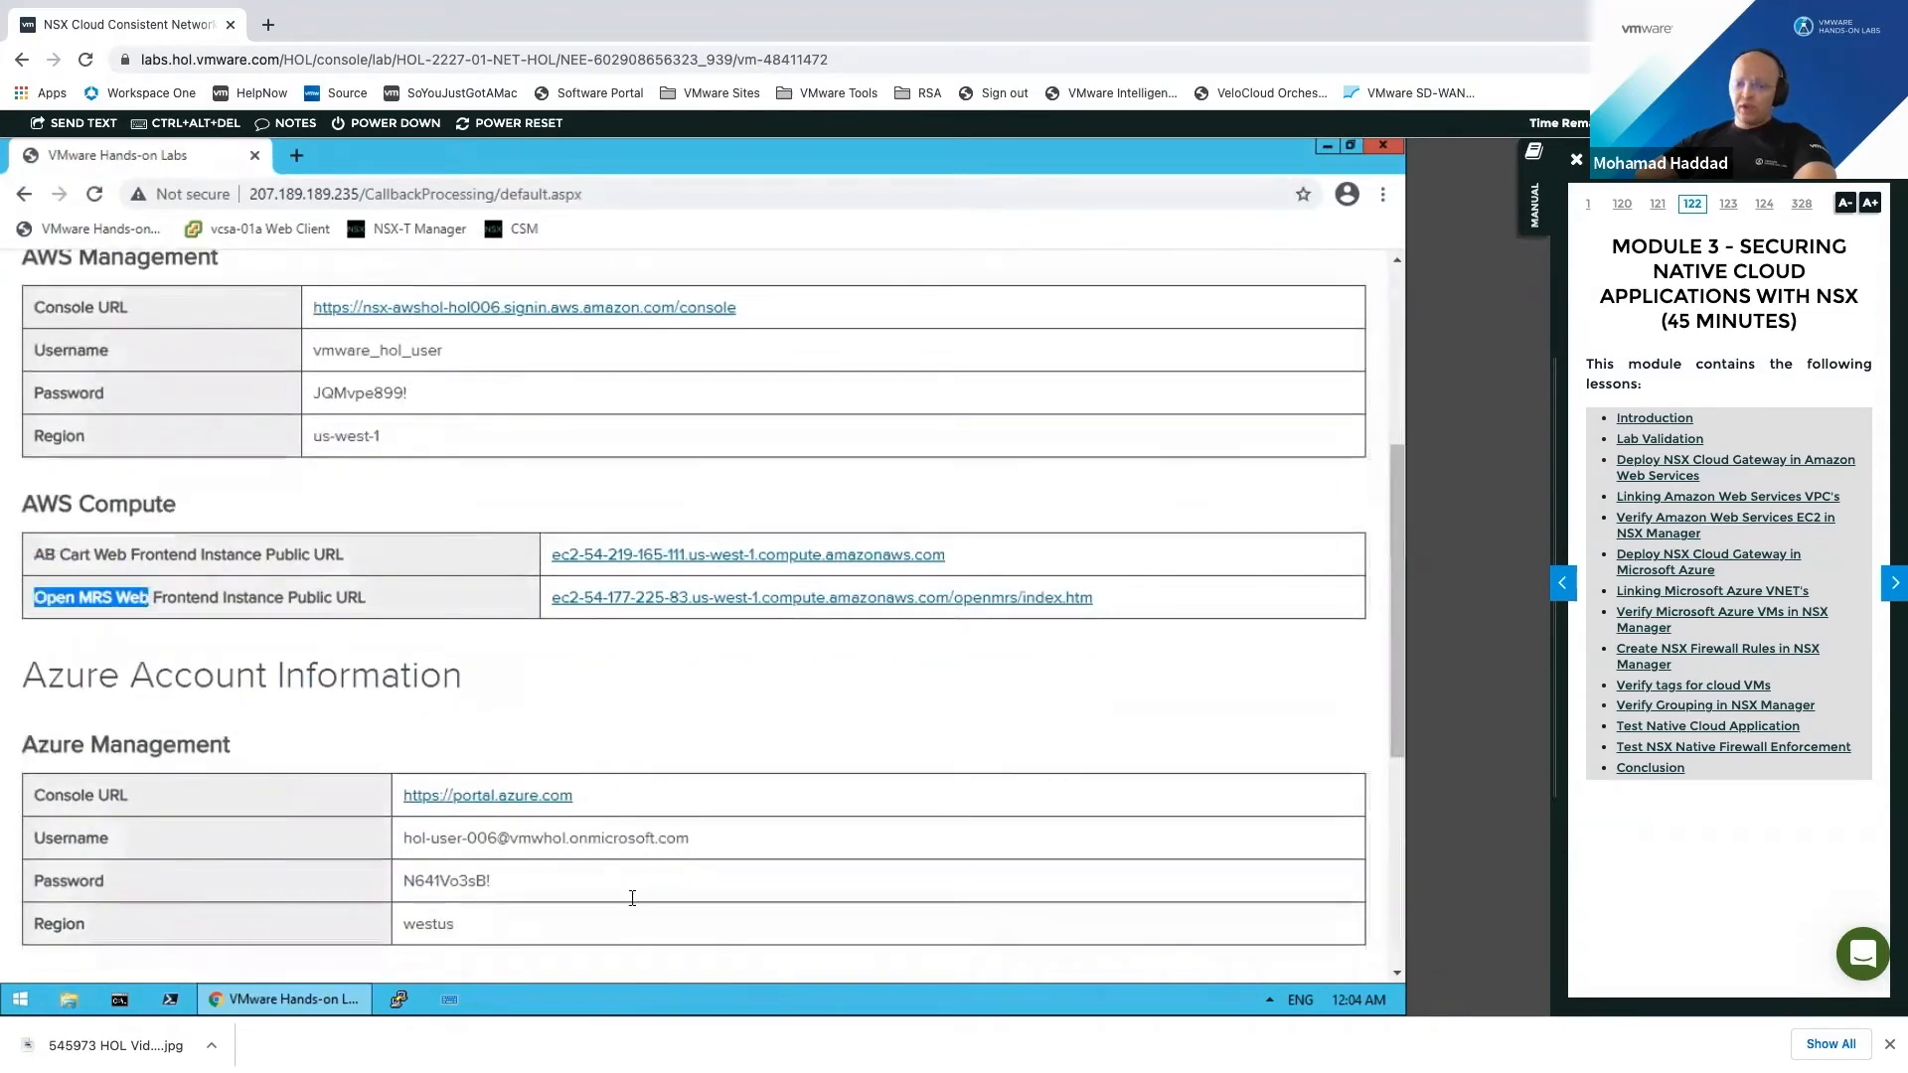
scroll(324, 660, "down", 1)
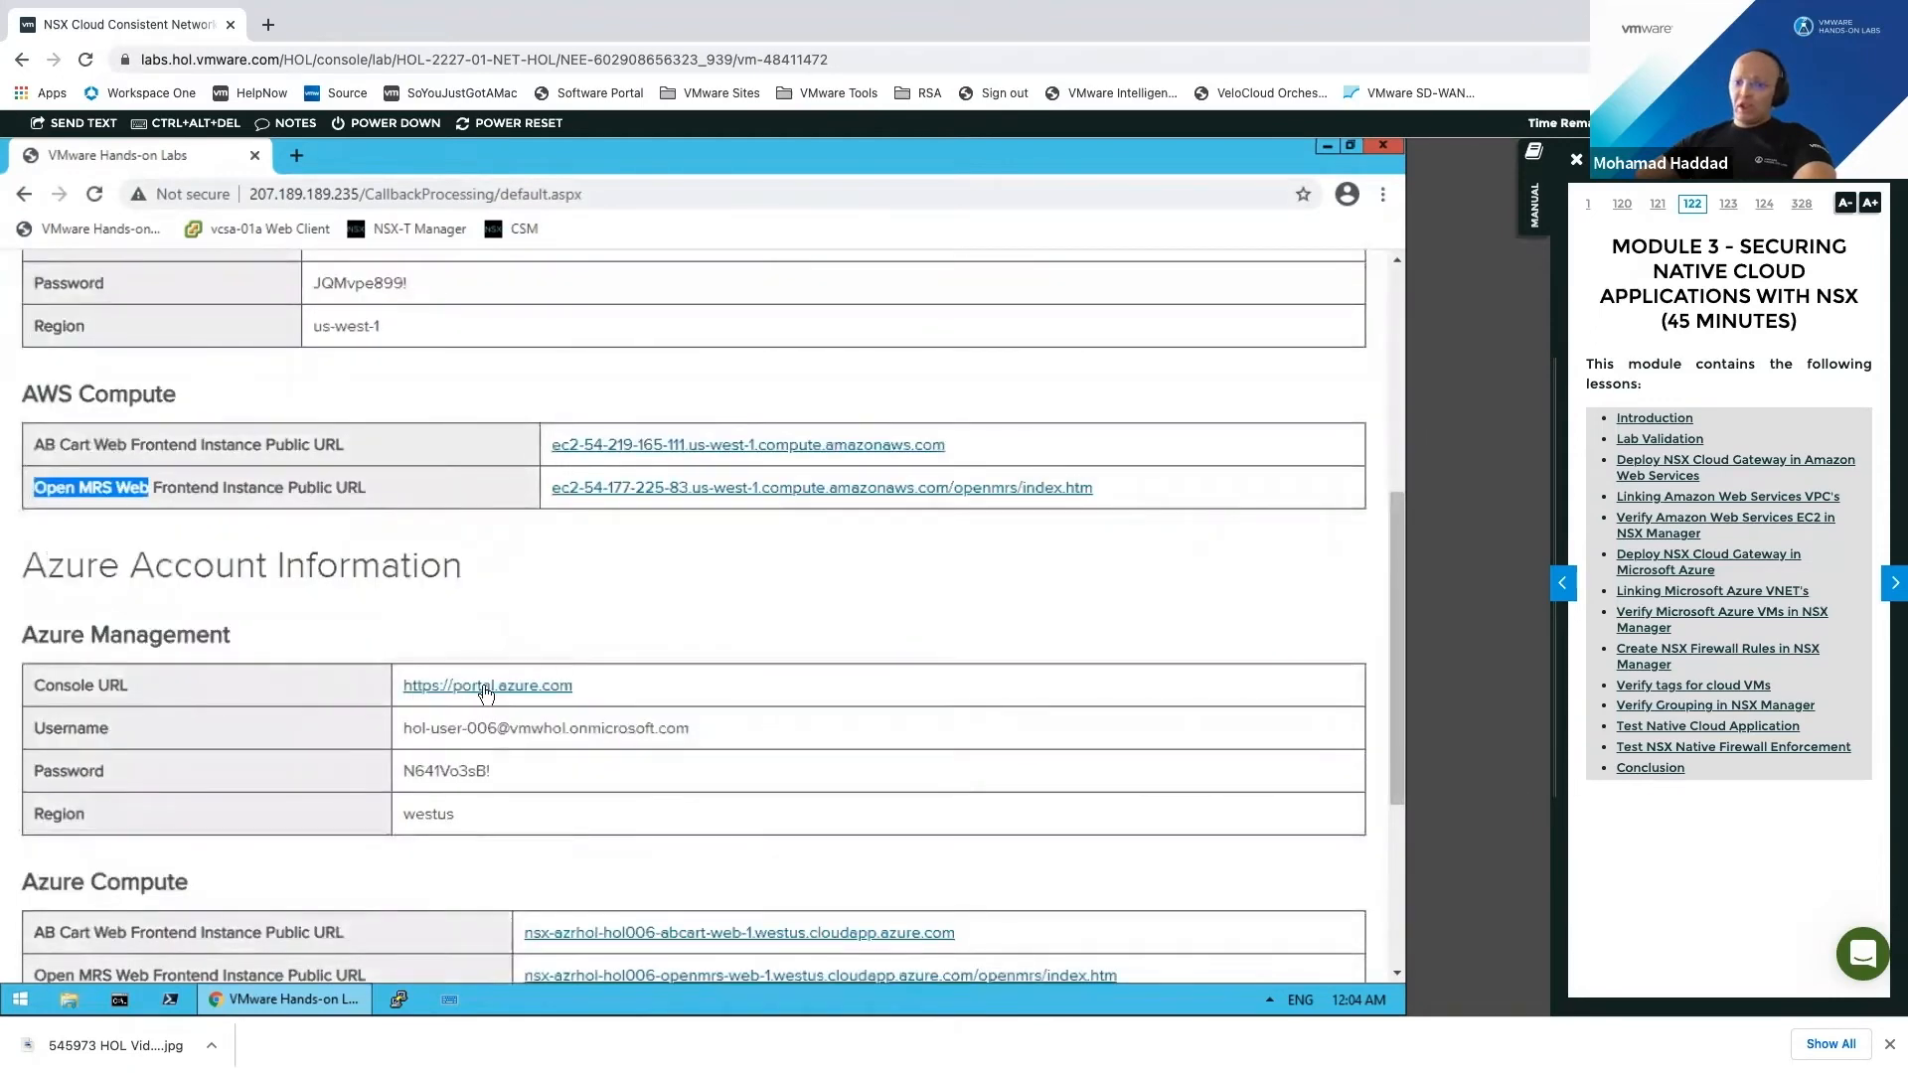
left_click(1393, 835)
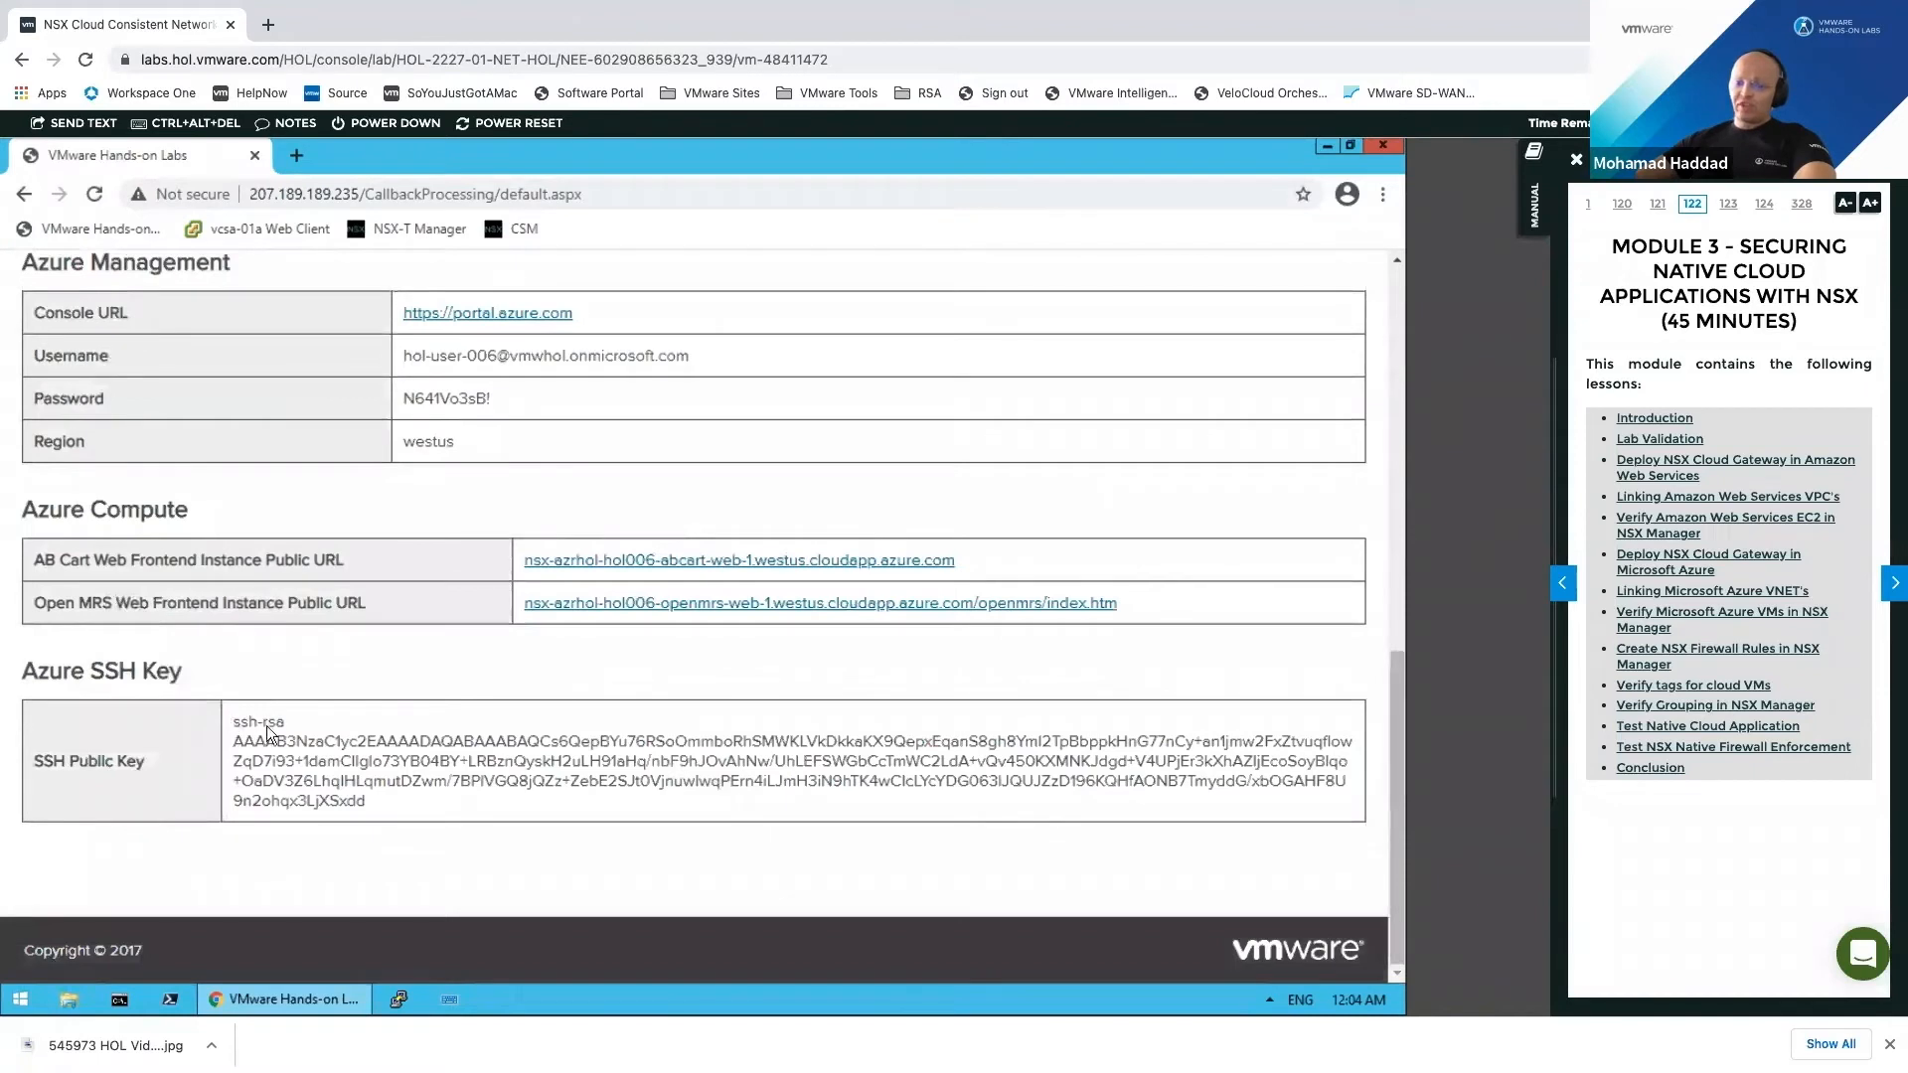
left_click_drag(307, 746, 372, 805)
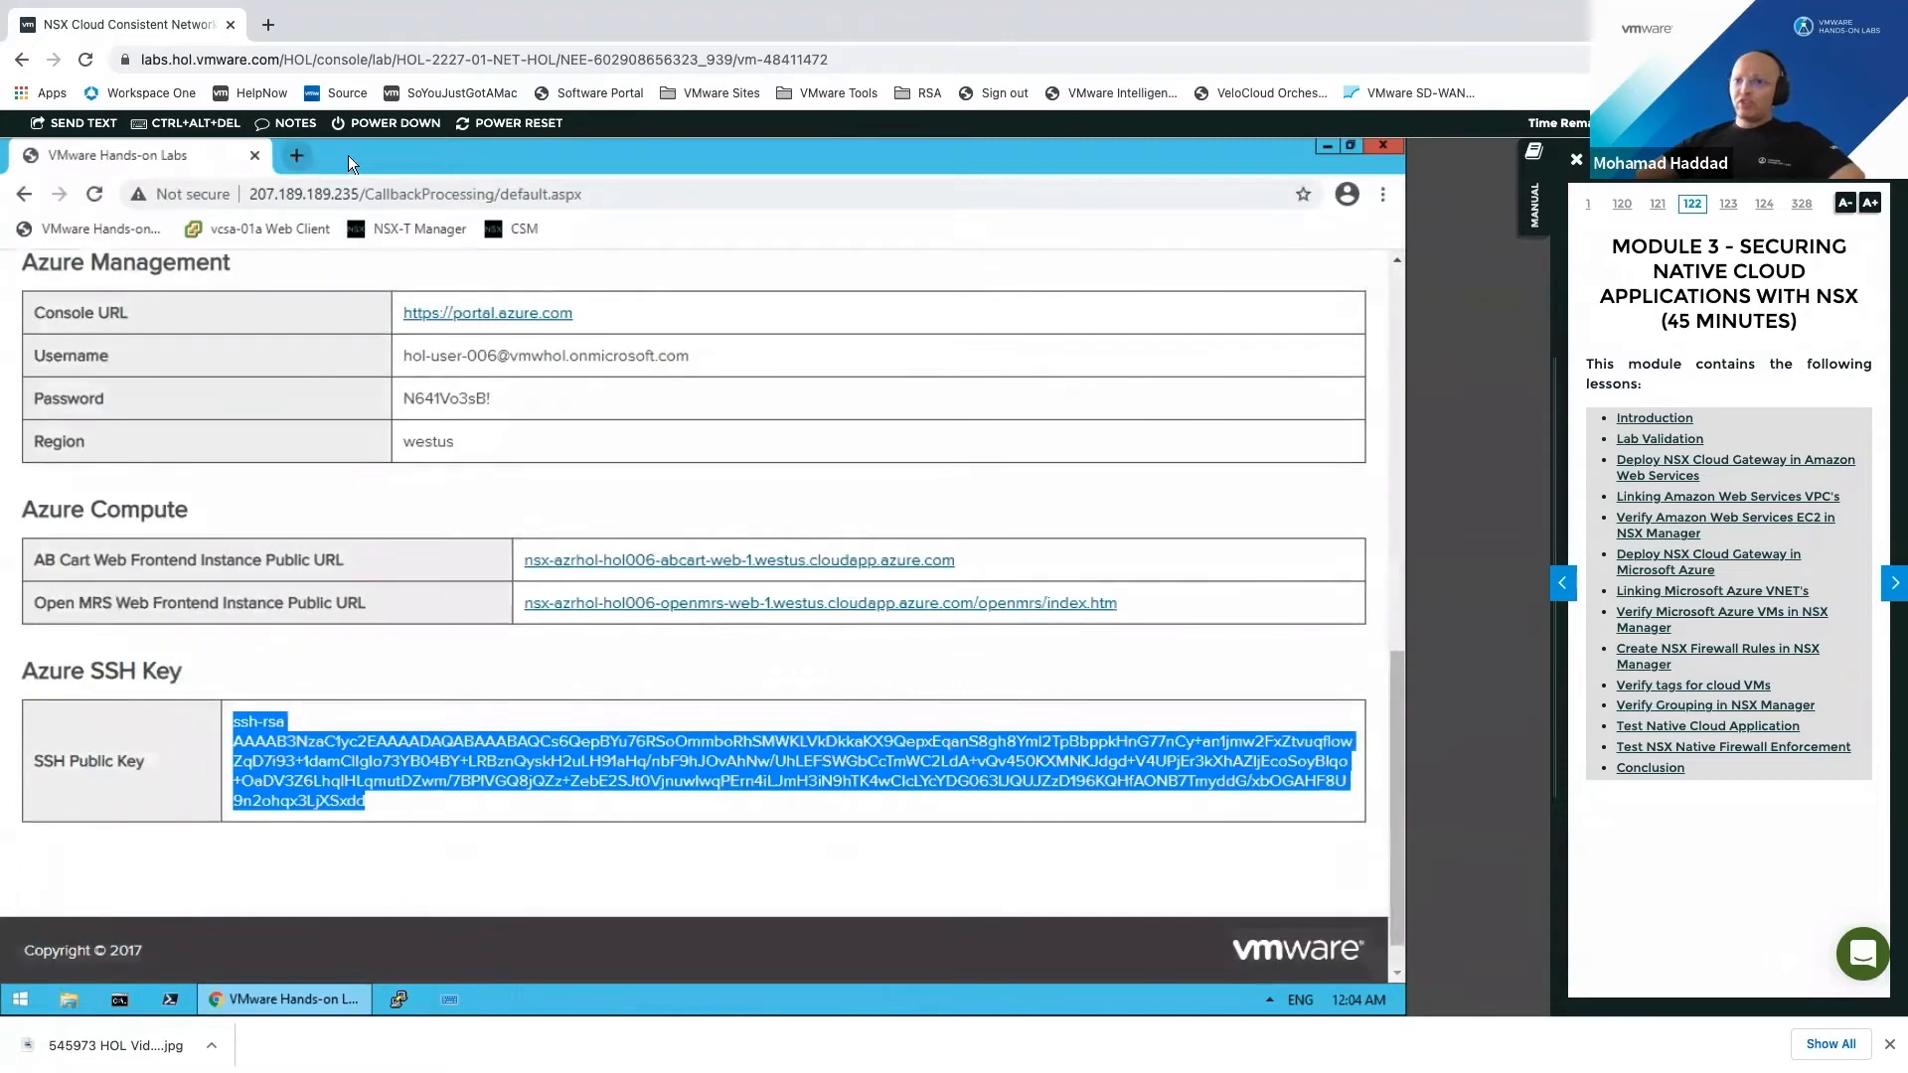
Step: Jump the lab manual to the AWS cloud gateway deployment lesson
left_click(1657, 351)
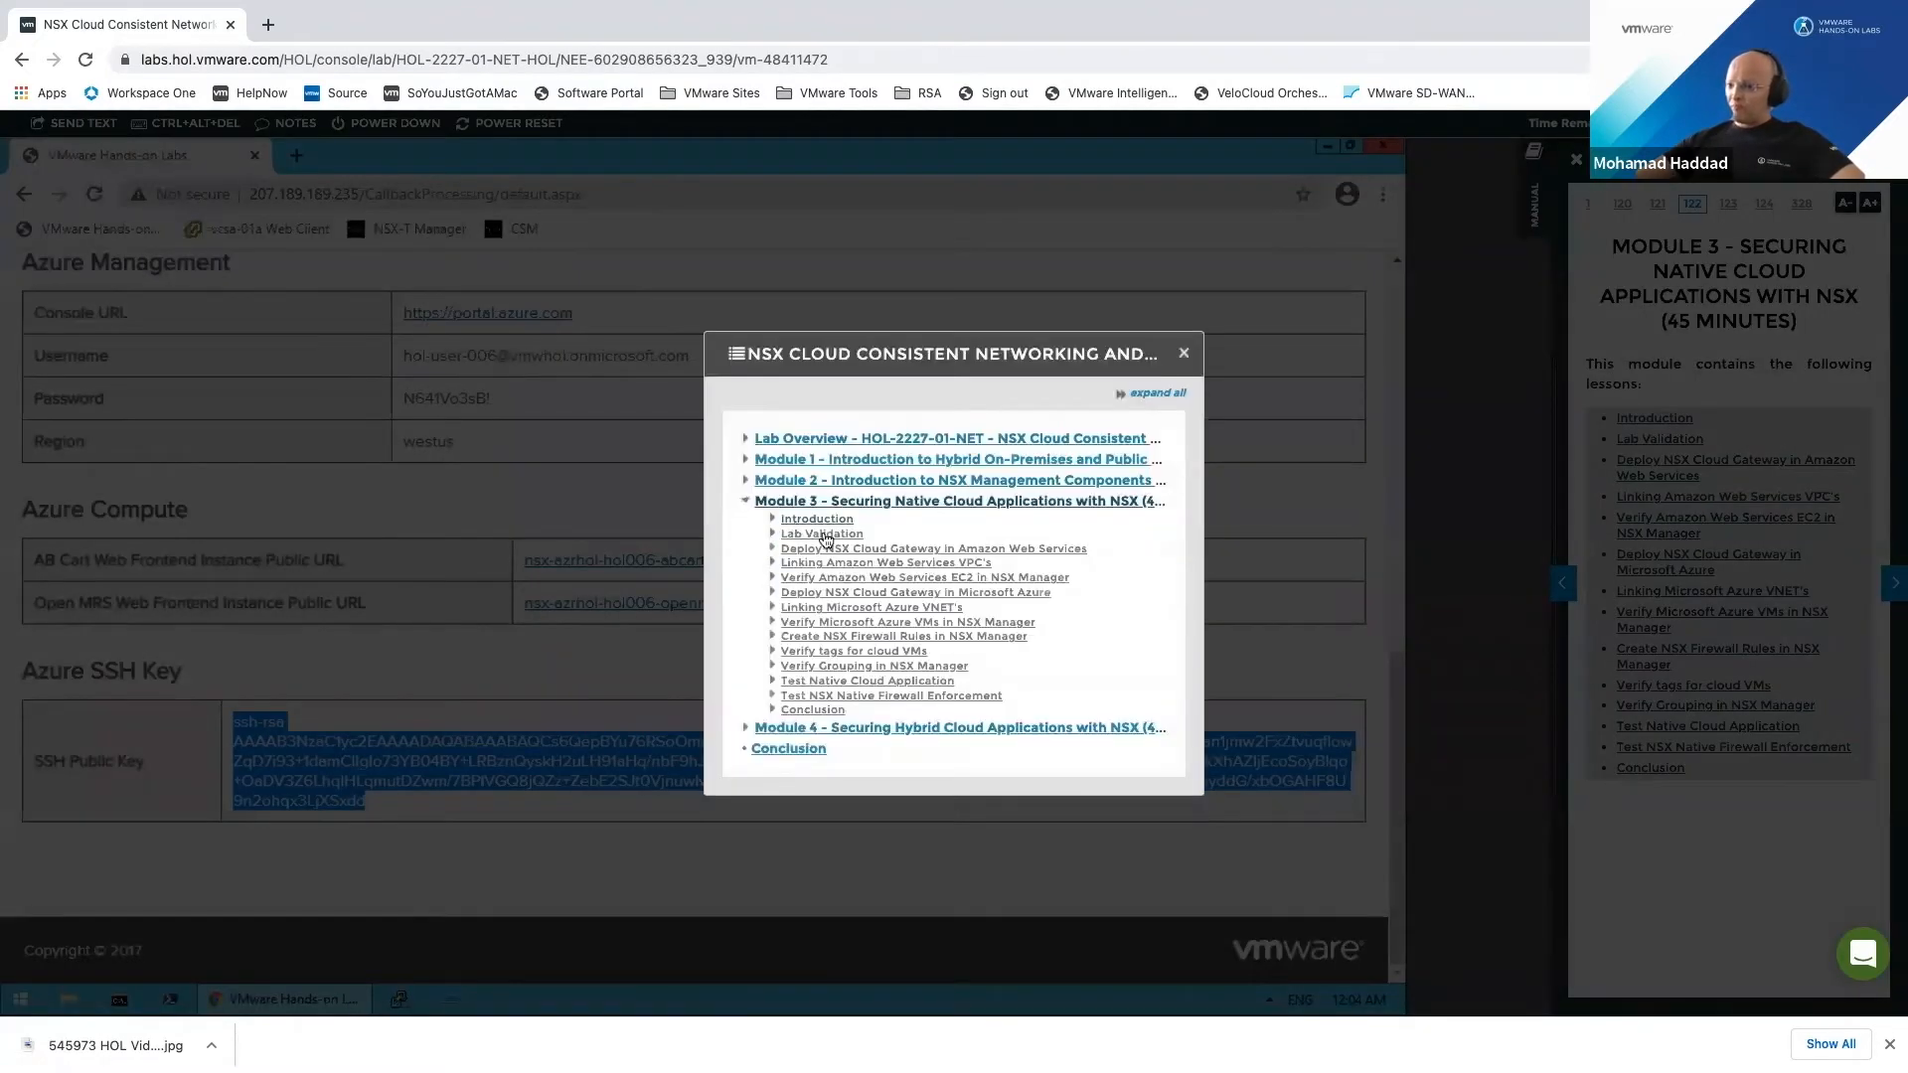
left_click(932, 549)
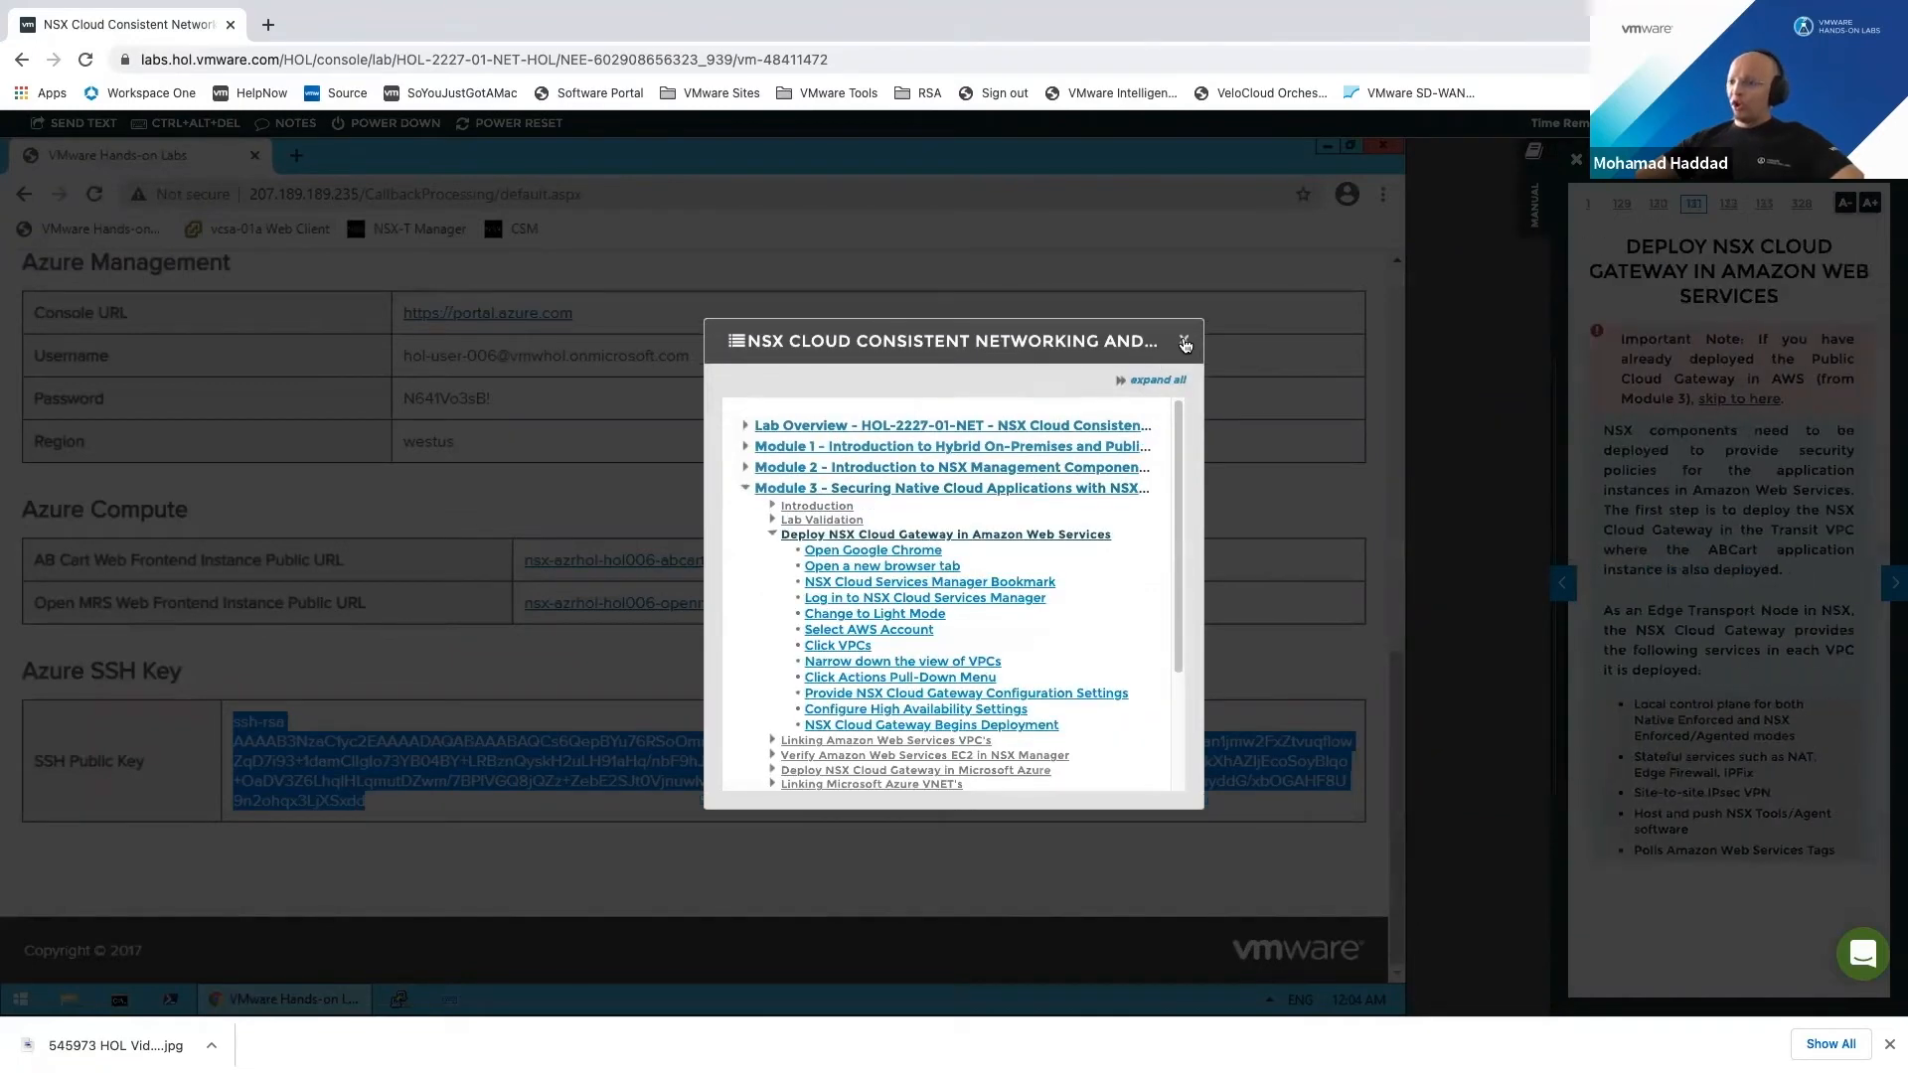
left_click(1185, 344)
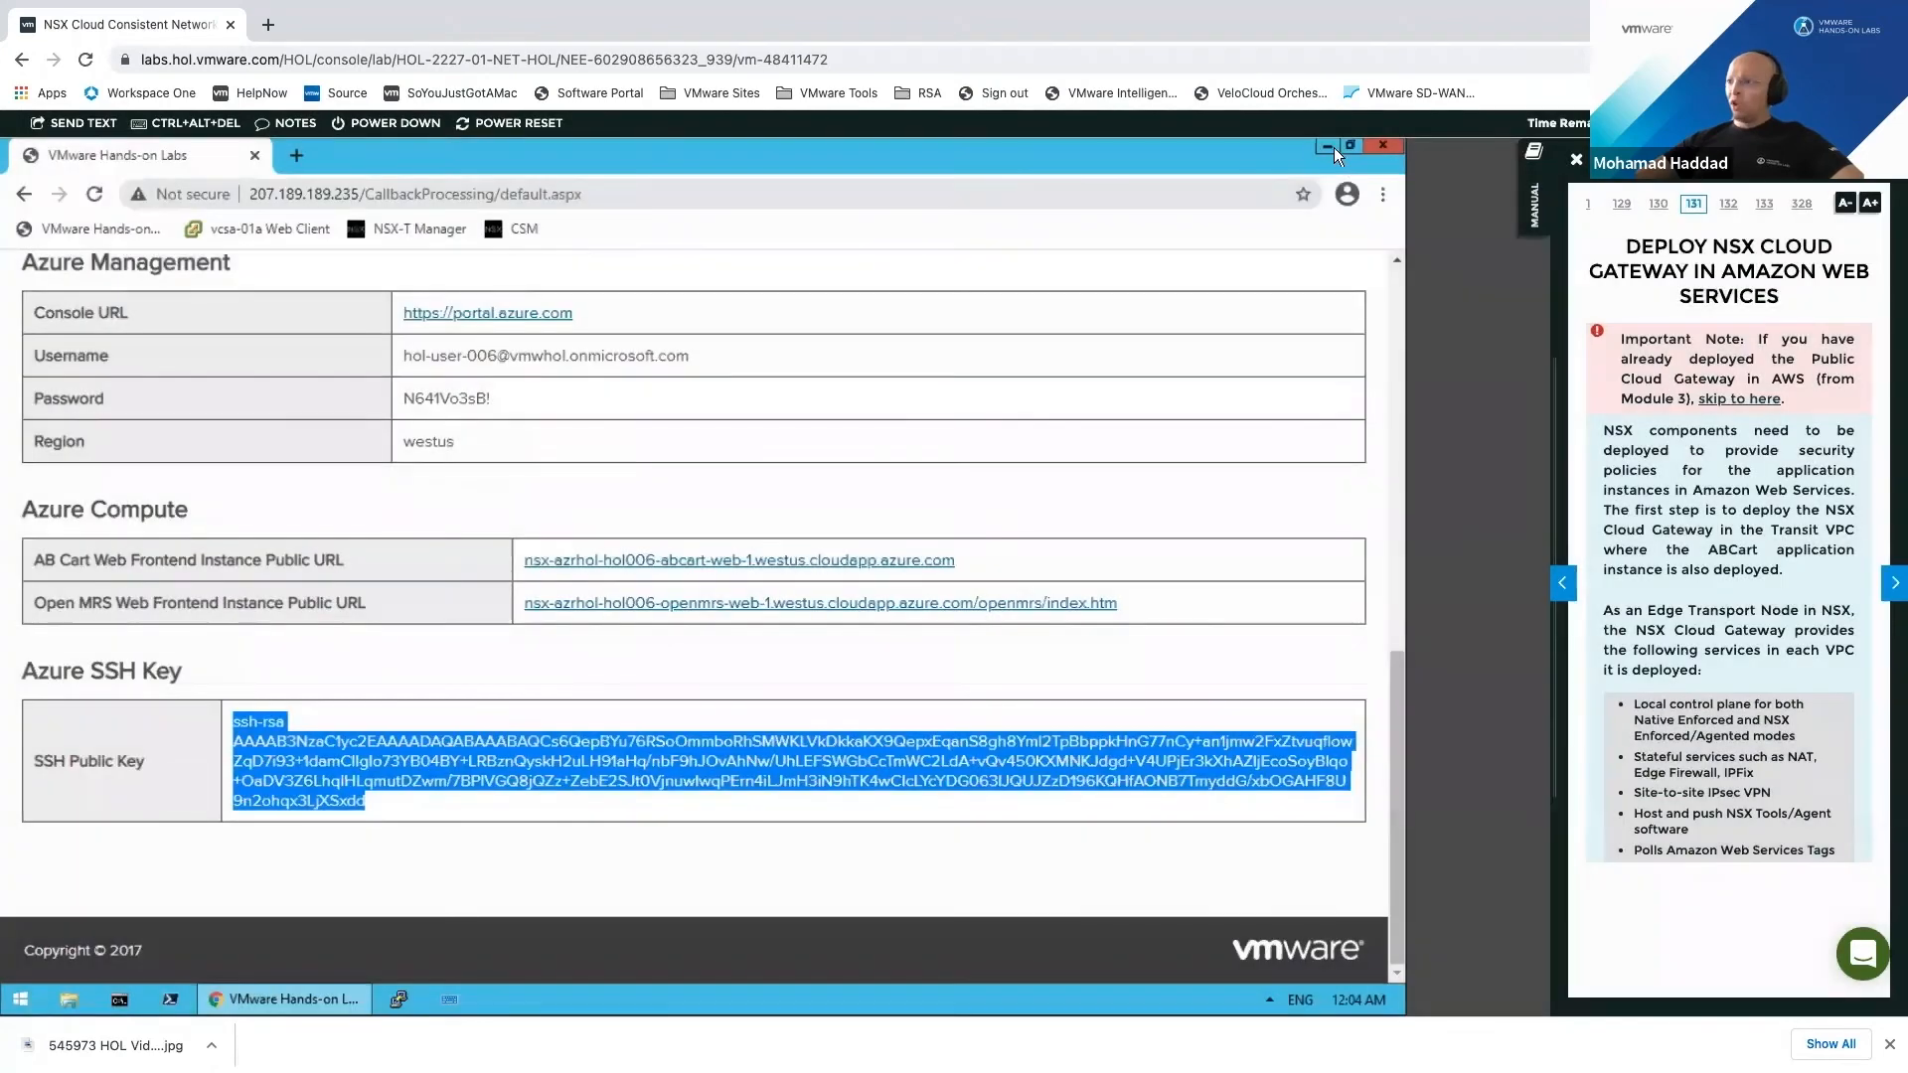
left_click(1330, 145)
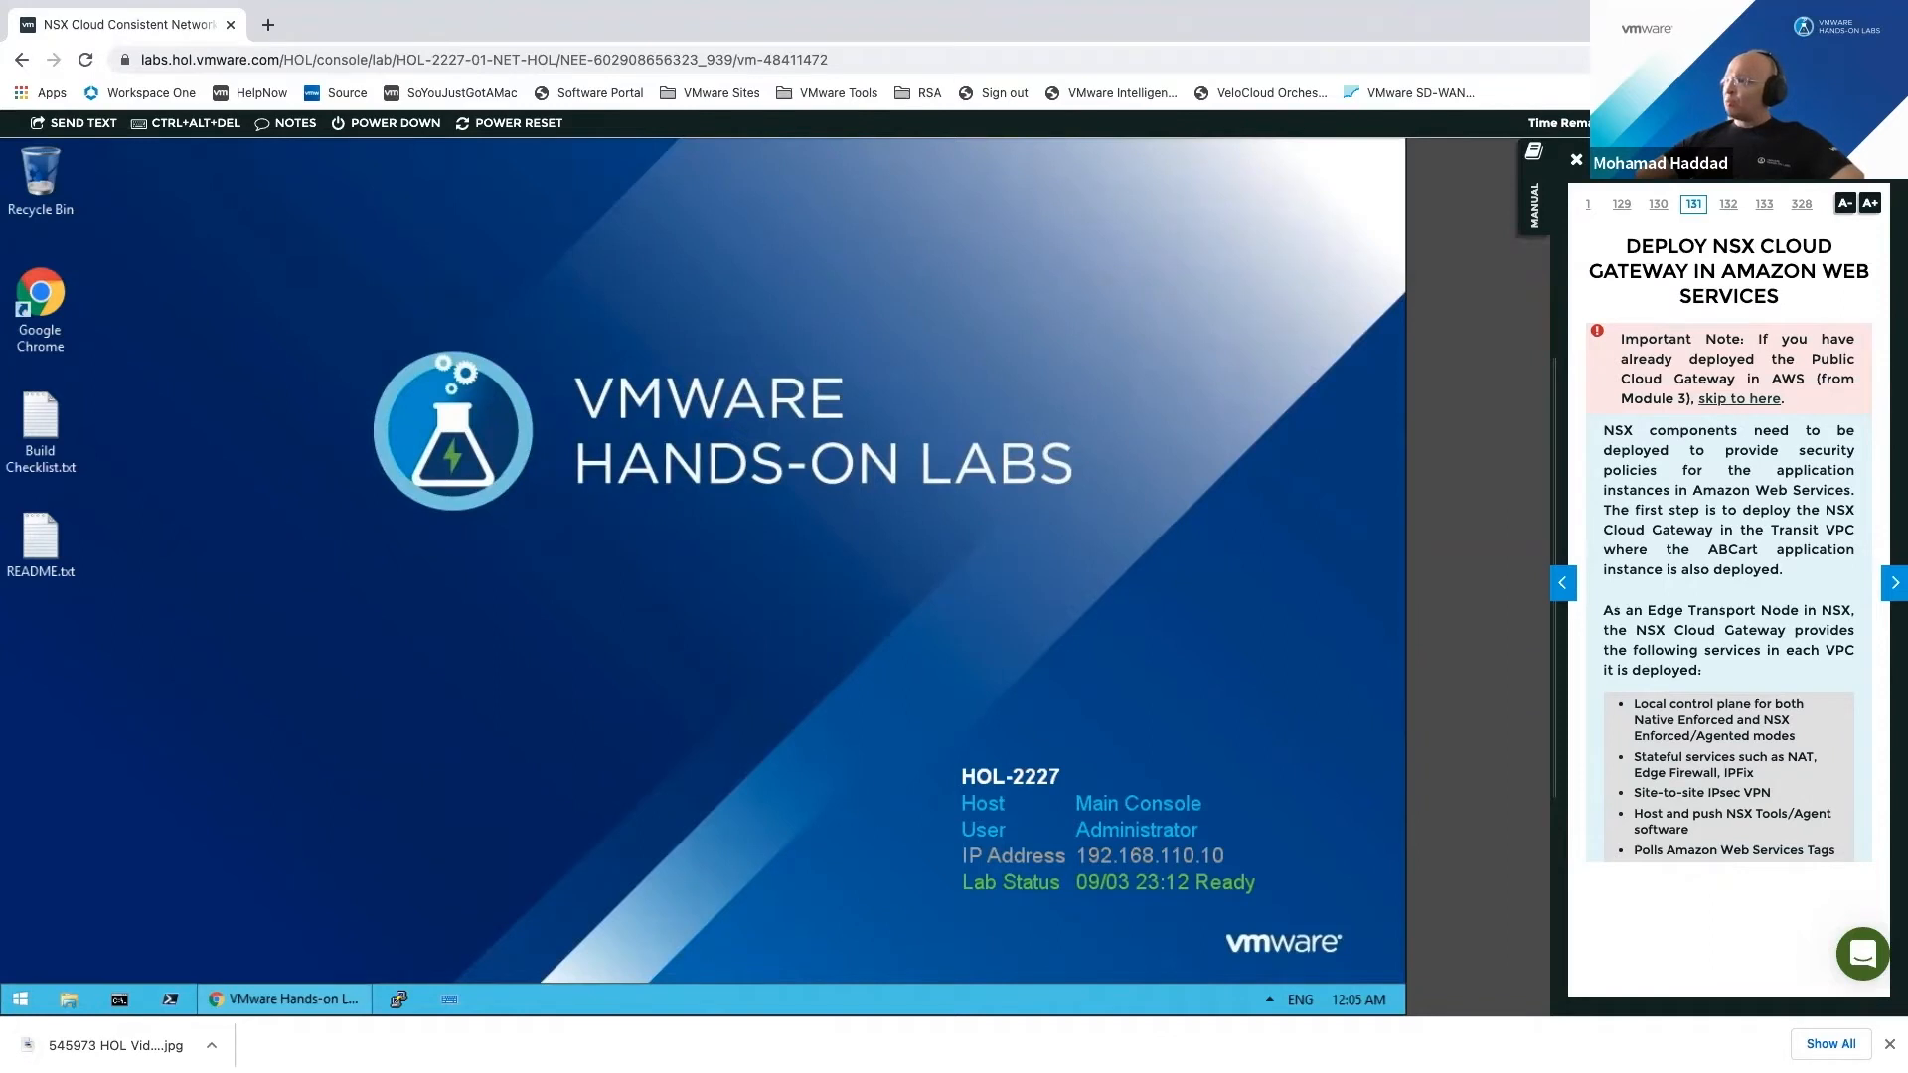
left_click(1890, 60)
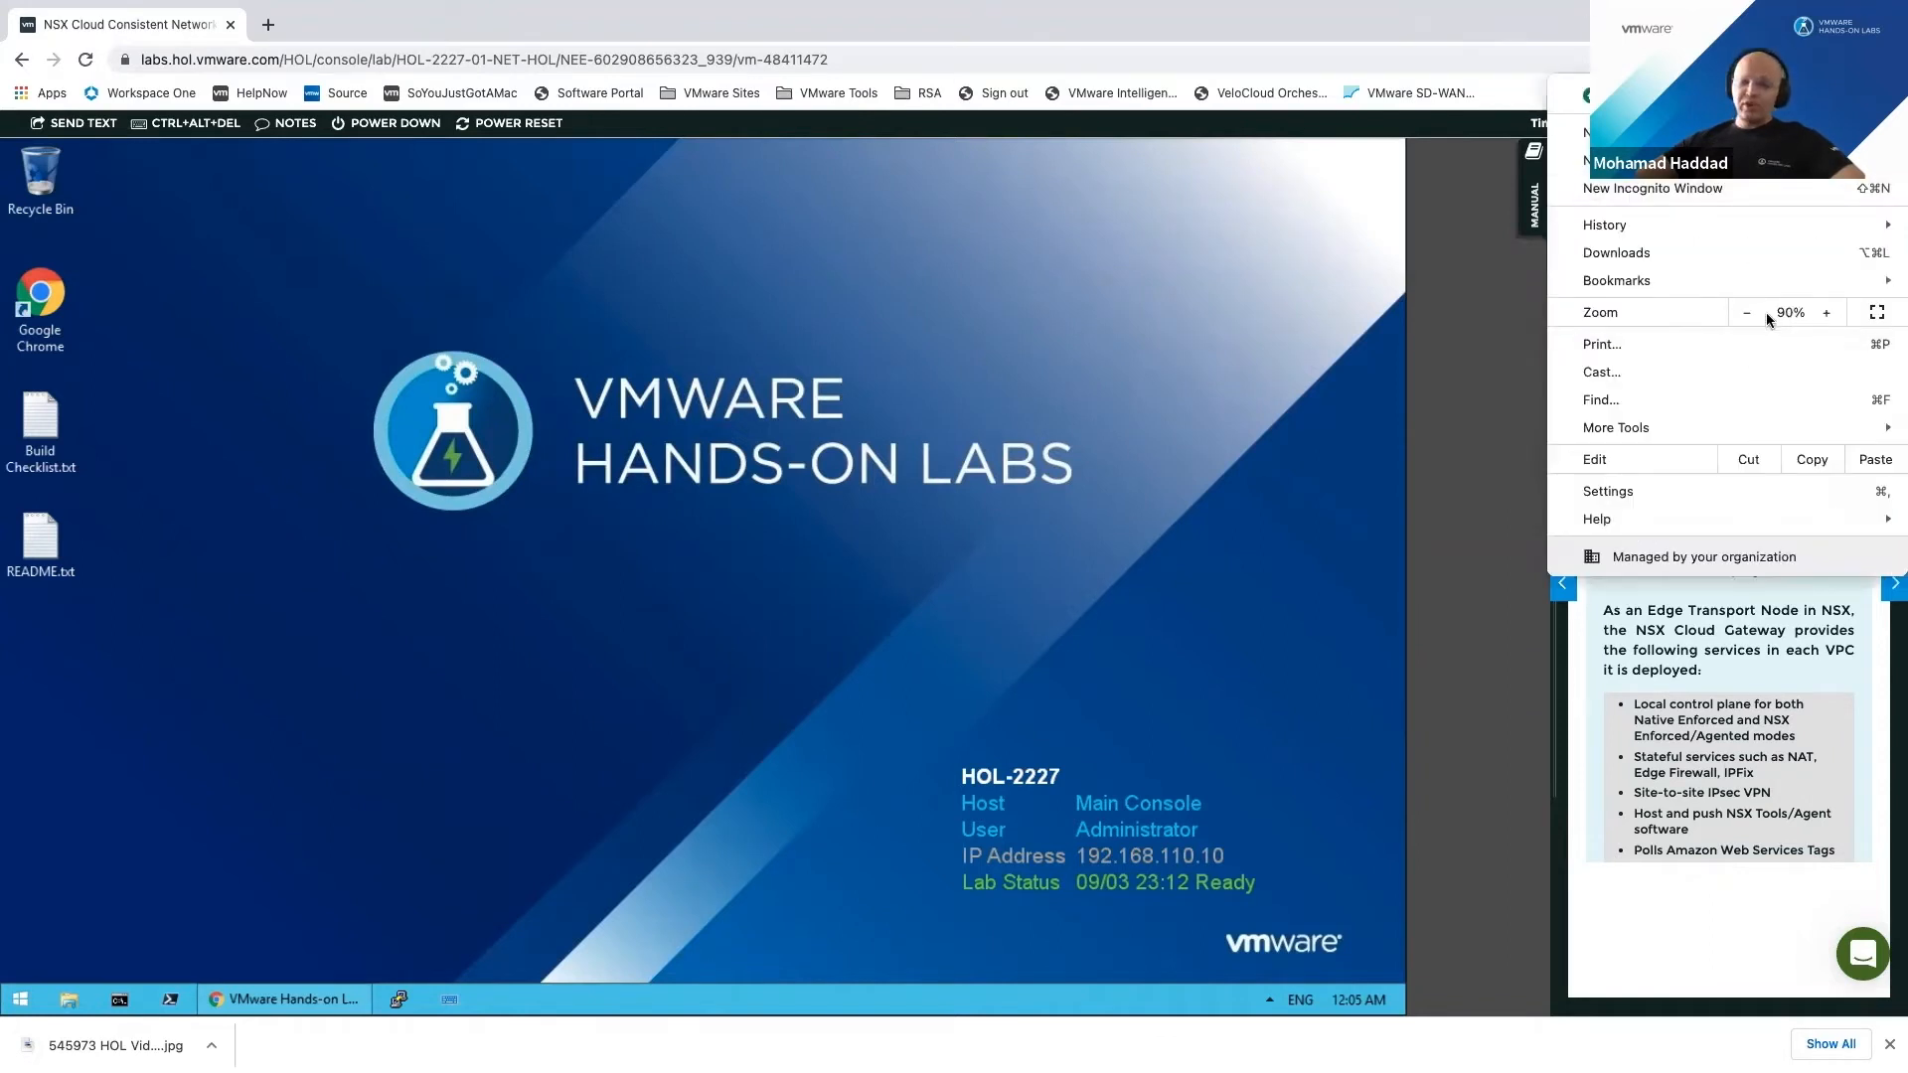
left_click(1332, 328)
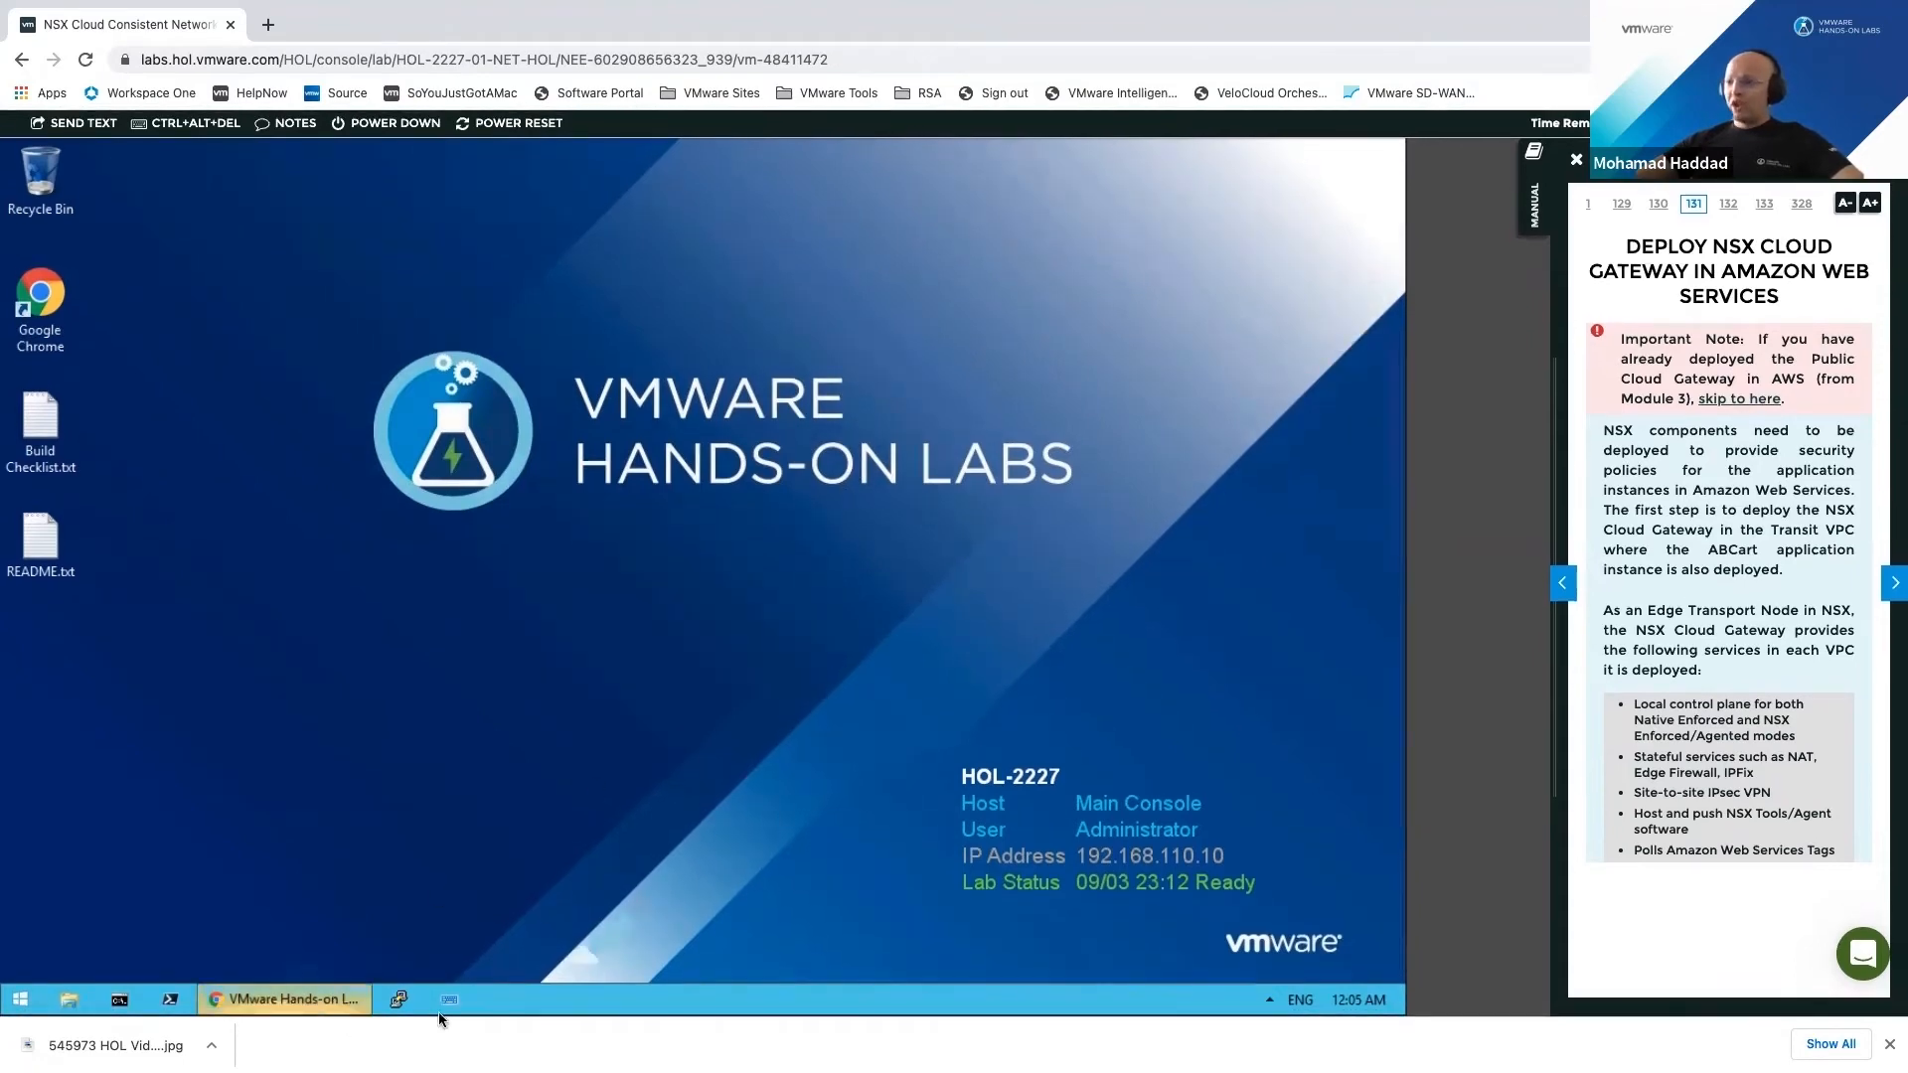
left_click(332, 997)
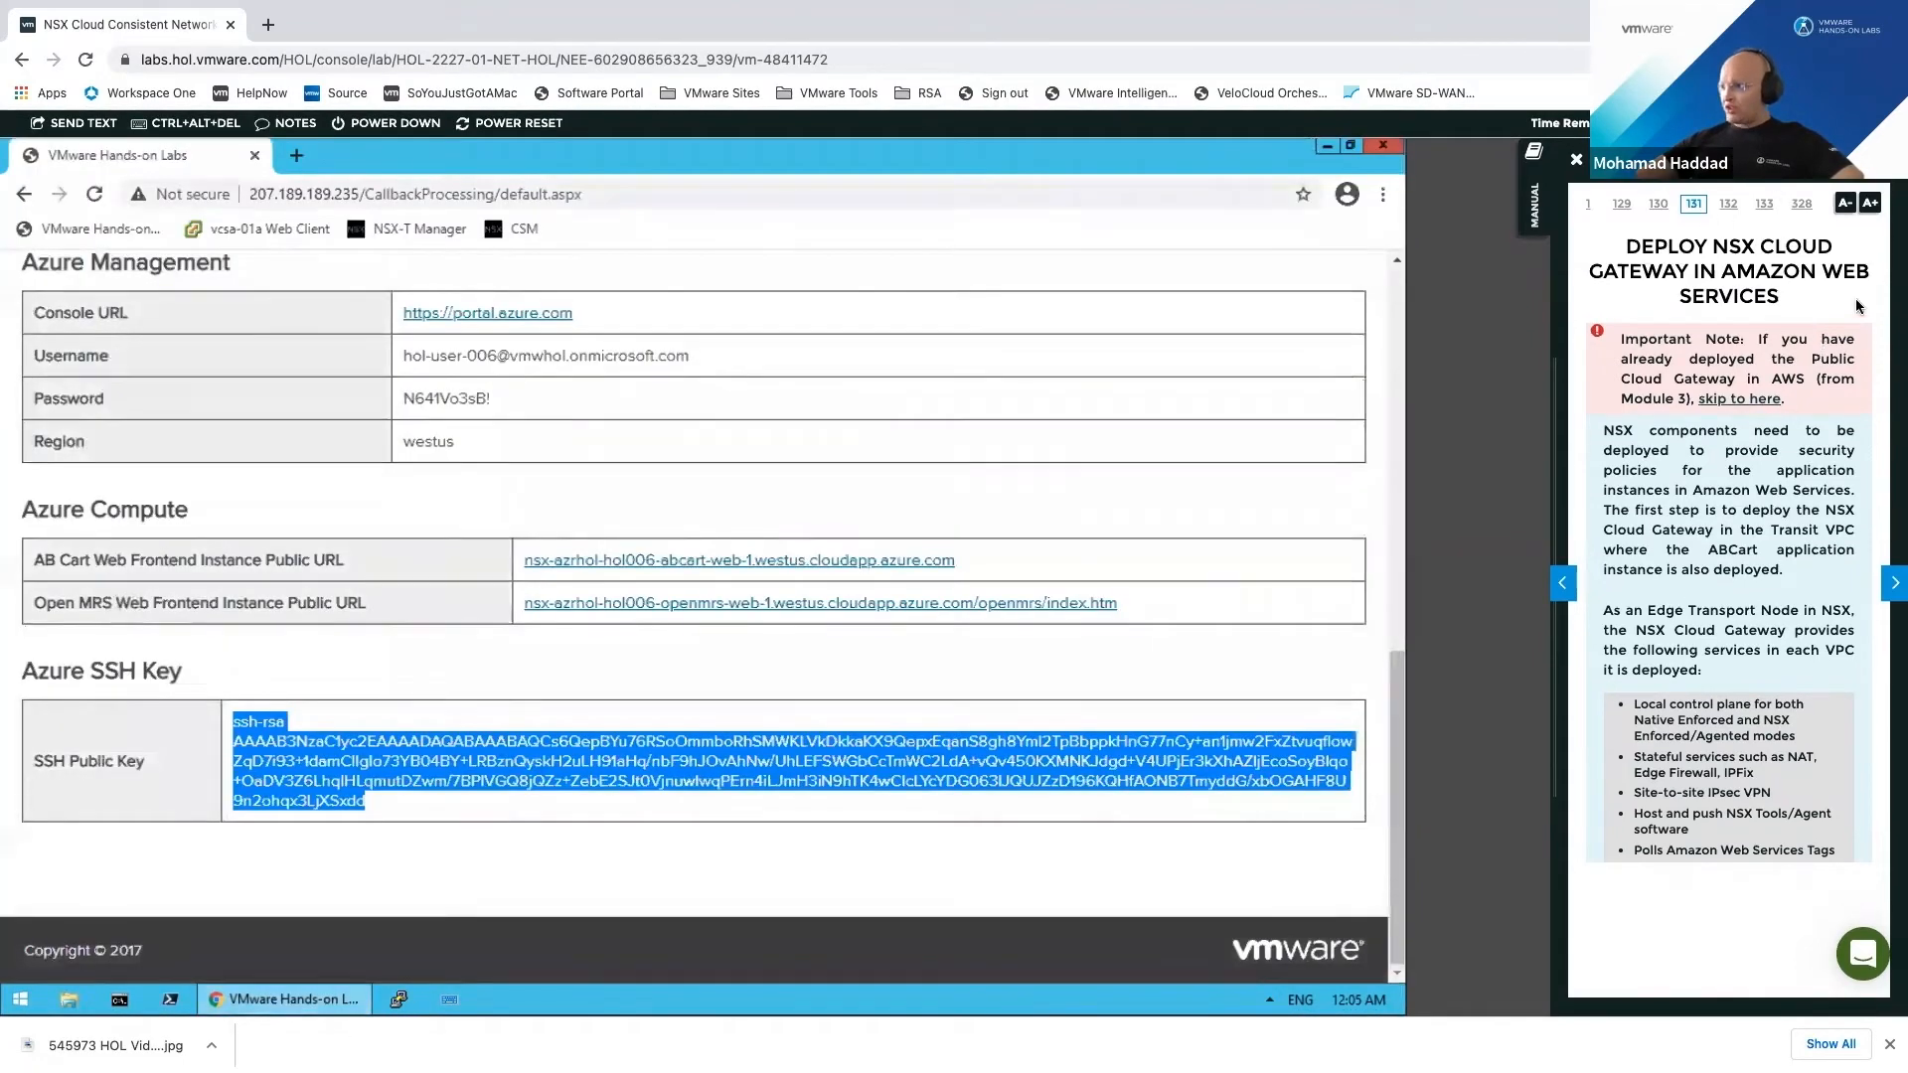
Step: Navigate the manual to the 'Log in to NSX Cloud Services Manager' step under Module 3
left_click(1894, 583)
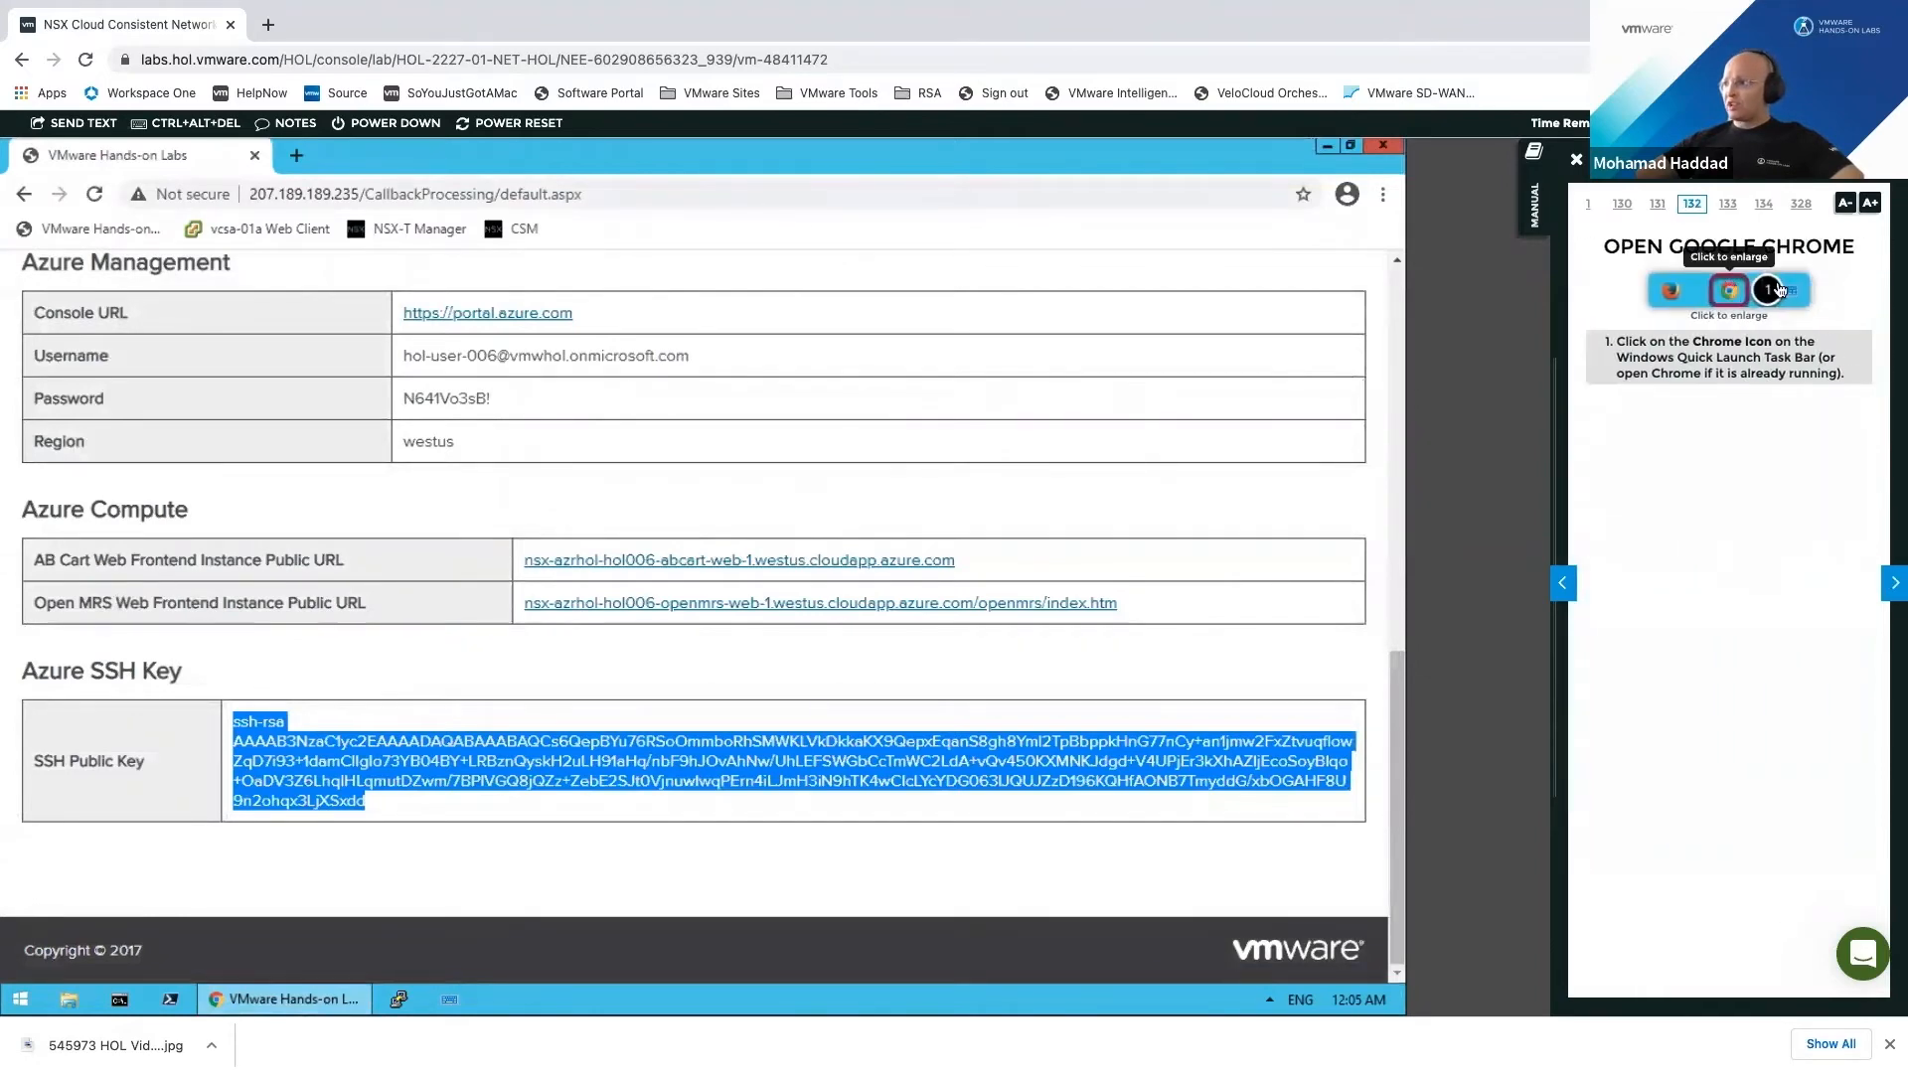
left_click(1534, 151)
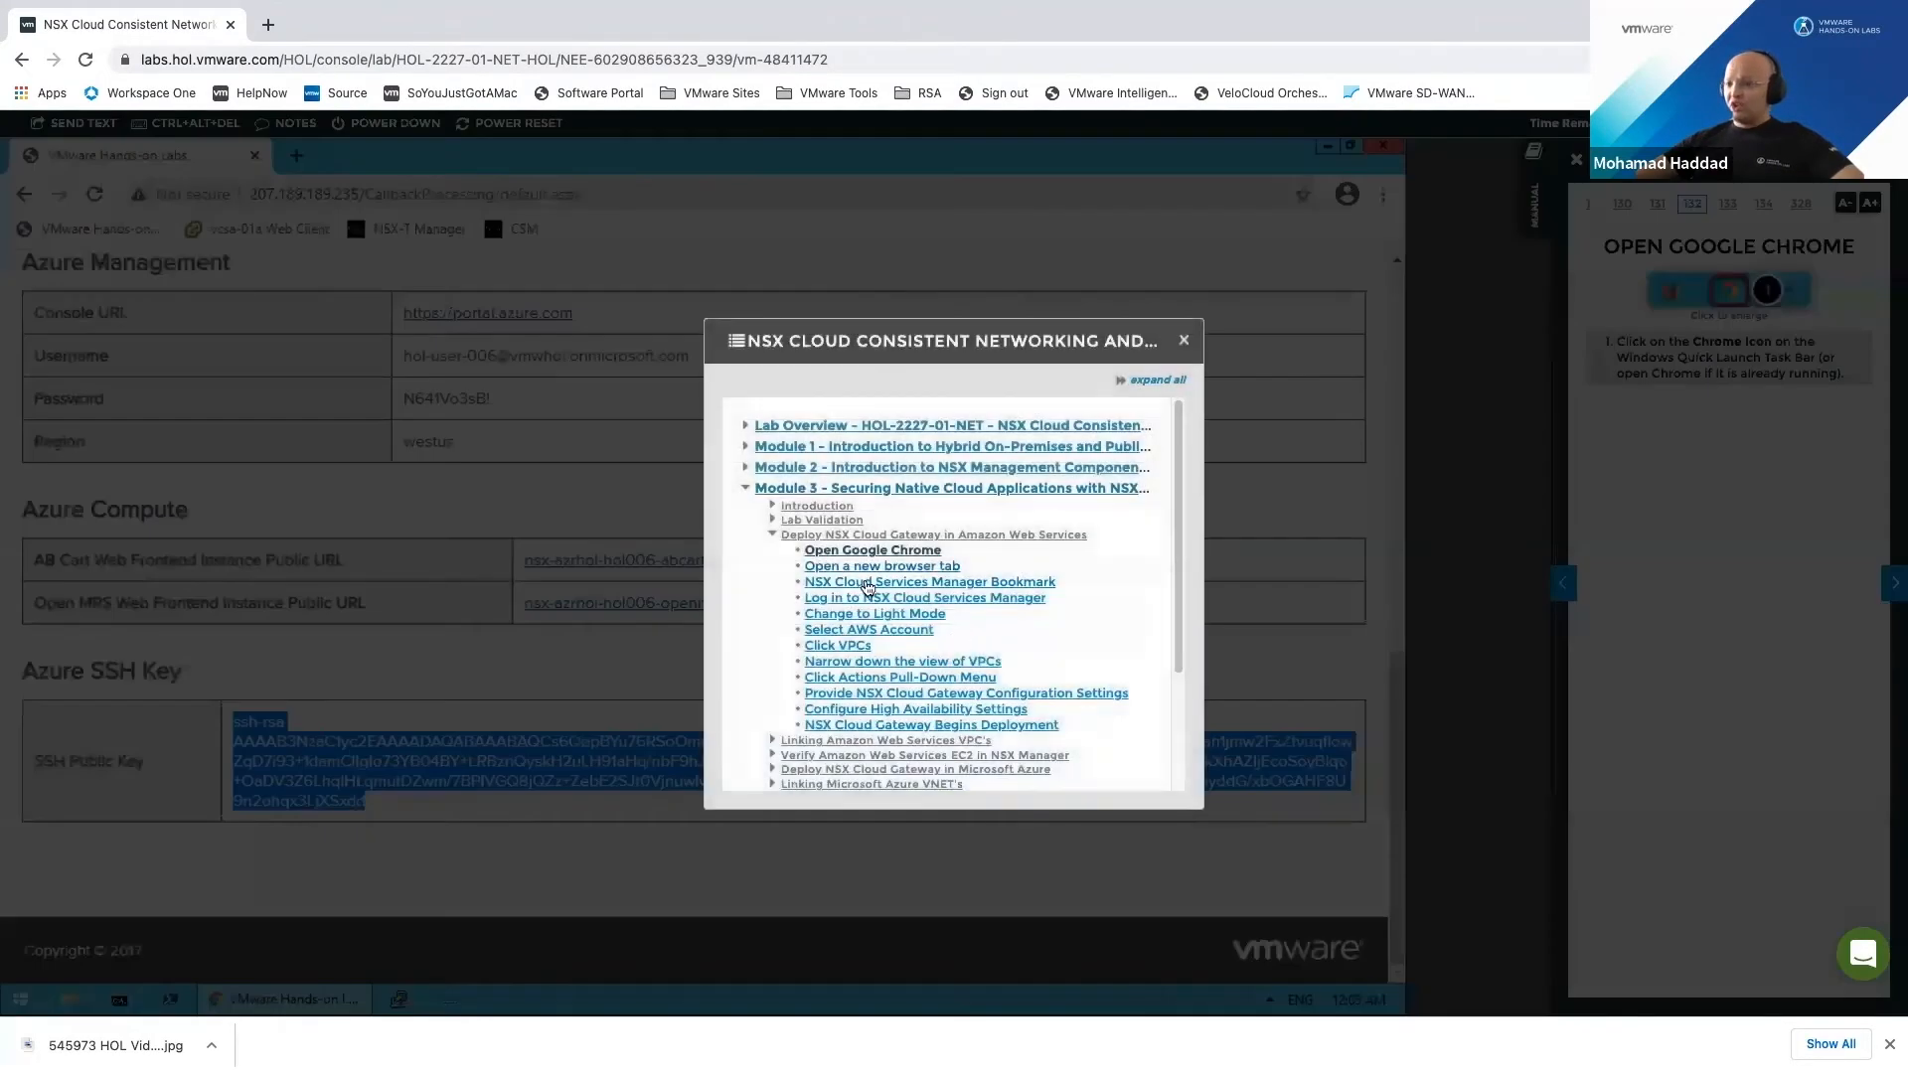
left_click(930, 598)
left_click(1183, 340)
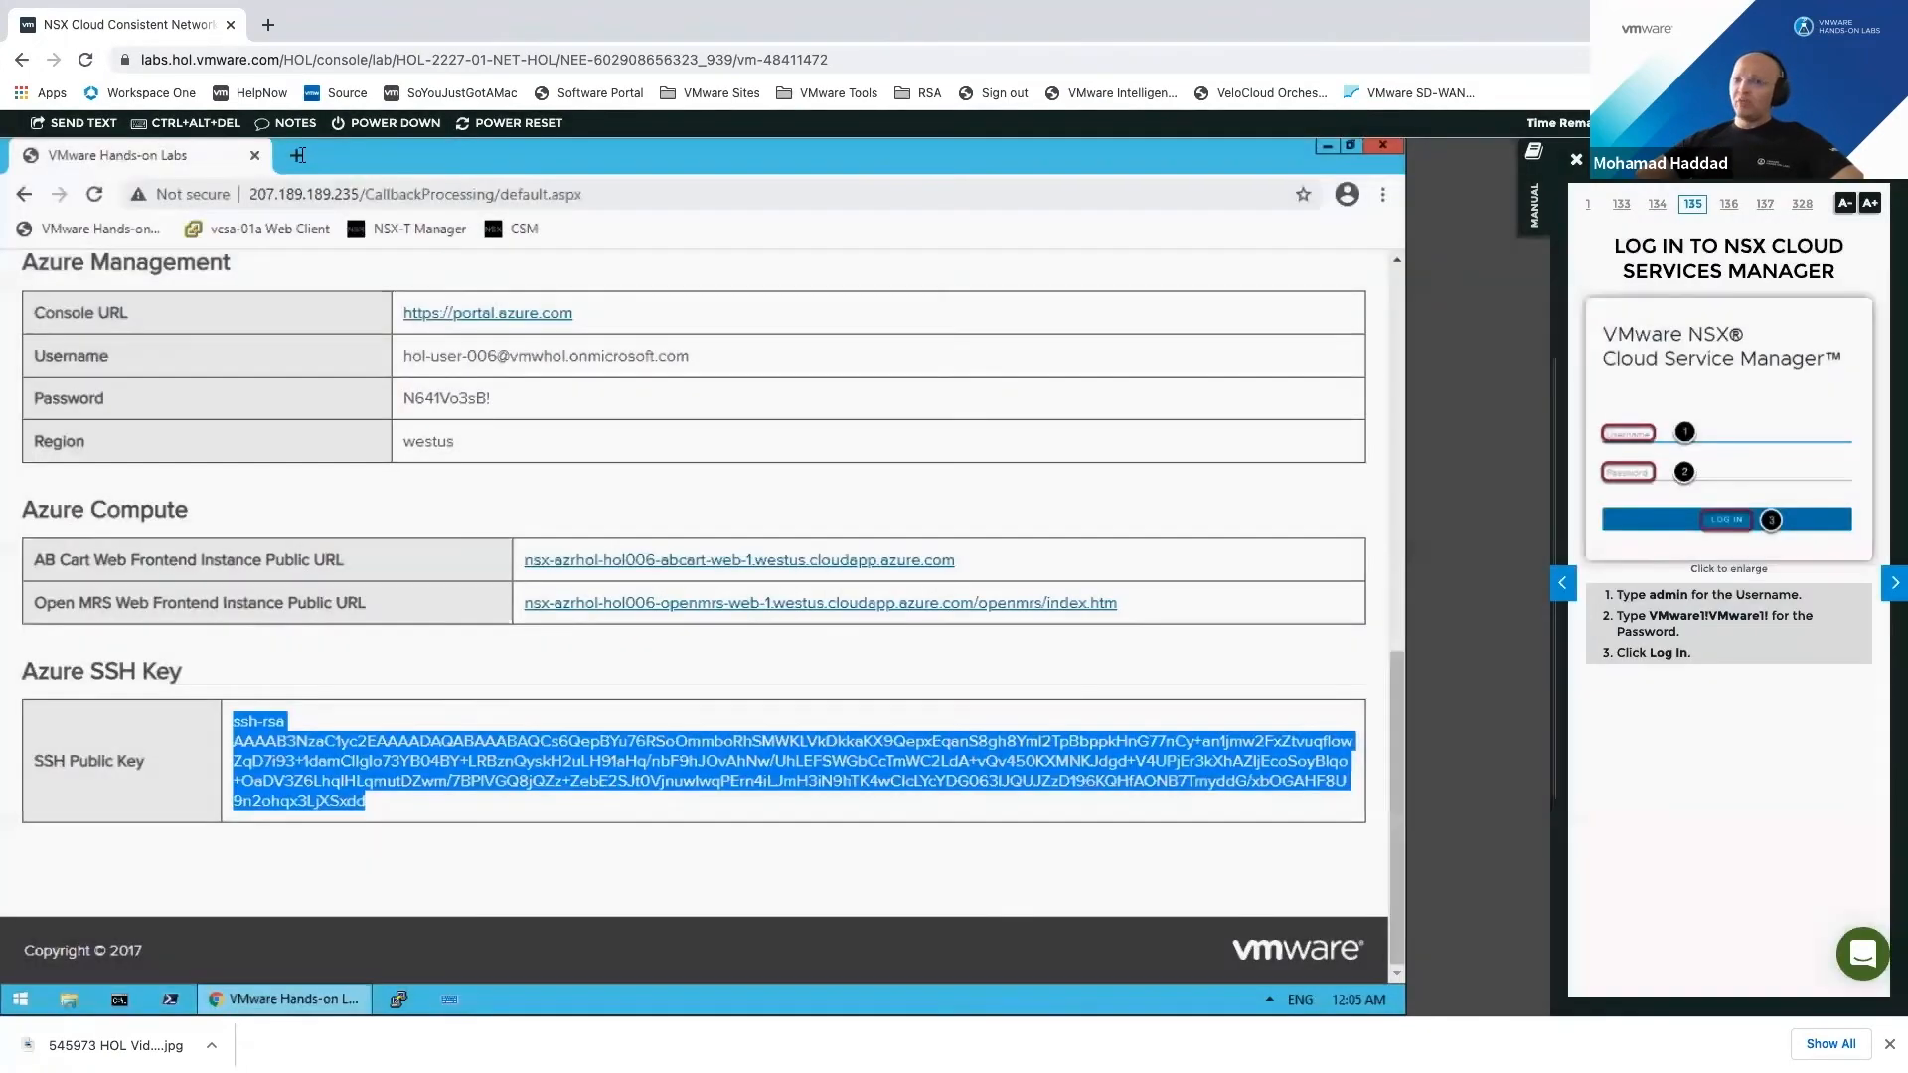
Step: Open csm-01a.corp.local in a new tab, bypassing the certificate warning
key("ctrl+t")
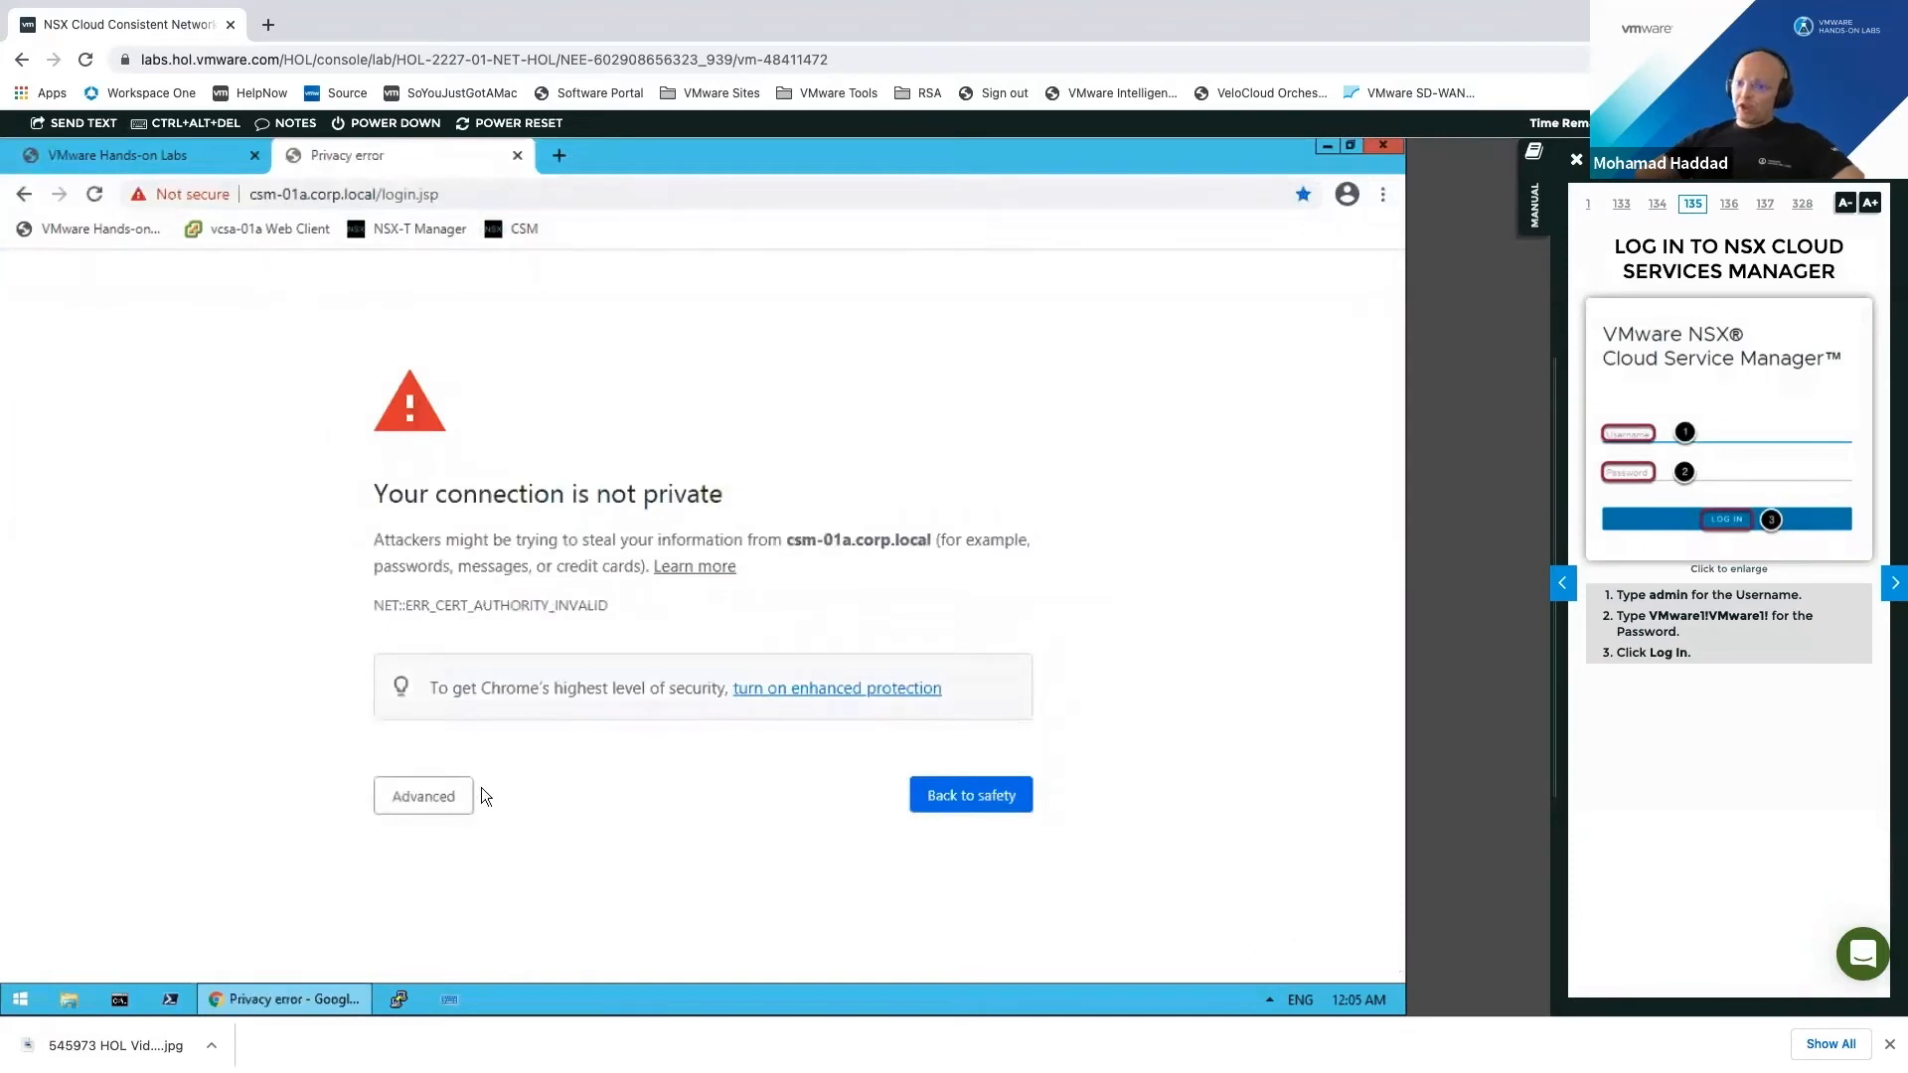
left_click(474, 795)
left_click(481, 963)
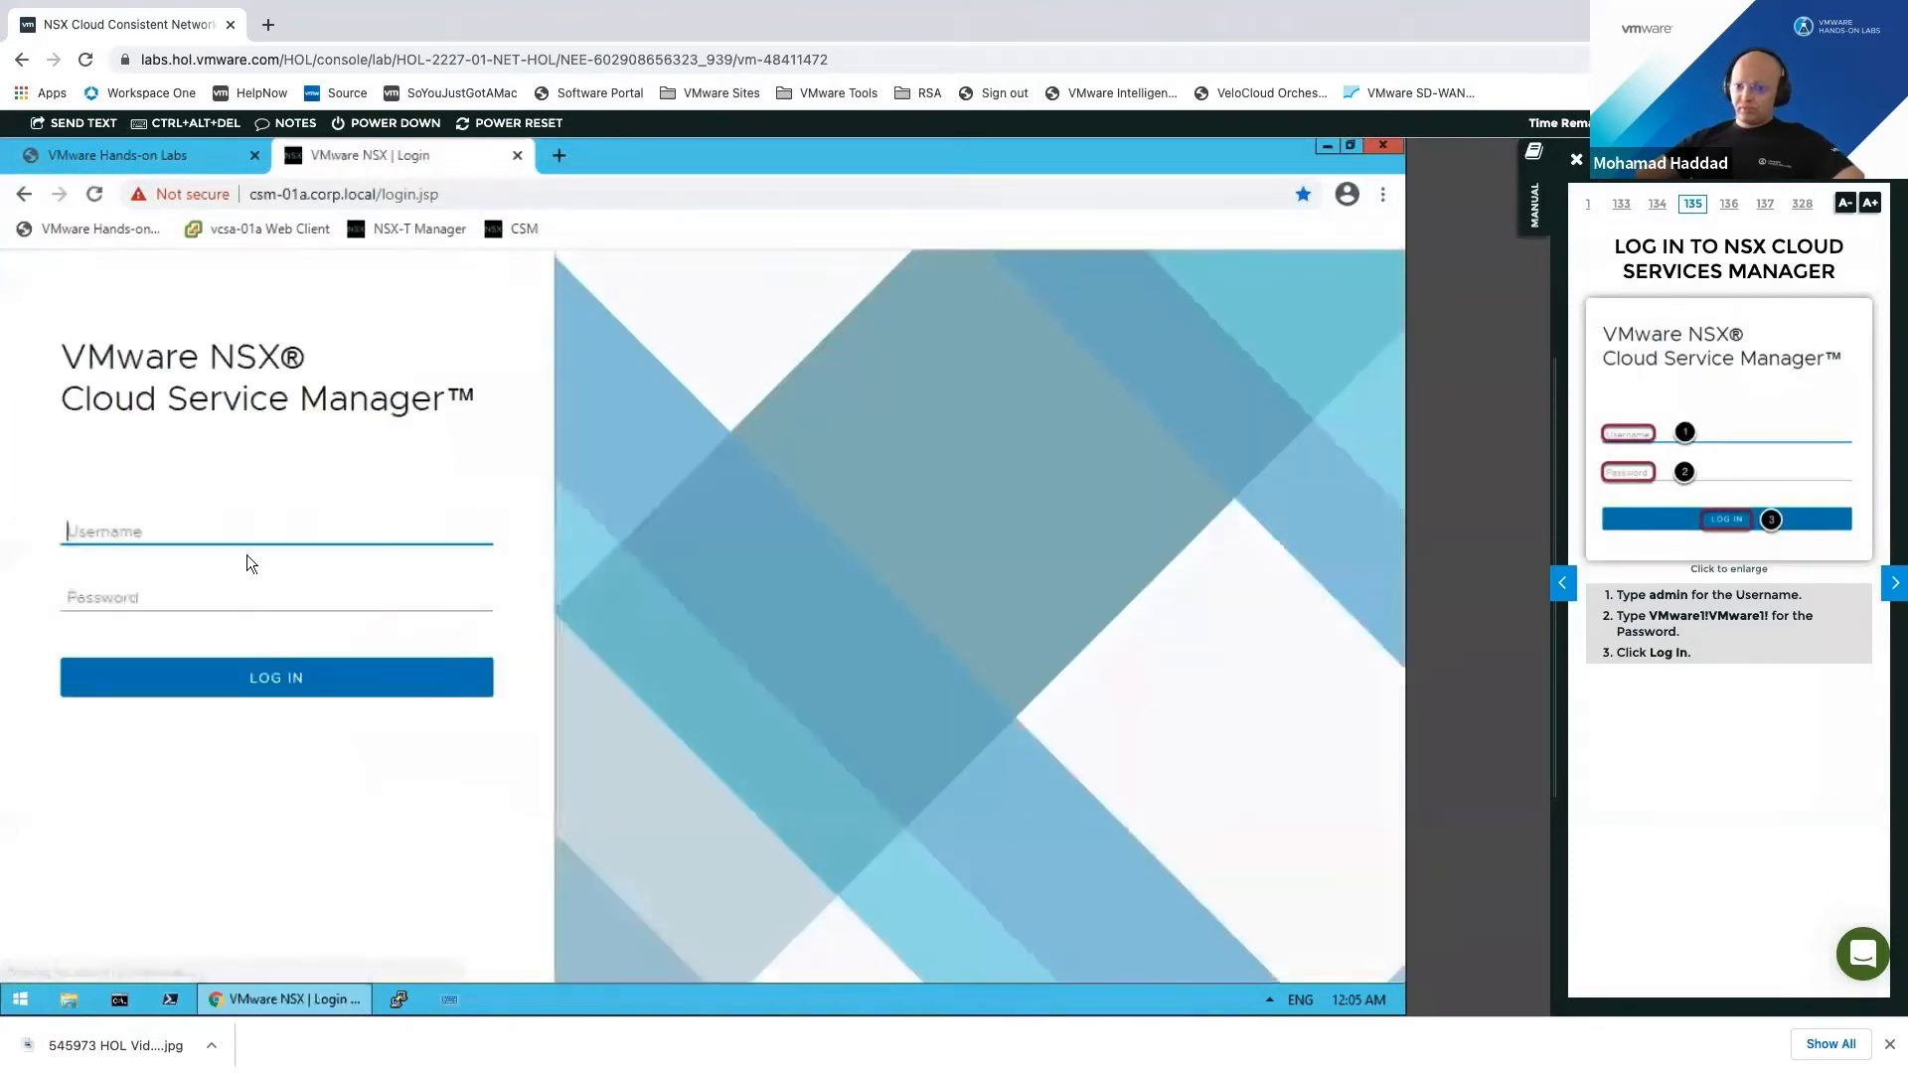
Step: Log in to CSM as admin using the lab password from the manual
type("admin")
key("Tab")
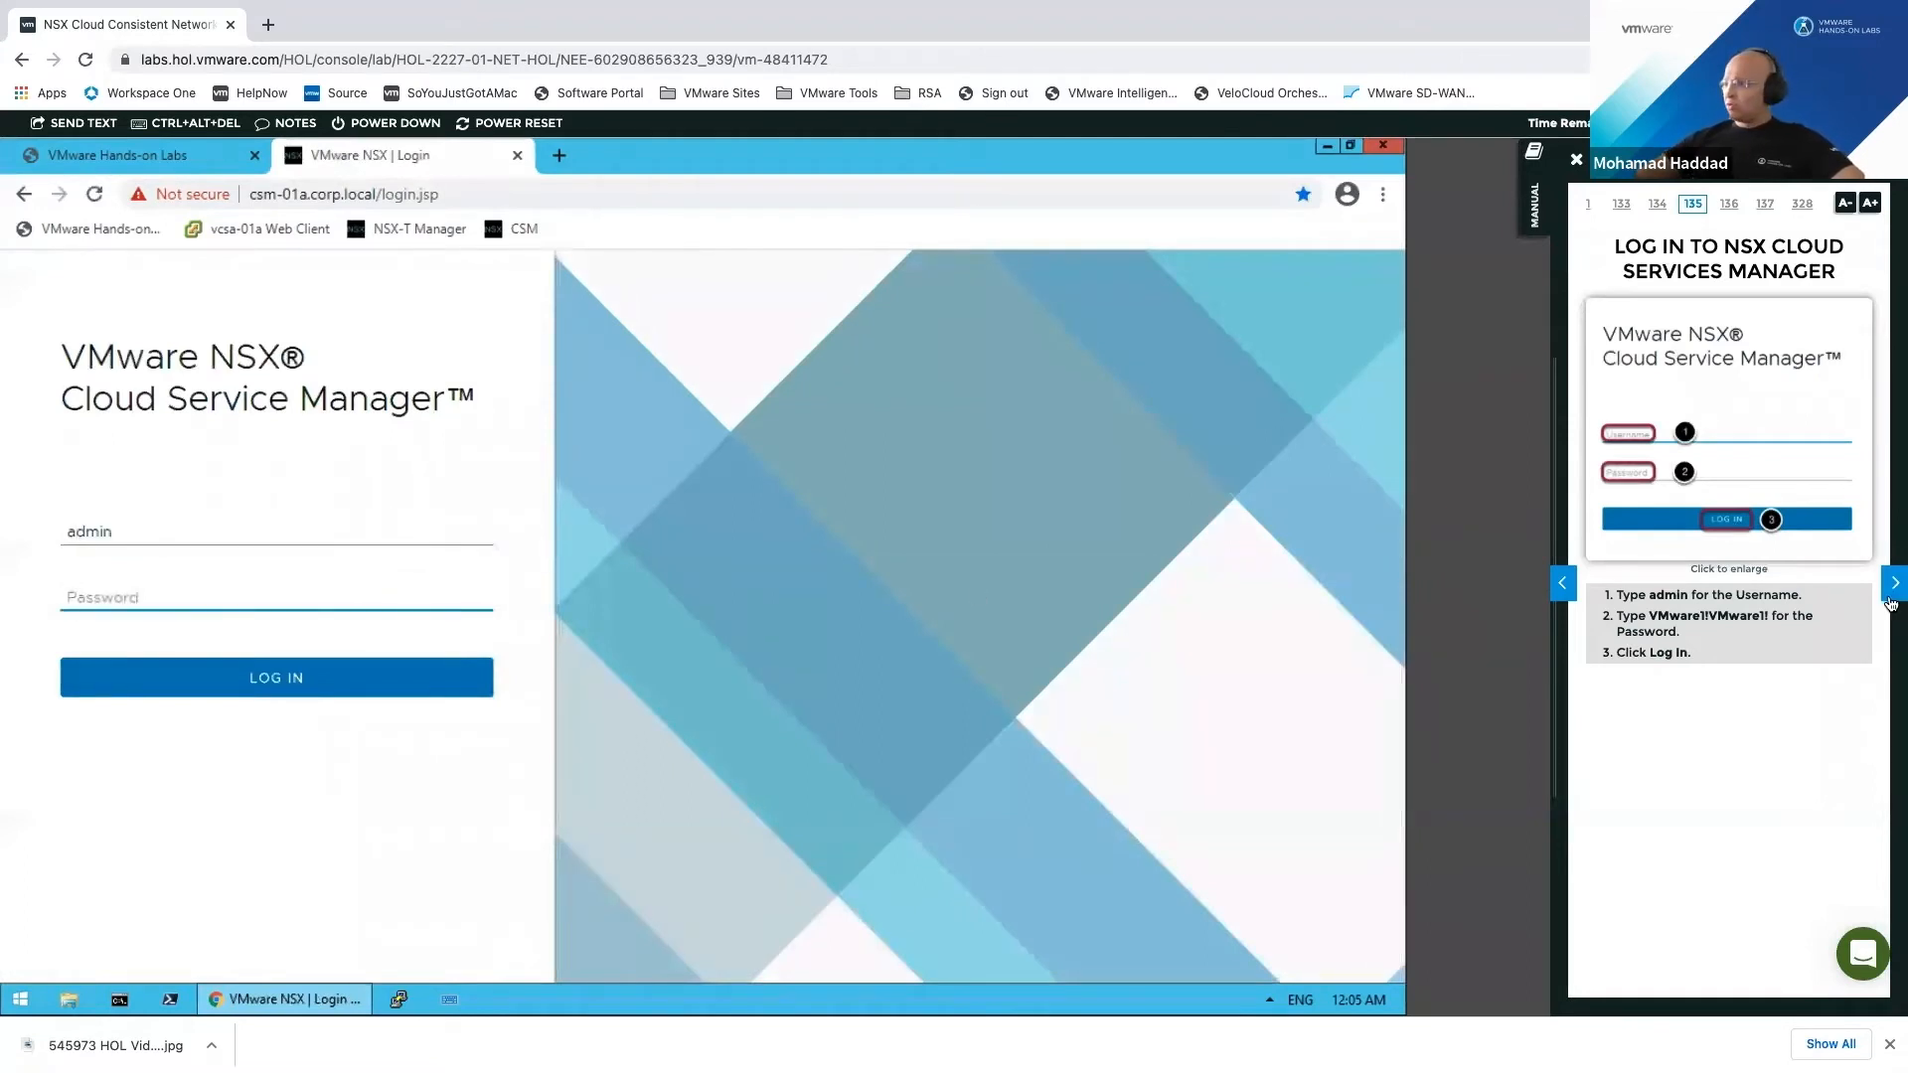
left_click(1893, 584)
left_click(1563, 584)
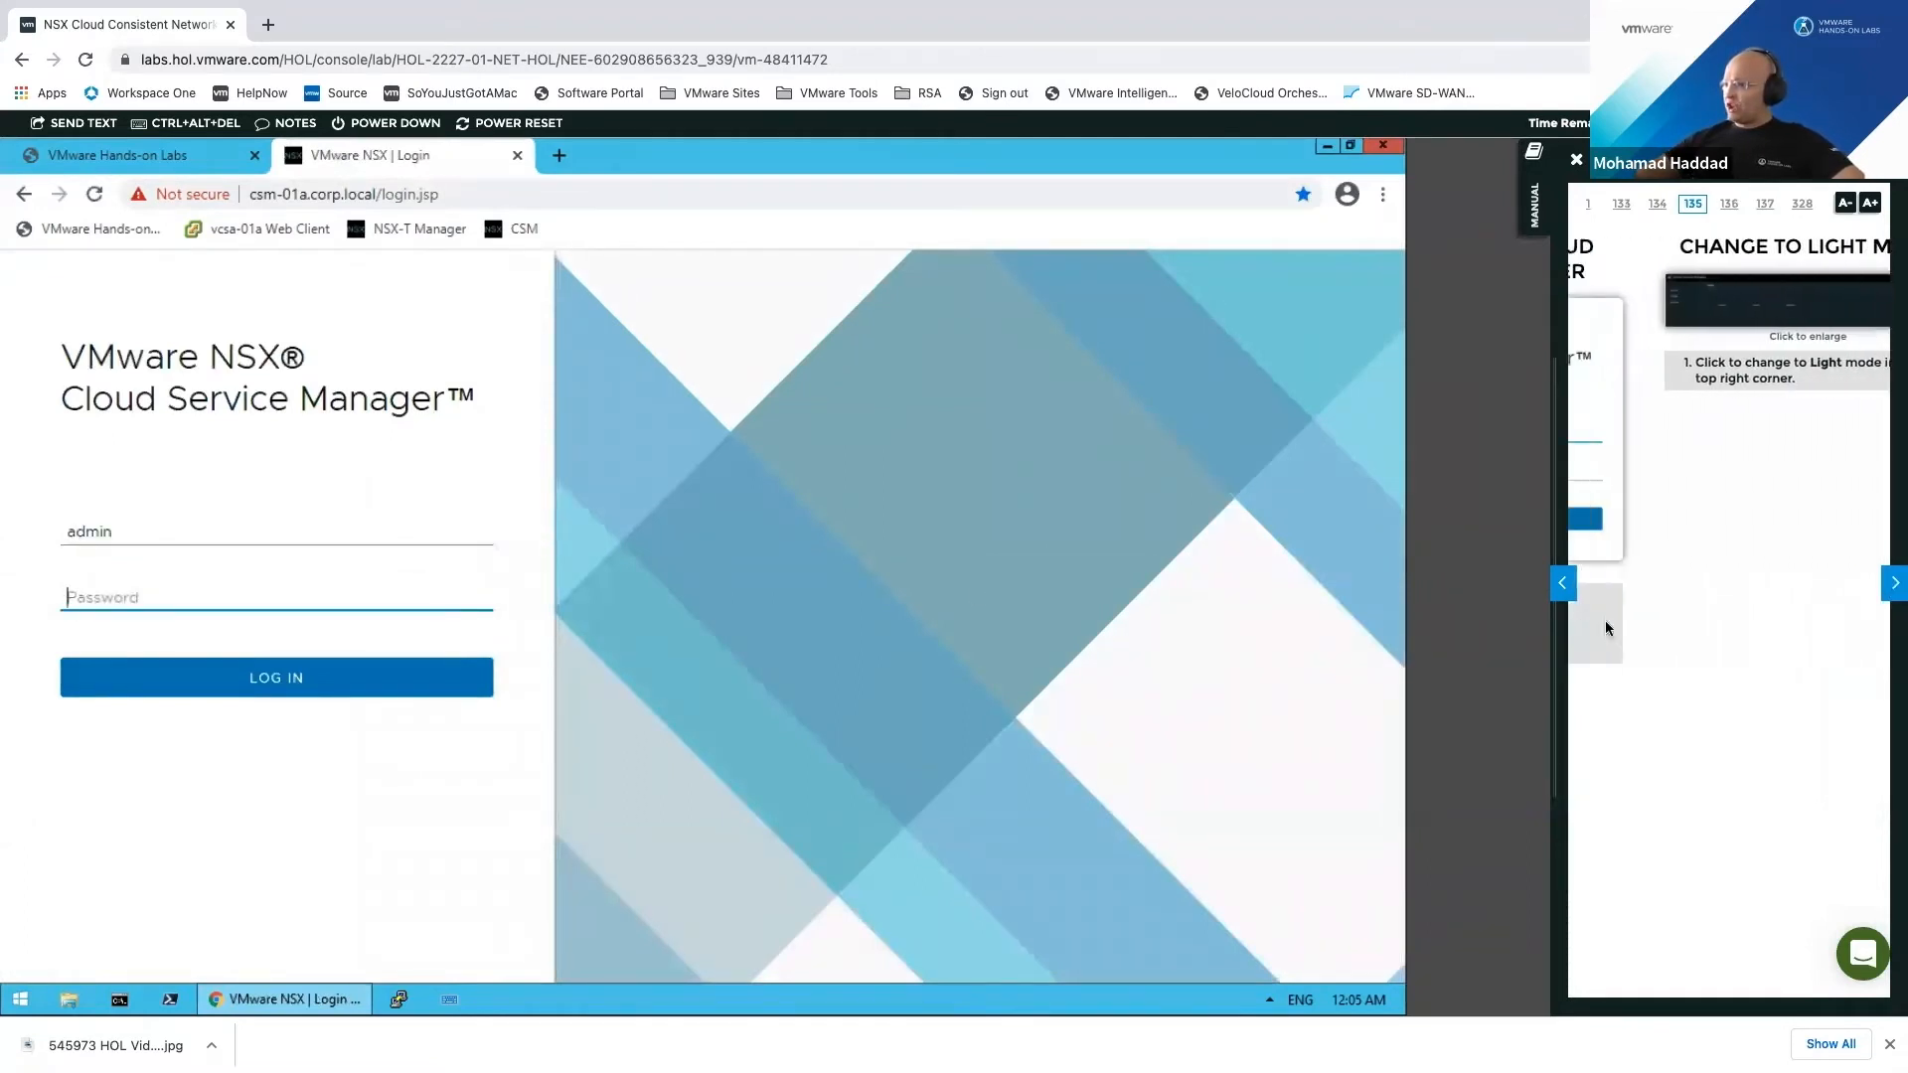
left_click_drag(1648, 610, 254, 606)
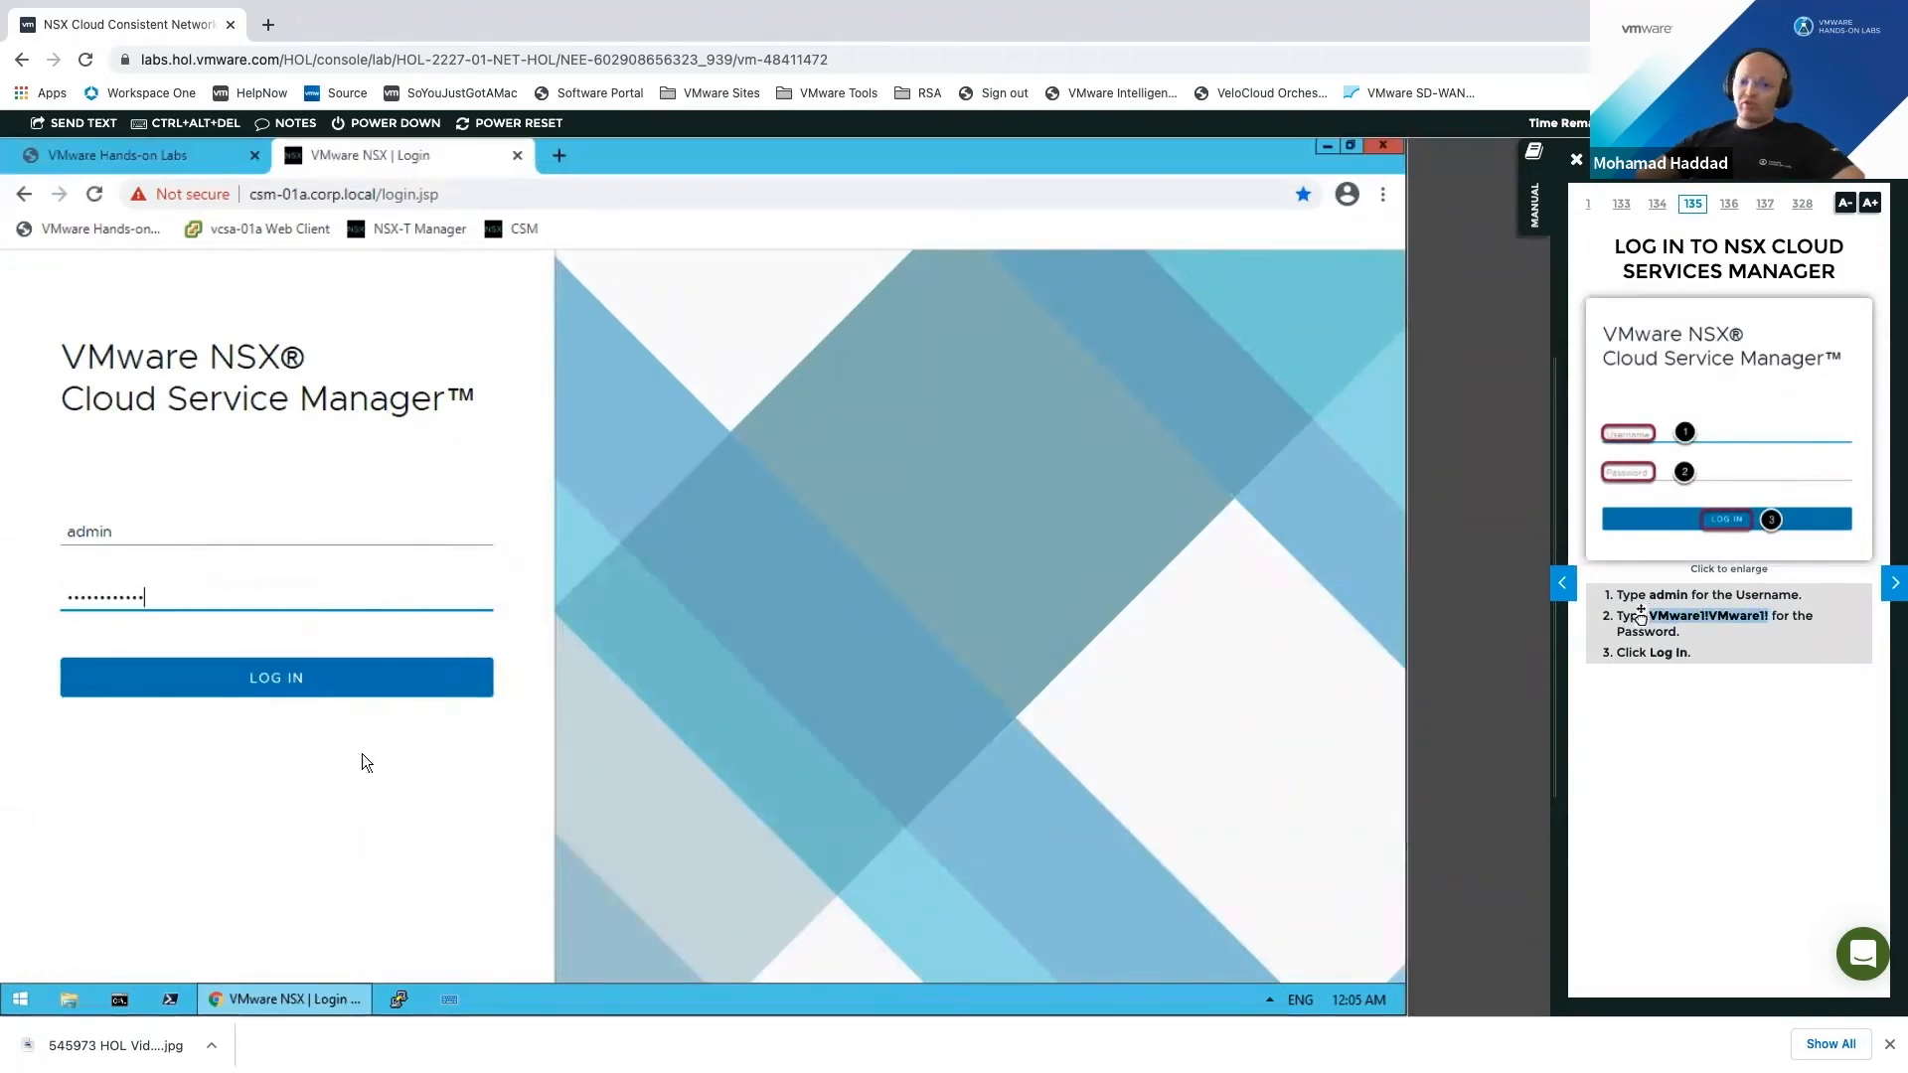
left_click(290, 686)
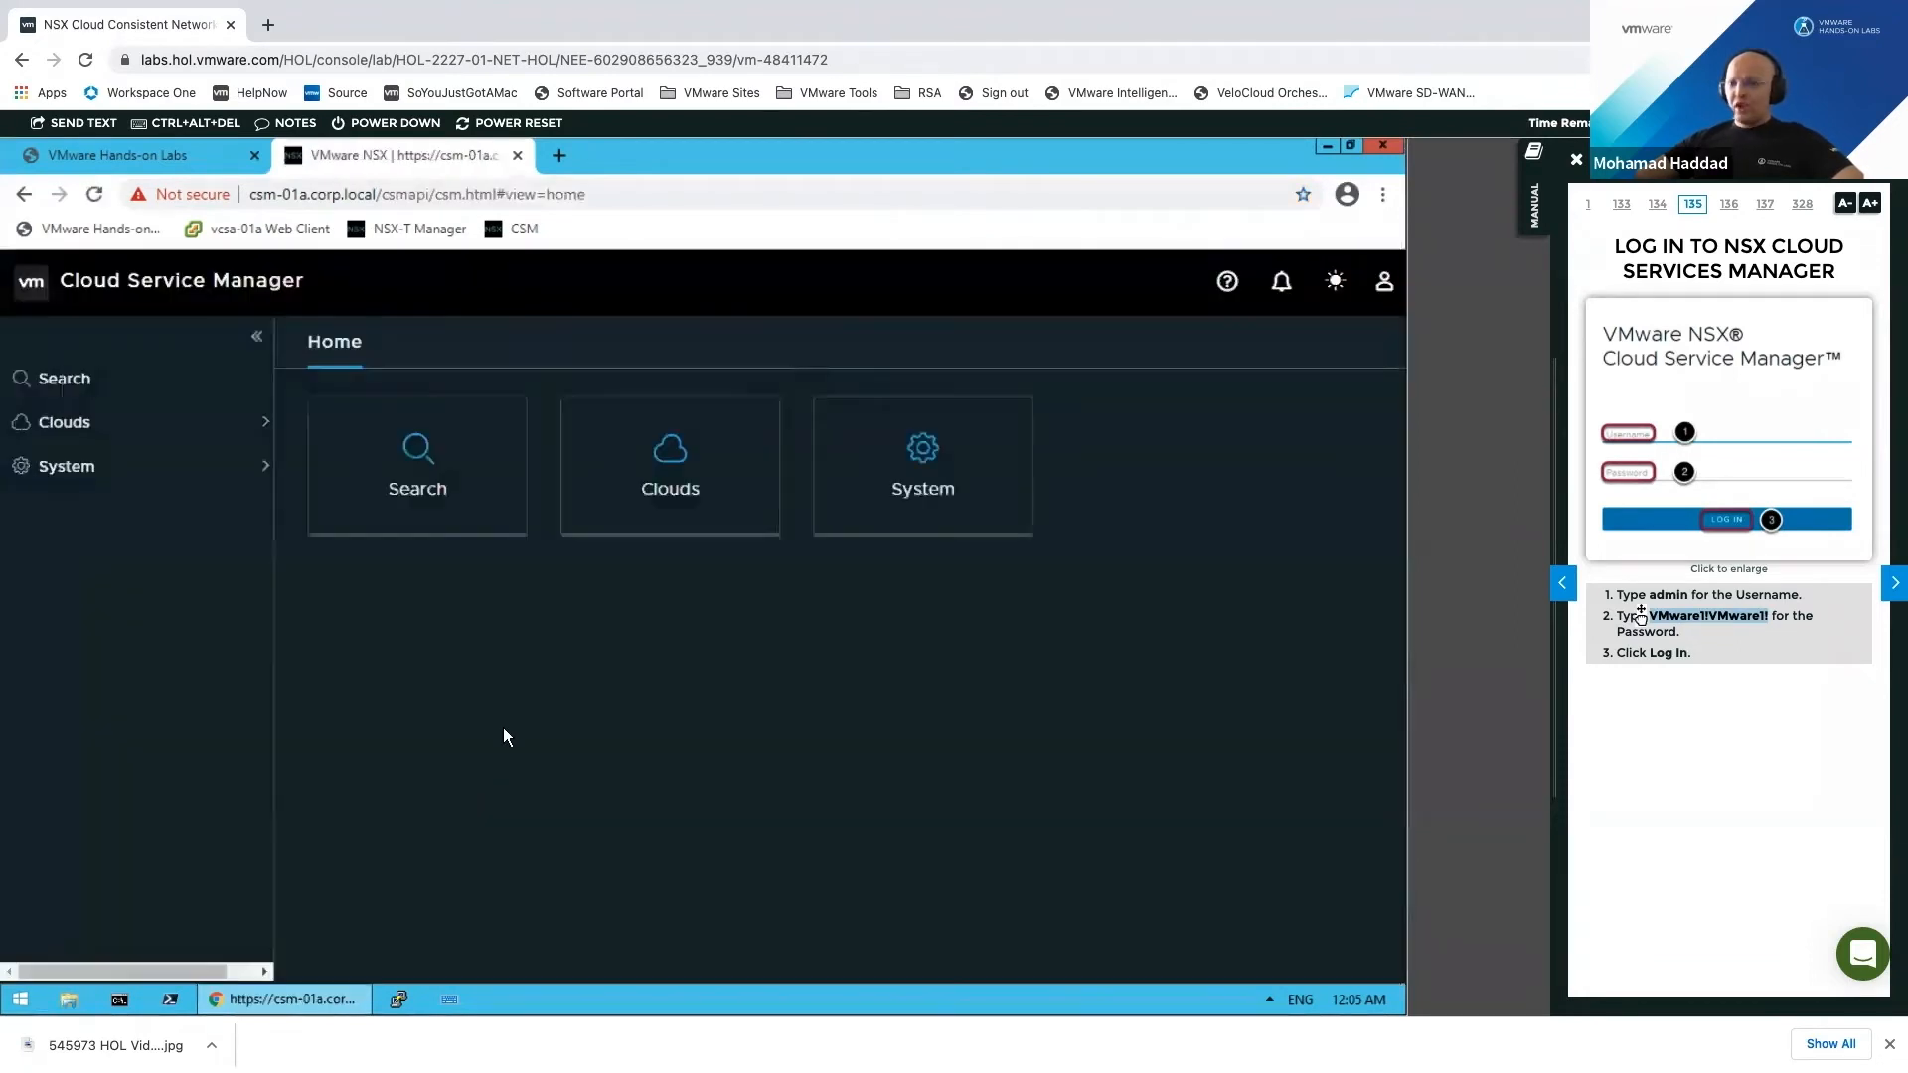
Step: Switch CSM to the light theme and browse the AWS and Azure cloud accounts
left_click(1335, 286)
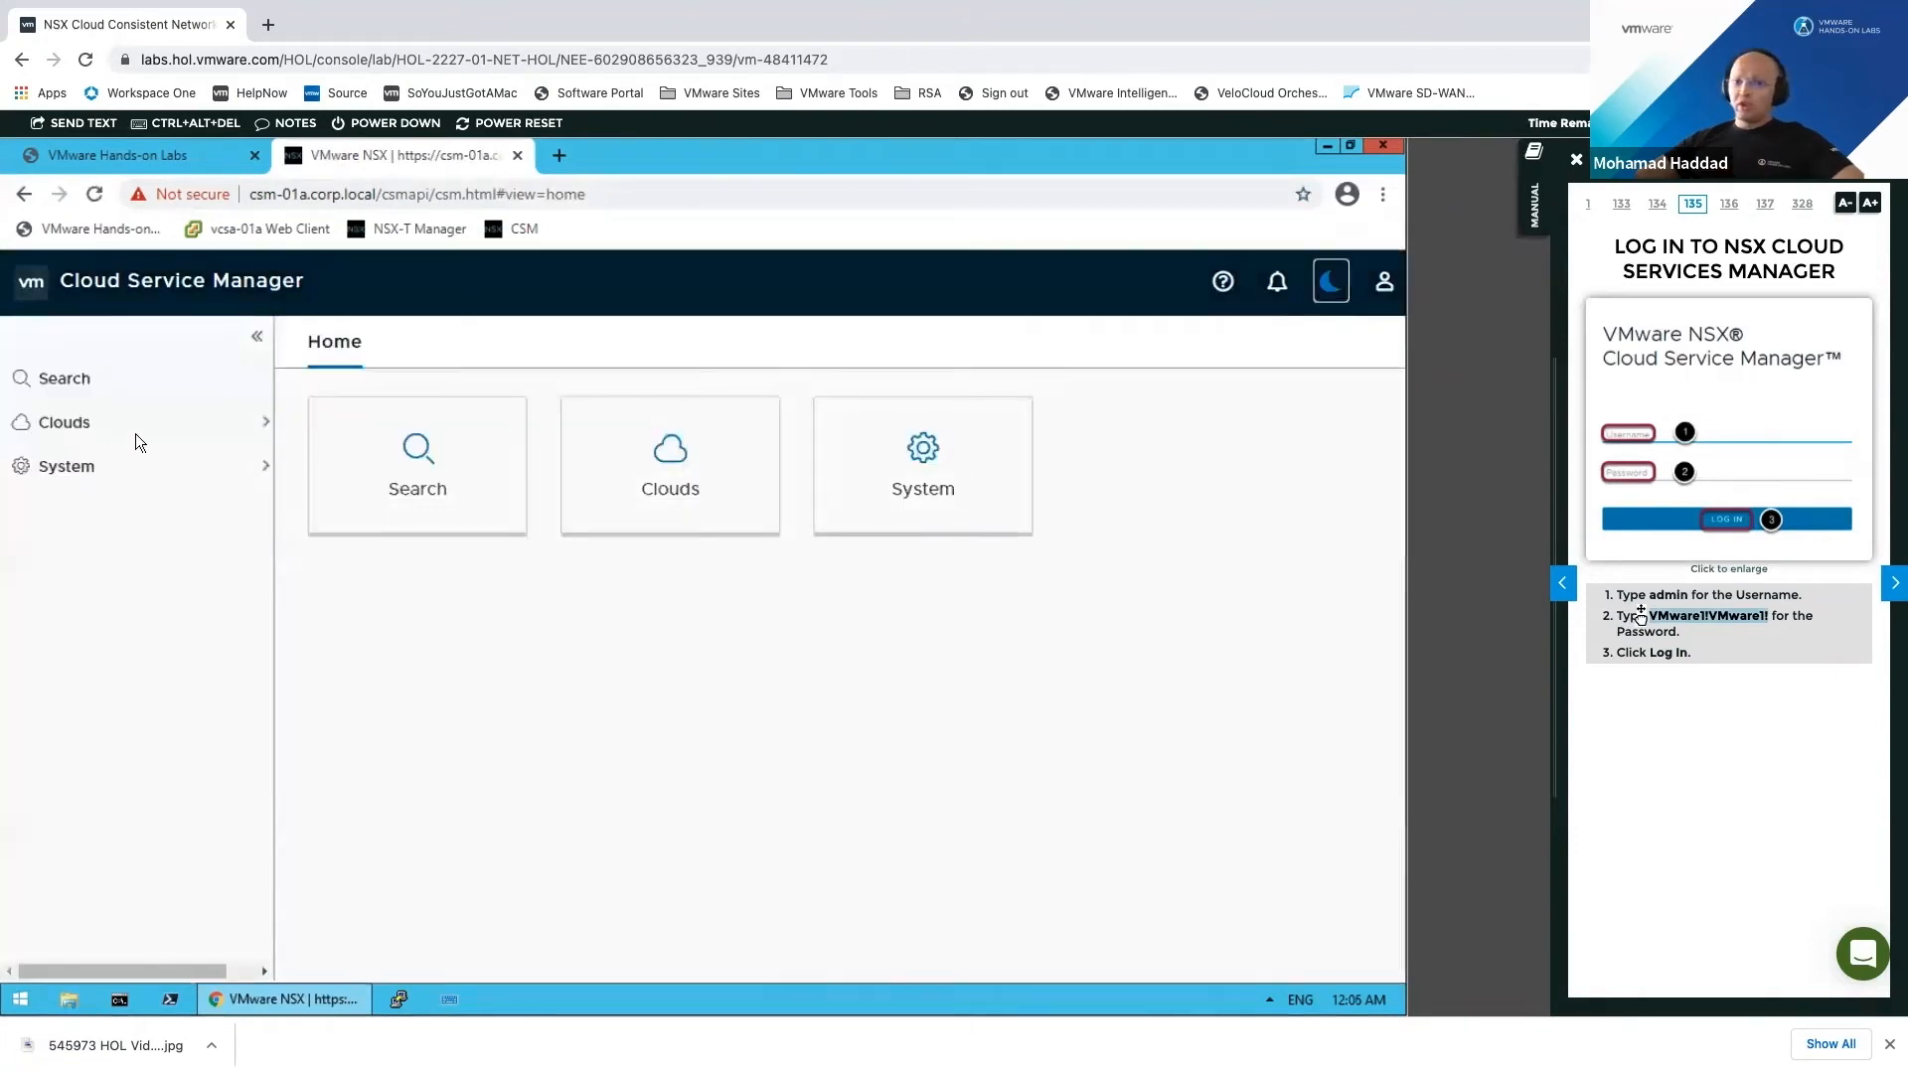
left_click(147, 425)
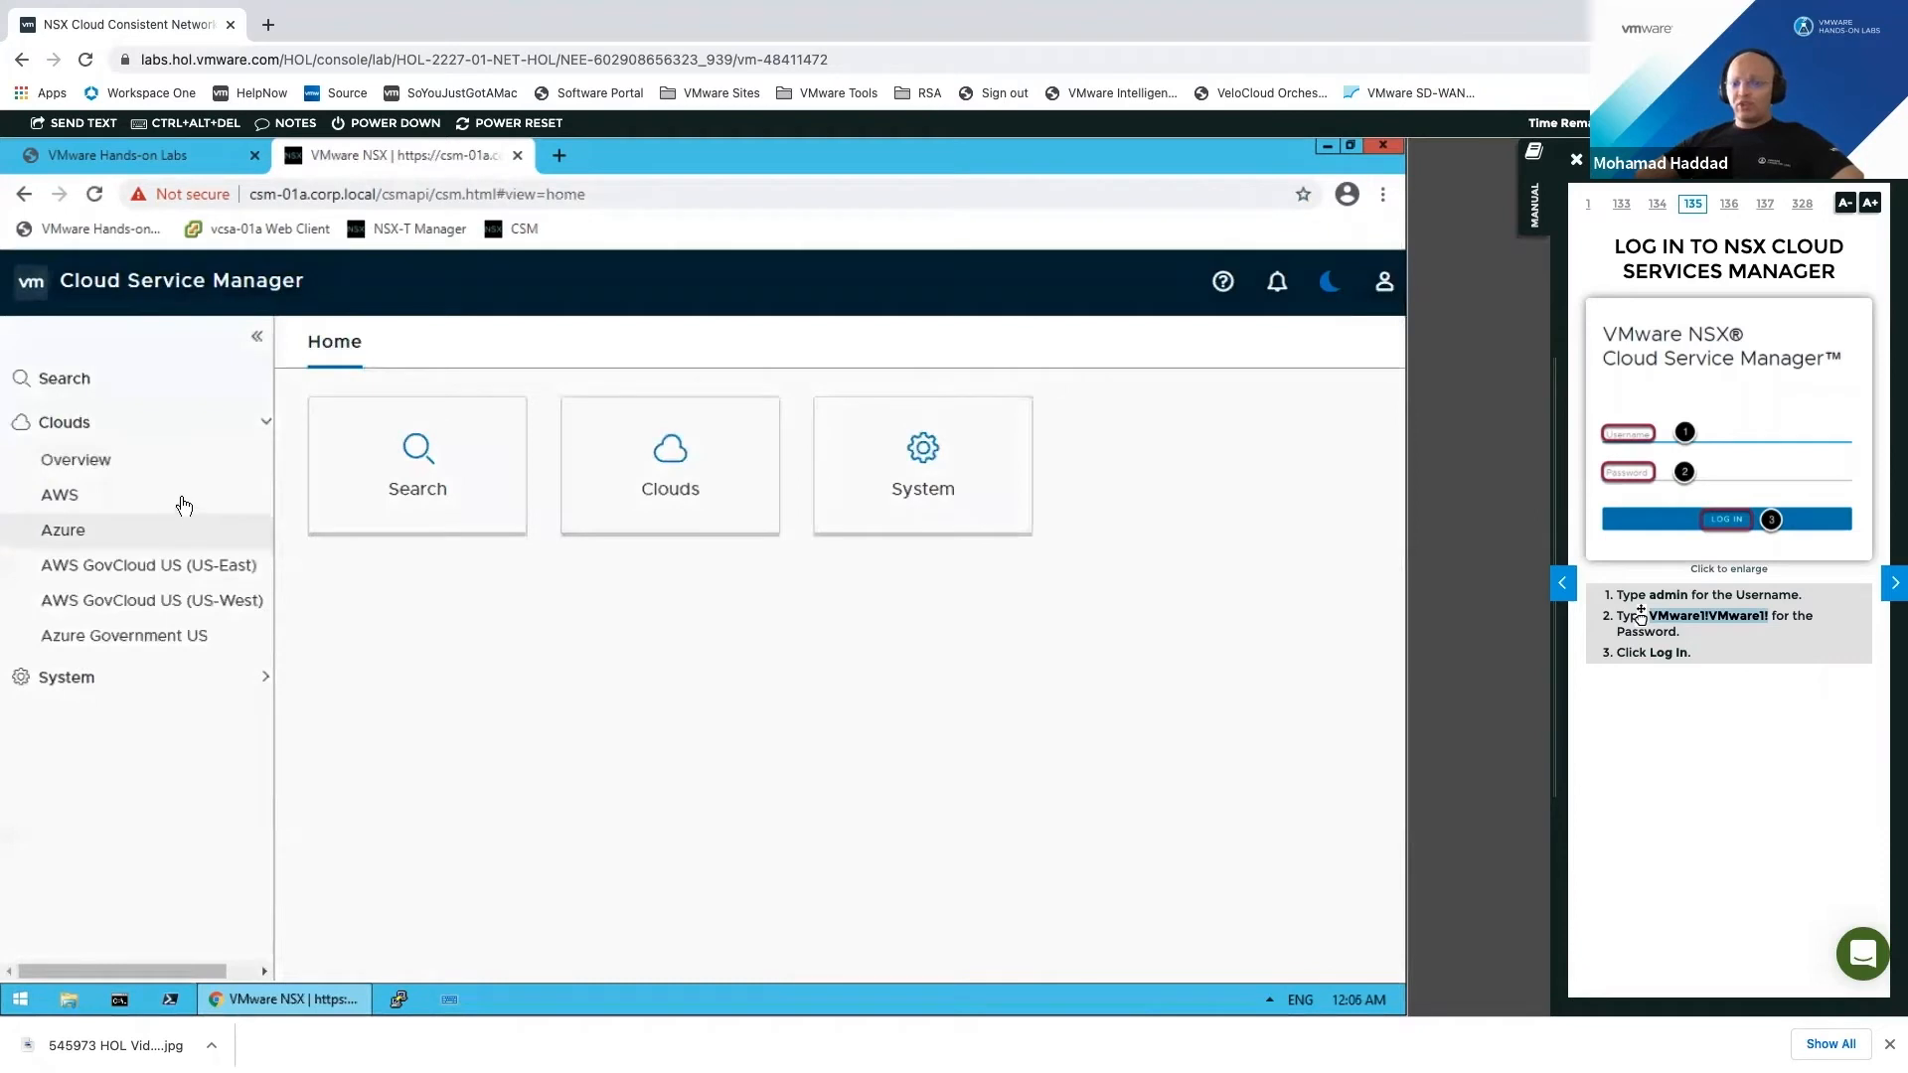
left_click(237, 497)
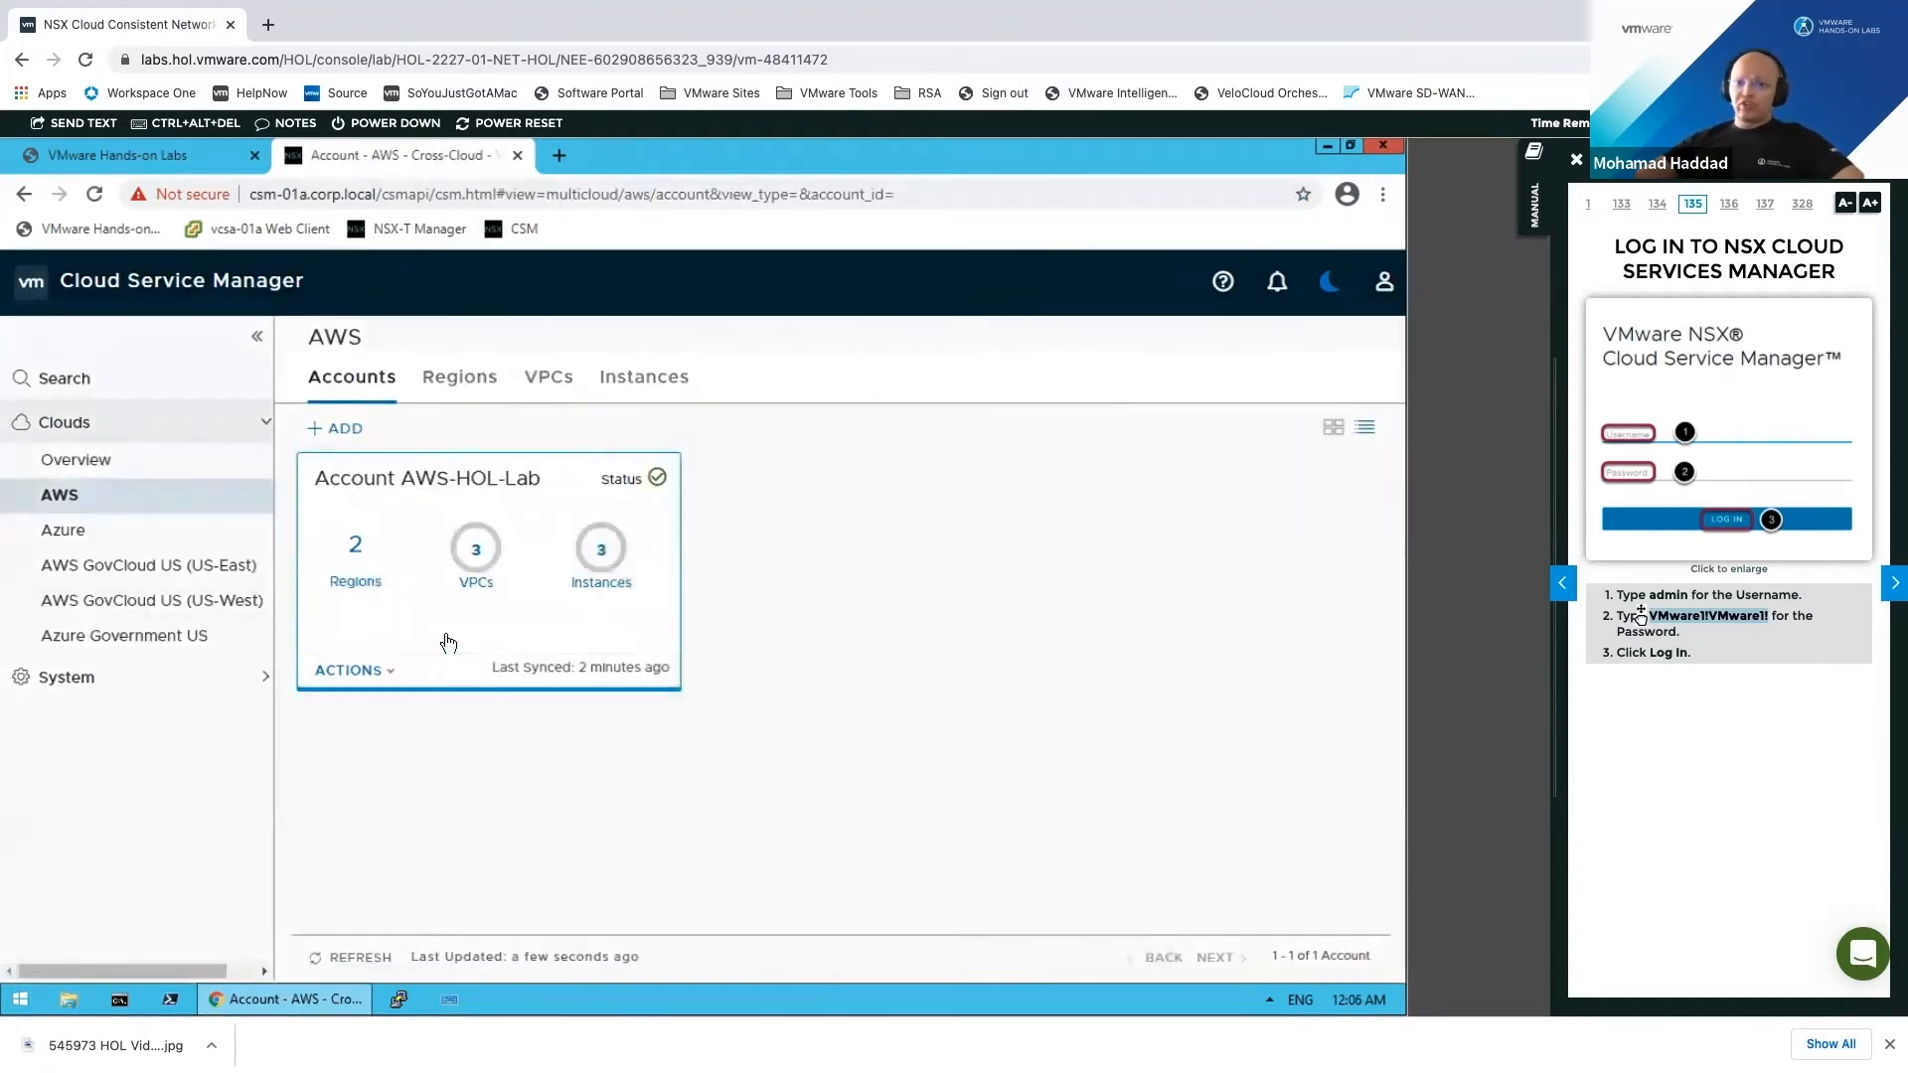
left_click(149, 532)
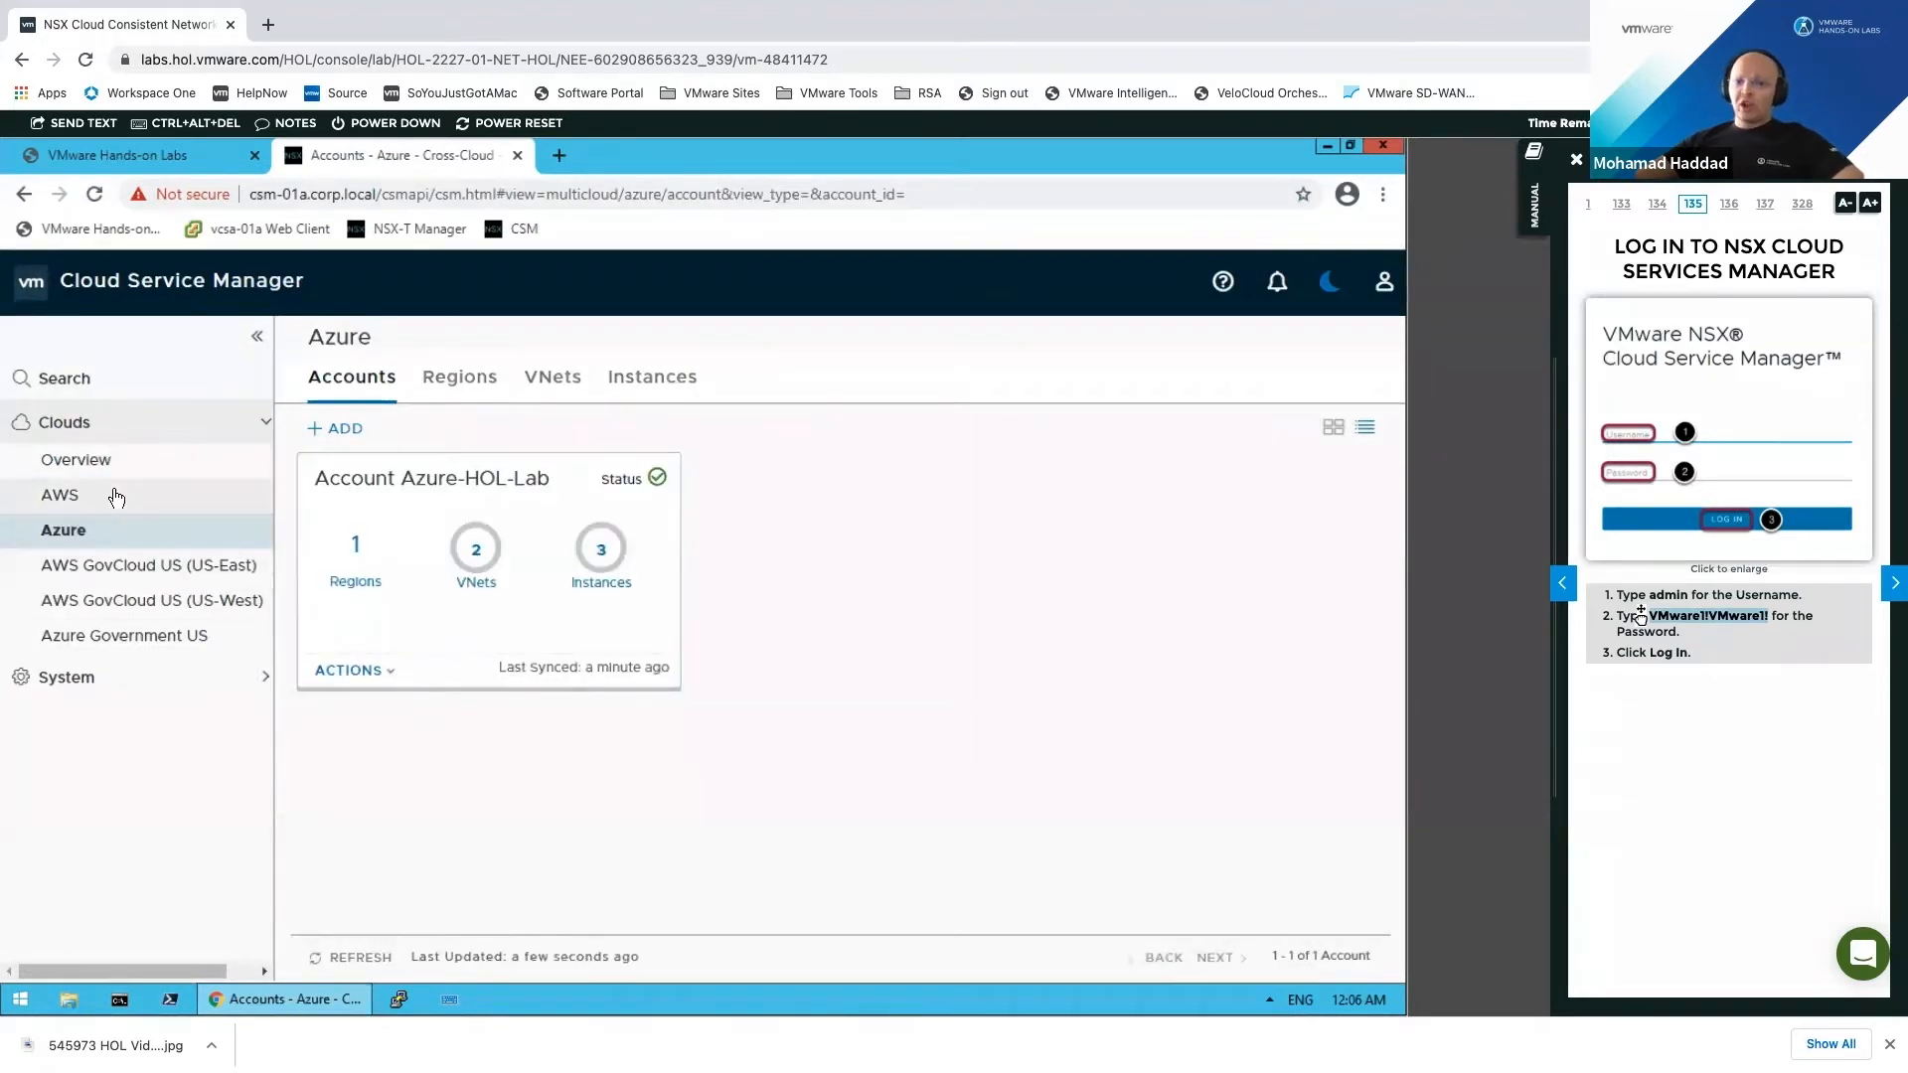
left_click(164, 502)
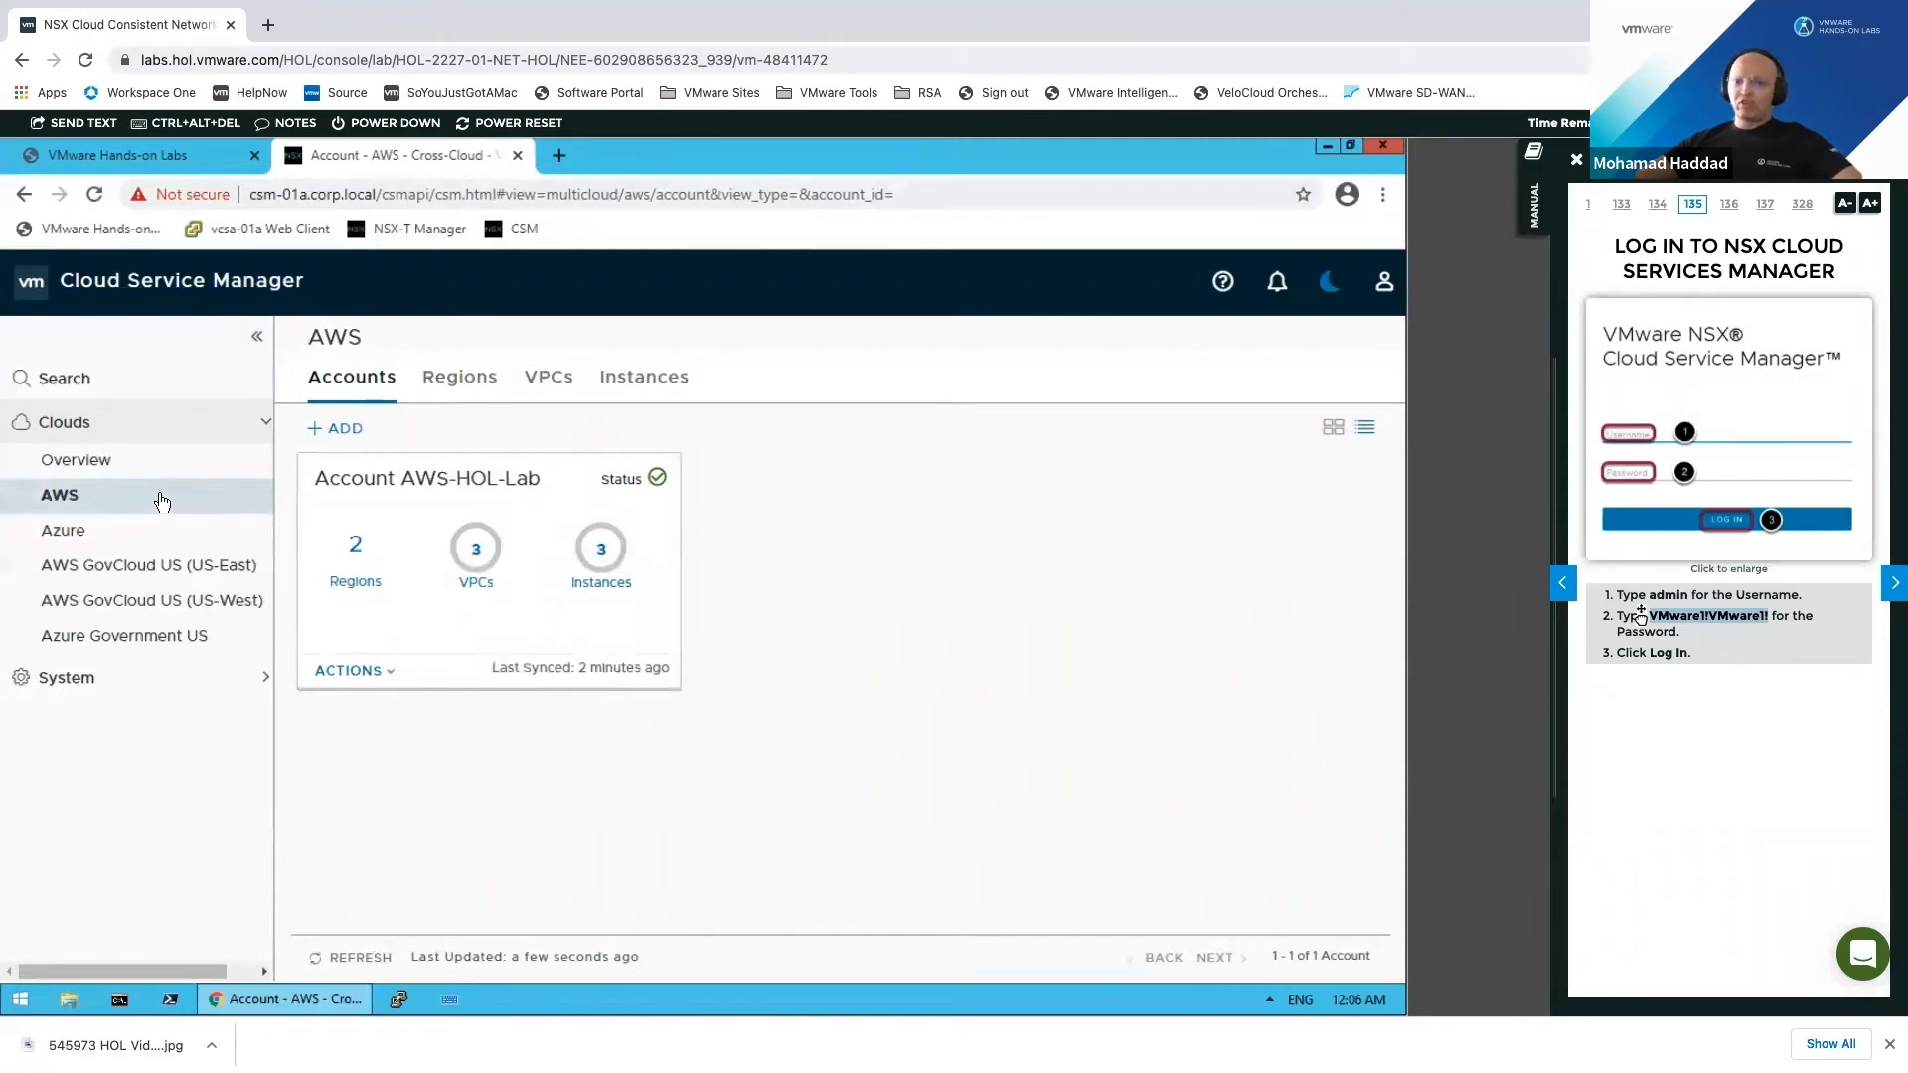
Step: List the AWS VPCs and open the ACTIONS menu for Transit-VPC
left_click(553, 403)
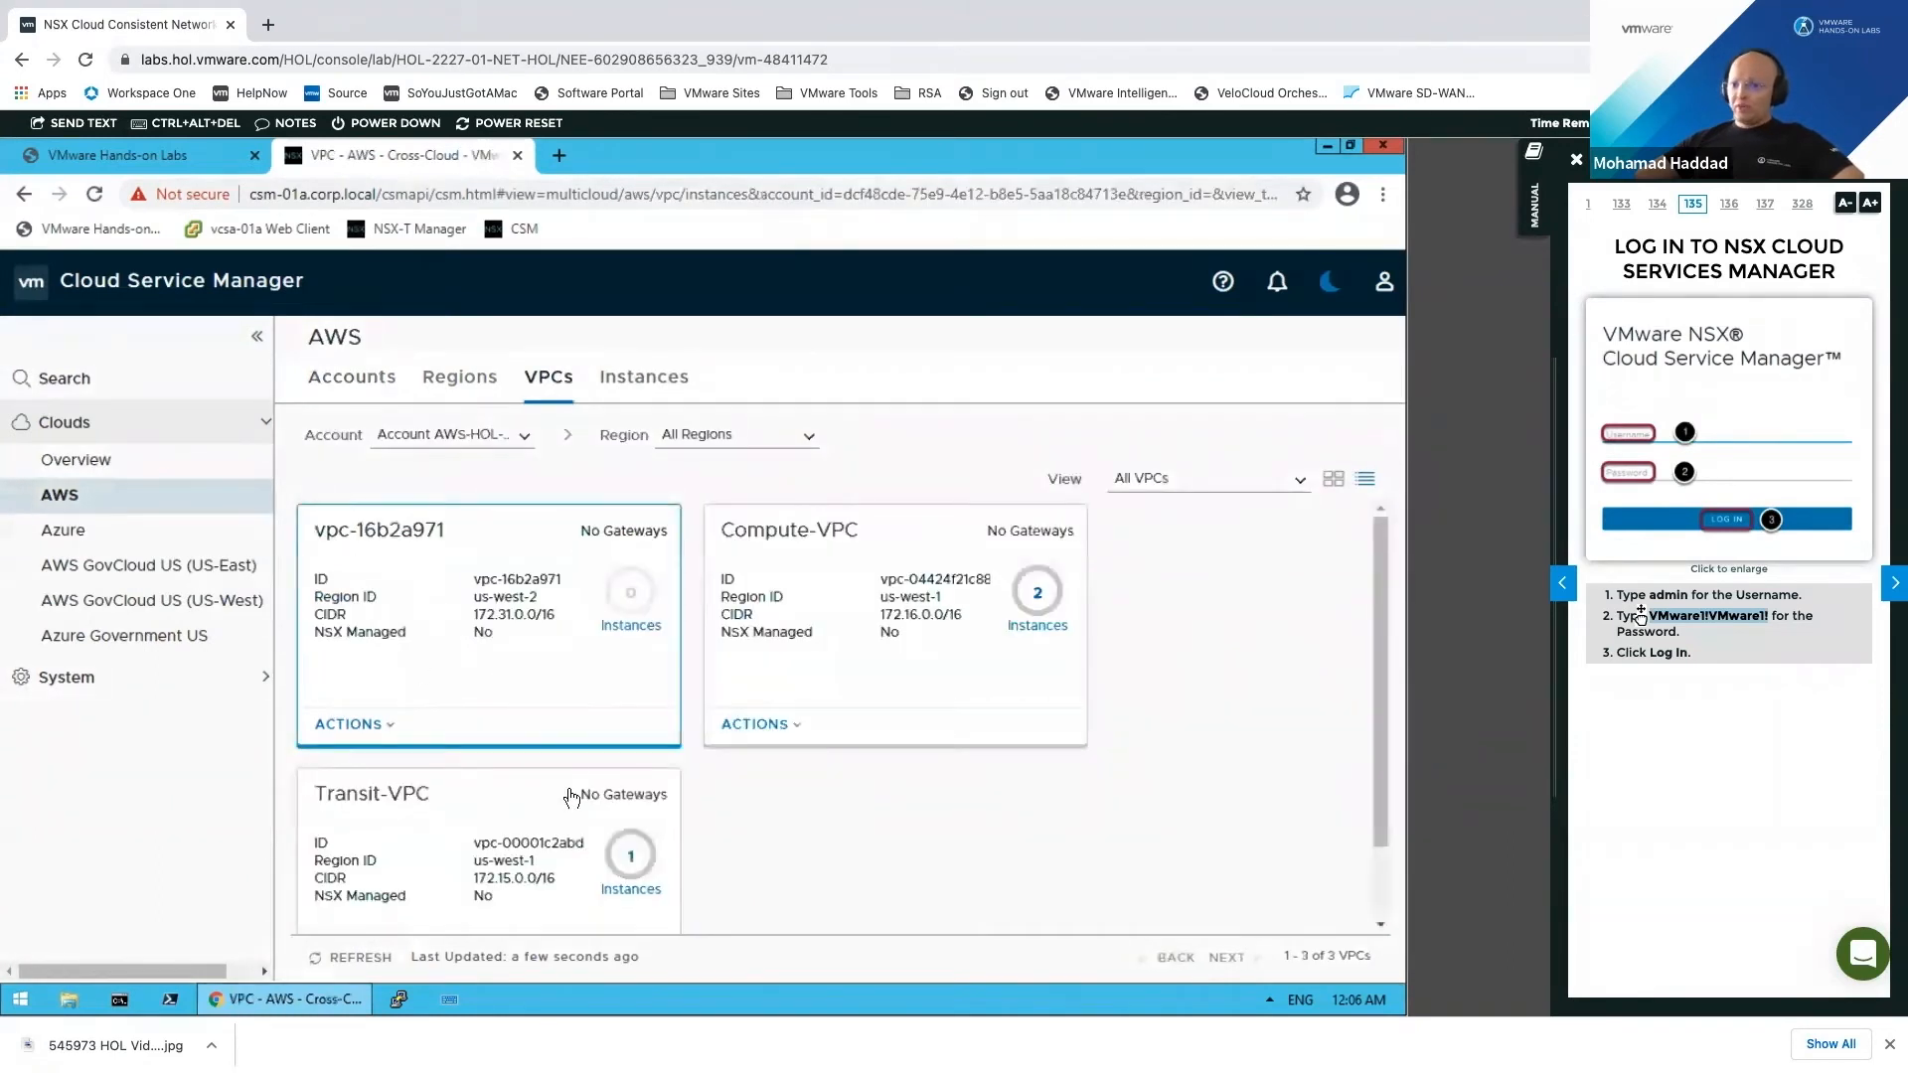
scroll(413, 756, "down", 1)
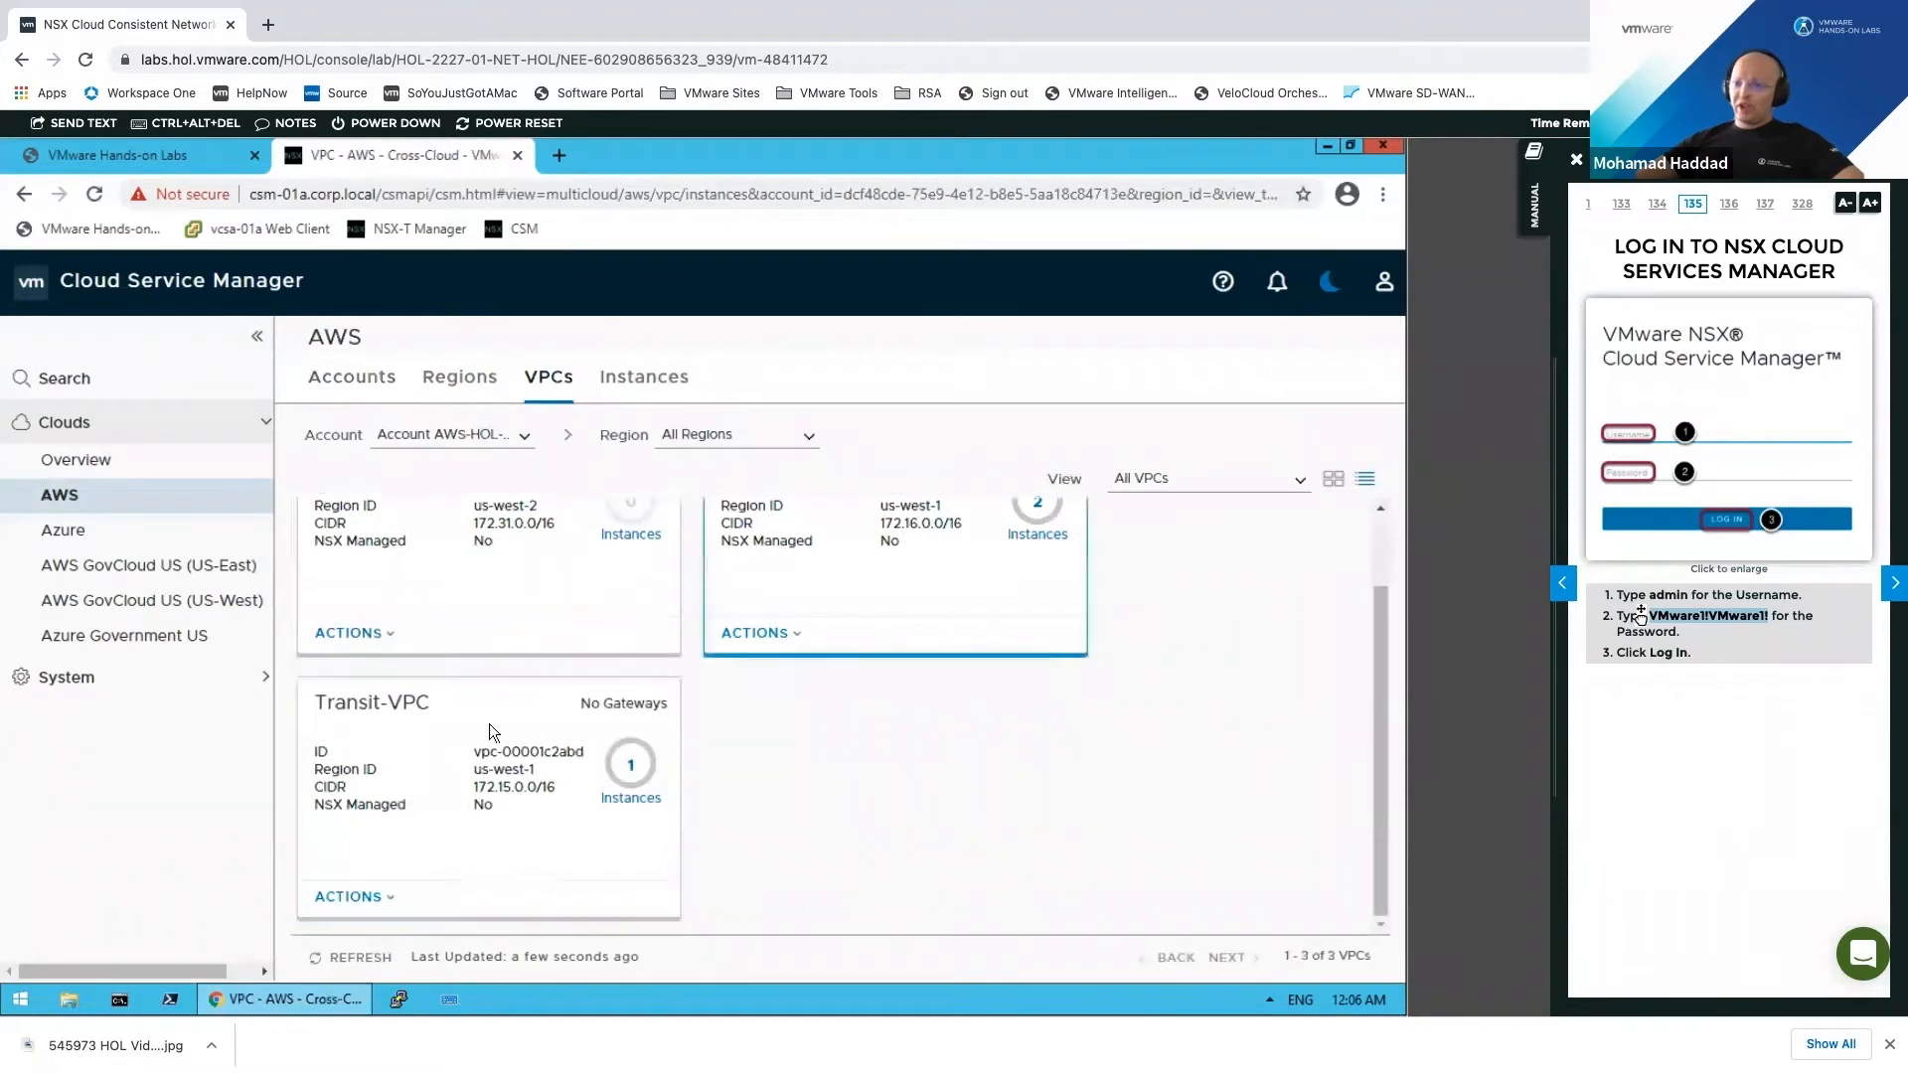
scroll(865, 711, "up", 1)
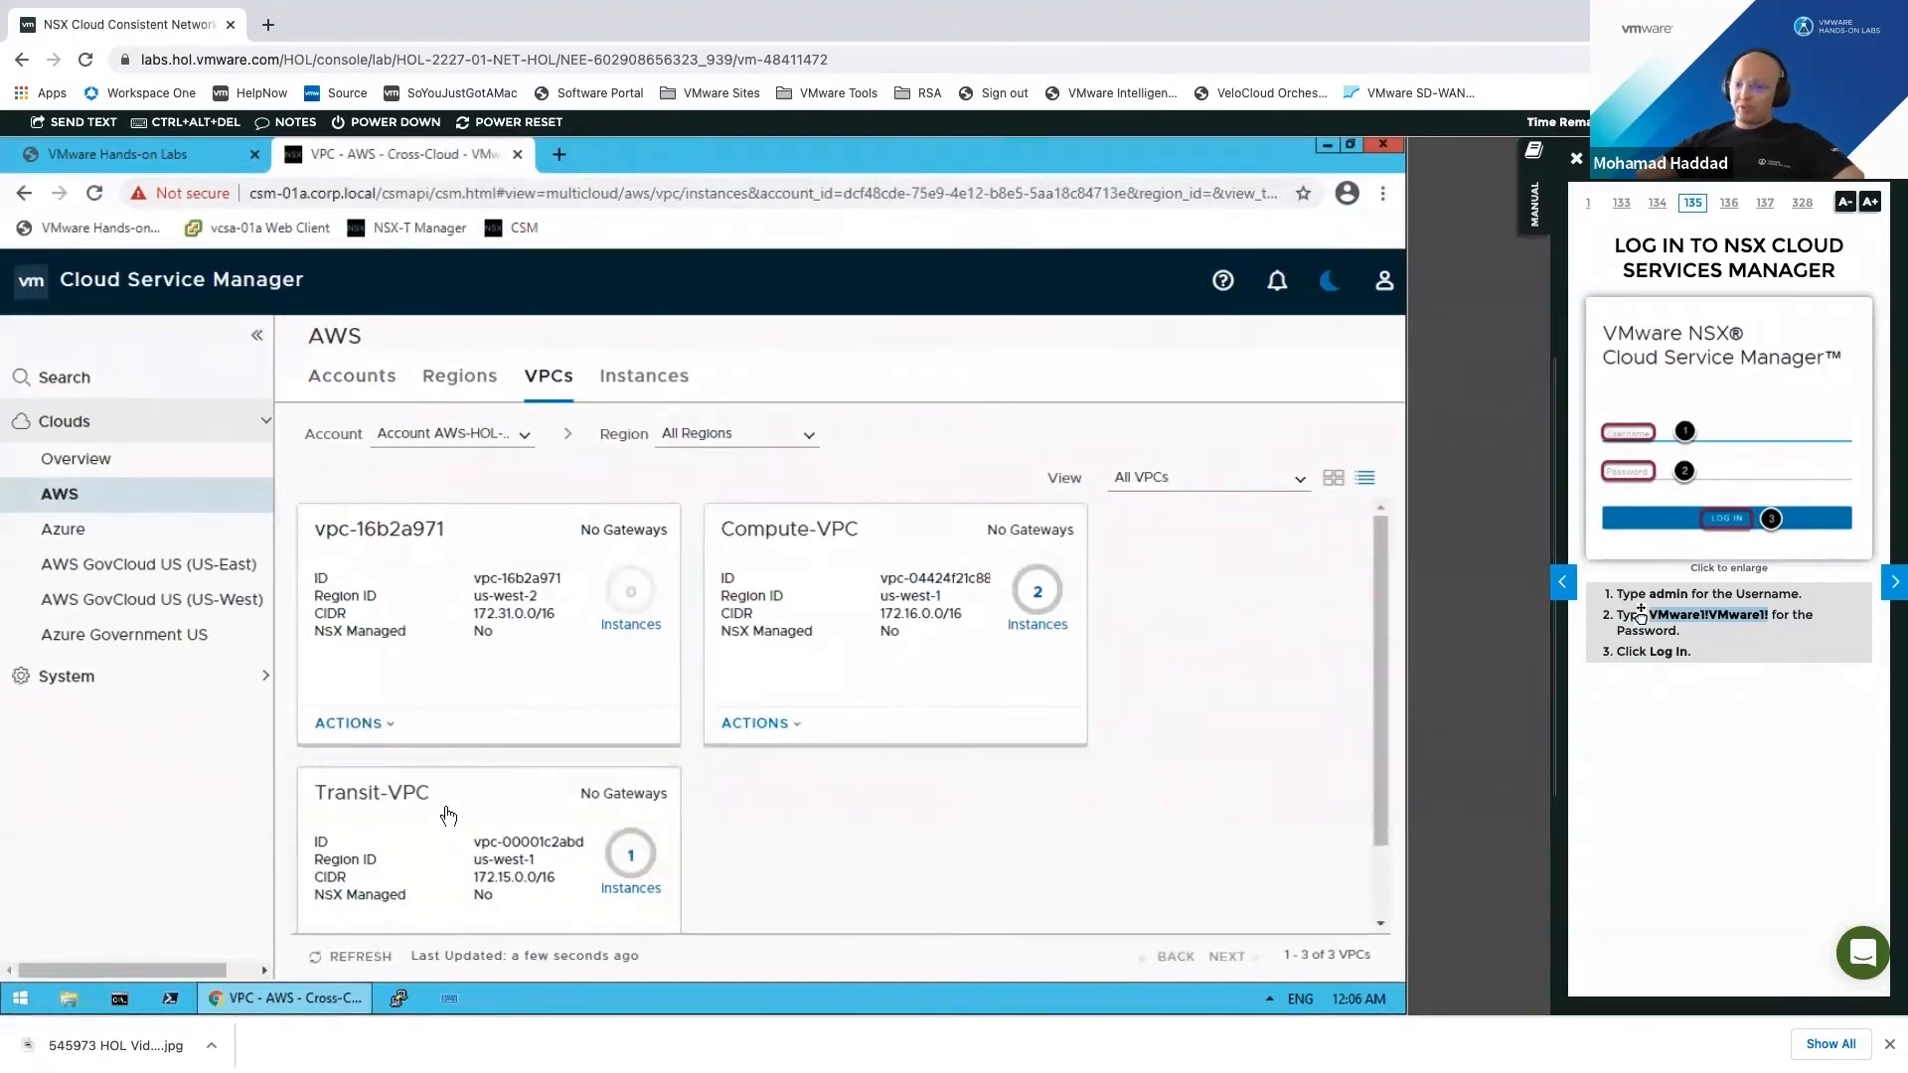
scroll(448, 815, "down", 1)
left_click(425, 908)
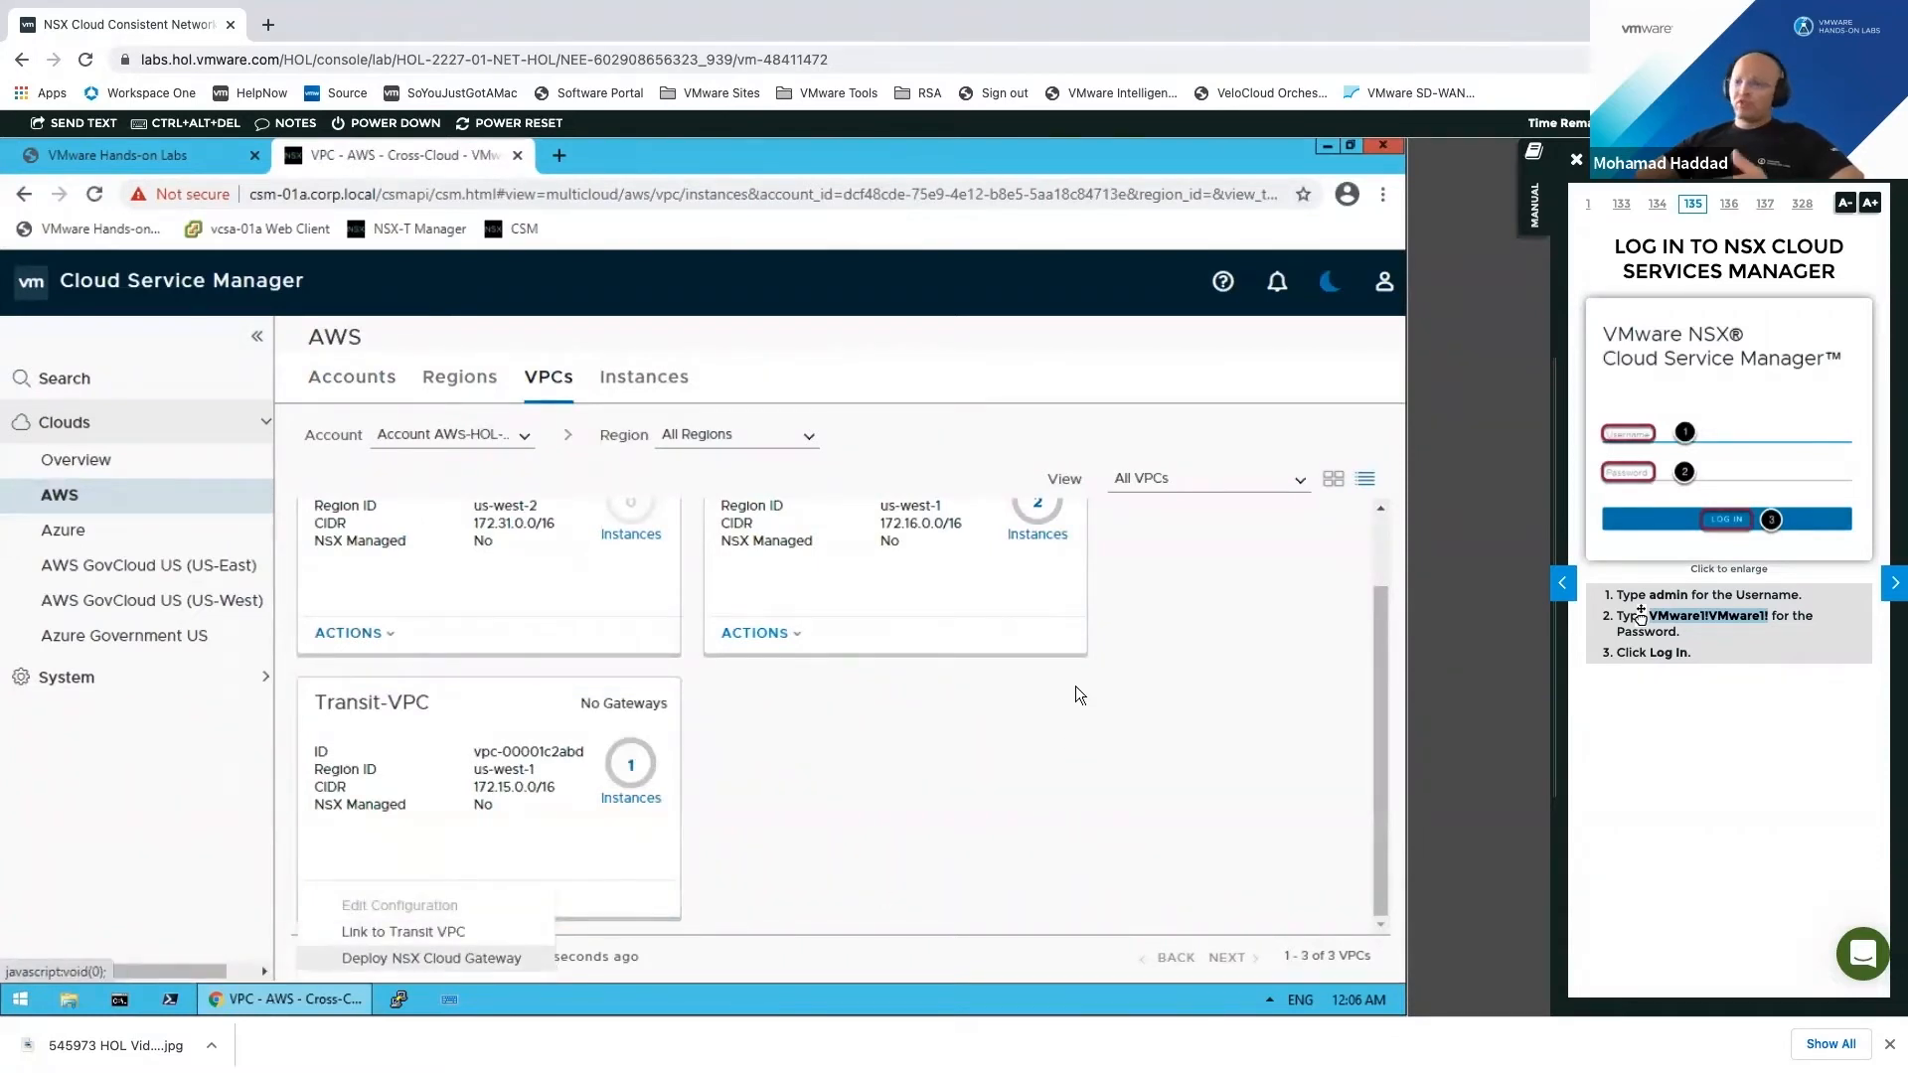
Step: Deploy a Transit-VPC gateway using the nsx-management PEM file with Manage with NSX Tools enabled
left_click(494, 959)
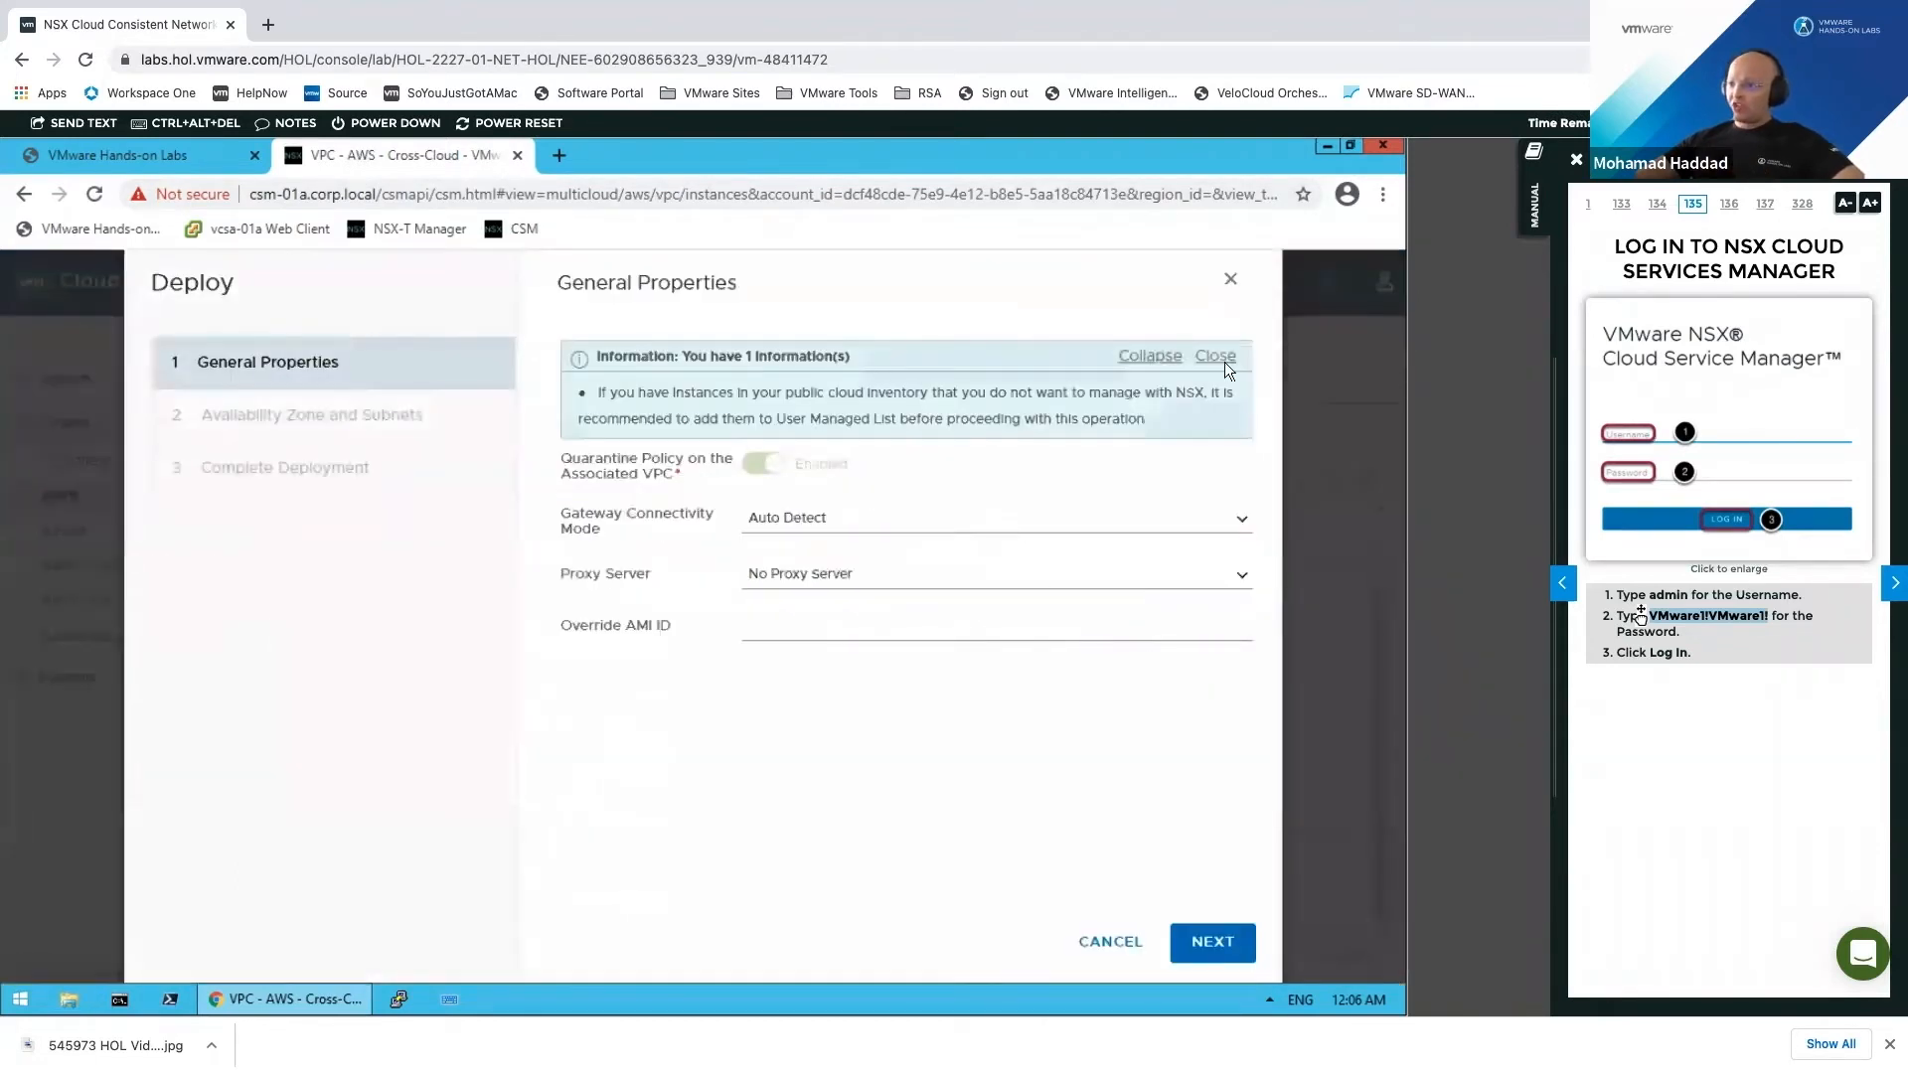
left_click(1218, 356)
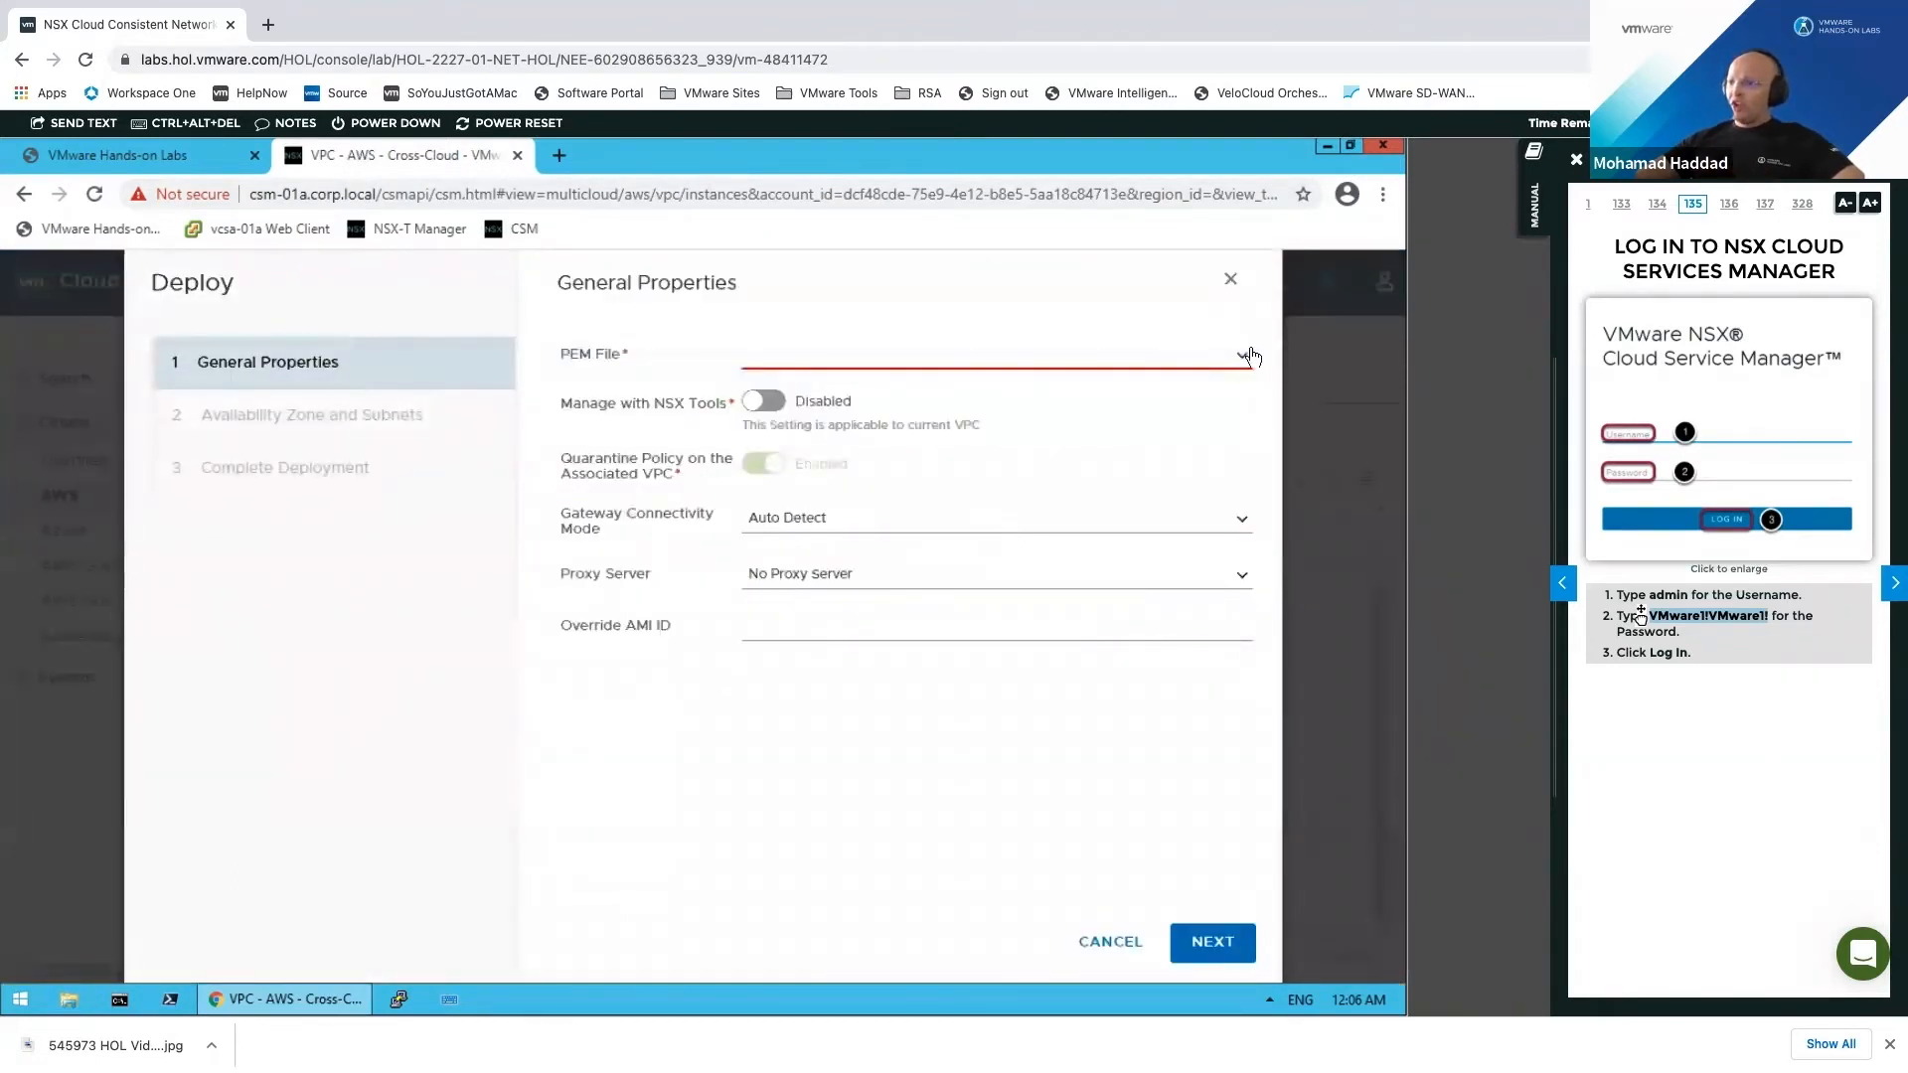
left_click(1173, 356)
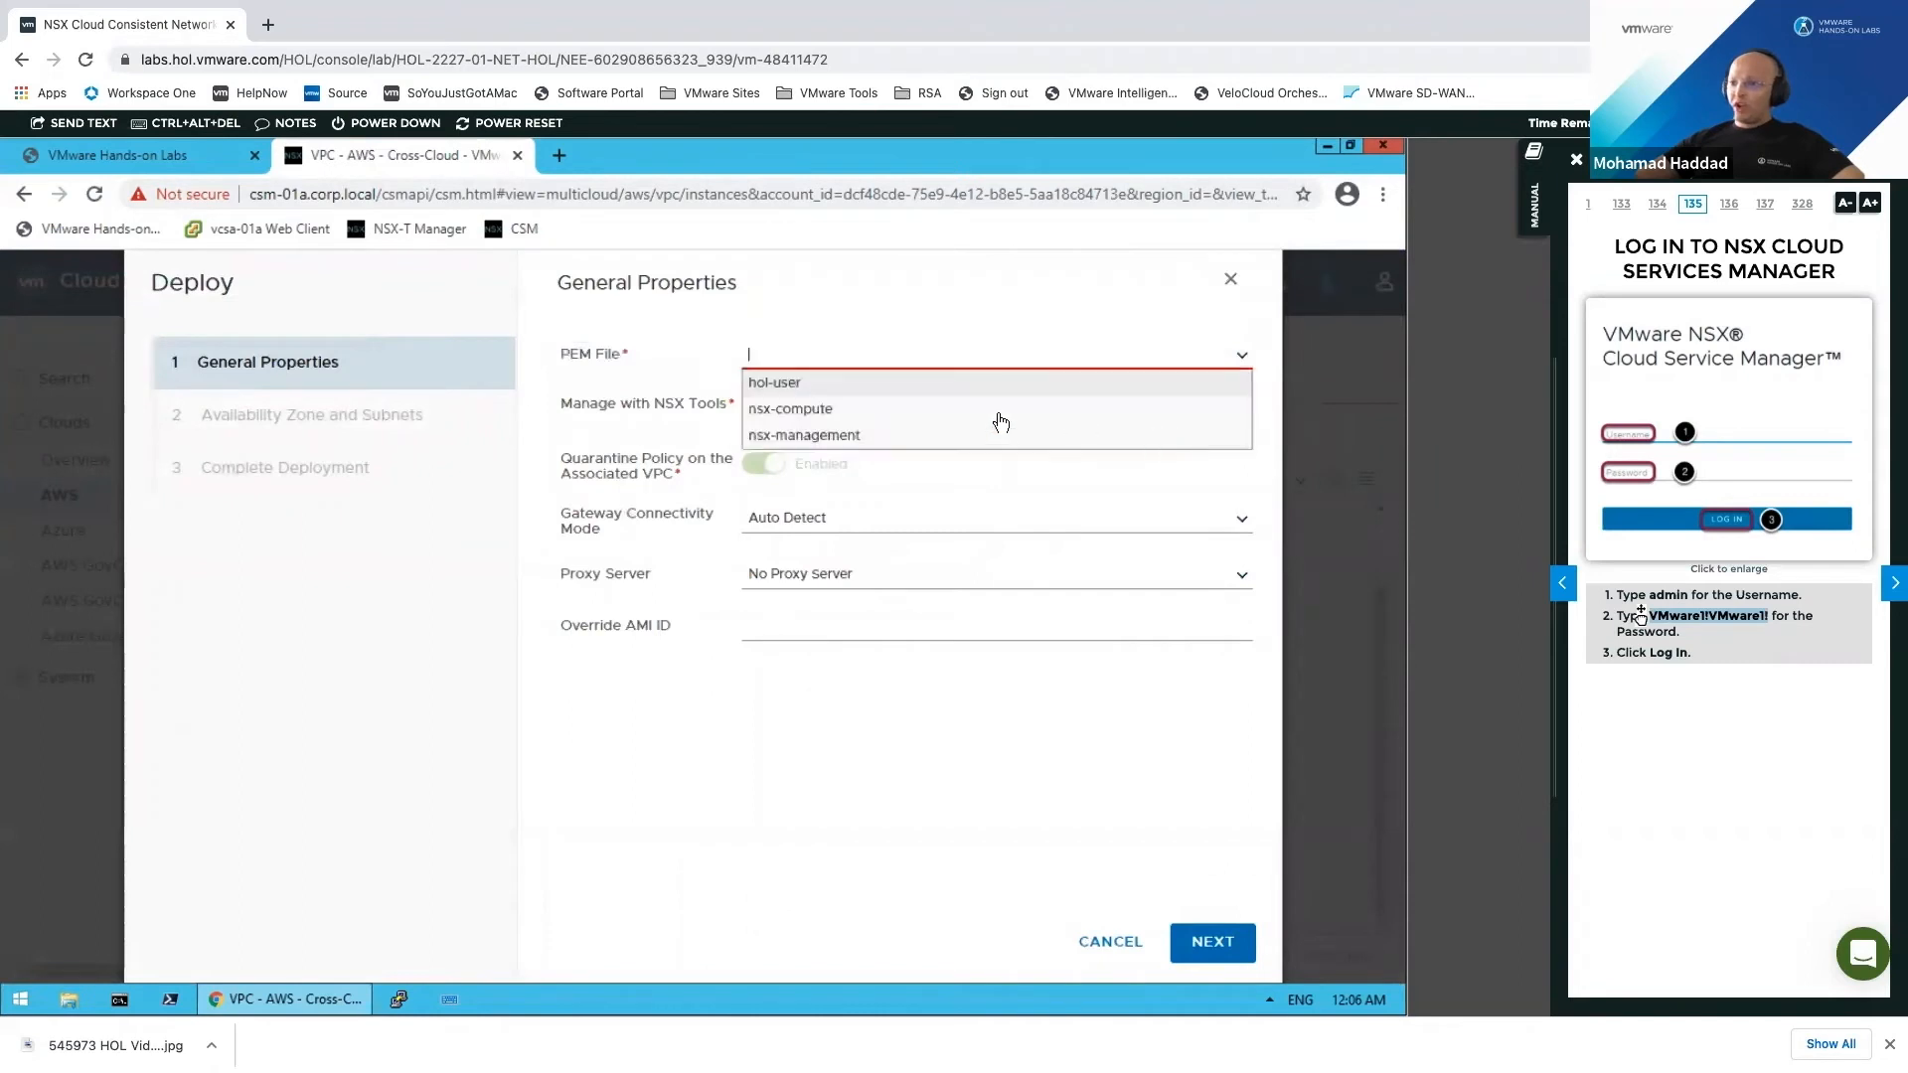
left_click(950, 436)
left_click(763, 400)
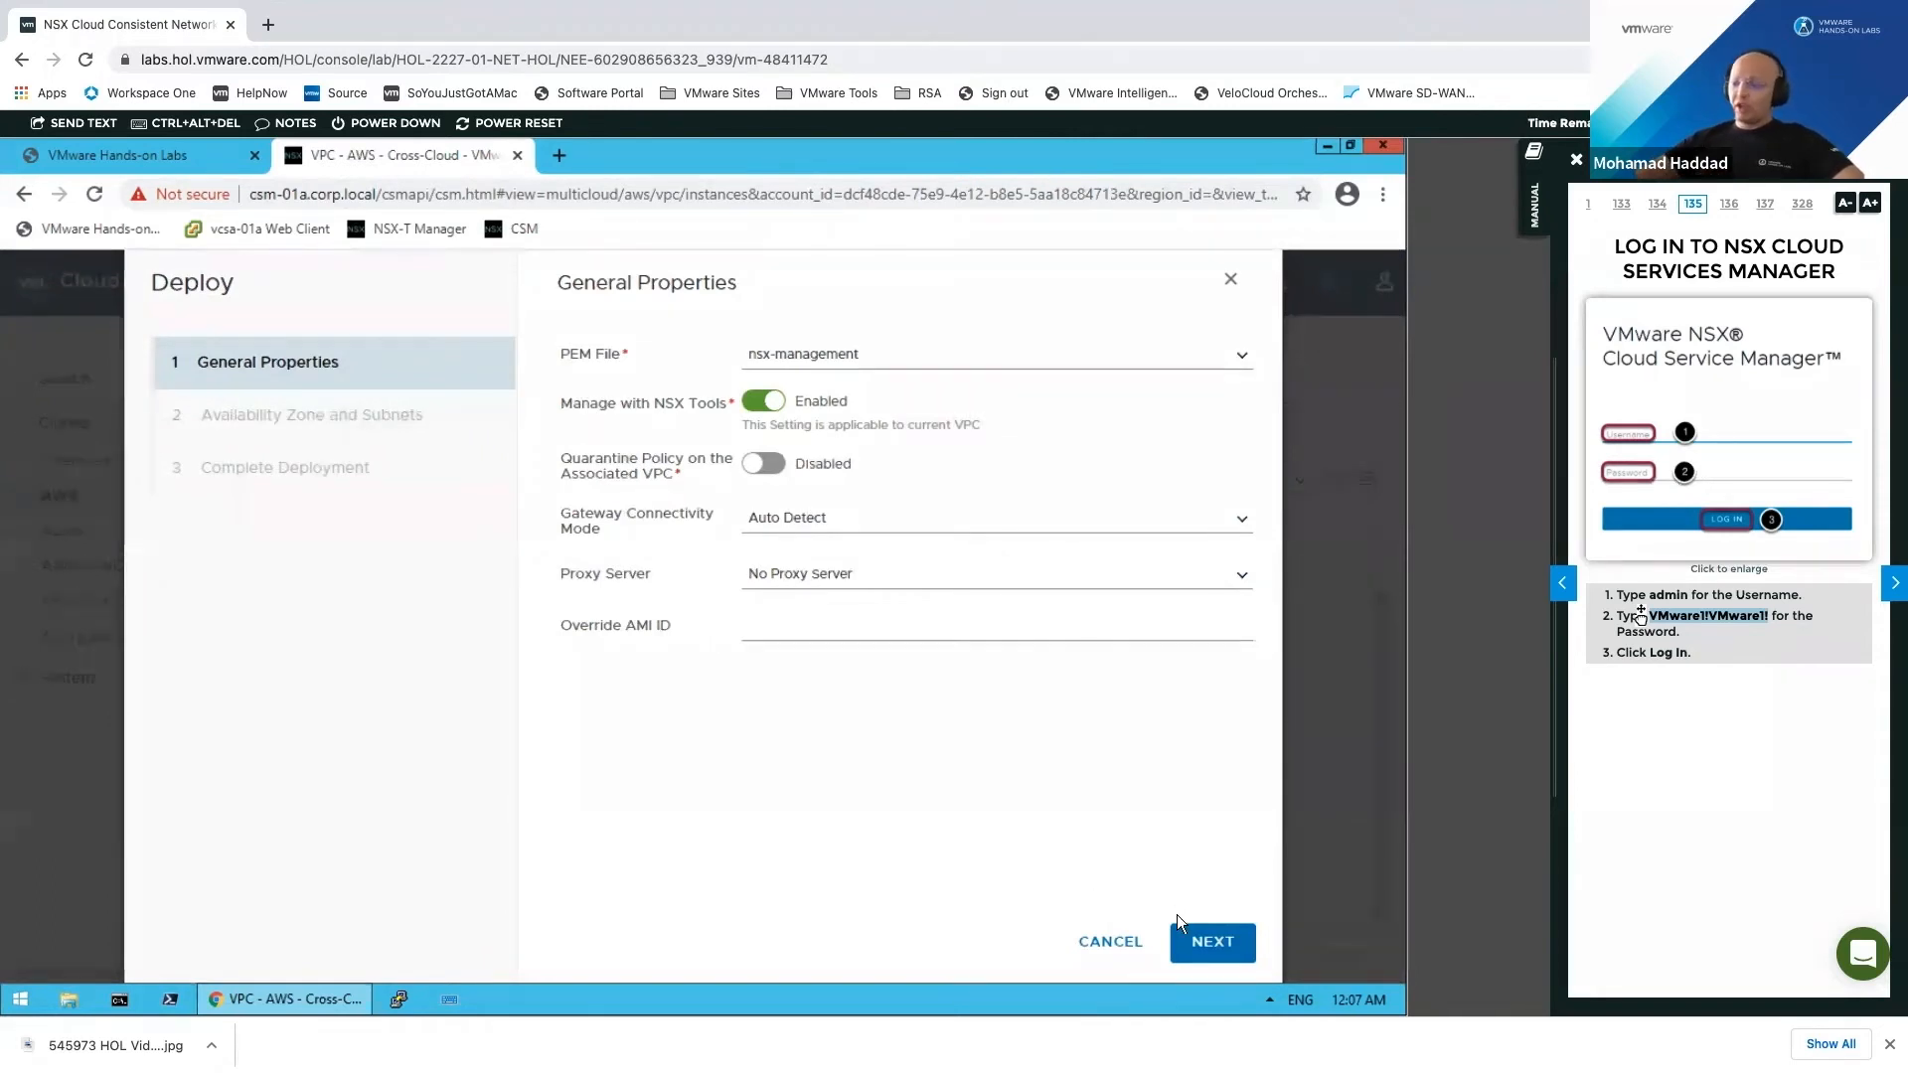
left_click(1206, 941)
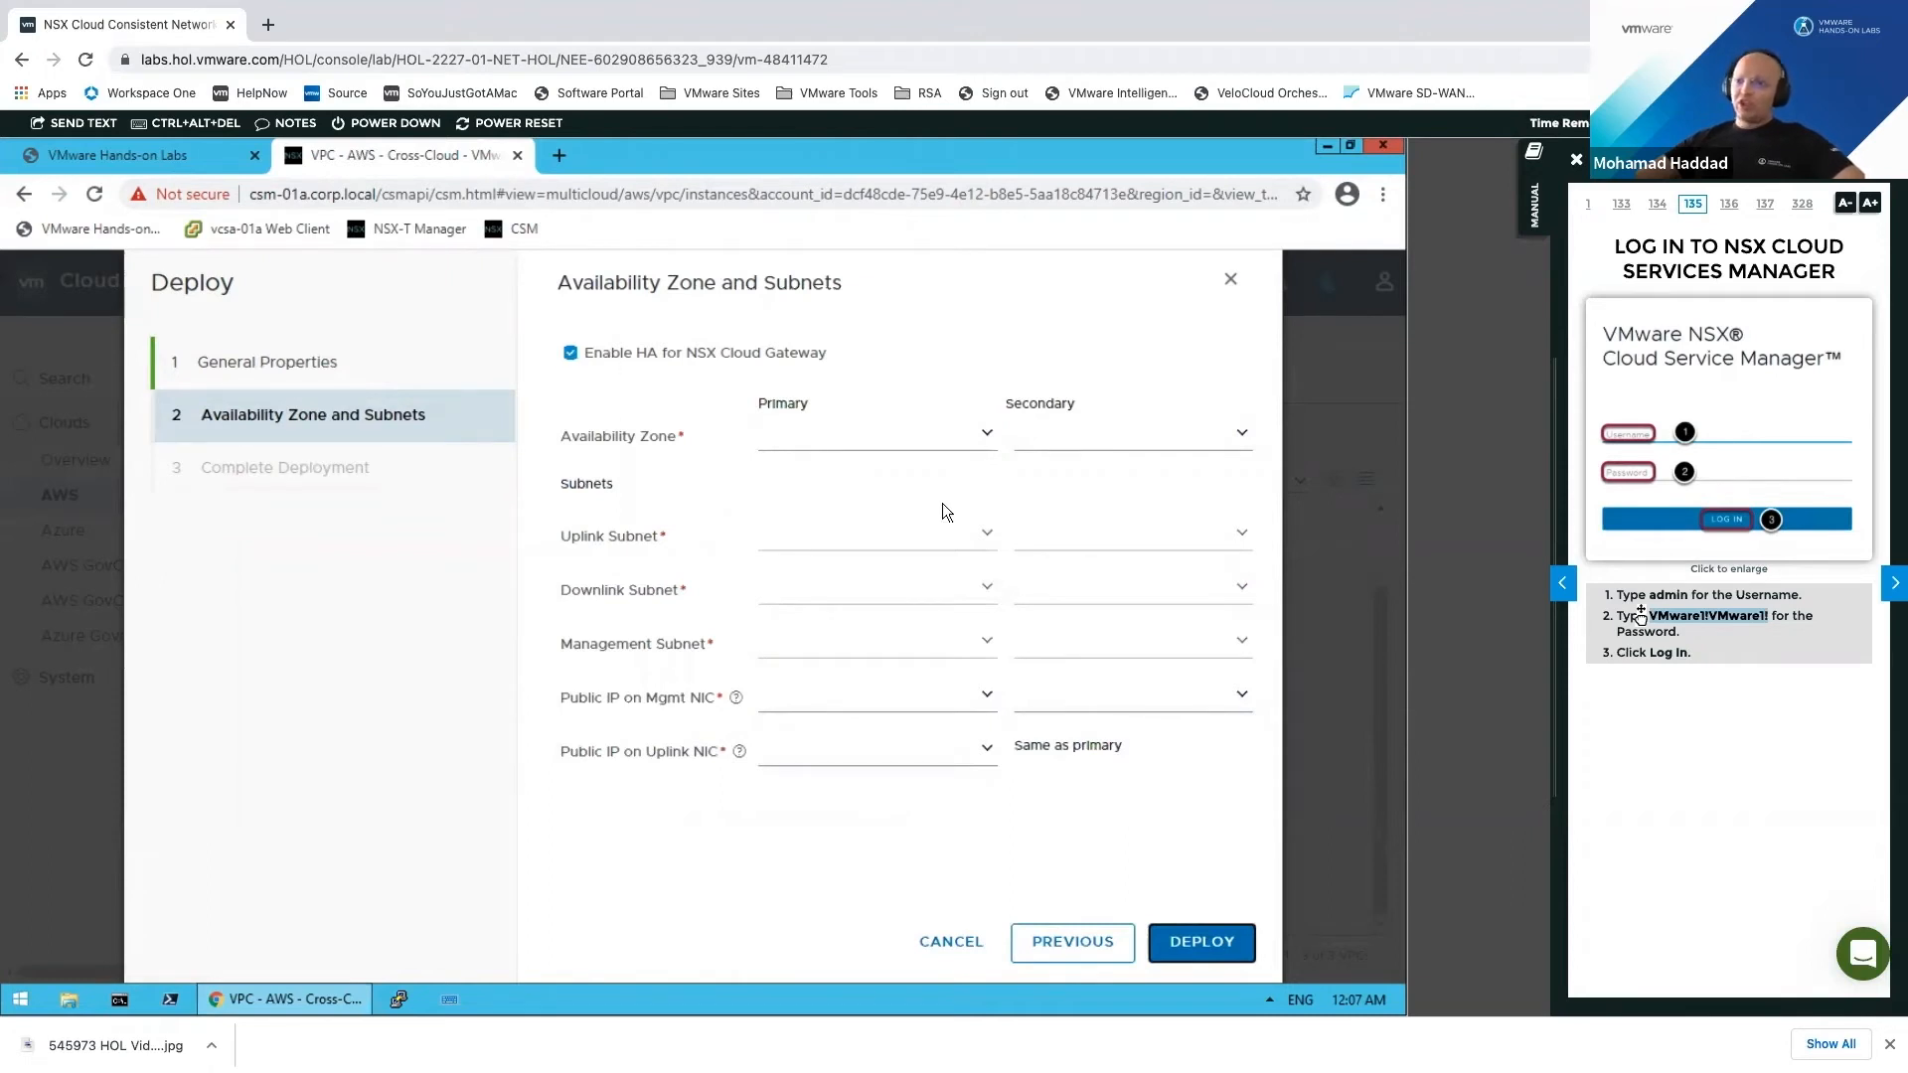
left_click(1226, 432)
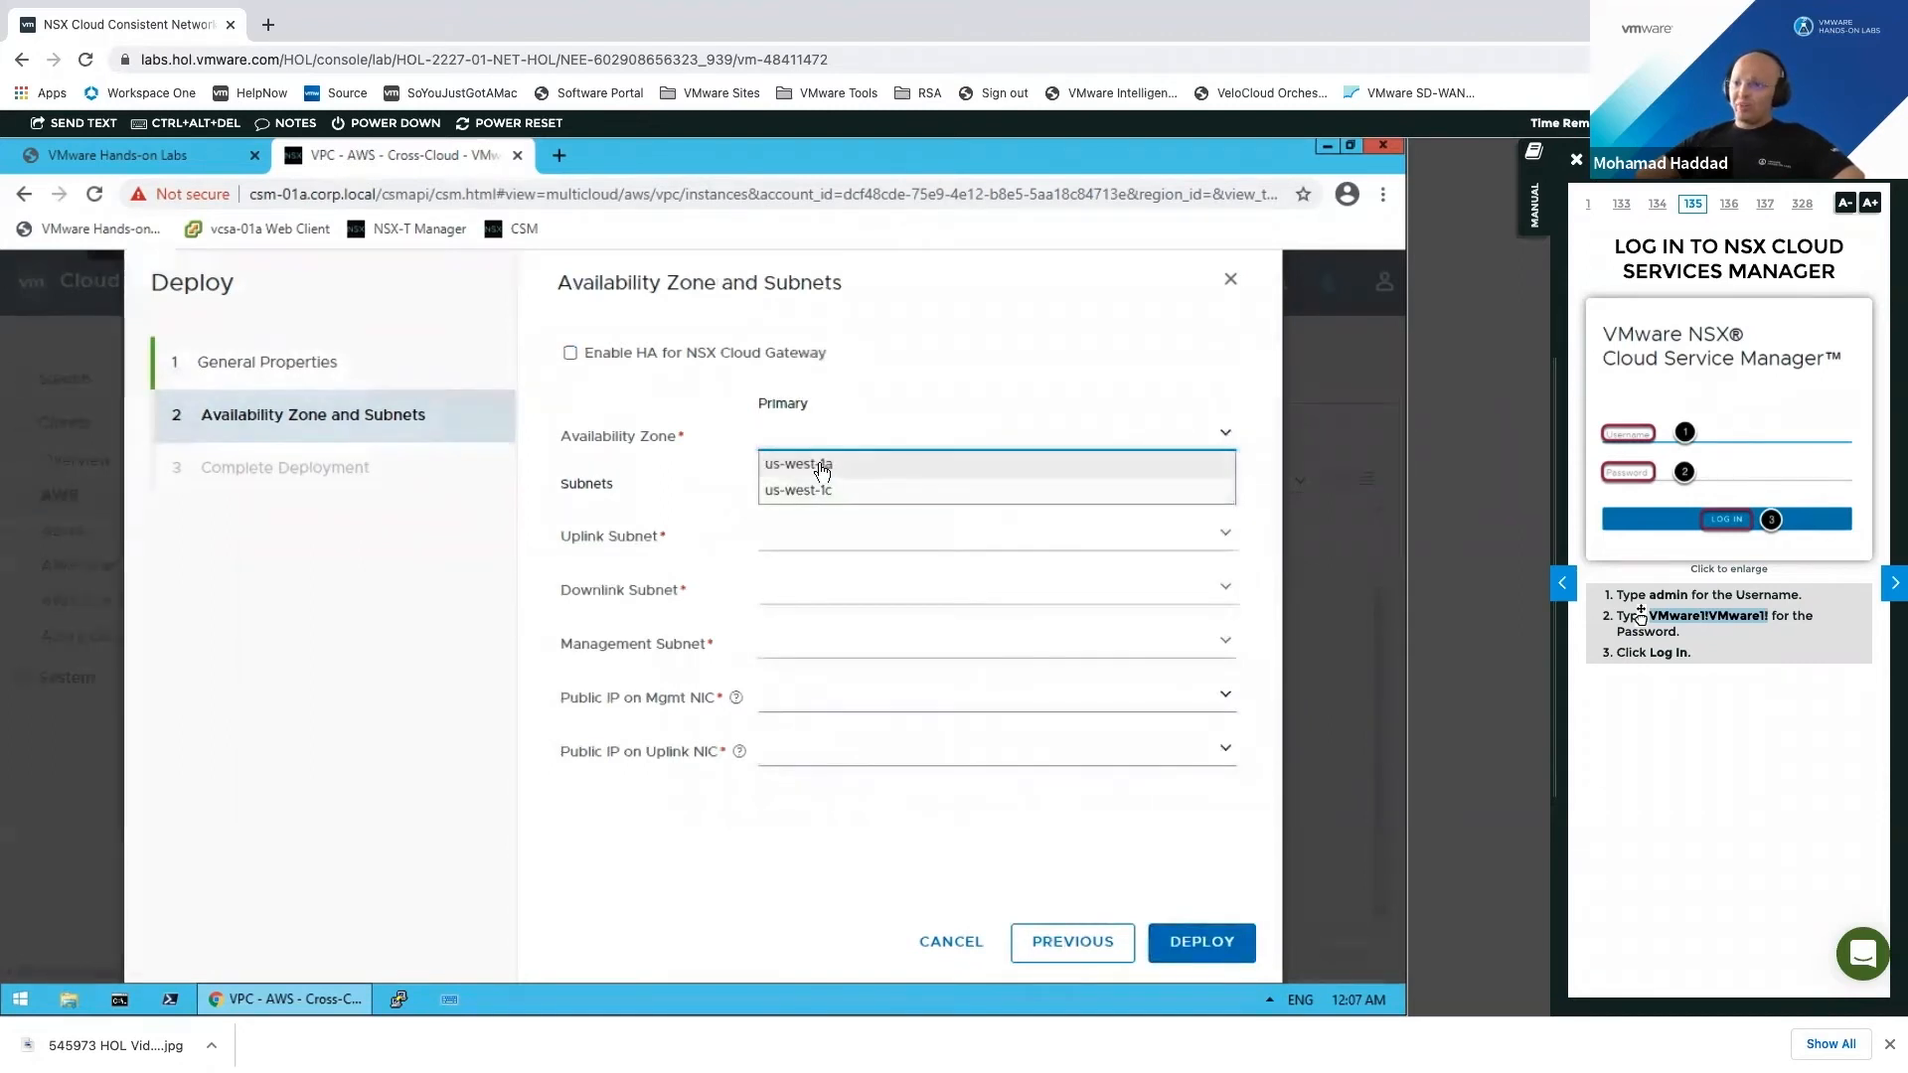
Step: Set zone us-west-1a with nsx-uplink-subnet, nsx-downlink-subnet and nsx-mgmt-subnet
key("Return")
left_click(1229, 534)
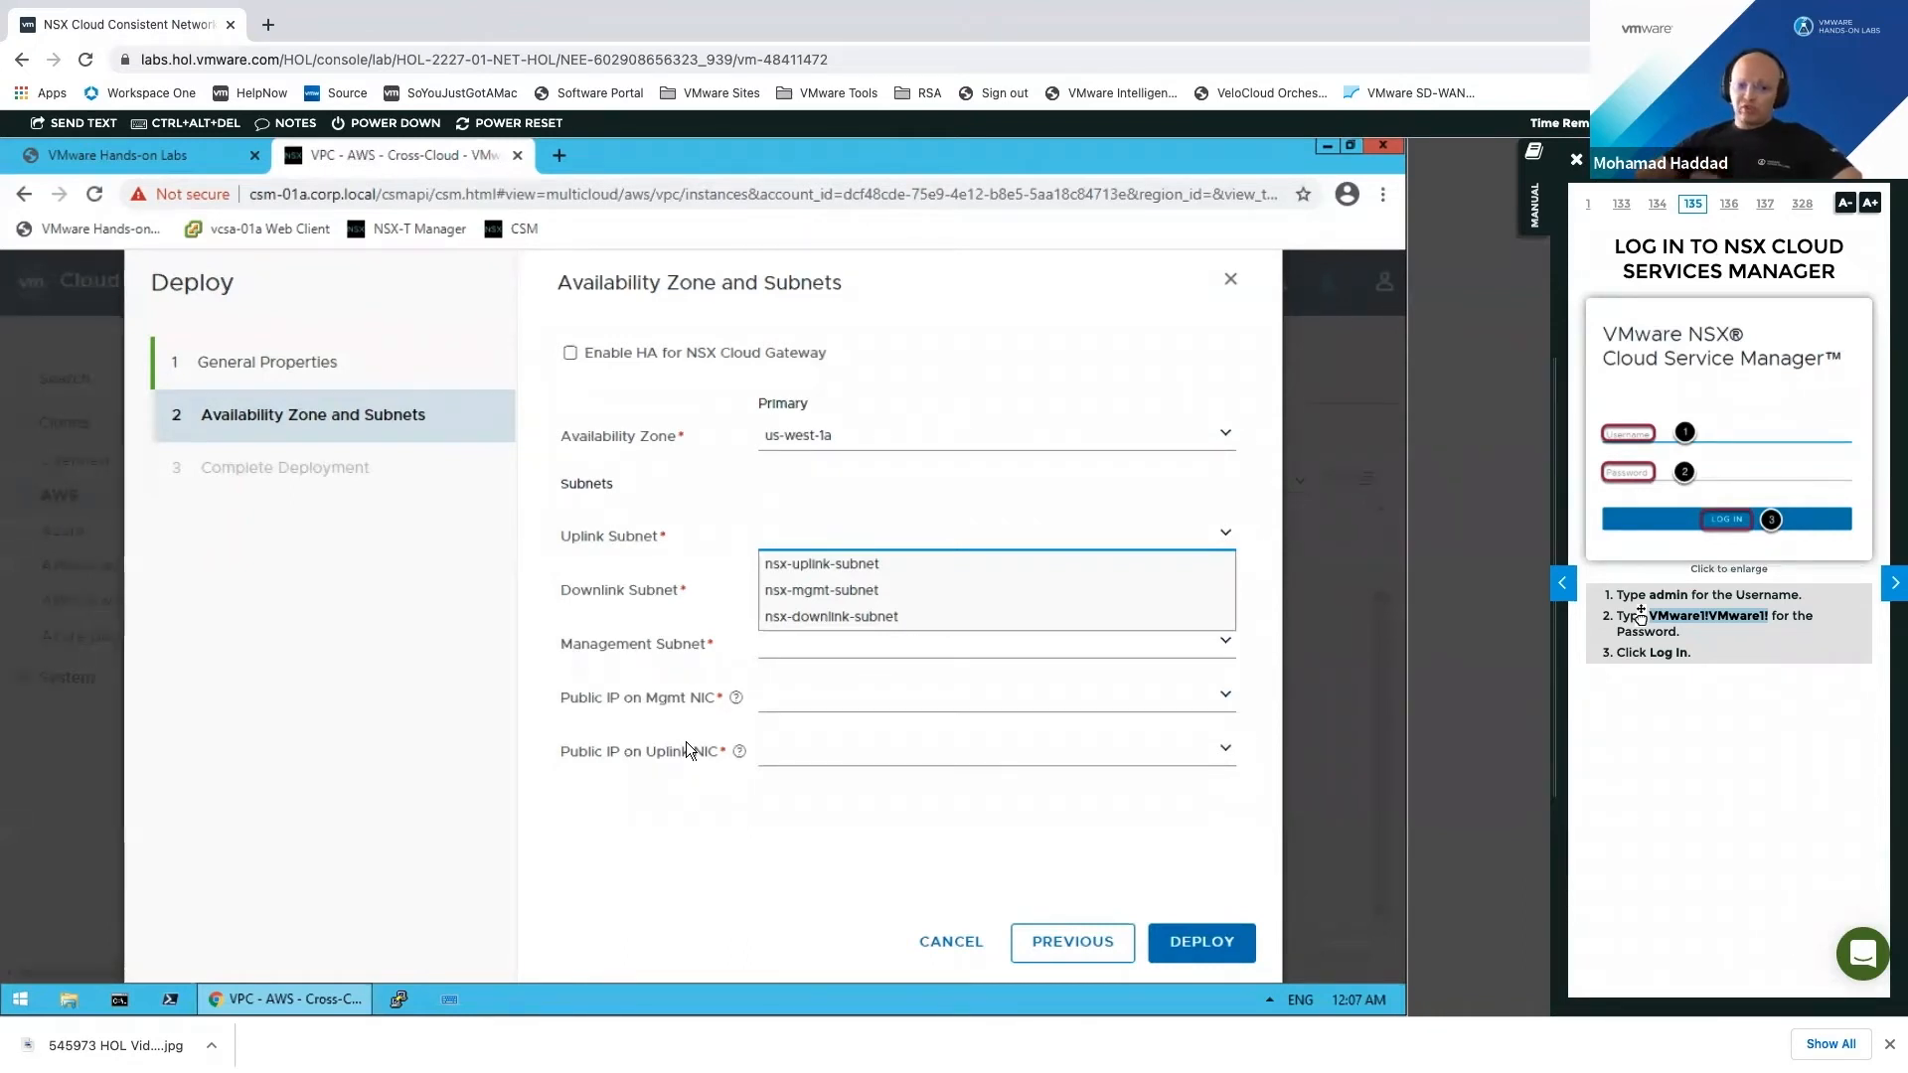
left_click(858, 564)
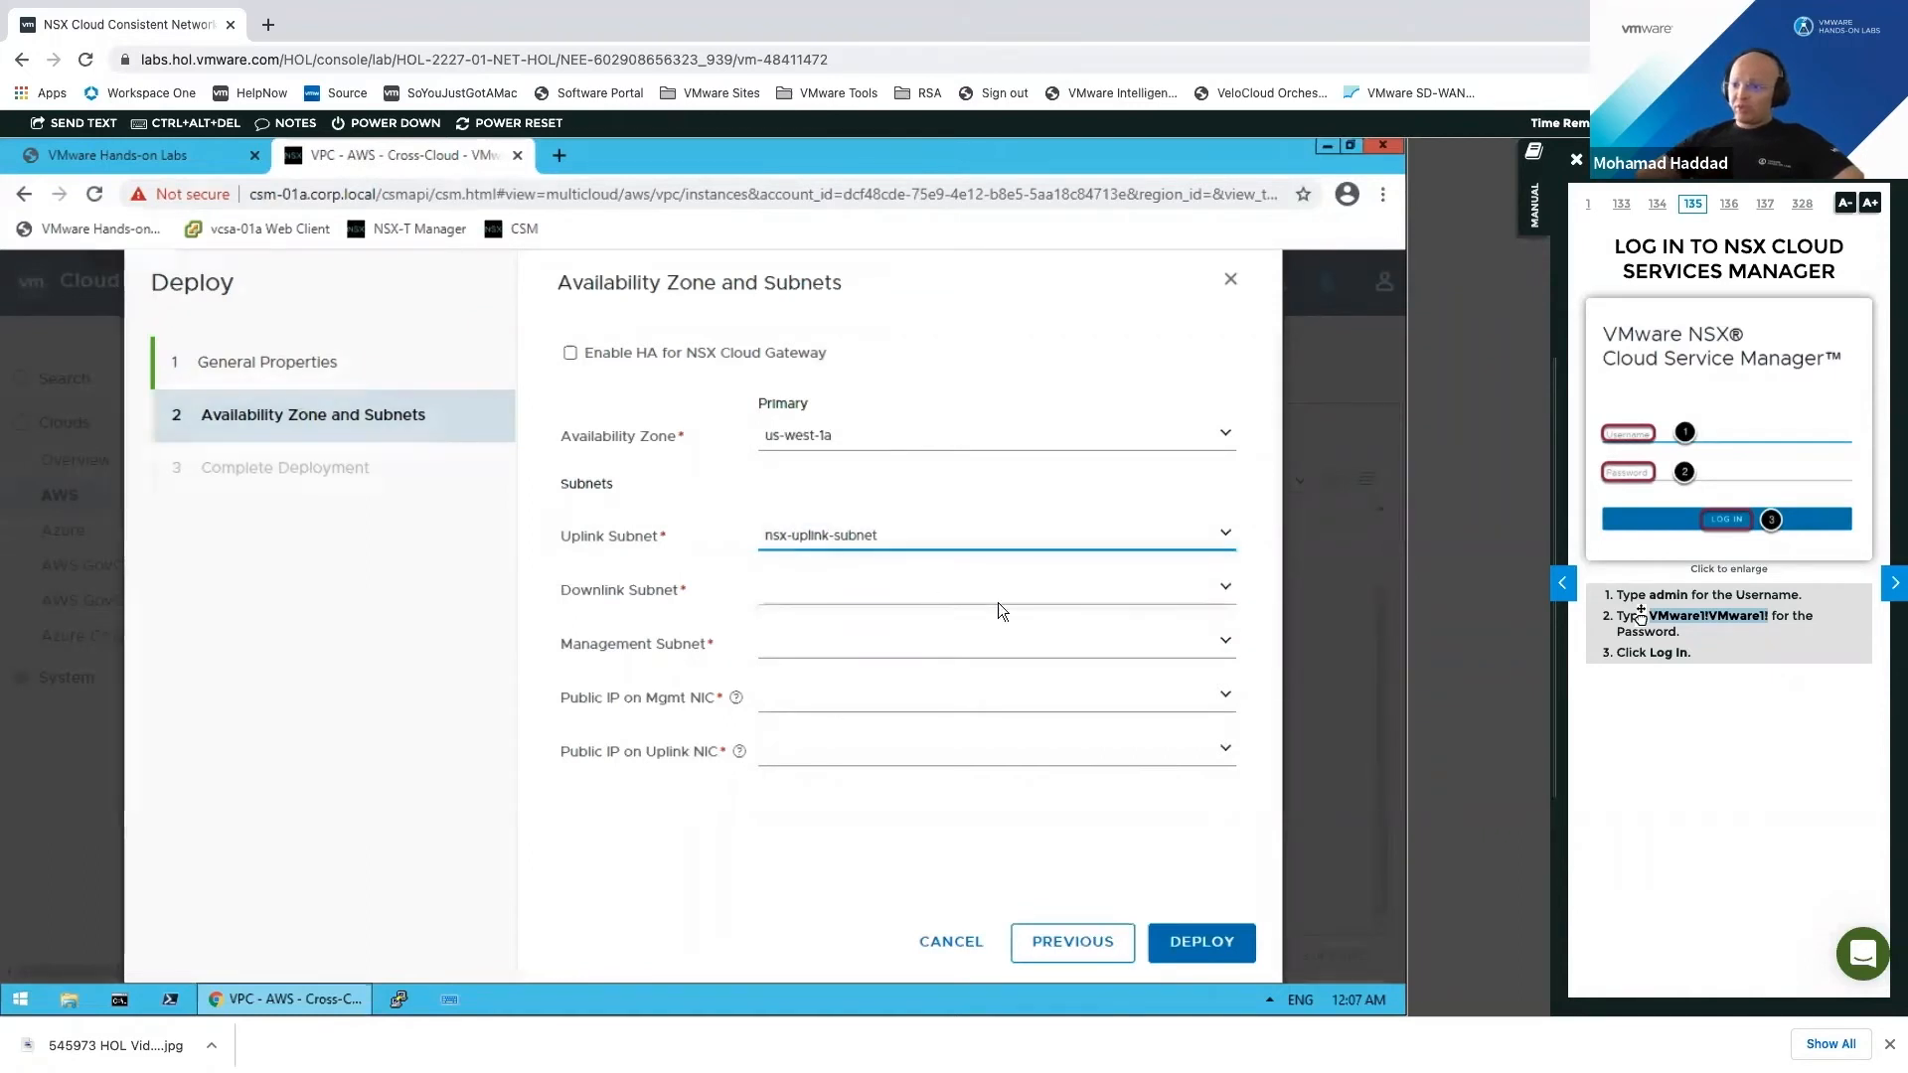
left_click(1053, 599)
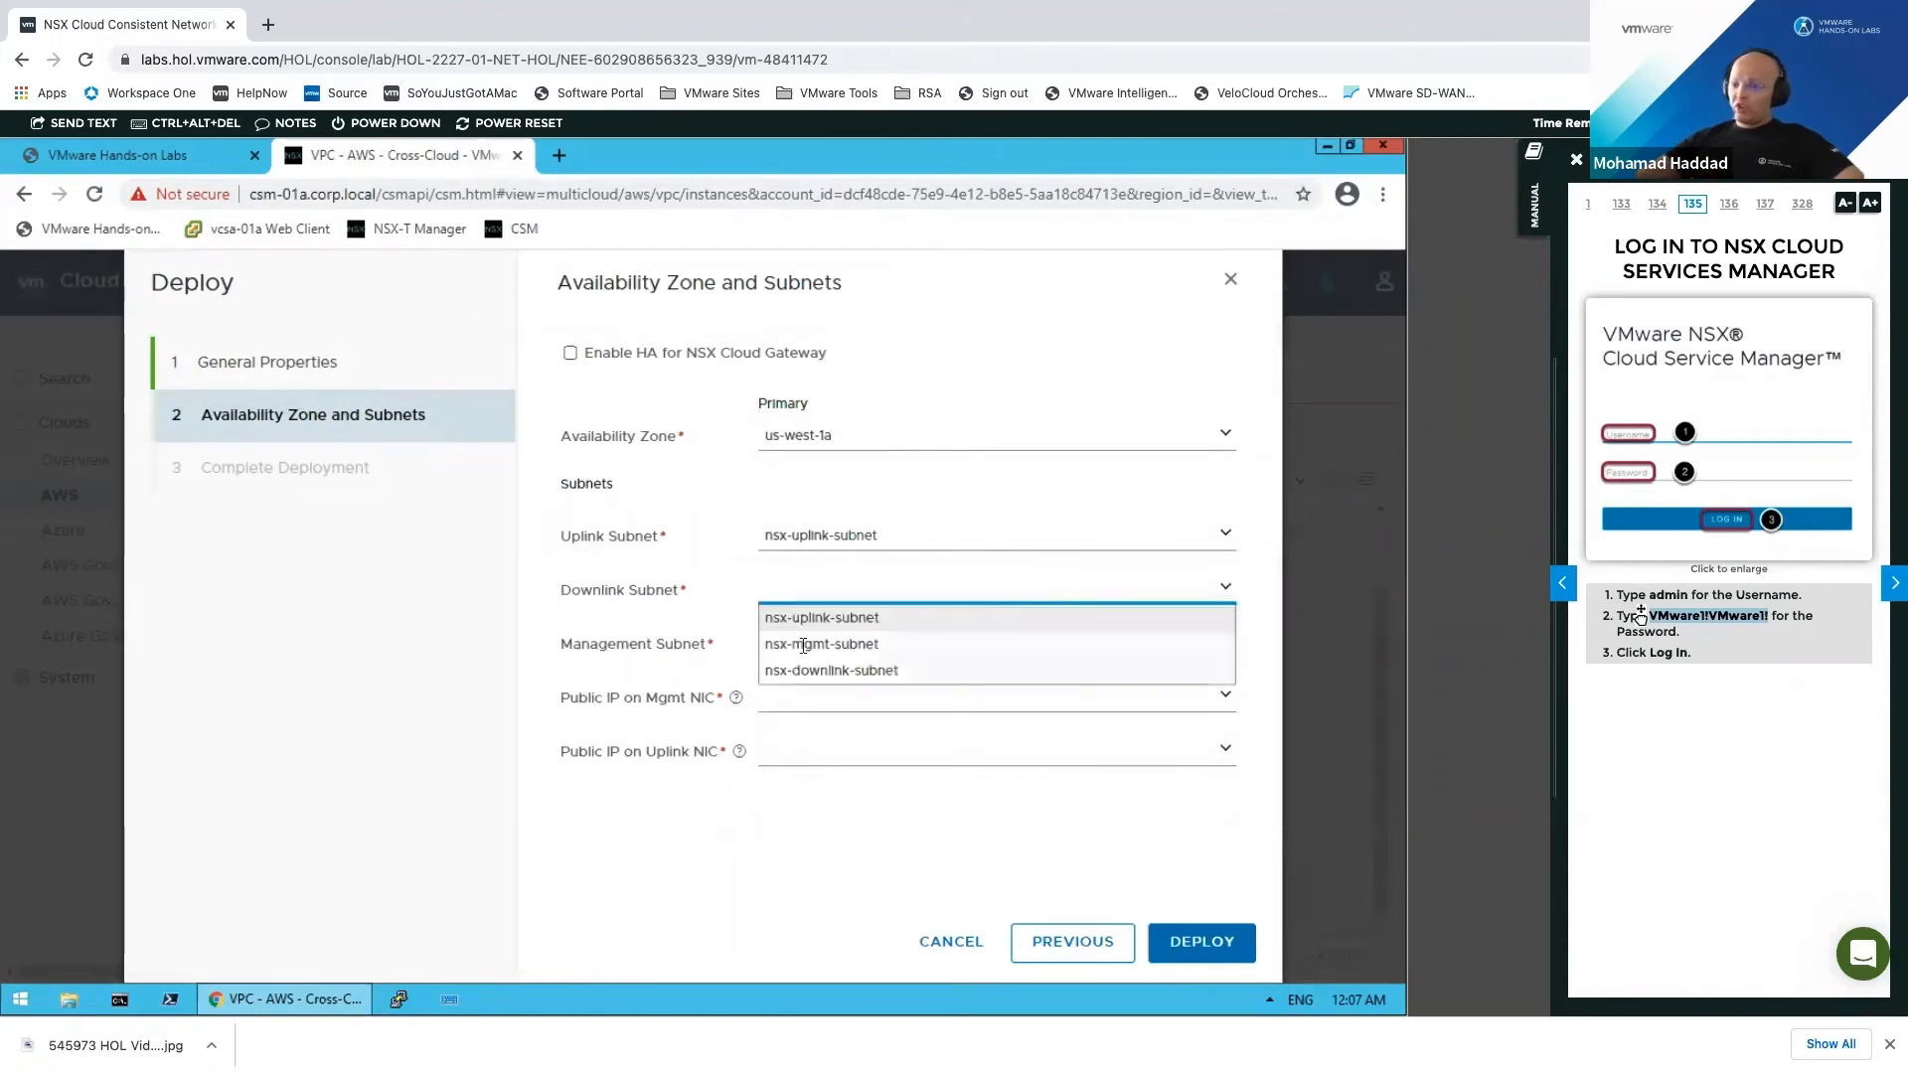
left_click(862, 670)
left_click(908, 642)
left_click(908, 643)
left_click(890, 696)
left_click(908, 651)
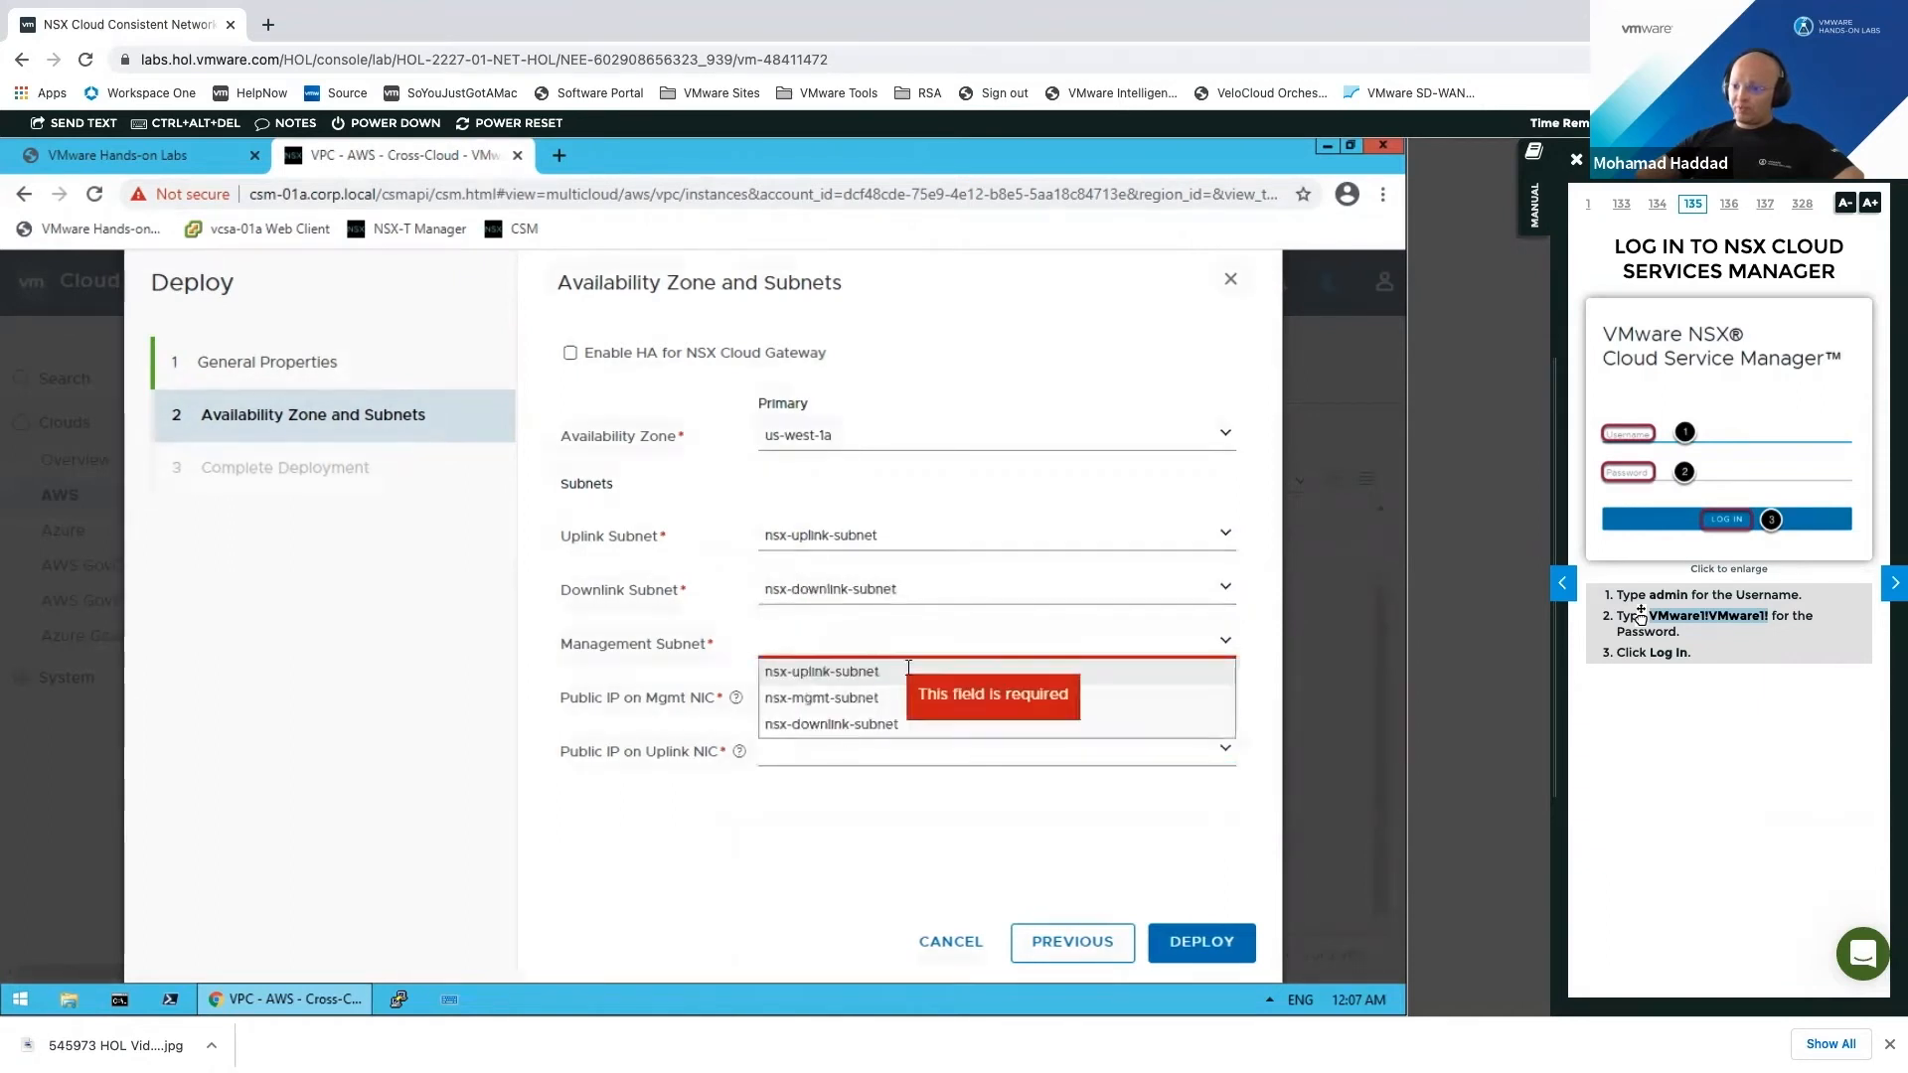
left_click(900, 700)
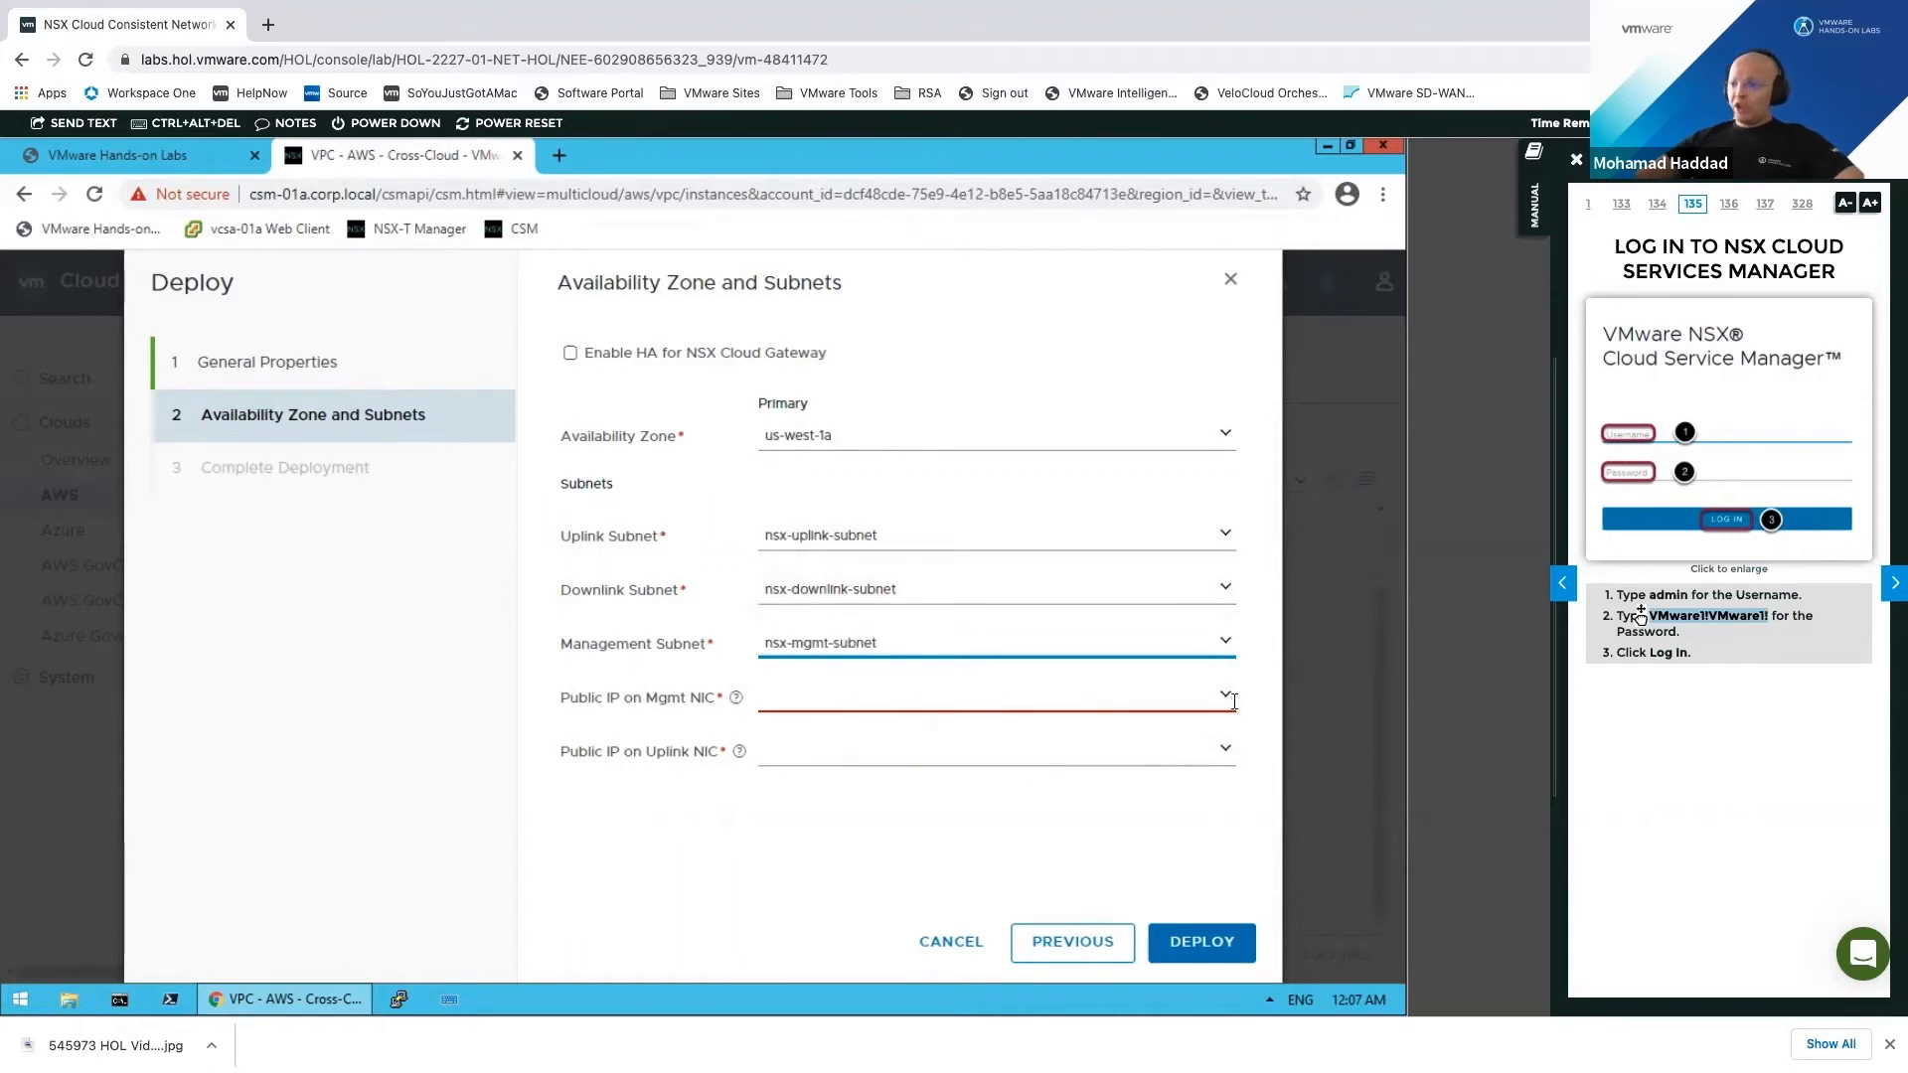
Step: Set Allocate new IP as the public IP for both management and uplink NICs
left_click(1143, 703)
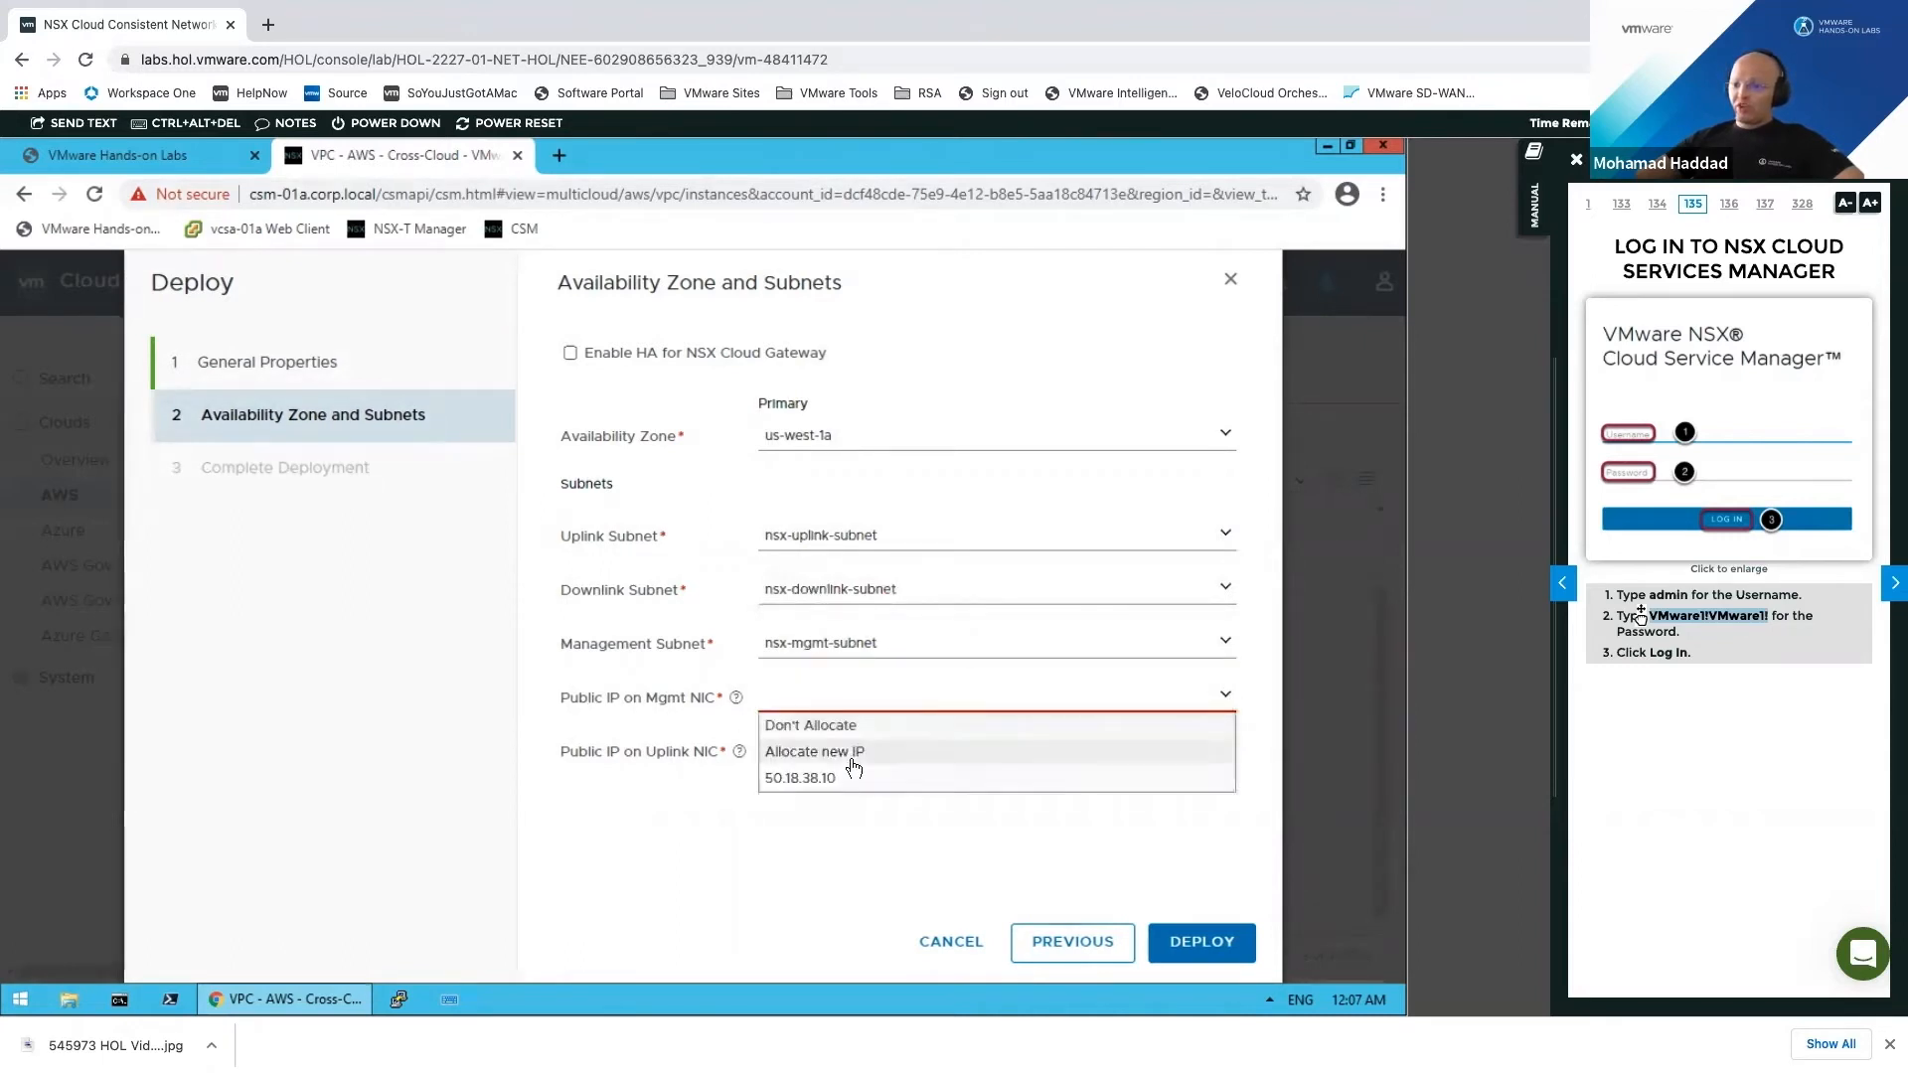
left_click(914, 756)
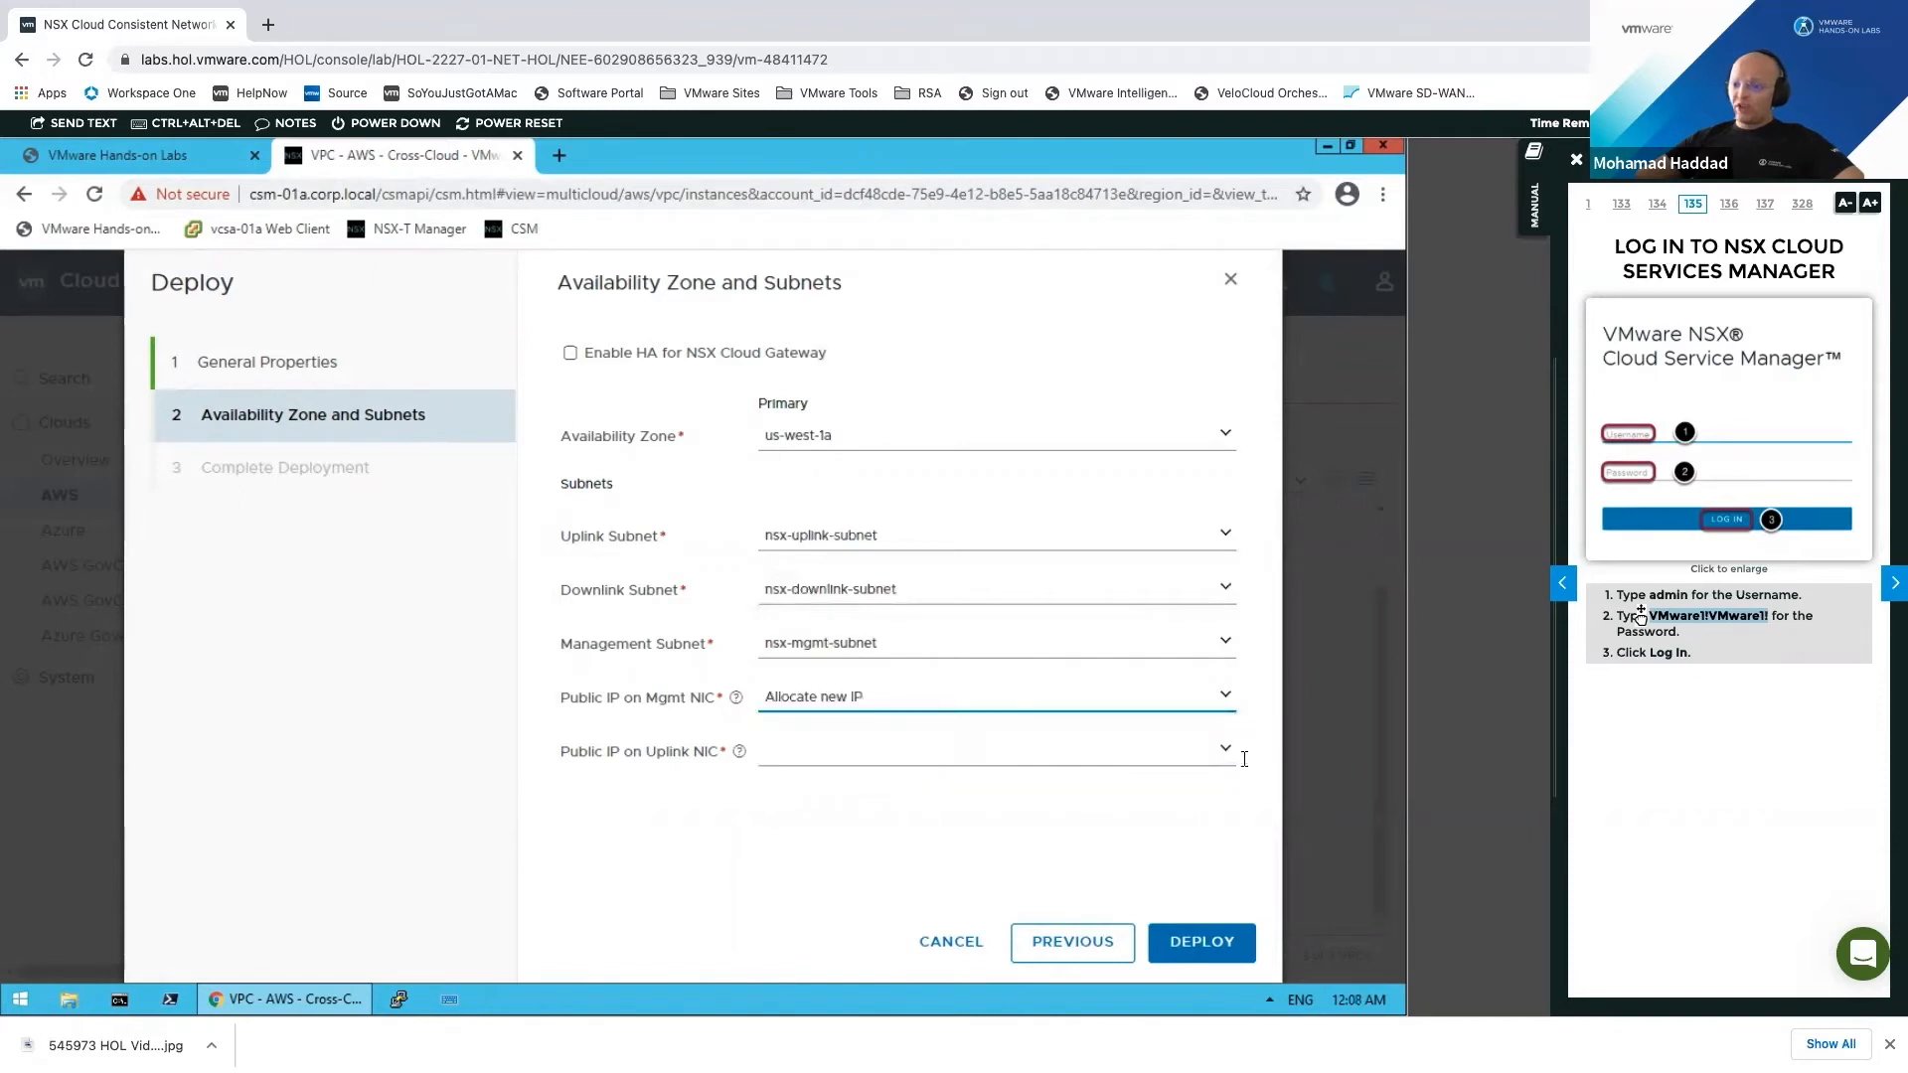
left_click(1223, 750)
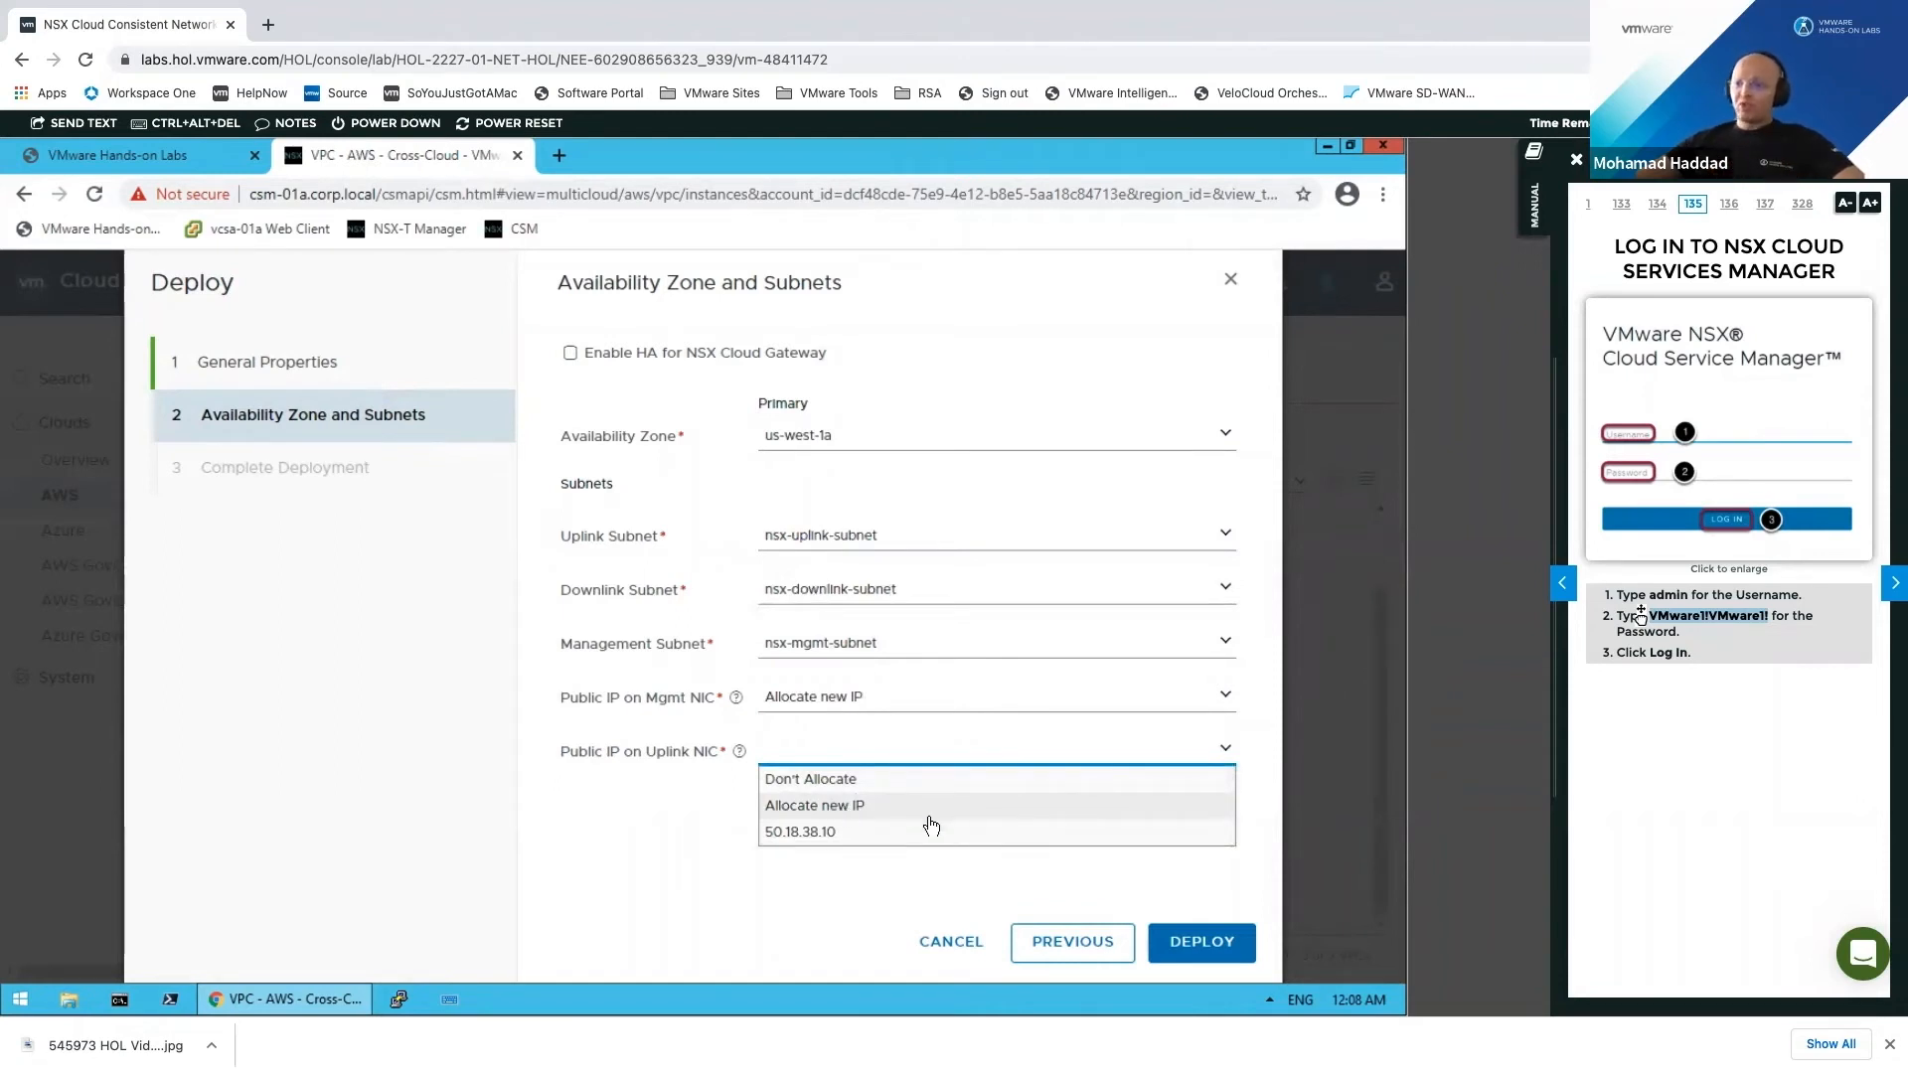
left_click(863, 807)
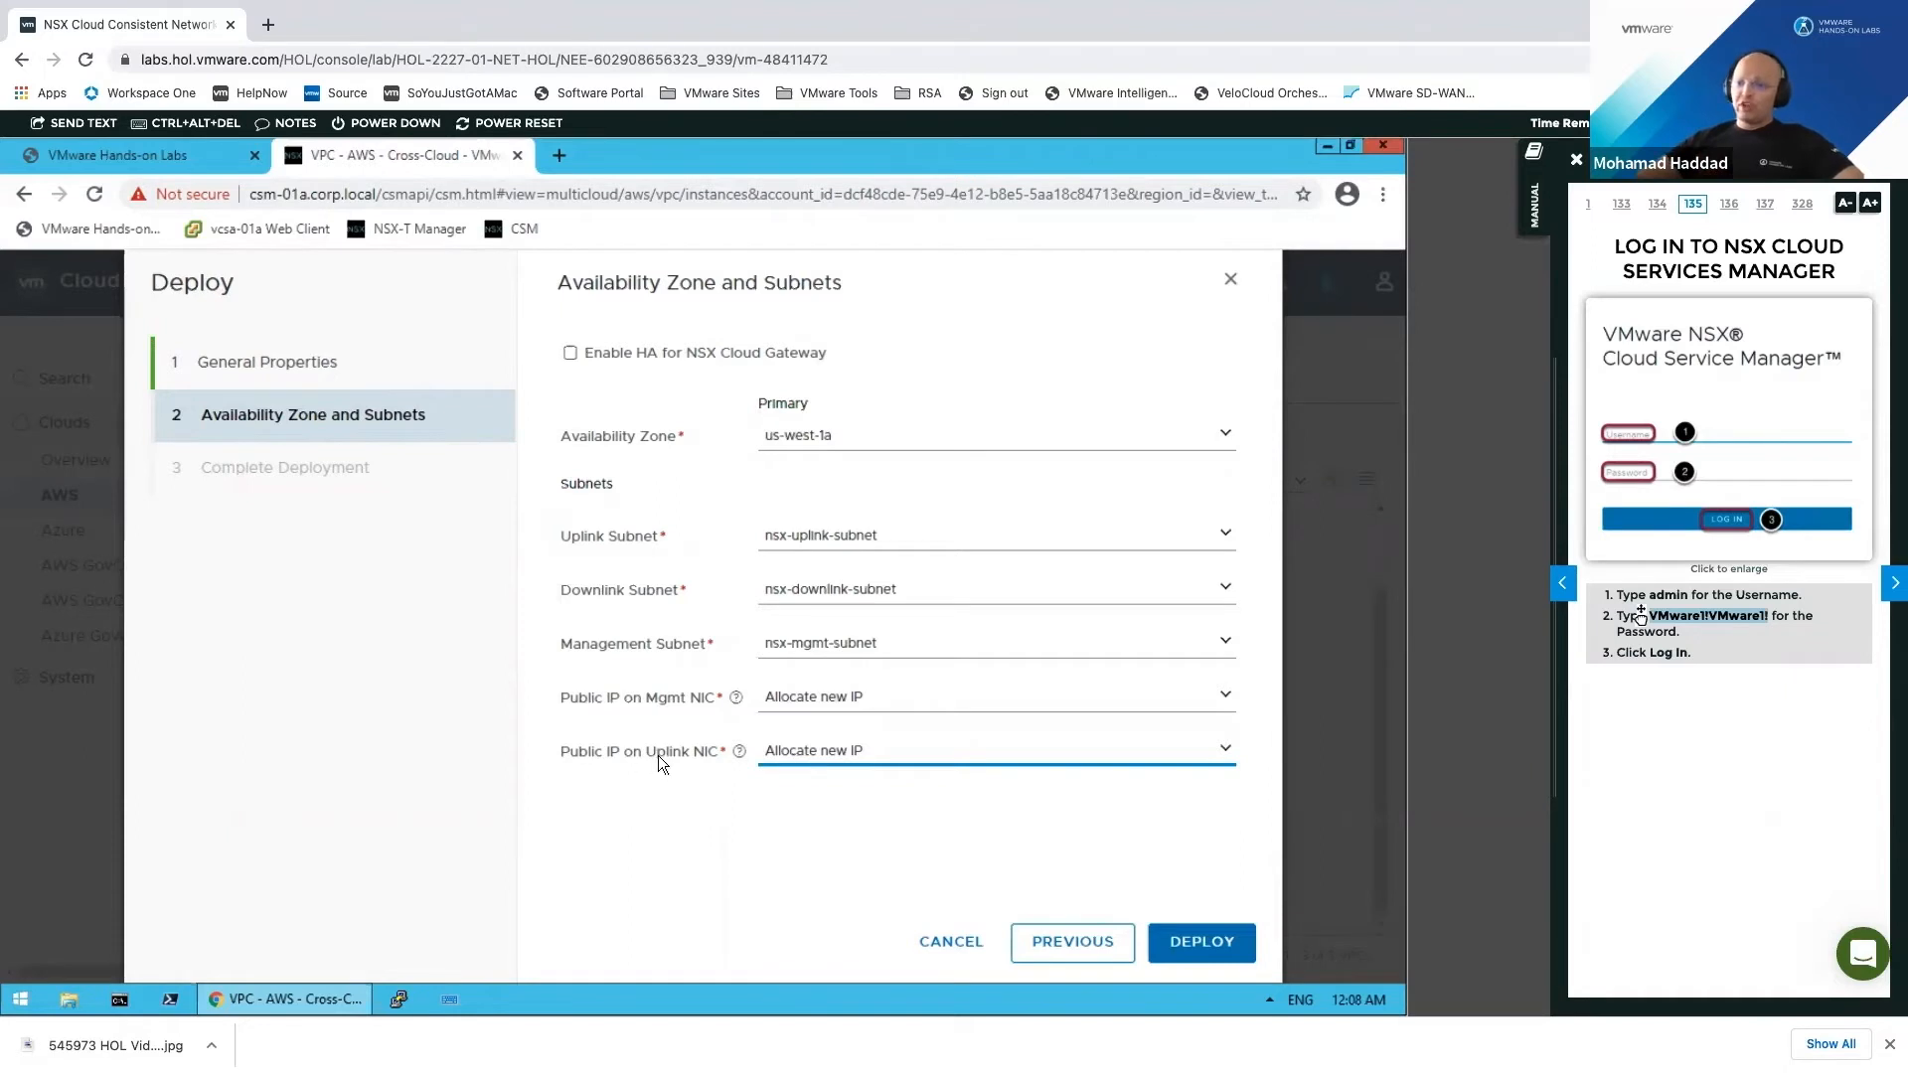
left_click(720, 765)
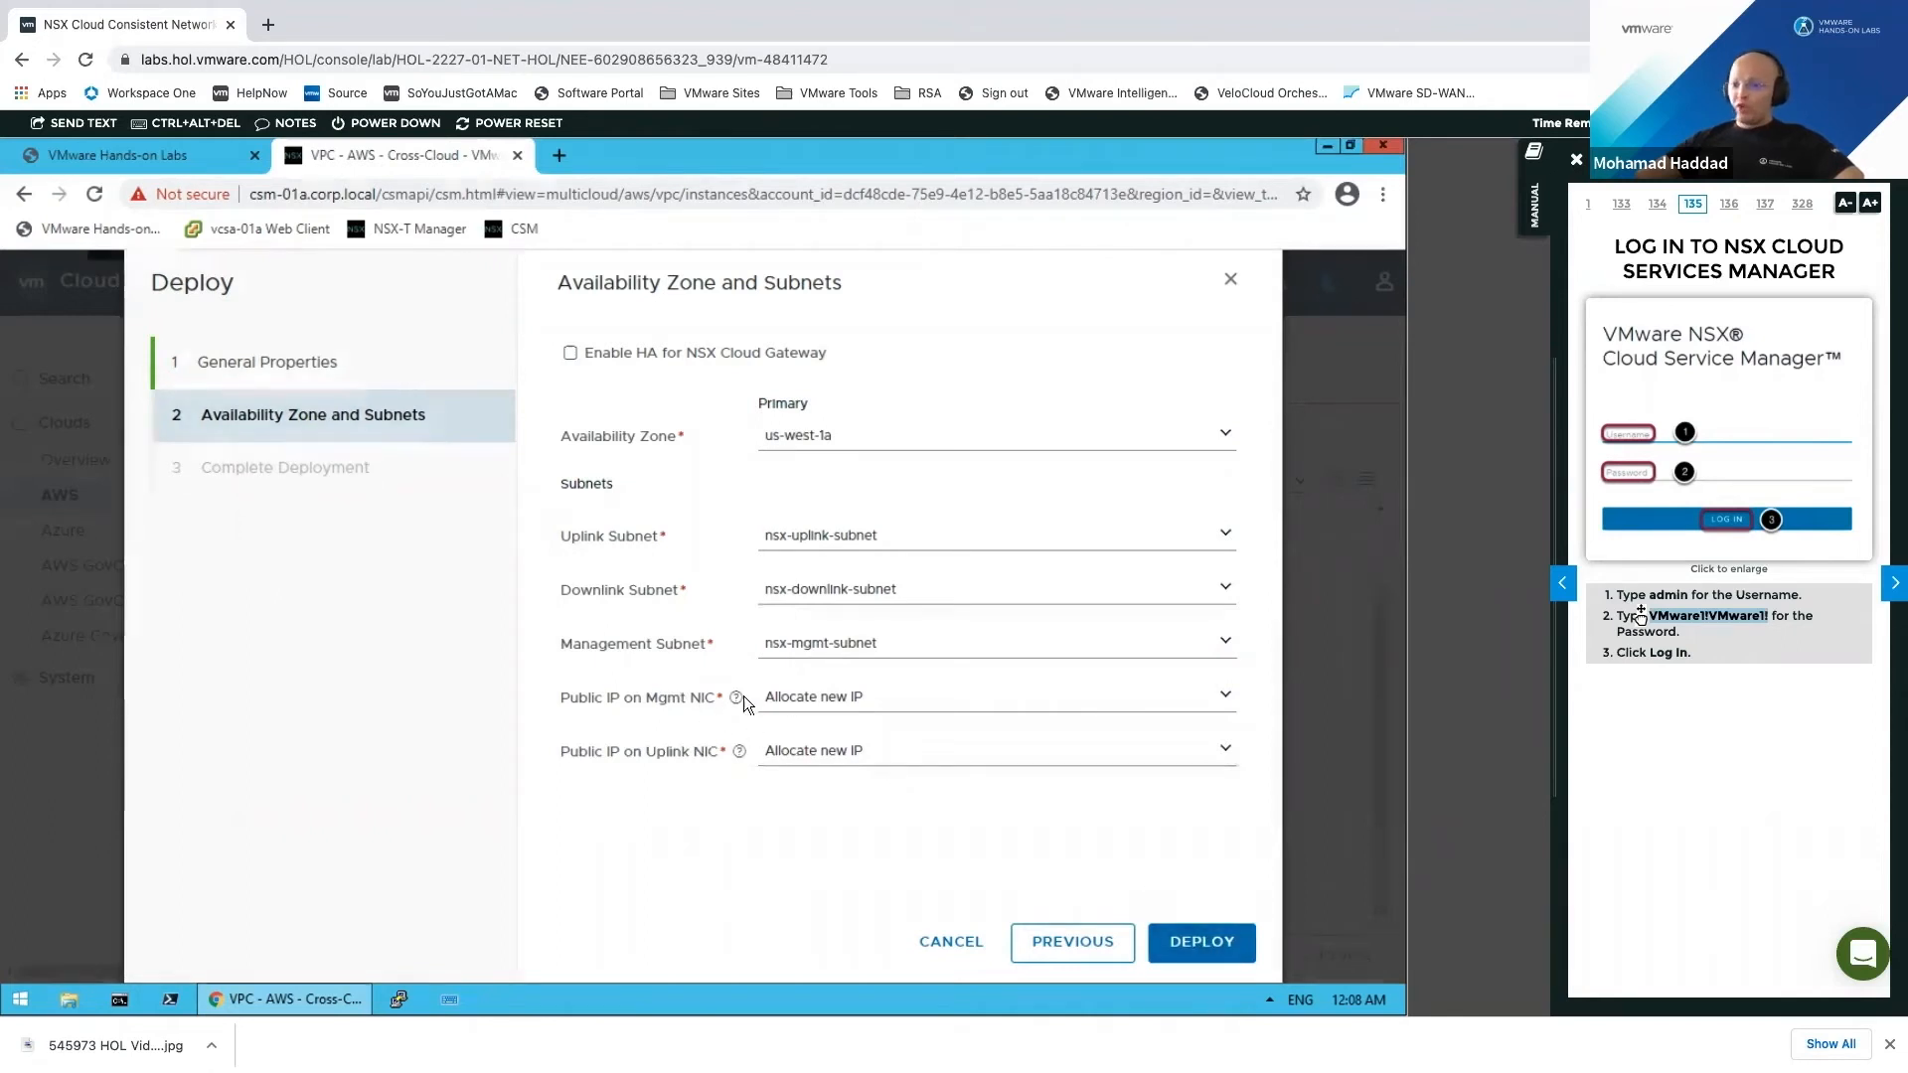
left_click(866, 687)
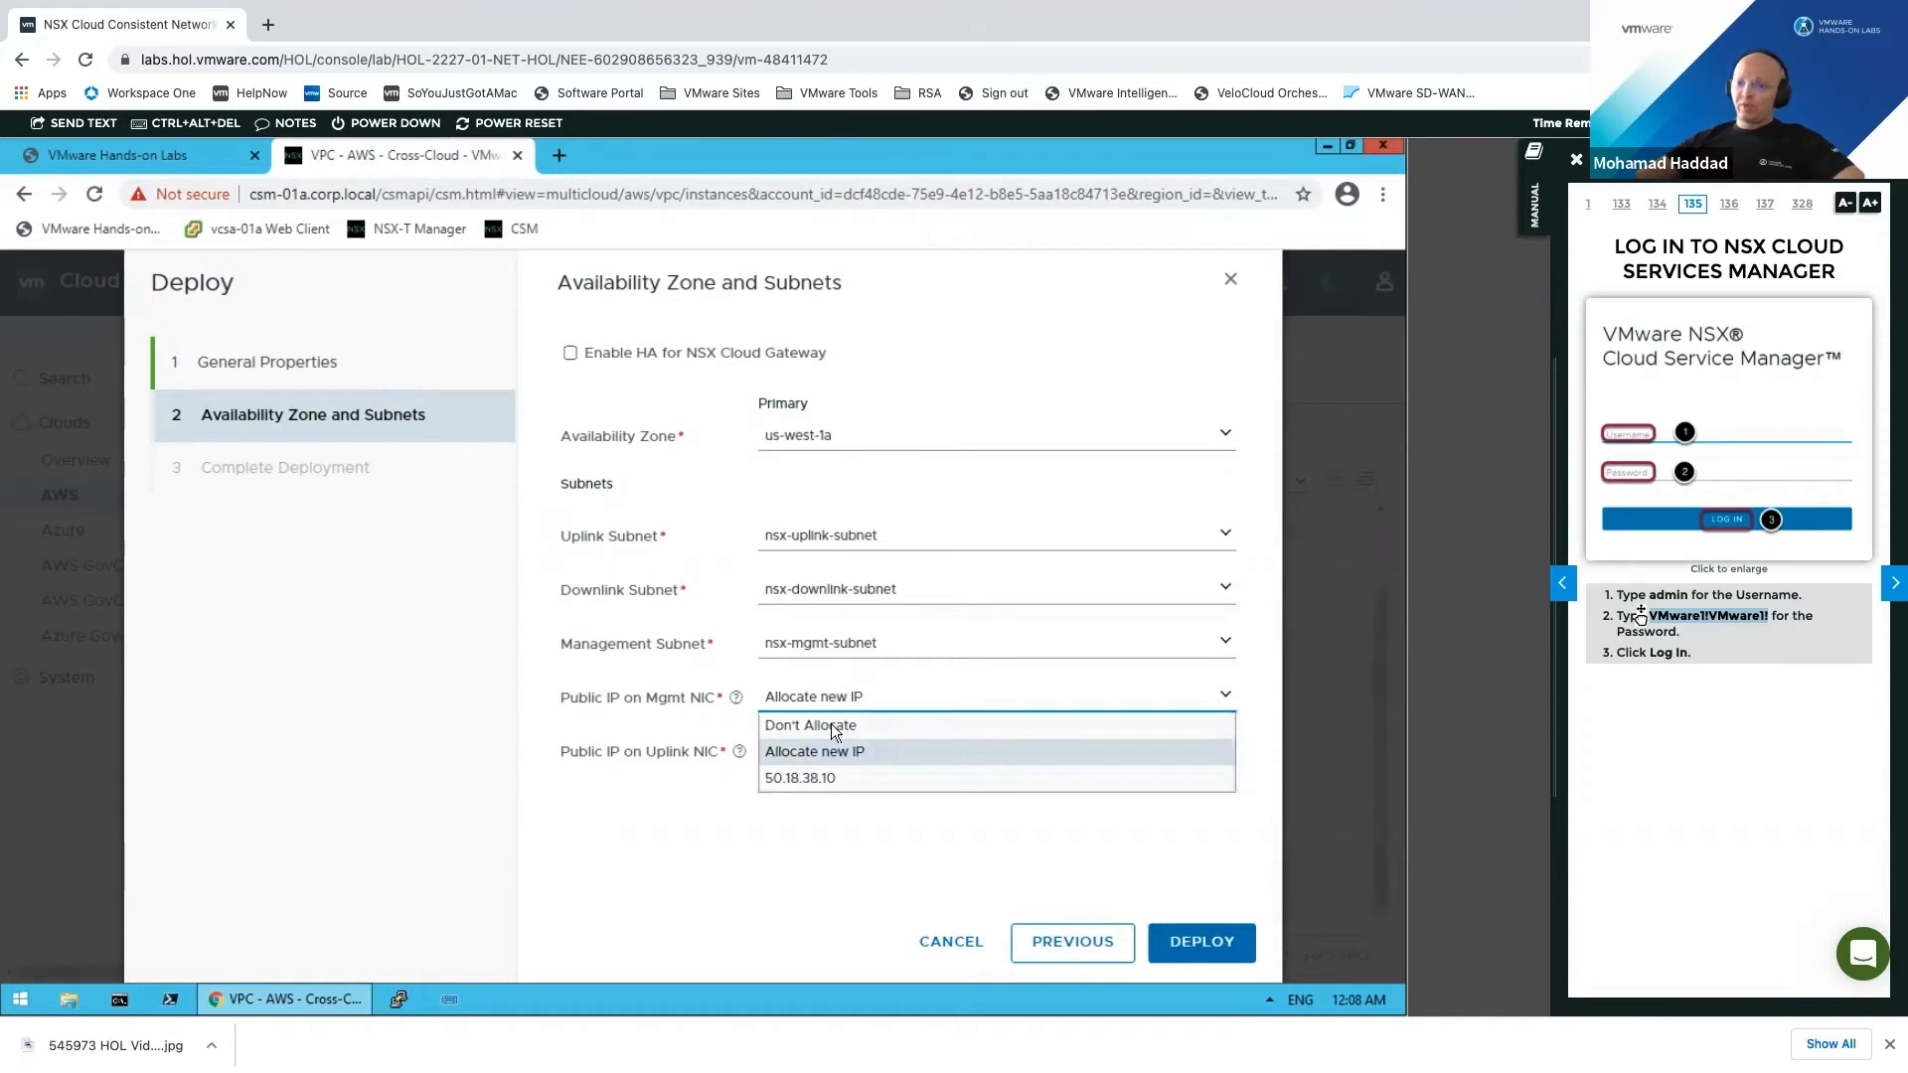
left_click(1010, 841)
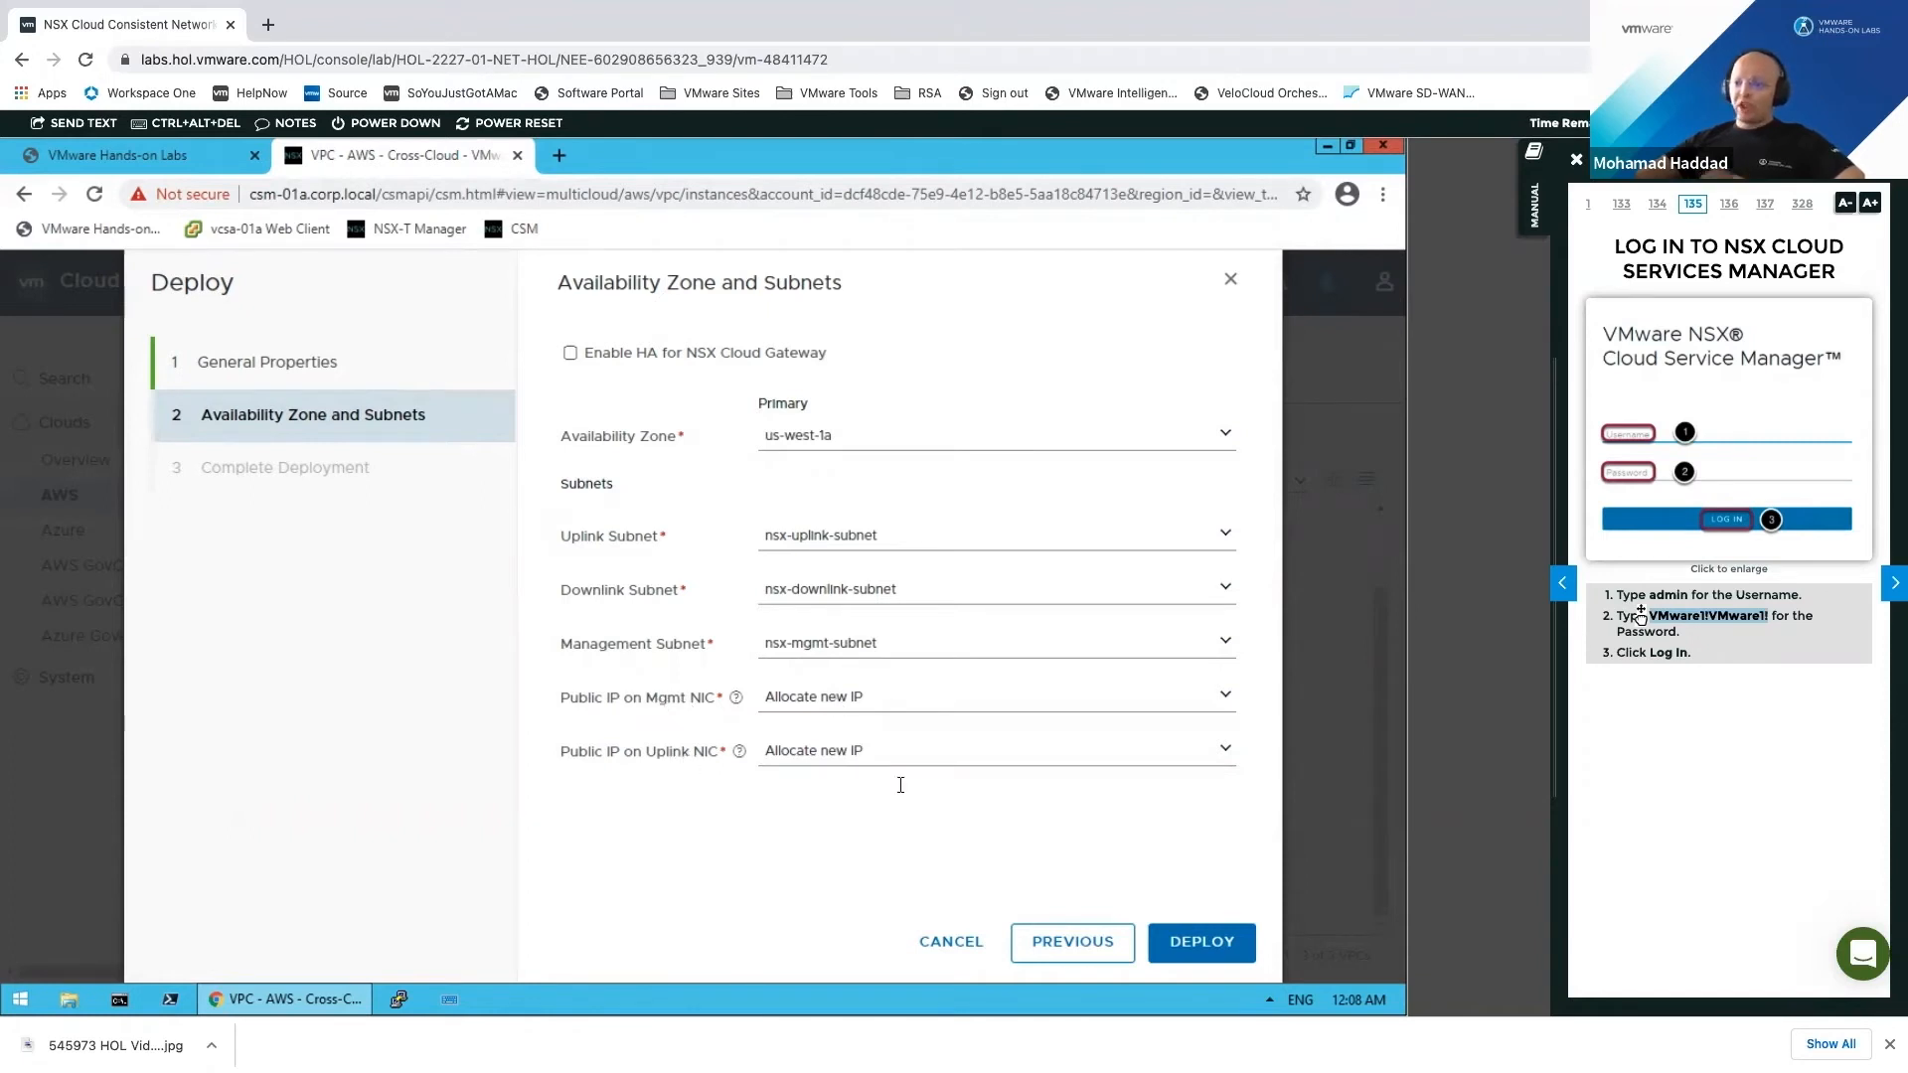
Step: Deploy the AWS Transit-VPC gateway and show the Azure VNets list
left_click(1240, 946)
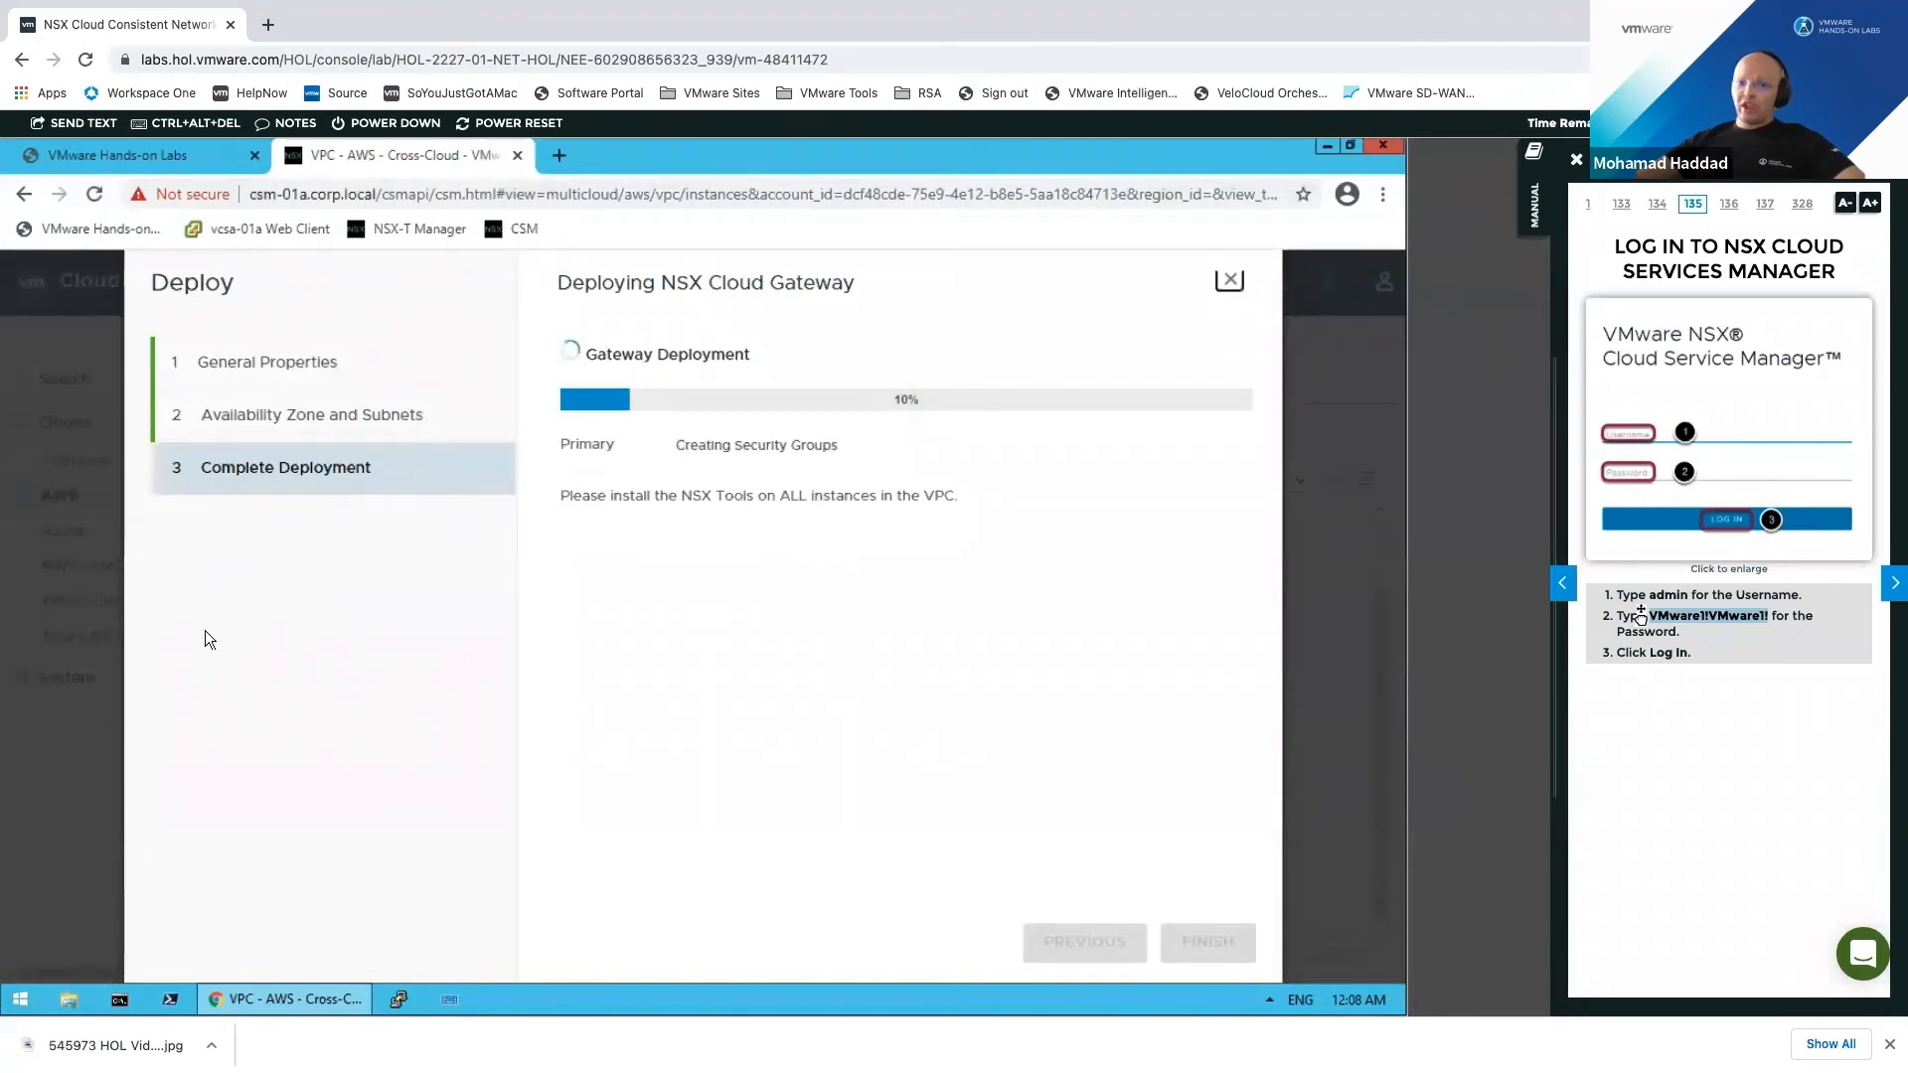
key("Escape")
left_click(62, 530)
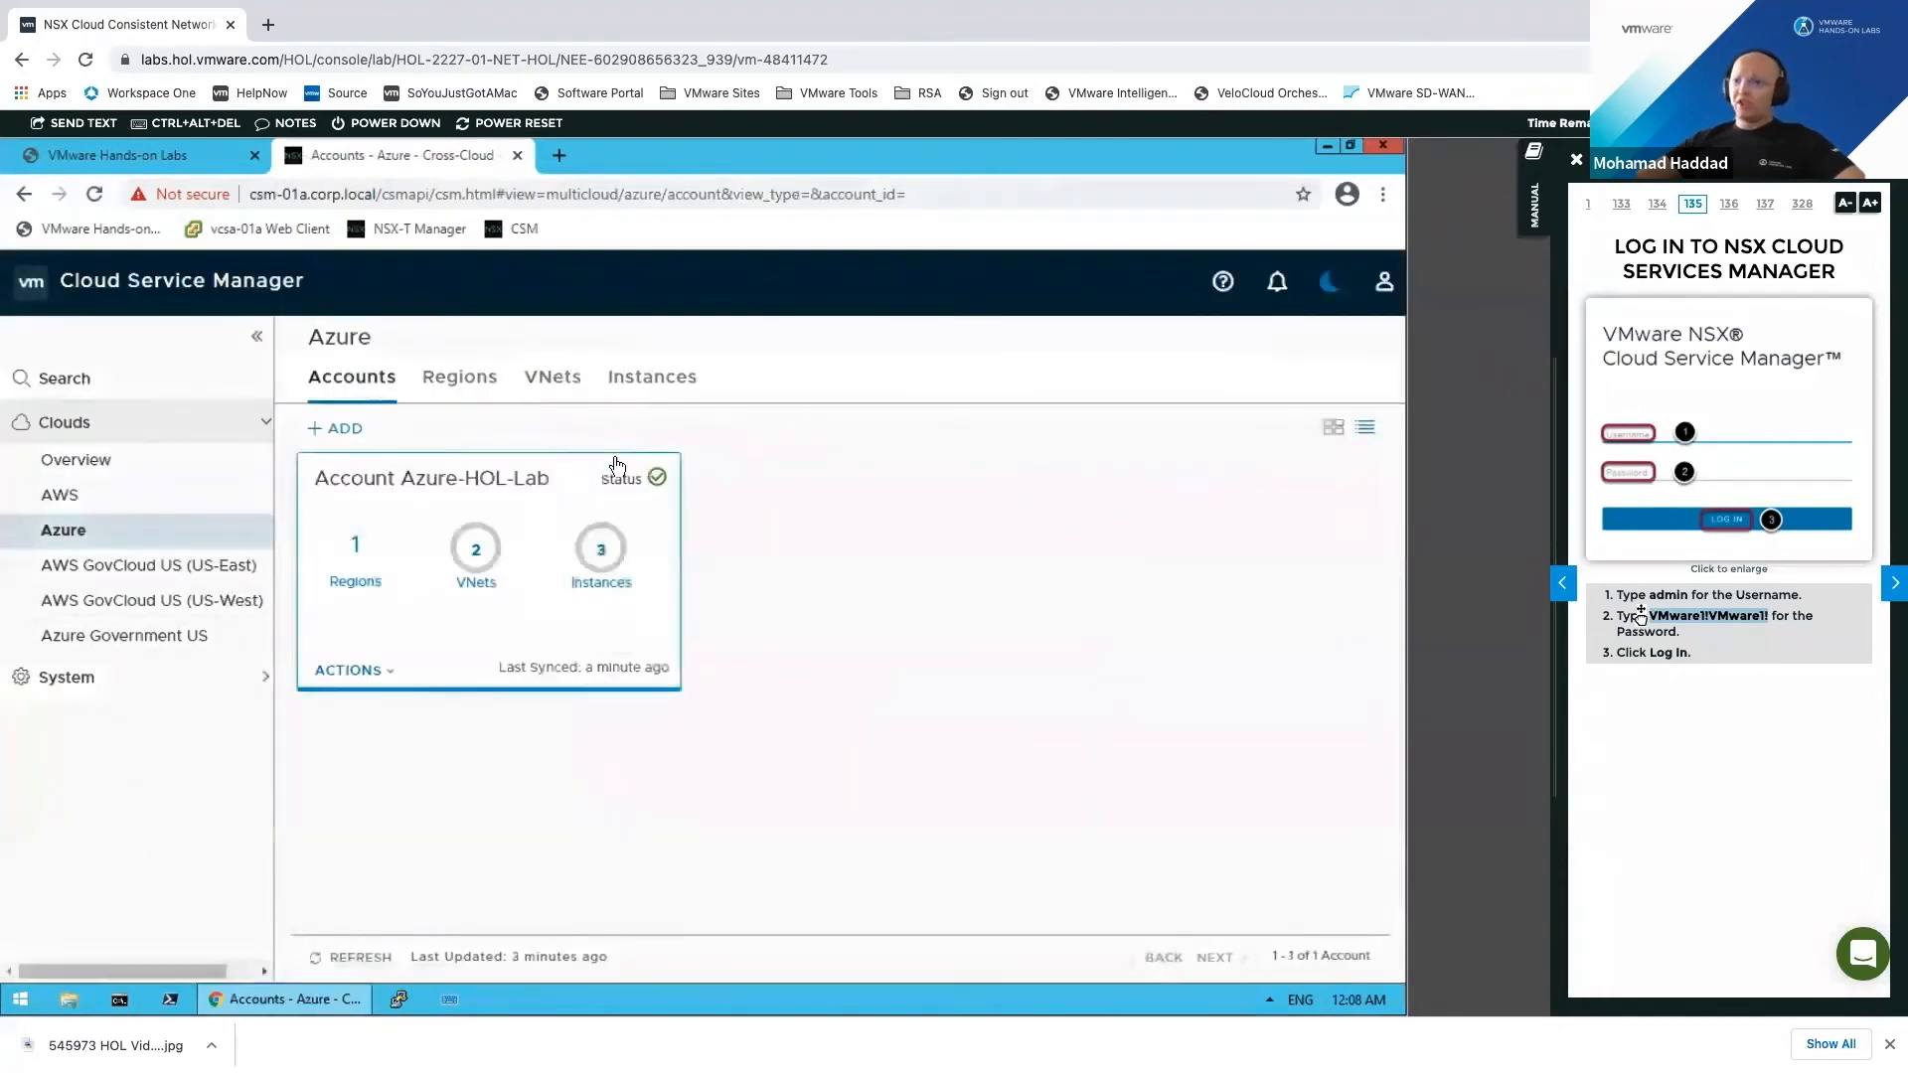
left_click(542, 377)
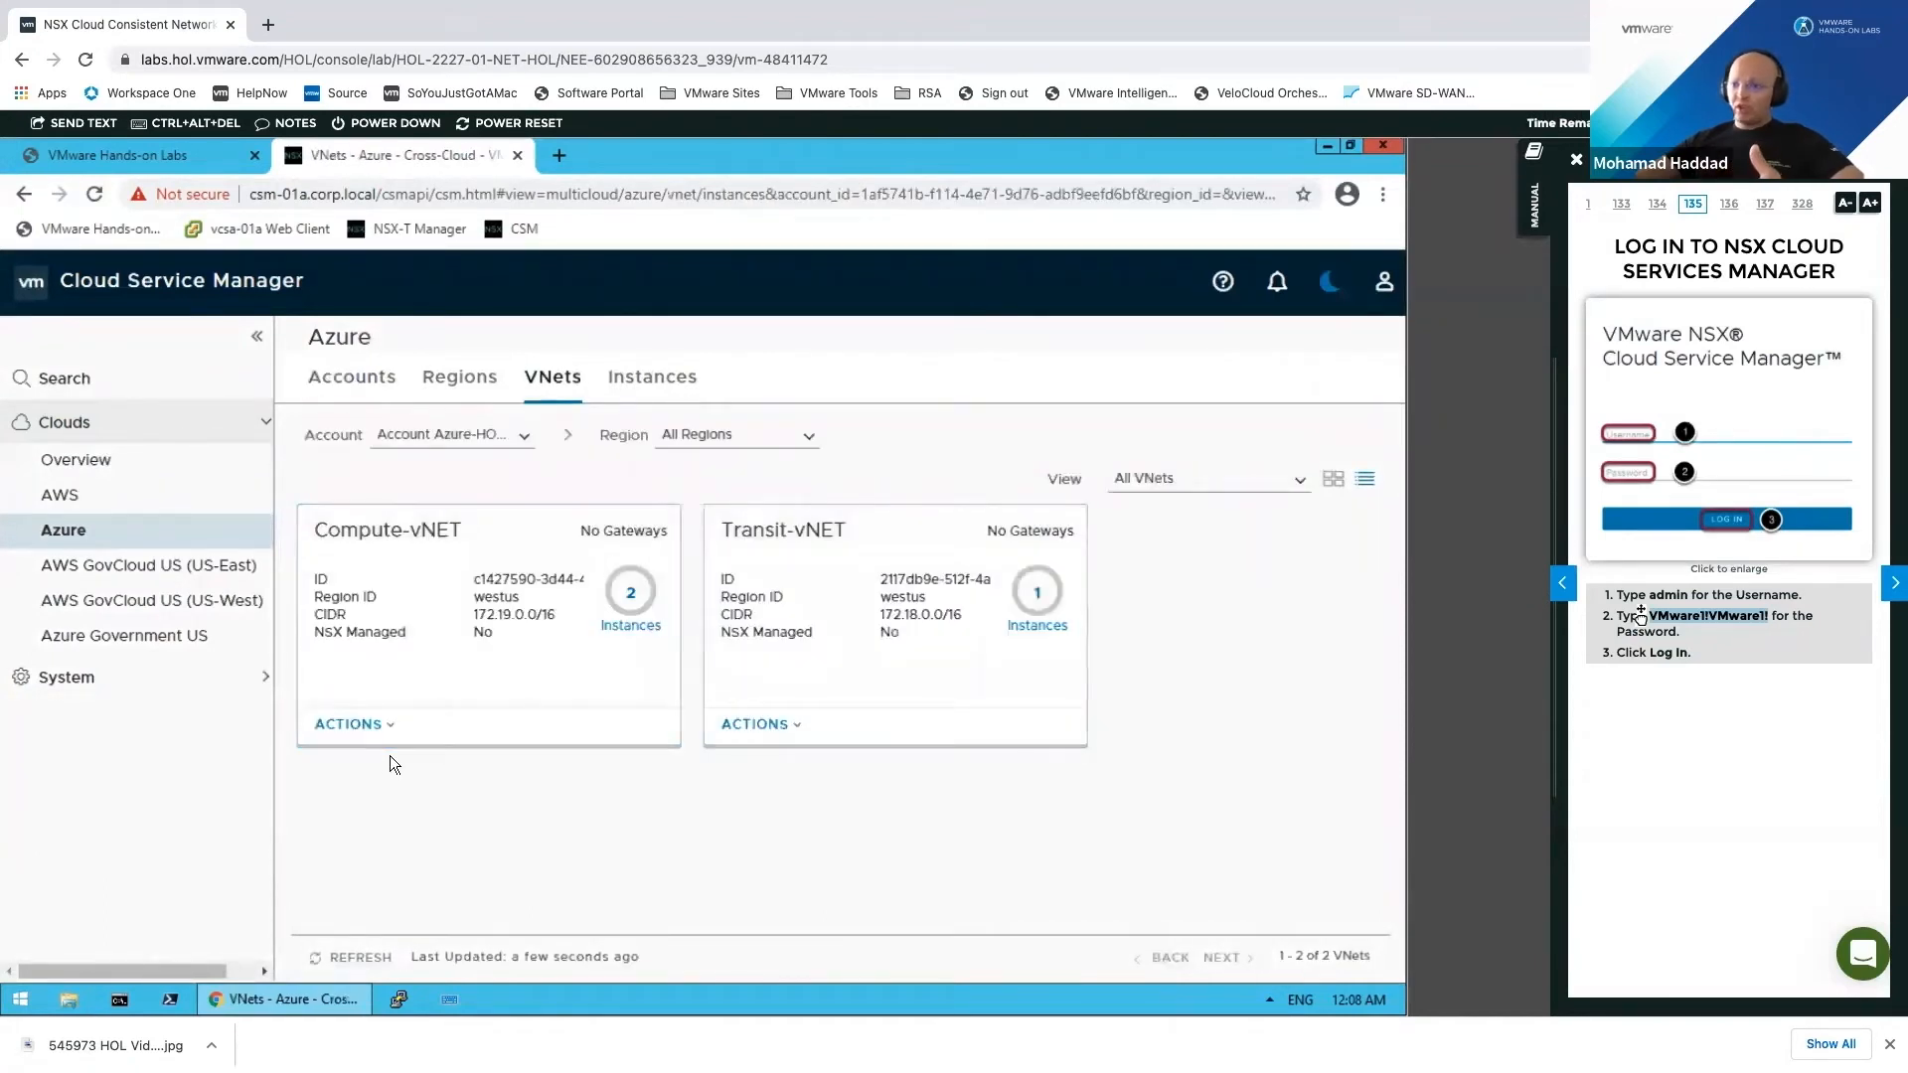
Step: Start a Deploy NSX Cloud Gateway wizard for Transit-vNET
left_click(388, 724)
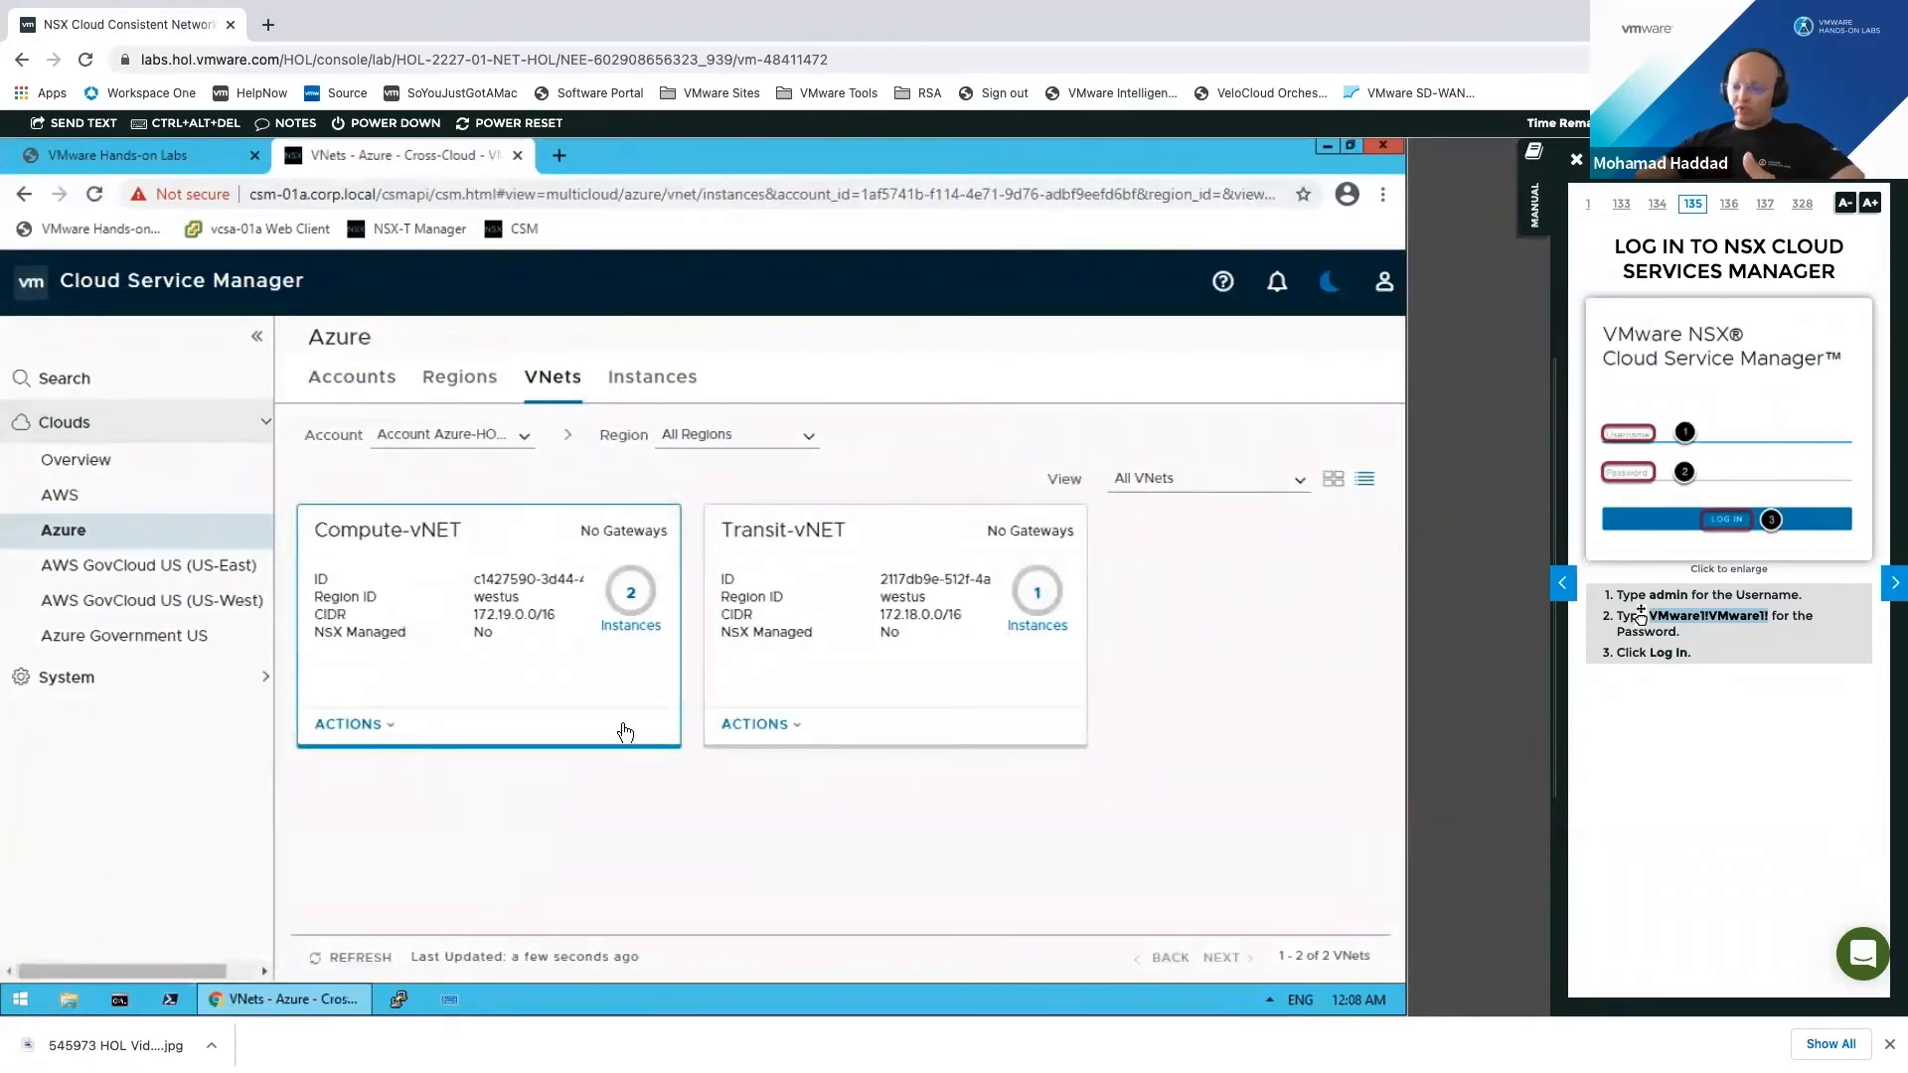
left_click(807, 737)
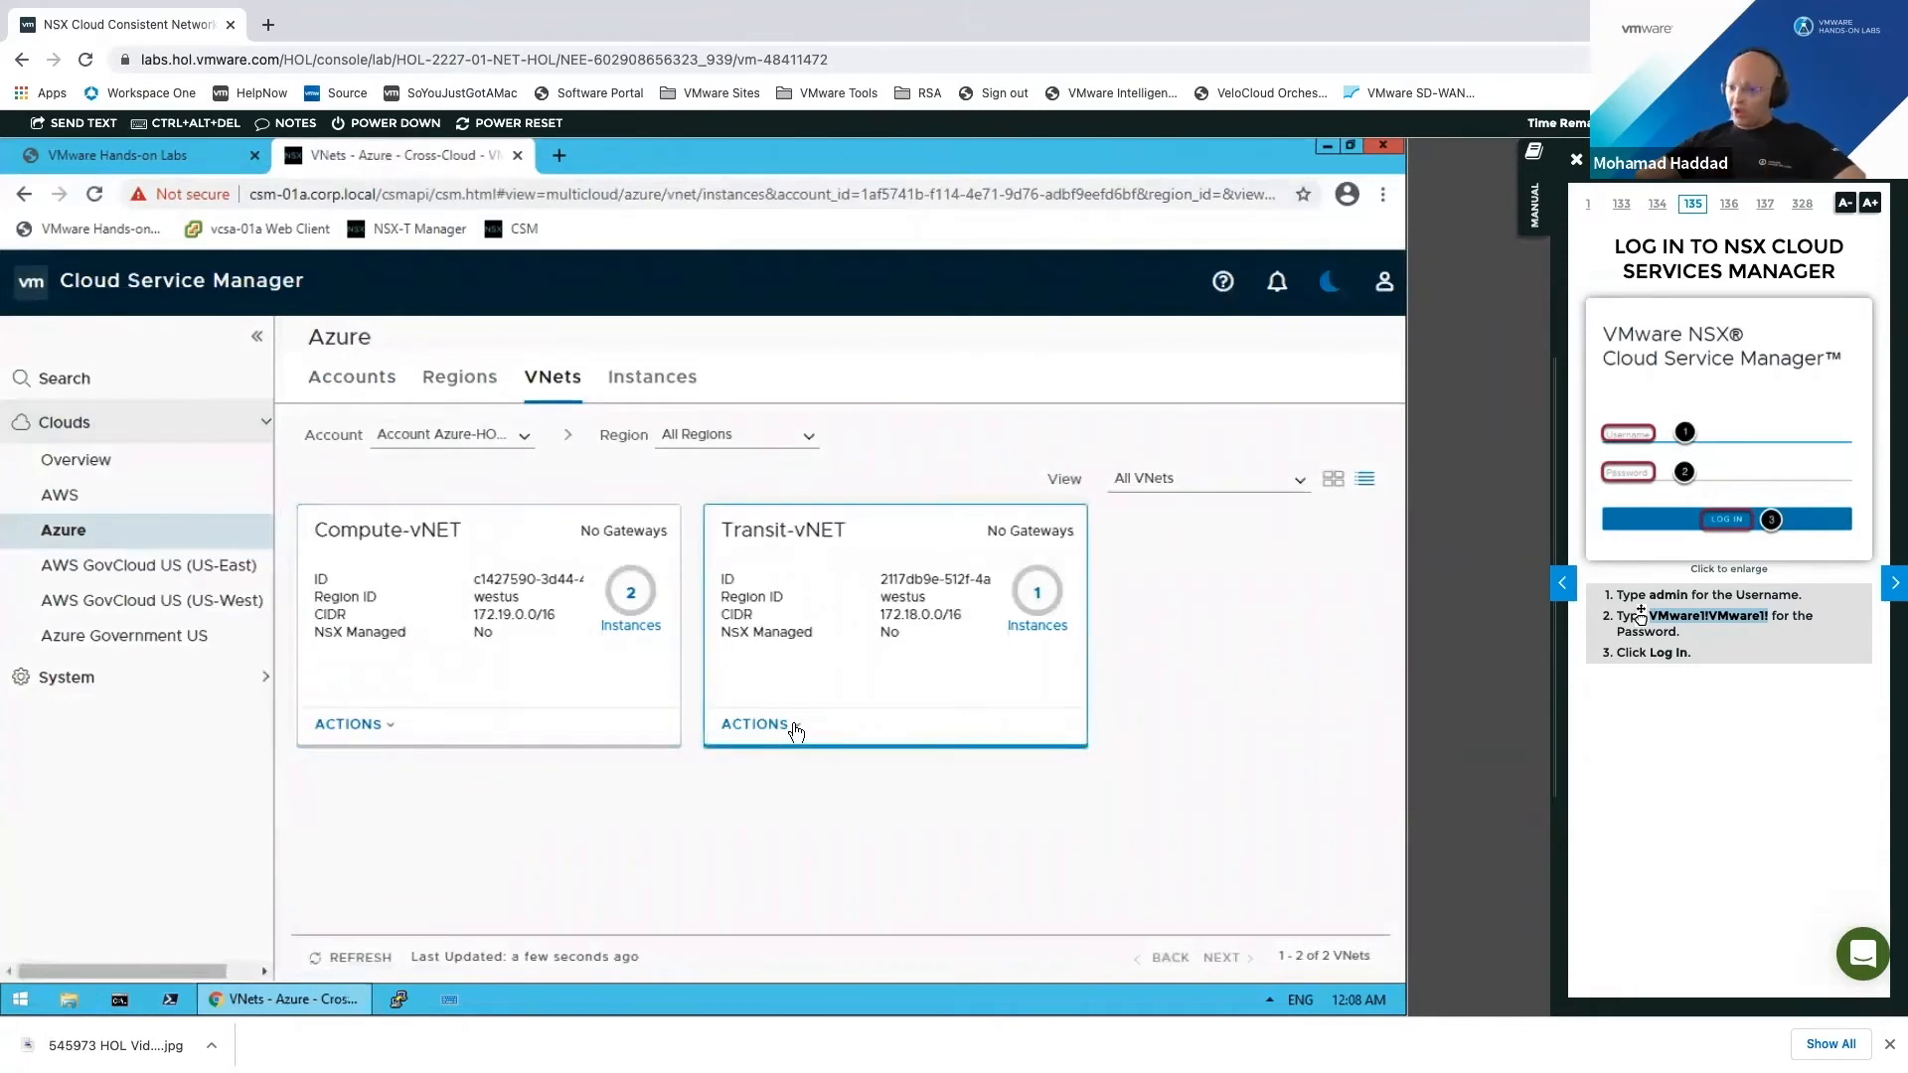
left_click(795, 731)
left_click(1000, 795)
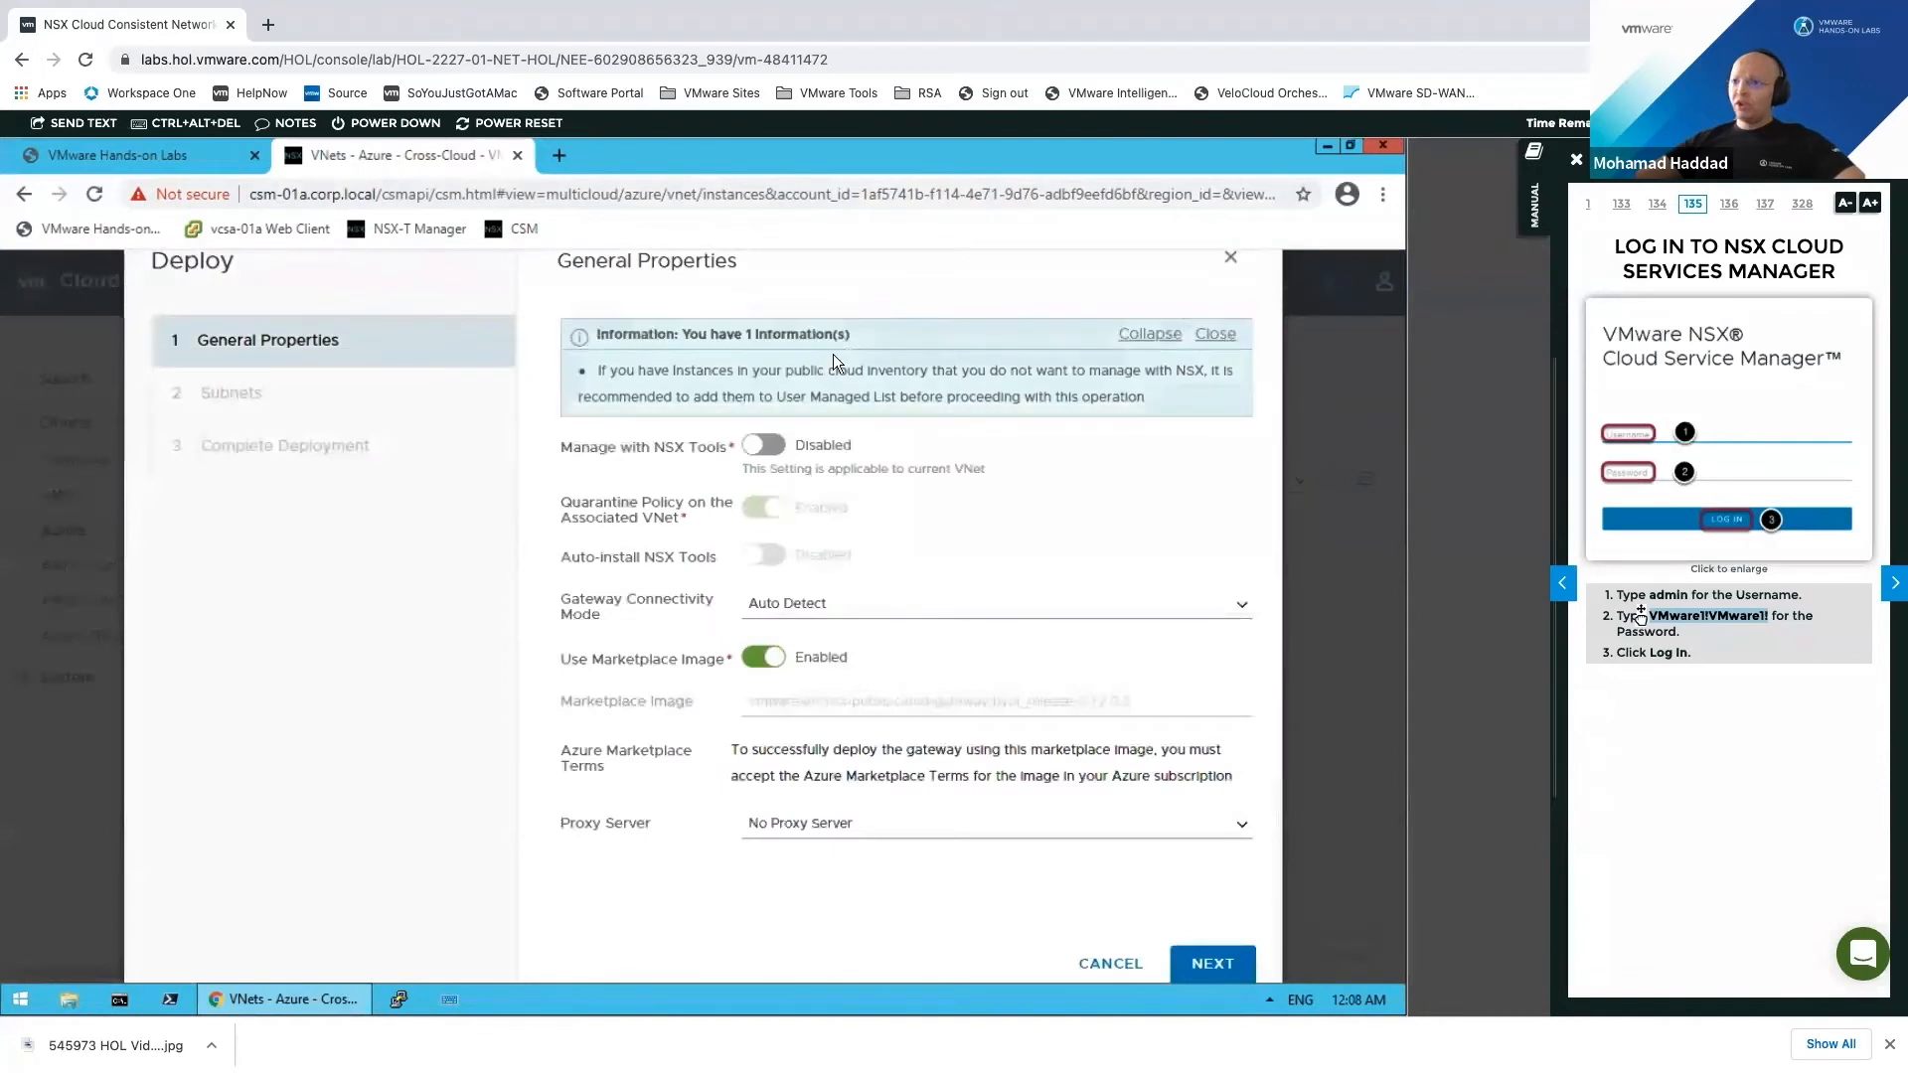
Step: Copy the Azure SSH public key from the lab's account-information page
left_click(1213, 335)
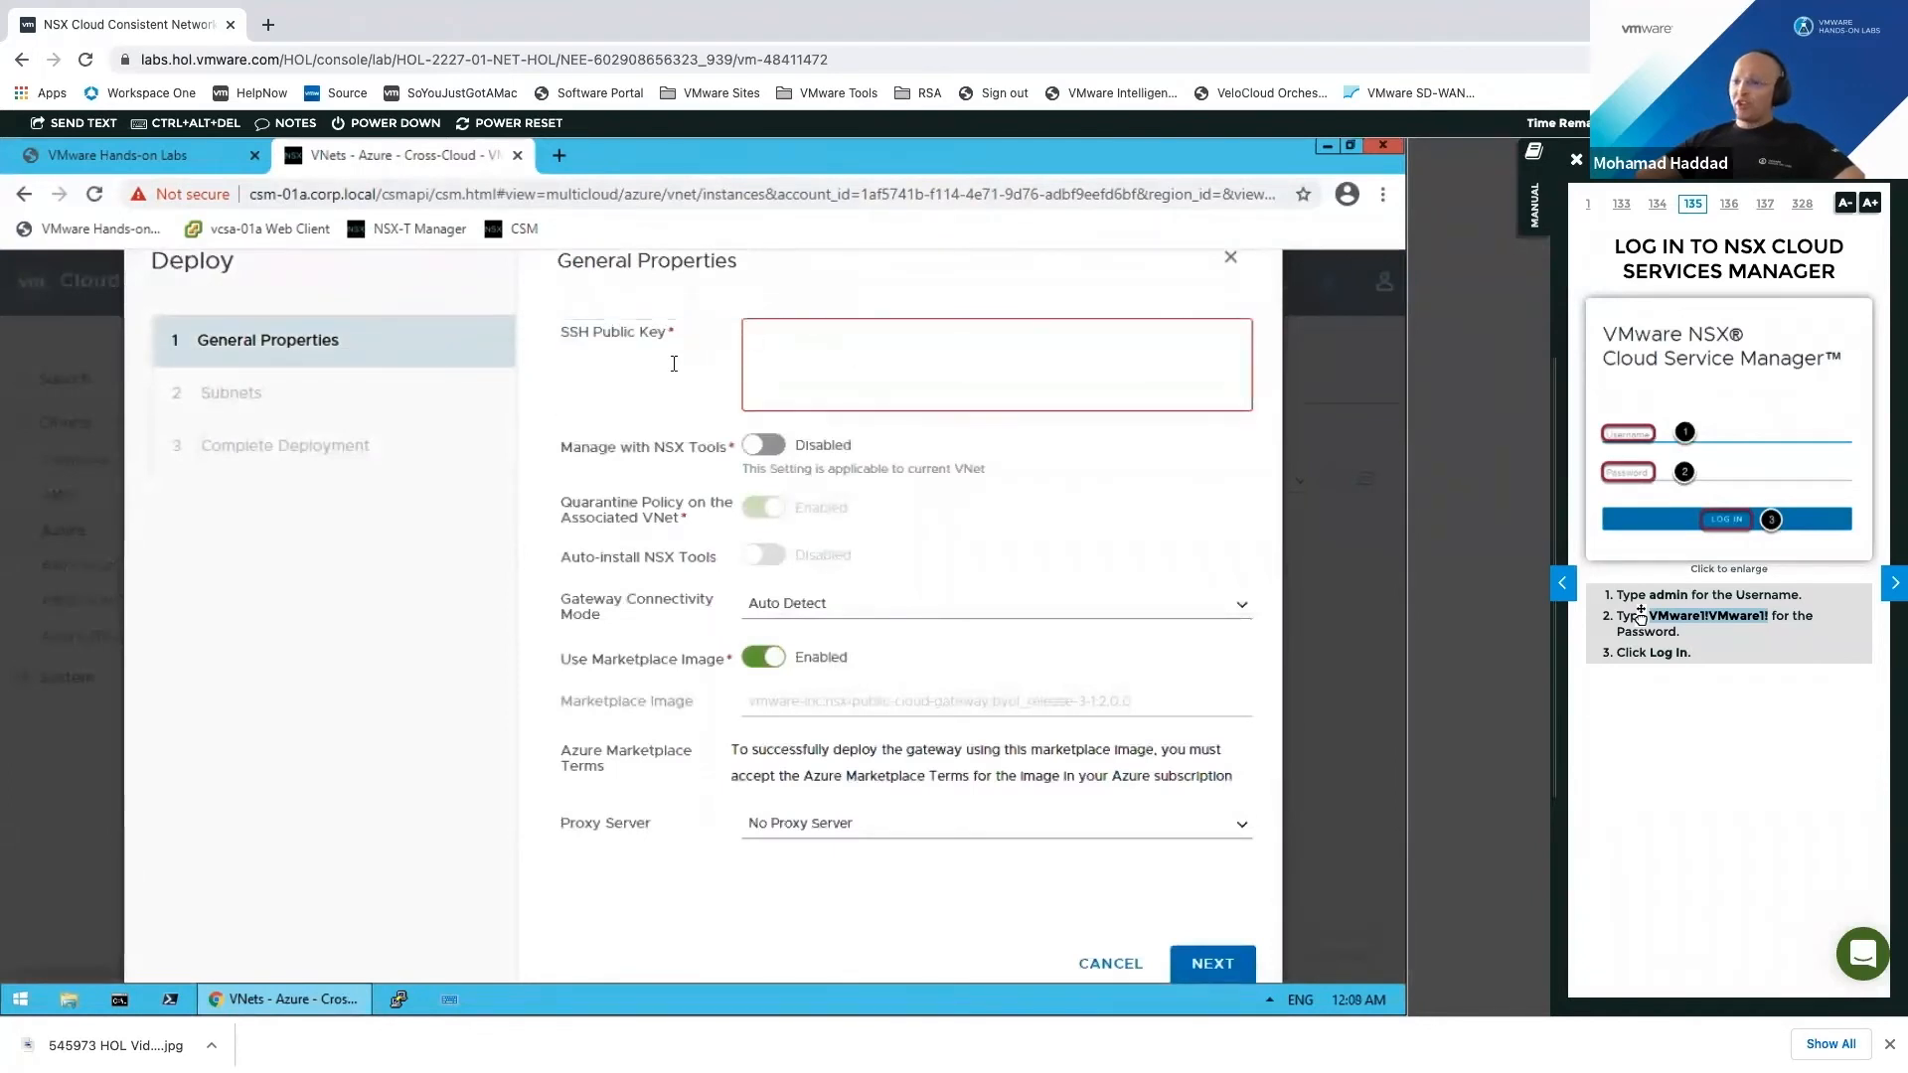
left_click(133, 155)
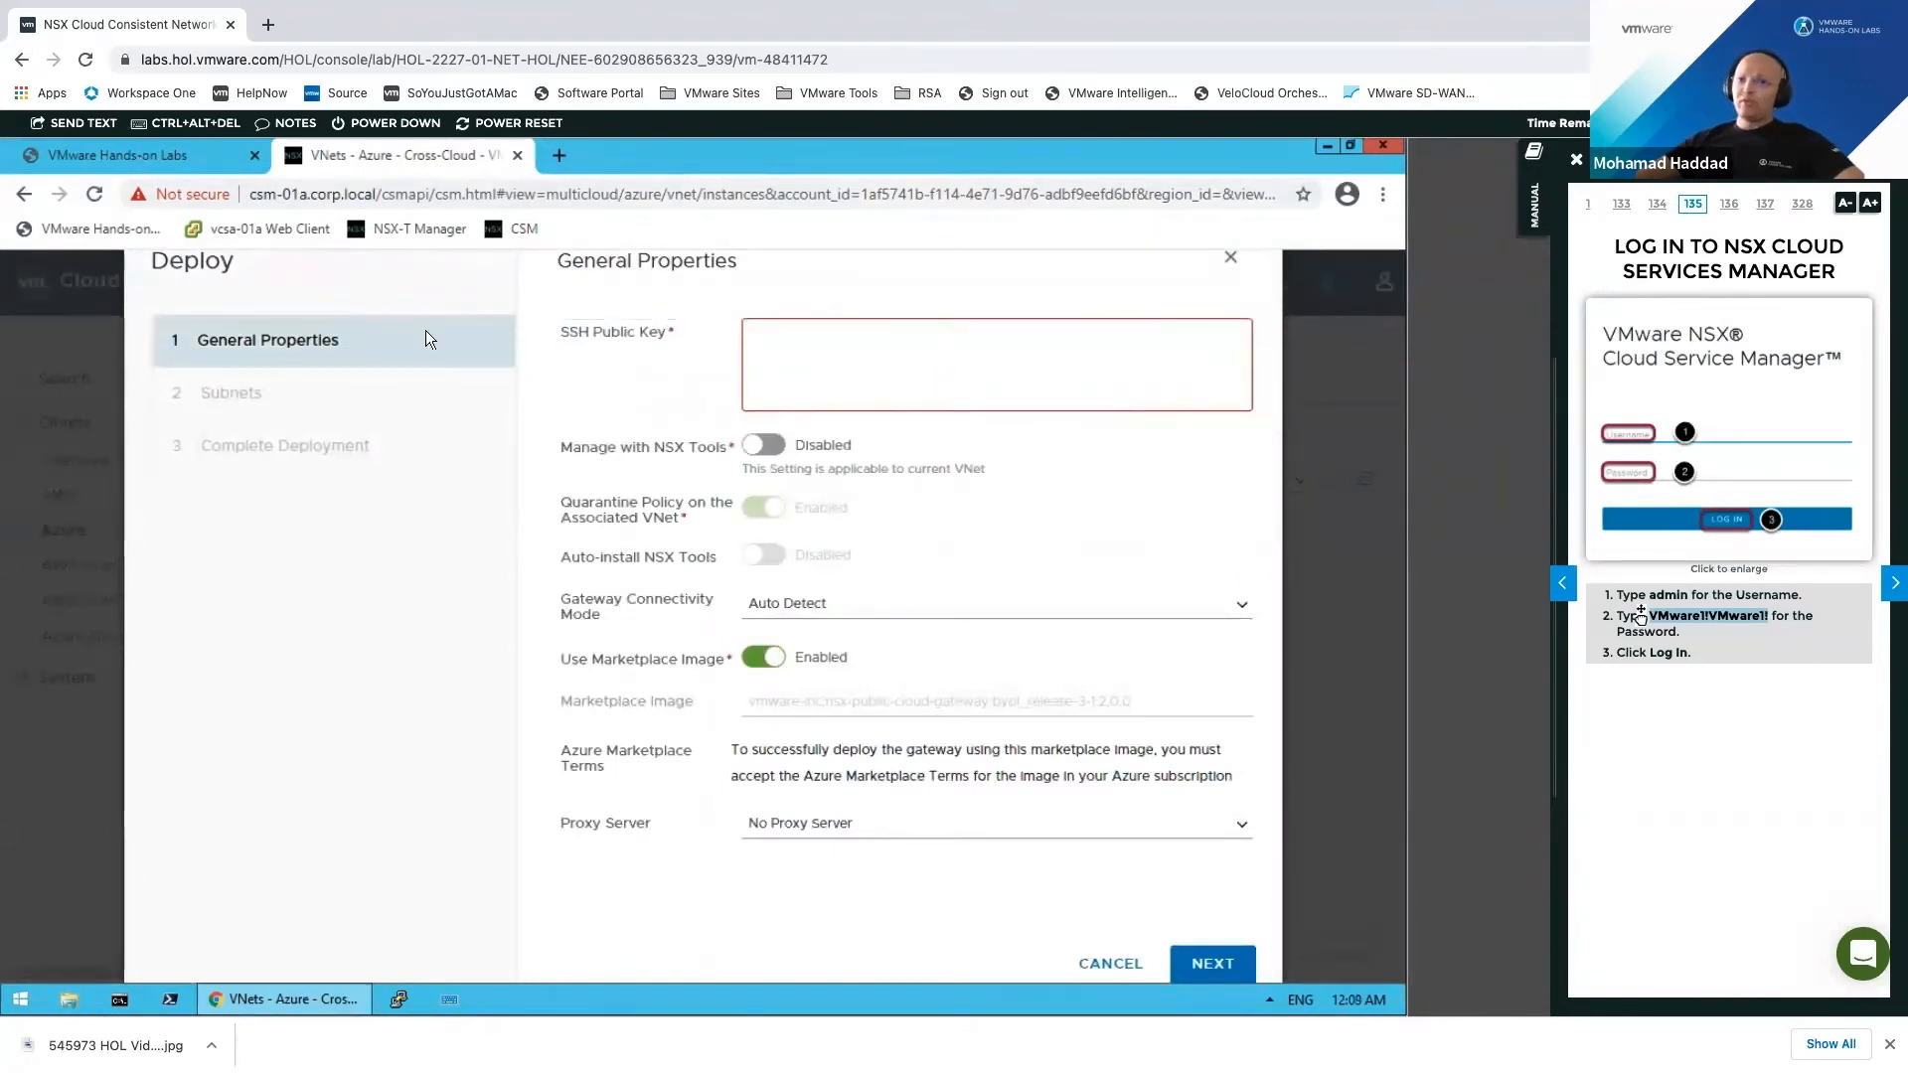
scroll(289, 738, "up", 1)
right_click(288, 737)
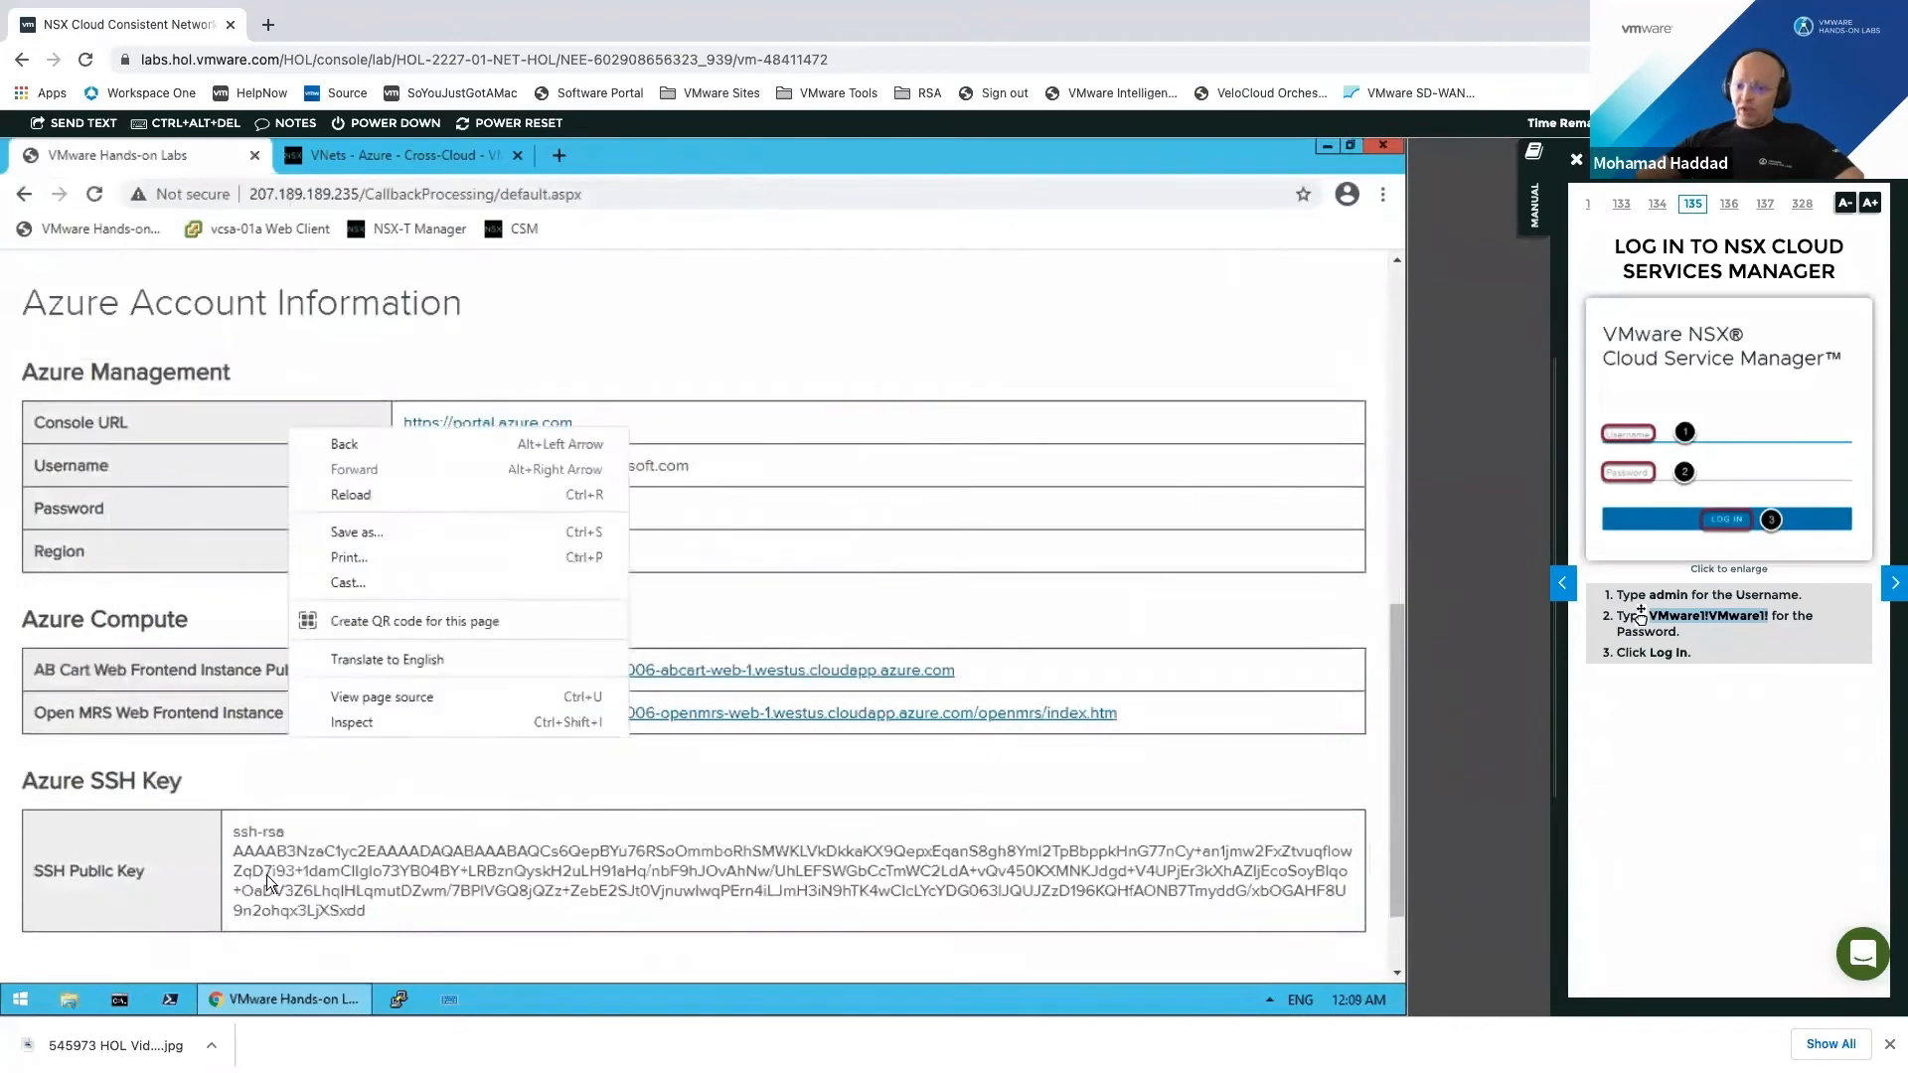
left_click(238, 835)
left_click_drag(232, 829, 368, 907)
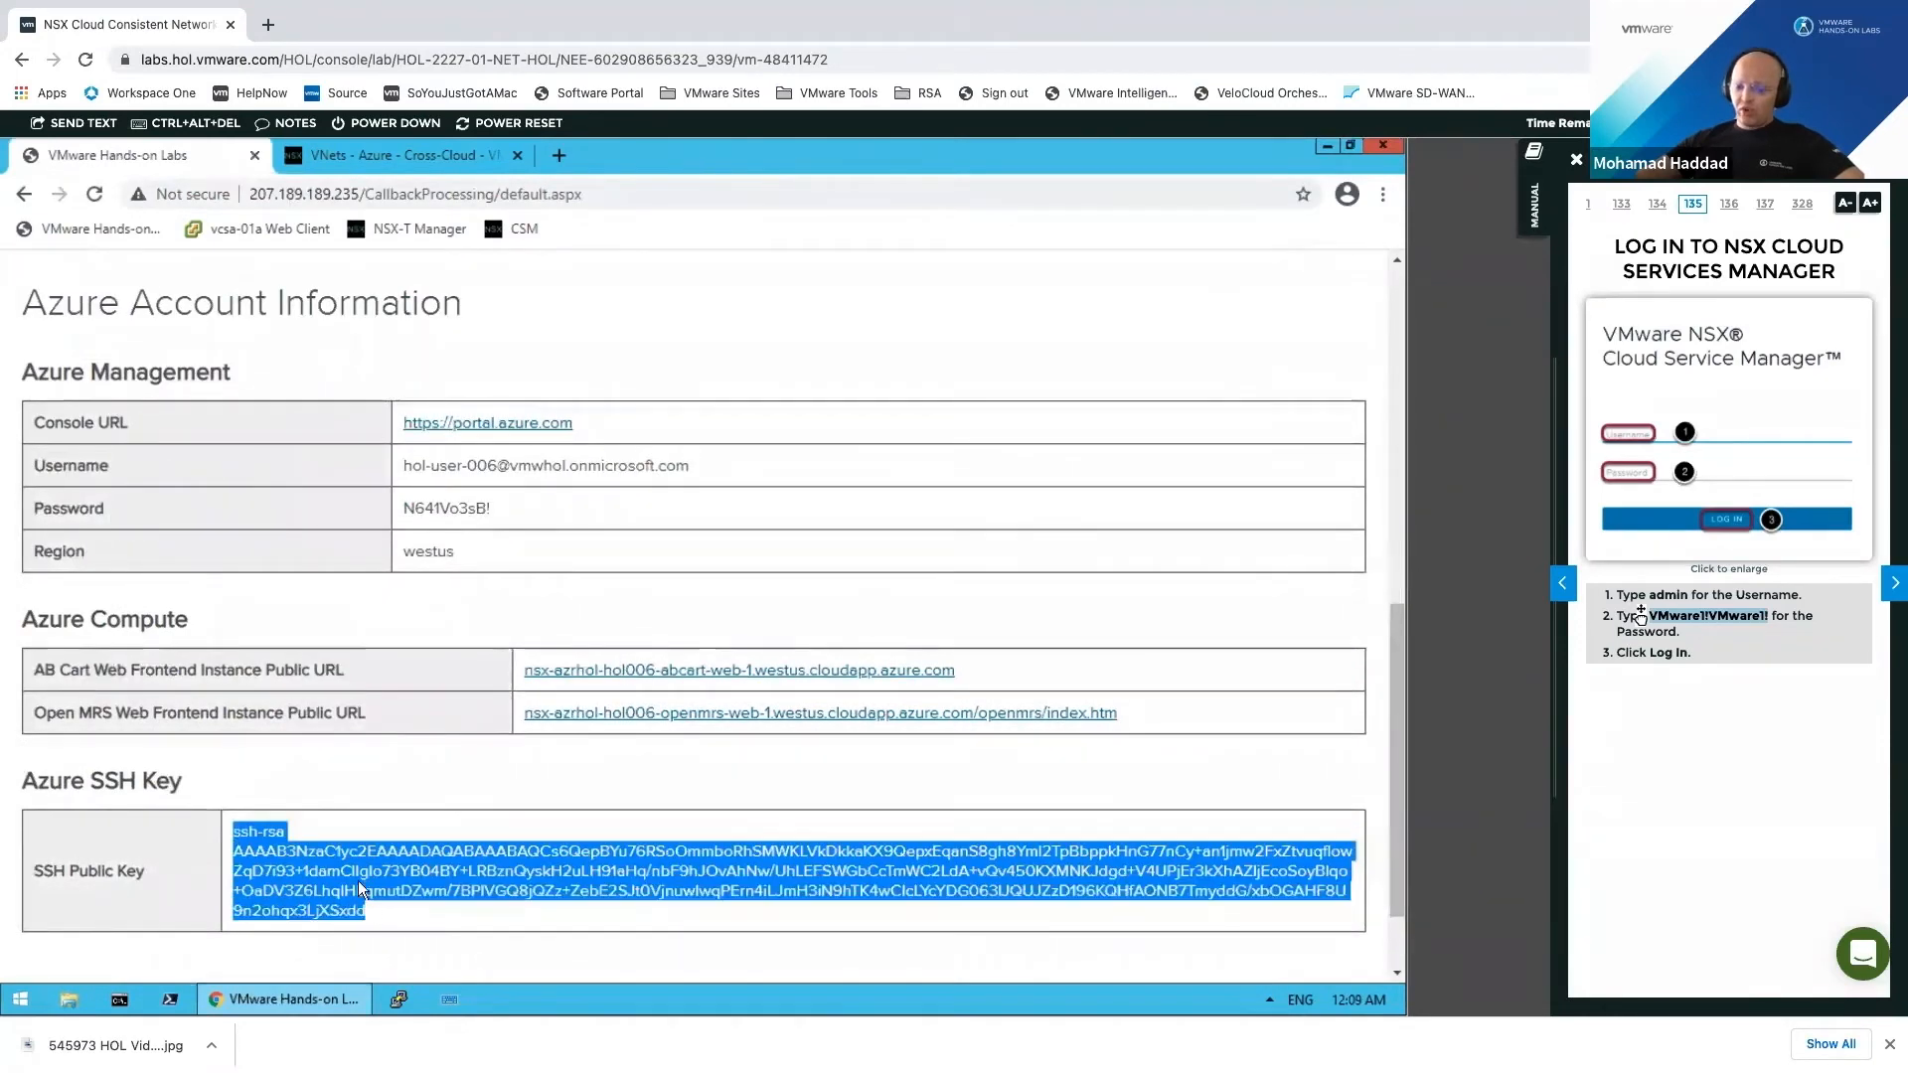
right_click(359, 879)
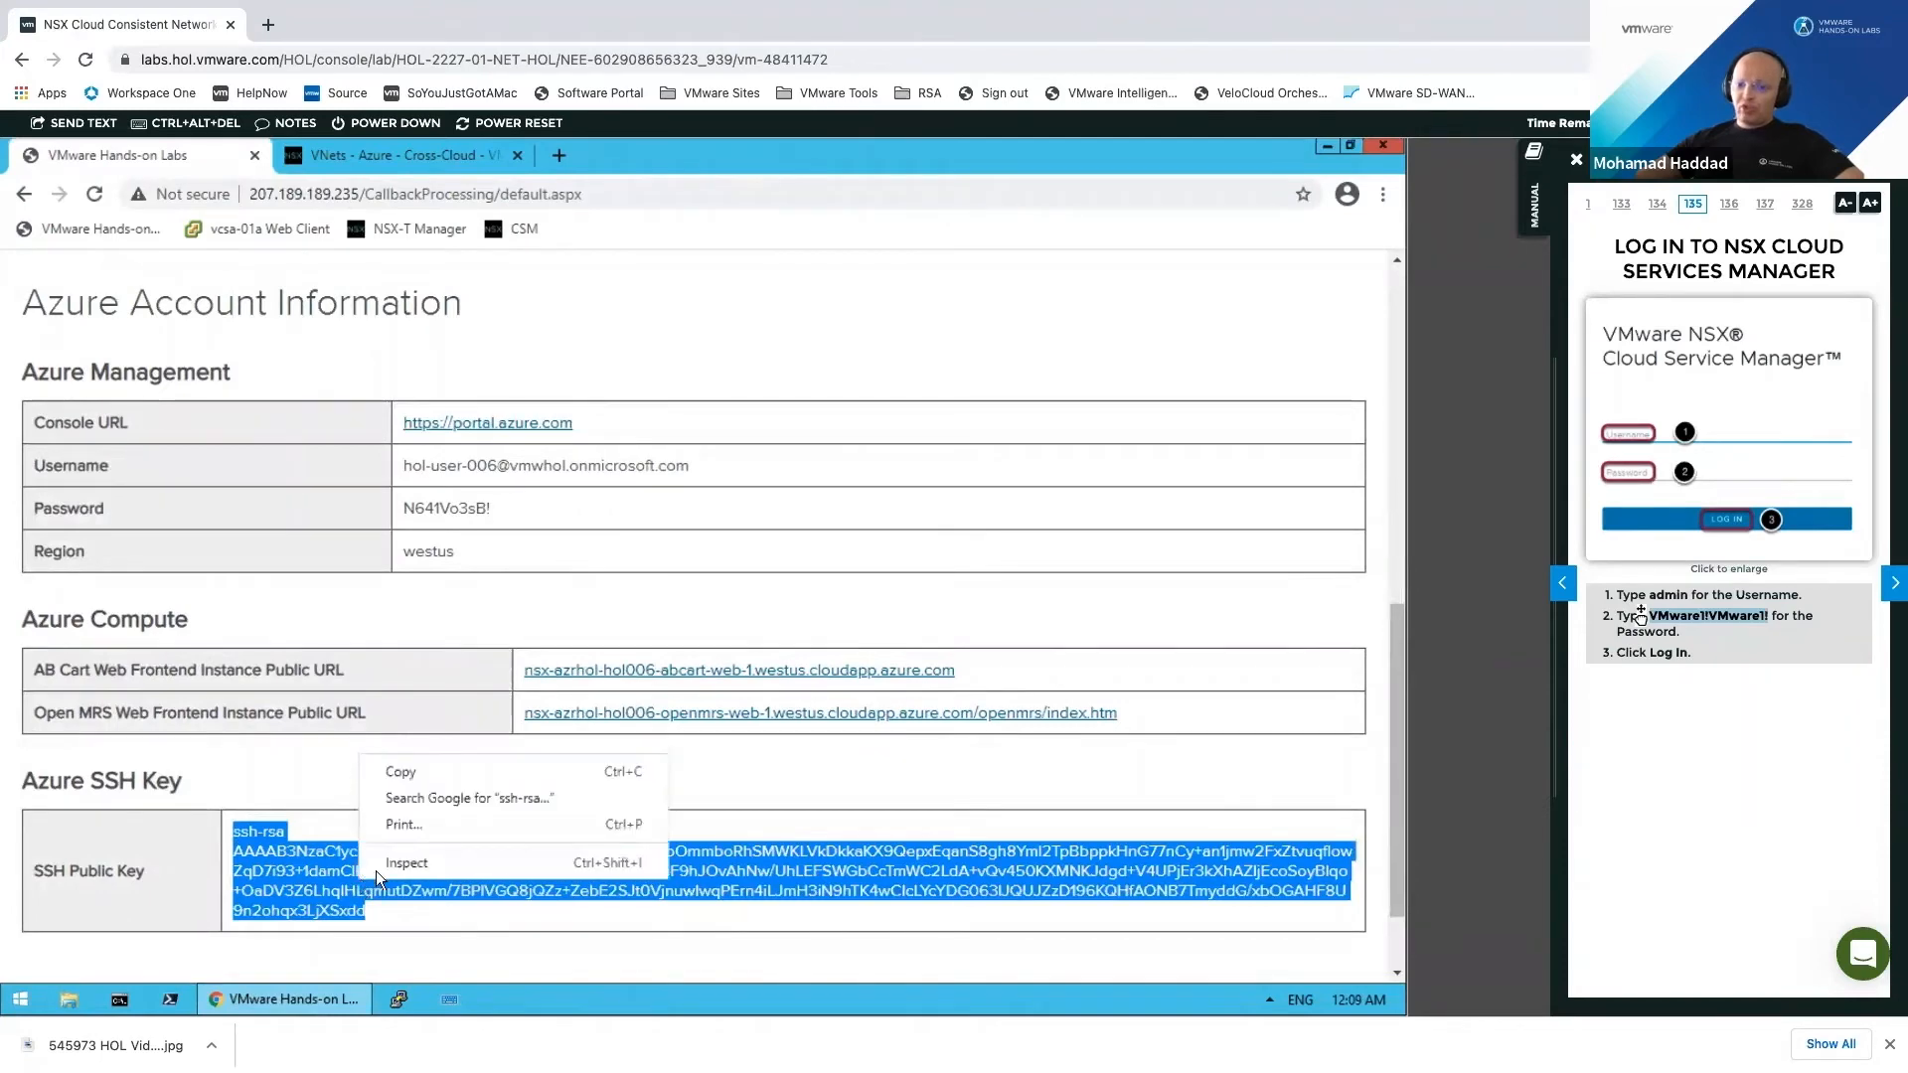
left_click(411, 771)
Step: Paste the SSH key into the wizard and enable Manage with NSX Tools and Auto-install
left_click(401, 154)
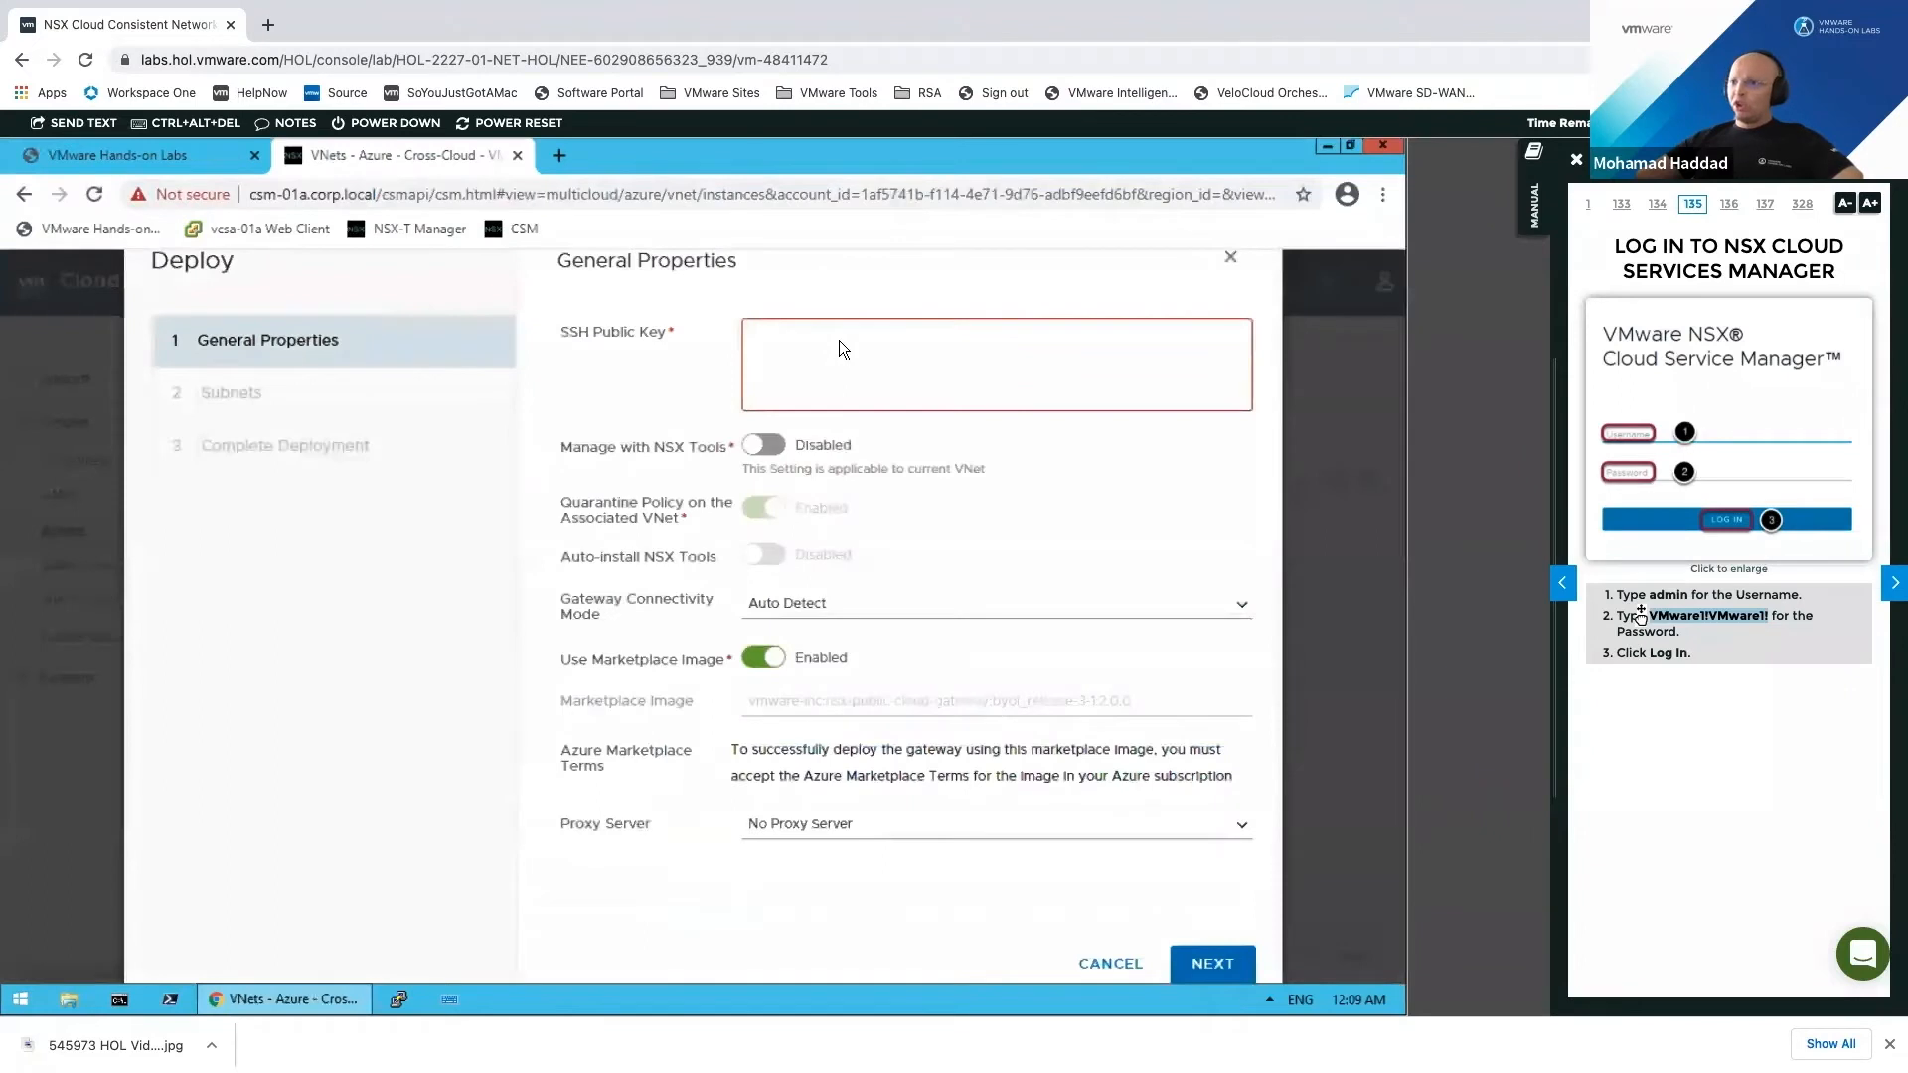
right_click(843, 338)
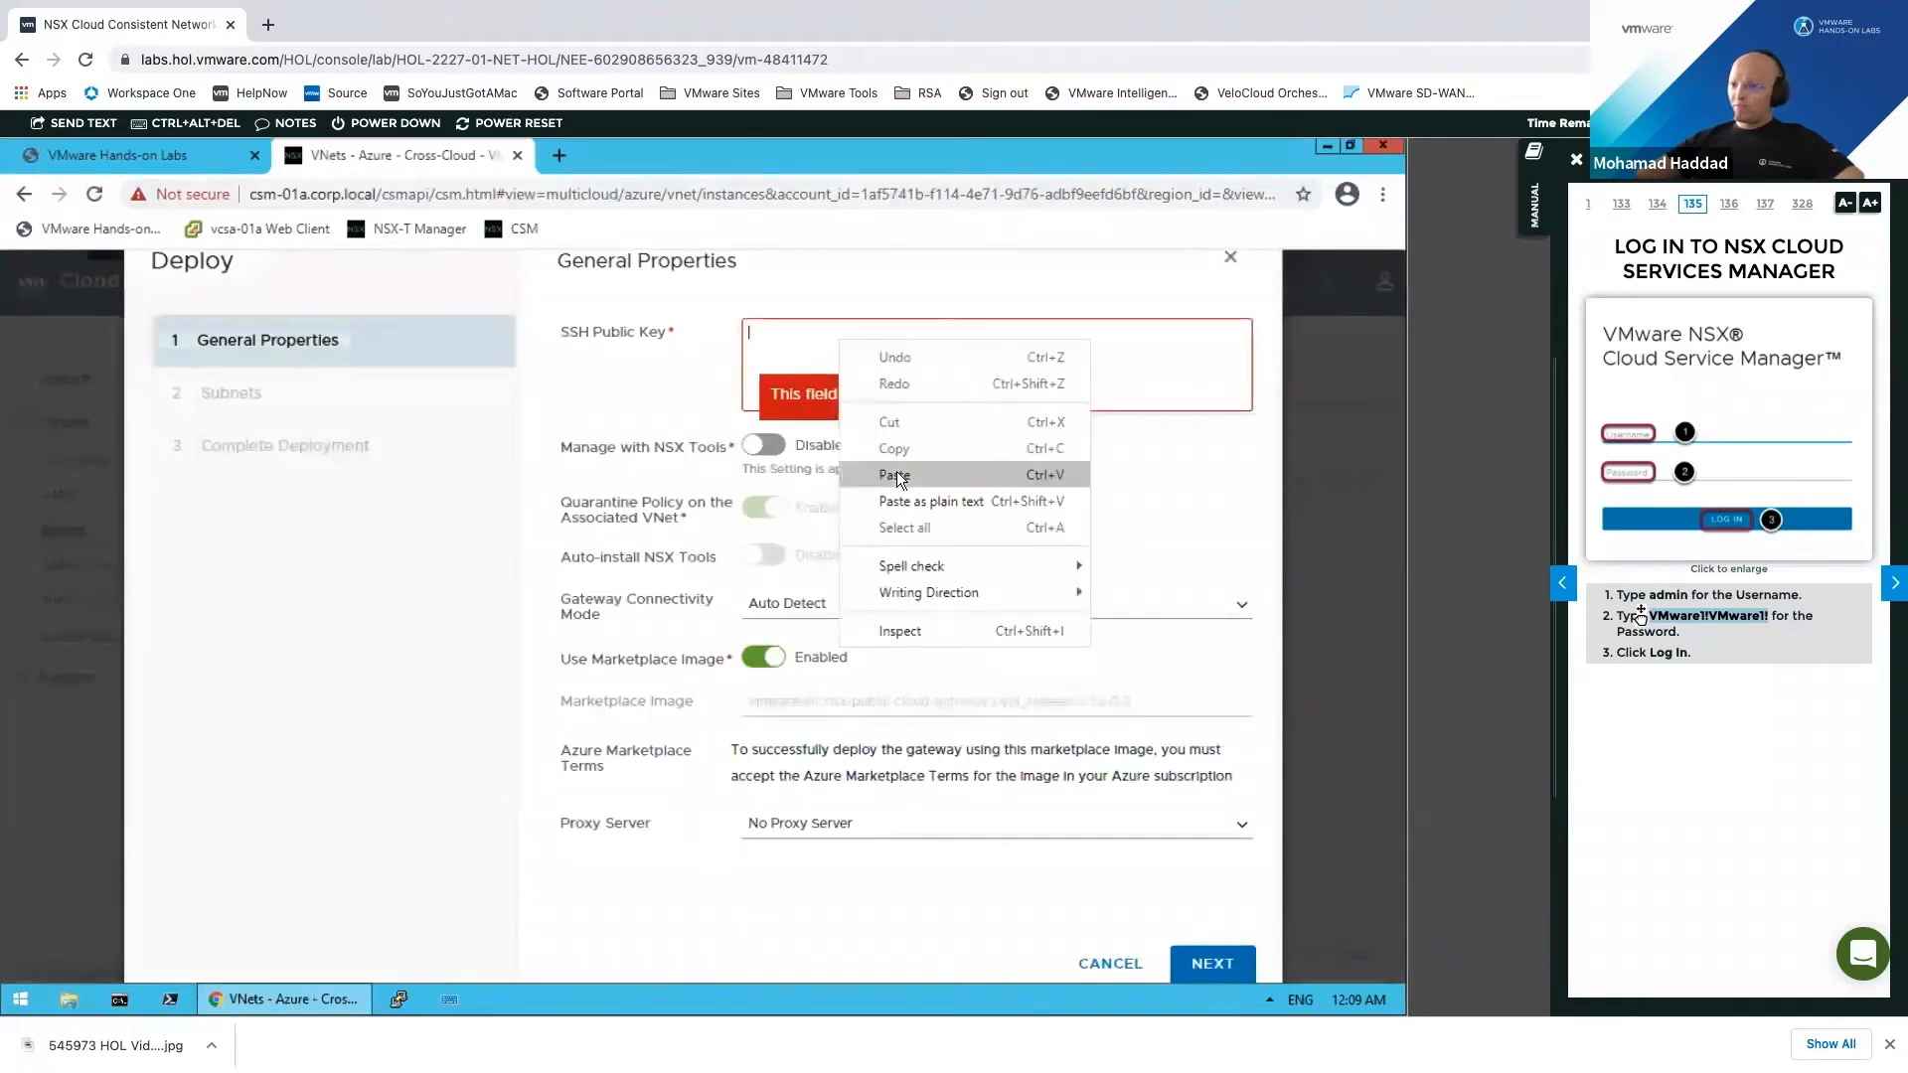
left_click(896, 471)
left_click(769, 440)
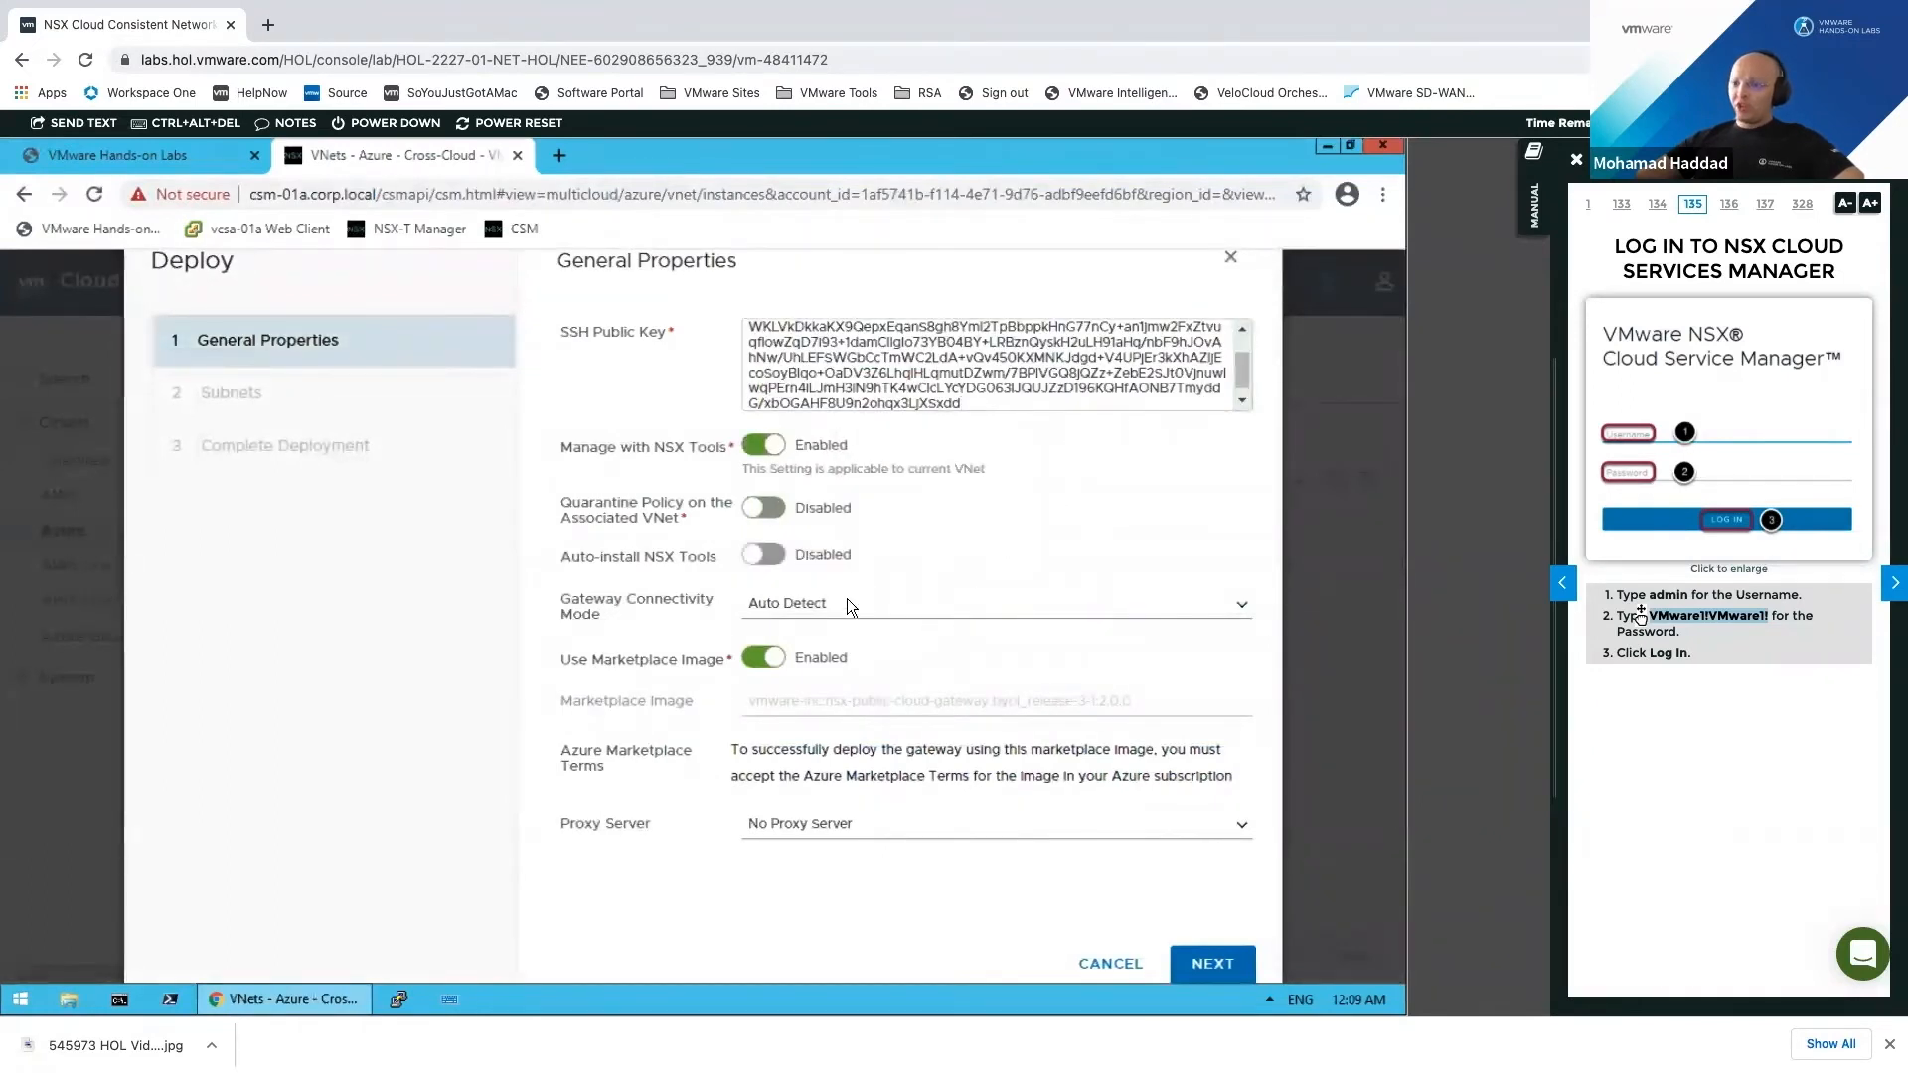
left_click(775, 558)
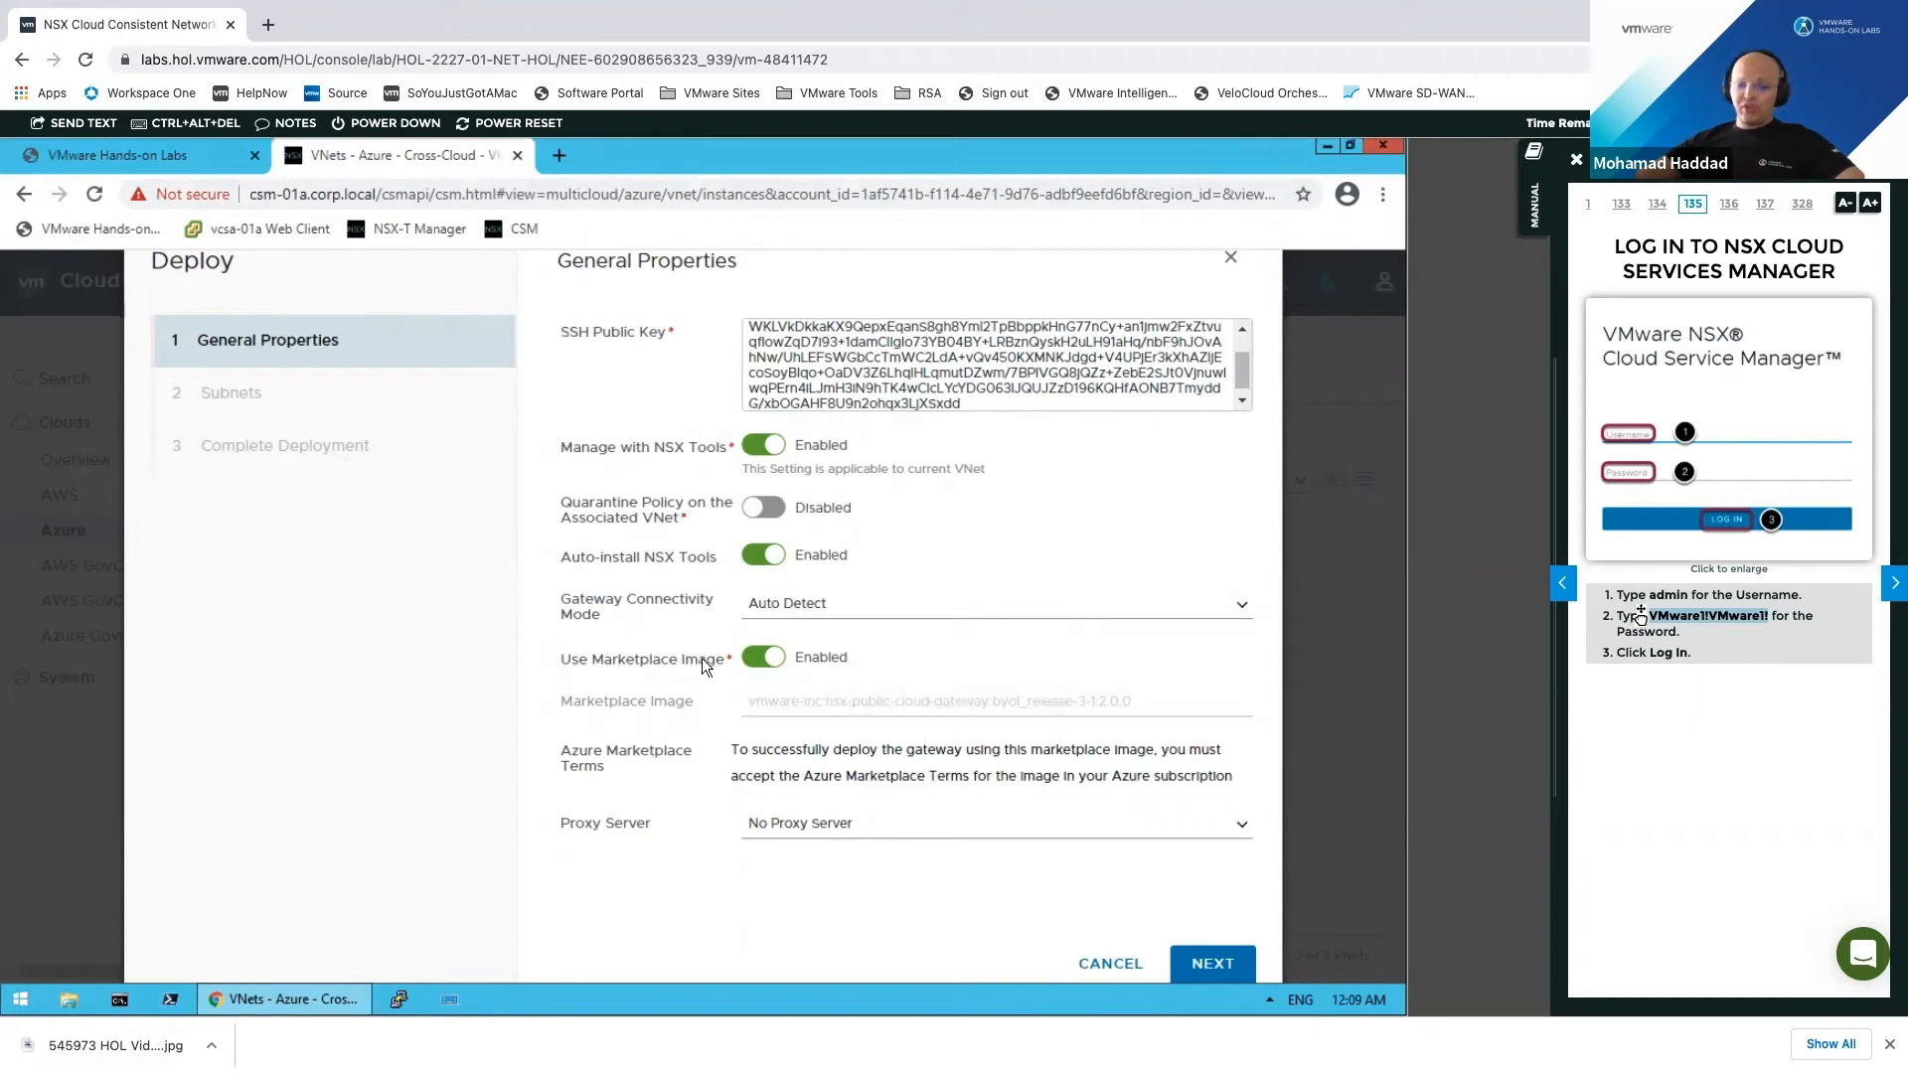
left_click(1227, 964)
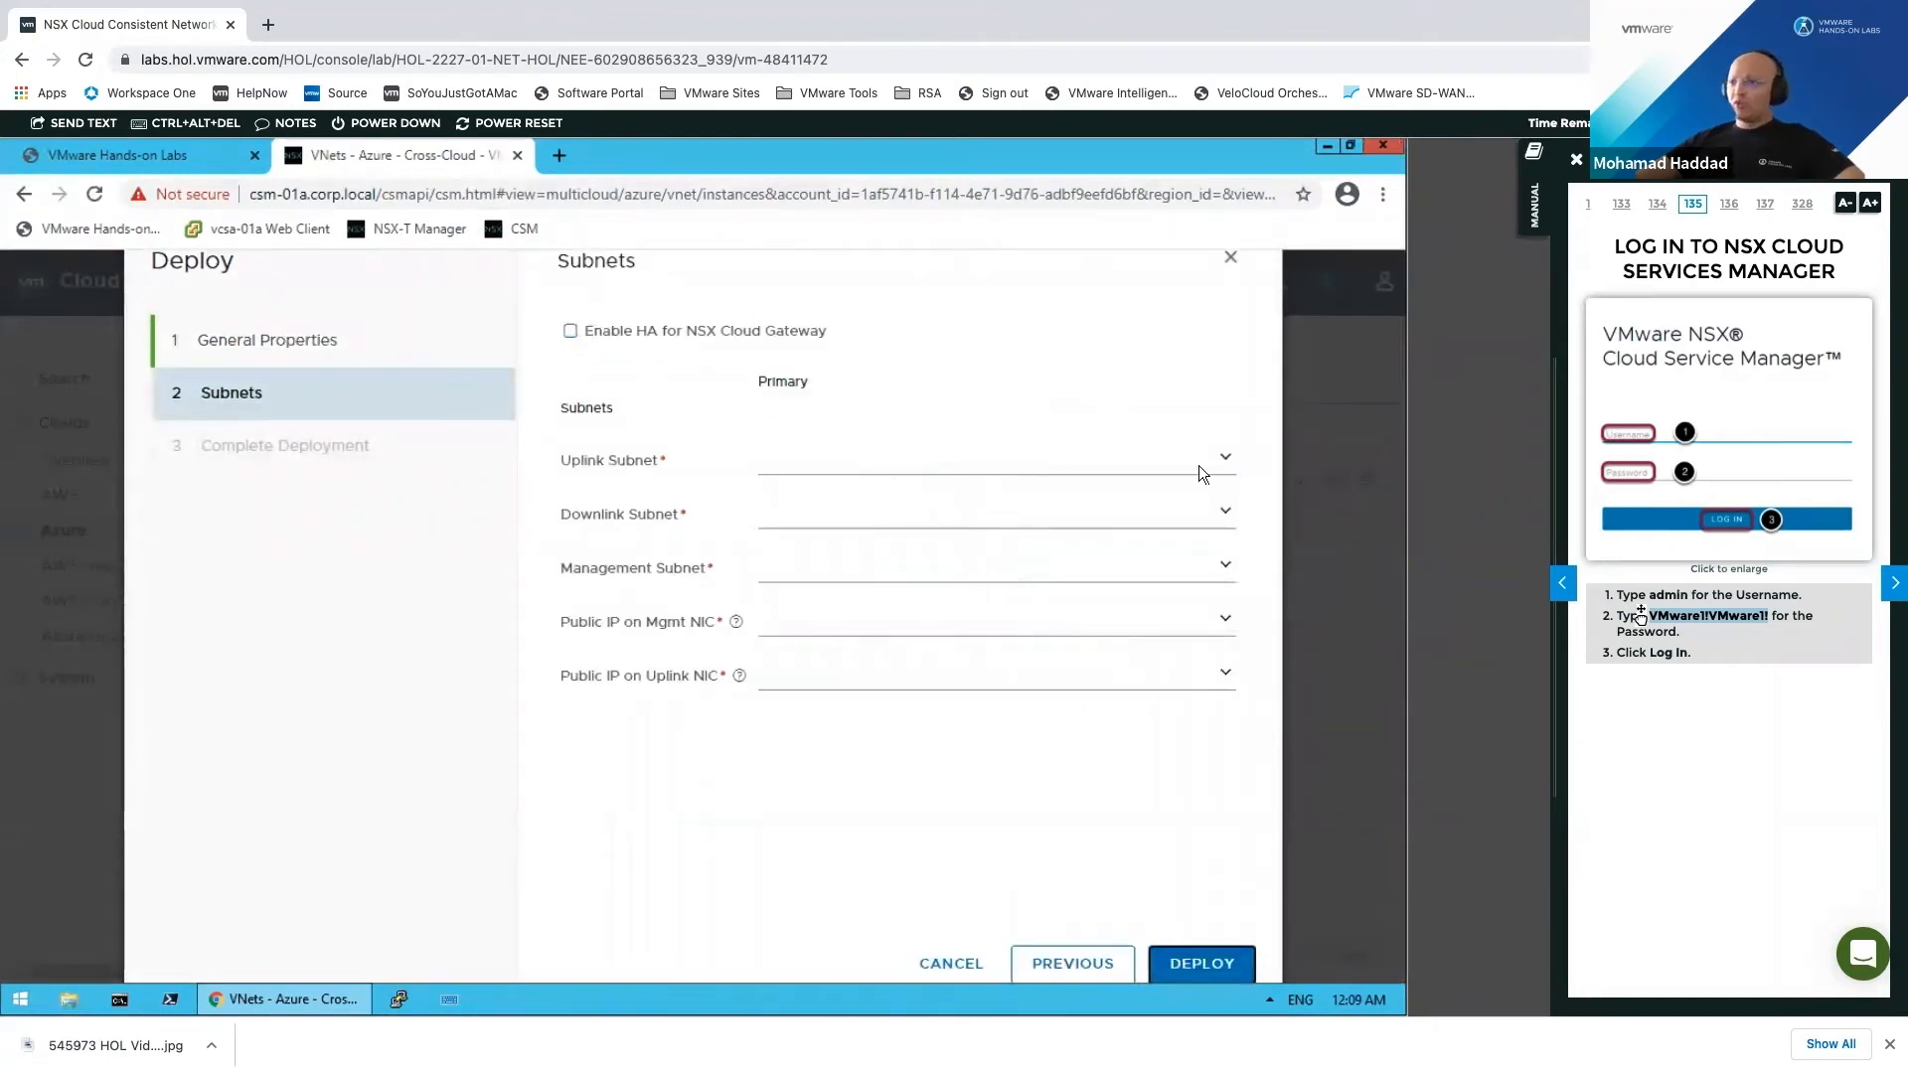
Step: Choose nsx-uplink-subnet, nsx-downlink-subnet and nsx-mgmt-subnet for the Azure gateway
left_click(1232, 458)
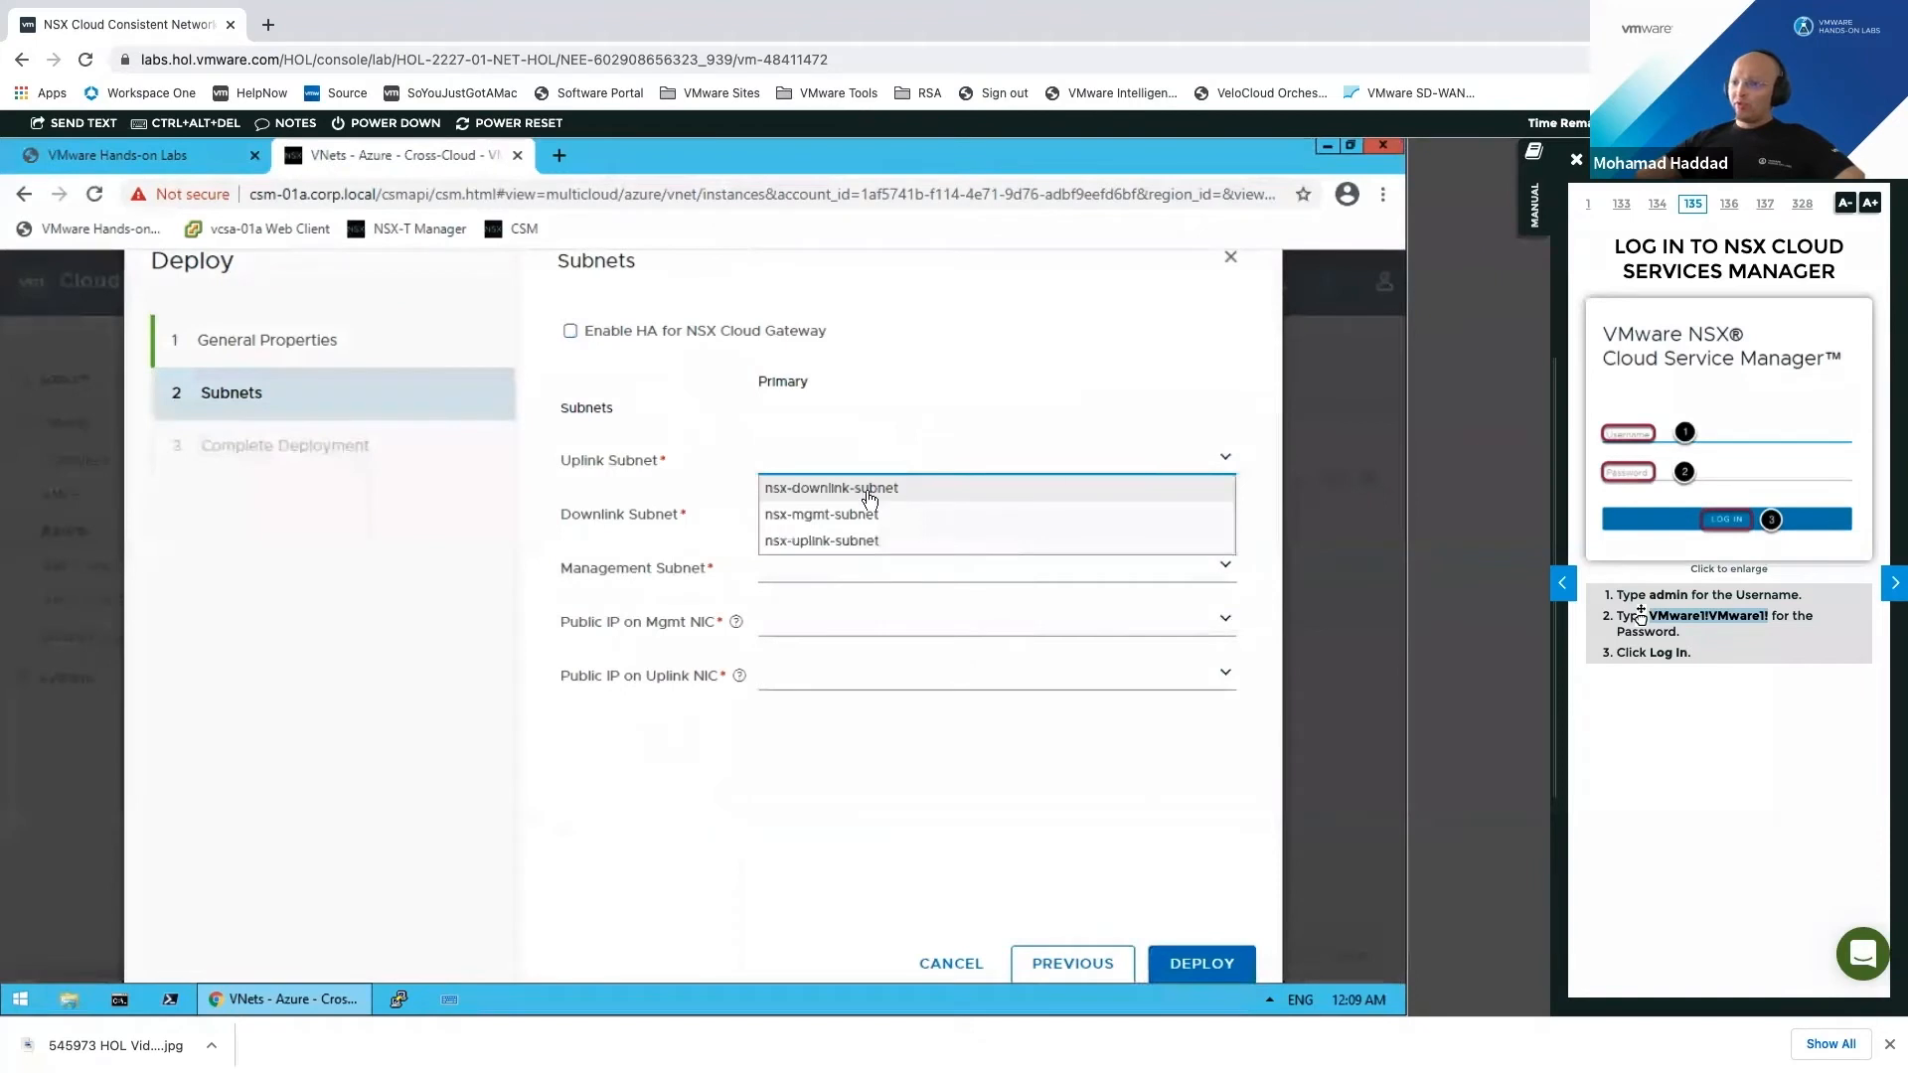
left_click(915, 541)
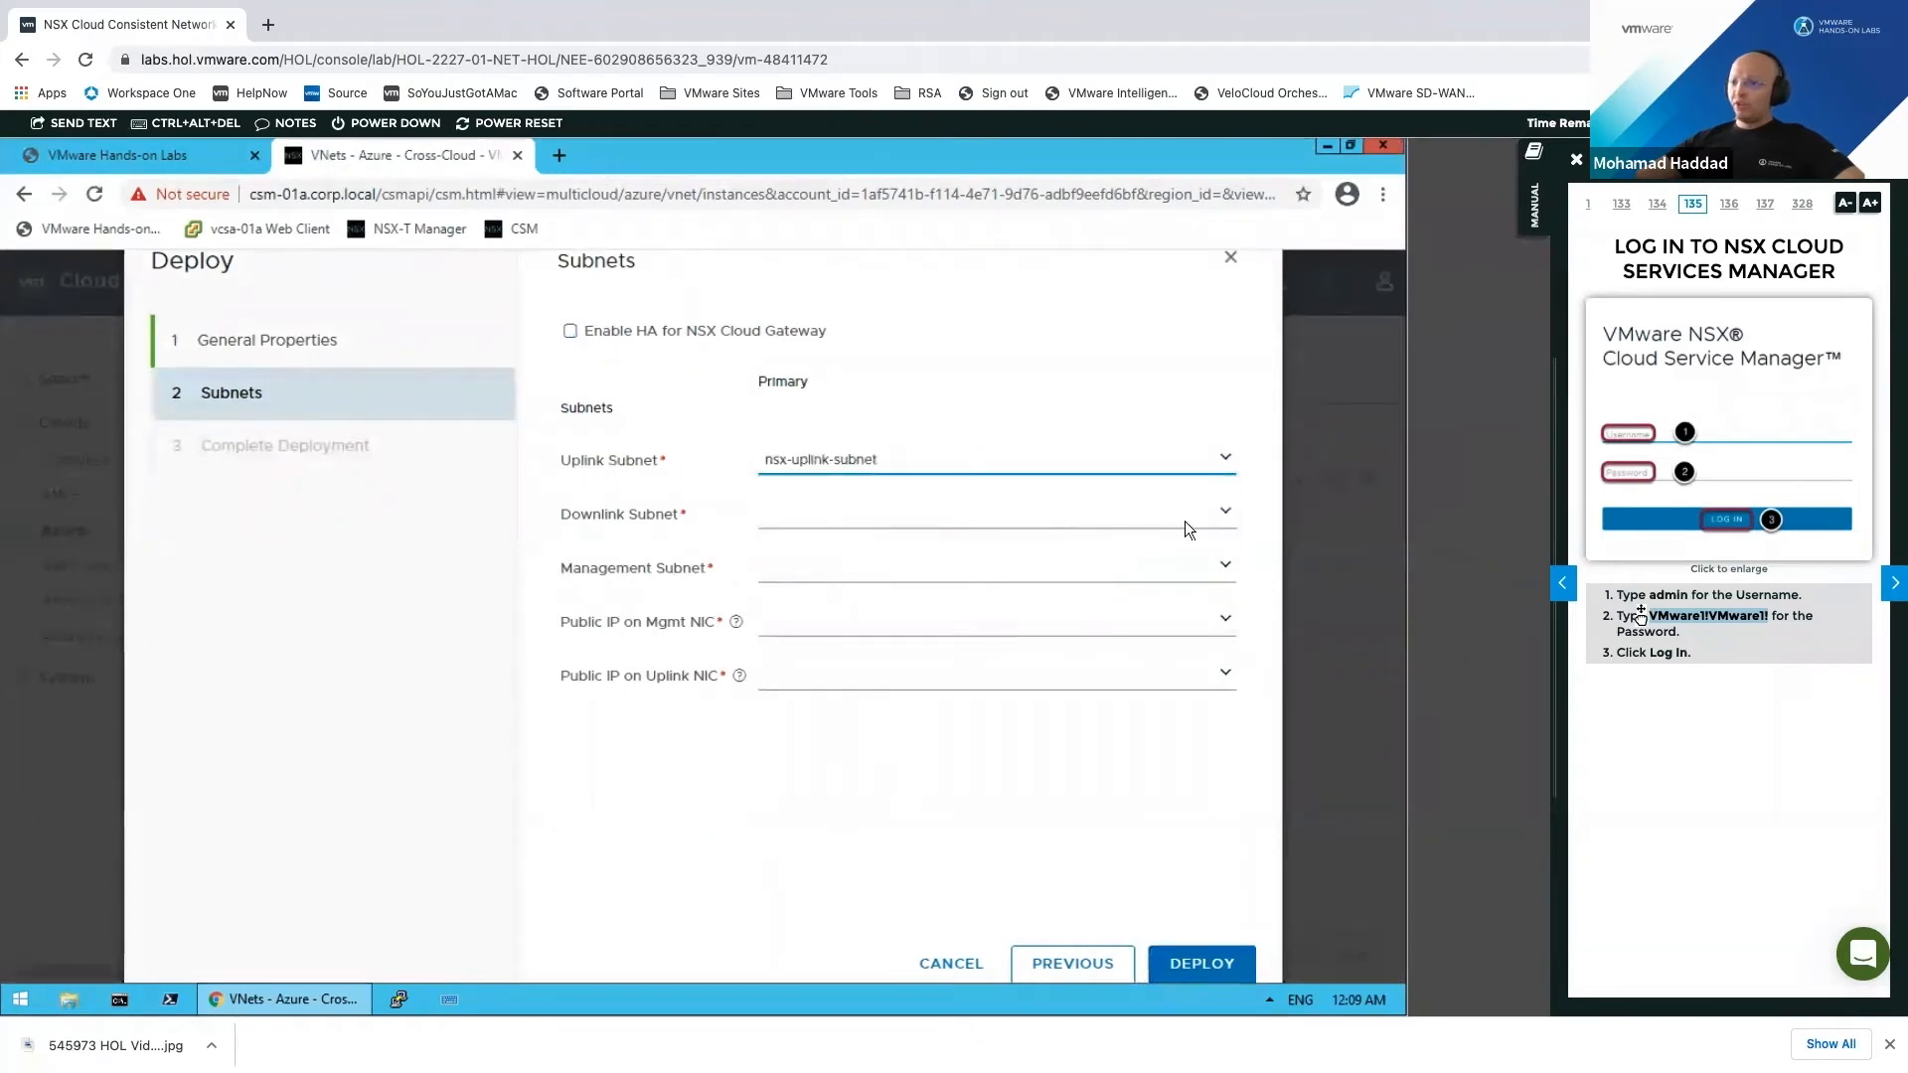
left_click(1229, 513)
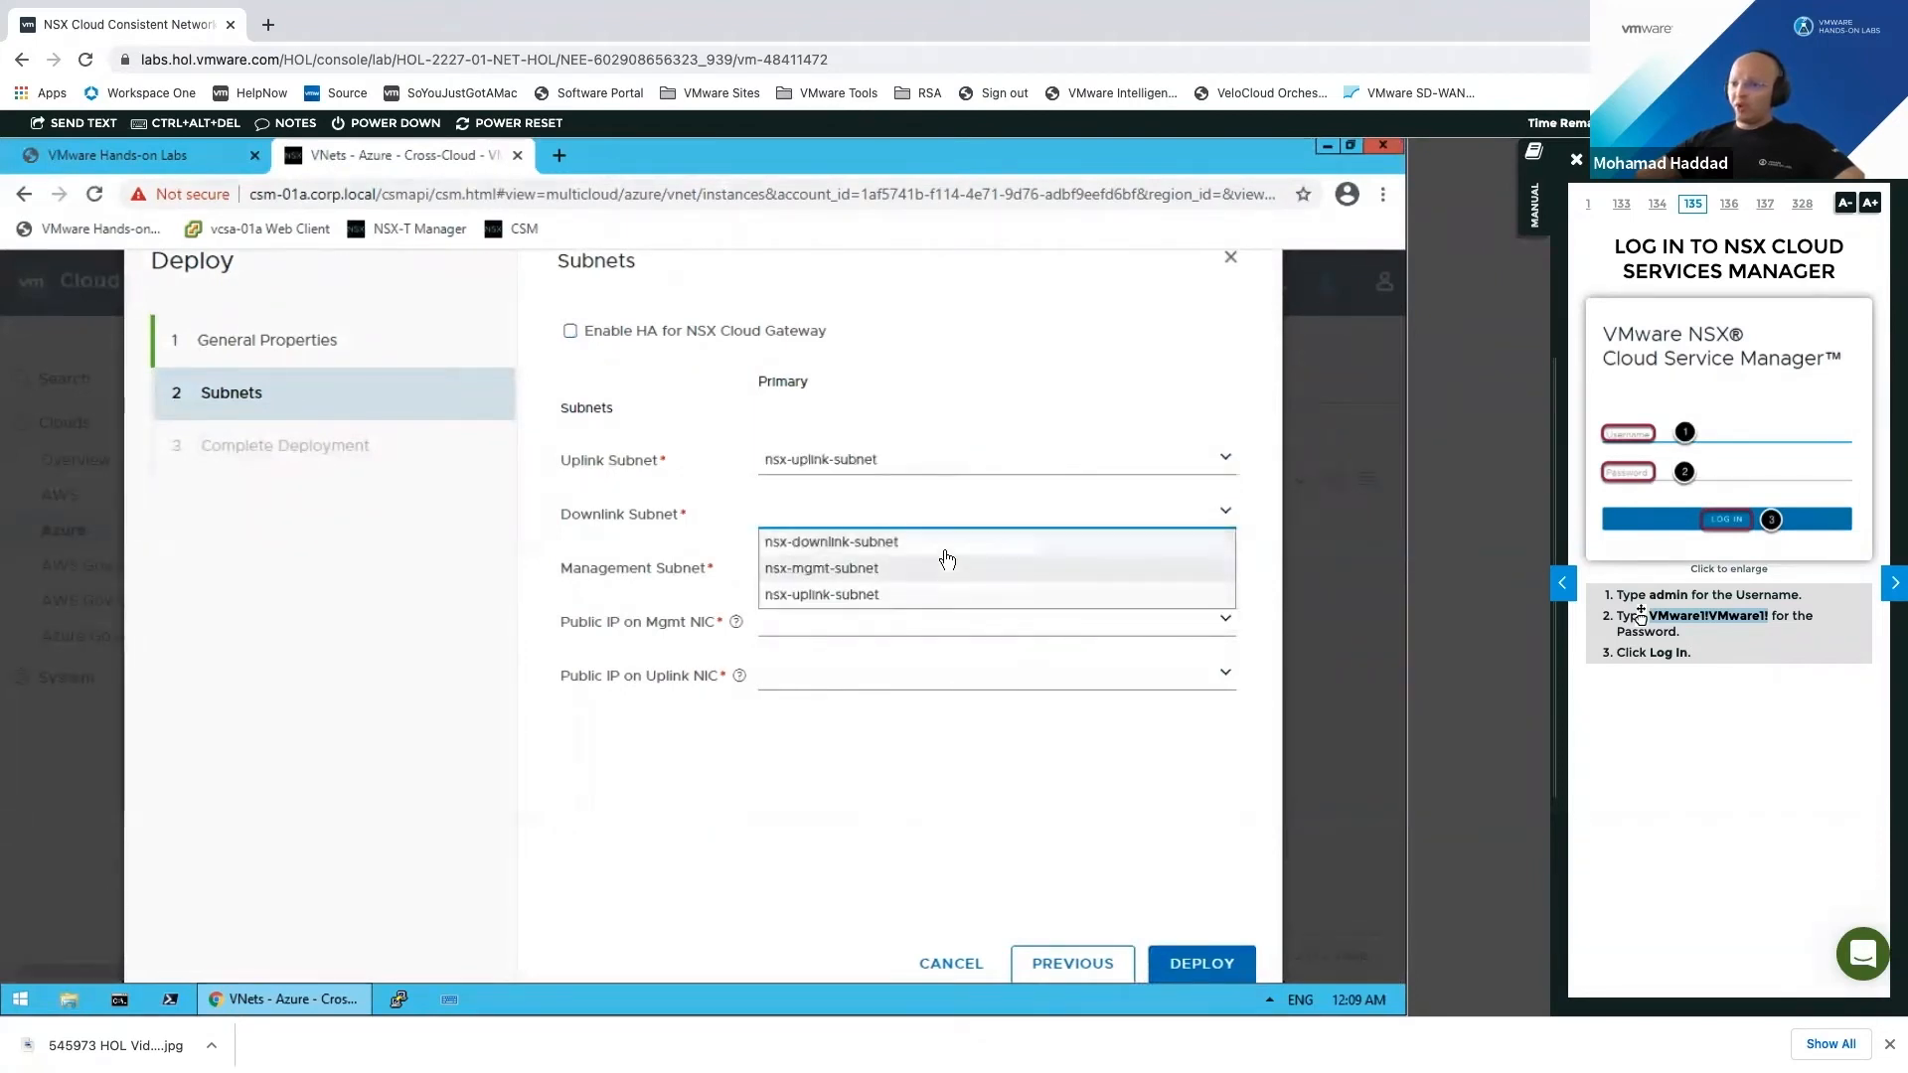
left_click(1059, 544)
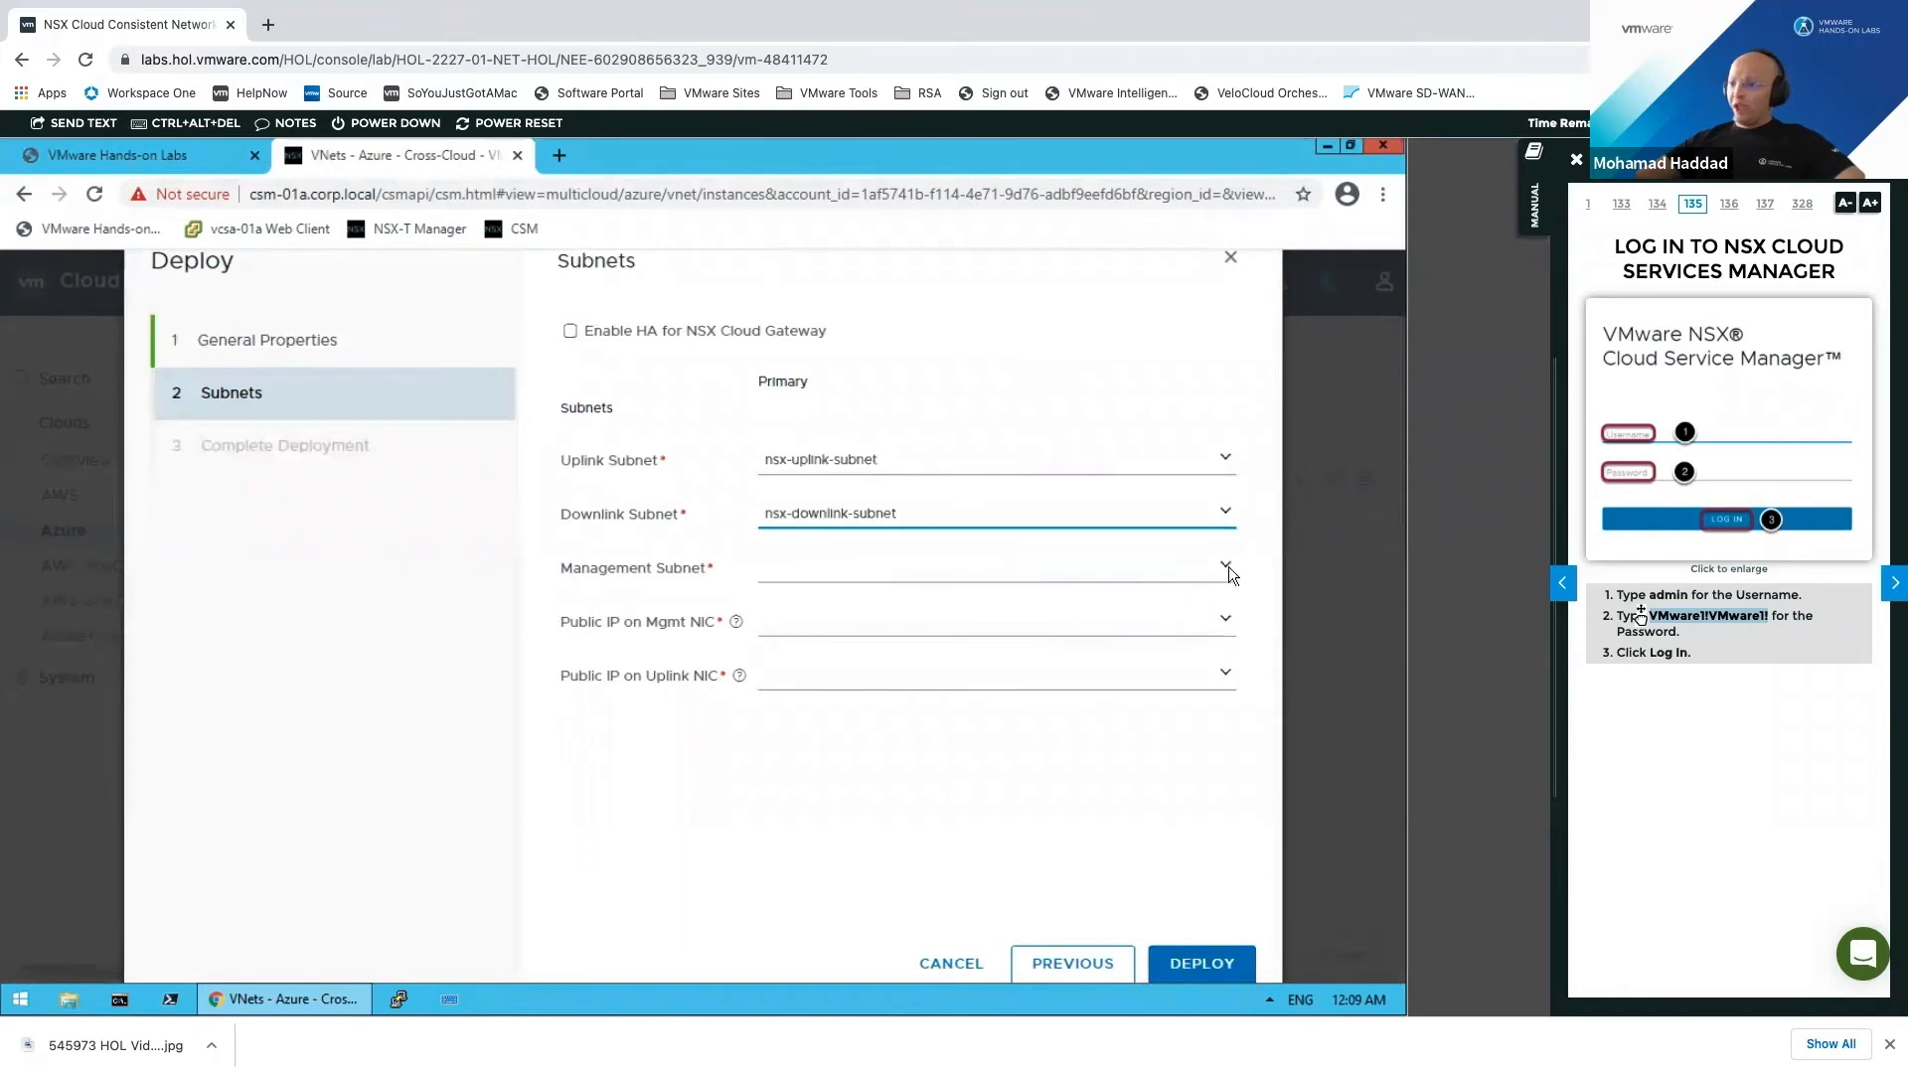
left_click(1229, 566)
left_click(954, 623)
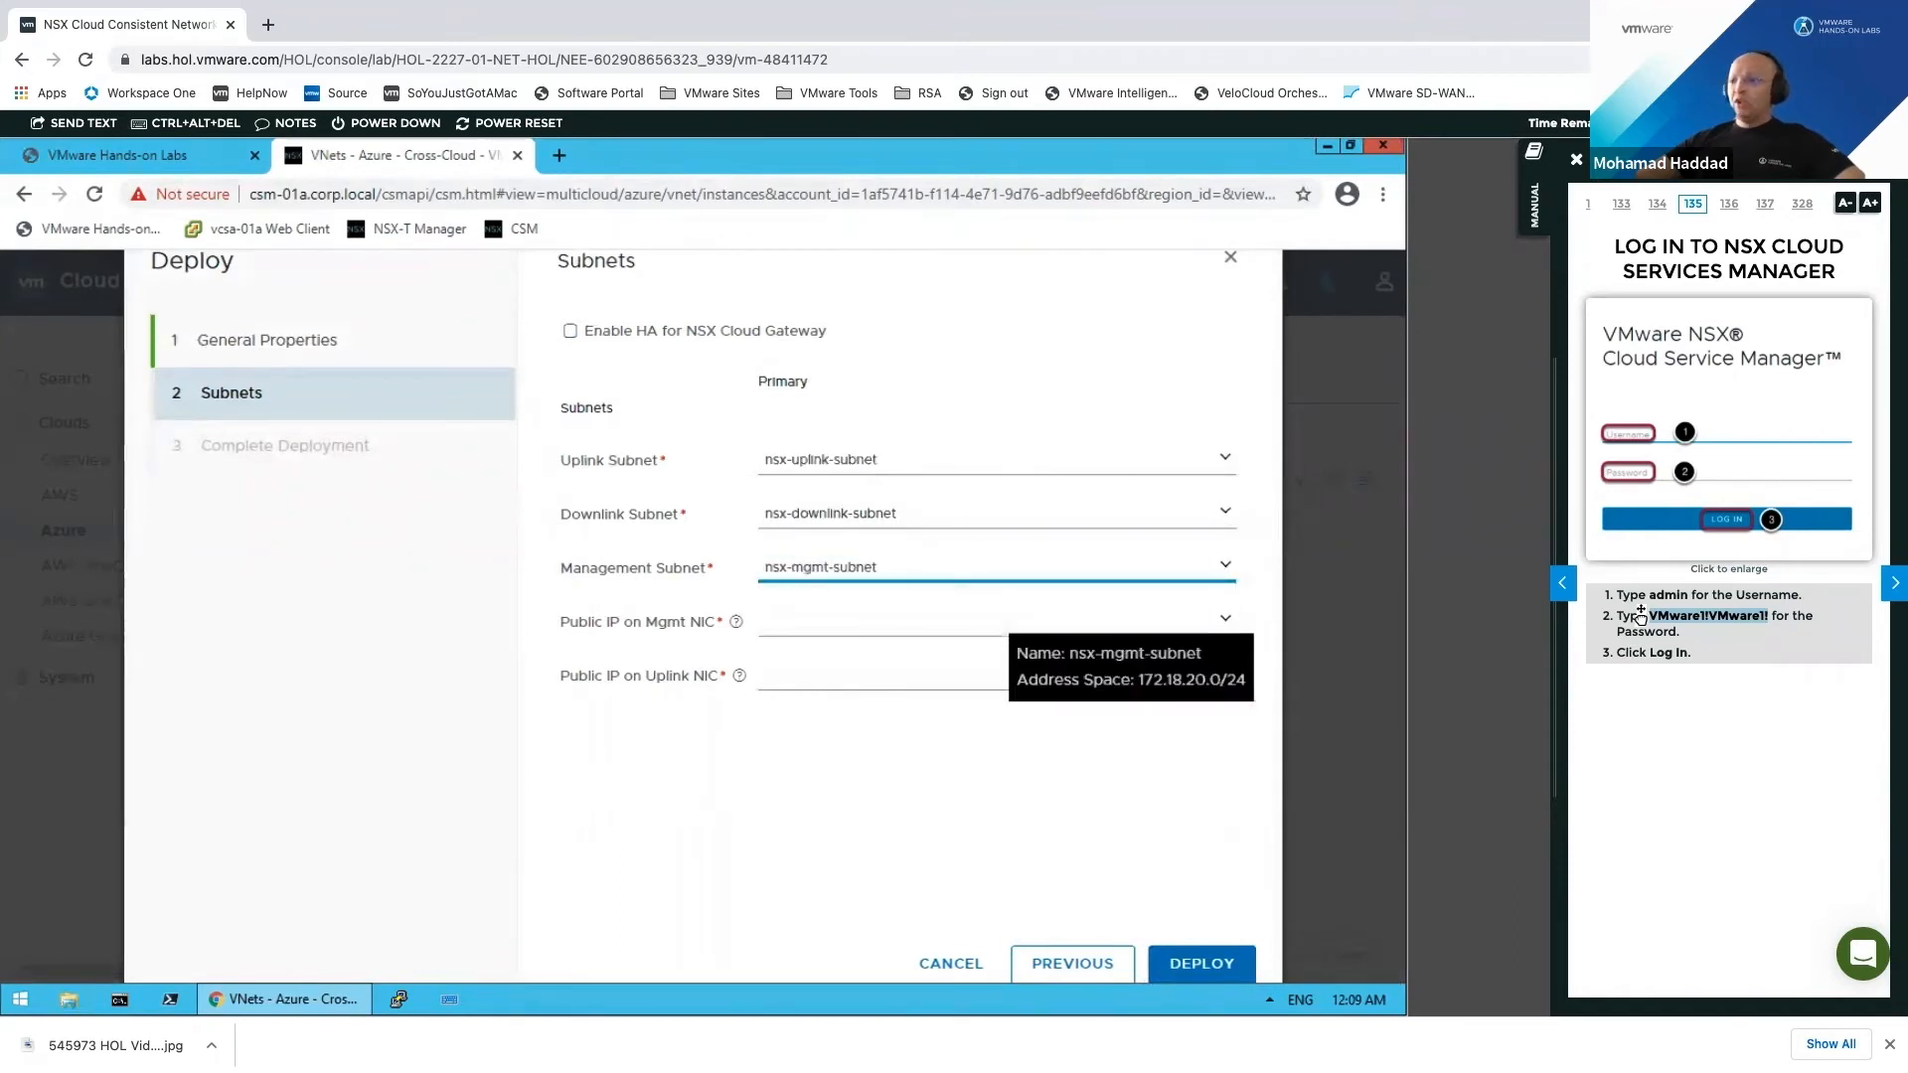
Step: Allocate new public IPs for the management and uplink NICs and deploy the gateway
left_click(1228, 621)
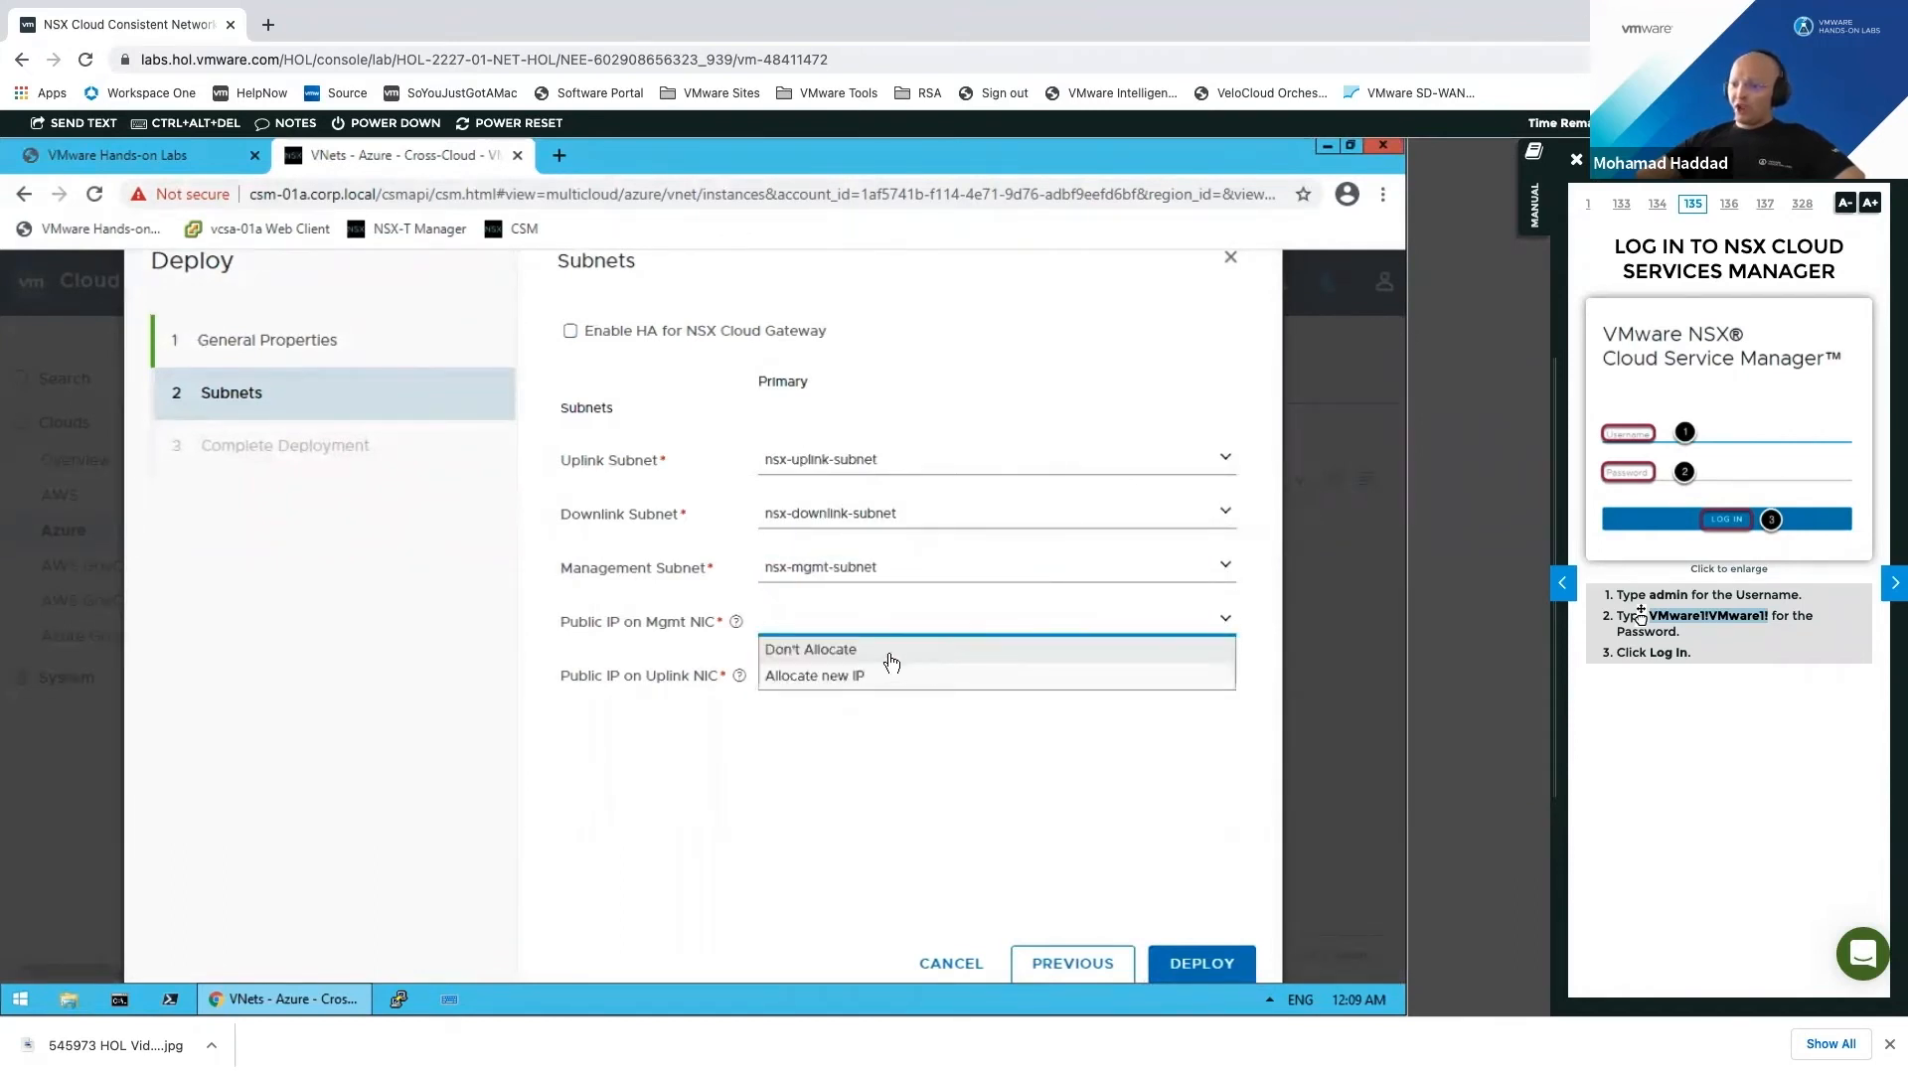
left_click(876, 675)
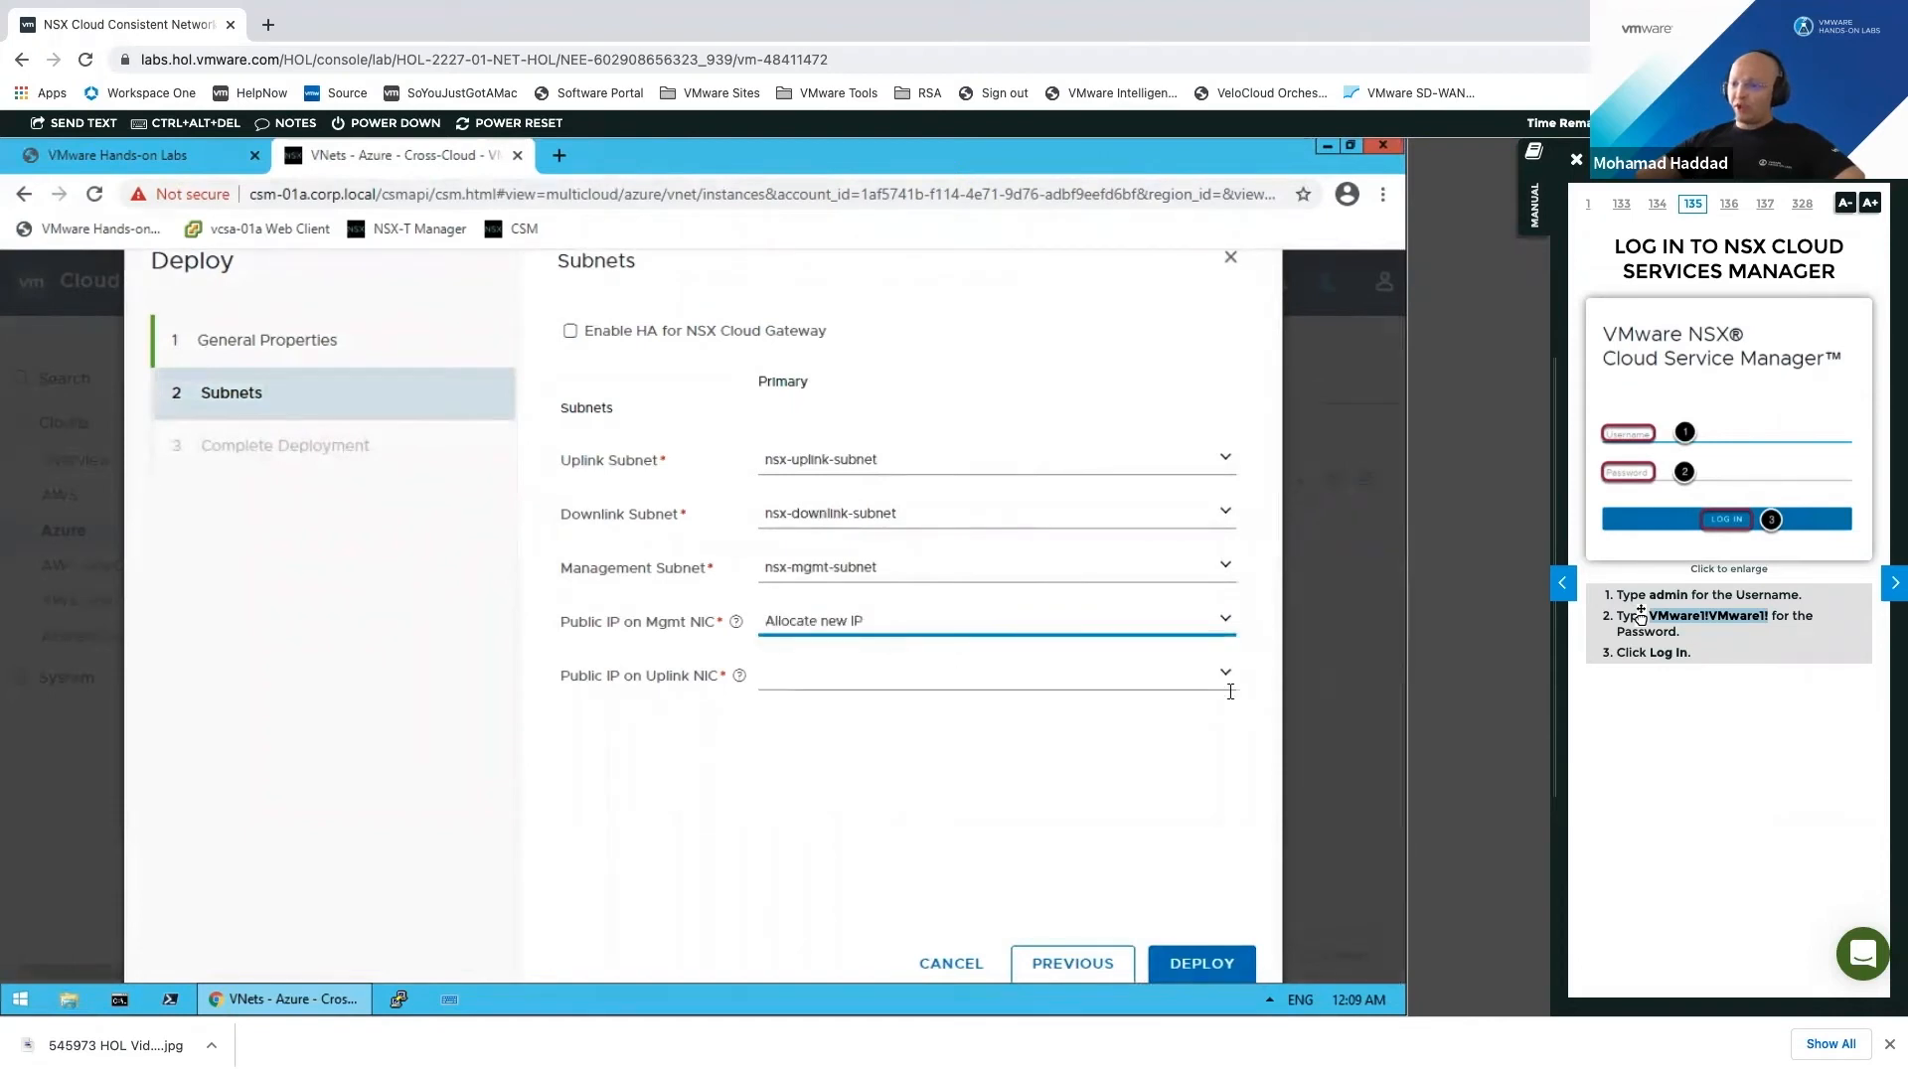
left_click(1229, 674)
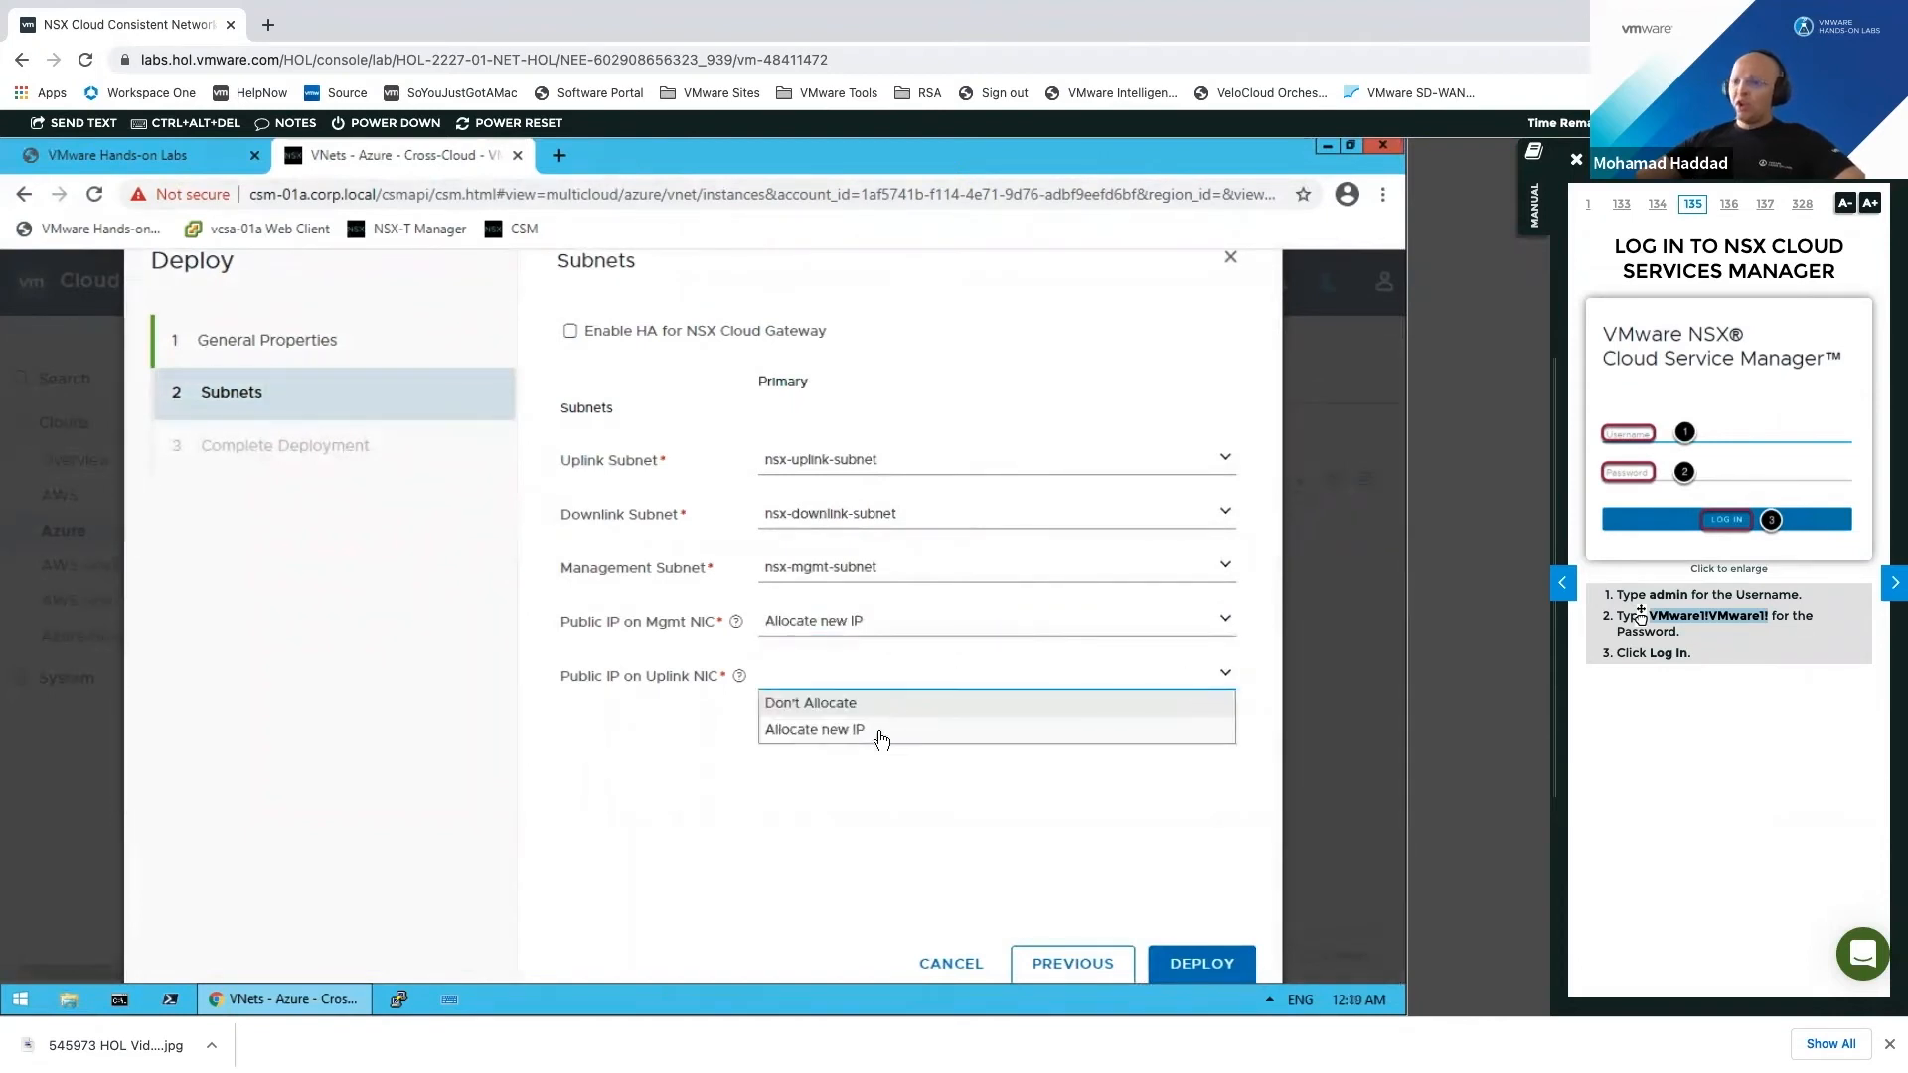
left_click(881, 738)
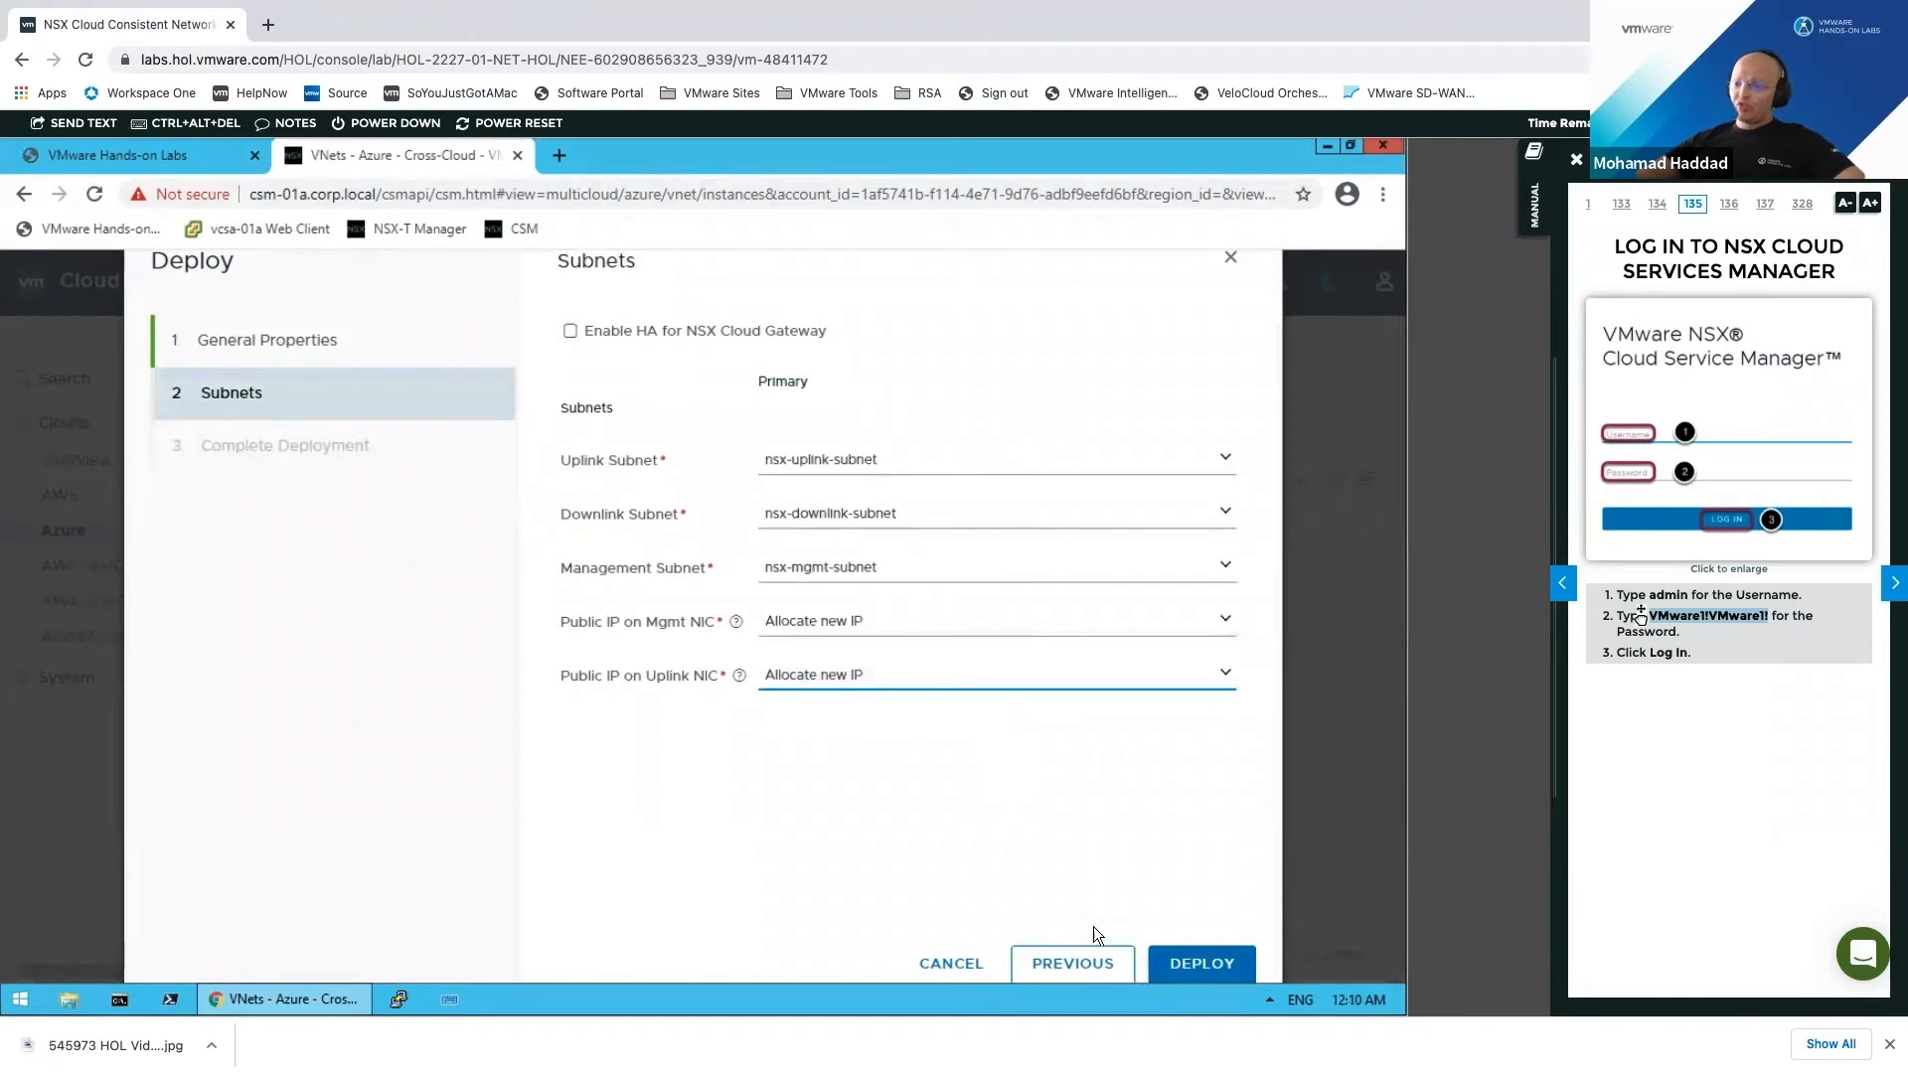
left_click(1233, 972)
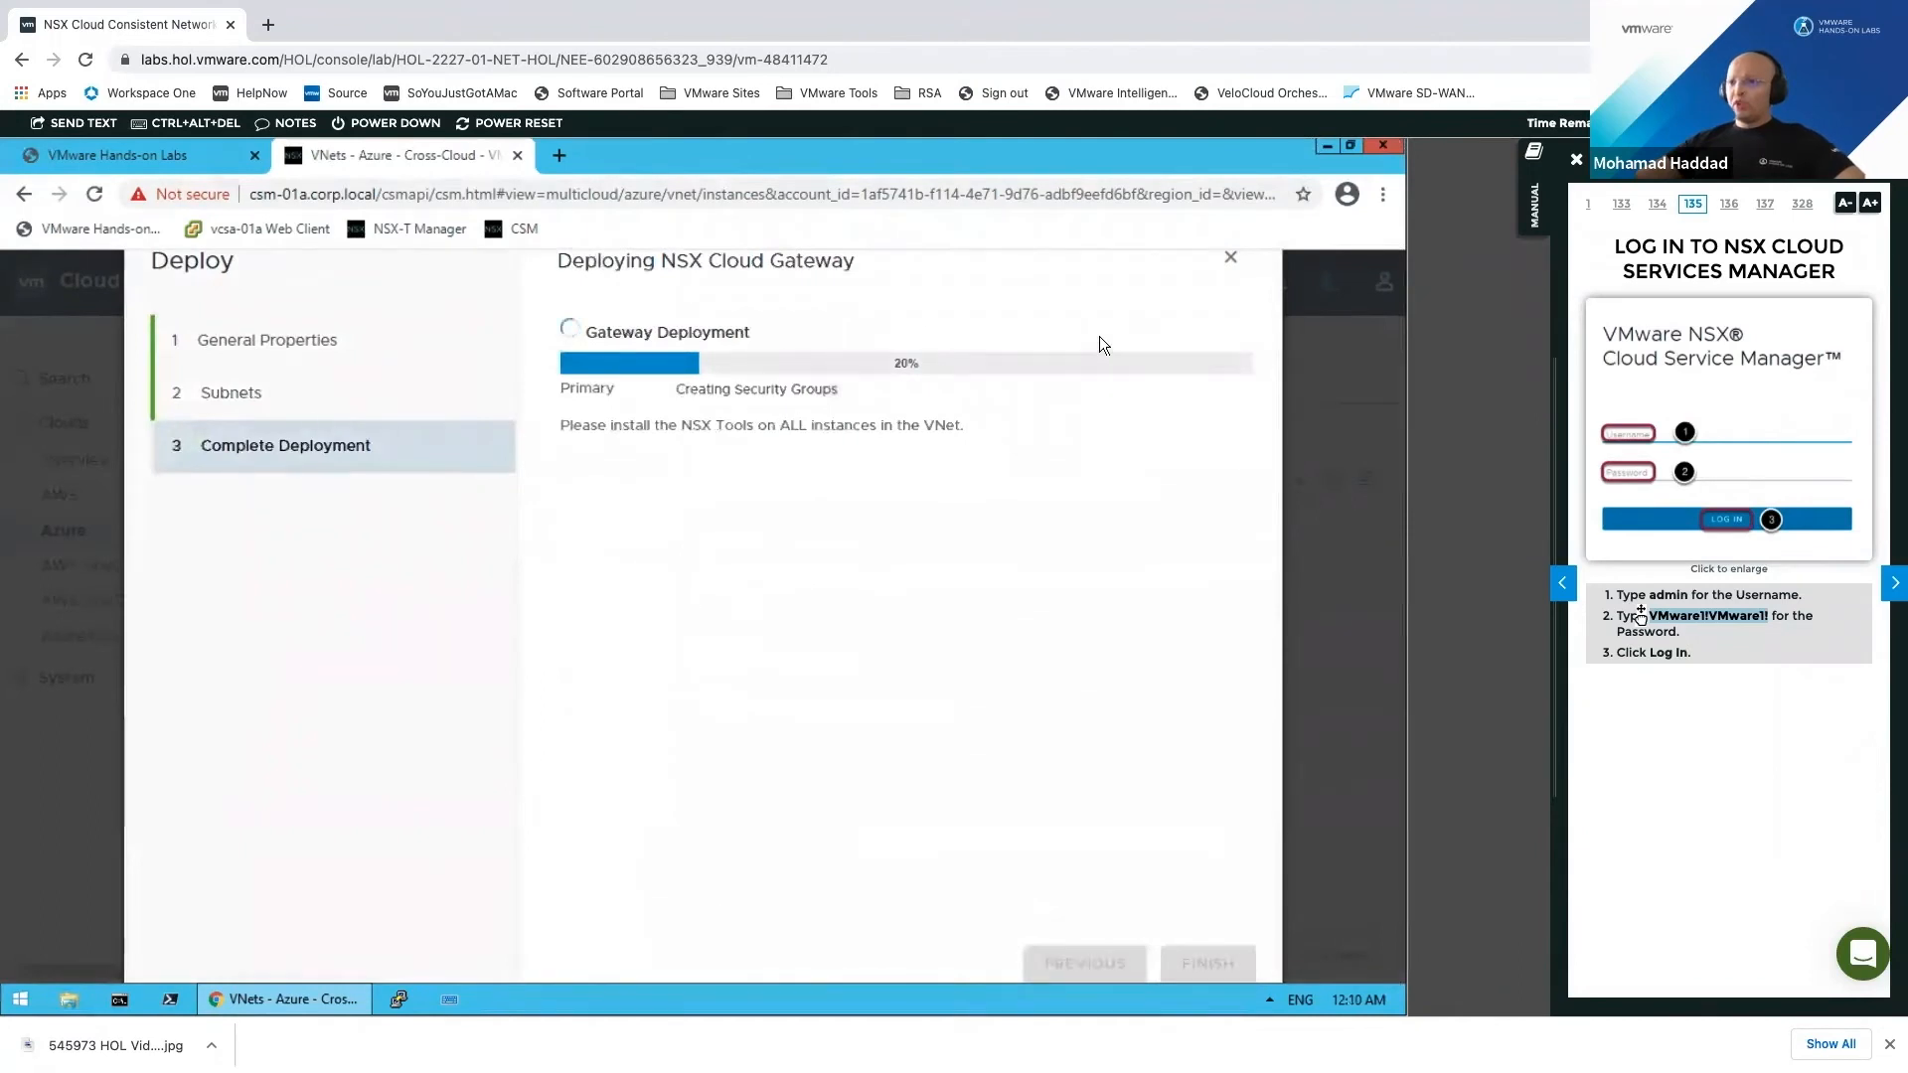
Step: Close the Transit-vNET deployment dialog, show the AWS VPCs, then return to the lab's account page
left_click(1224, 261)
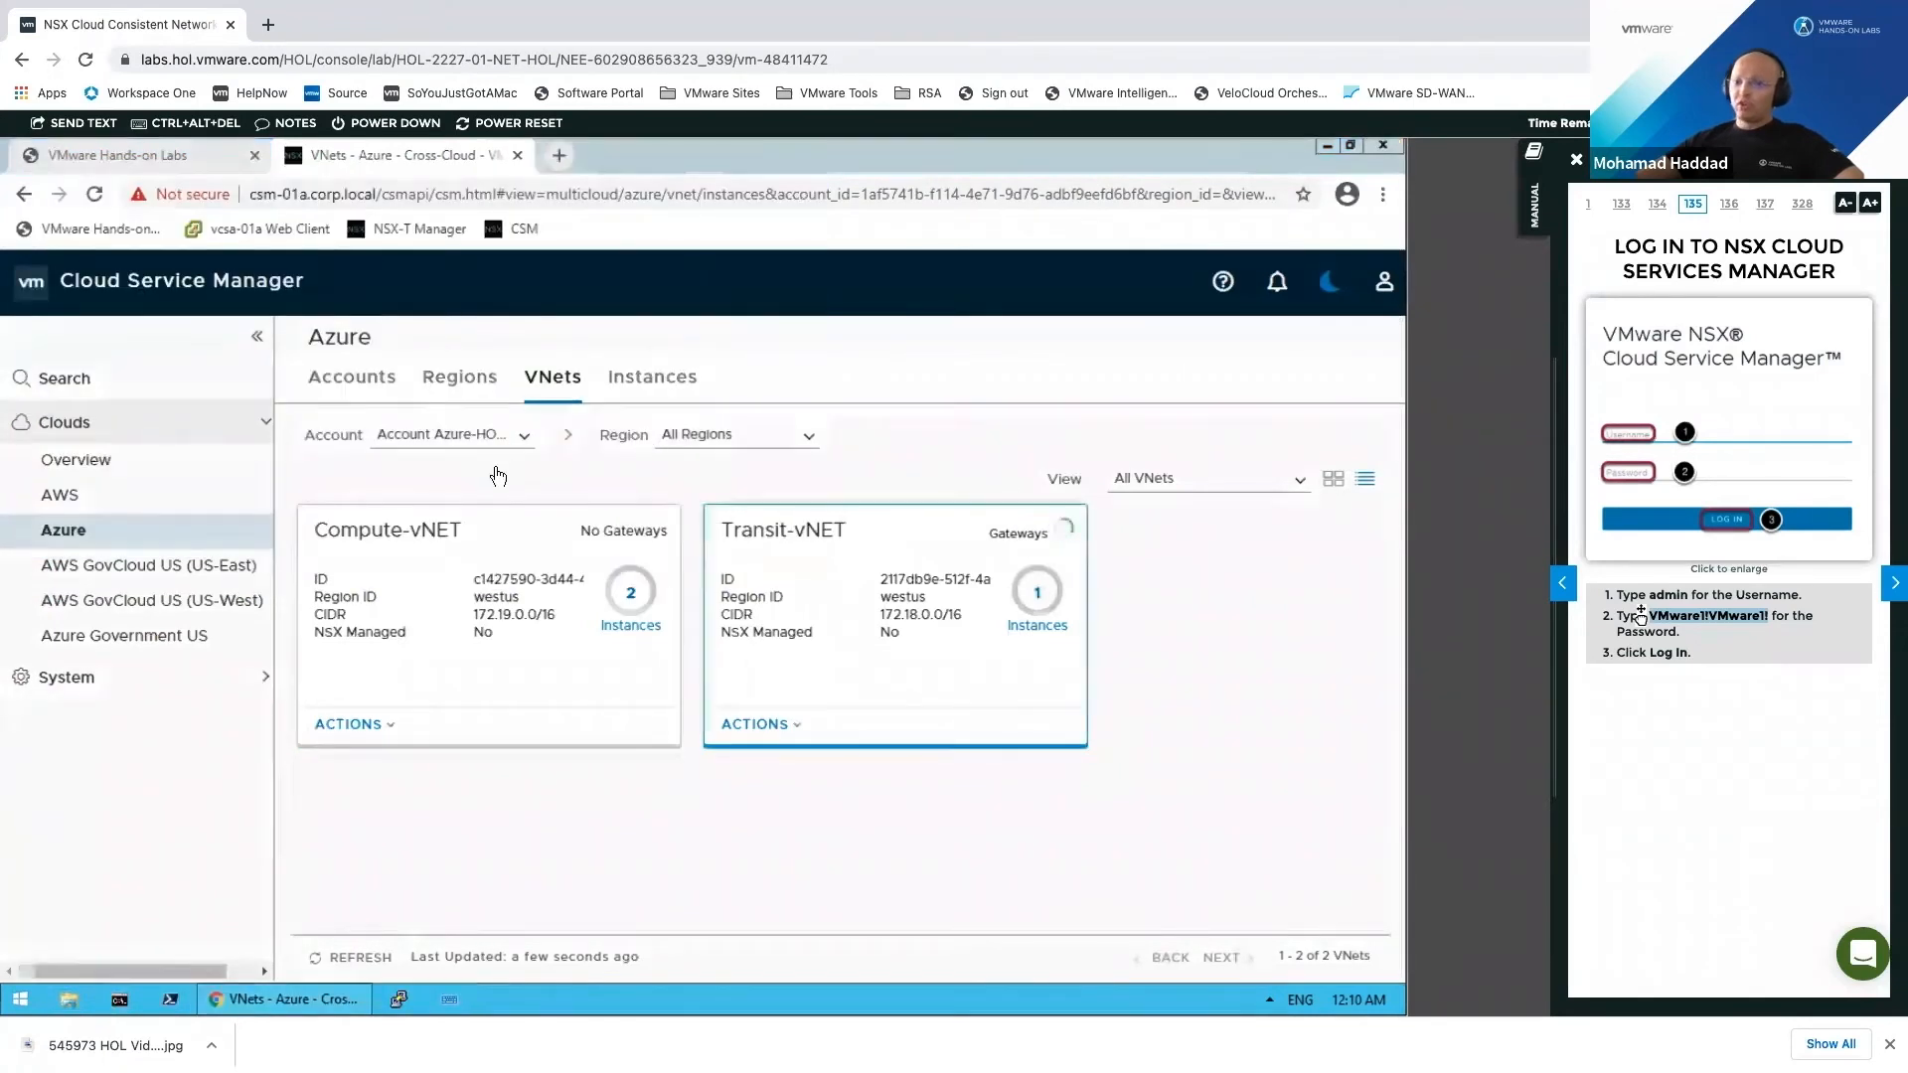
left_click(124, 500)
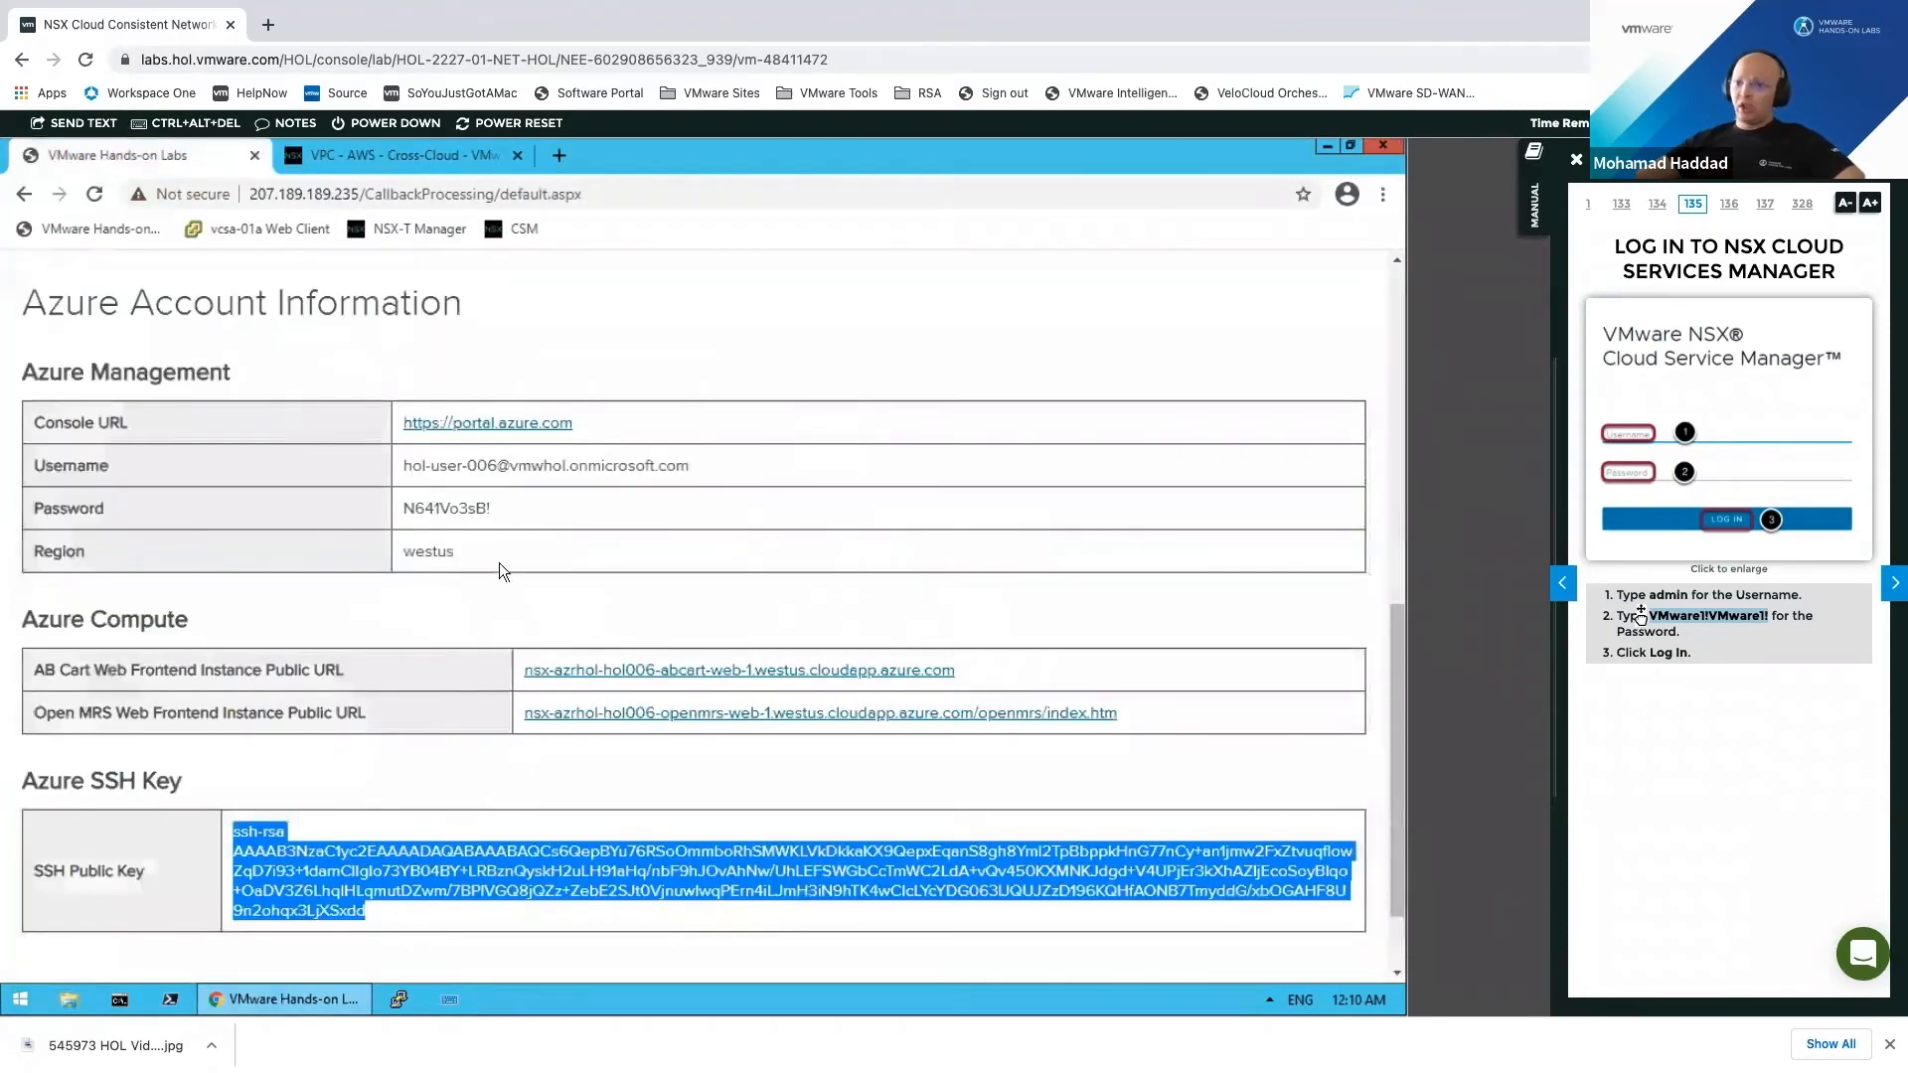
scroll(499, 563, "up", 7)
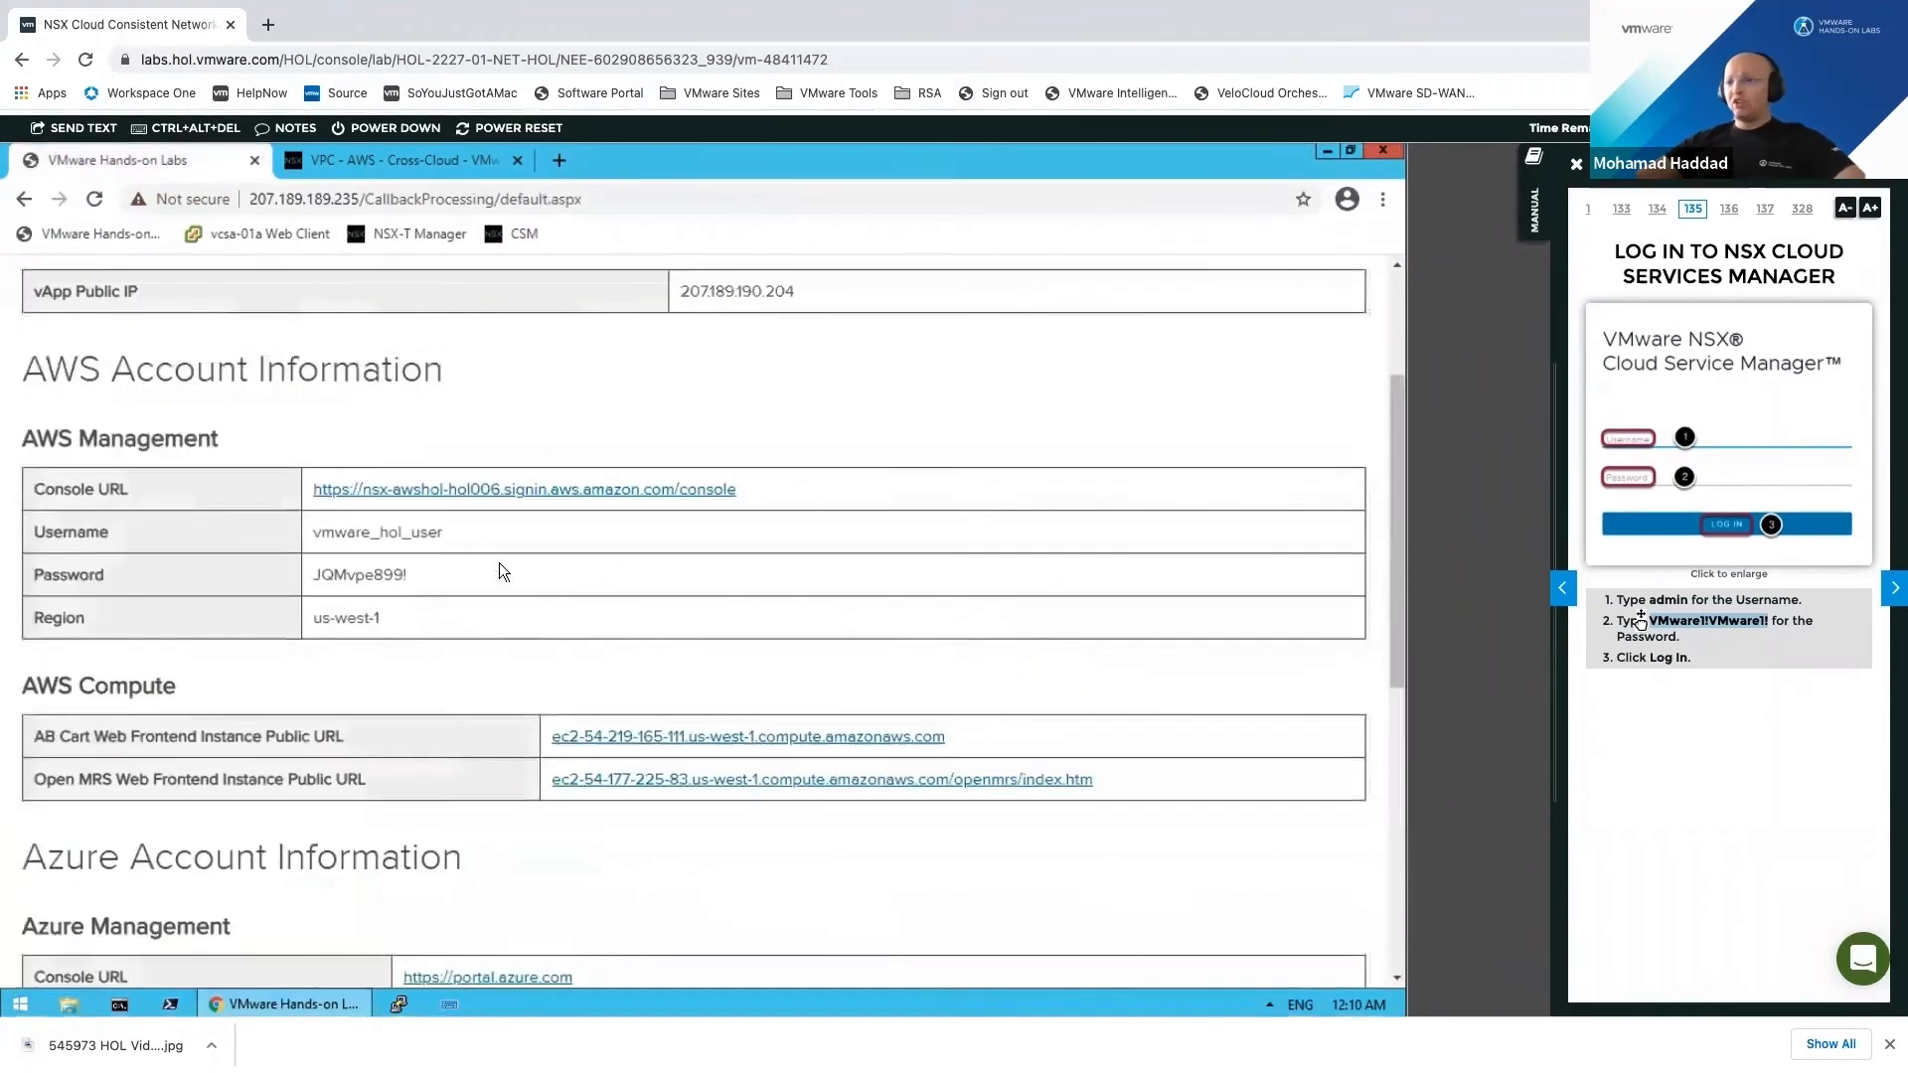
Step: Jump the lab manual to step 163, 'Verify Microsoft Azure VMs in NSX Manager', using the table of contents
scroll(487, 604, "down", 5)
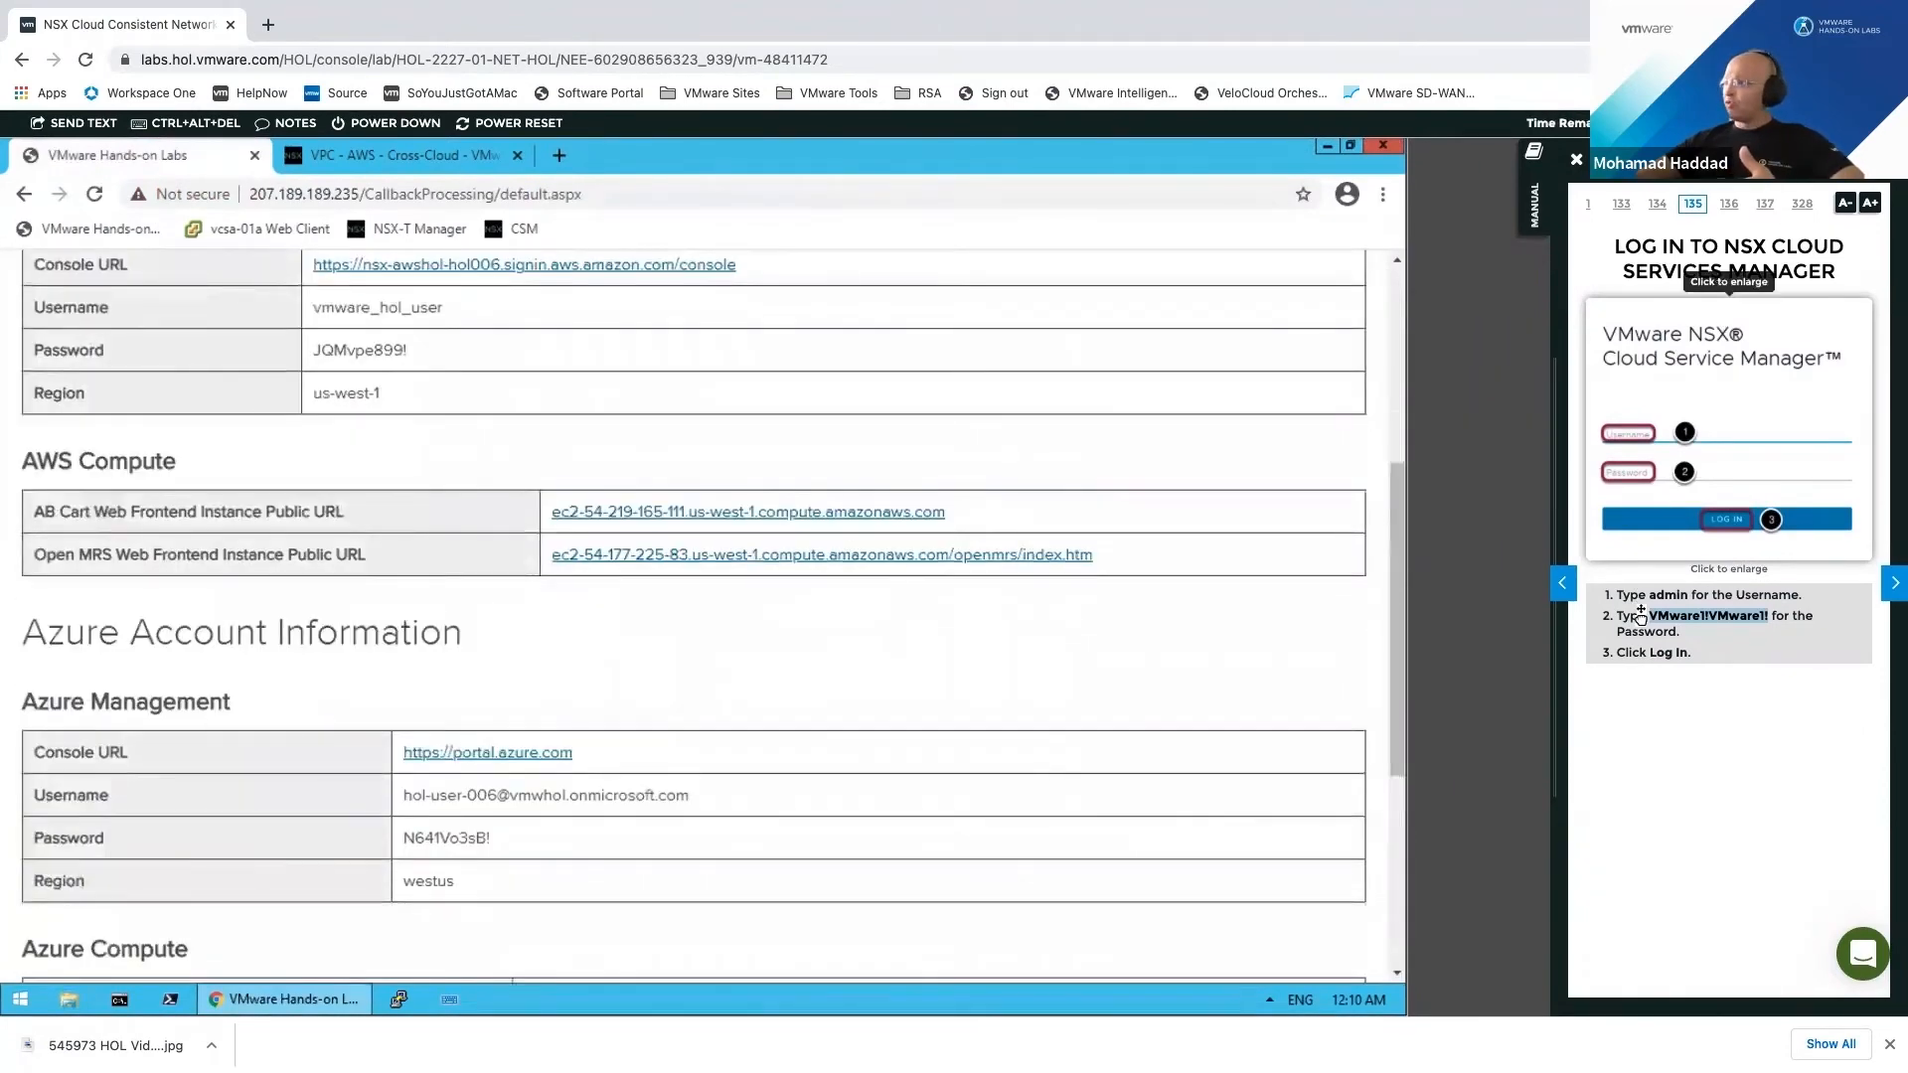
left_click(1556, 321)
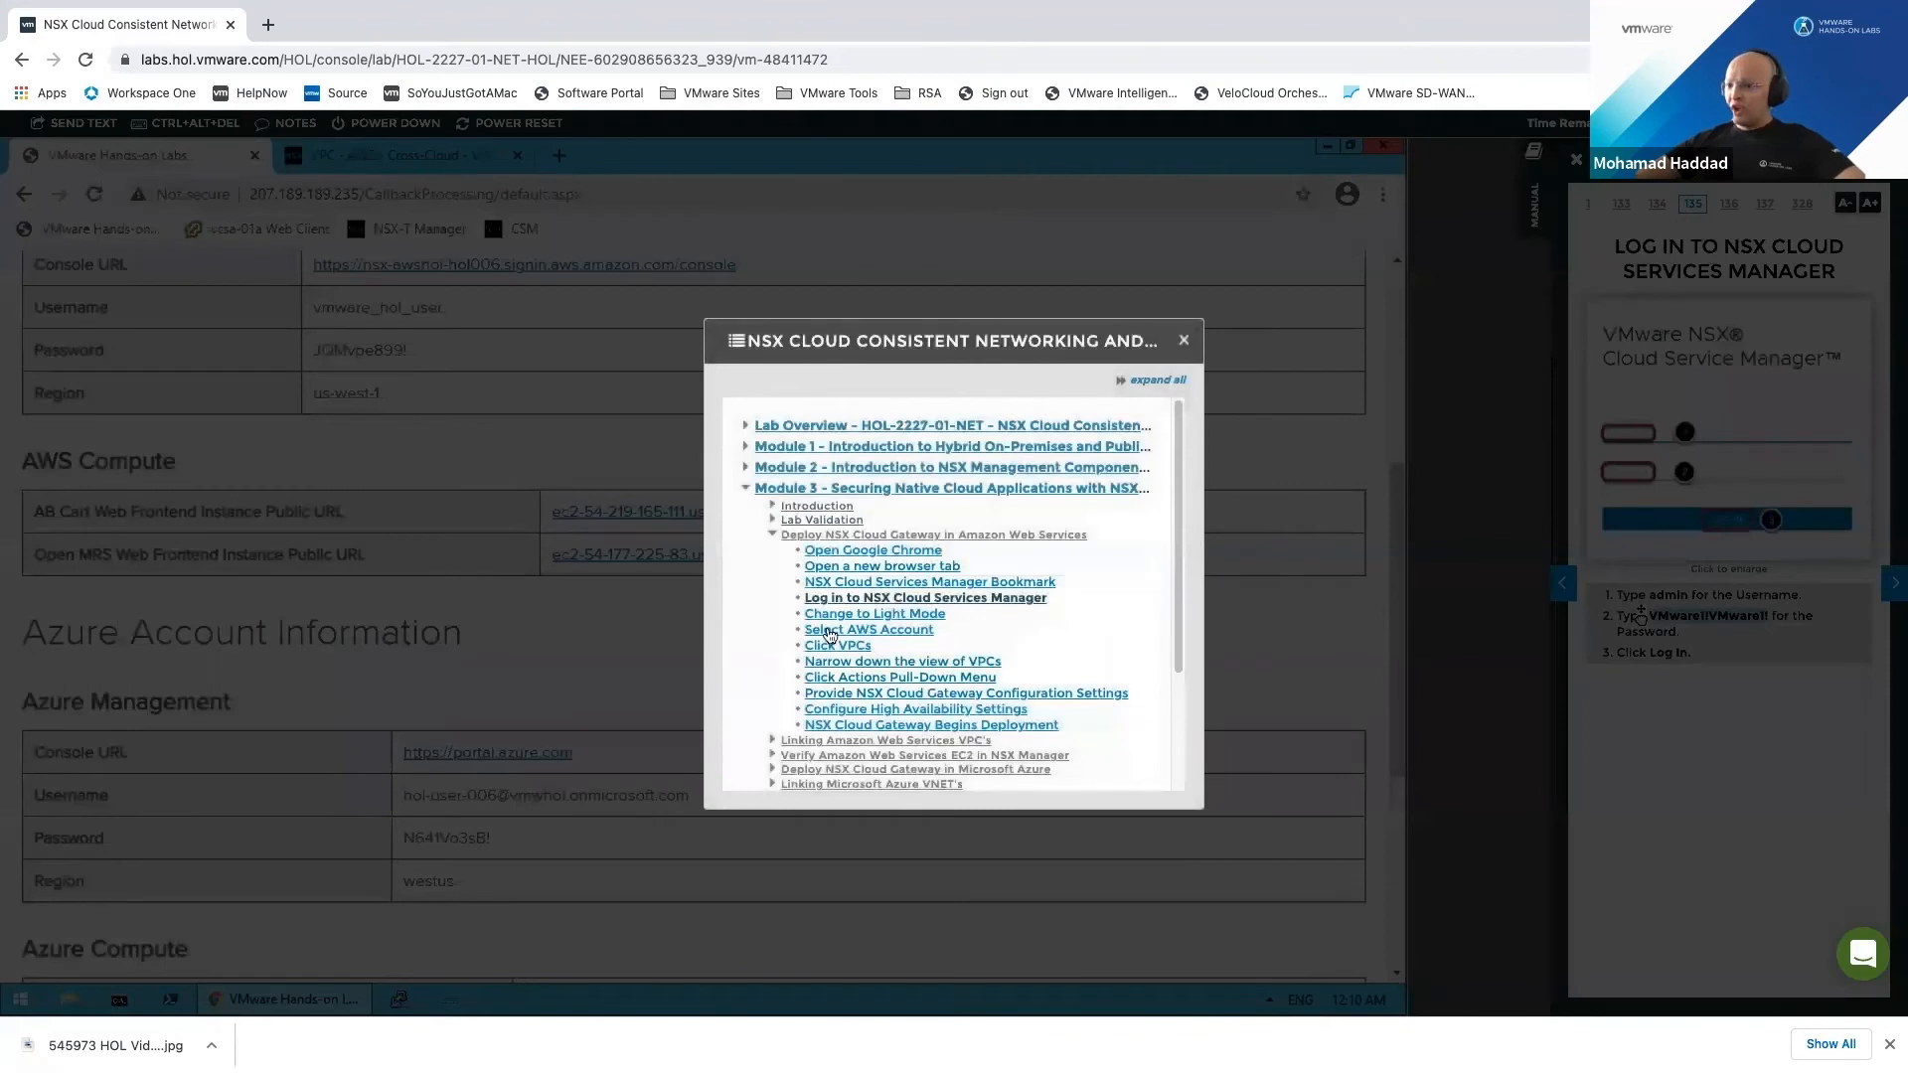
left_click(771, 536)
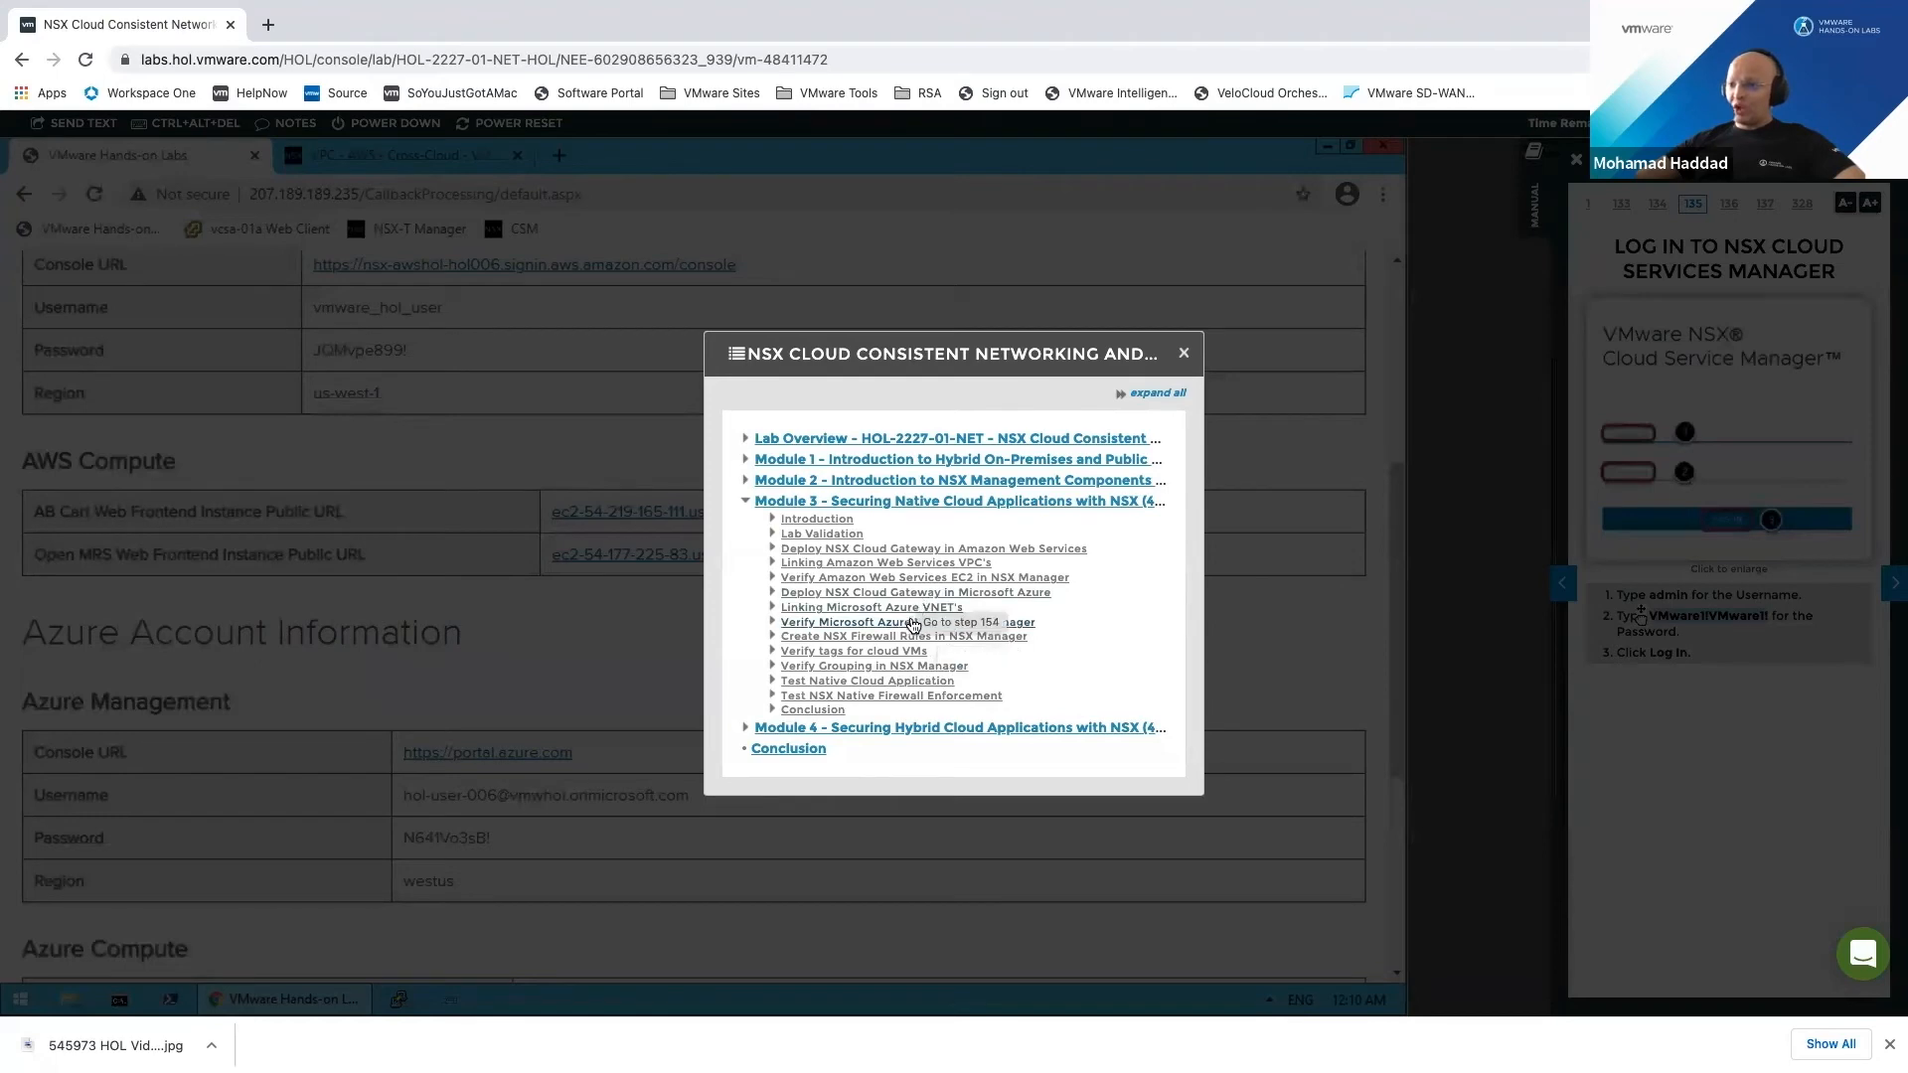
left_click(964, 622)
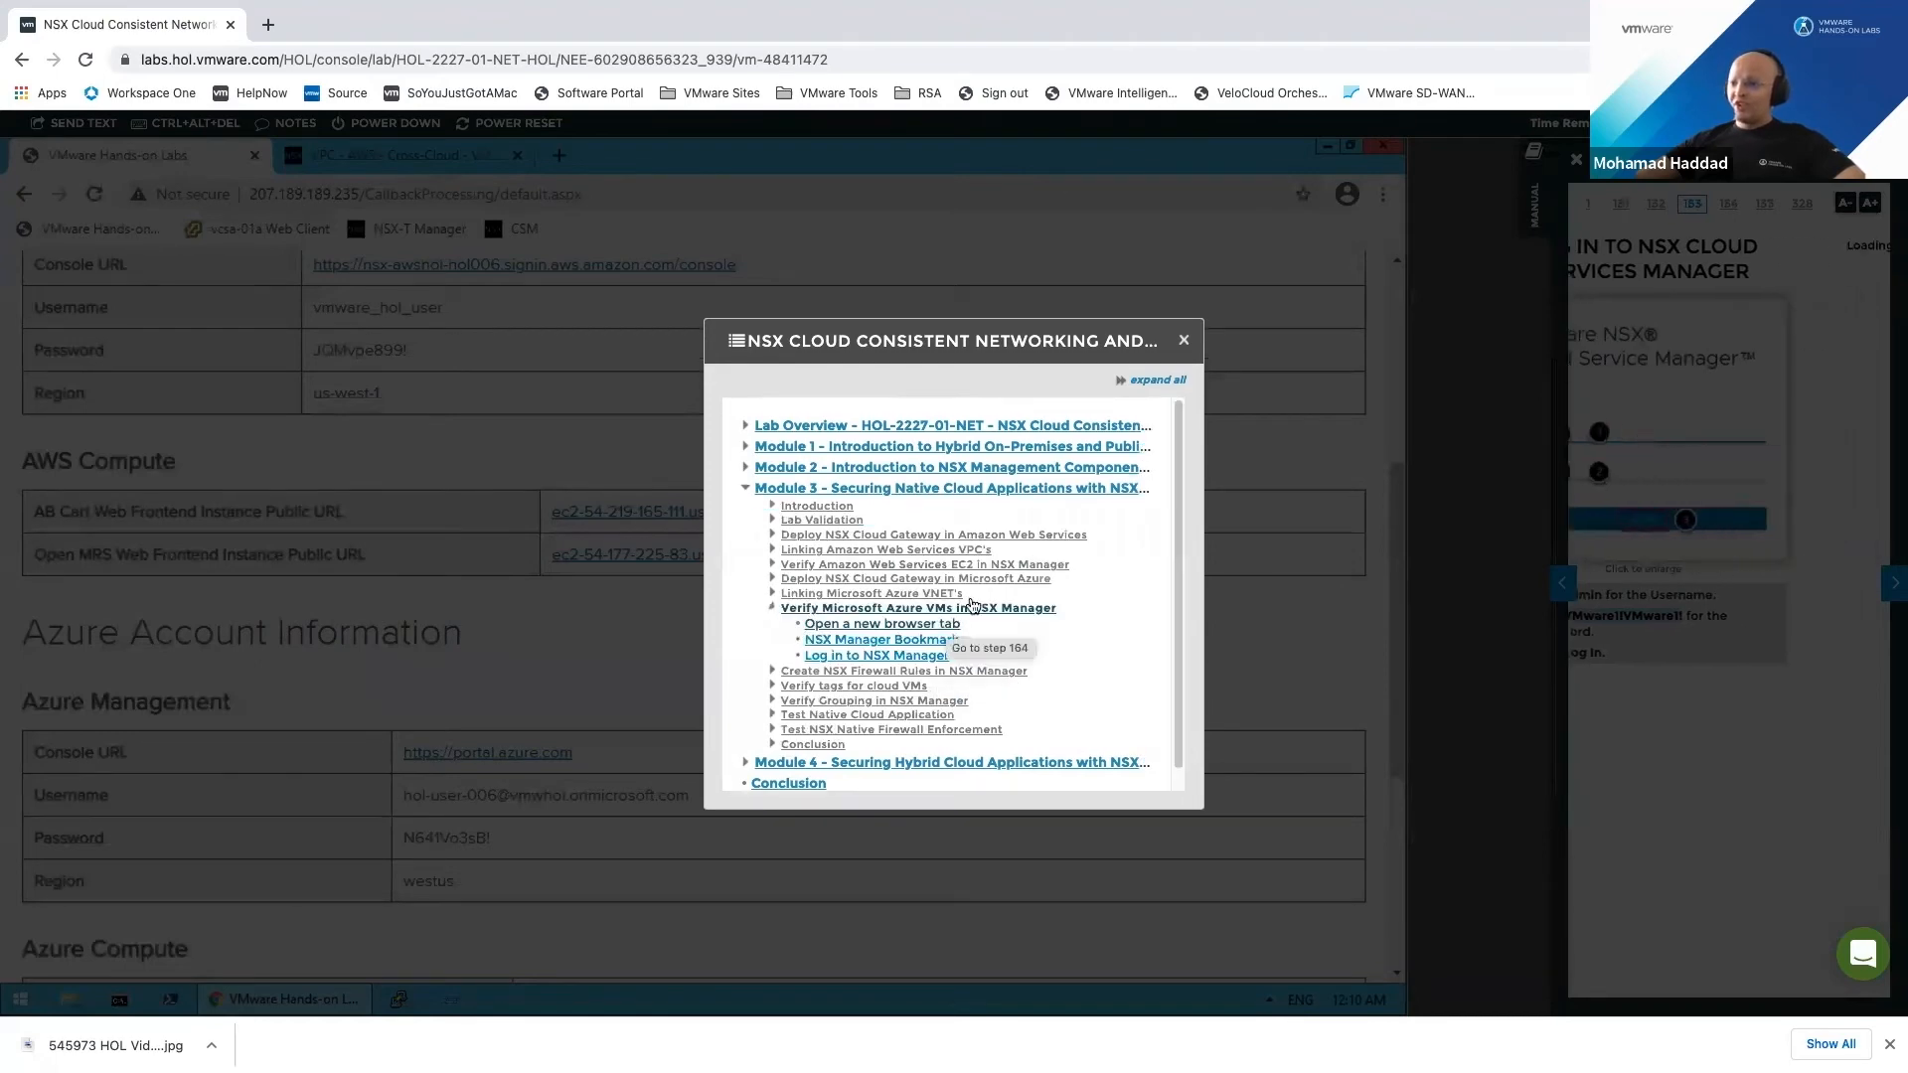
left_click(1181, 342)
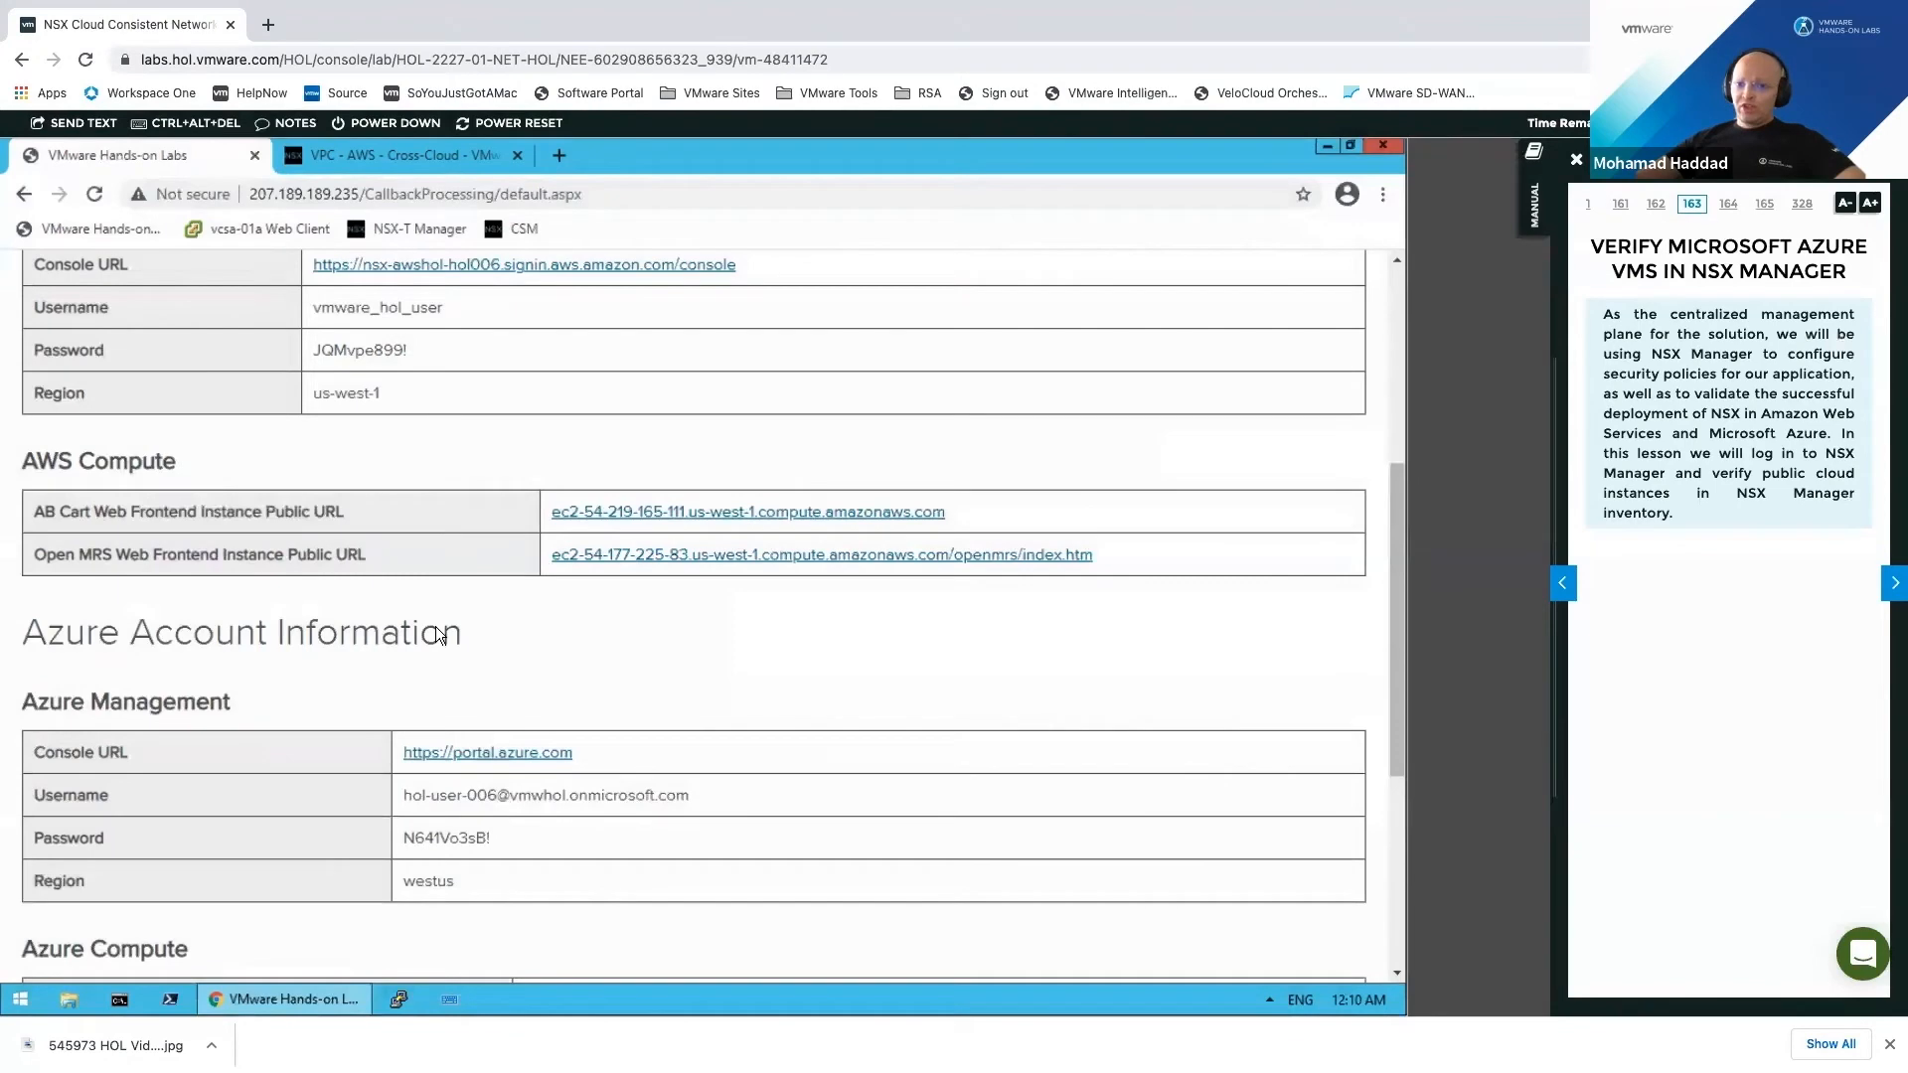
Step: Open the AWS console sign-in link from the lab account page in a new tab
scroll(440, 546, "up", 5)
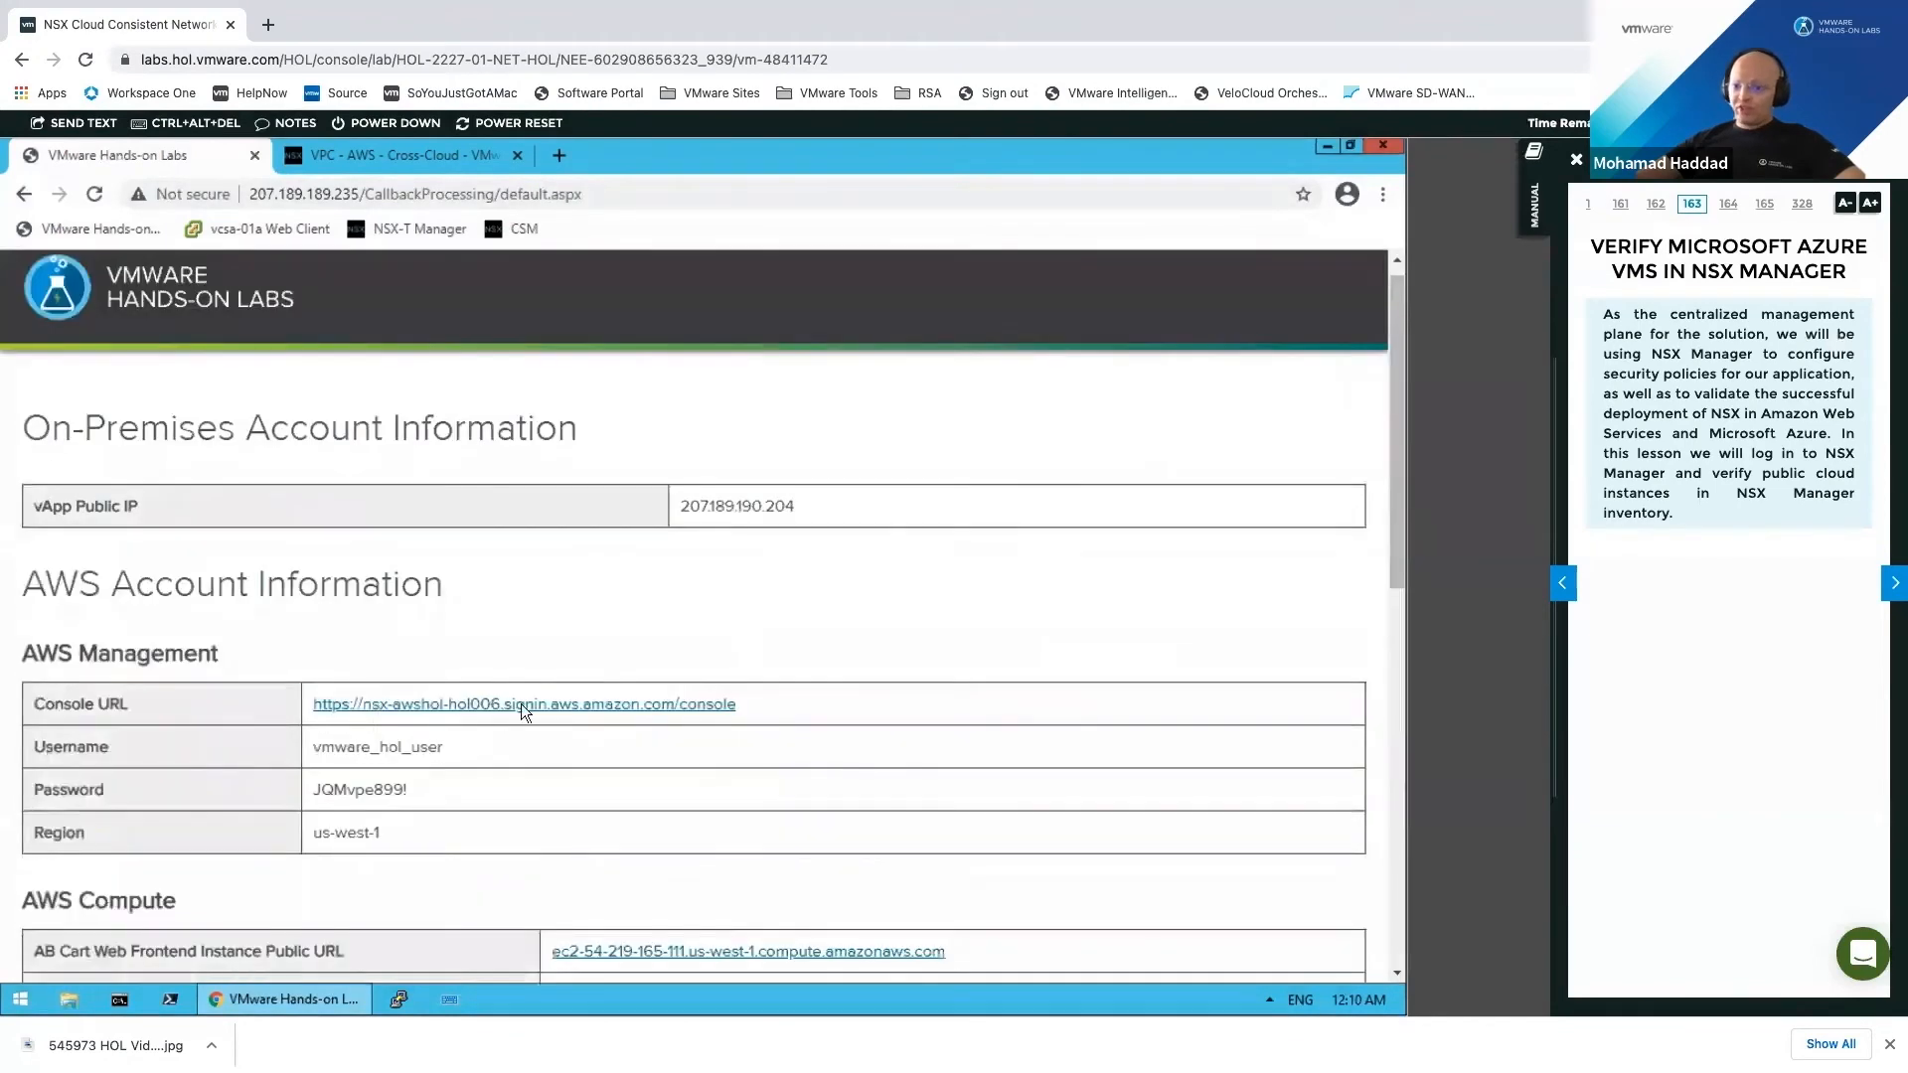
right_click(521, 704)
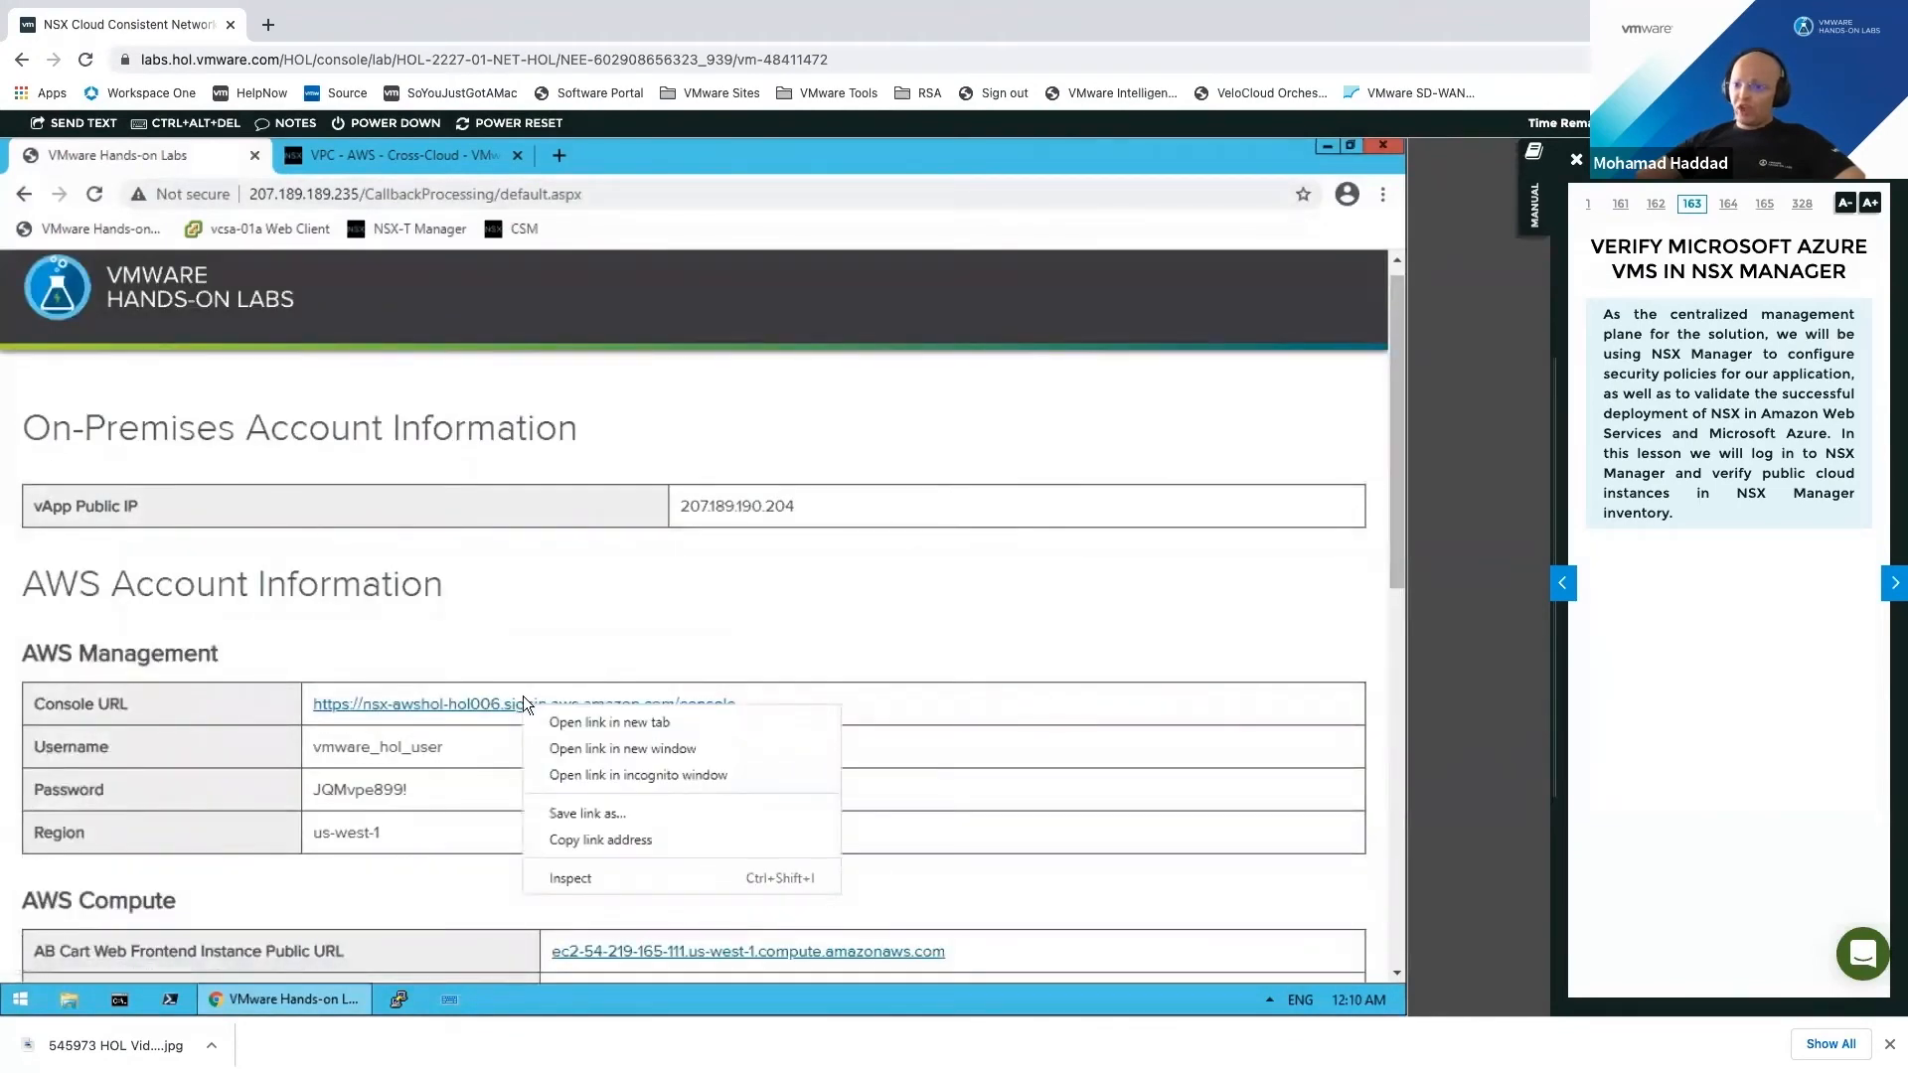
scroll(529, 666, "down", 1)
left_click(538, 596)
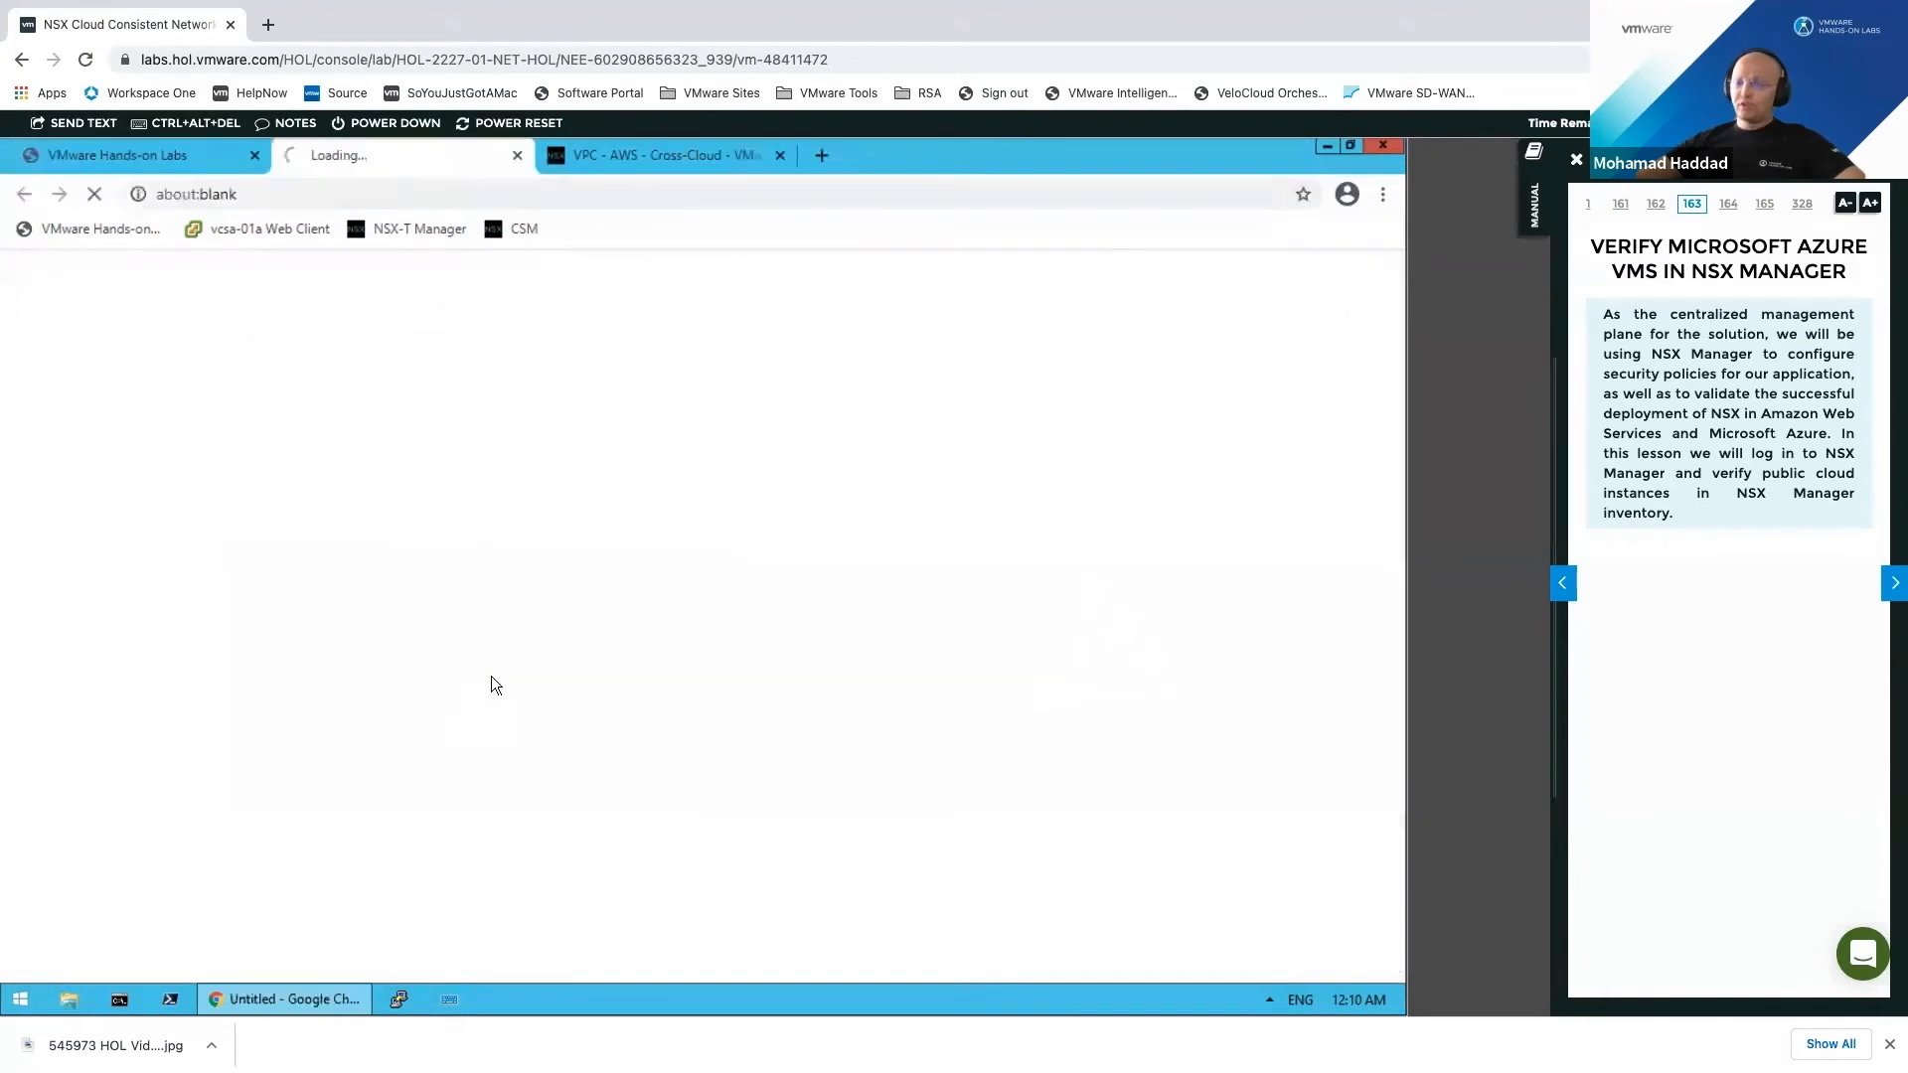
left_click(193, 159)
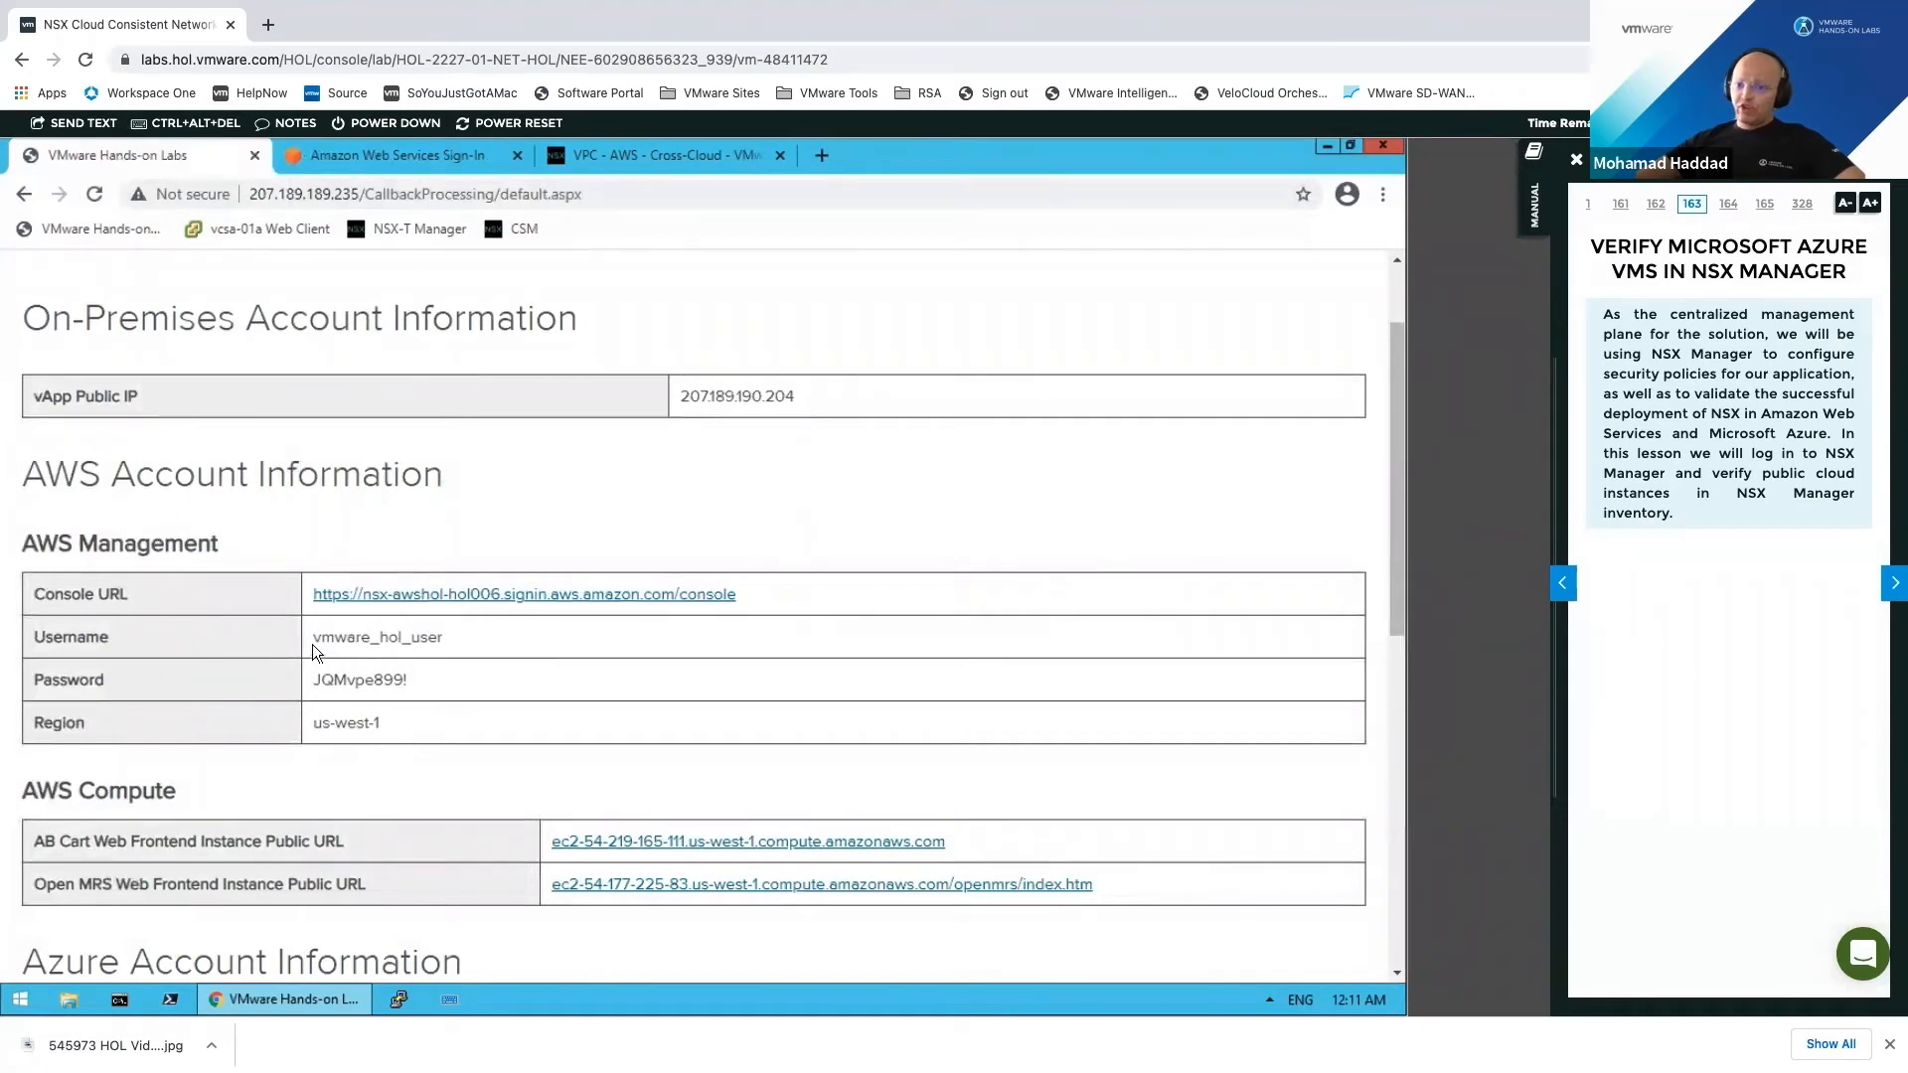
Step: Copy the lab password, enter the IAM user name, paste the password, and sign in to AWS
triple_click(407, 679)
right_click(403, 684)
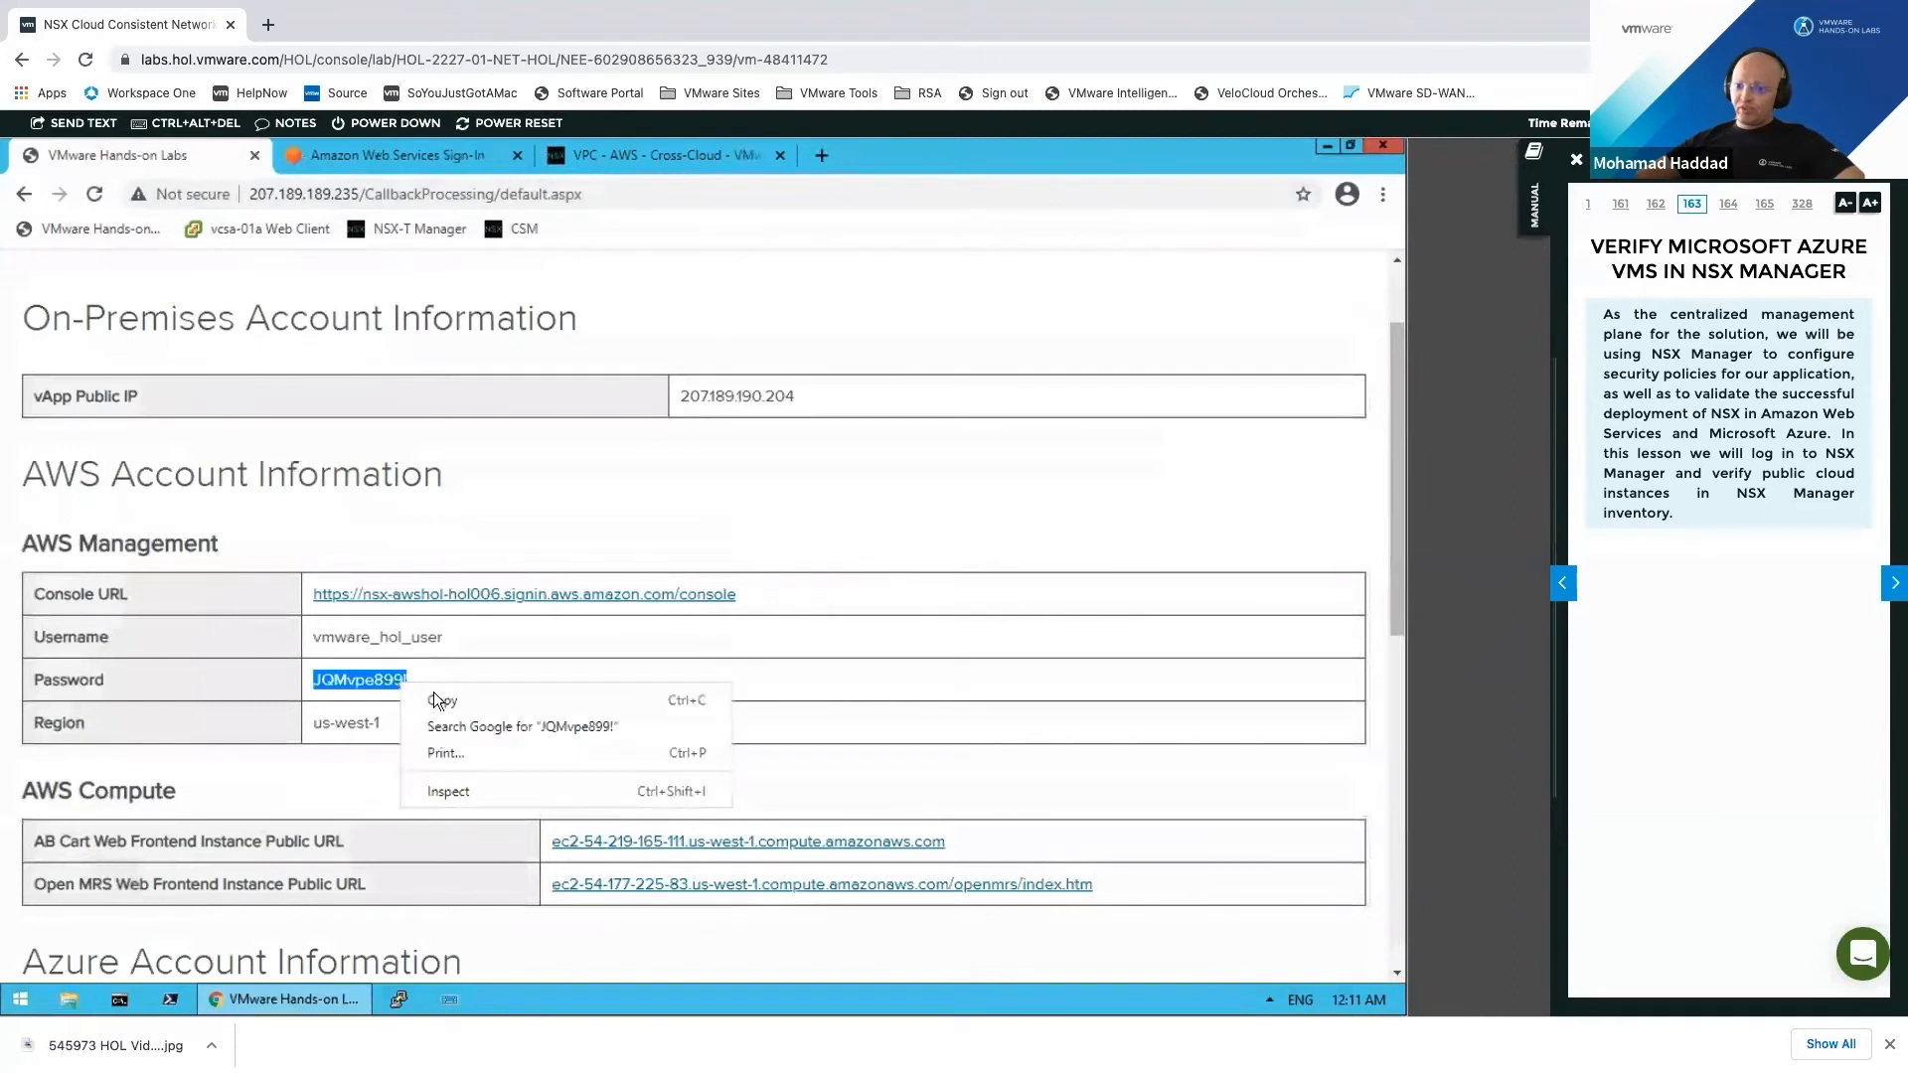
left_click(465, 704)
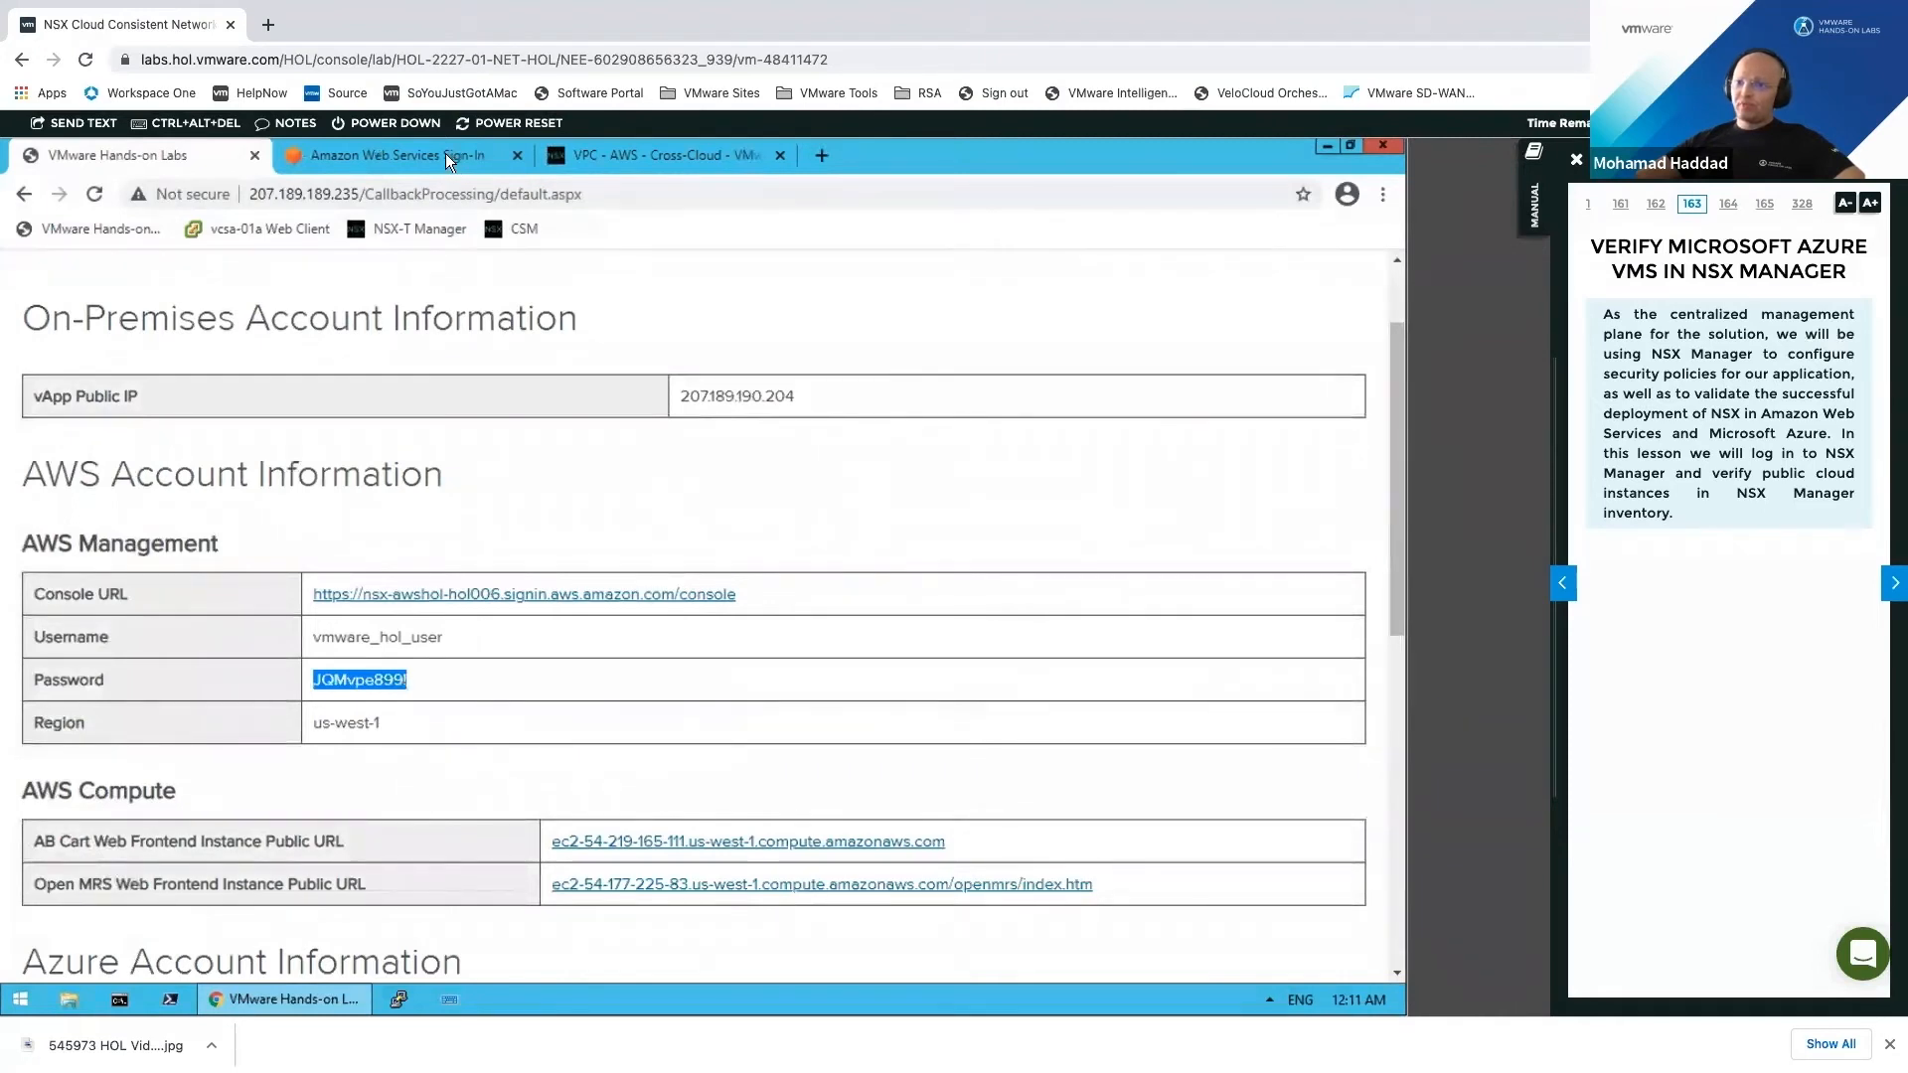
left_click(446, 155)
type("vmware_hol_user")
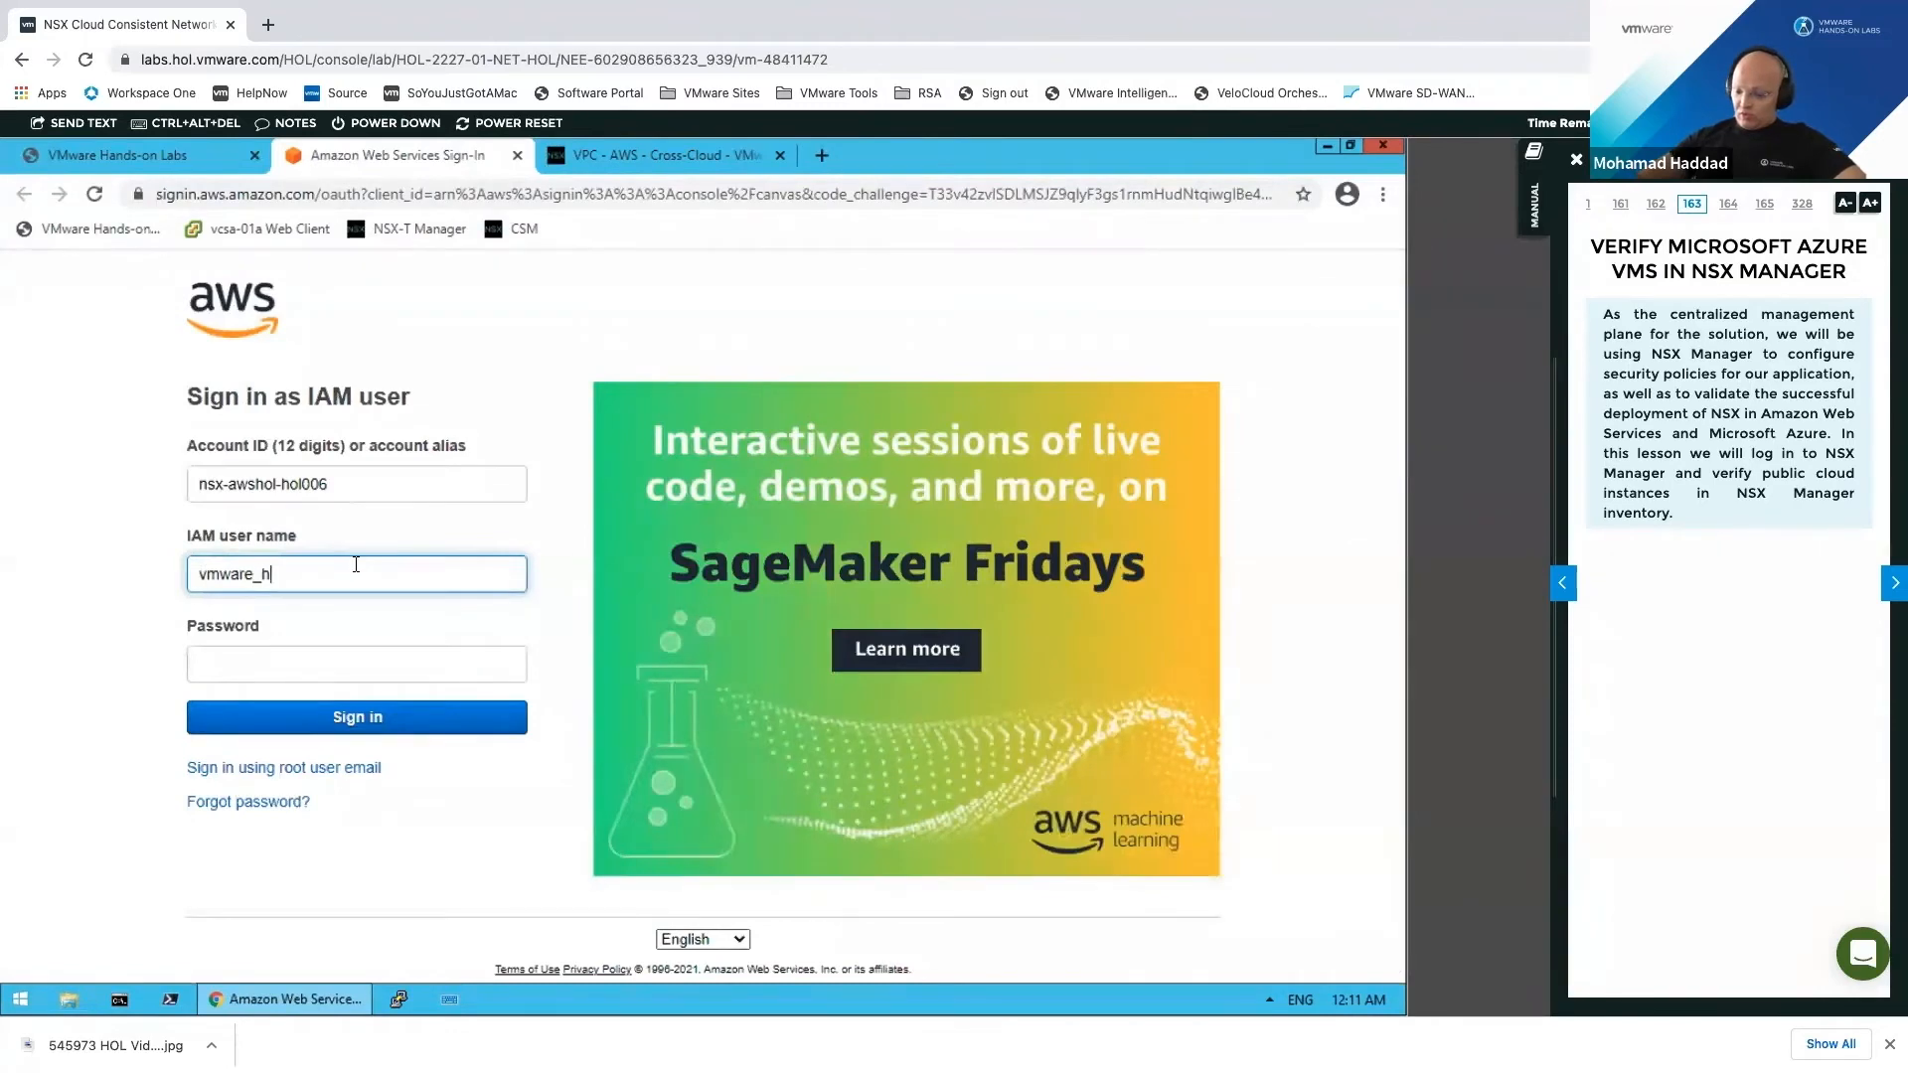
left_click(429, 666)
right_click(429, 668)
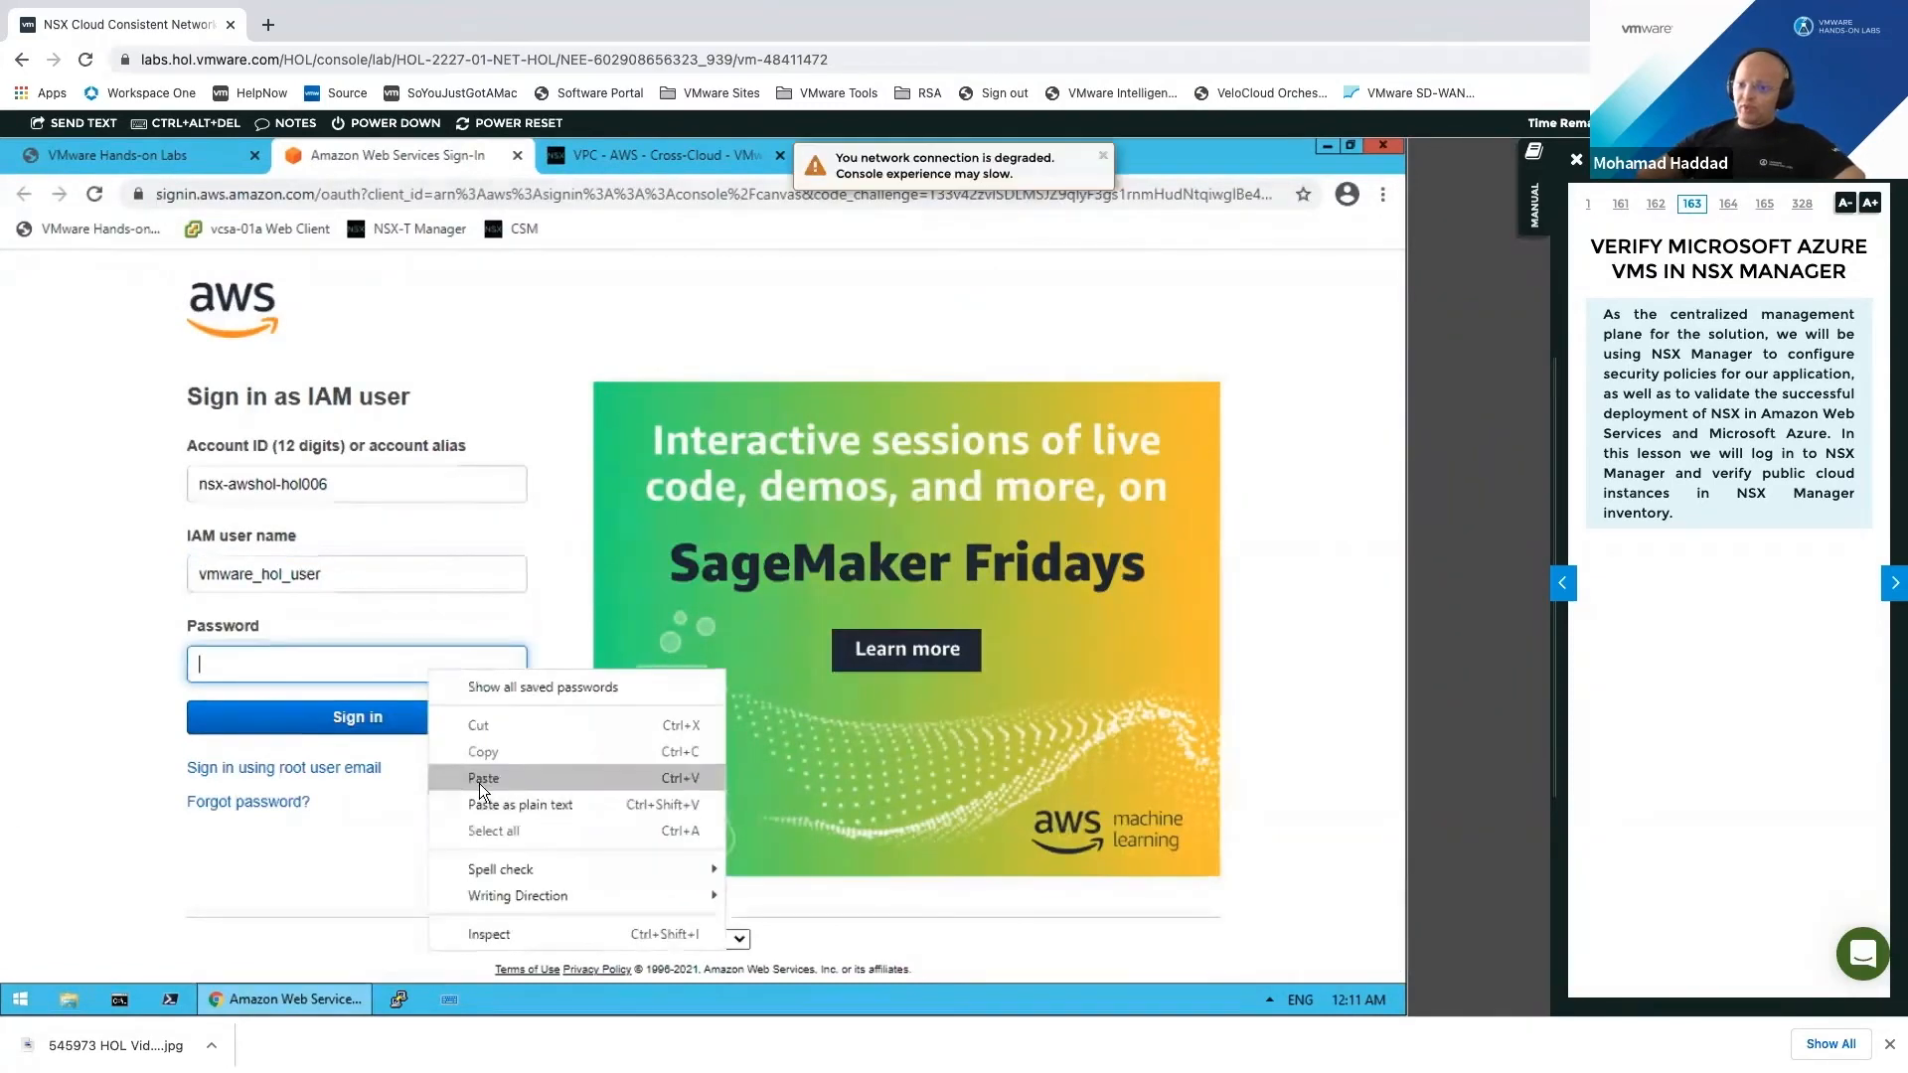
left_click(482, 779)
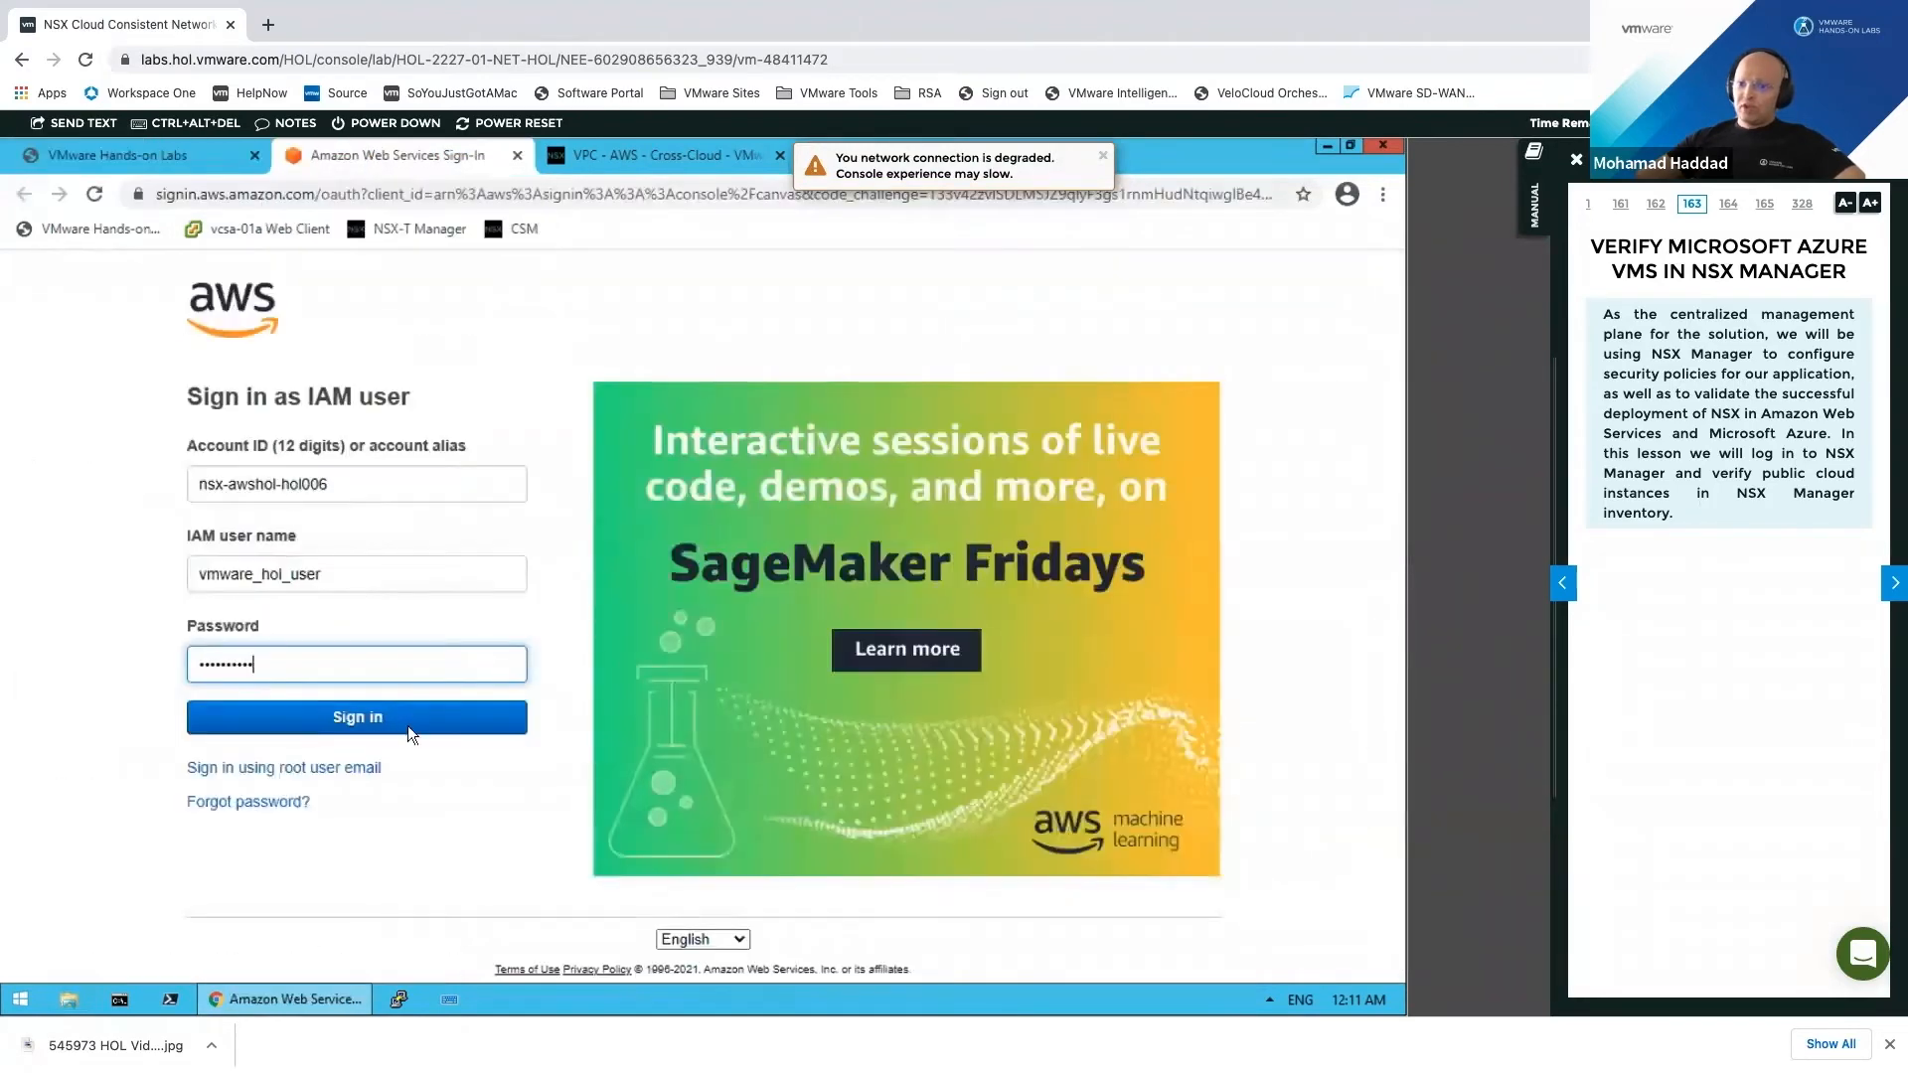
left_click(408, 725)
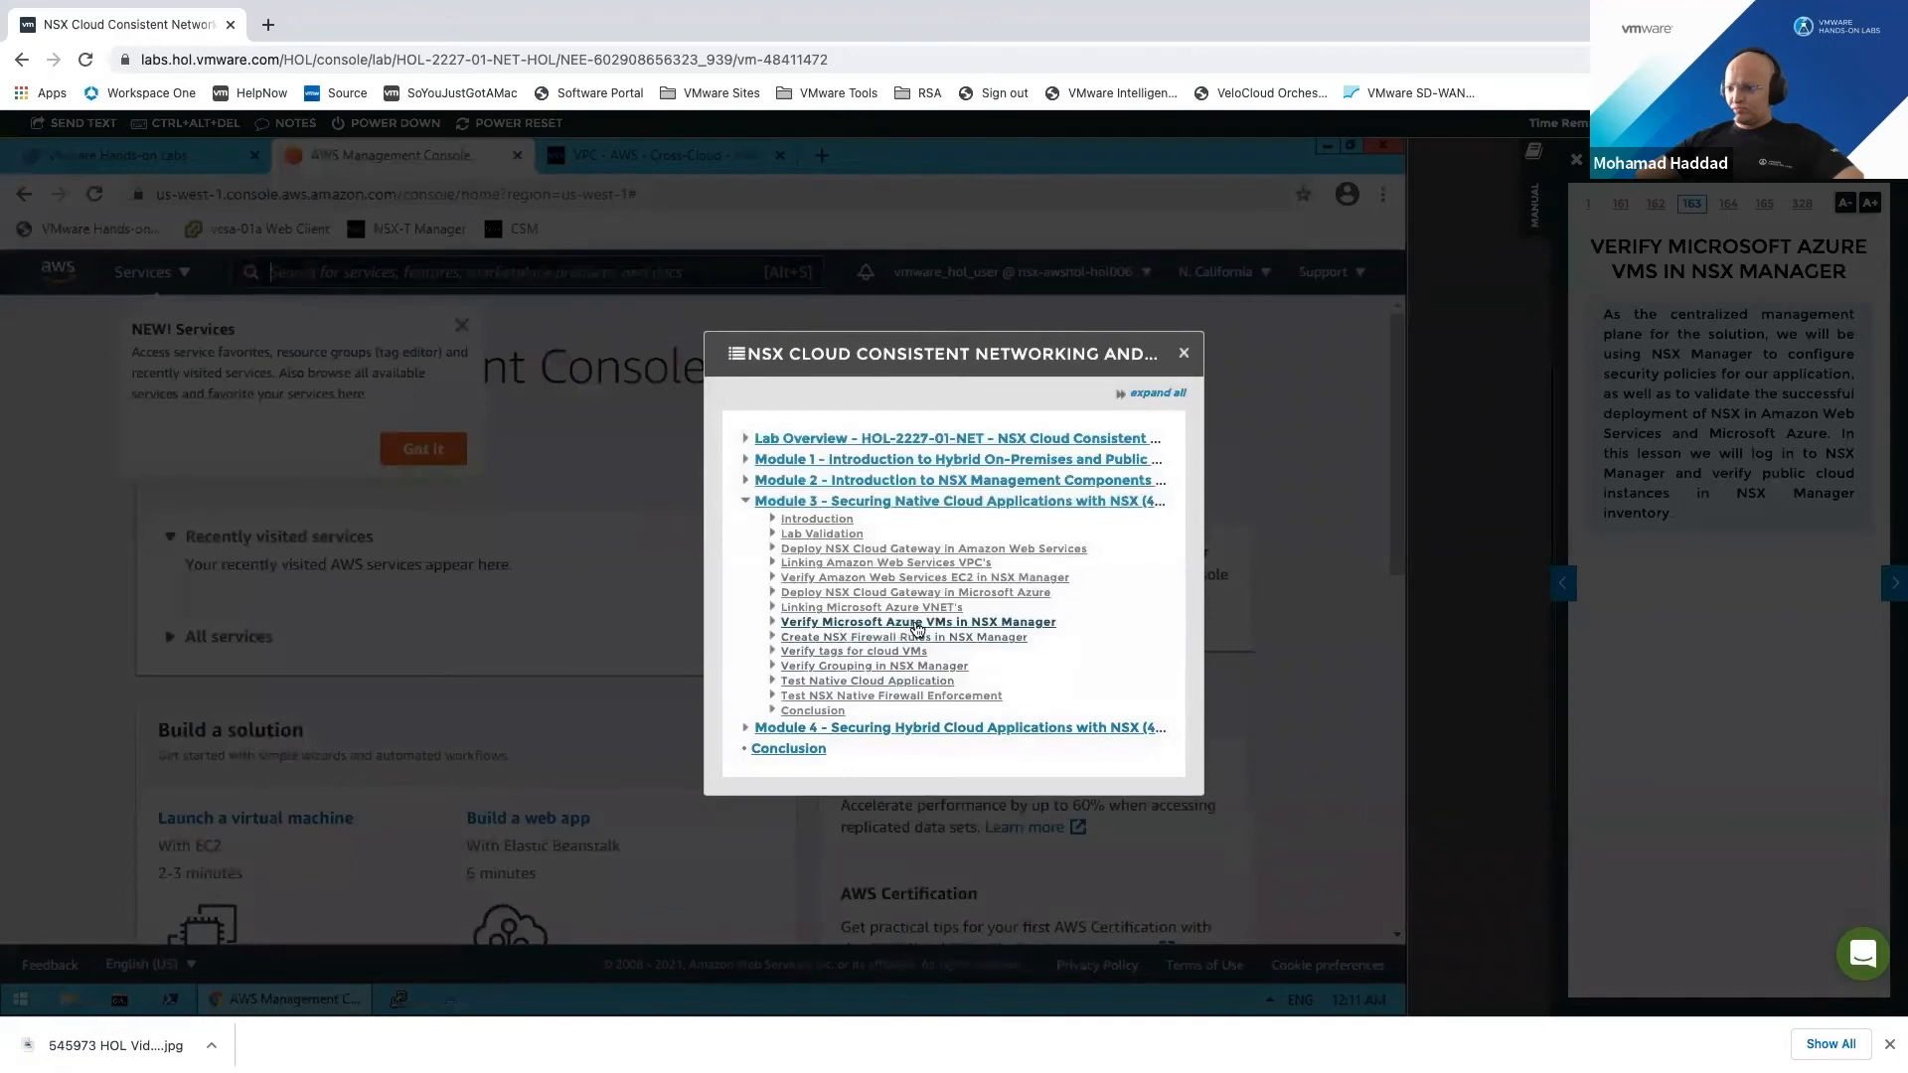
Step: Move the lab manual to the EC2 verification lesson, dismiss both tour tips, and open EC2
left_click(910, 579)
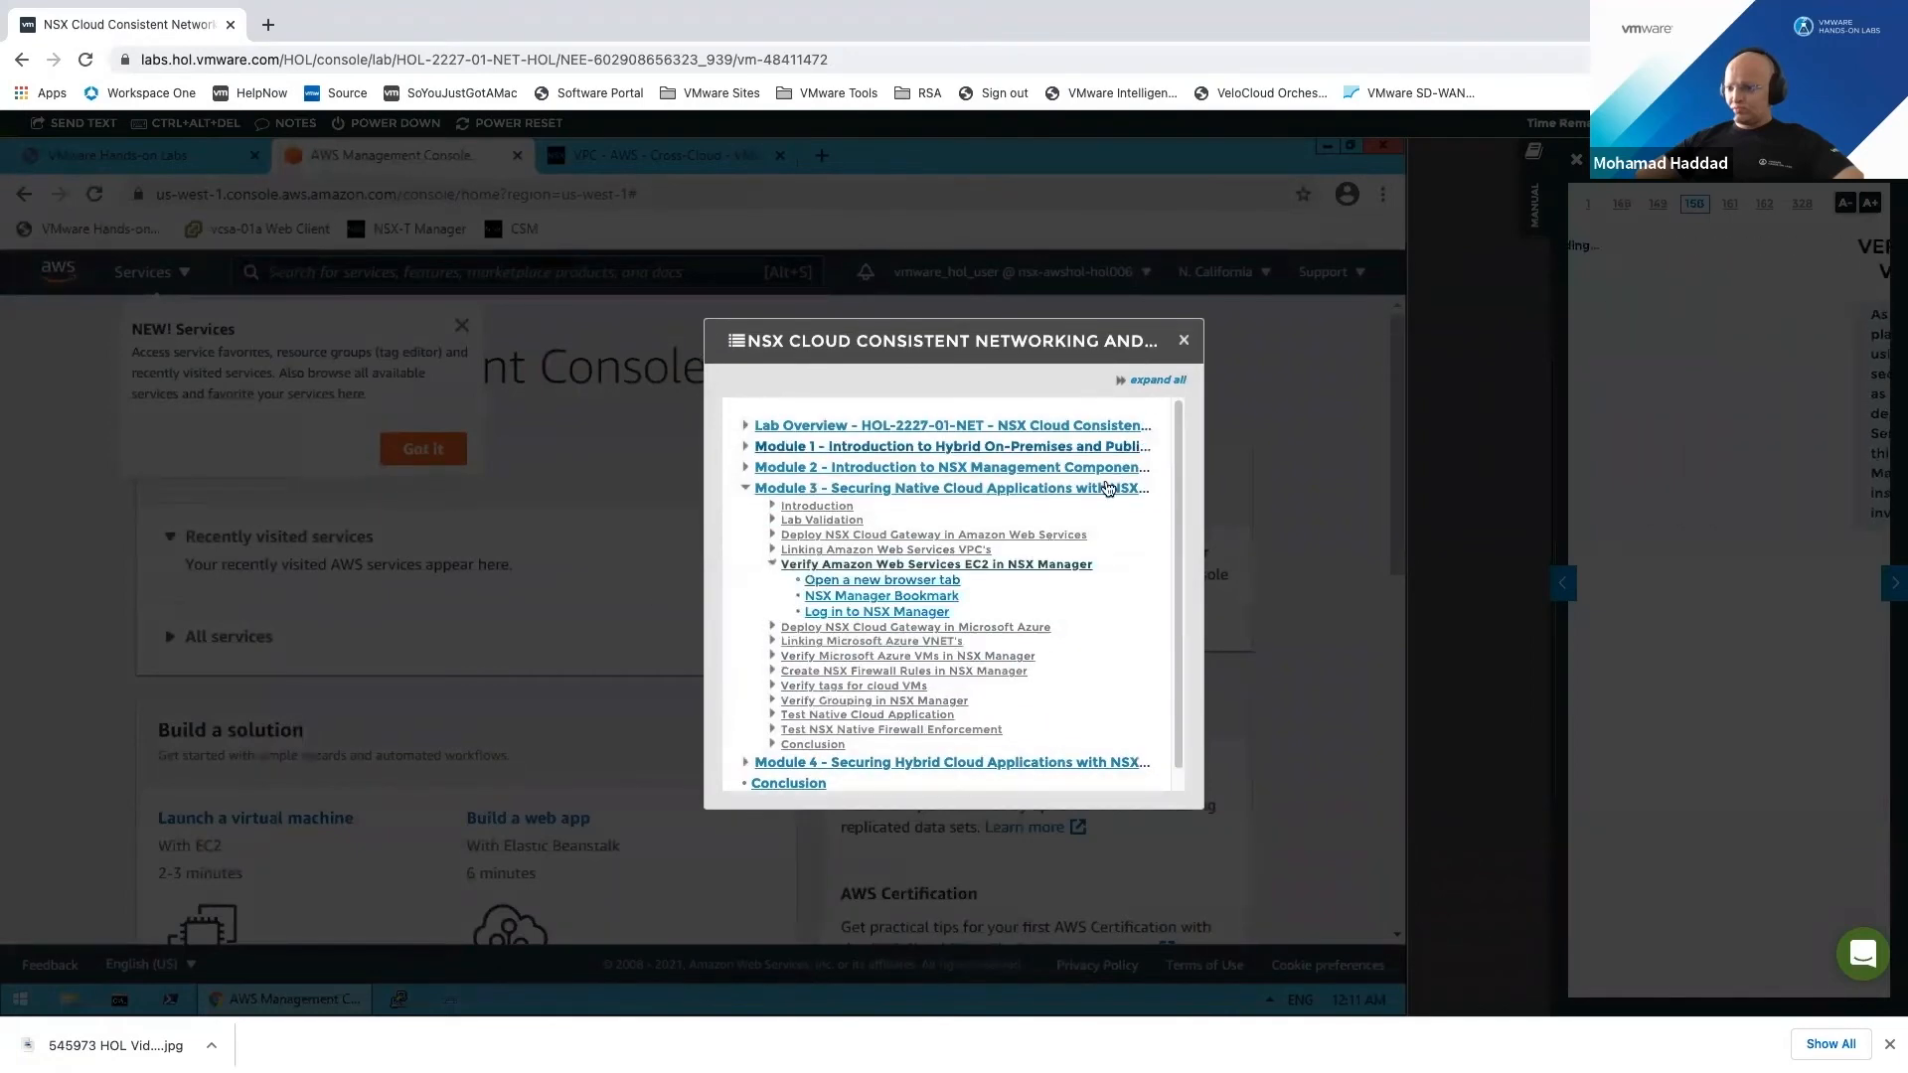
left_click(1184, 341)
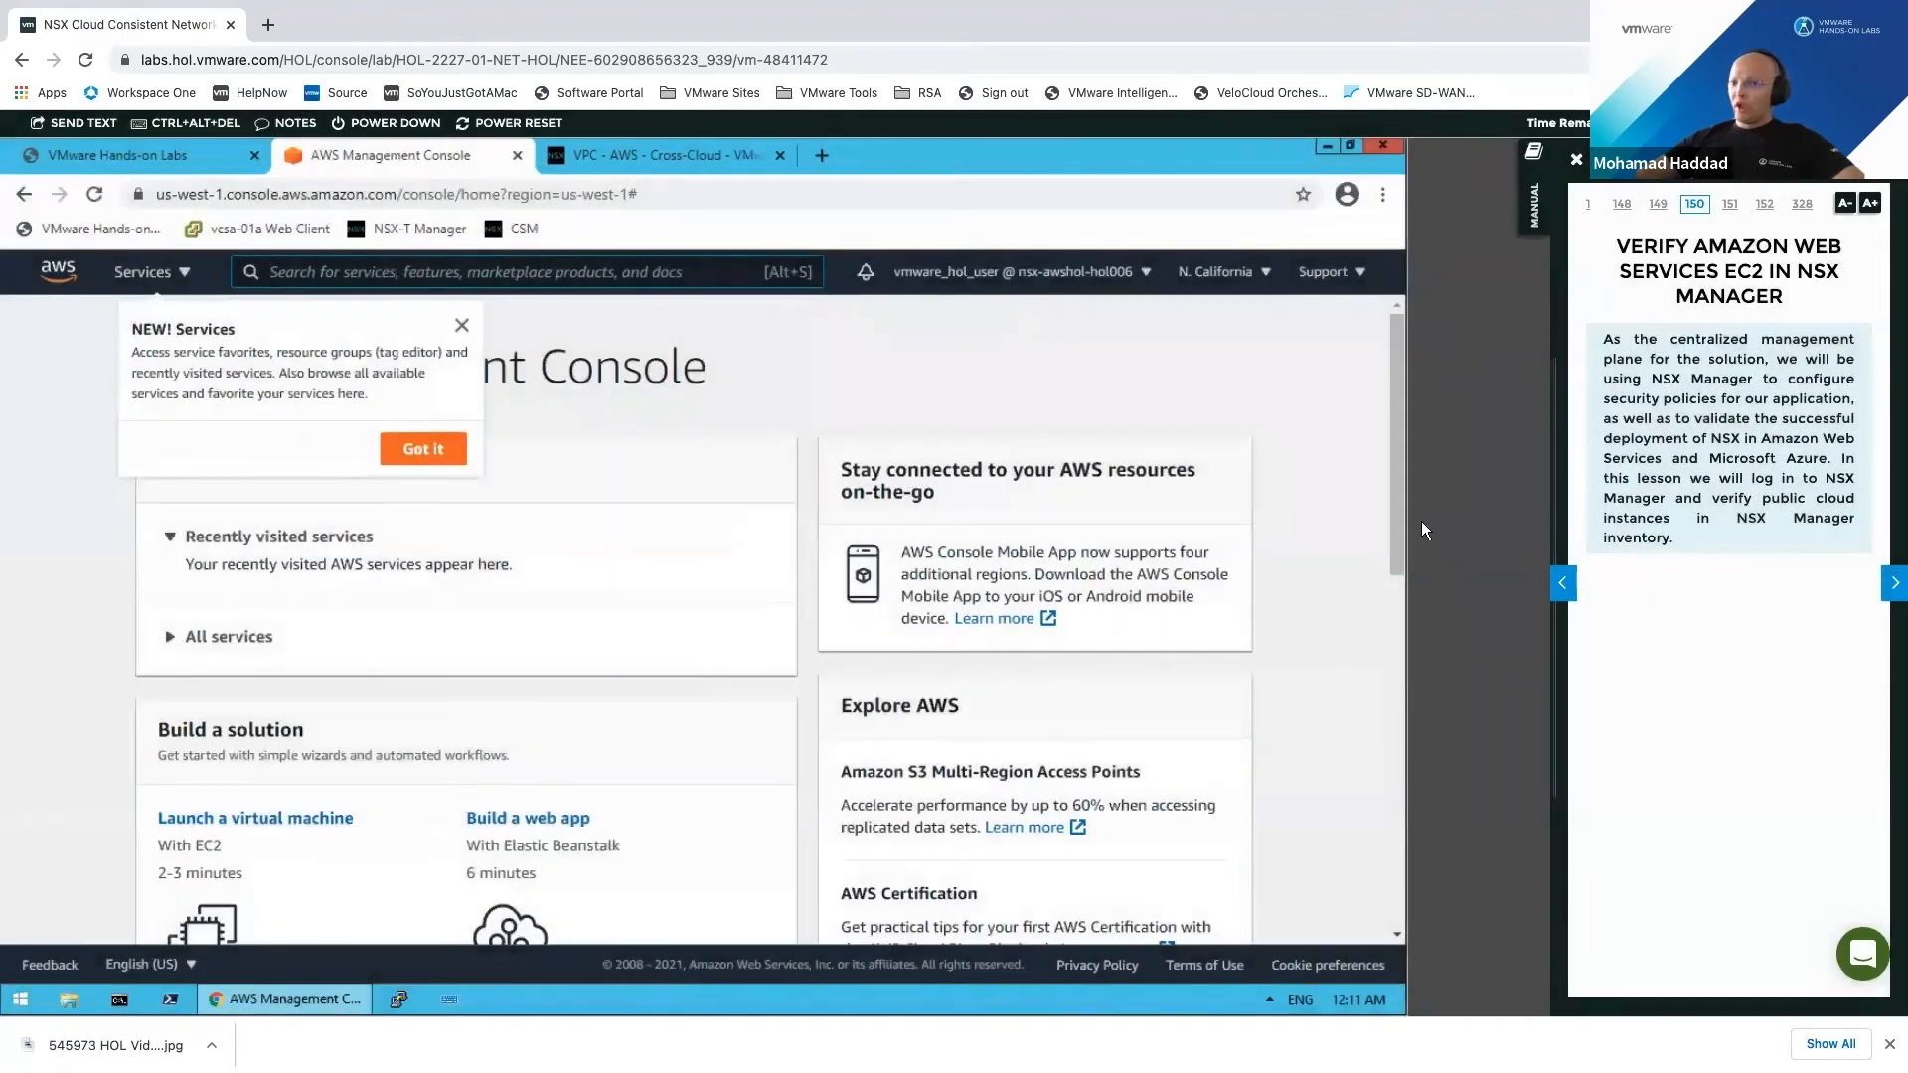
left_click(477, 338)
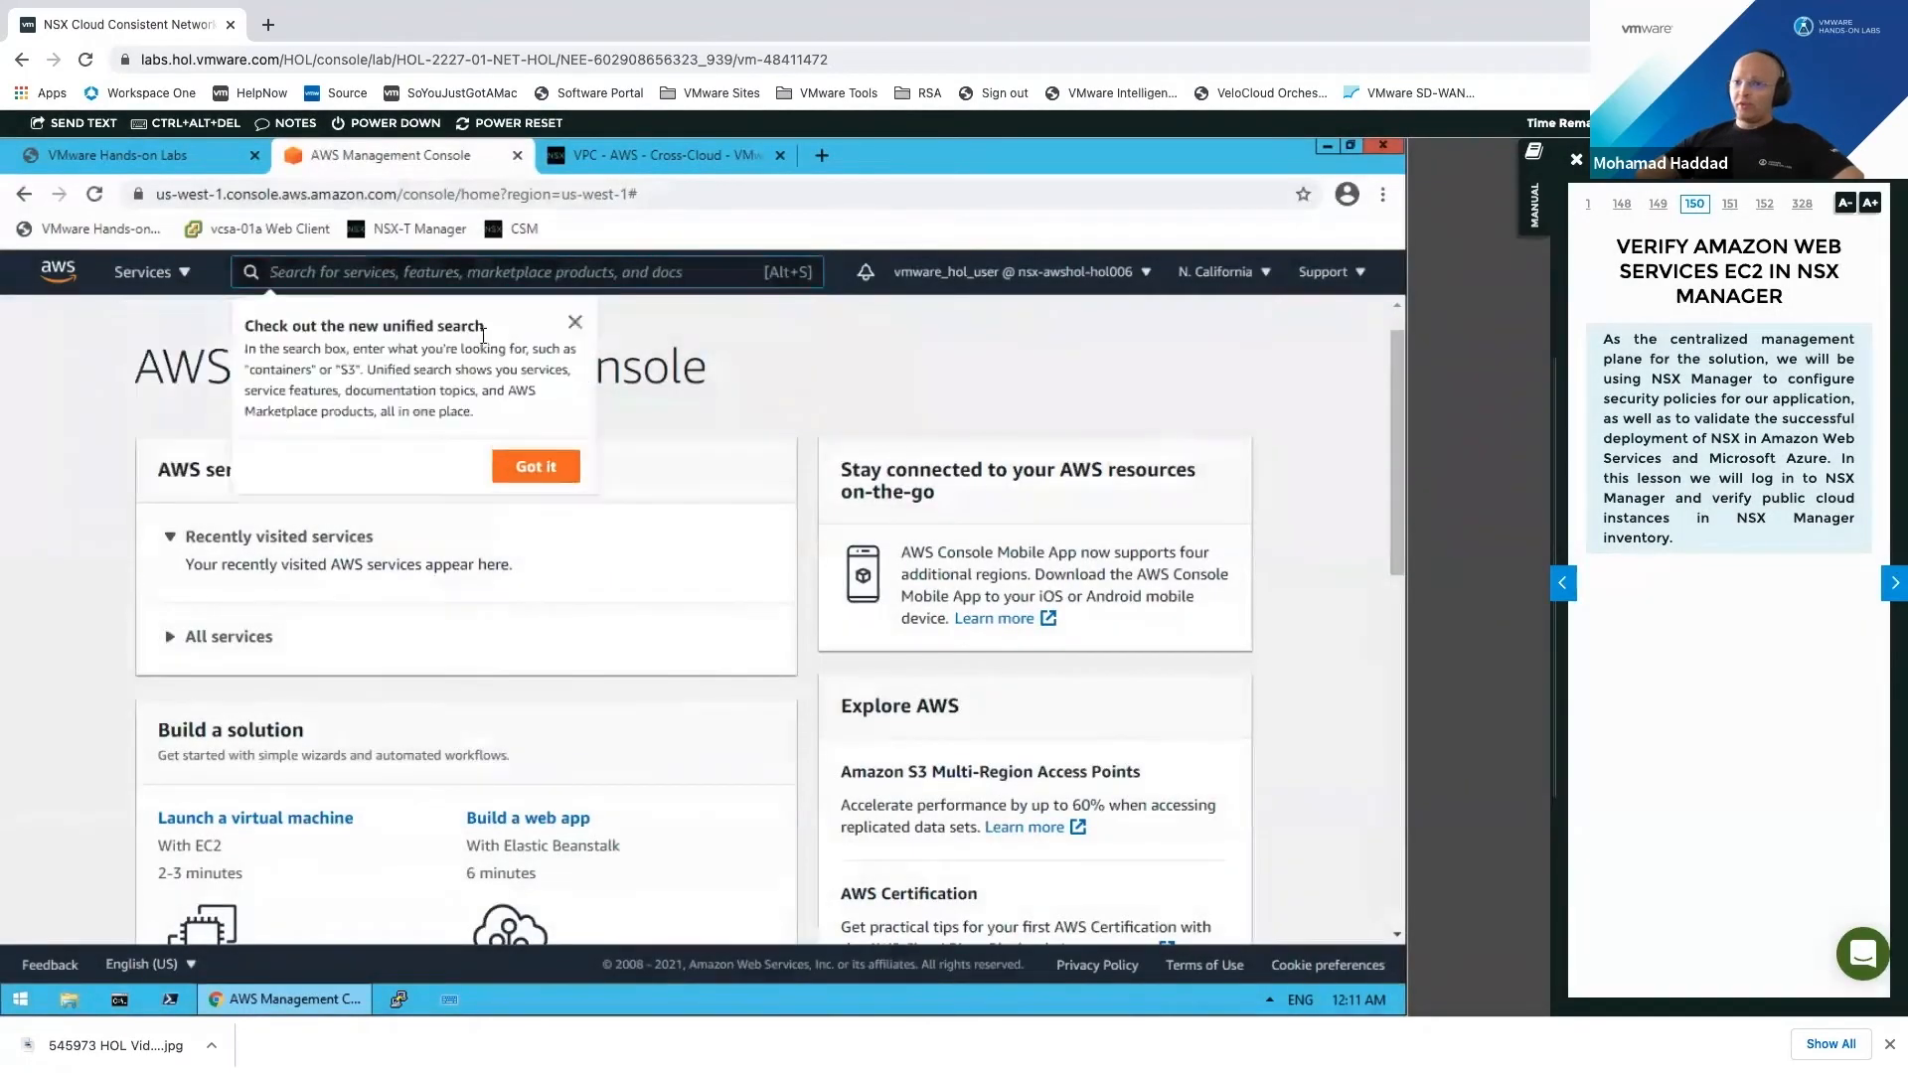
left_click(157, 309)
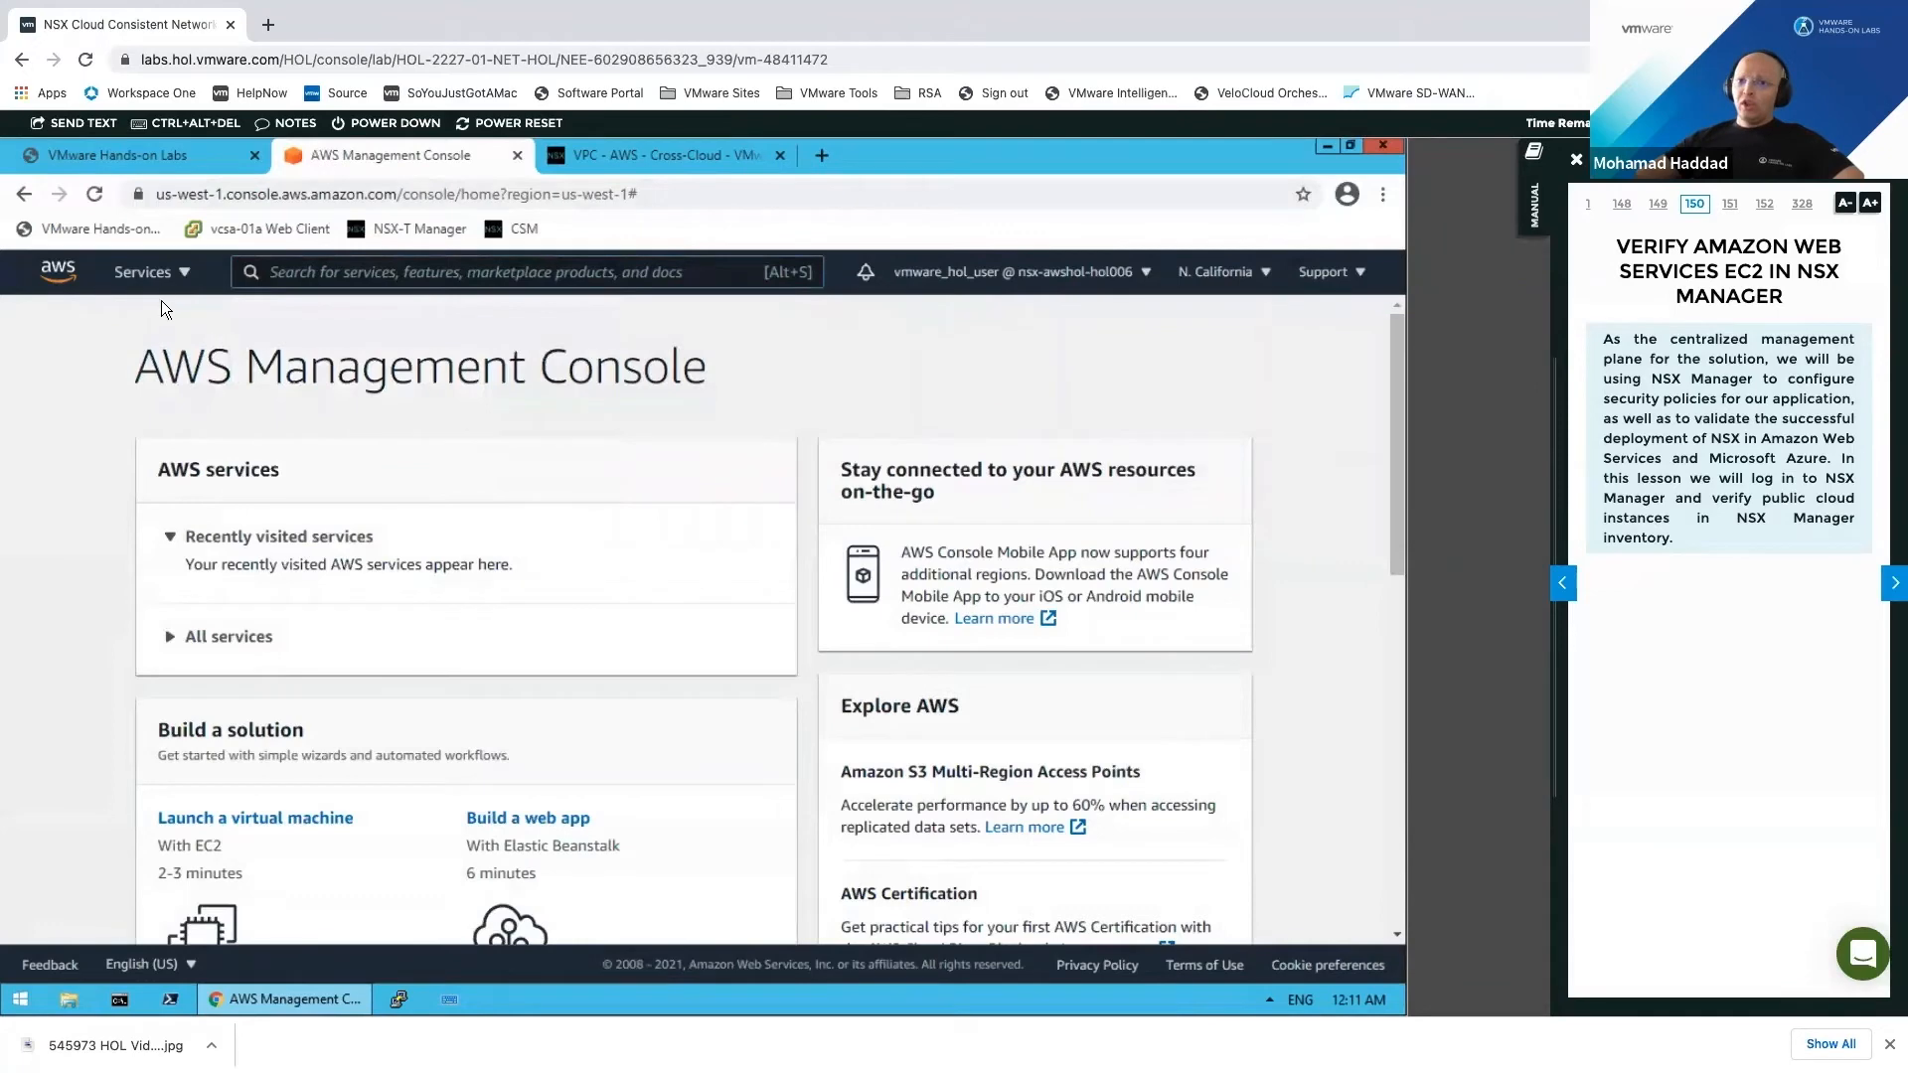
left_click(159, 273)
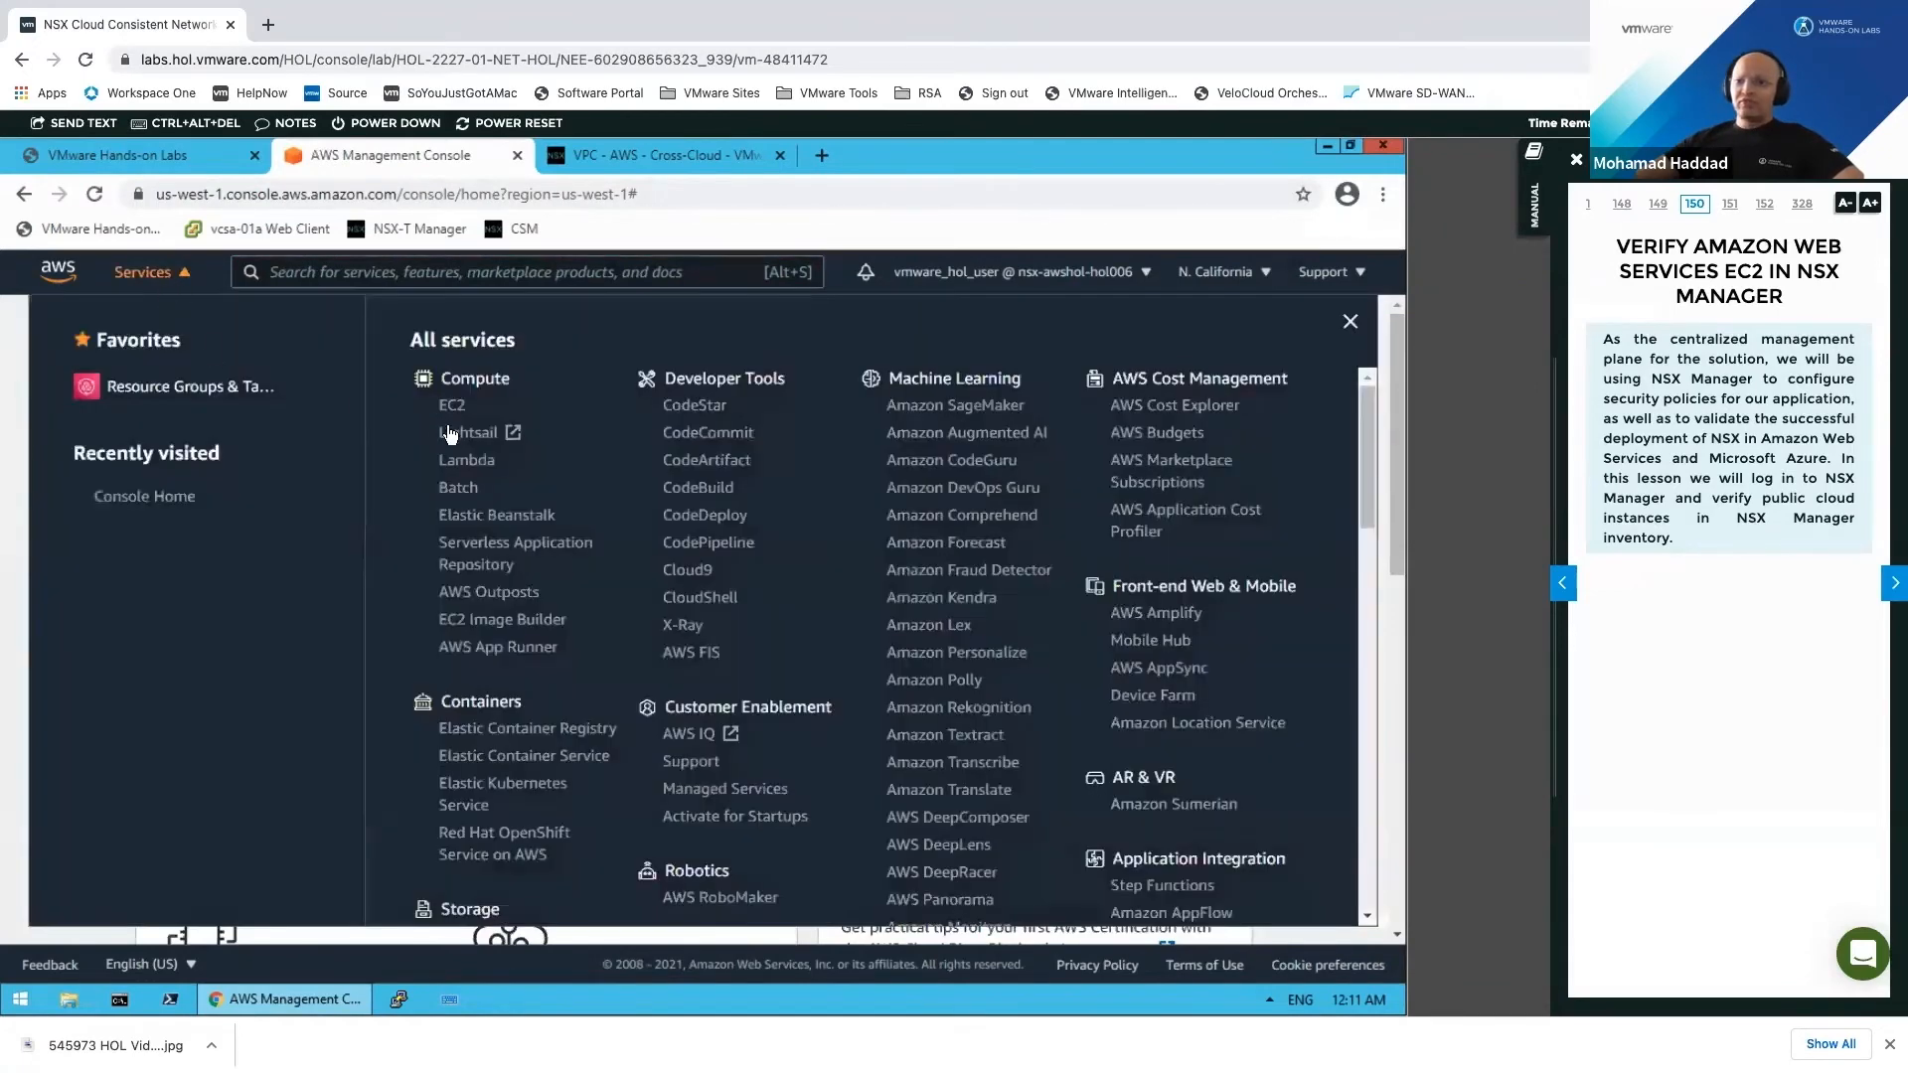
left_click(453, 407)
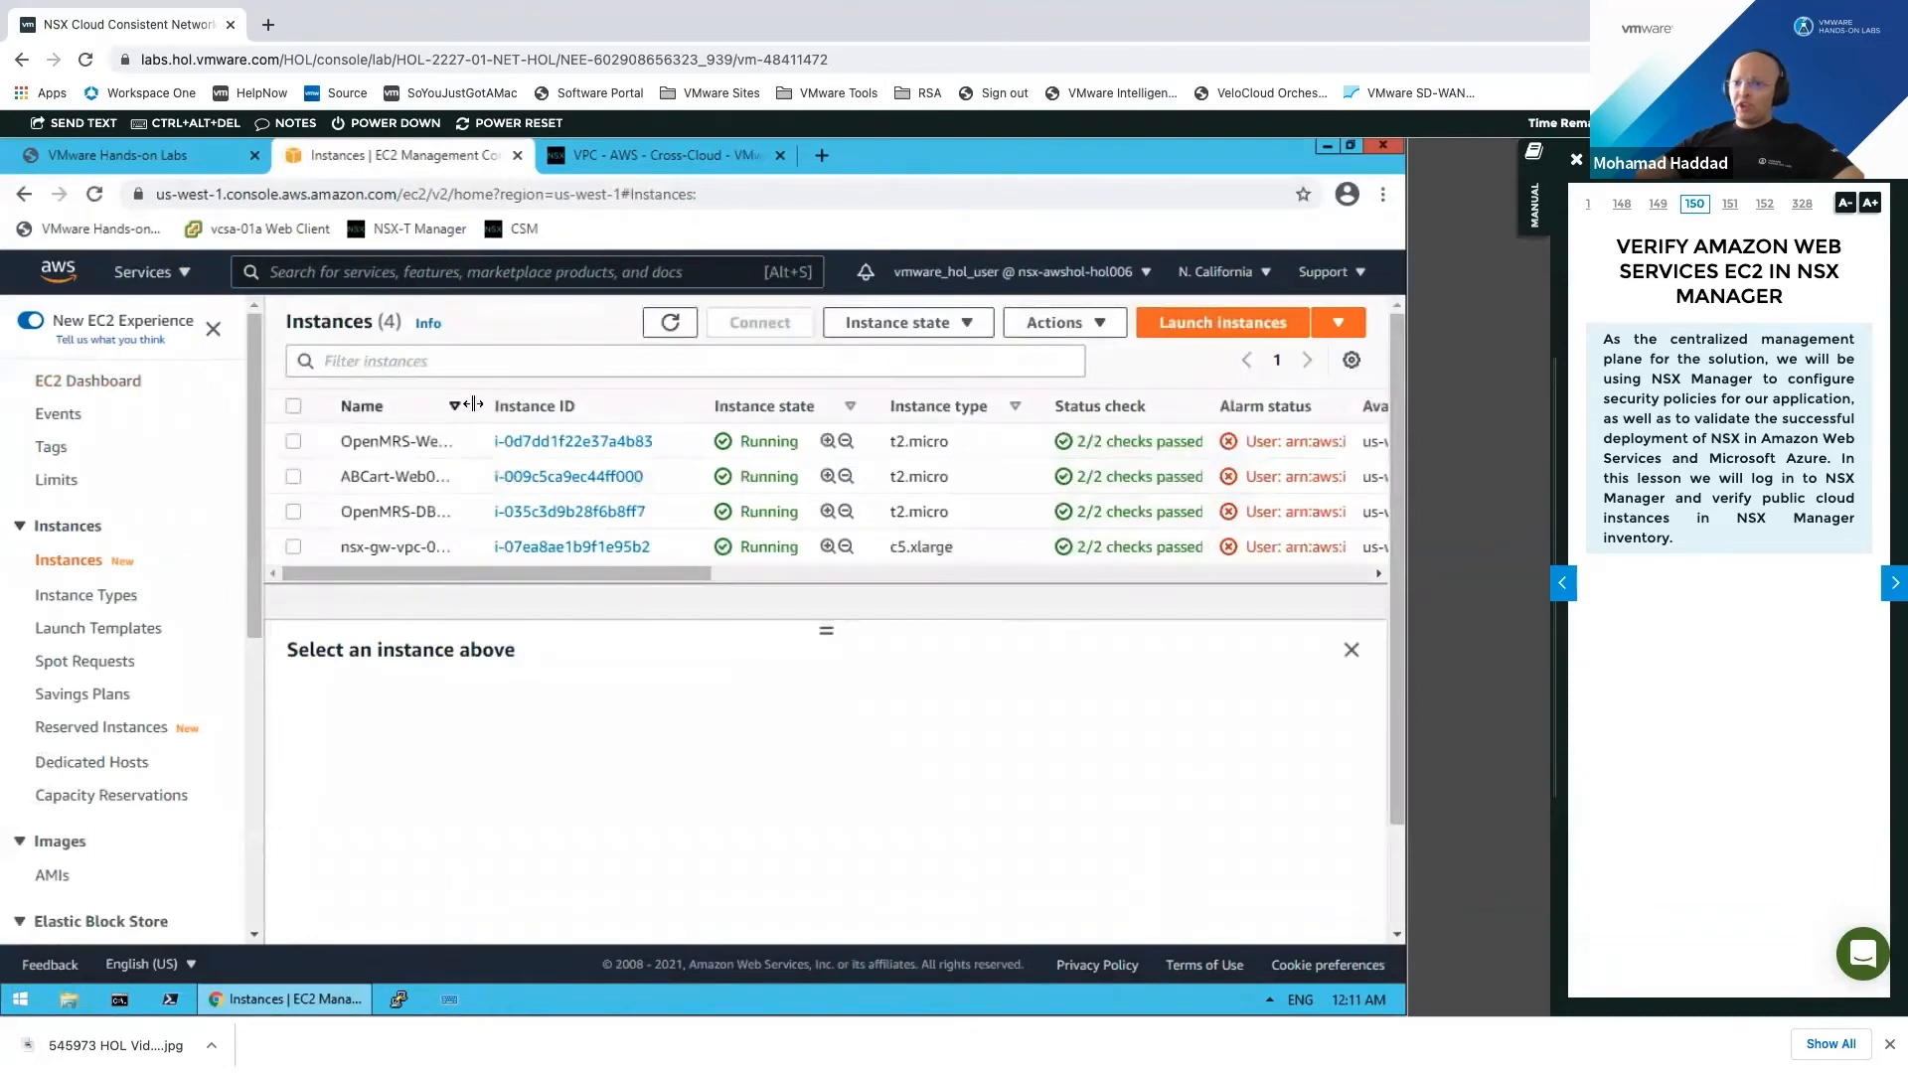
Step: Widen the Name column and instances list area, then scroll the table sideways
left_click_drag(477, 405, 575, 405)
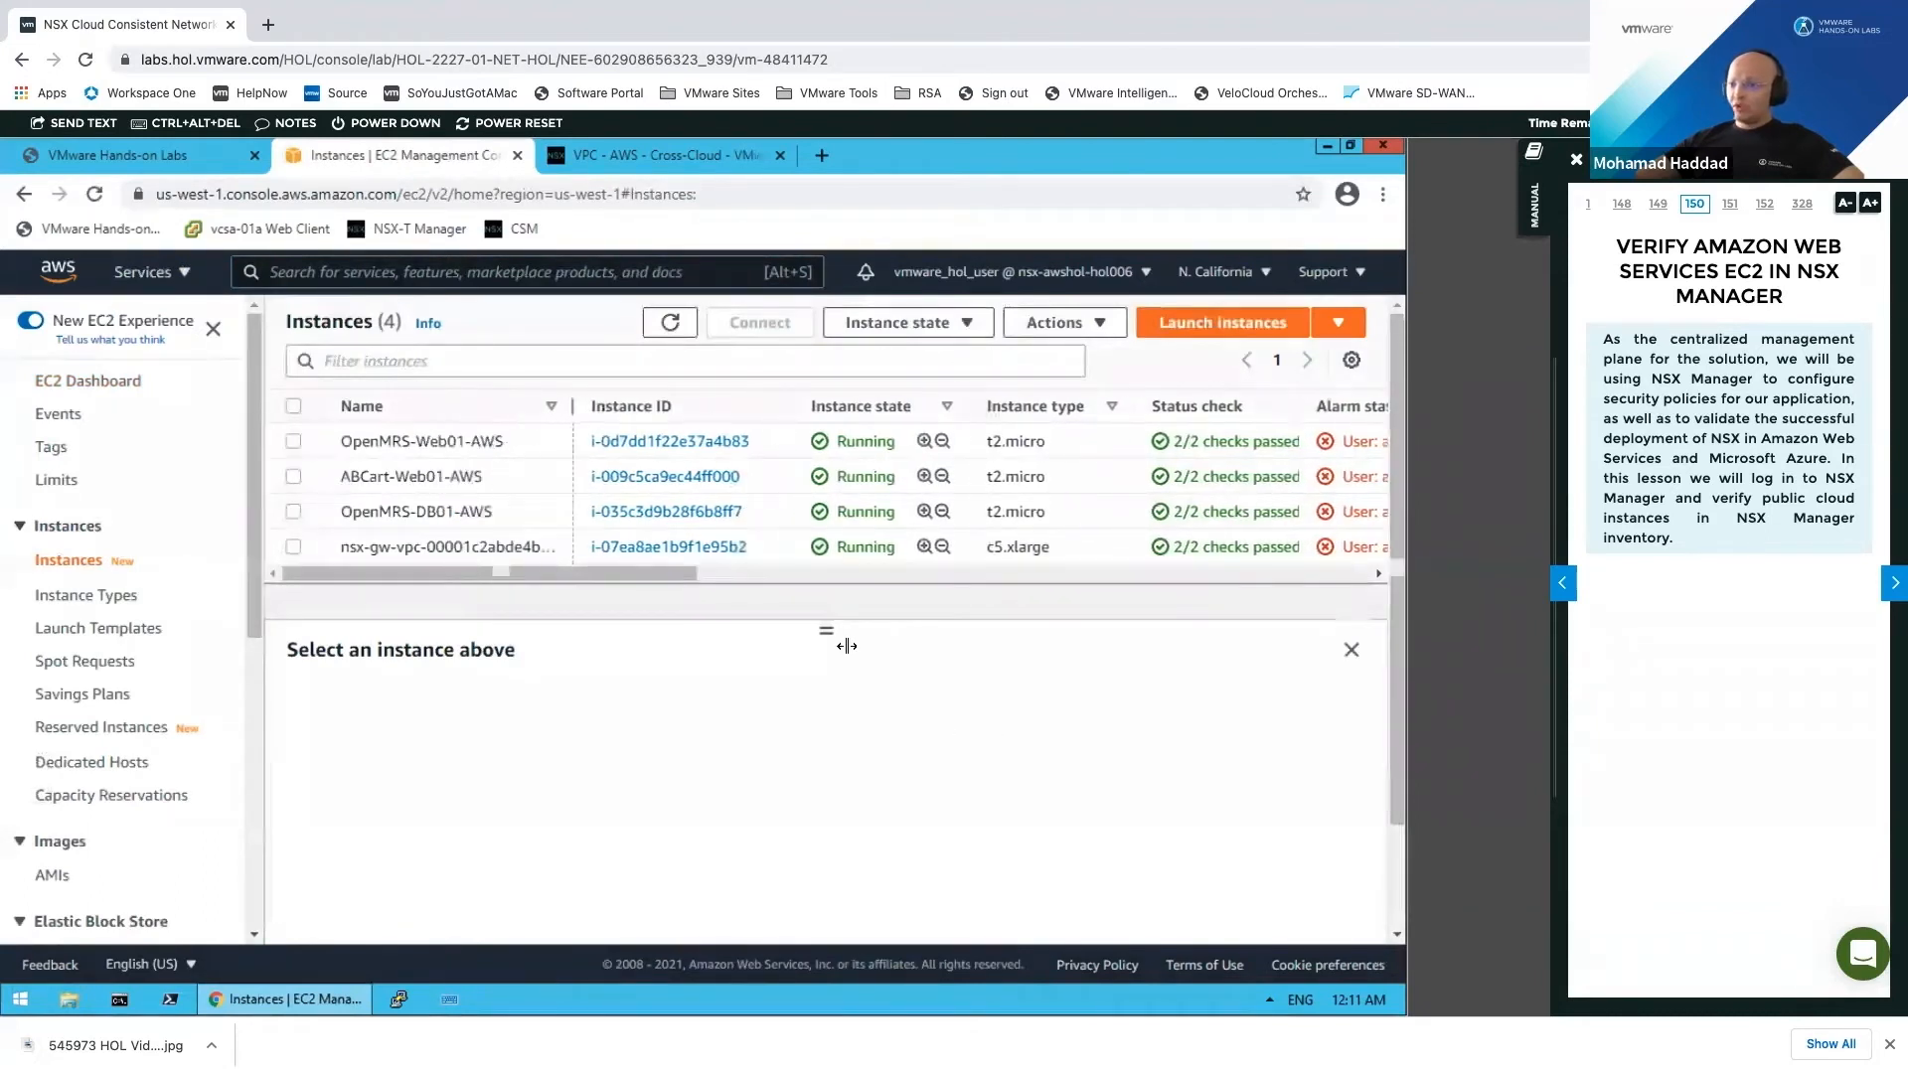
left_click_drag(824, 631, 825, 864)
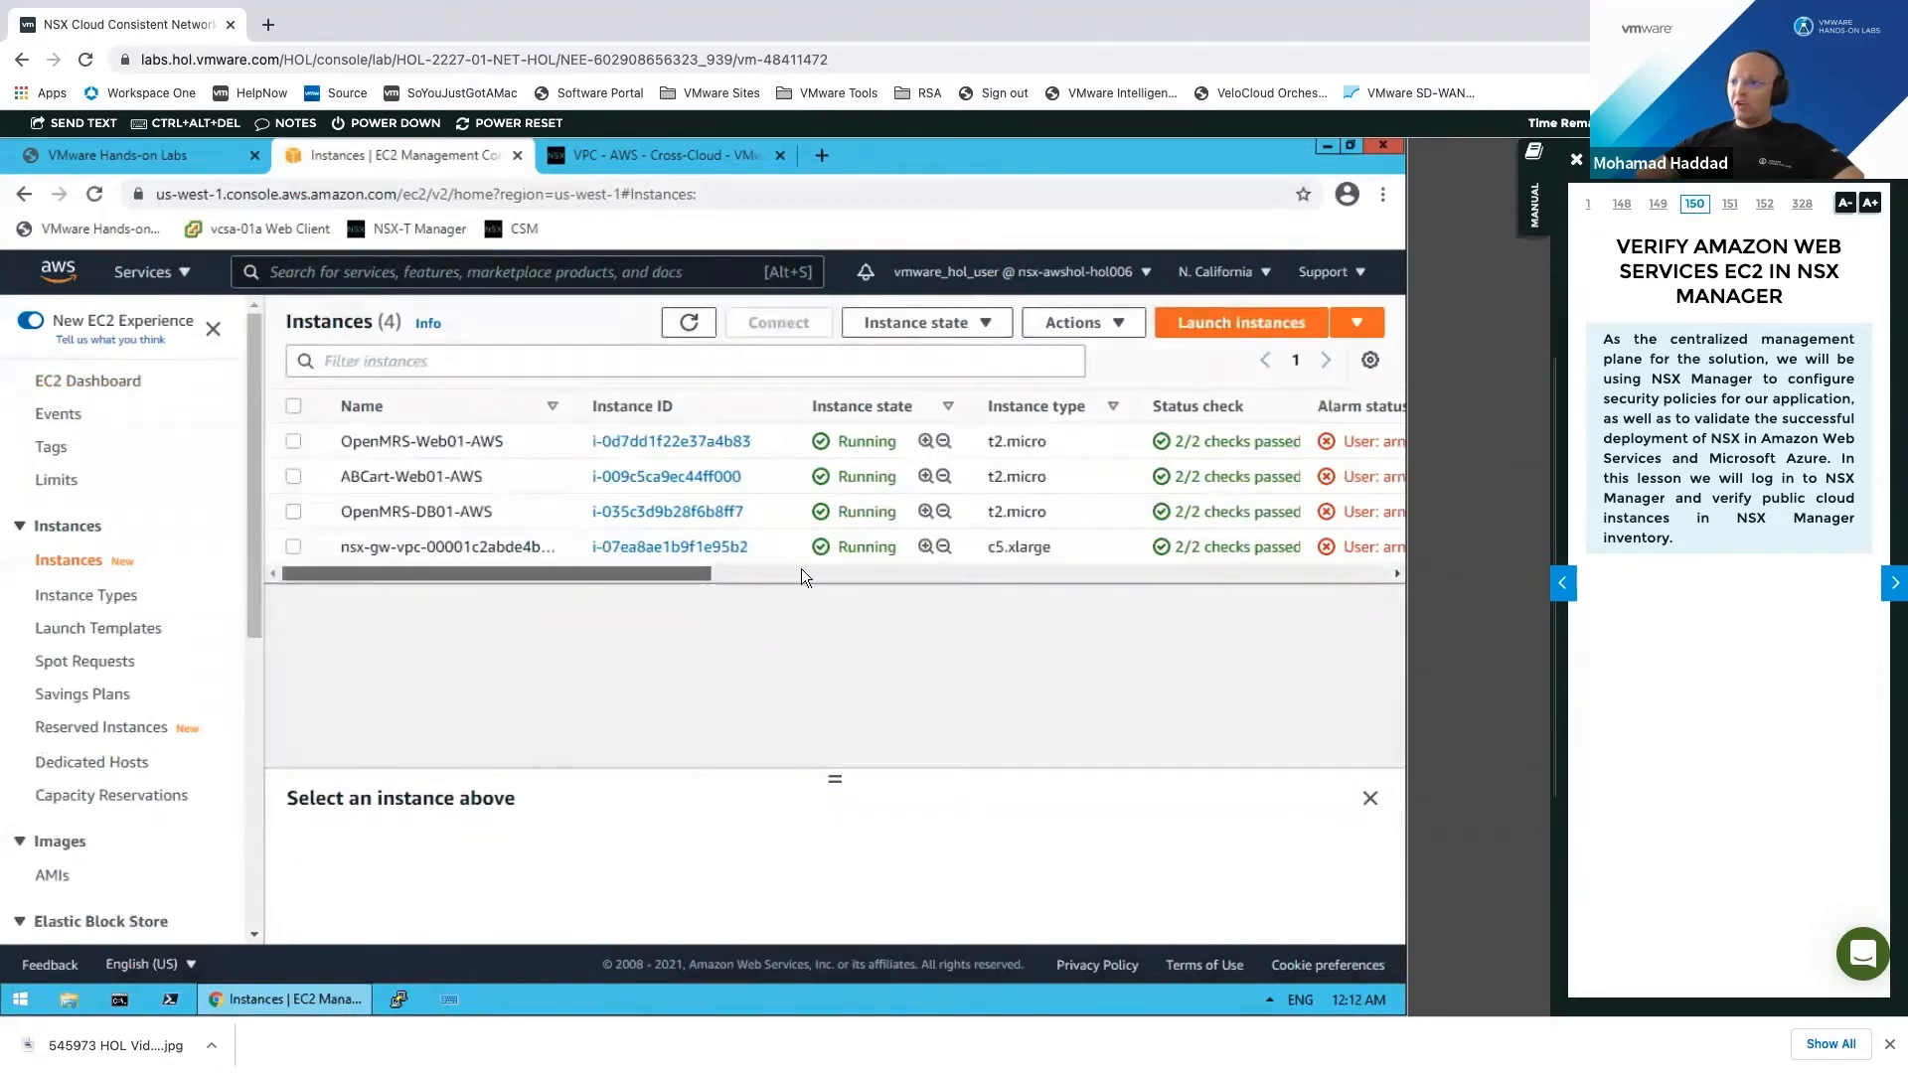
scroll(801, 577, "right", 5)
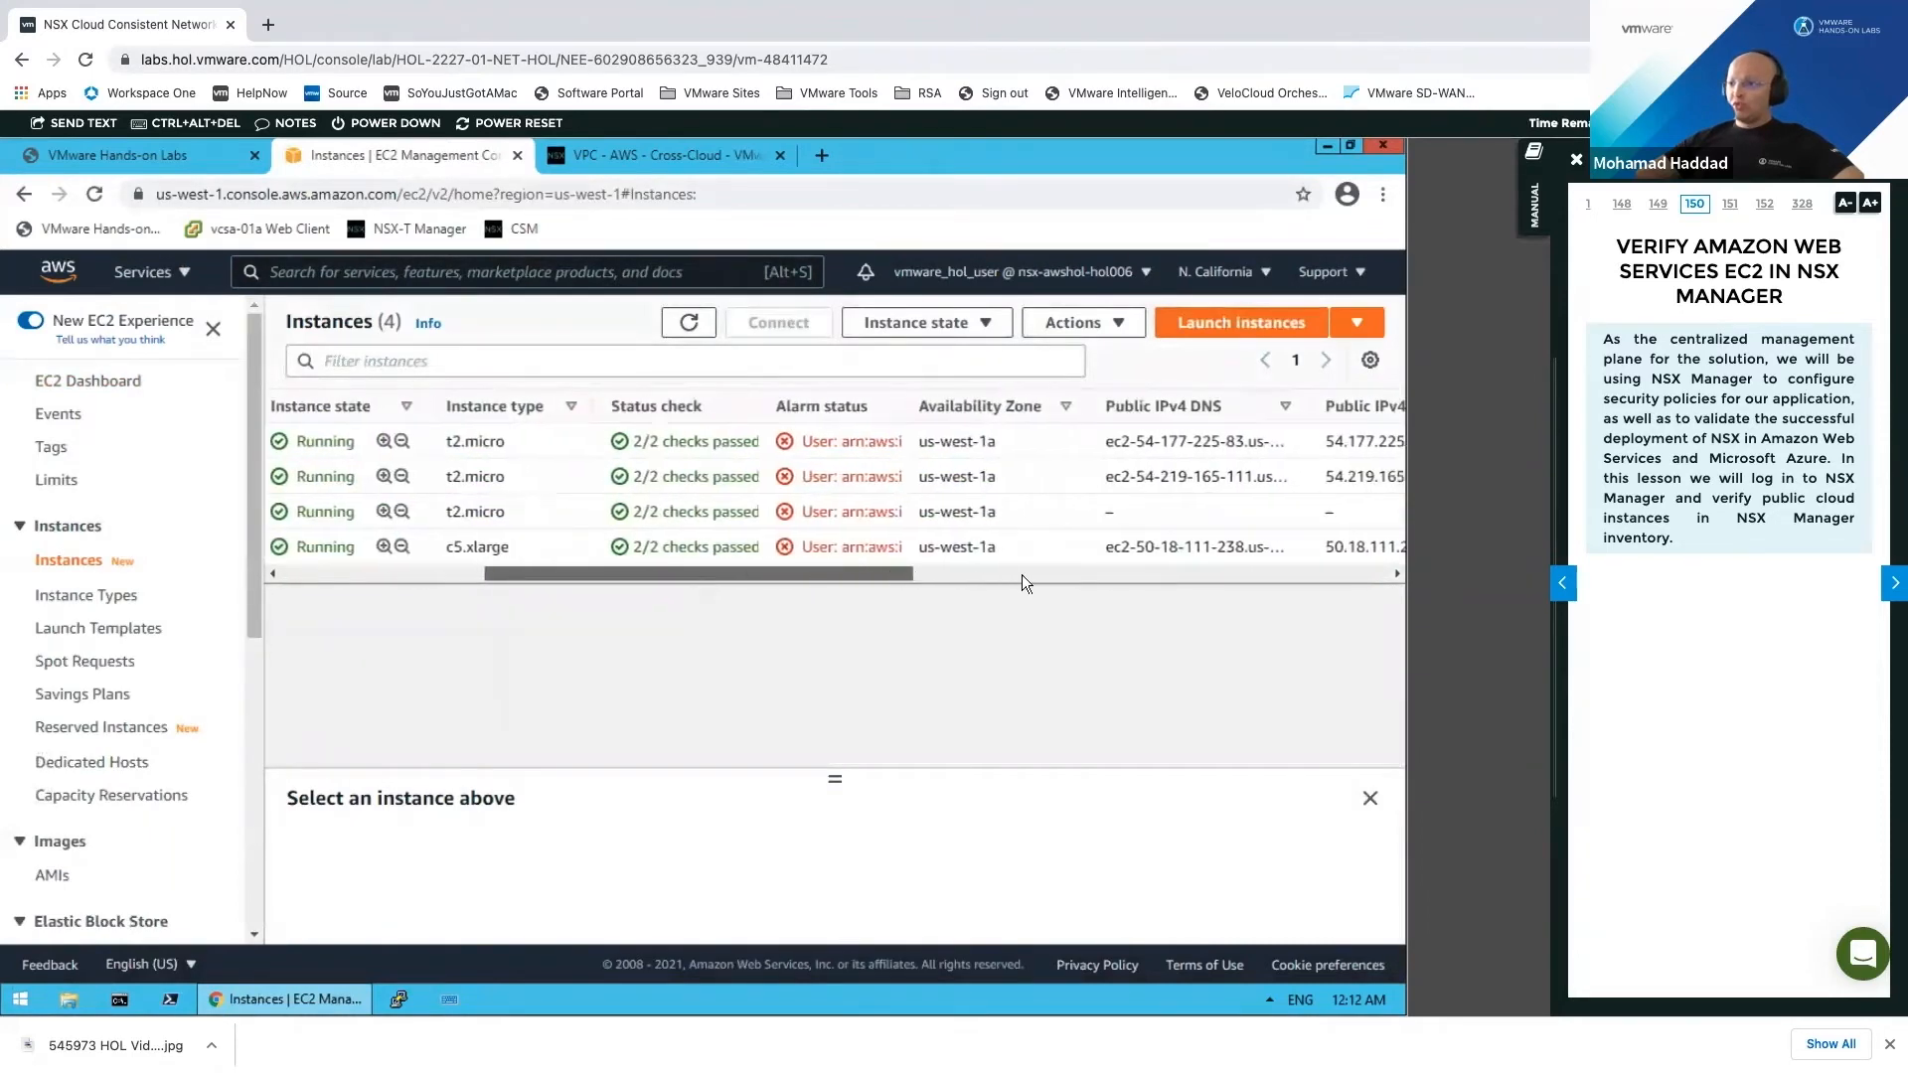
scroll(1022, 574, "right", 5)
left_click_drag(961, 569, 316, 569)
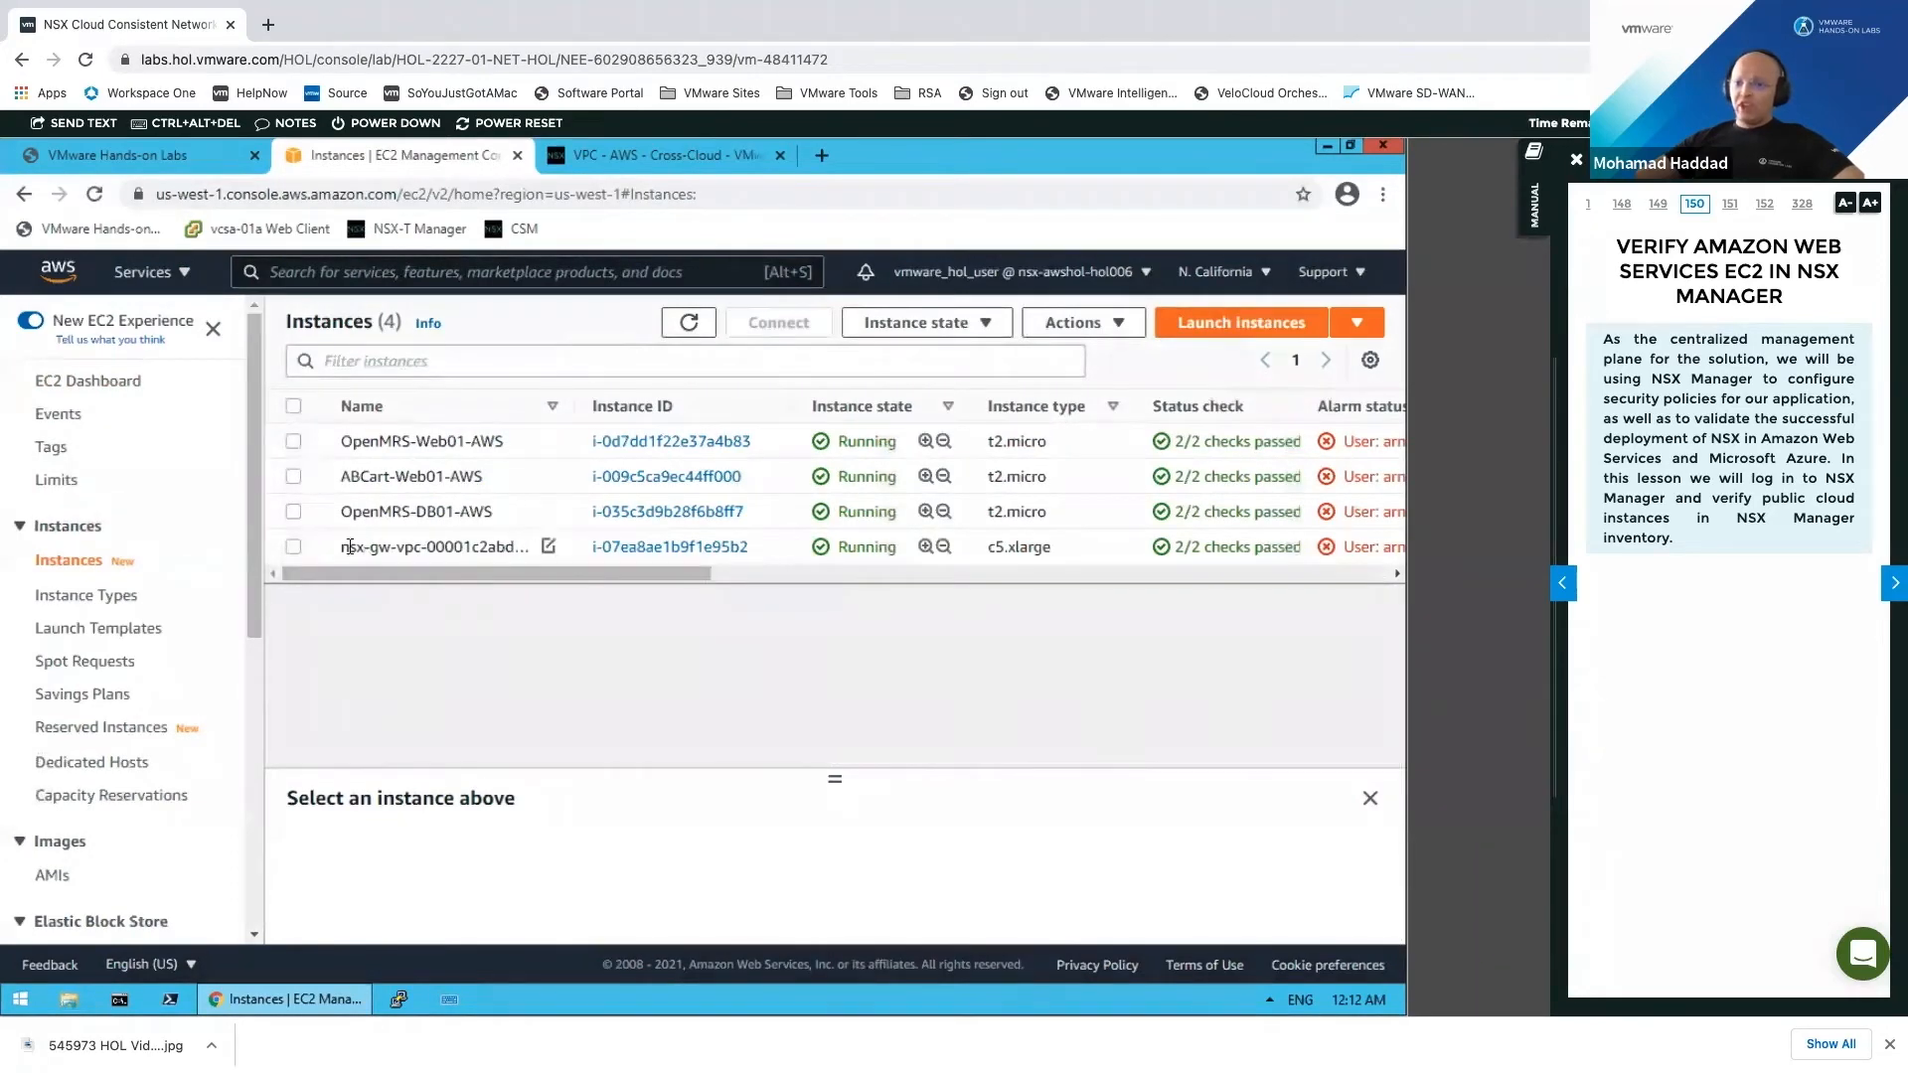
Step: Select OpenMRS-Web01-AWS instead of the gateway instance to show its details
left_click_drag(349, 547, 461, 553)
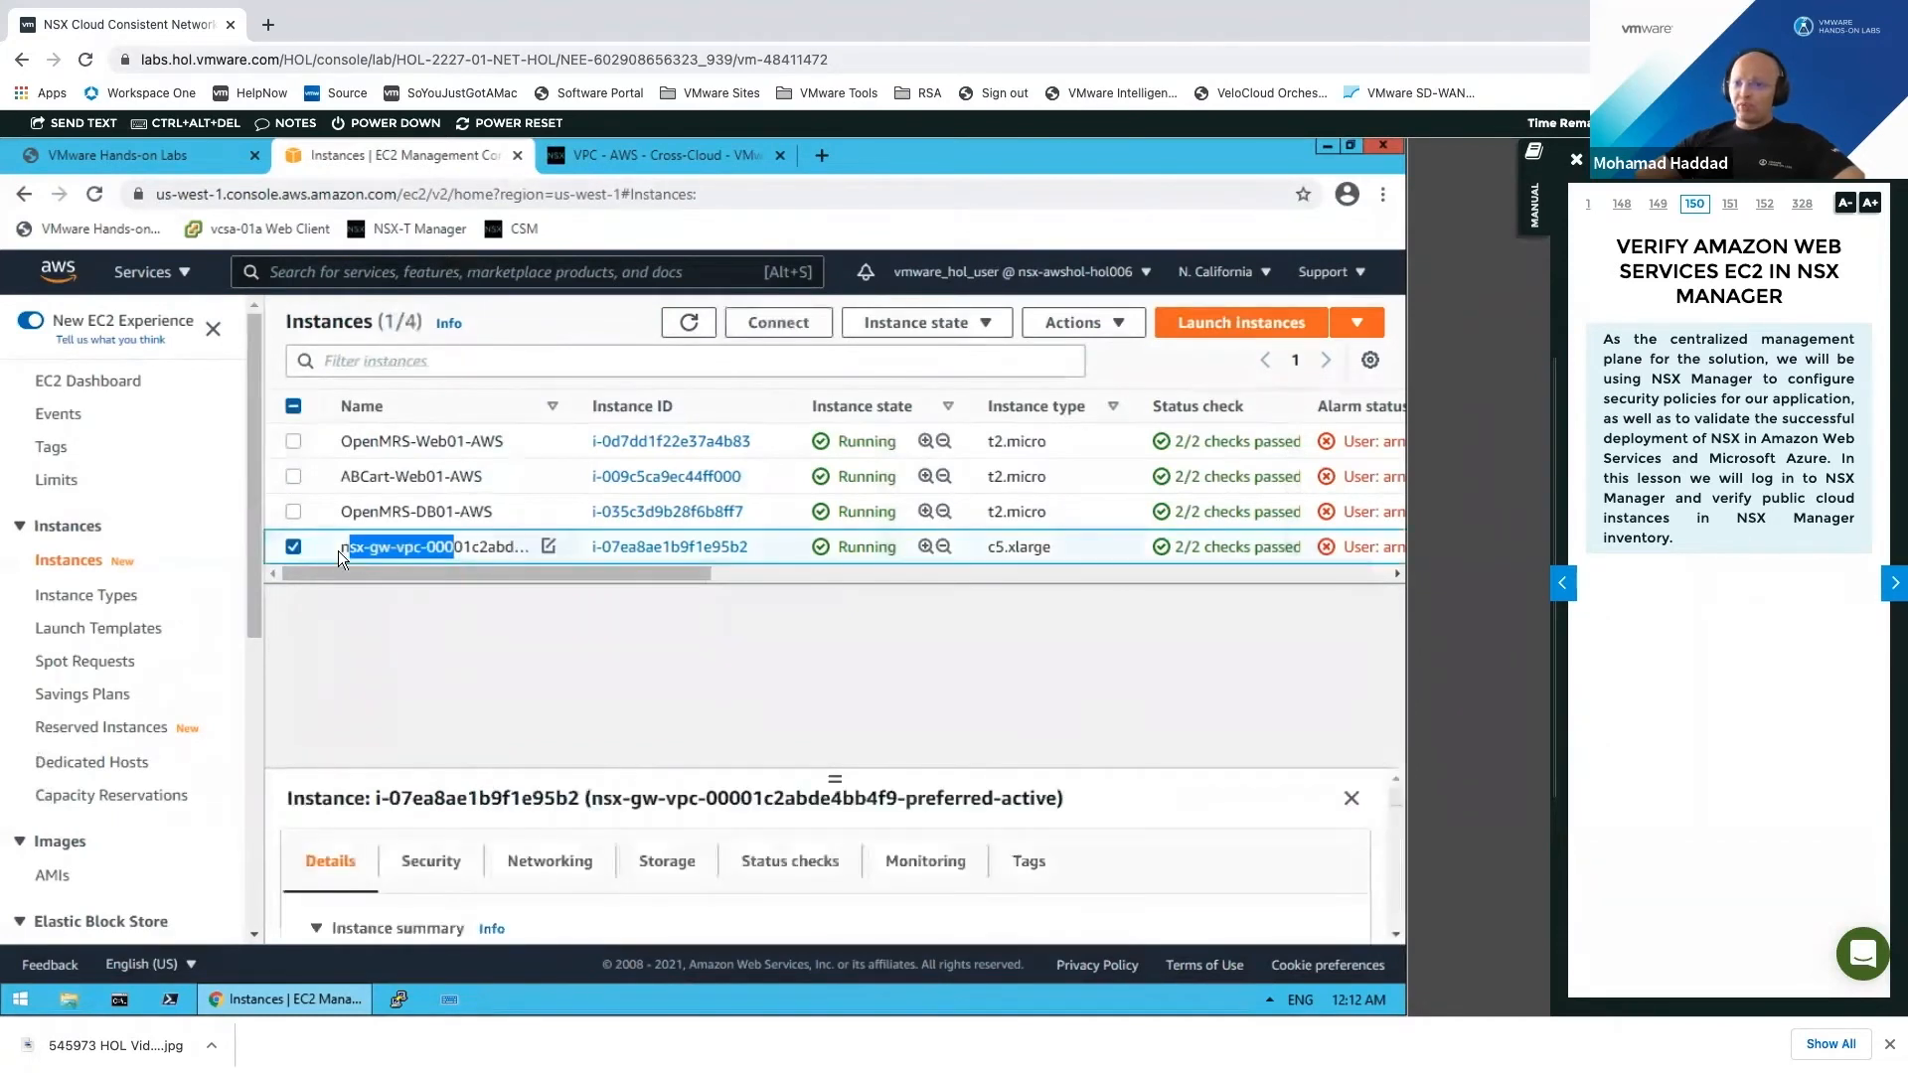
left_click(292, 546)
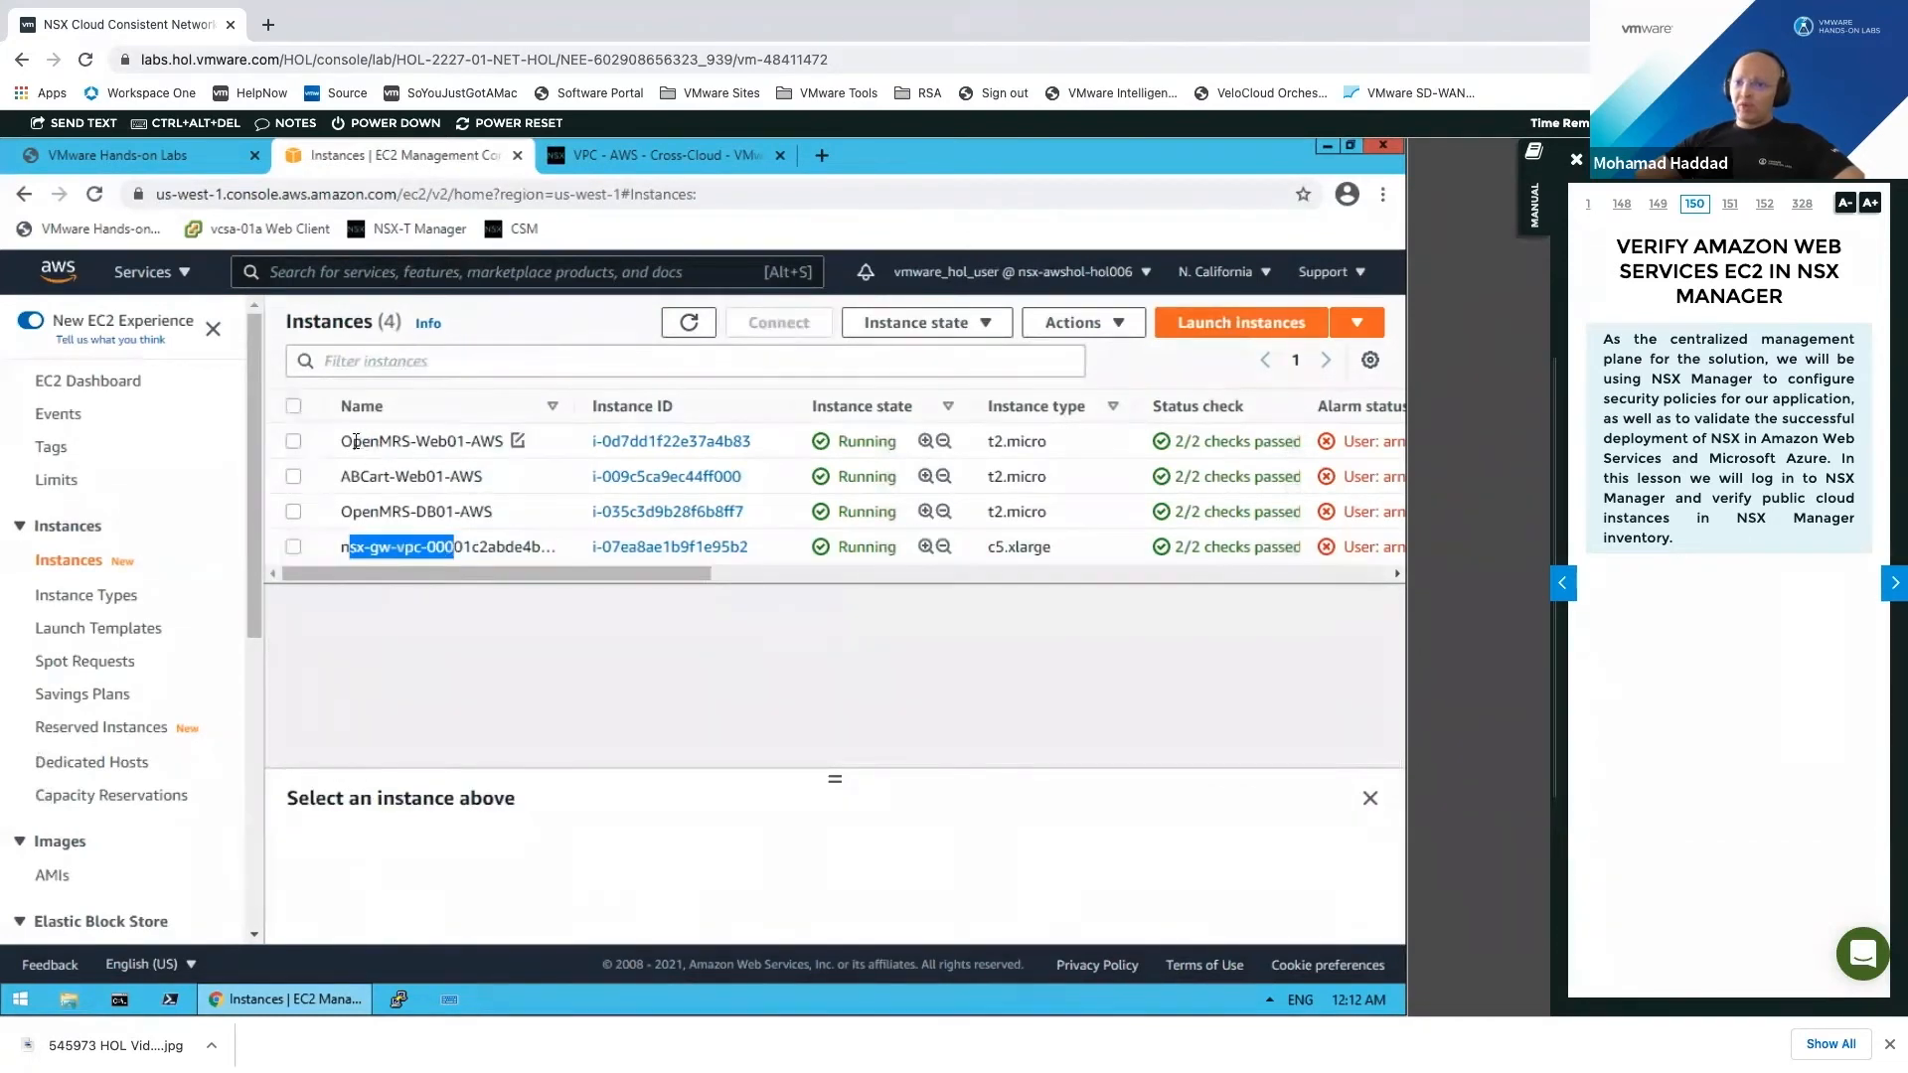
left_click(292, 442)
left_click(298, 443)
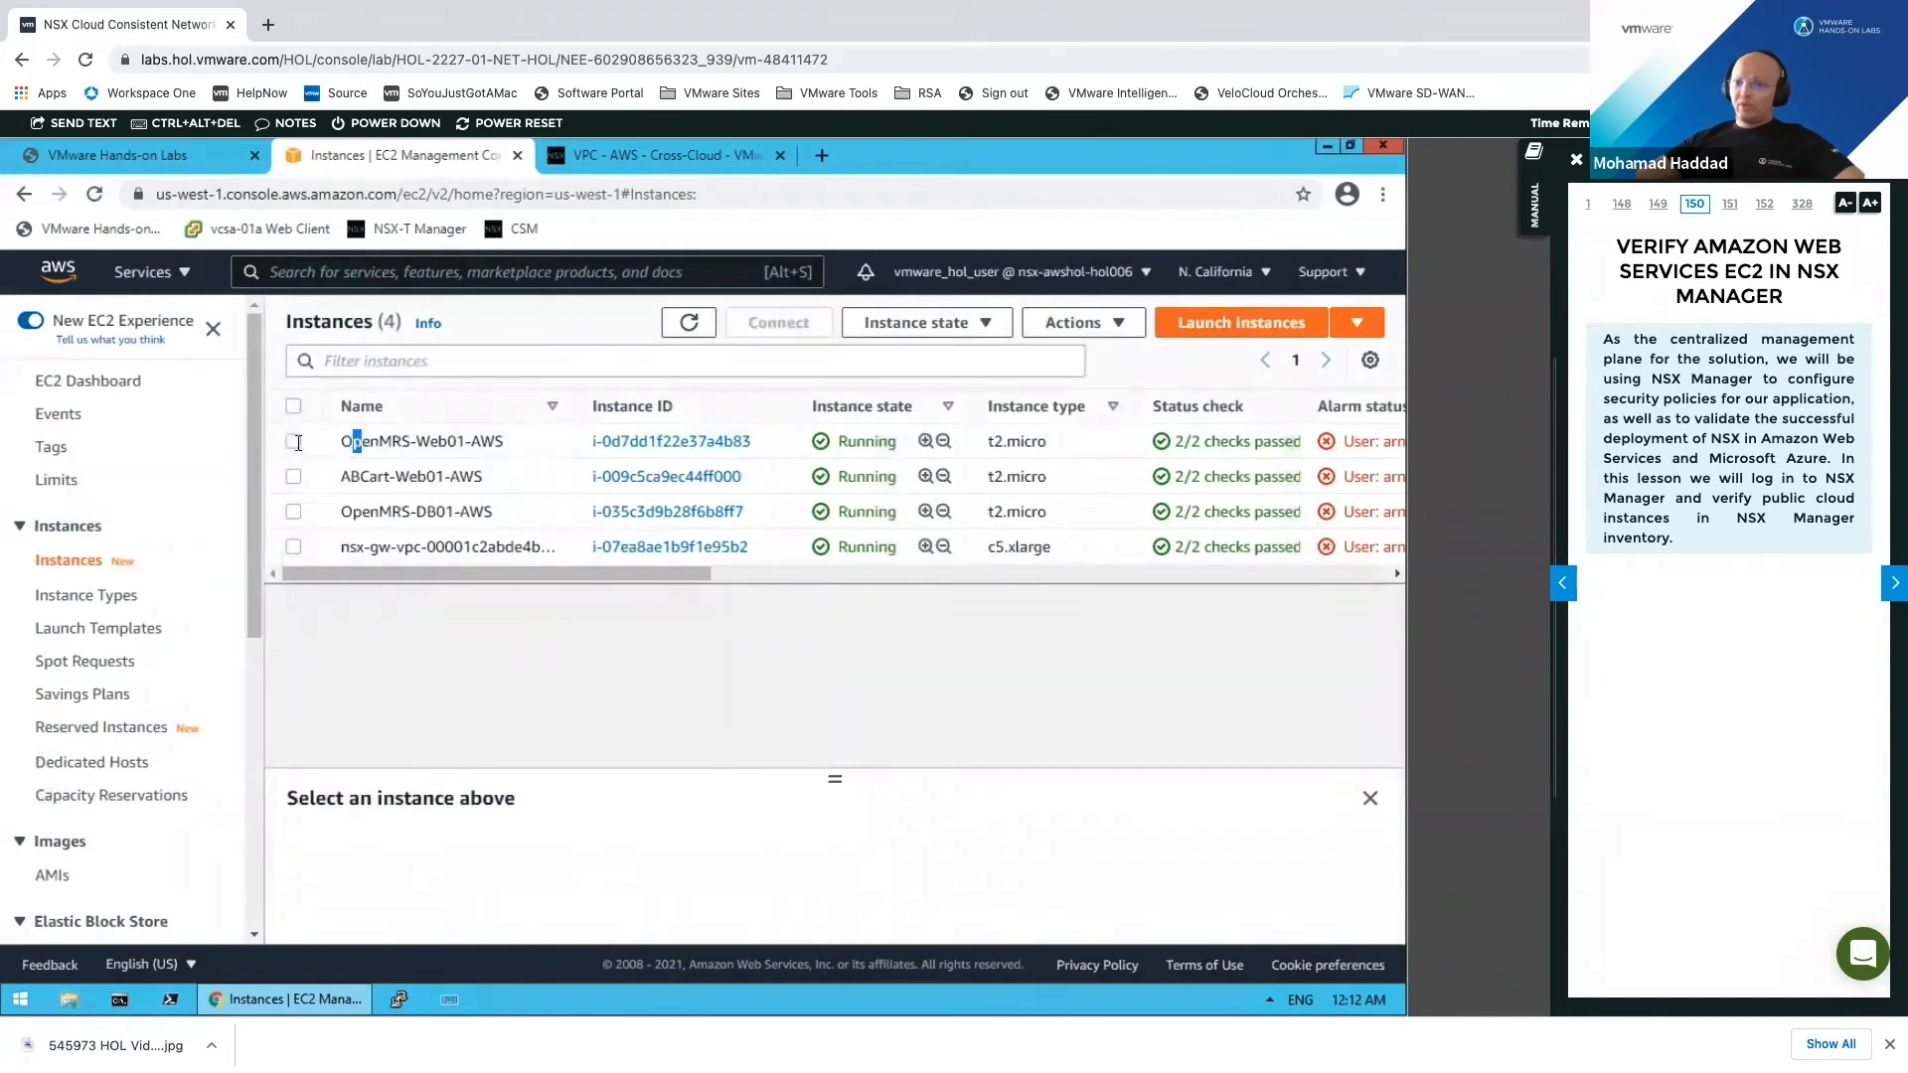
left_click(293, 441)
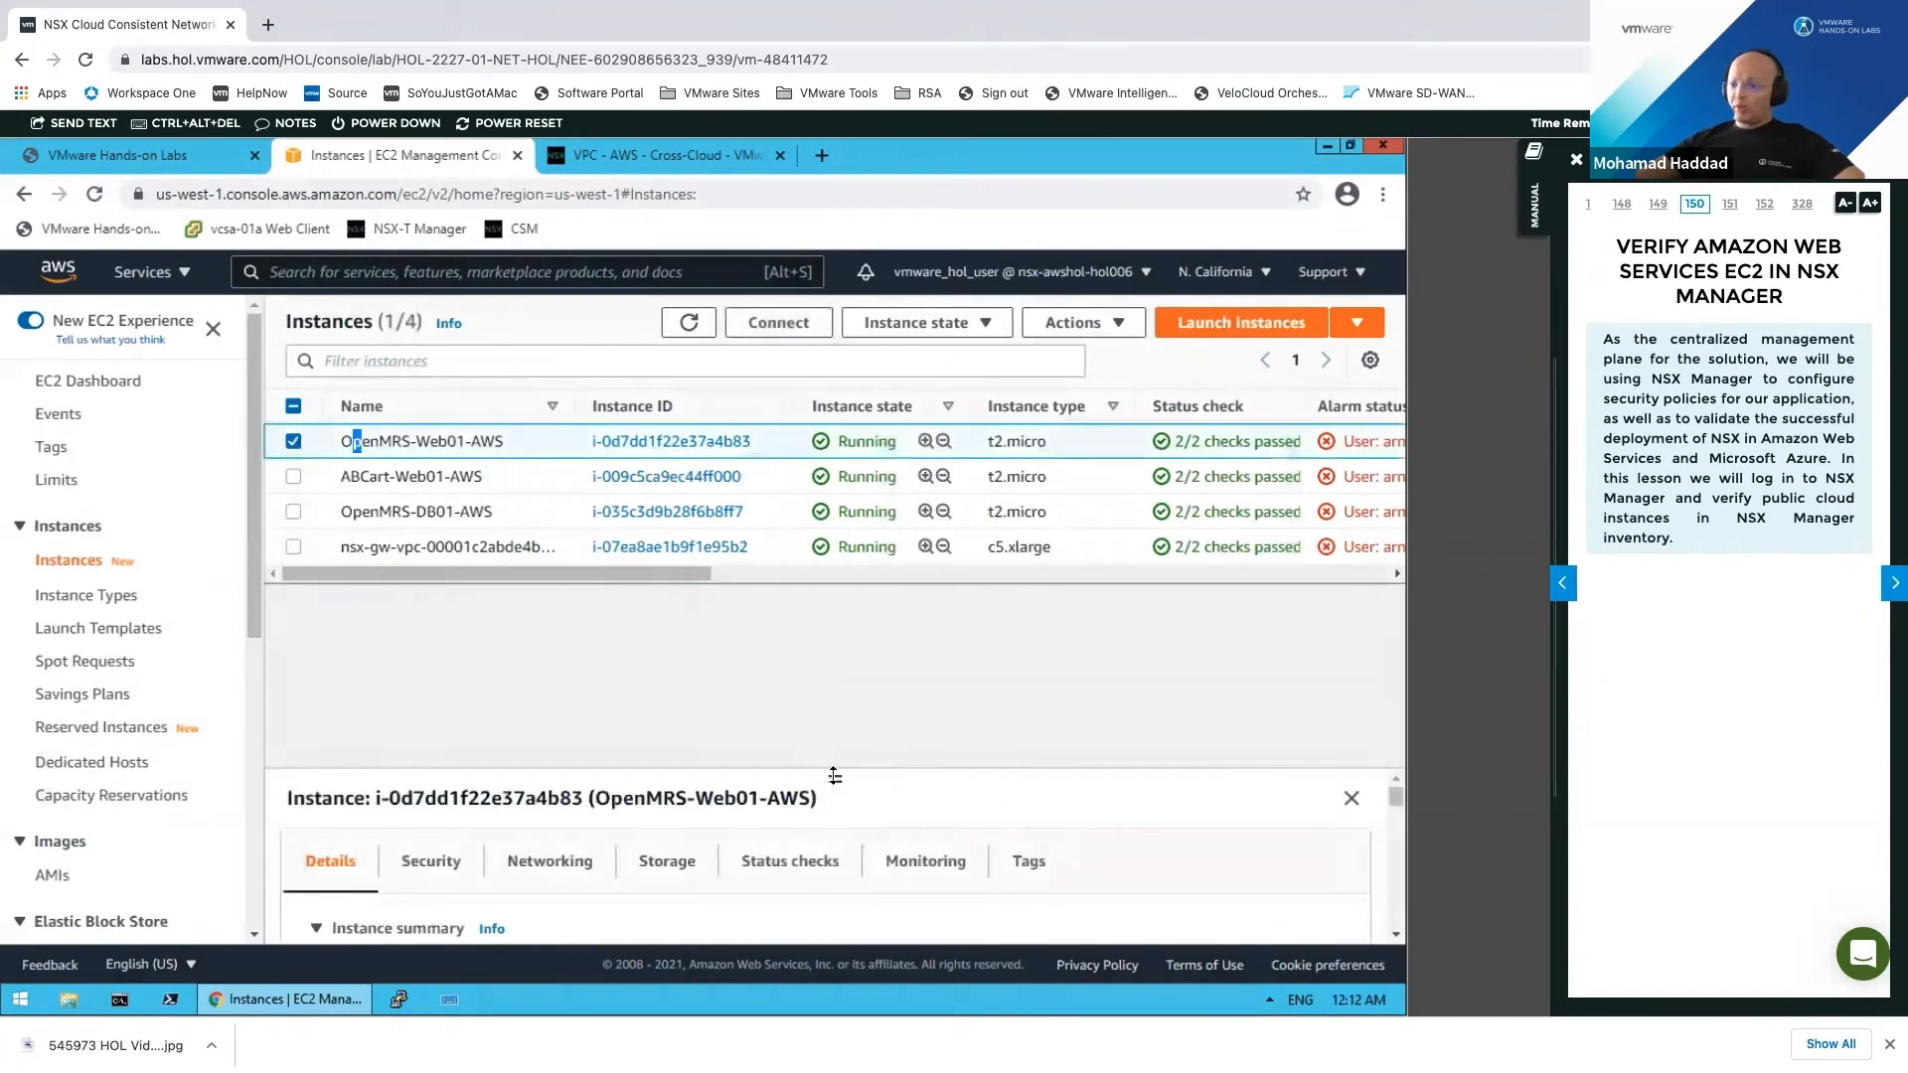
Step: Enlarge the details area and review OpenMRS-Web01-AWS's web-tier tags
triple_click(853, 586)
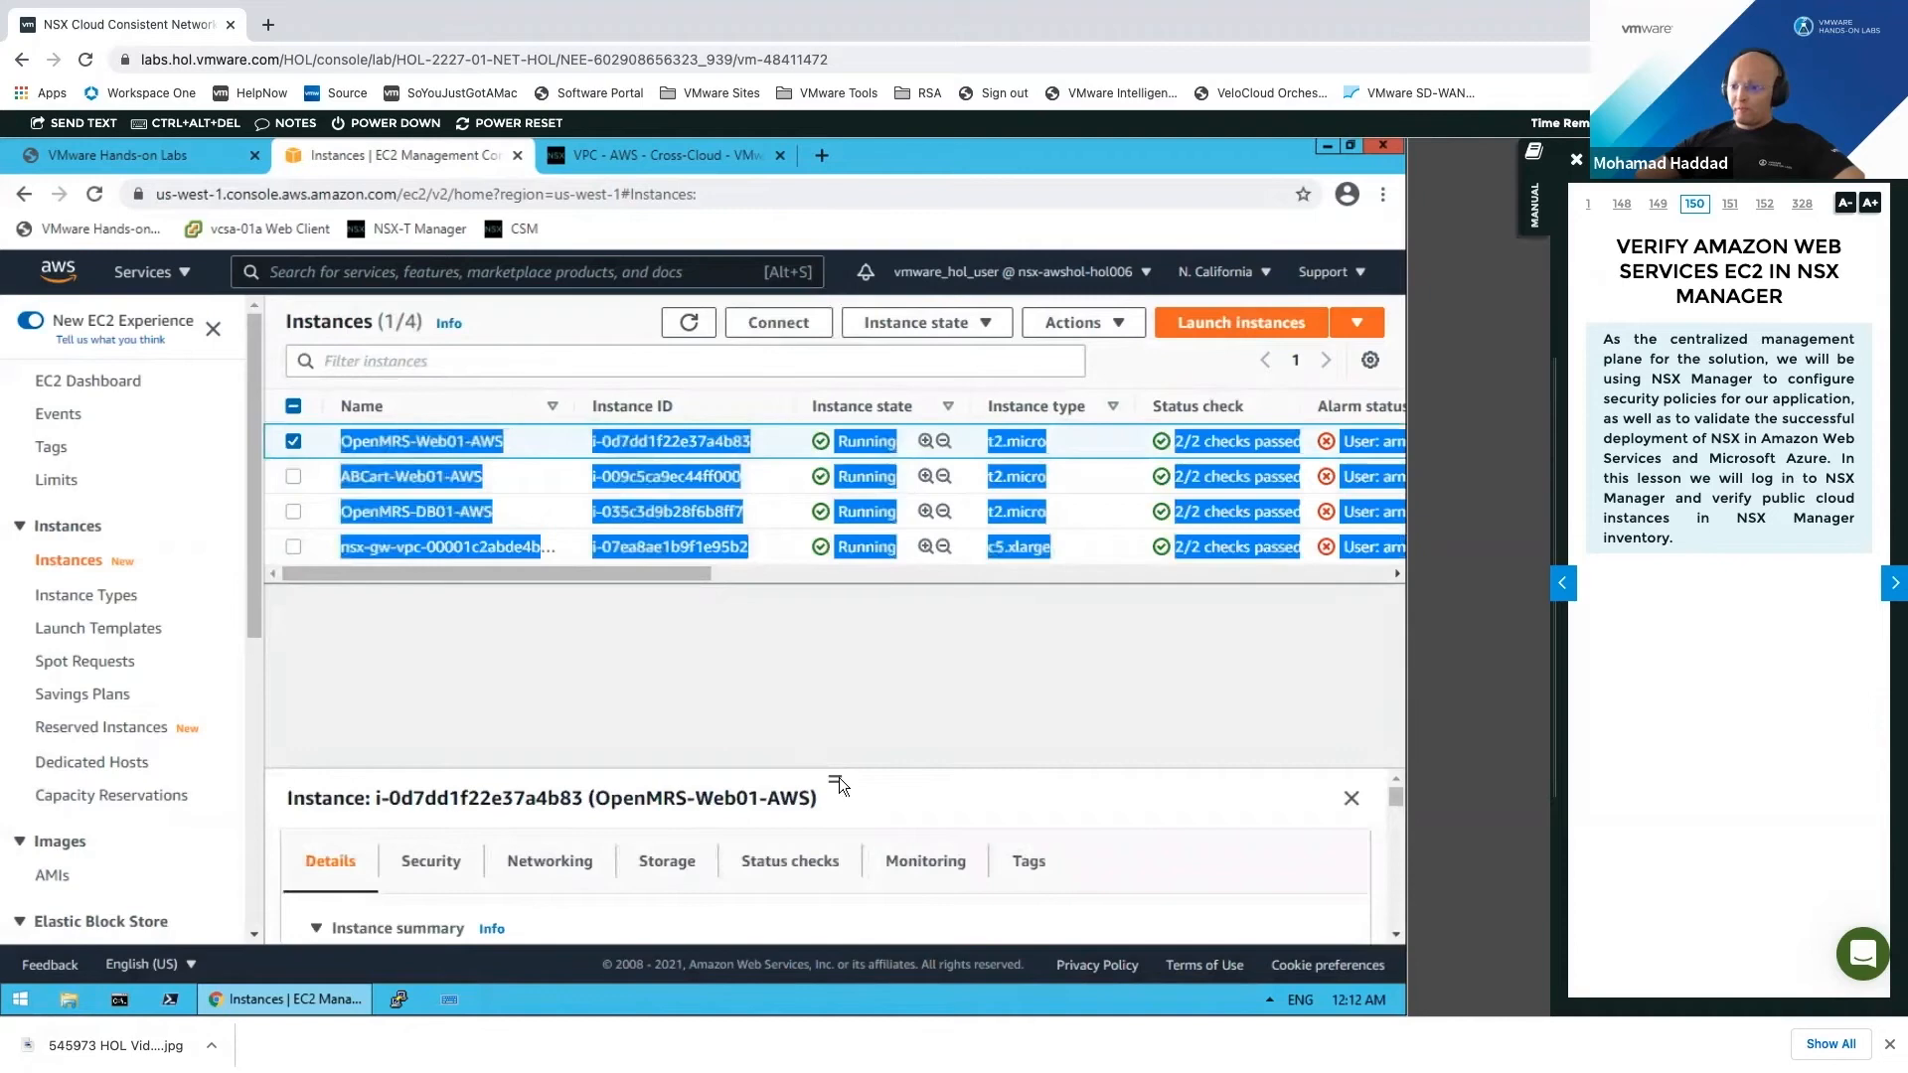
left_click_drag(836, 776, 848, 592)
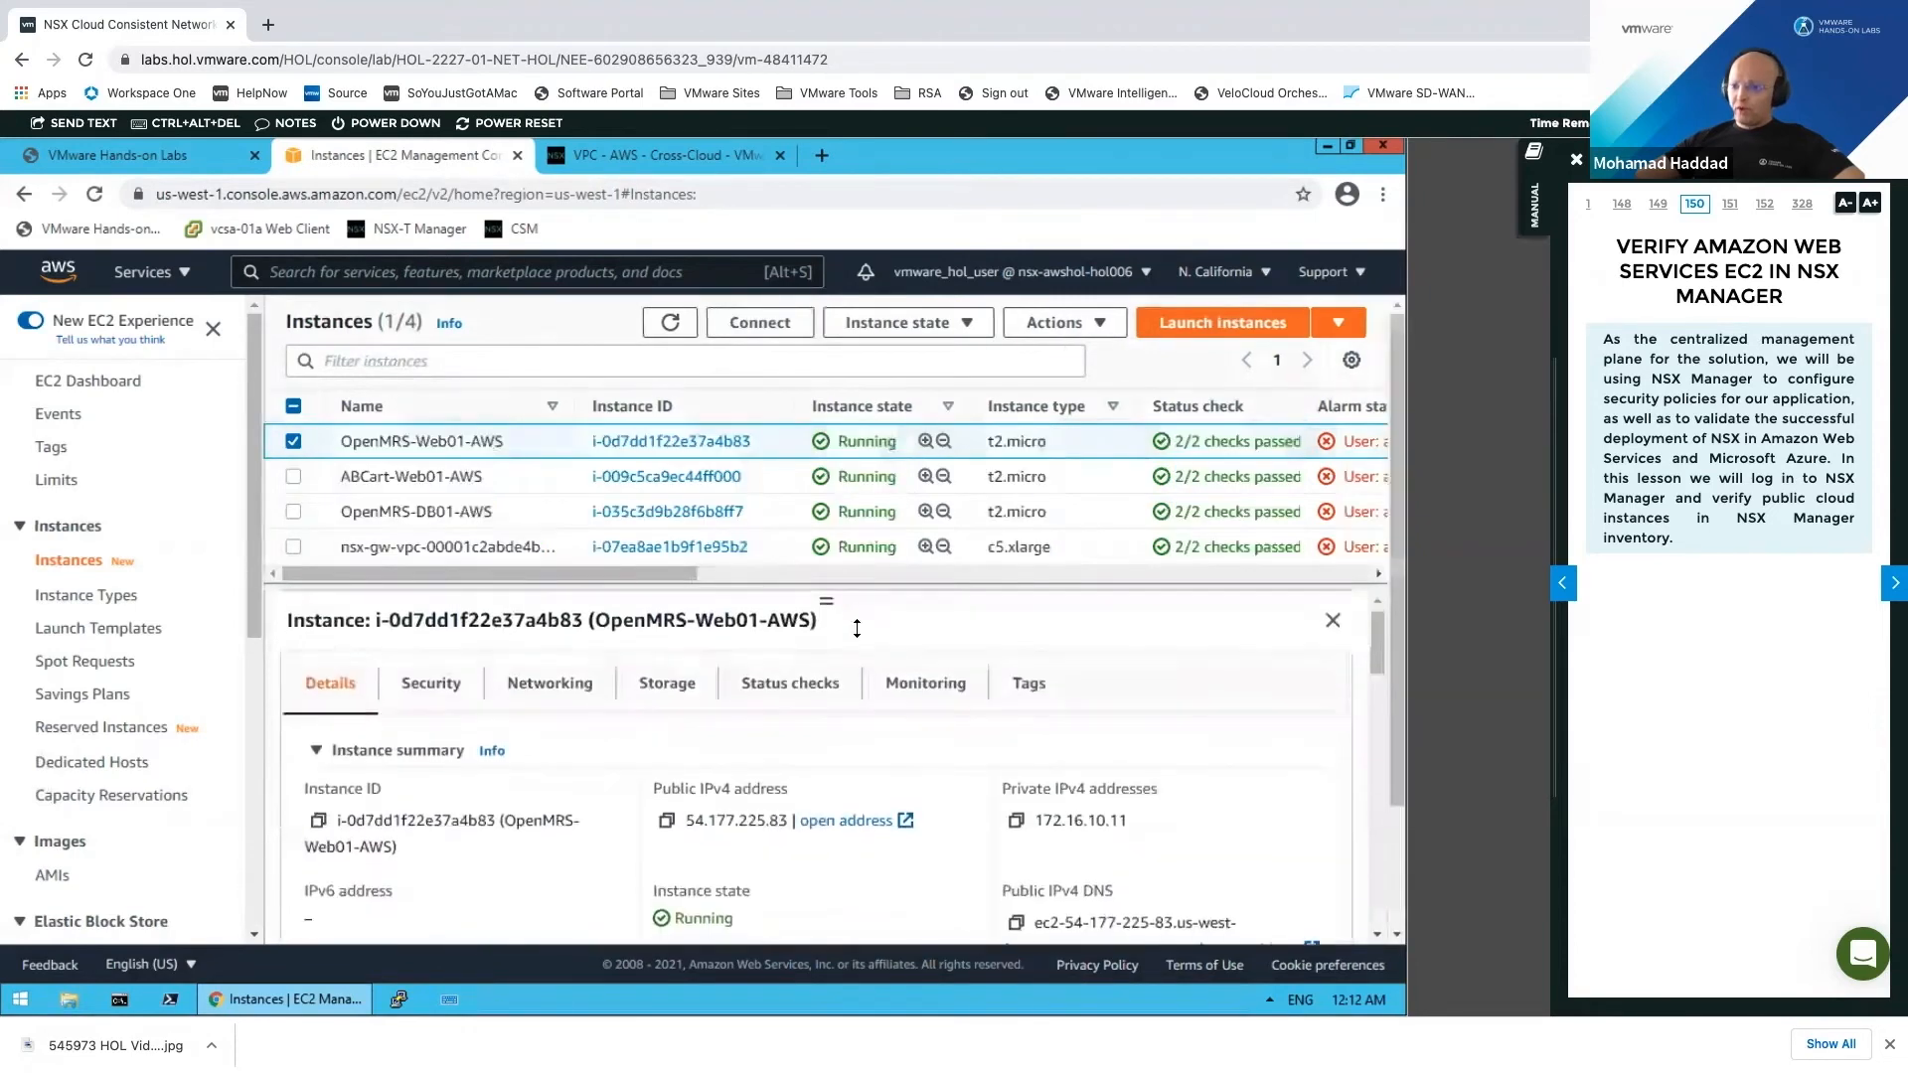
left_click(1029, 686)
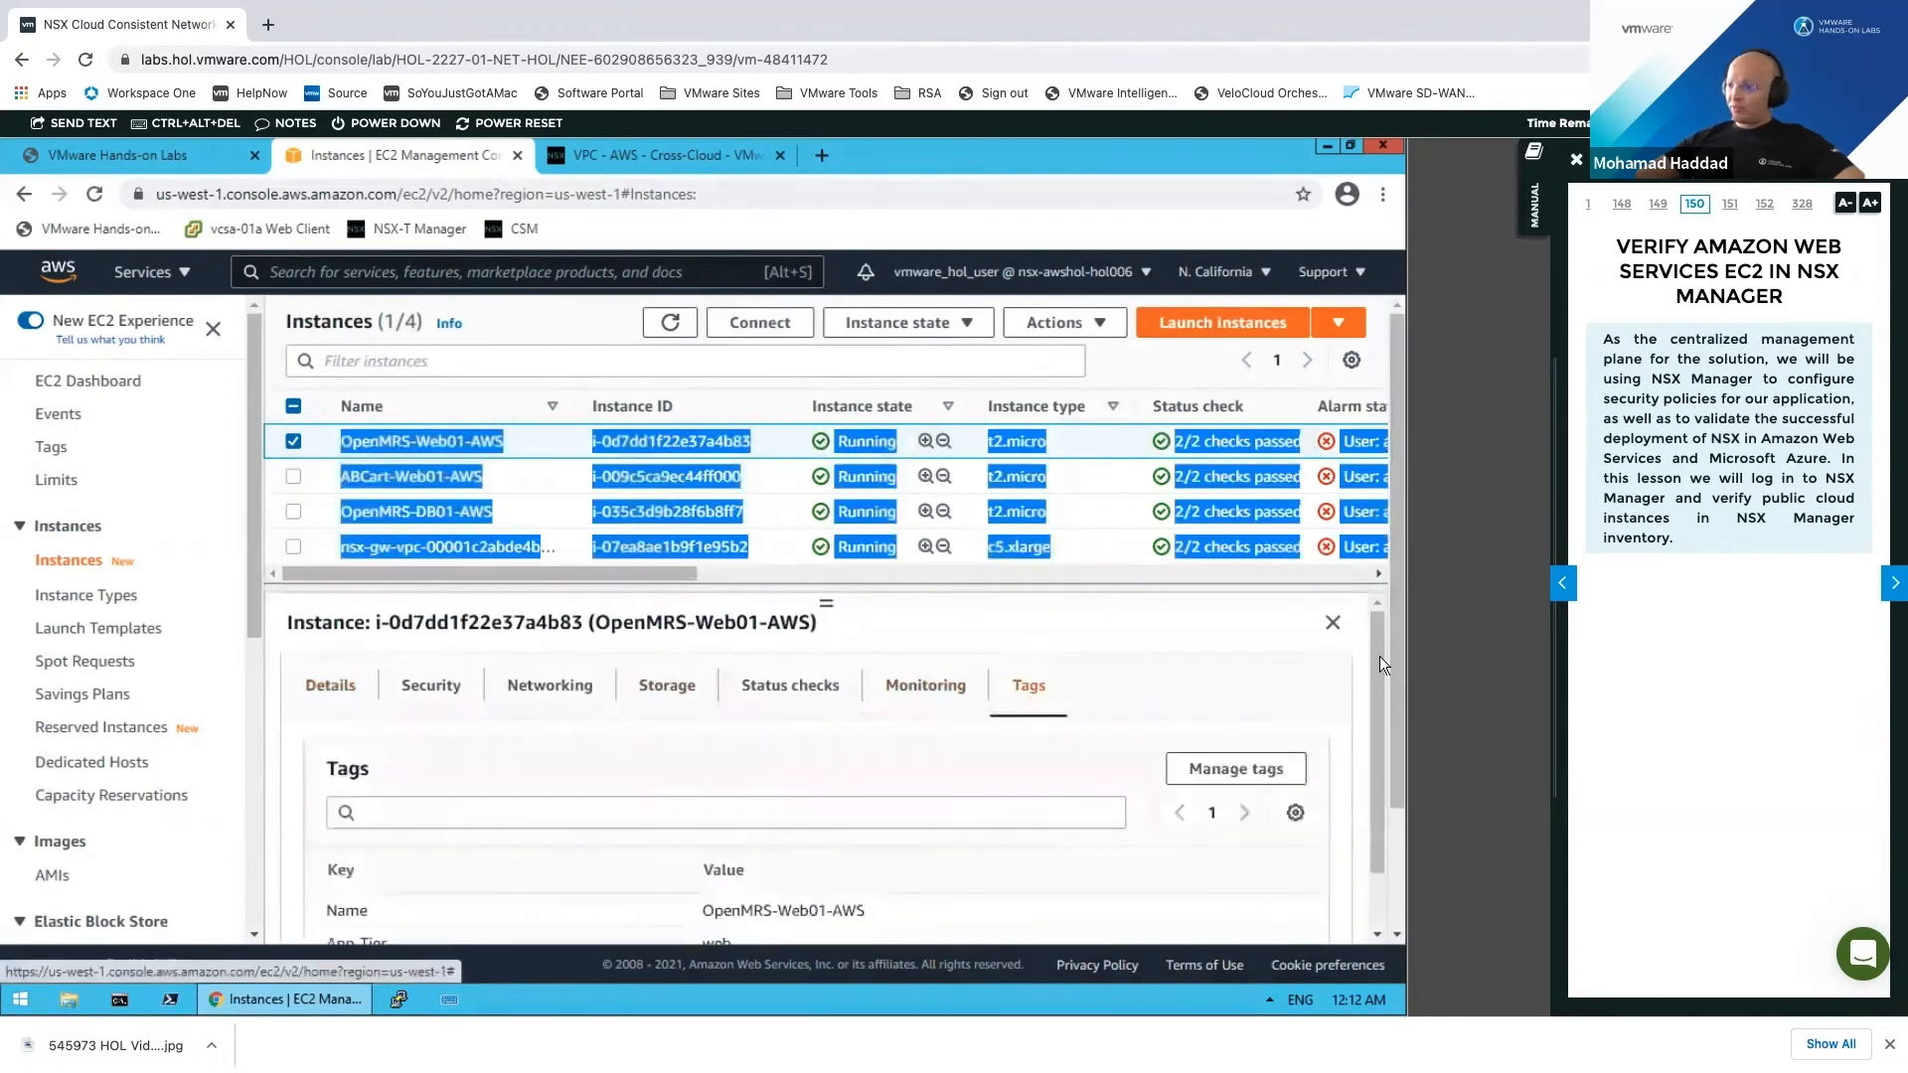
left_click_drag(1397, 676, 1351, 855)
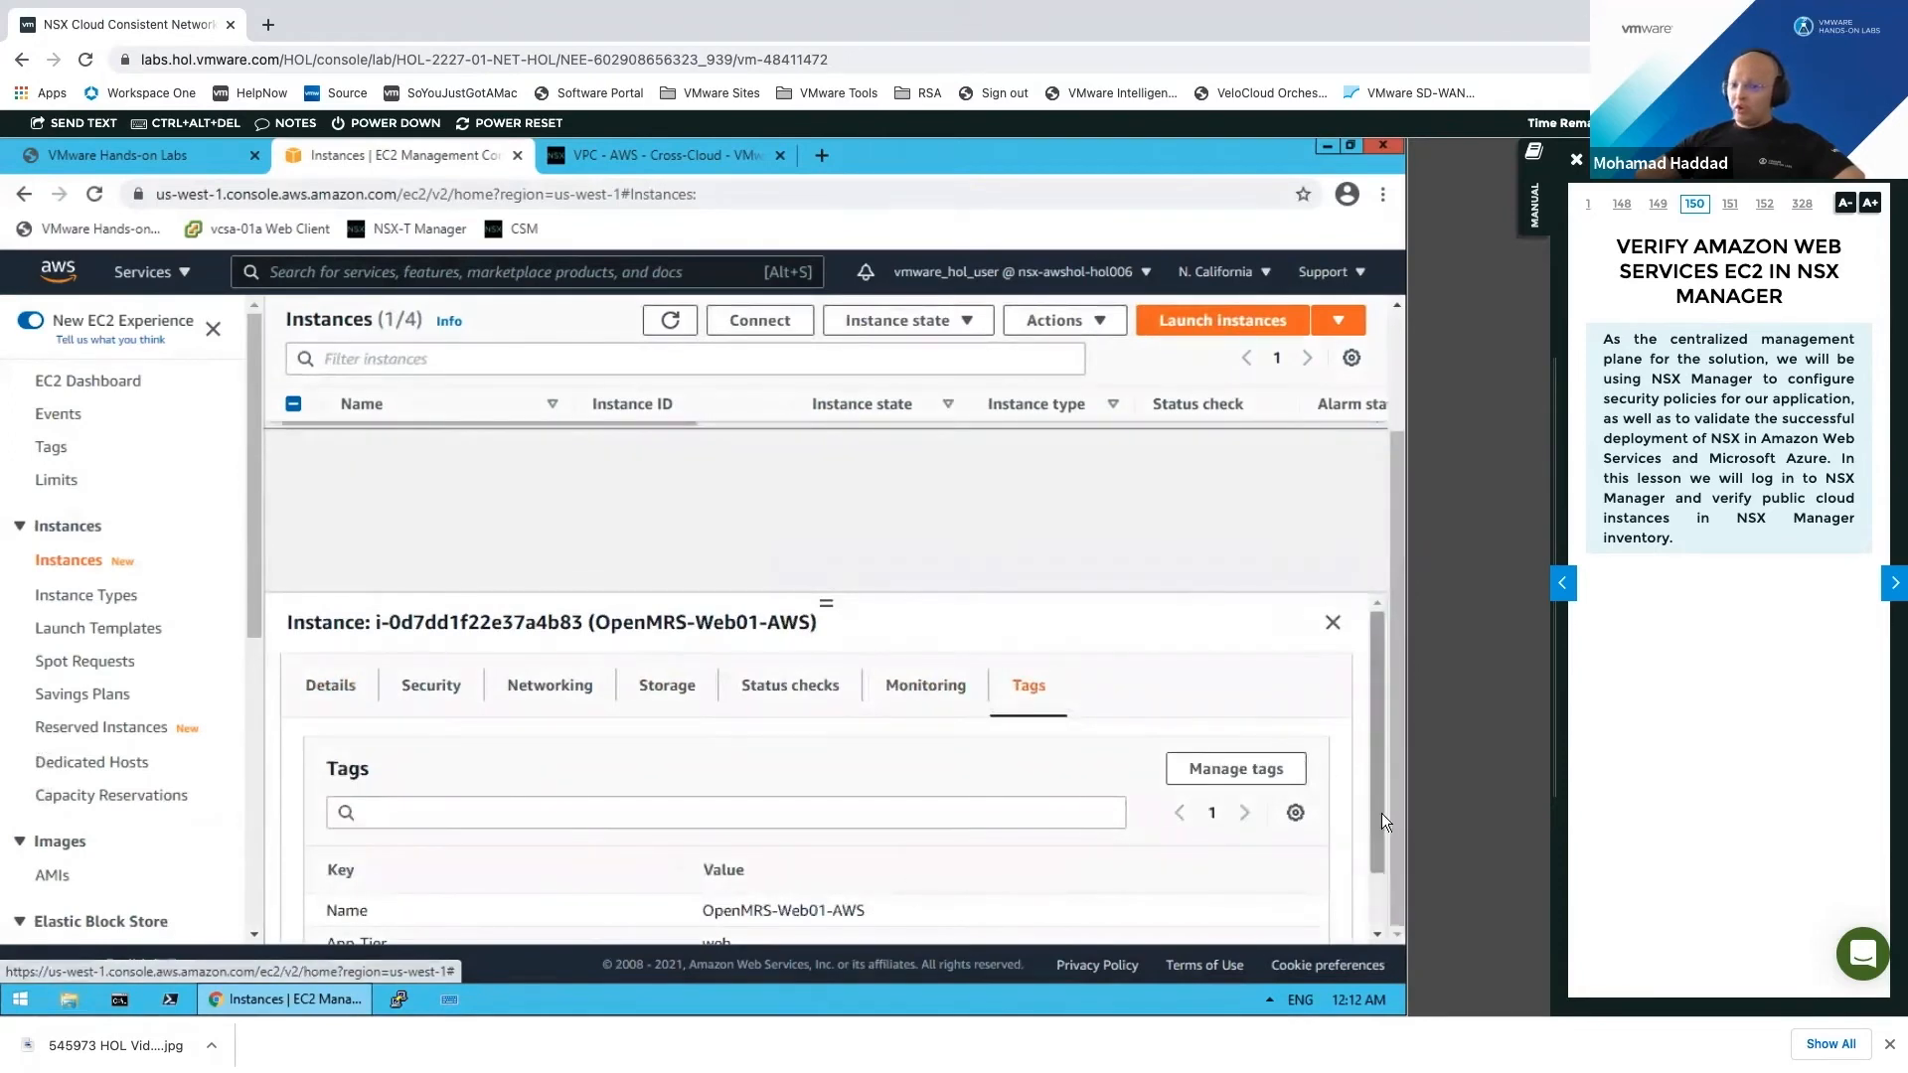
left_click_drag(1381, 803, 1378, 864)
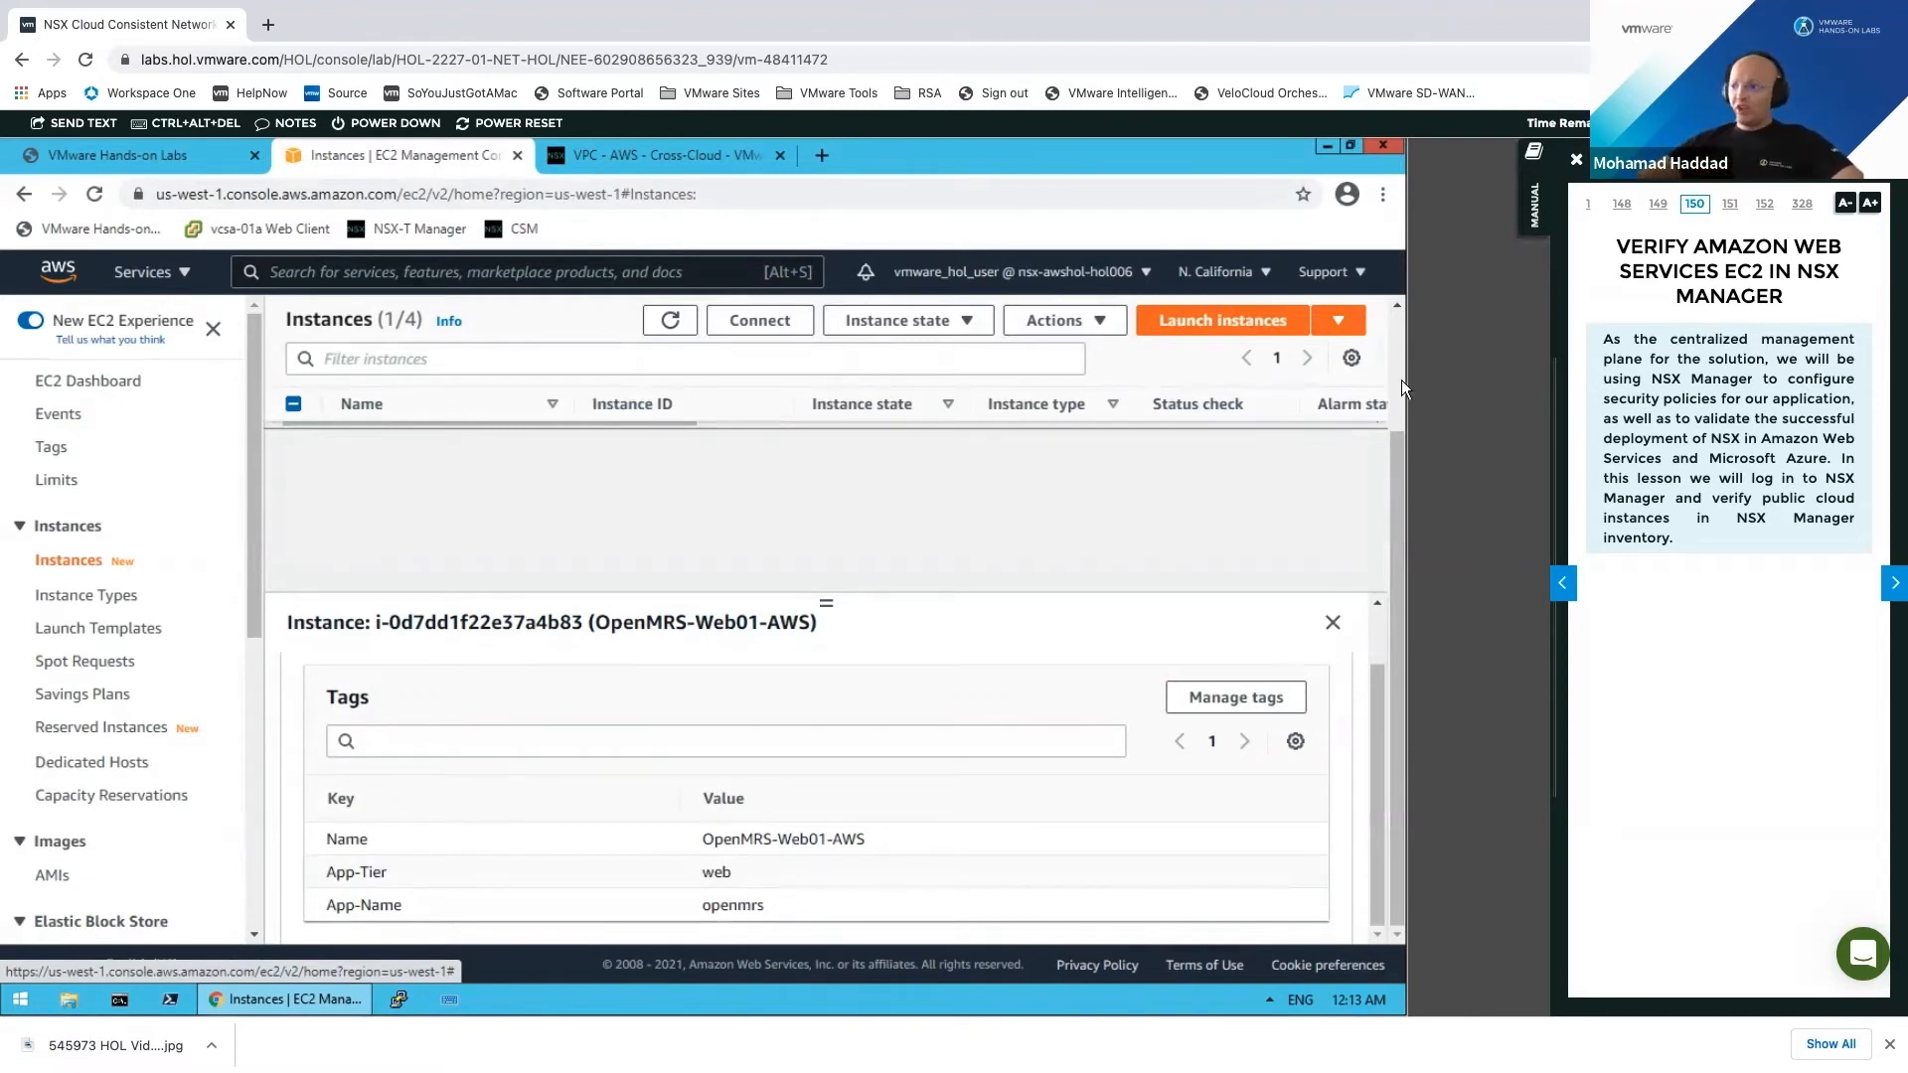
scroll(1382, 419, "up", 2)
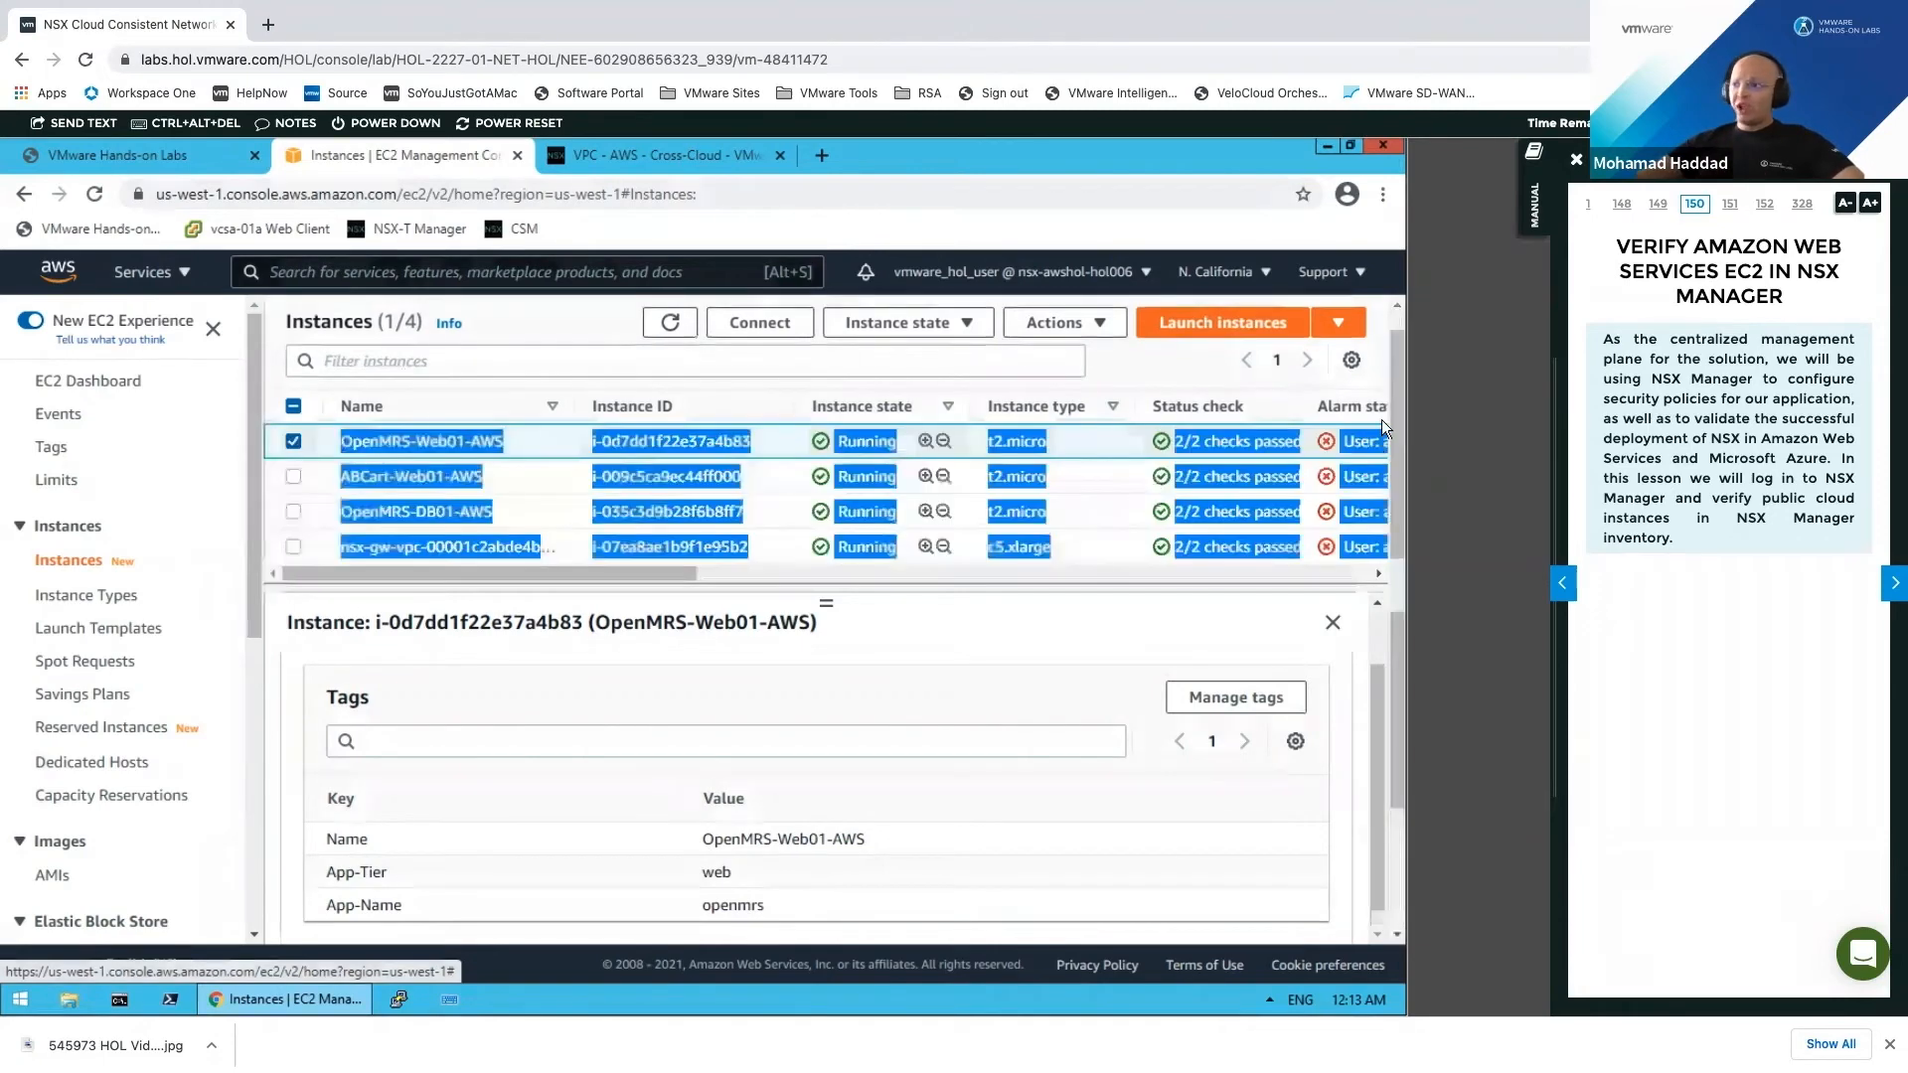
left_click(529, 634)
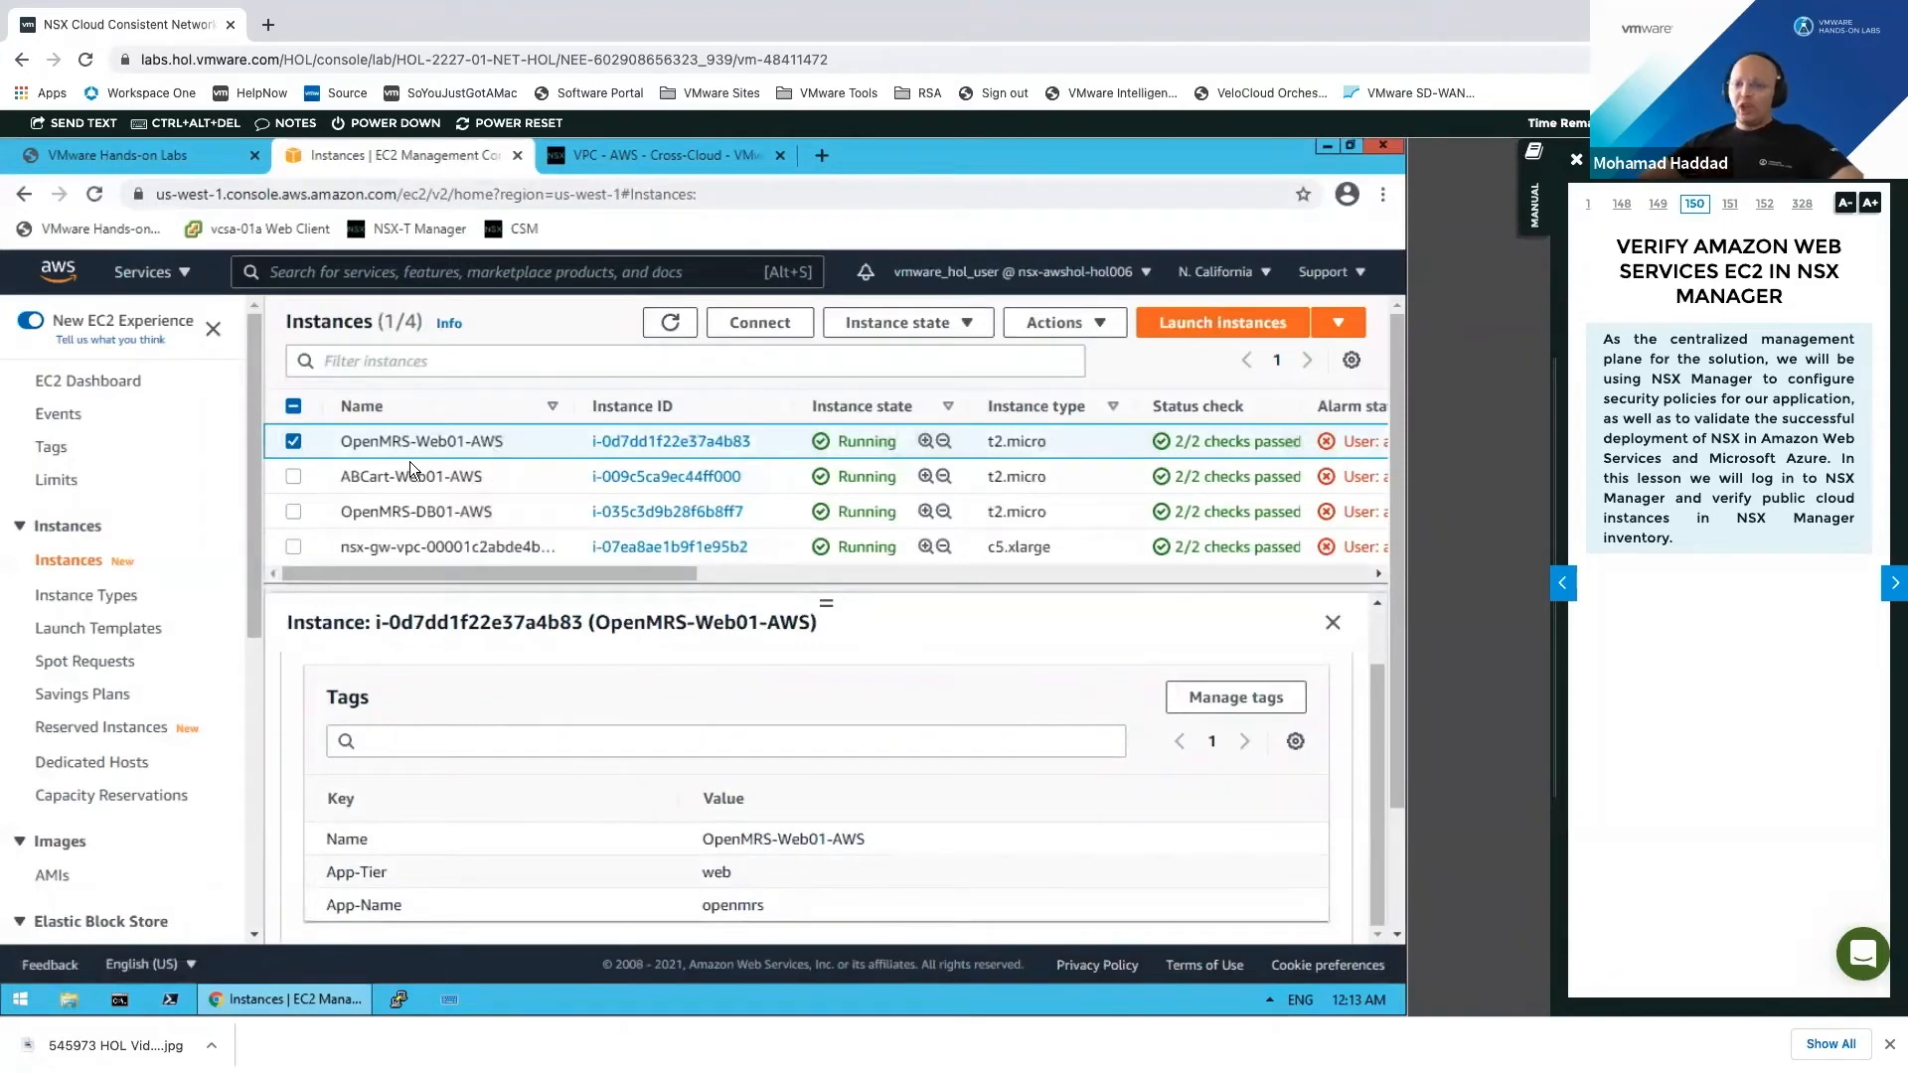
Step: Switch to OpenMRS-DB01-AWS and check its tags: App-Name openmrs, App-Tier db
left_click(293, 440)
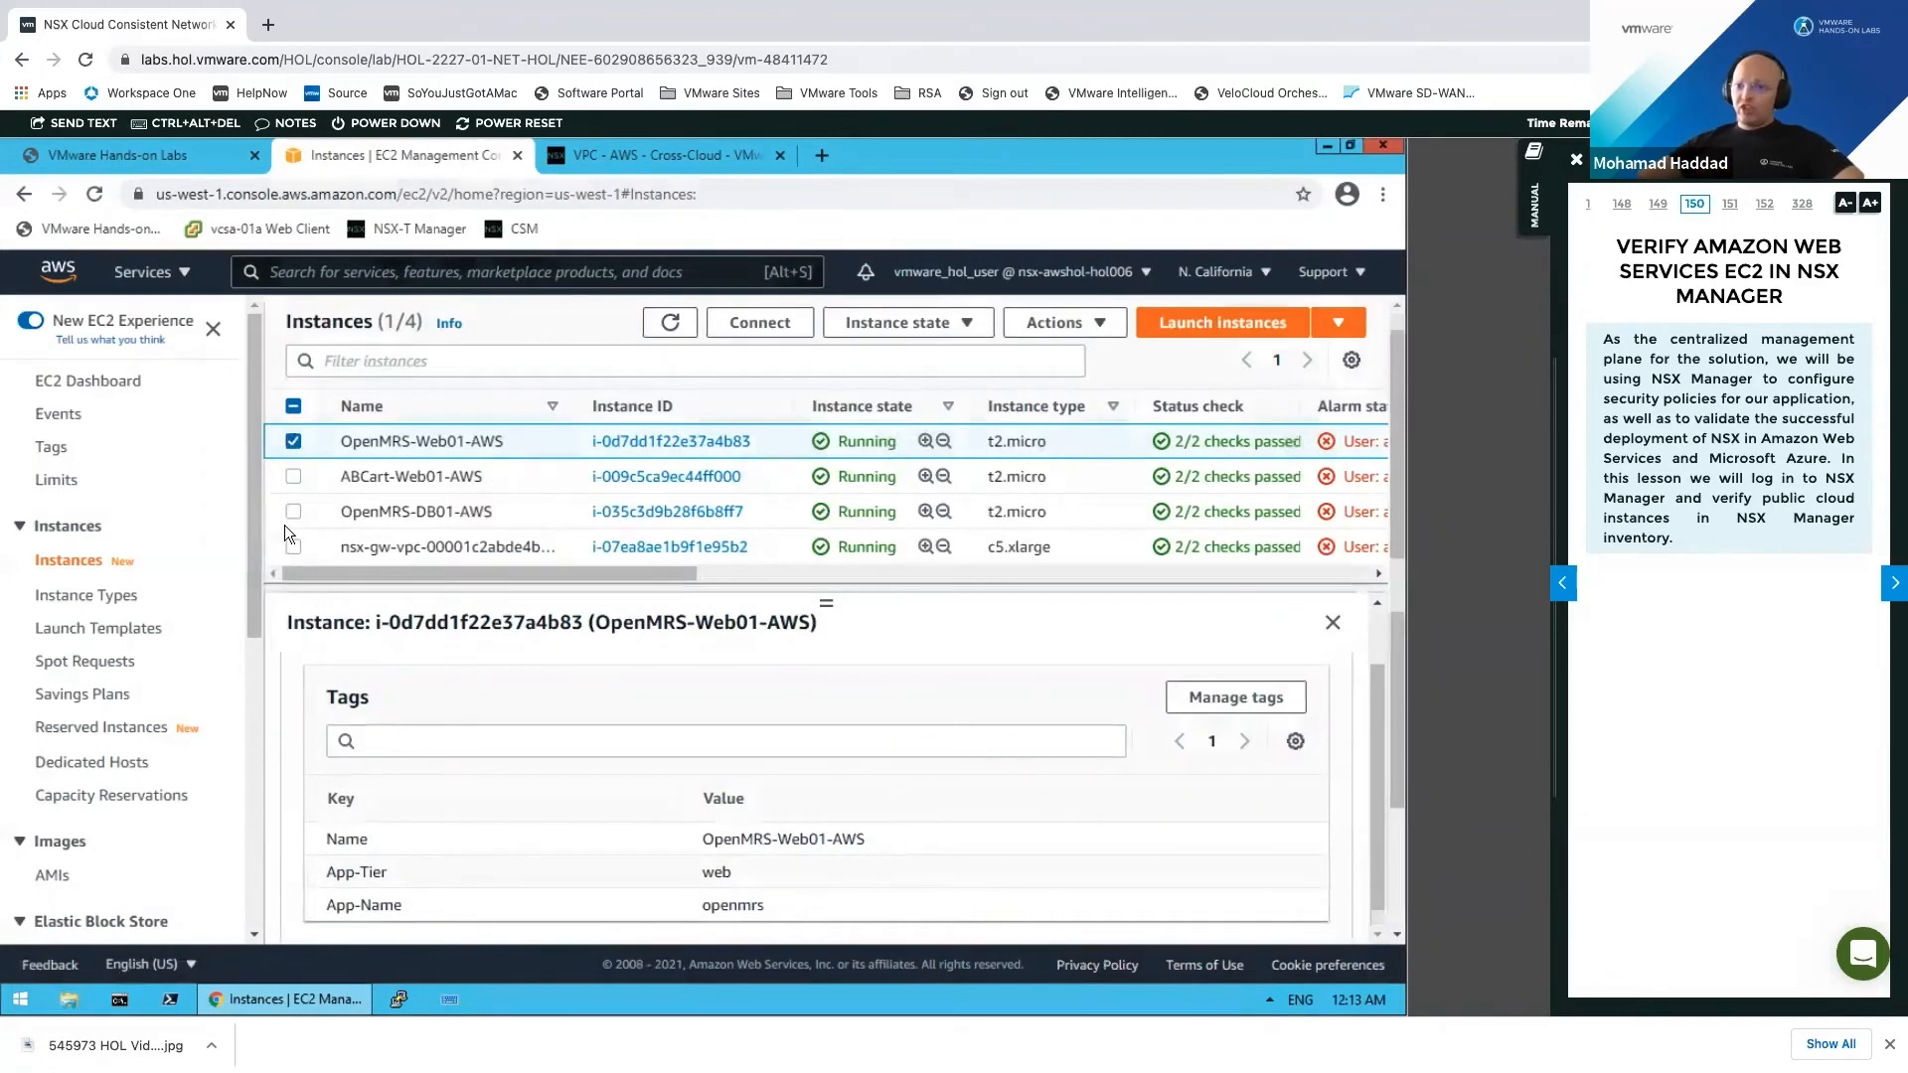
left_click(293, 512)
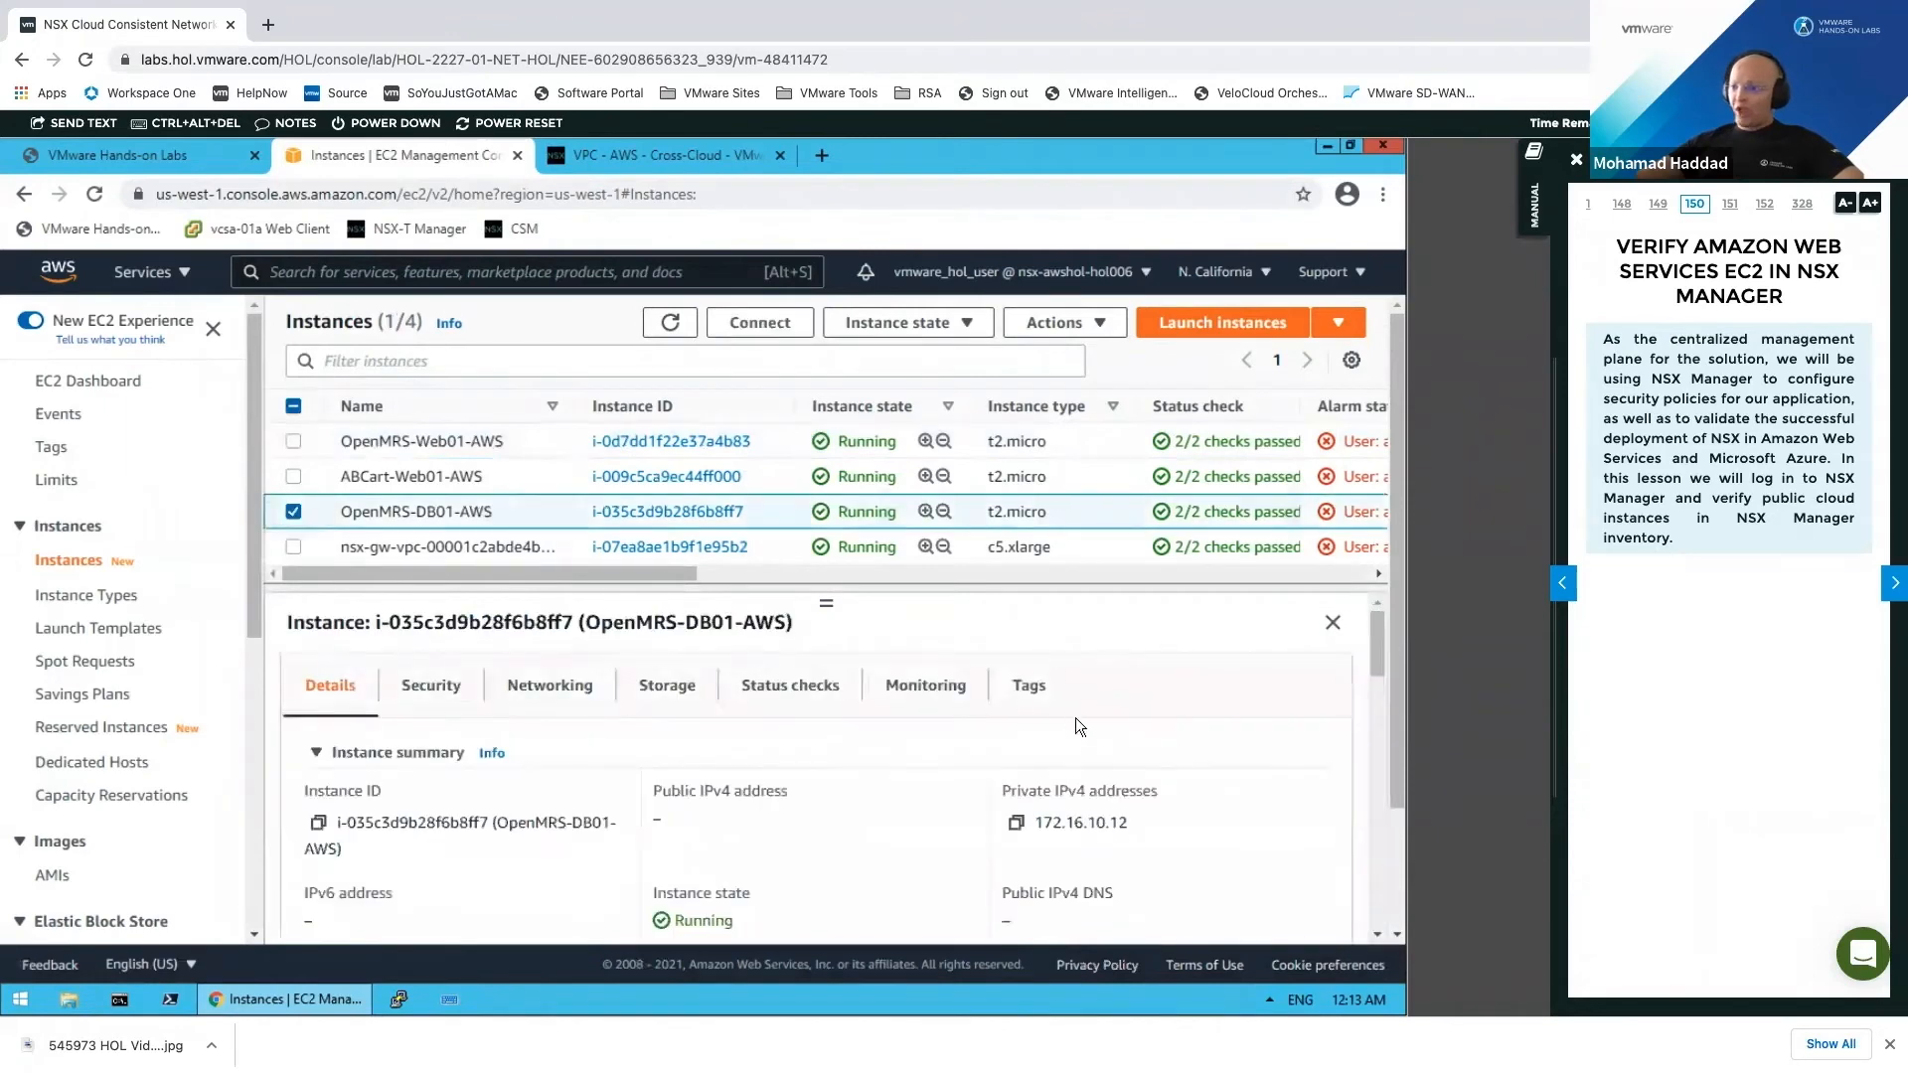
left_click(1026, 686)
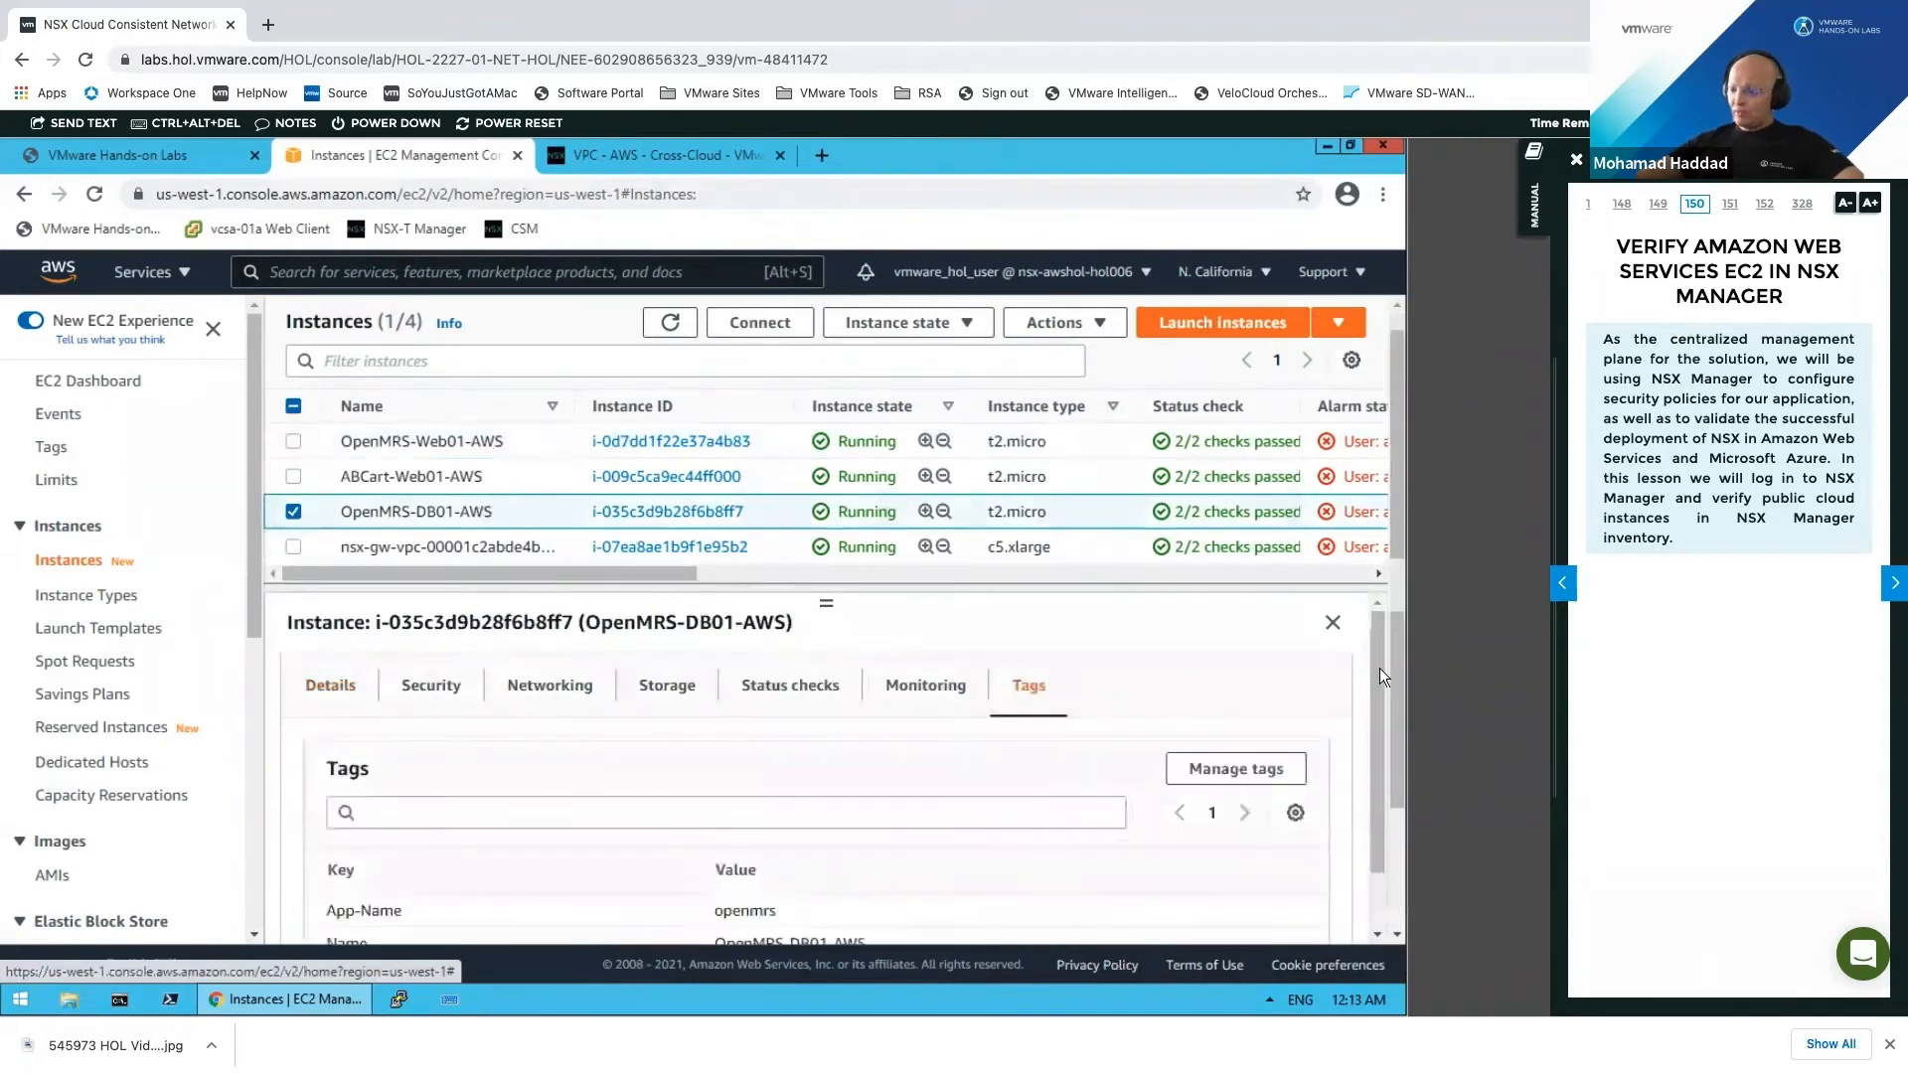
left_click_drag(1378, 753, 1373, 862)
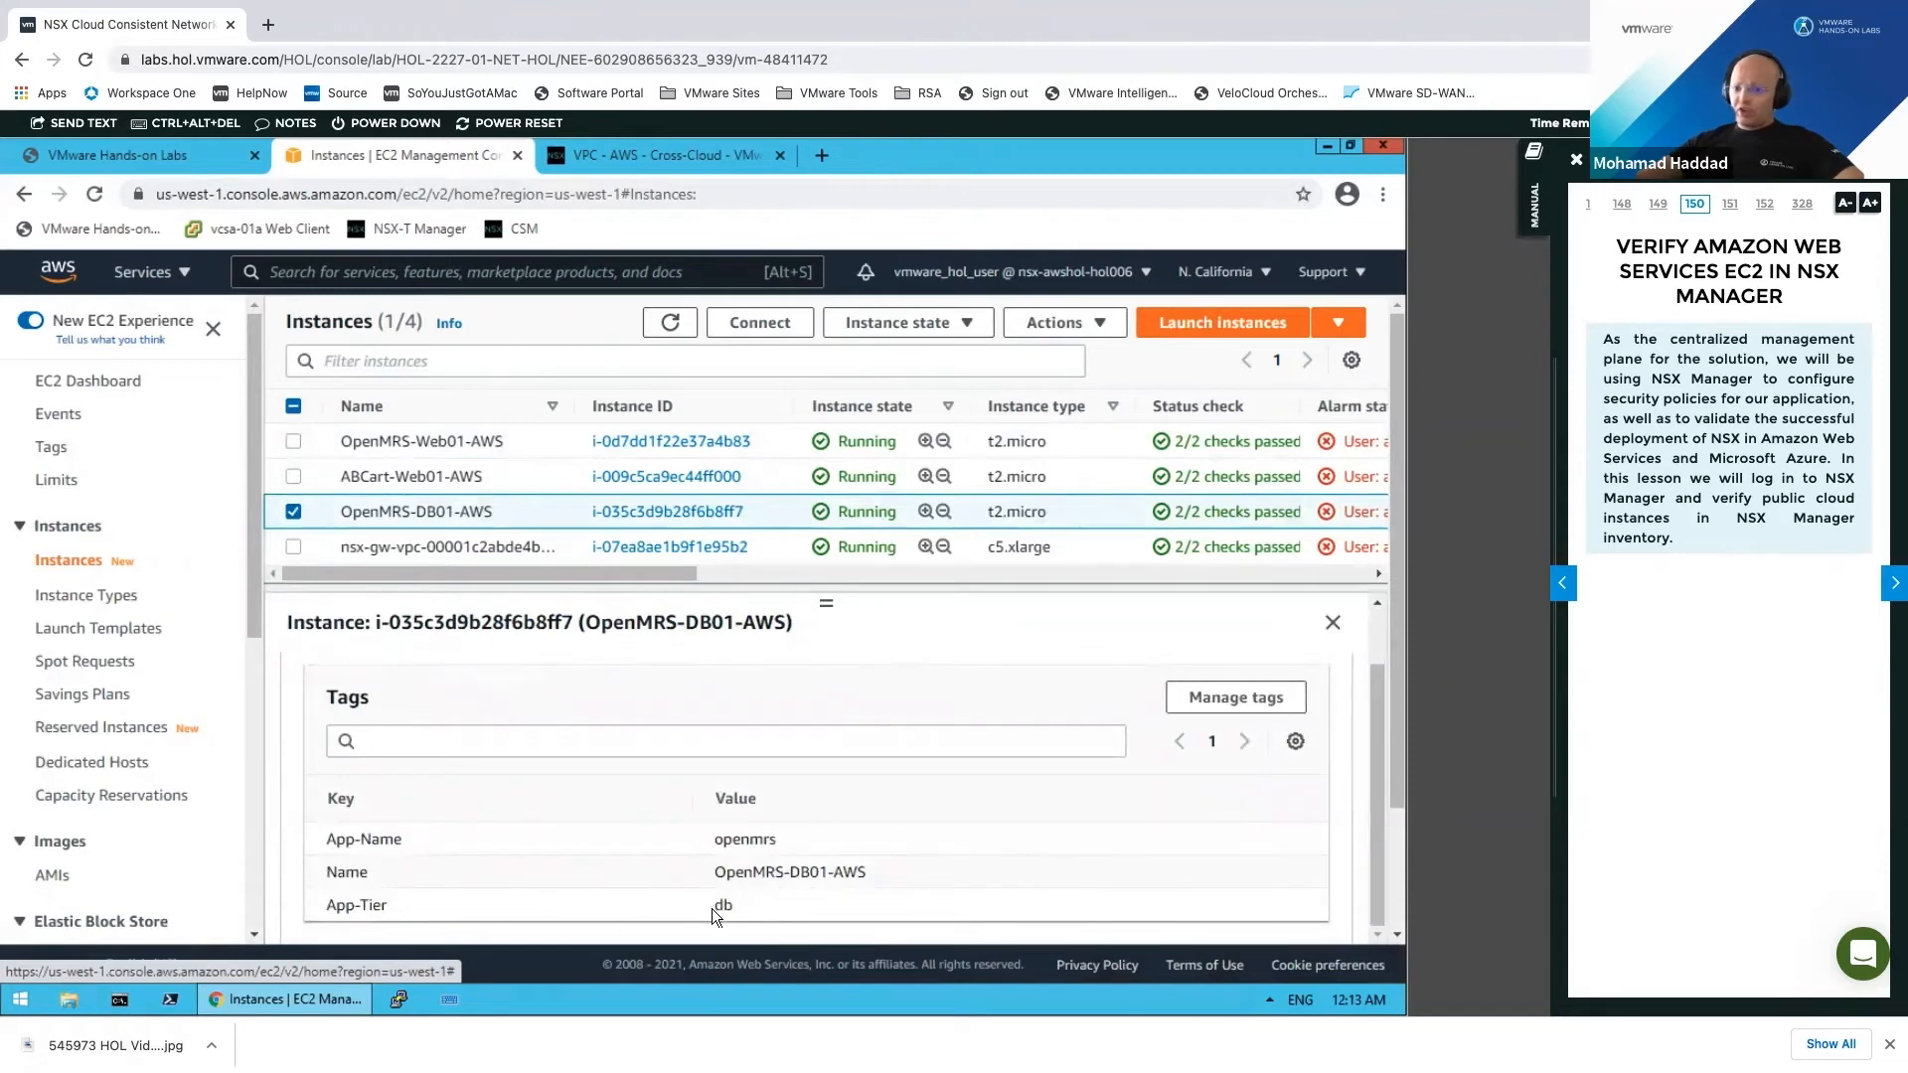
left_click_drag(720, 845, 833, 871)
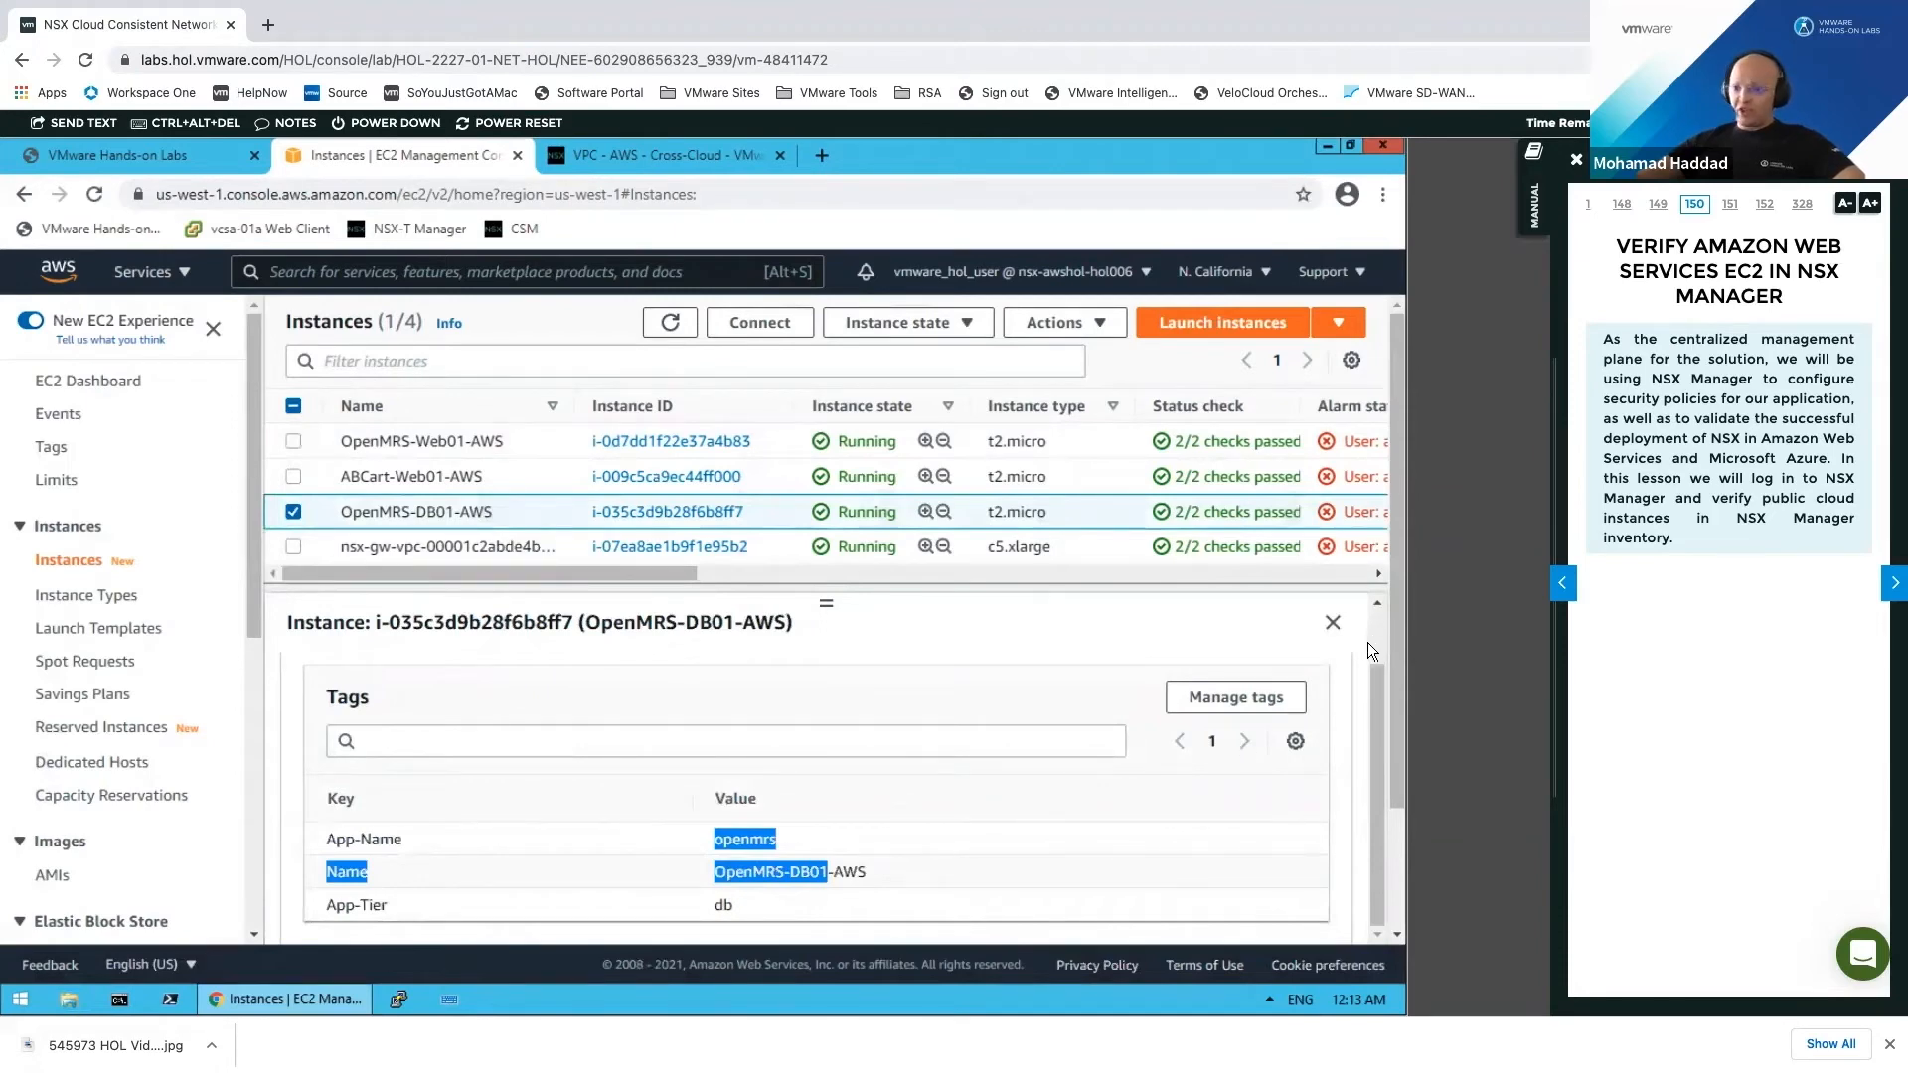
Step: Review OpenMRS-DB01-AWS security: nsx-compute-security-group, no inbound rules, outbound All to 0.0.0.0/0
scroll(1367, 642, "up", 2)
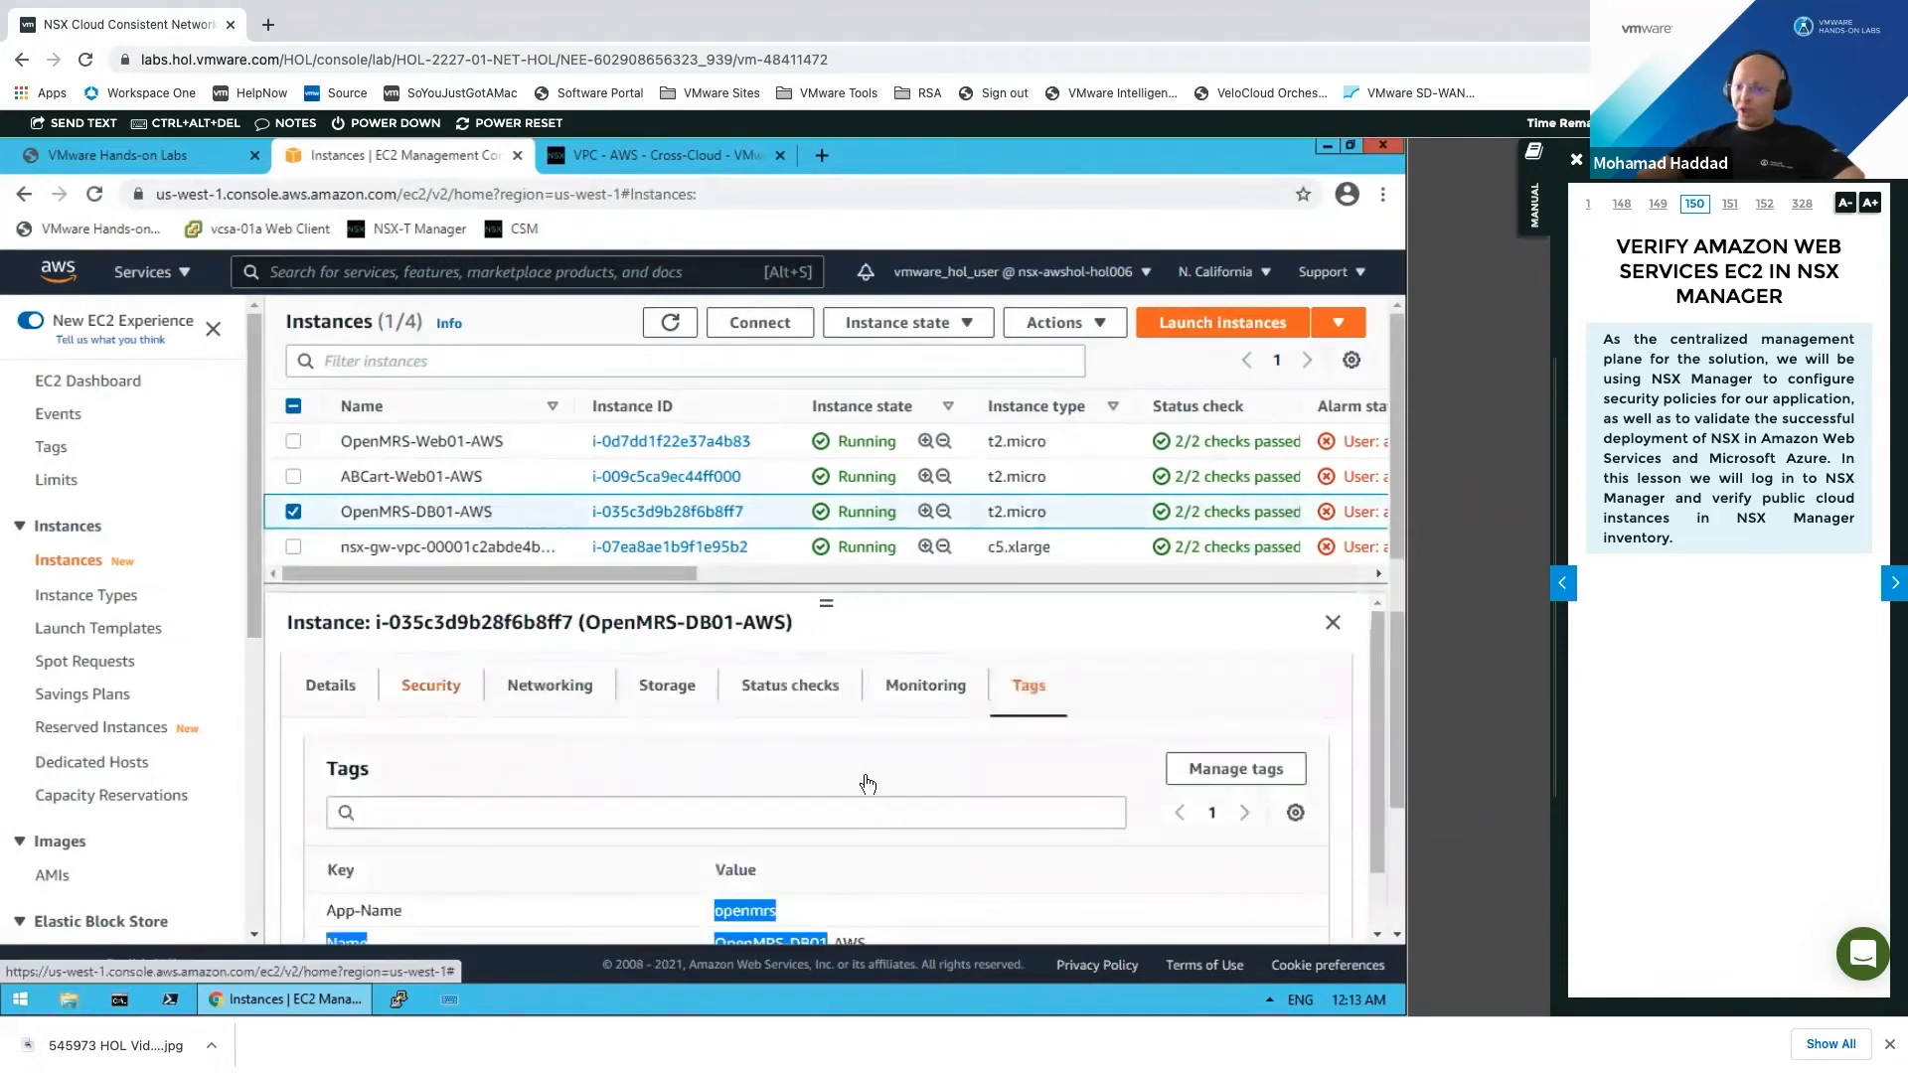
left_click(430, 685)
left_click_drag(1377, 745, 1375, 913)
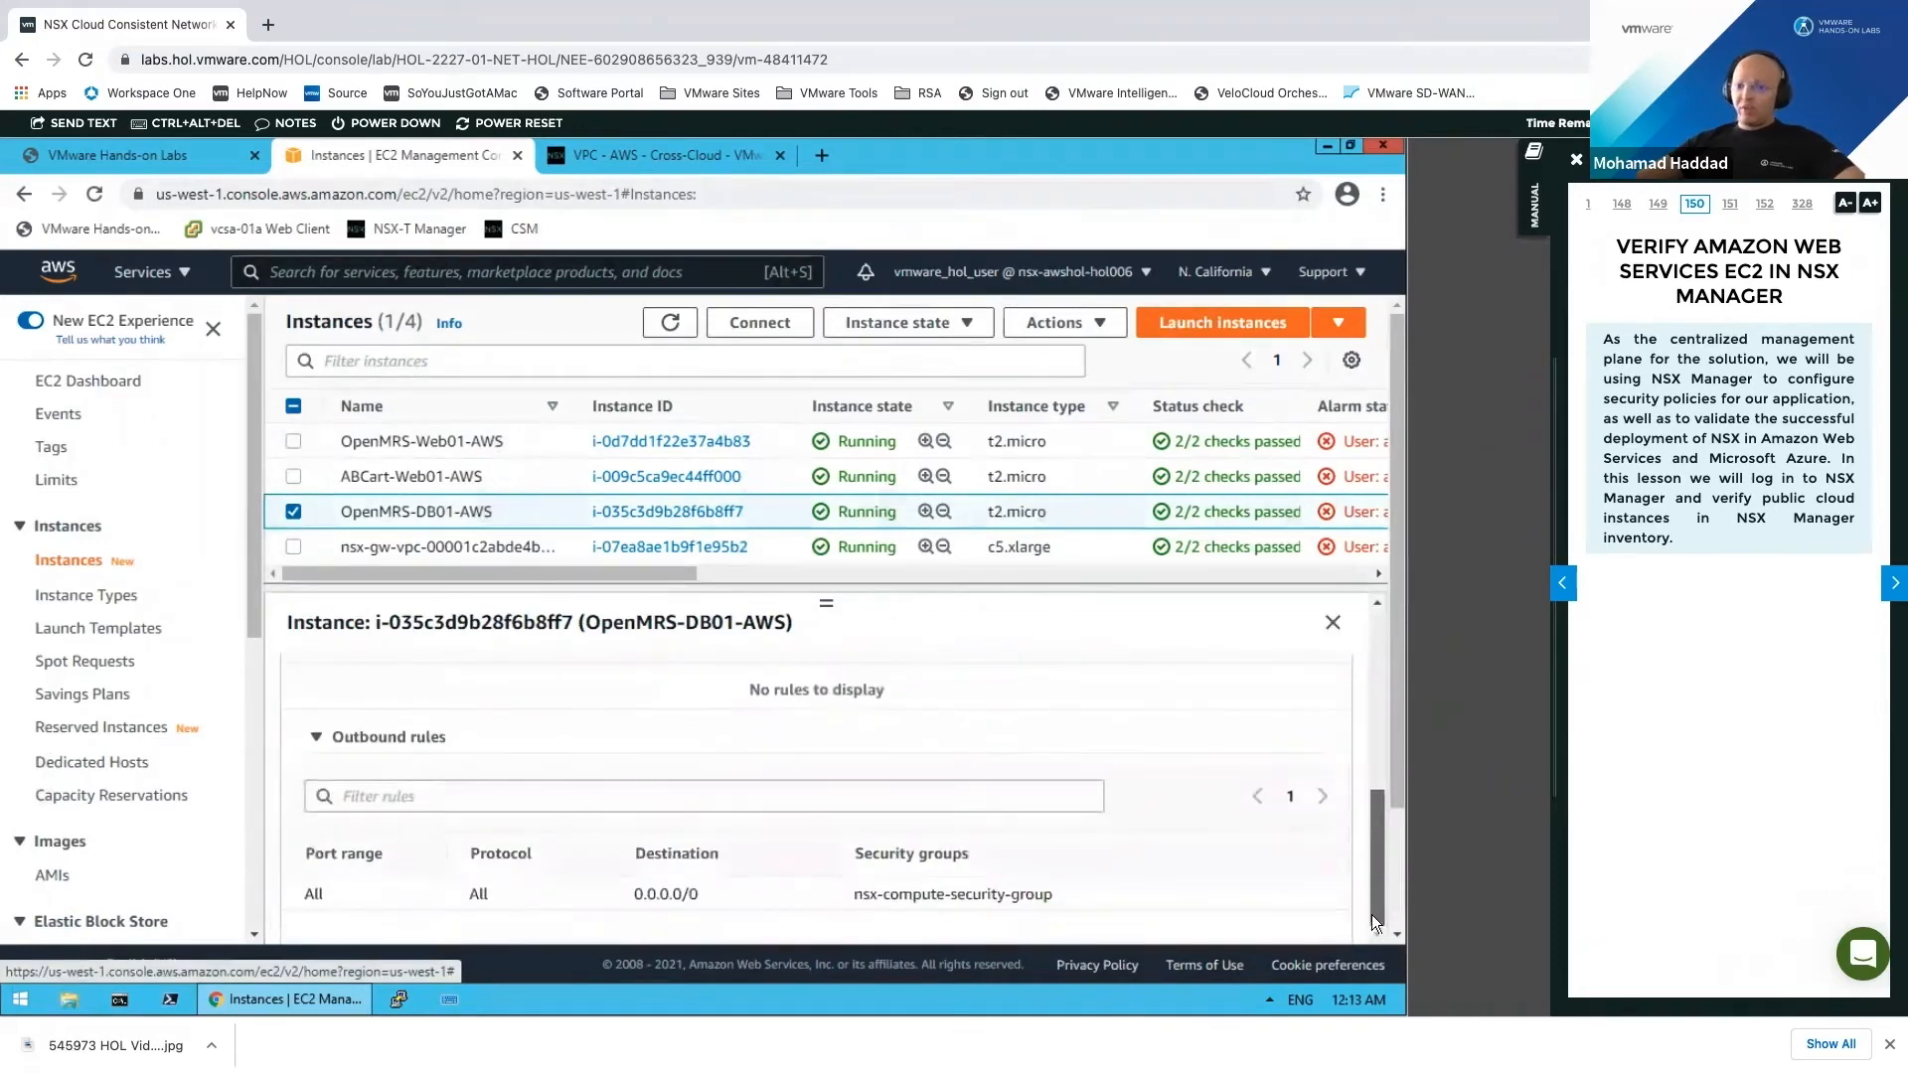
scroll(1369, 839, "up", 3)
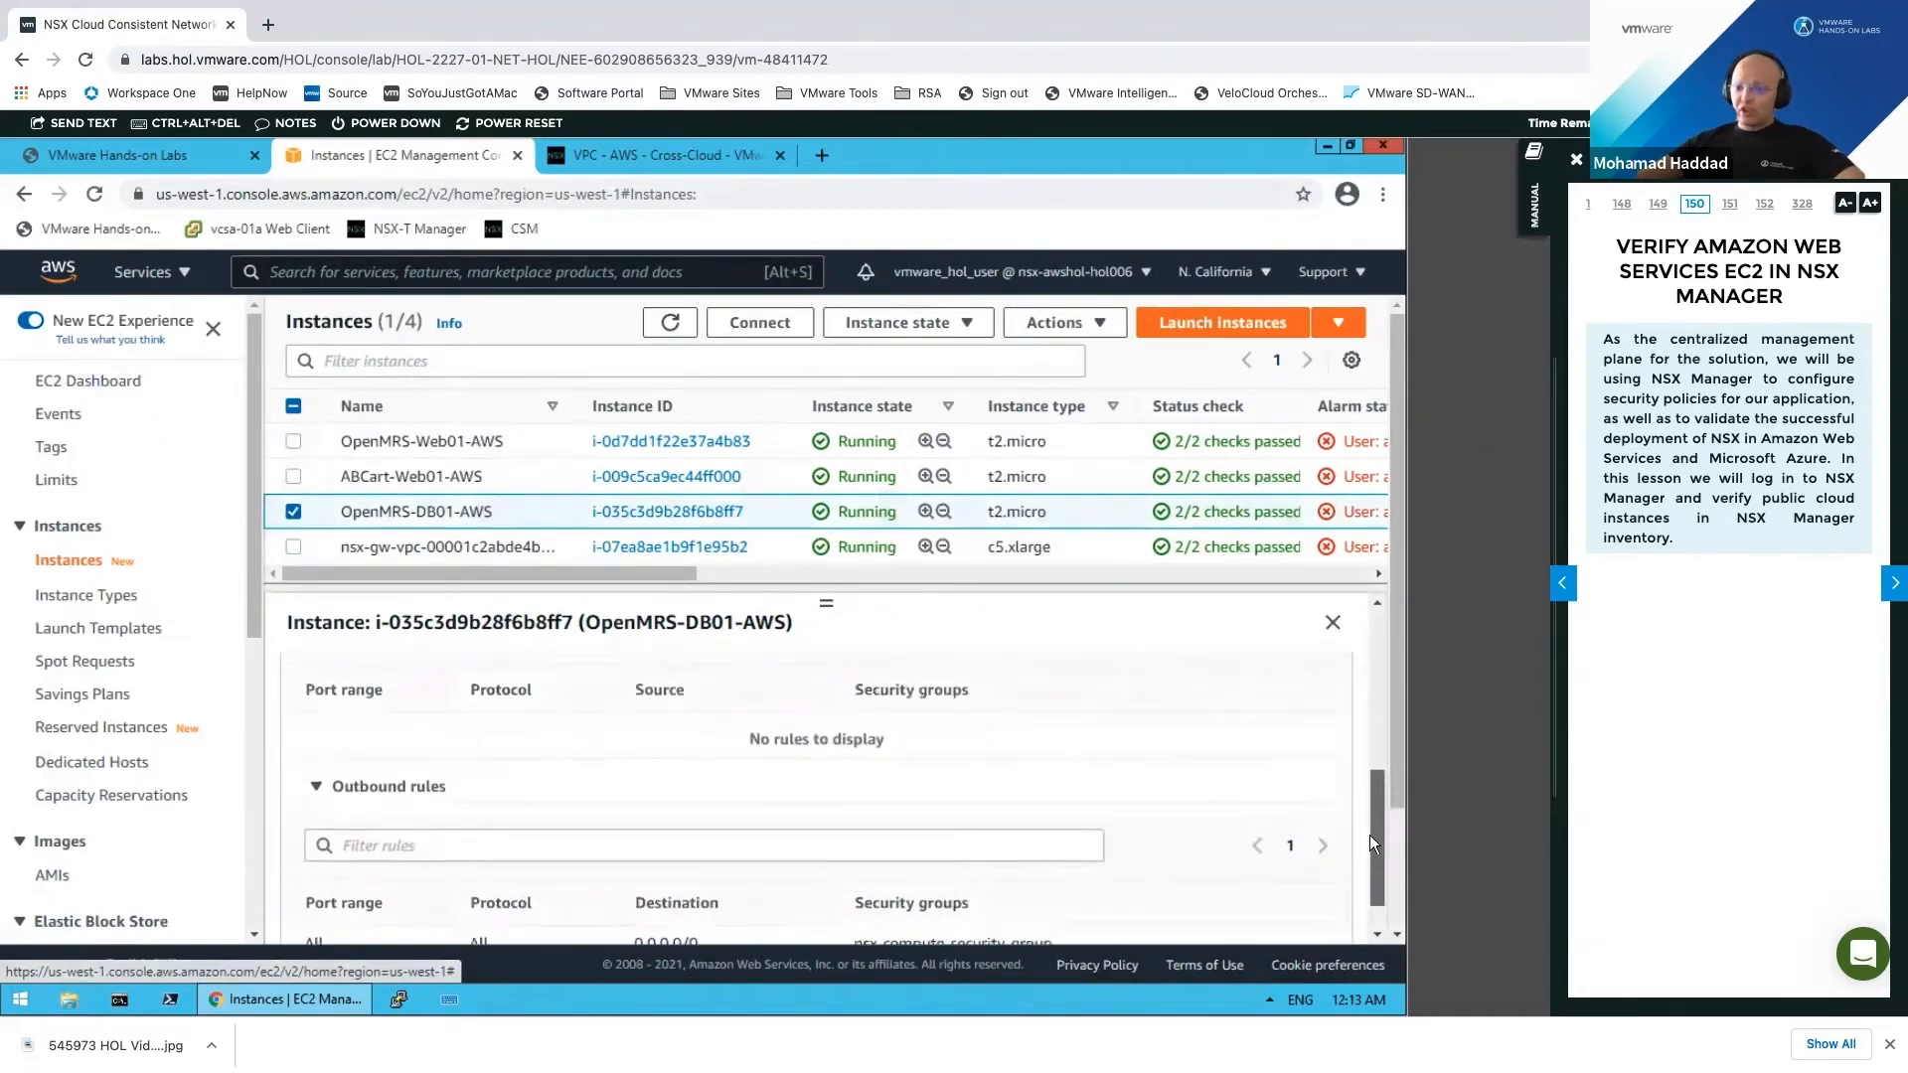
scroll(1369, 805, "up", 1)
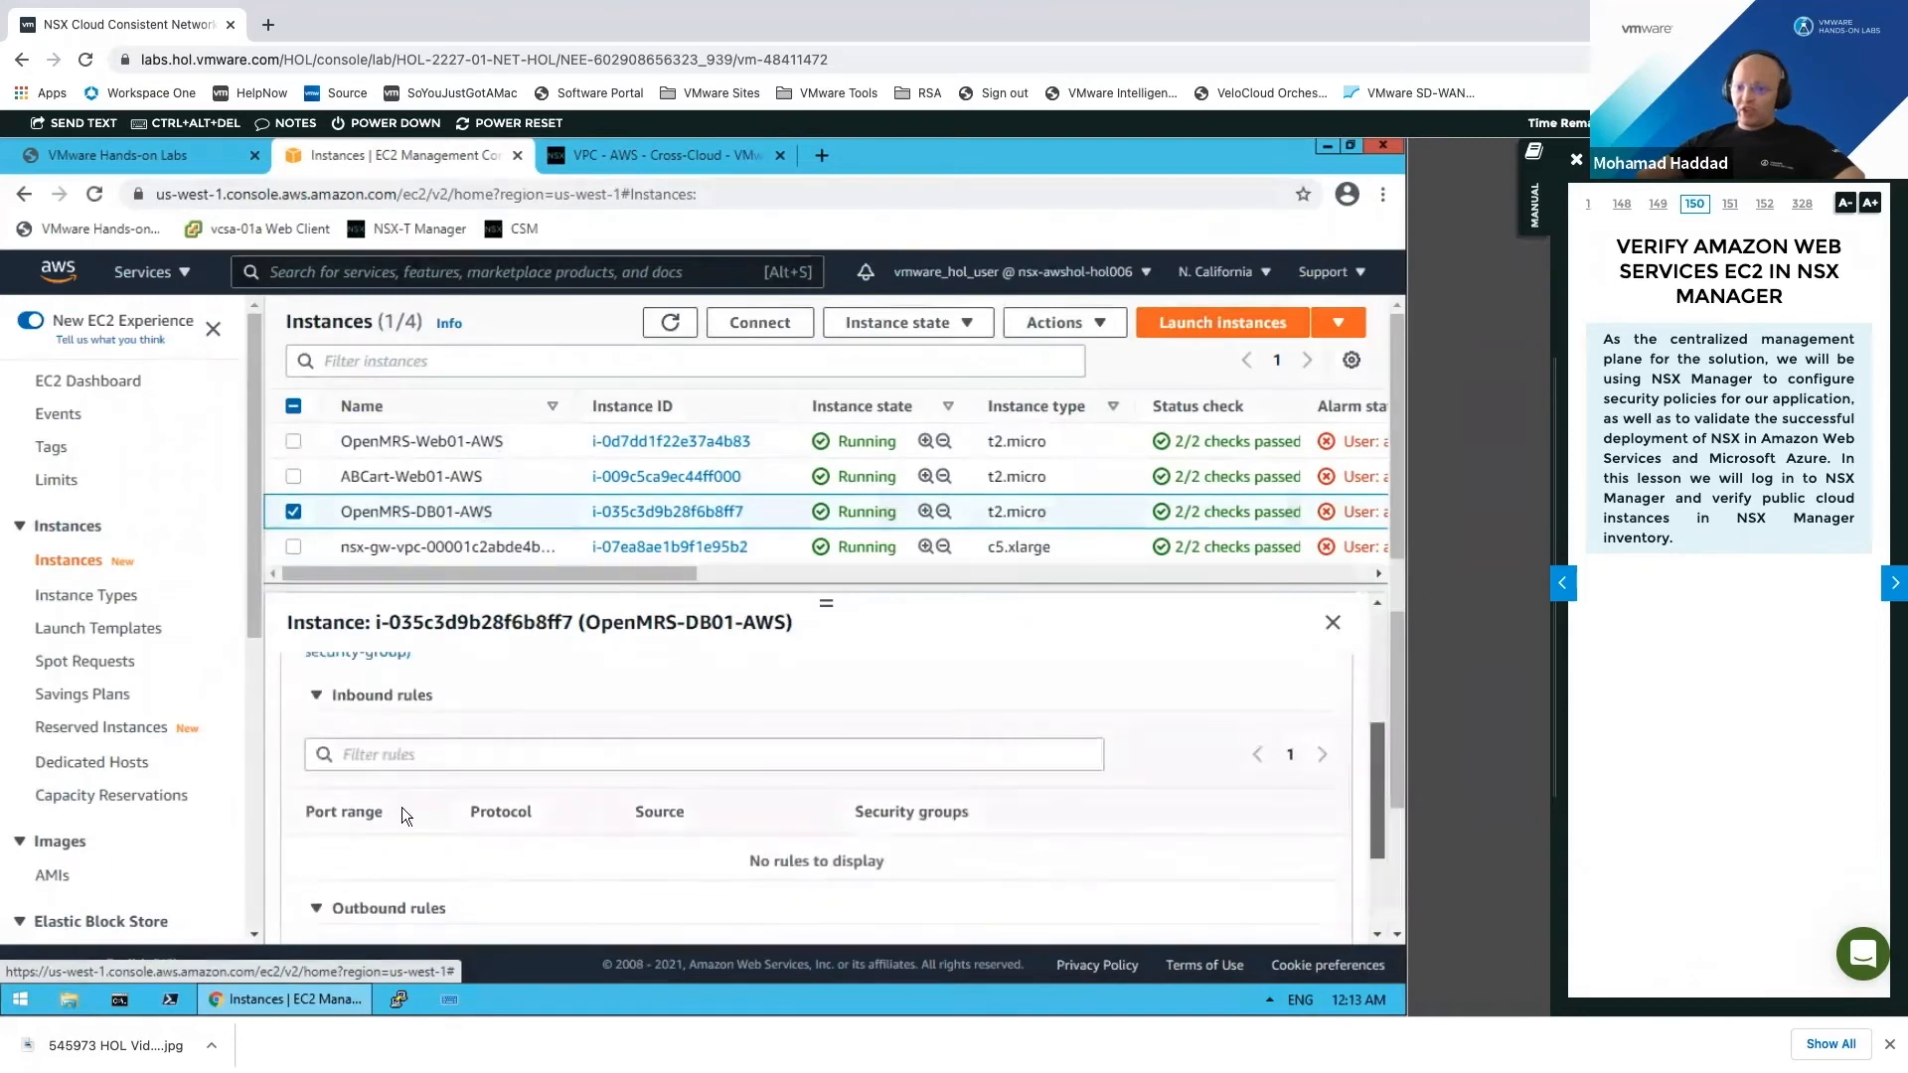
scroll(347, 873, "down", 3)
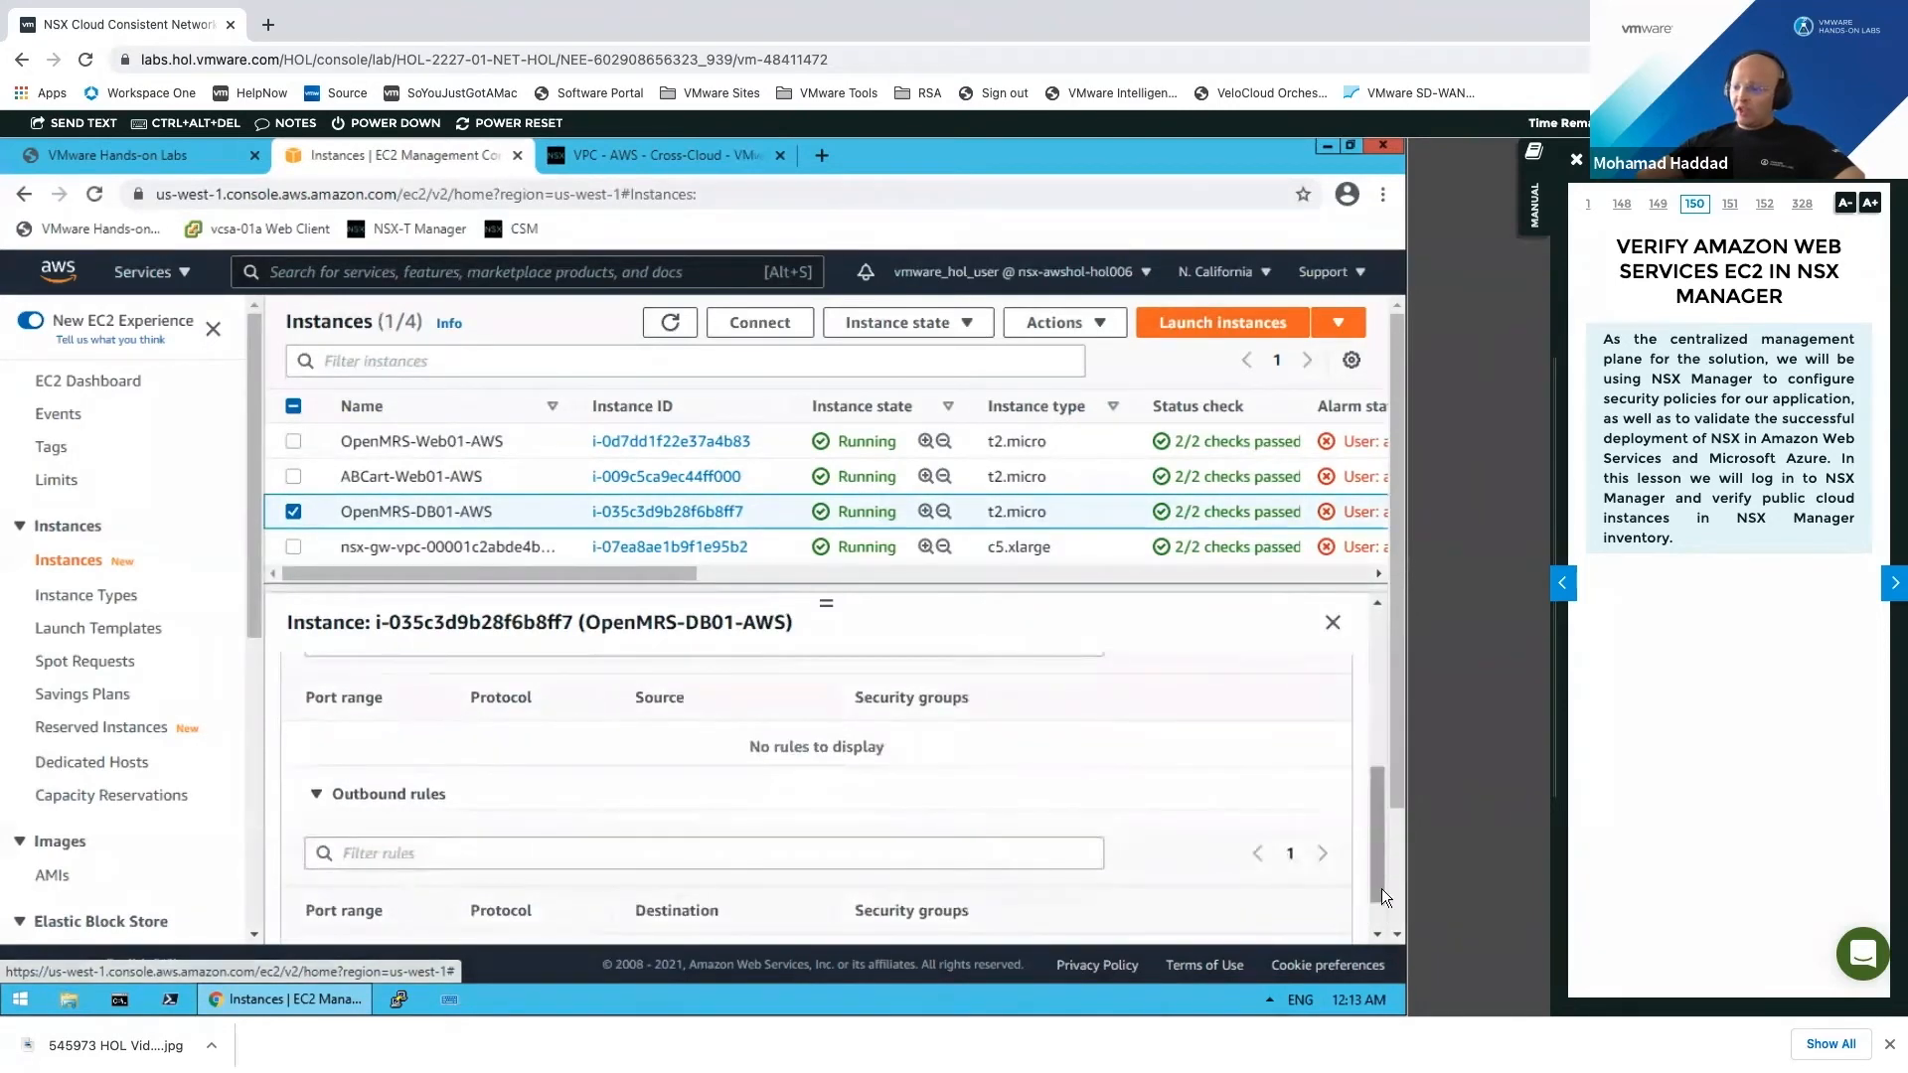
scroll(1382, 895, "down", 2)
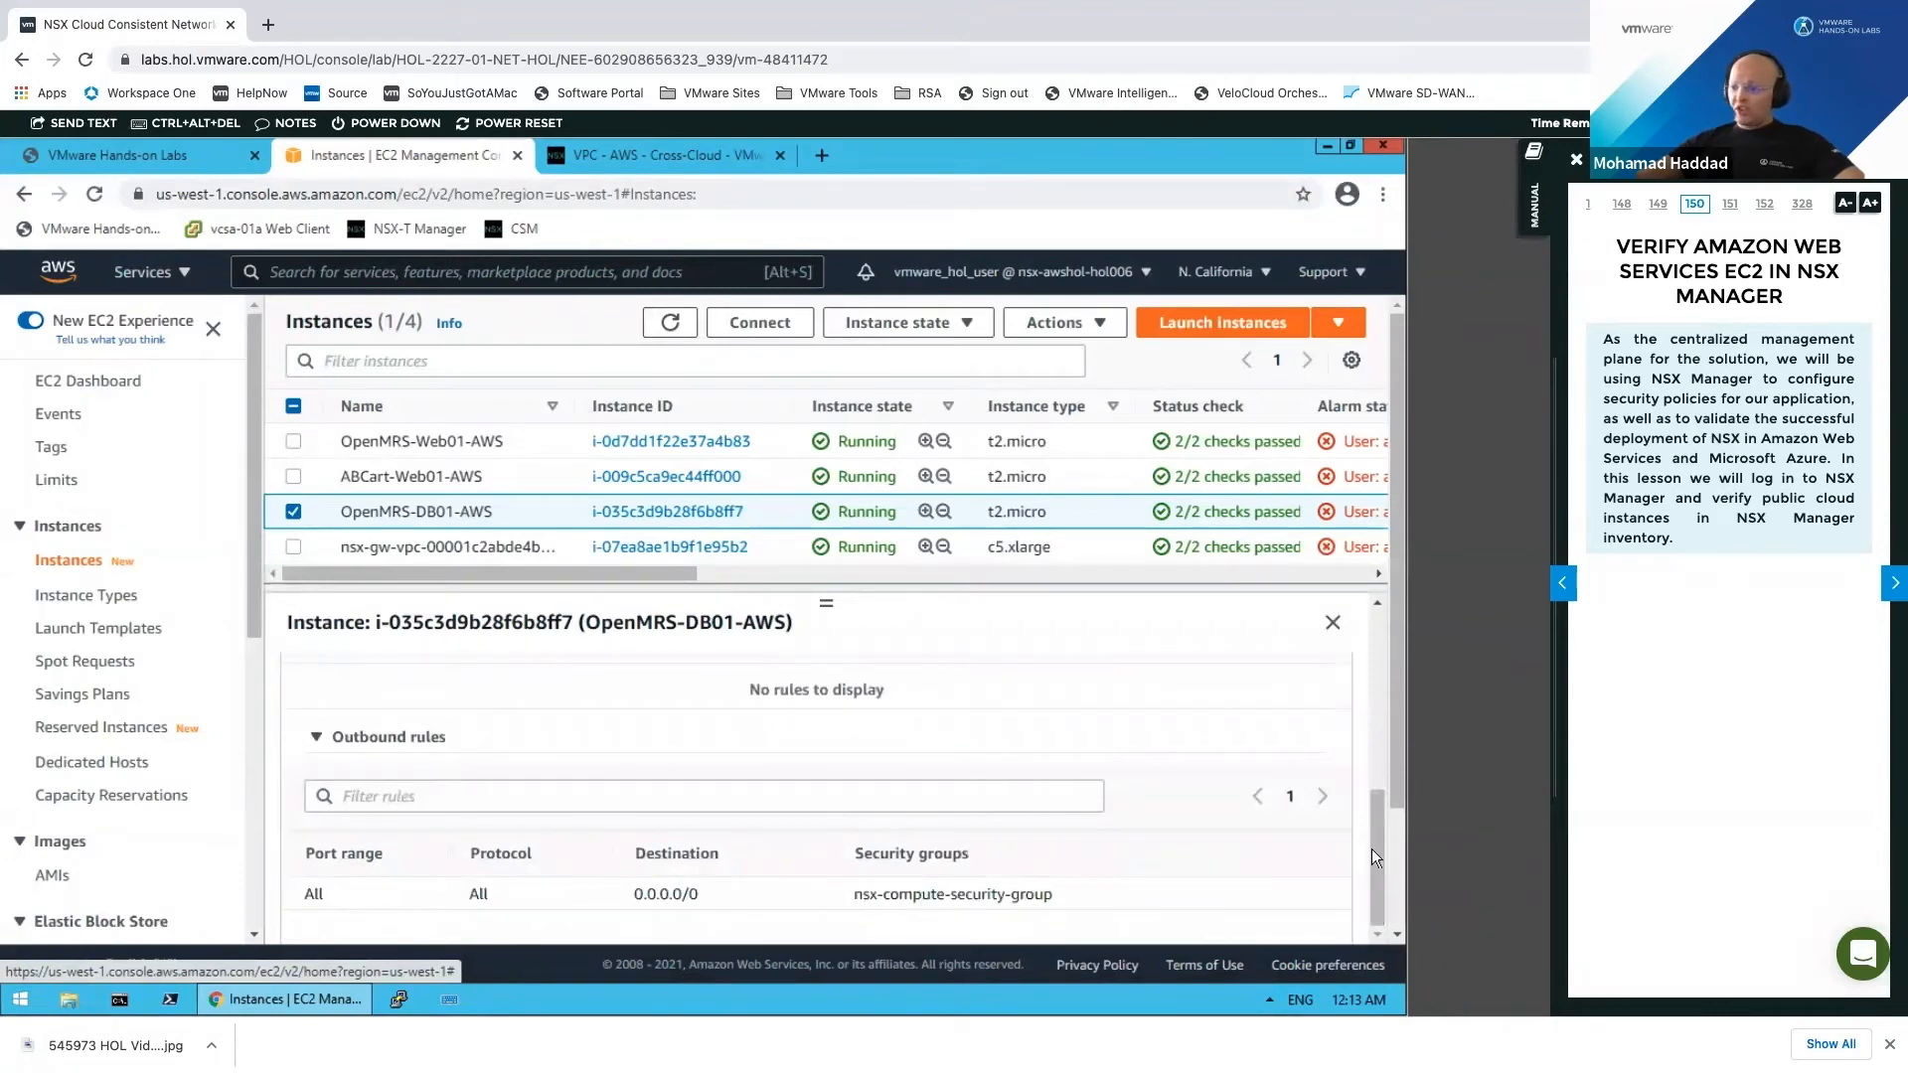
left_click_drag(853, 894, 1044, 897)
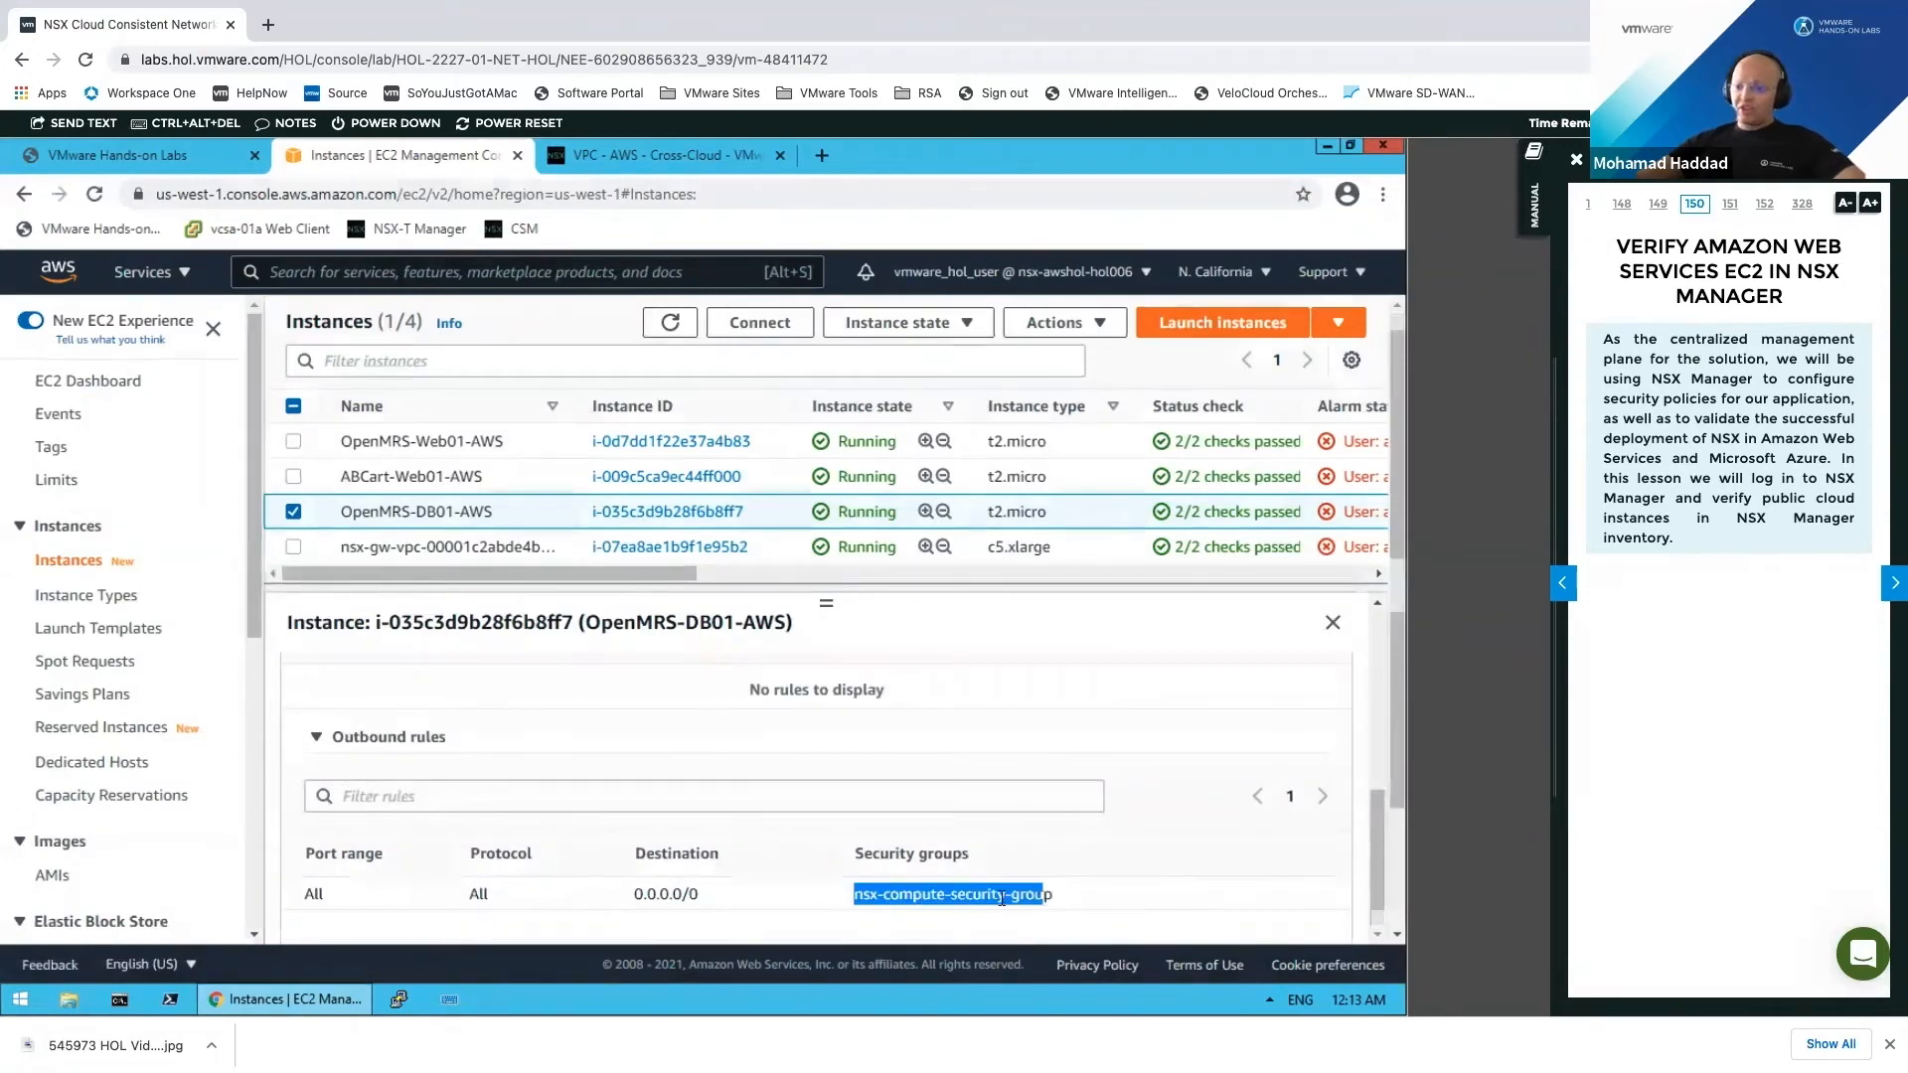
left_click(1373, 723)
left_click_drag(1378, 684, 1375, 787)
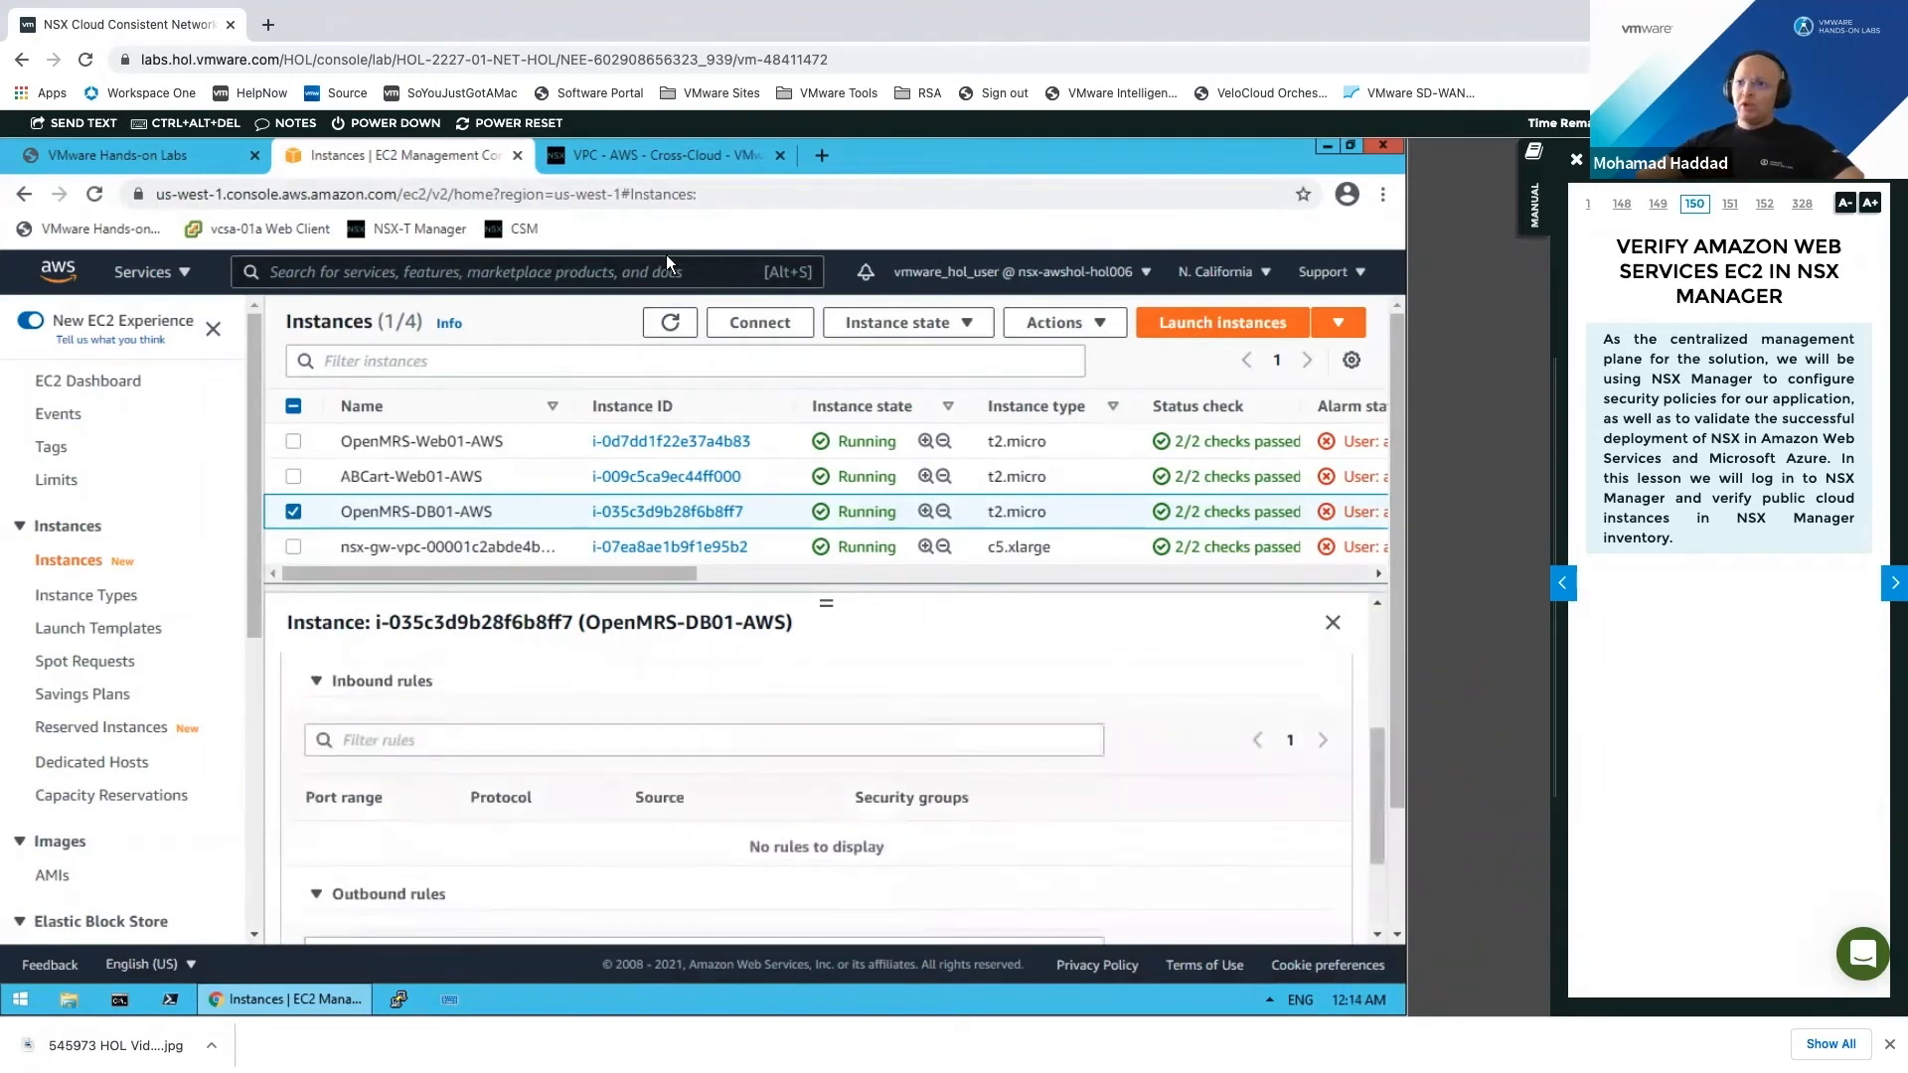
Step: Open portal.azure.com from the lab page's Azure Management Console URL in a new tab
left_click(207, 156)
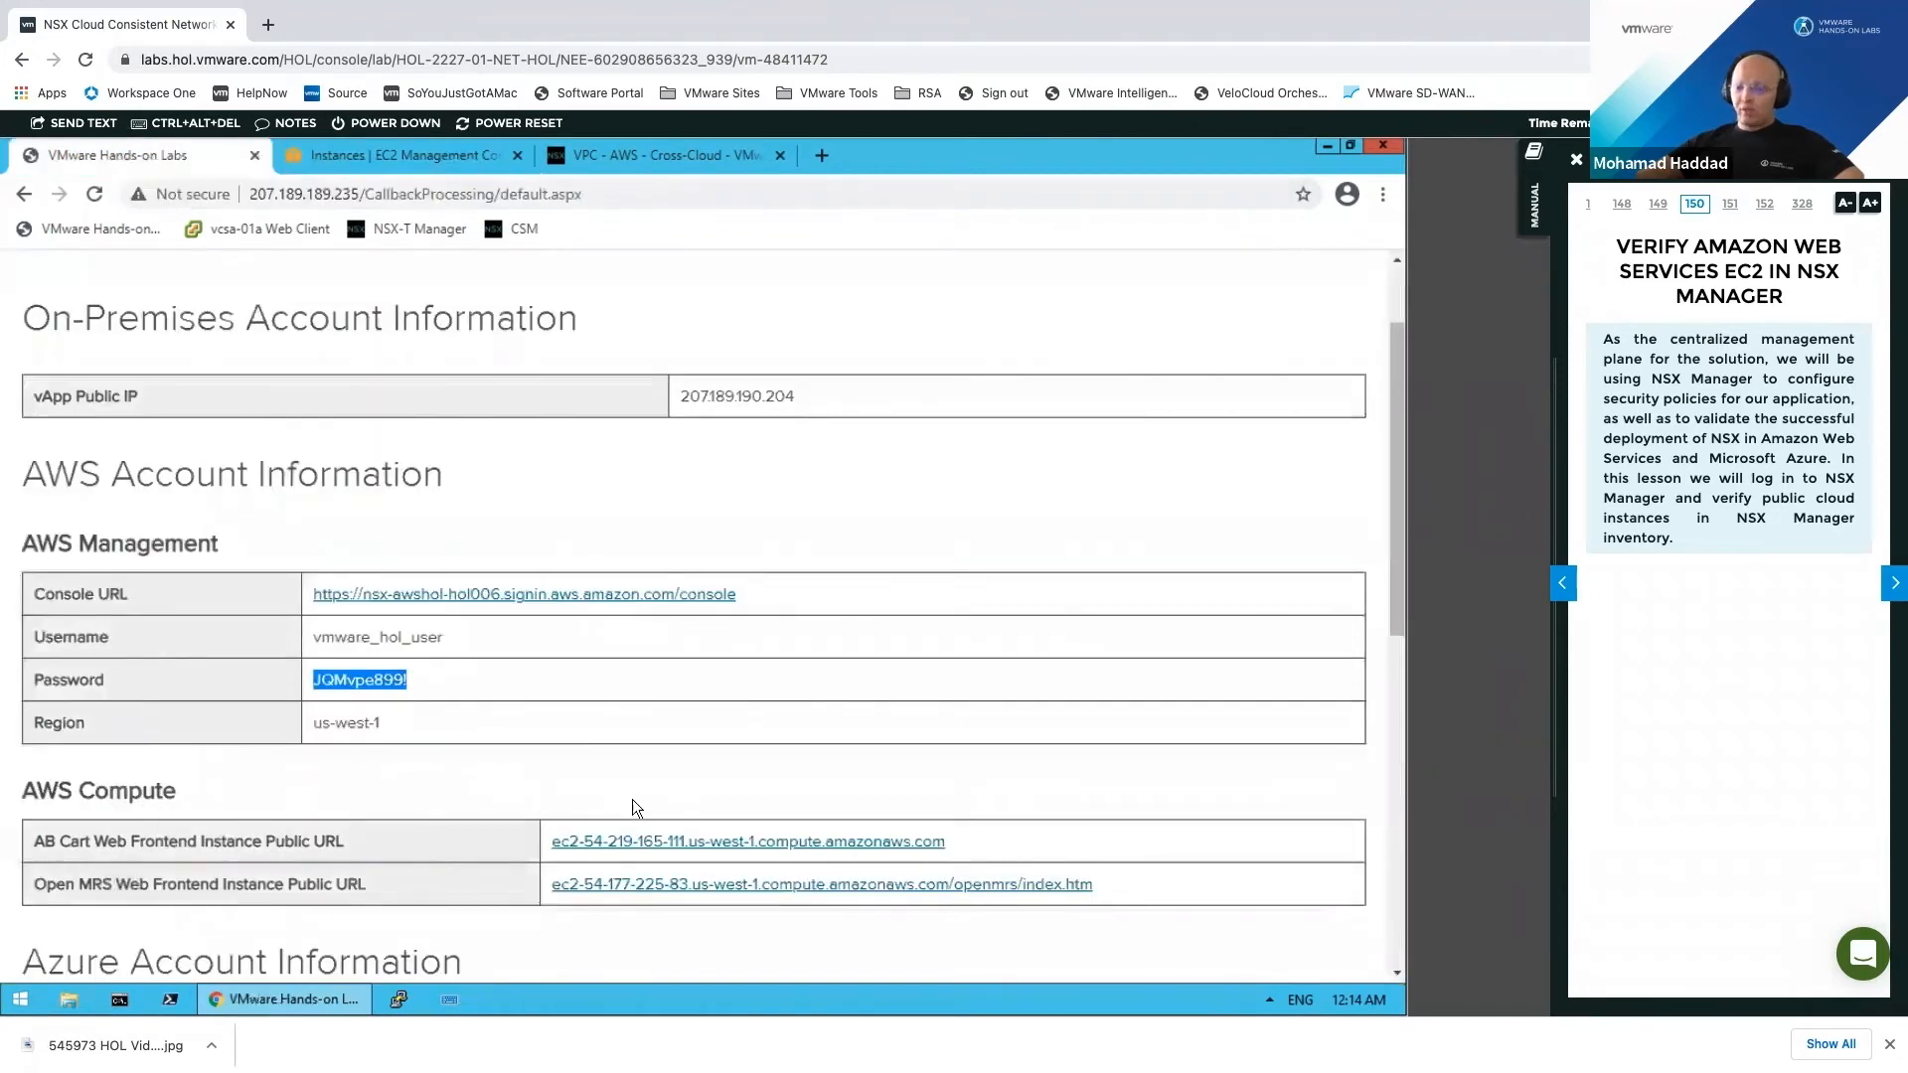
left_click(668, 887)
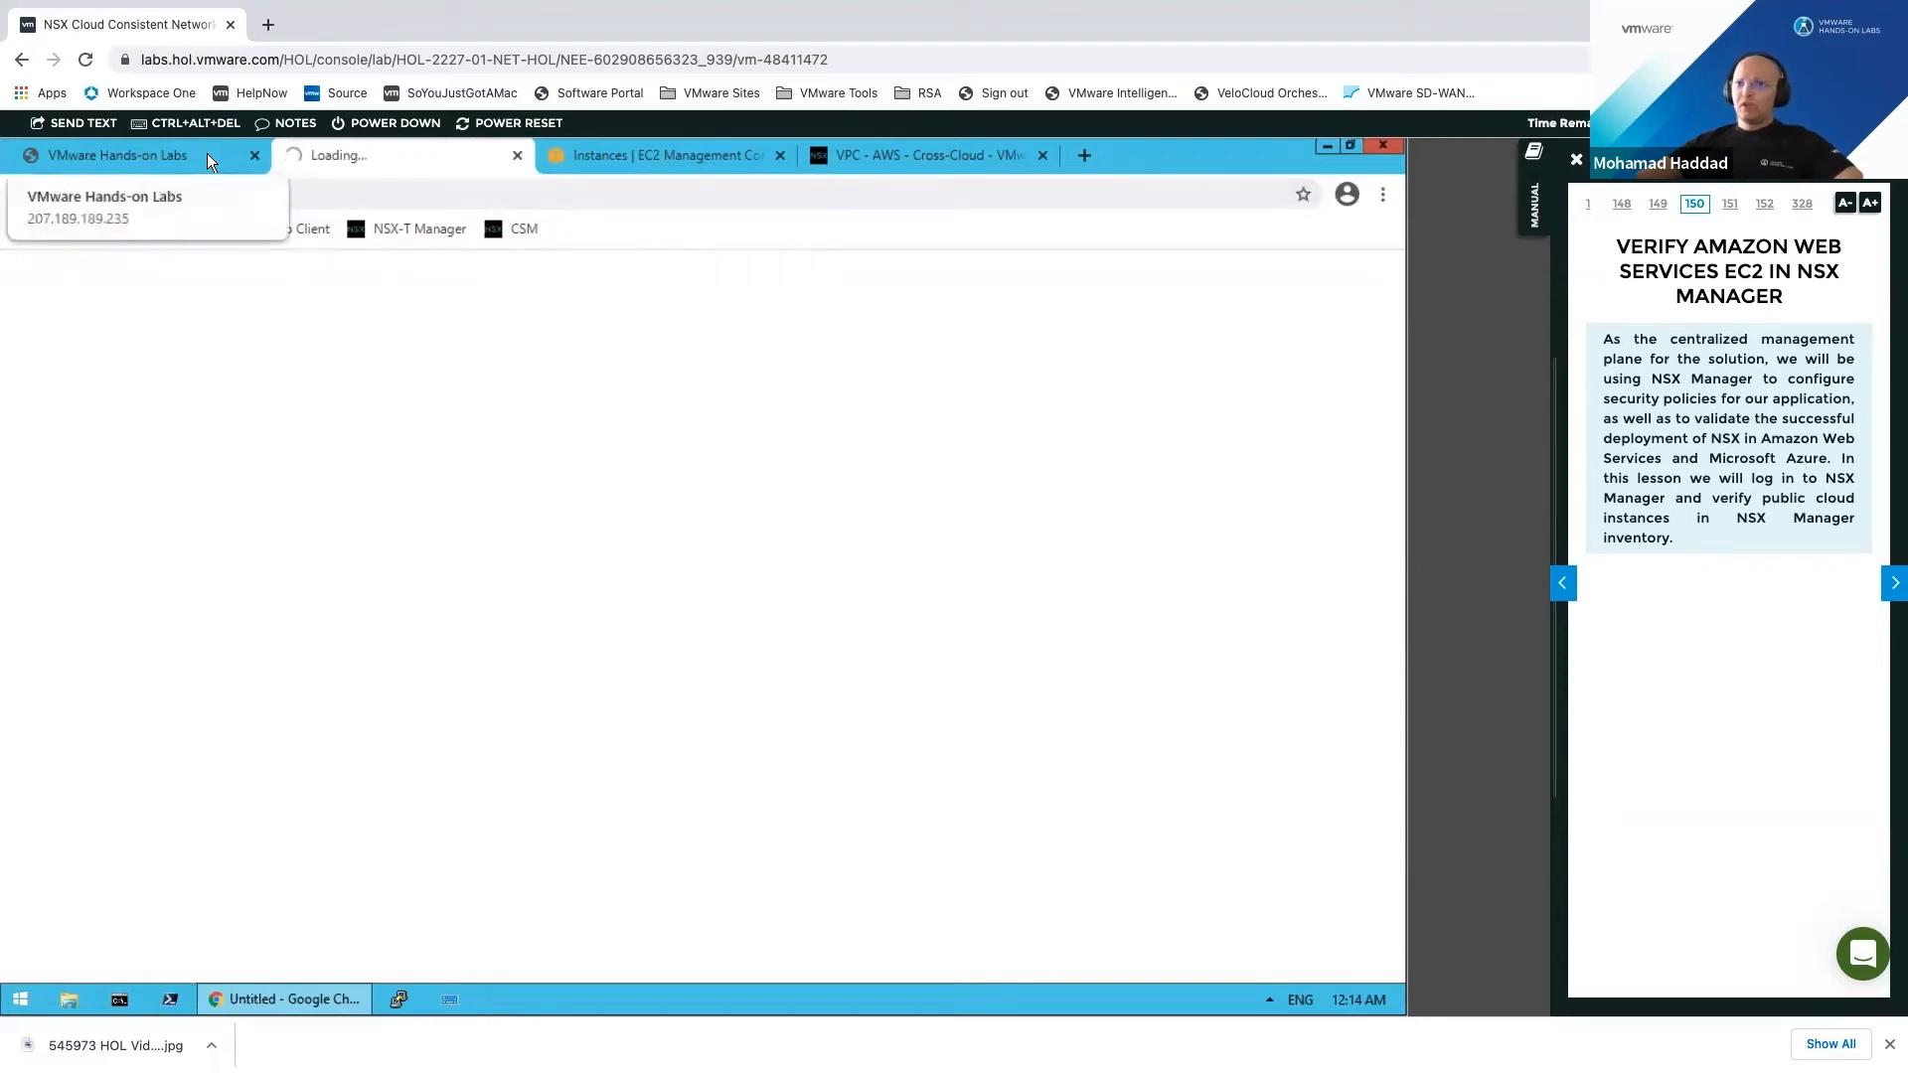
key("ctrl+1")
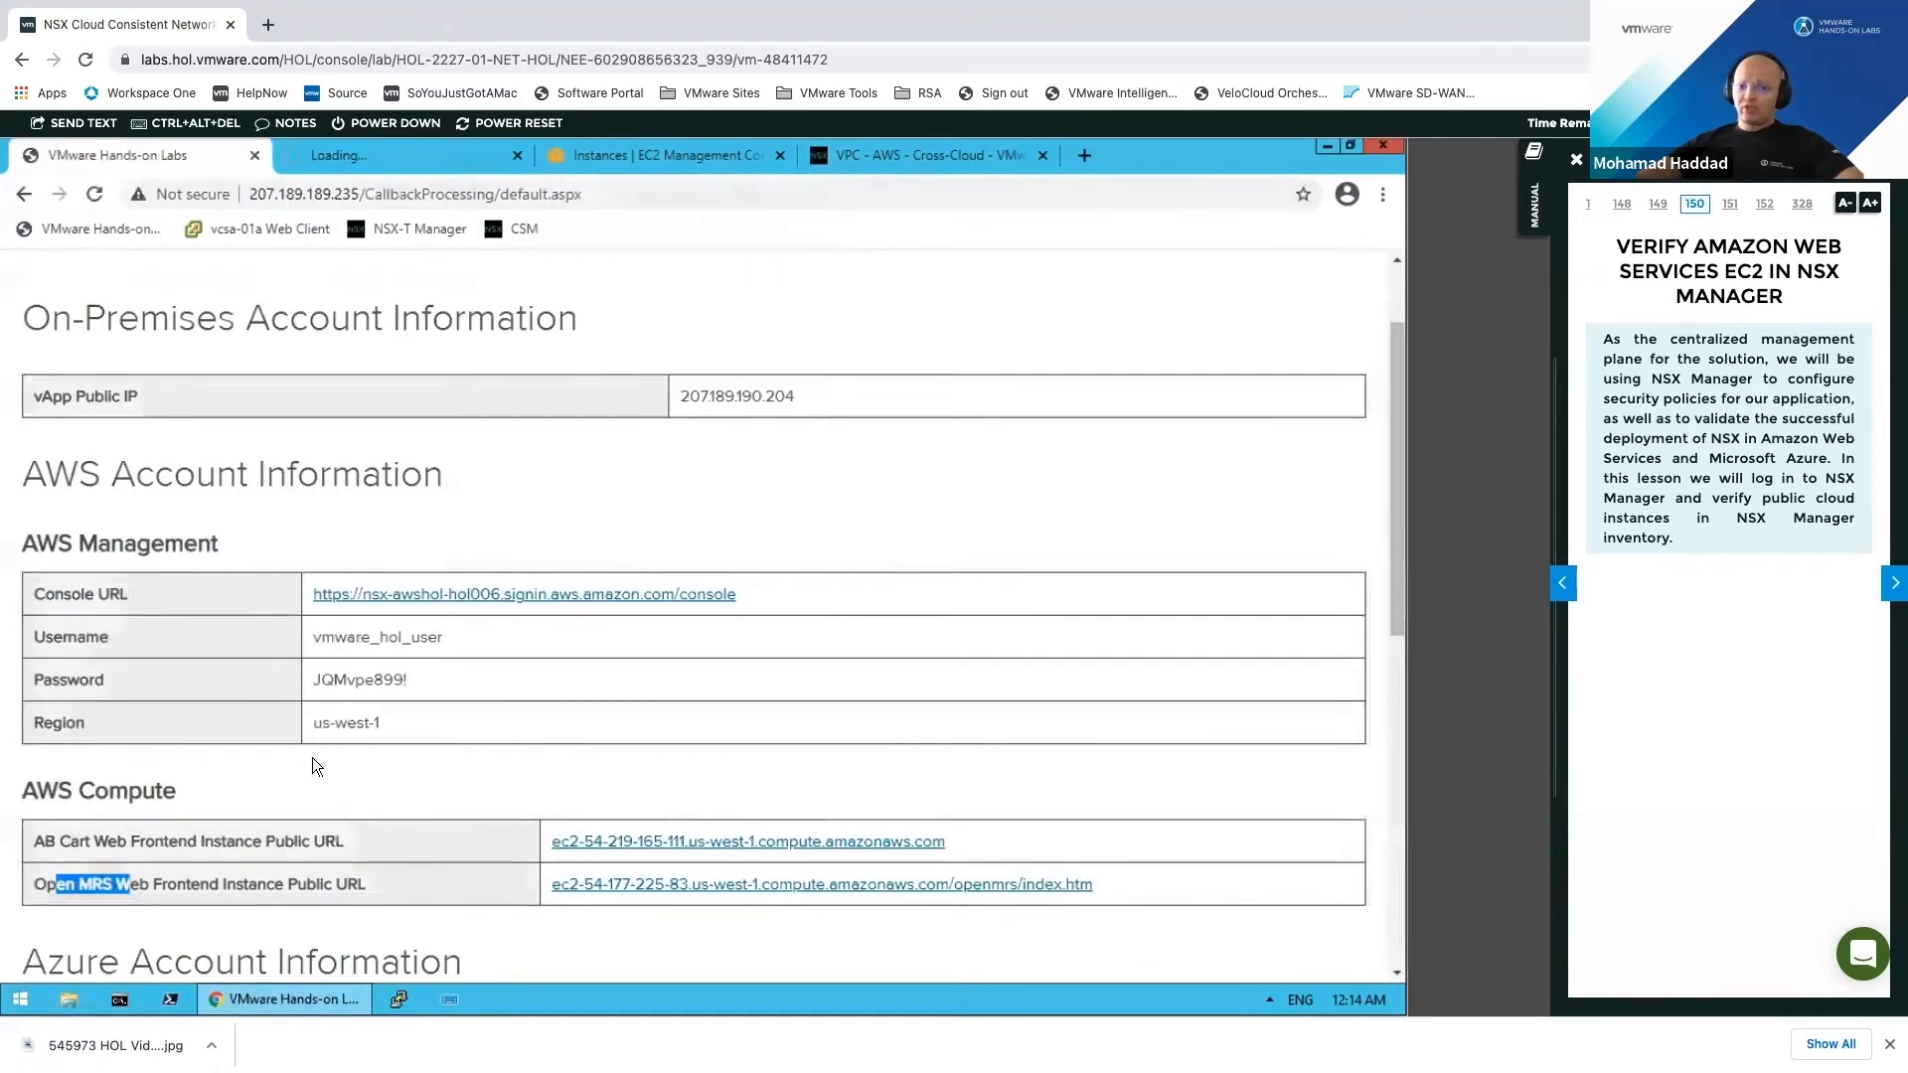
scroll(312, 758, "down", 2)
scroll(397, 794, "down", 2)
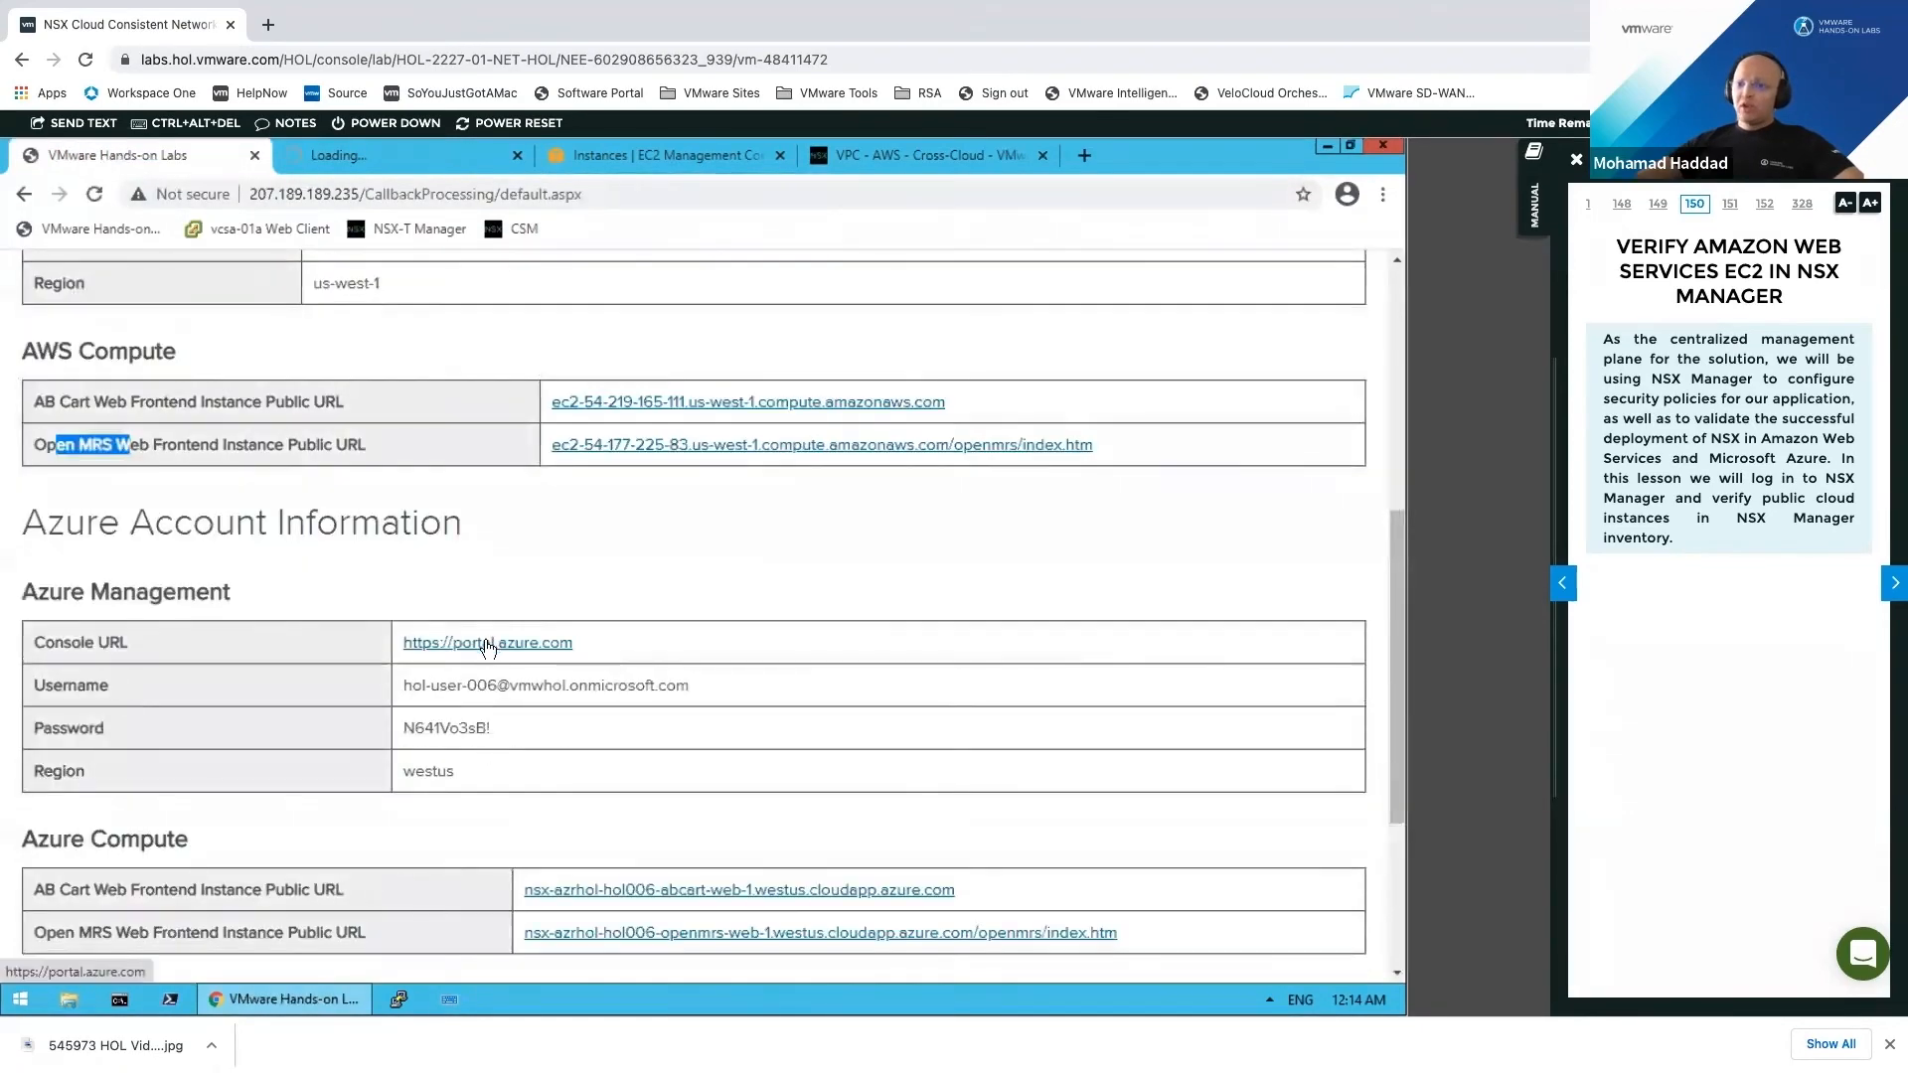
left_click(676, 661)
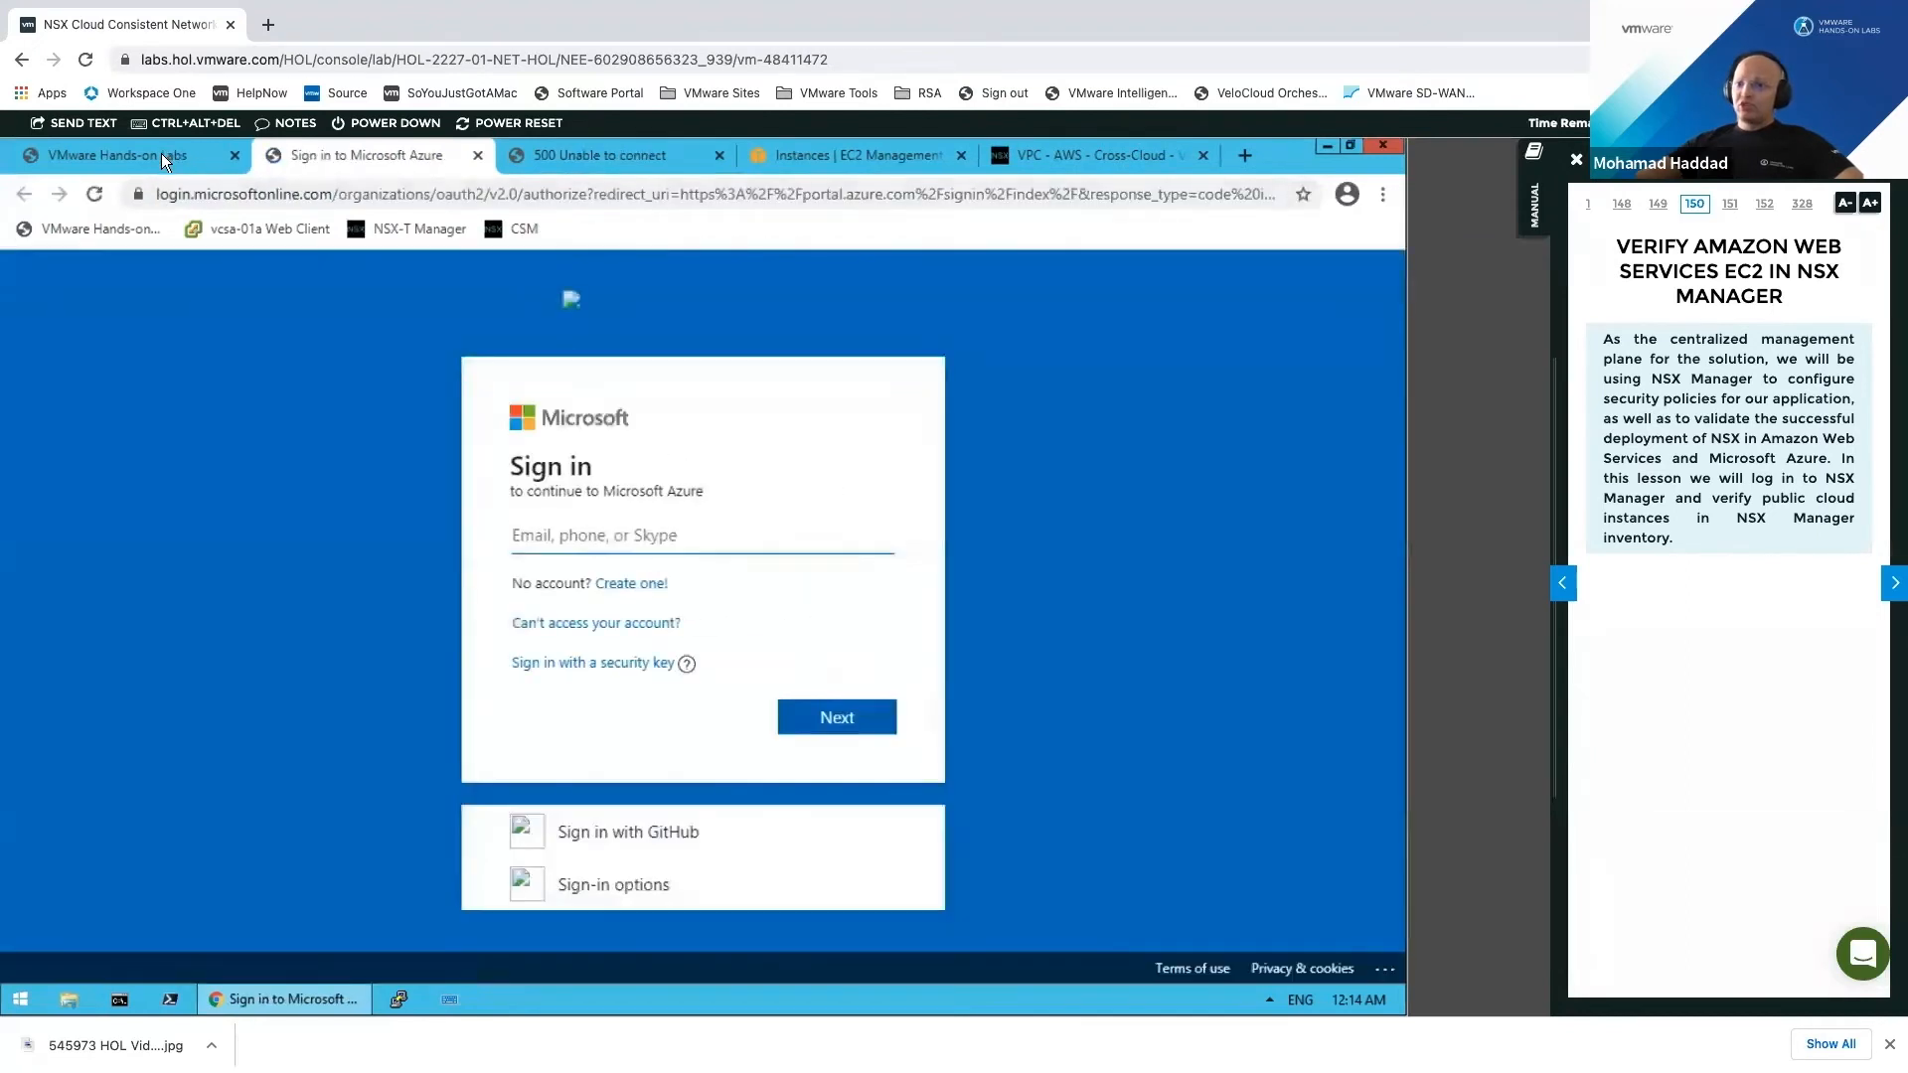
Step: Copy the Azure username from the lab page and paste it into the Microsoft sign-in field
key("ctrl+shift+Tab")
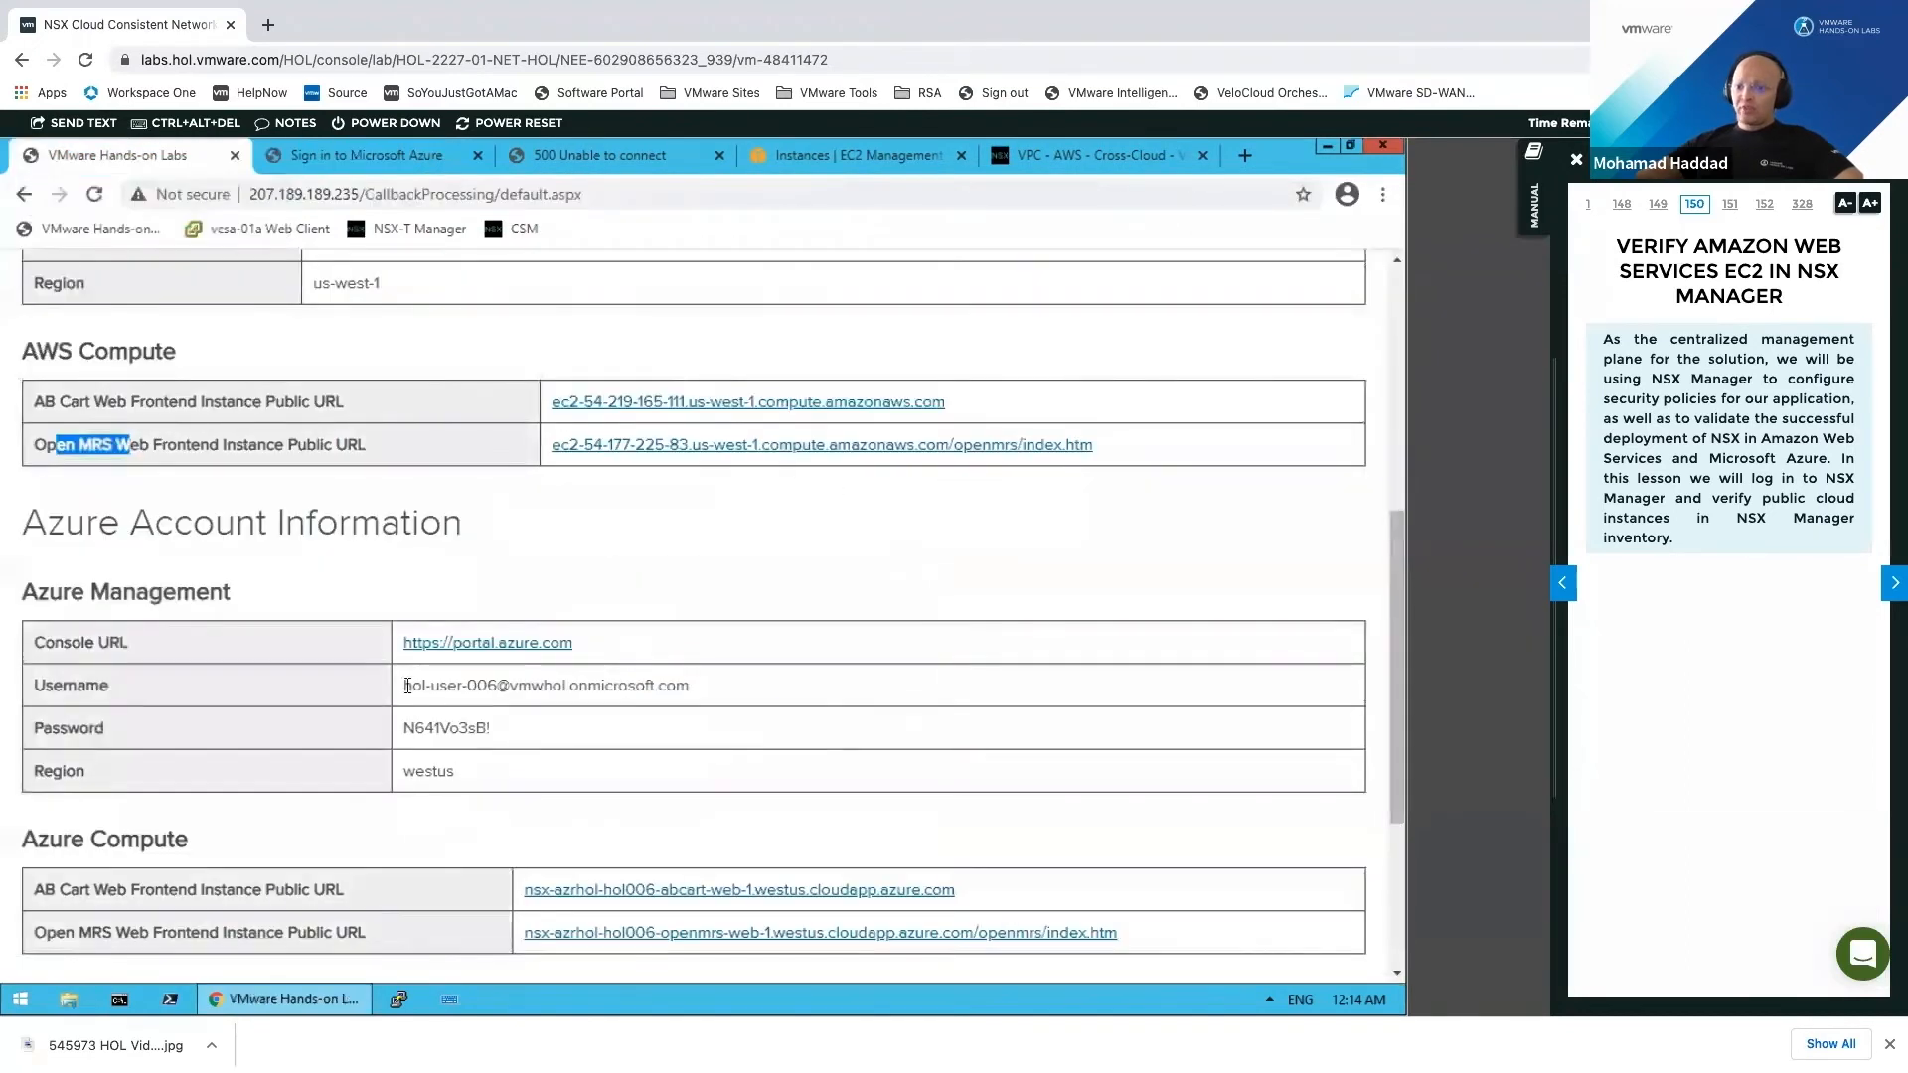
left_click_drag(403, 685, 688, 686)
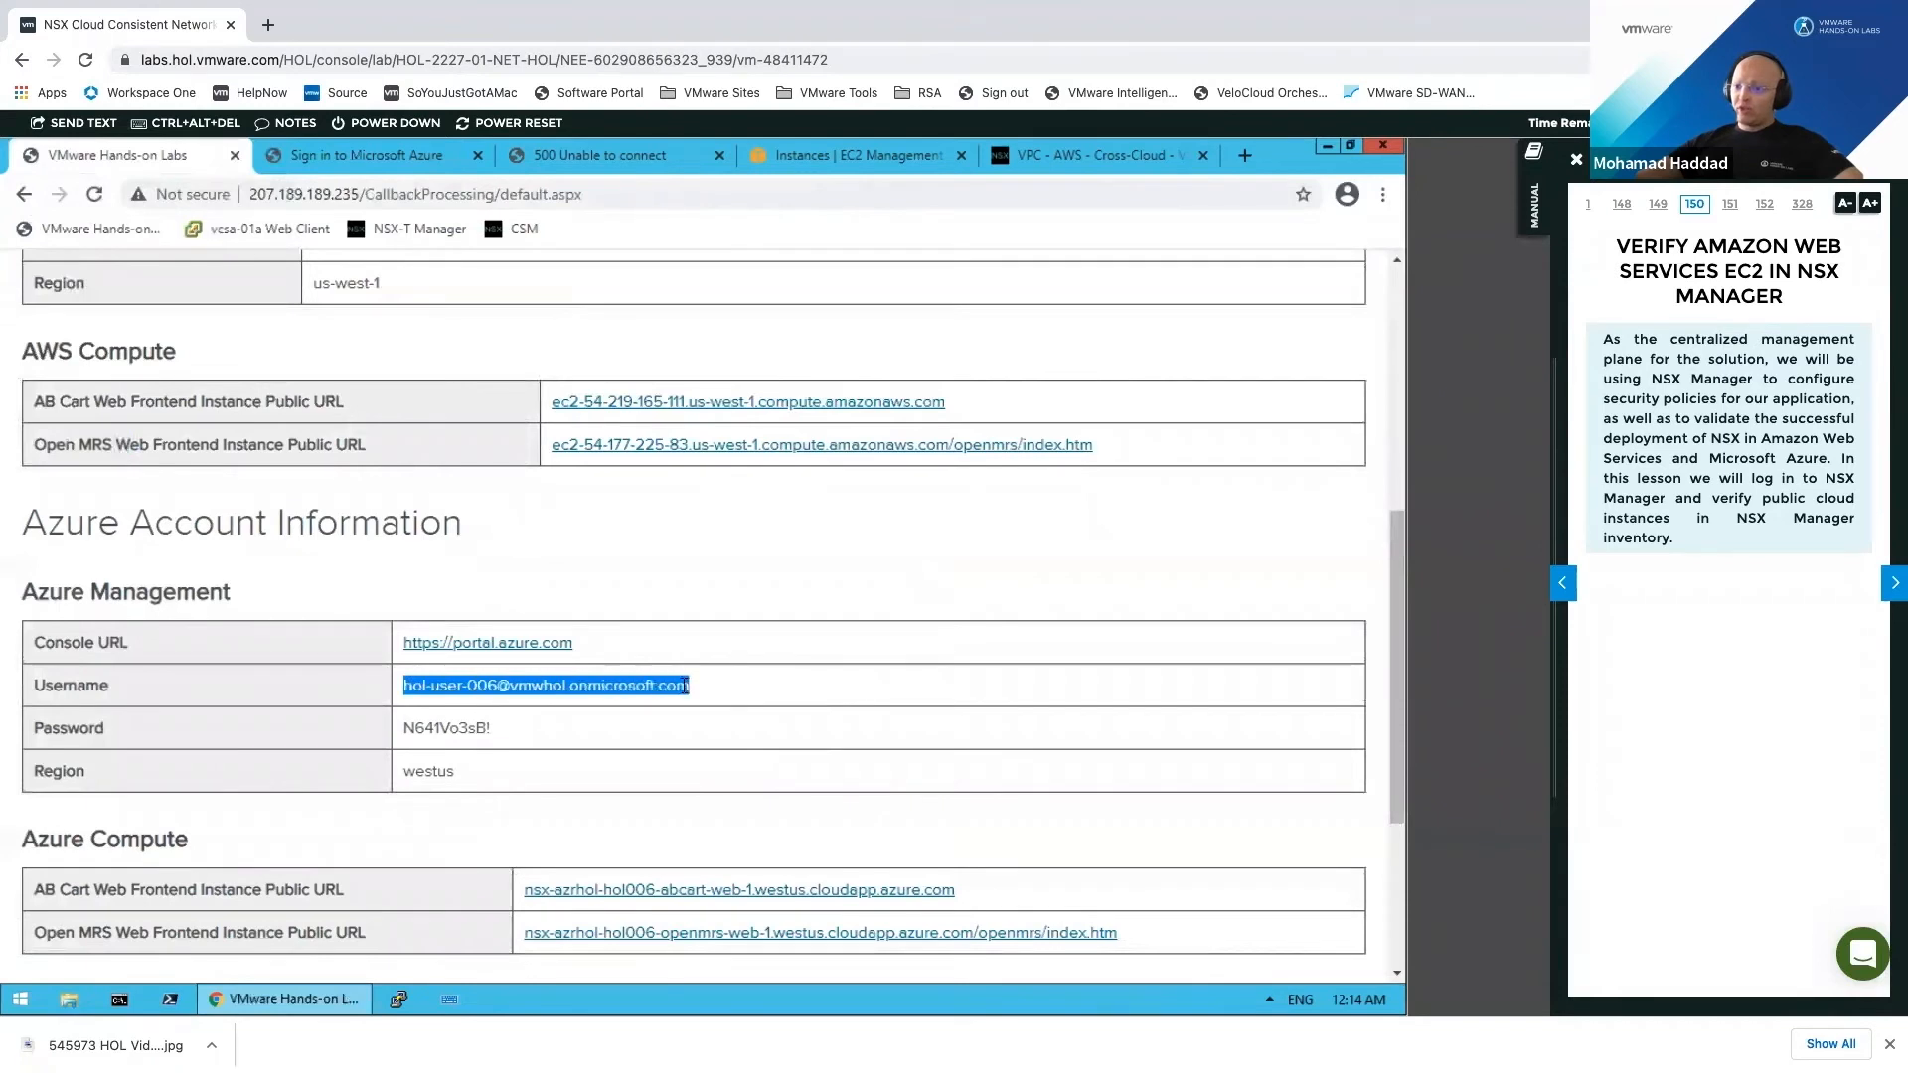
right_click(716, 698)
left_click(731, 708)
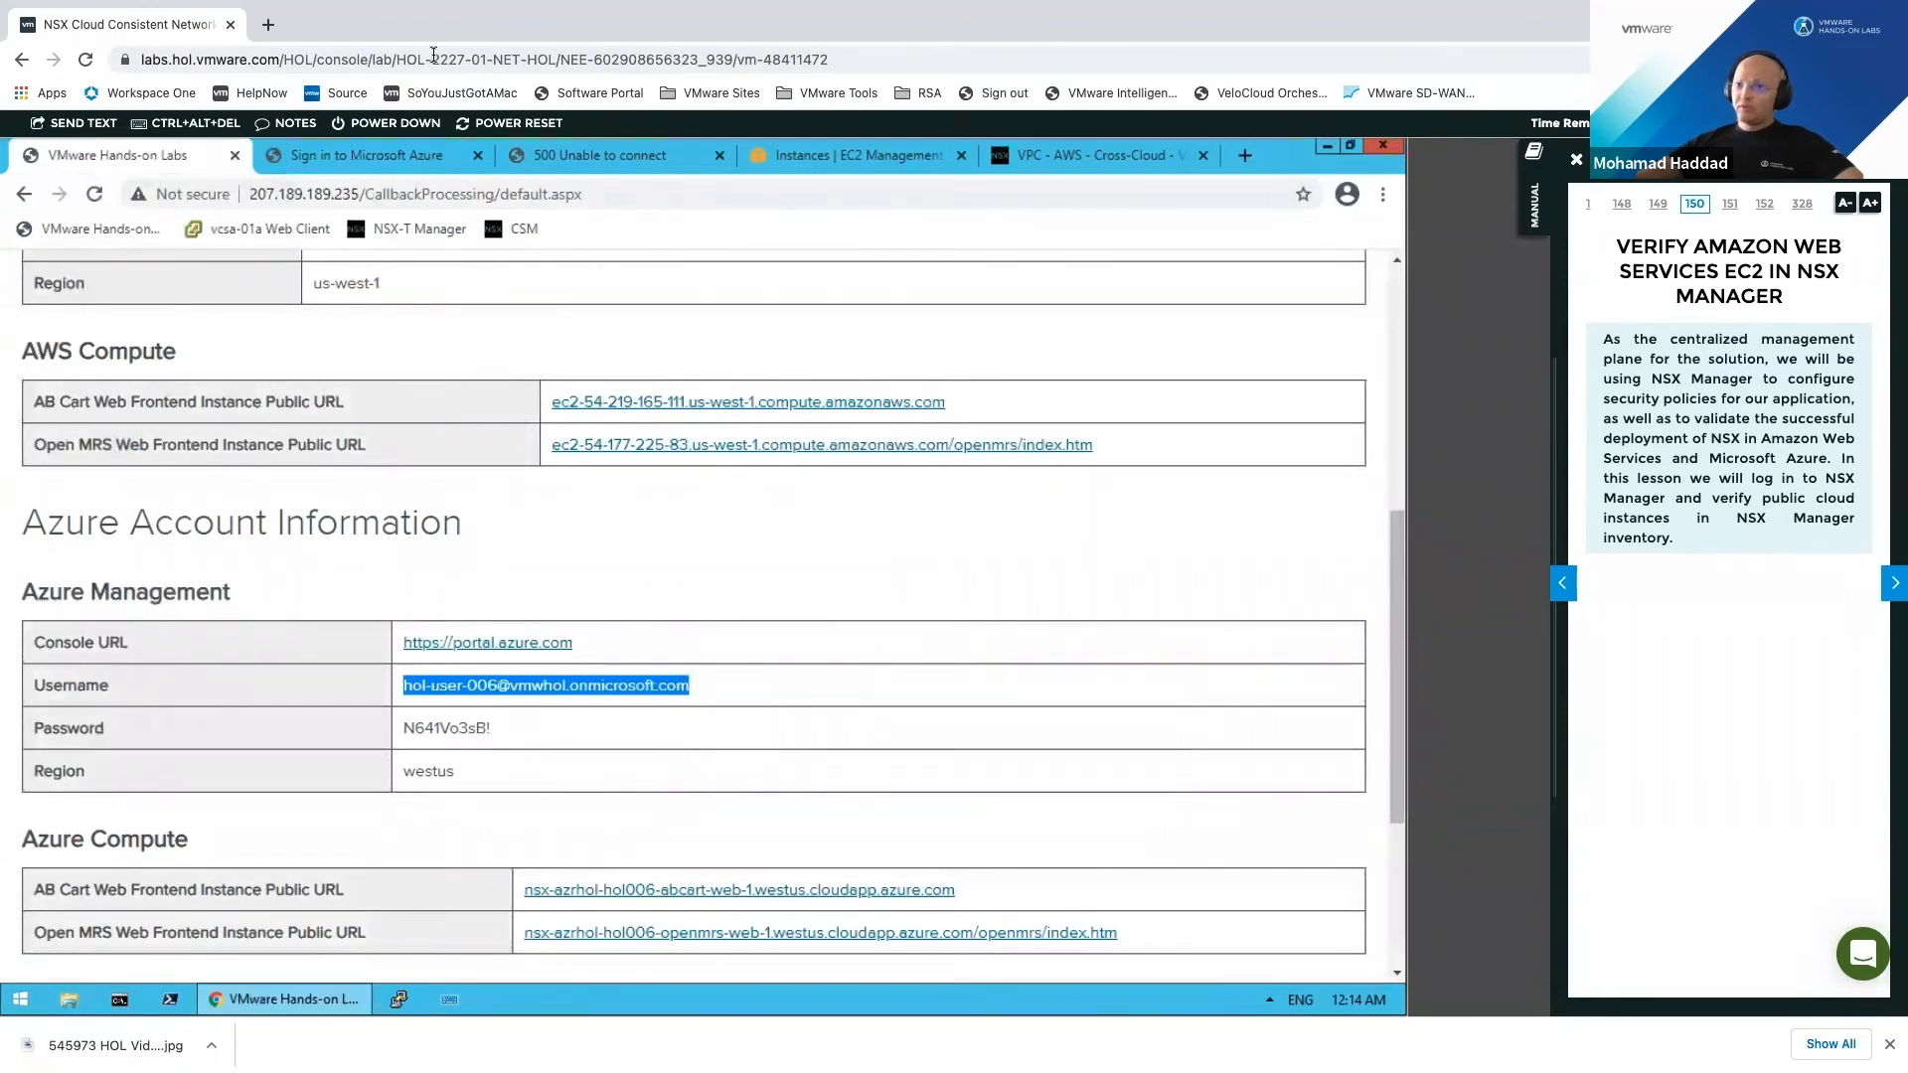
left_click(401, 157)
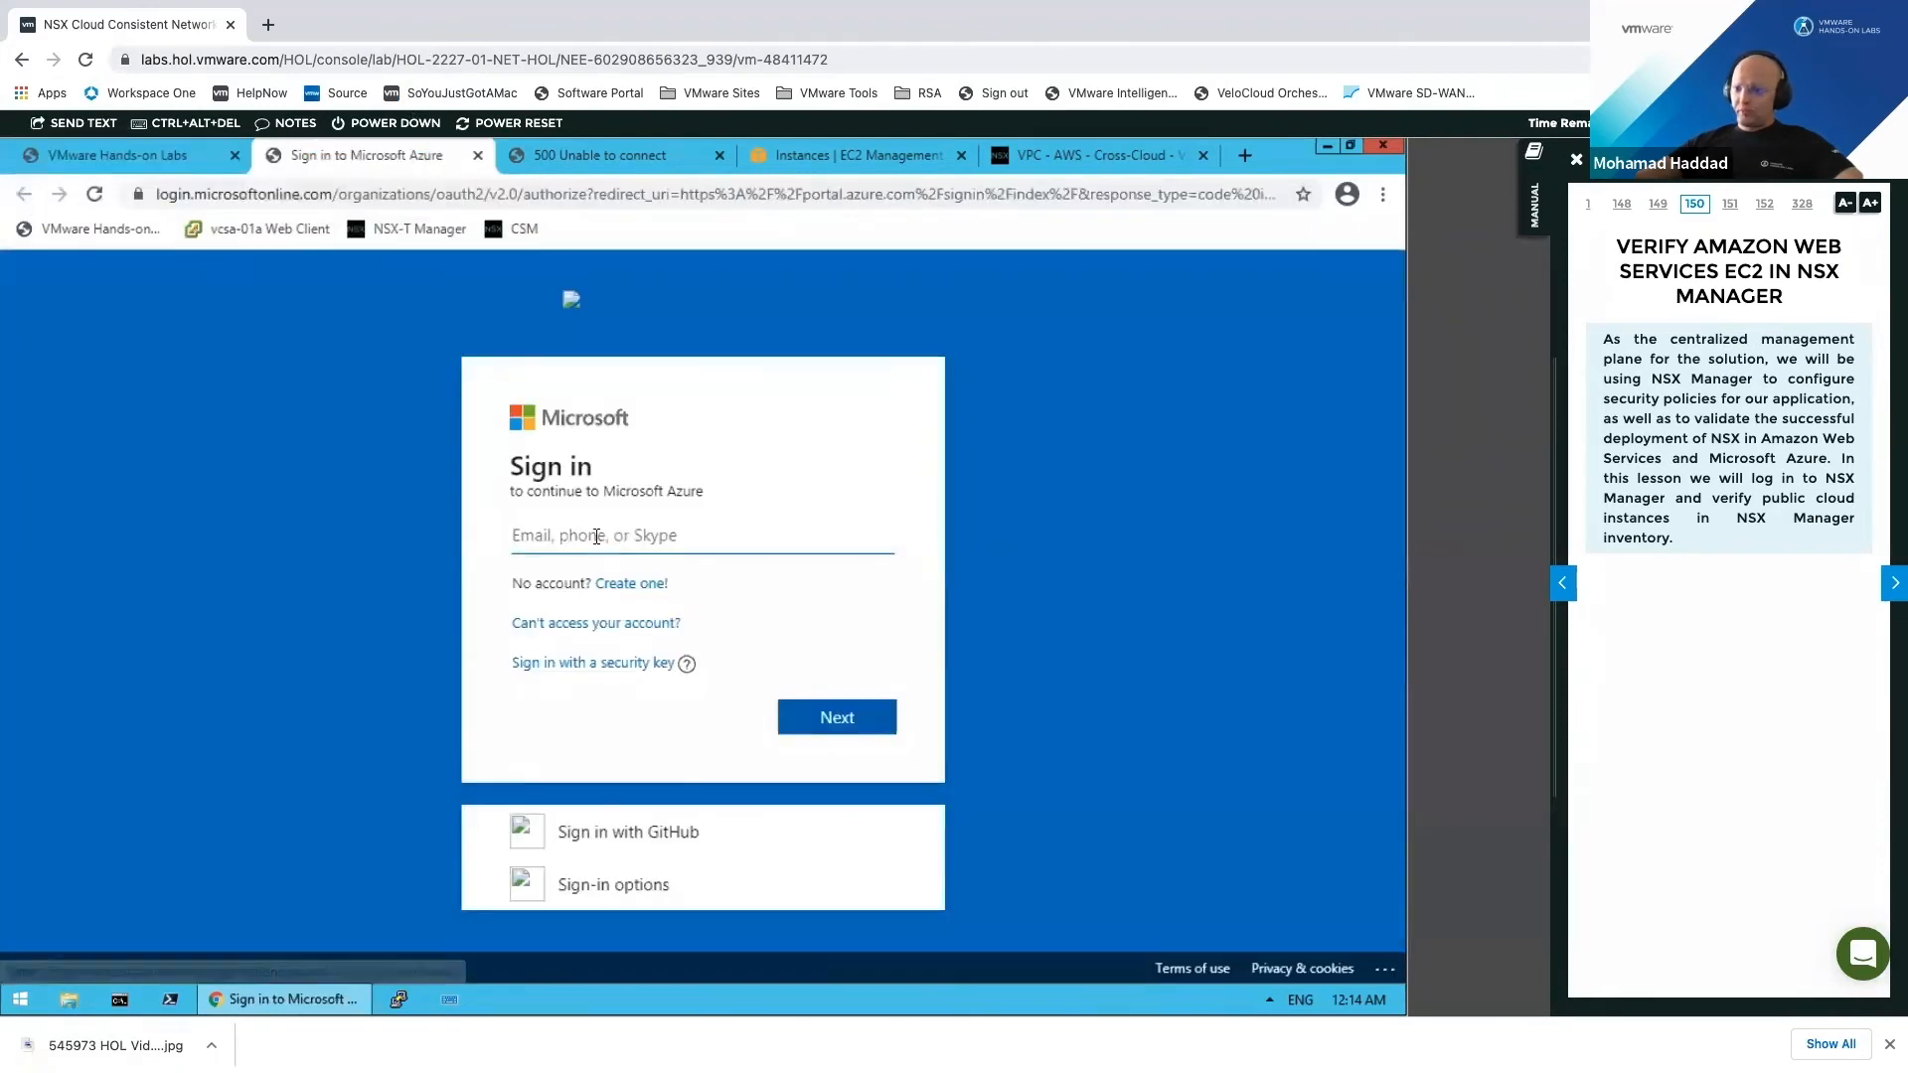
right_click(596, 538)
left_click(654, 672)
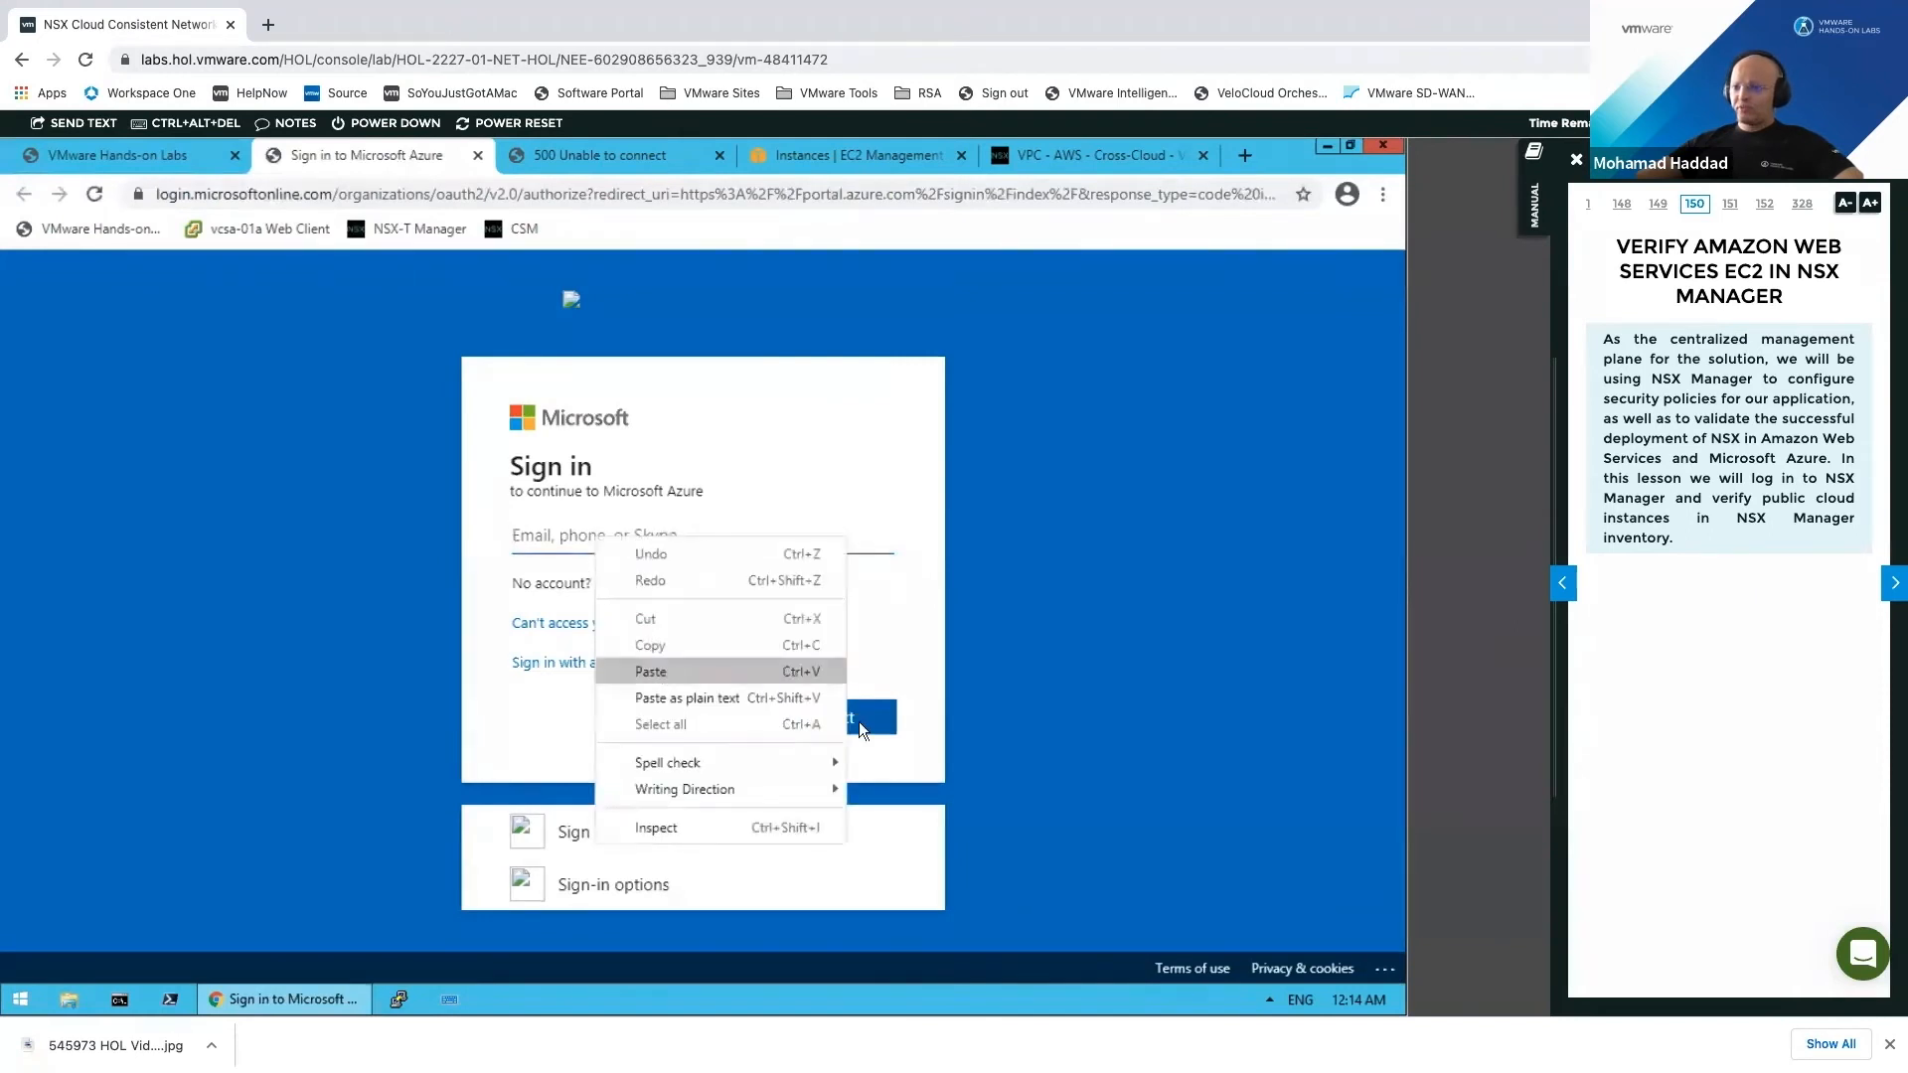
left_click(837, 717)
Step: Copy and paste the Azure password, sign in, then view the 'Unable to connect' tab
key("ctrl+shift+Tab")
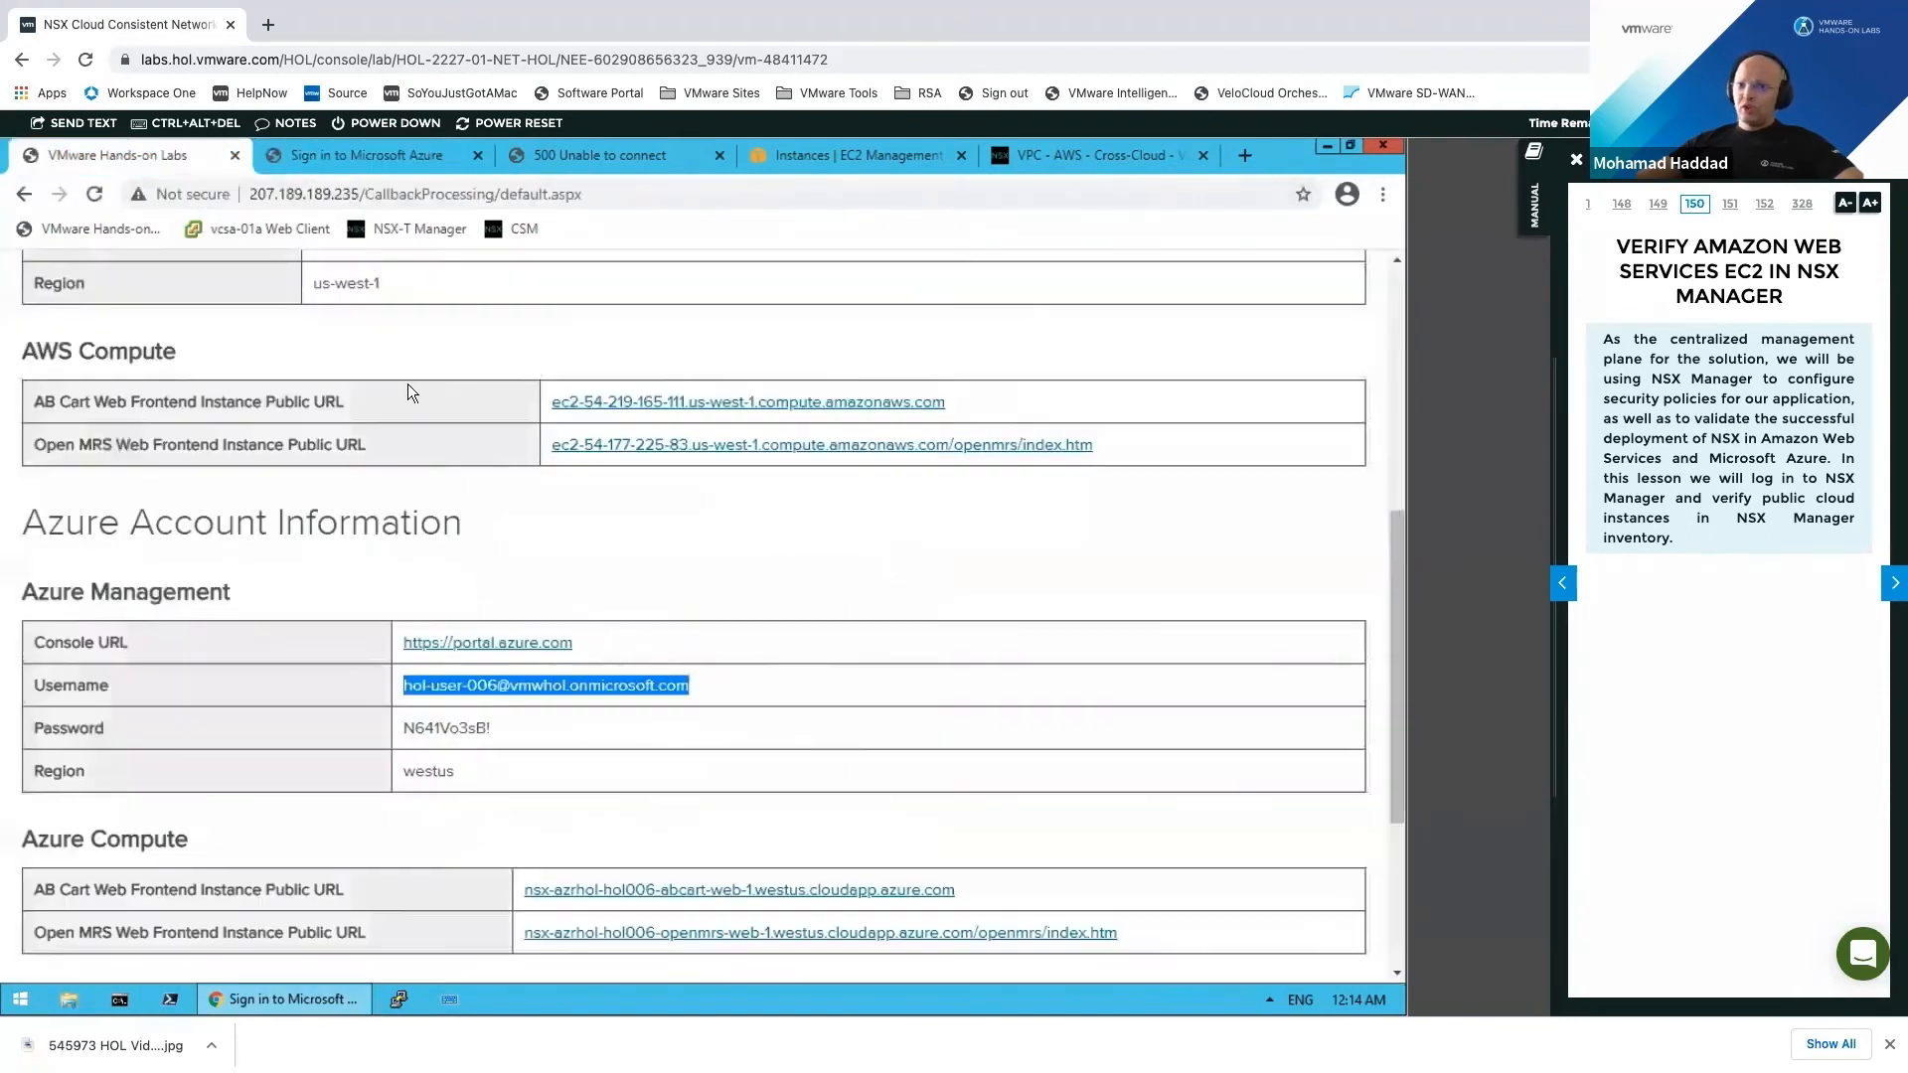
left_click_drag(405, 727, 501, 727)
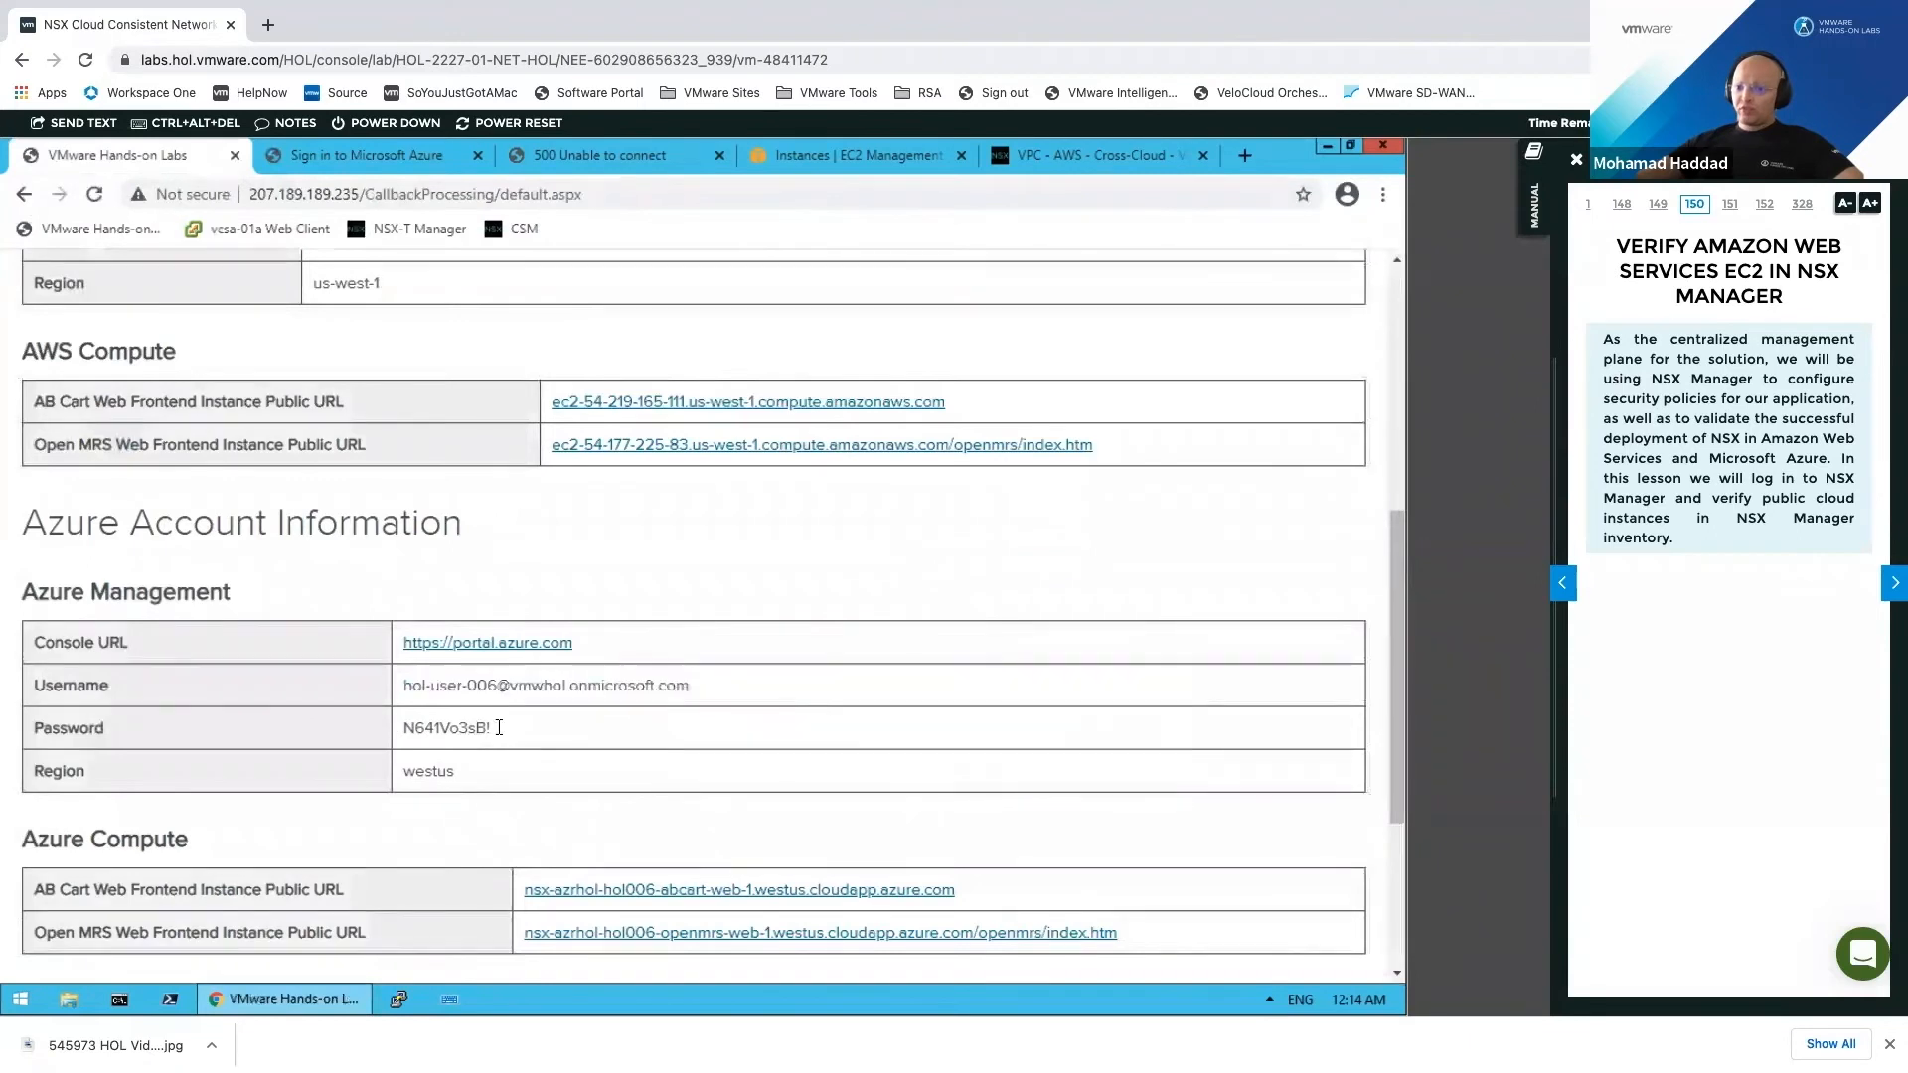
right_click(453, 727)
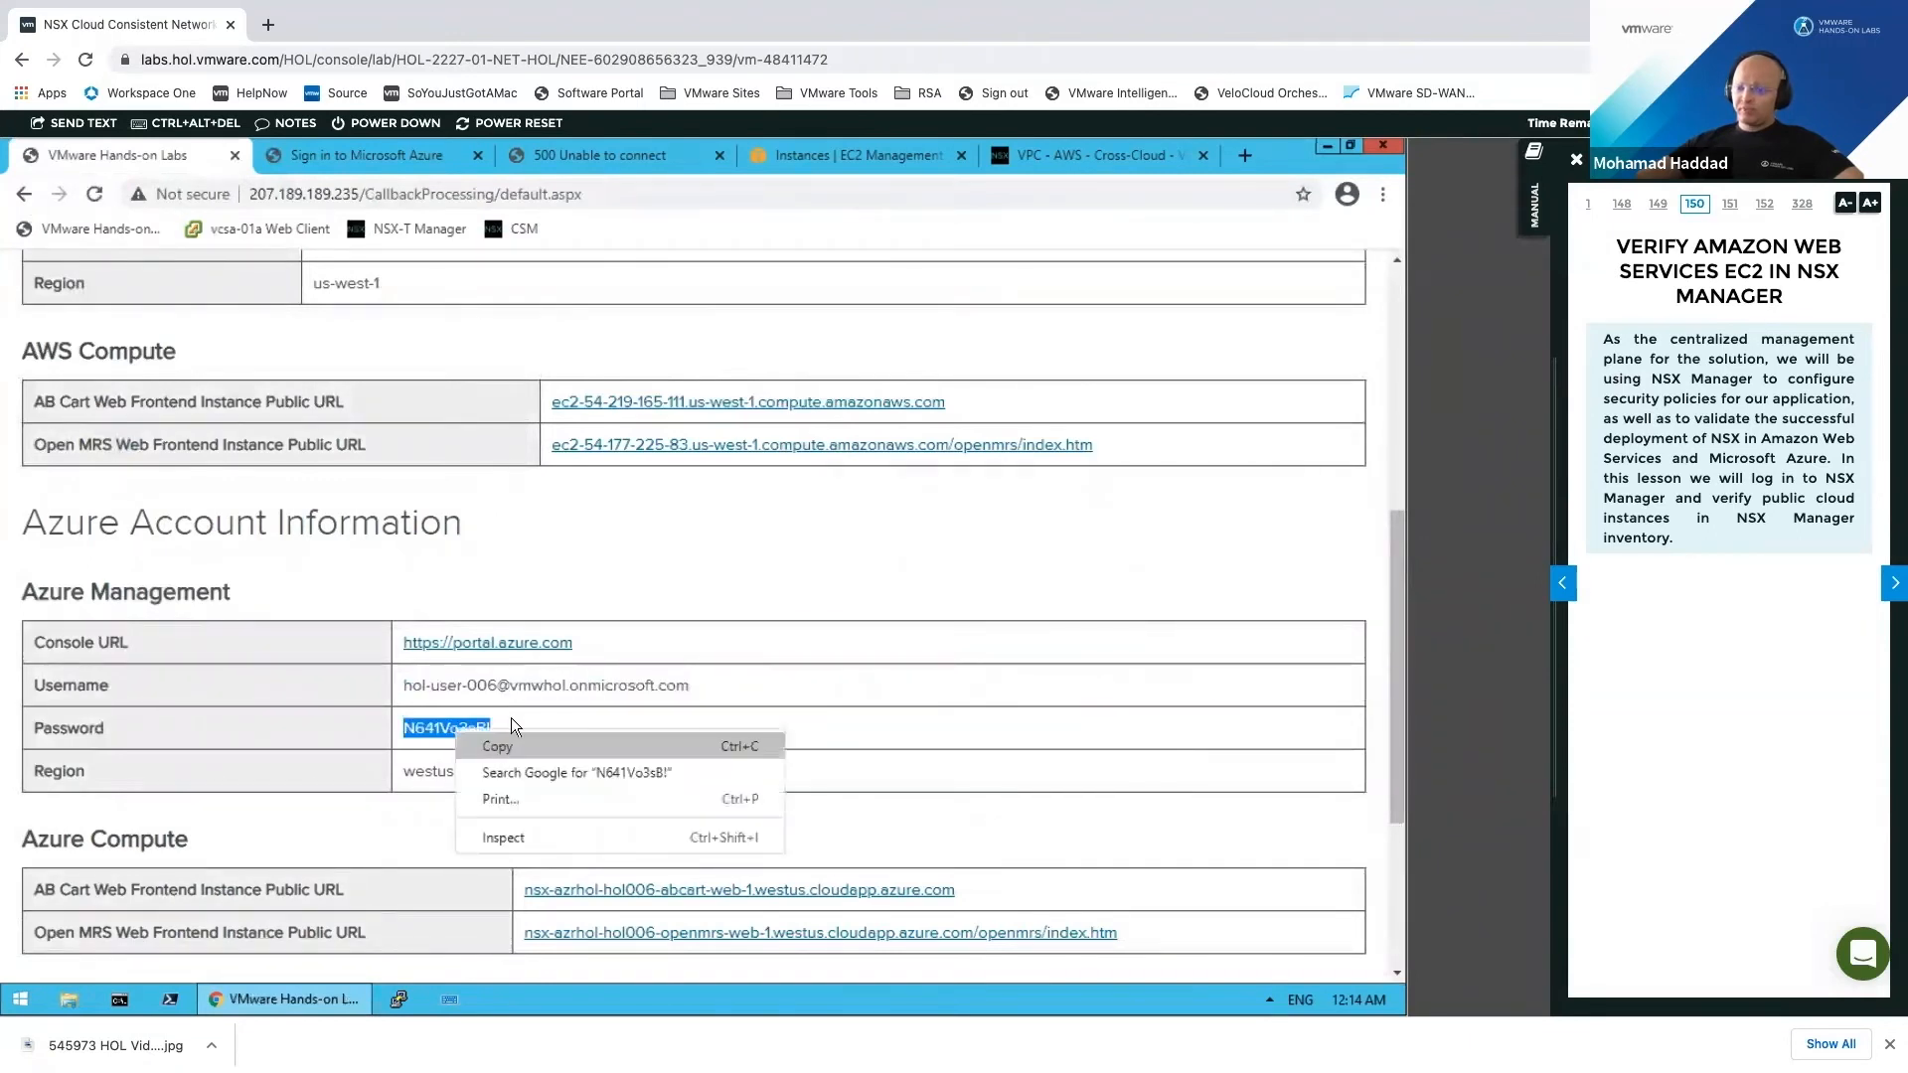
left_click(499, 746)
left_click(413, 158)
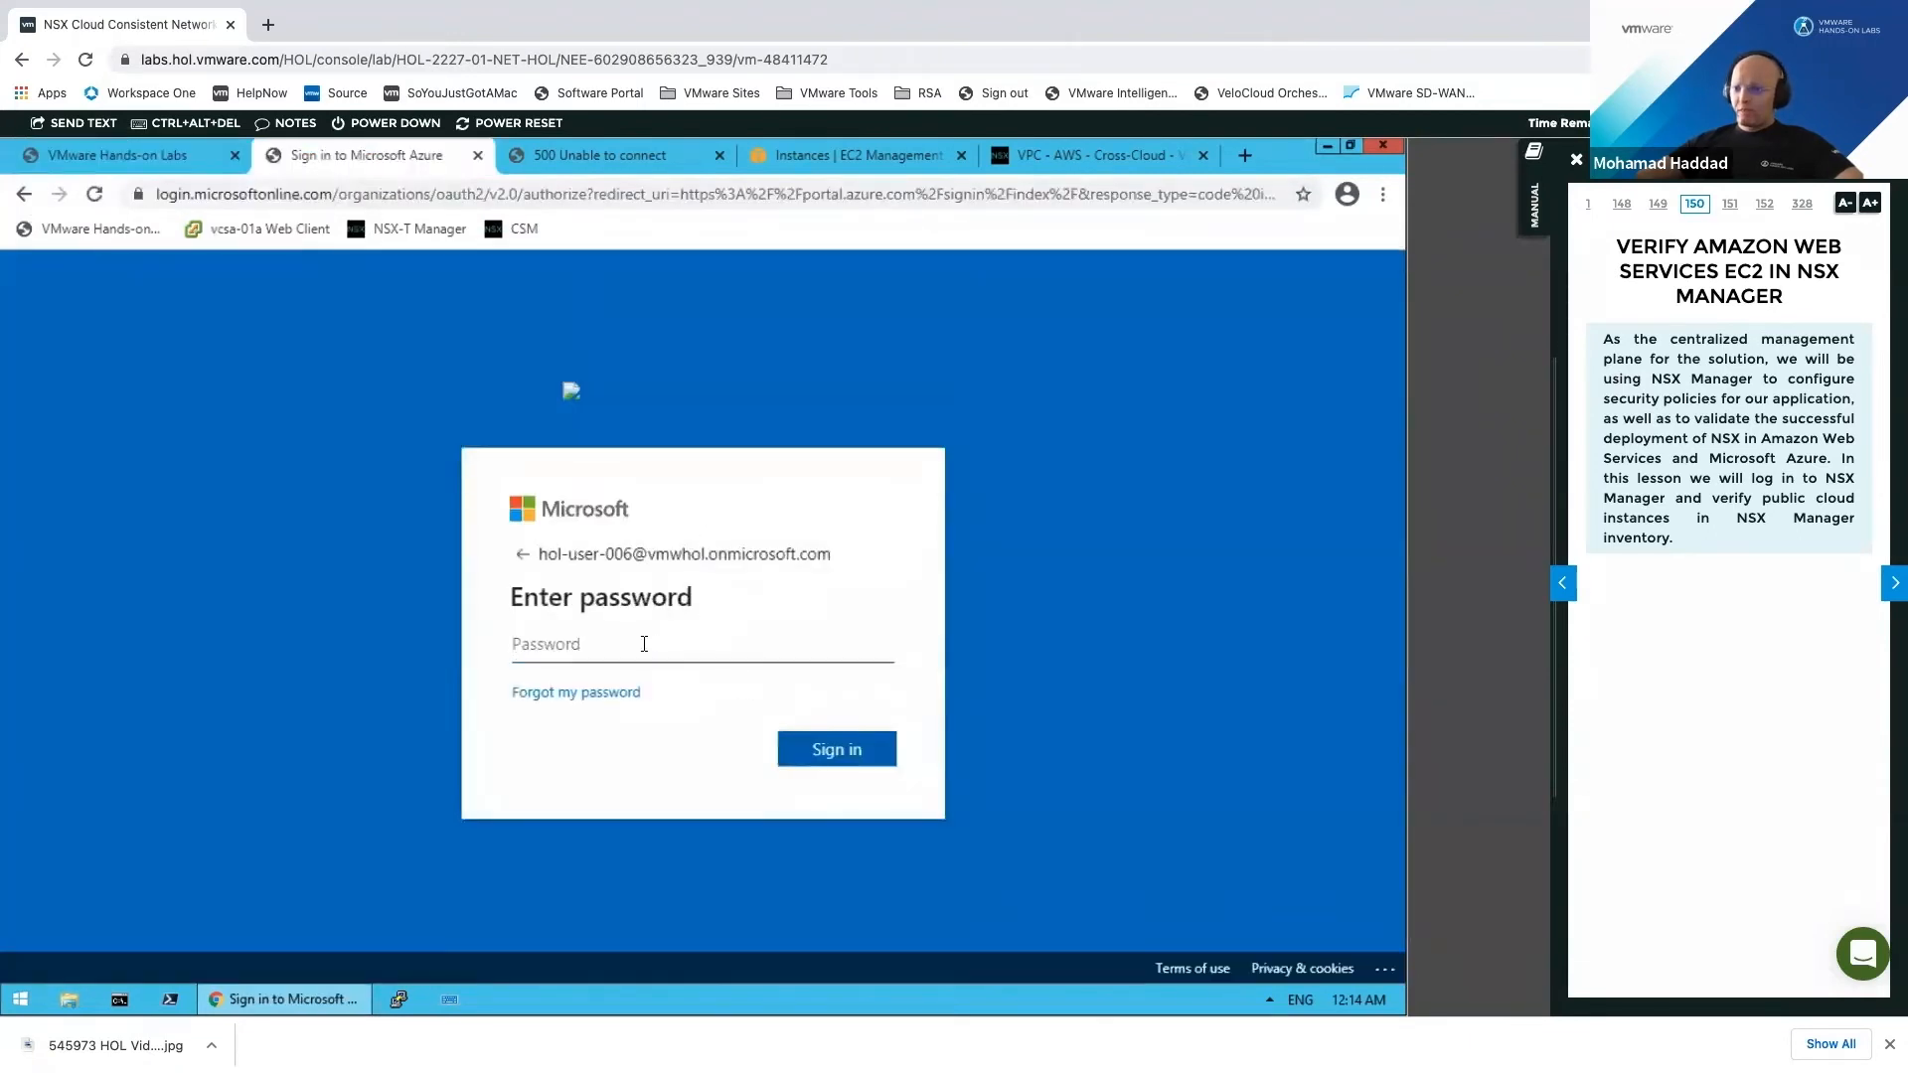
right_click(678, 674)
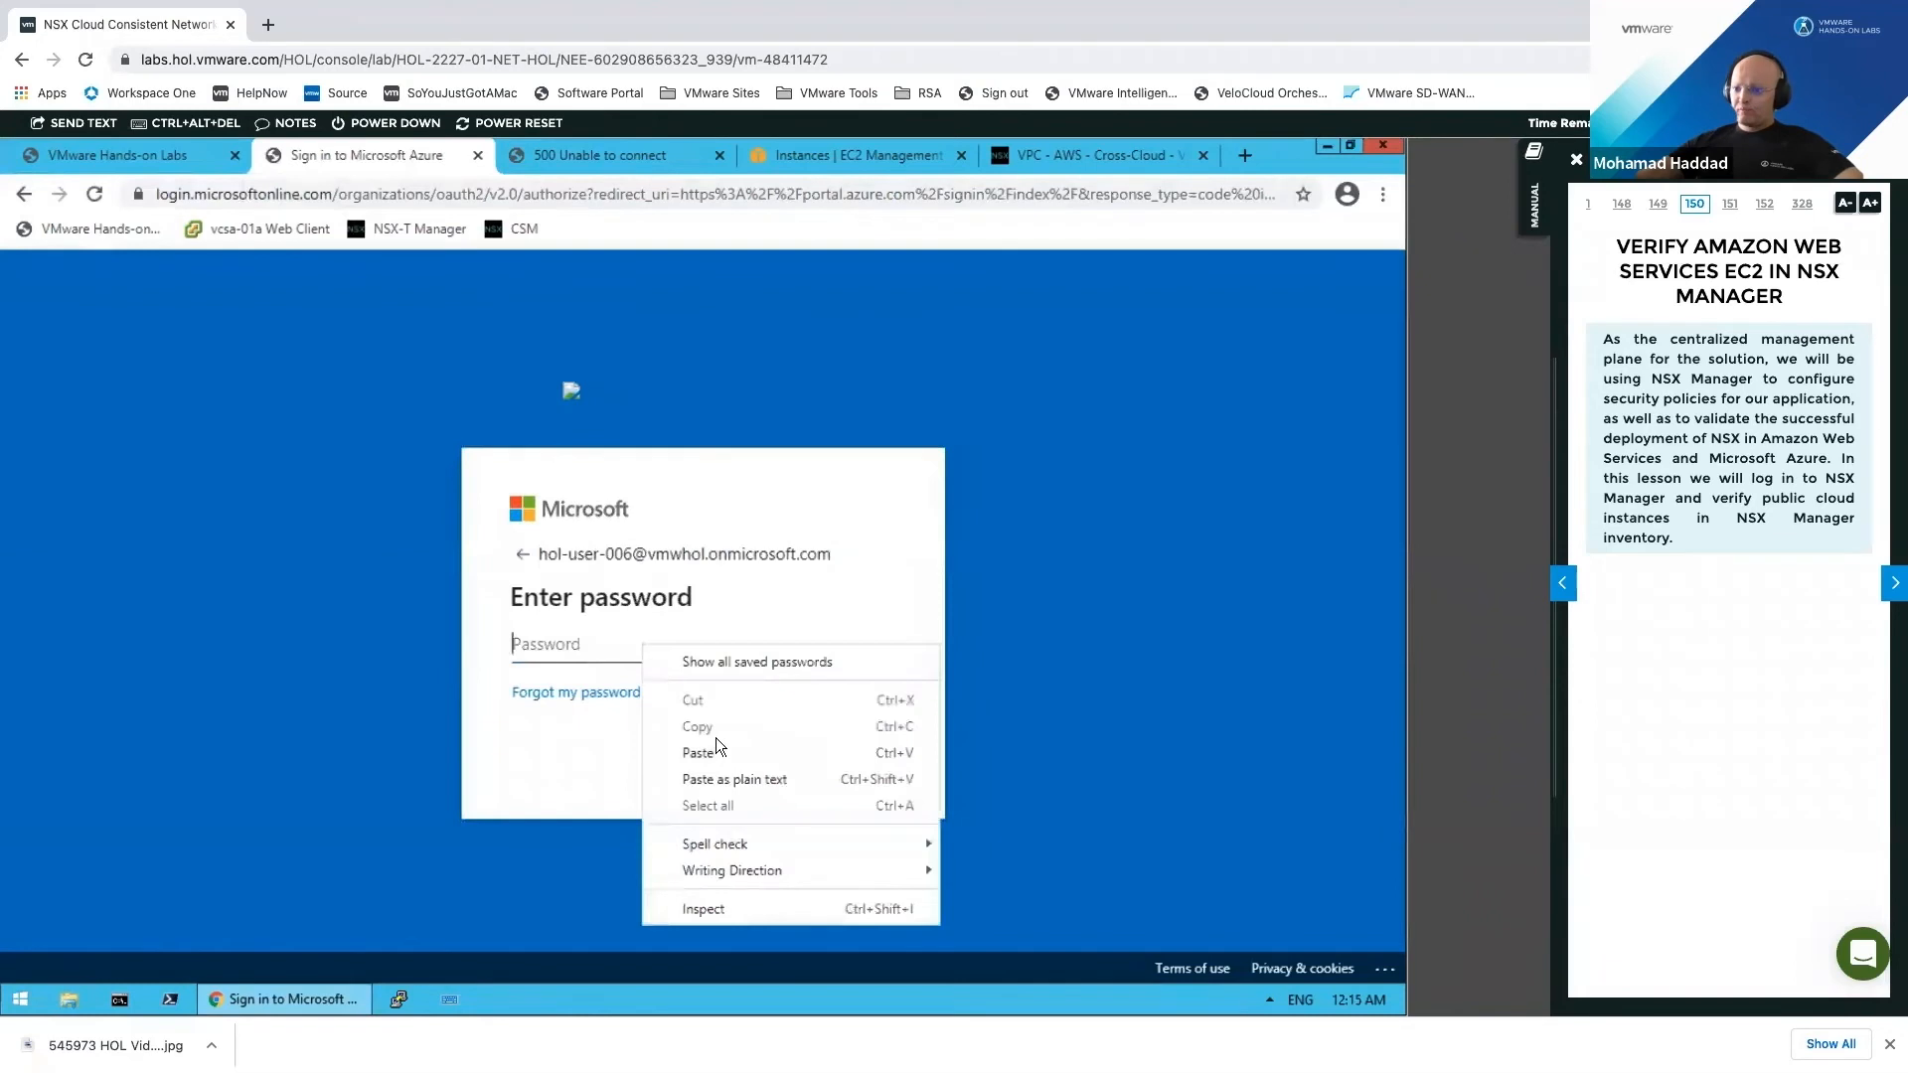
left_click(865, 752)
key("Return")
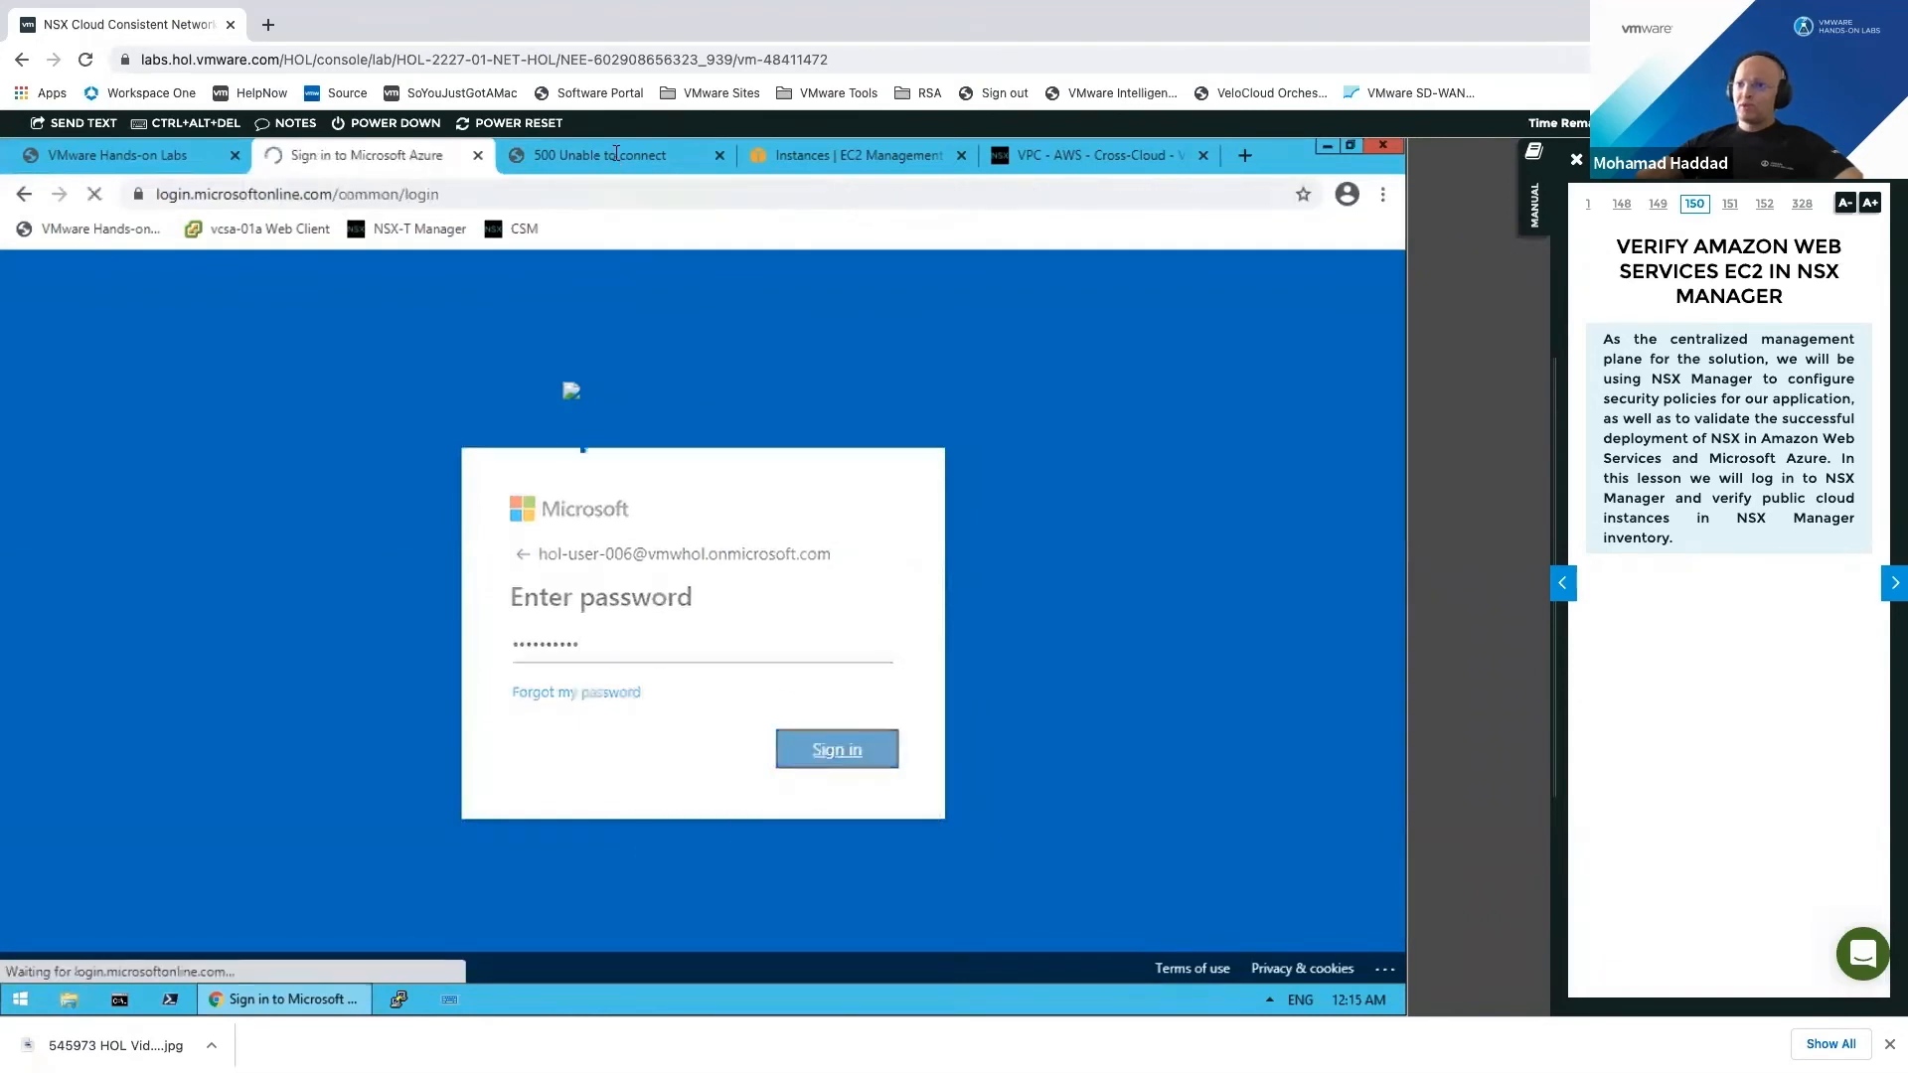
left_click(572, 161)
left_click_drag(33, 294, 392, 449)
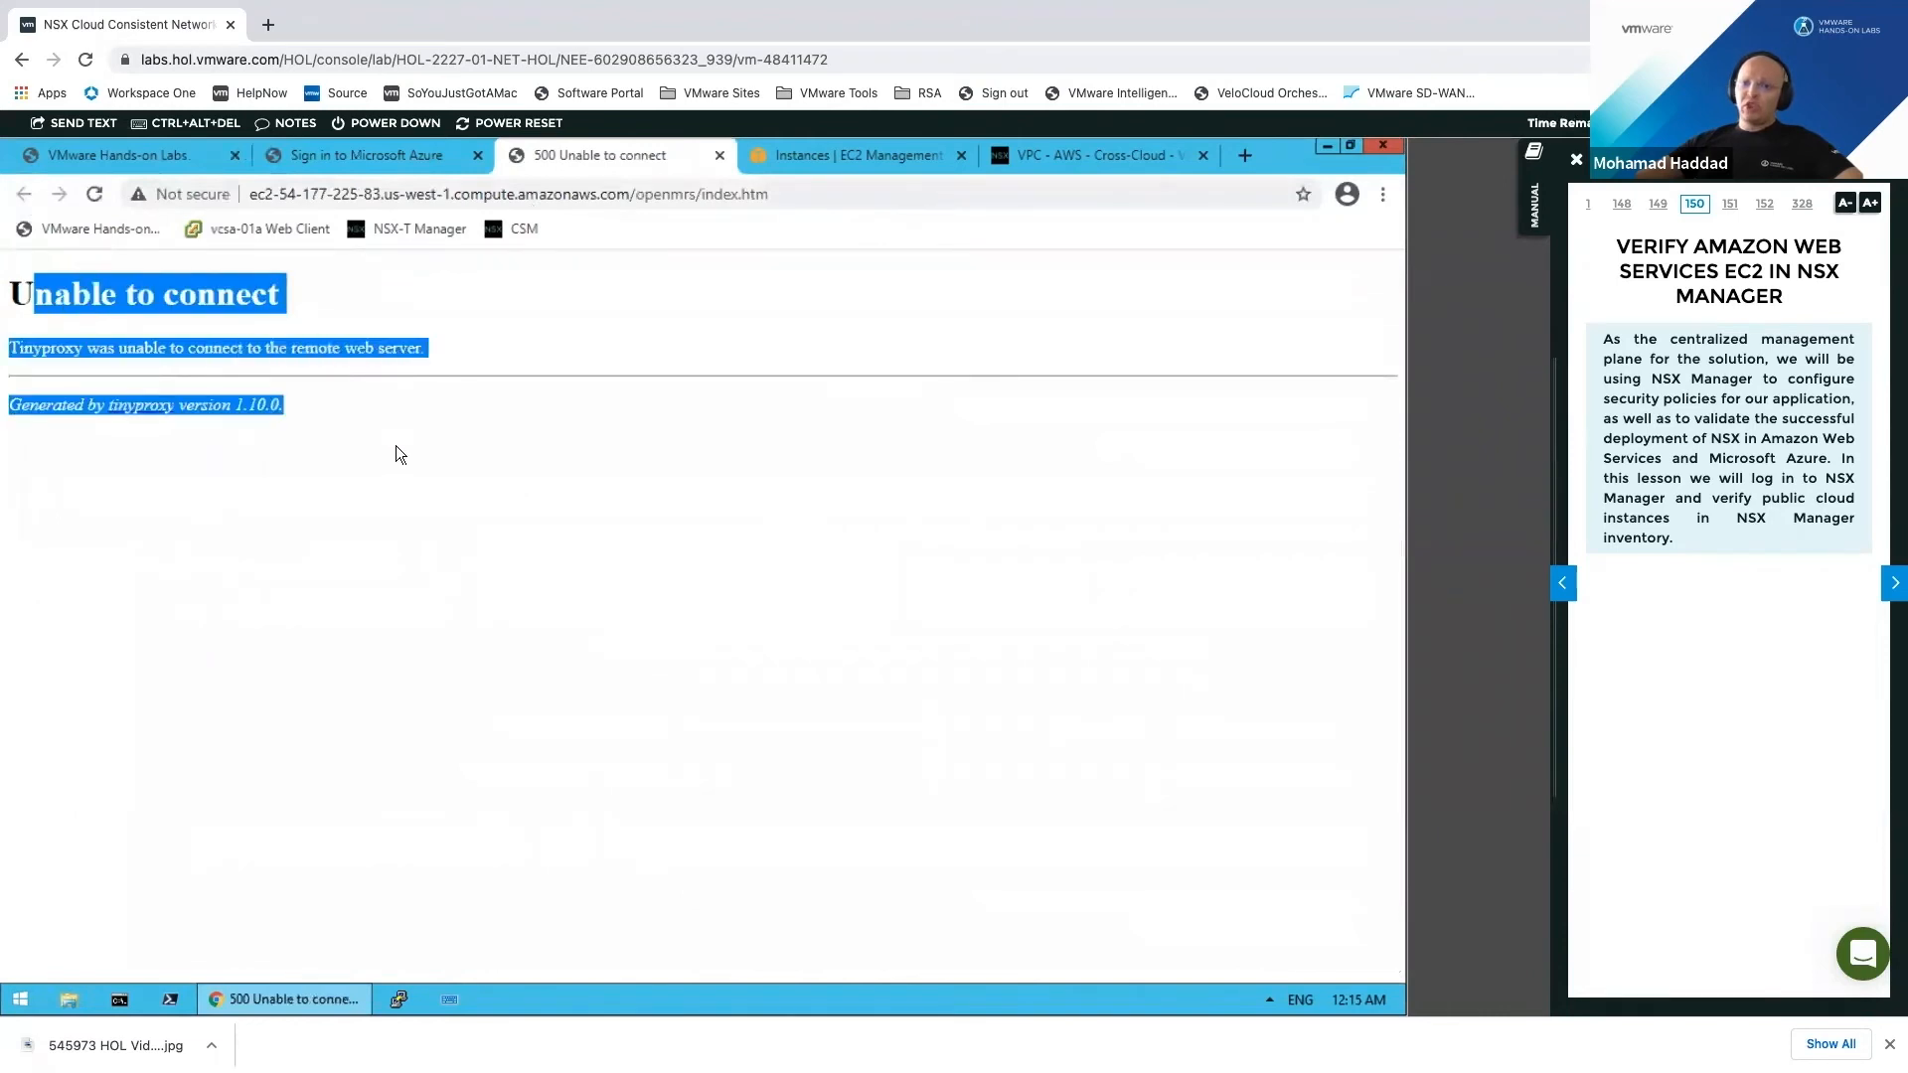
Step: Close the Tinyproxy 'Unable to connect' error tab, returning to the Azure sign-in page
left_click(359, 425)
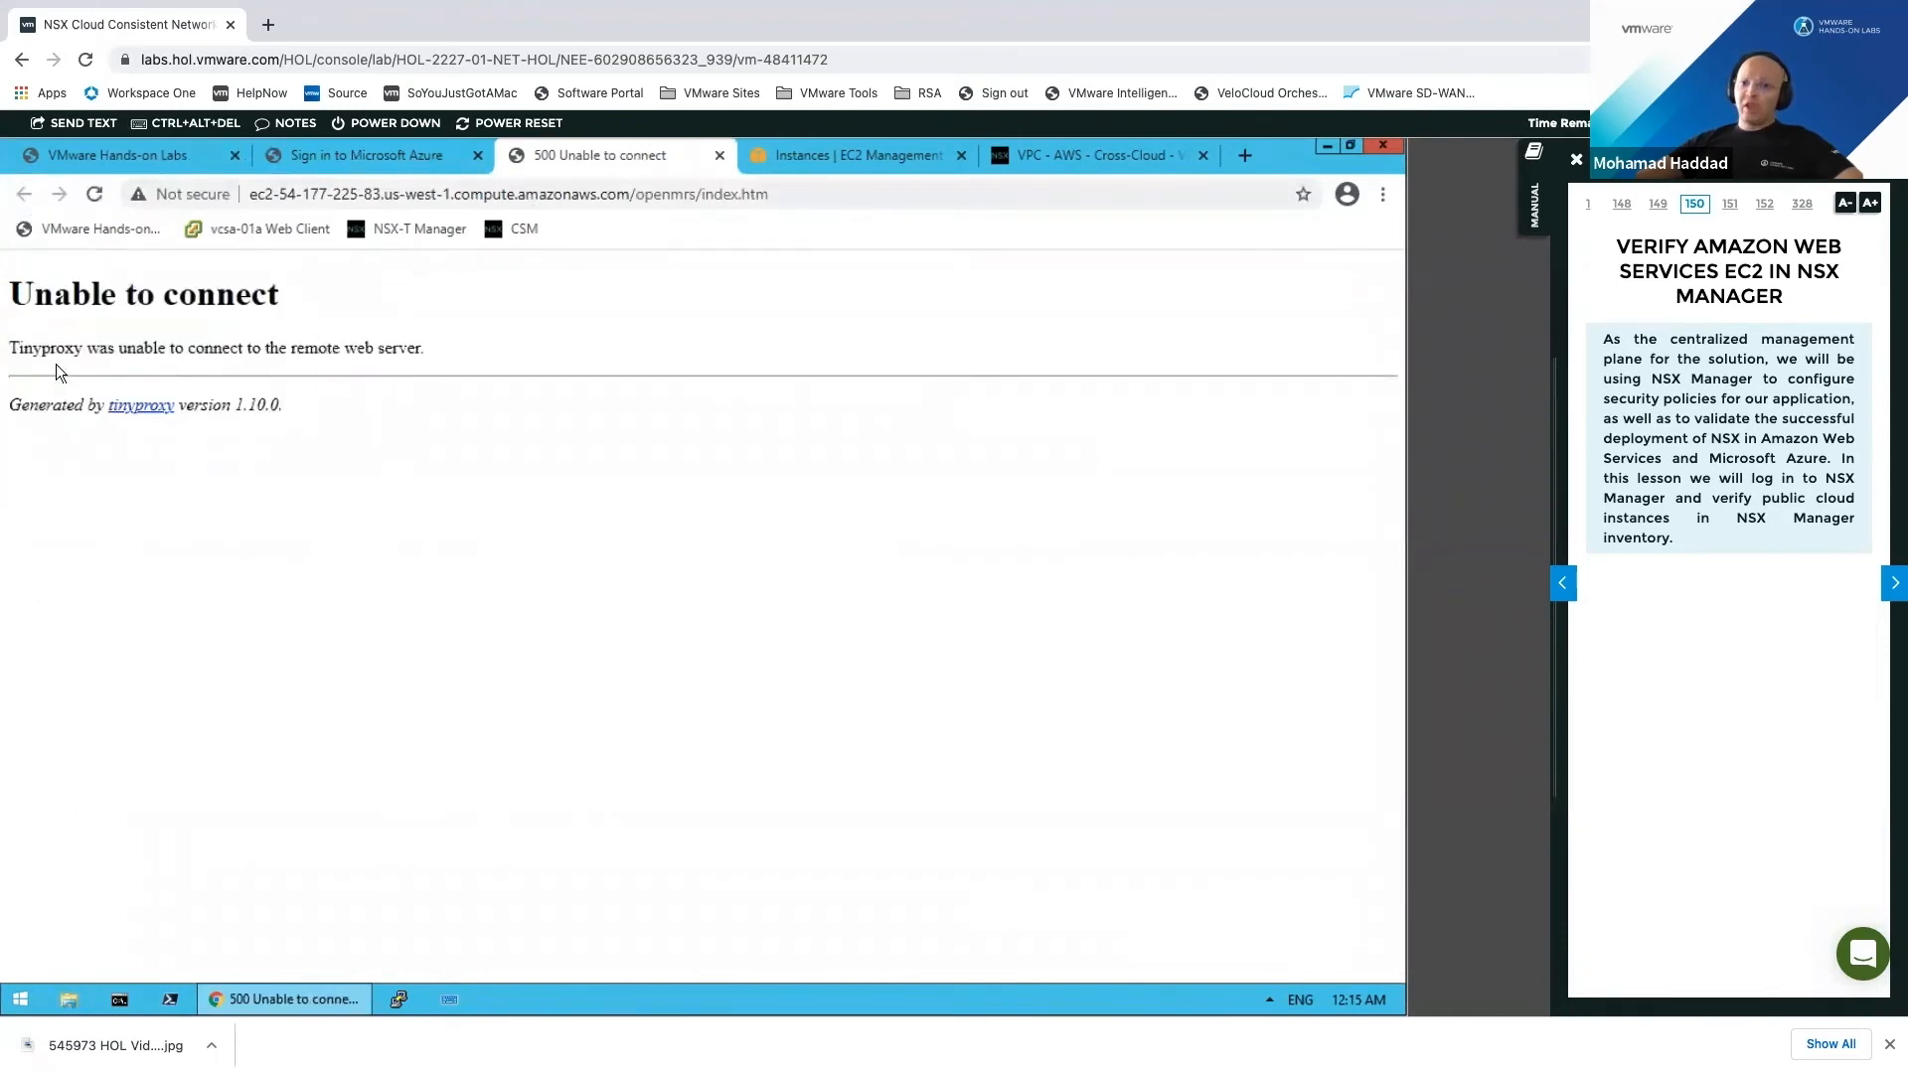
left_click_drag(19, 349, 83, 349)
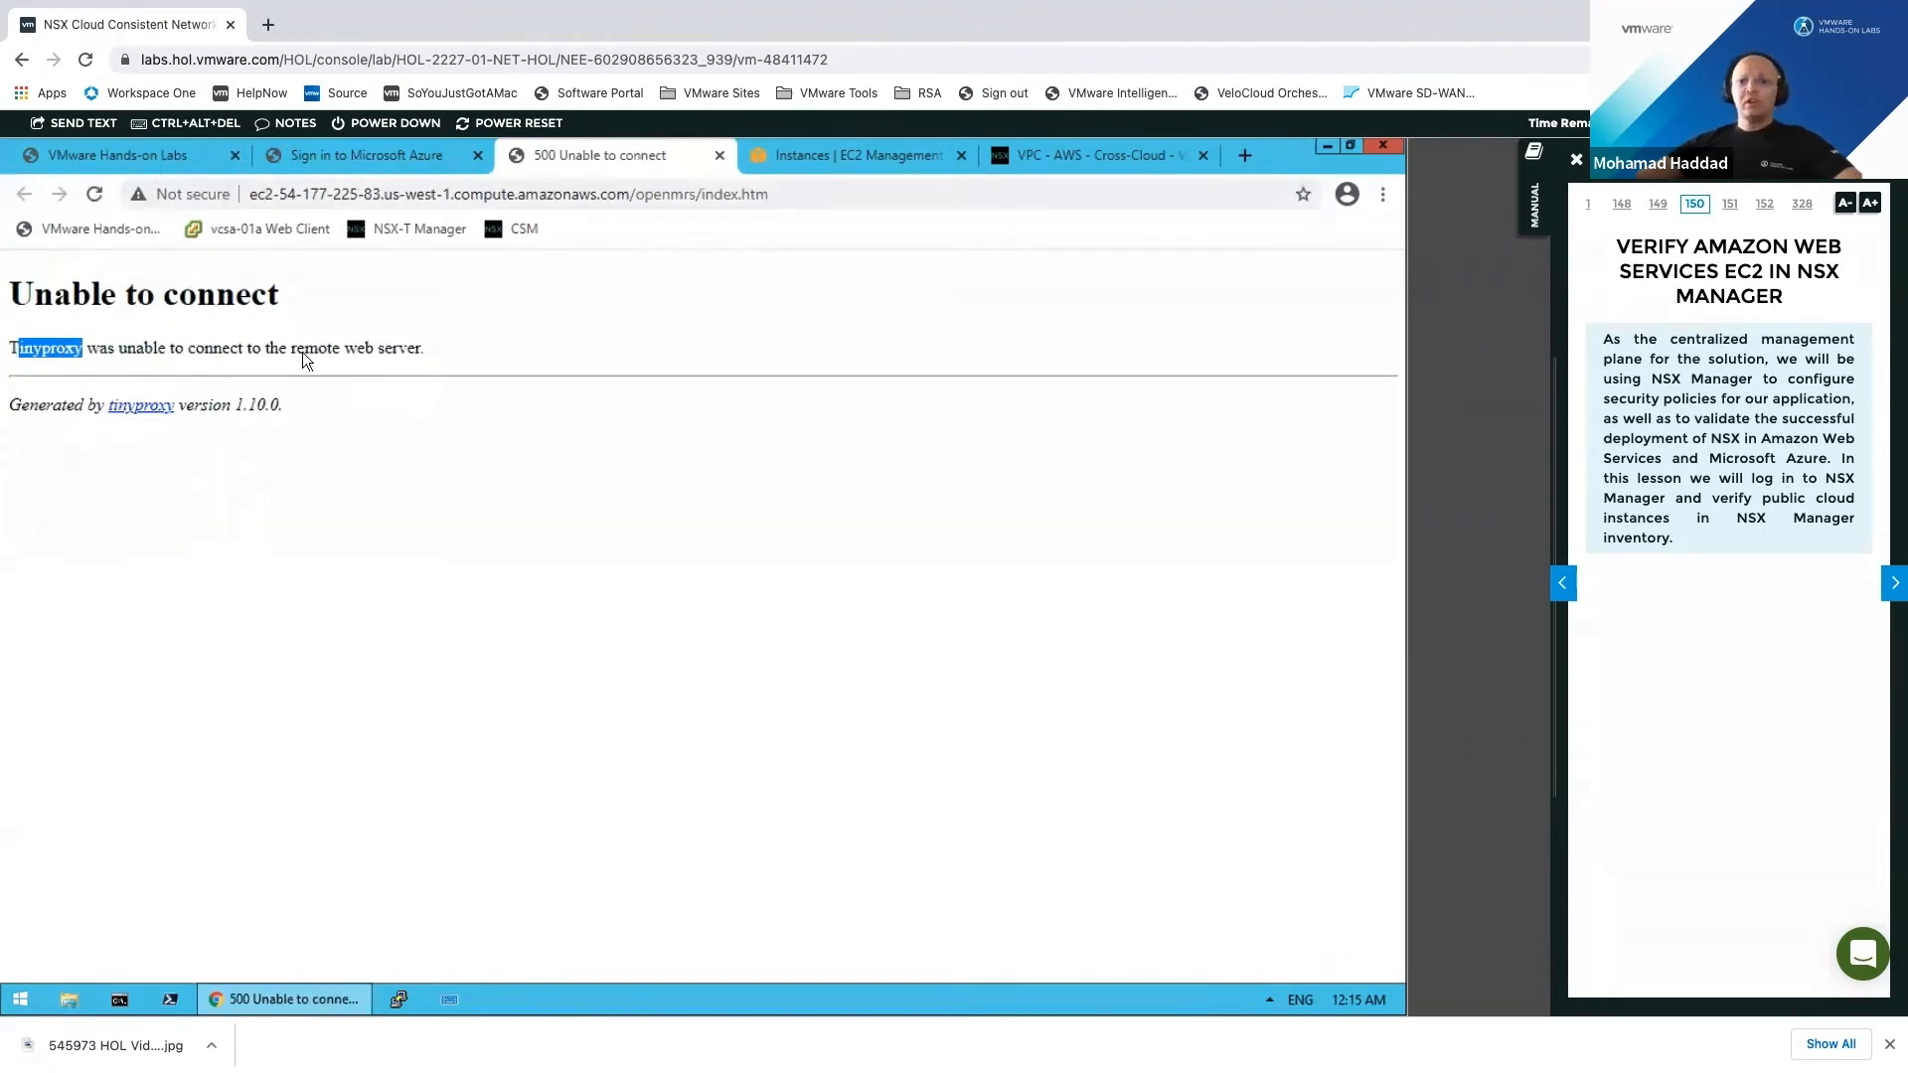
left_click(719, 156)
Step: Finish the Azure sign-in, declining to stay signed in and dismissing the email prompt
left_click(378, 155)
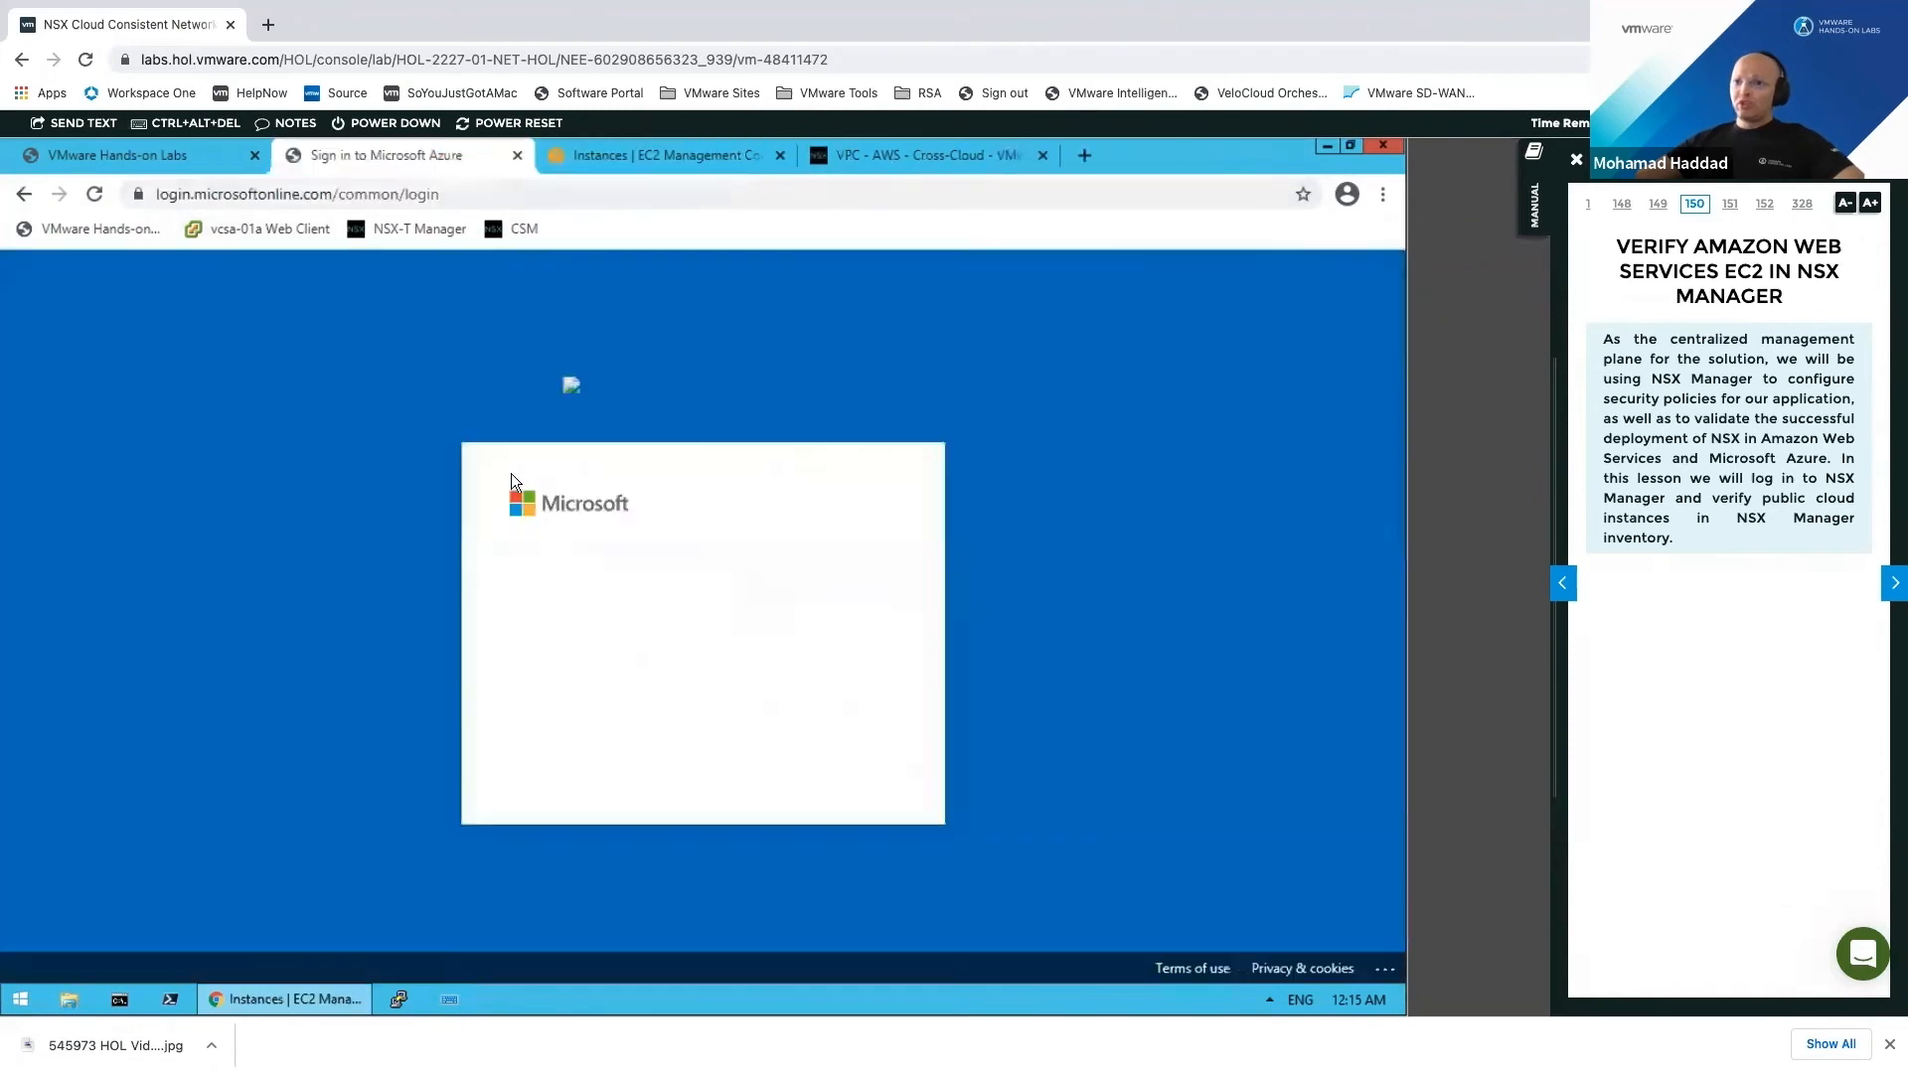
left_click(722, 760)
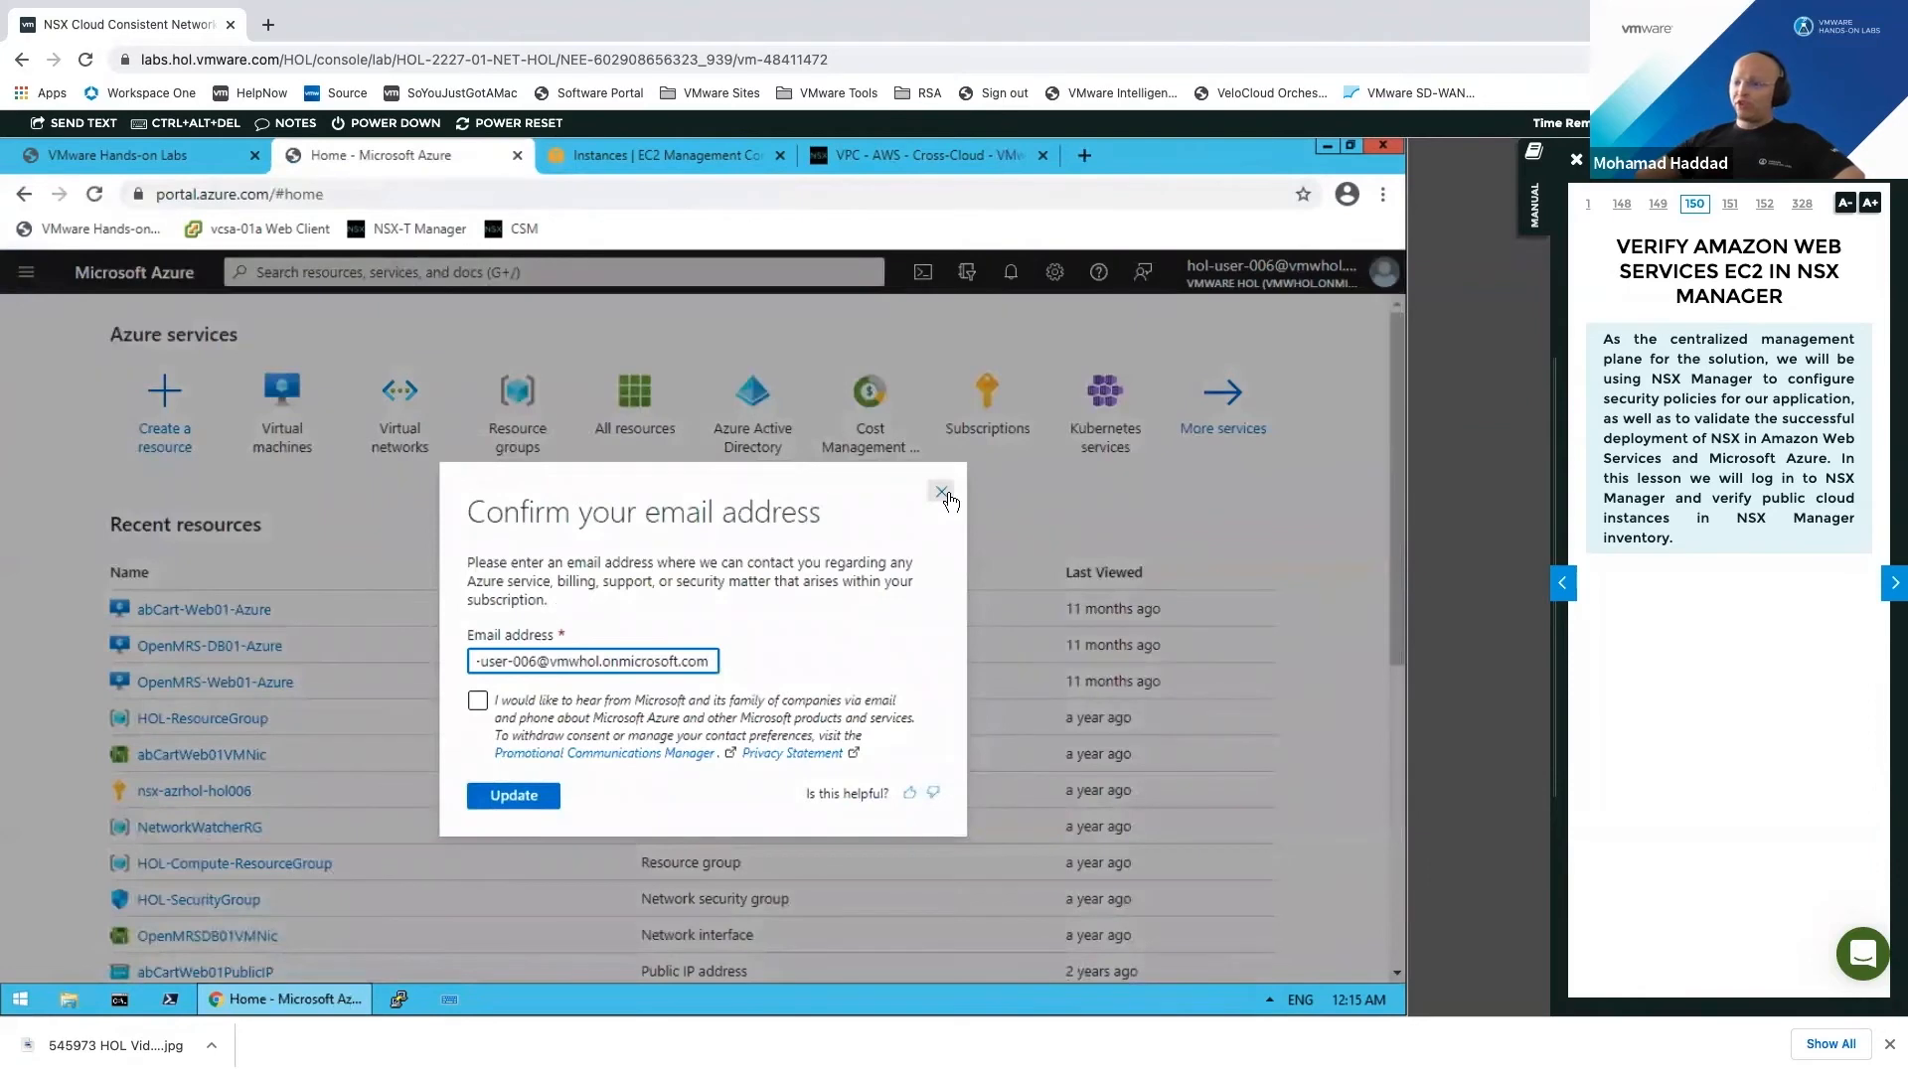
left_click(942, 493)
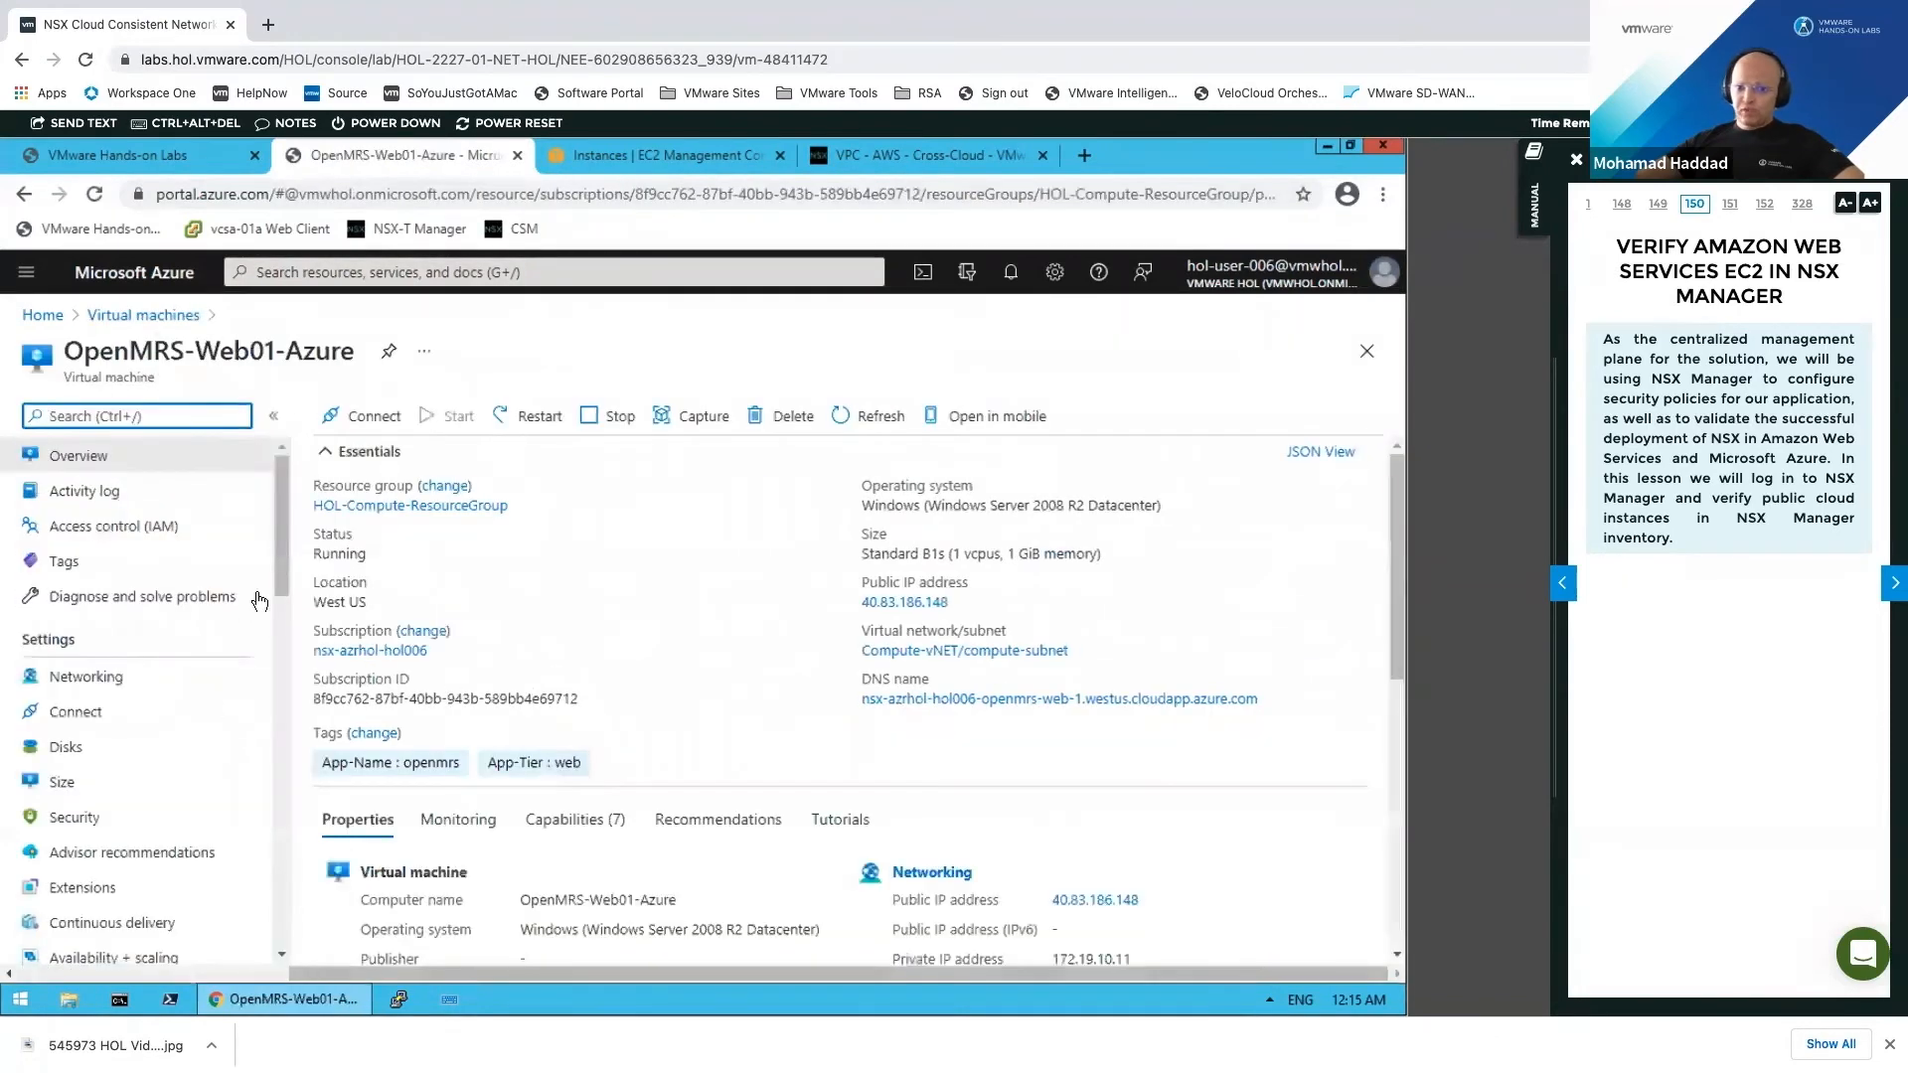
Step: Confirm OpenMRS-DB01-Azure's tags (App-Name openmrs, App-Tier db), then return to the four-VM list
left_click(128, 569)
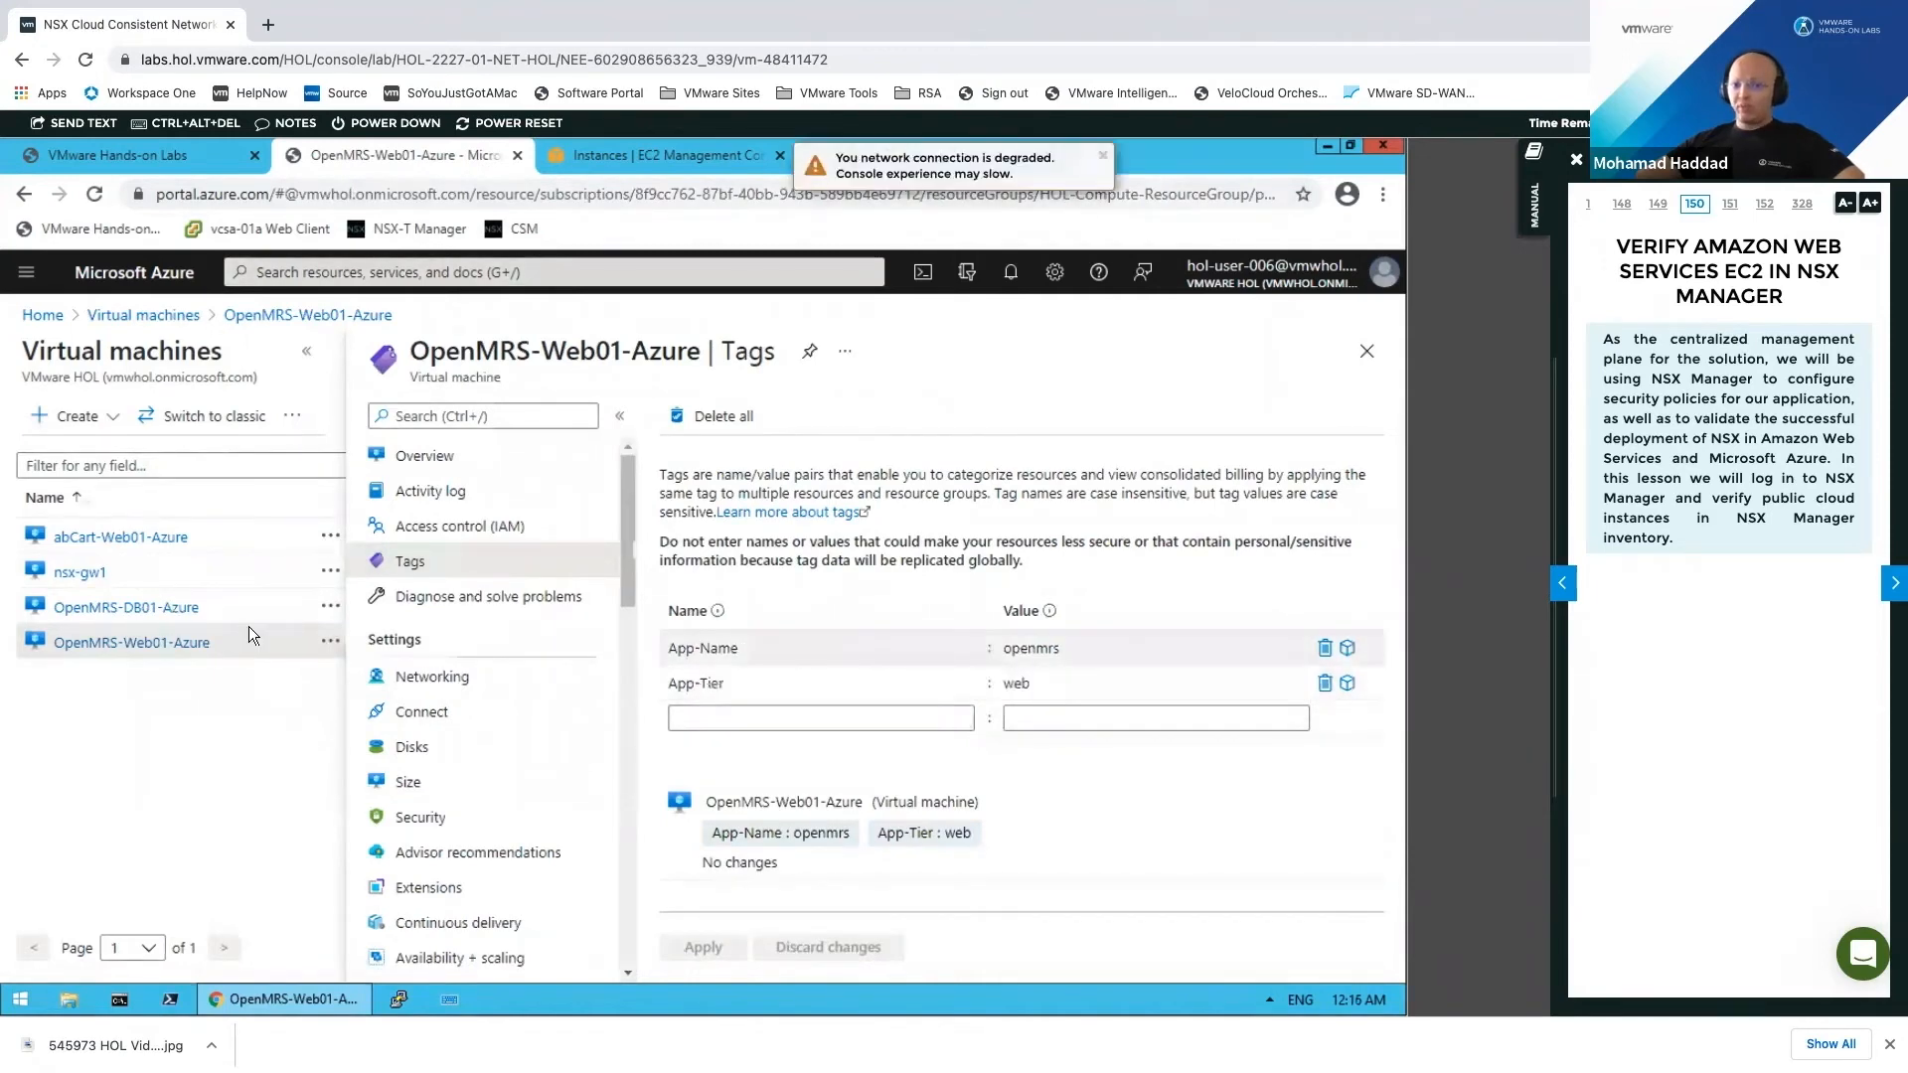
left_click(171, 610)
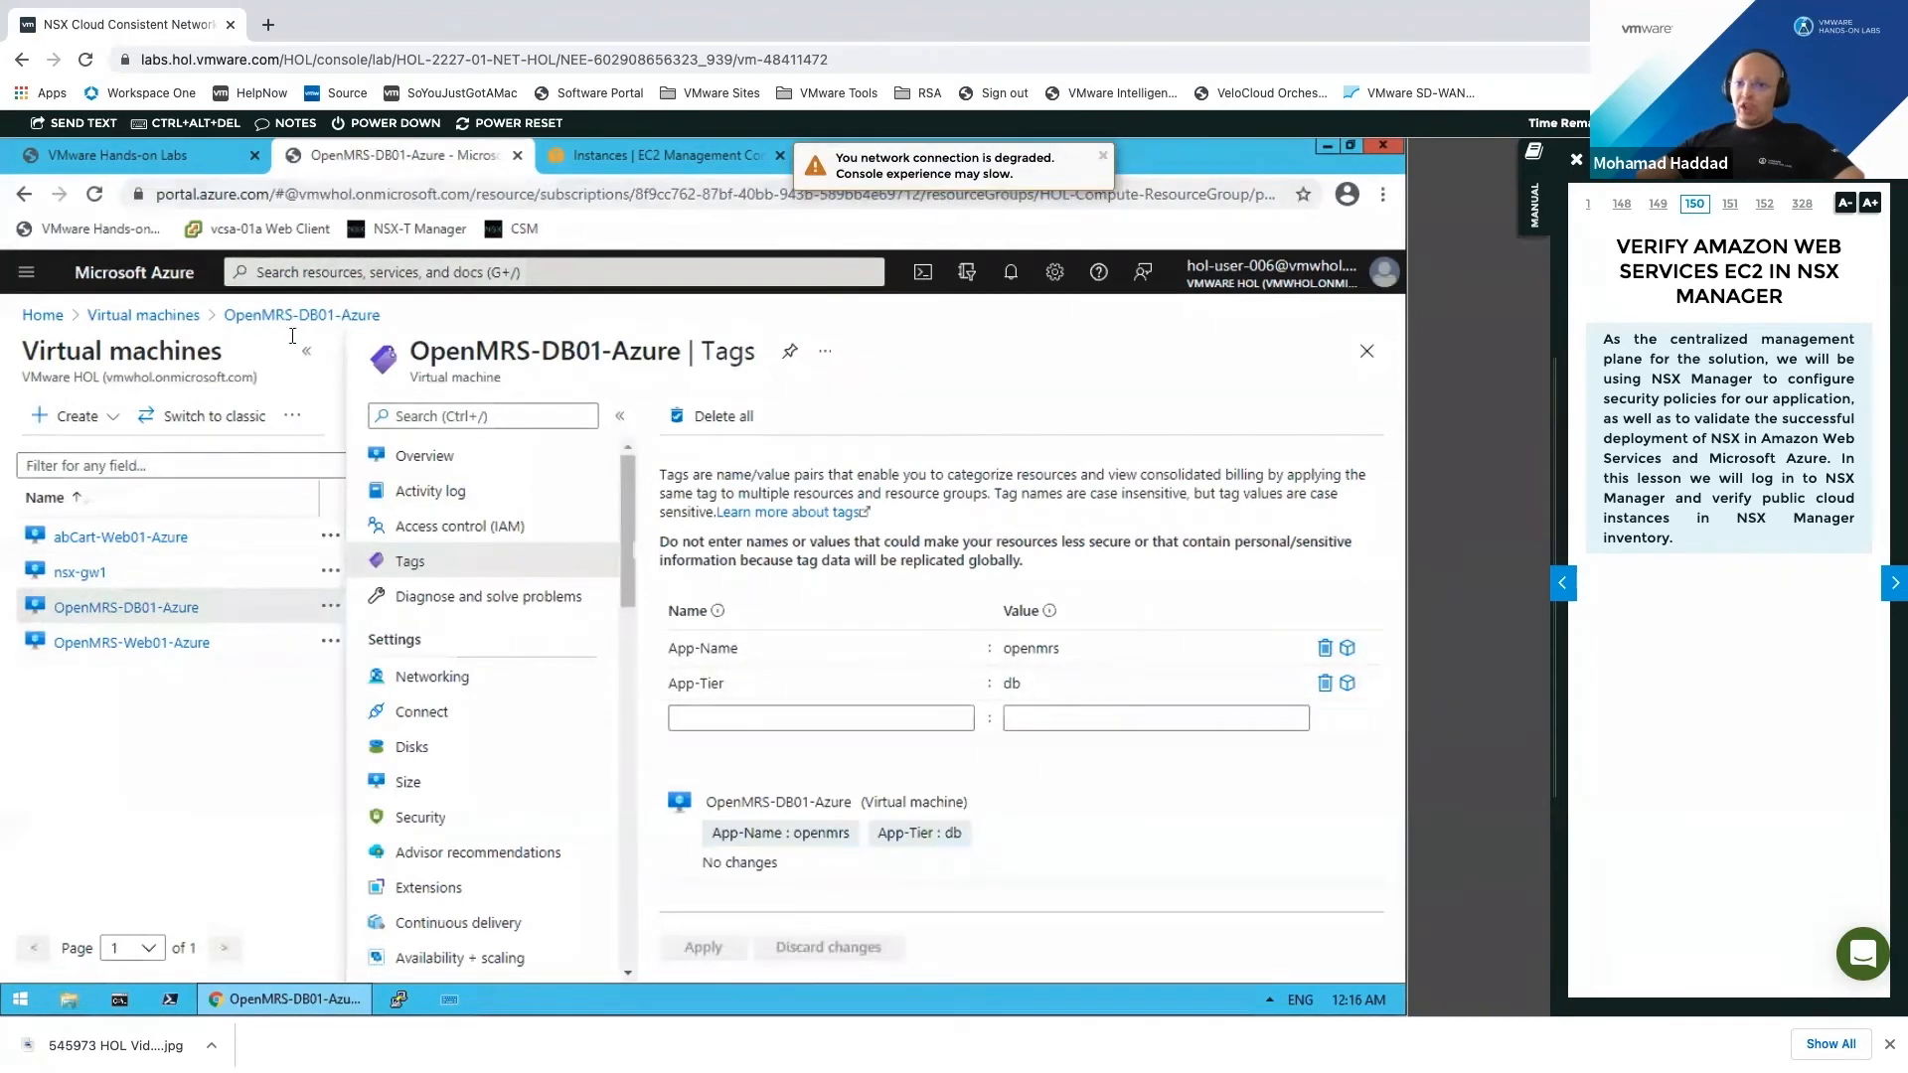
left_click(182, 315)
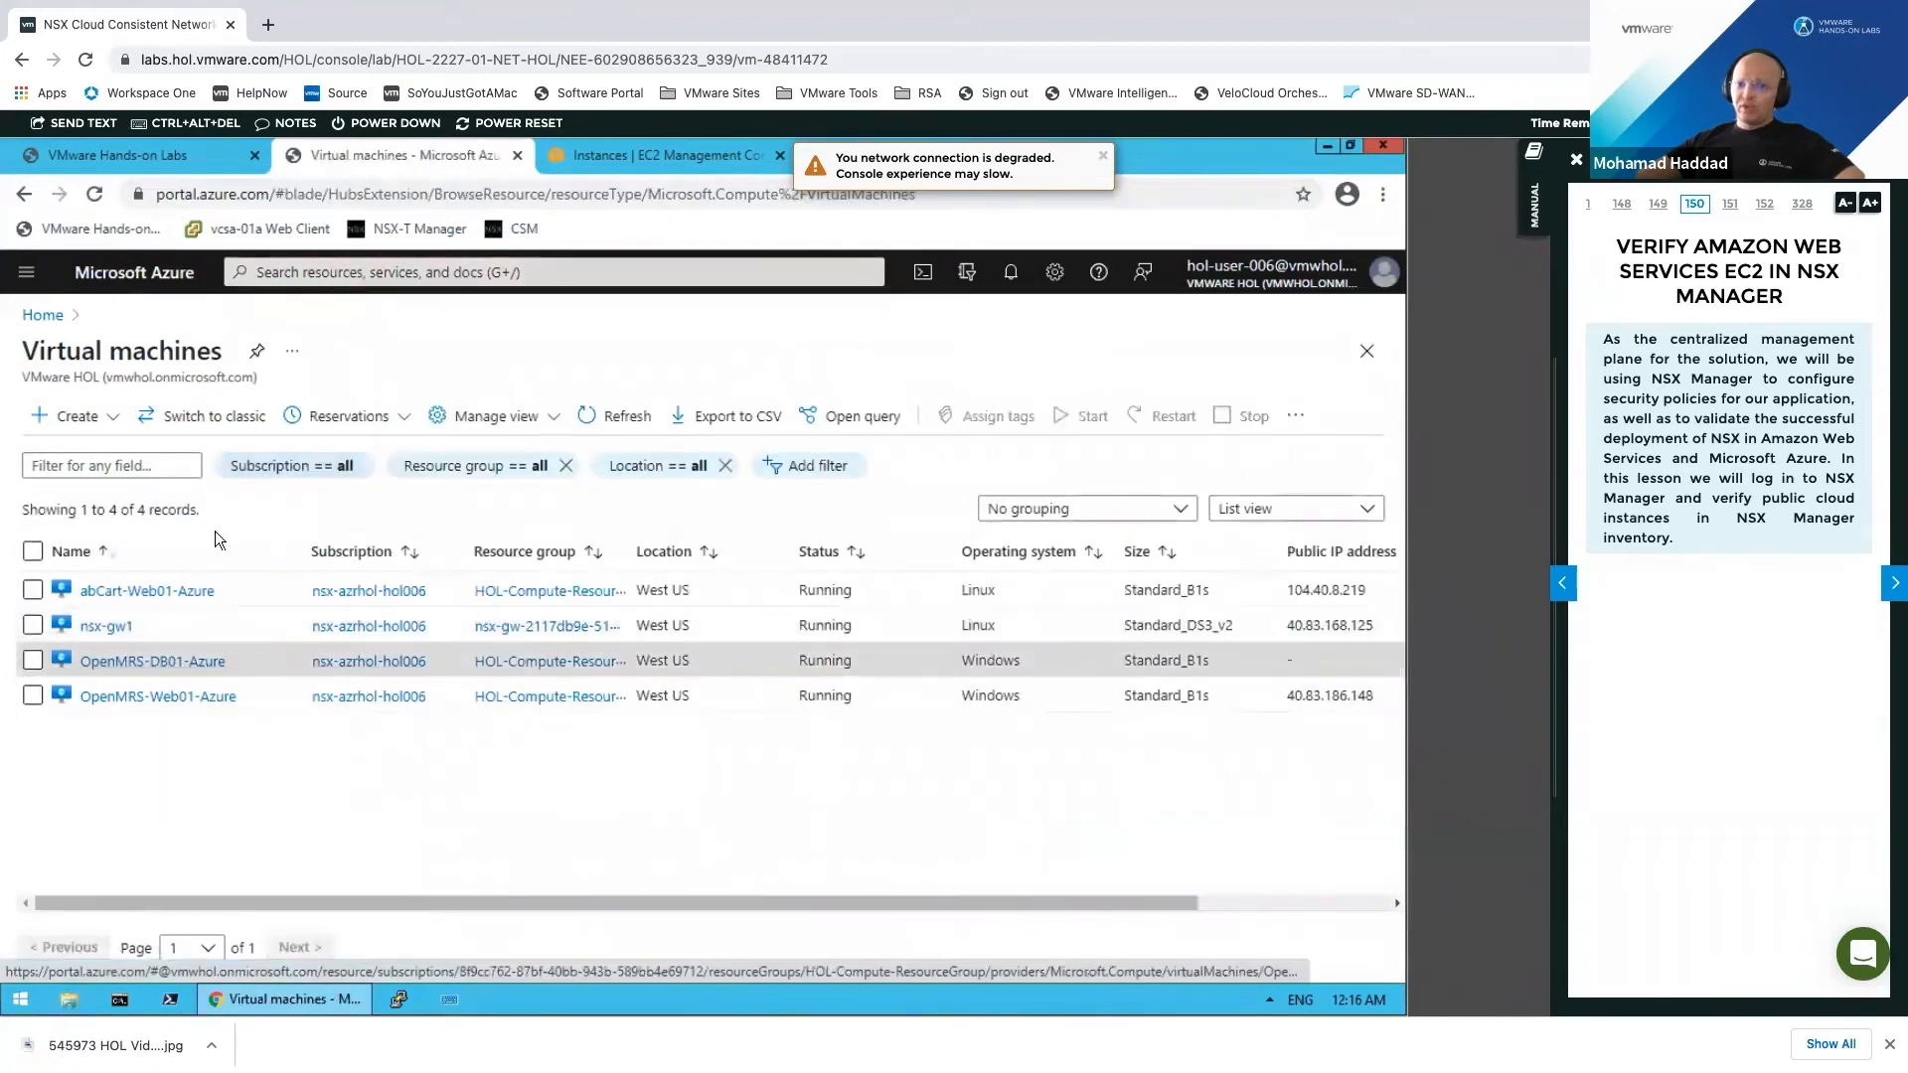
Step: Review OpenMRS-DB01-Azure's inbound and outbound port rules in its Networking view
left_click(222, 661)
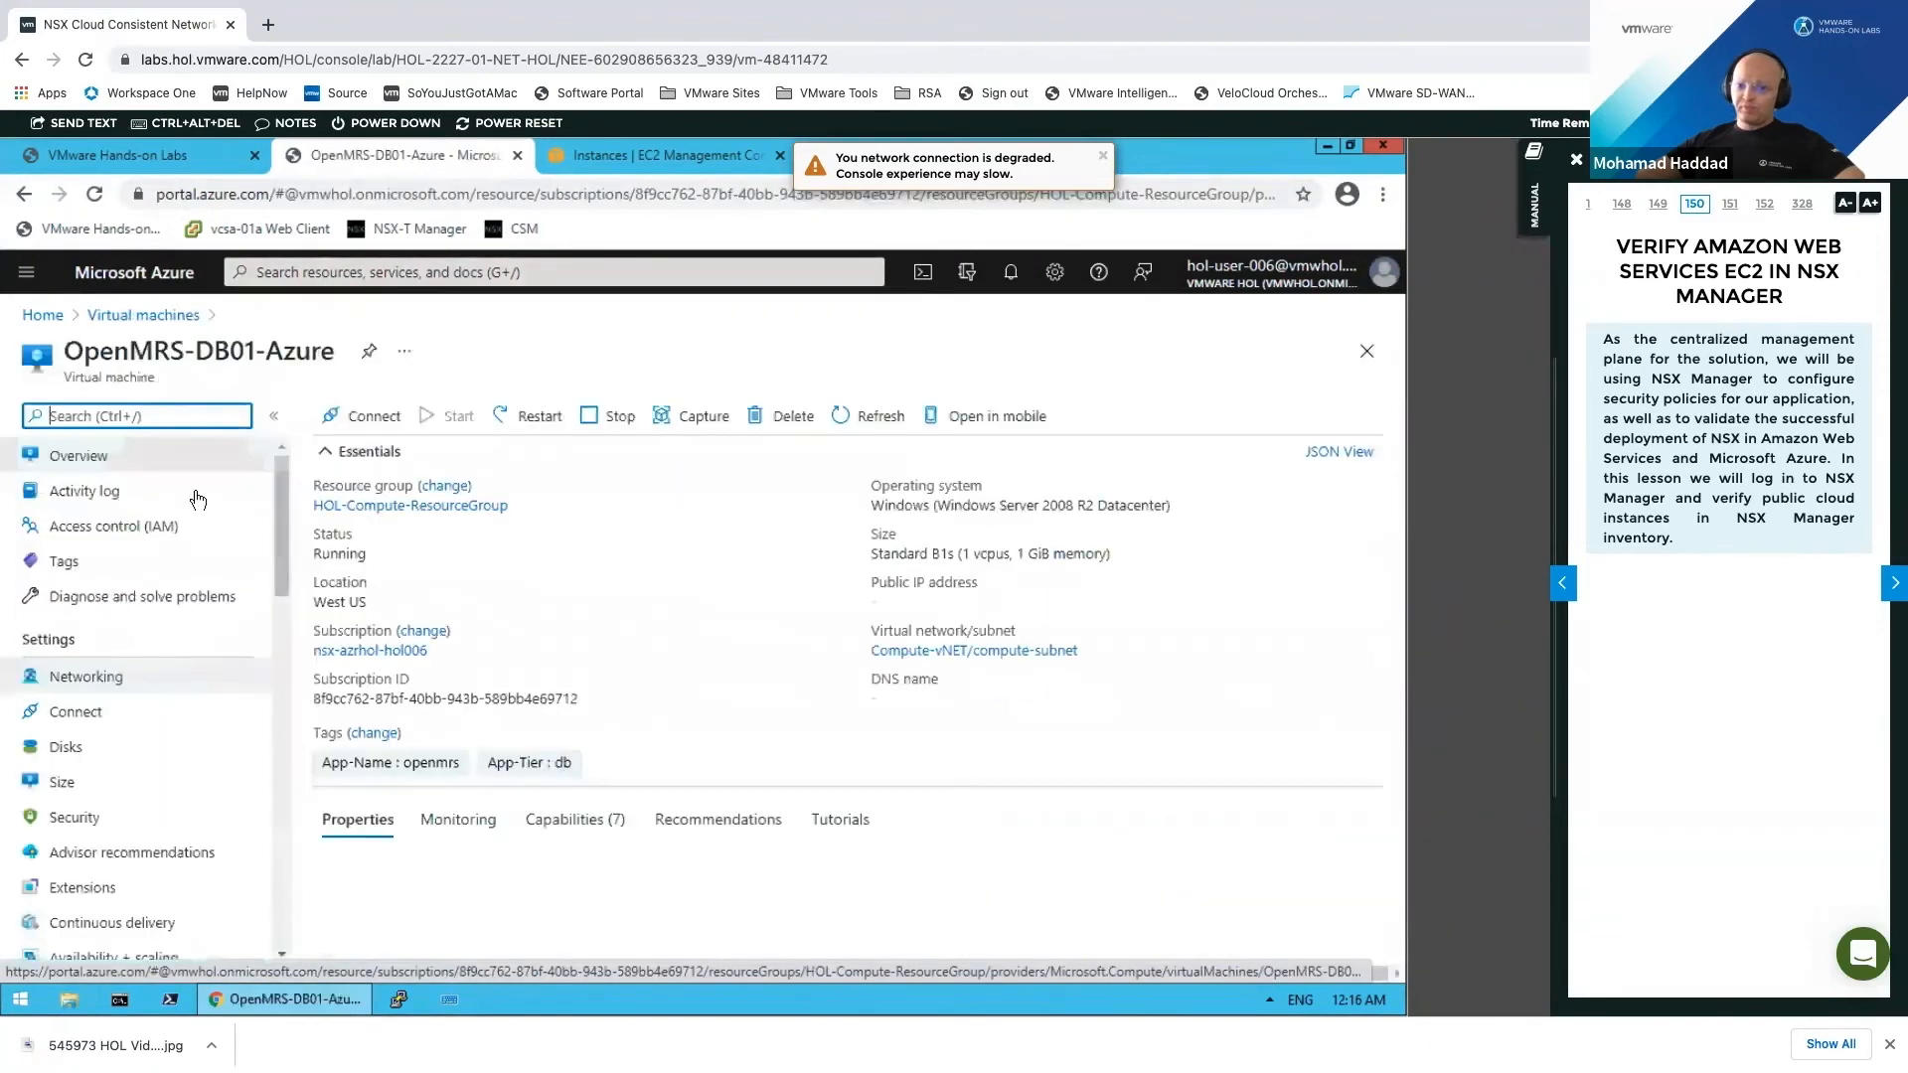
left_click(95, 678)
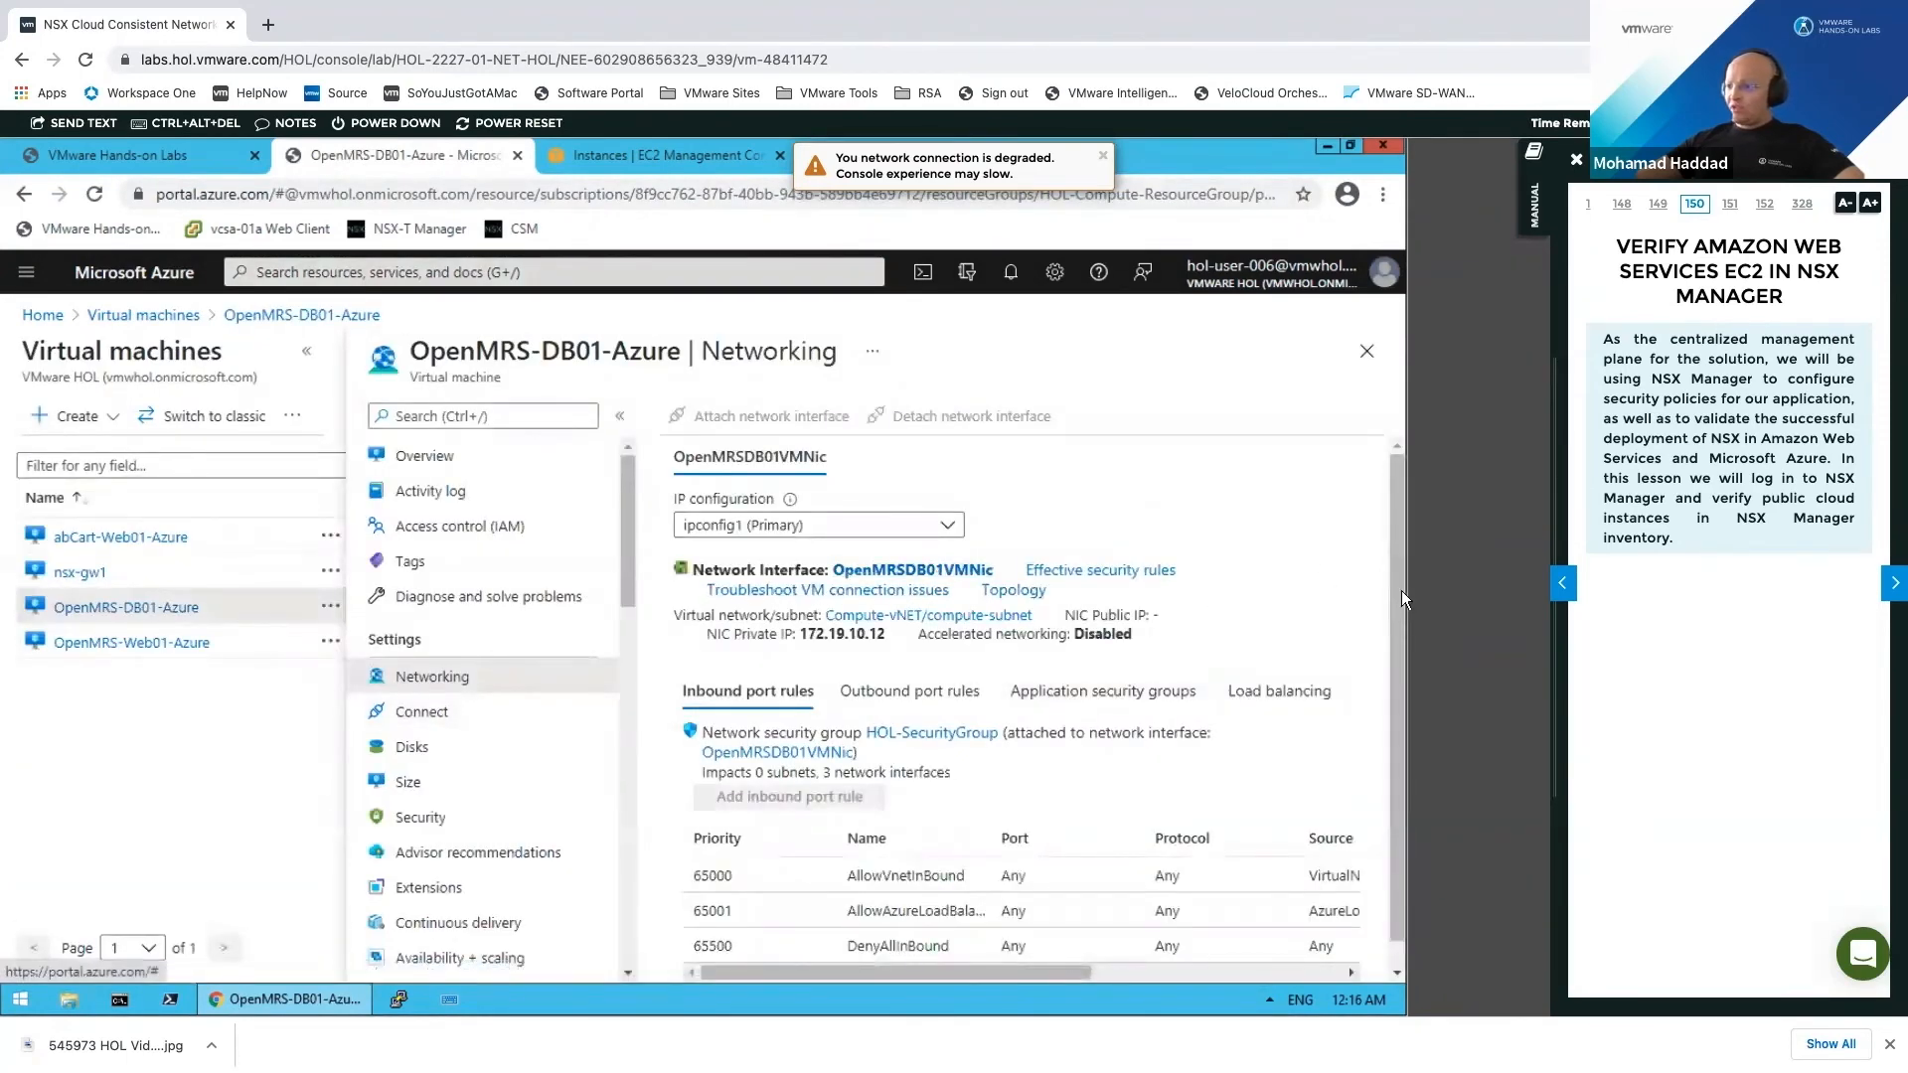
scroll(1396, 797, "down", 1)
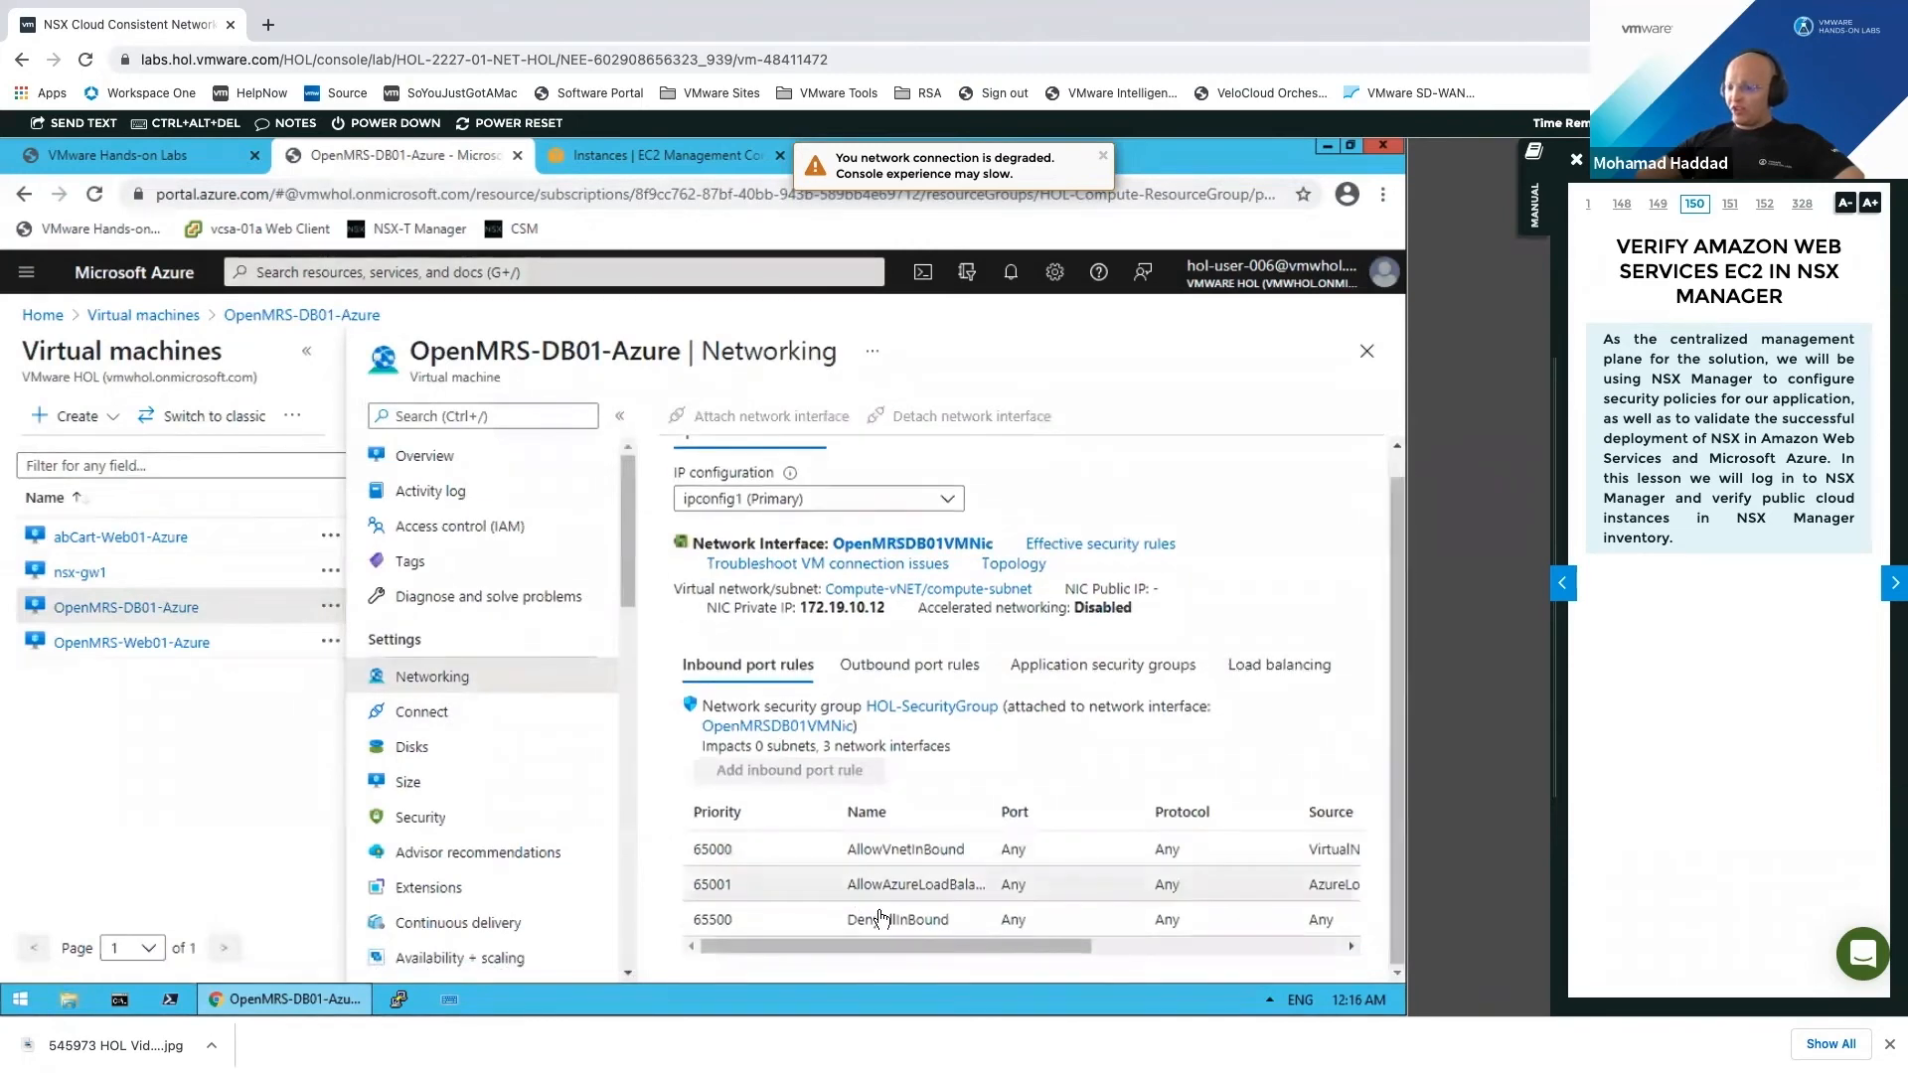
left_click_drag(962, 946, 1250, 946)
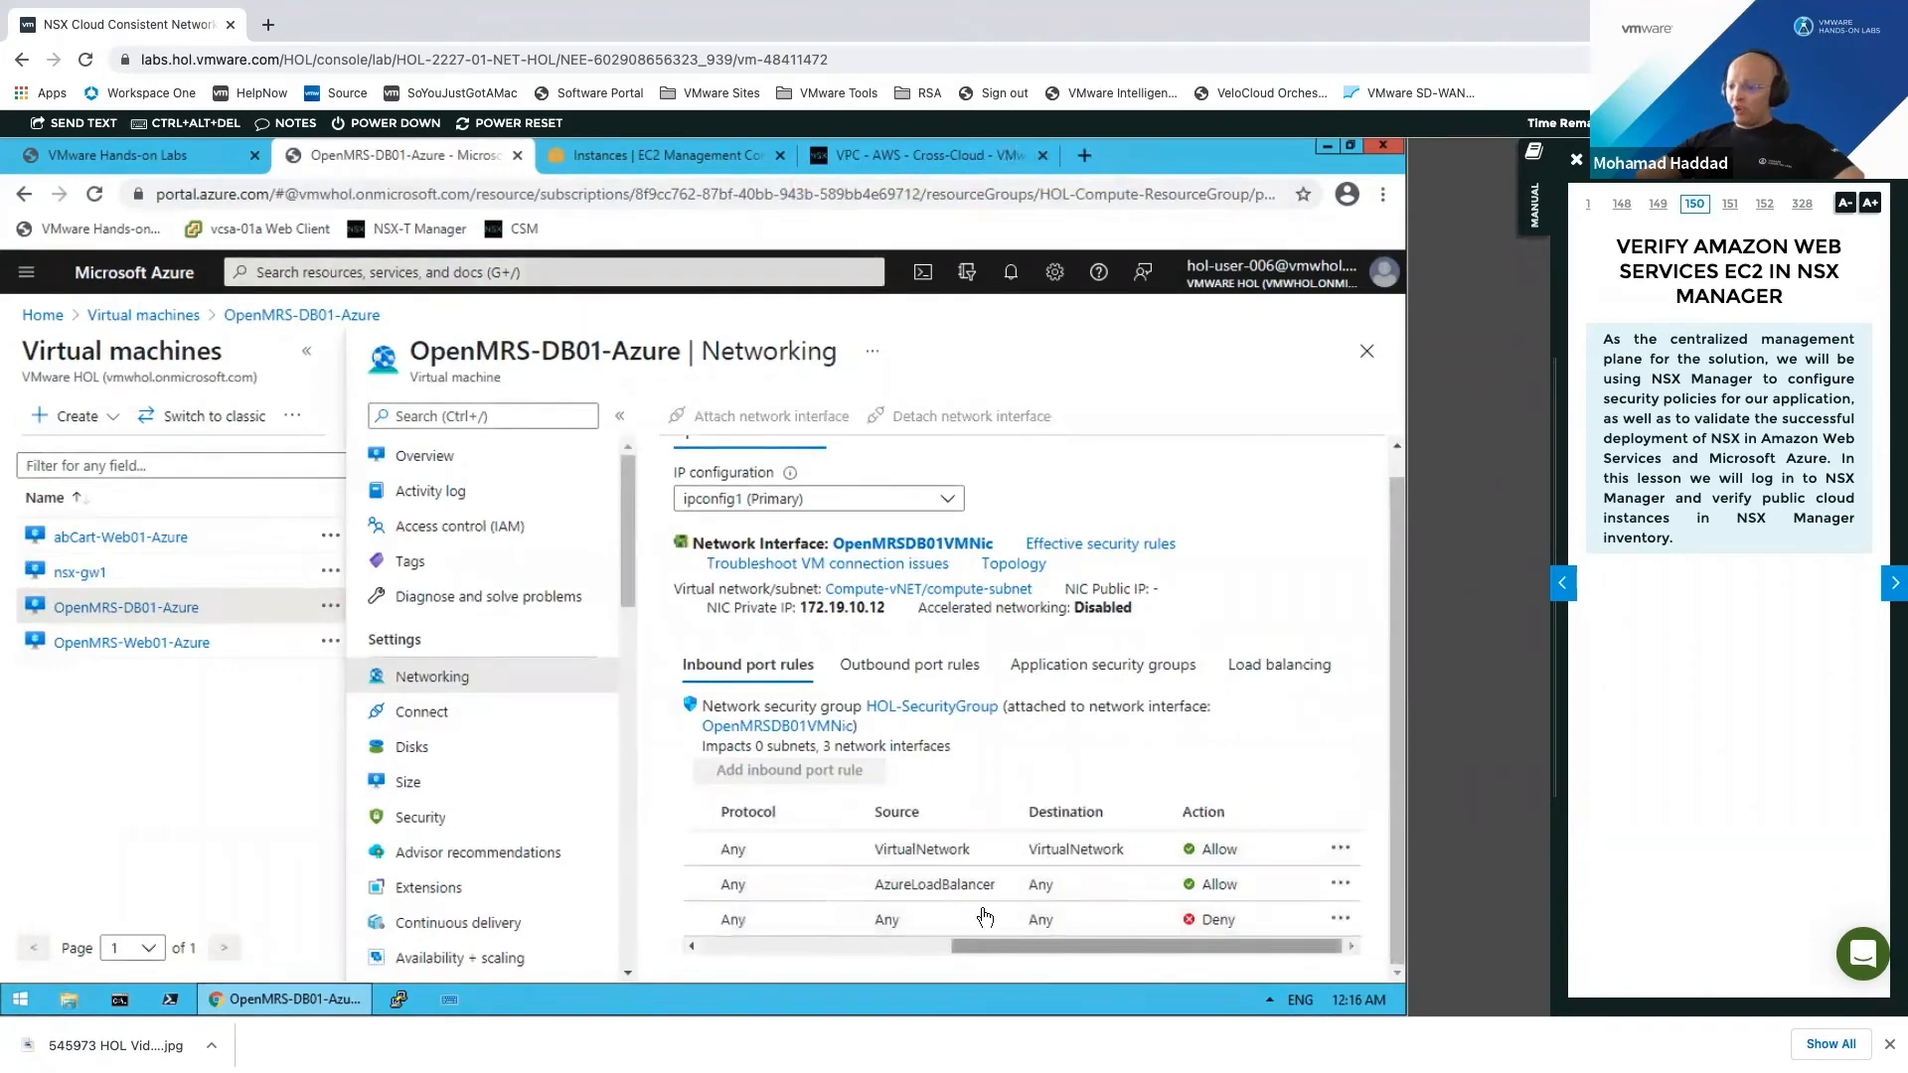
left_click_drag(1058, 952, 706, 946)
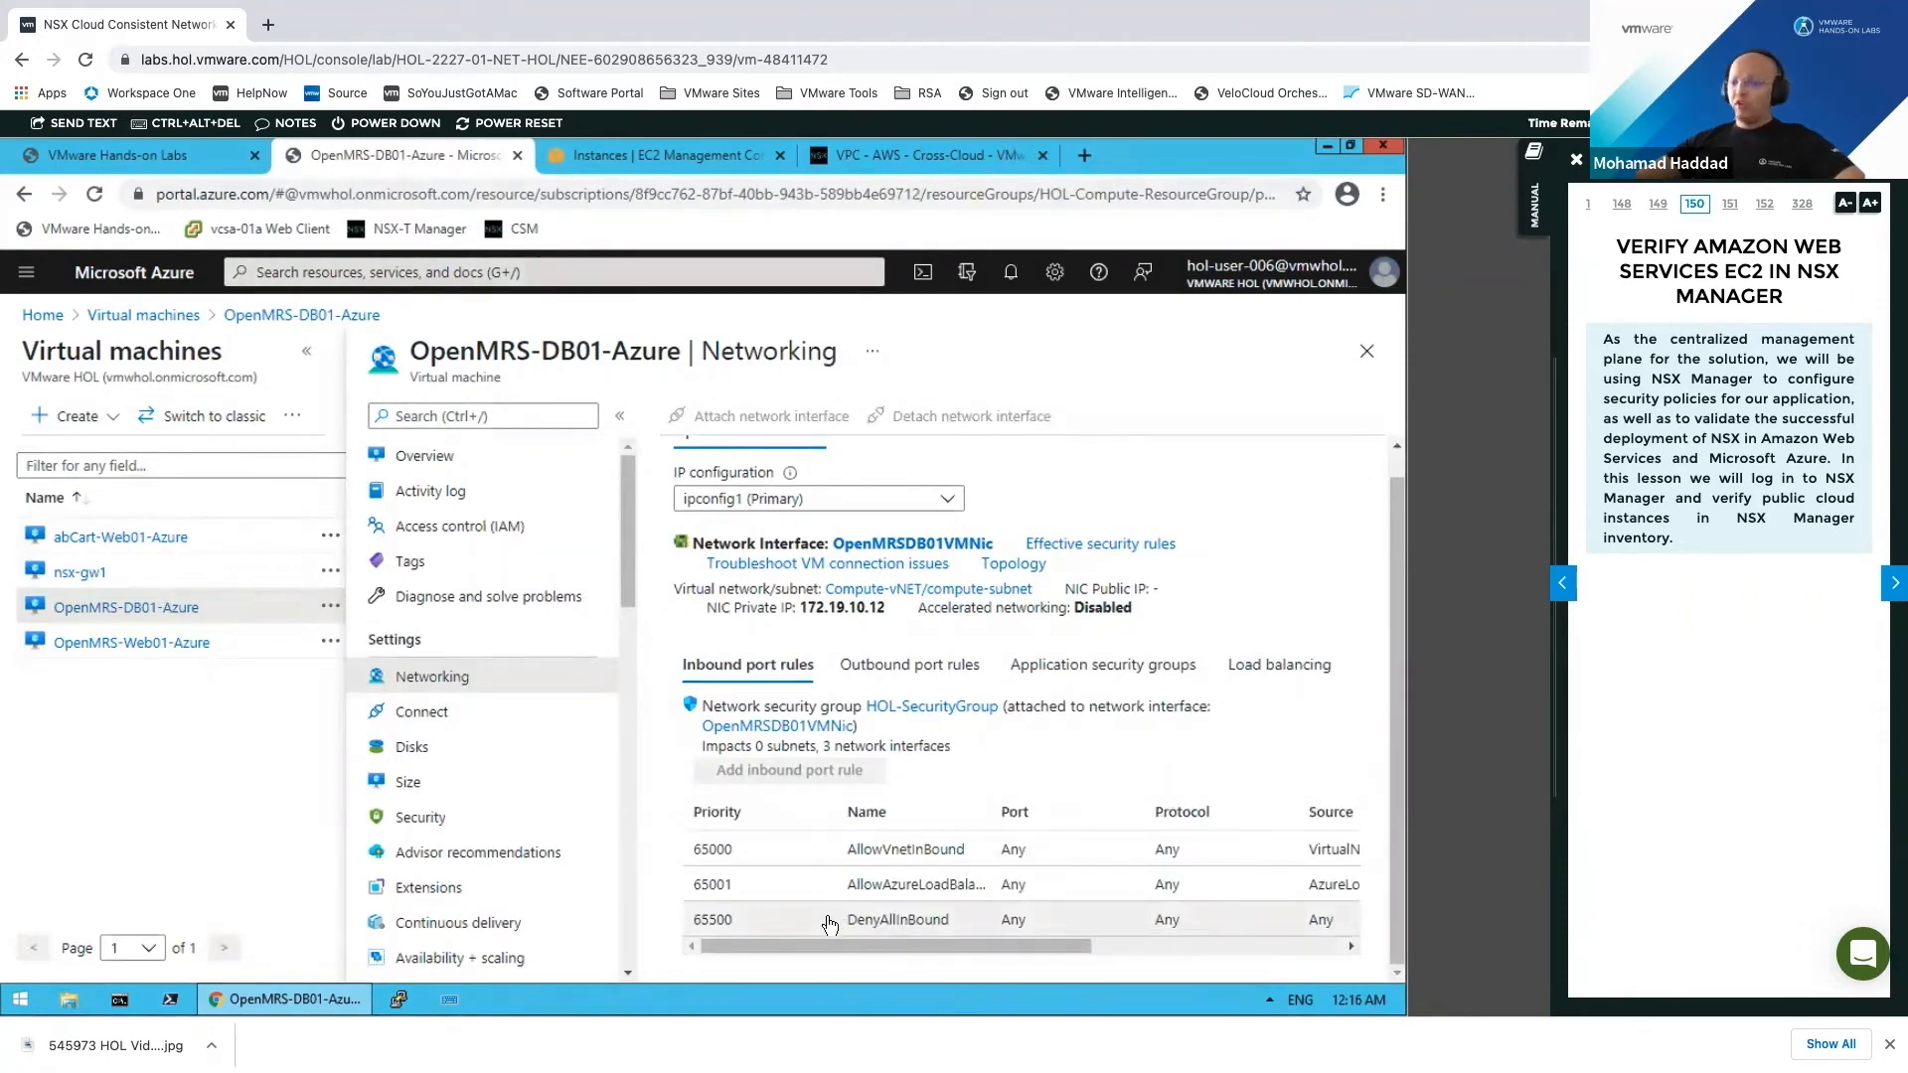
left_click(886, 668)
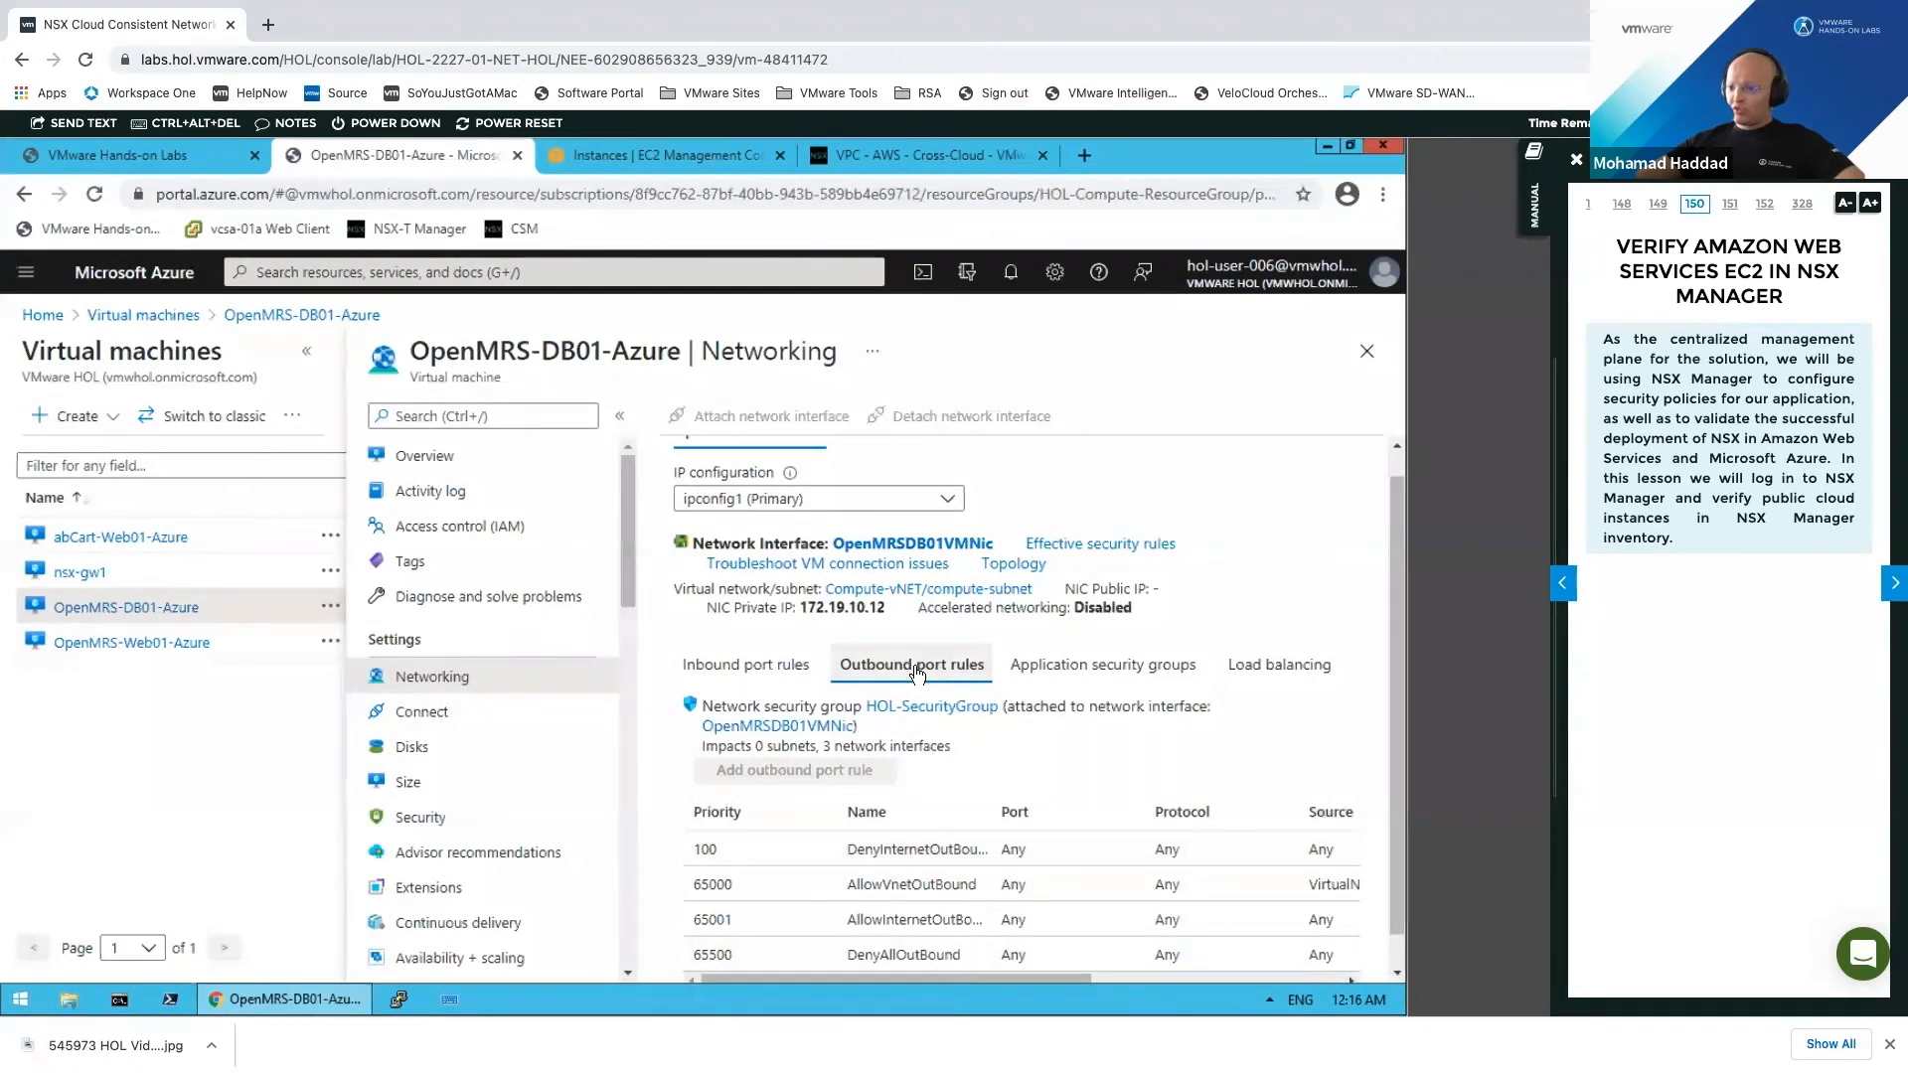
left_click_drag(1067, 980, 1264, 984)
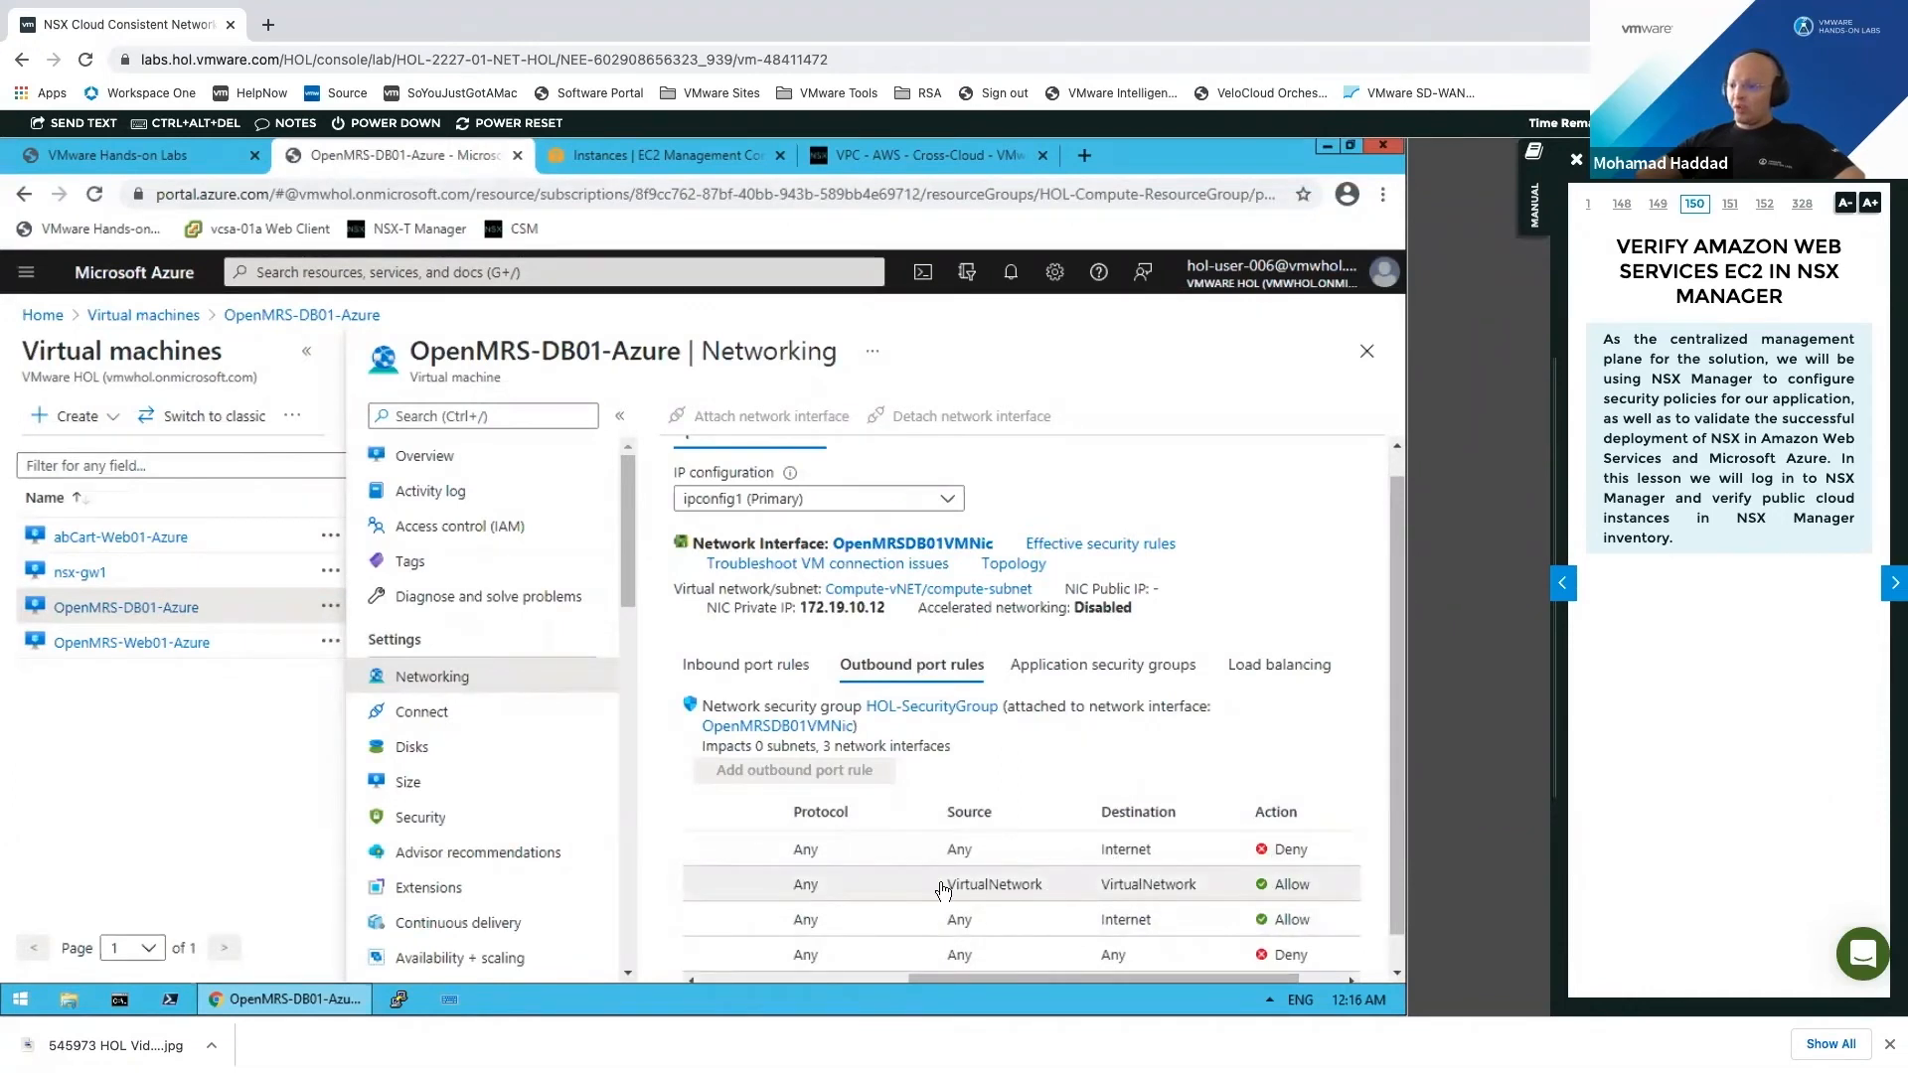
Step: Review OpenMRS-Web01-Azure's rules, including the priority-100 outbound rule denying Internet, then return to the lab credentials page
left_click(195, 644)
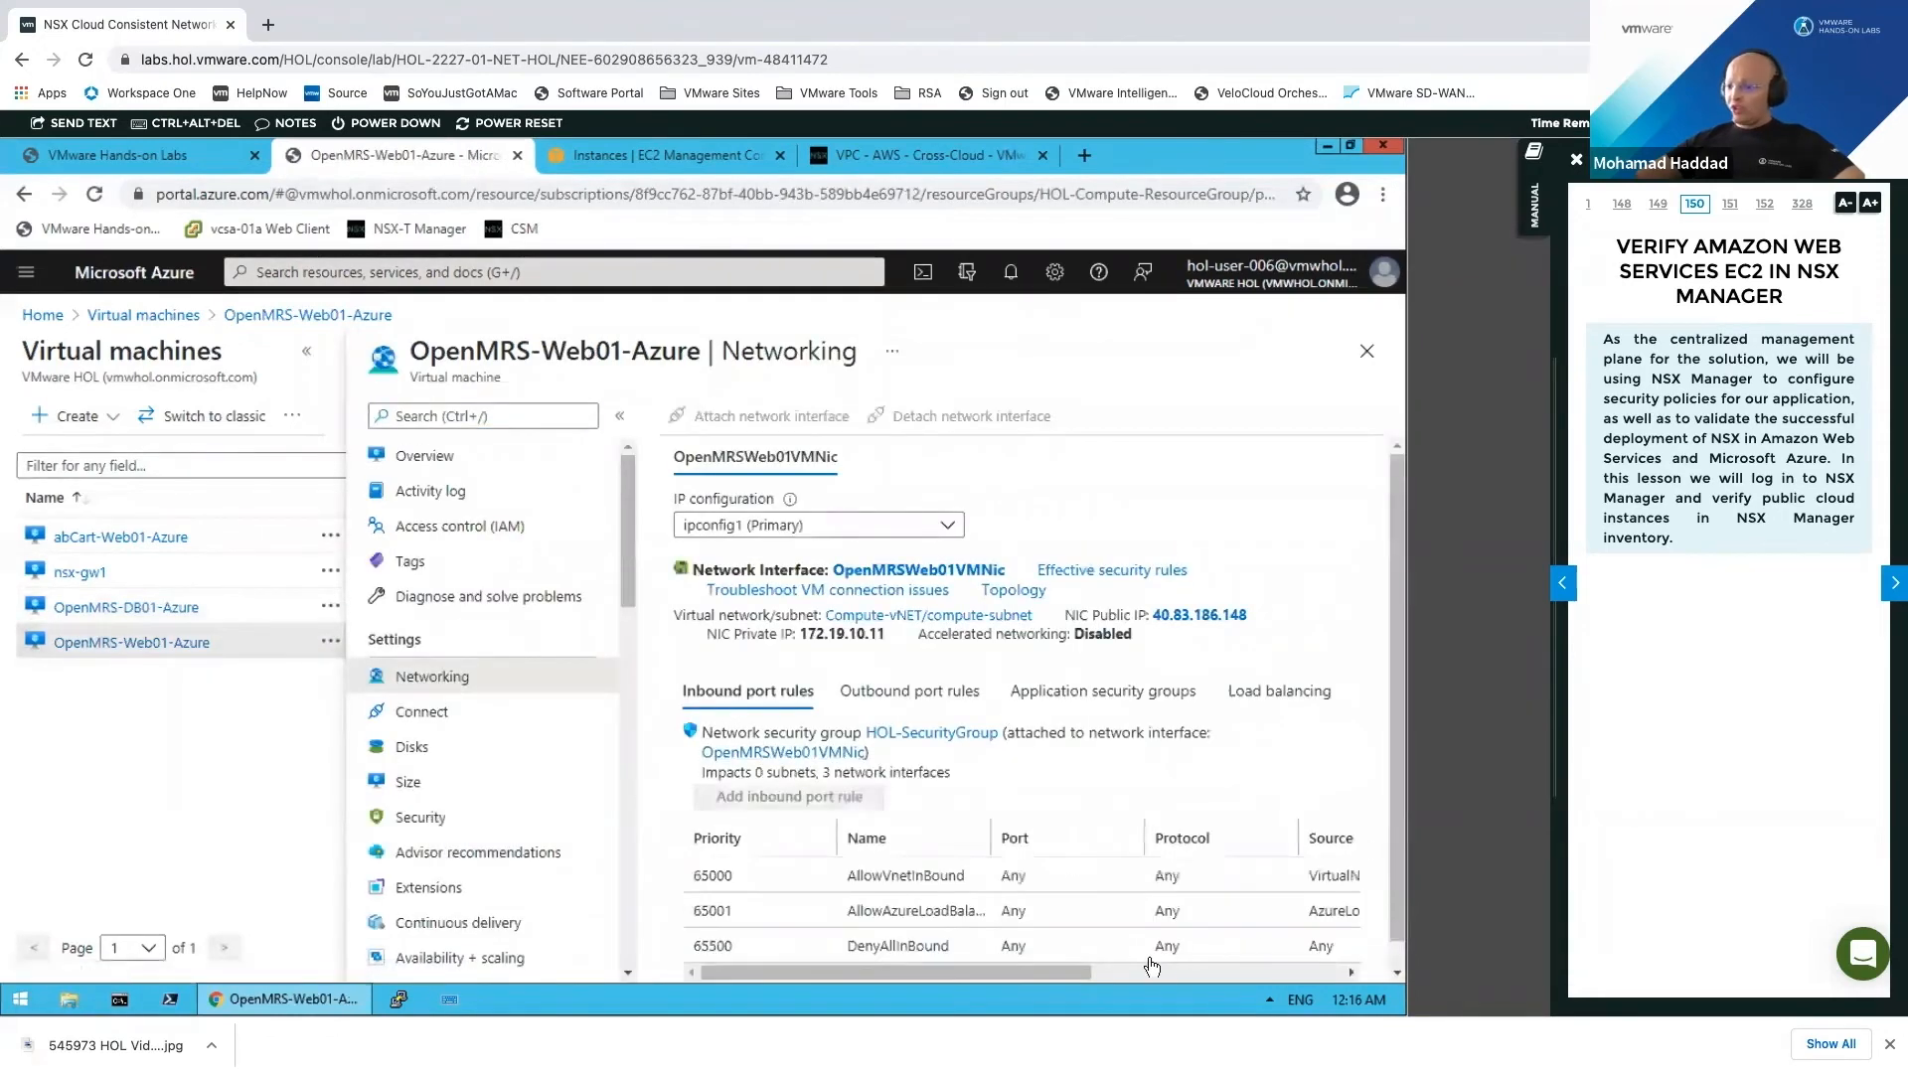
left_click(1195, 972)
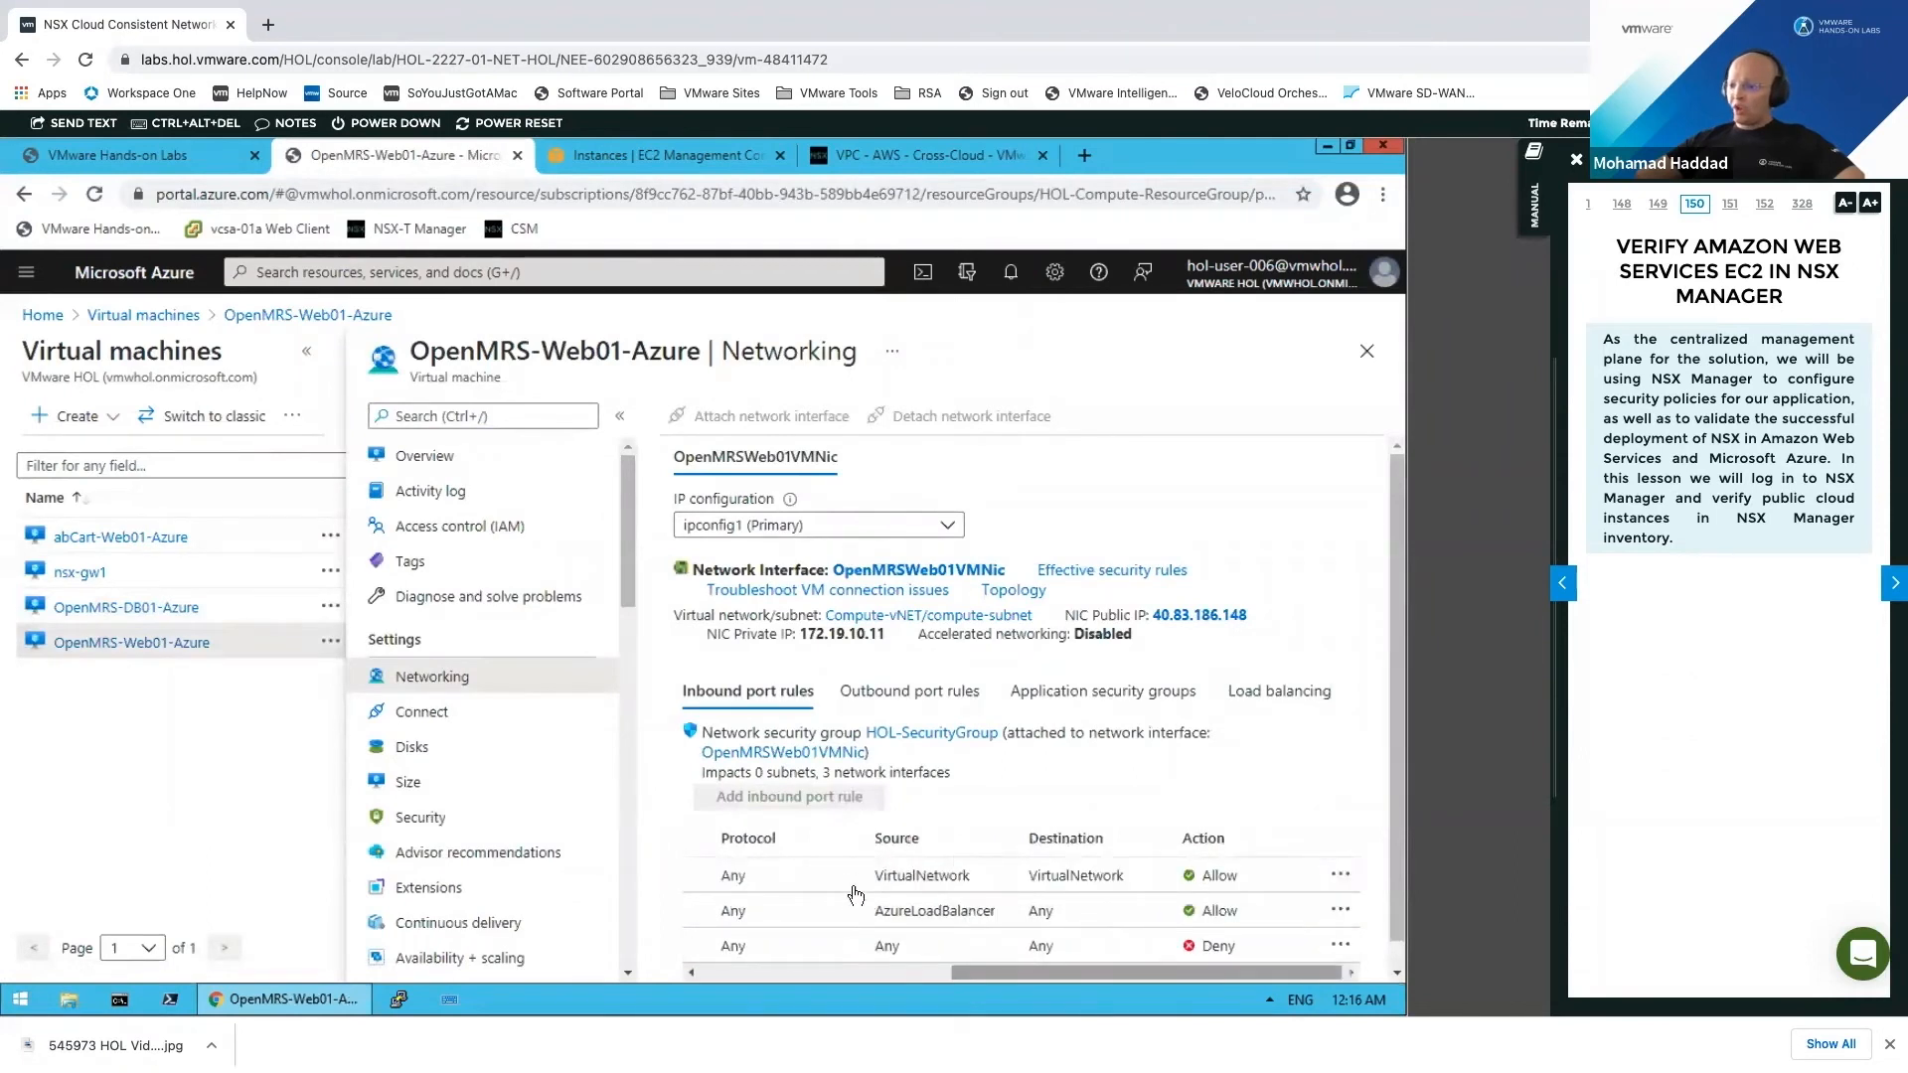
left_click(908, 696)
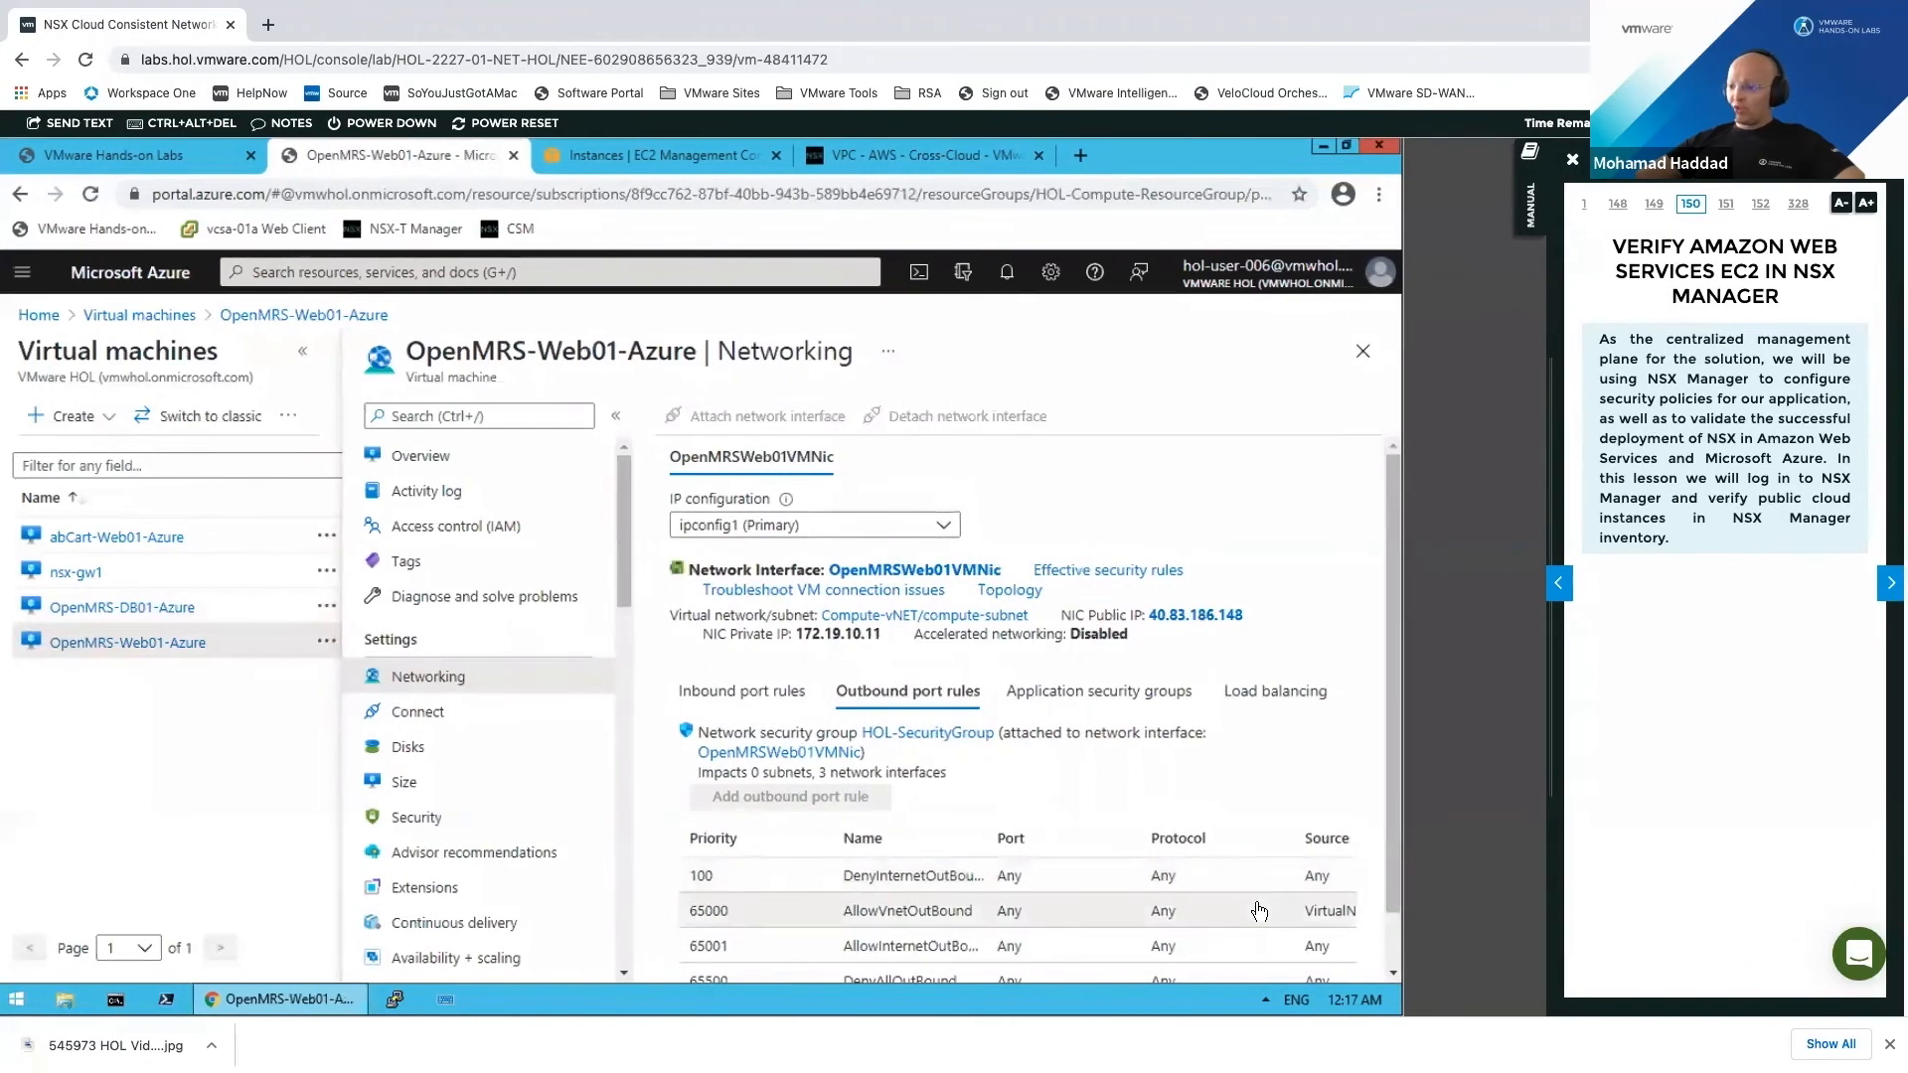
scroll(1394, 924, "down", 1)
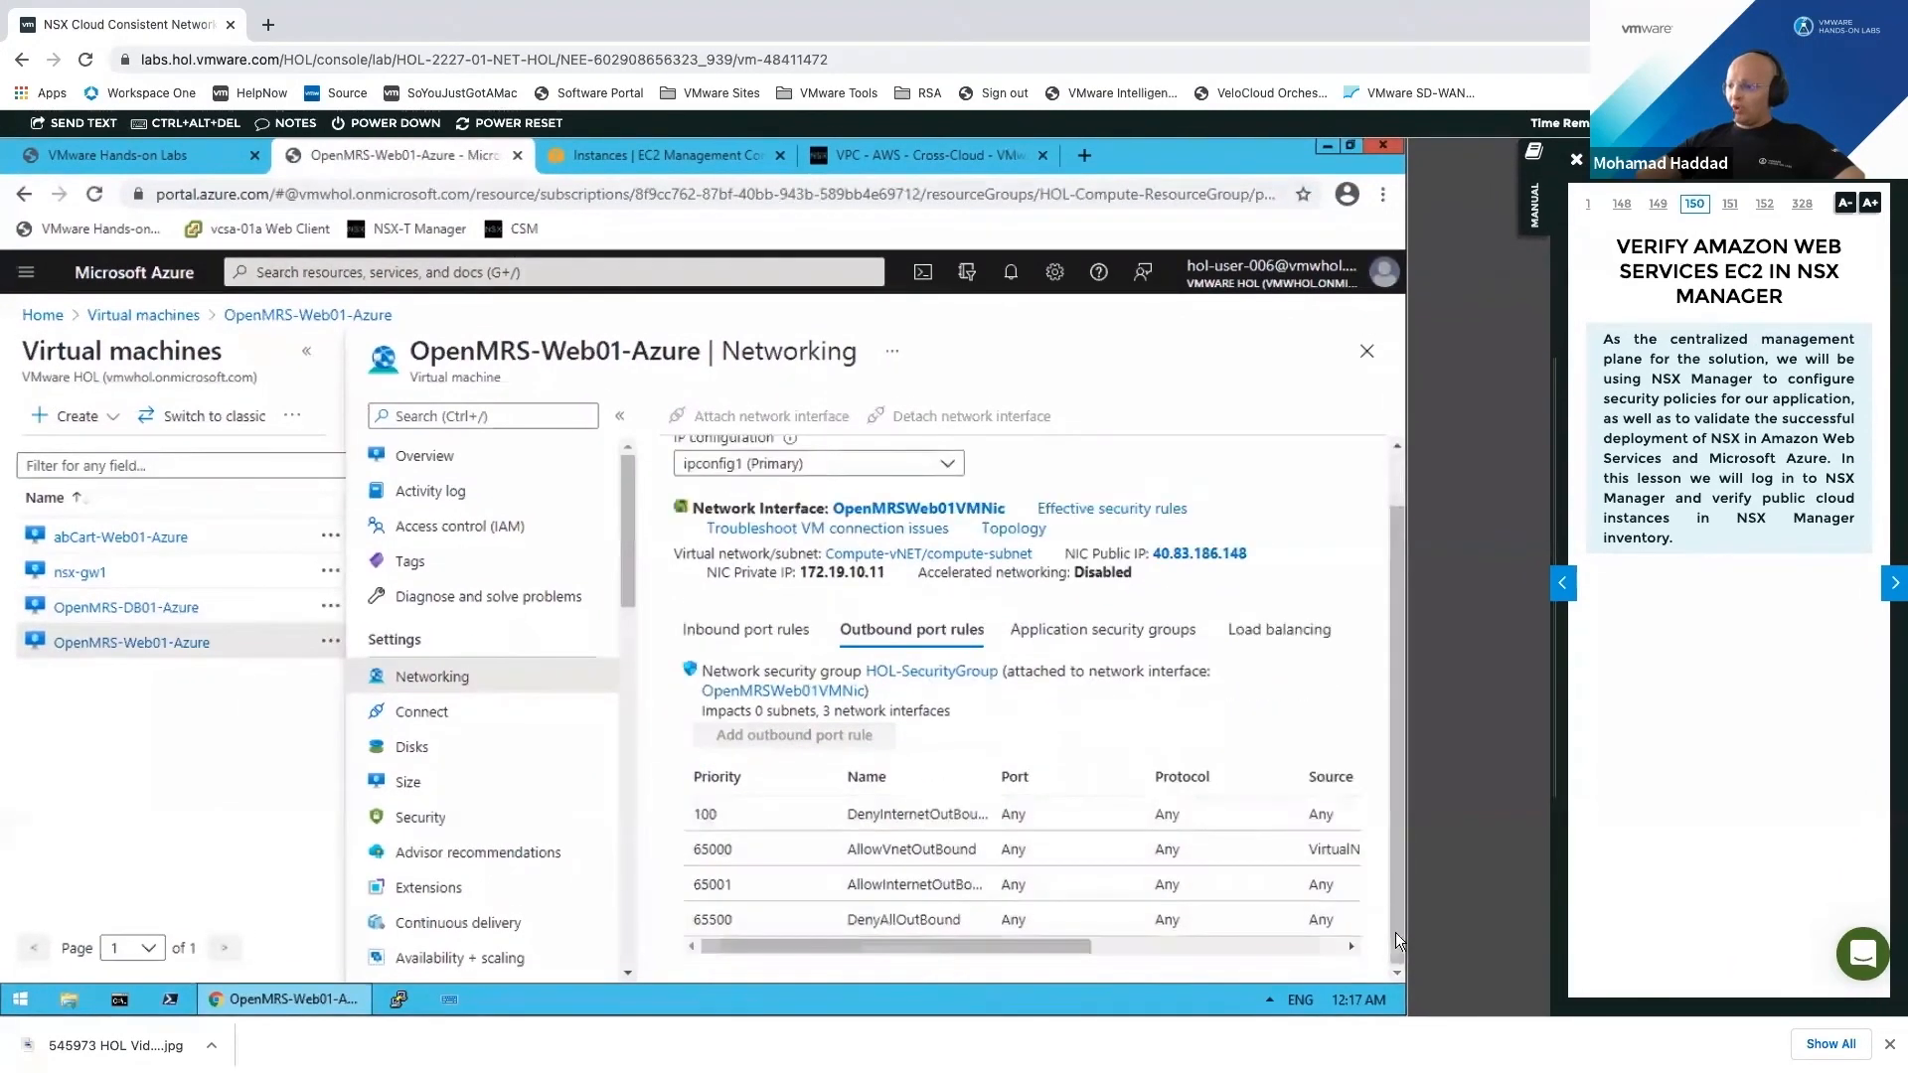
left_click(1141, 940)
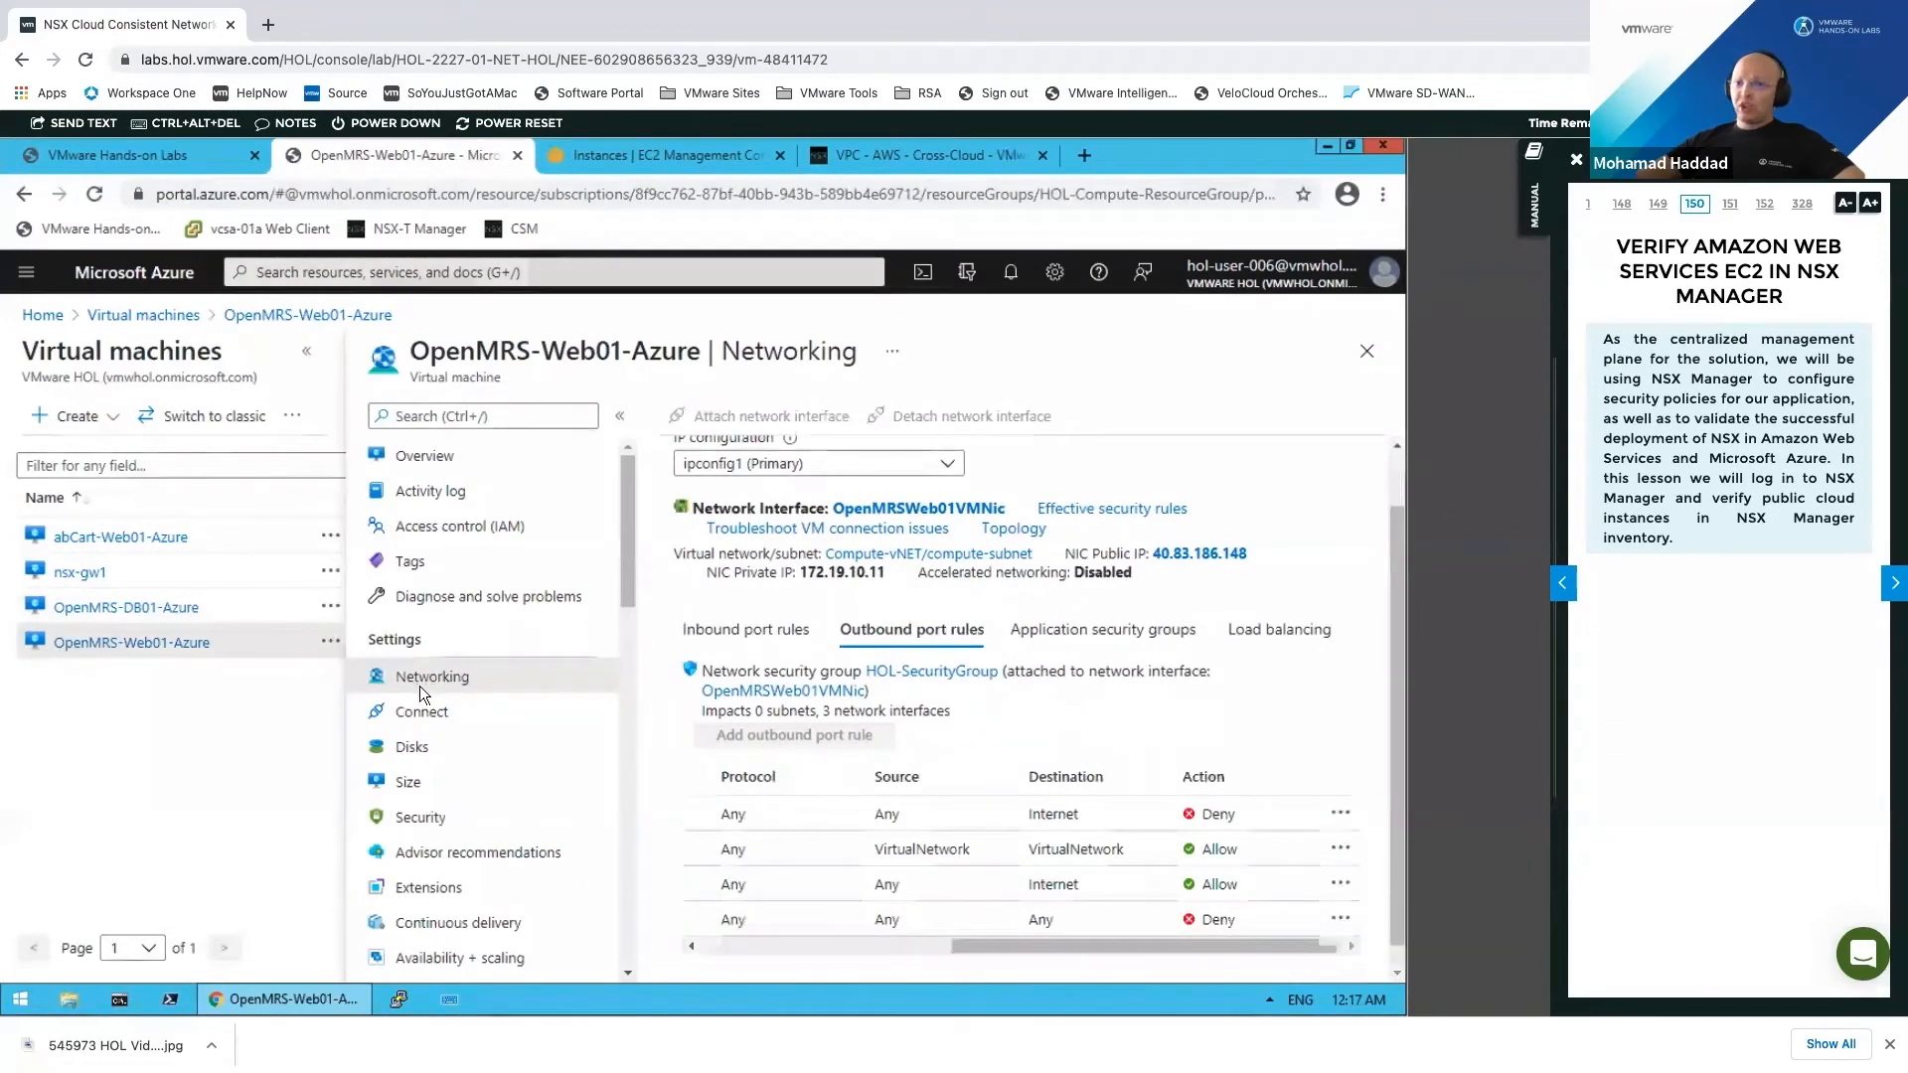
key("ctrl+shift+Tab")
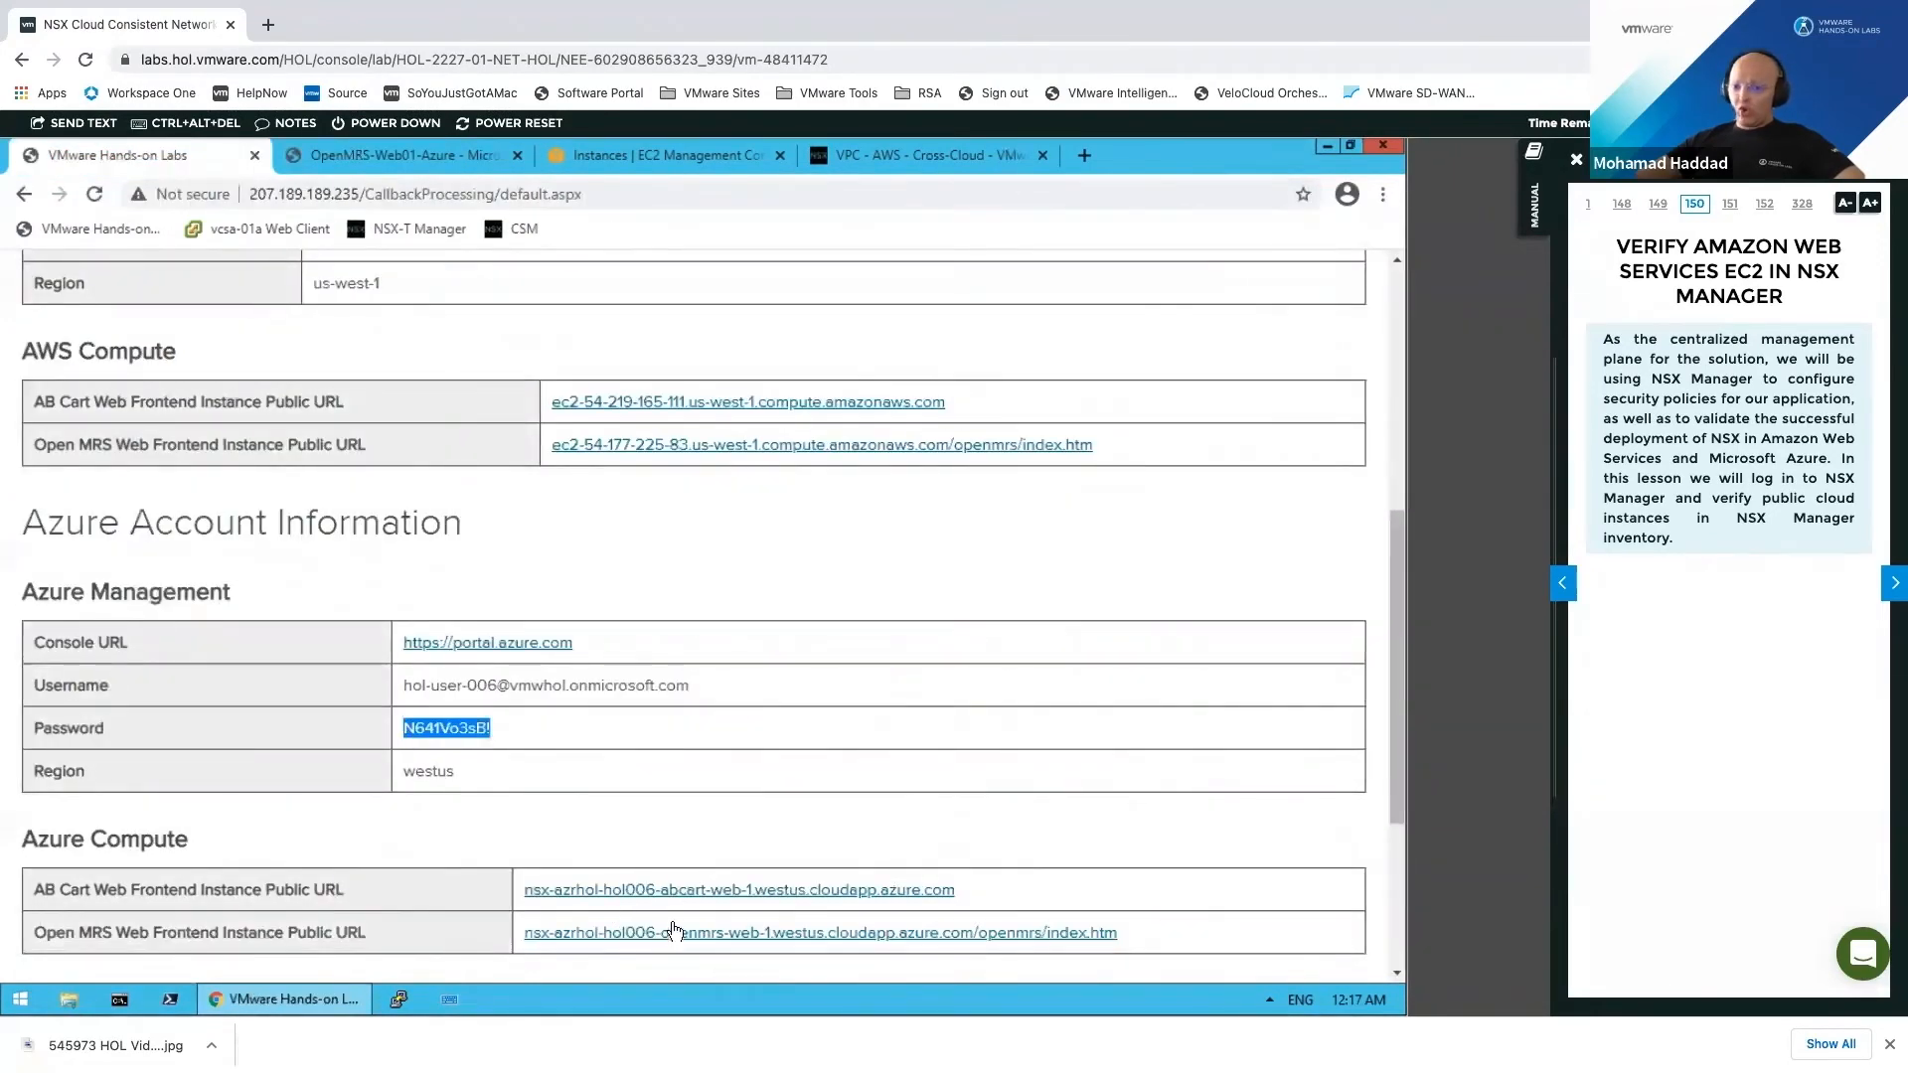
Step: Open the Azure OpenMRS web frontend URL in a new tab and check it loads
left_click(944, 895)
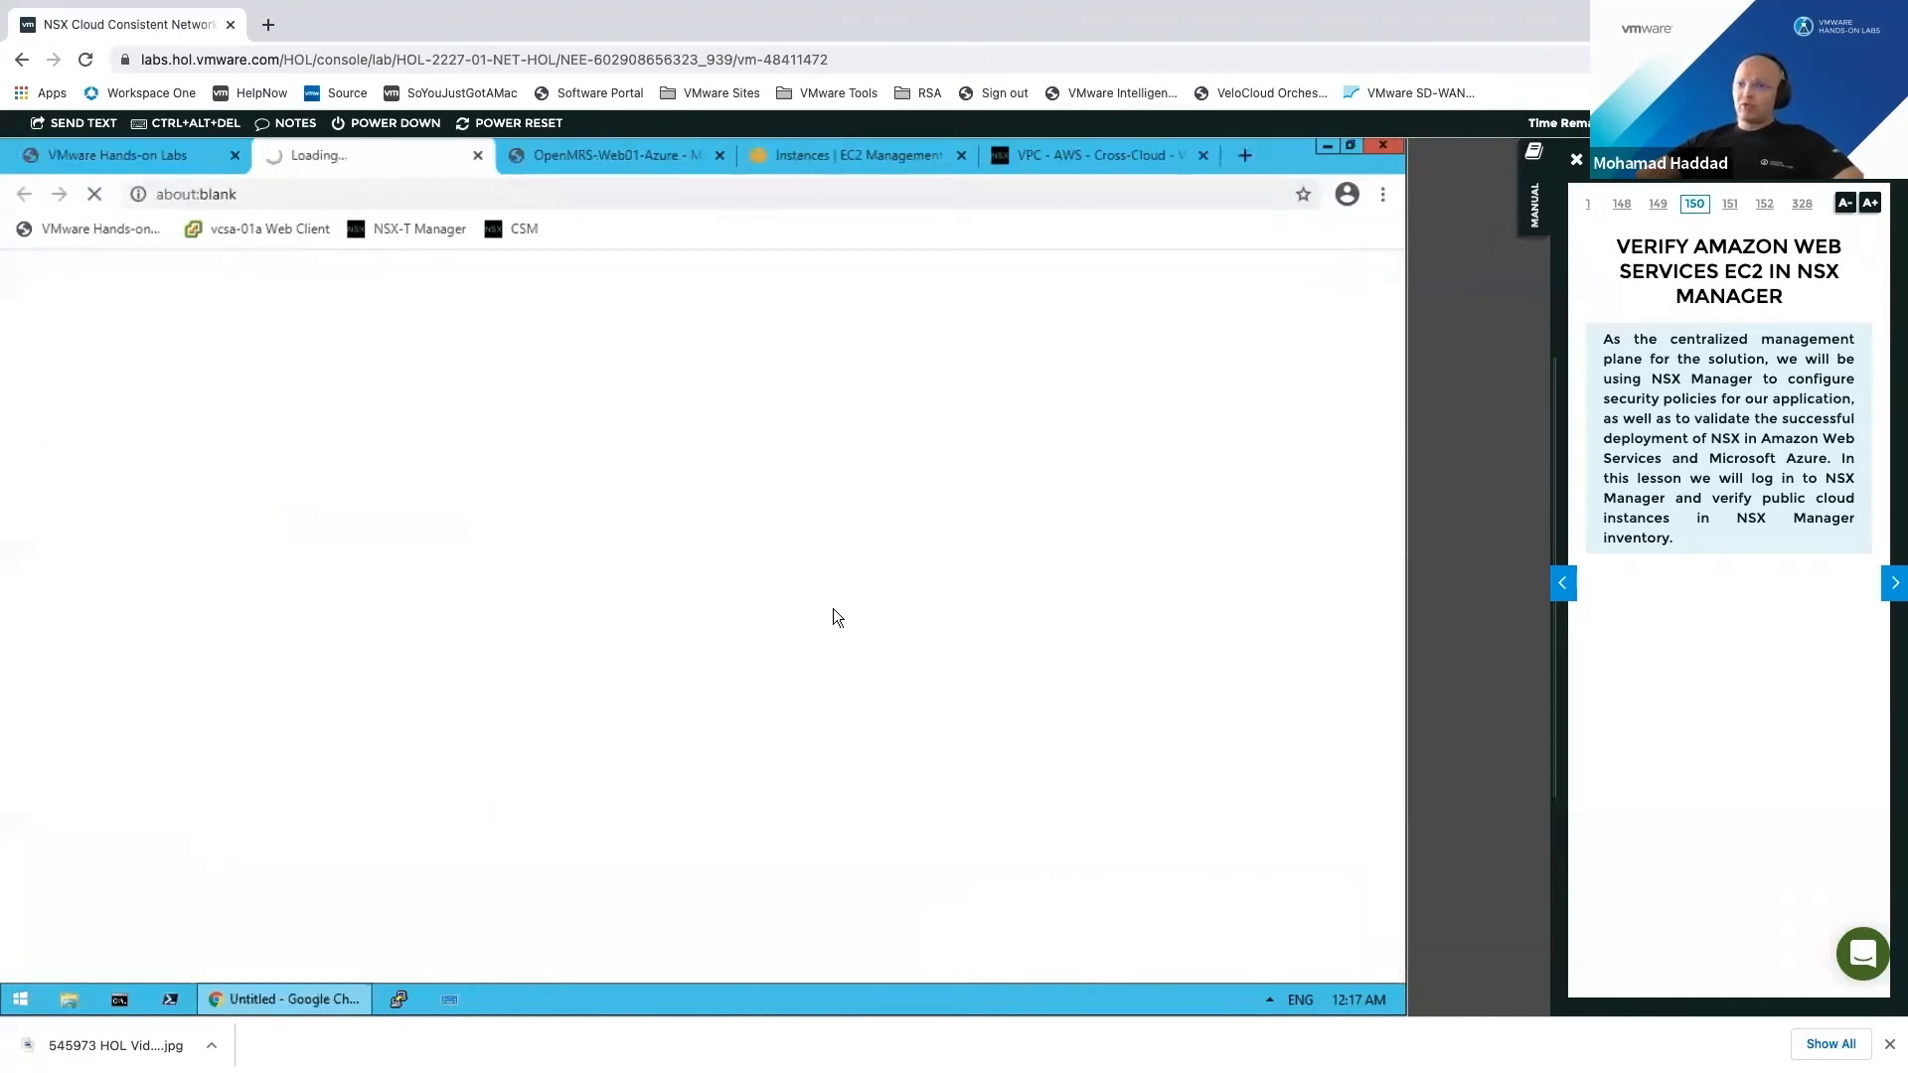
left_click(650, 161)
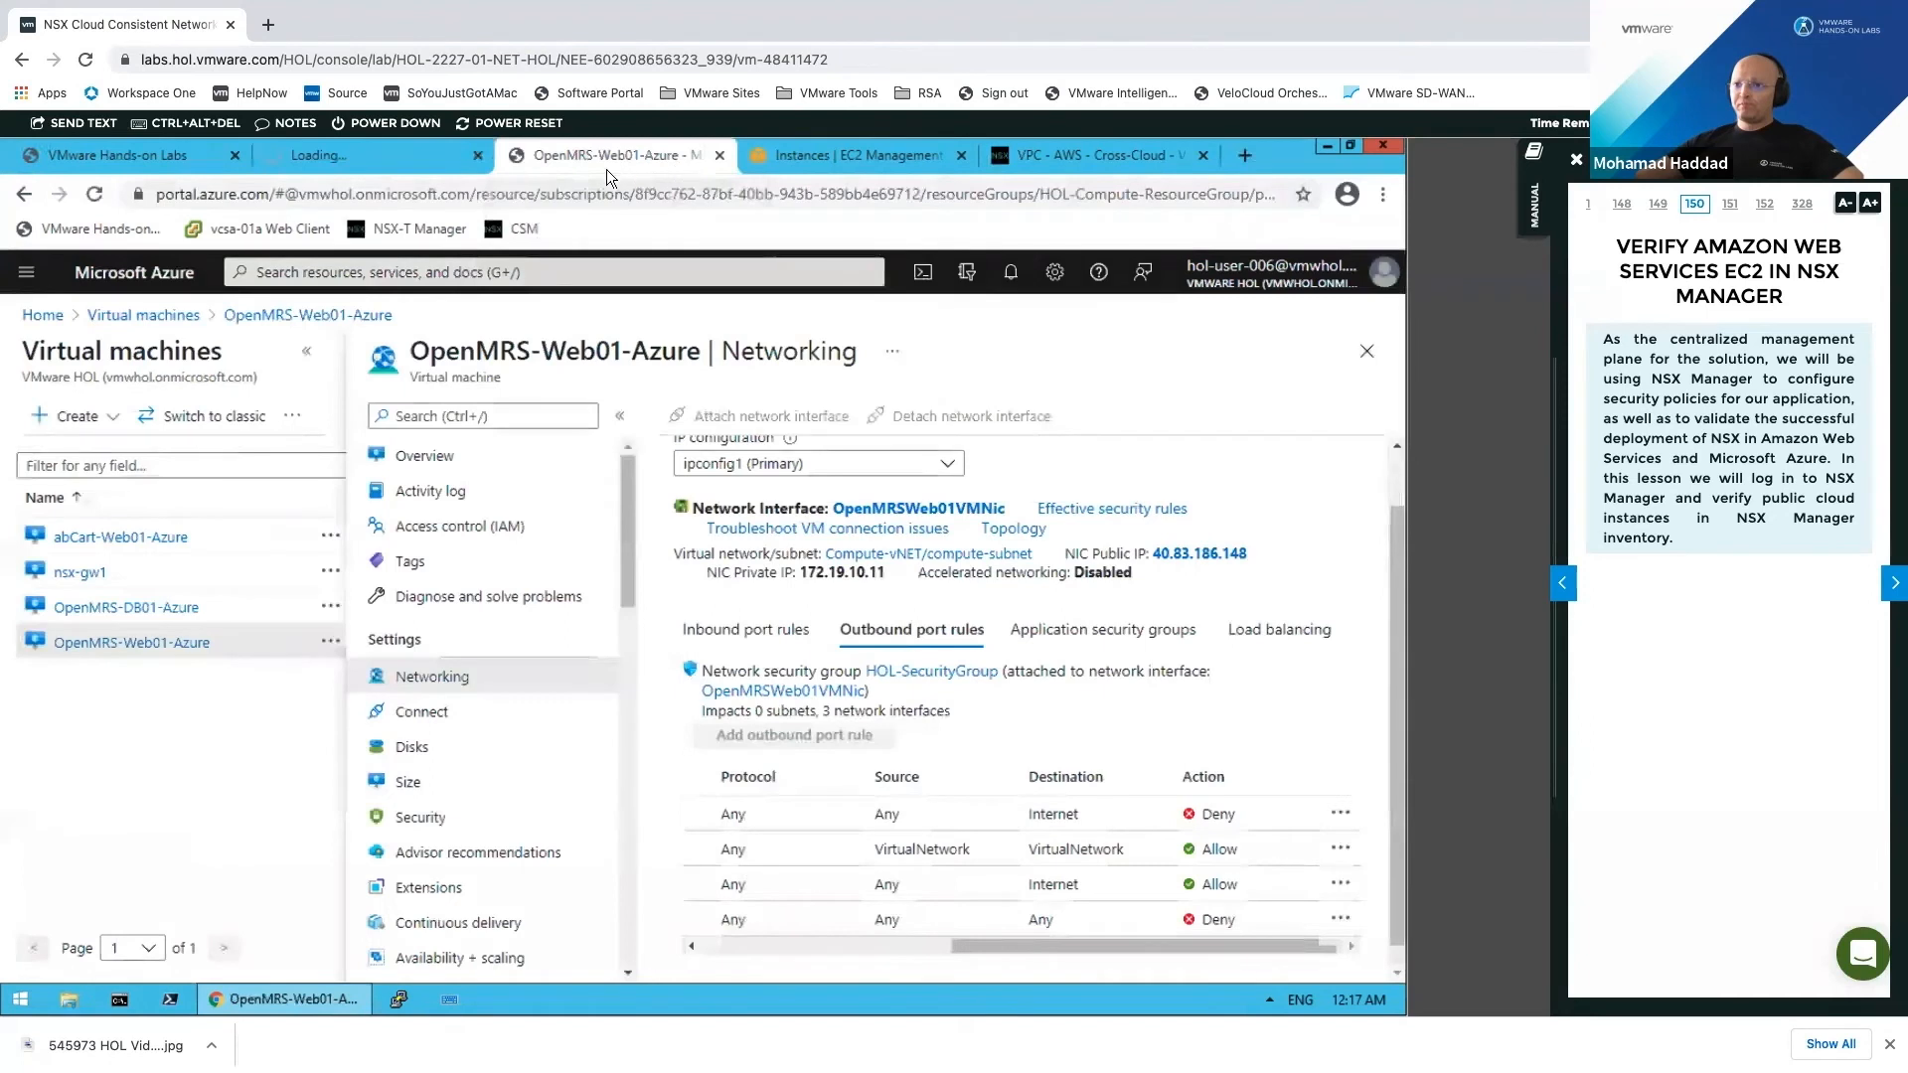
left_click(352, 157)
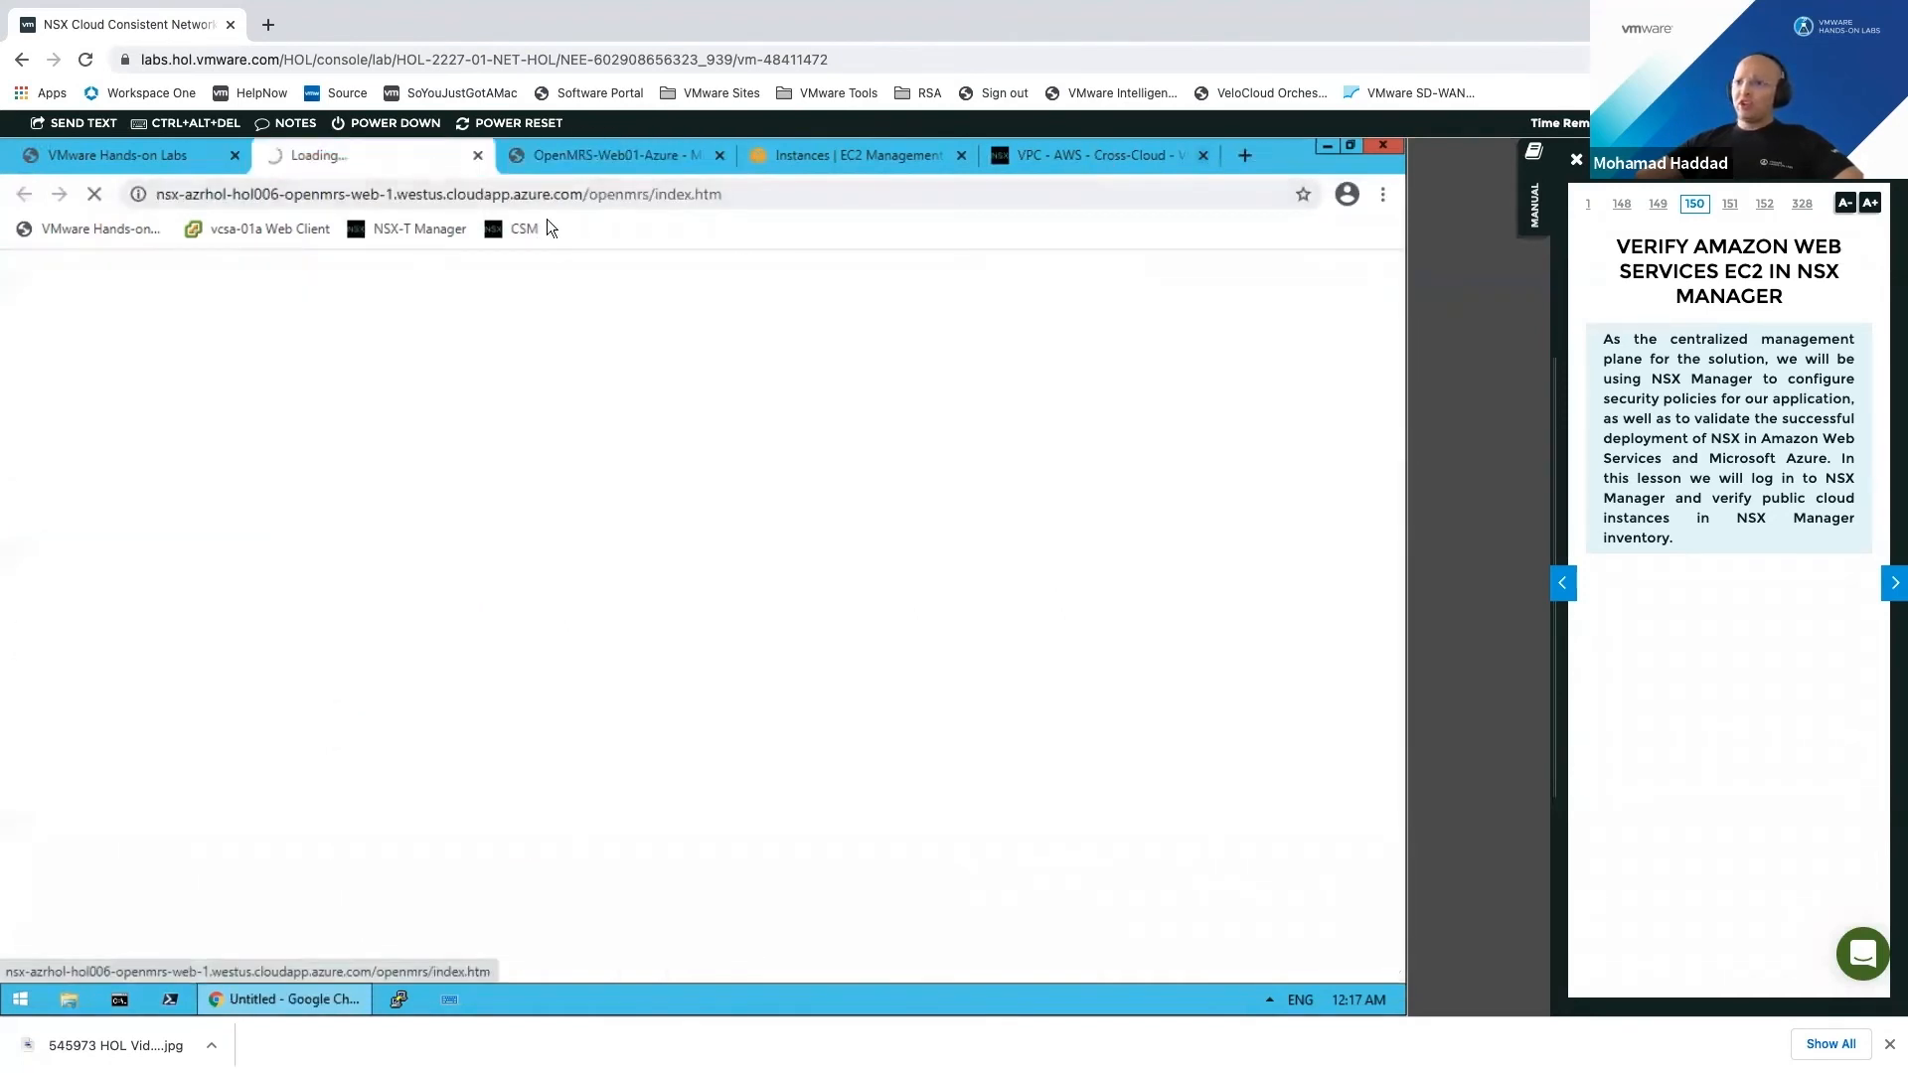
Step: Check the Azure VNets Compute-vNET and Transit-vNET in Cloud Service Manager, then start a blank tab
left_click(1113, 156)
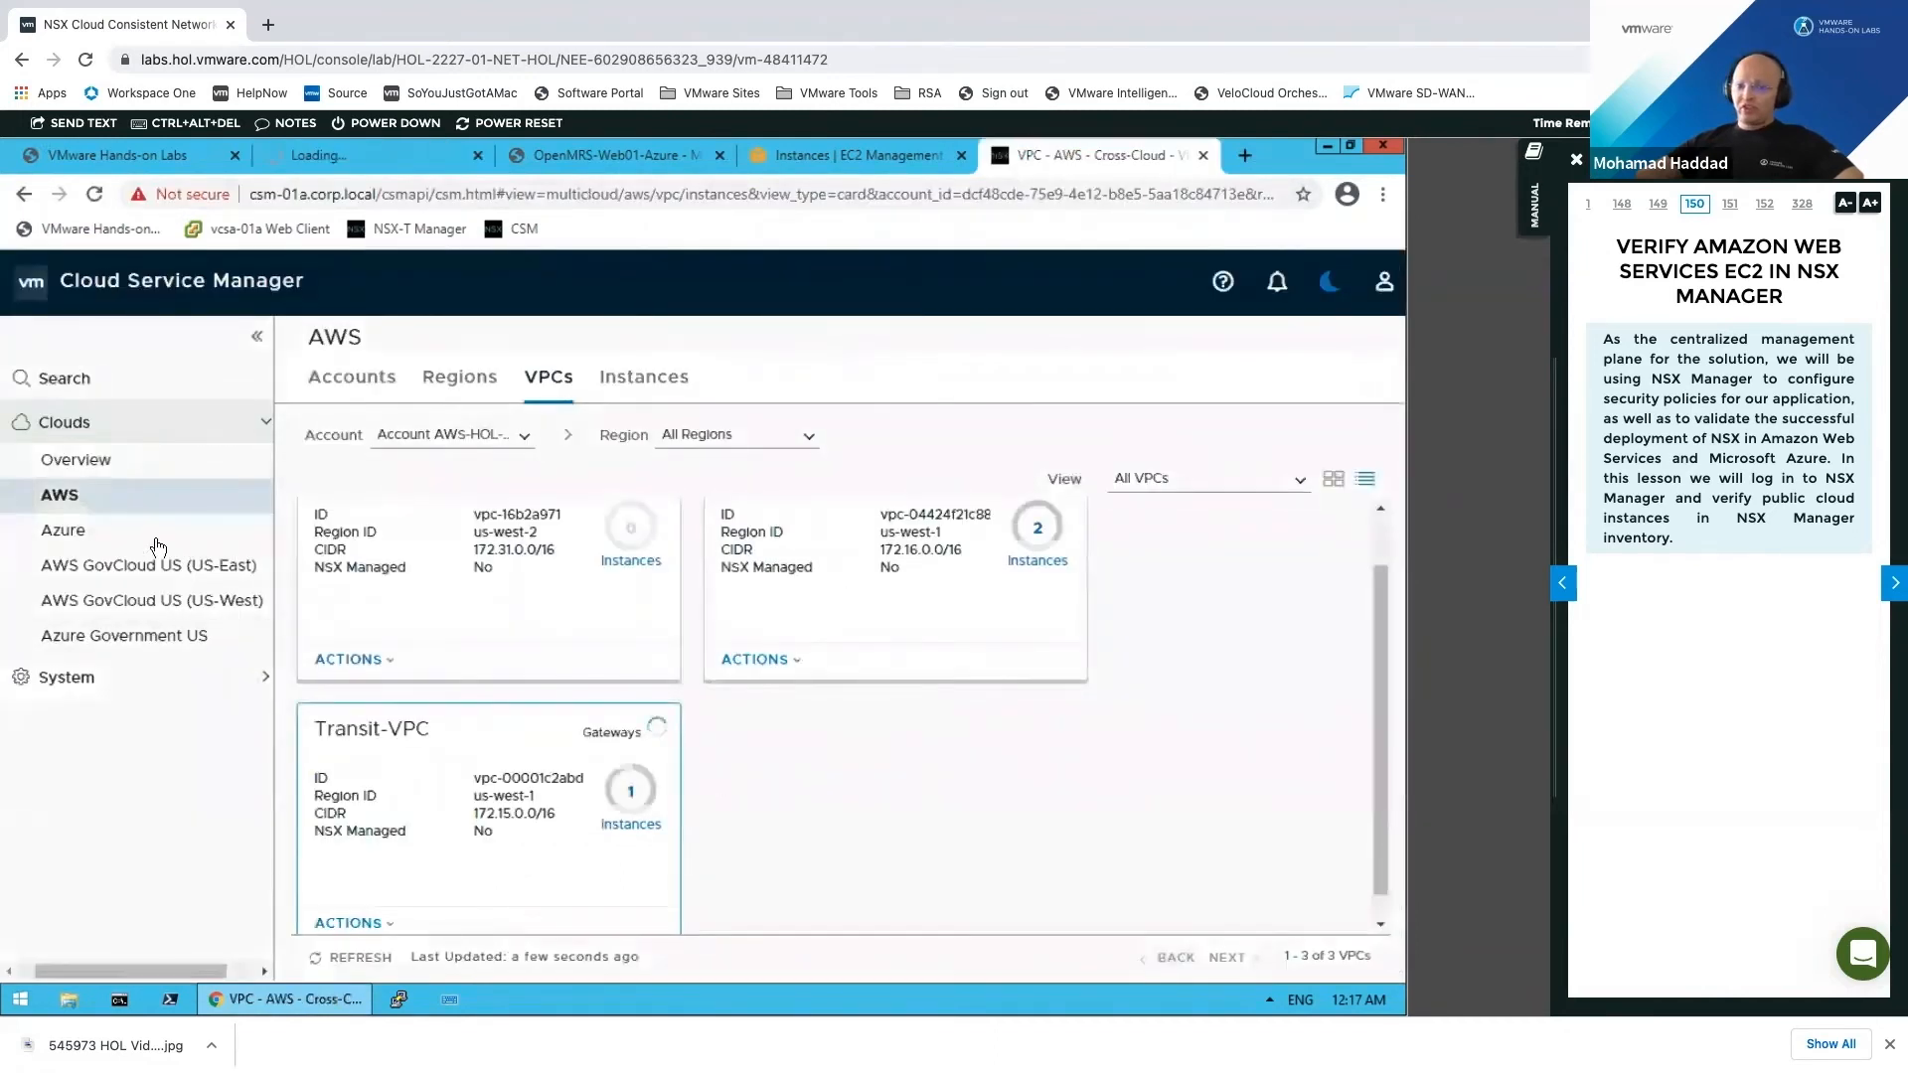
left_click(217, 543)
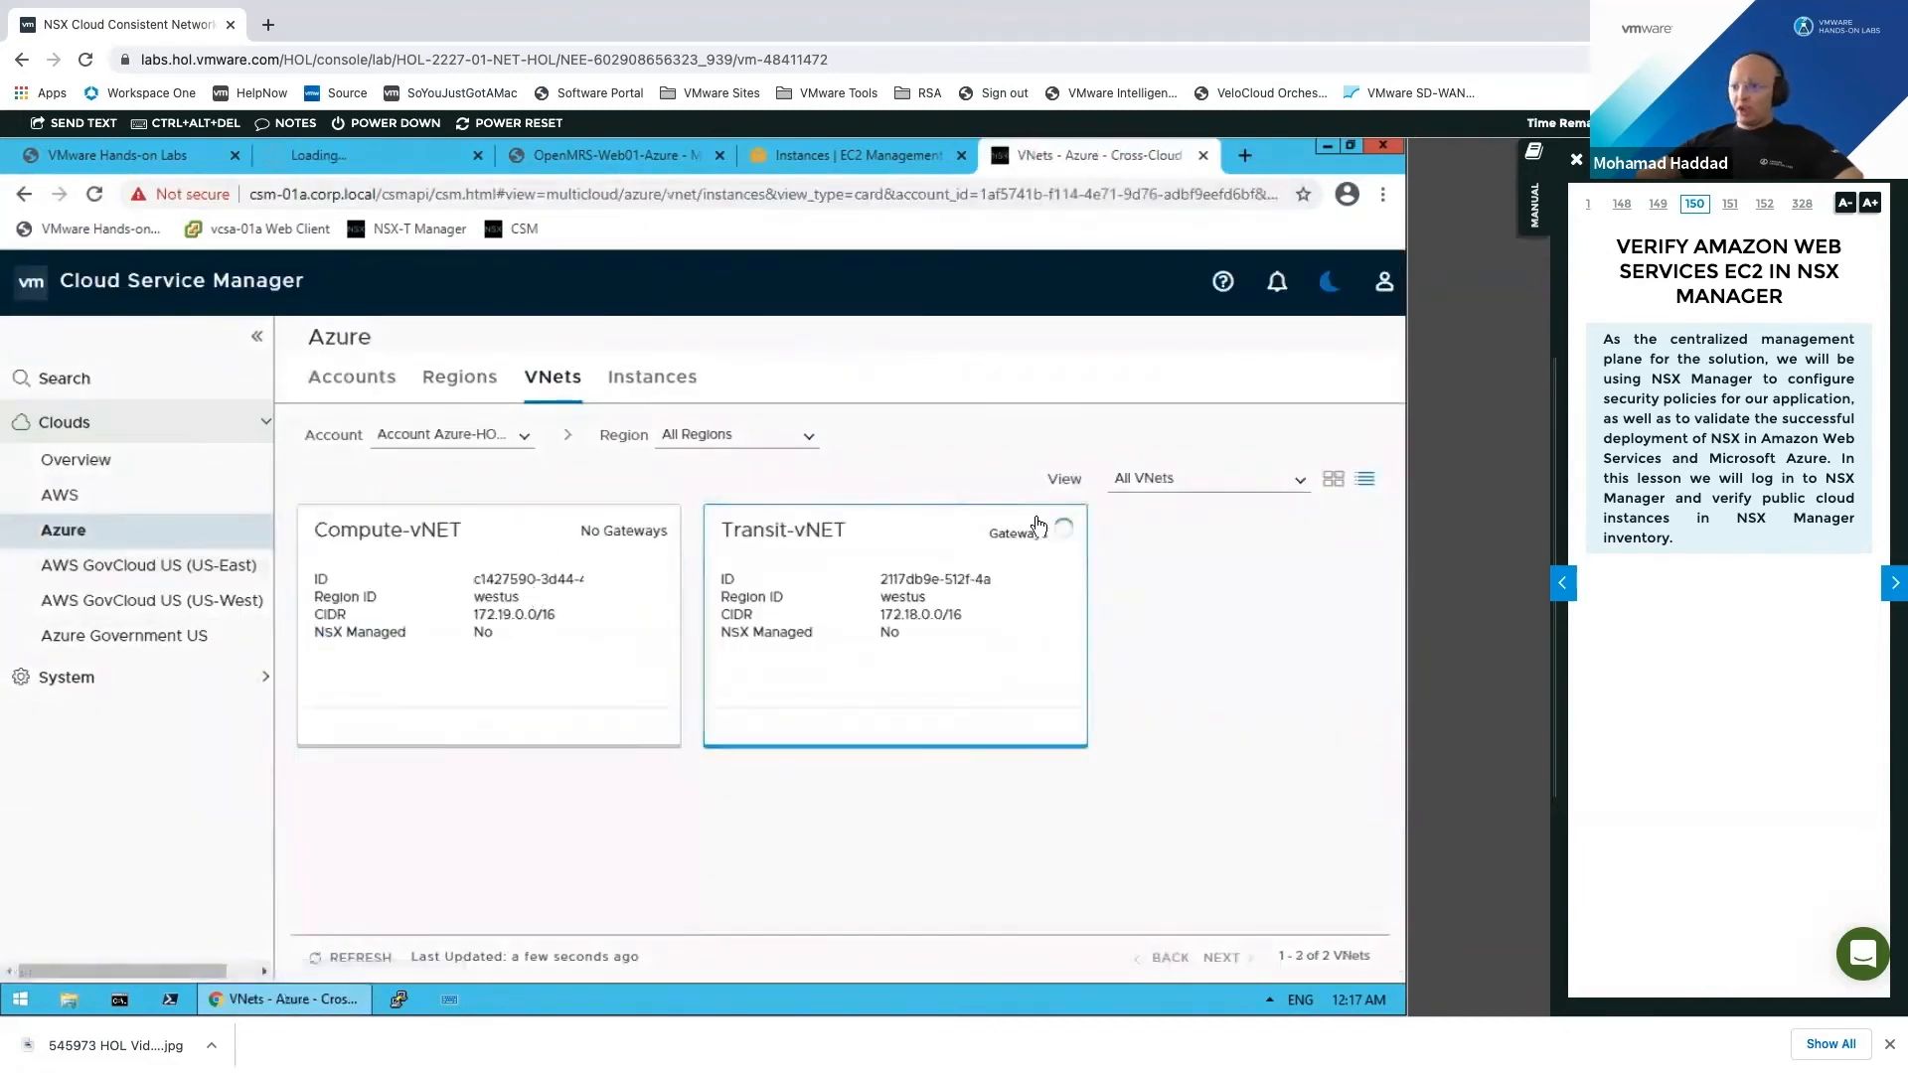
left_click(1244, 156)
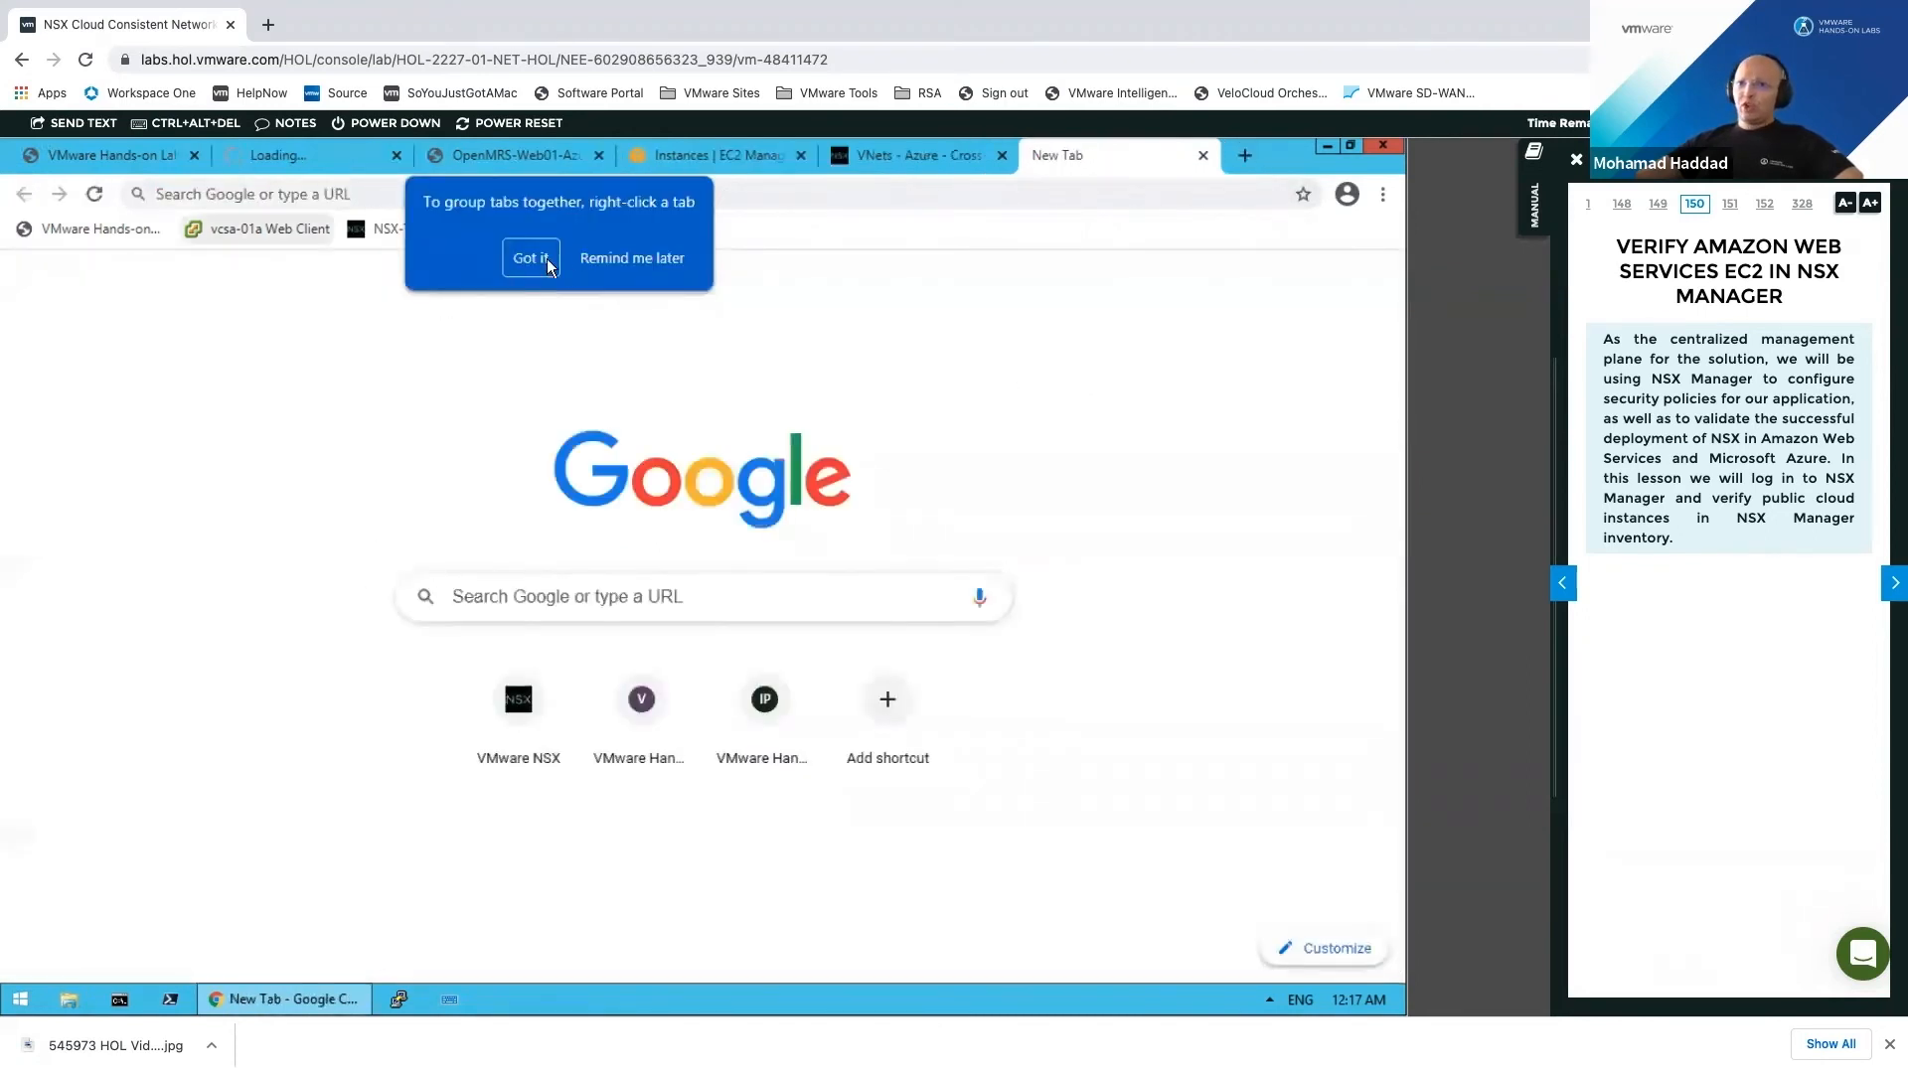
left_click(640, 260)
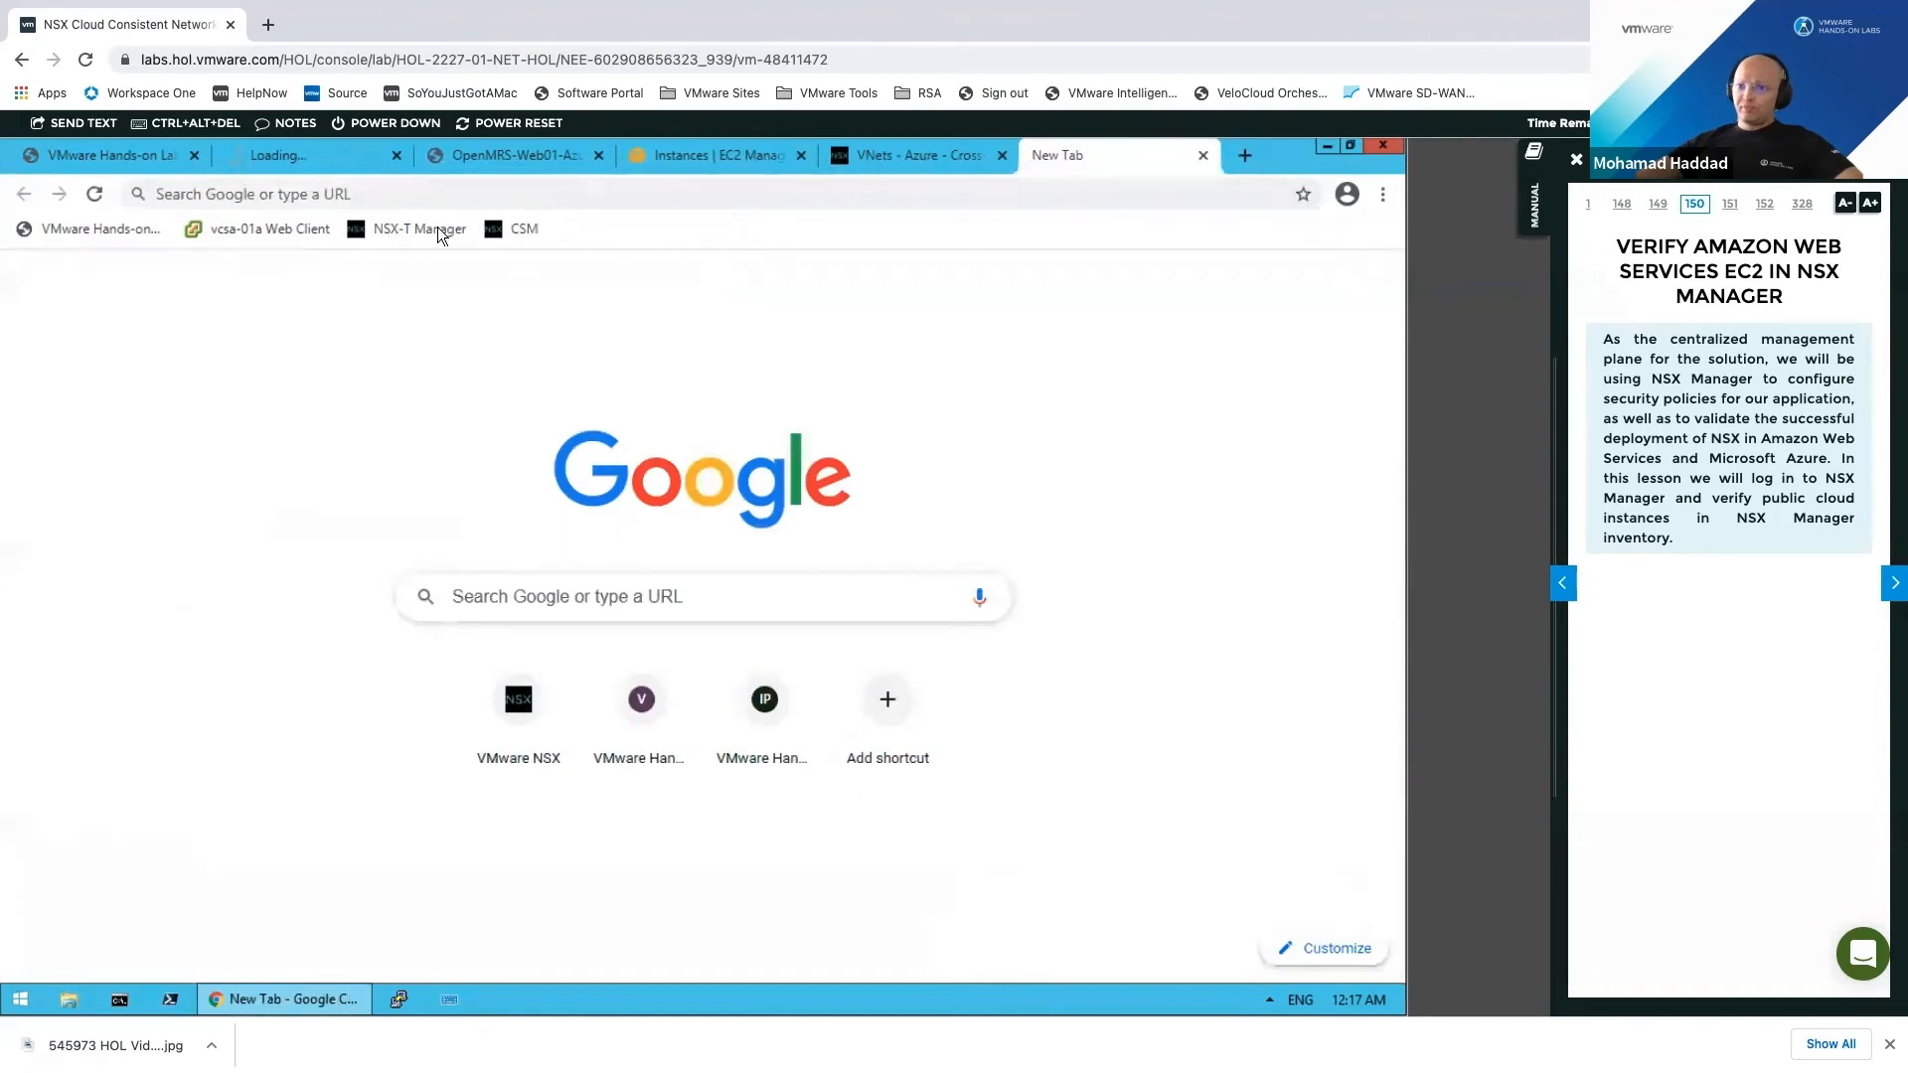
Step: Sign in to NSX-T Manager as admin with the lab password
left_click(388, 234)
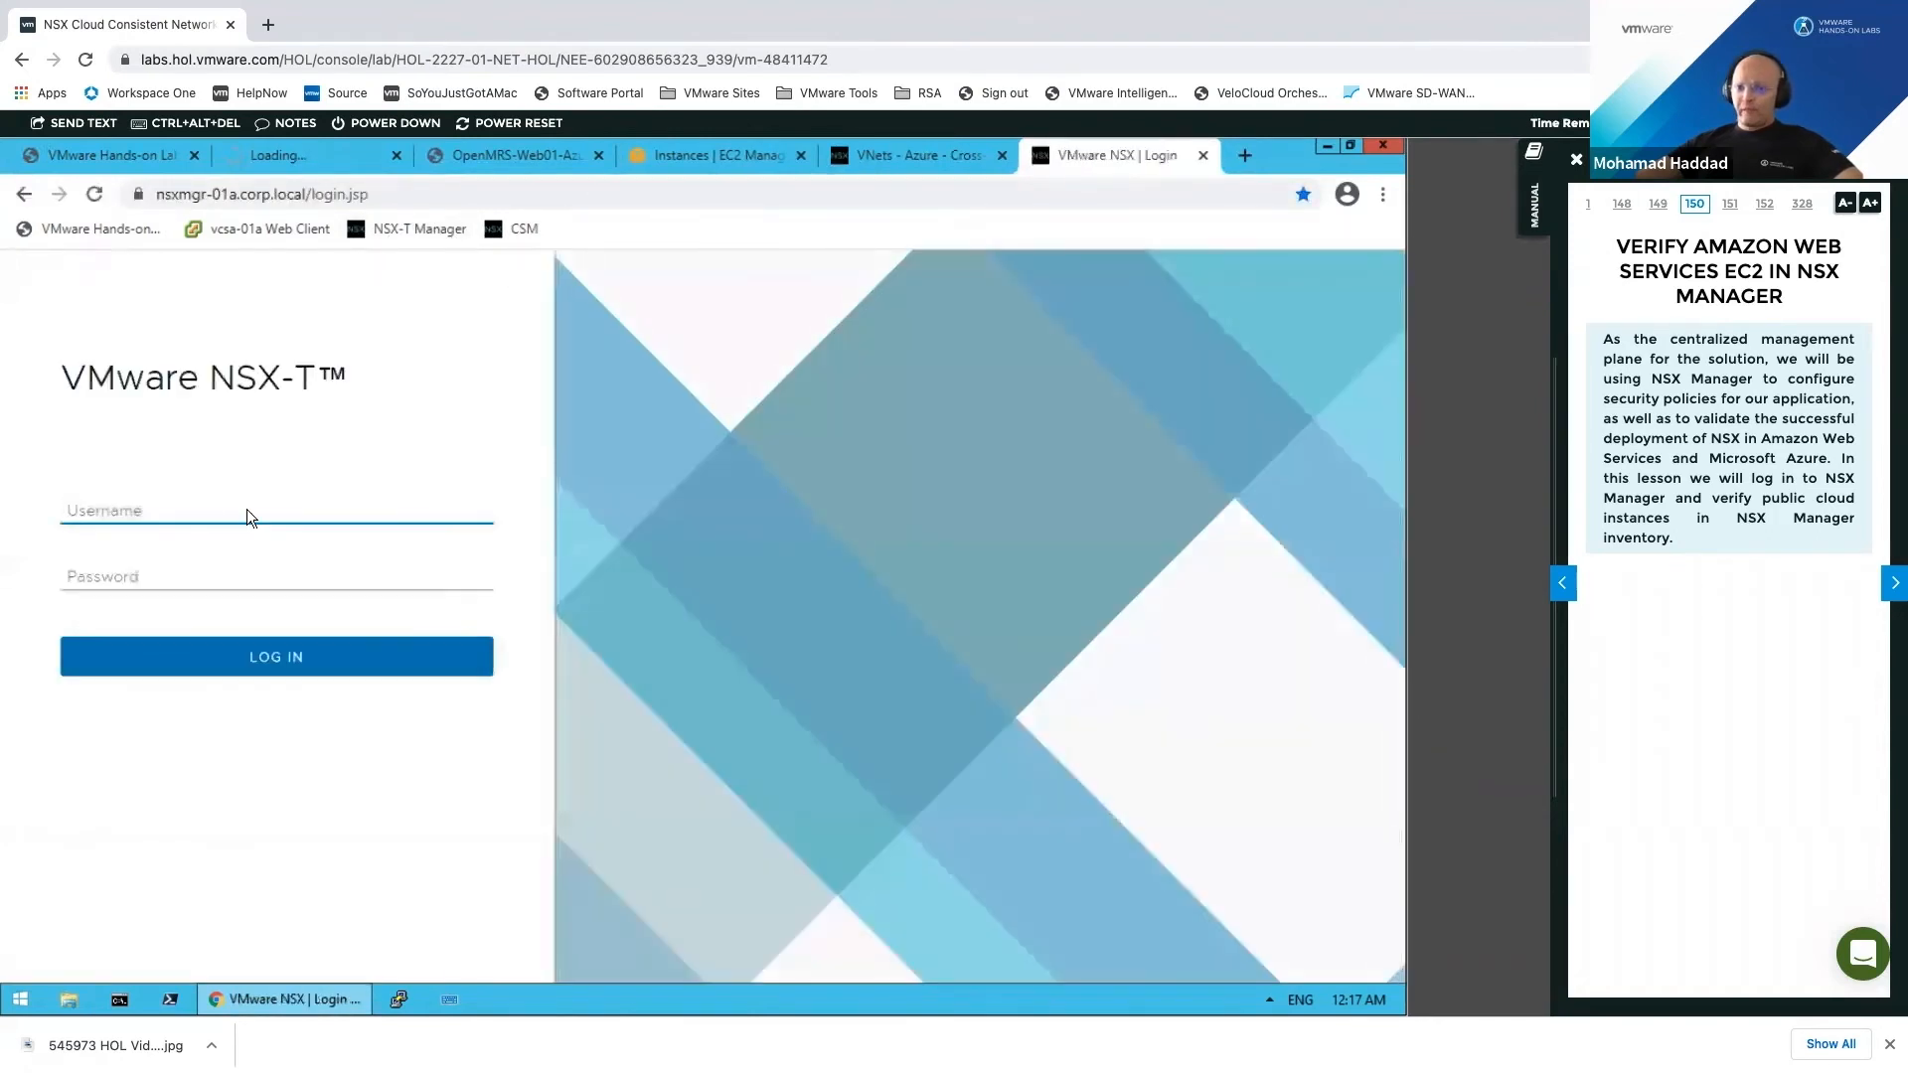
type("admin")
key("Tab")
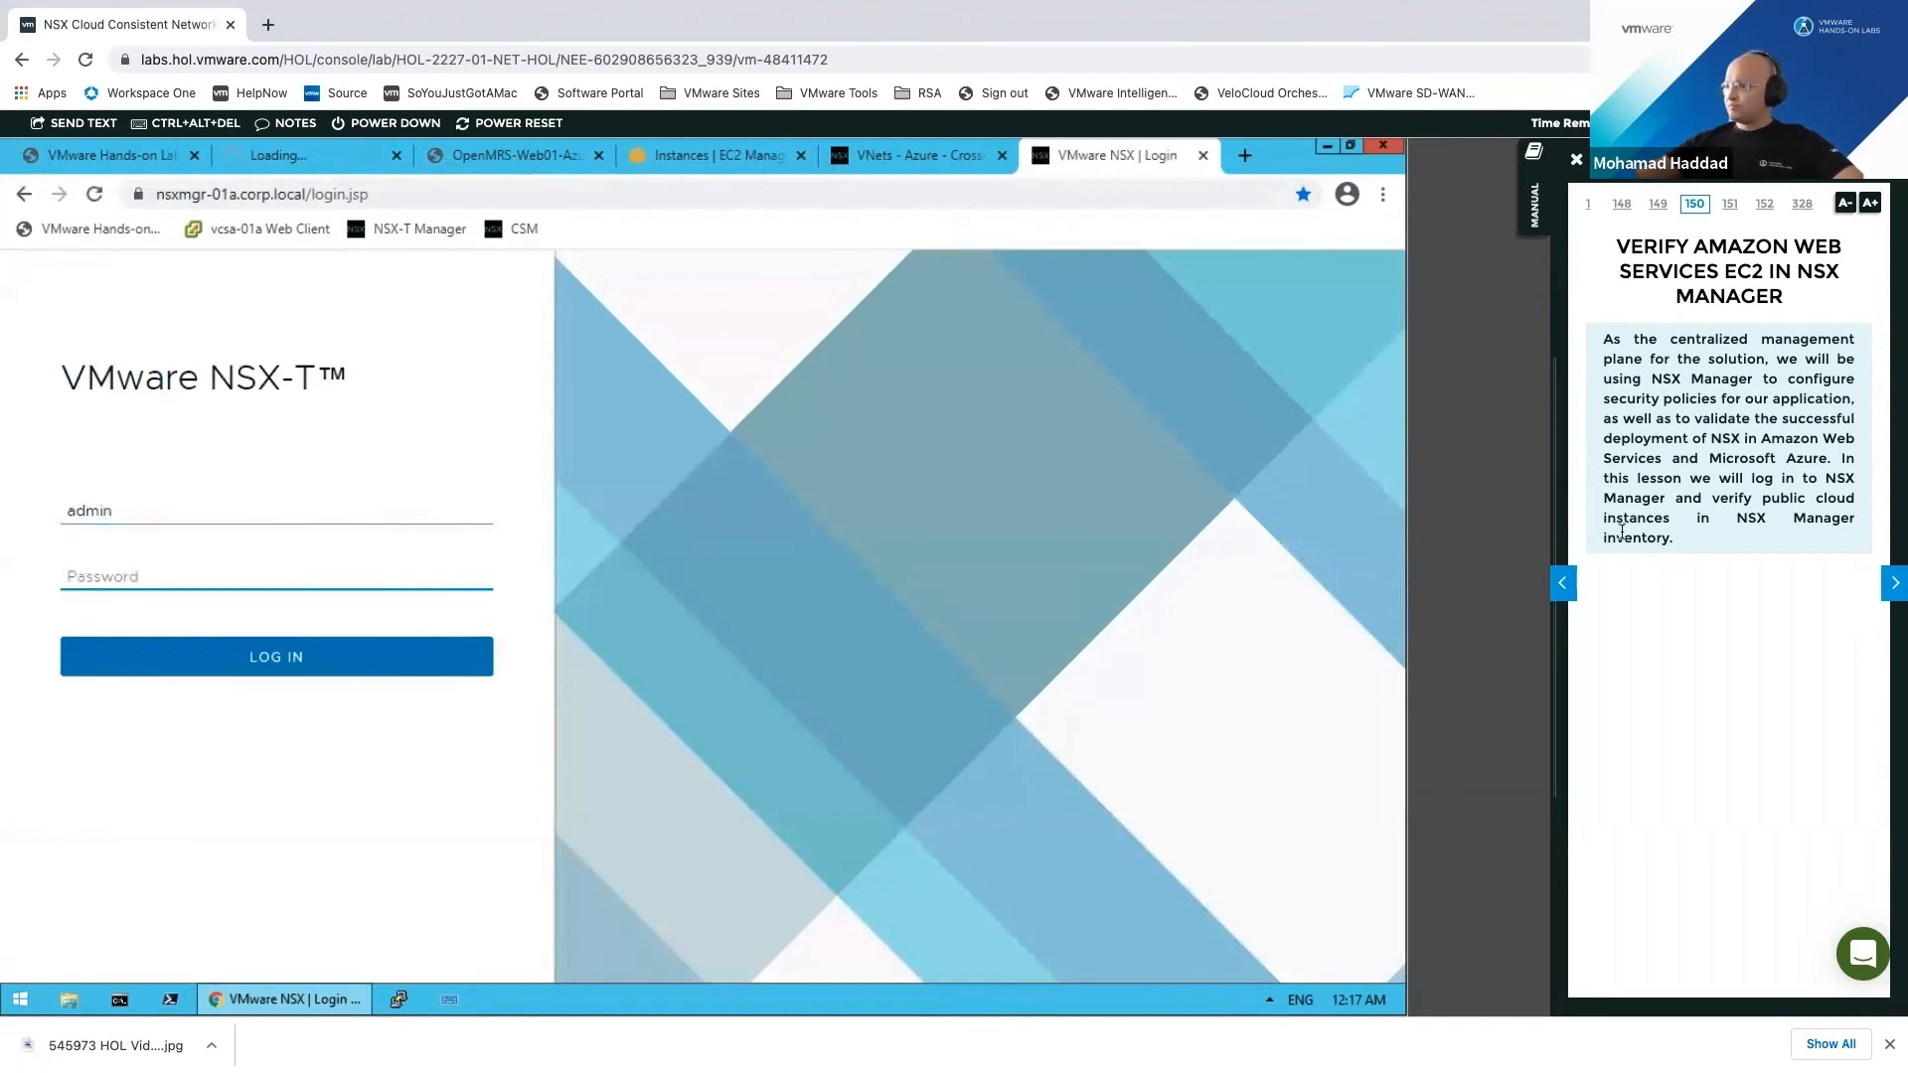
type("VM")
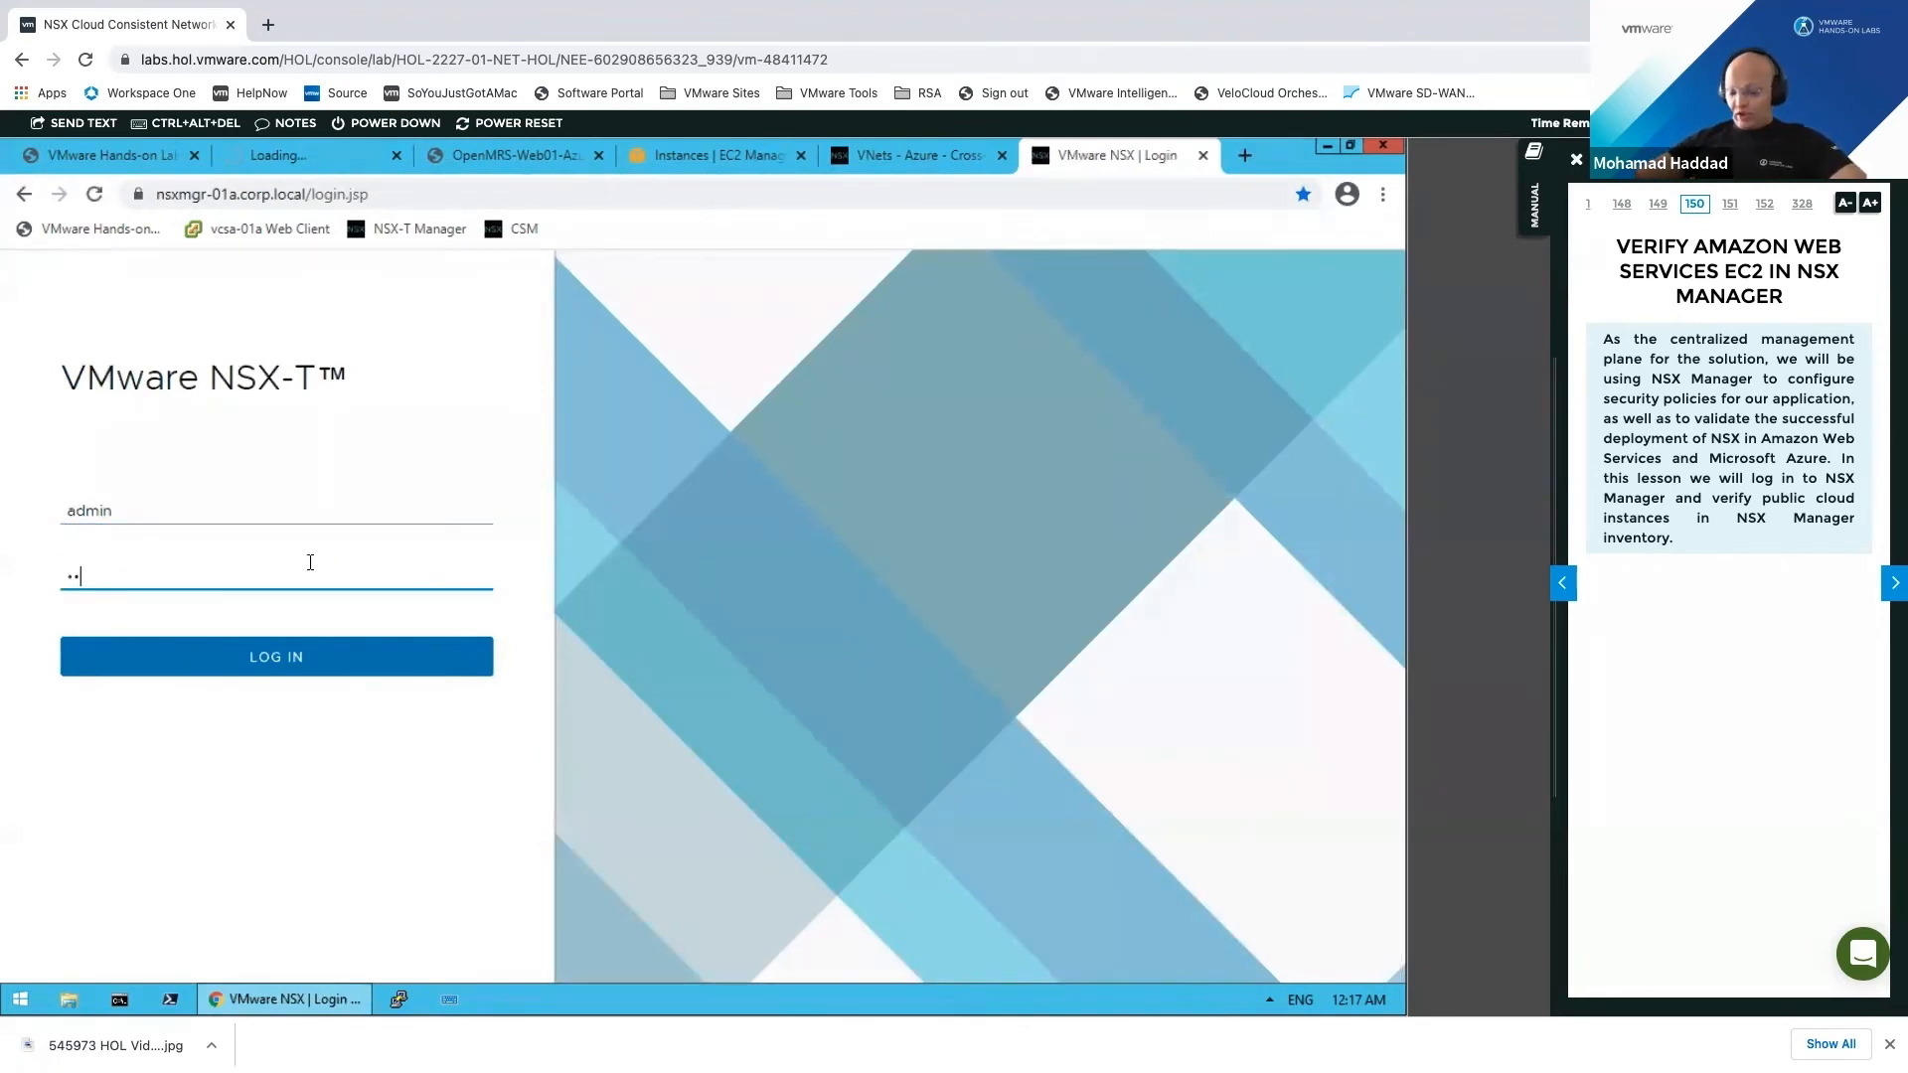
type("ware1!VMware1!")
key("Return")
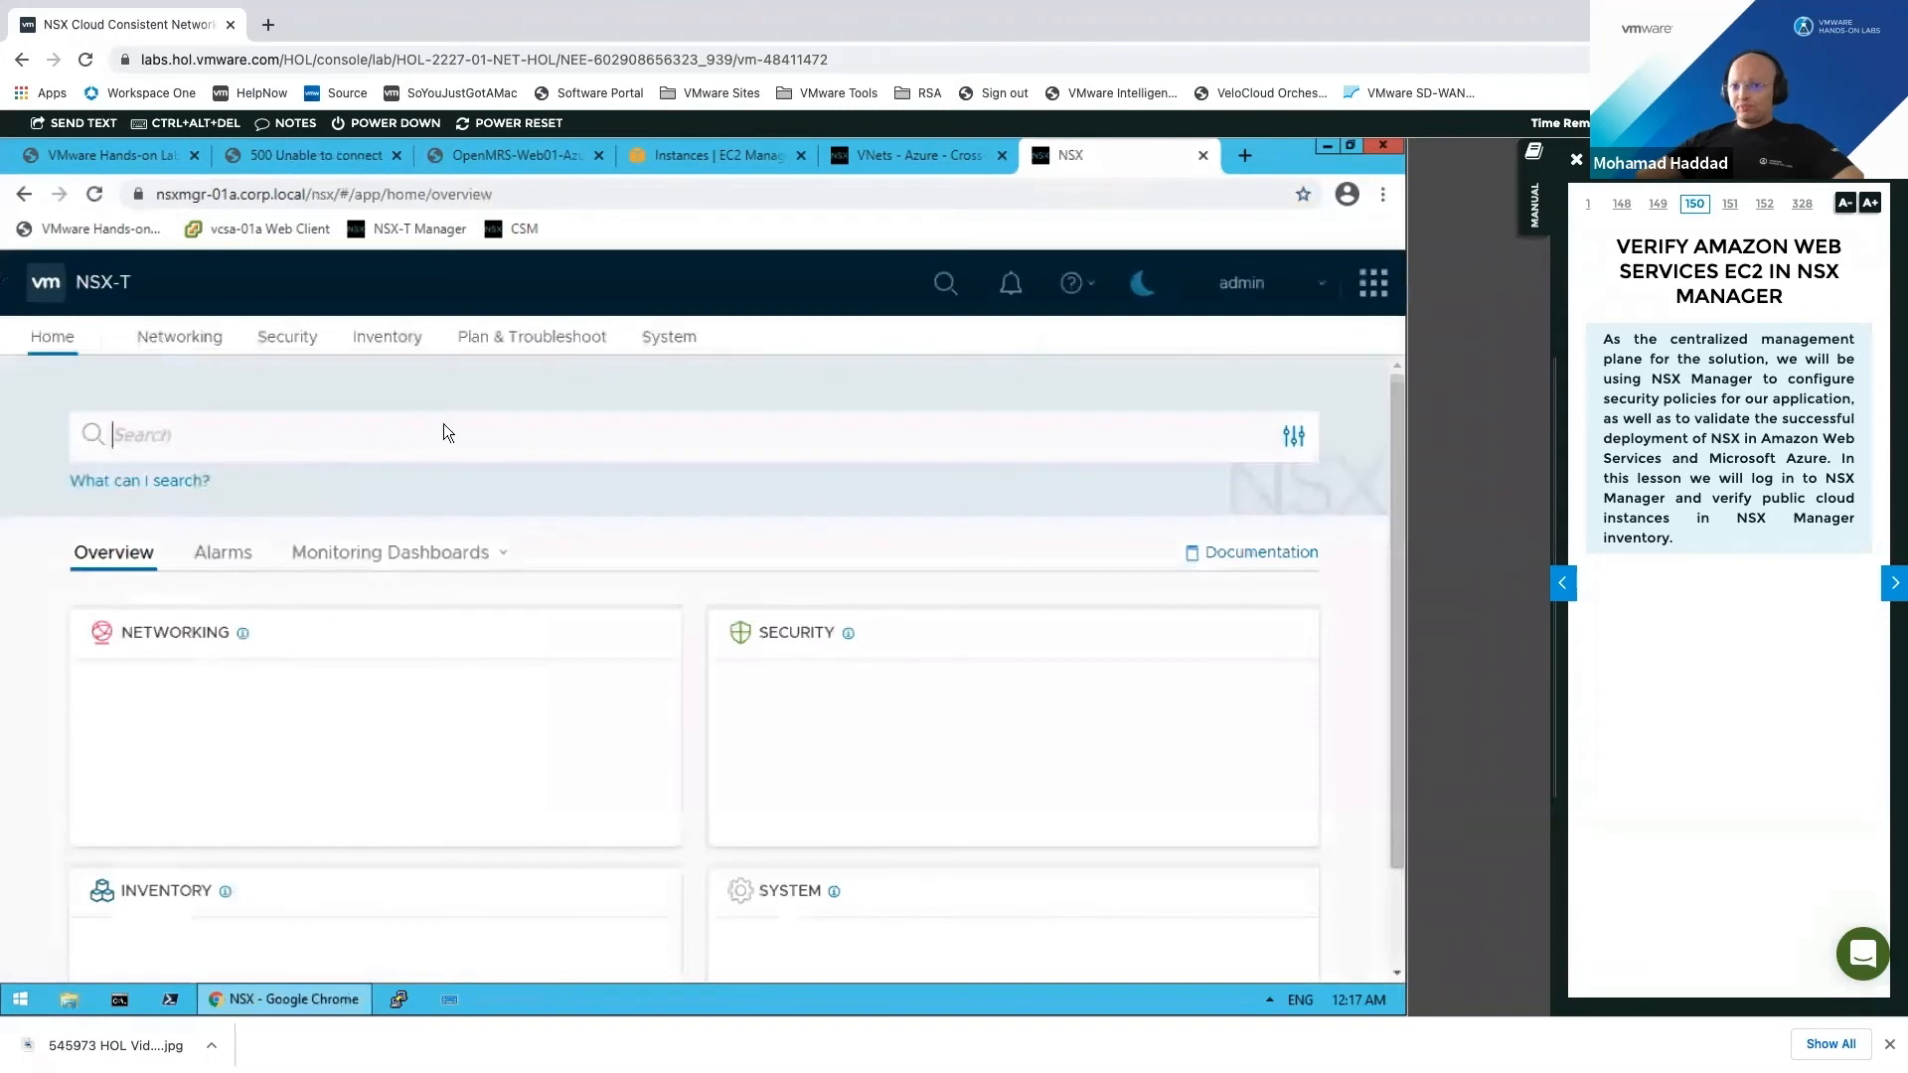
left_click(602, 485)
Step: Review the two Tier-0 gateways, then go to System > Fabric > Nodes
left_click(203, 347)
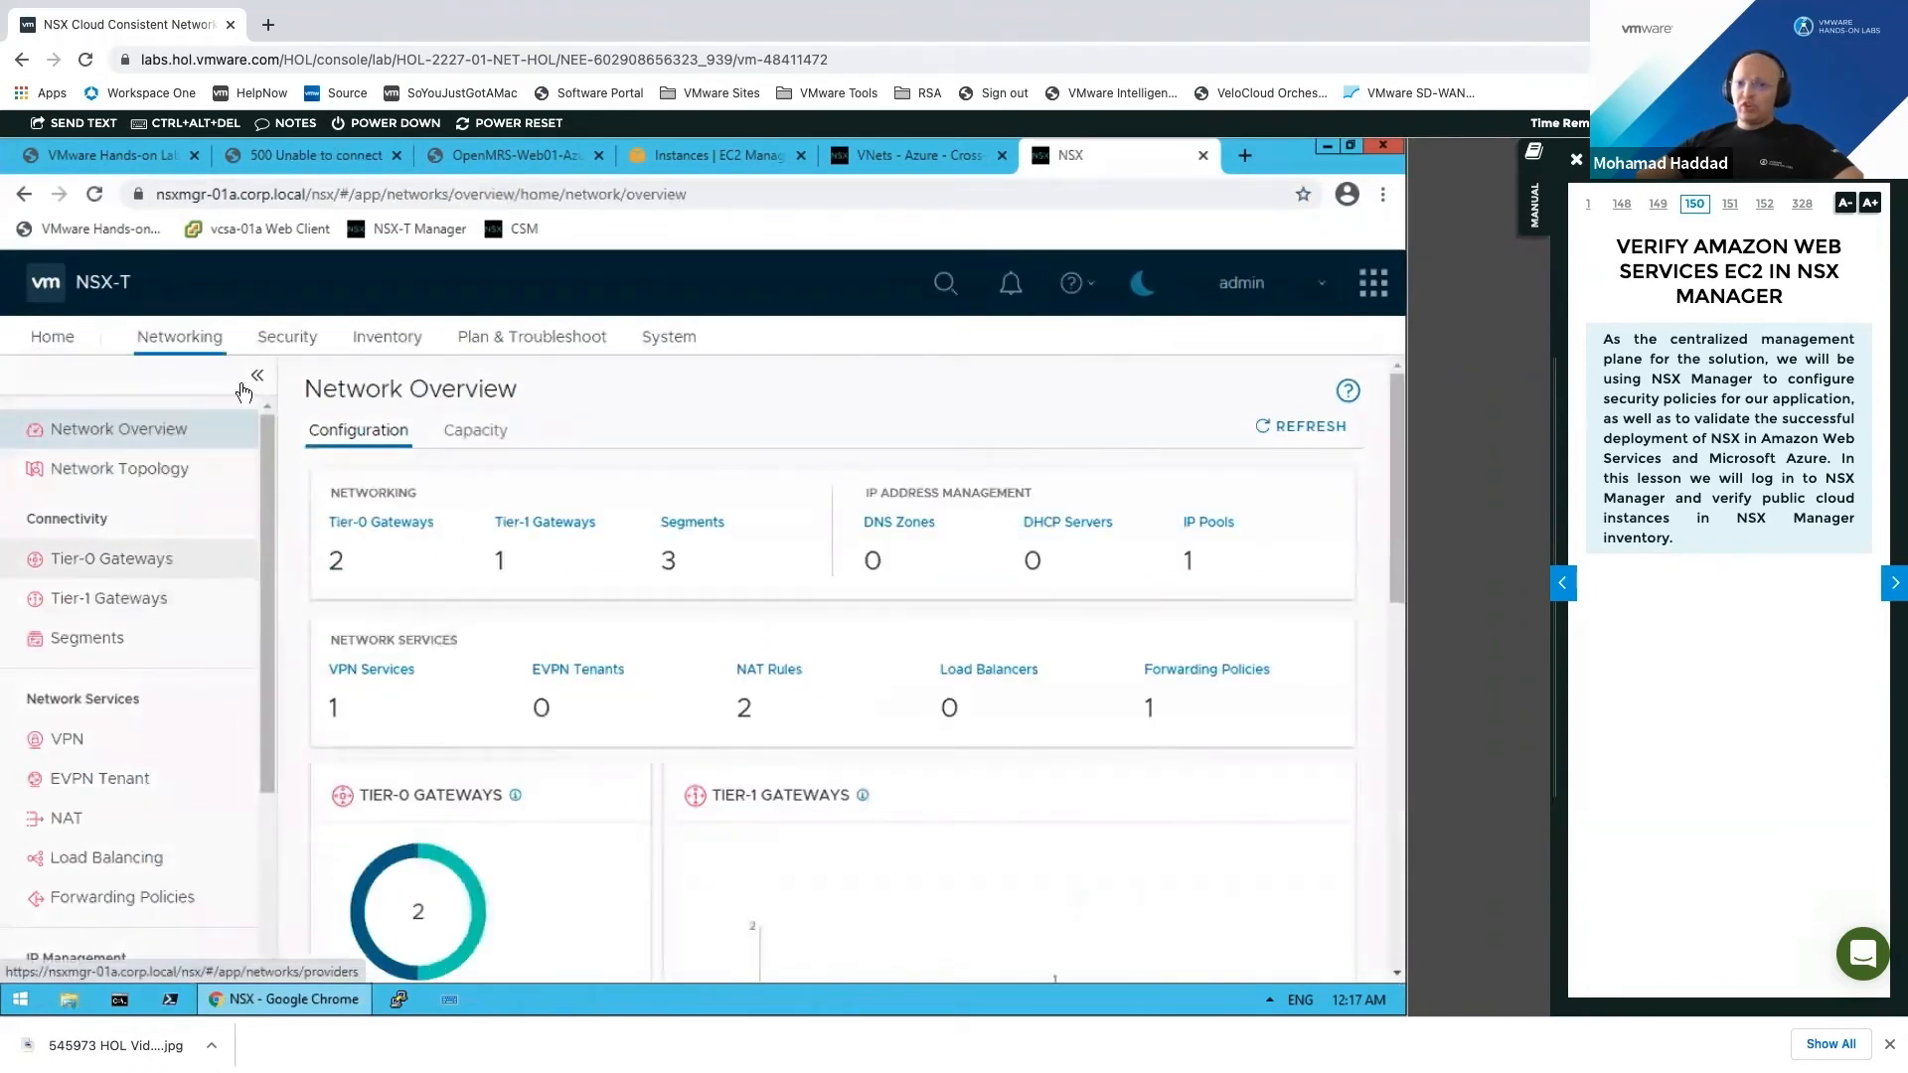
left_click(230, 561)
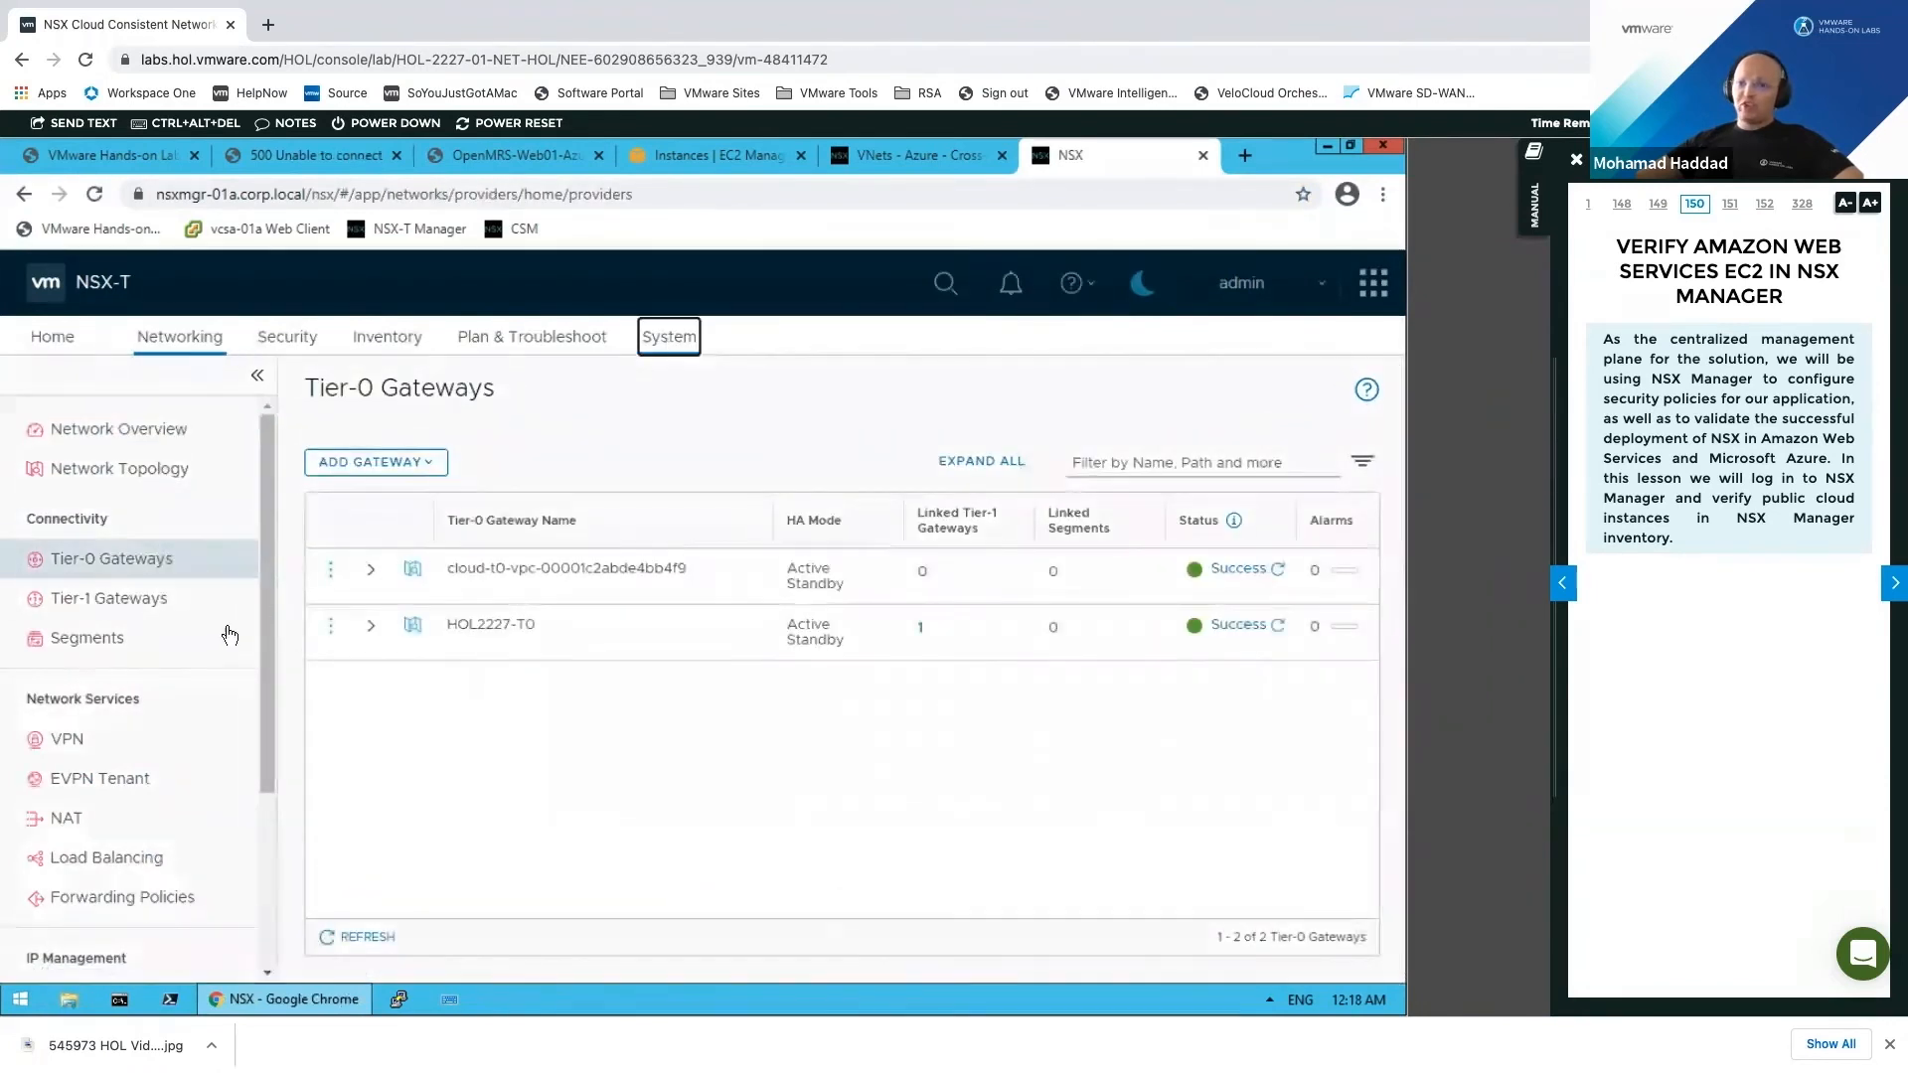
left_click(681, 359)
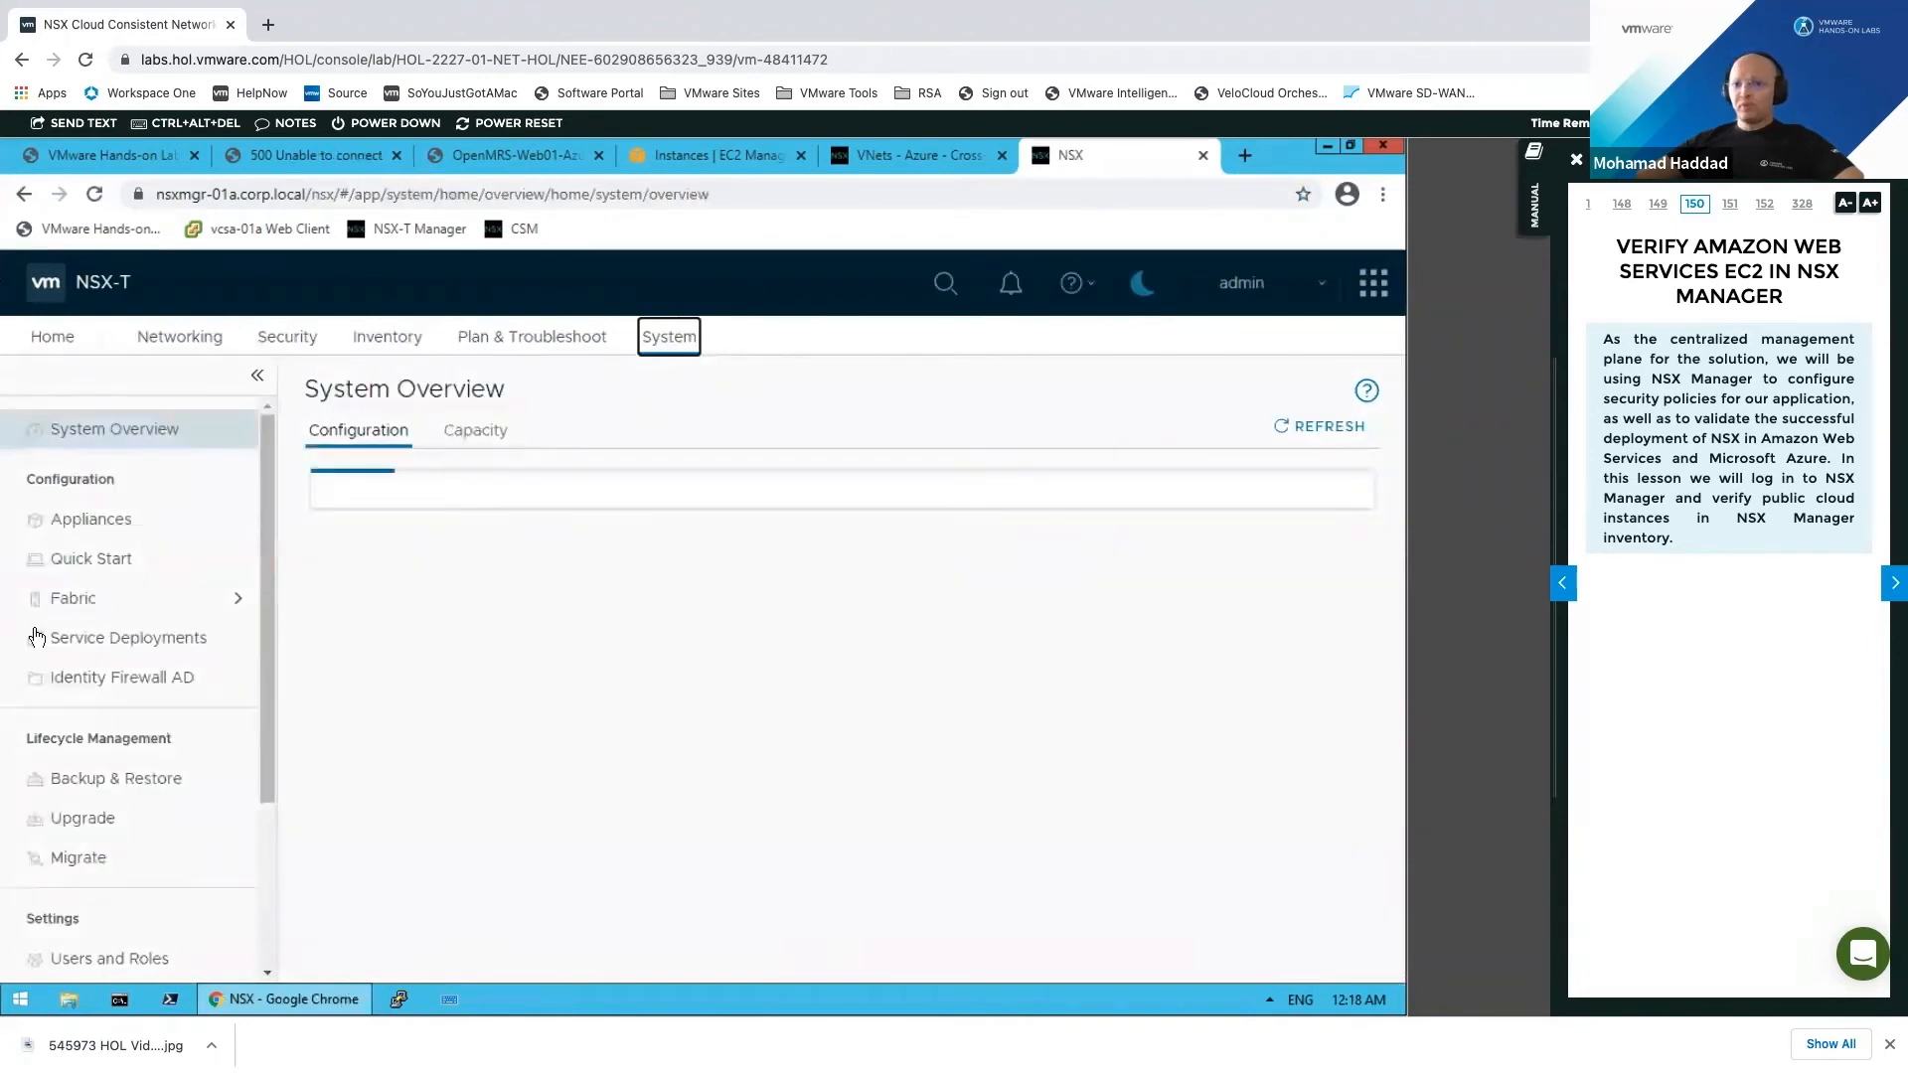
left_click(141, 608)
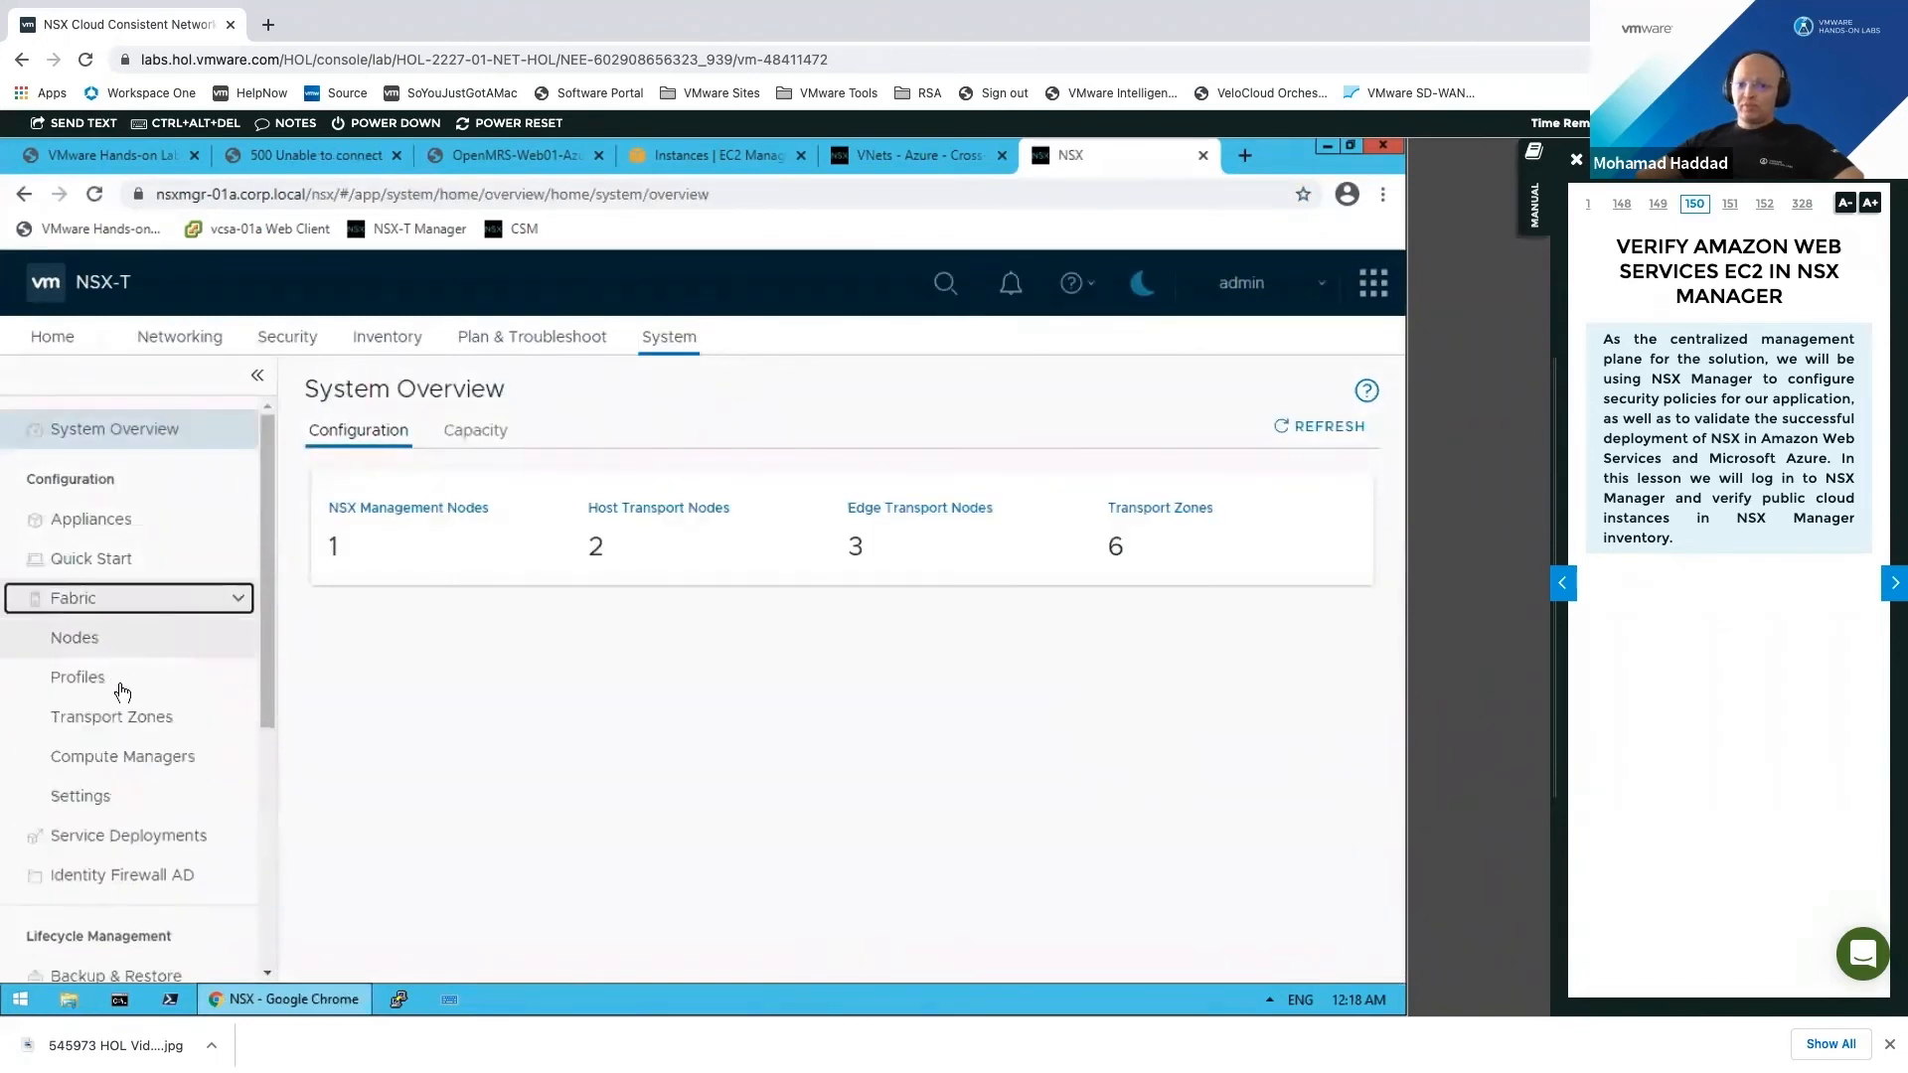
left_click(141, 649)
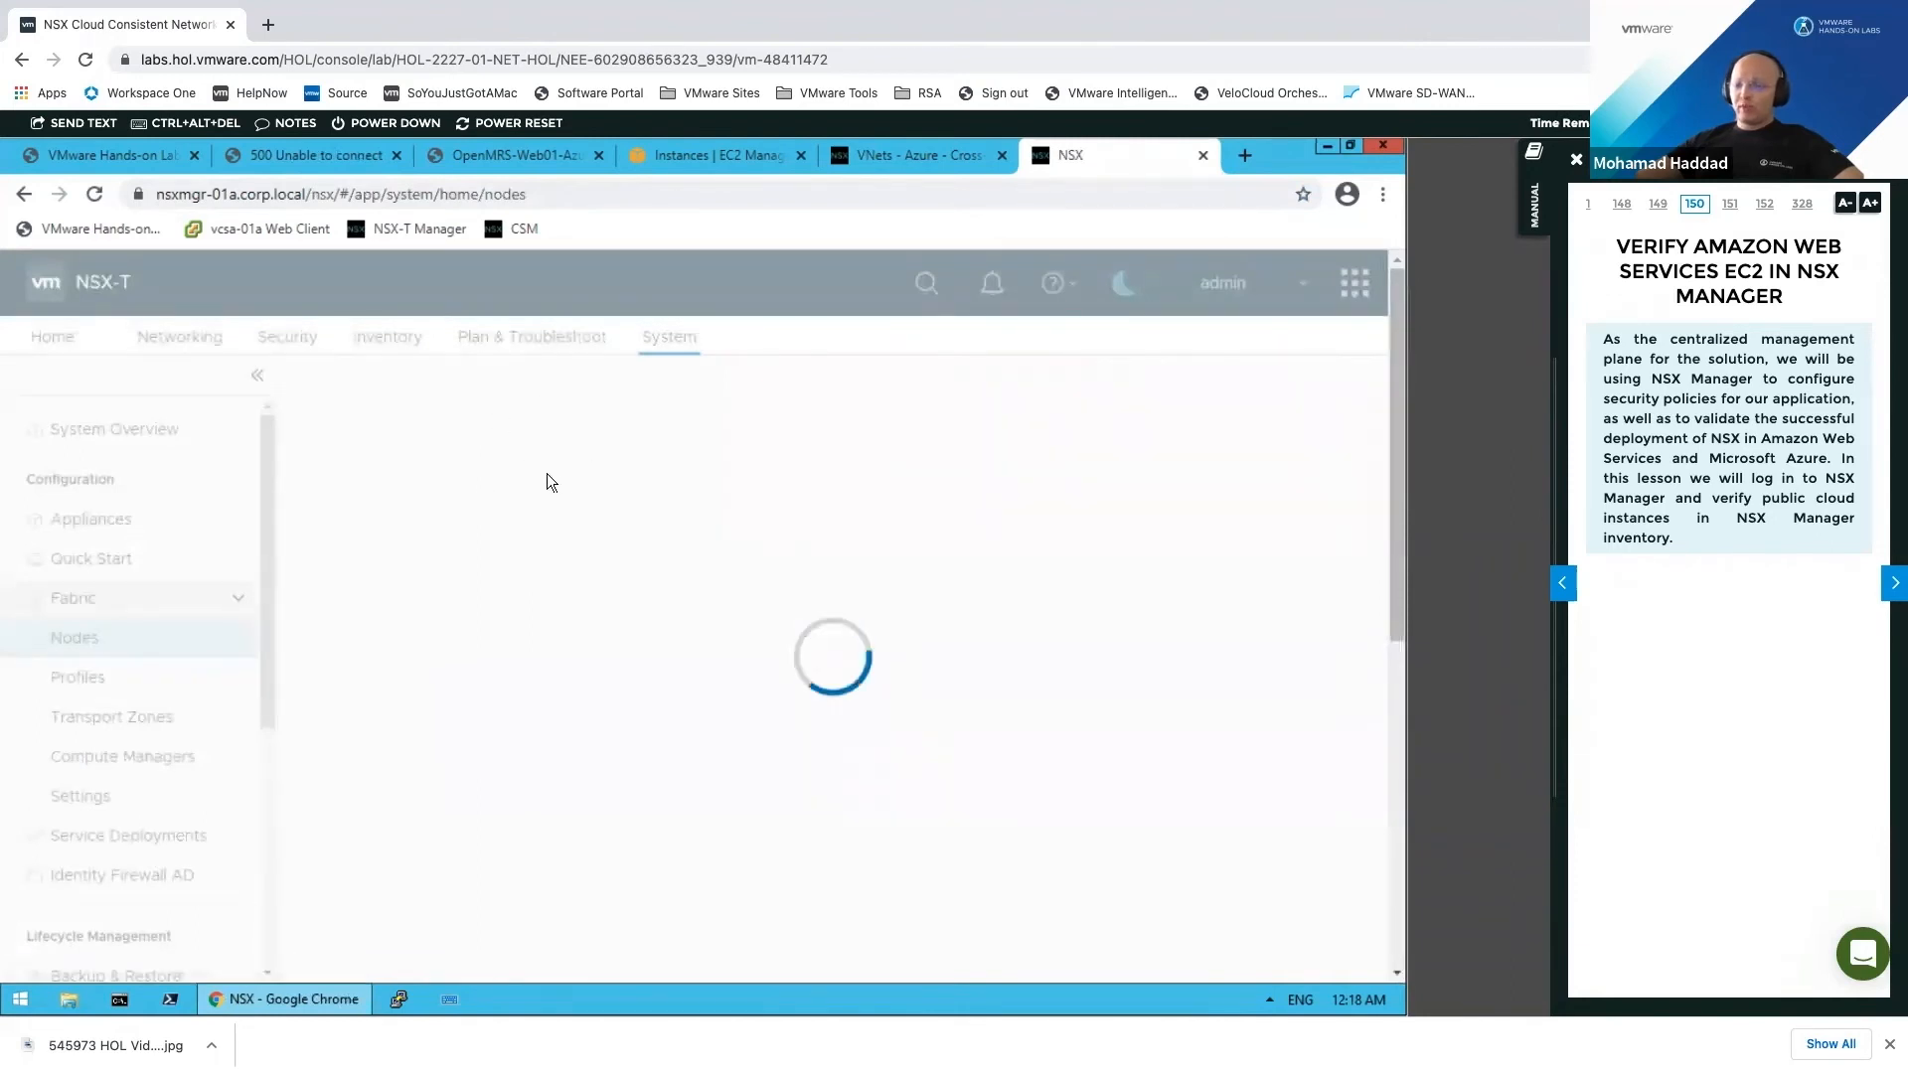
Step: Show Edge Transport Nodes and widen the Edge column to read the PublicCloudGateway node names
left_click(654, 385)
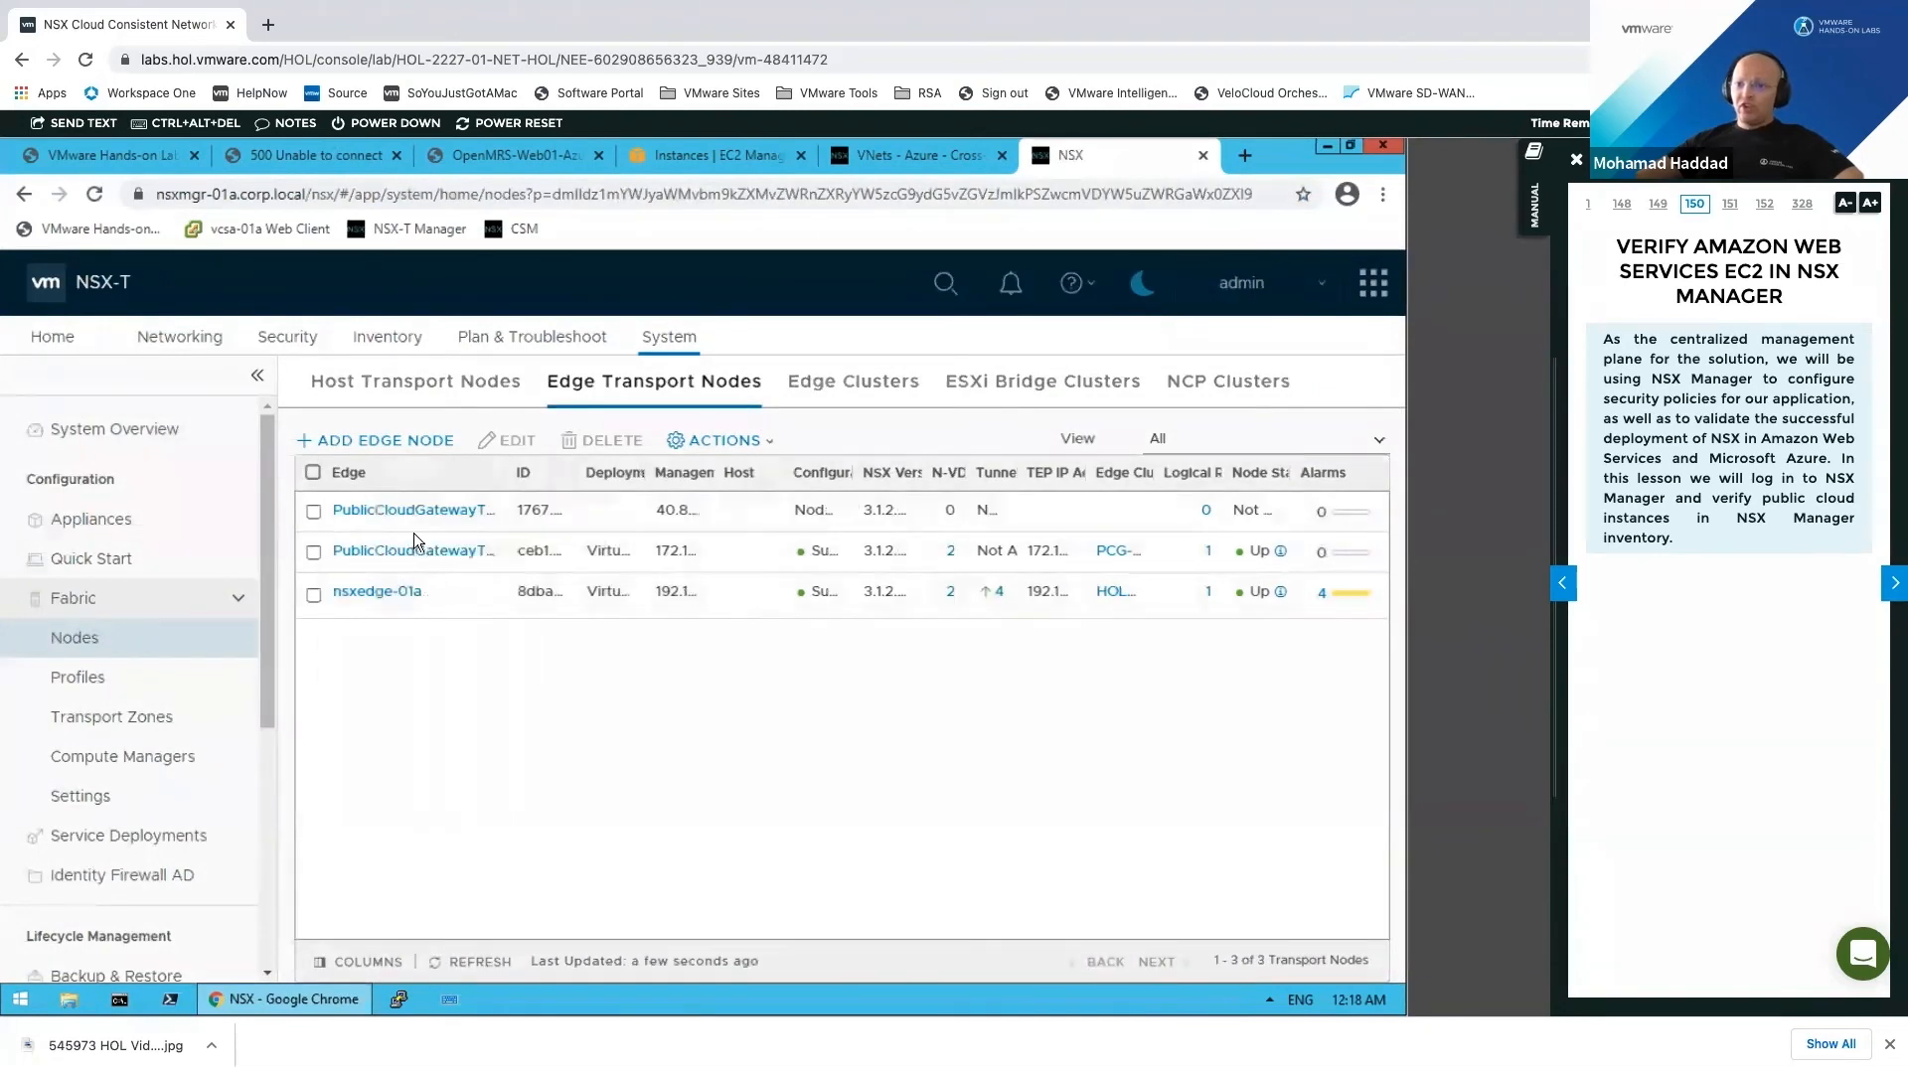
left_click_drag(504, 469, 592, 502)
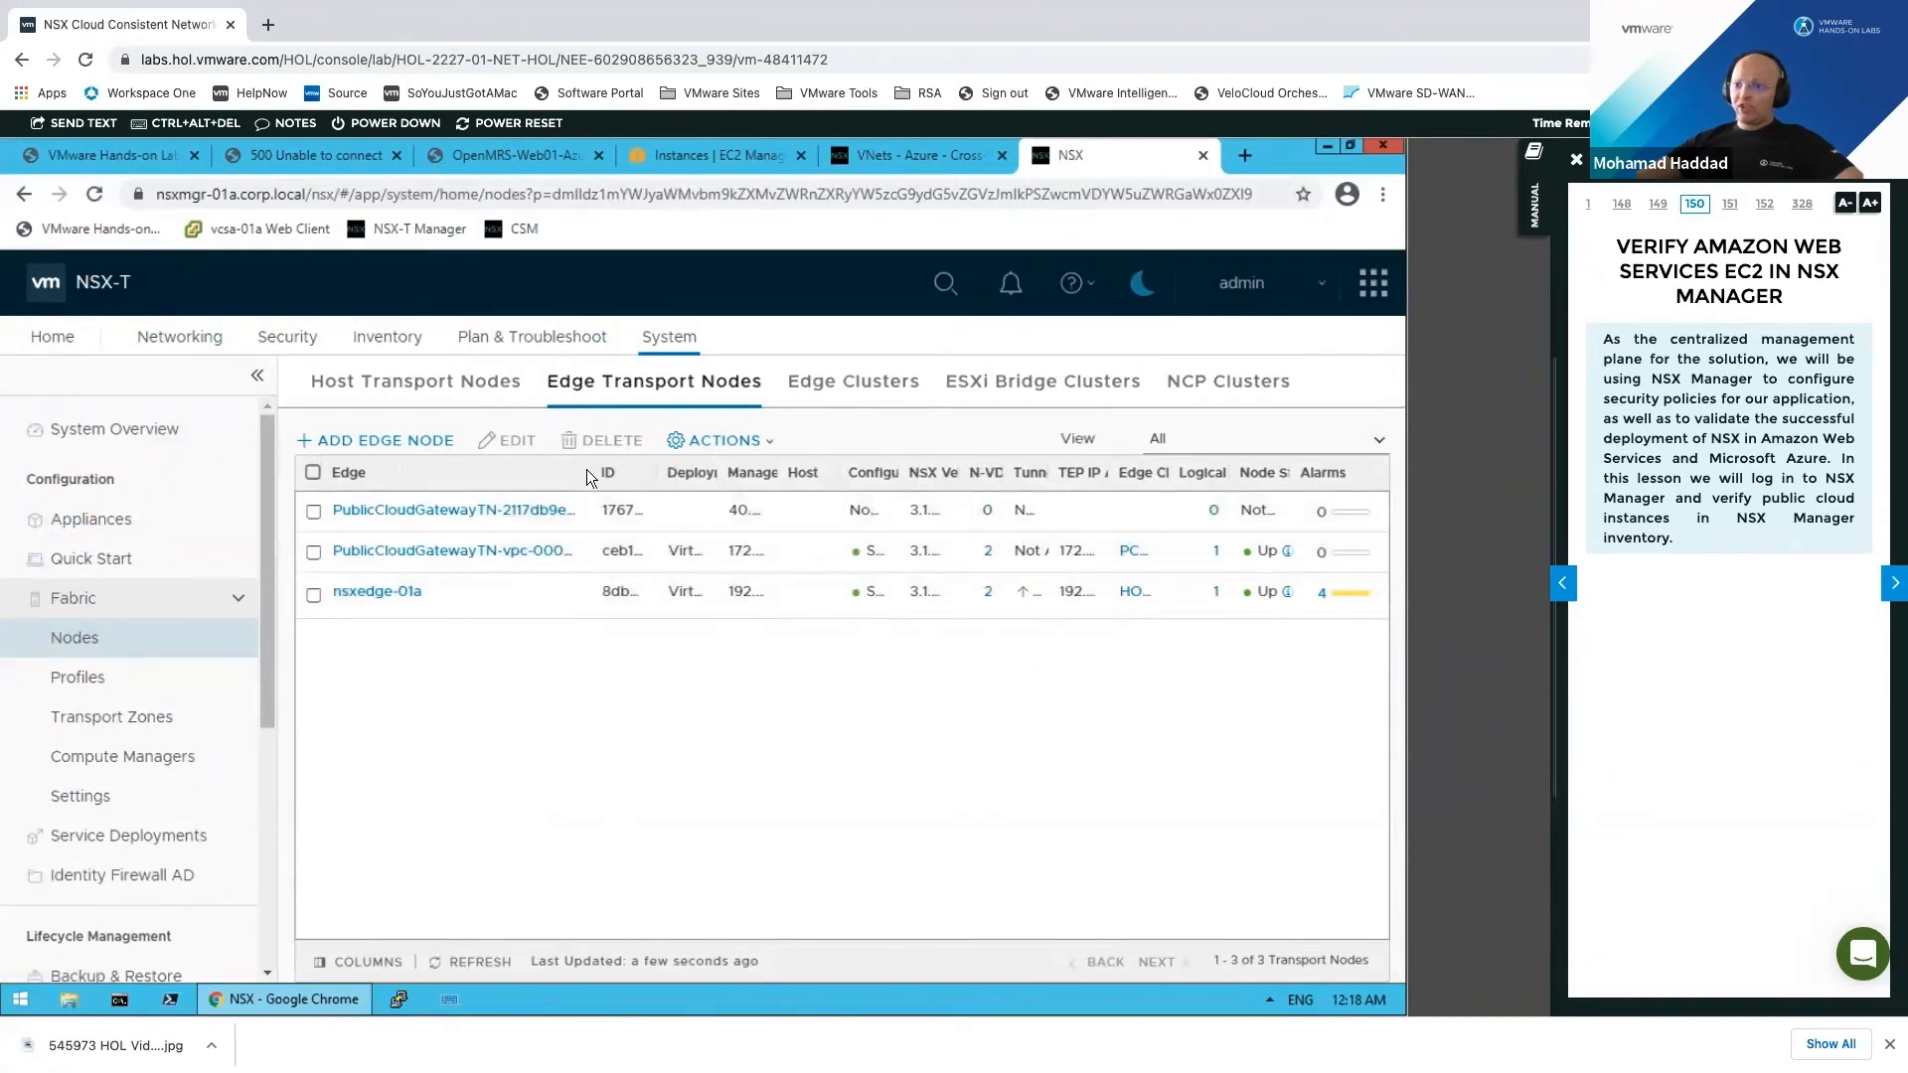
left_click_drag(680, 471, 871, 656)
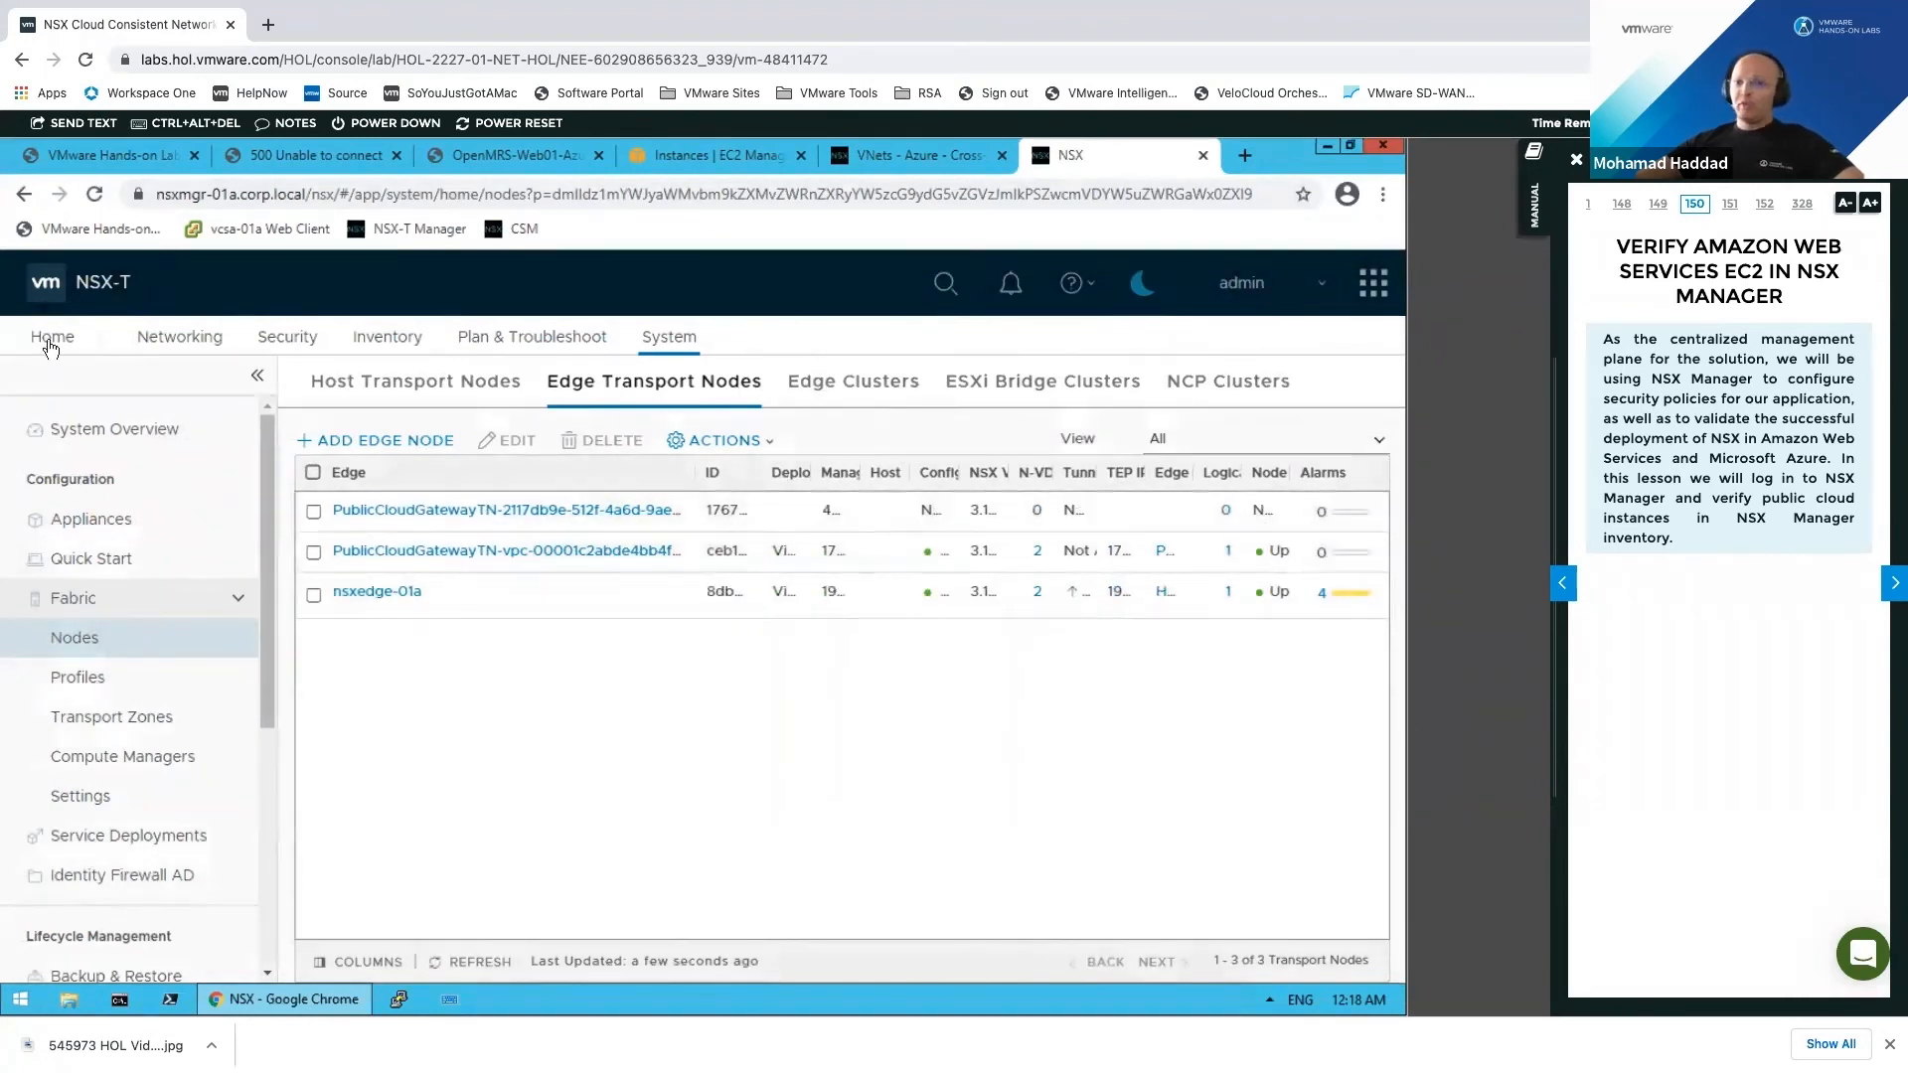
Step: Inspect the VPC id within the cloud Tier-0 gateway's name
left_click(201, 339)
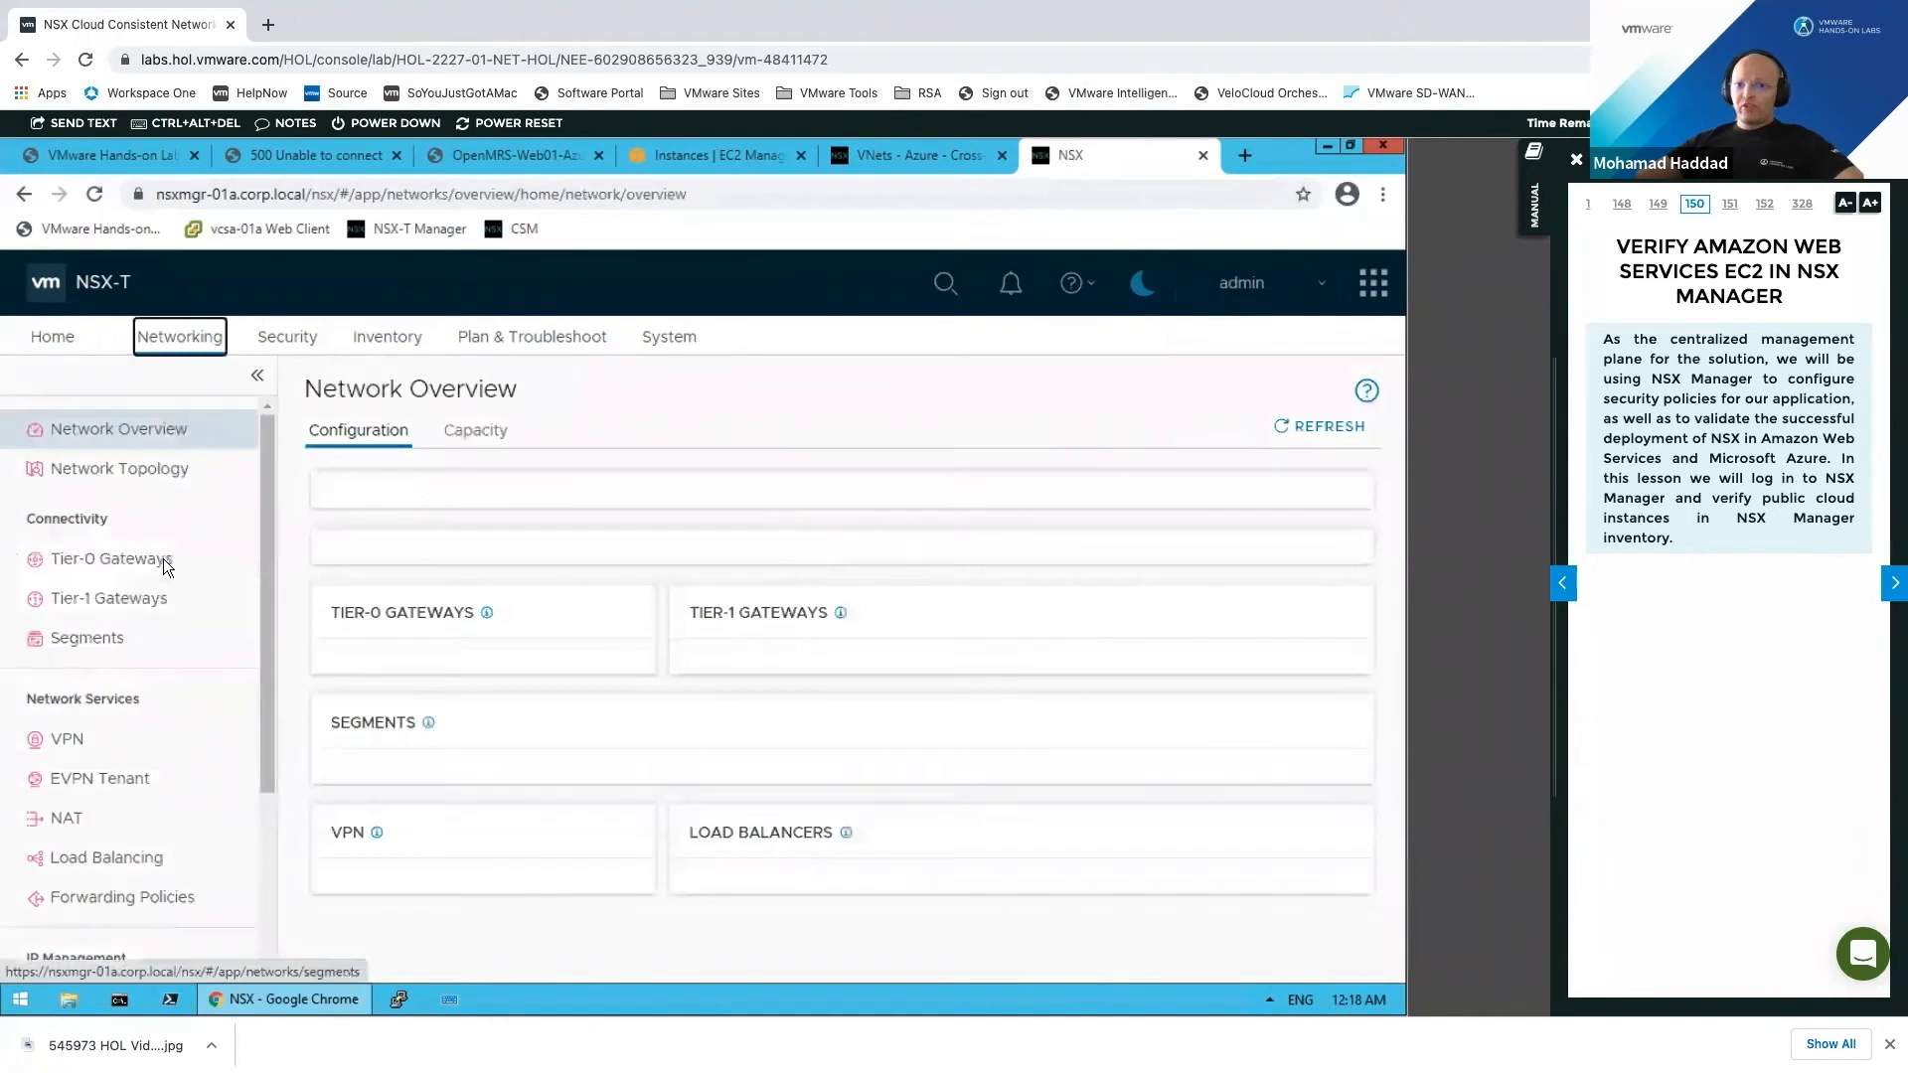
left_click(149, 558)
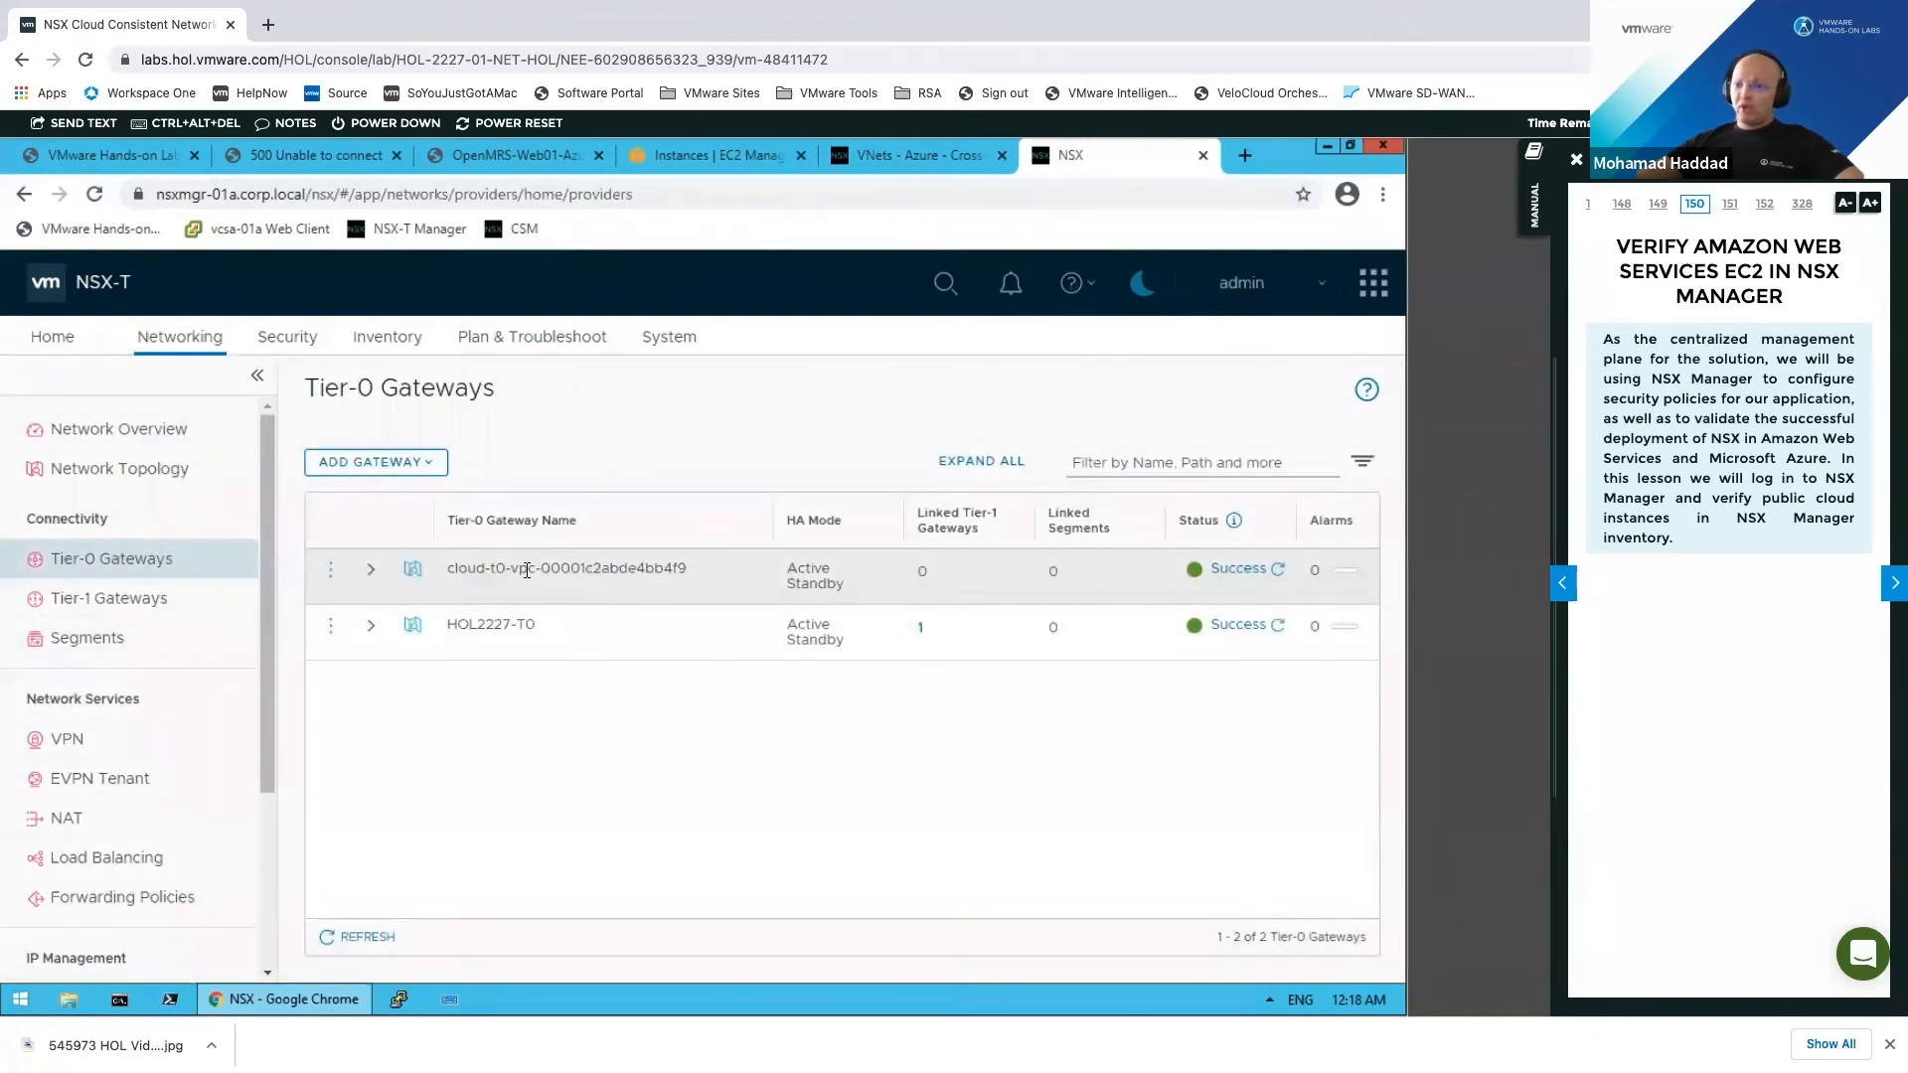
left_click_drag(609, 570, 696, 581)
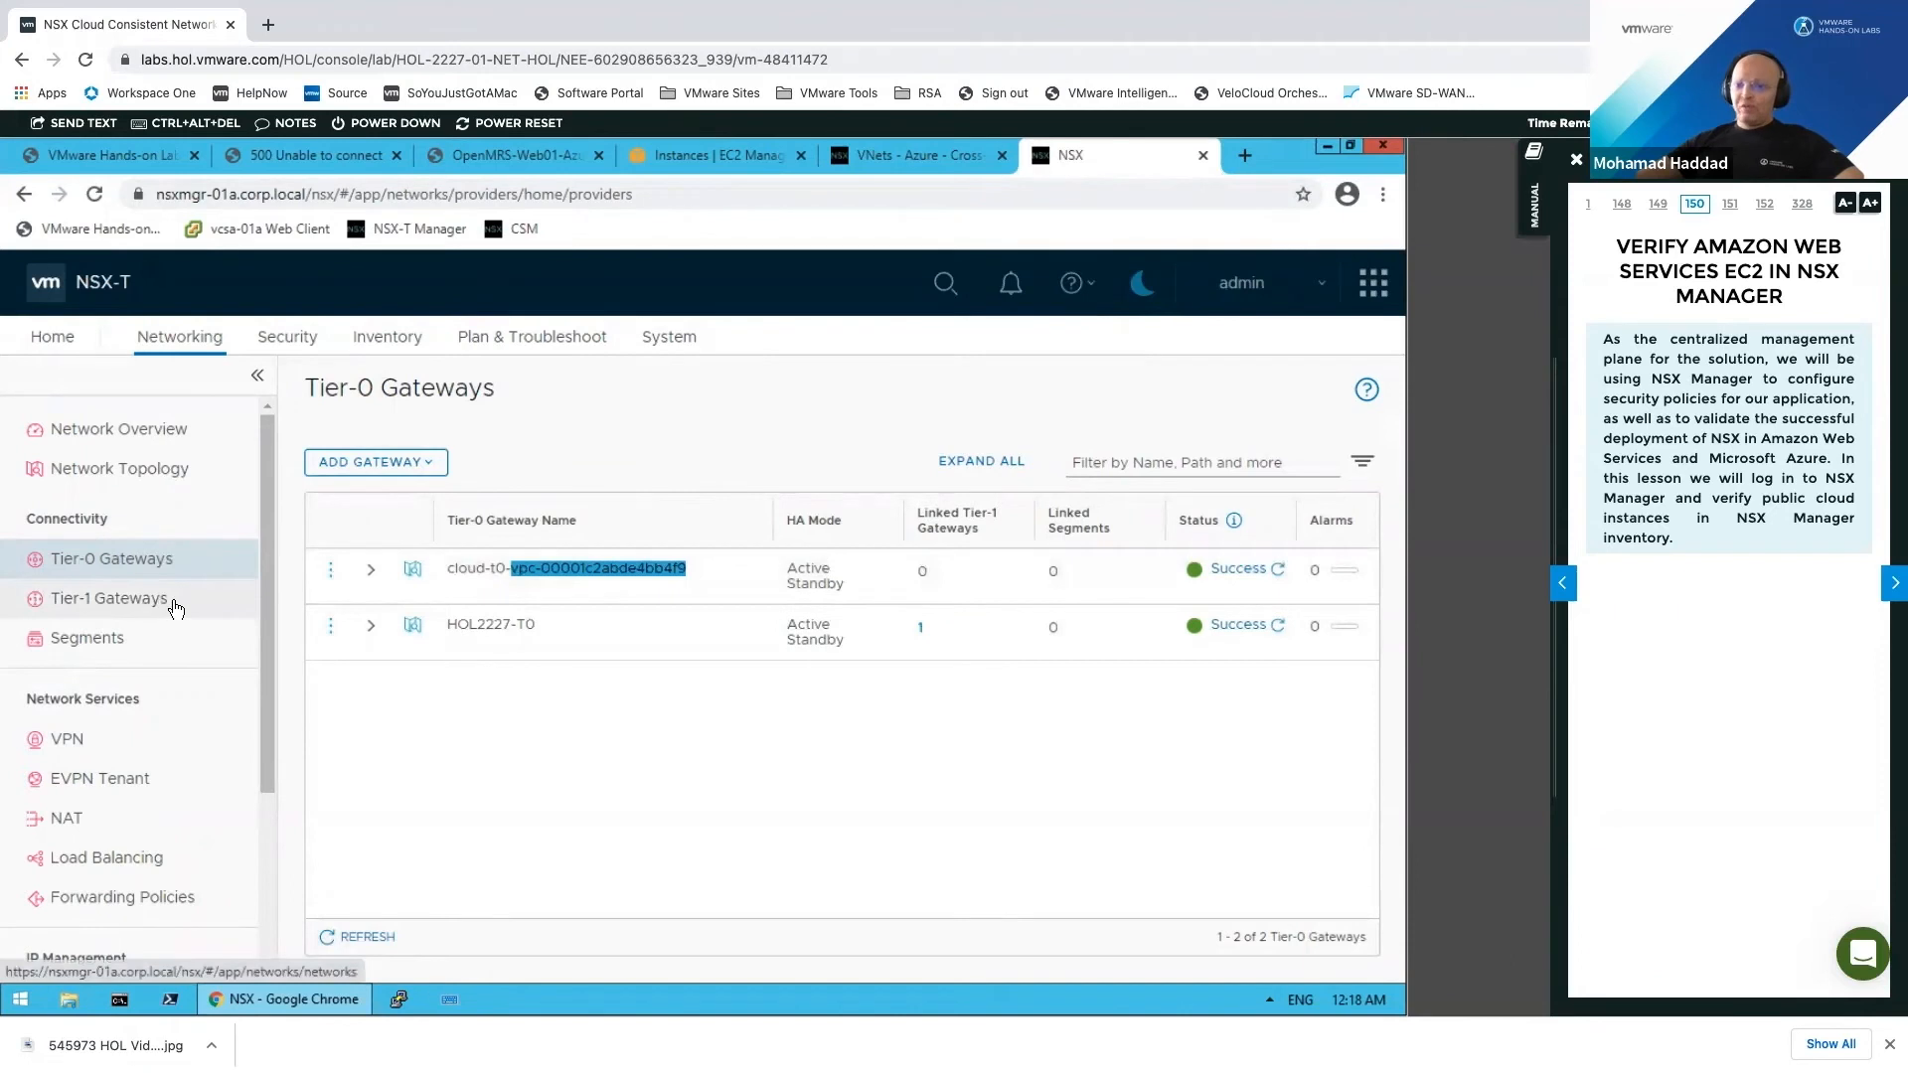
Step: Inspect the cloud Tier-1 gateway's VPC name part, then view the Inventory Overview with 25 groups
left_click(132, 603)
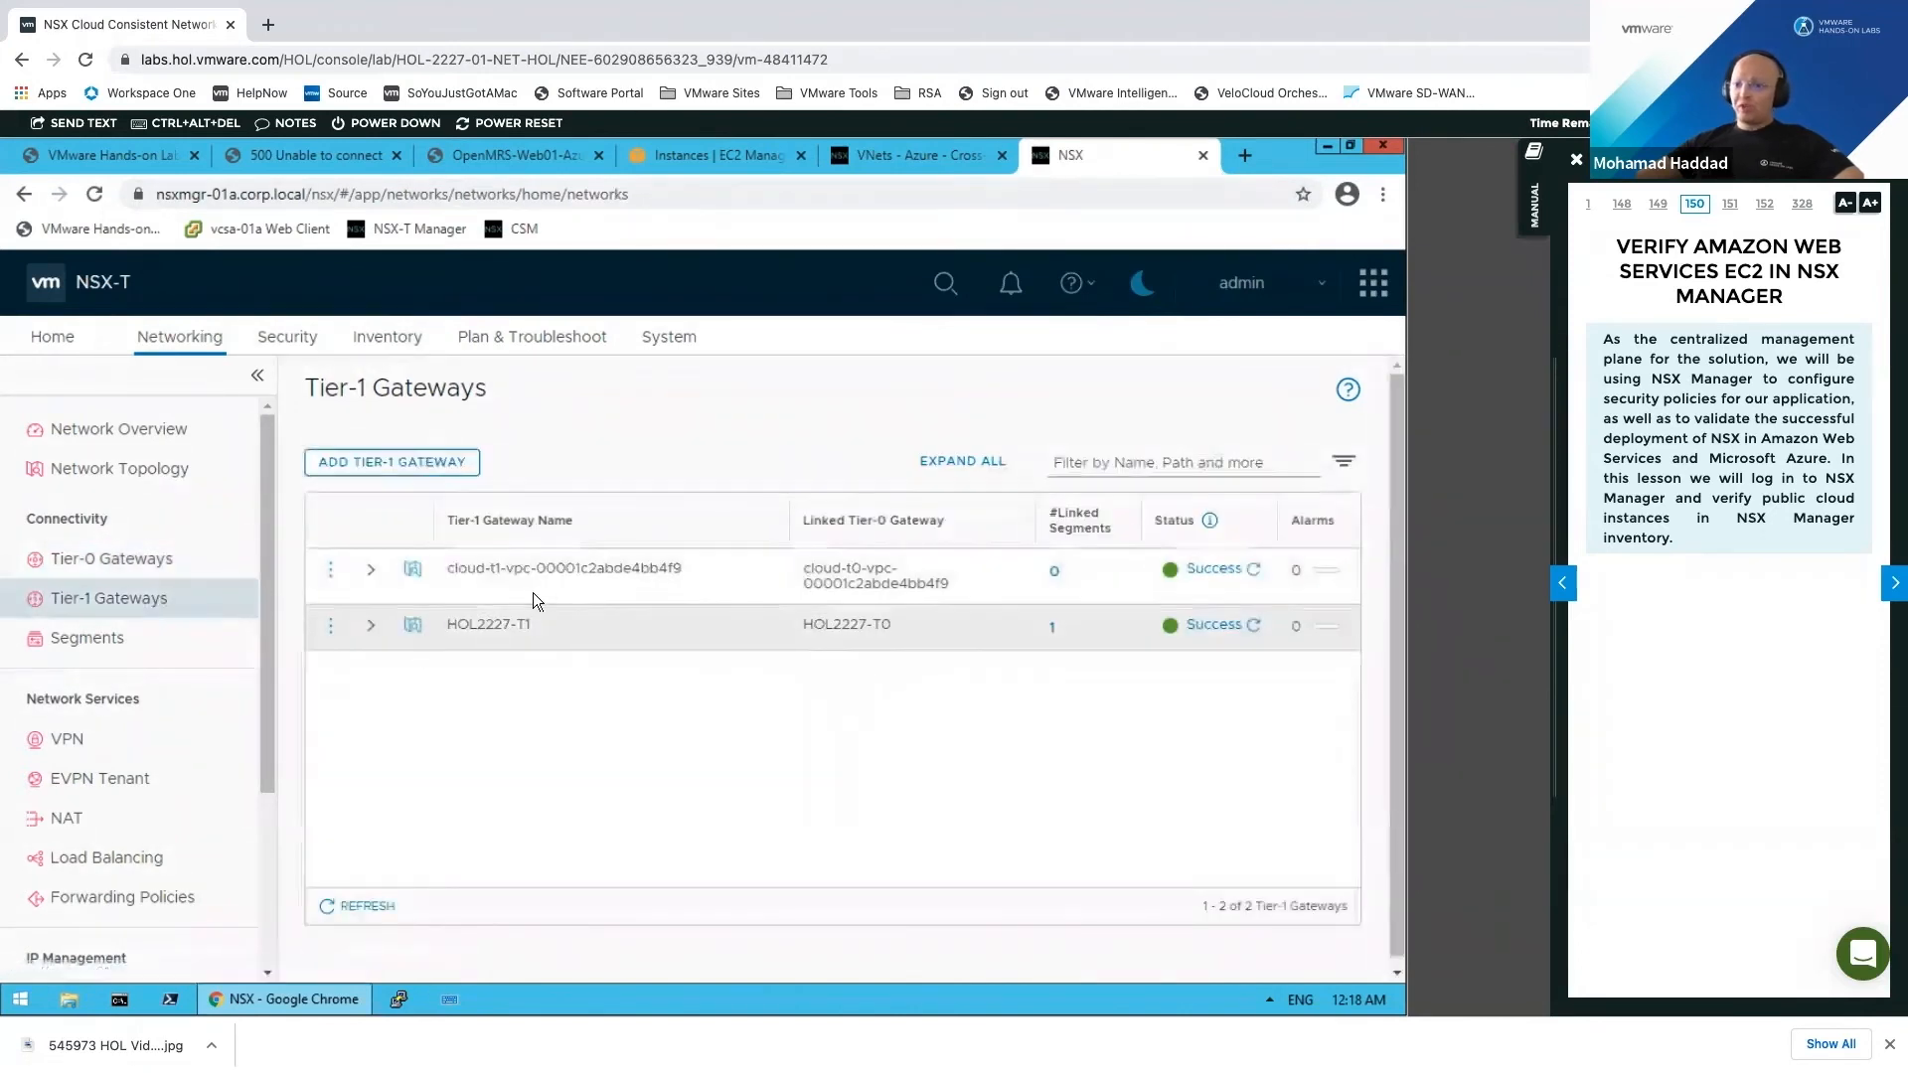
left_click_drag(485, 567, 682, 574)
left_click_drag(505, 571, 518, 577)
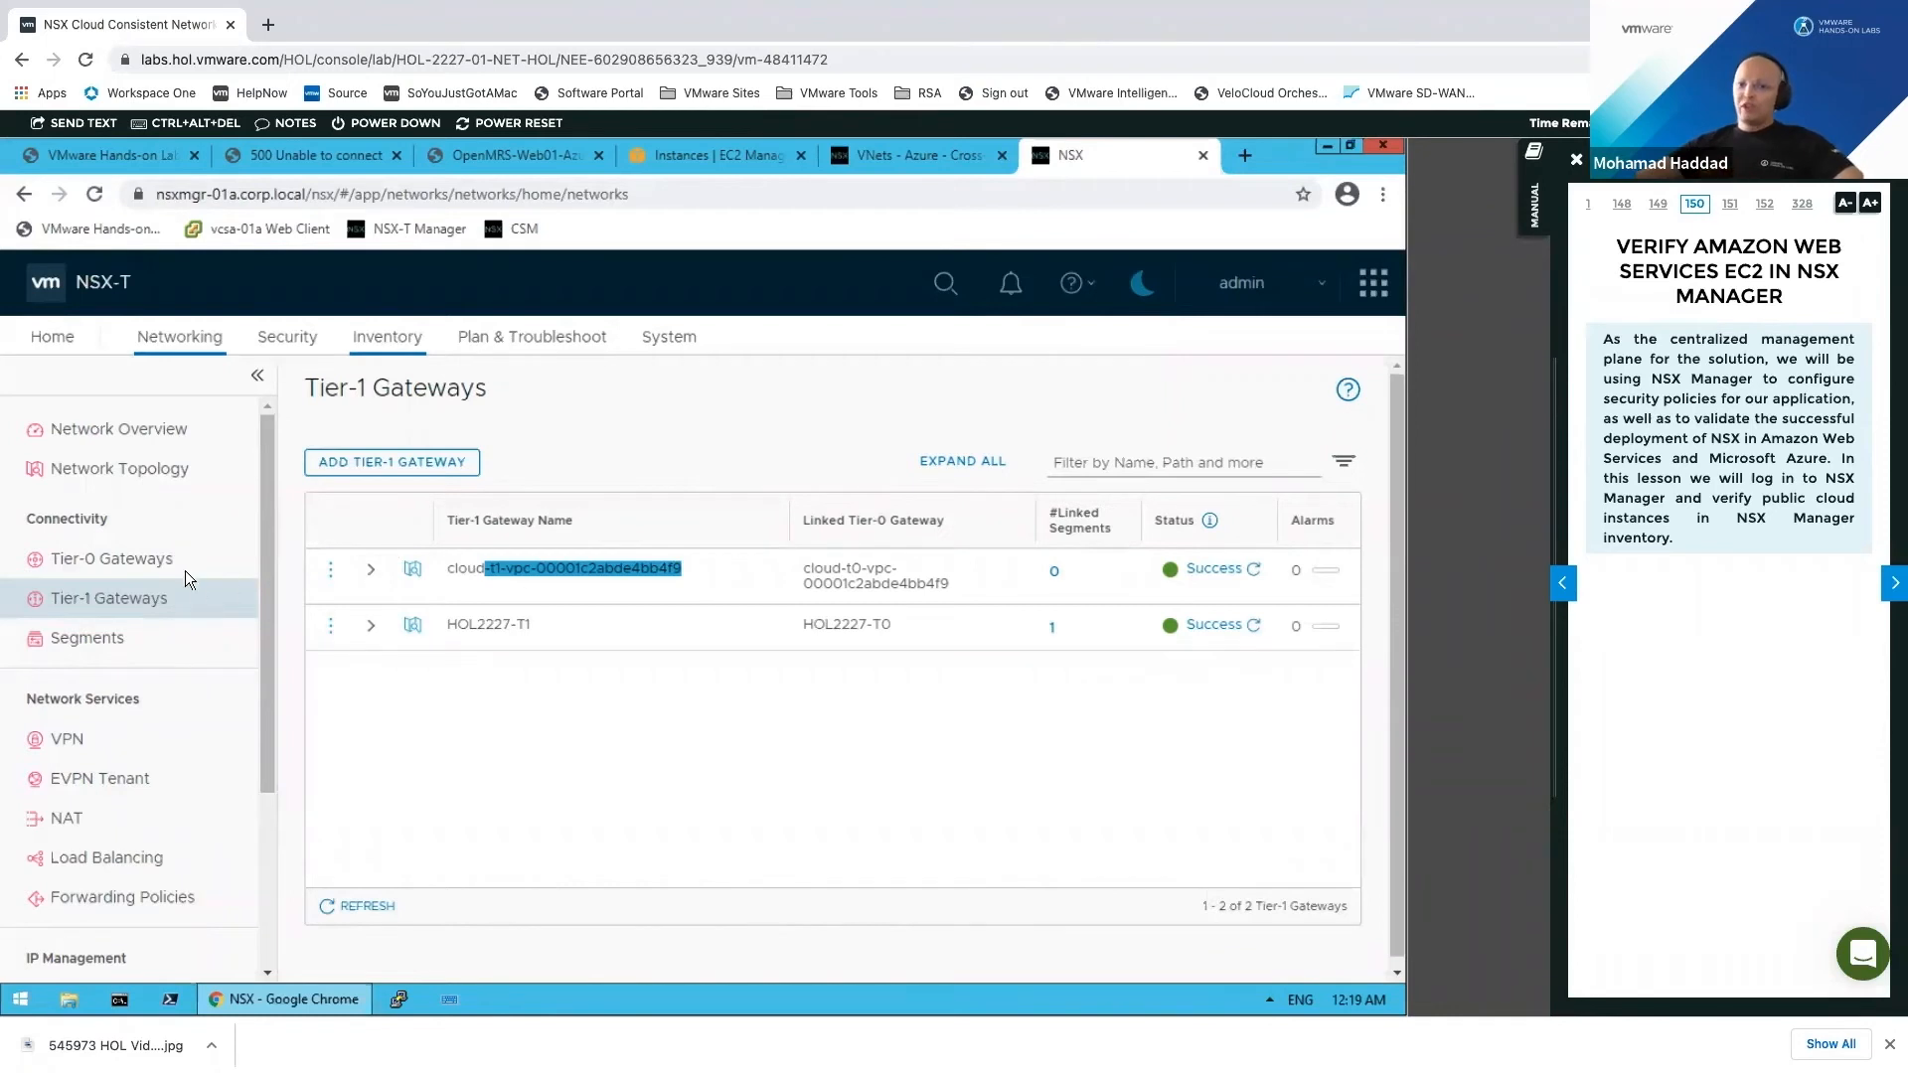
left_click(387, 338)
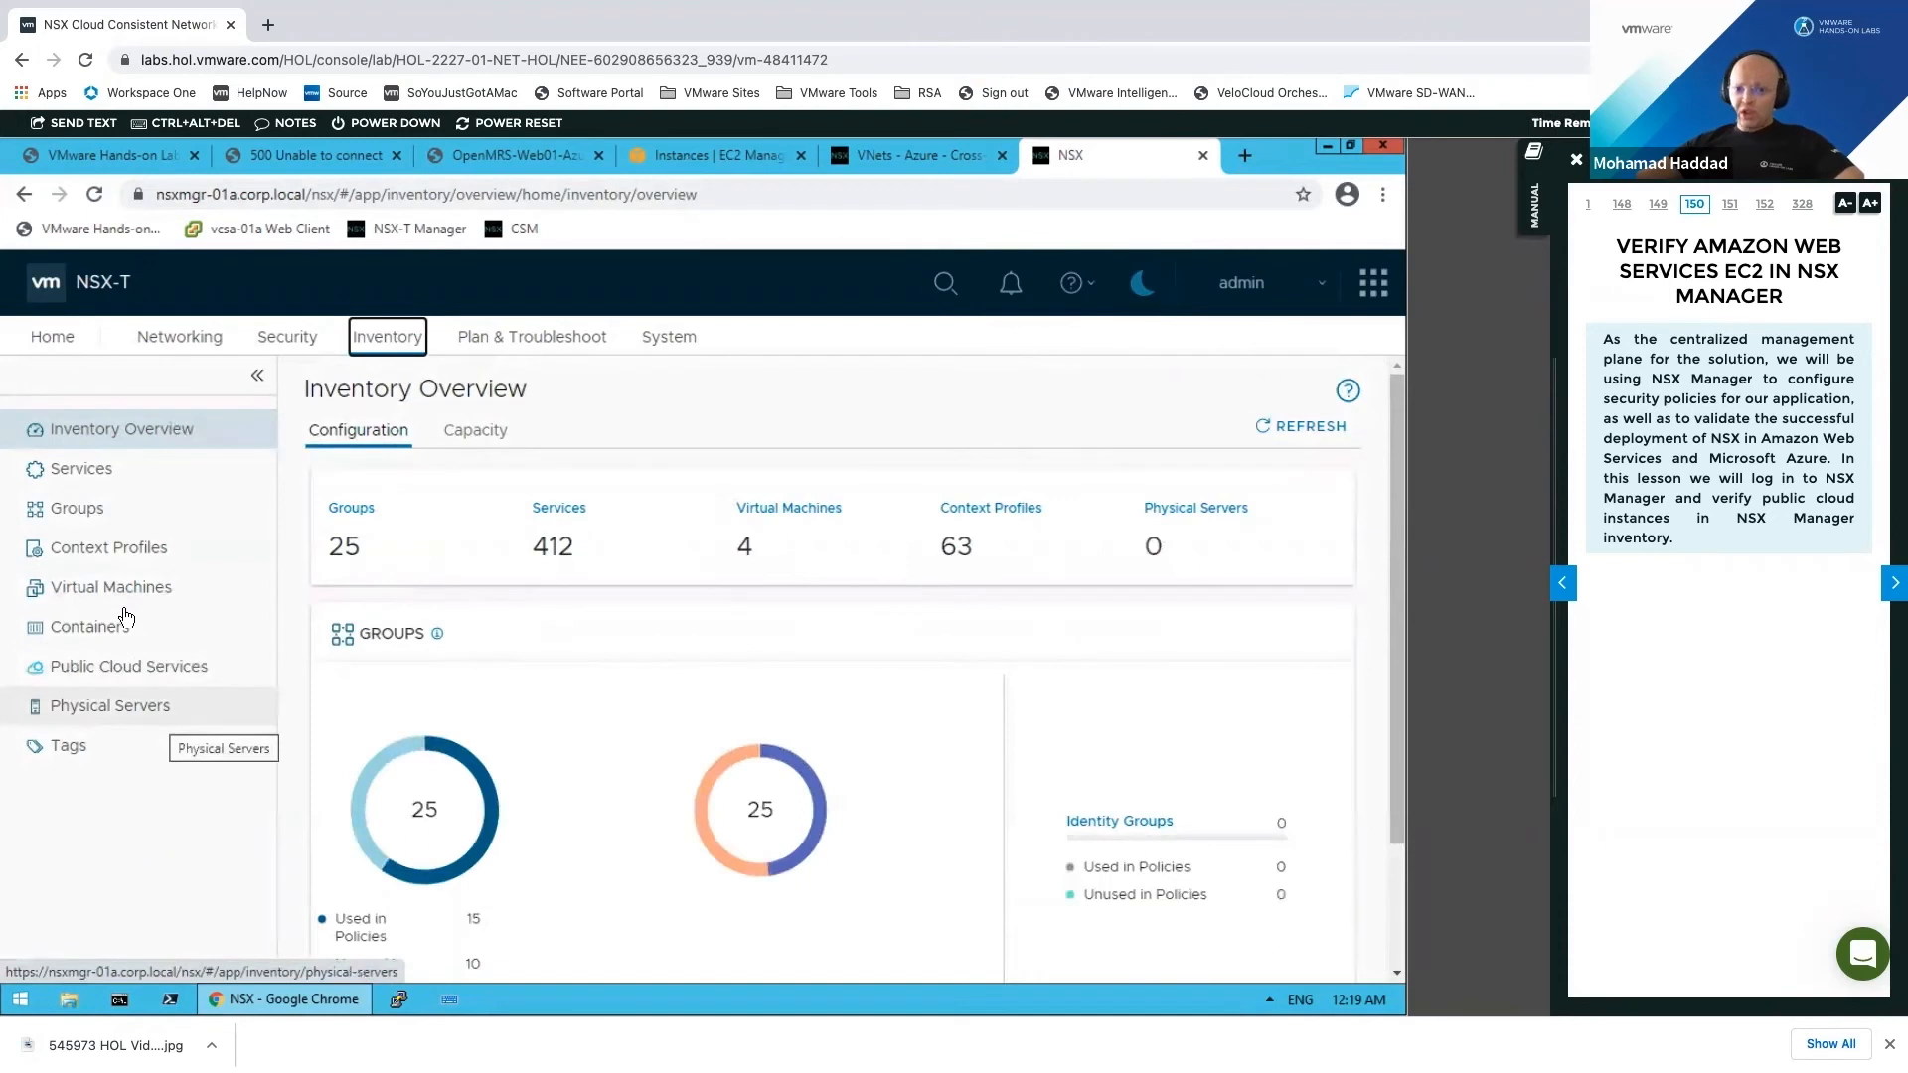
Step: Filter the Inventory Groups list by 'open' to show the three OpenMRS groups
left_click(125, 512)
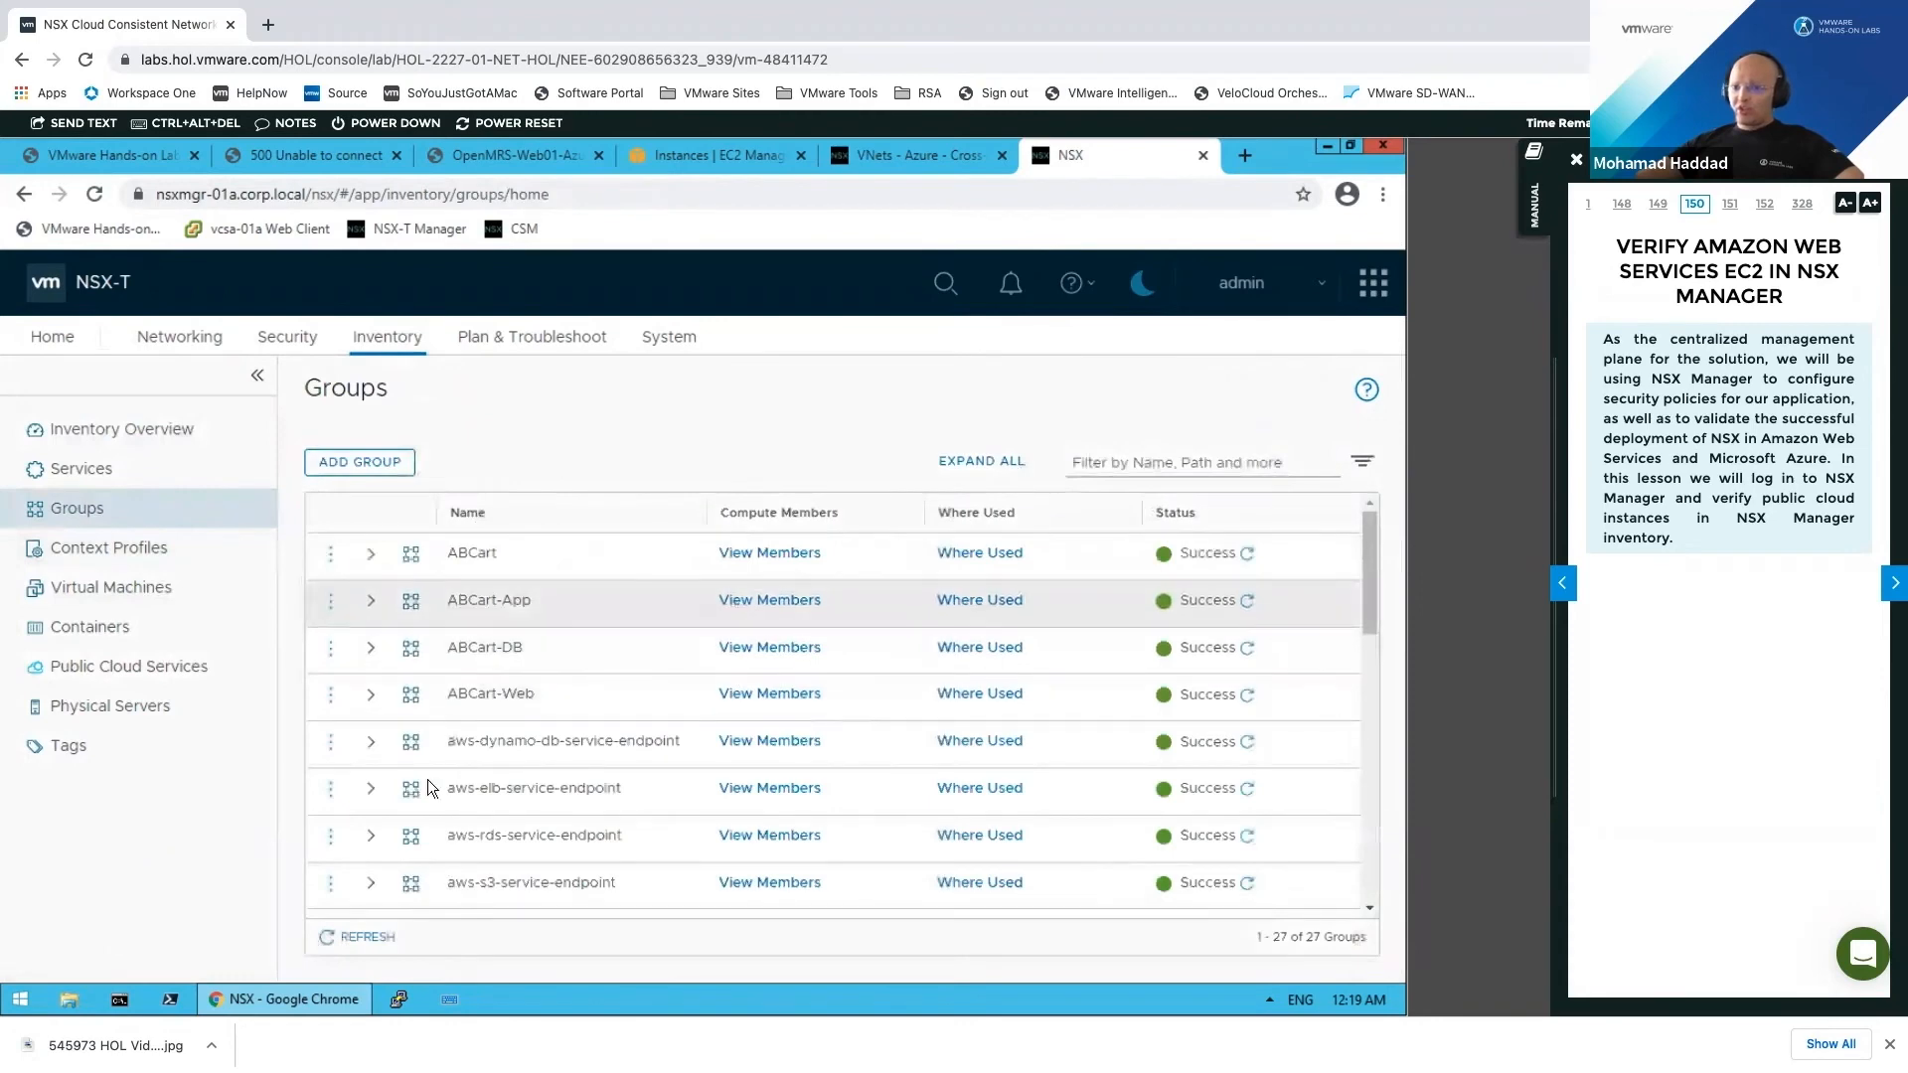
scroll(493, 729, "down", 2)
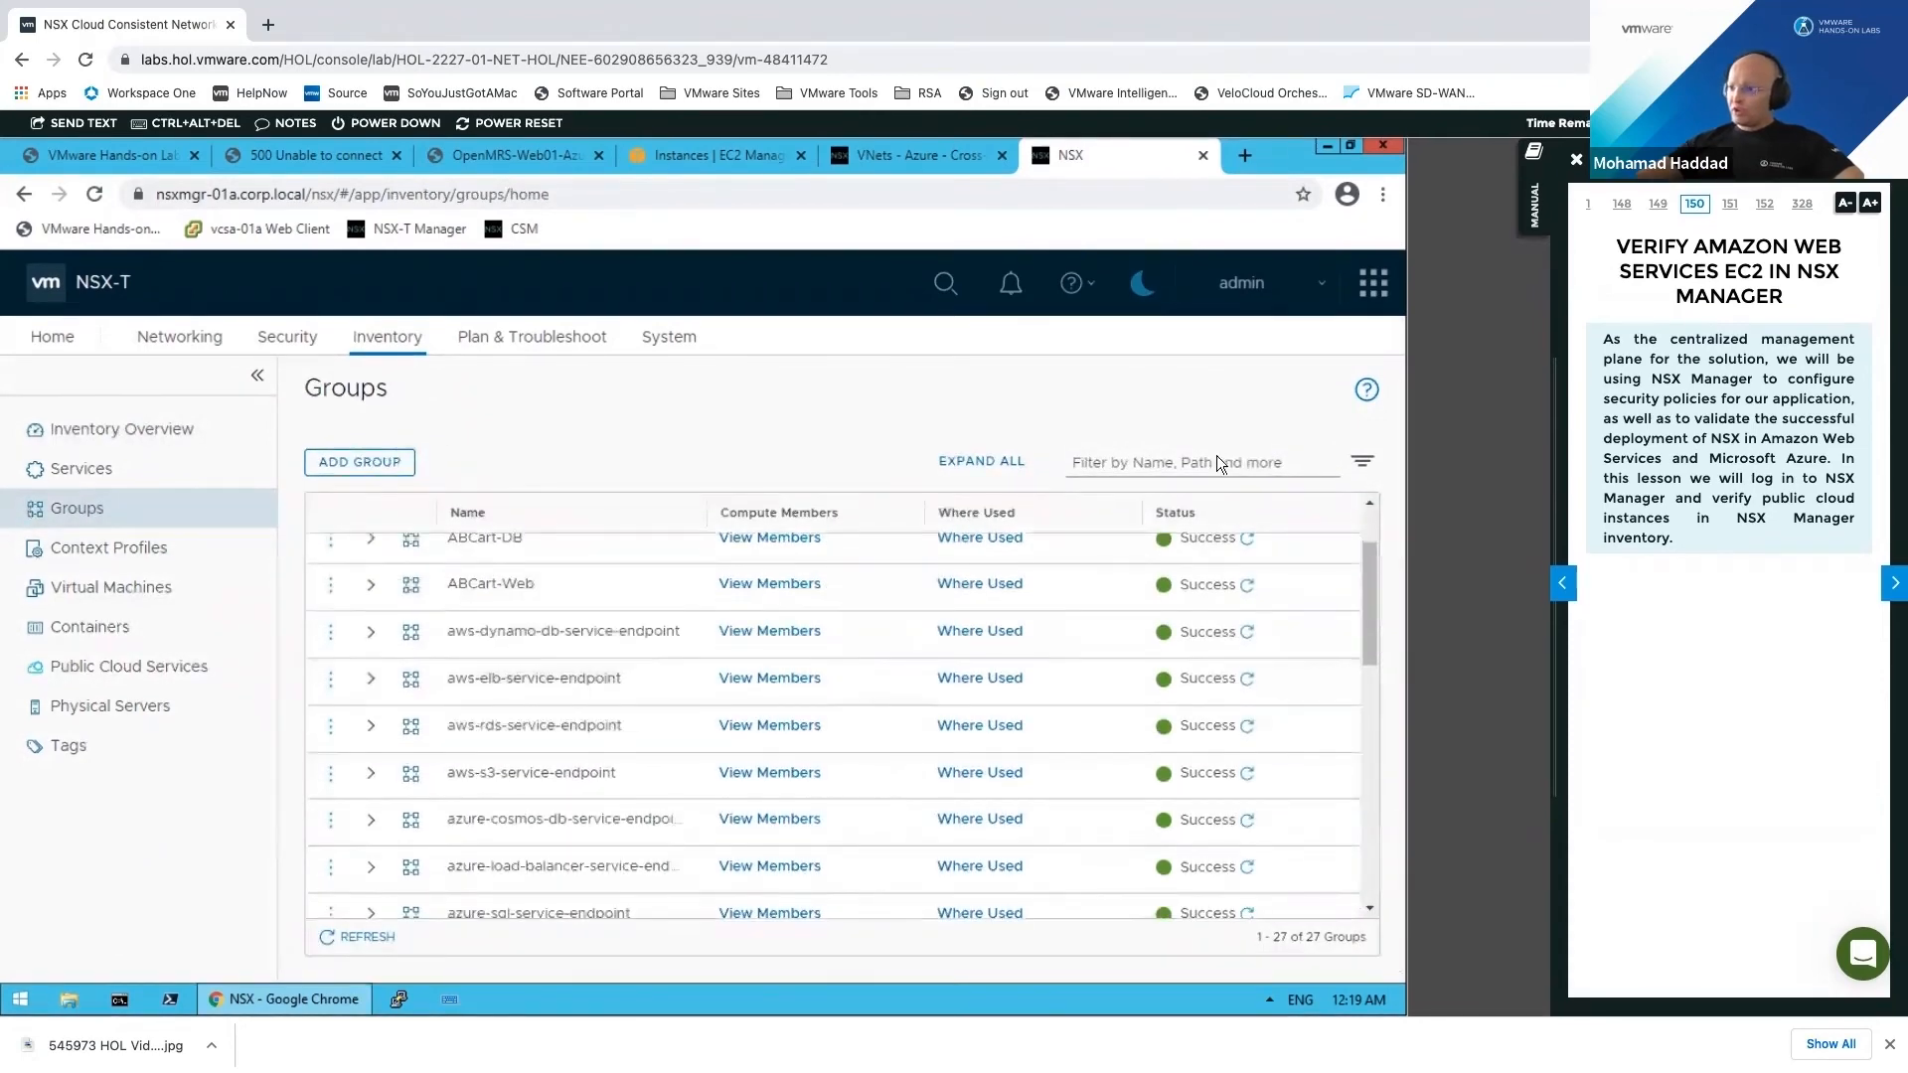
left_click(1217, 455)
type("open")
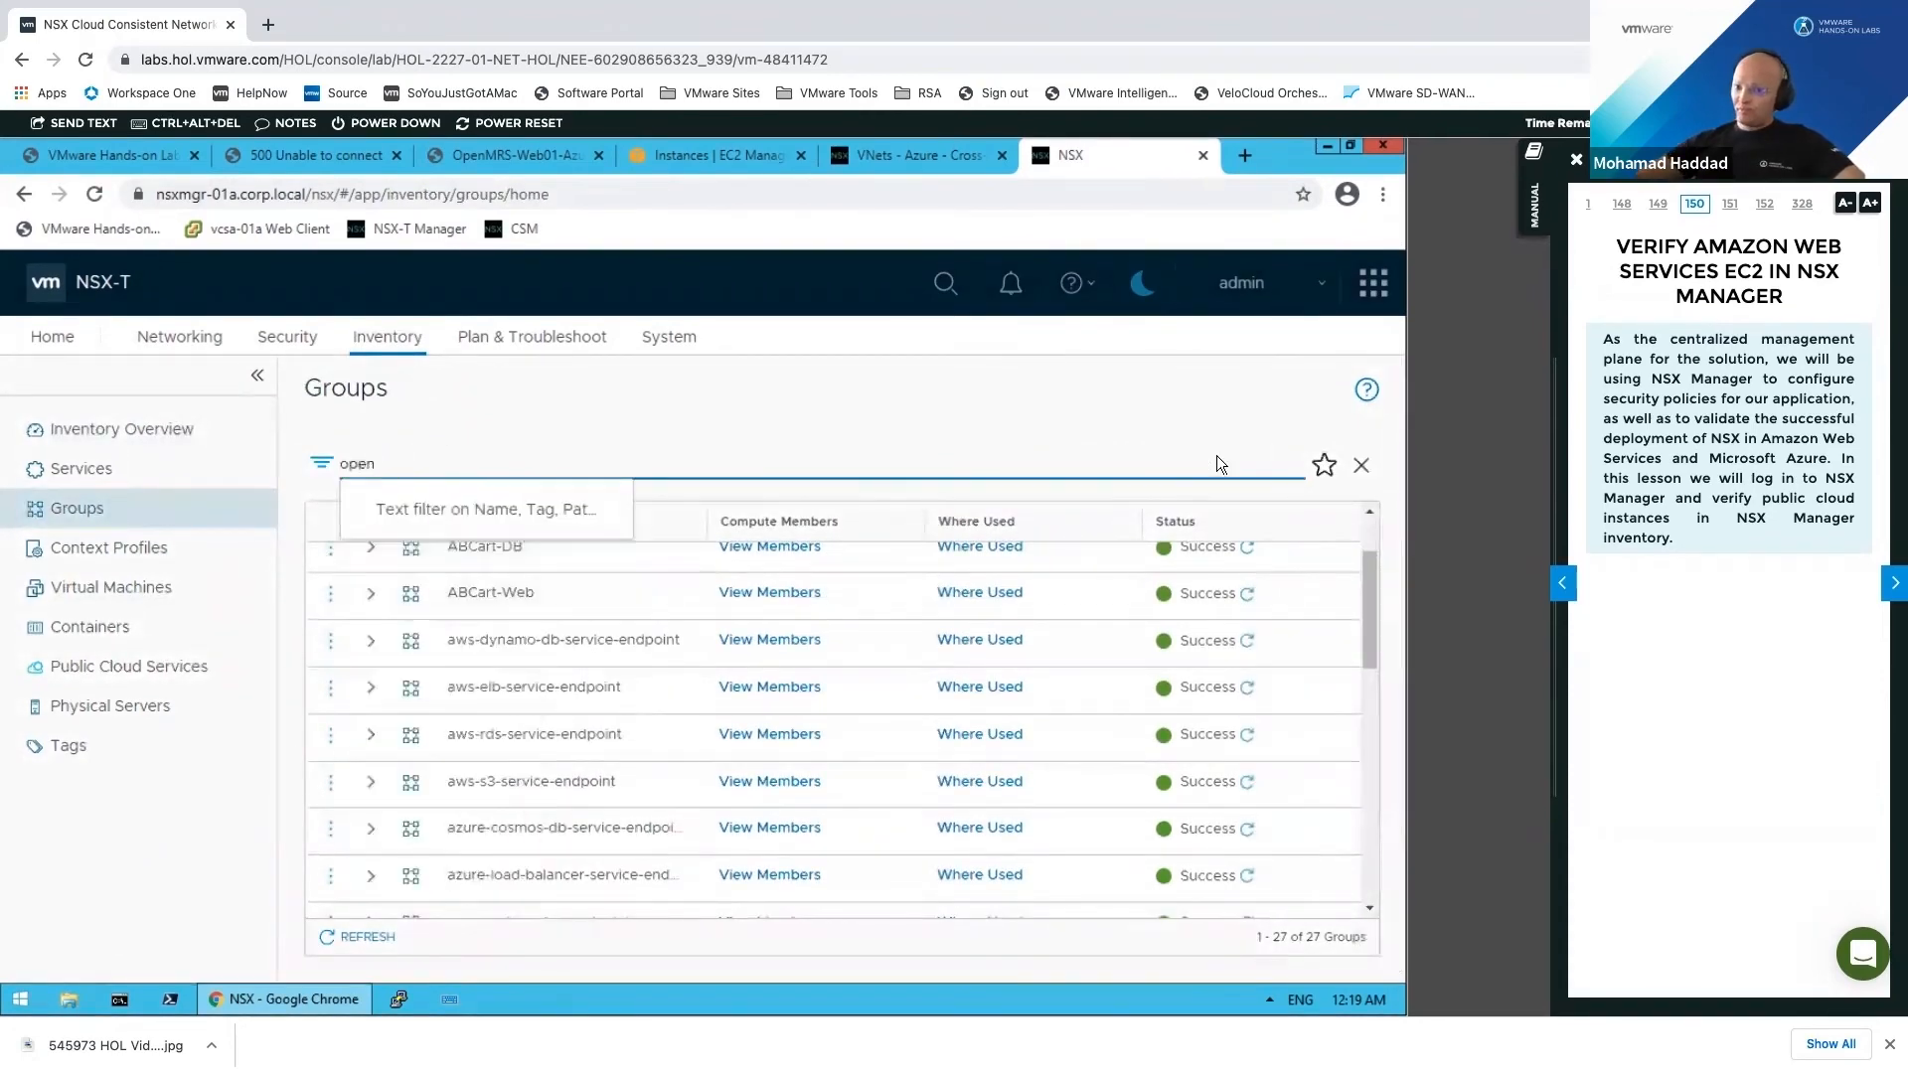
key("Return")
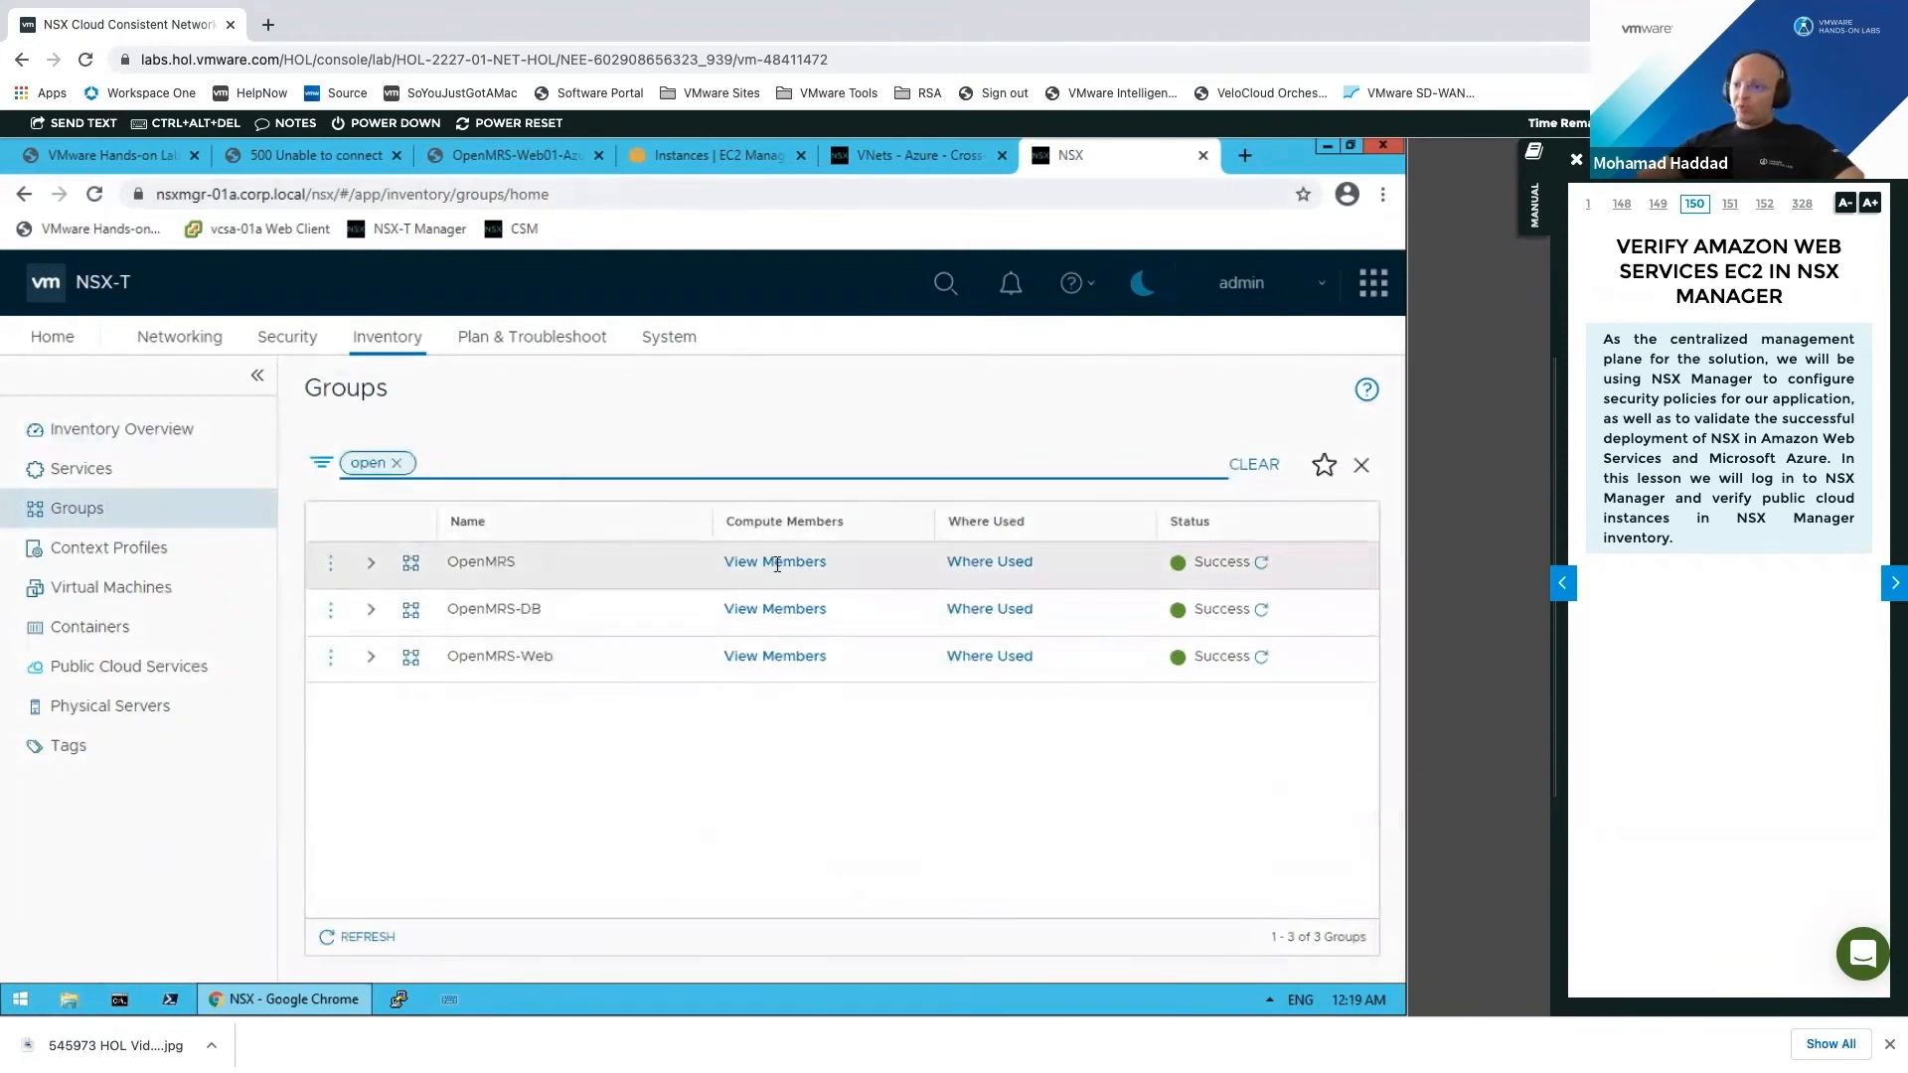
Step: Edit the OpenMRS group and display its 2 AWS and Azure tag criteria
left_click(370, 565)
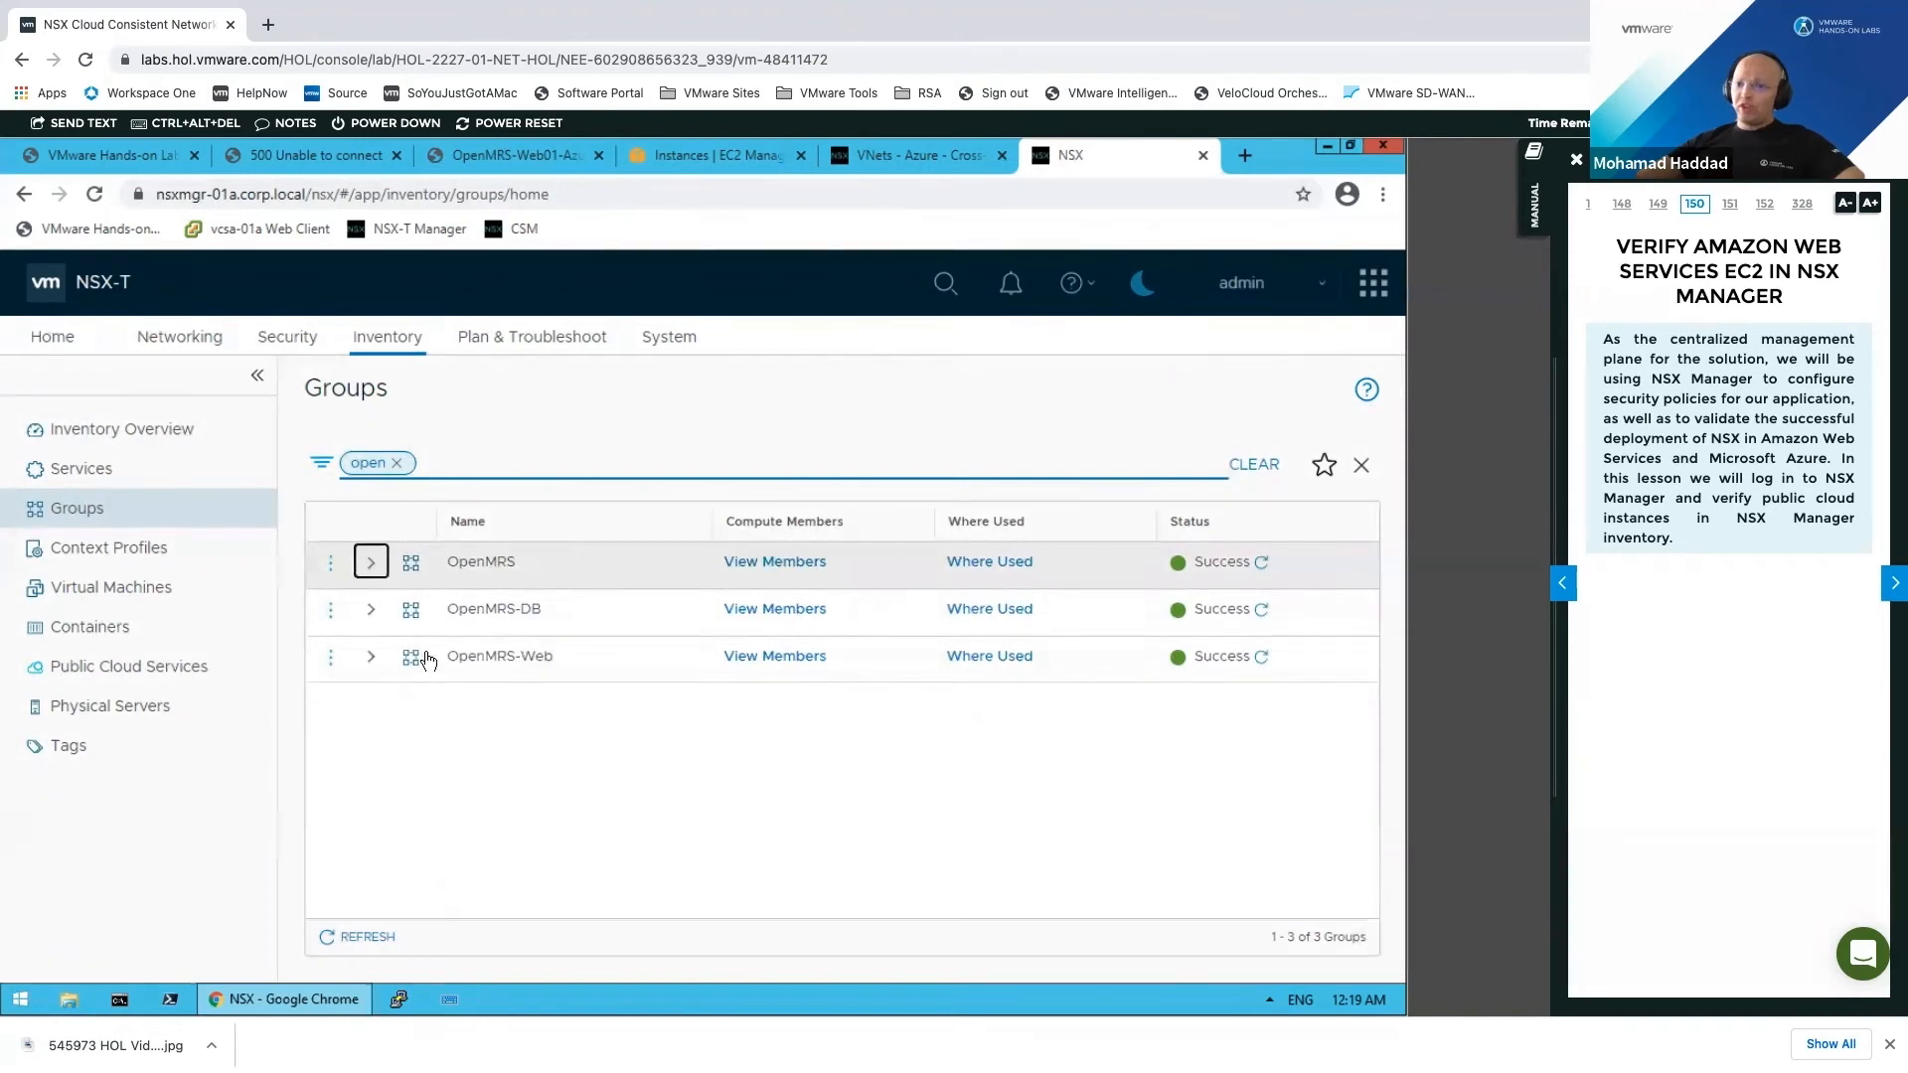
left_click(332, 564)
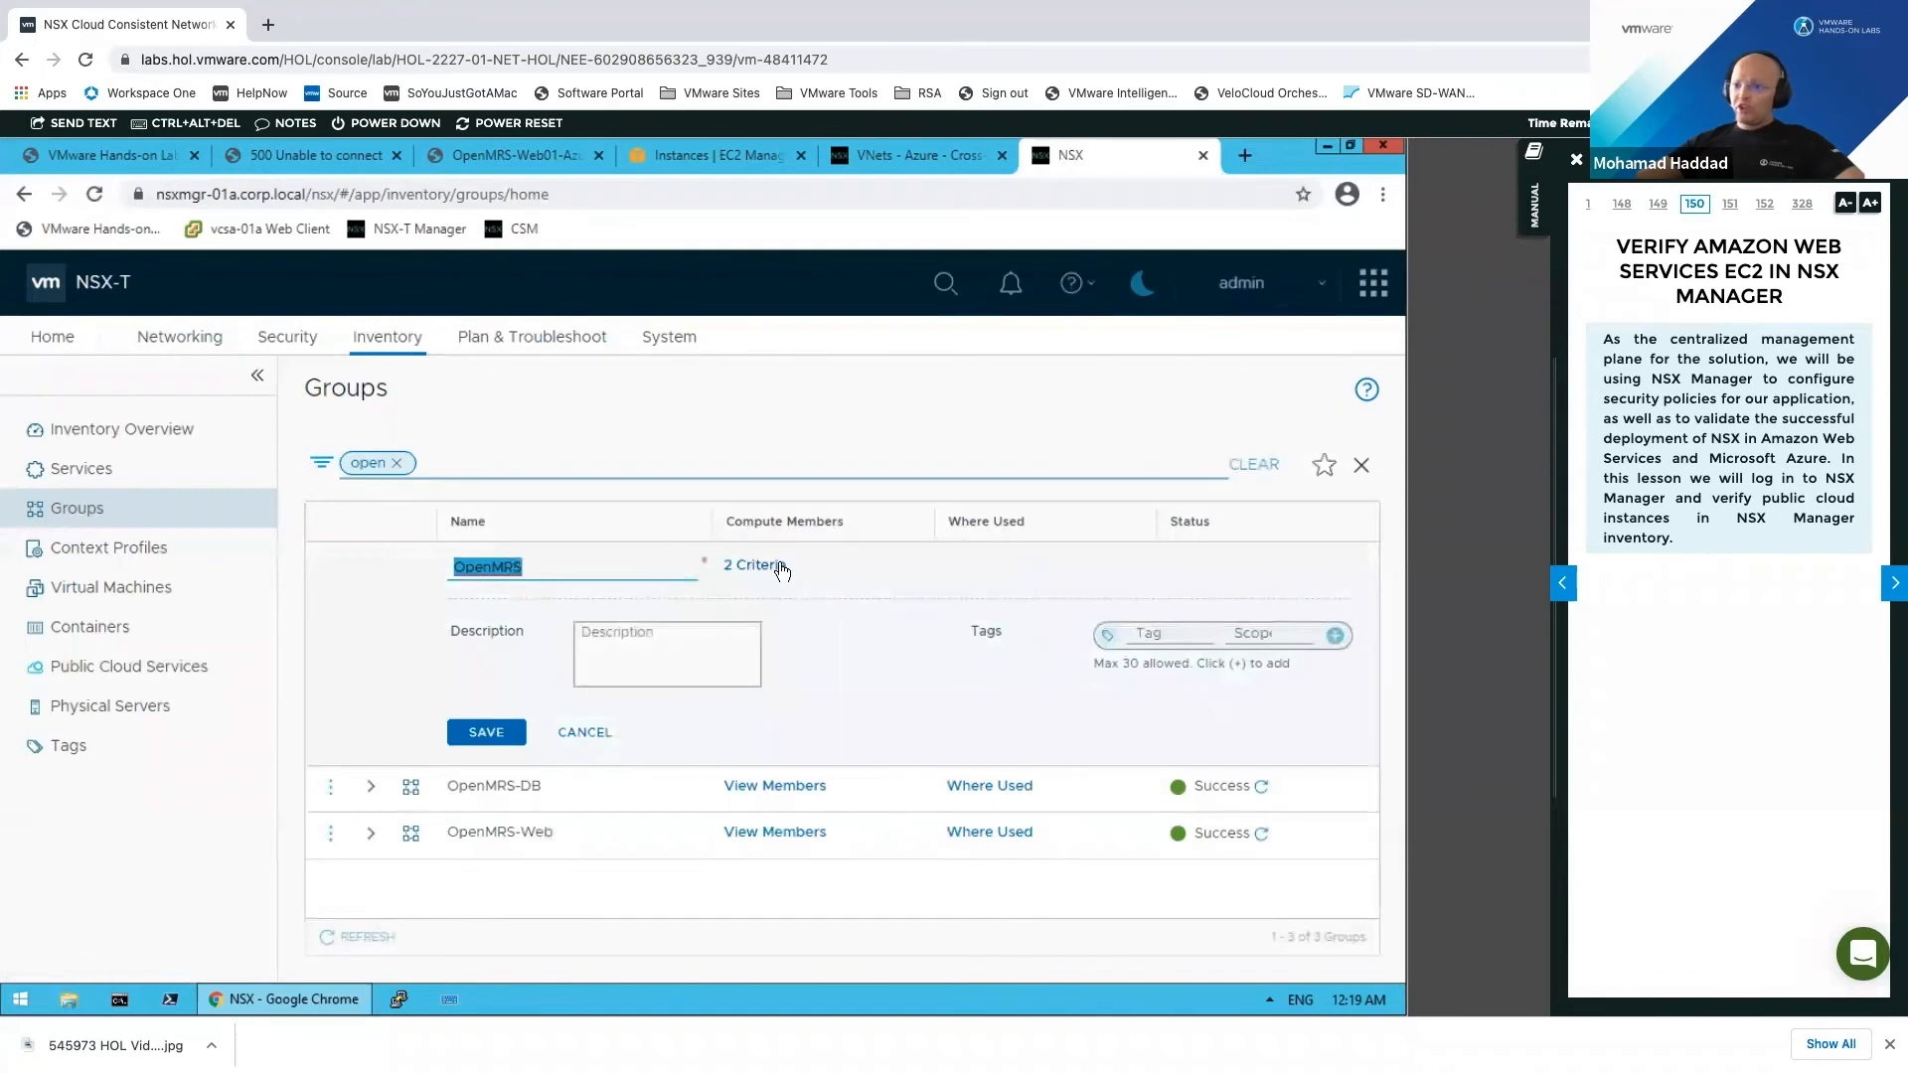
left_click(779, 564)
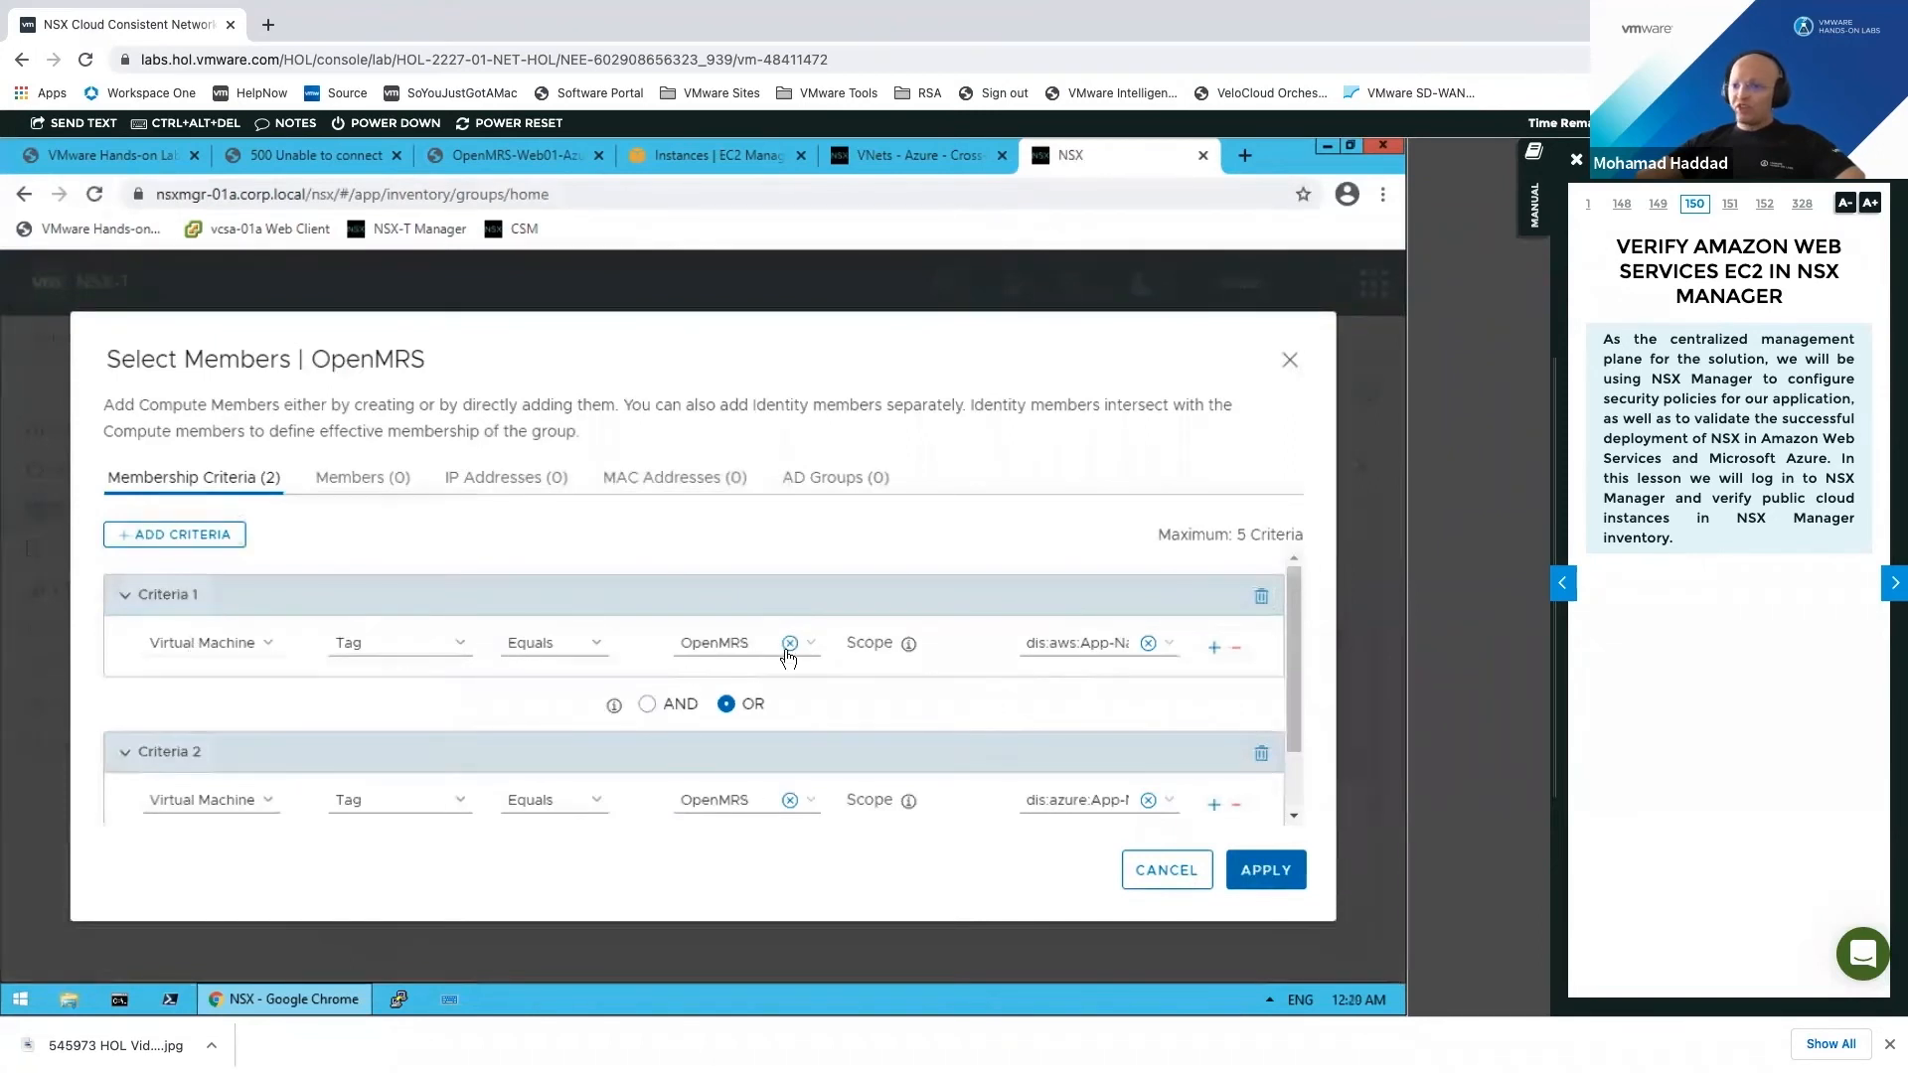
Step: Check OpenMRS's Azure criterion and OpenMRS-DB's DB and OpenMRS tag criteria, cancelling both without changes
left_click(1072, 801)
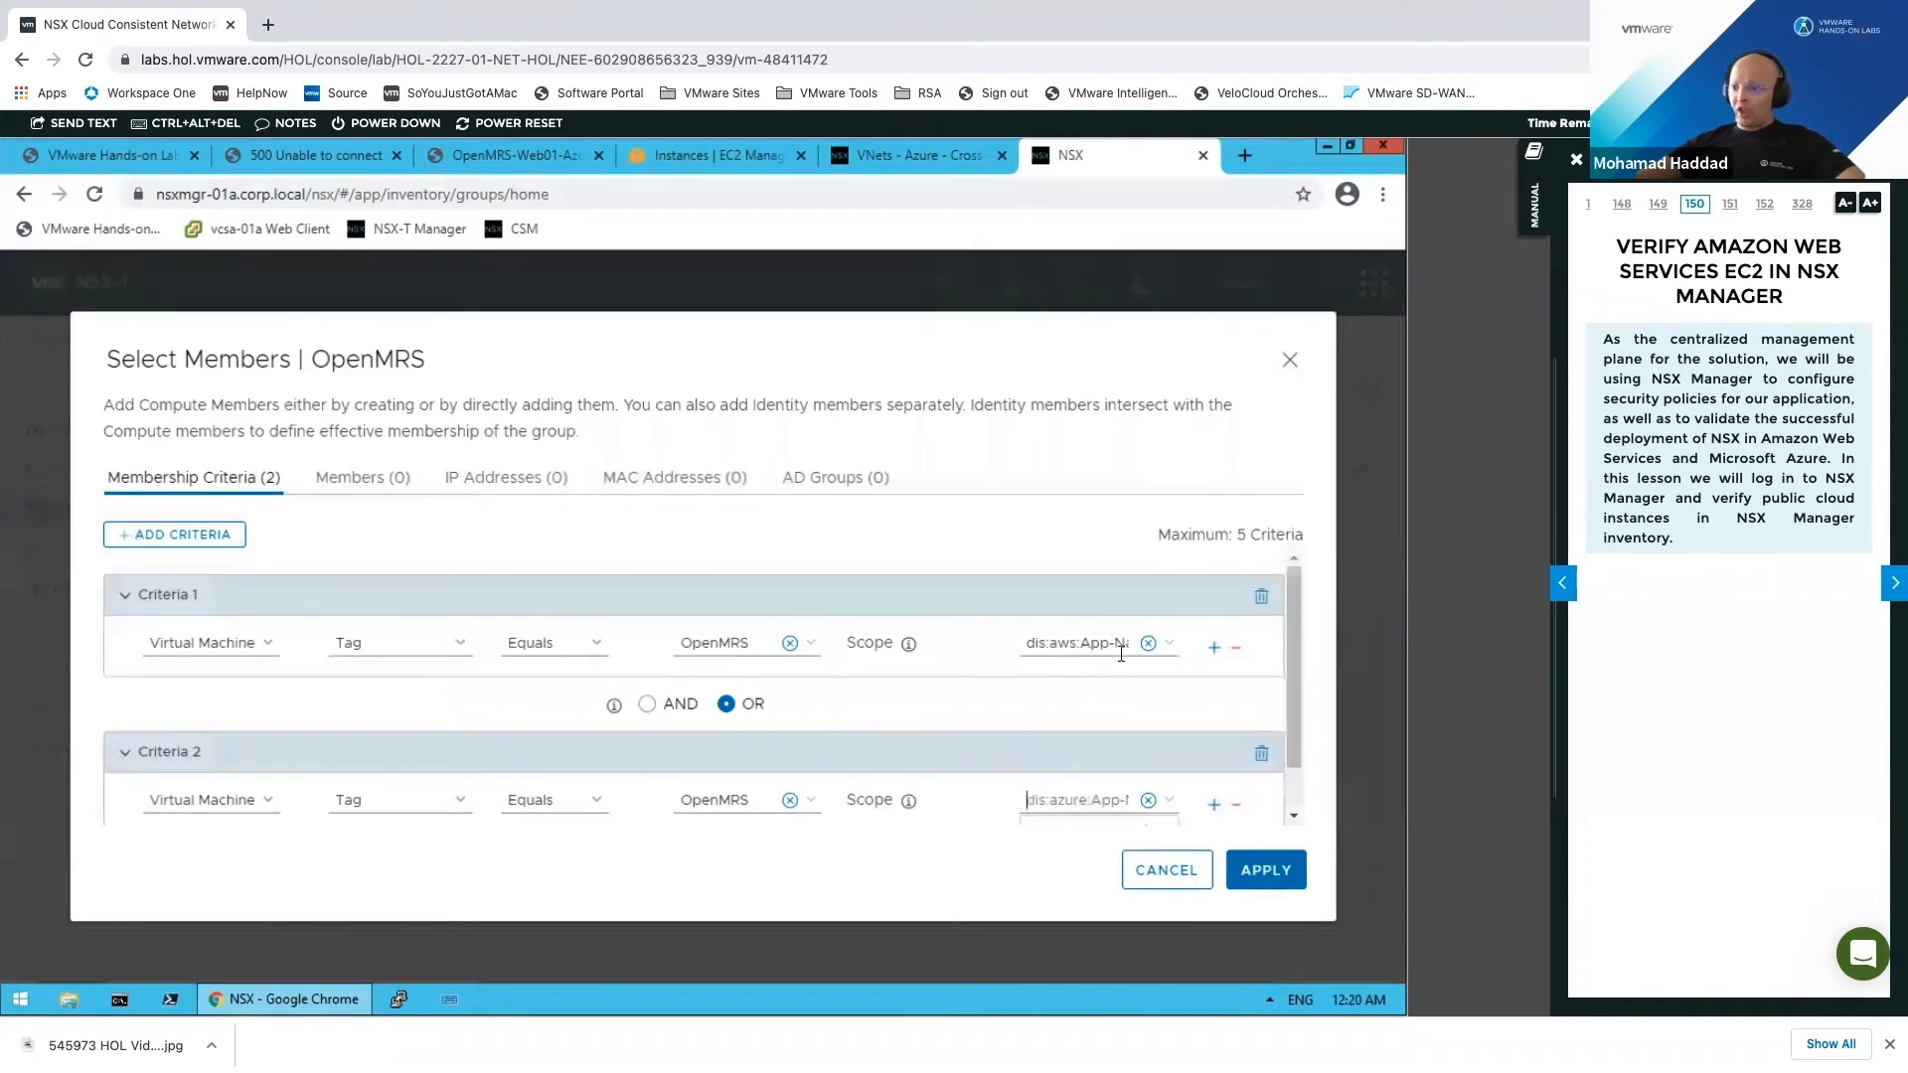
left_click(1159, 881)
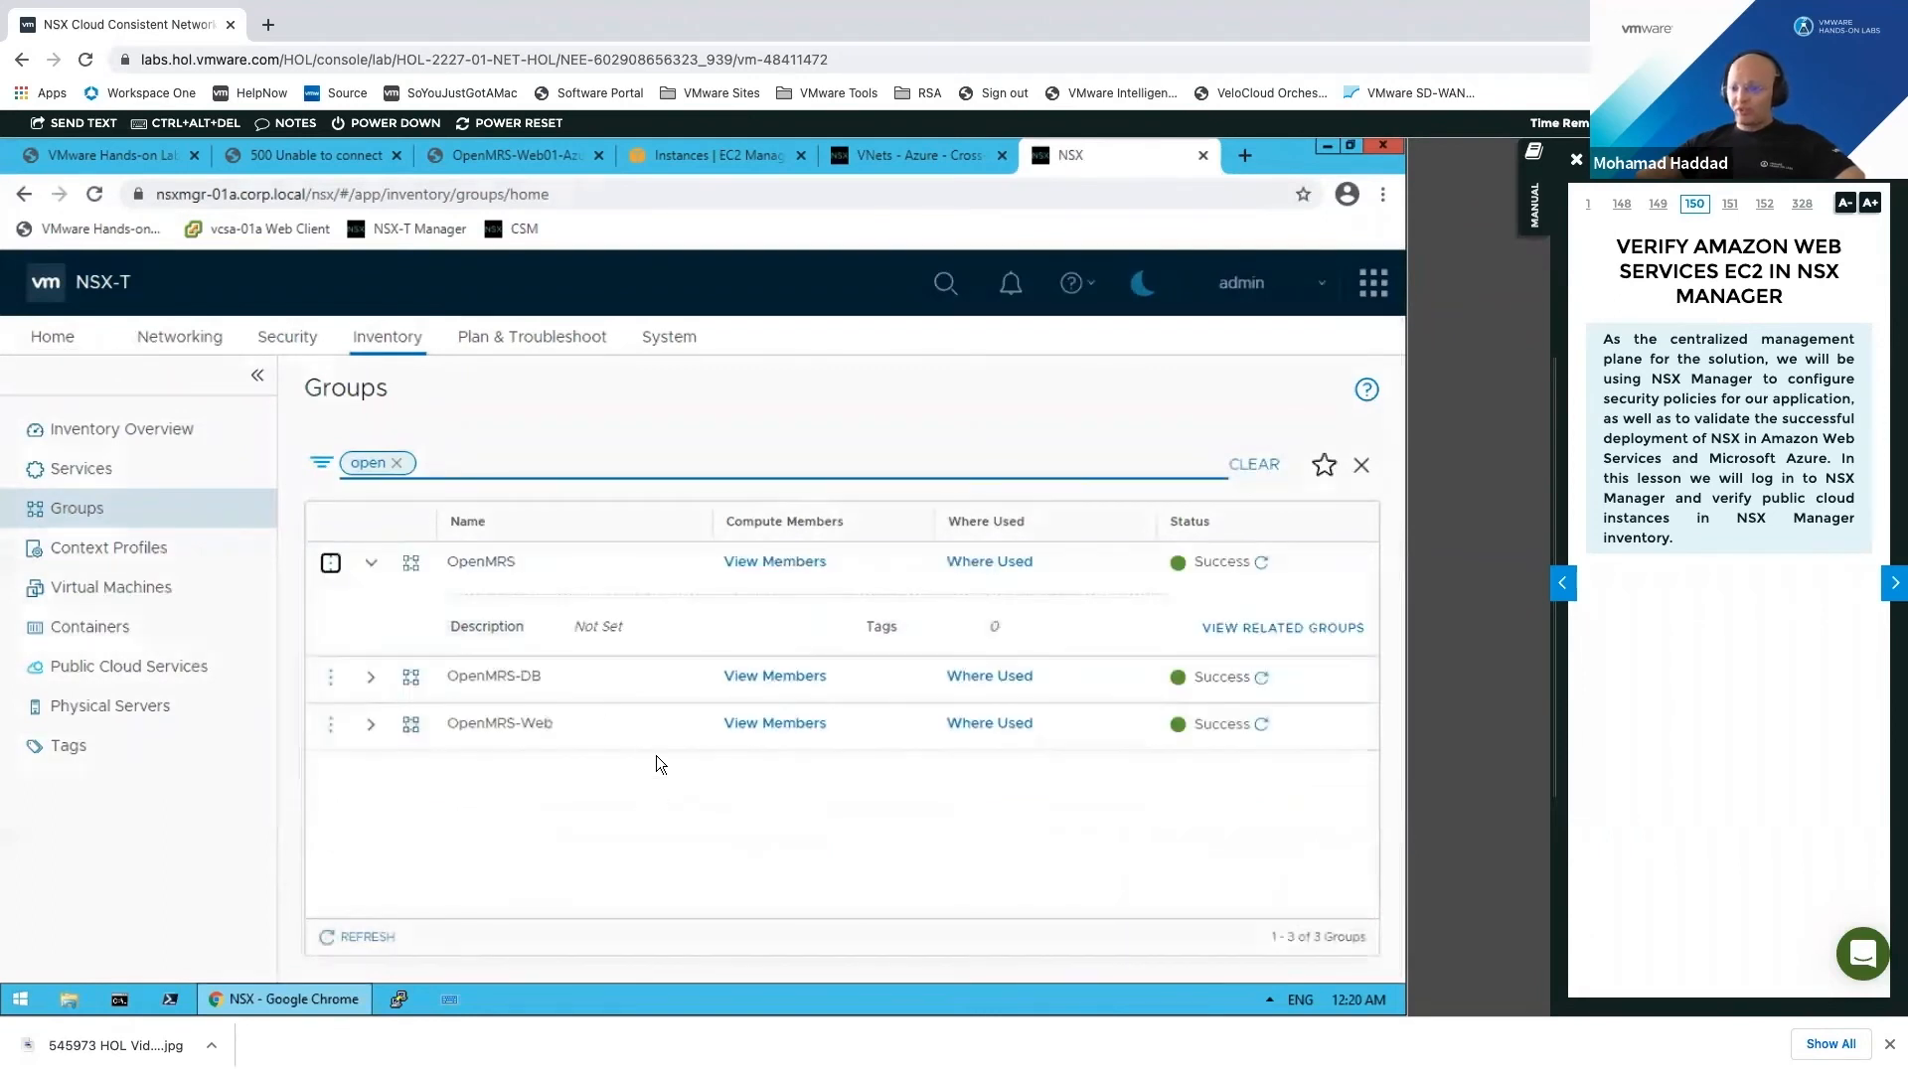
left_click(331, 677)
left_click(418, 654)
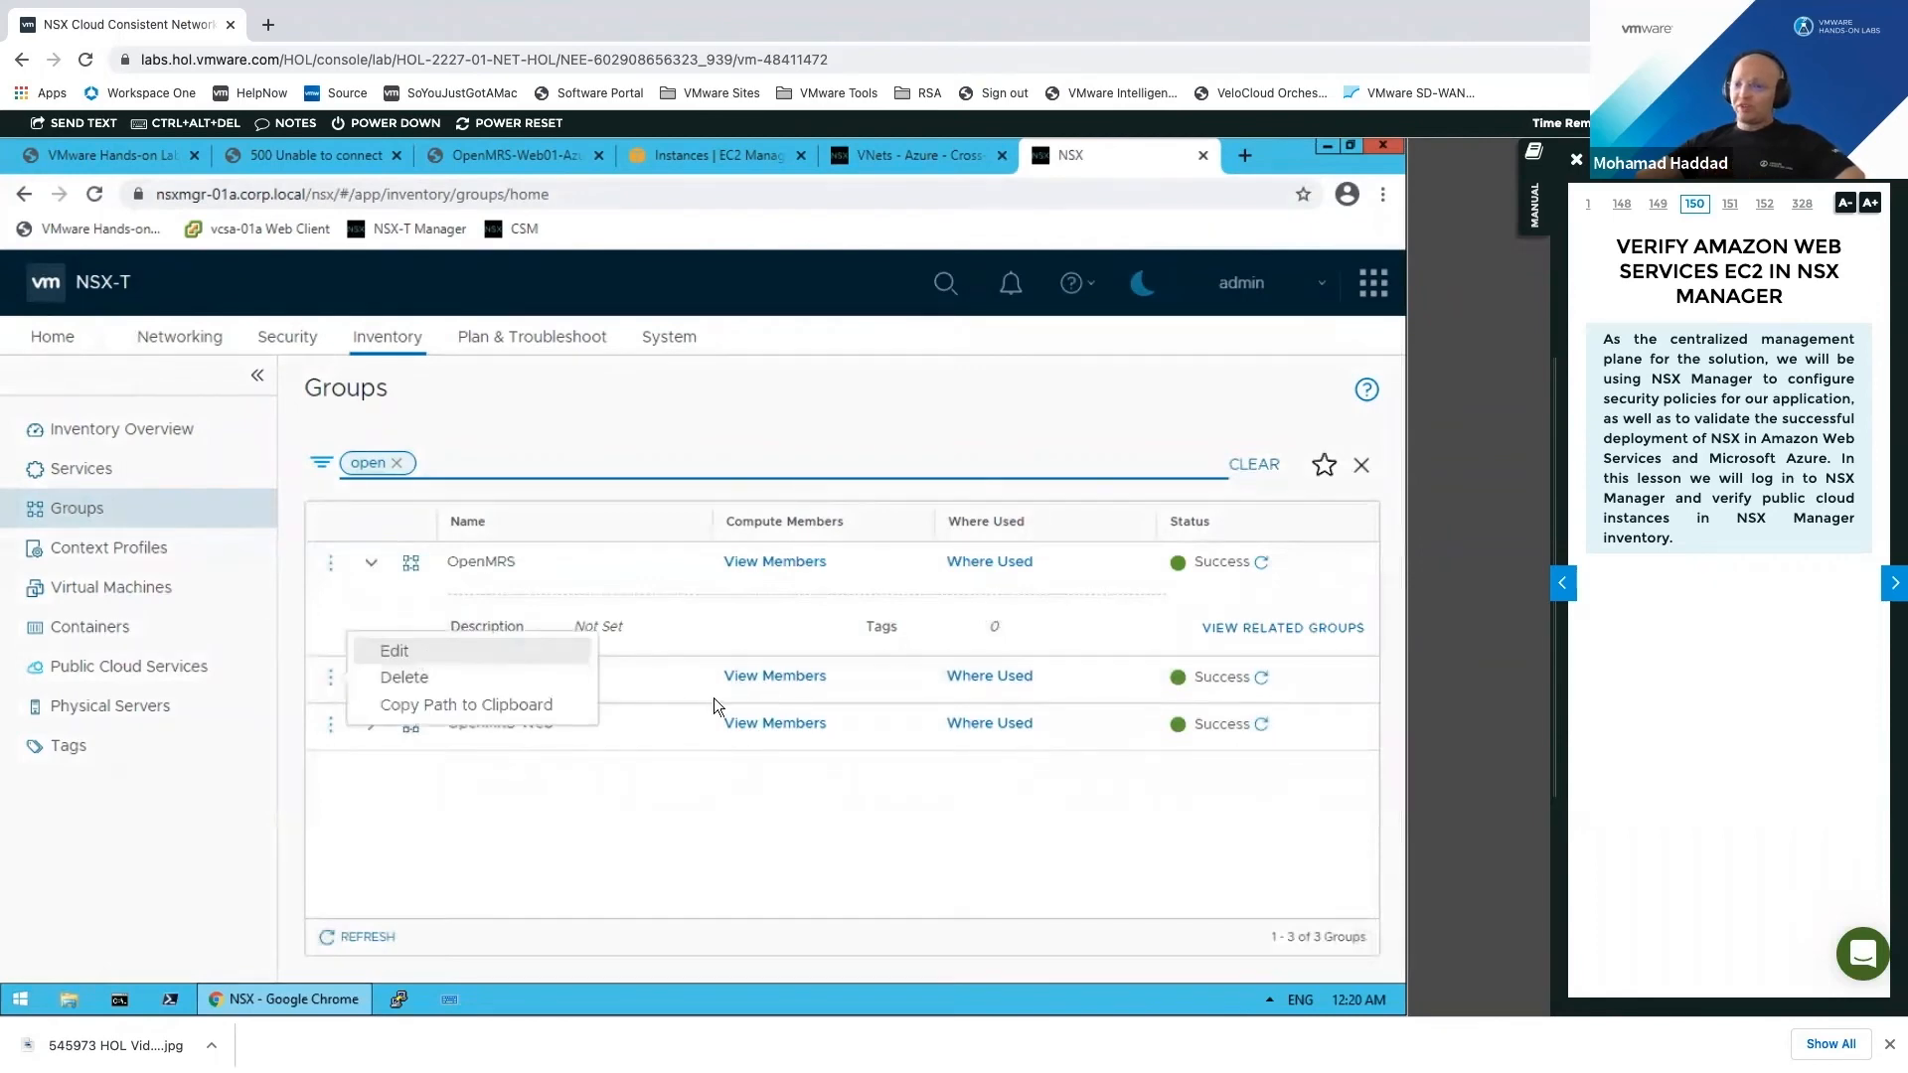
left_click(770, 677)
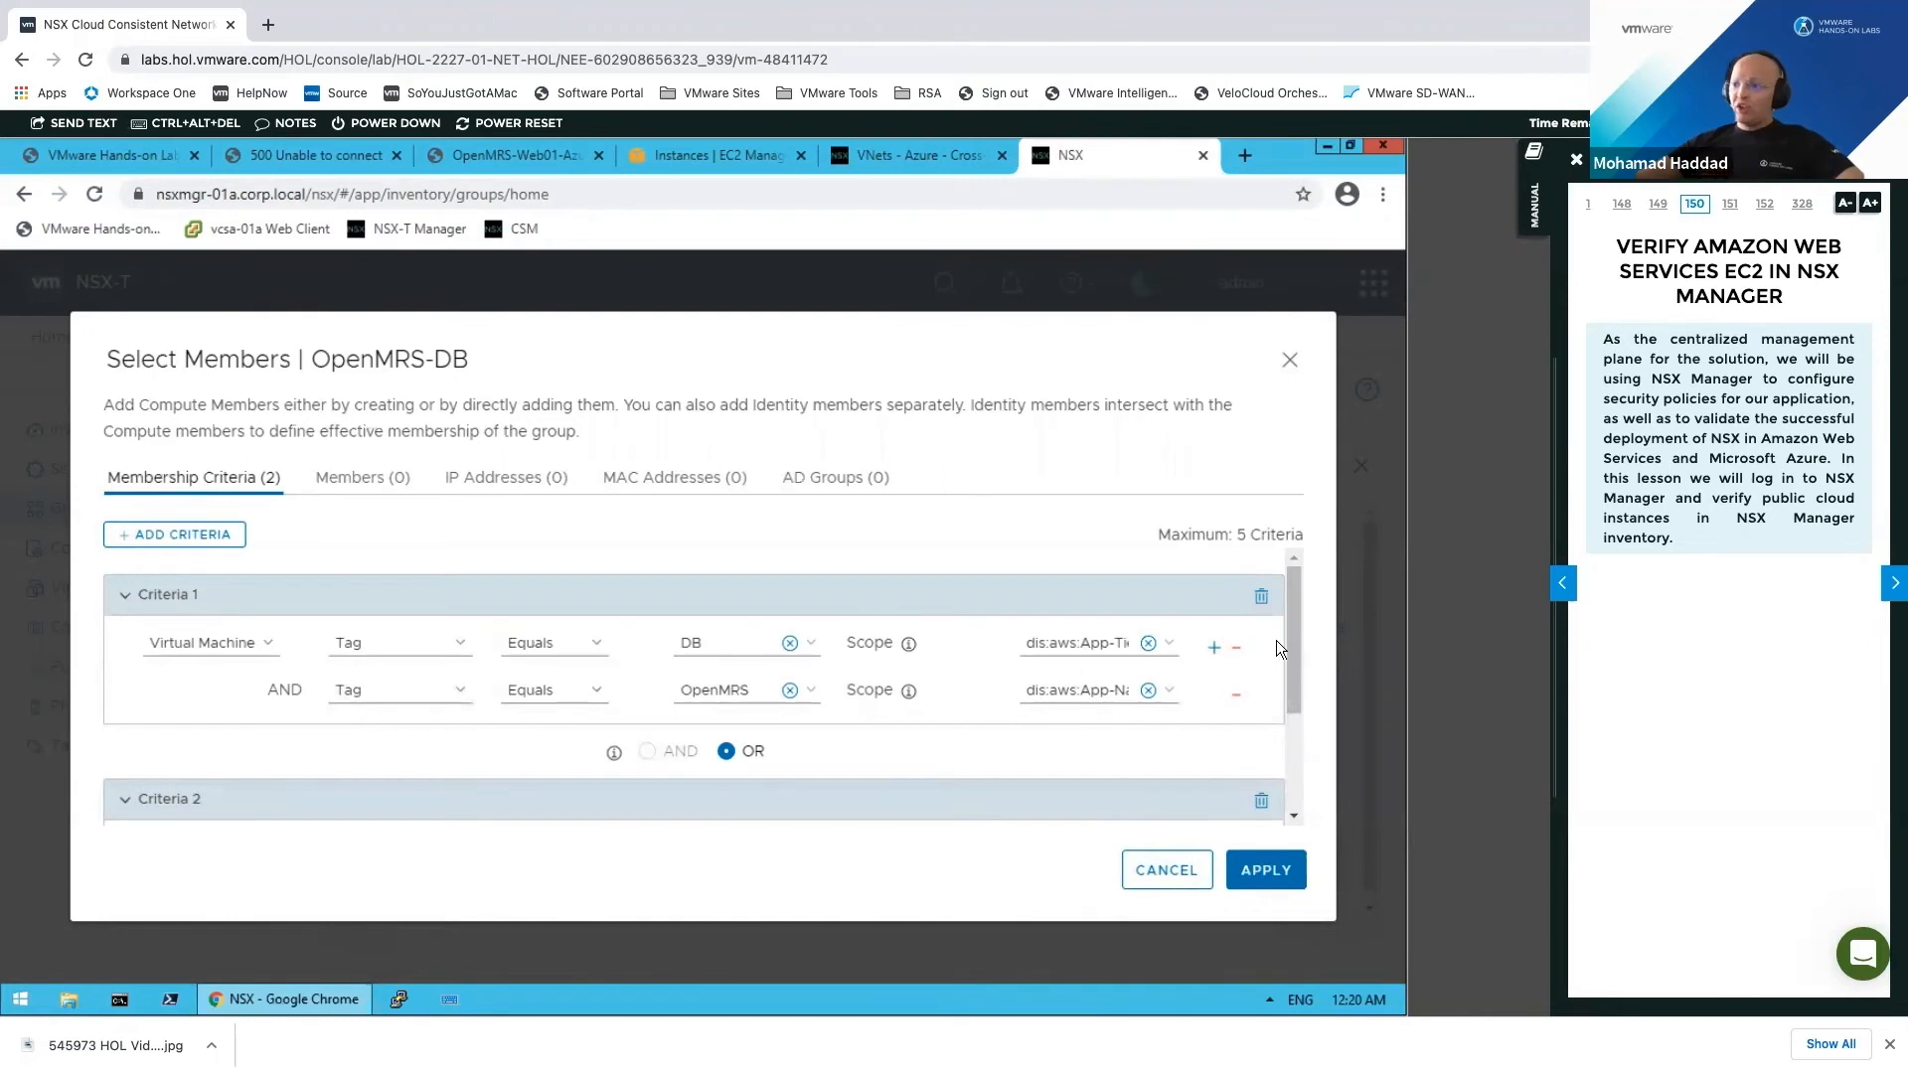
scroll(1283, 775, "down", 3)
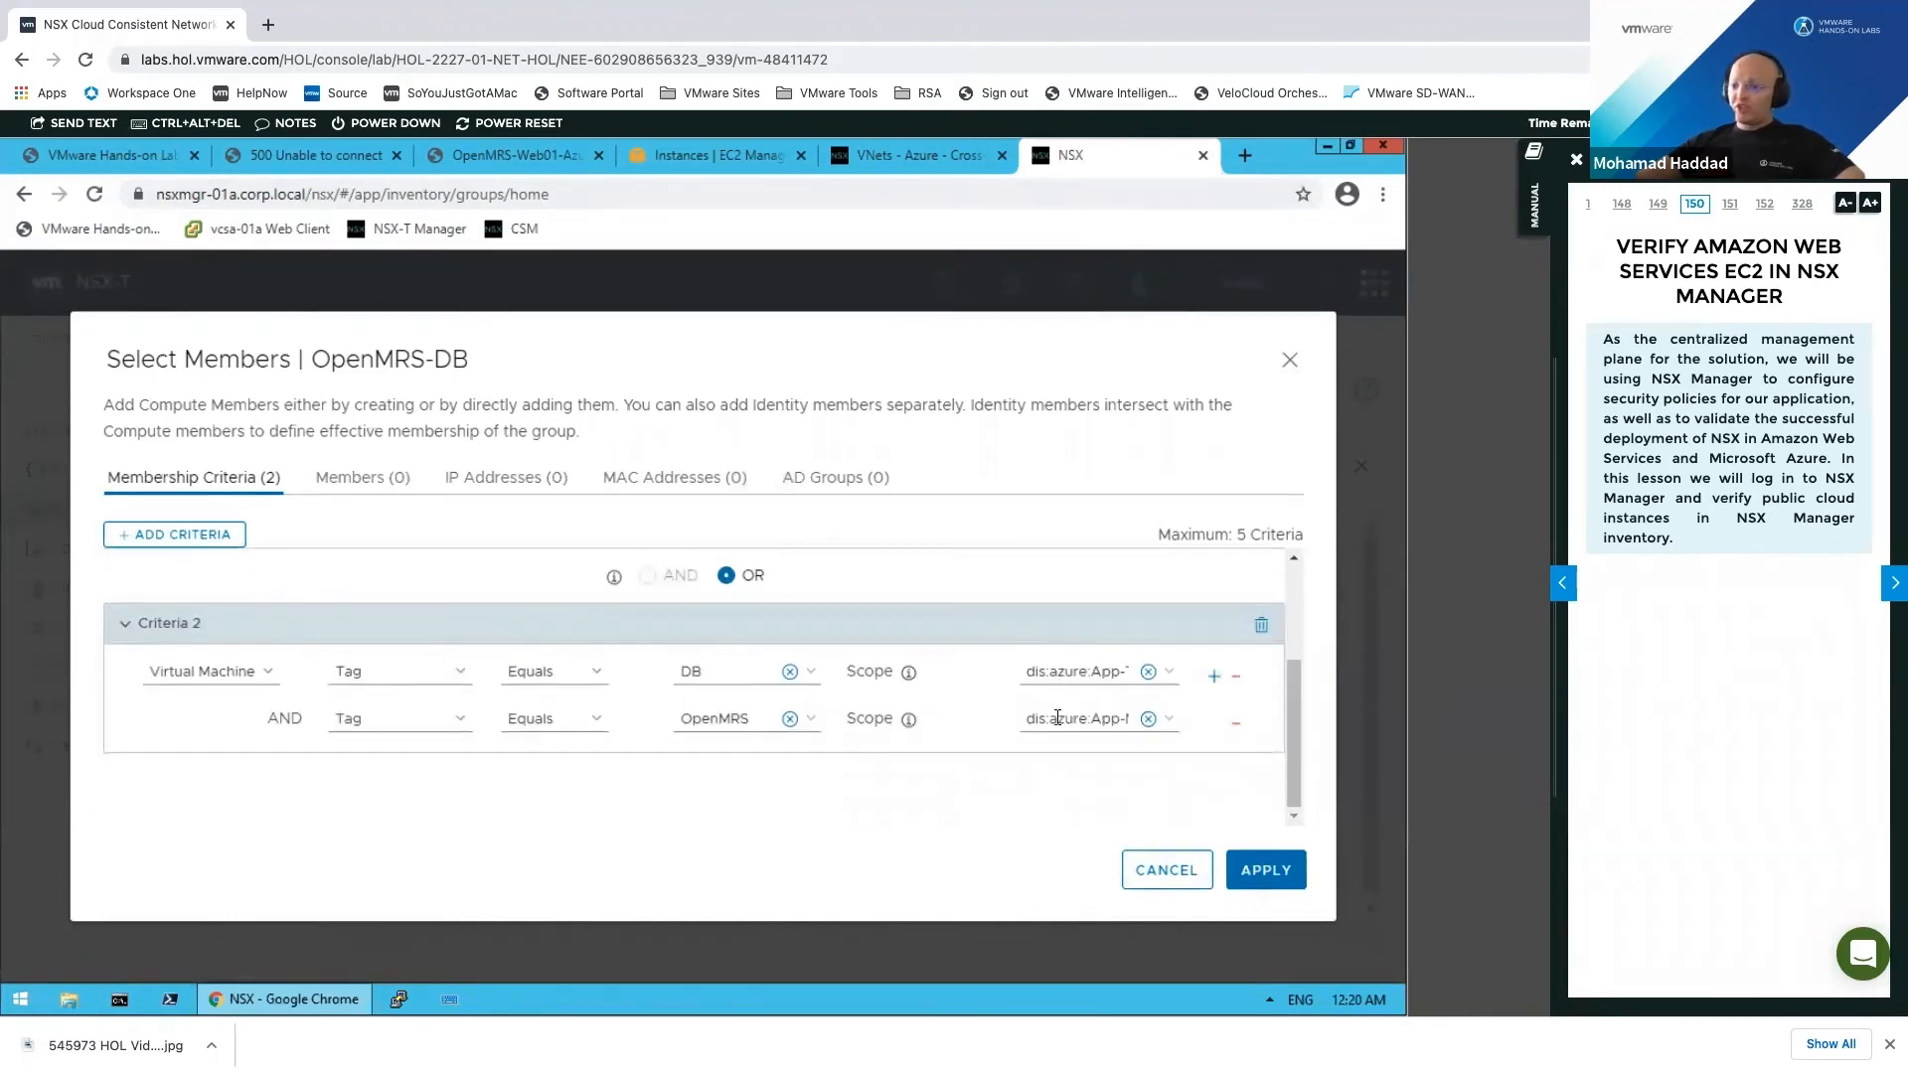
left_click(1179, 872)
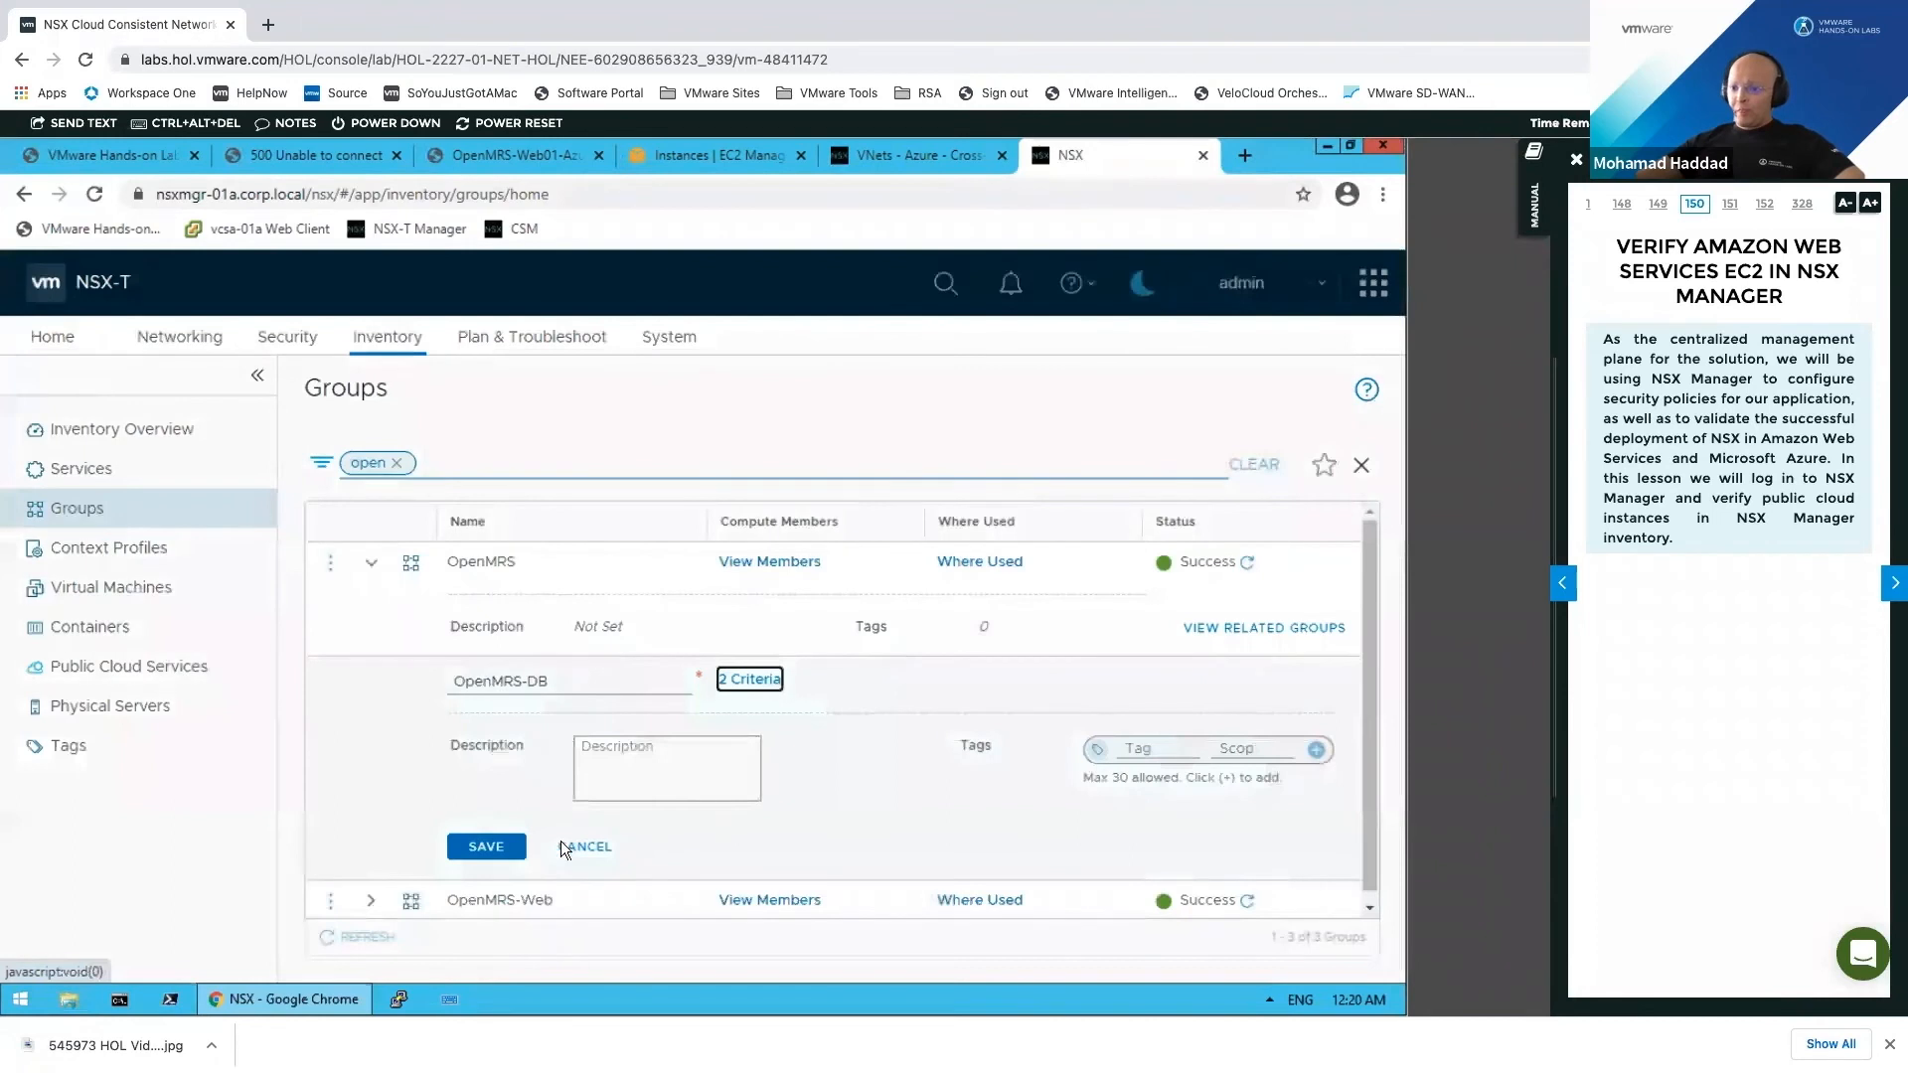
left_click(609, 853)
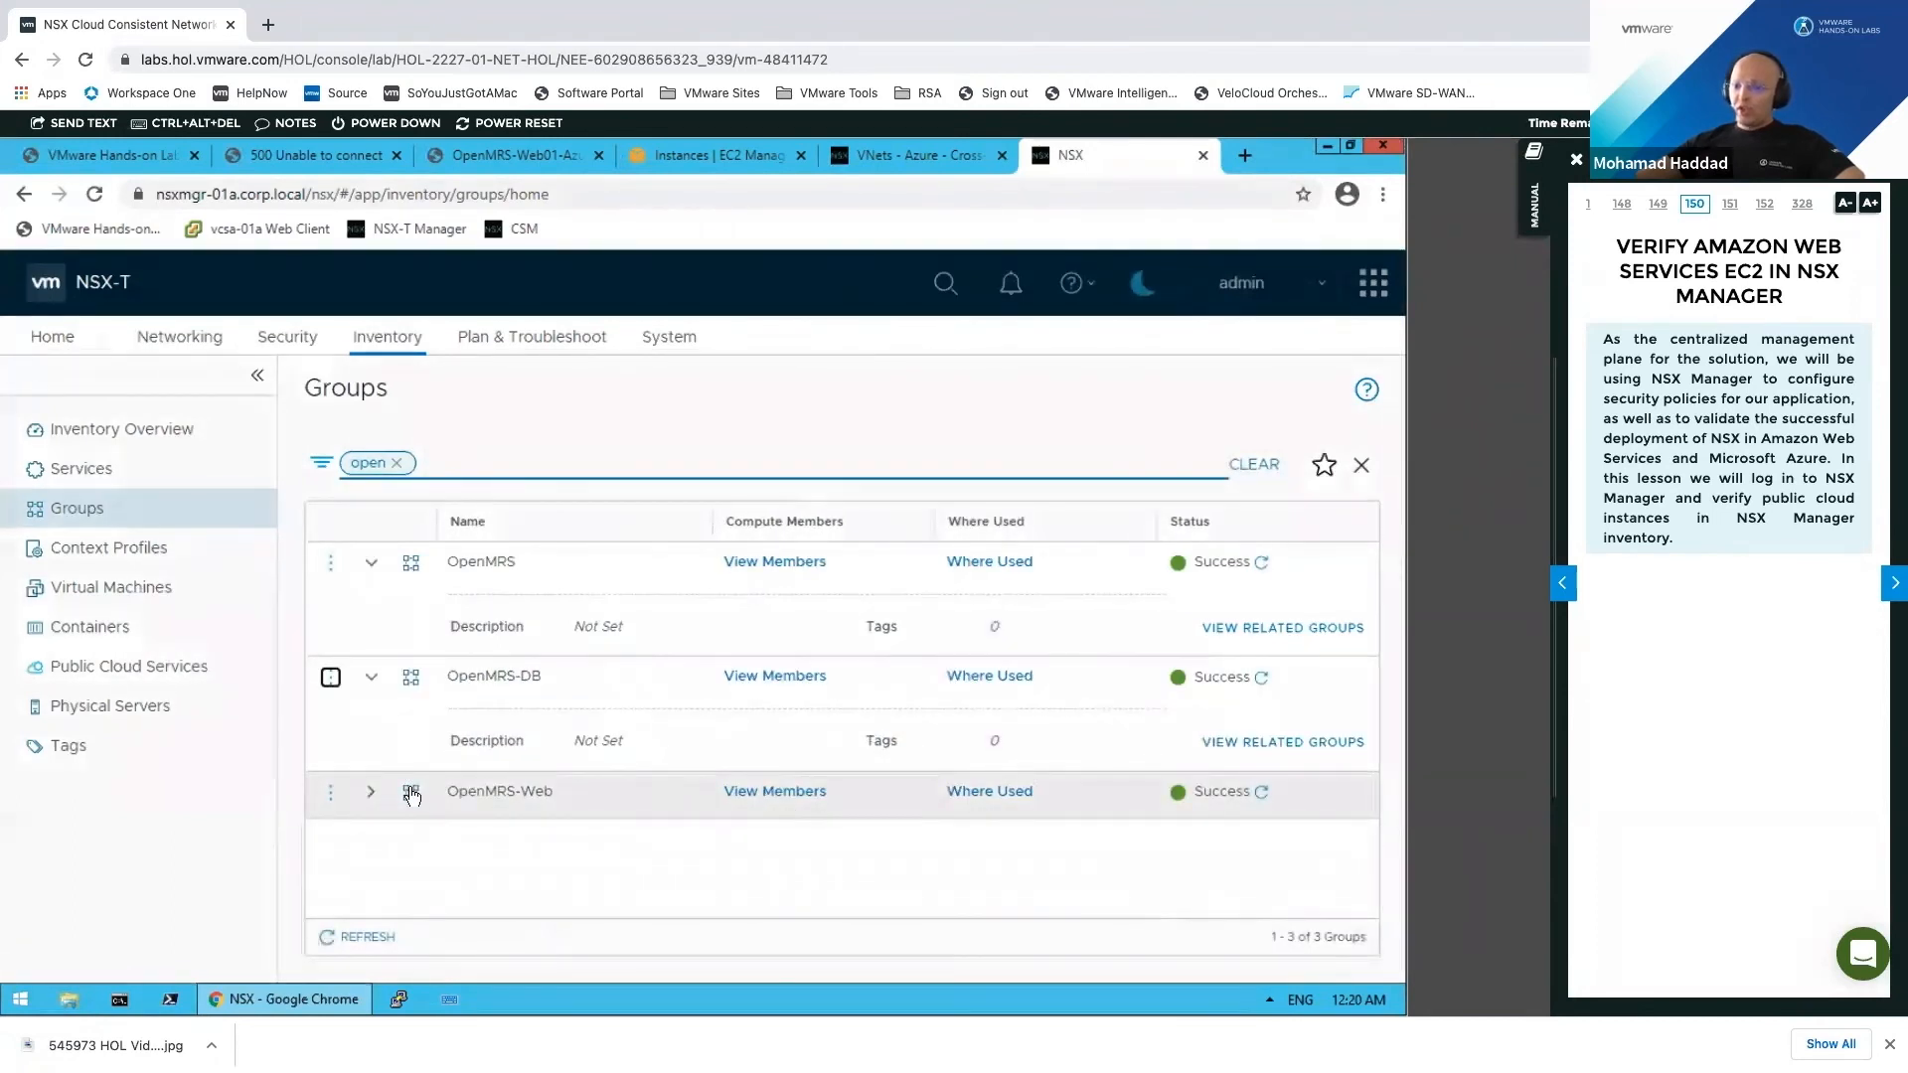
left_click(329, 791)
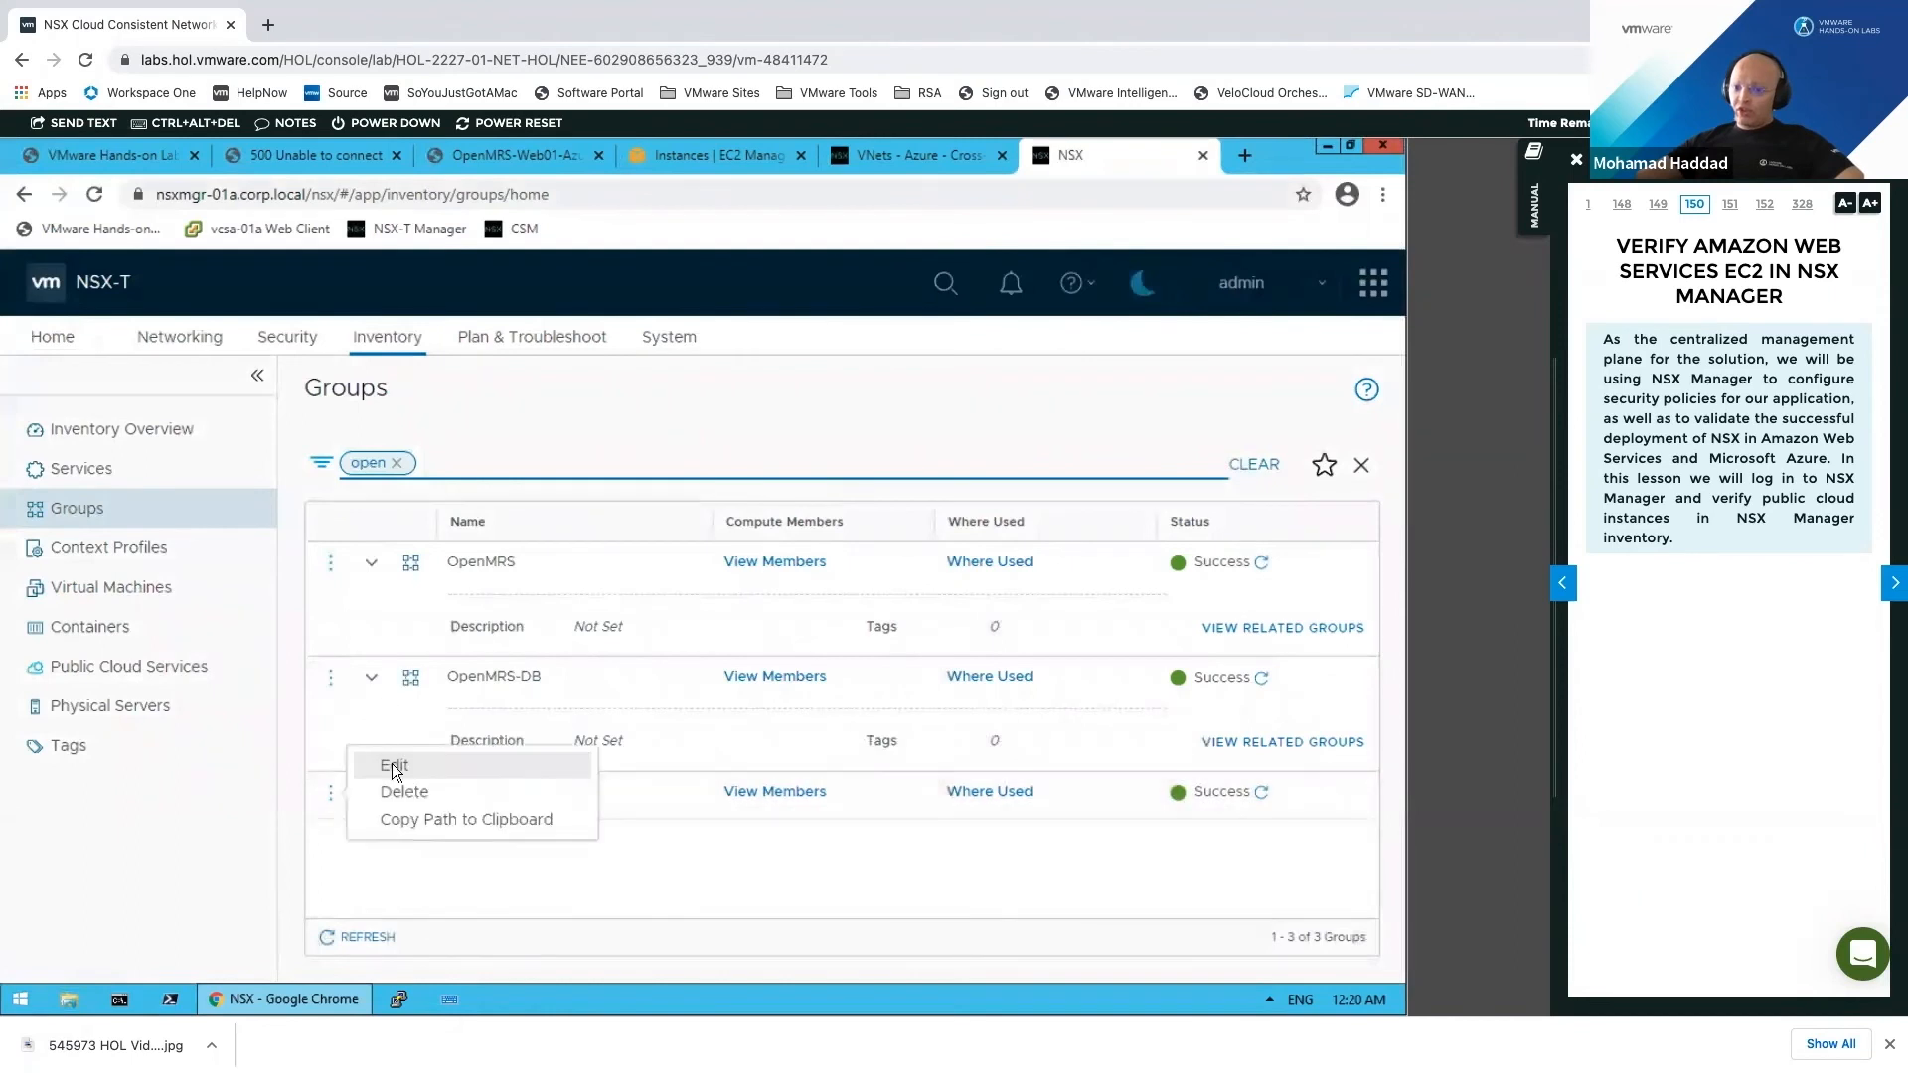
Step: Review OpenMRS-Web's two Web and OpenMRS tag criteria for AWS and Azure, cancelling without changes
key("Return")
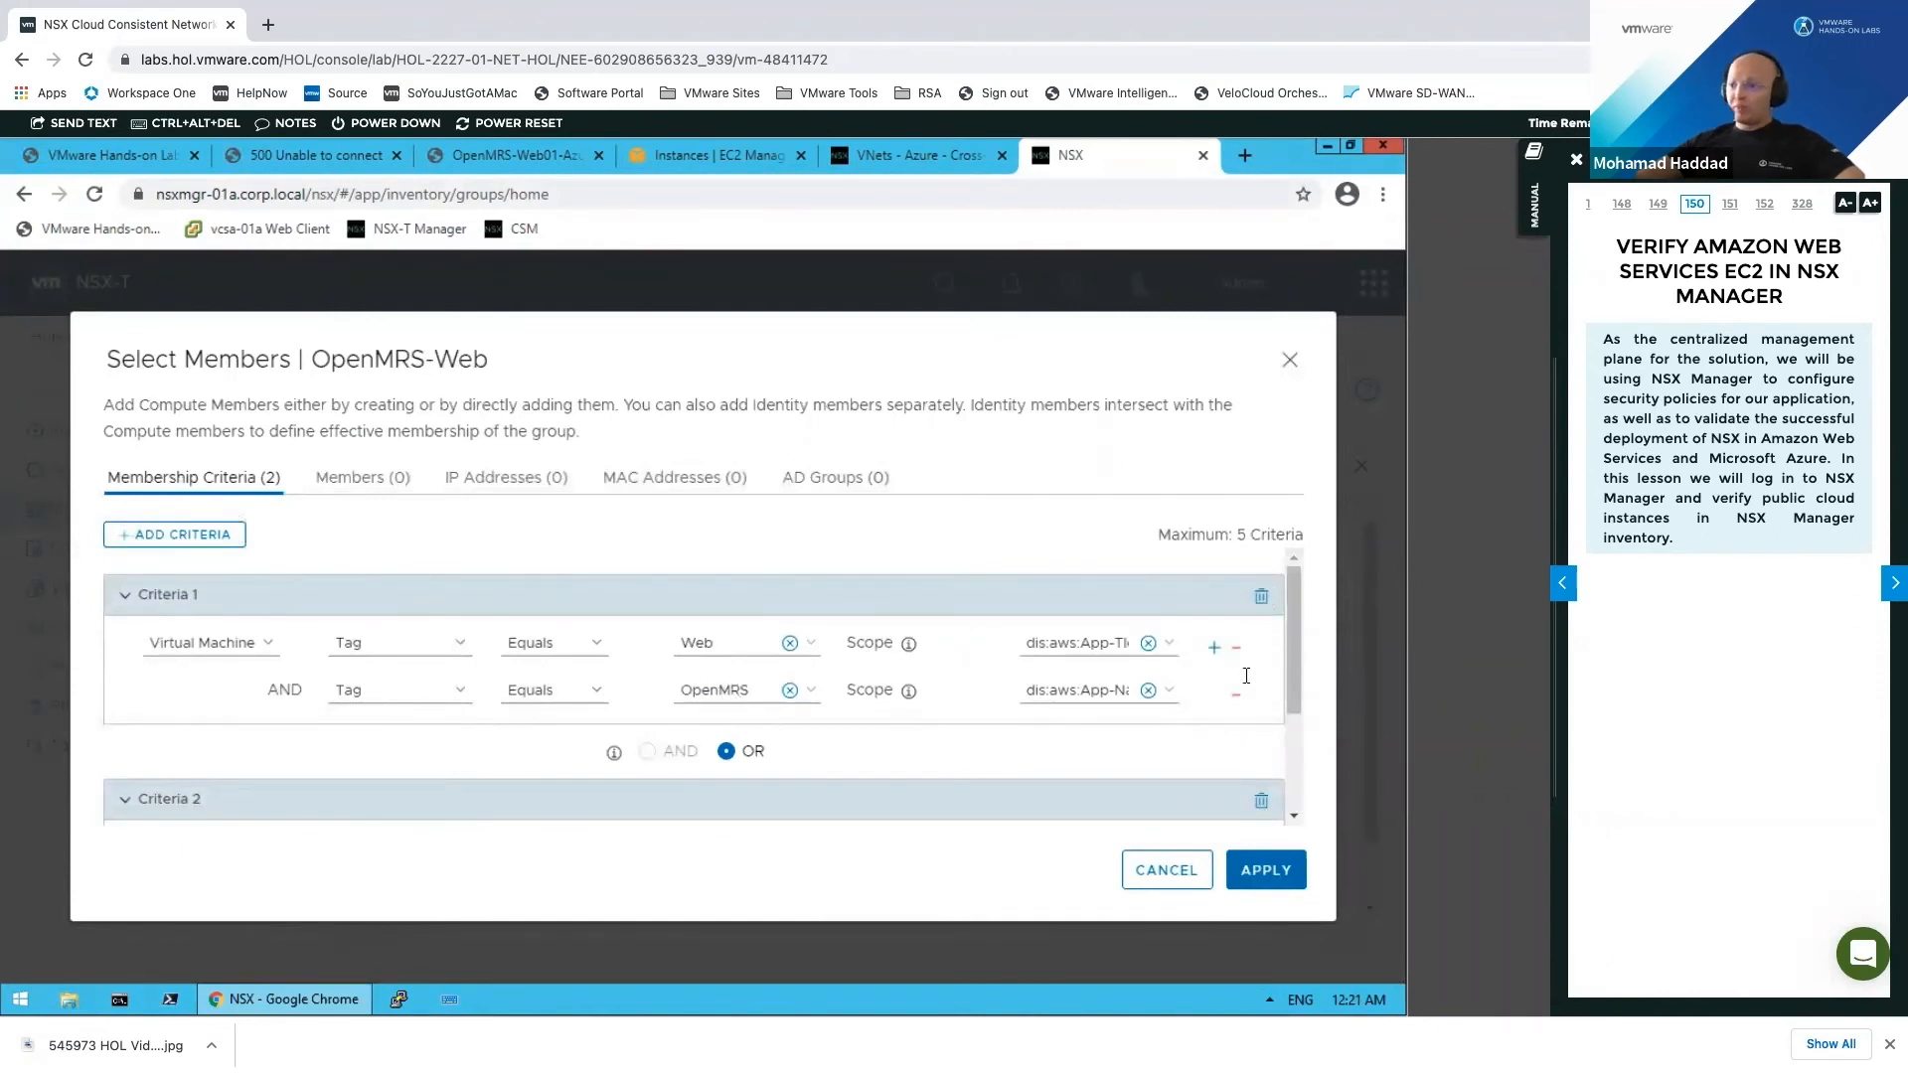
left_click_drag(1300, 670, 1300, 761)
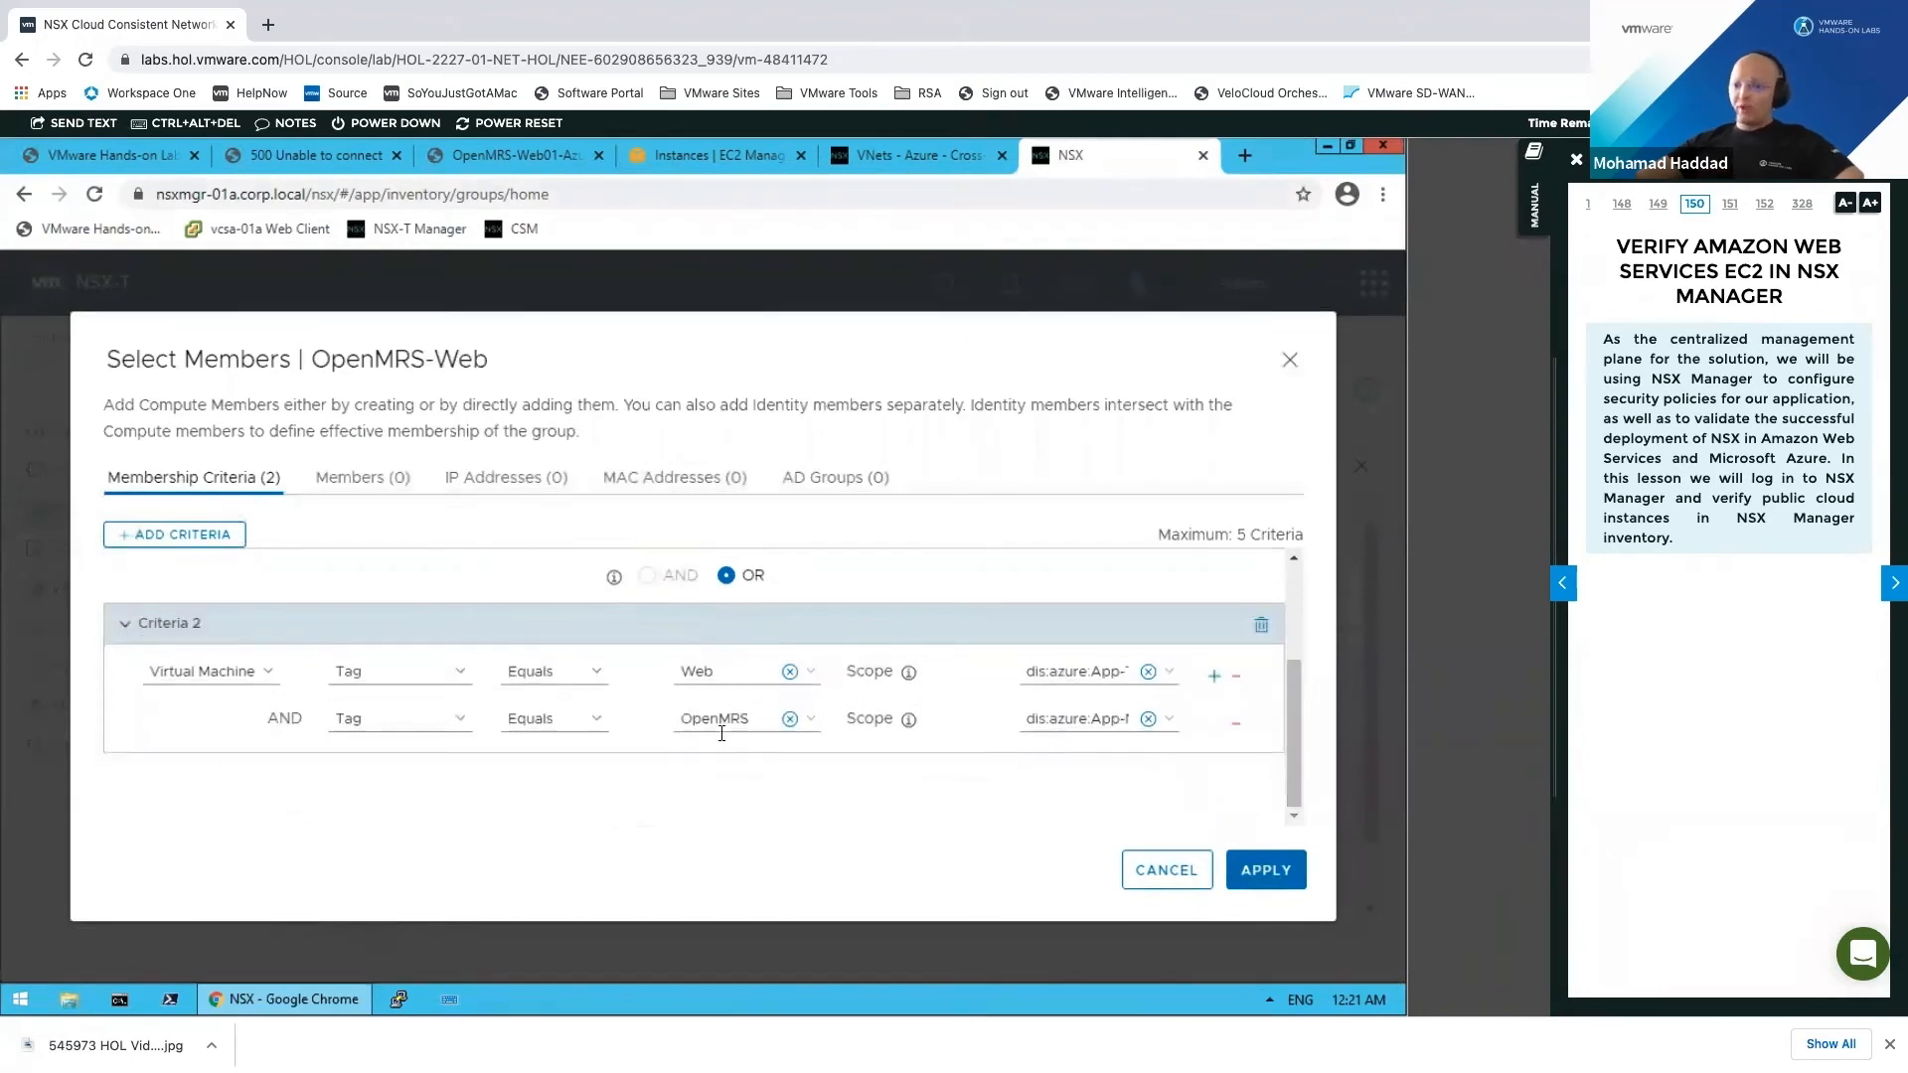
scroll(722, 733, "up", 1)
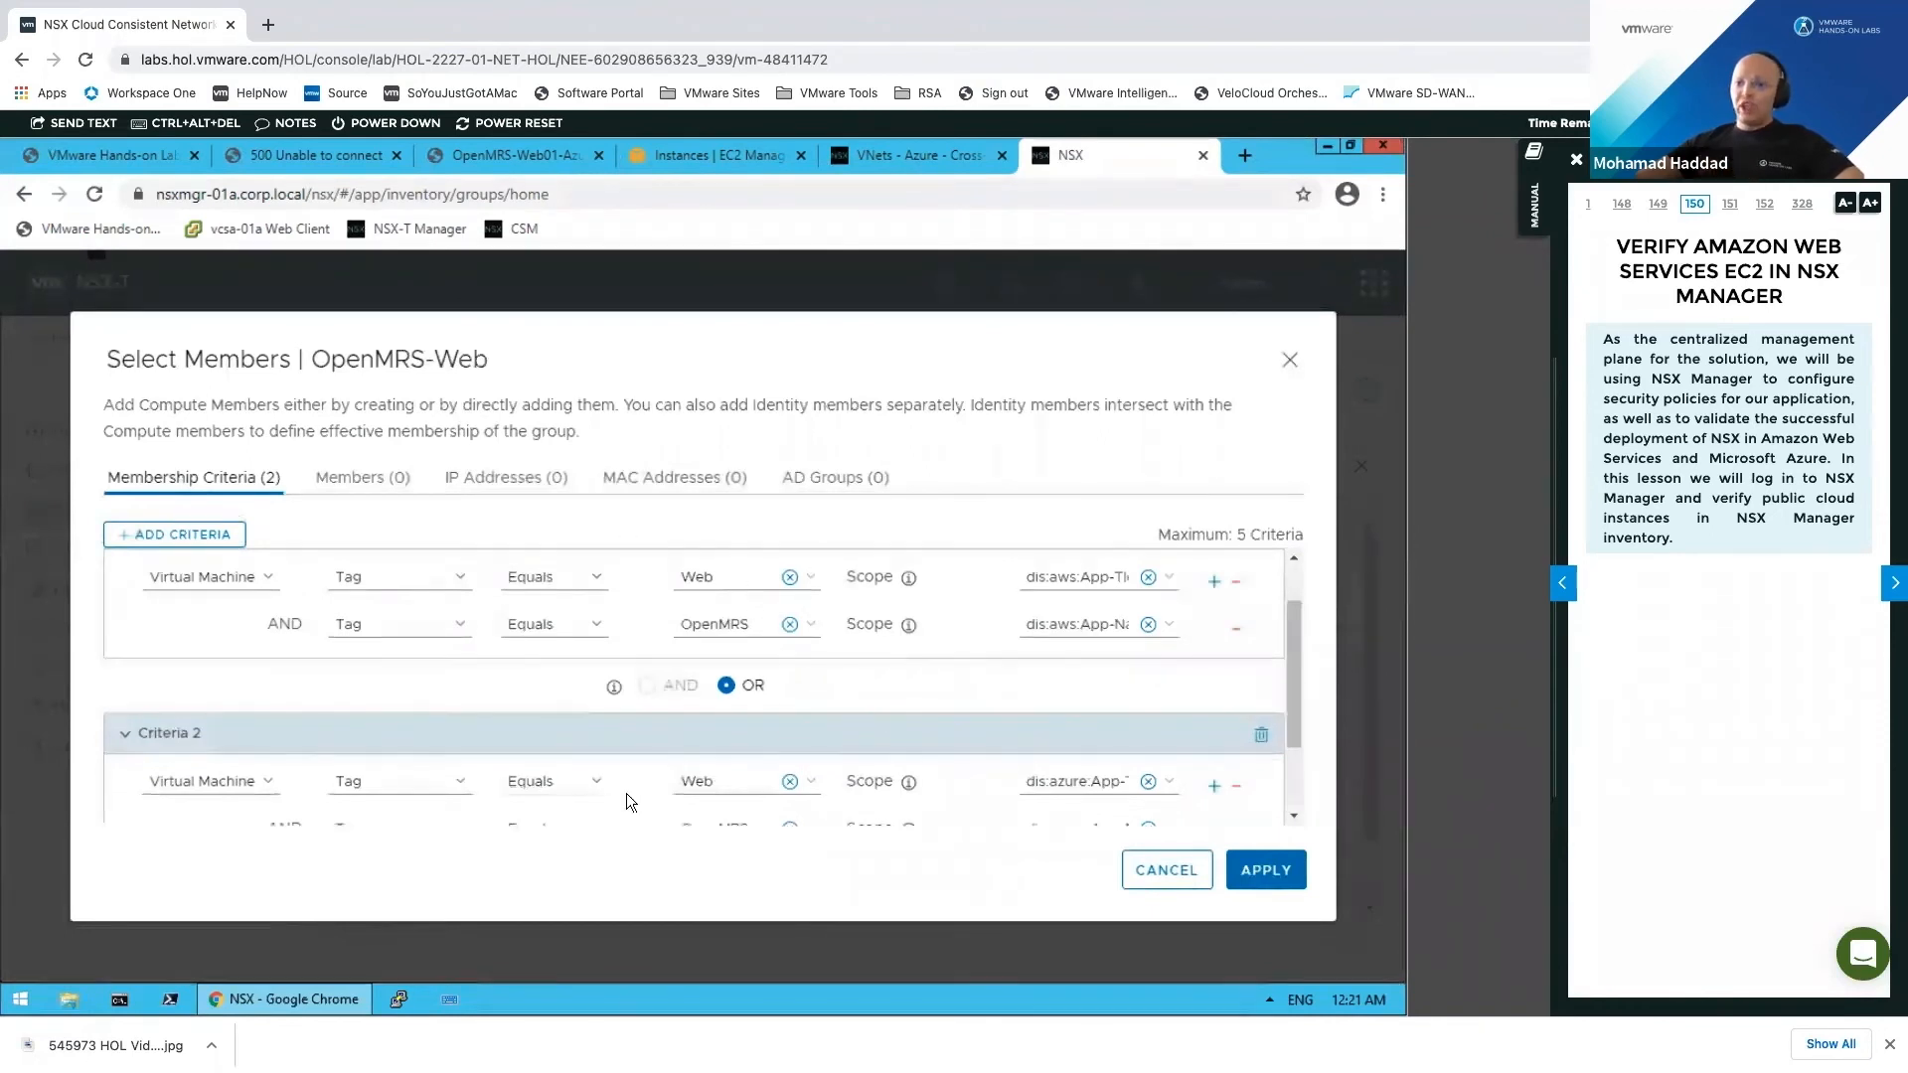
left_click(1166, 881)
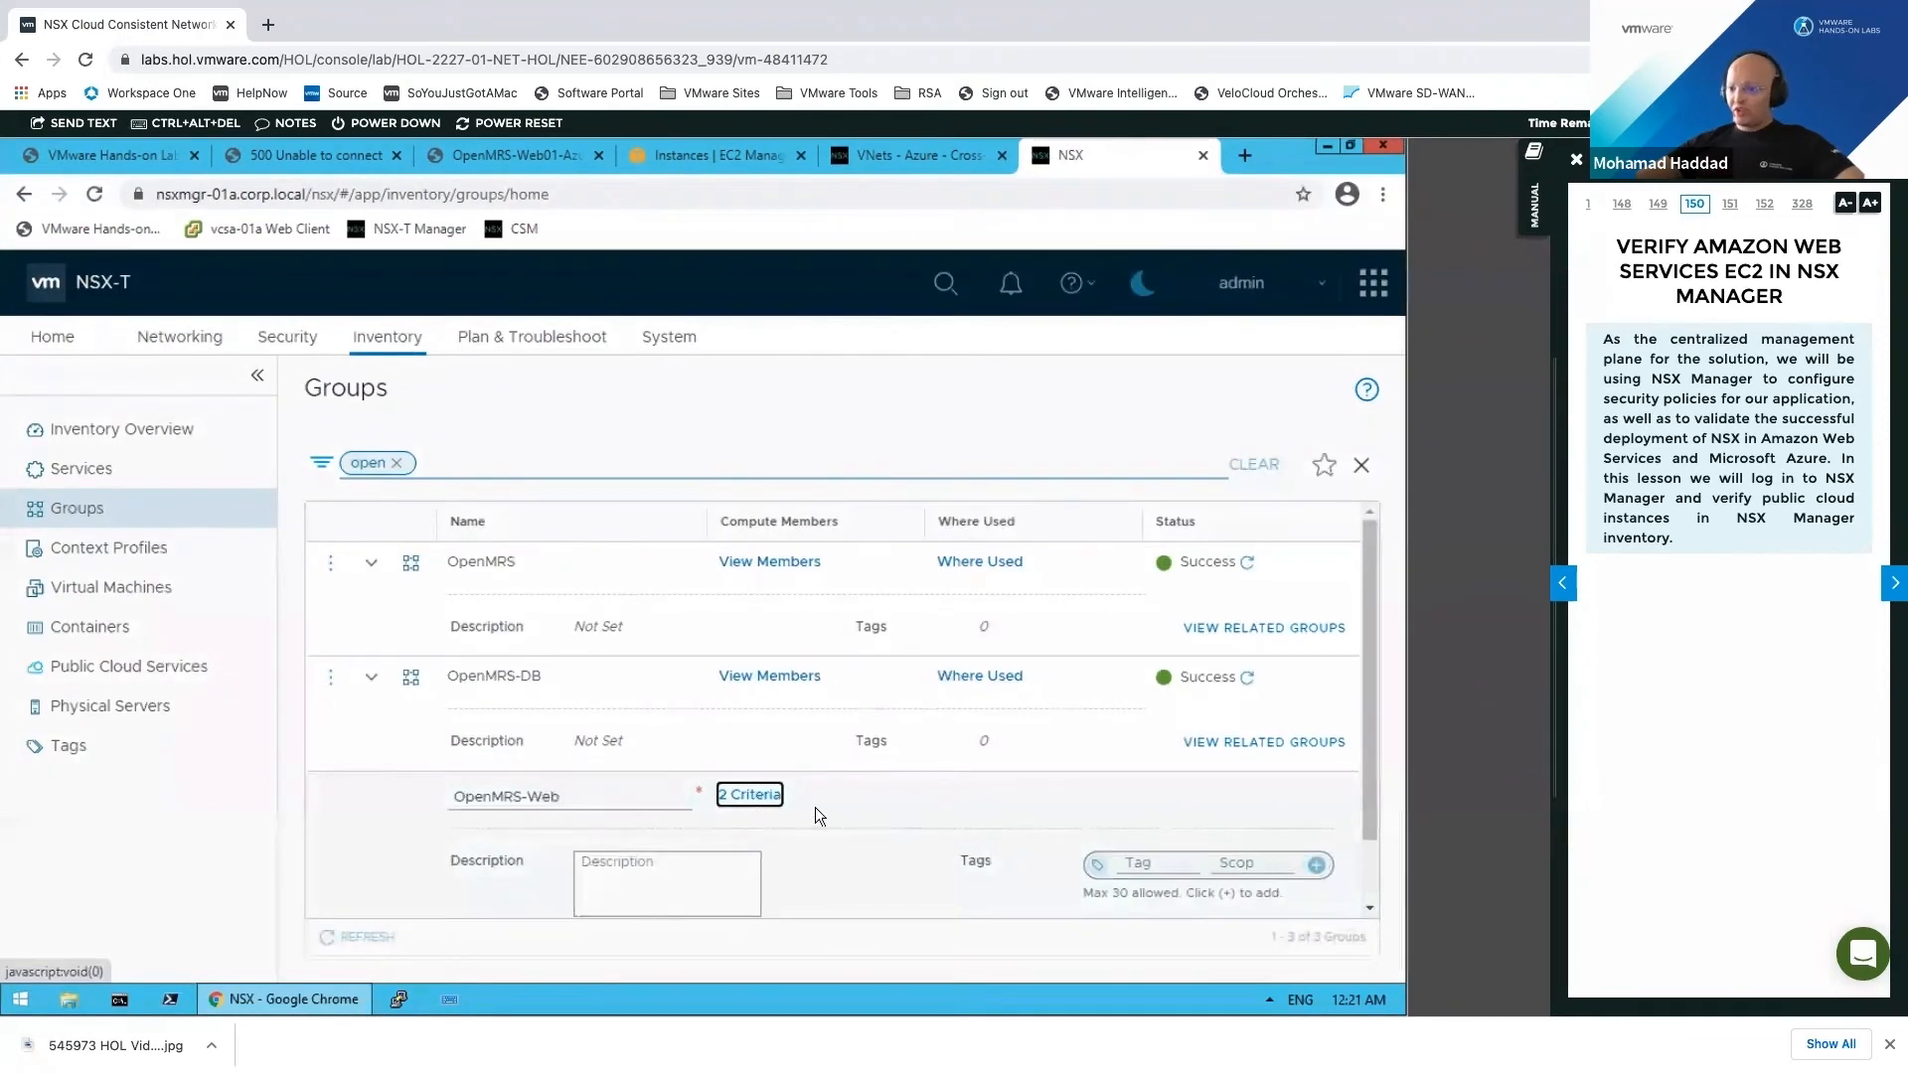
scroll(573, 874, "down", 1)
left_click(586, 884)
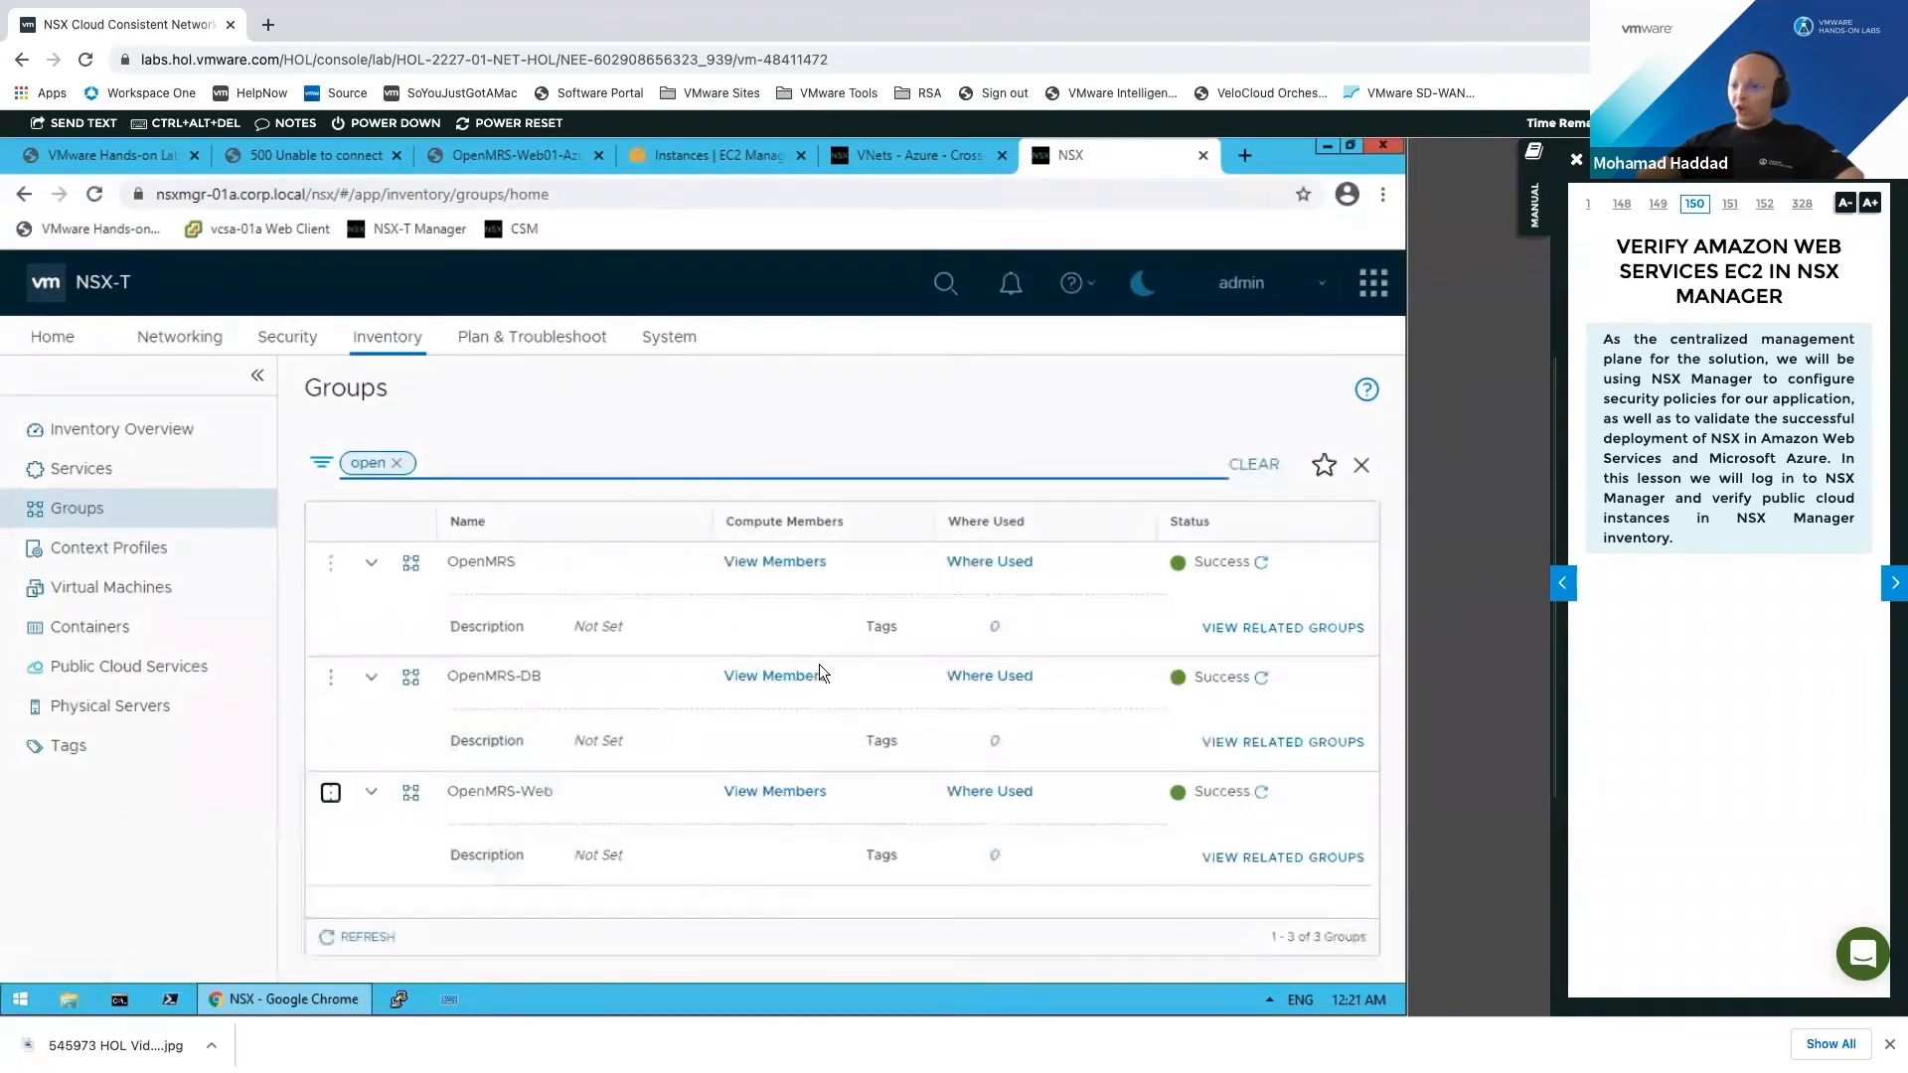
Step: View the members of OpenMRS, OpenMRS-DB and OpenMRS-Web, confirming none has realized VMs
left_click(795, 564)
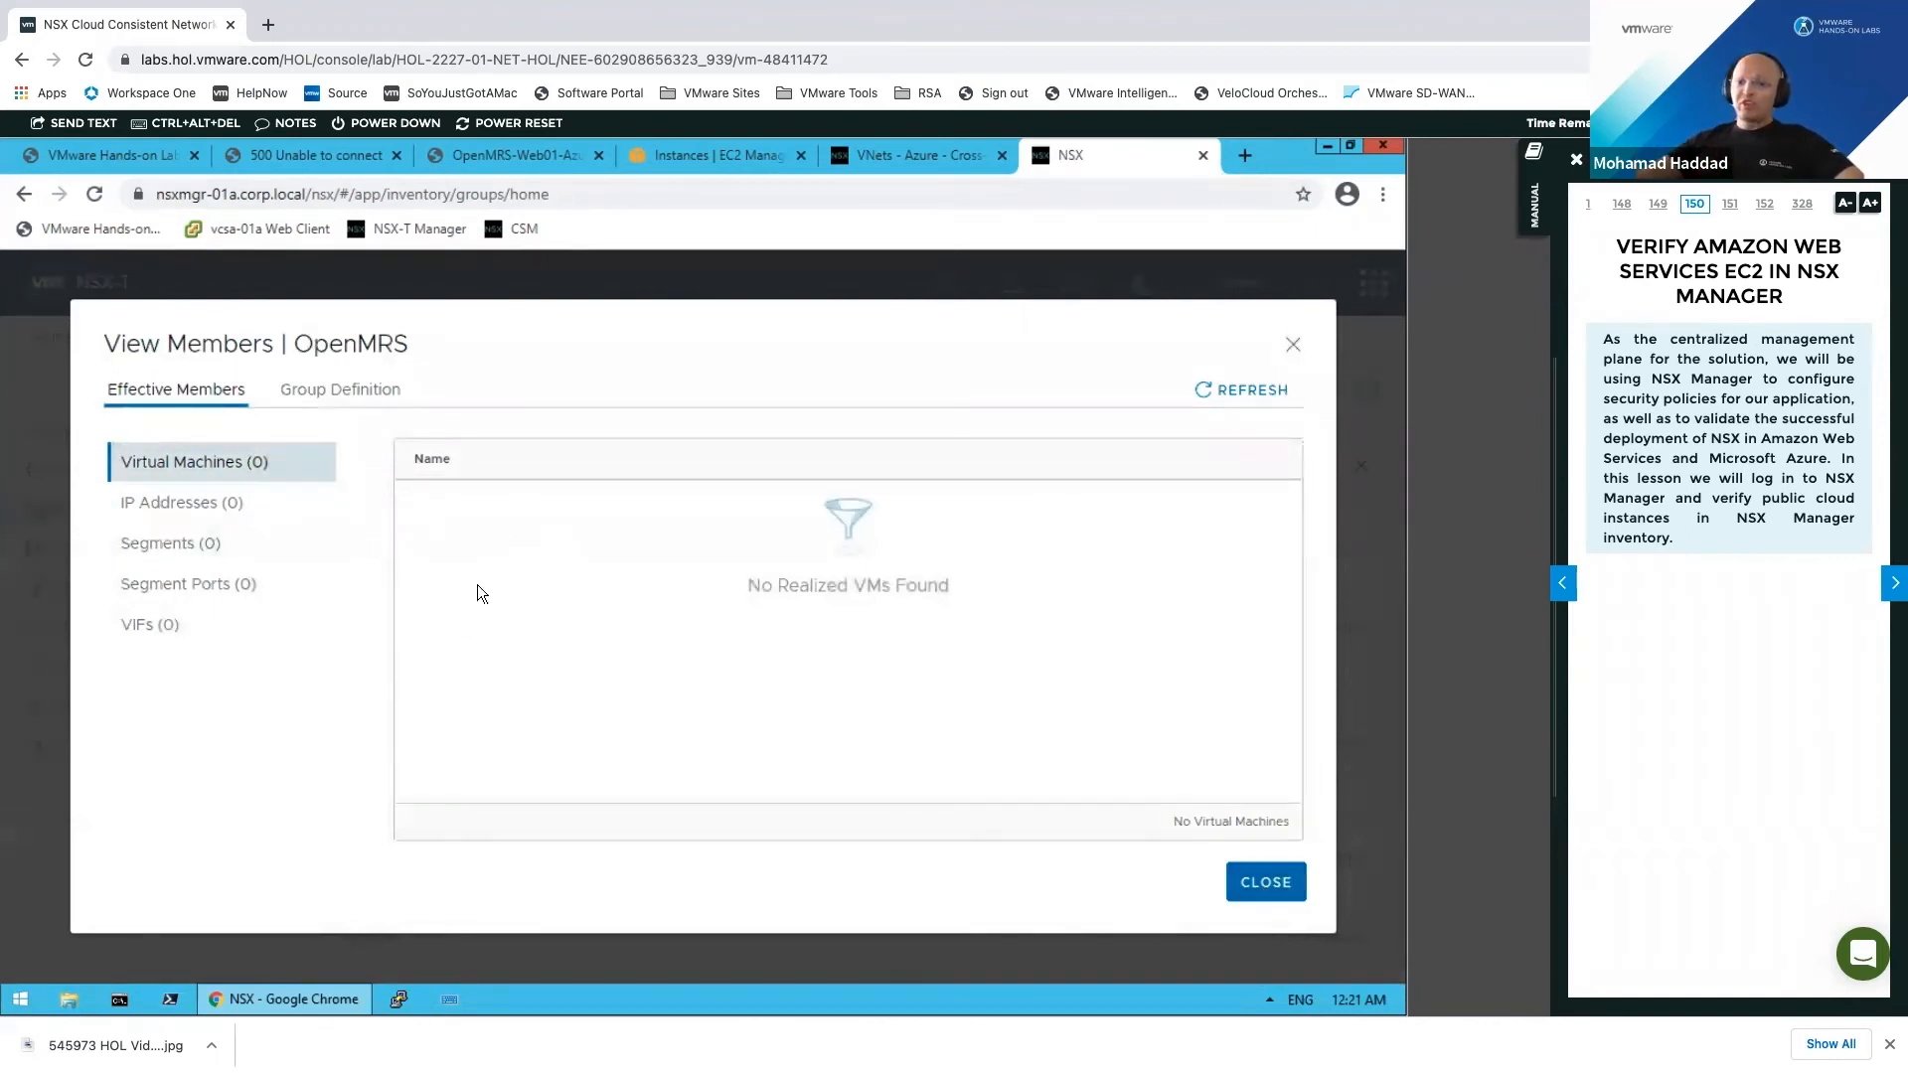
left_click(1198, 881)
left_click(783, 676)
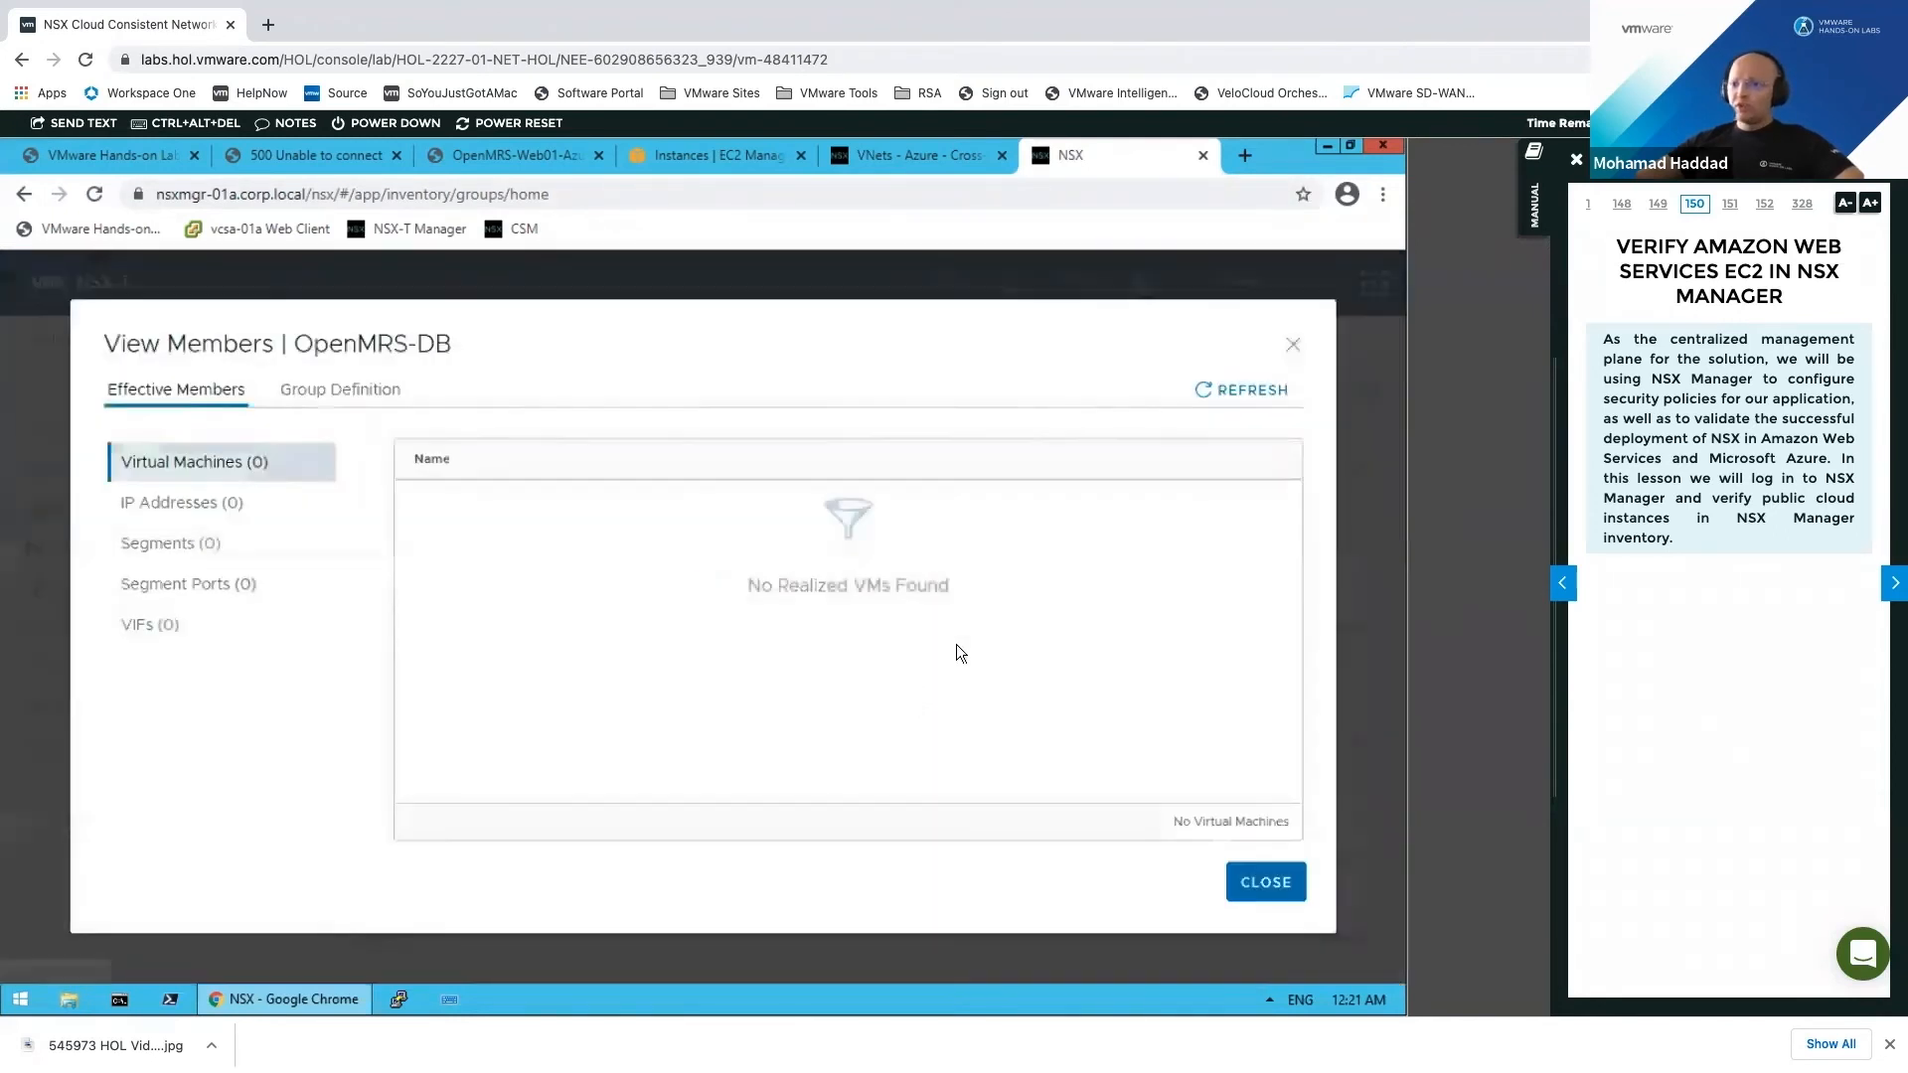
left_click(1267, 881)
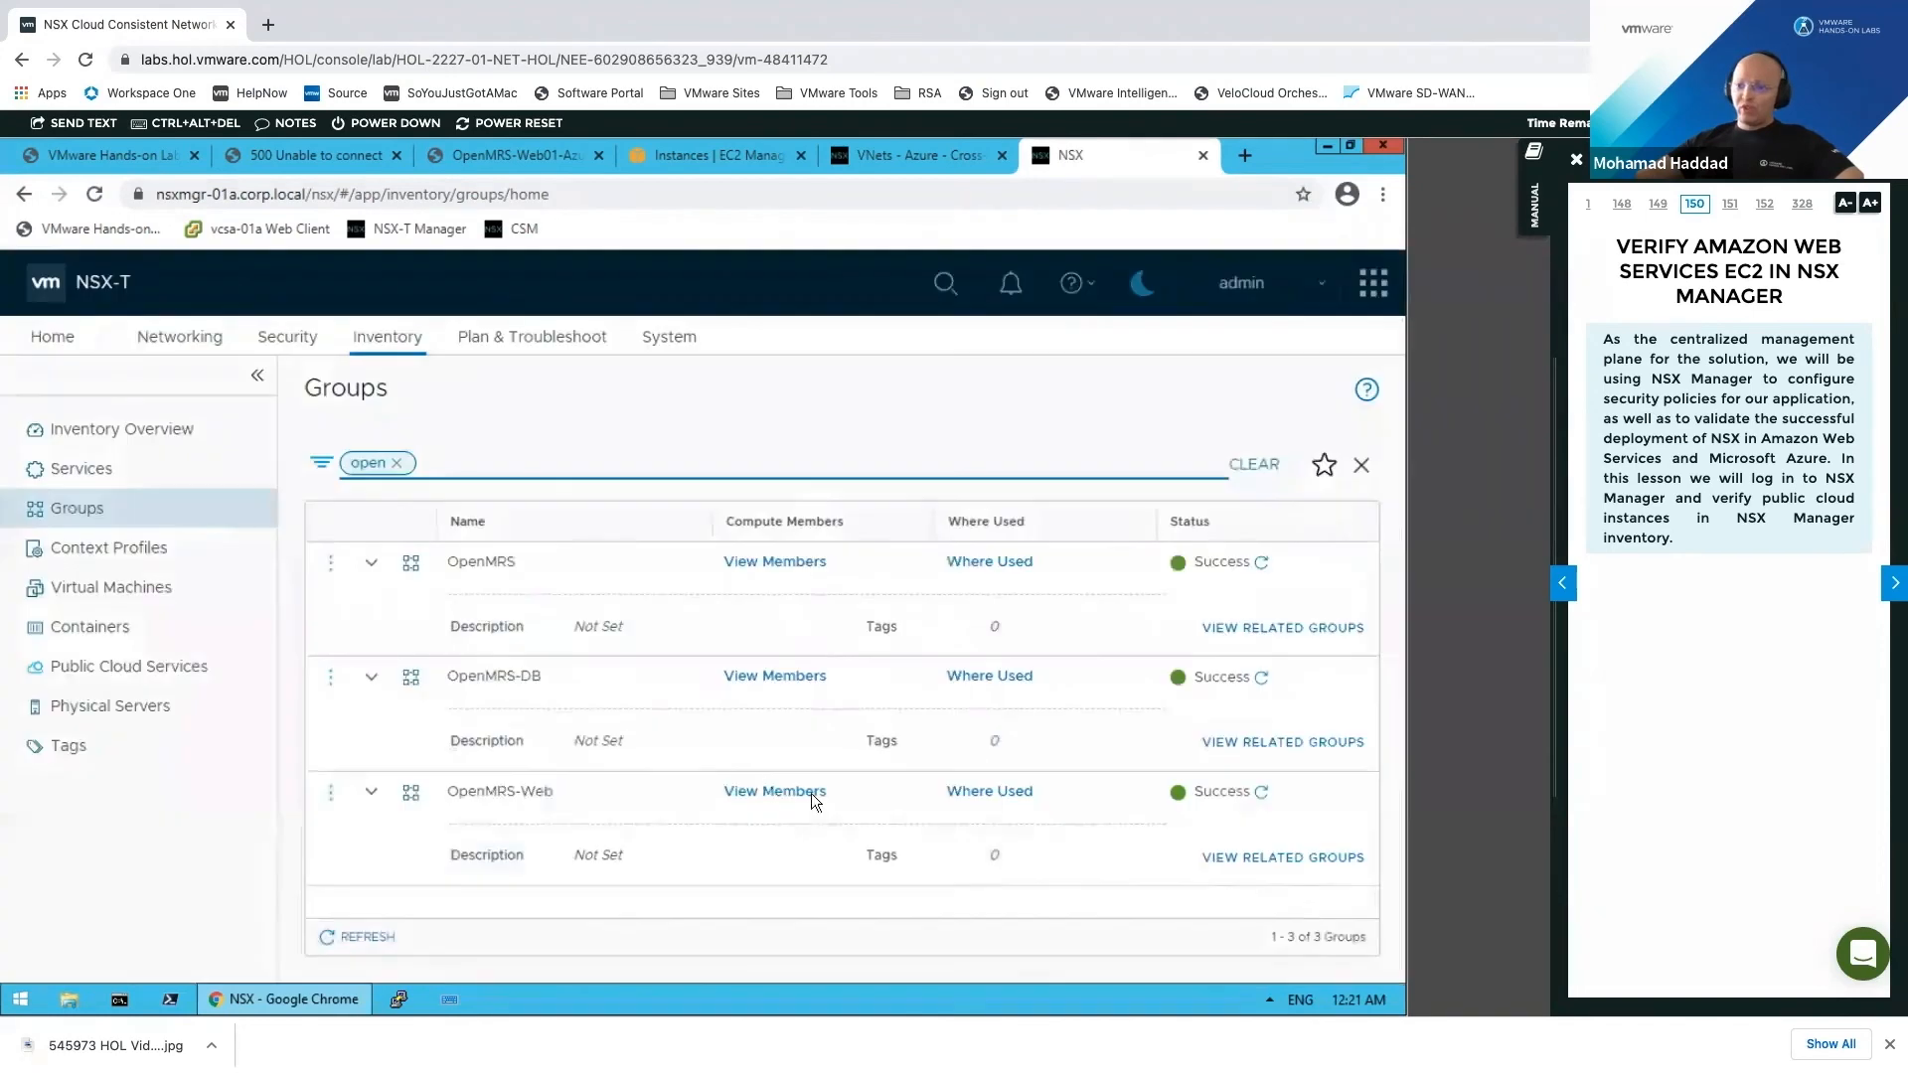
left_click(807, 792)
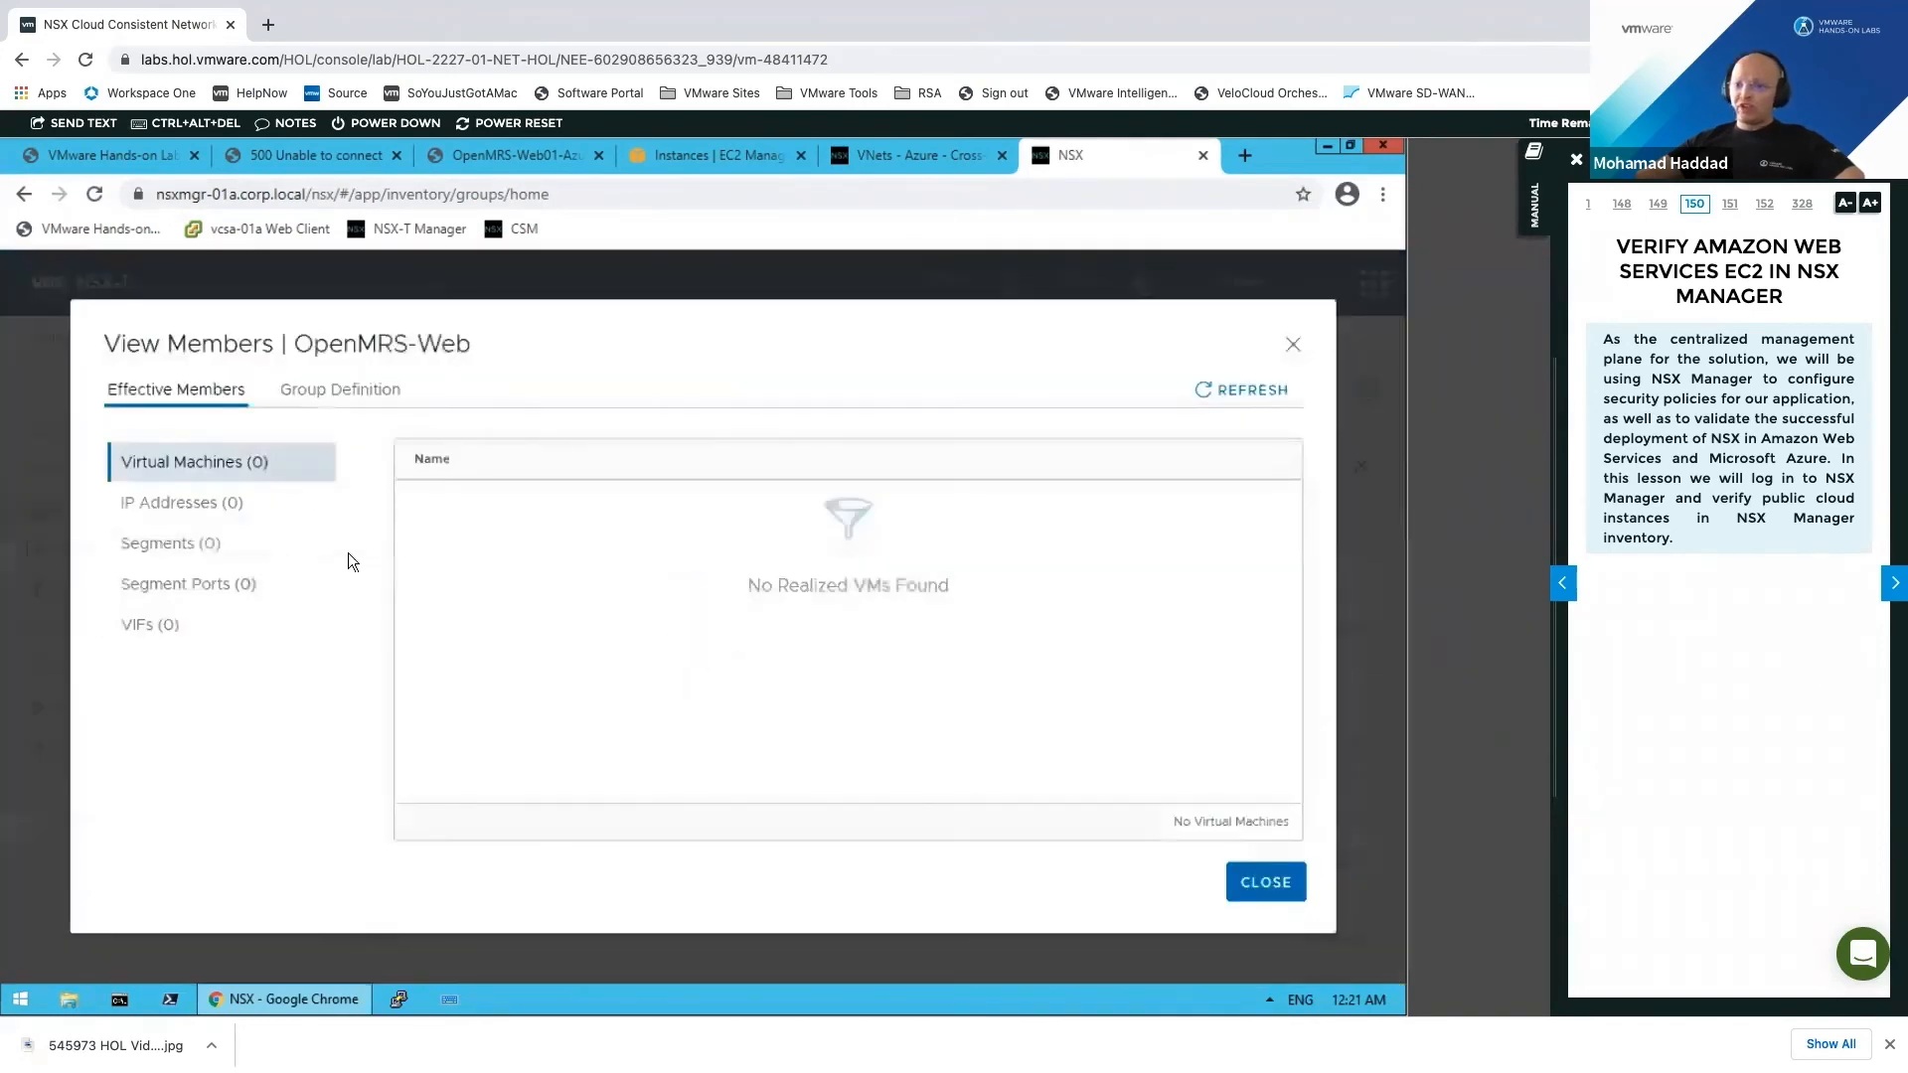
left_click(1266, 883)
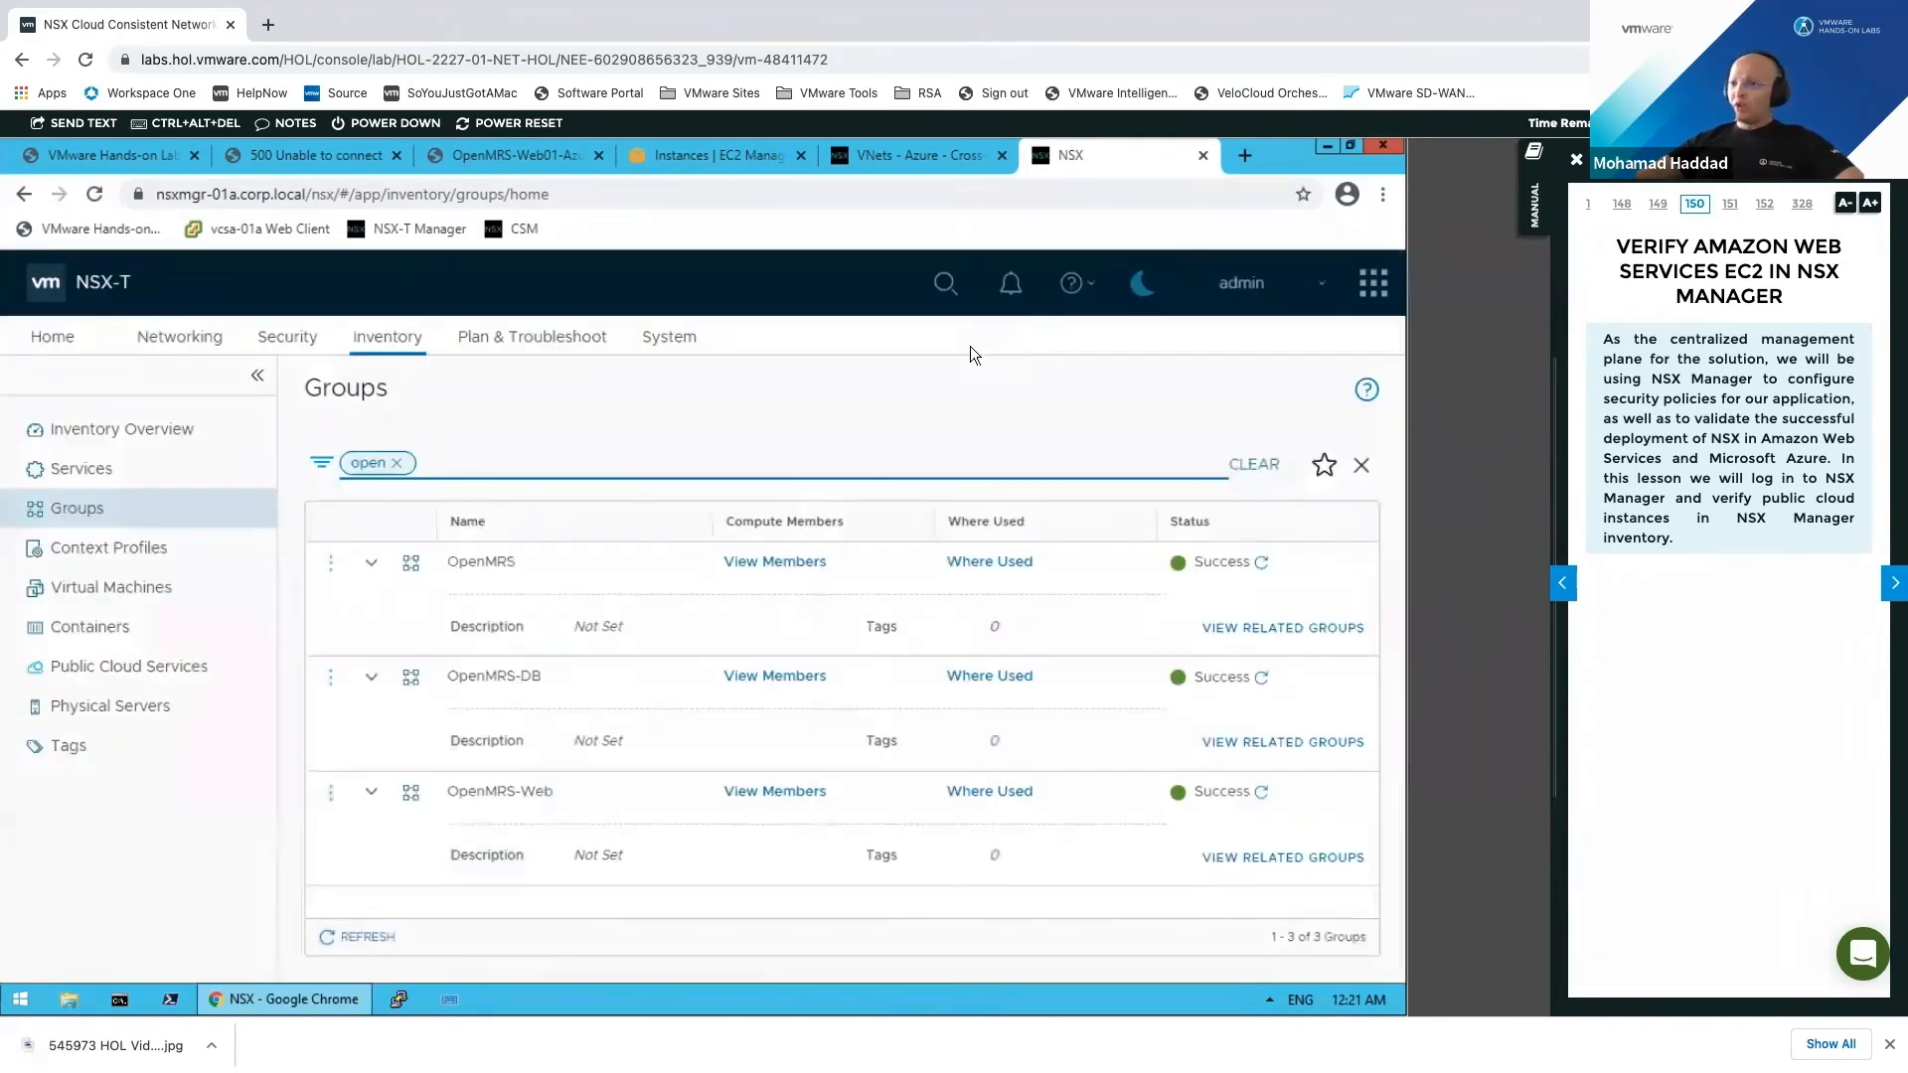
Step: Open AWS Compute-VPC's overview in CSM: us-west-1, CIDR 172.16.0.0/16, not NSX managed
left_click(920, 165)
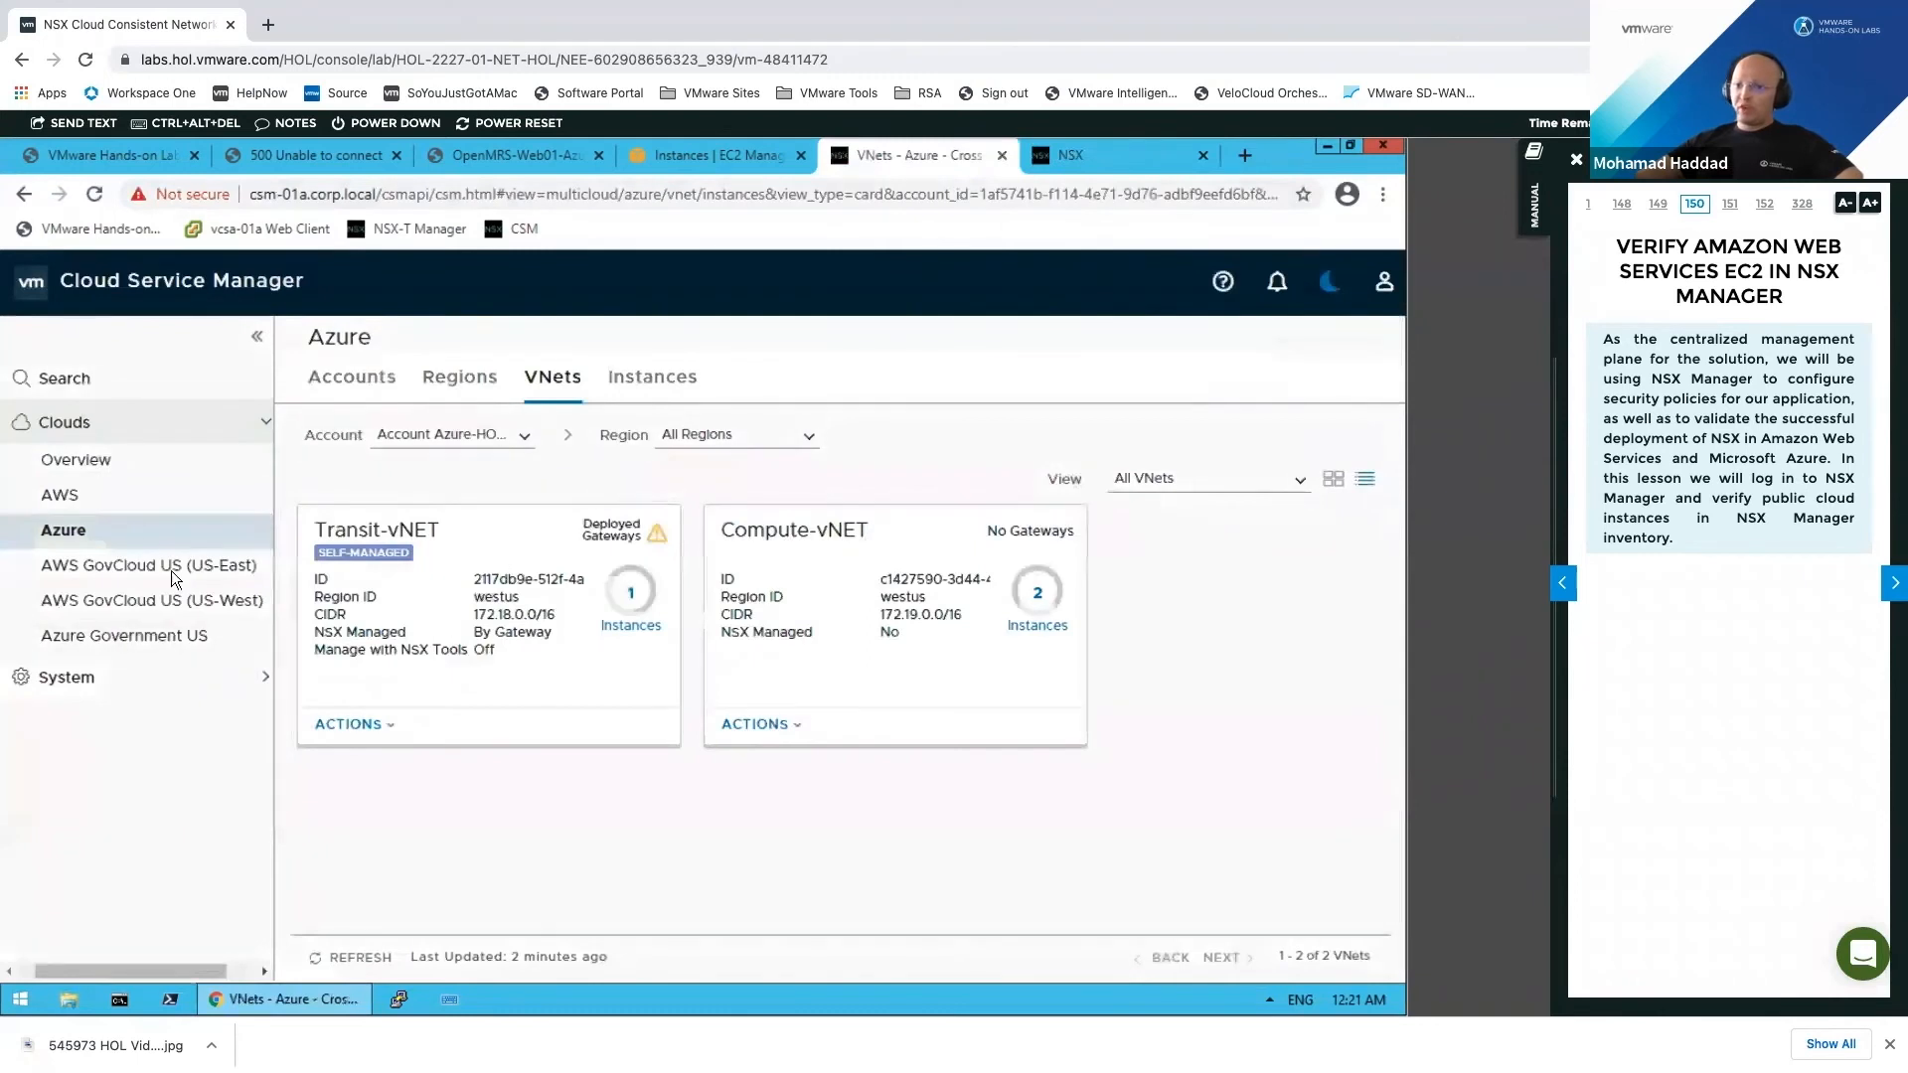
left_click(124, 499)
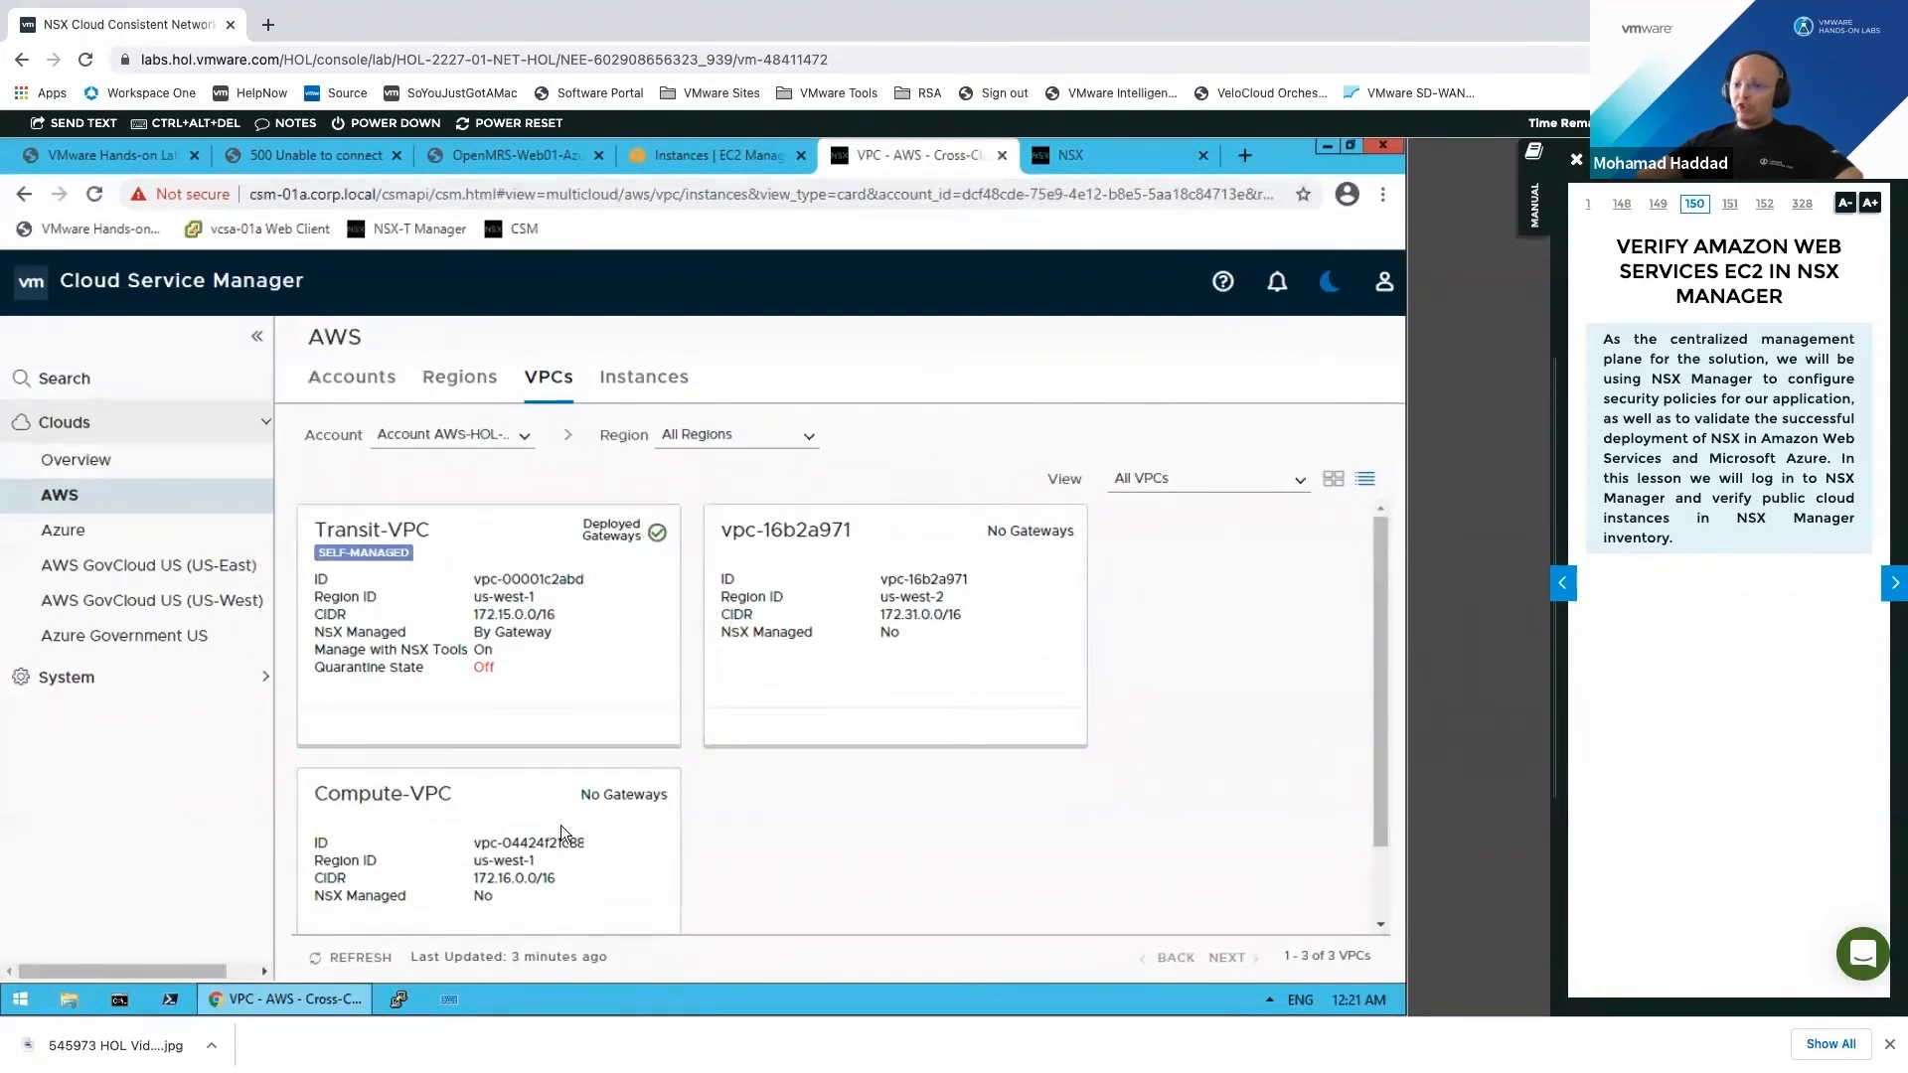
scroll(458, 807, "down", 1)
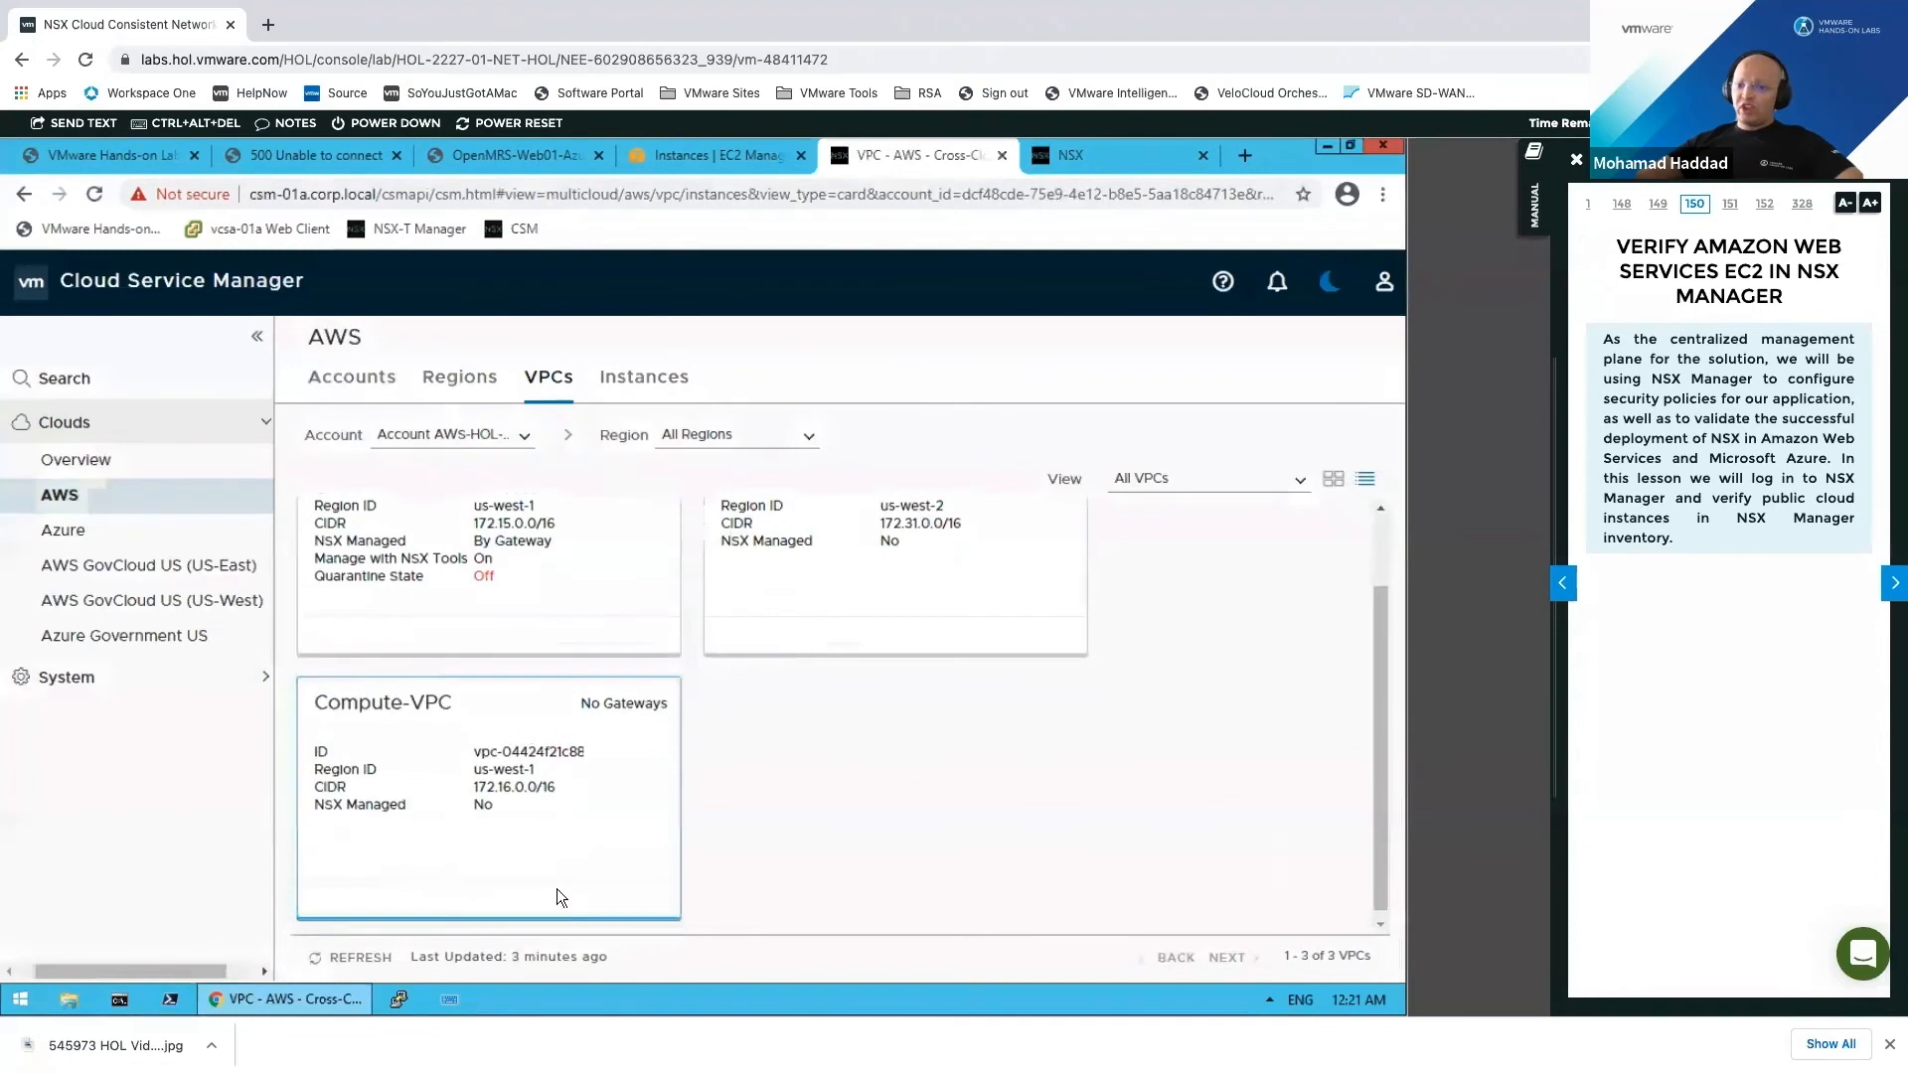
left_click(467, 381)
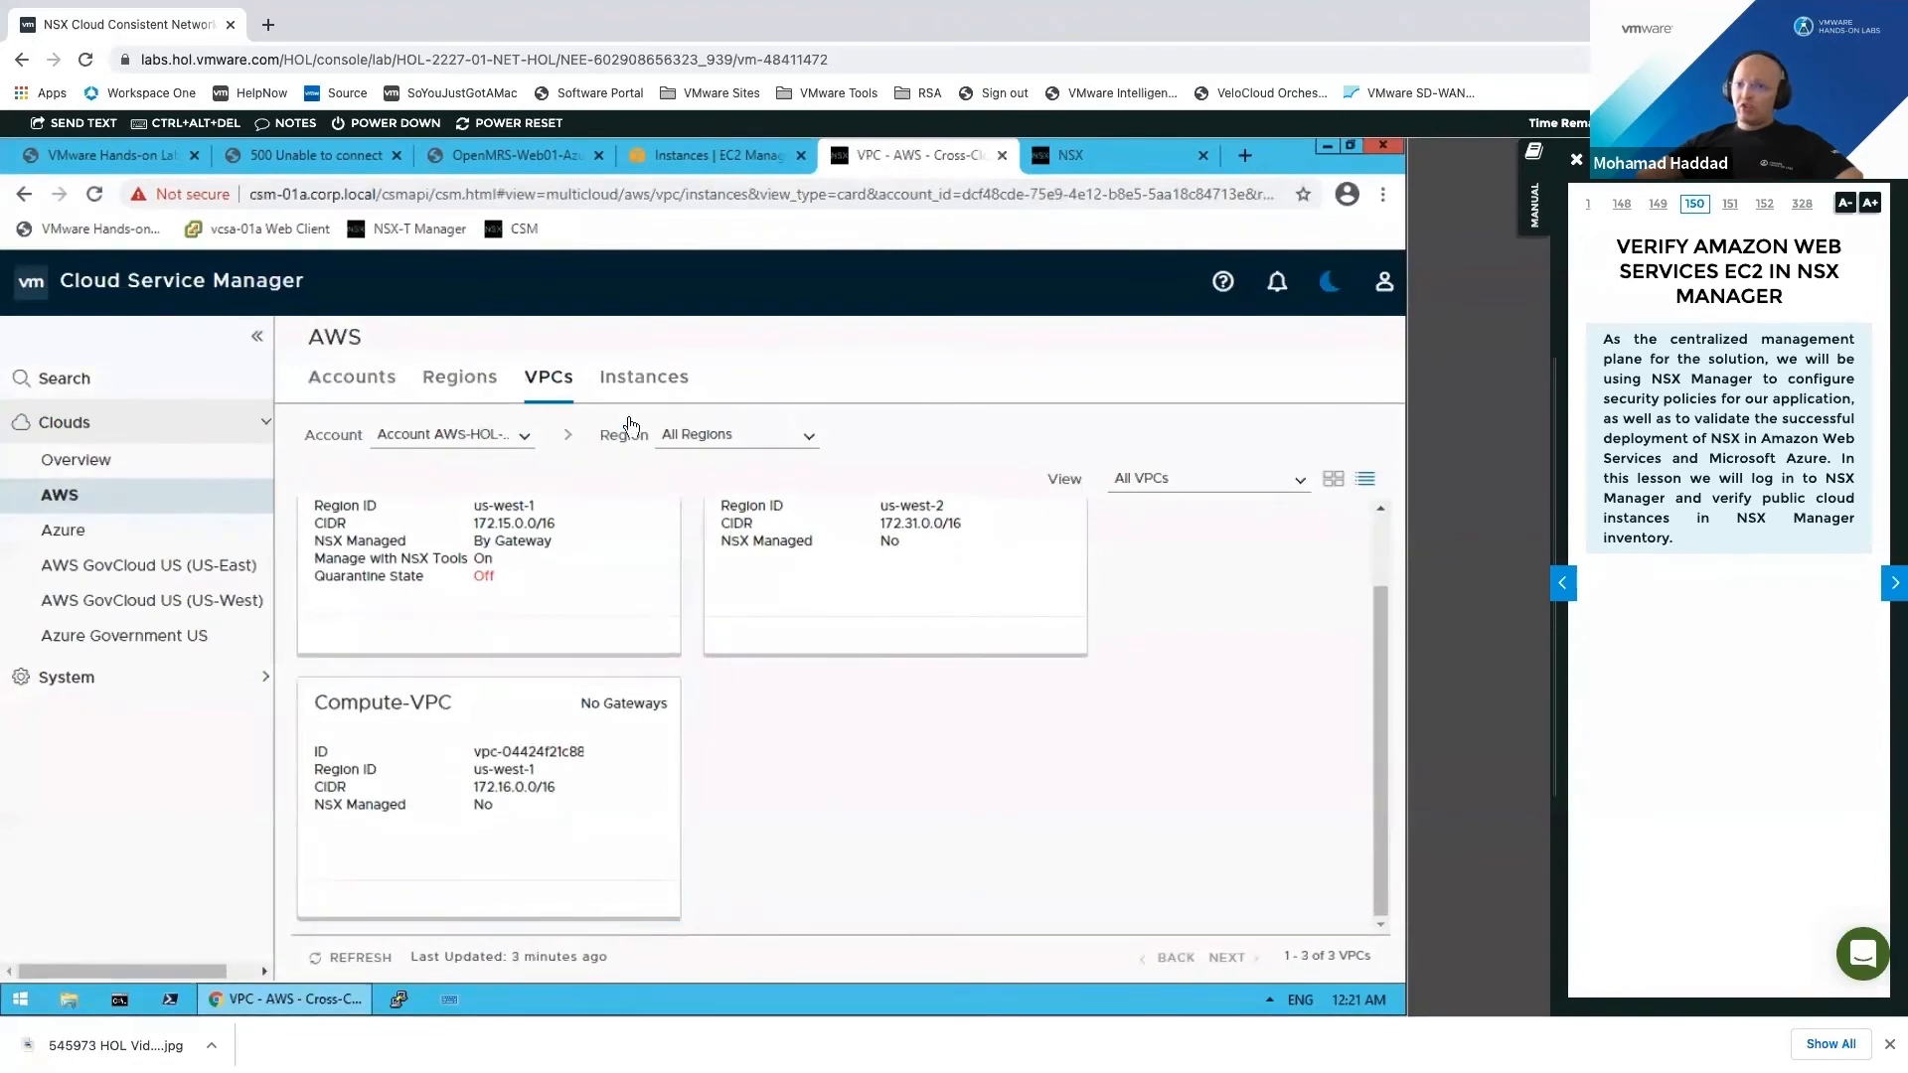
left_click(548, 386)
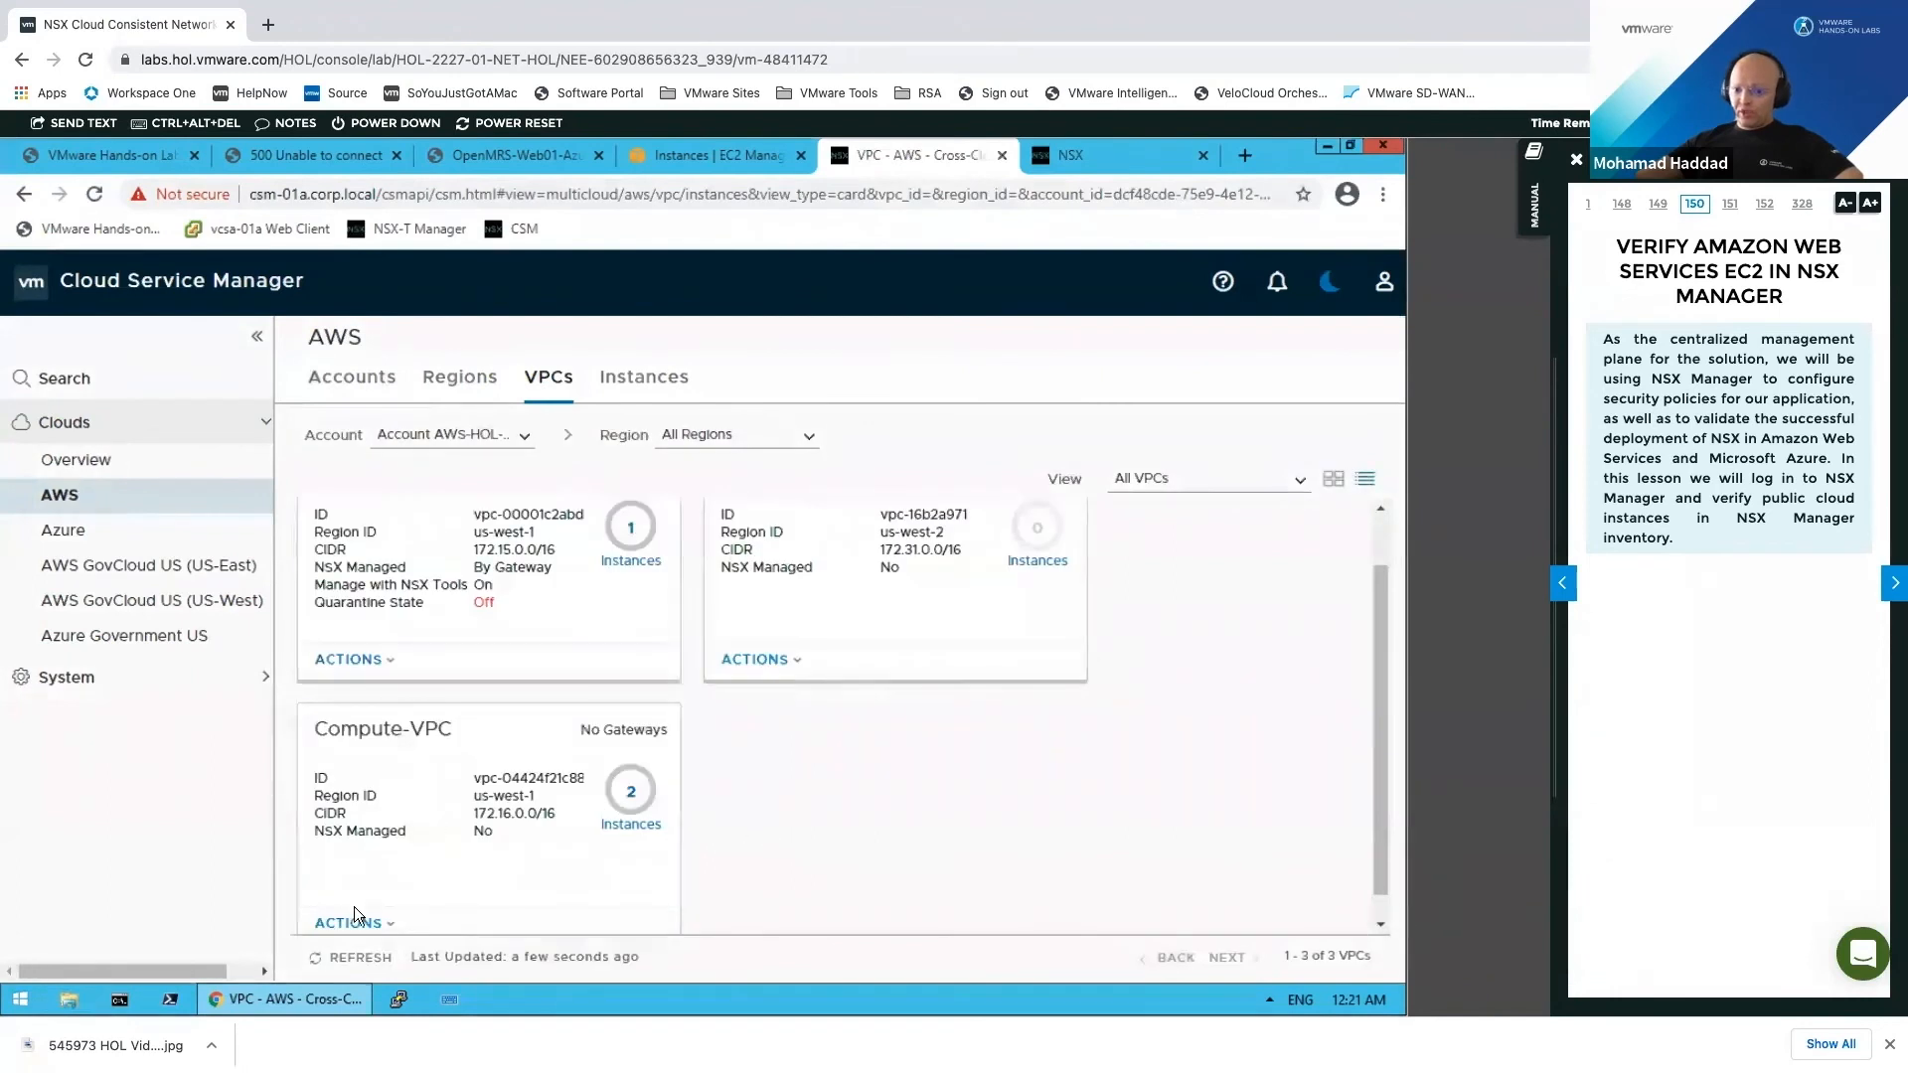
scroll(389, 934, "down", 1)
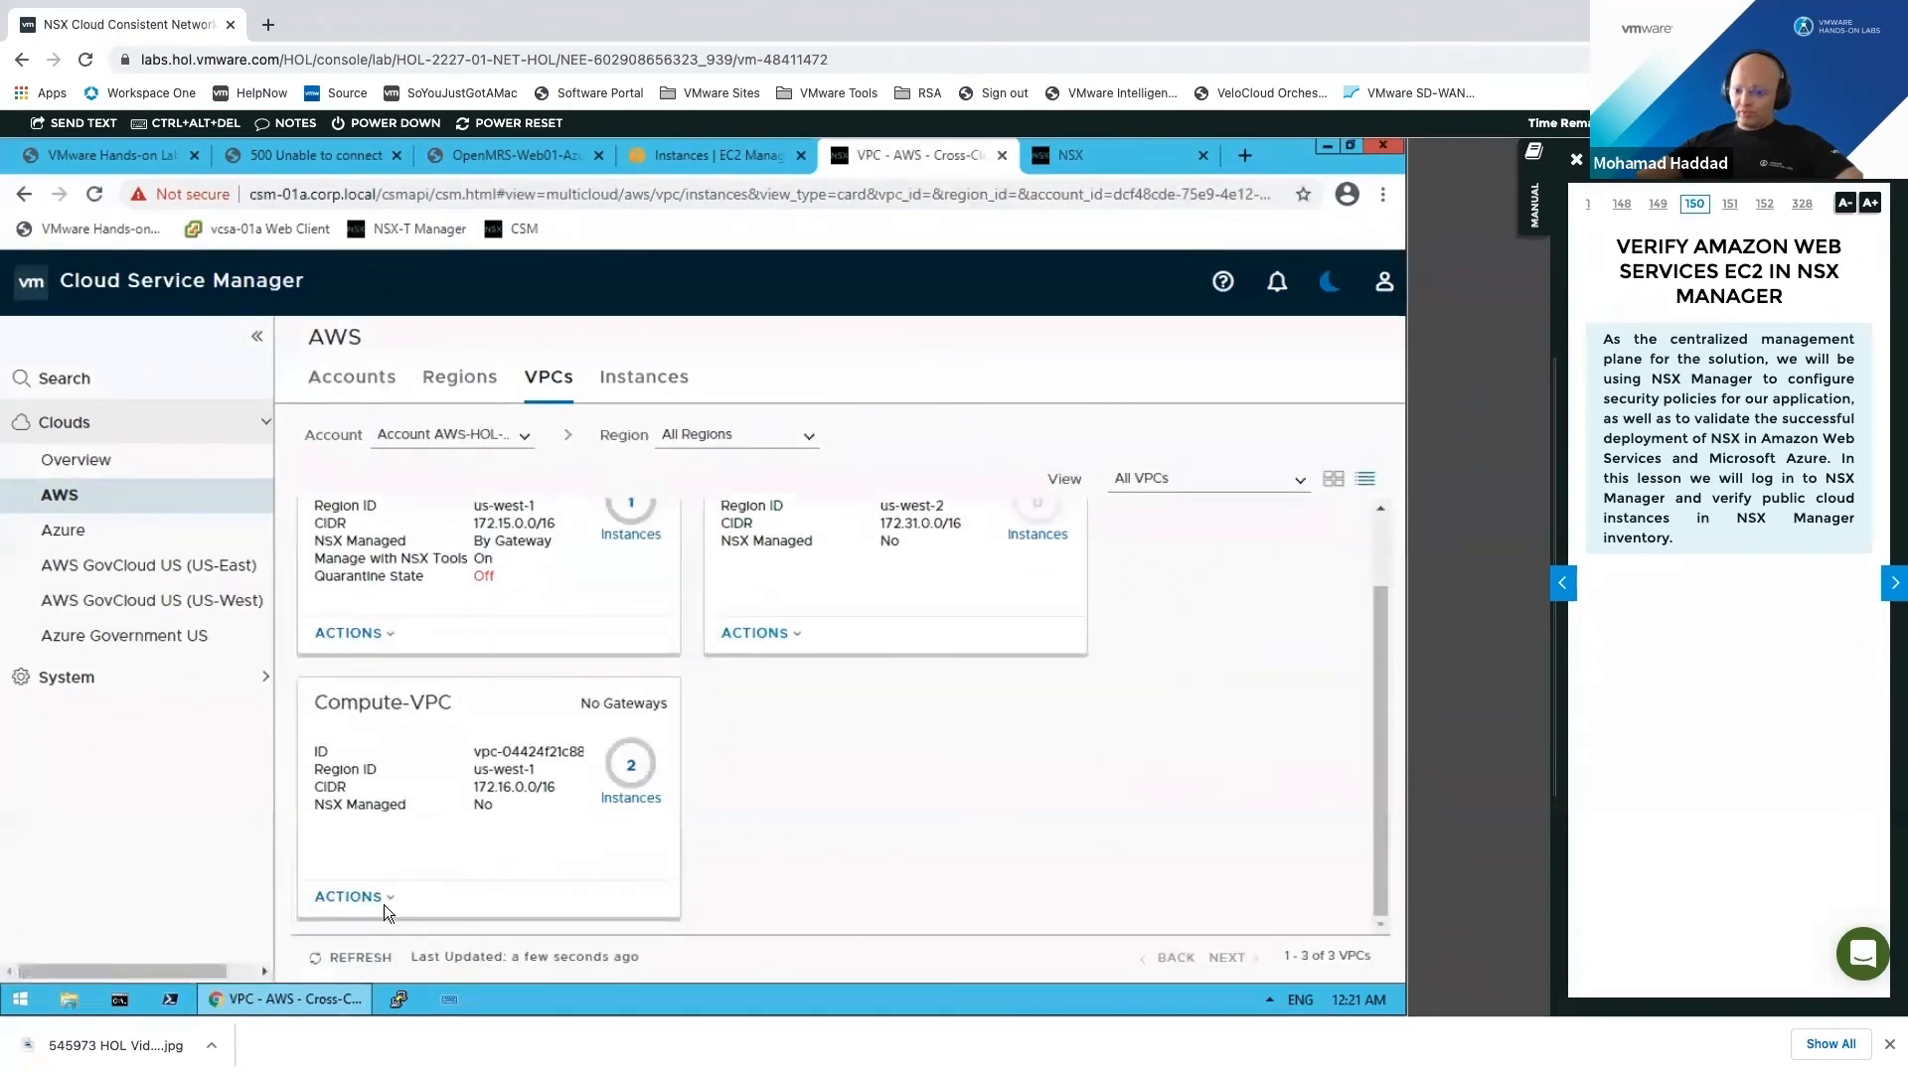
left_click(384, 899)
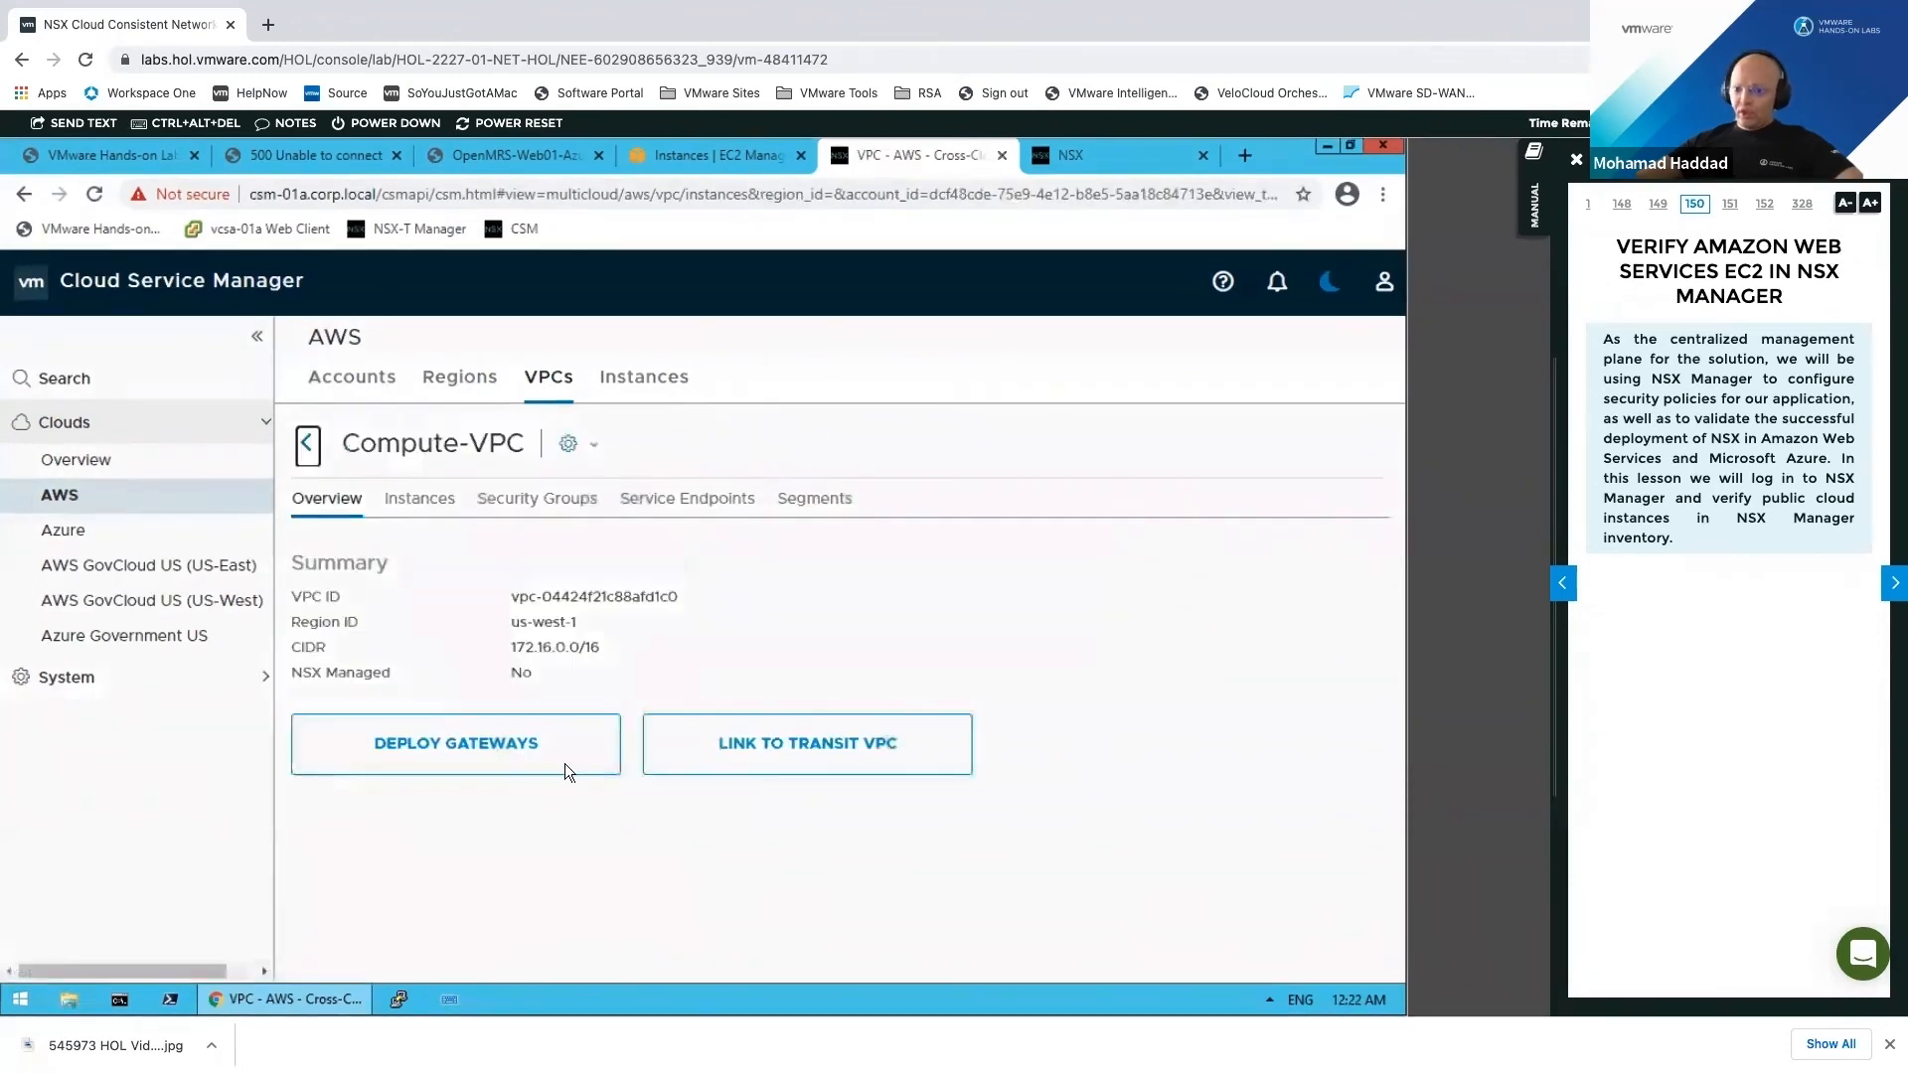
Step: Link Compute-VPC to Transit-VPC so it shows as NSX managed by the transit VPC with a COMPUTE tag
left_click(875, 760)
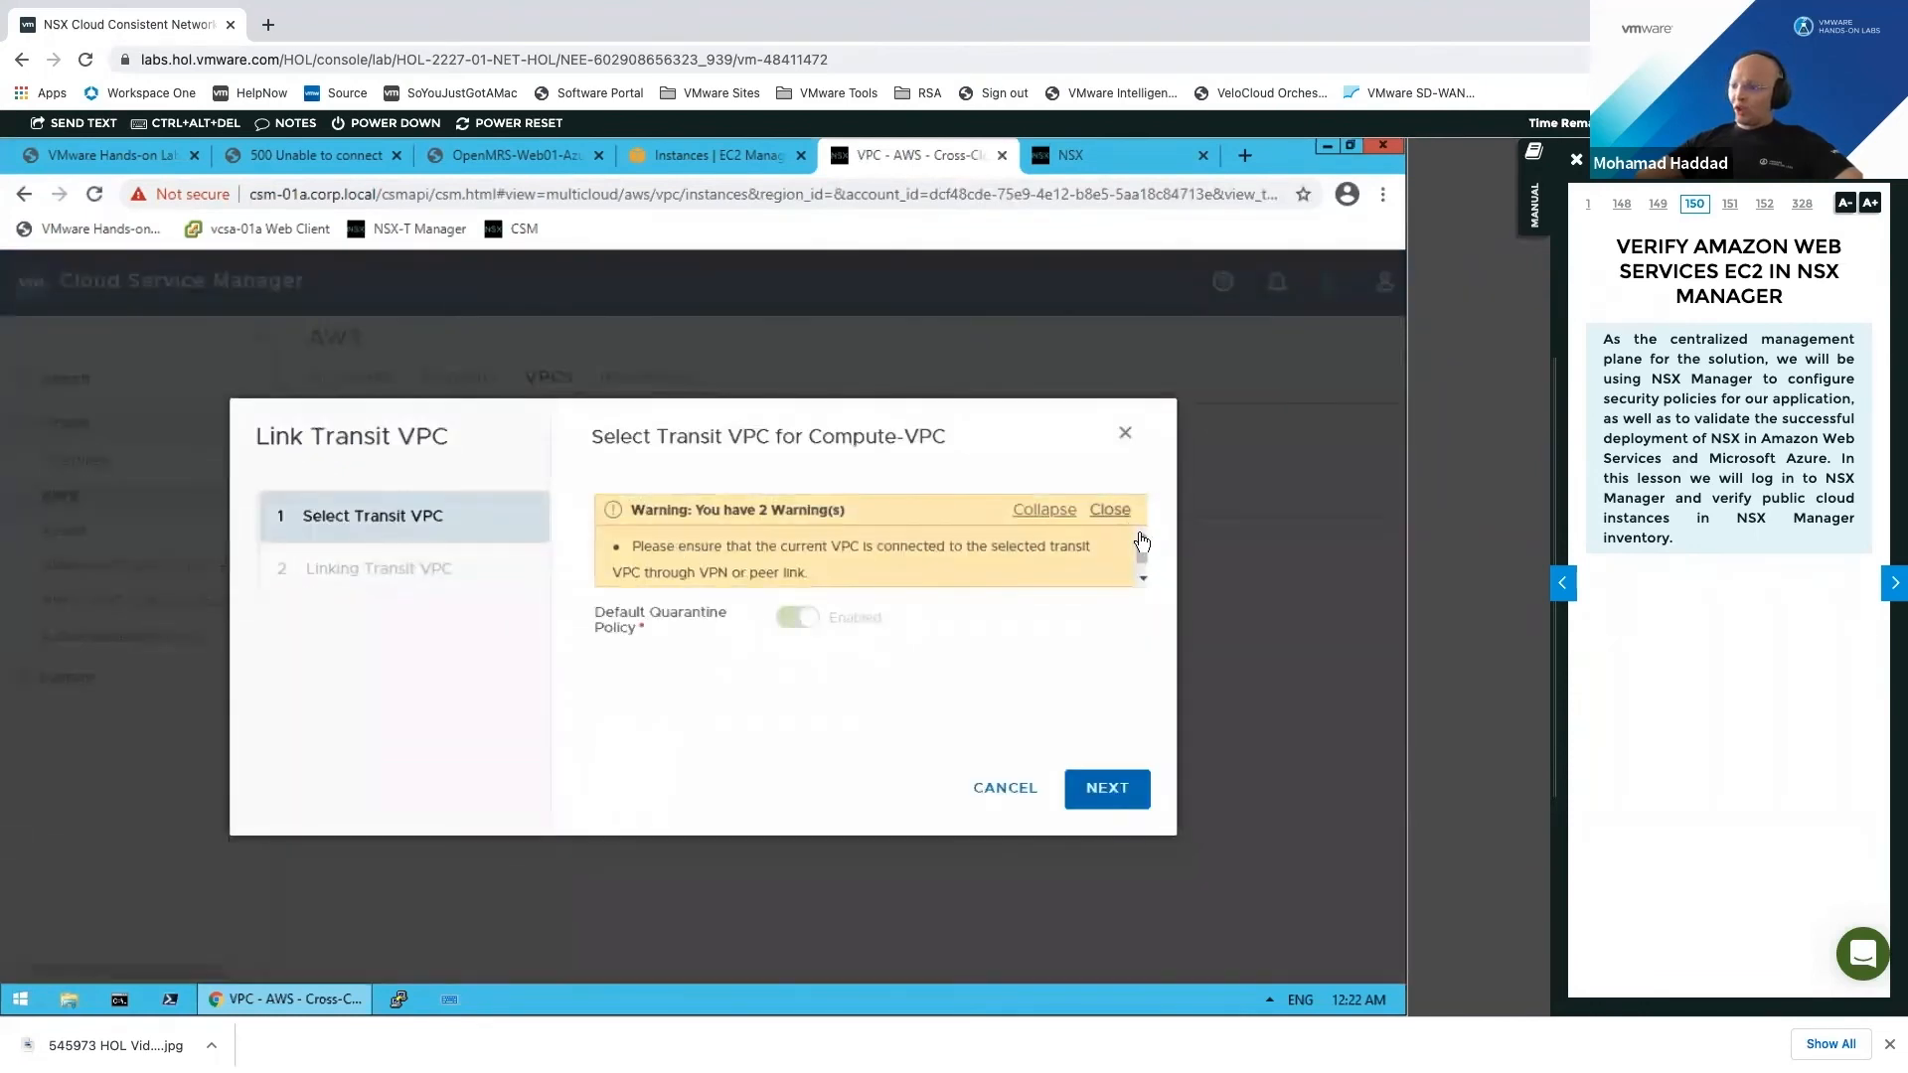
left_click(1131, 510)
left_click(1138, 513)
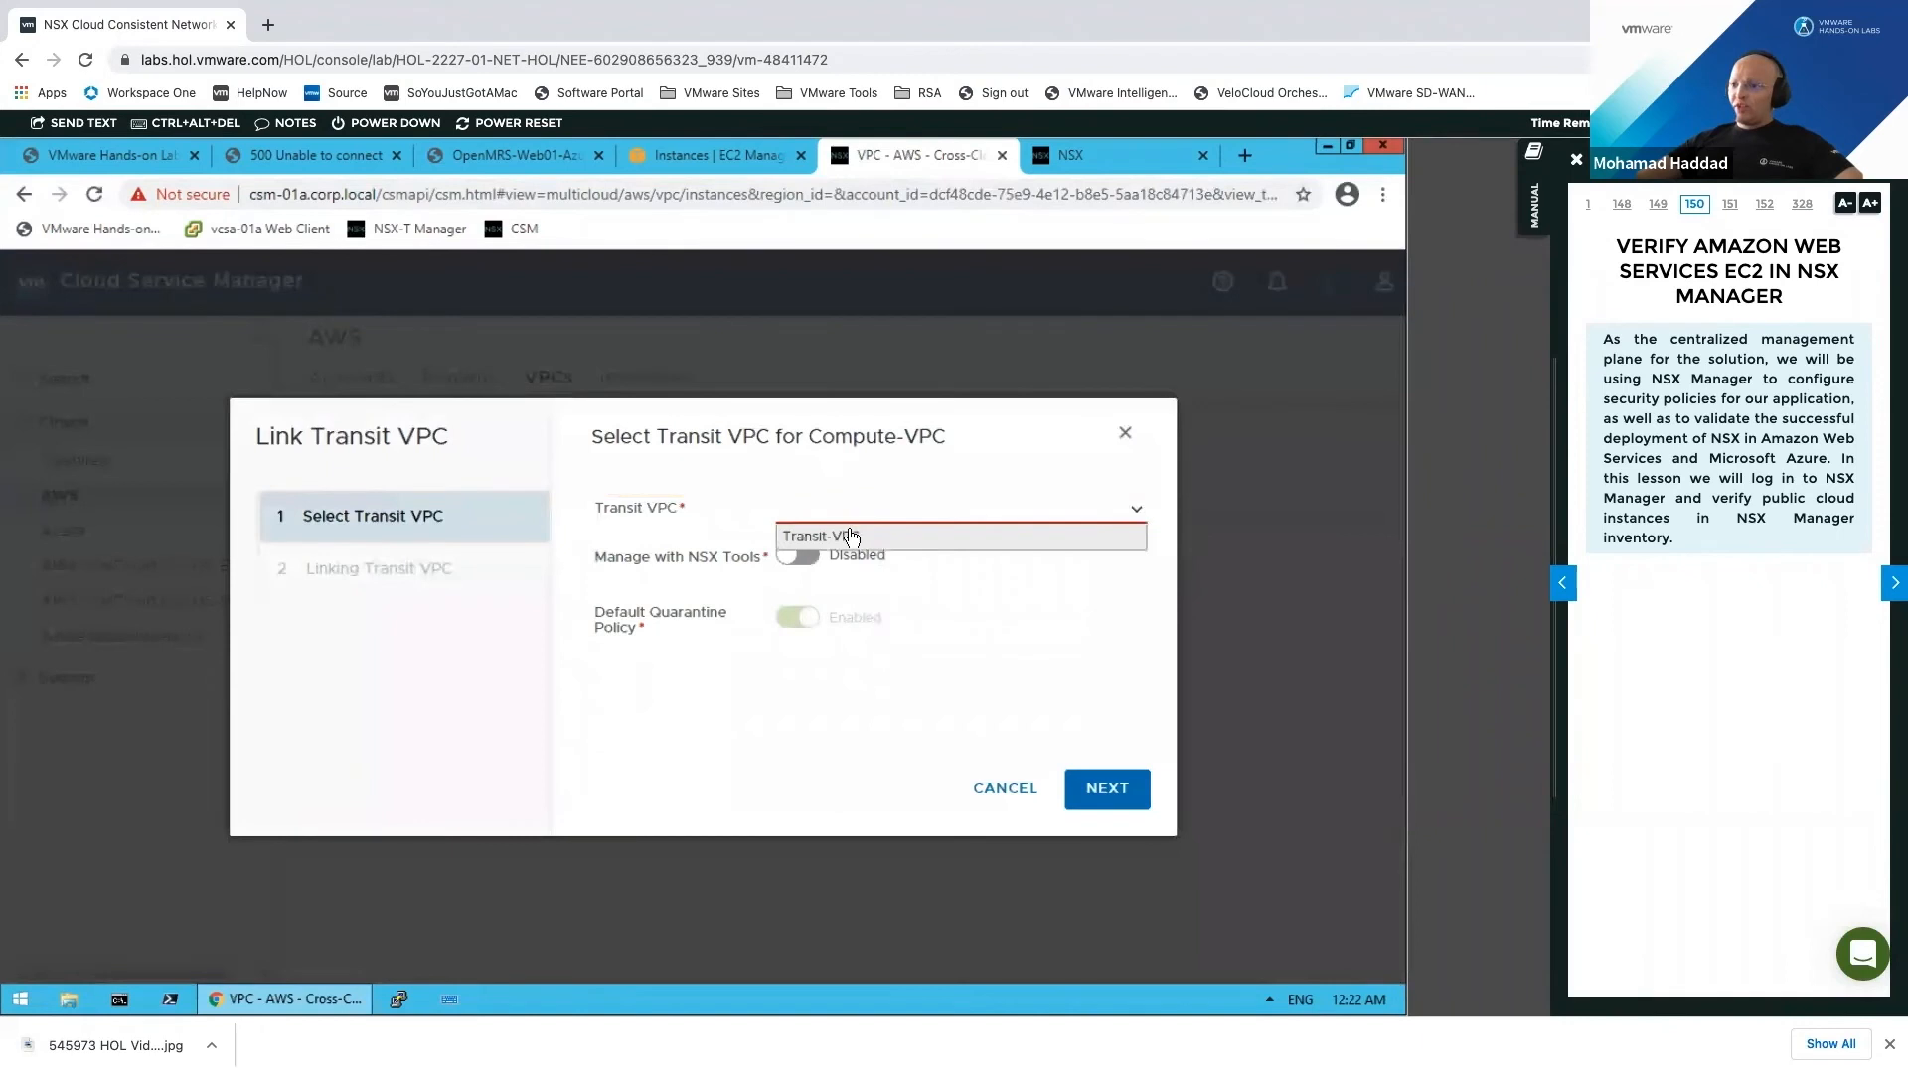
left_click(836, 540)
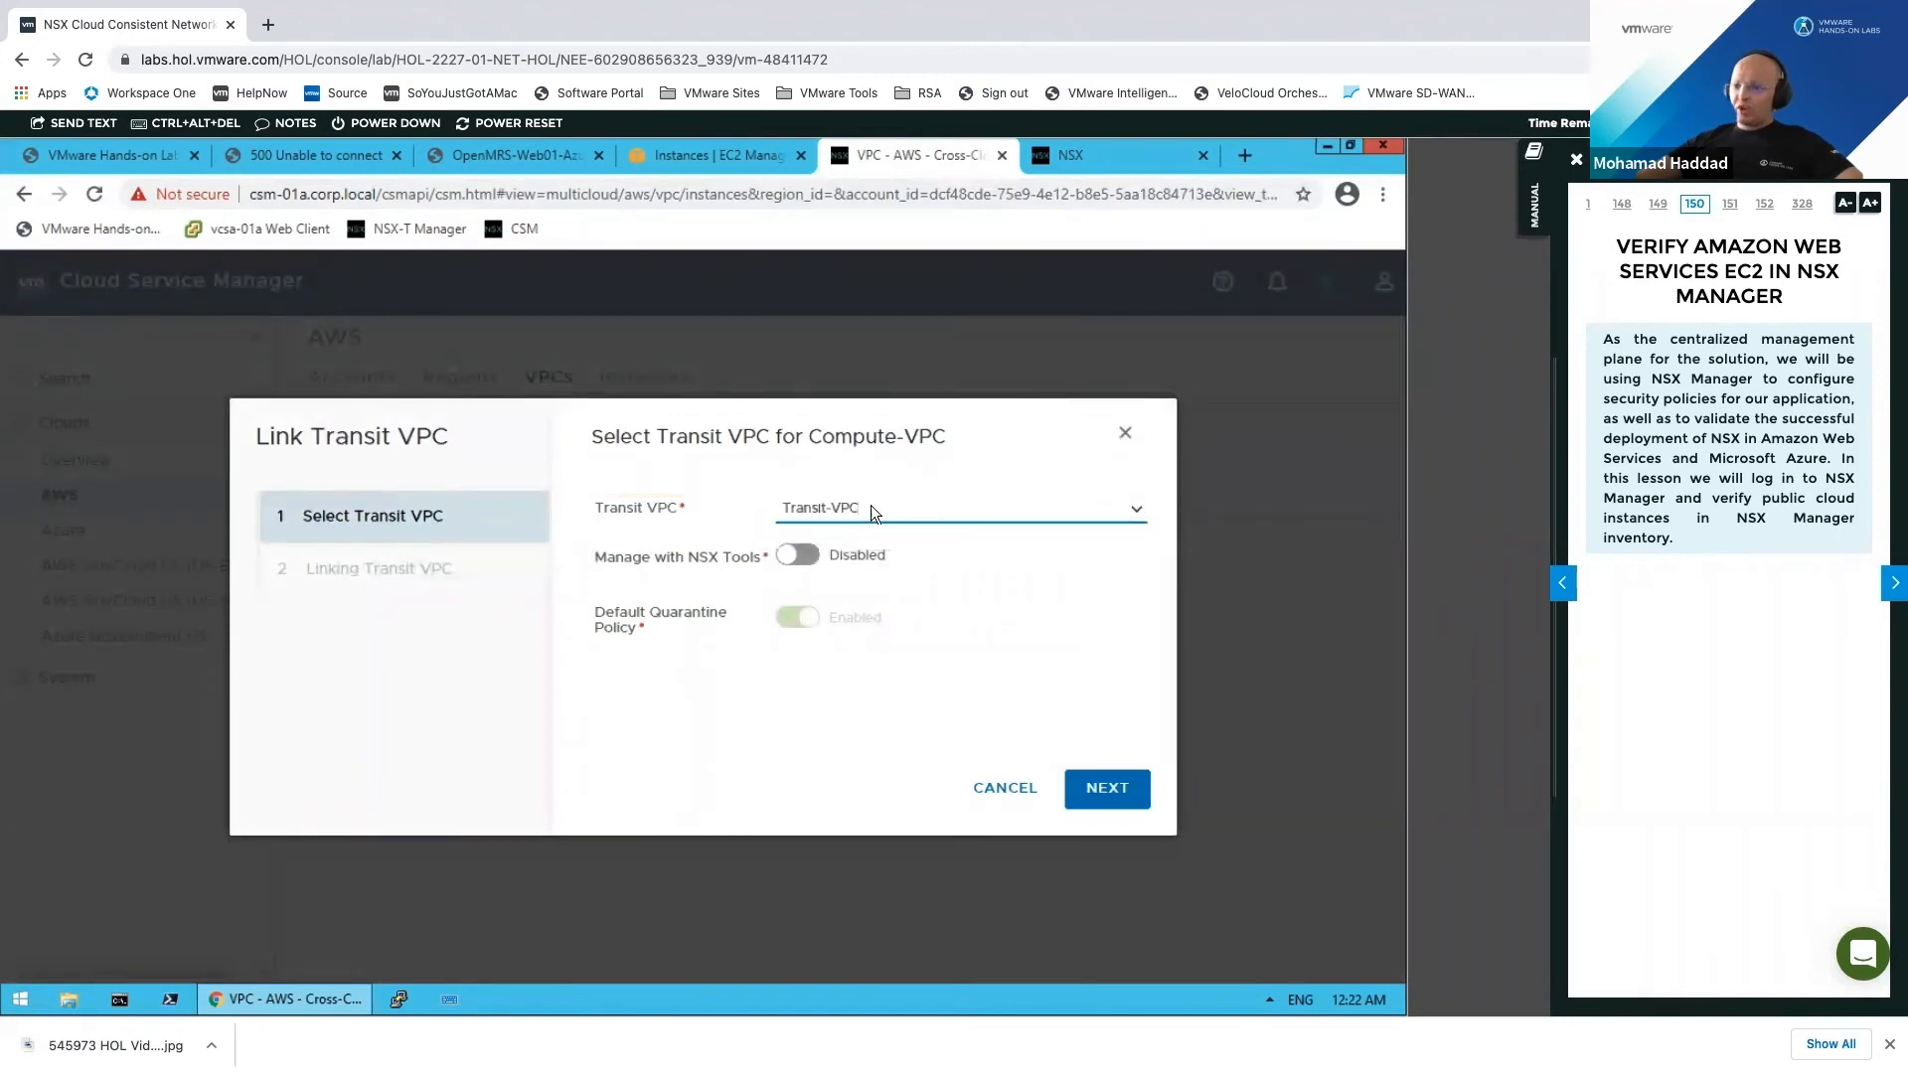
left_click_drag(600, 553, 739, 557)
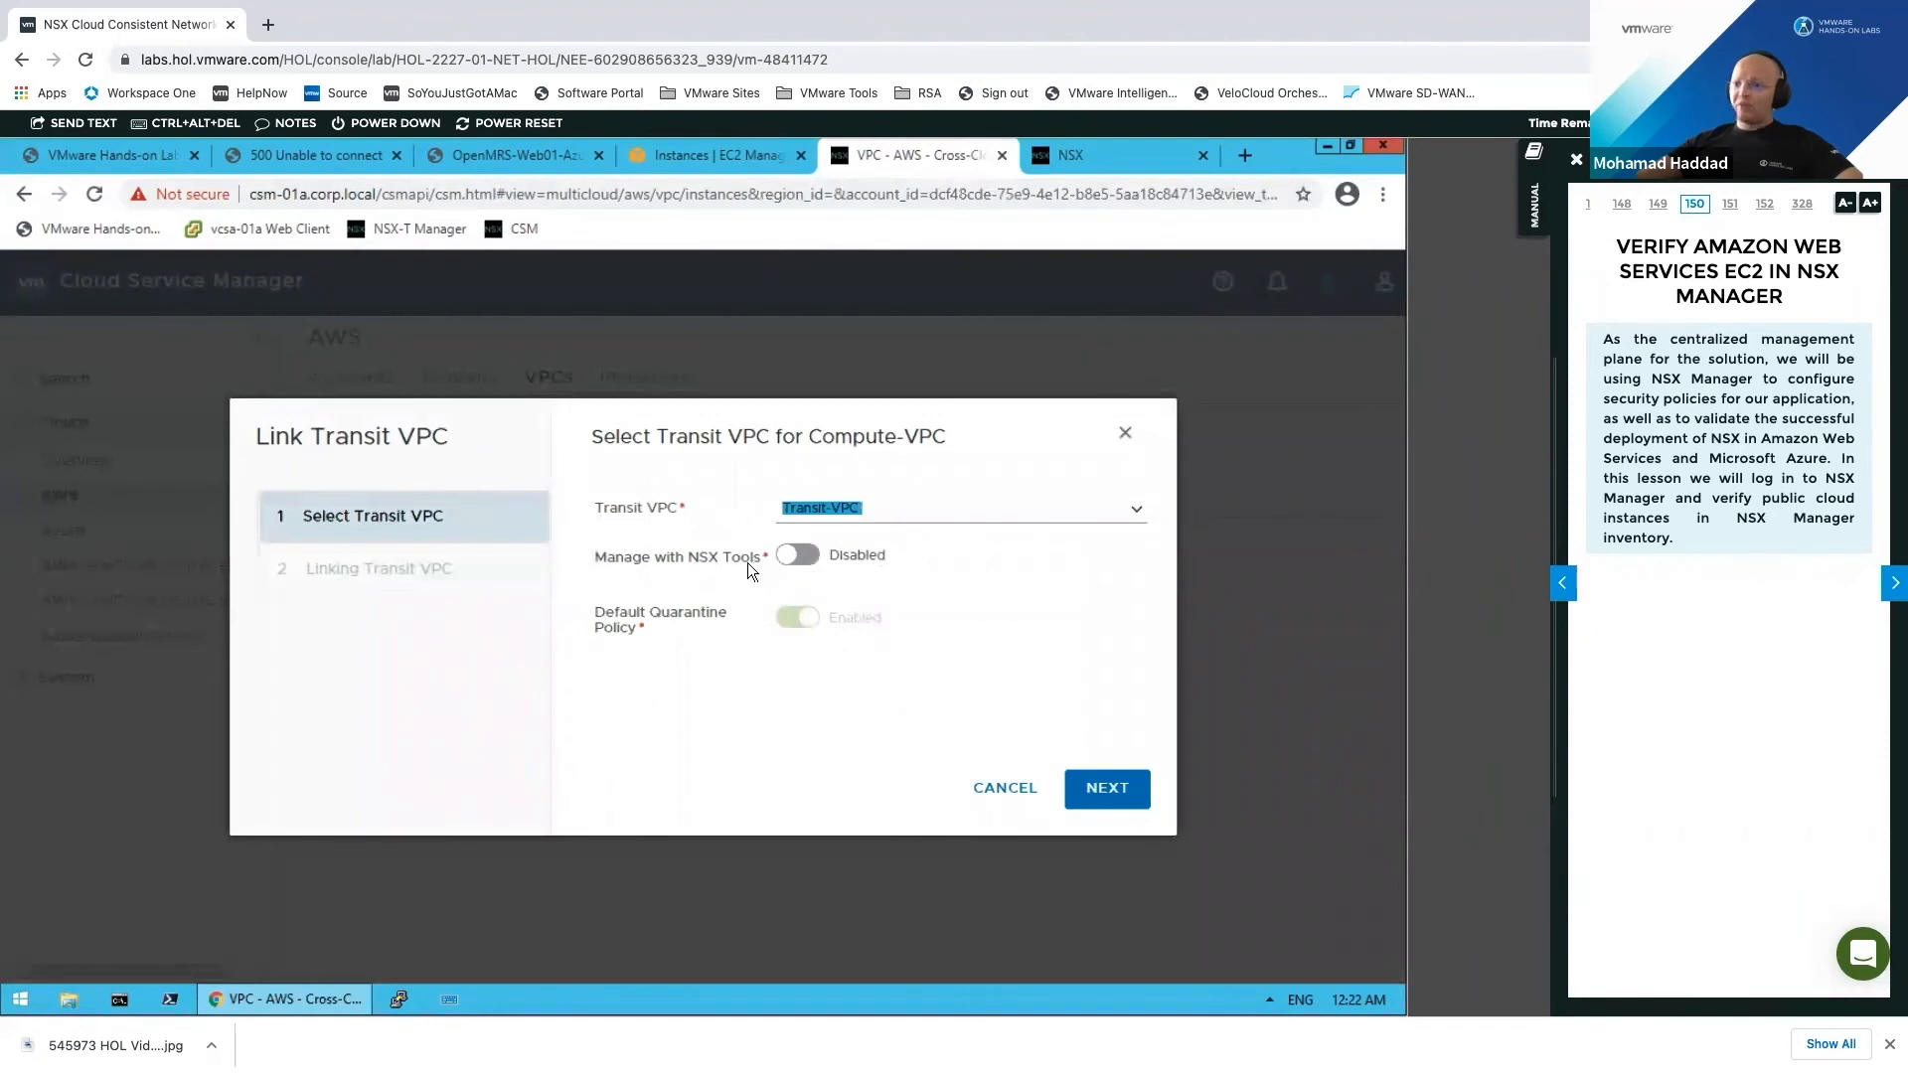
left_click(989, 577)
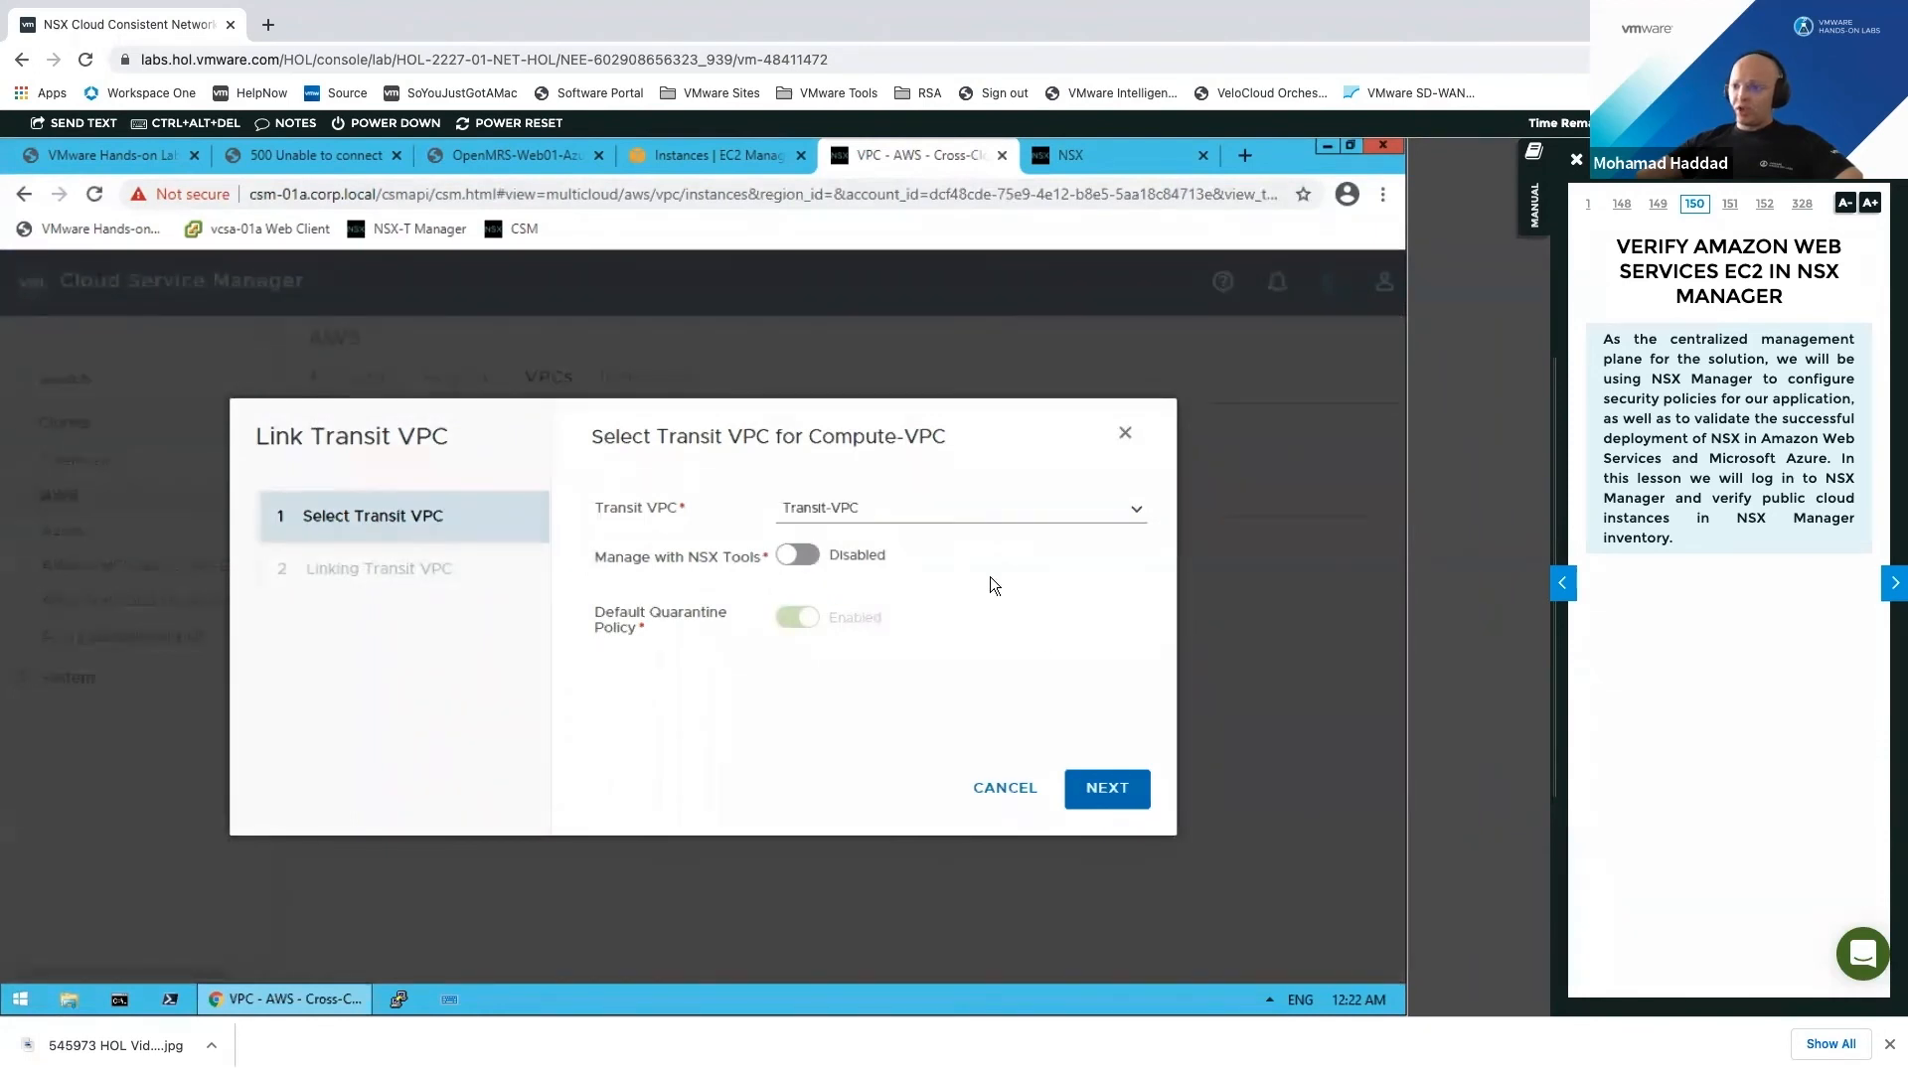
left_click(1116, 789)
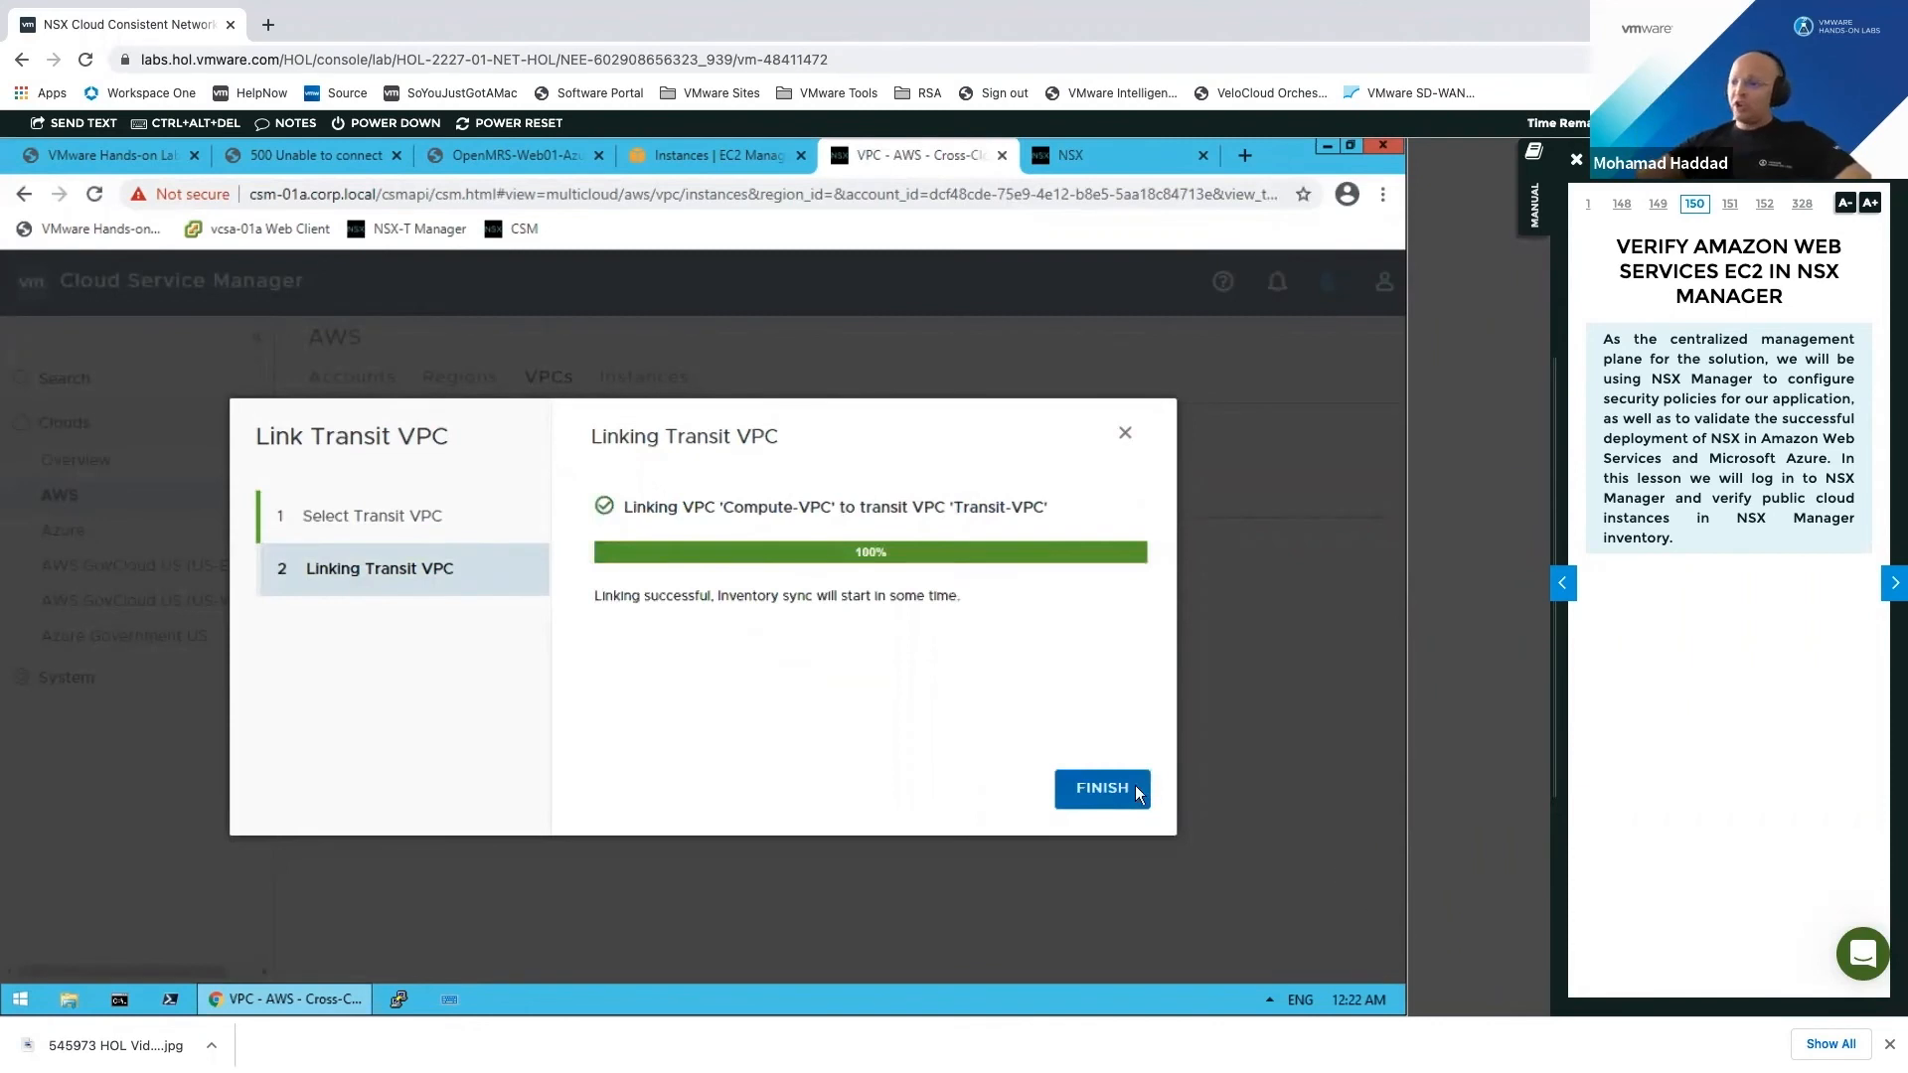
left_click(1118, 787)
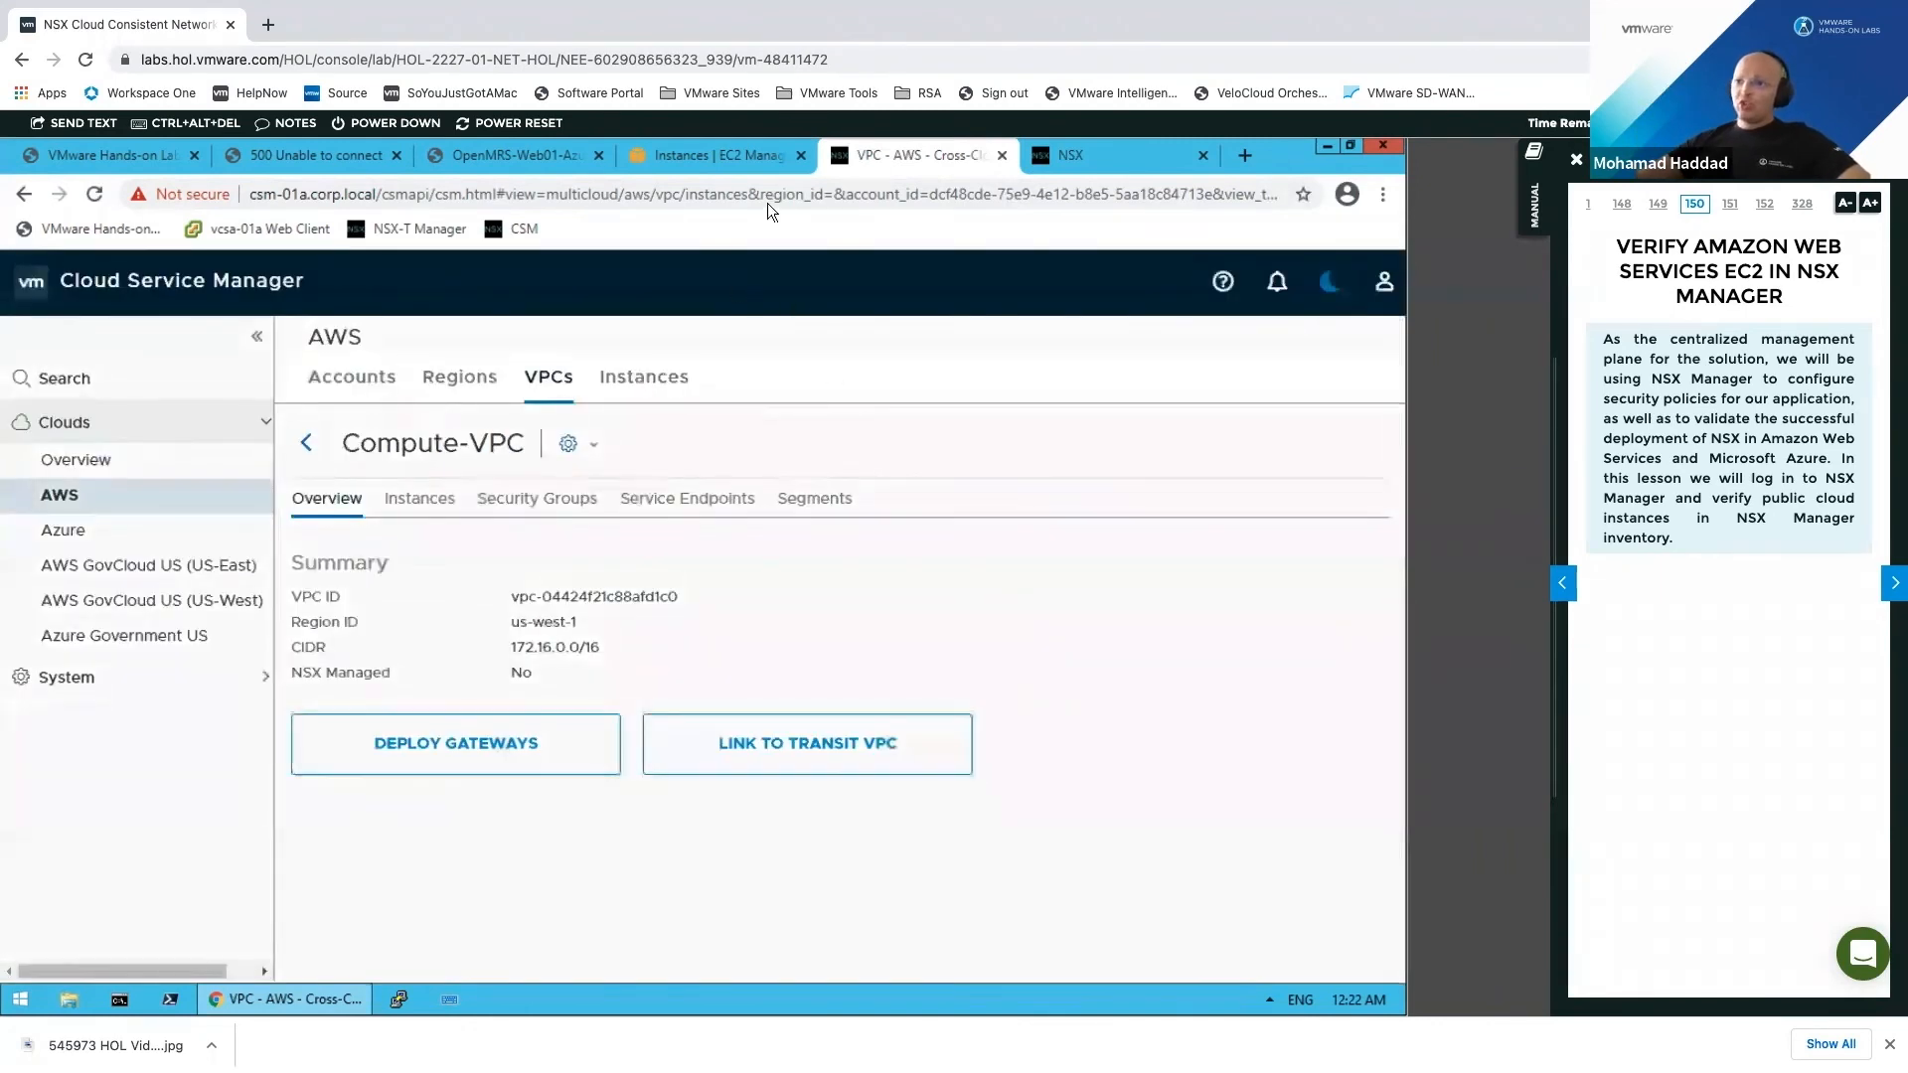
left_click(174, 534)
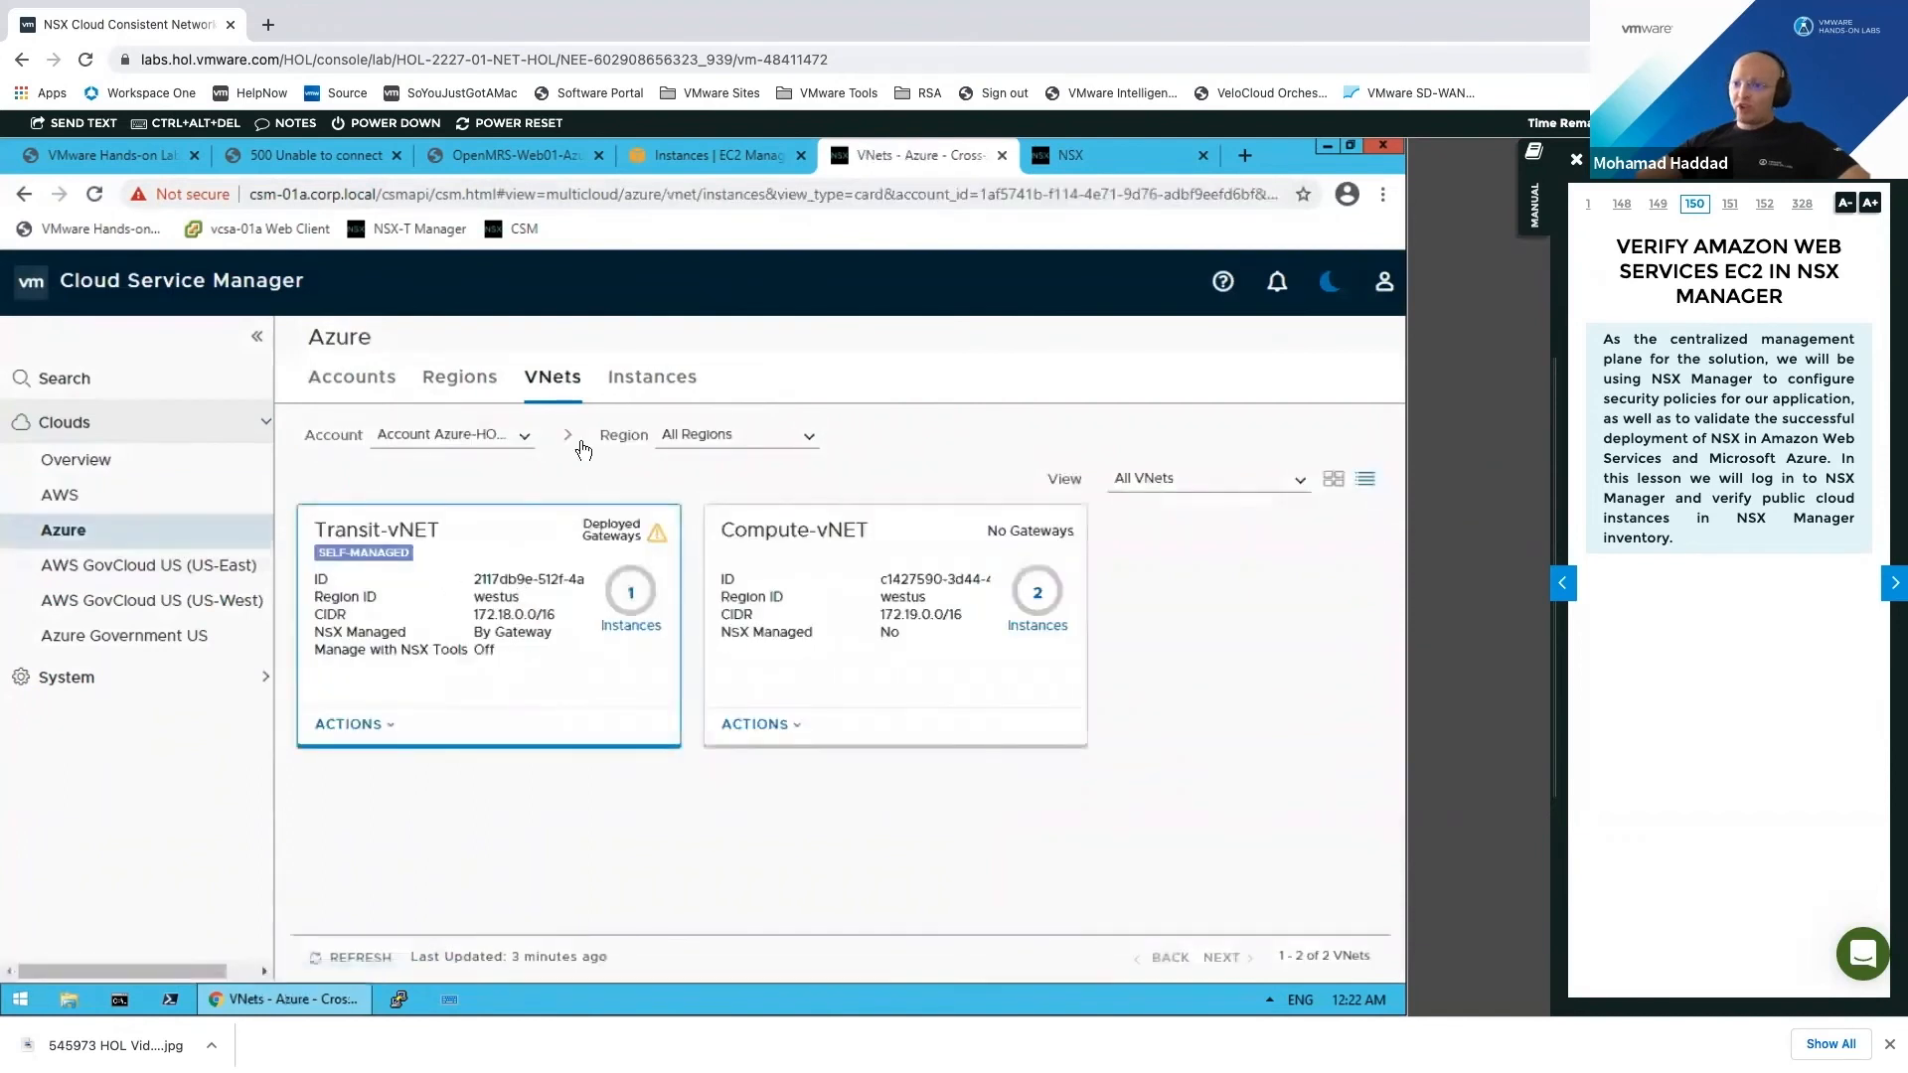
Step: In the Azure VNets list, bring up the actions for Compute-vNET
left_click(485, 382)
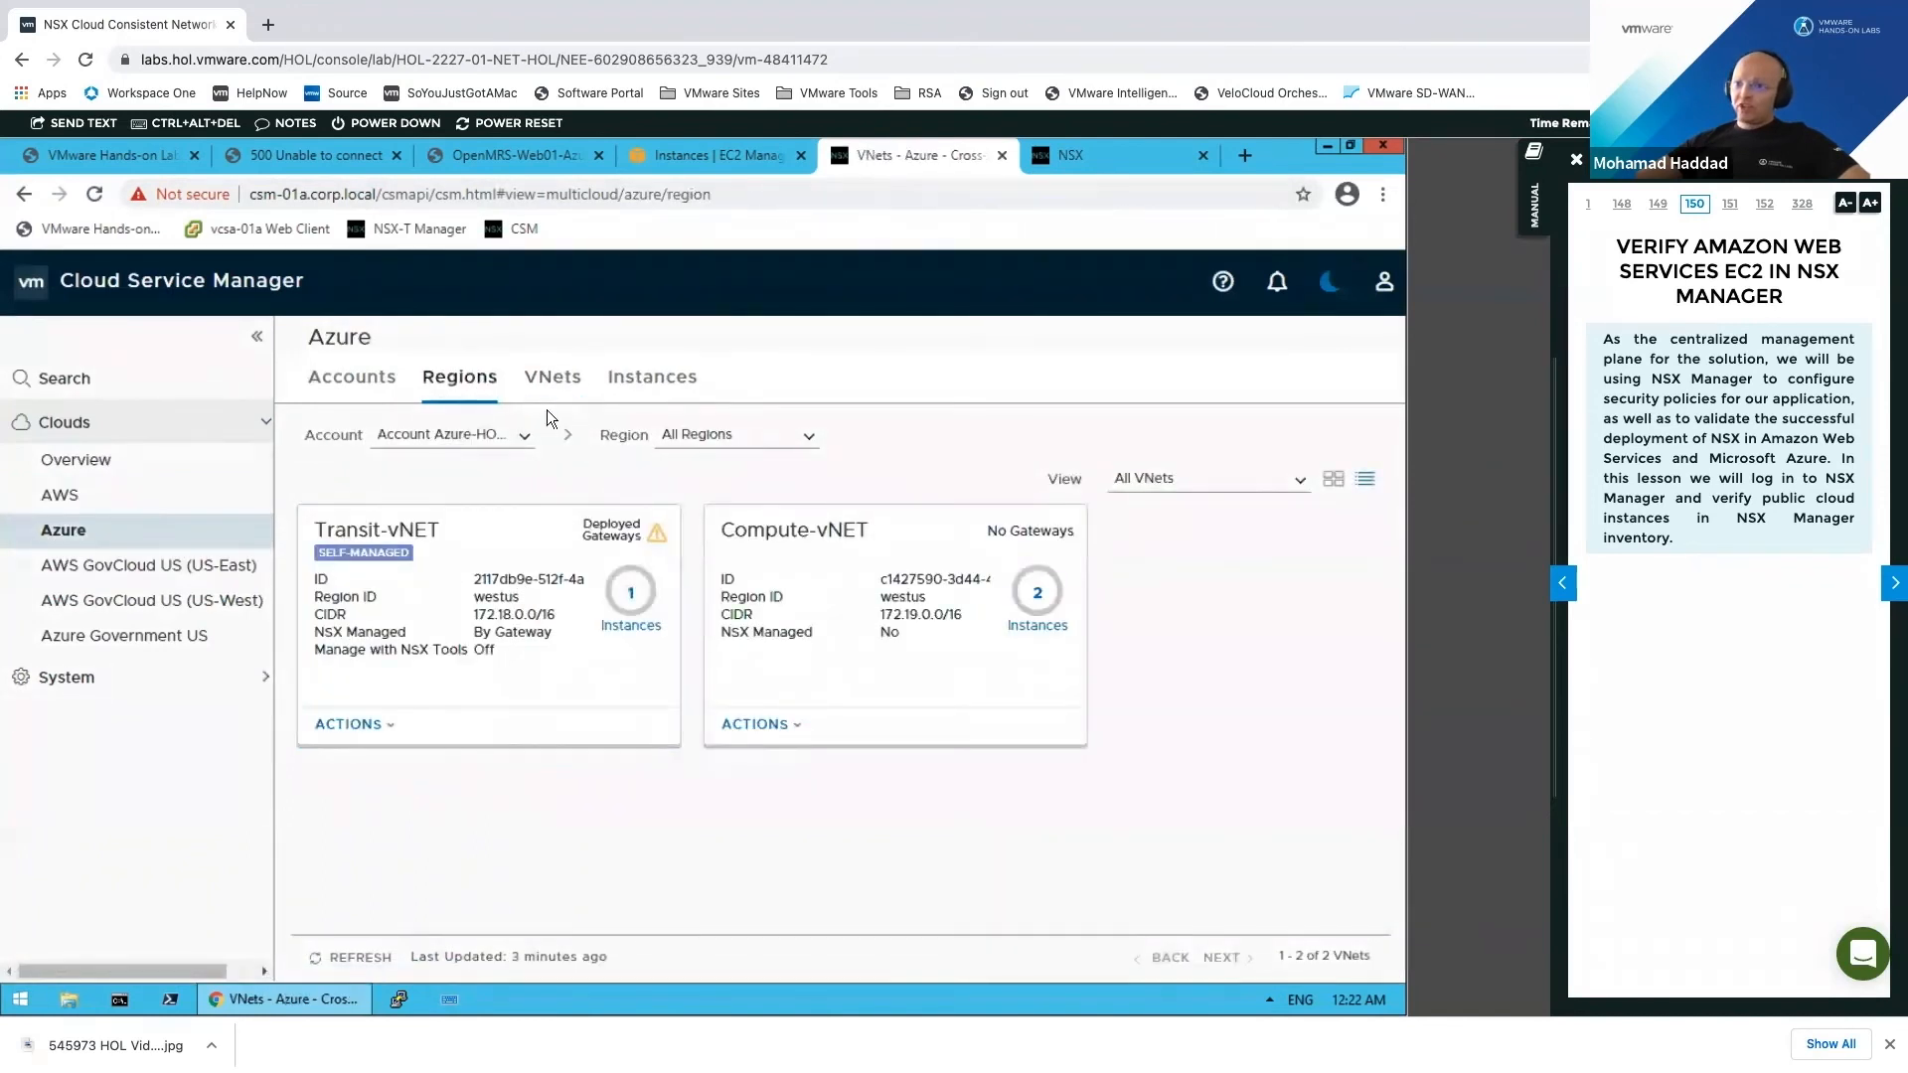
left_click(557, 381)
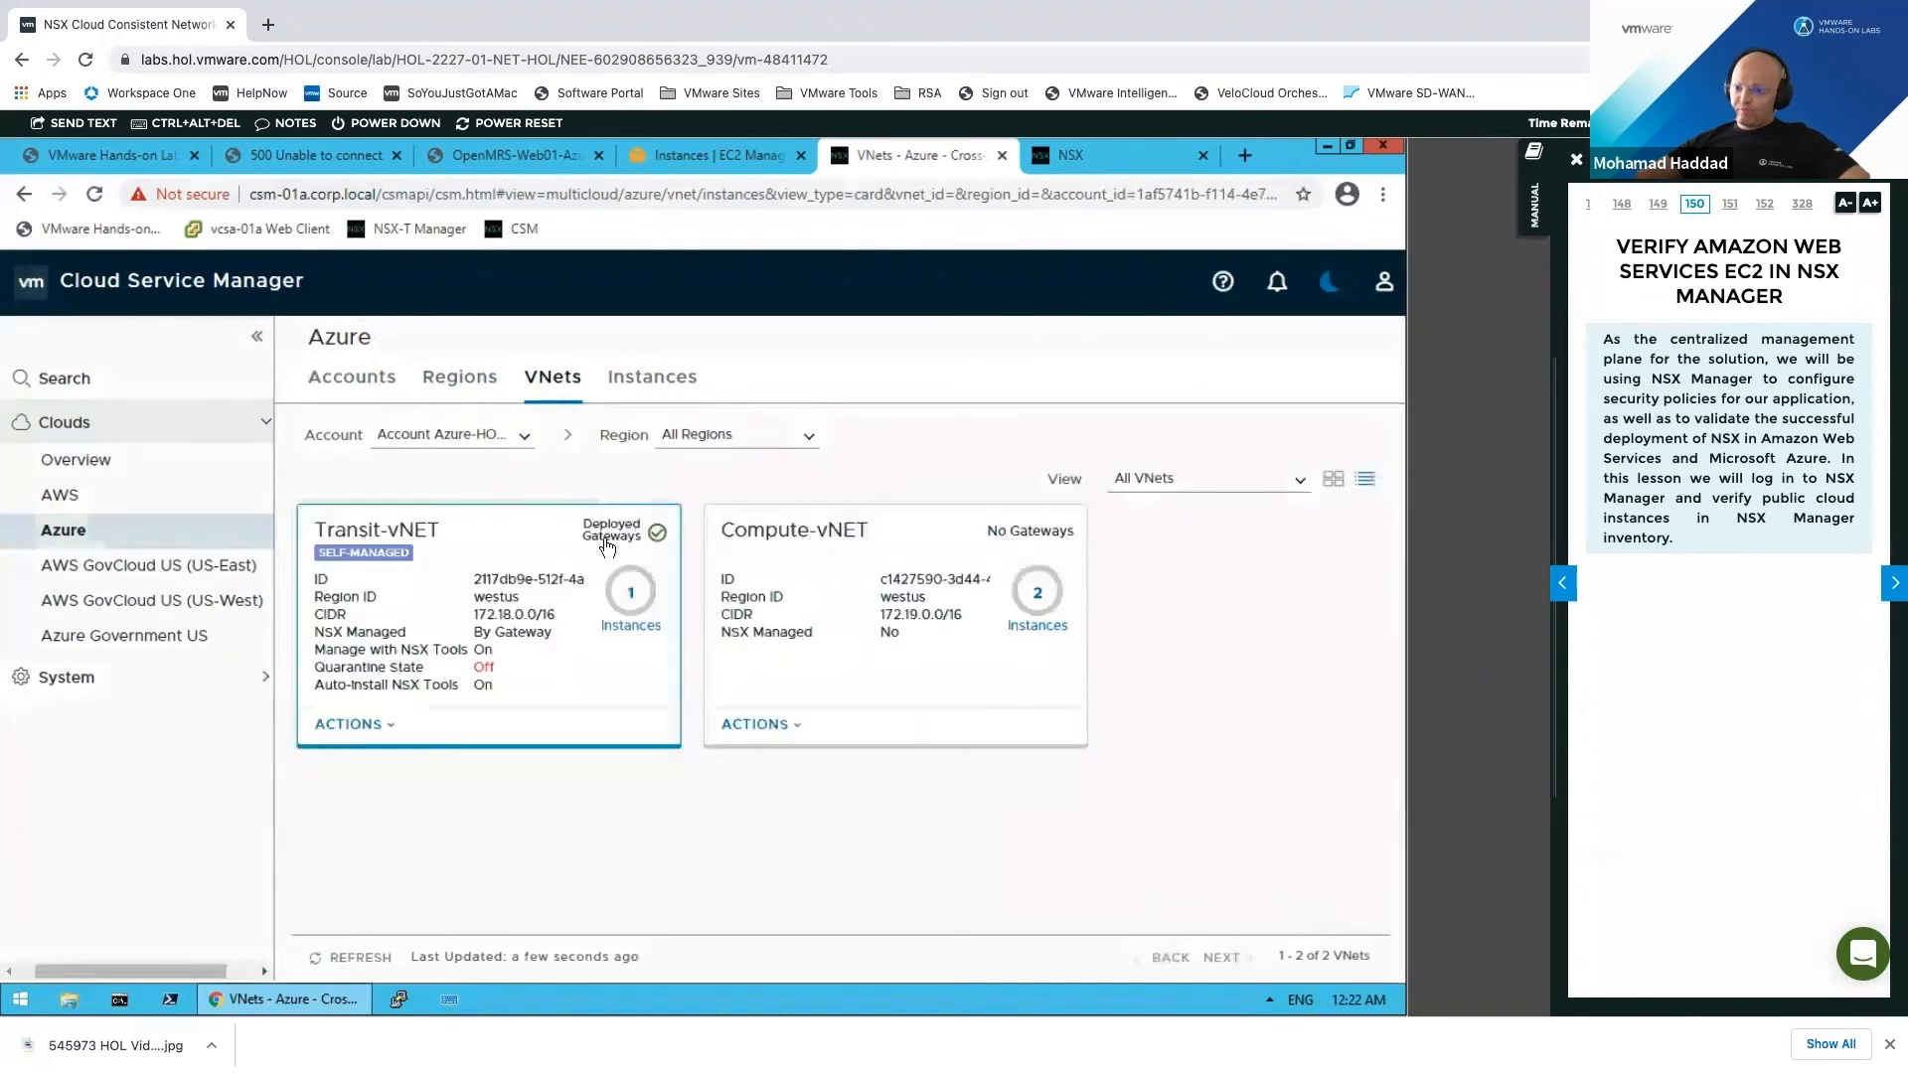
left_click(386, 726)
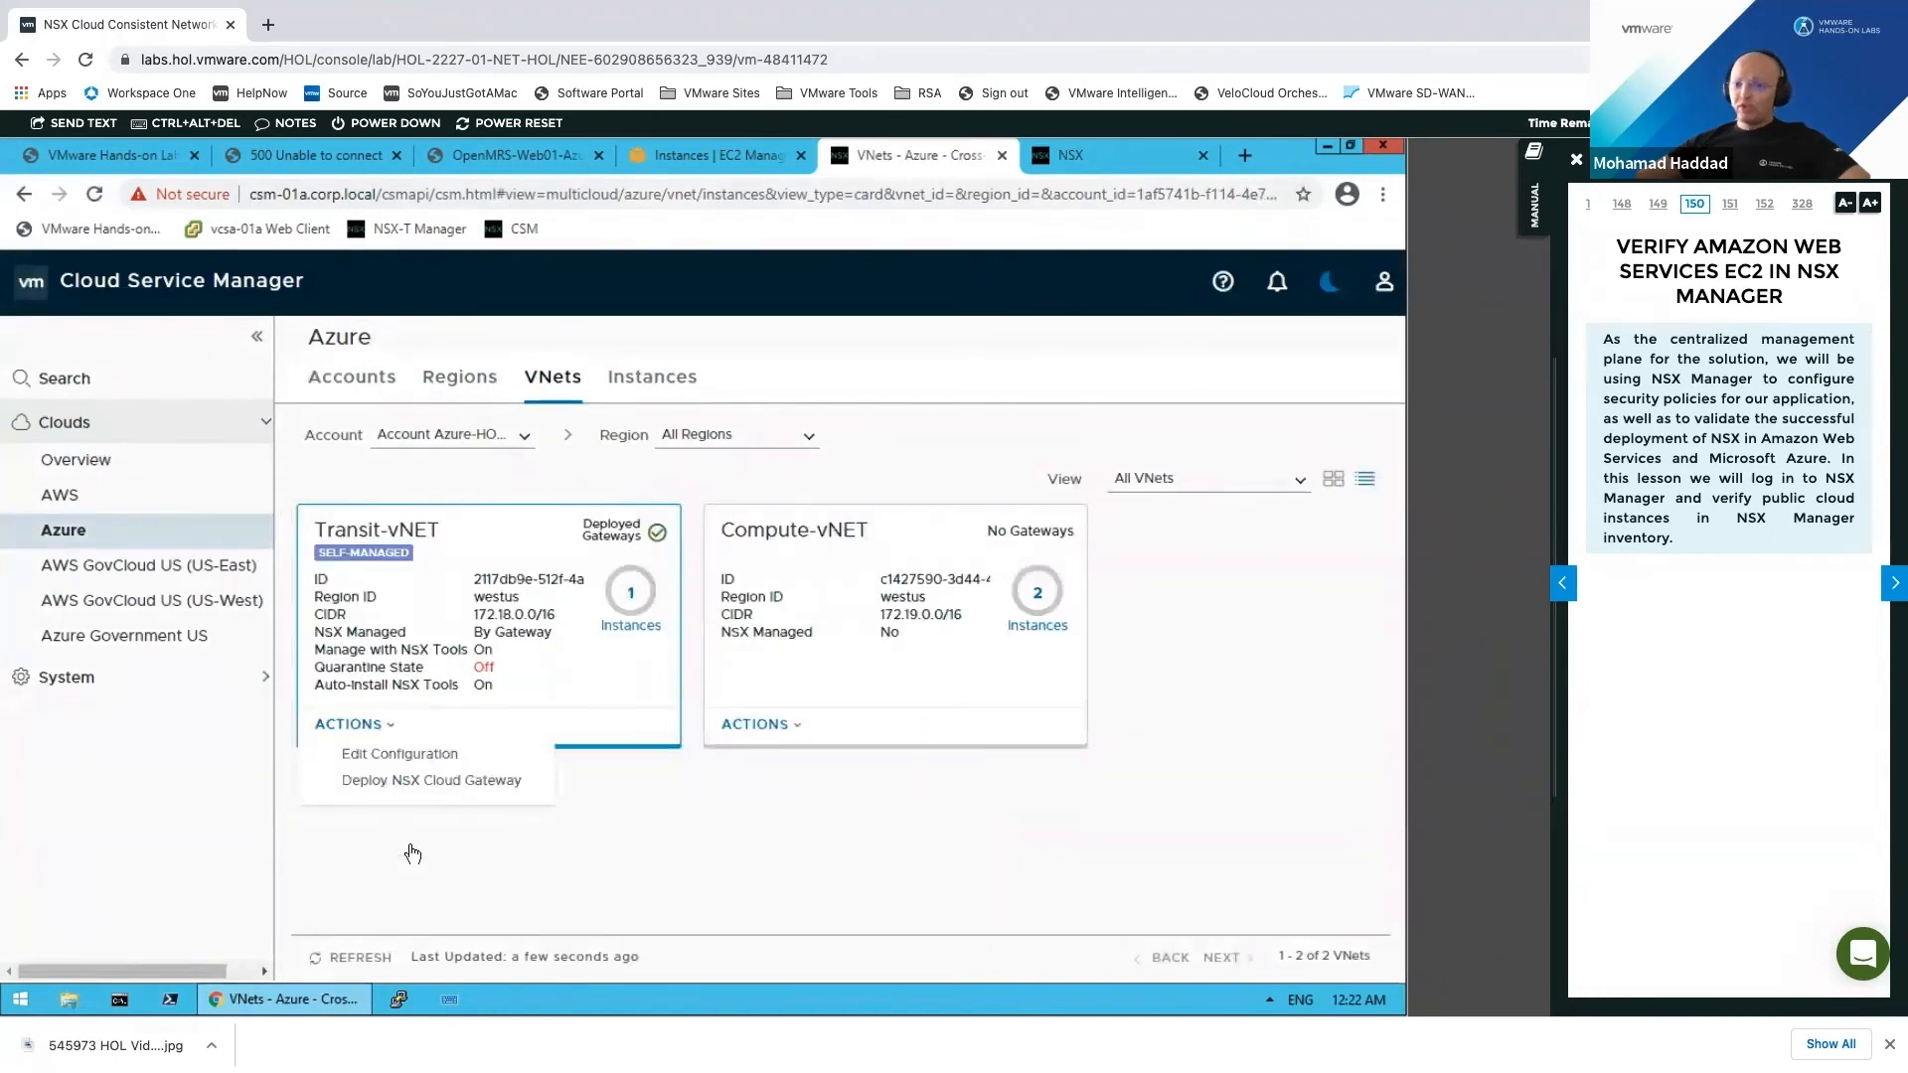
left_click(793, 728)
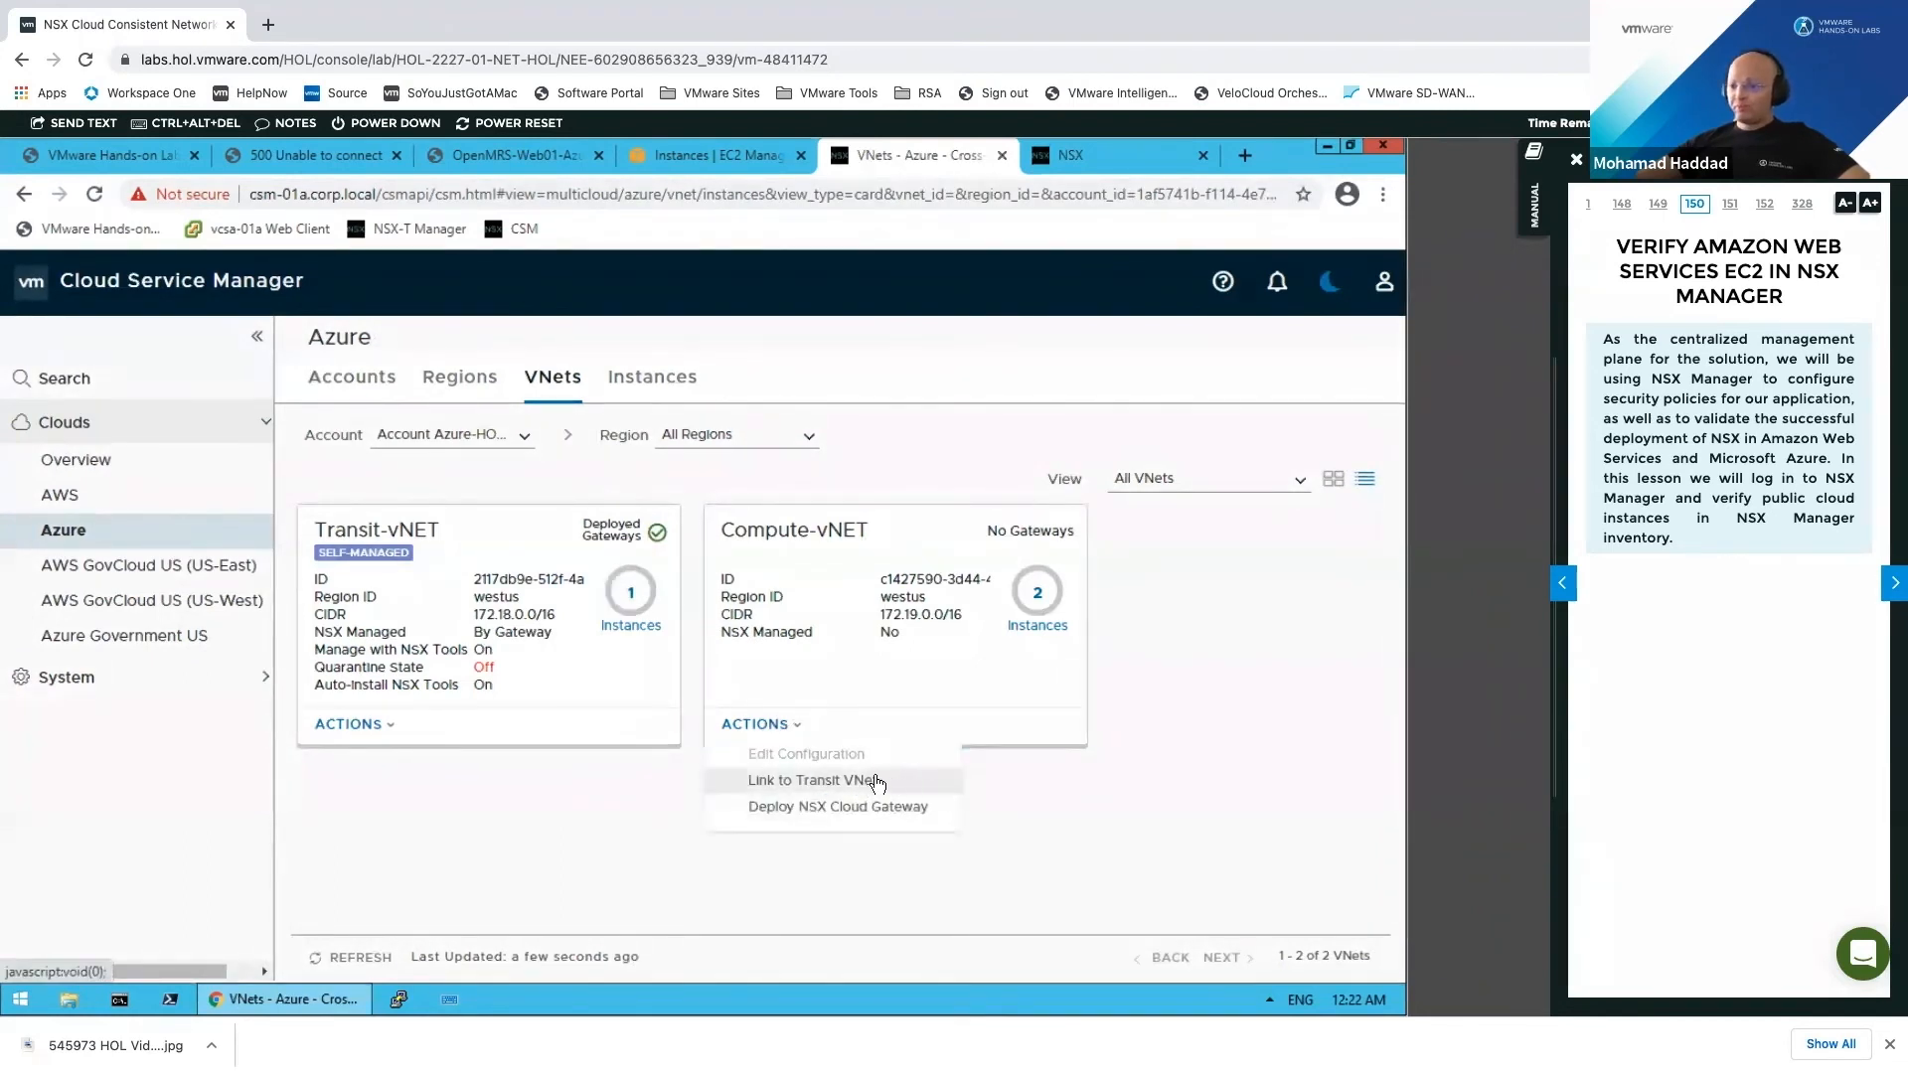
Step: Link Compute-vNET to Transit-vNET and start the environment validation
left_click(876, 782)
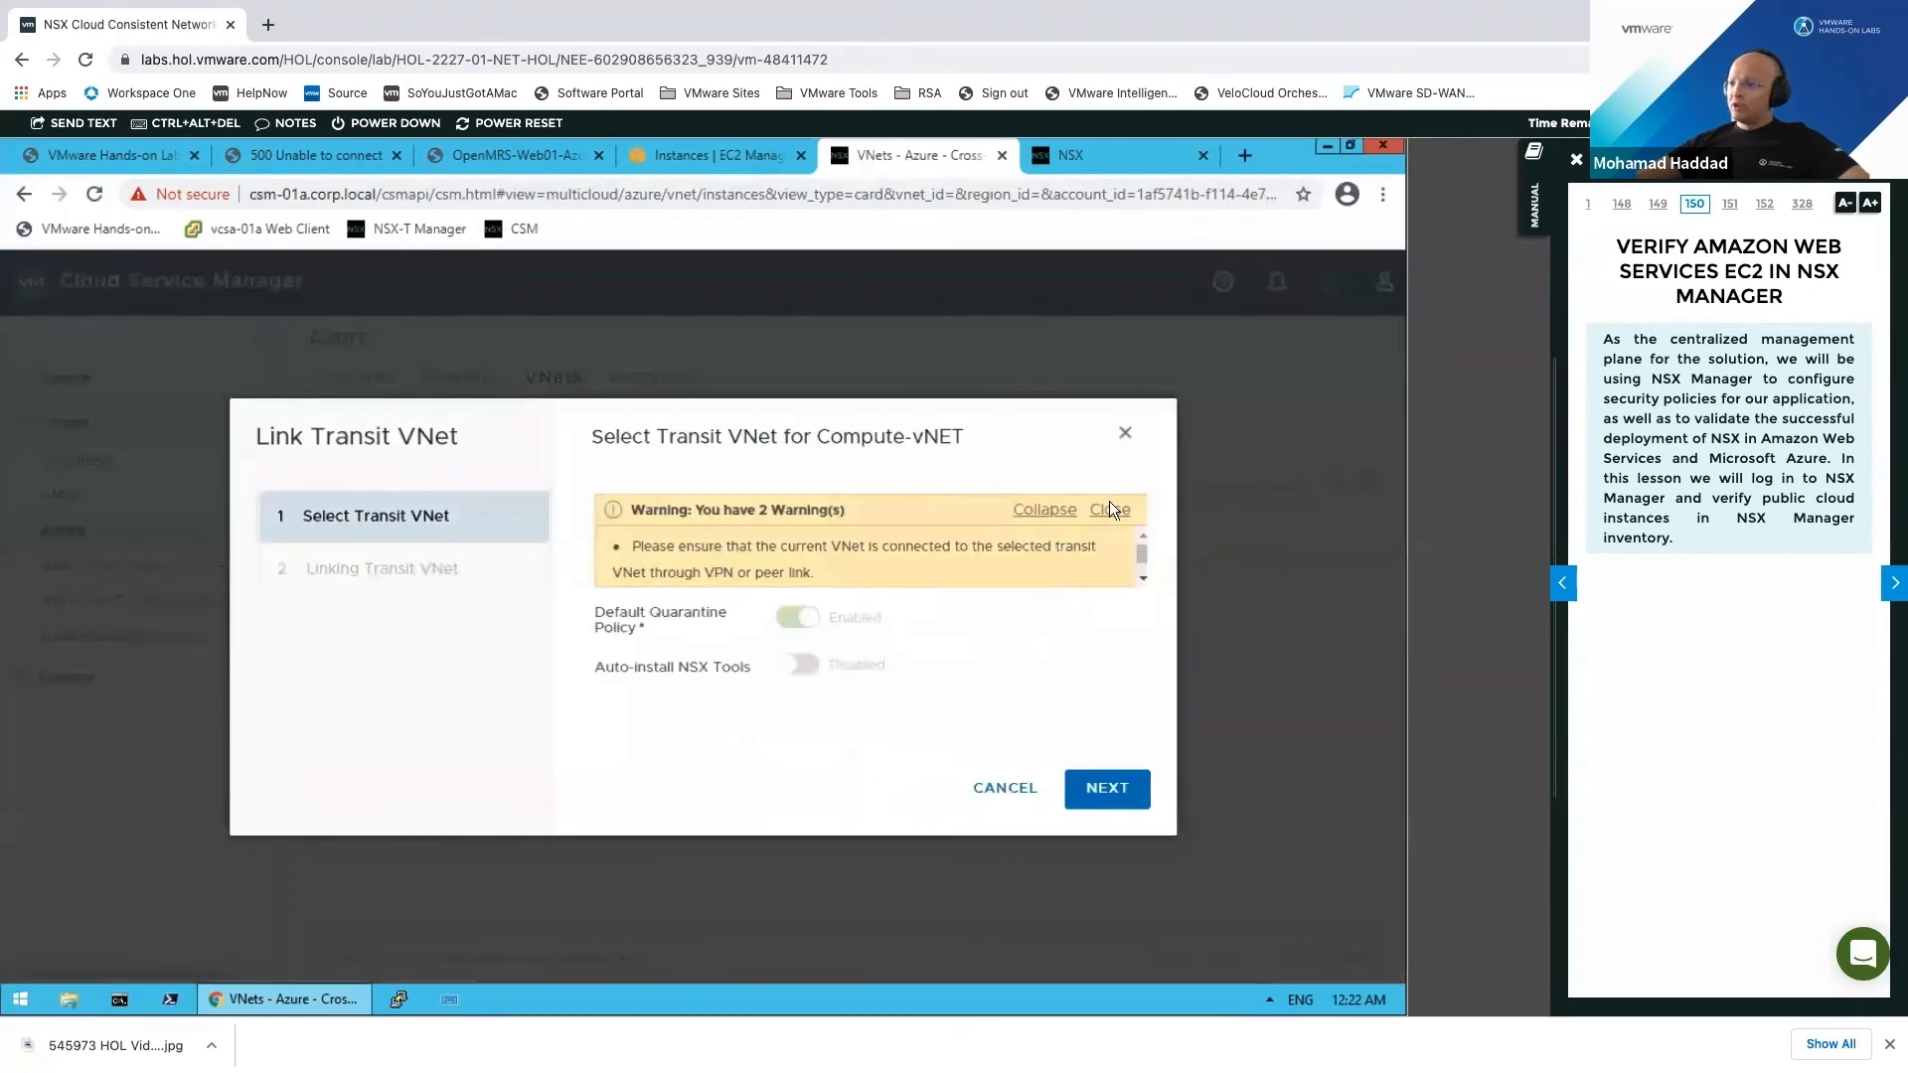
left_click(1110, 511)
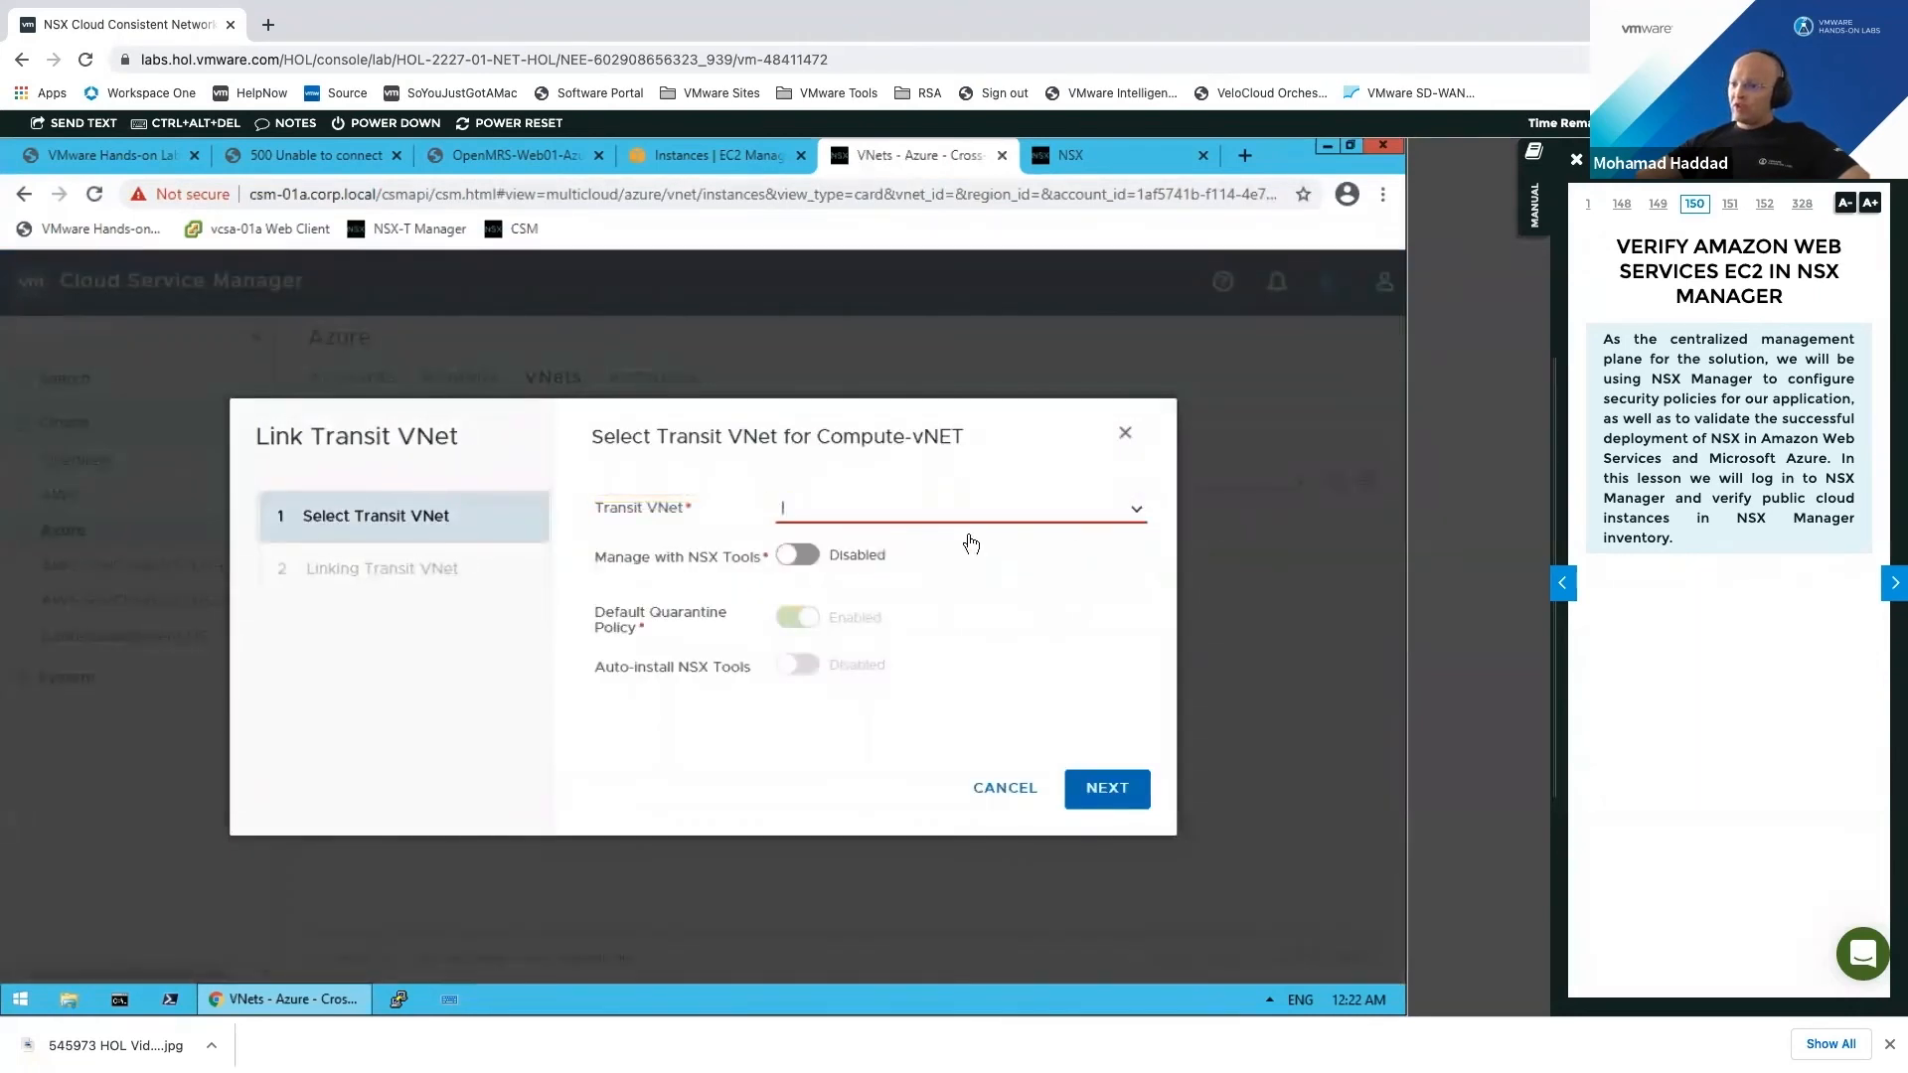
left_click(971, 541)
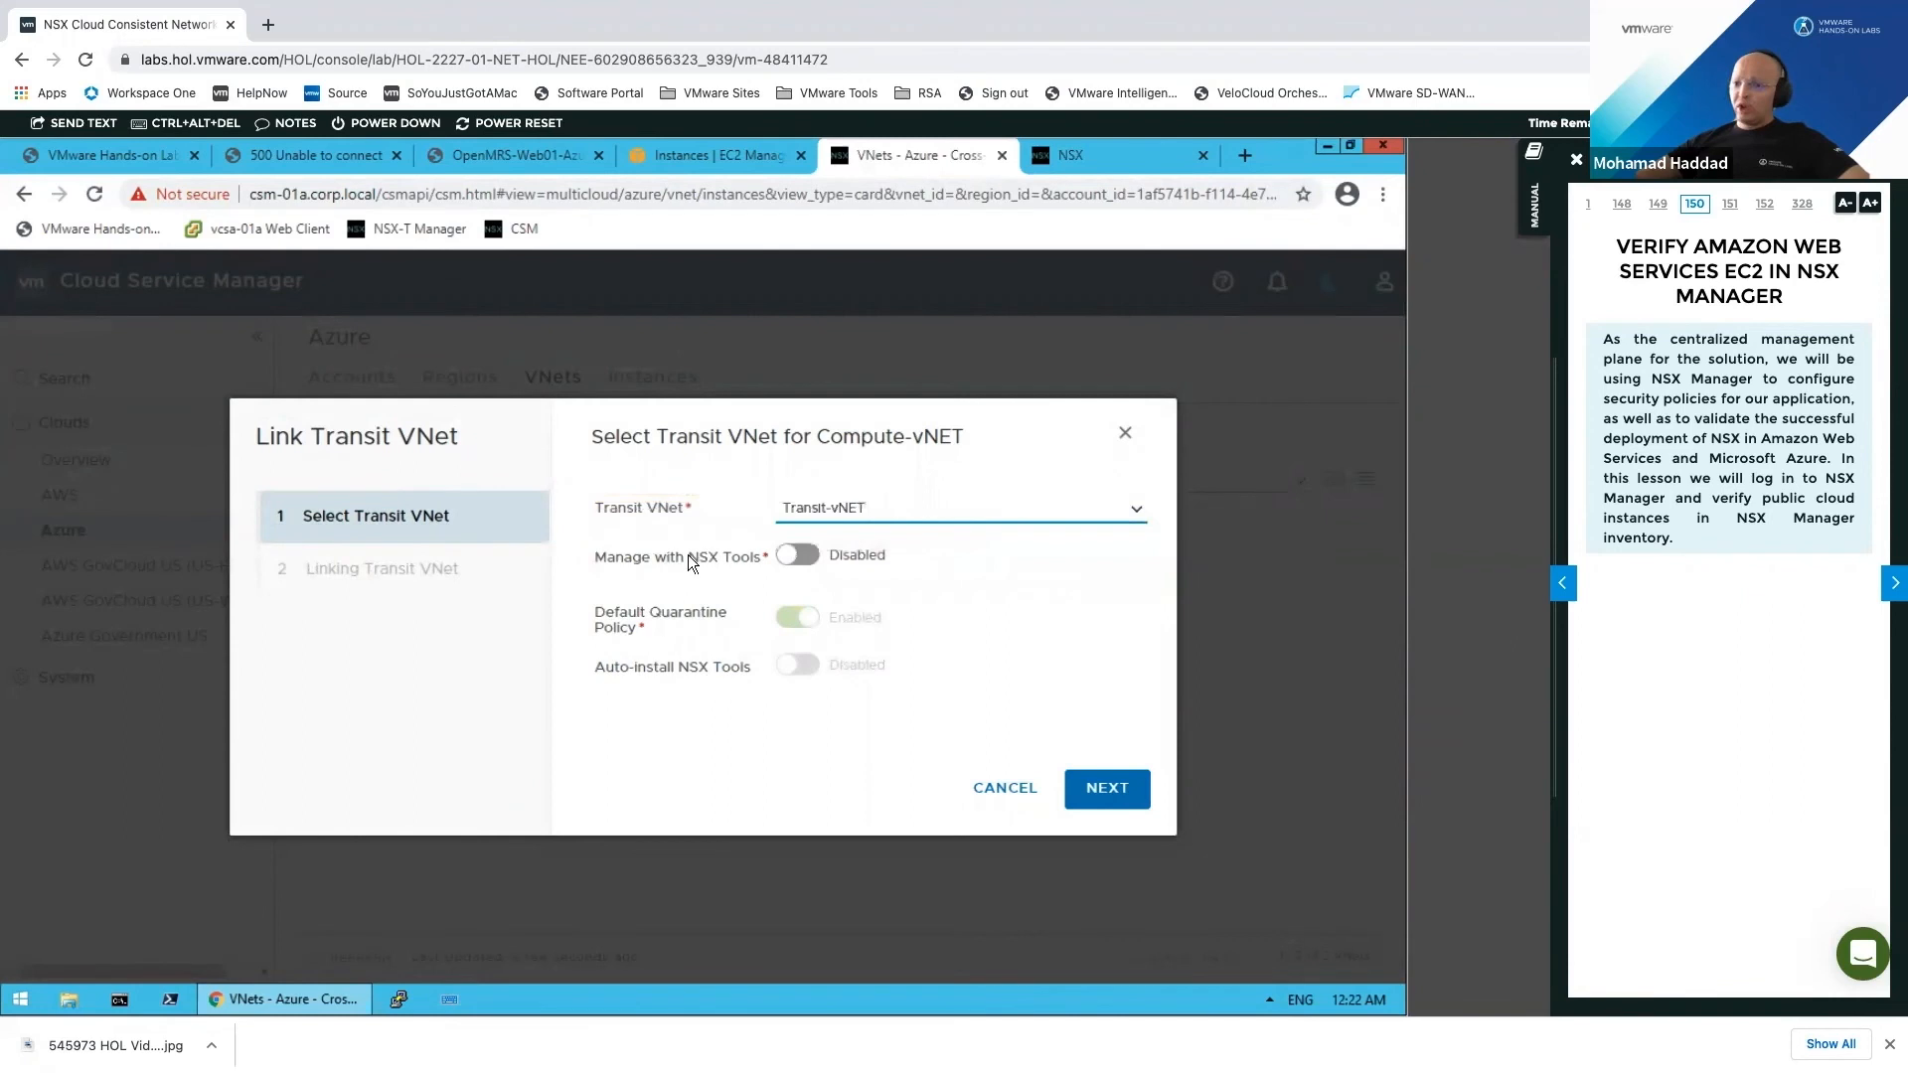
left_click(748, 556)
left_click(1107, 792)
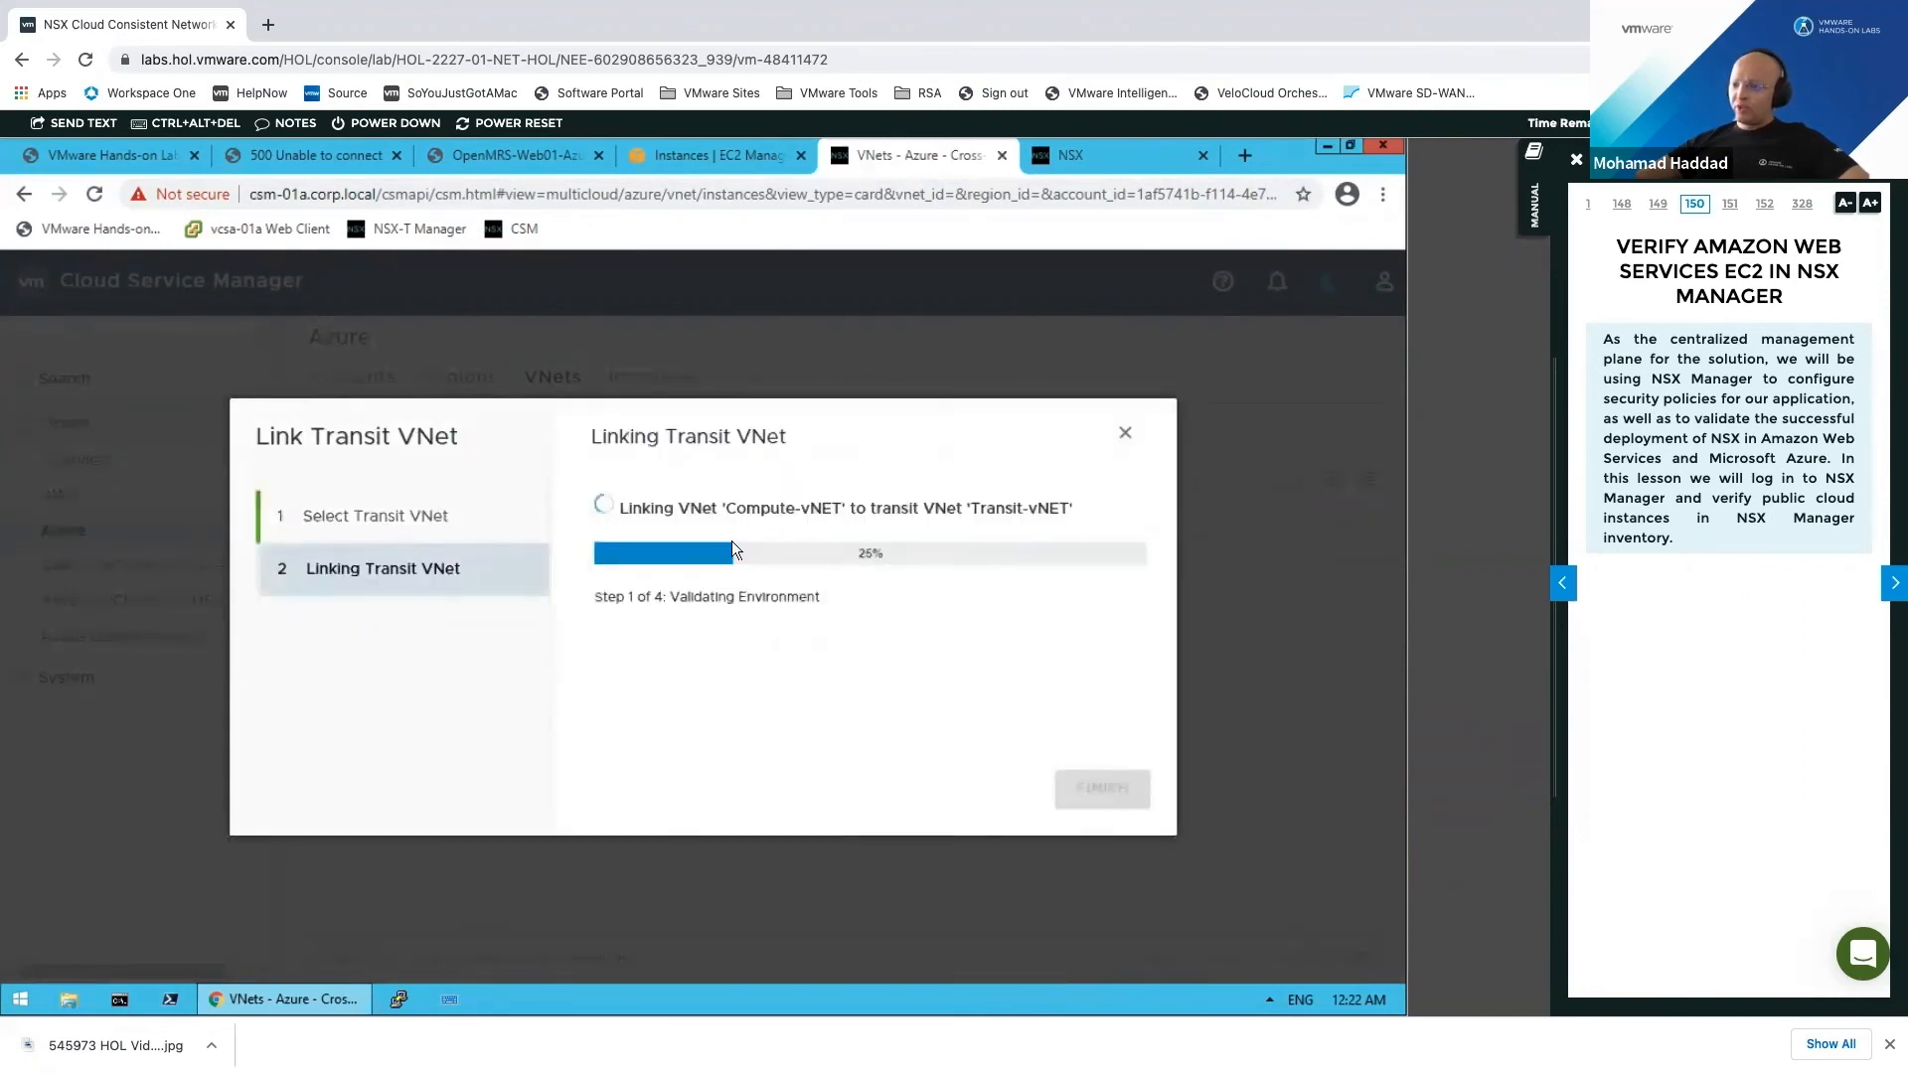
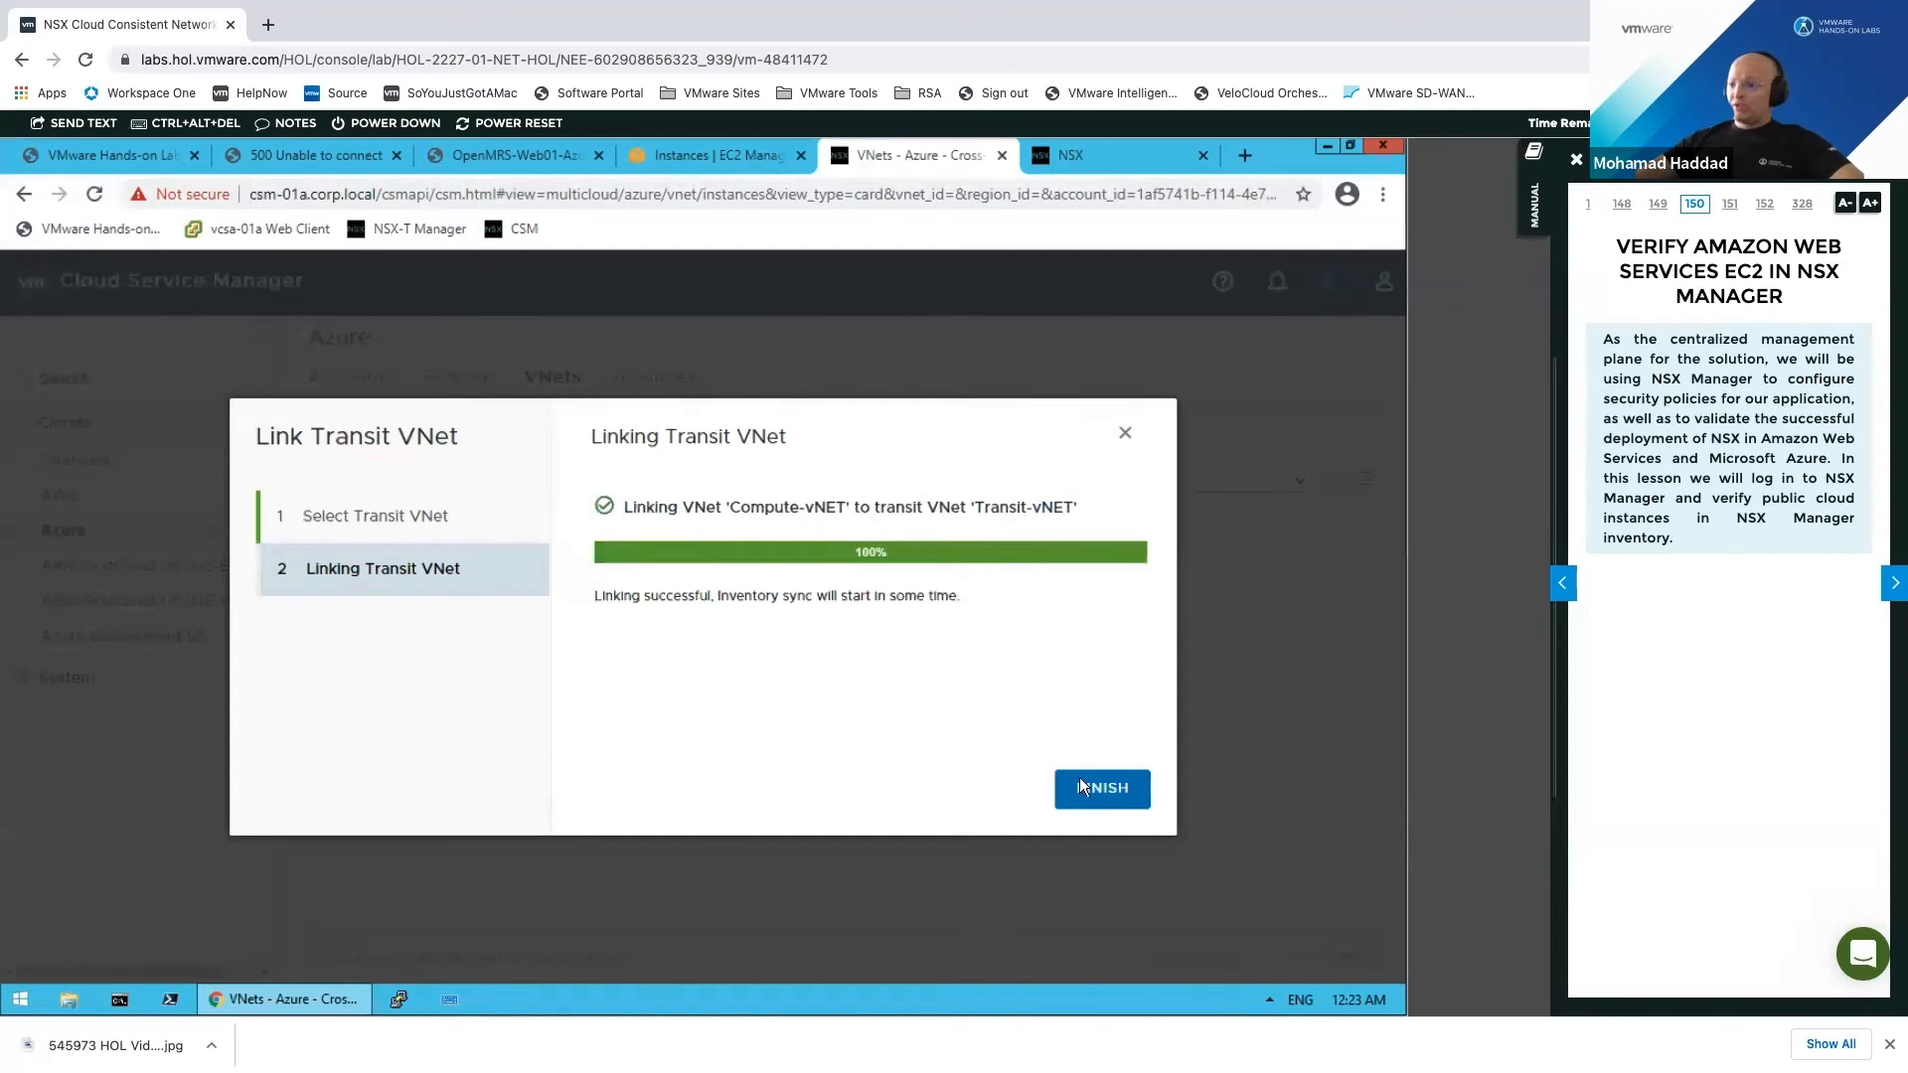
Step: Finish linking Compute-vNET to Transit-vNET and bring up the Azure instances list
left_click(1101, 787)
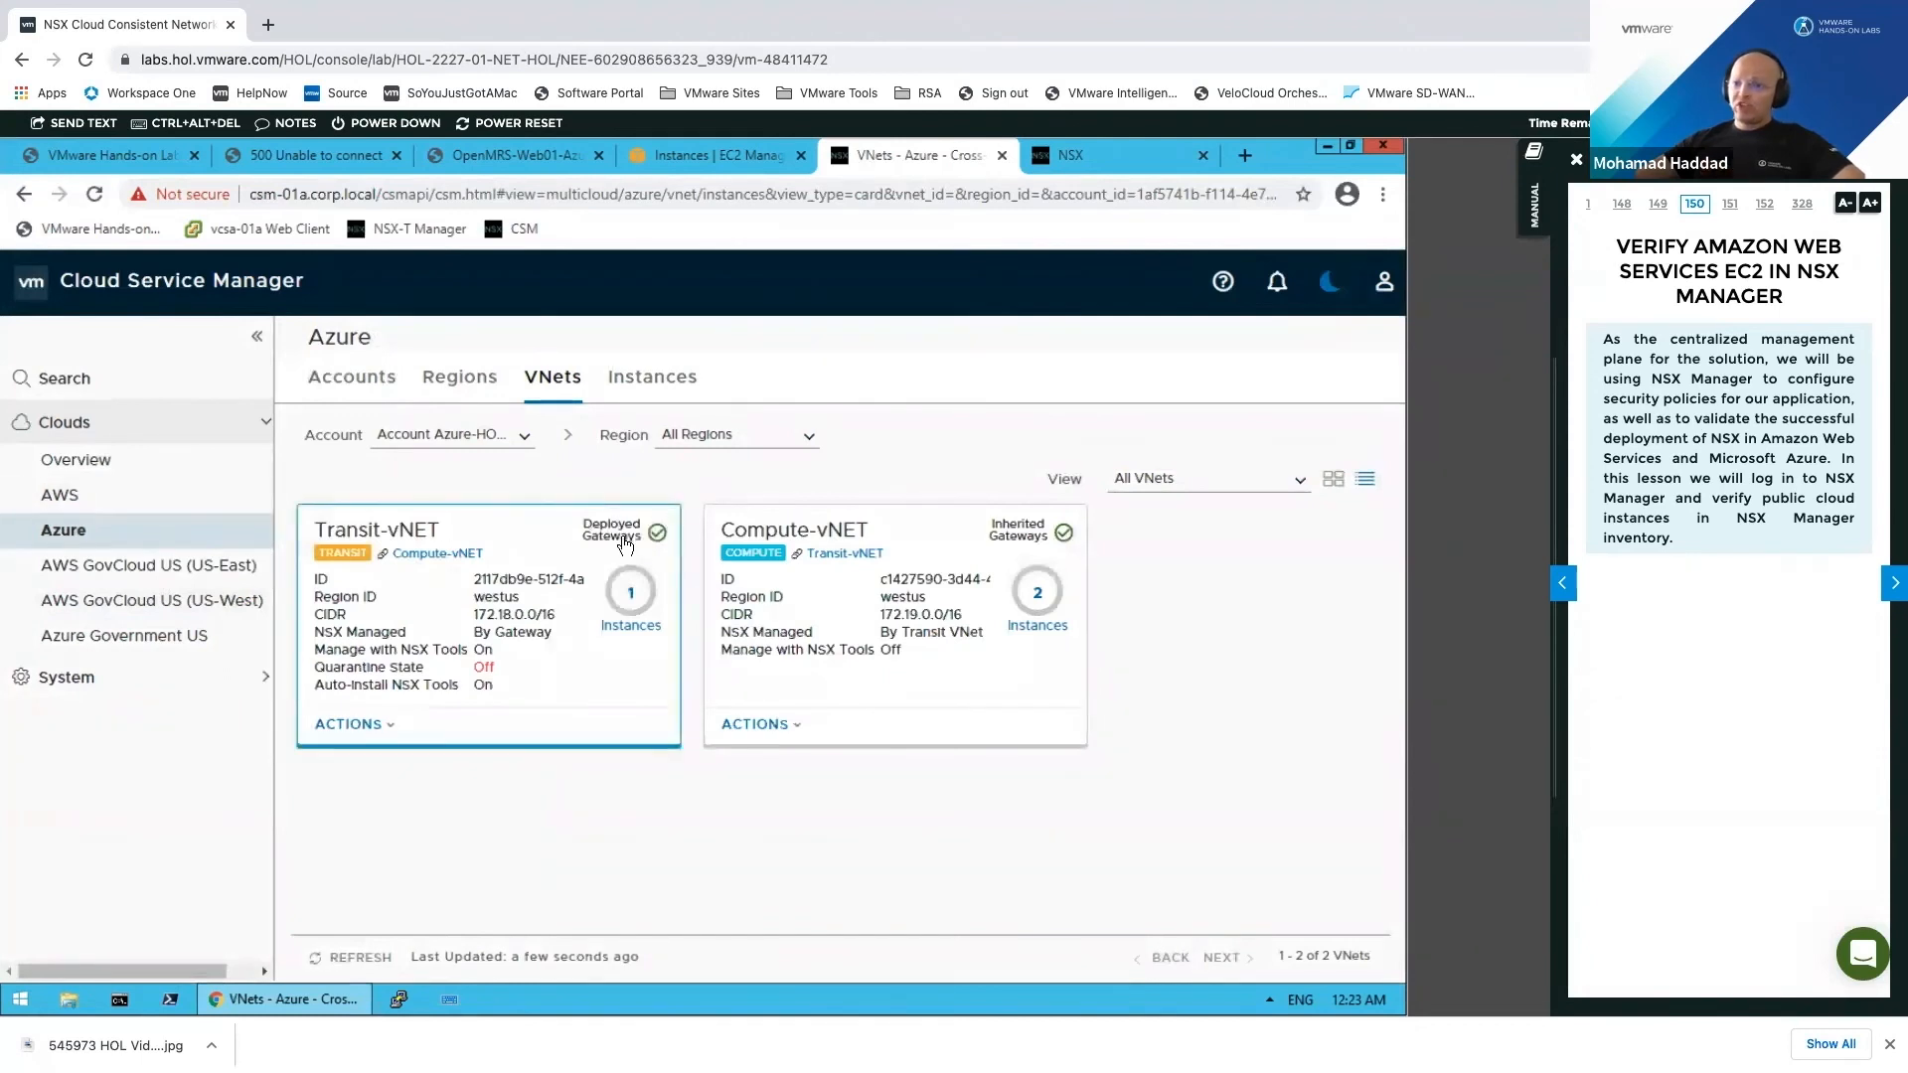
left_click(648, 388)
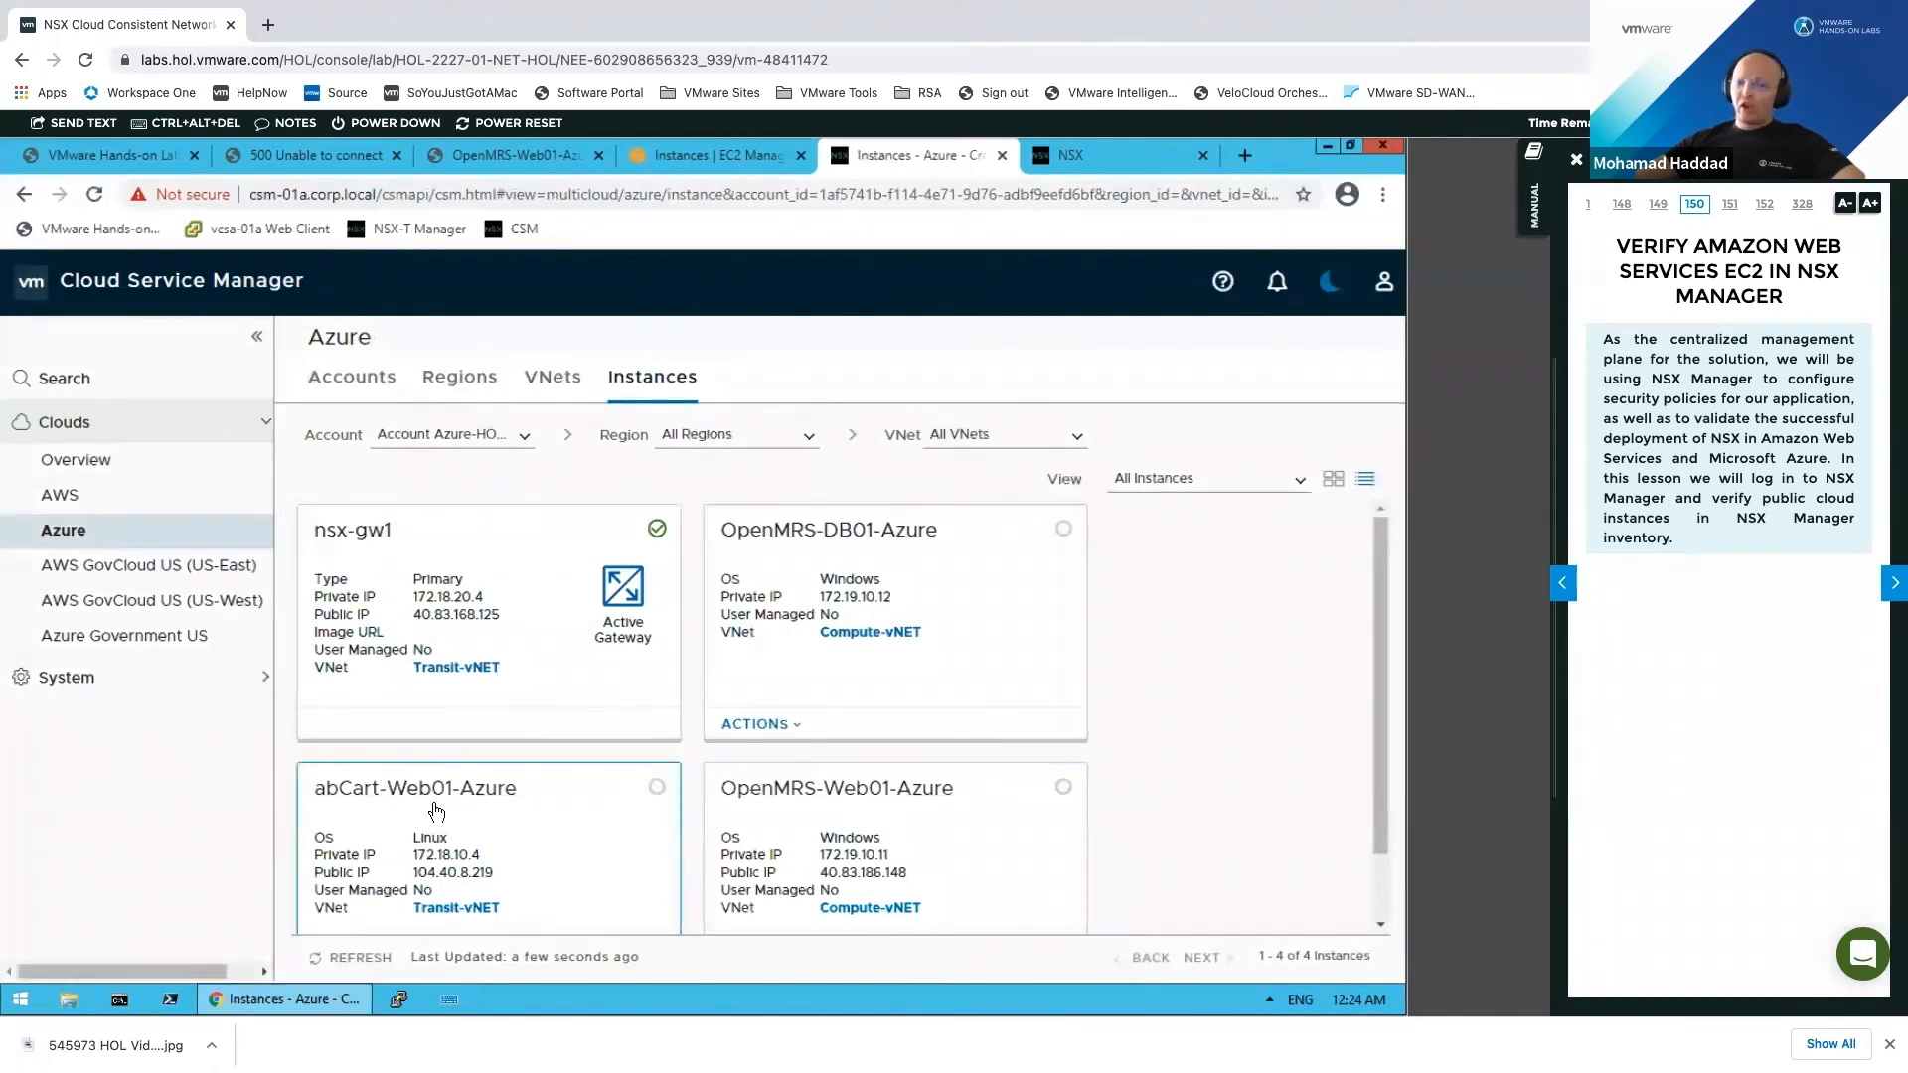
Step: Confirm the AWS instances show no NSX policy, then view the OpenMRS group's members in NSX-T
scroll(467, 810, "down", 1)
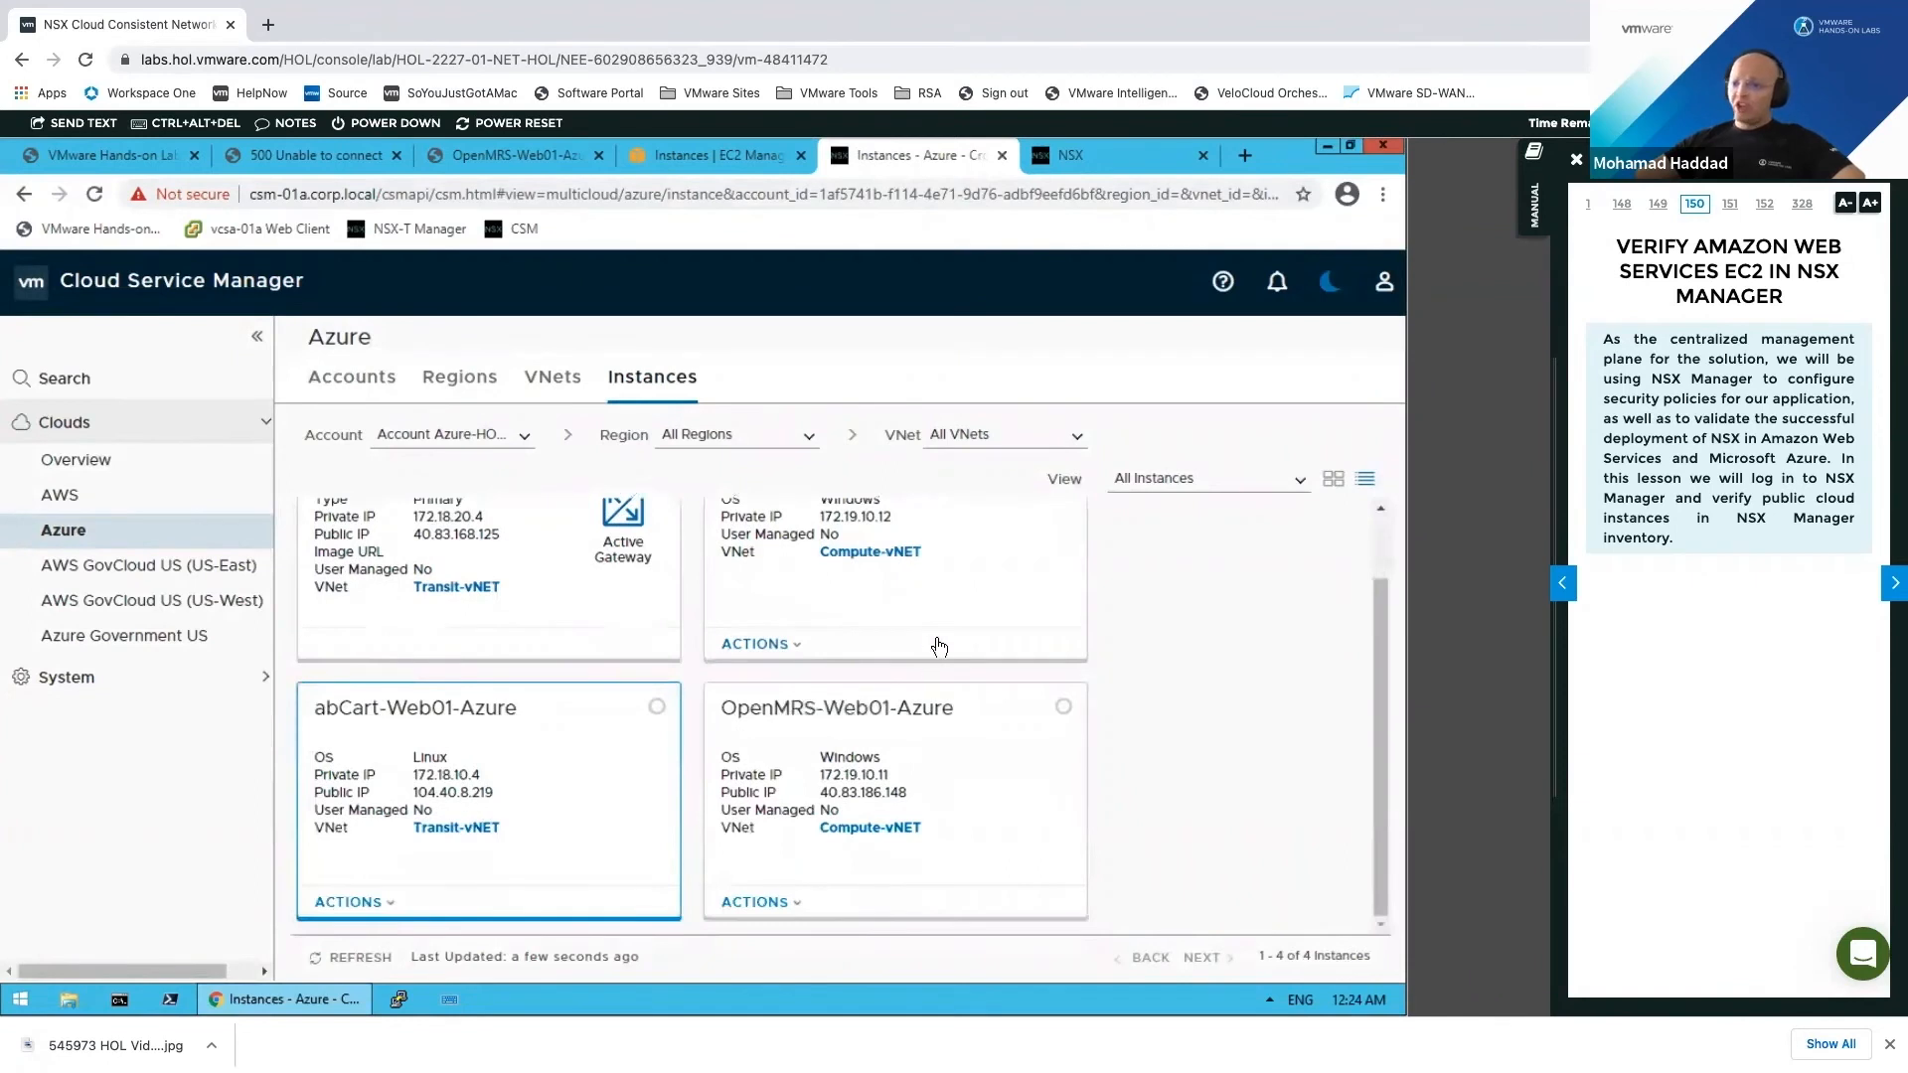
scroll(922, 652, "up", 1)
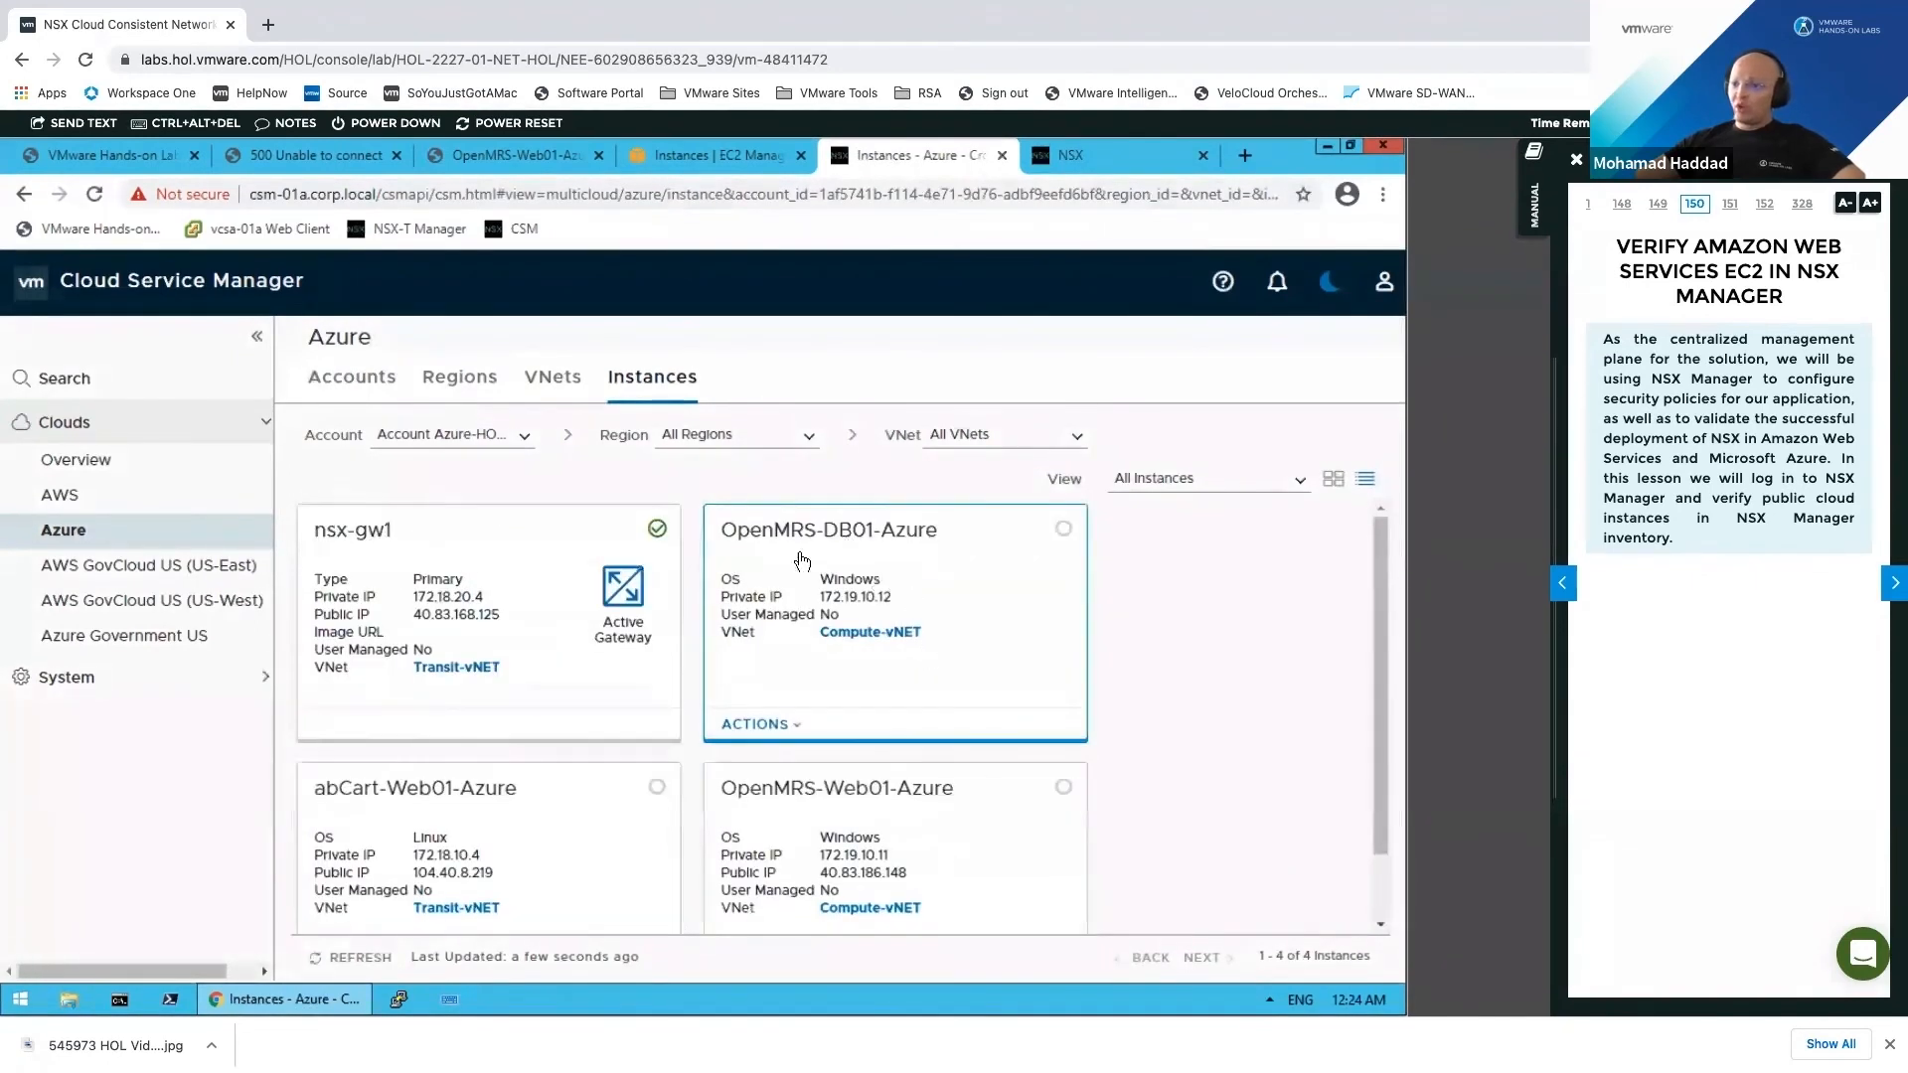
left_click(144, 499)
left_click(663, 379)
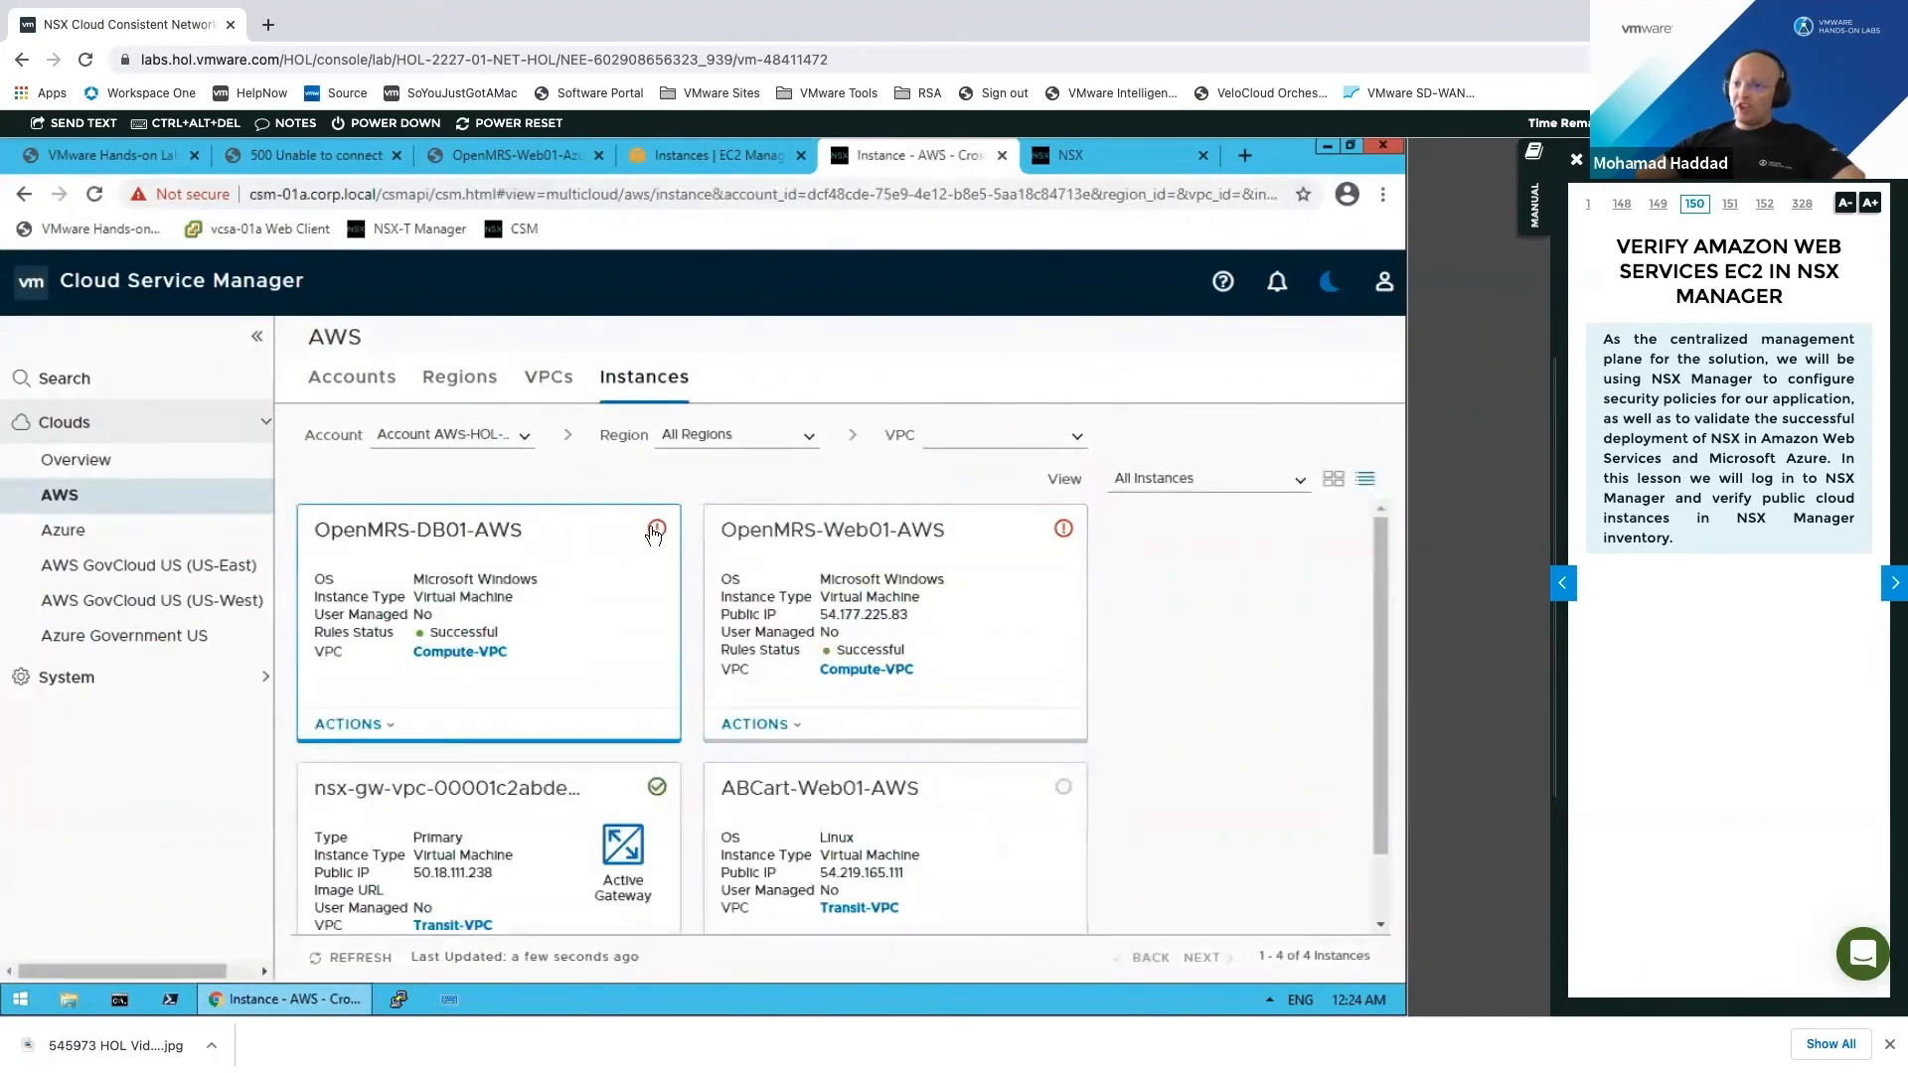
mouse_move(1067, 537)
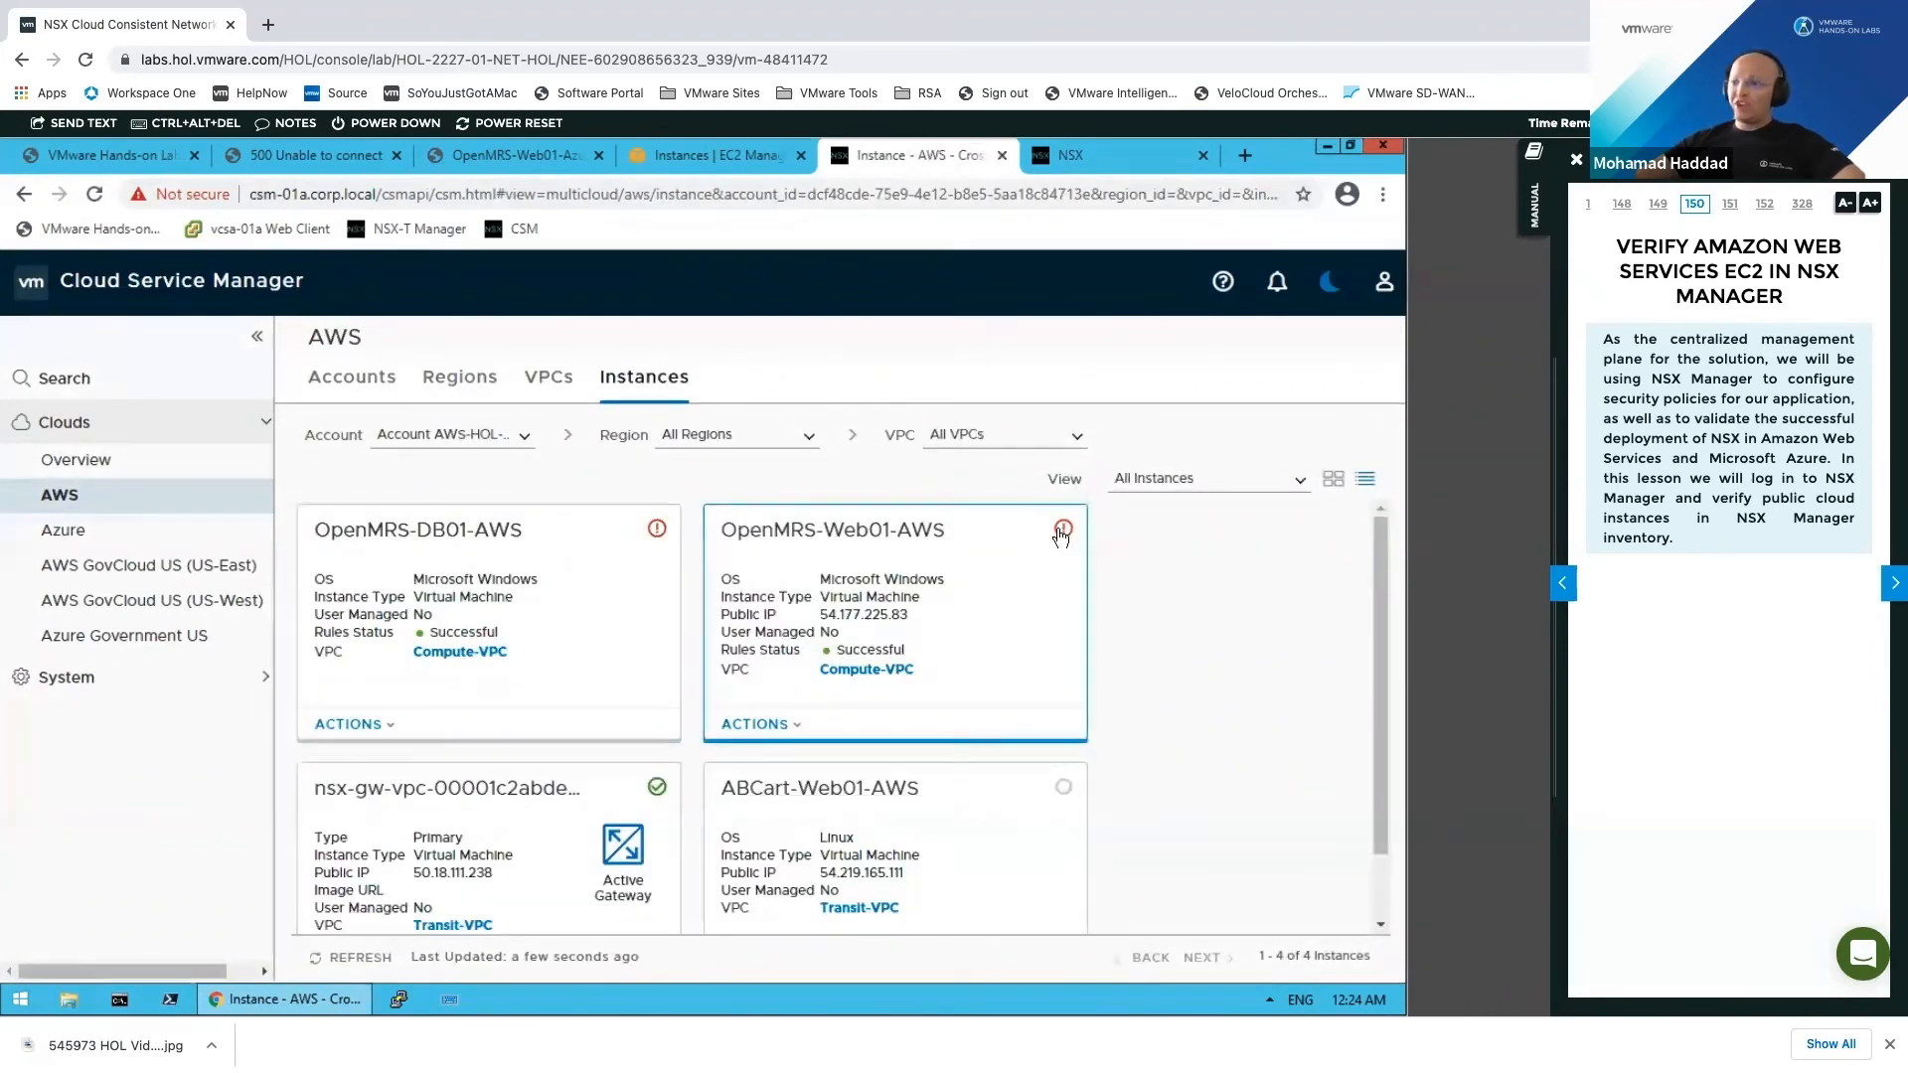
mouse_move(657, 534)
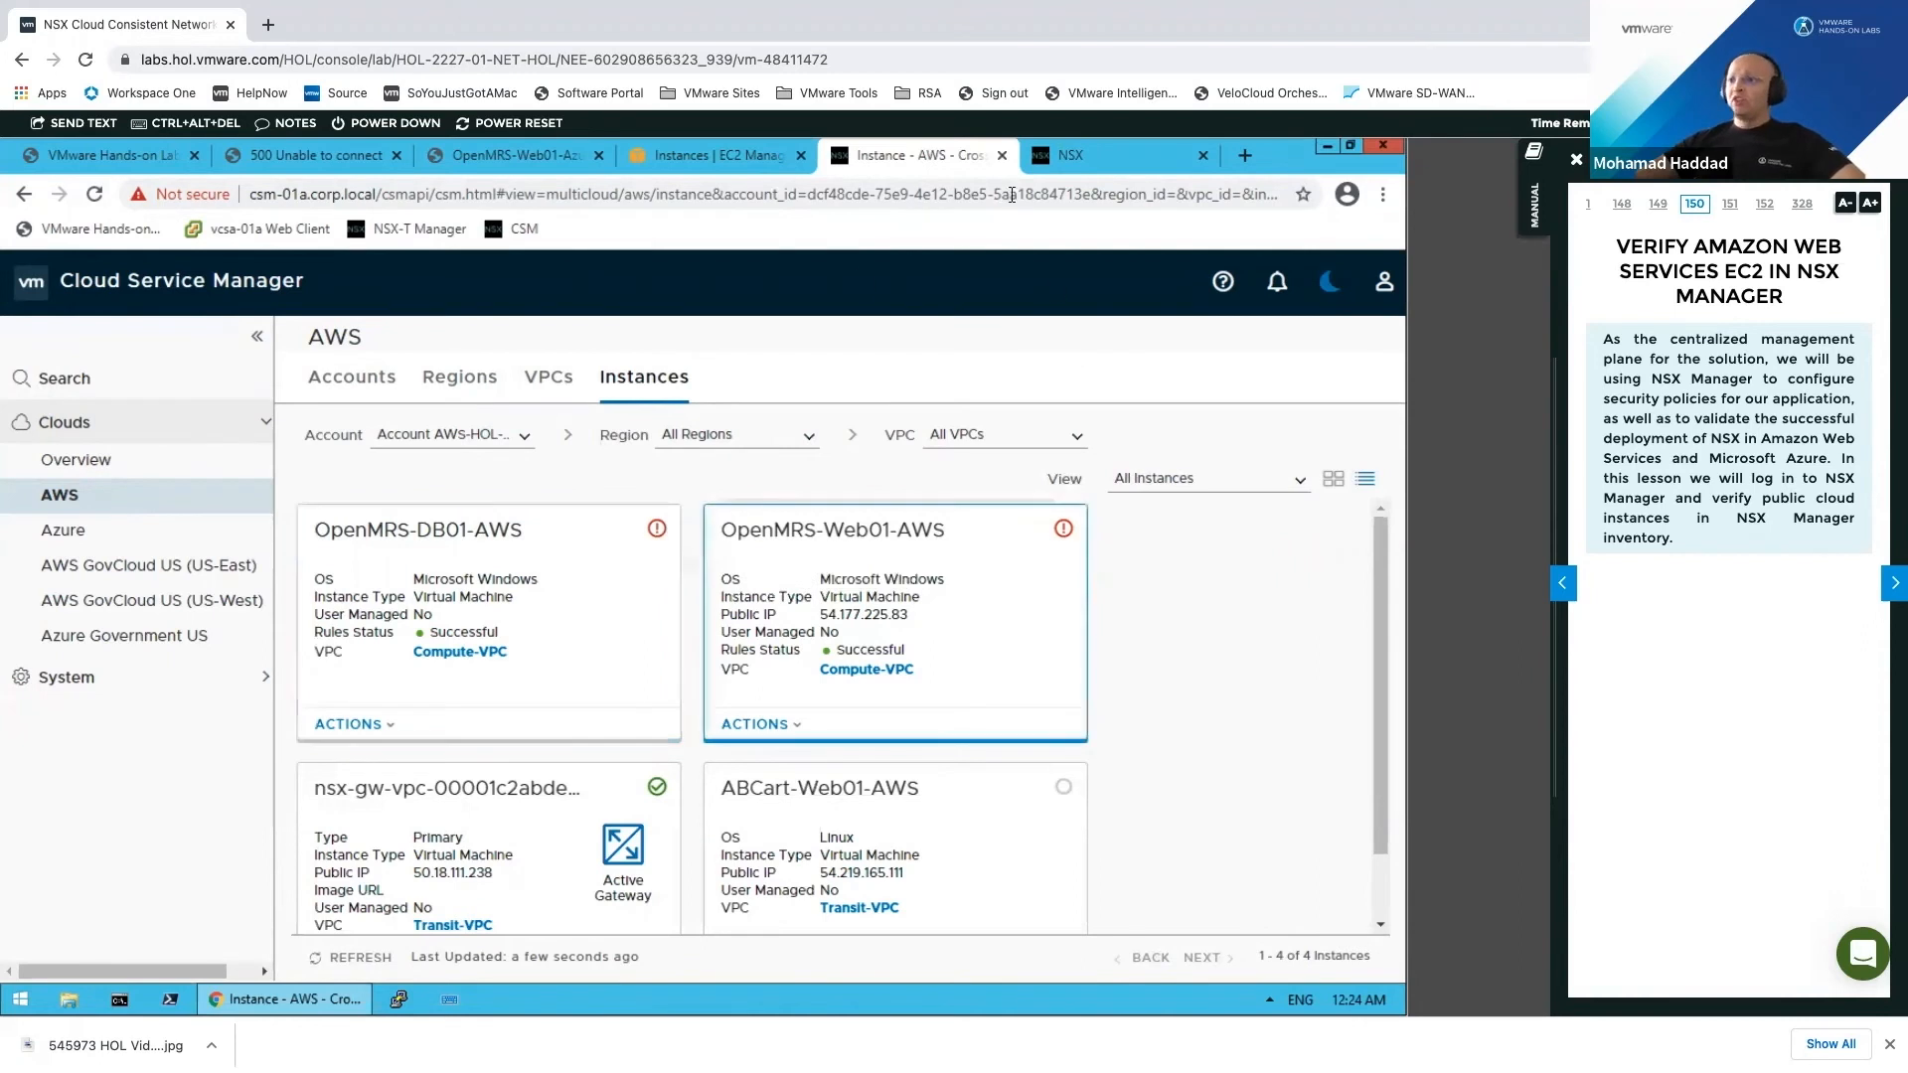
left_click(1093, 159)
left_click(780, 565)
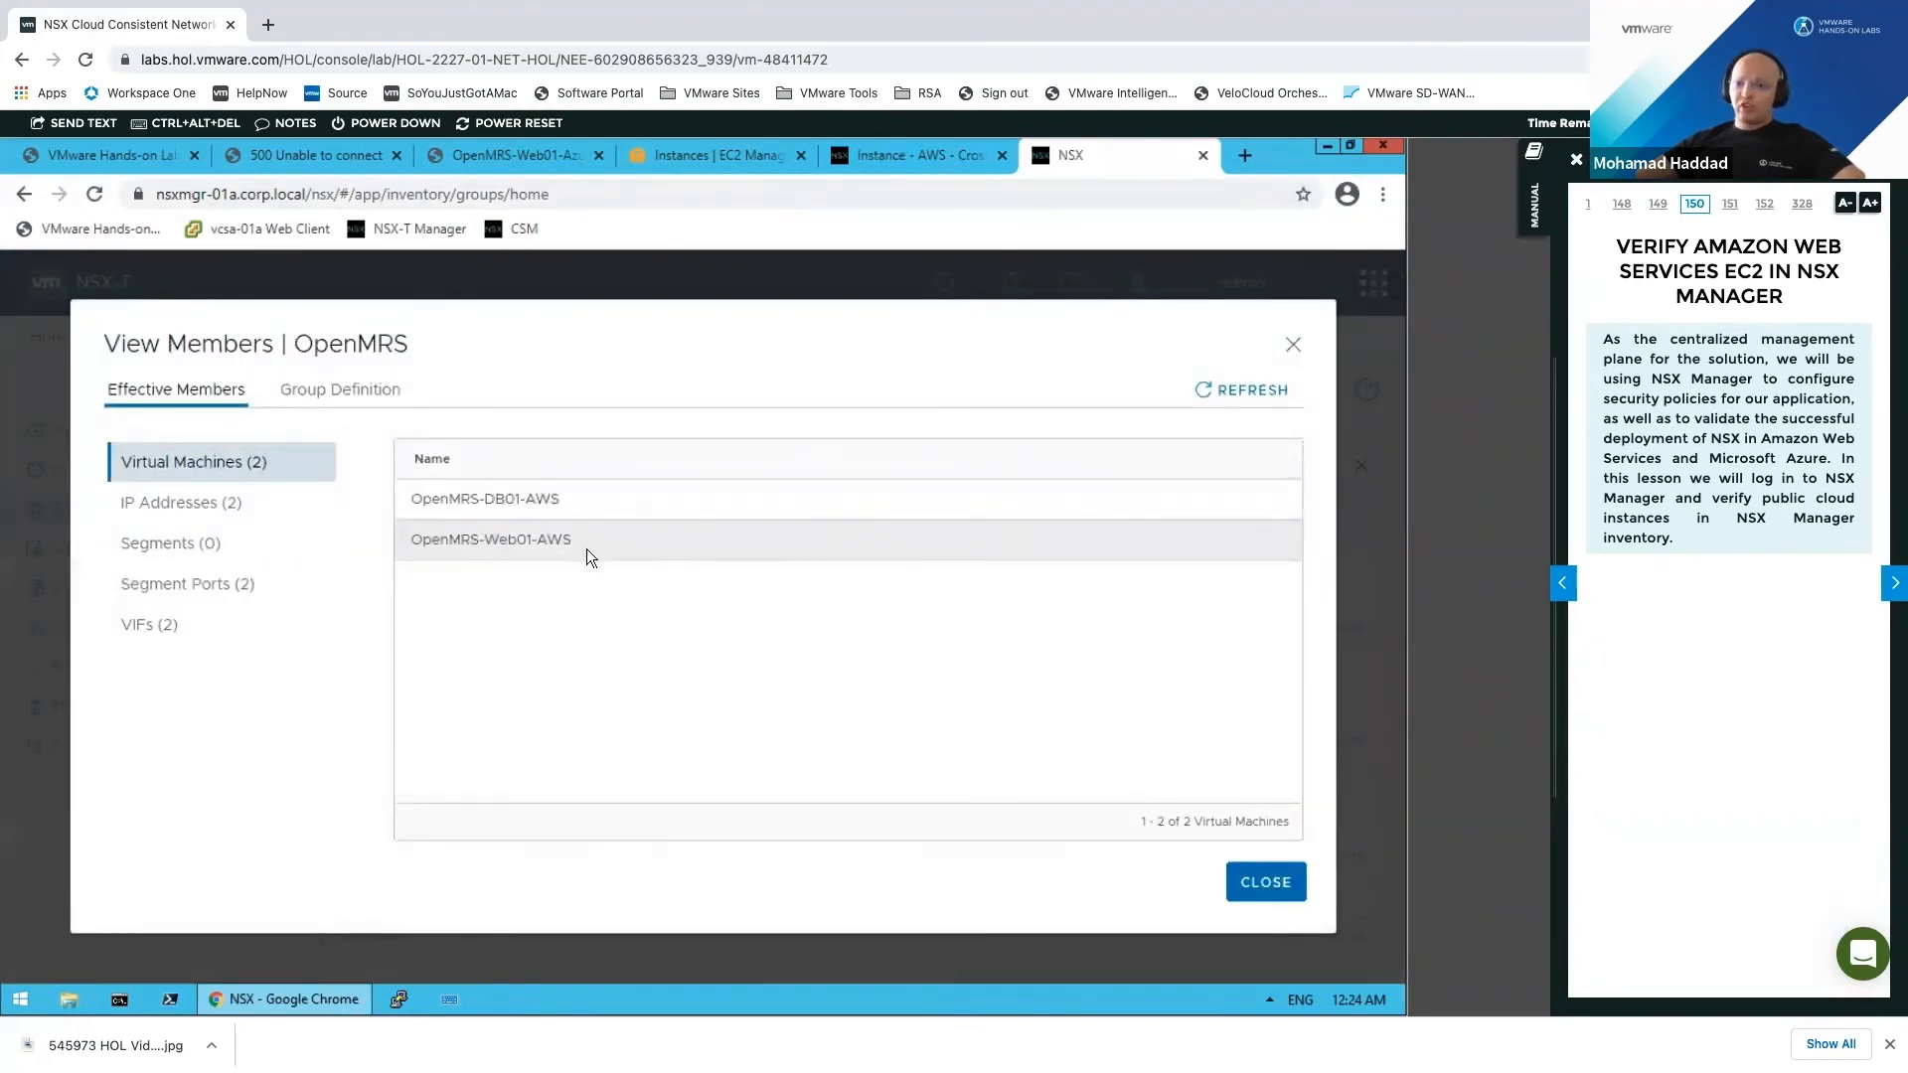
Step: Review the OpenMRS group's criteria, the OpenMRS tag under AWS or Azure scope, and its members
left_click(1260, 883)
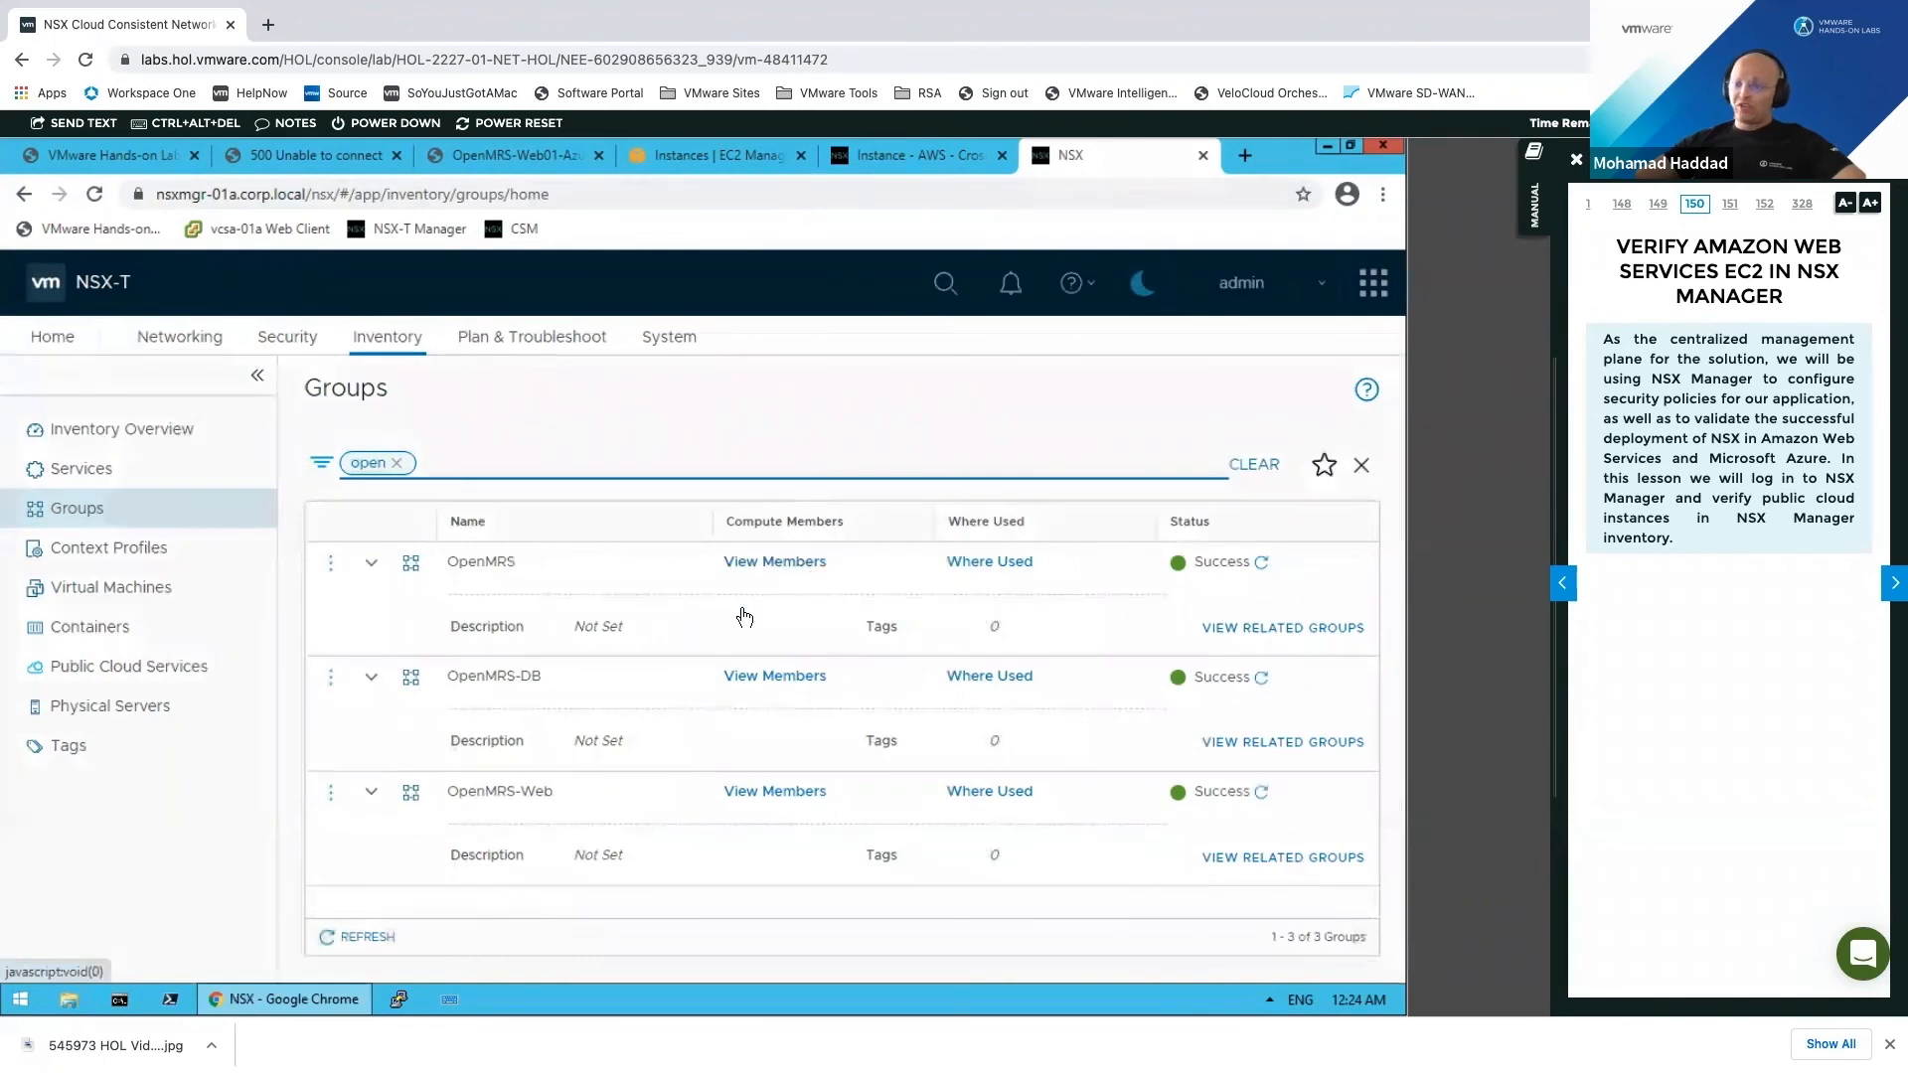
key("Return")
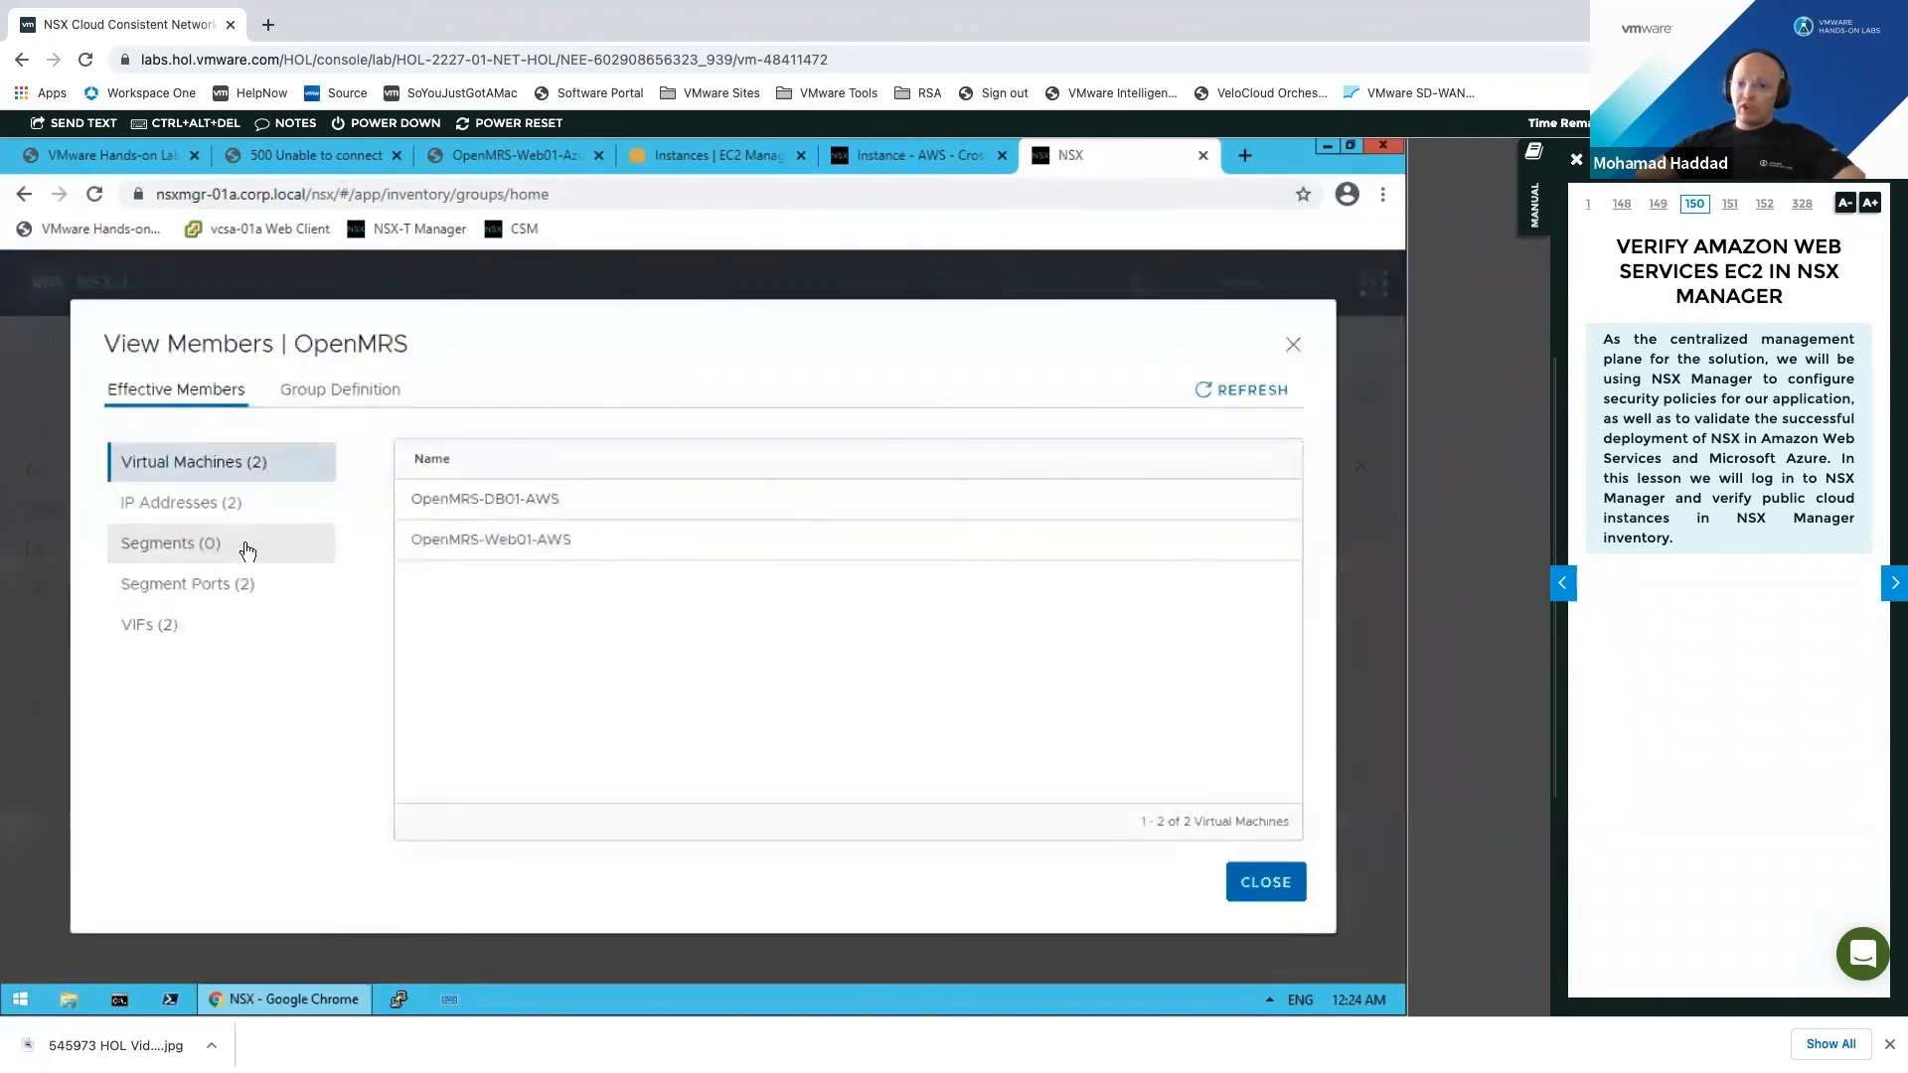
left_click(363, 399)
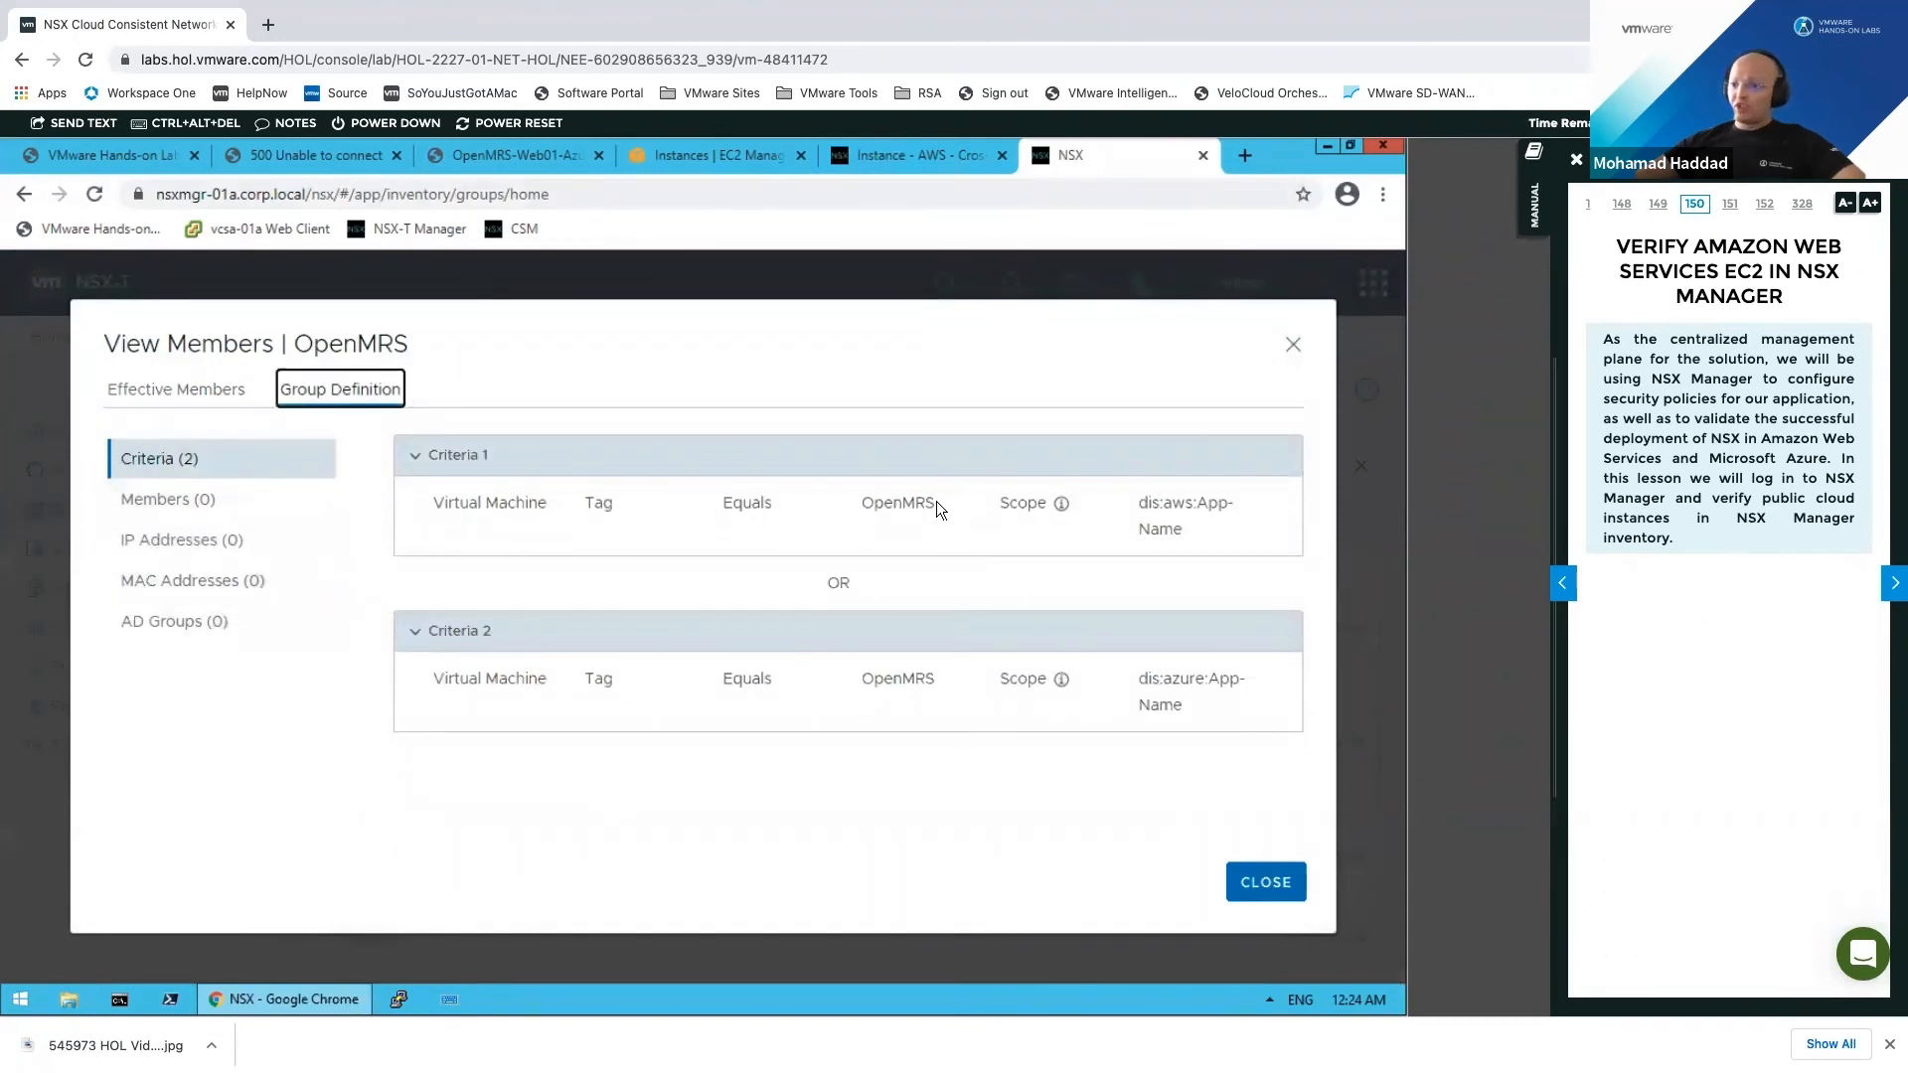
left_click_drag(936, 503, 873, 503)
left_click_drag(960, 686, 892, 679)
left_click(167, 391)
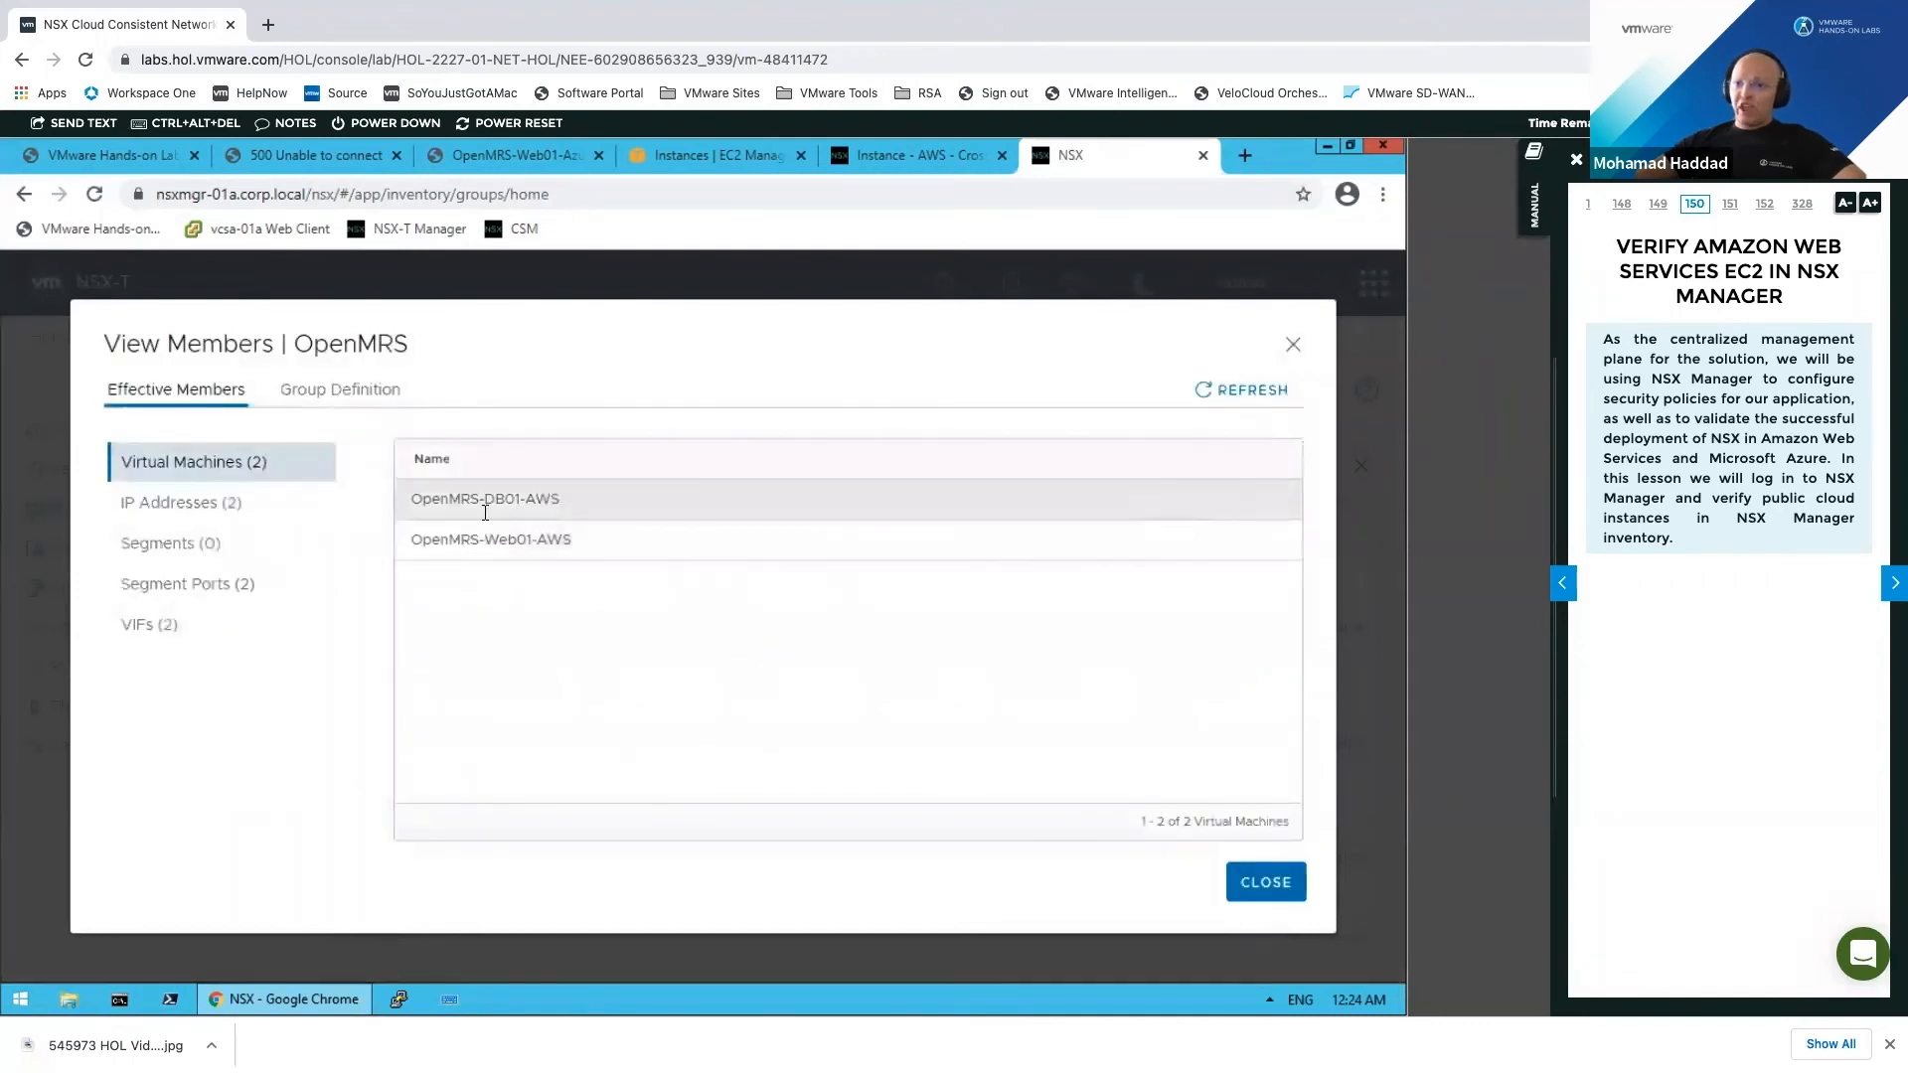
left_click(1276, 883)
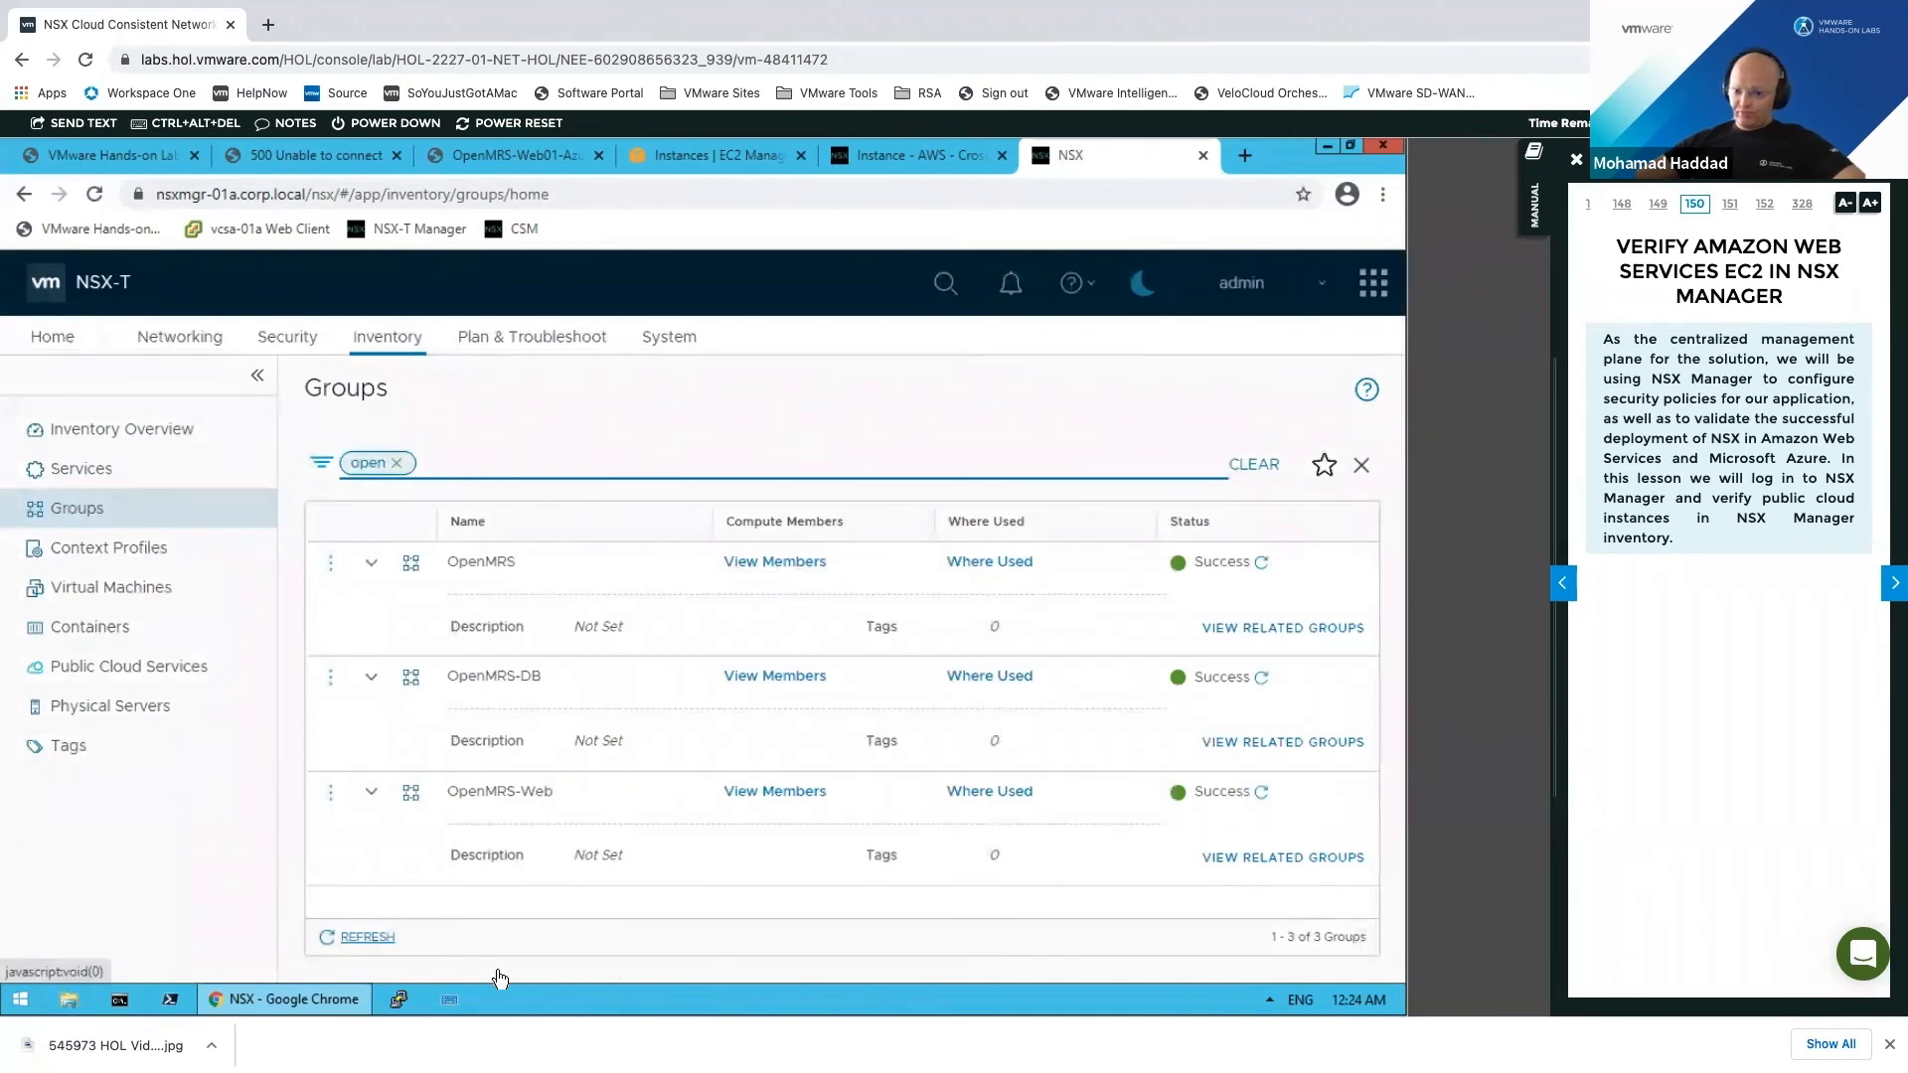
Step: Reload the Groups inventory and filter it by 'Open'
left_click(119, 468)
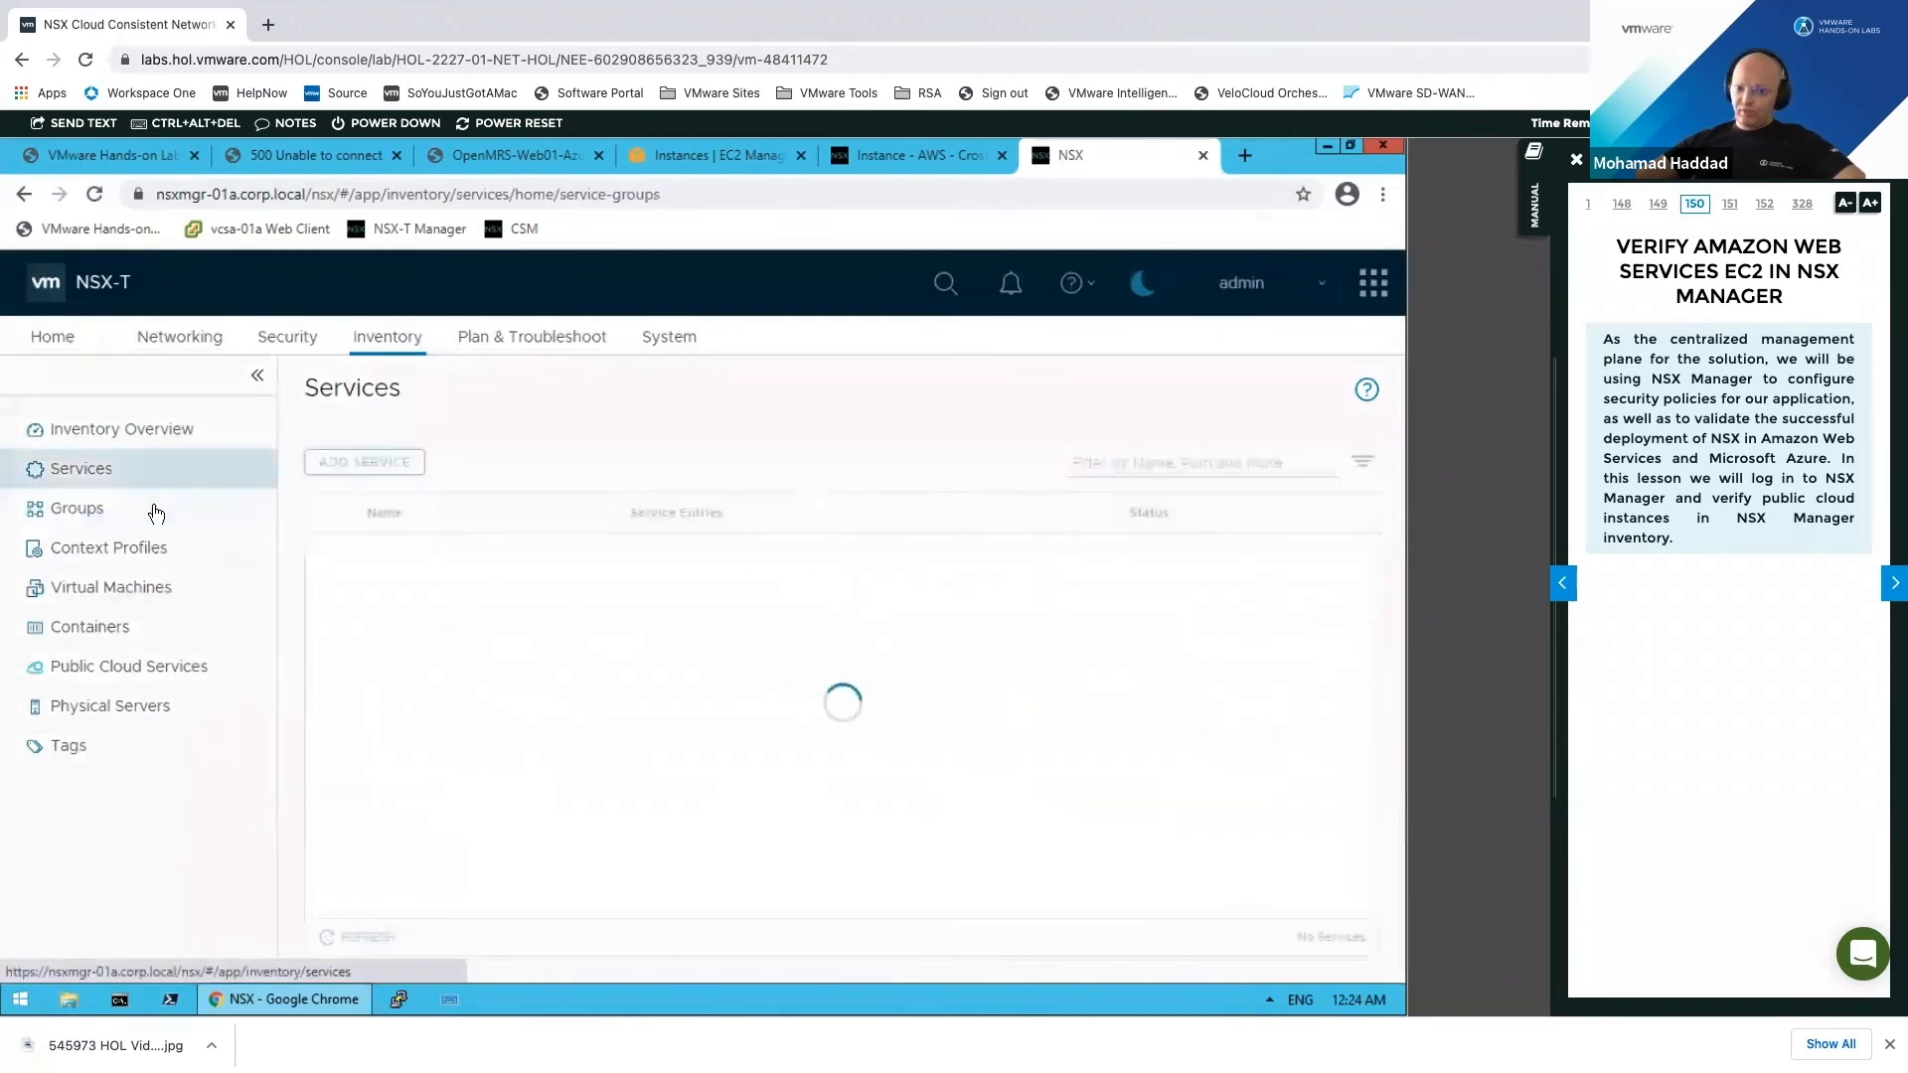
left_click(225, 512)
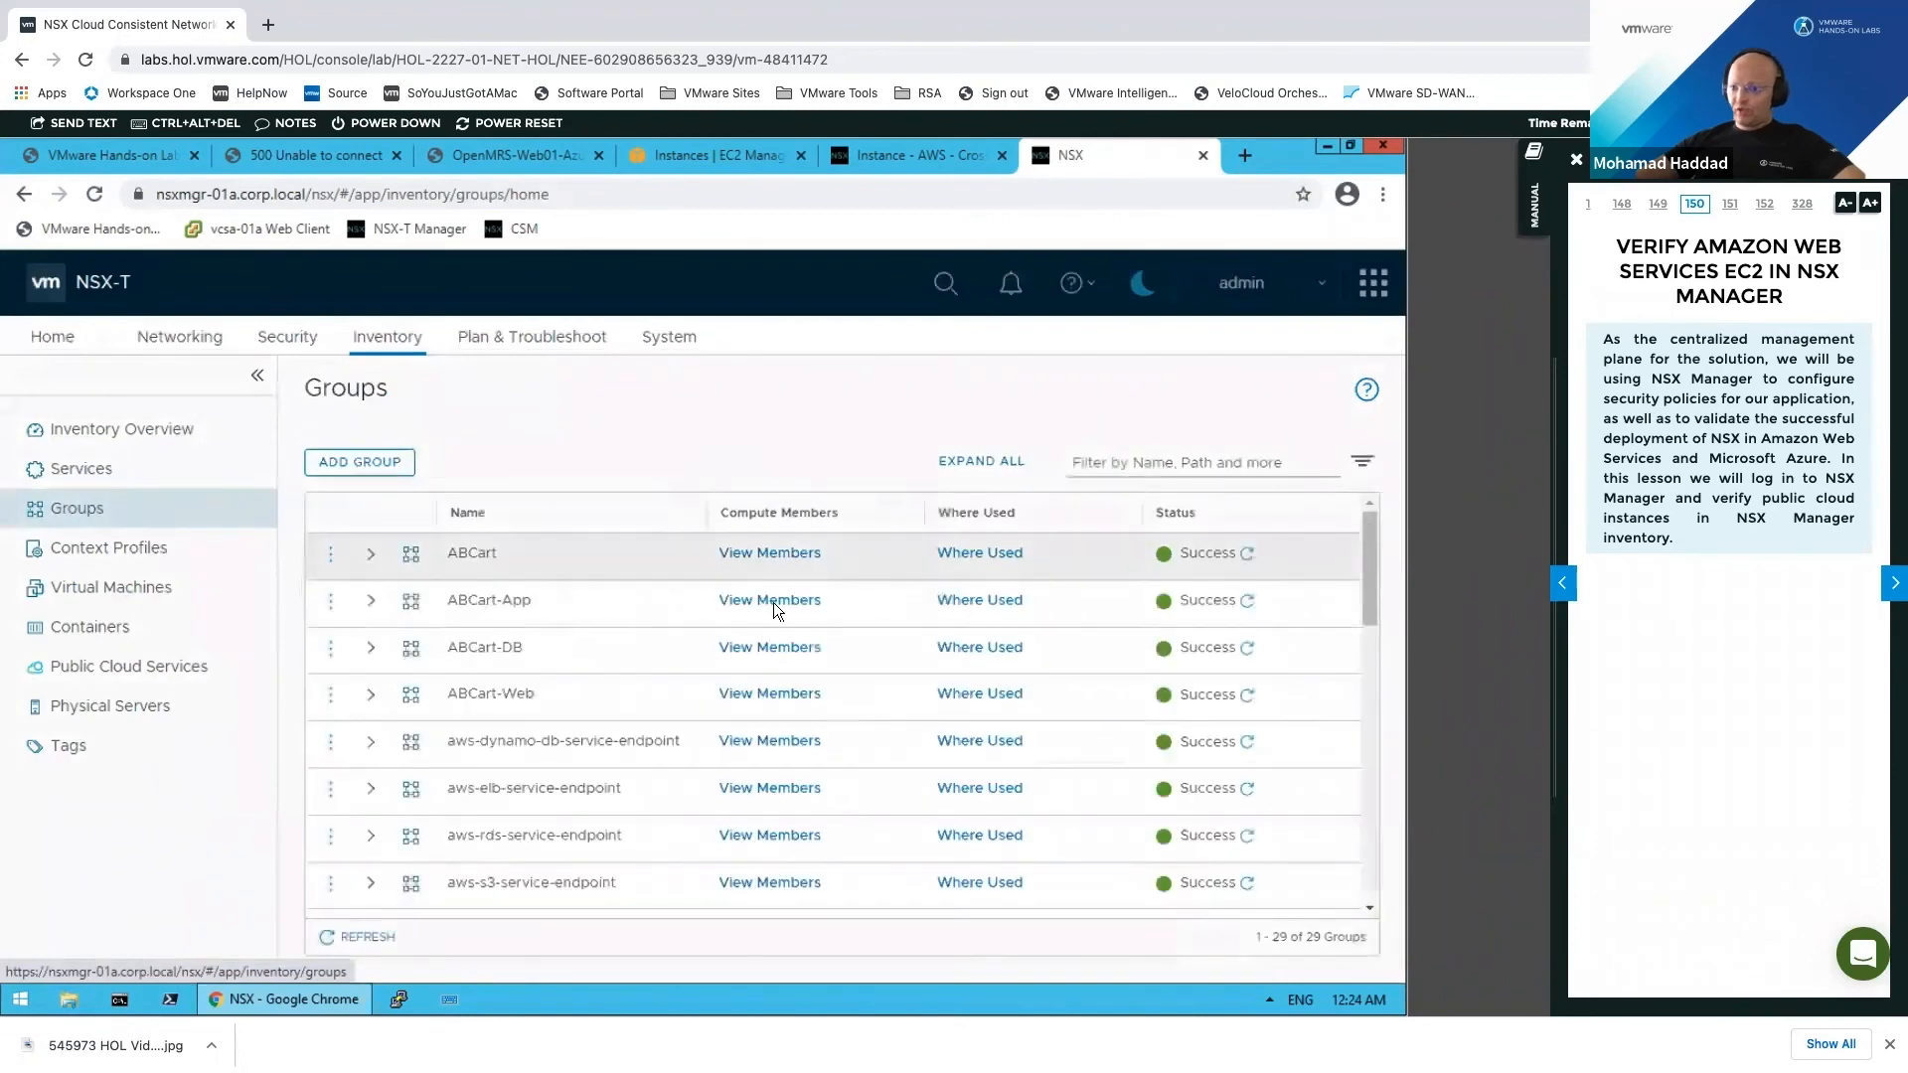
left_click(1227, 461)
type("Open")
key("Return")
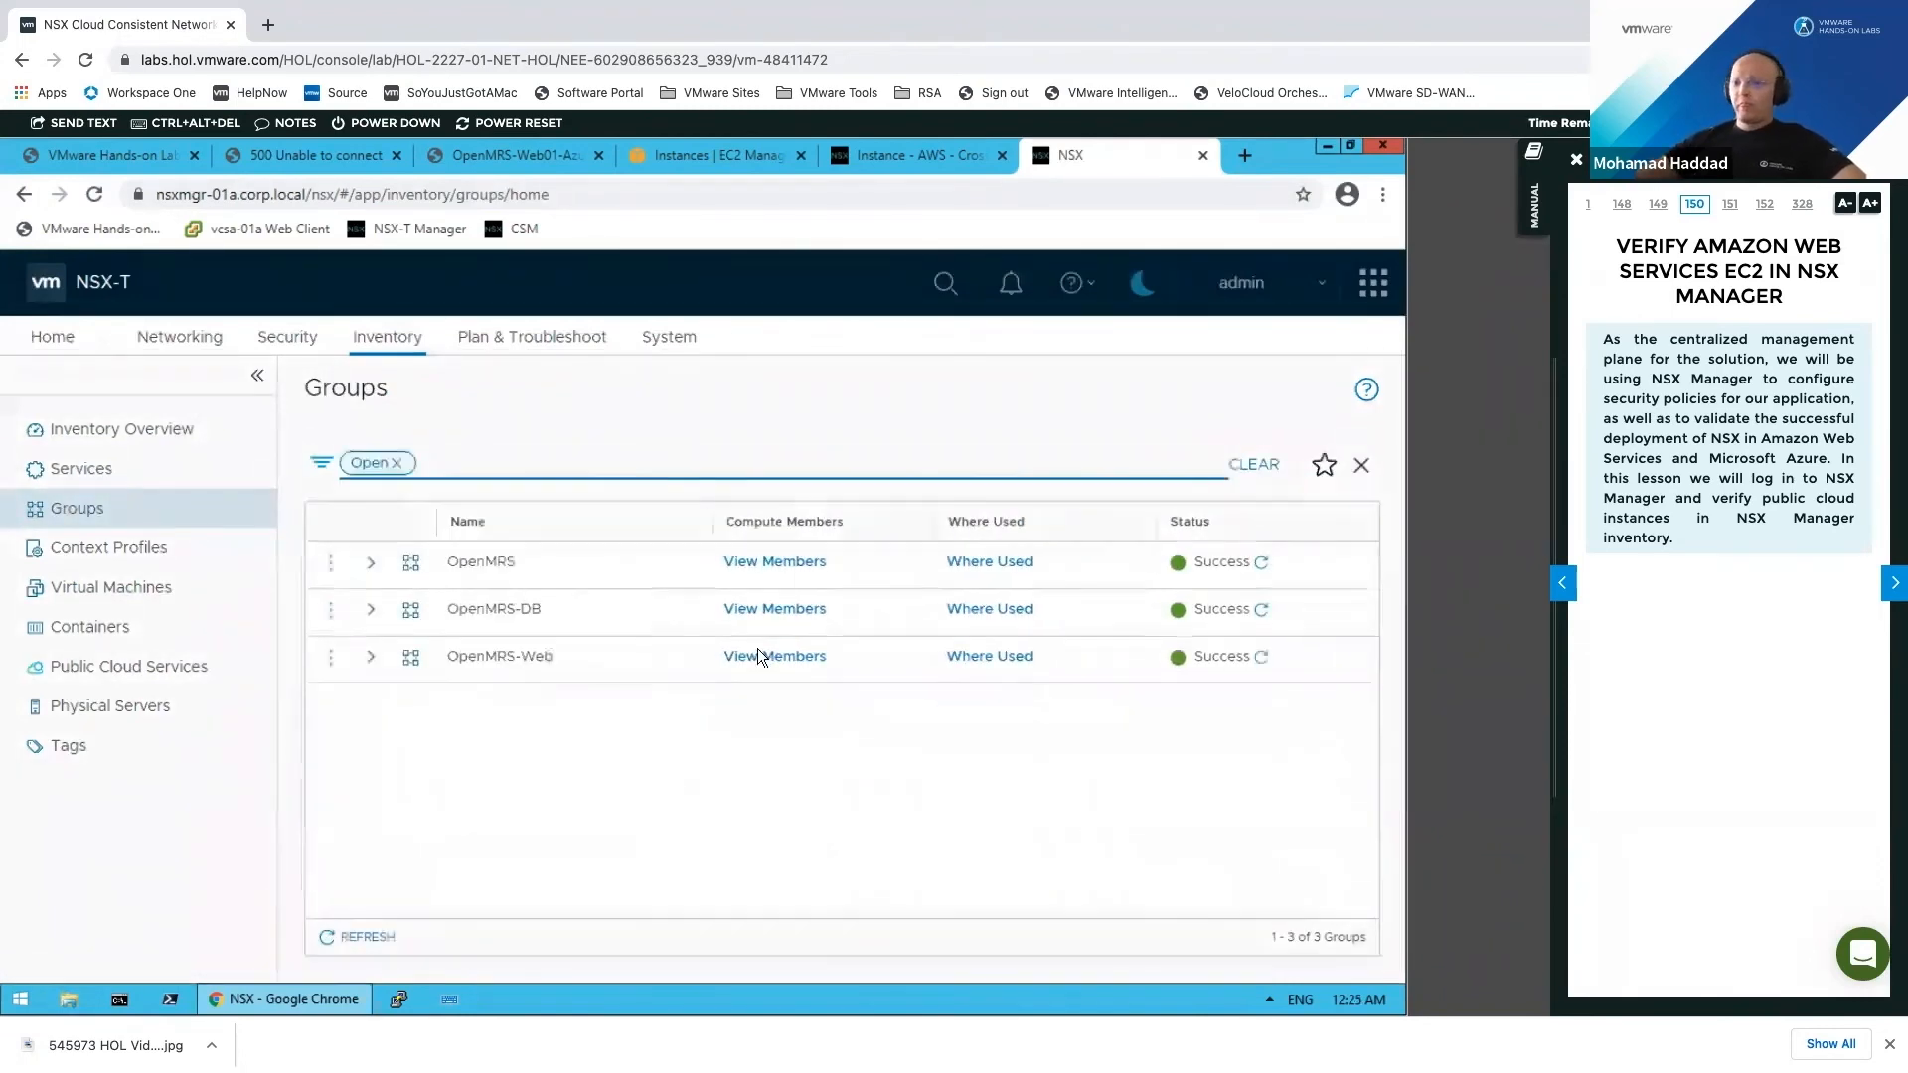
Step: Check the members of the OpenMRS, OpenMRS-DB and OpenMRS-Web groups
left_click(774, 561)
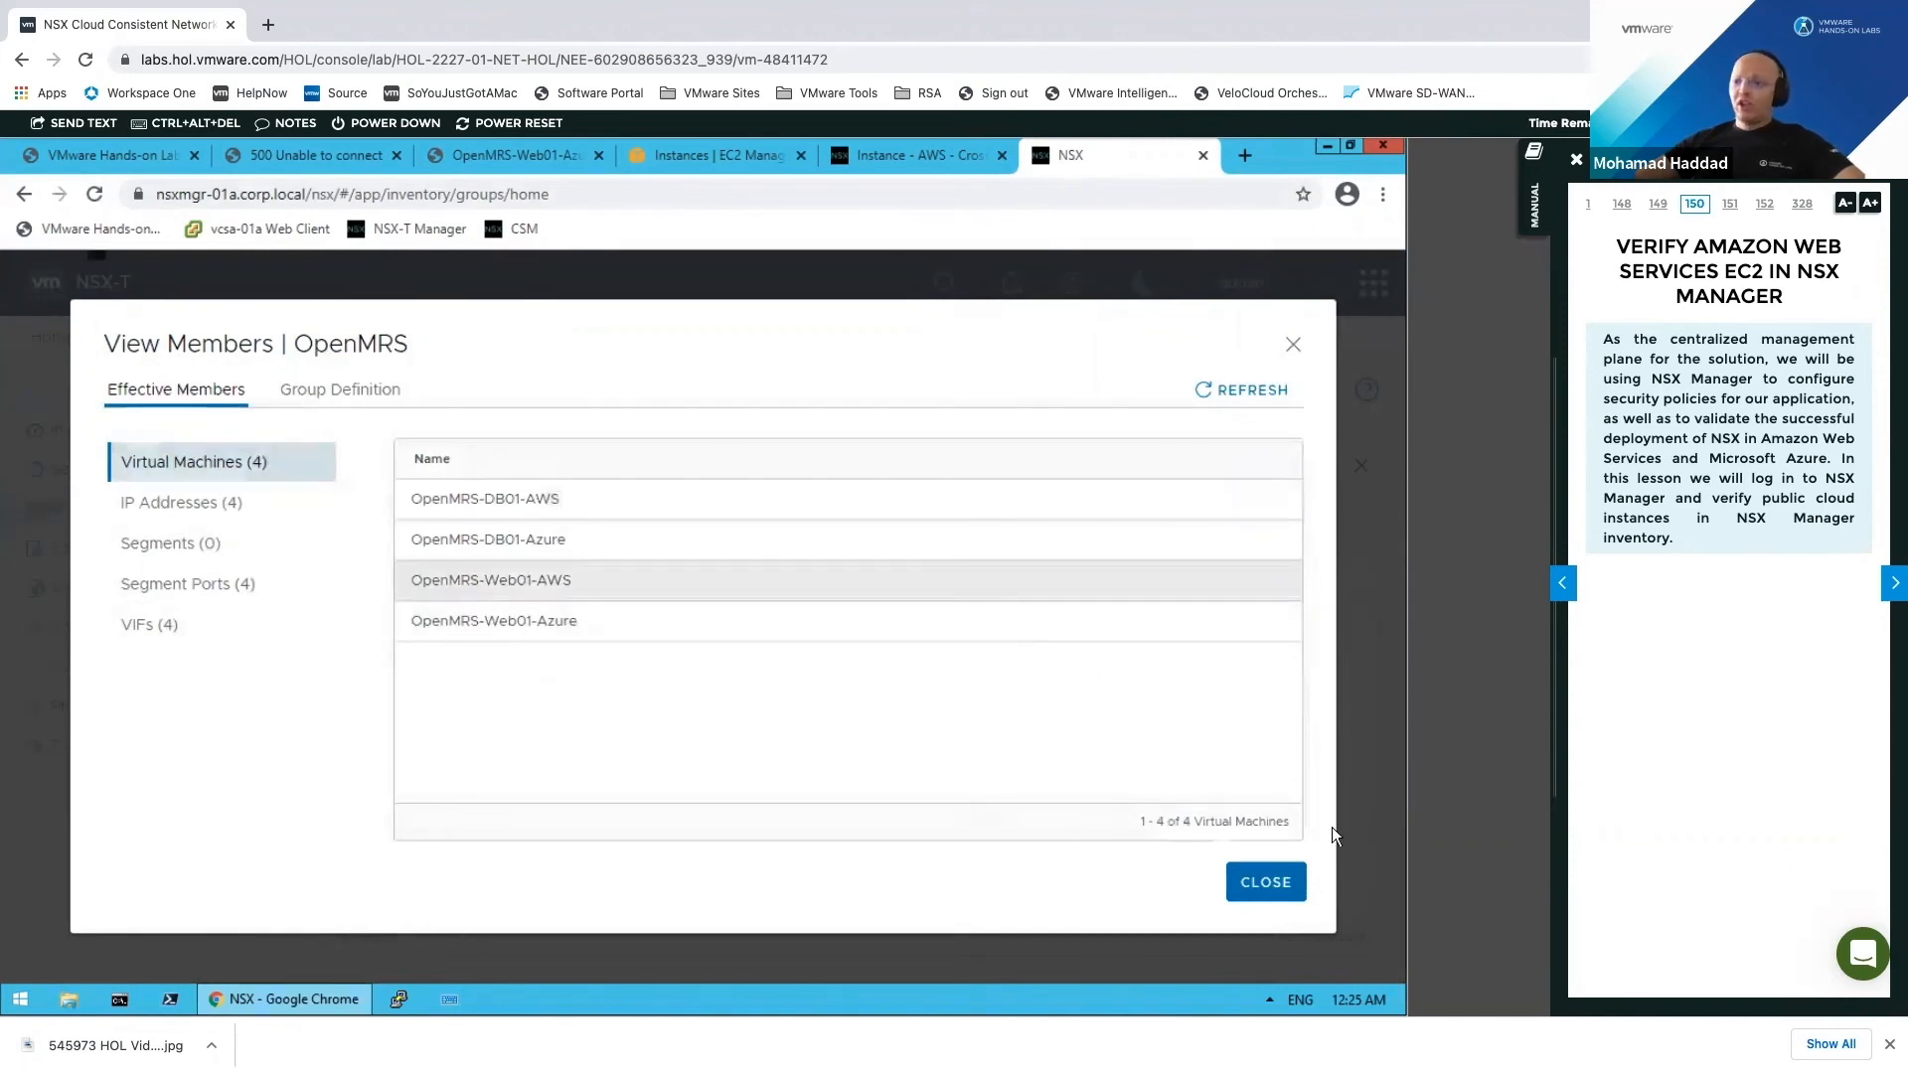
left_click(1270, 887)
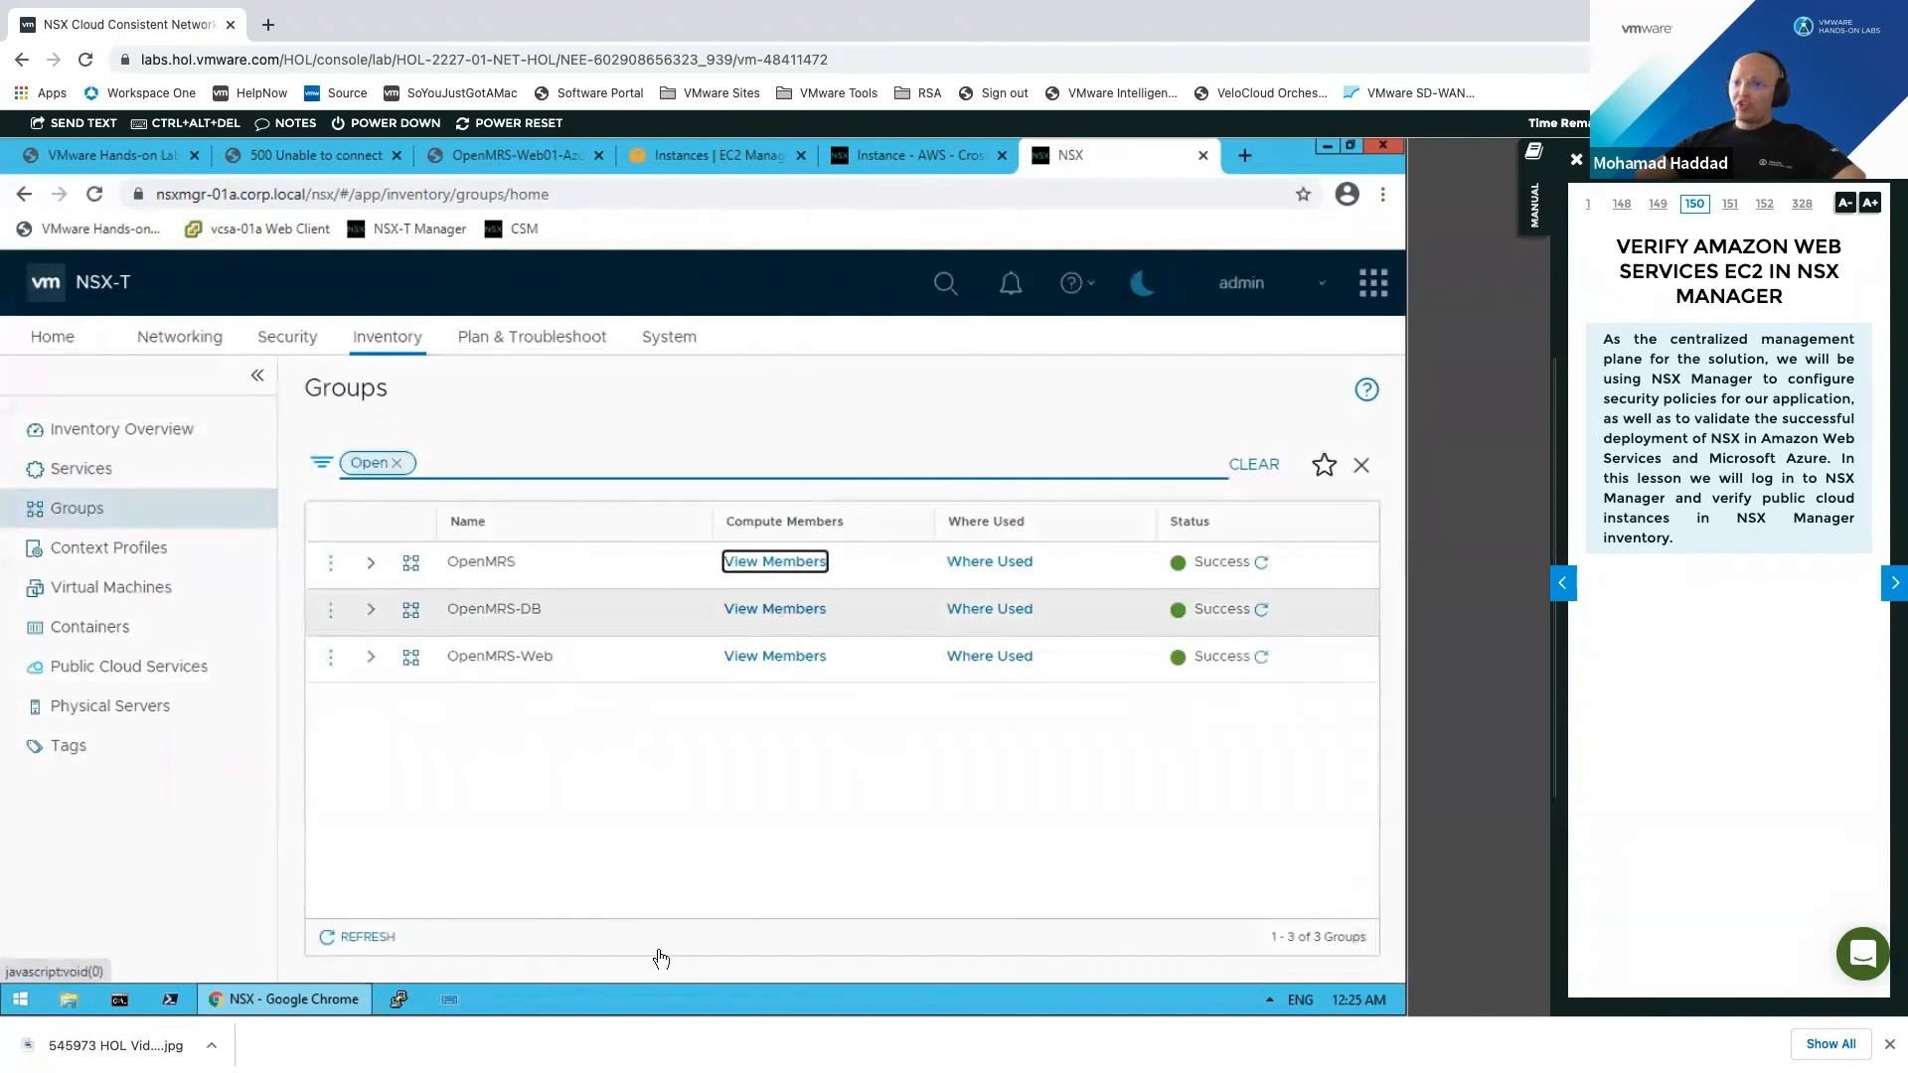
left_click(775, 608)
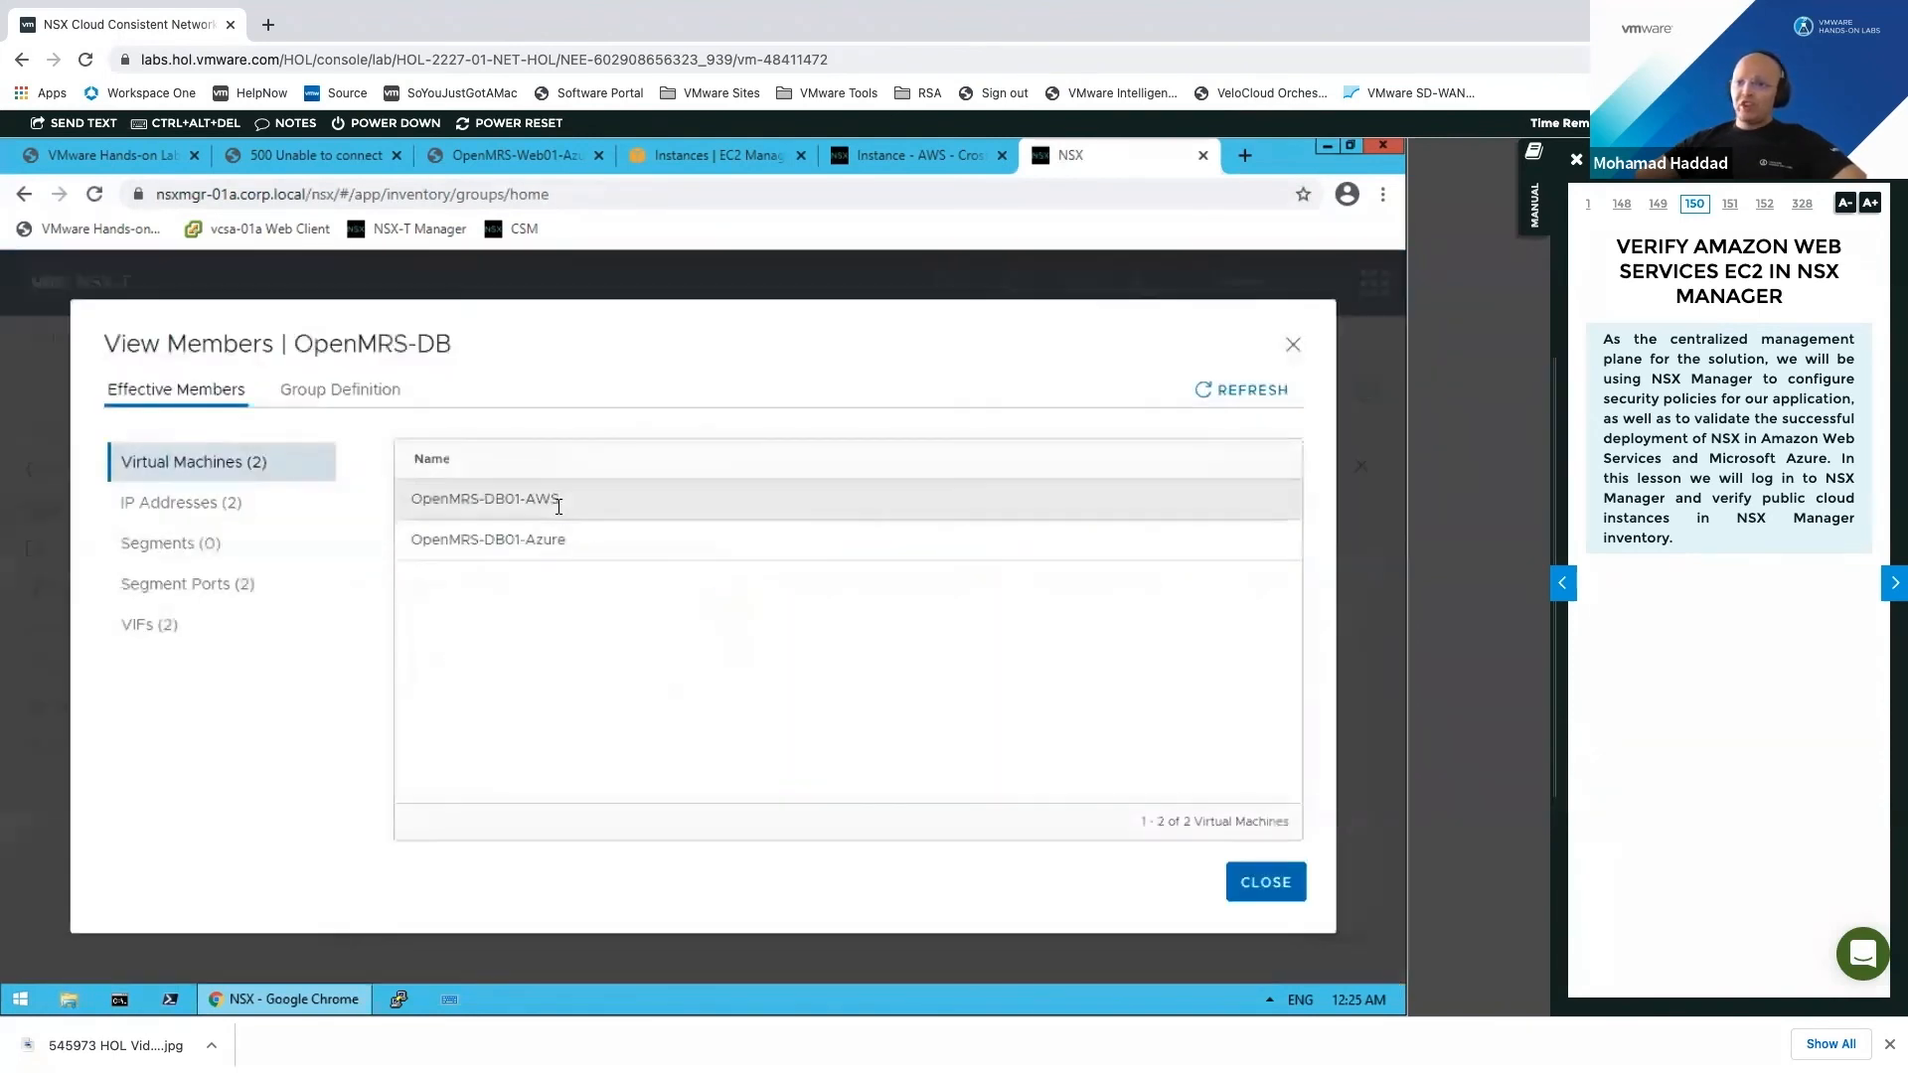
left_click(1240, 875)
left_click(735, 656)
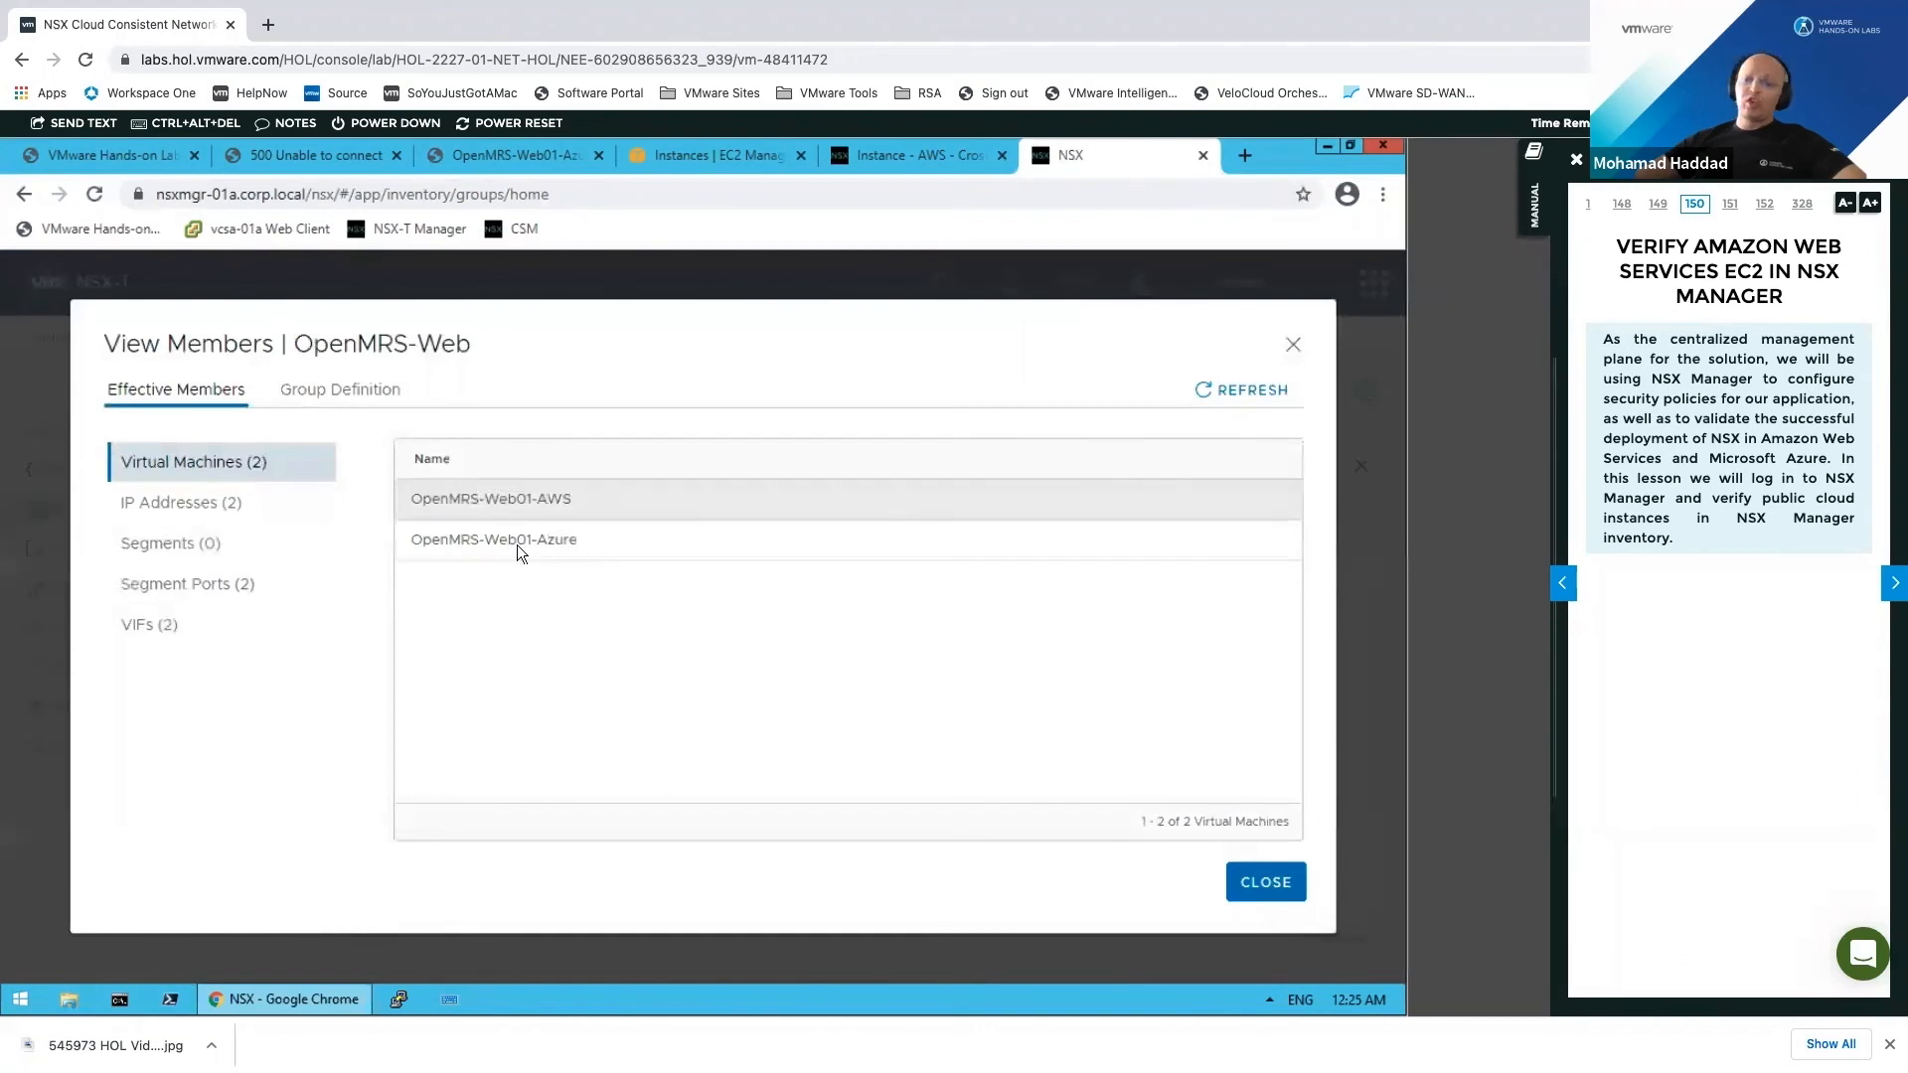
key("Escape")
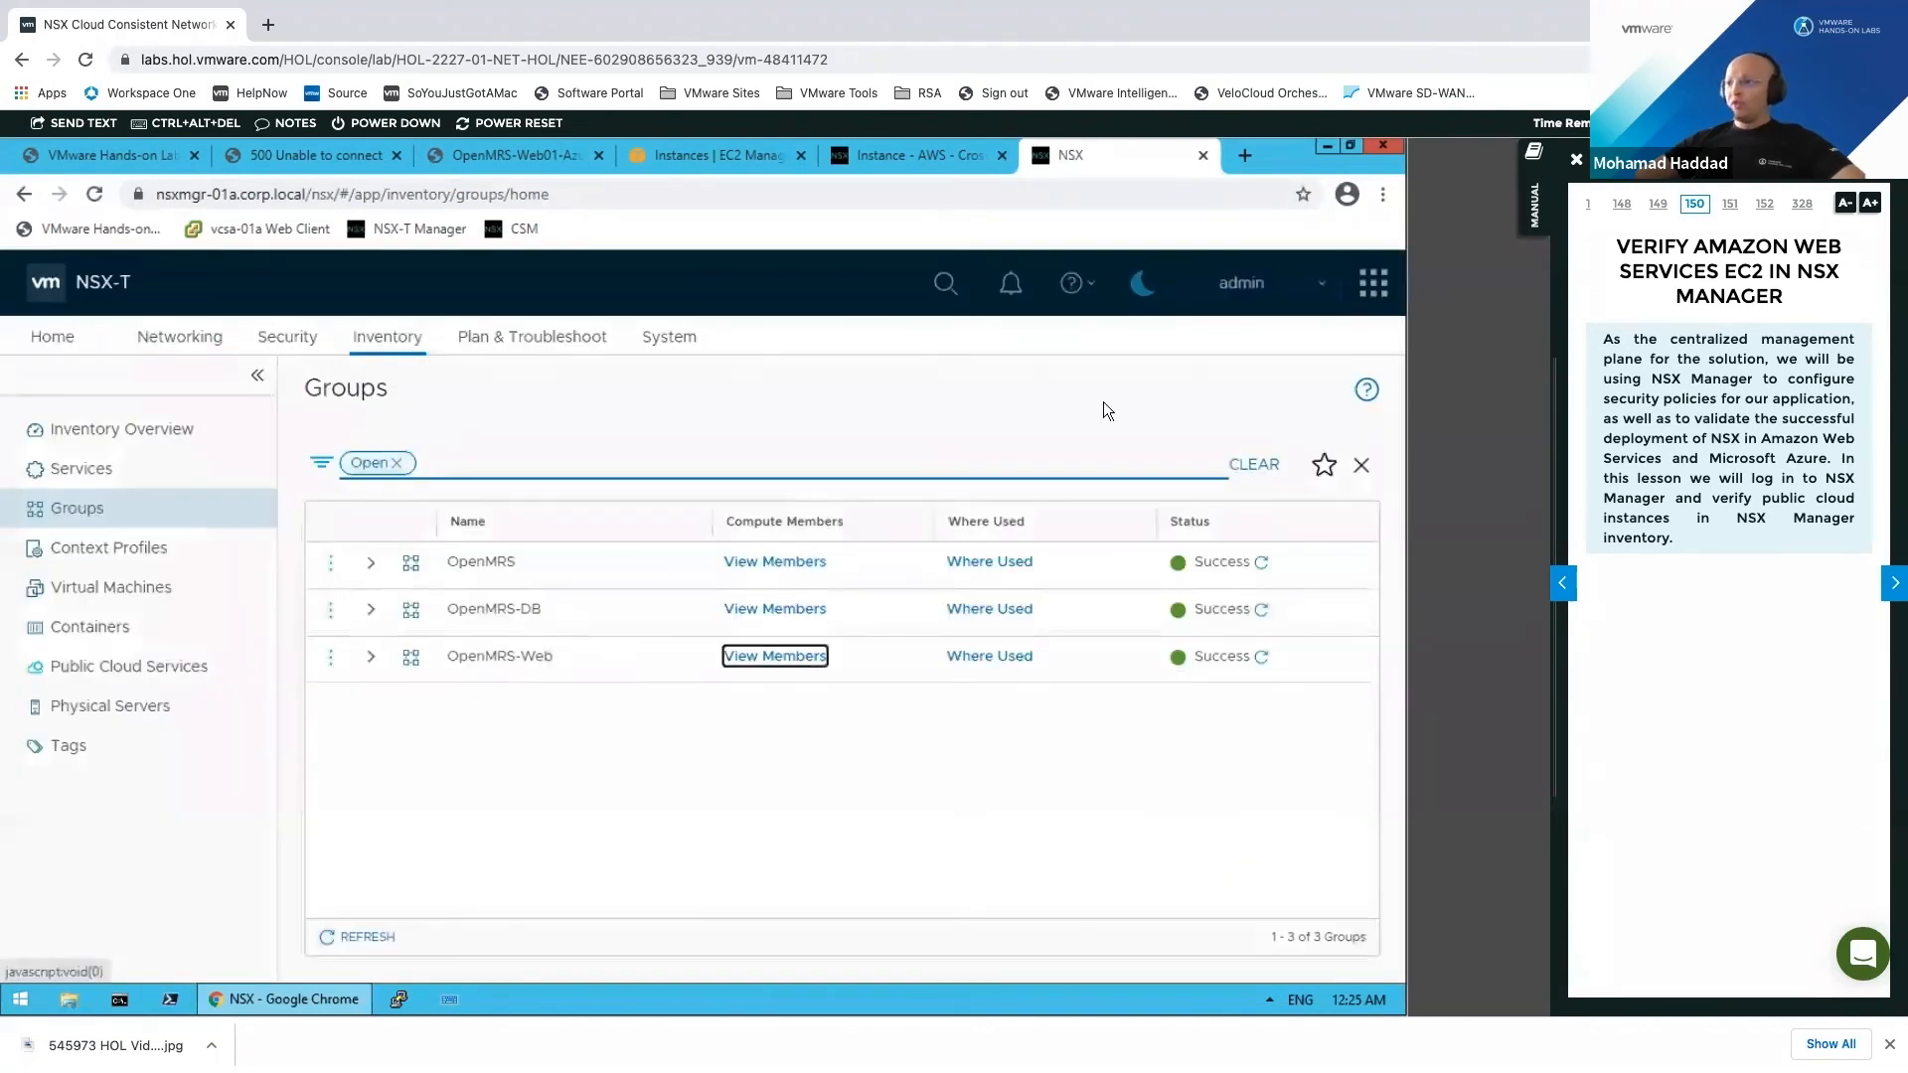
Step: Open the Distributed Firewall rules, inspect Default Layer3 Section, and add a new policy
left_click(577, 340)
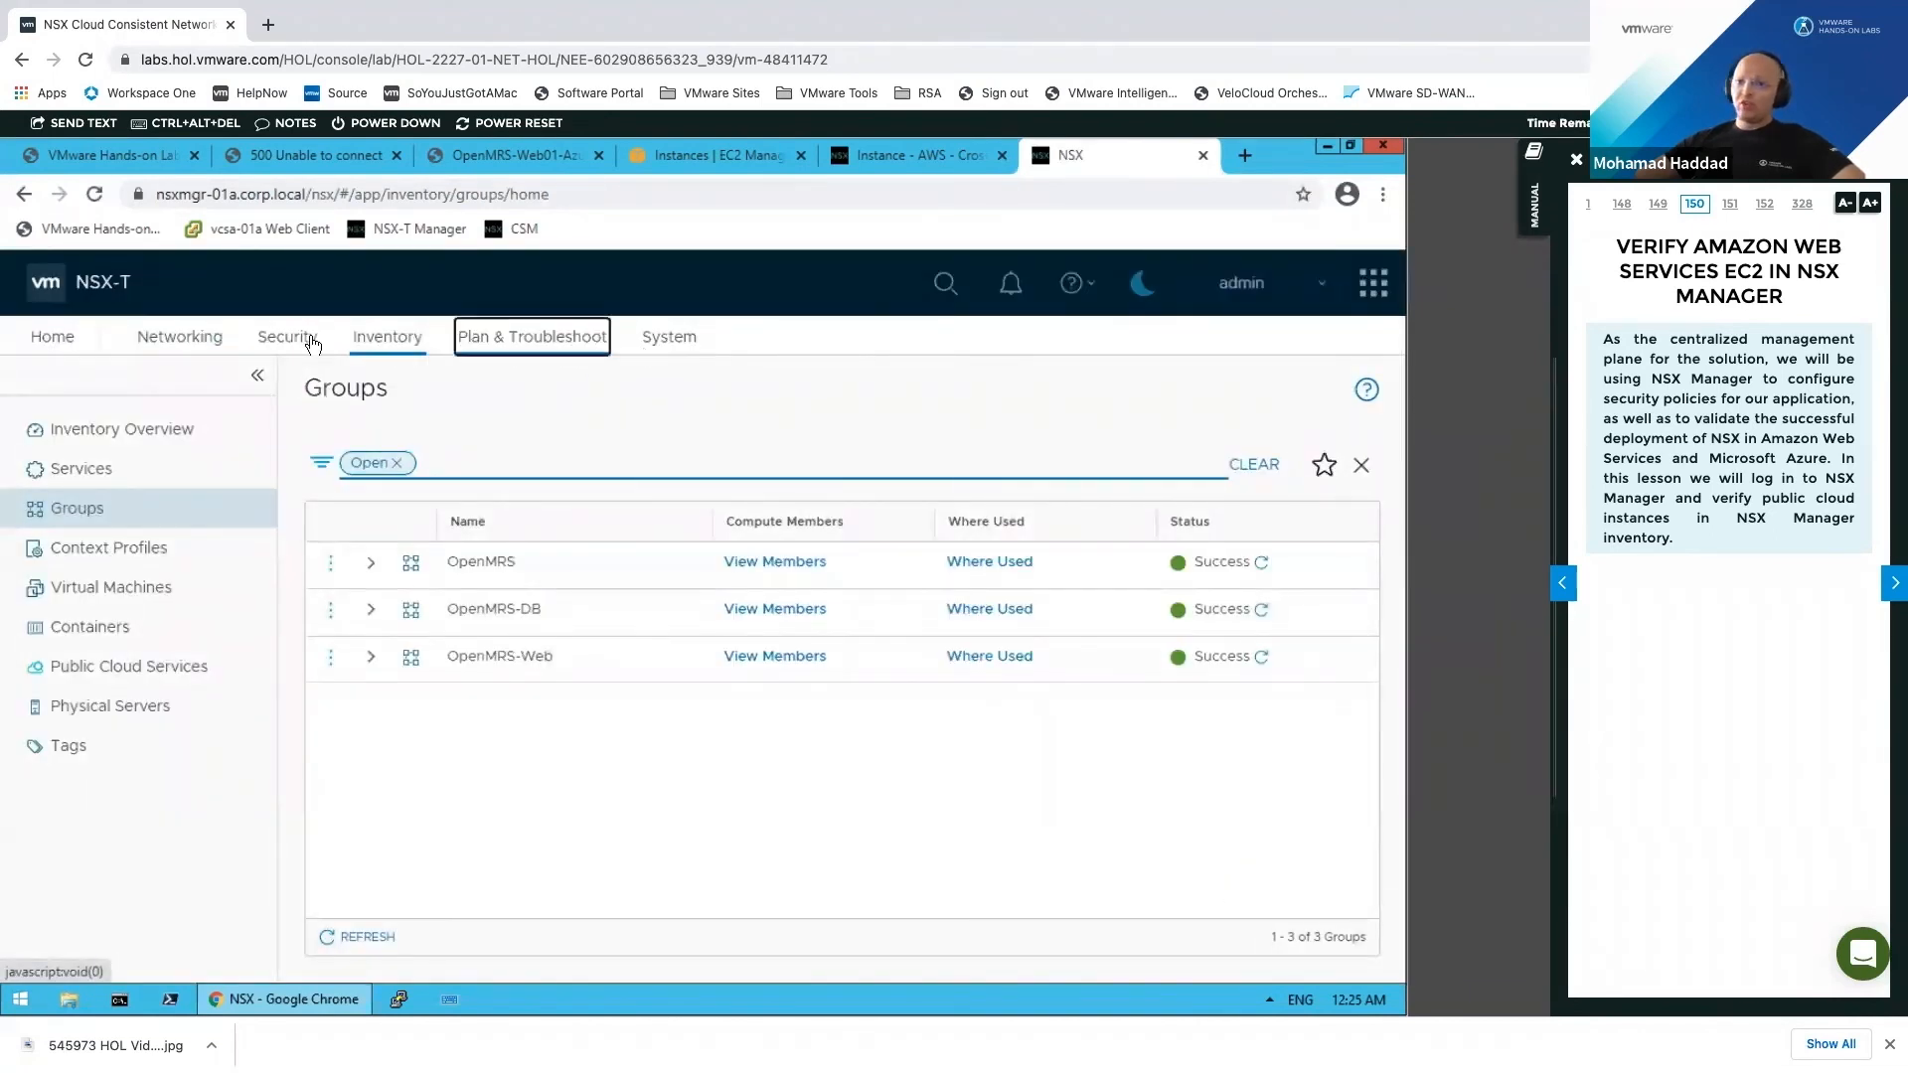
left_click(289, 341)
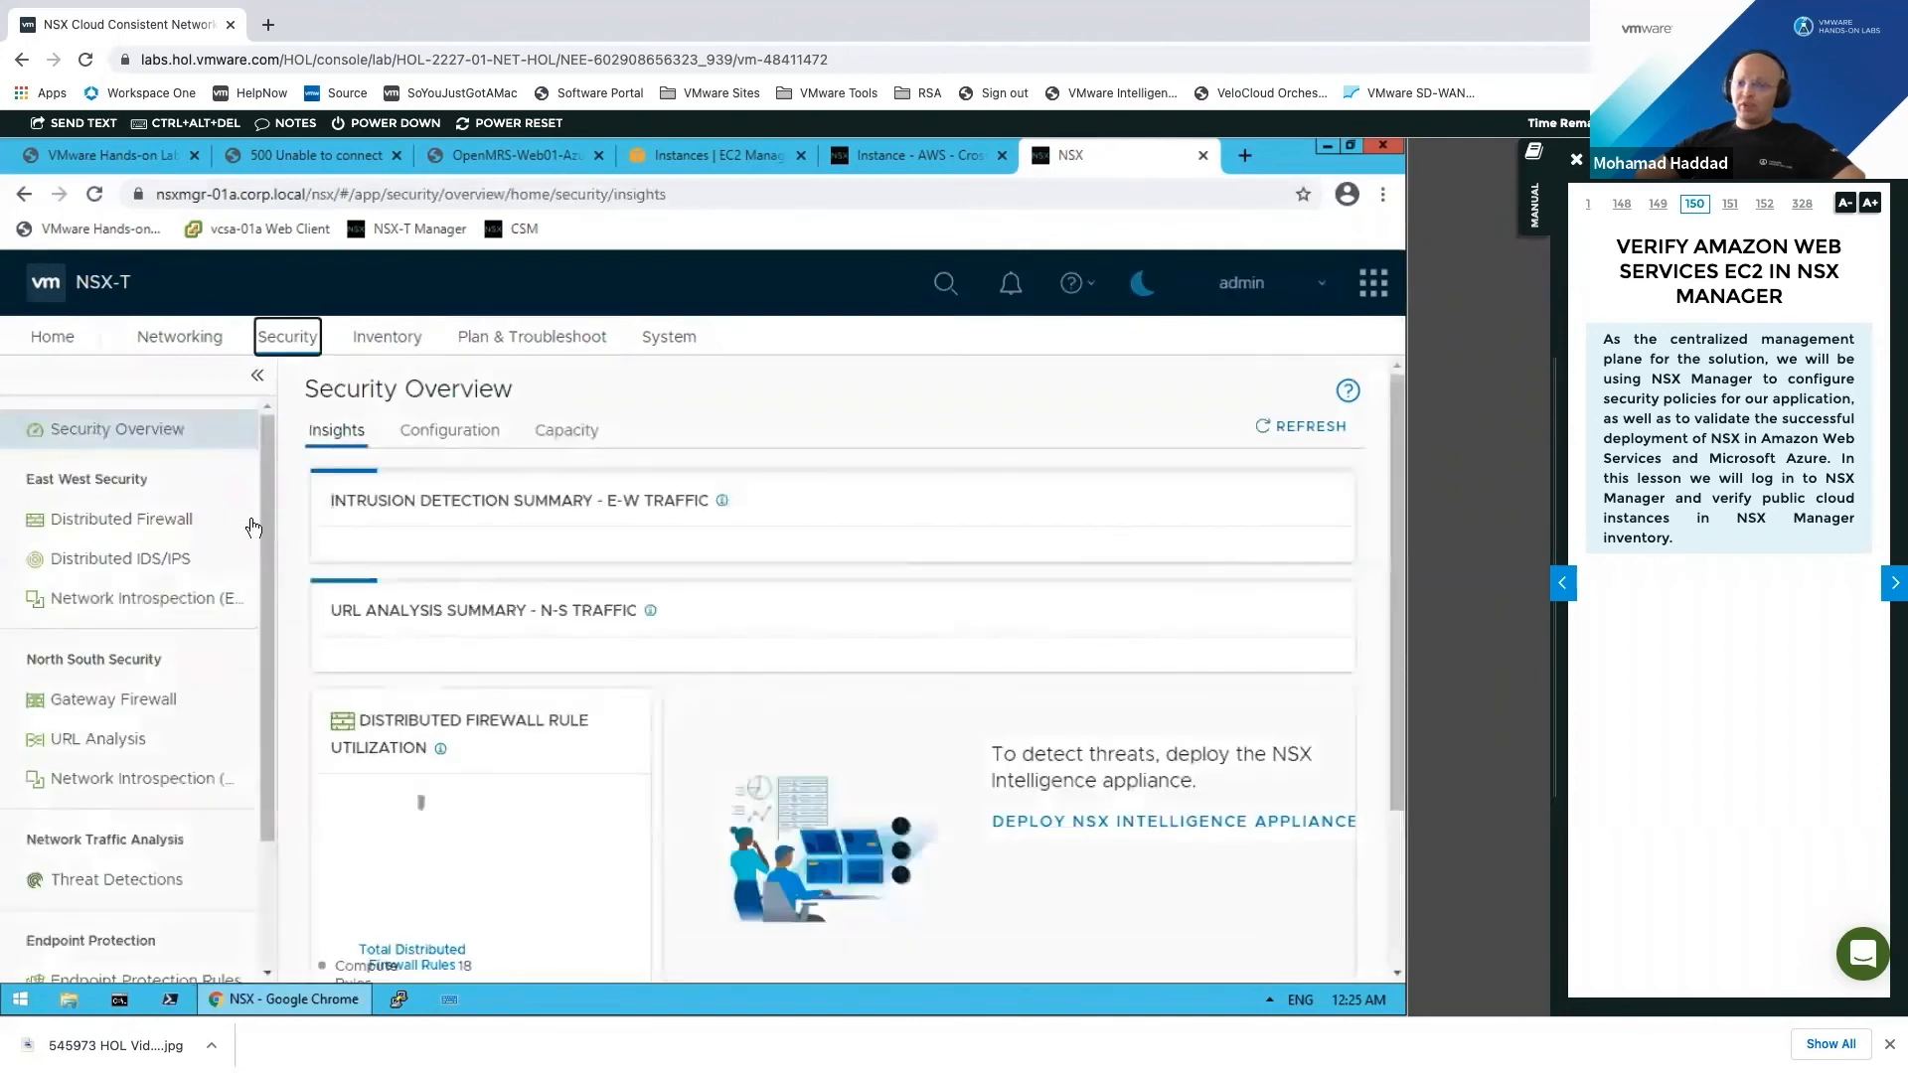
left_click(205, 517)
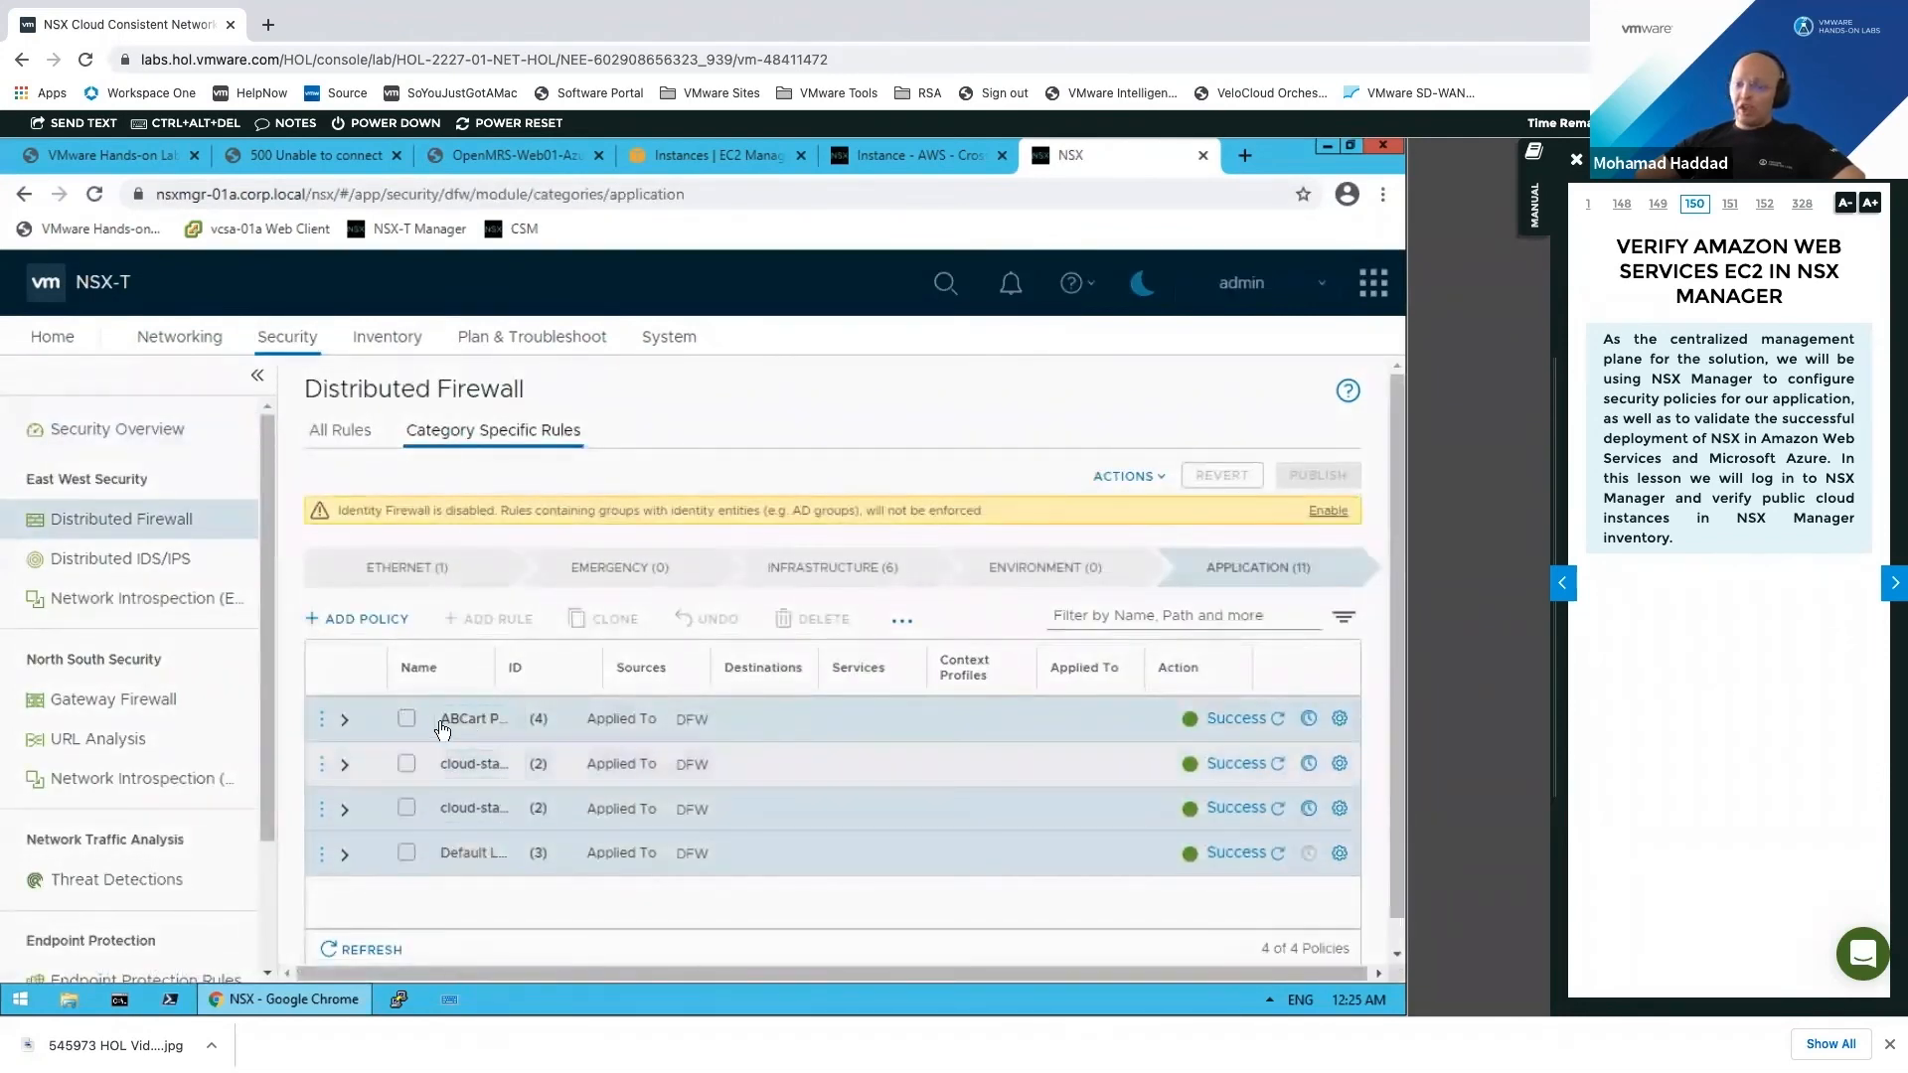
left_click_drag(495, 662, 566, 663)
left_click(345, 853)
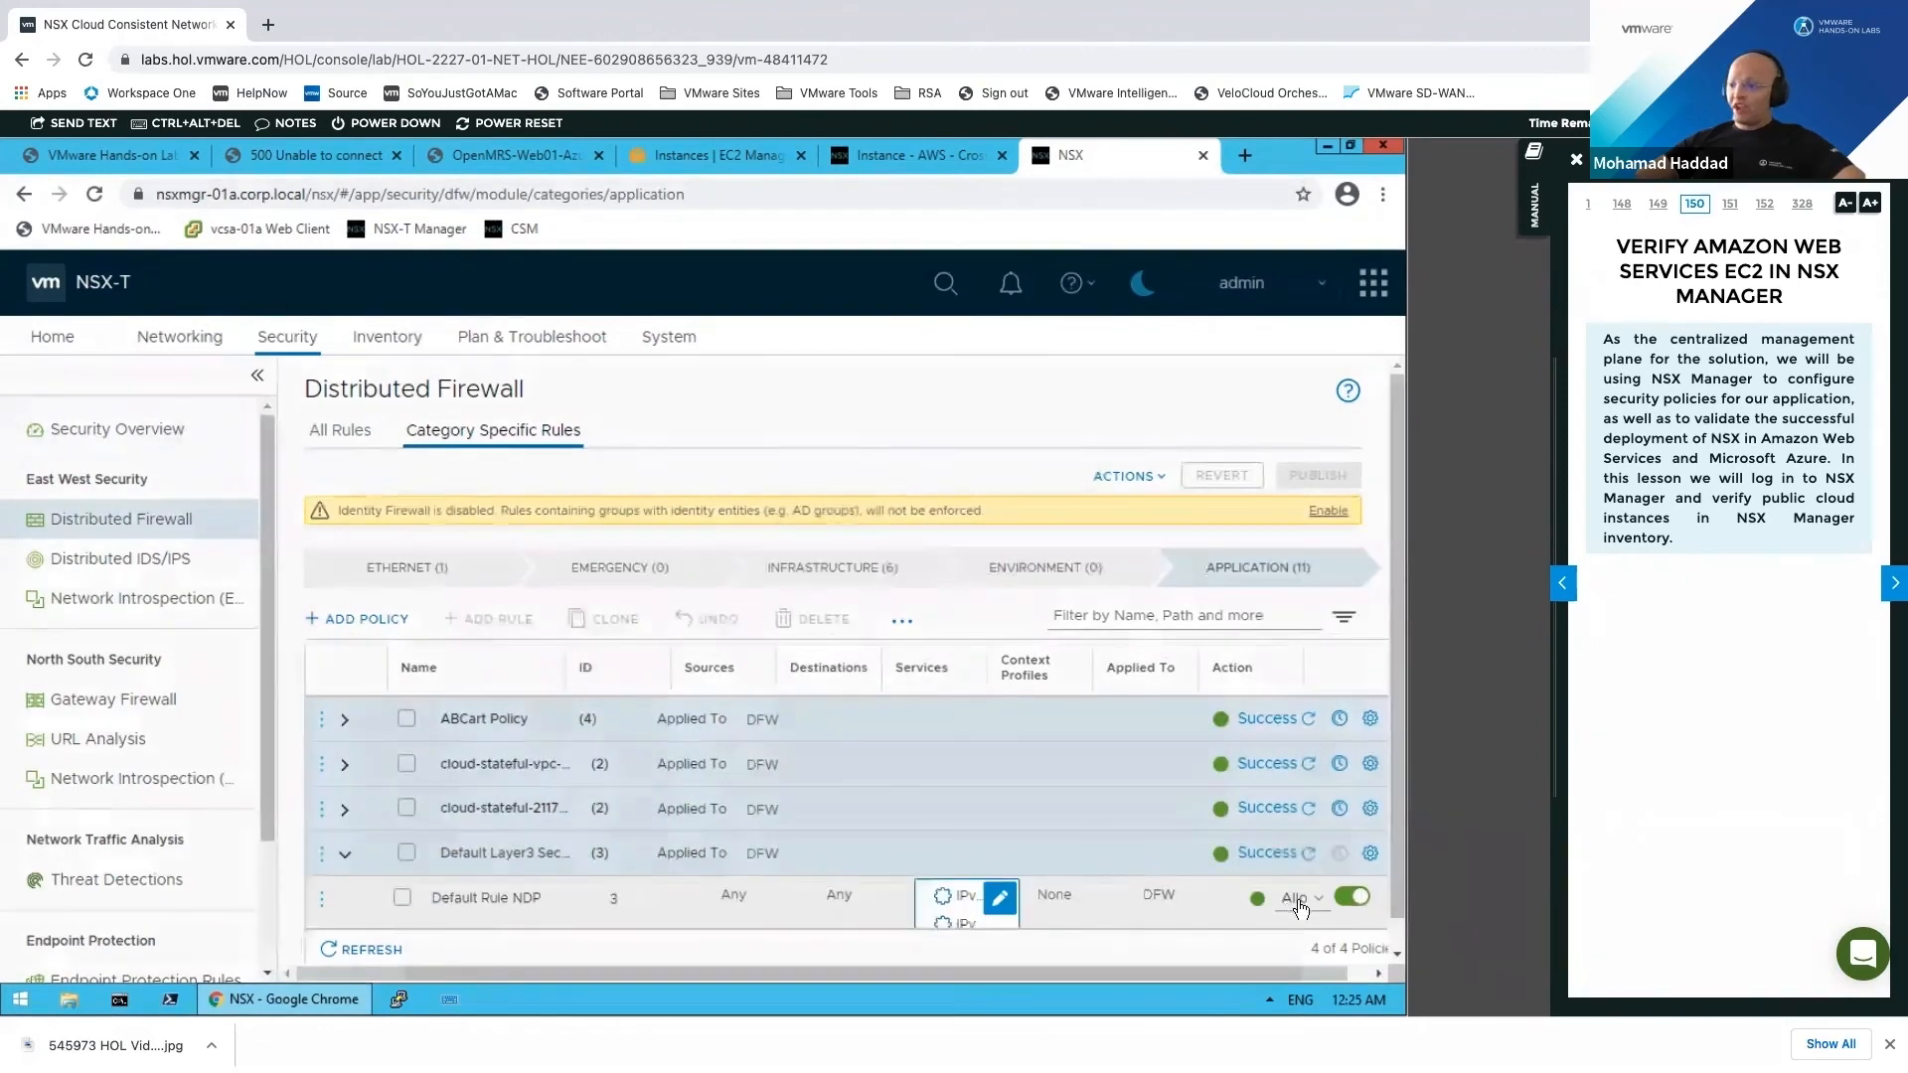
scroll(1284, 879, "down", 3)
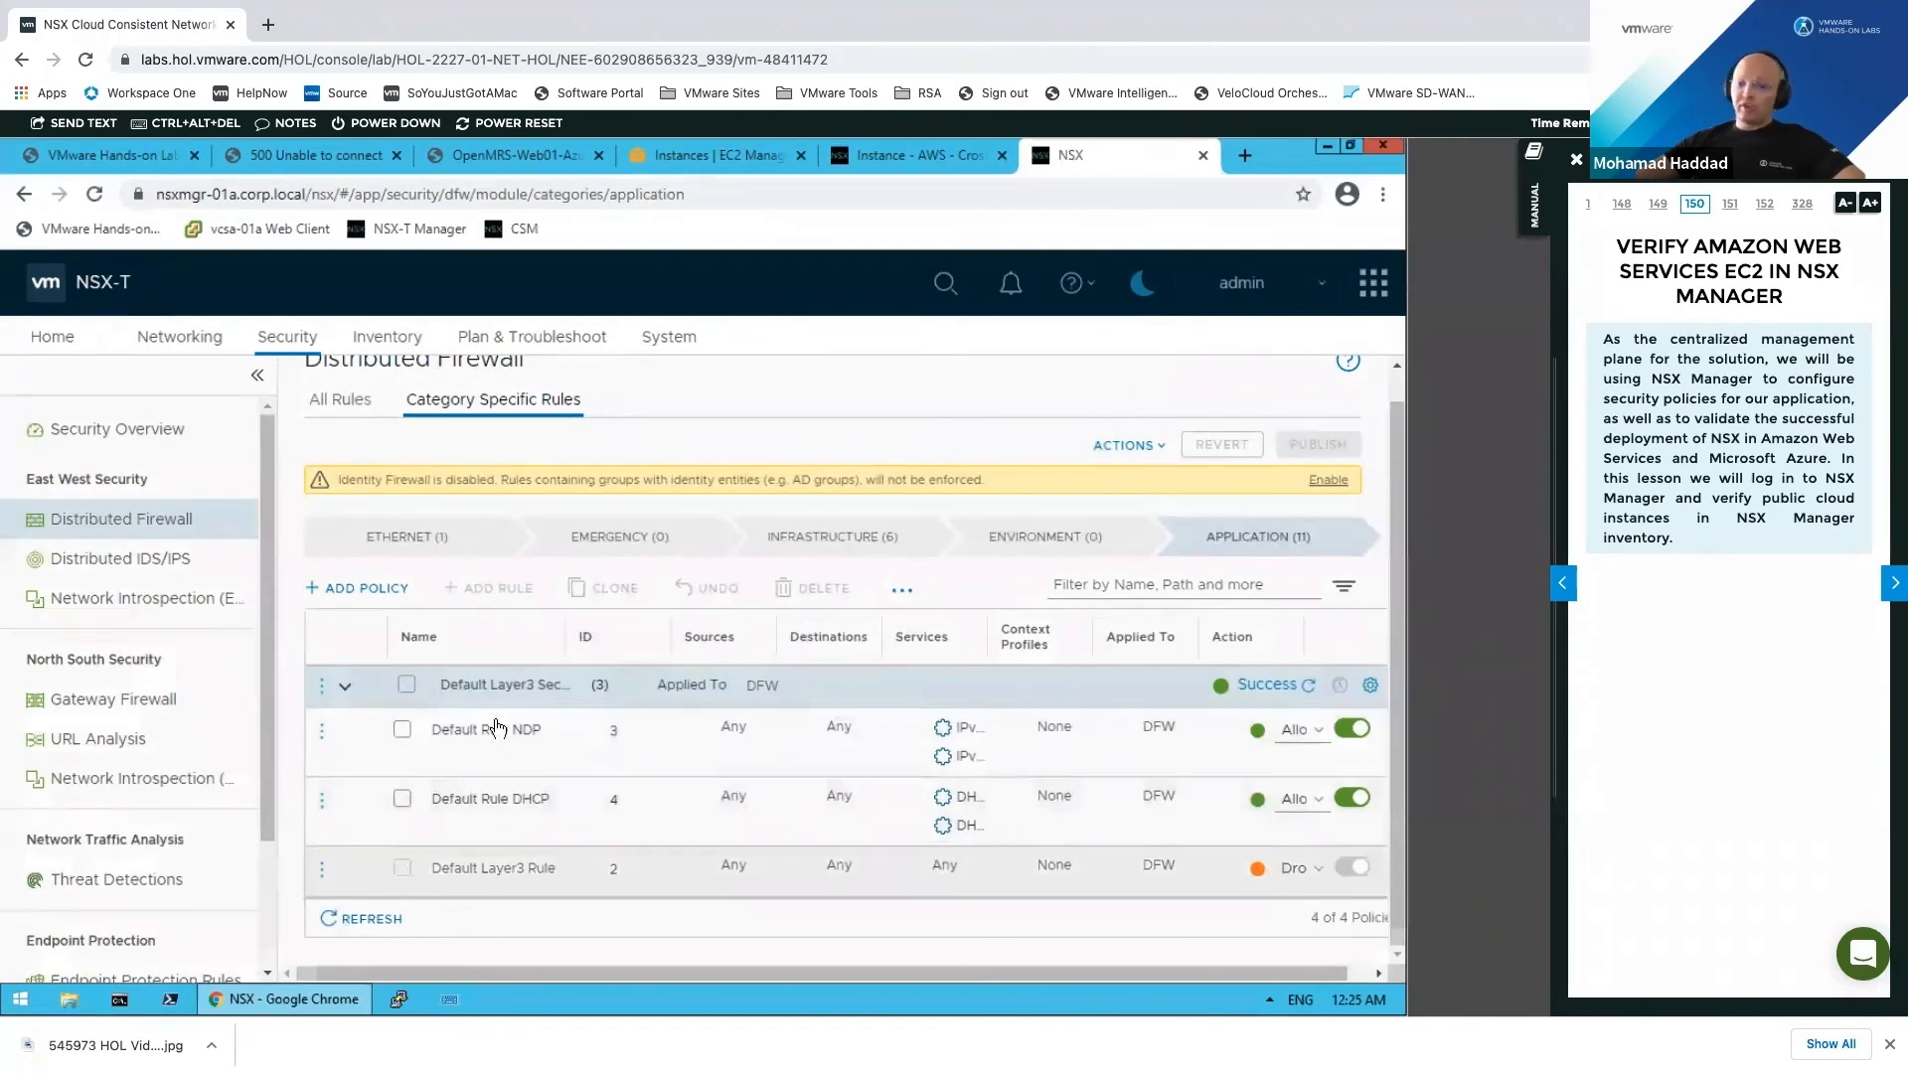
left_click(345, 687)
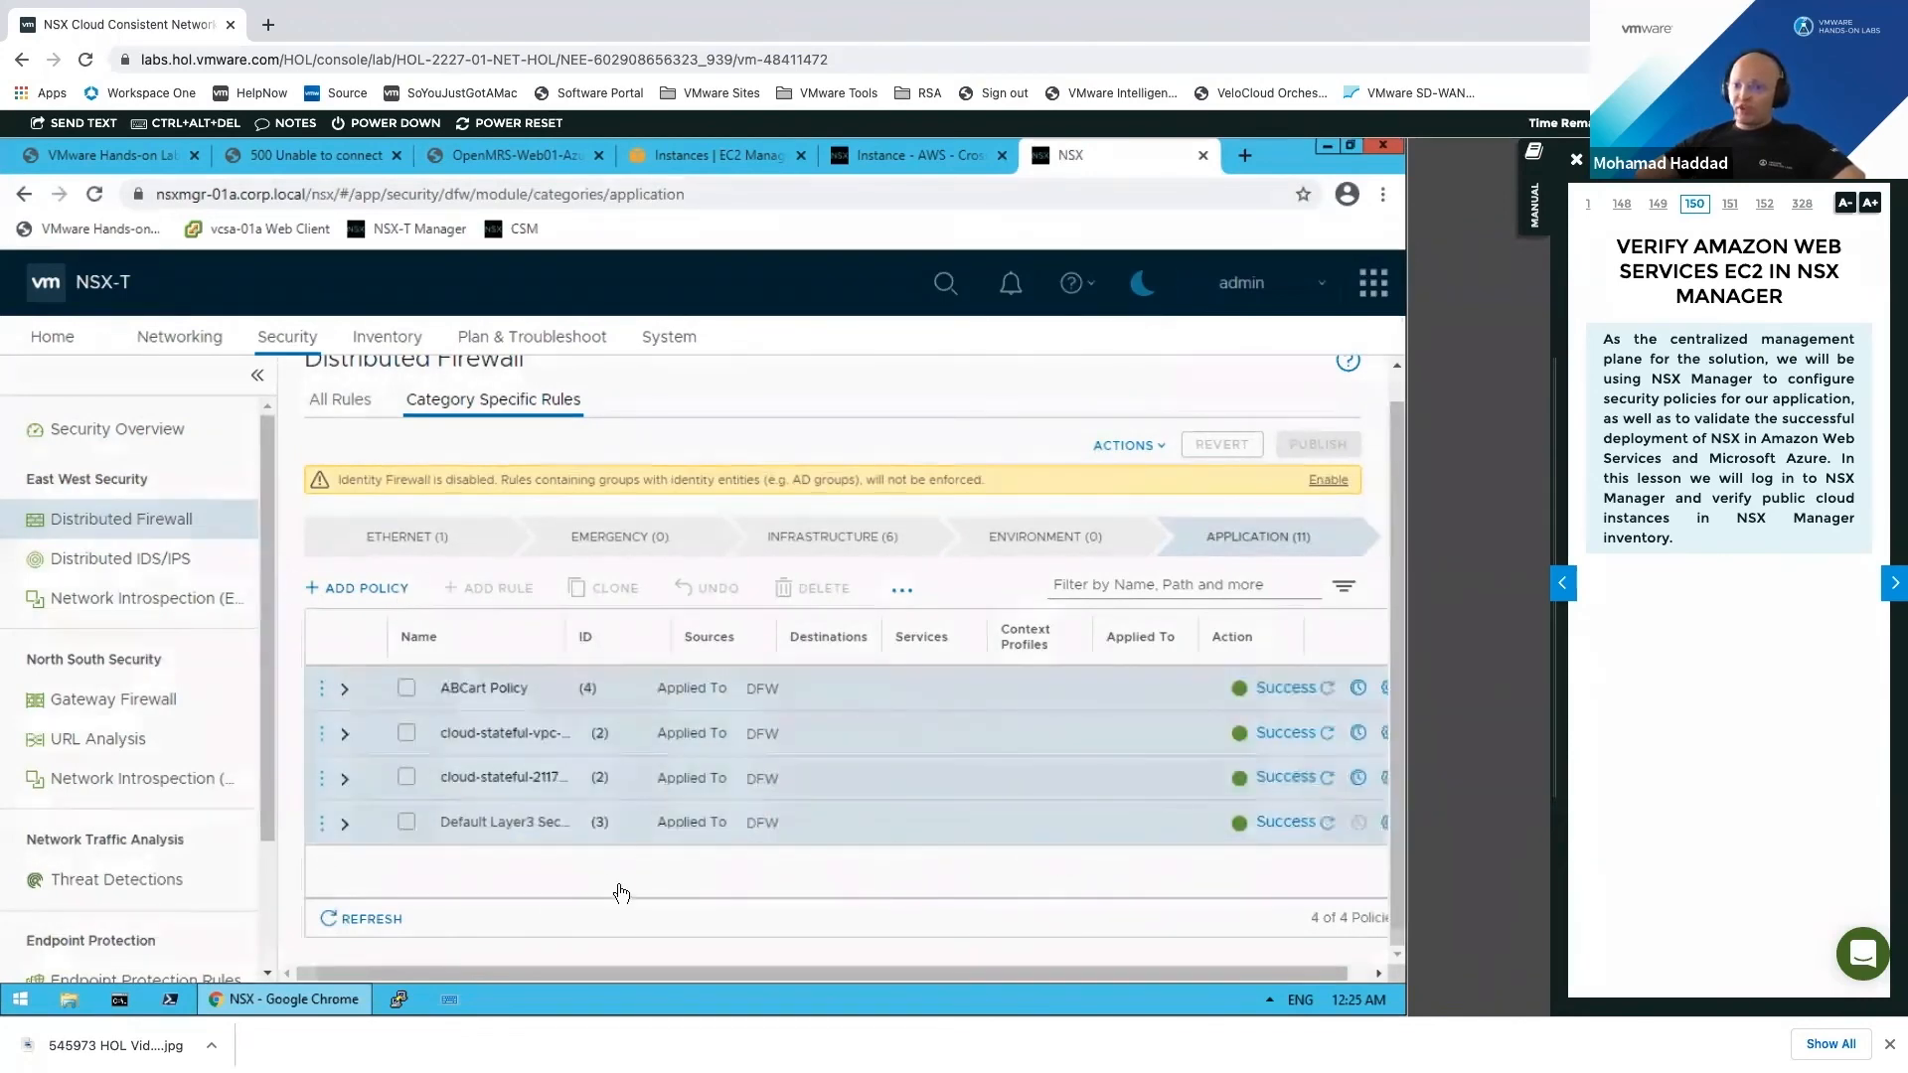
left_click(358, 588)
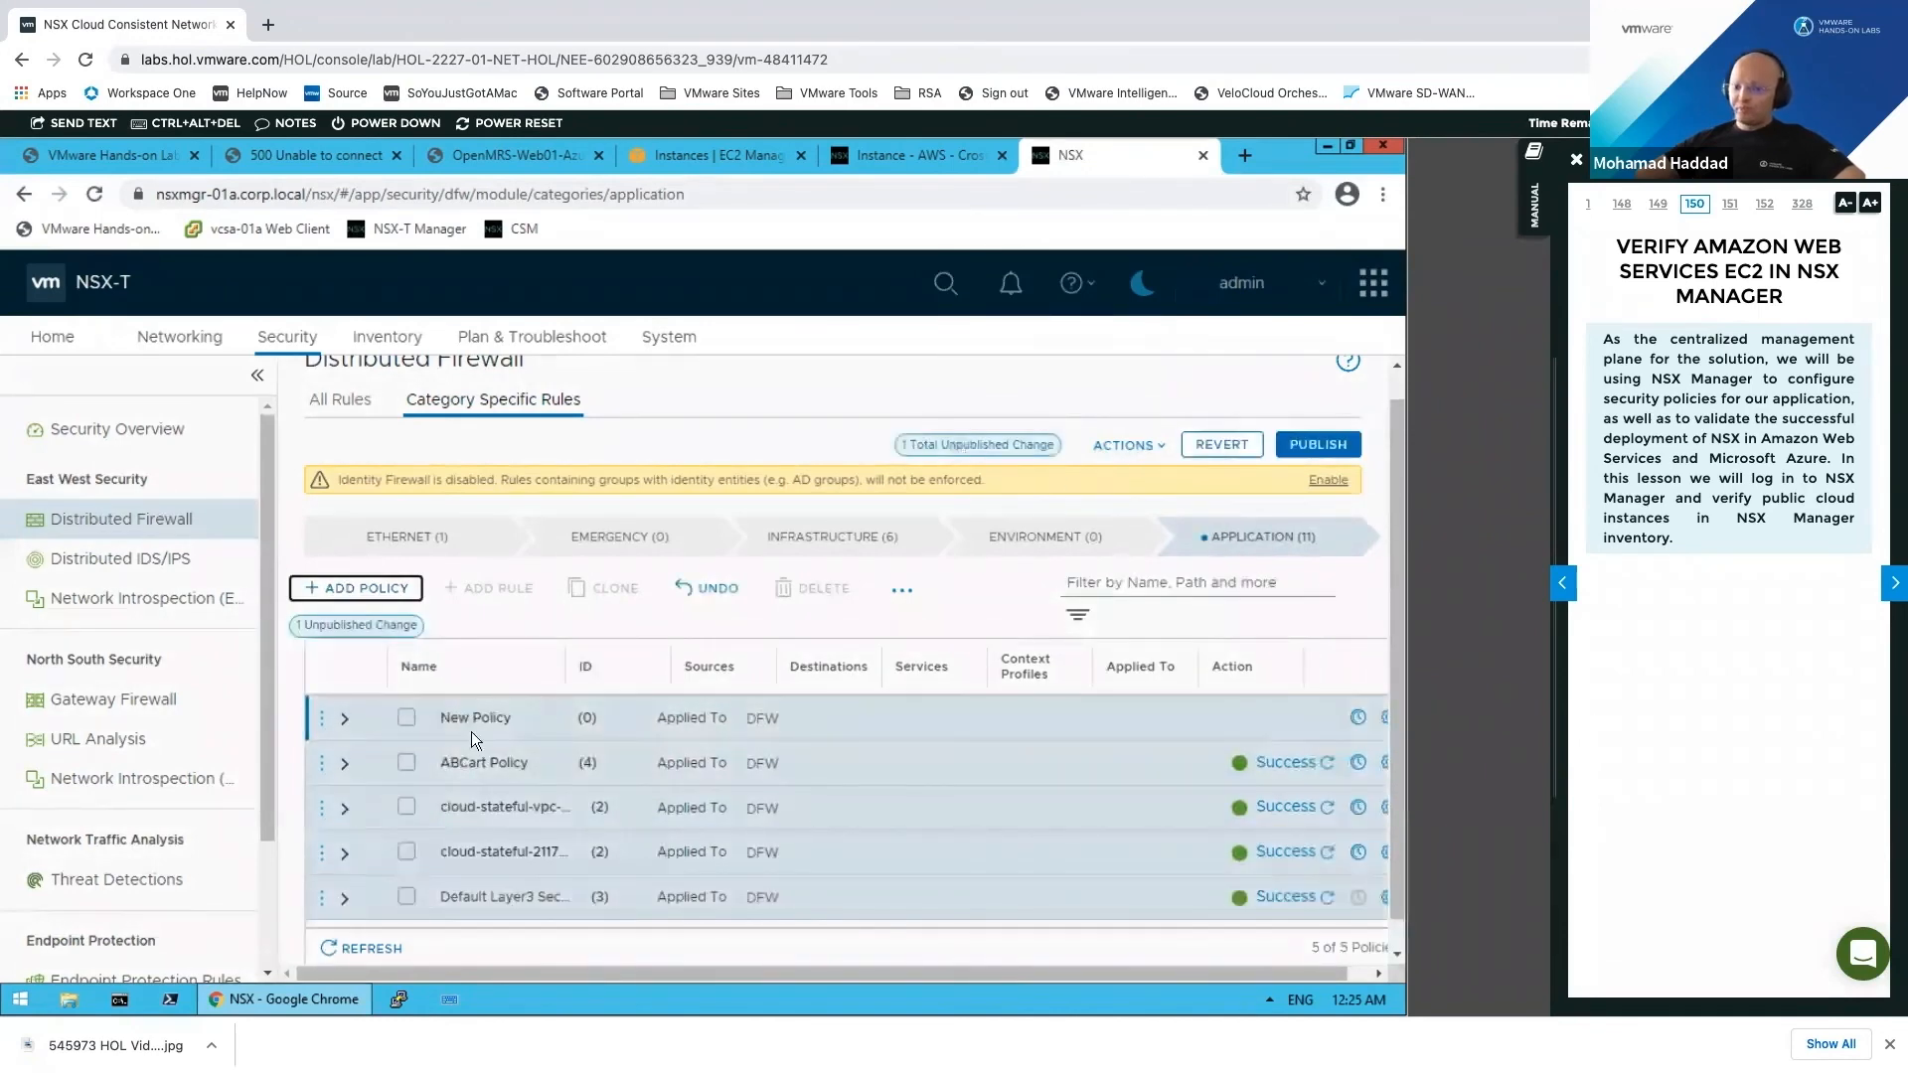
Step: Rename the new policy to 'OPEN MRS Policy'
left_click(502, 717)
type("OPEN MRS Policy")
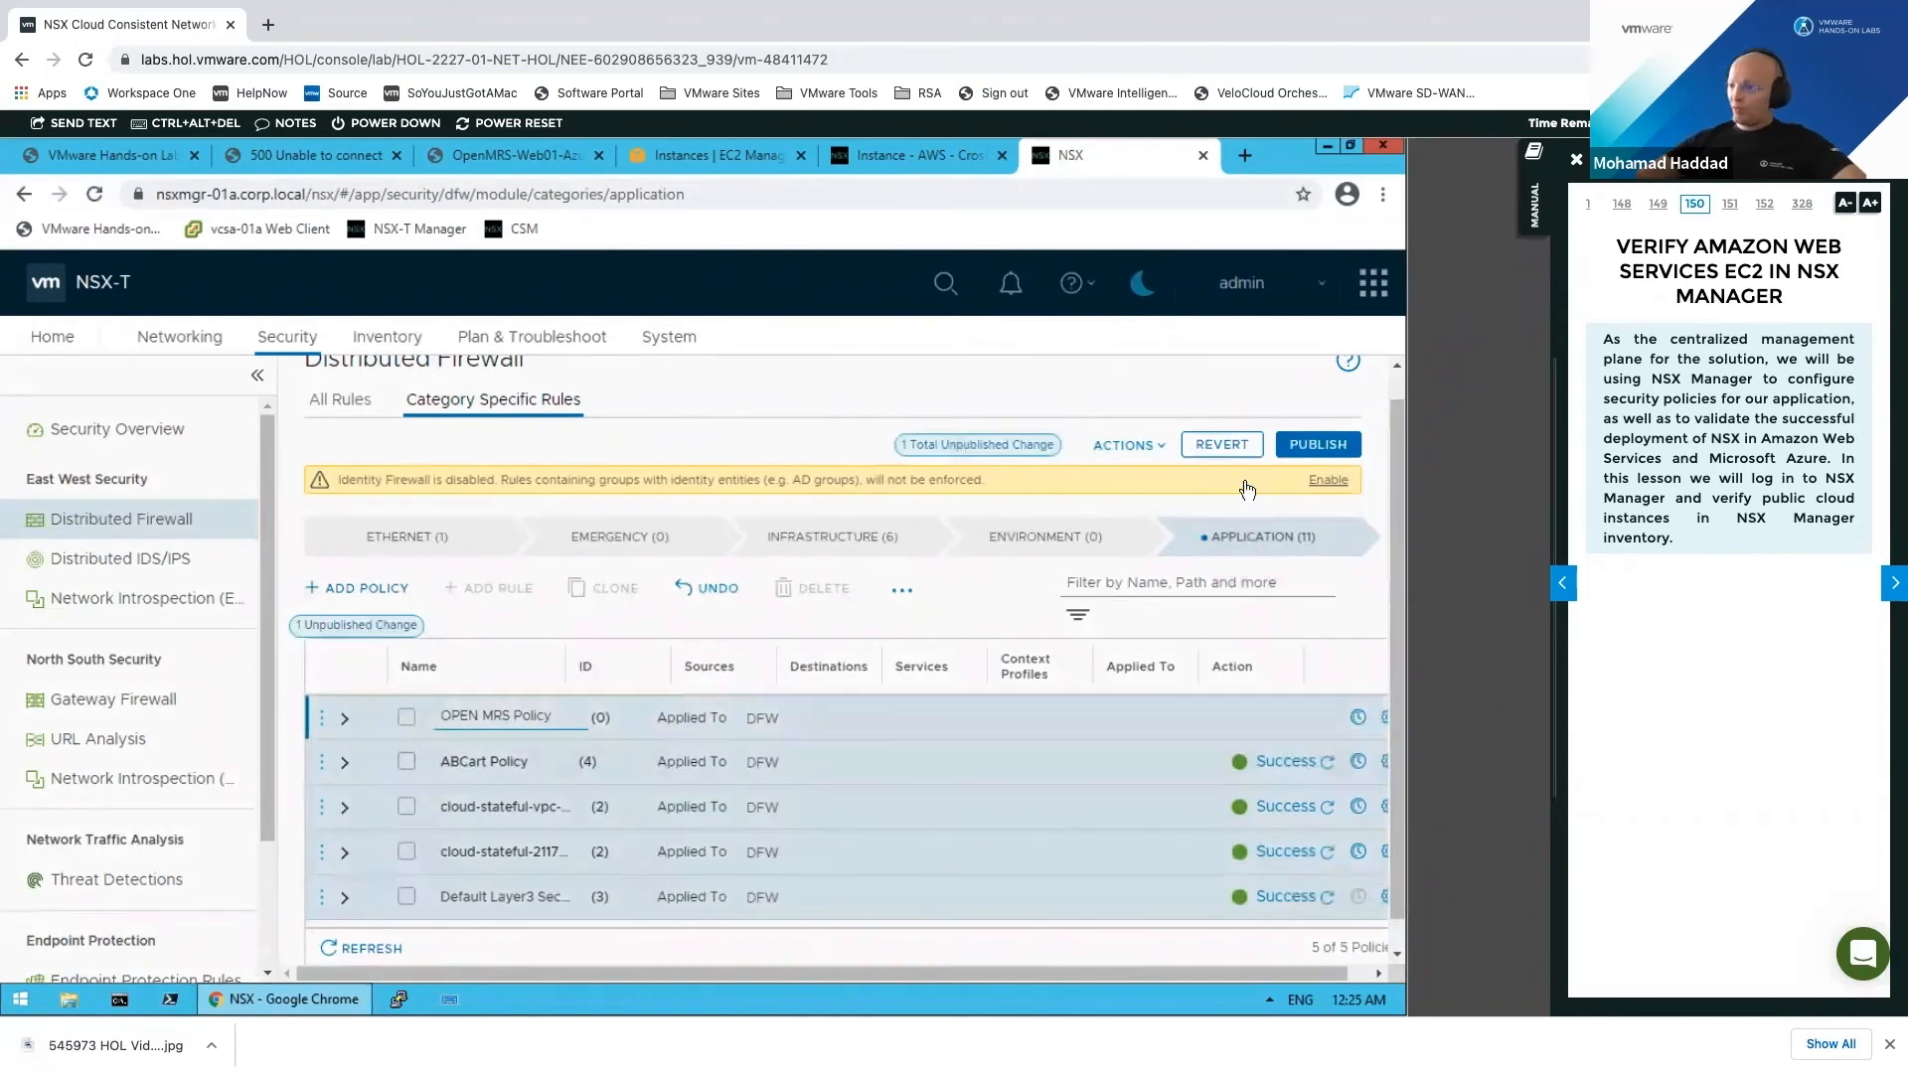
left_click(541, 624)
Step: Add a rule named 'Internet to Web' to OPEN MRS Policy
left_click(322, 717)
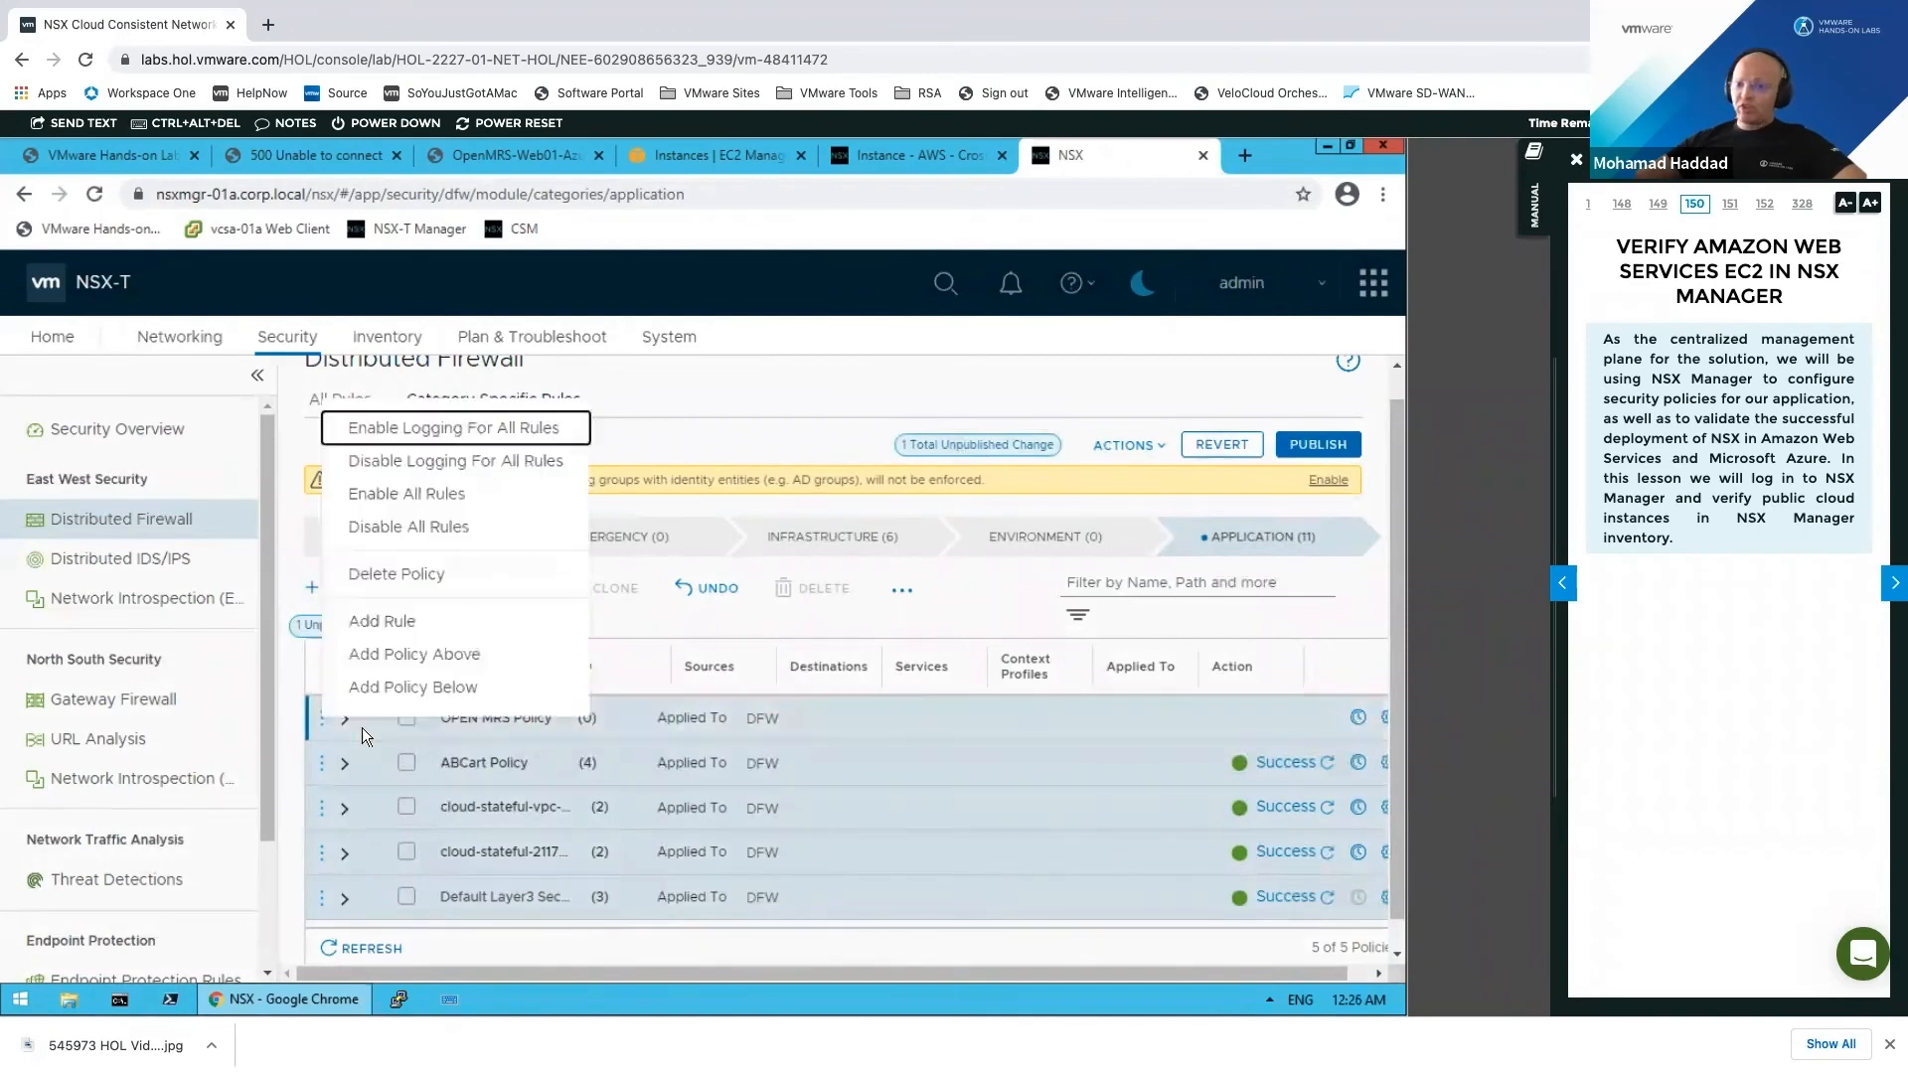
left_click(584, 626)
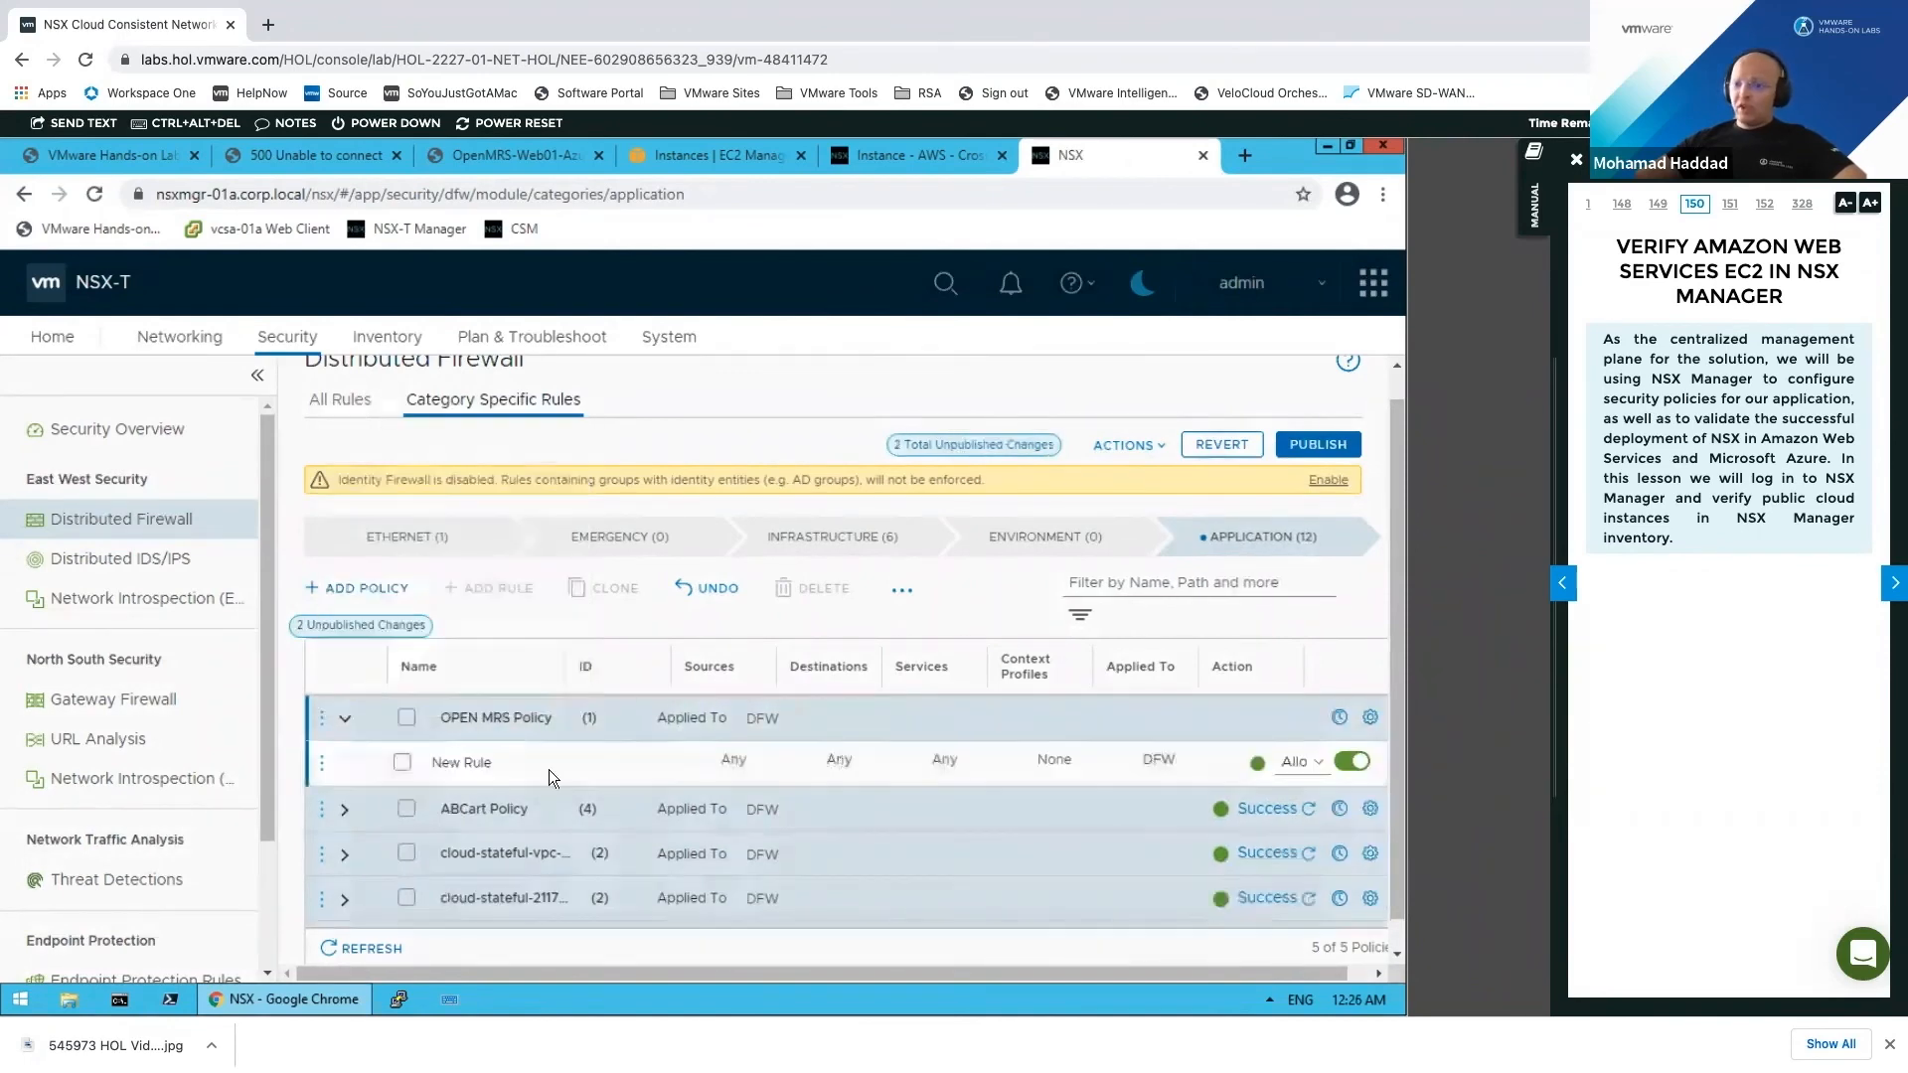
left_click(489, 765)
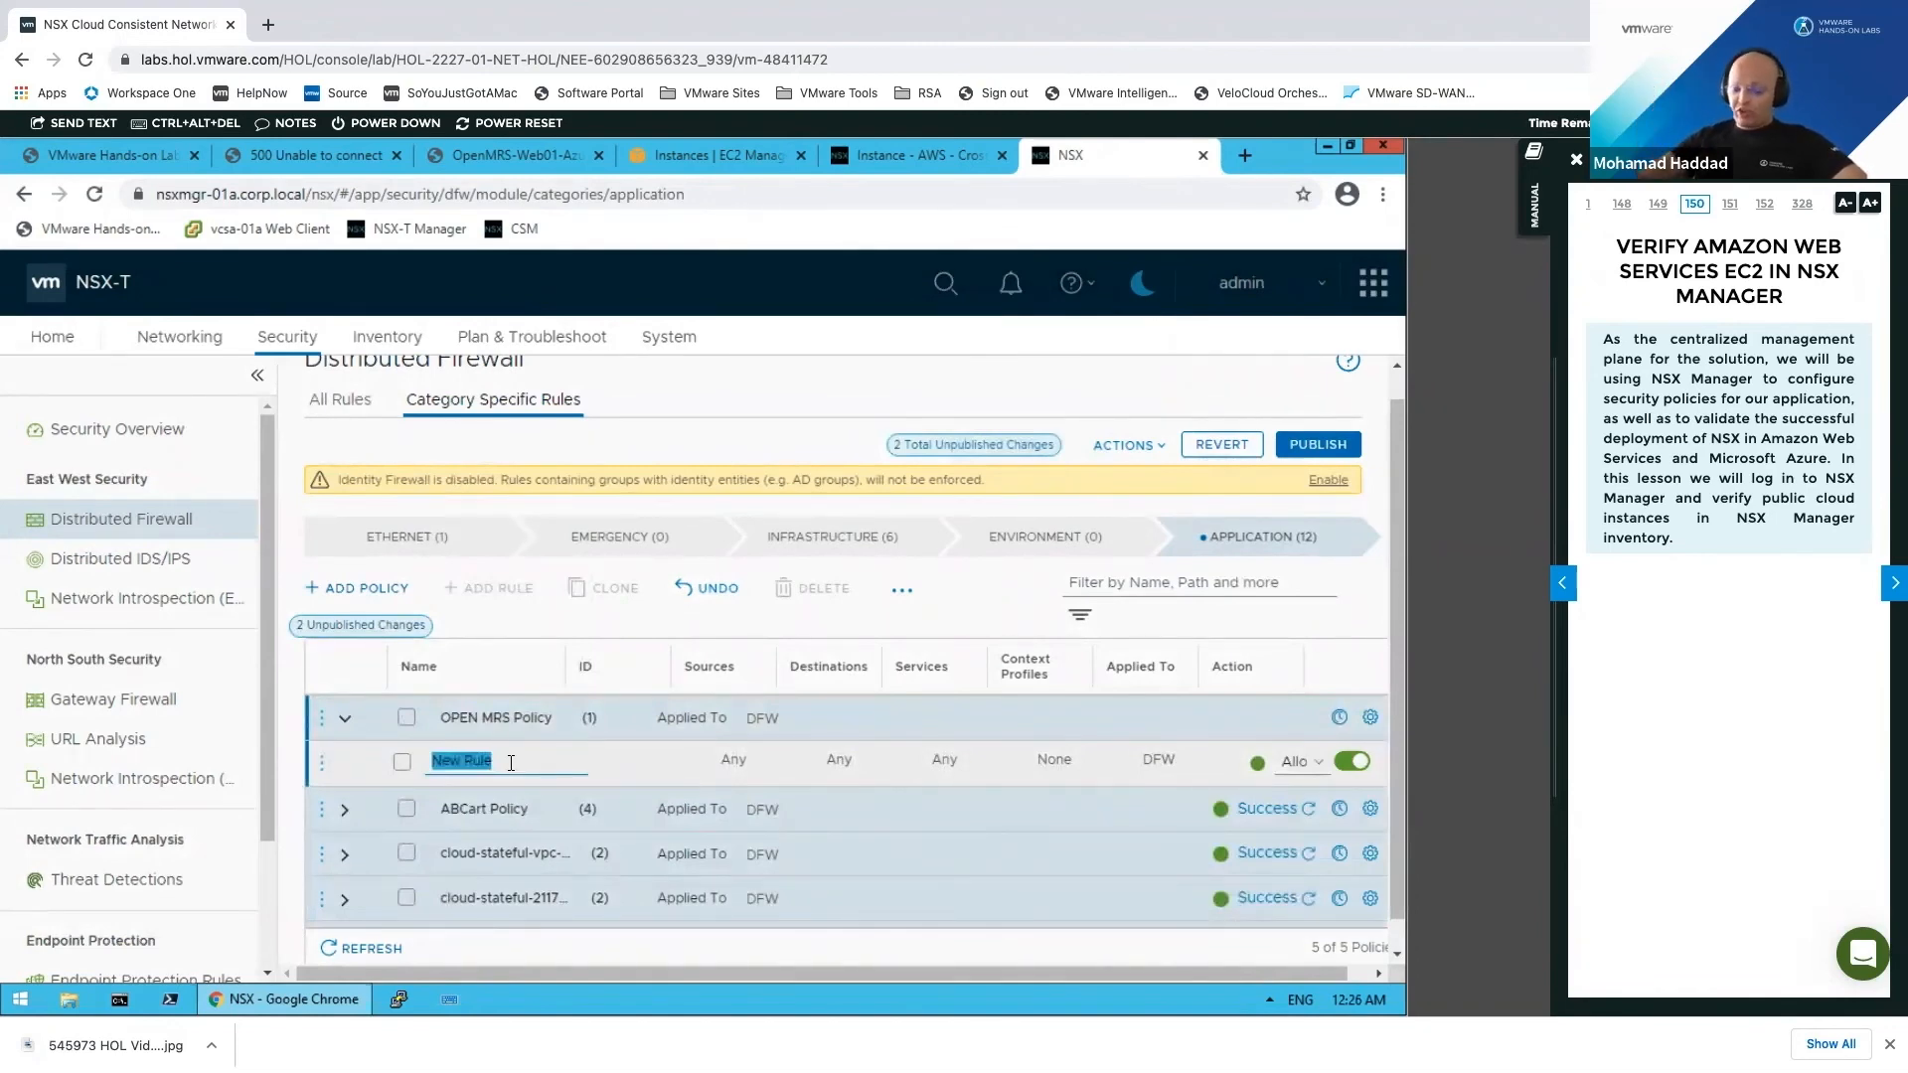
key("BackSpace")
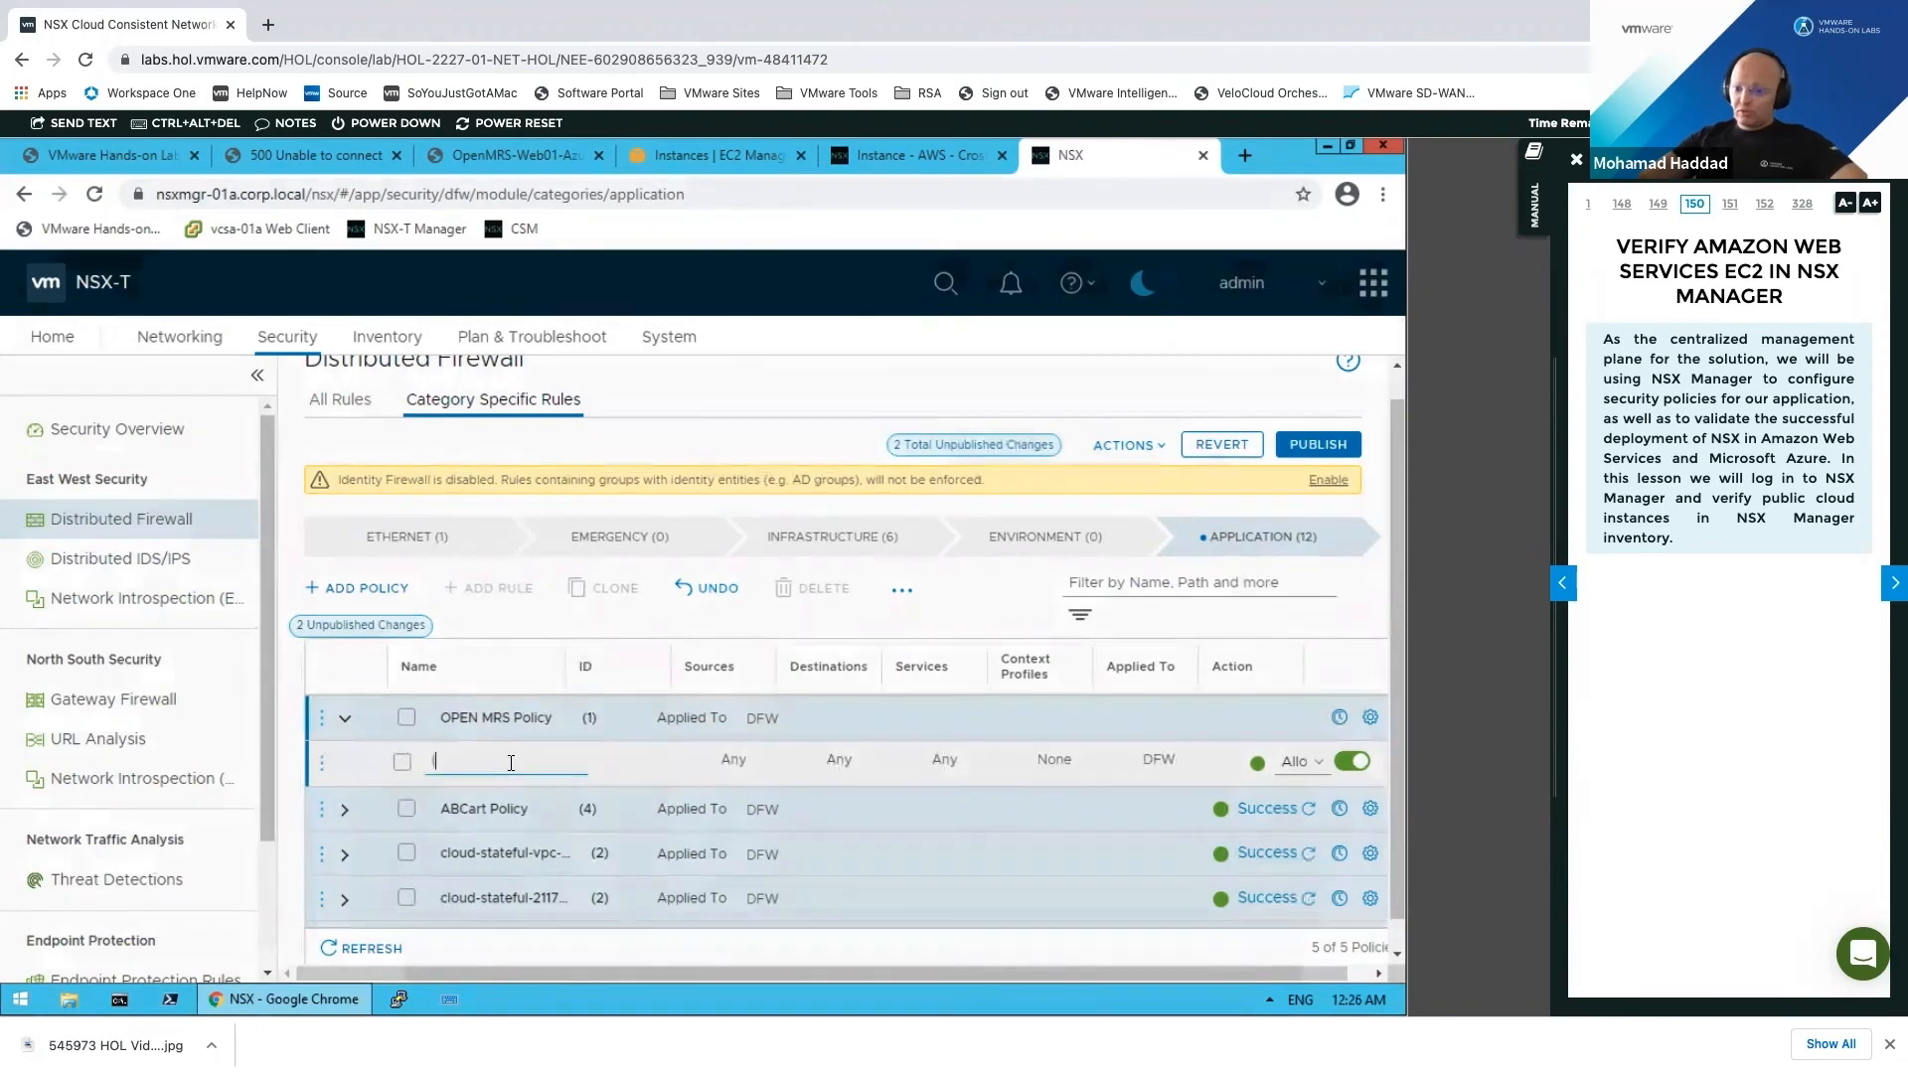
type("Internet to Web")
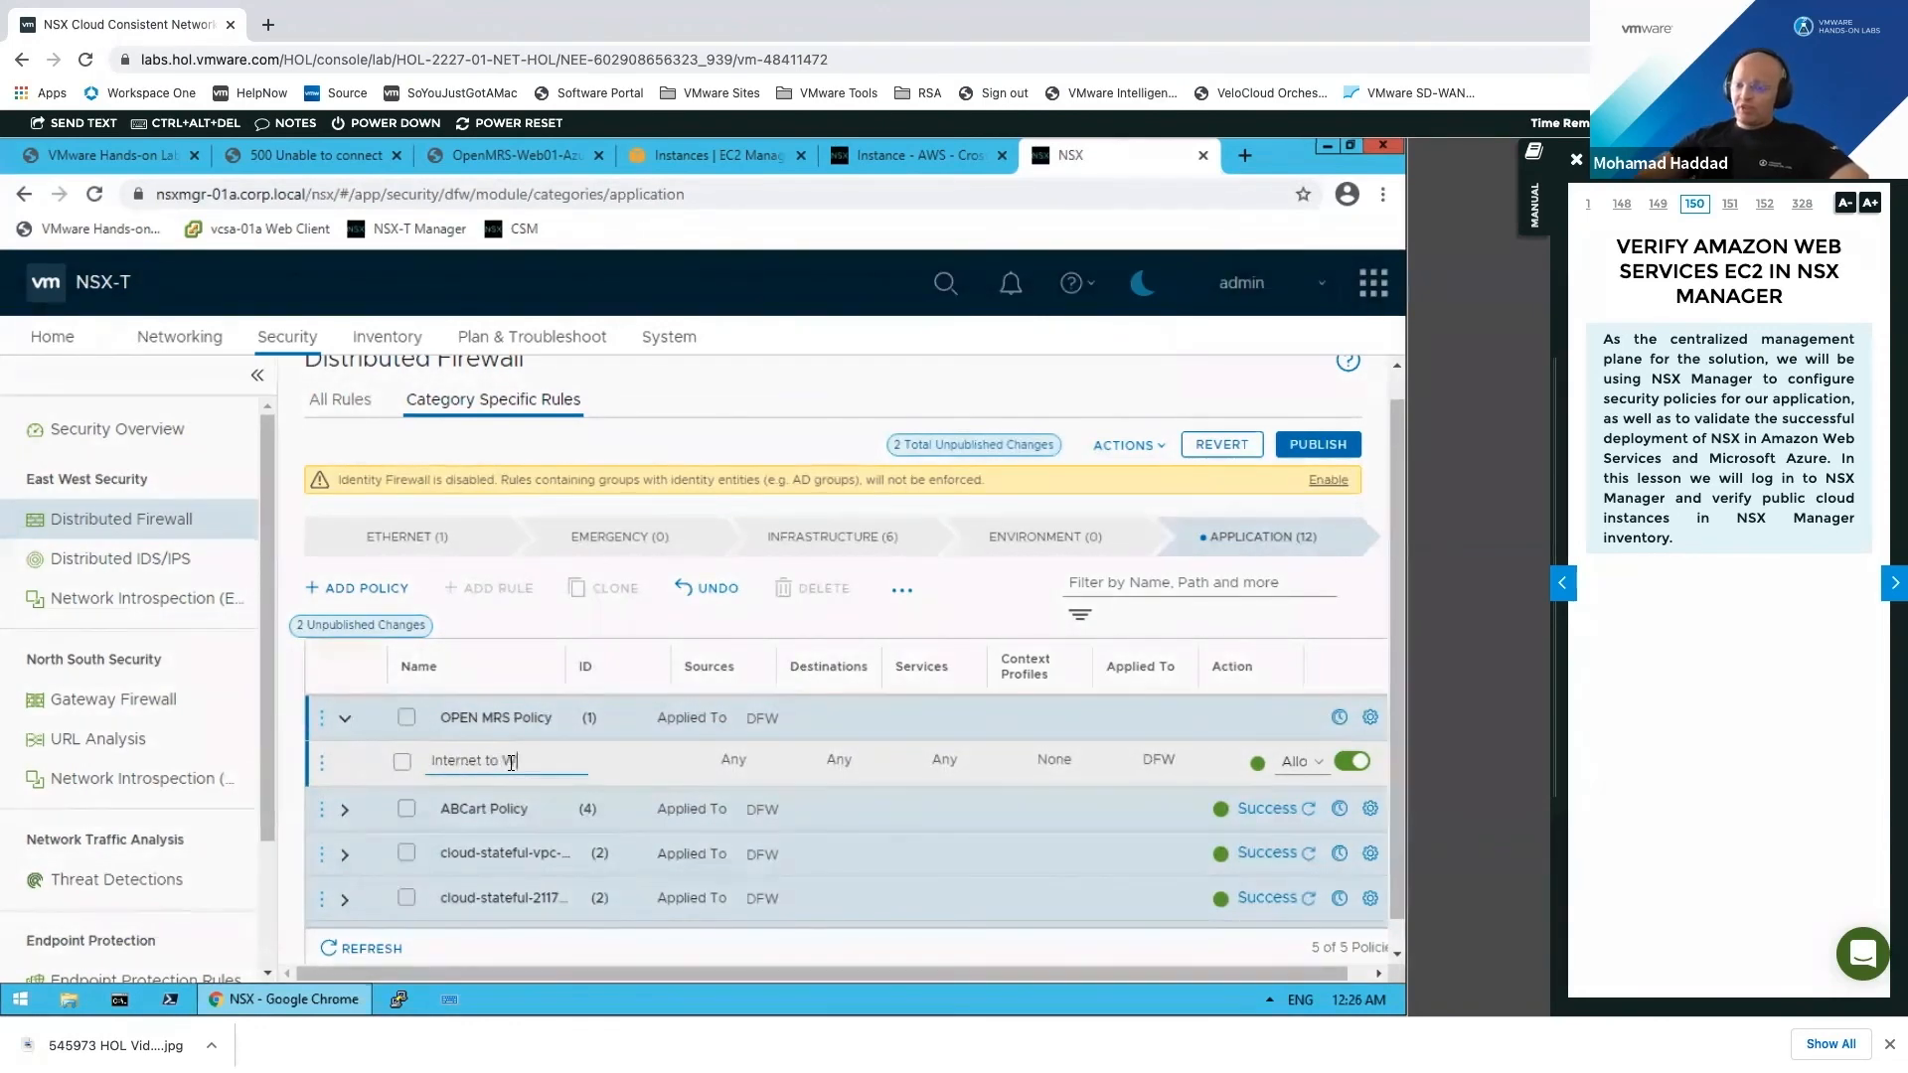
mouse_move(749, 767)
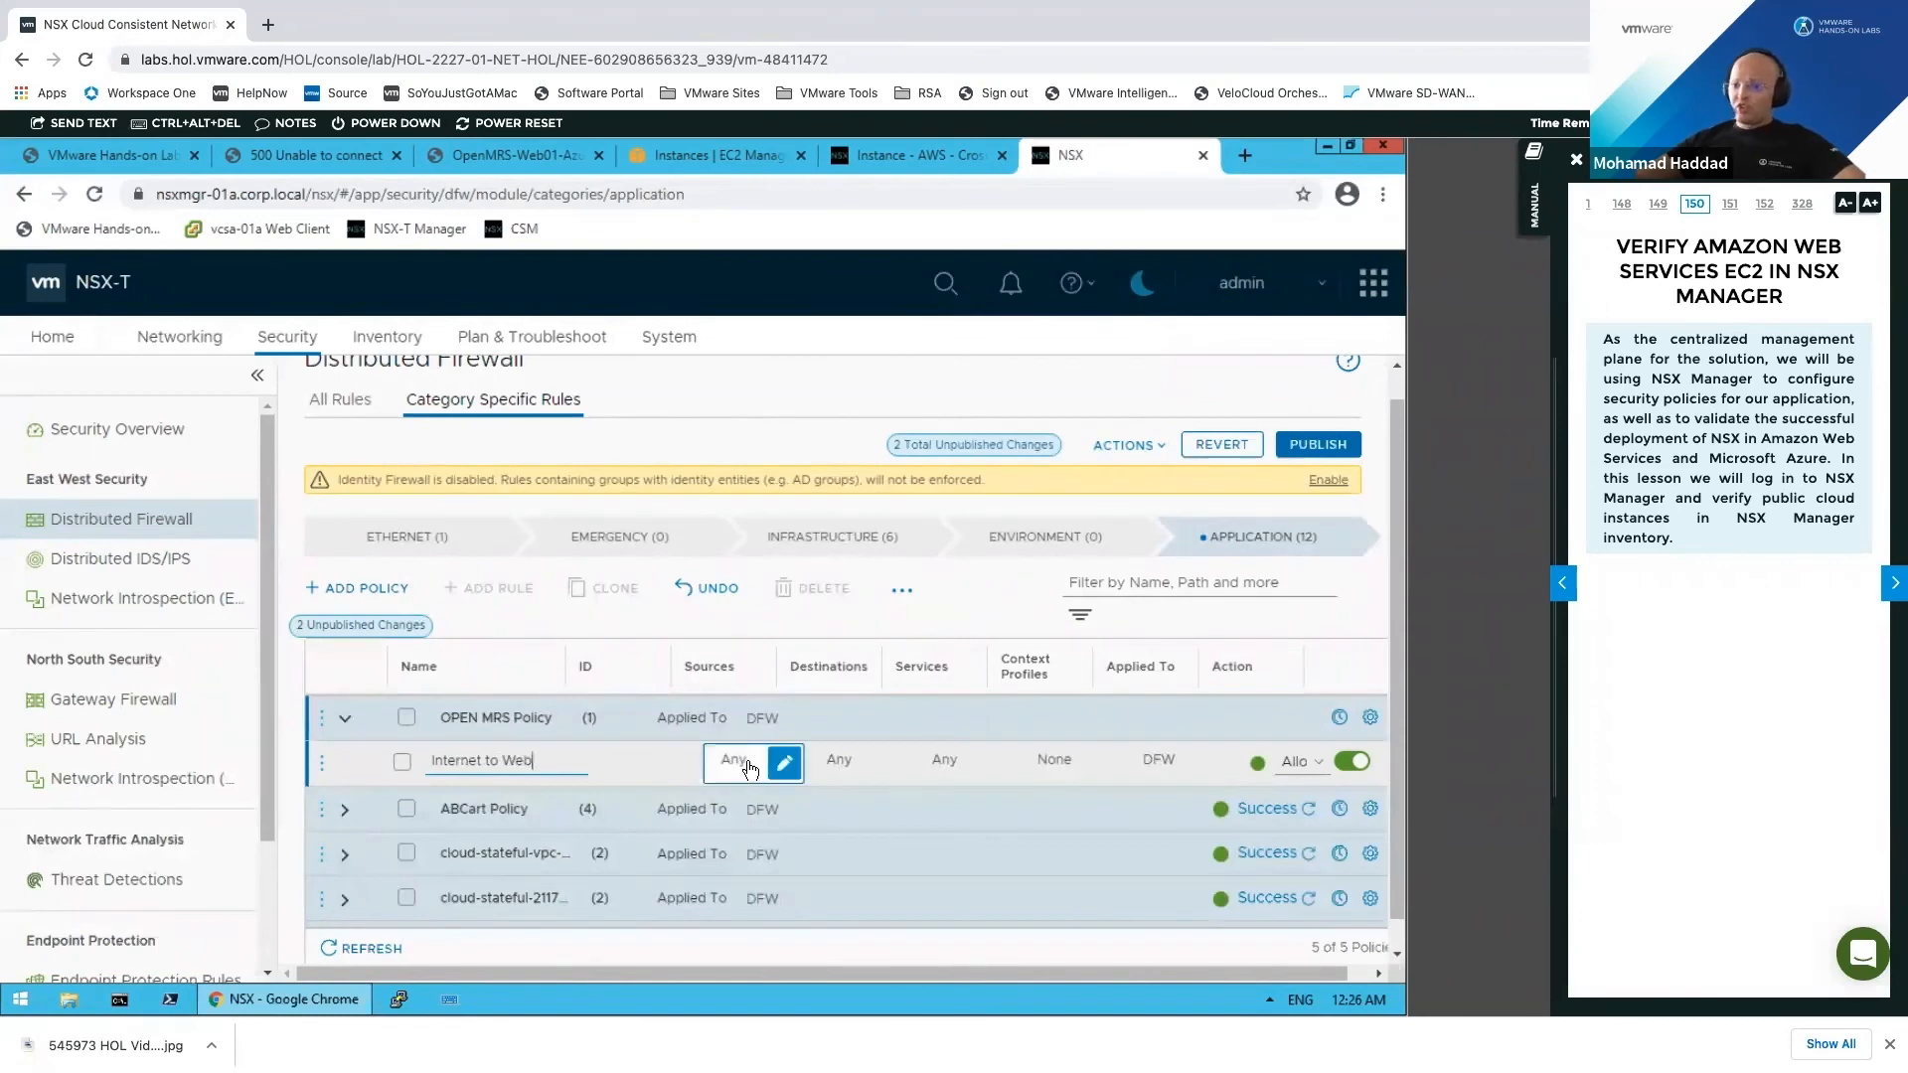
left_click(861, 758)
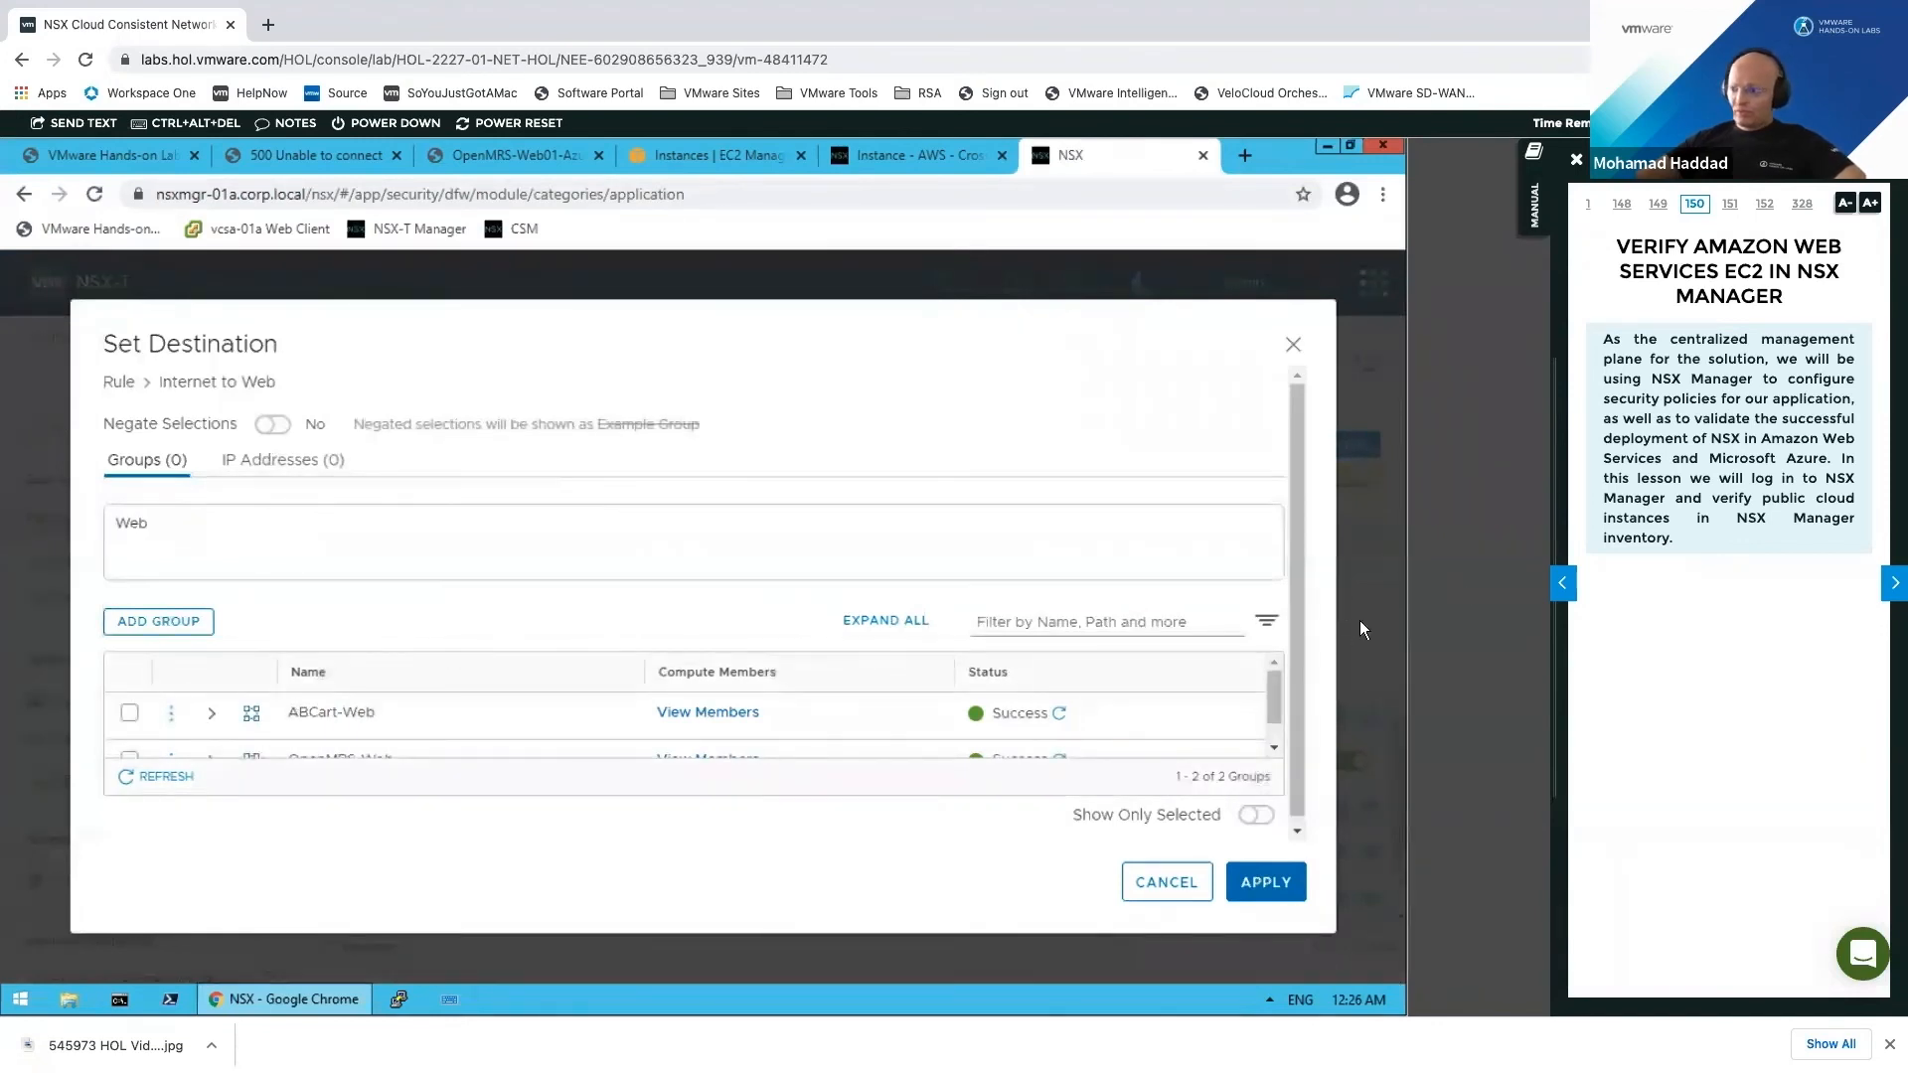
Step: Set the Internet to Web rule's destination to the OpenMRS-Web group
scroll(1286, 749, "down", 1)
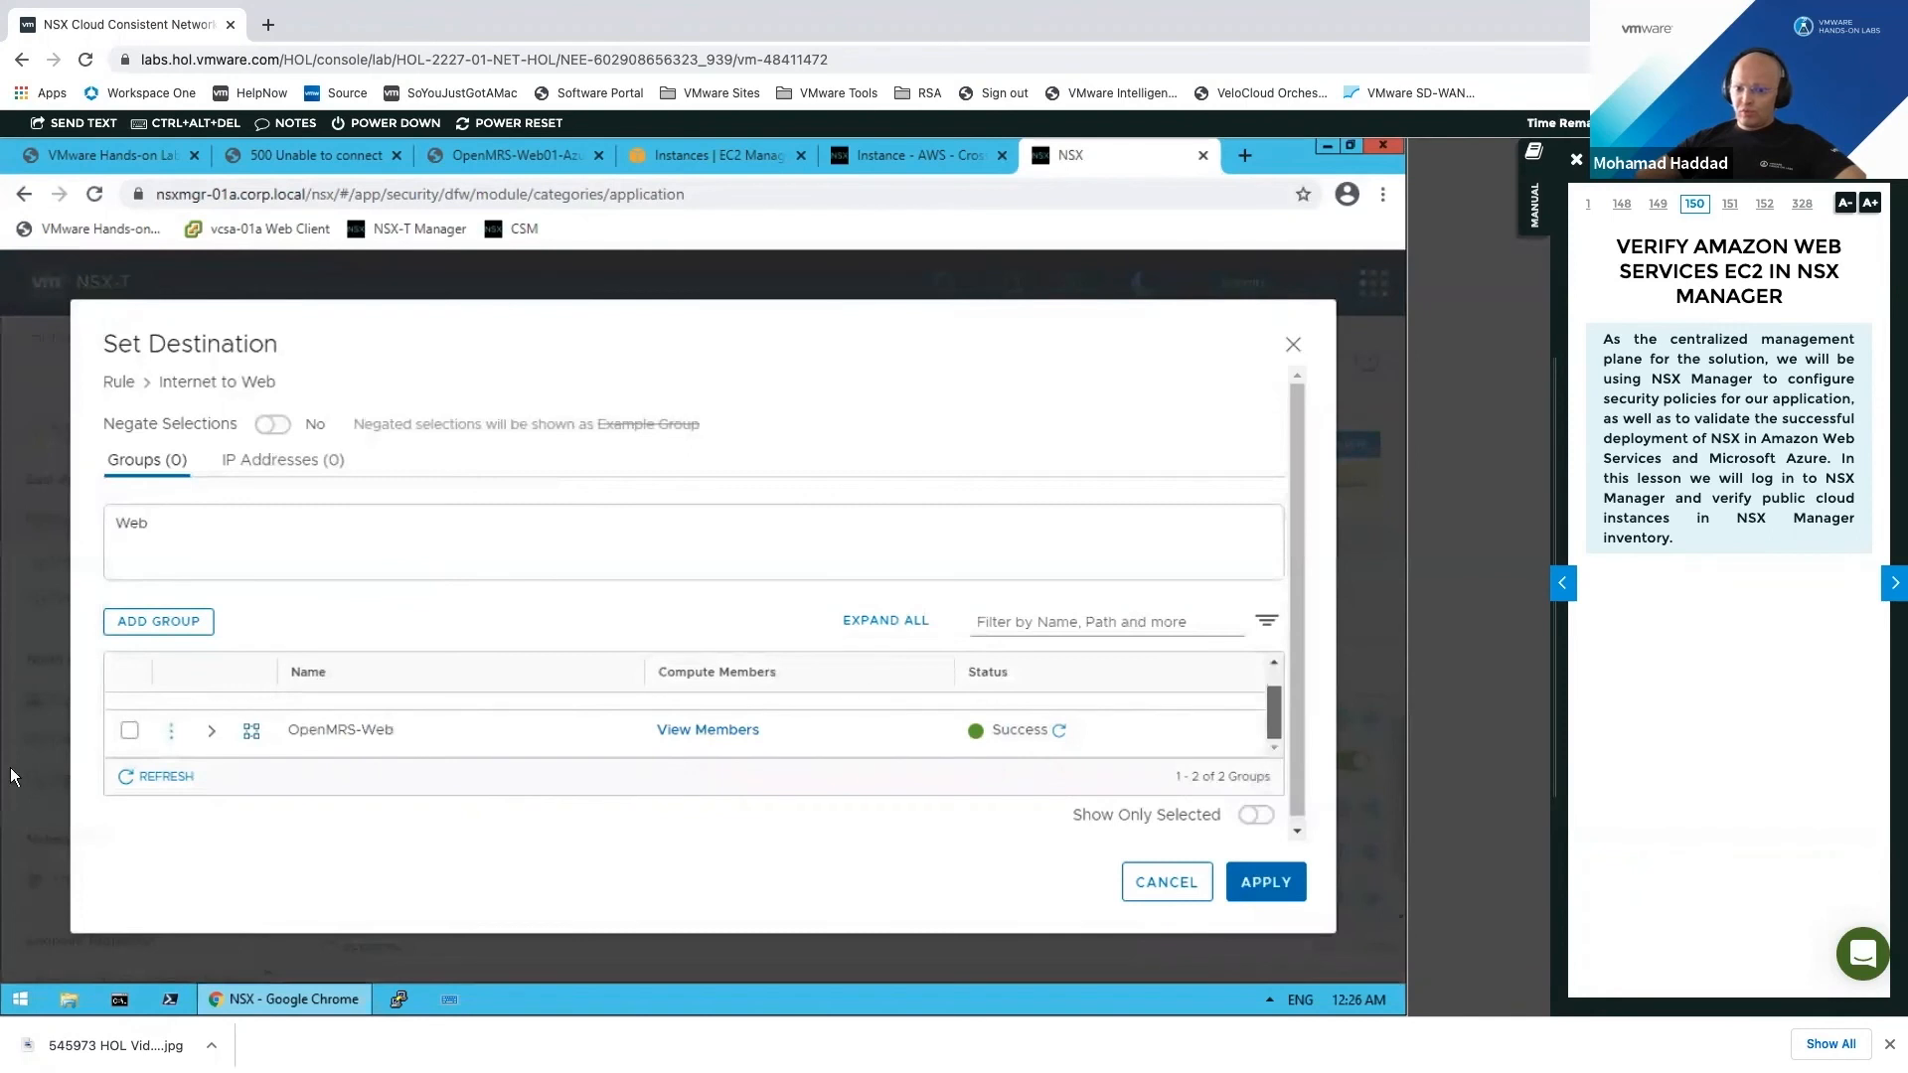
left_click(129, 731)
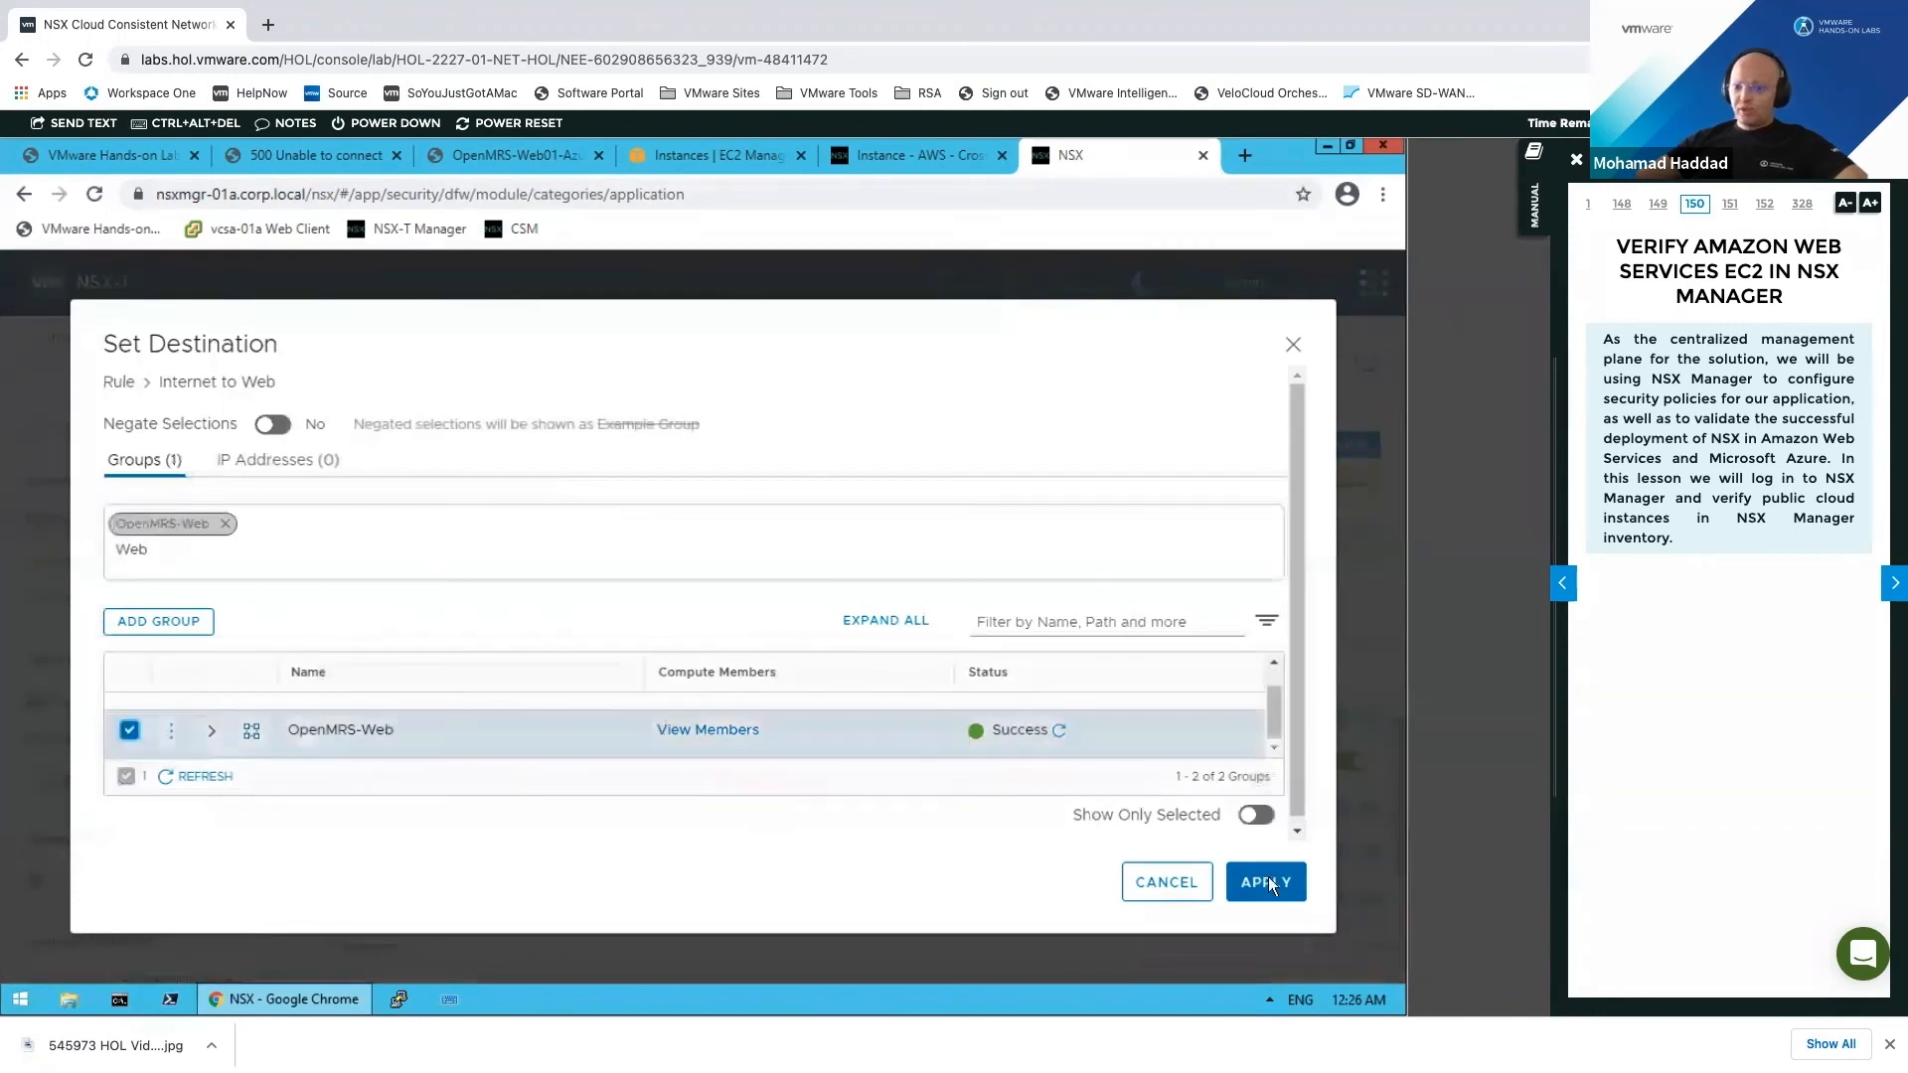
left_click(1268, 883)
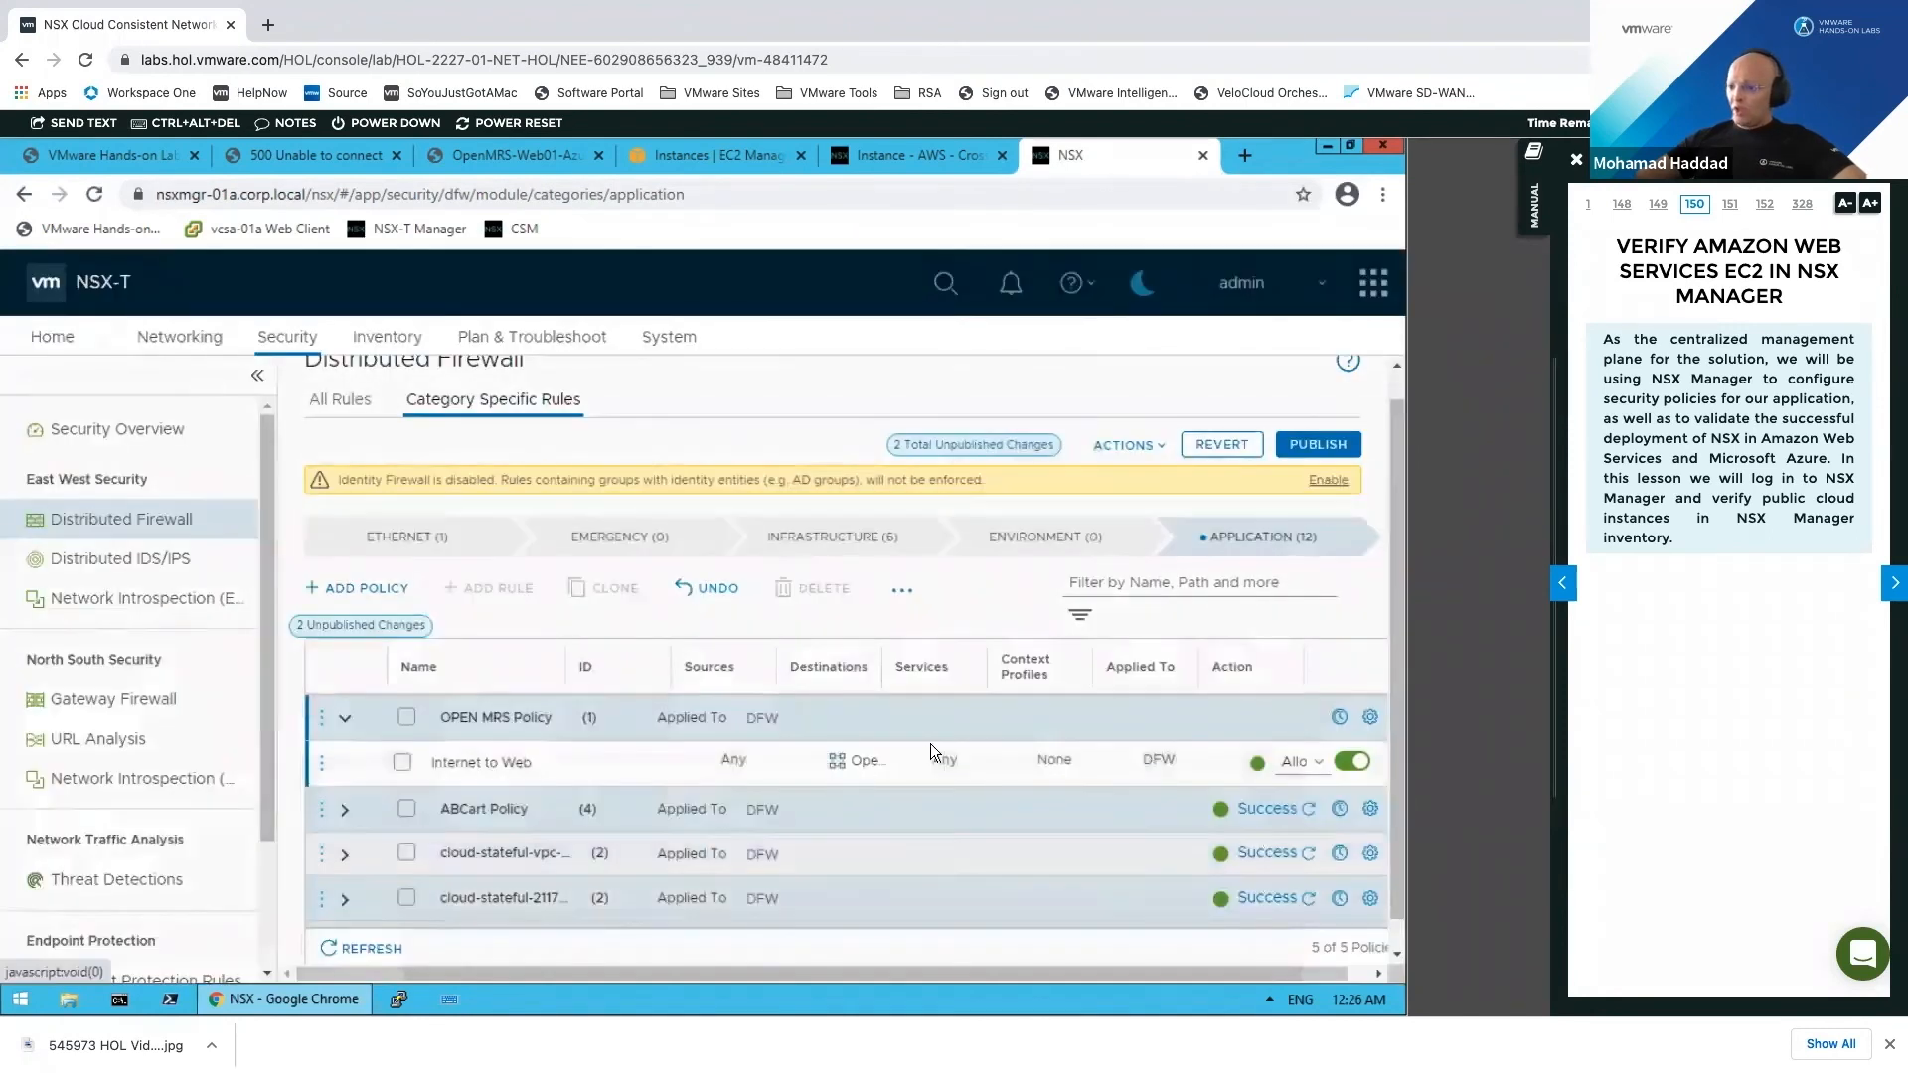
Step: Set the Internet to Web rule's service to HTTP
left_click(993, 762)
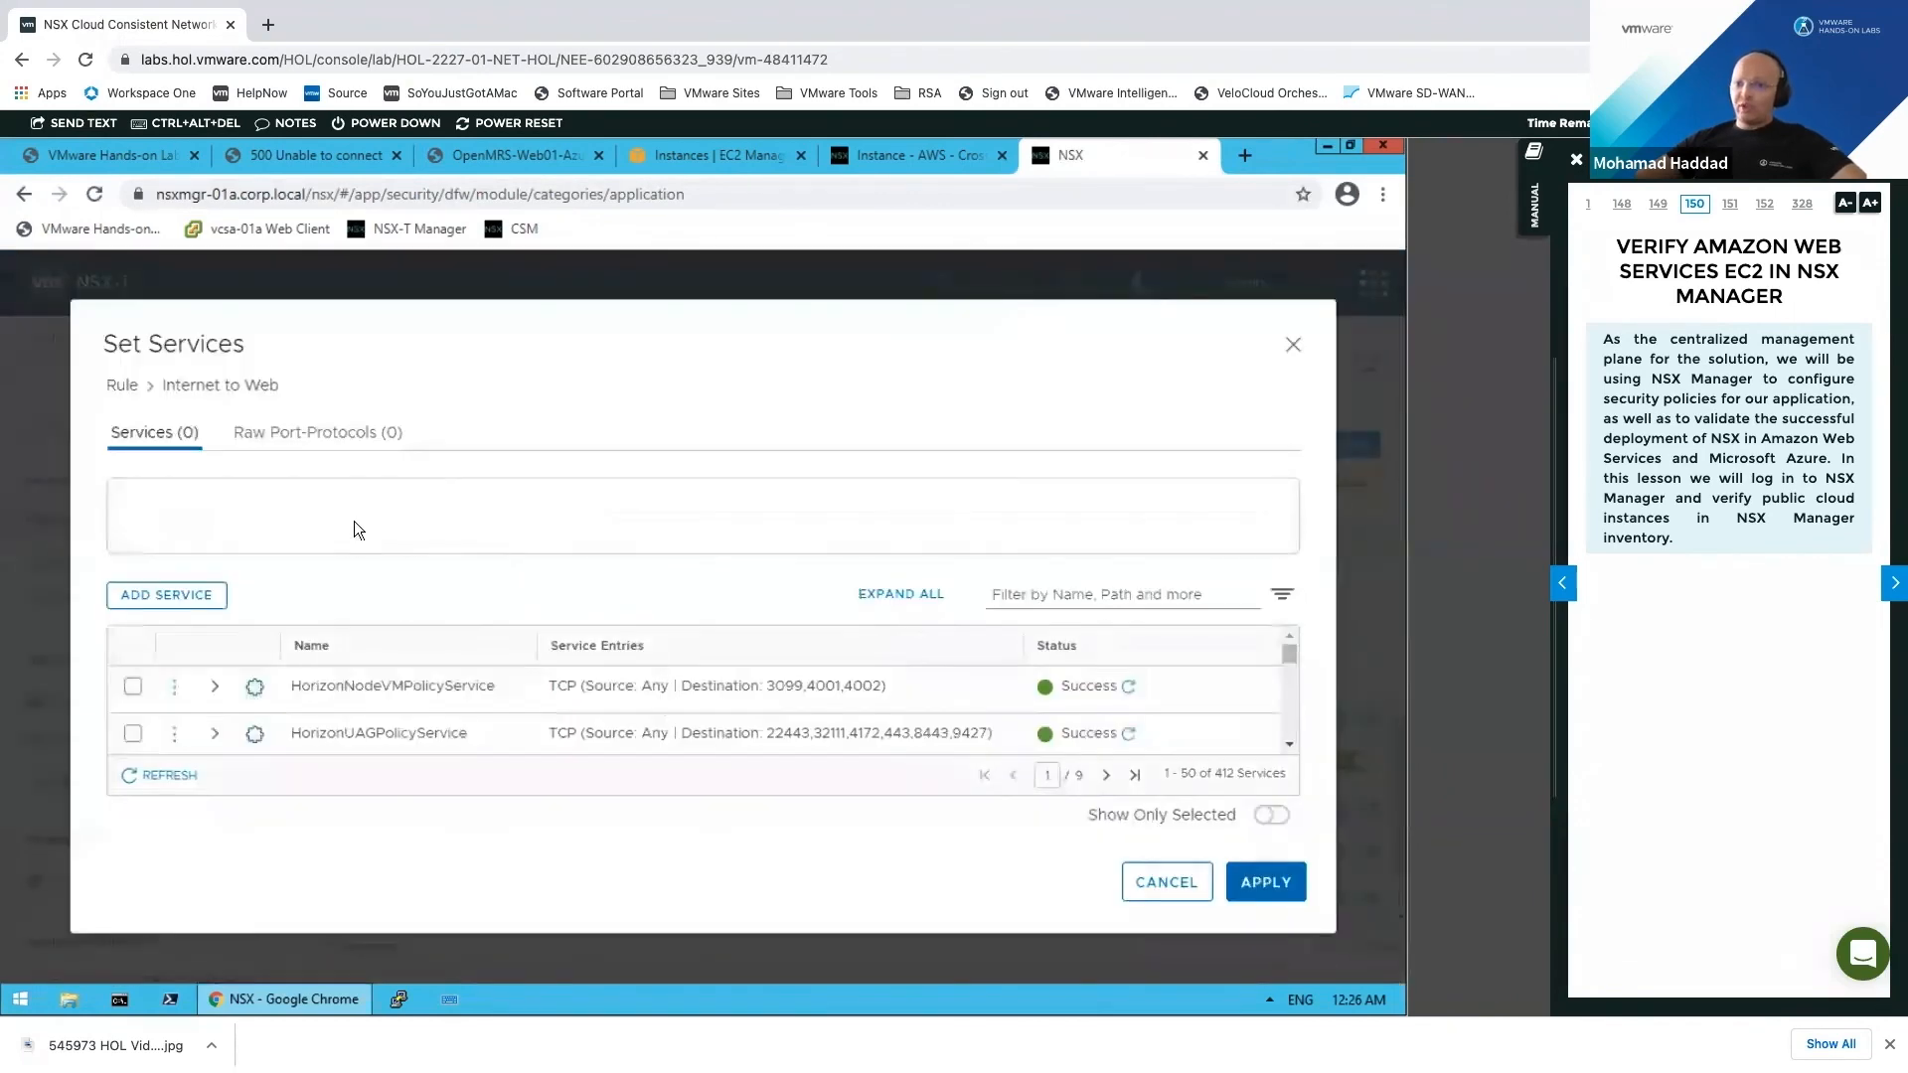
left_click(358, 509)
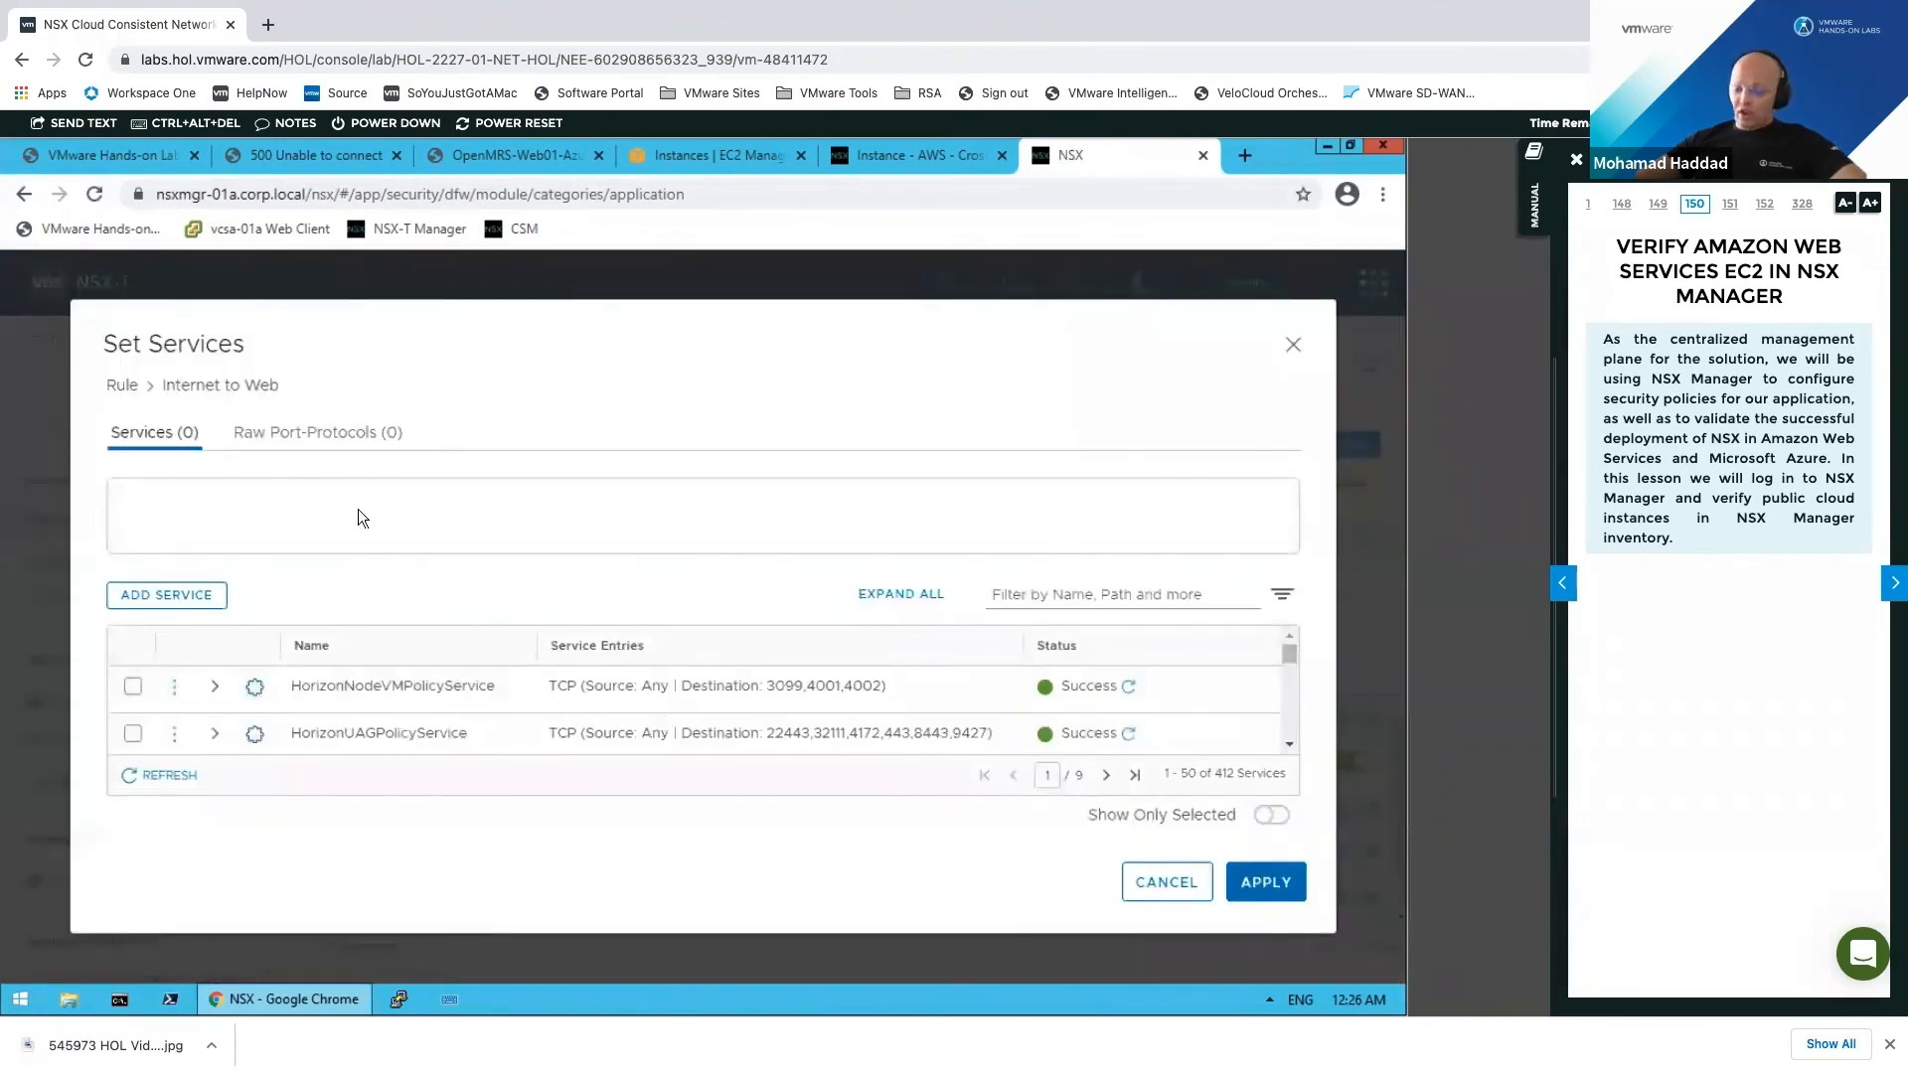
type("Http")
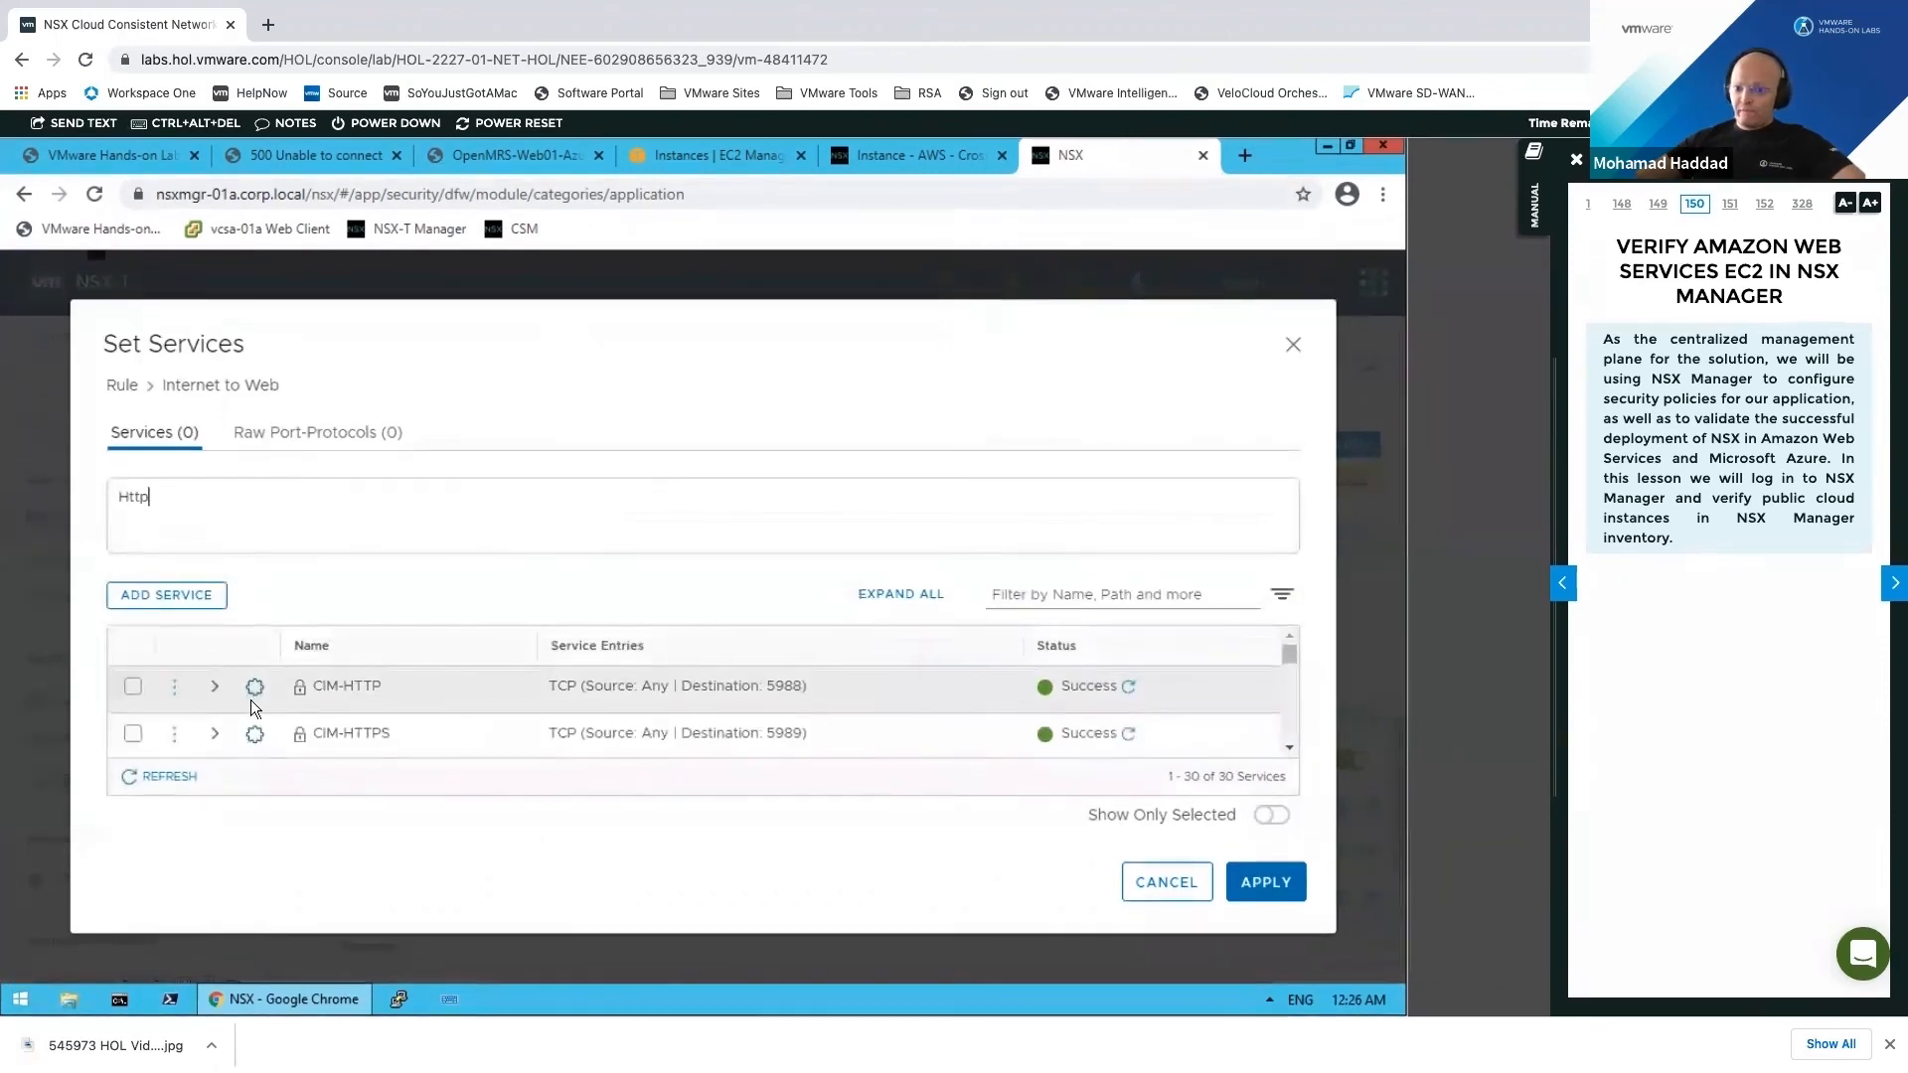
scroll(250, 699, "down", 5)
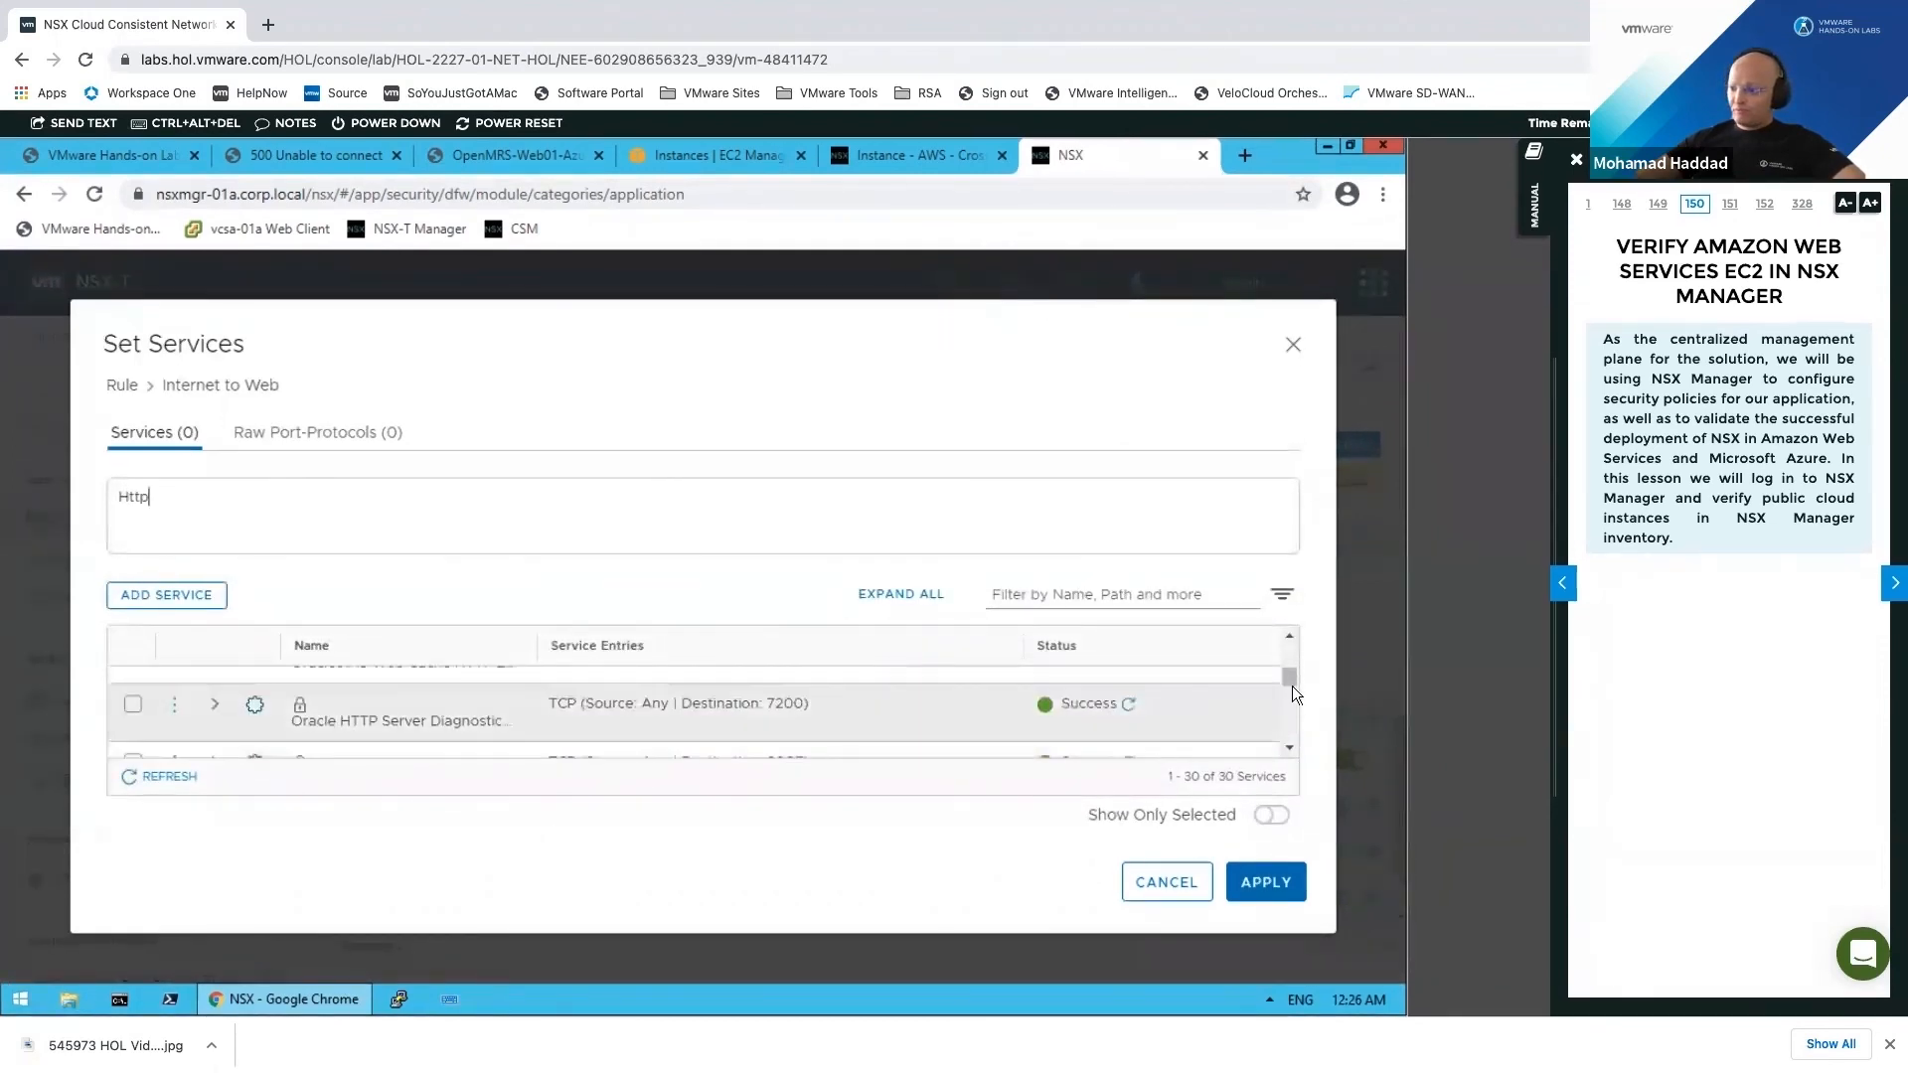
left_click(1290, 637)
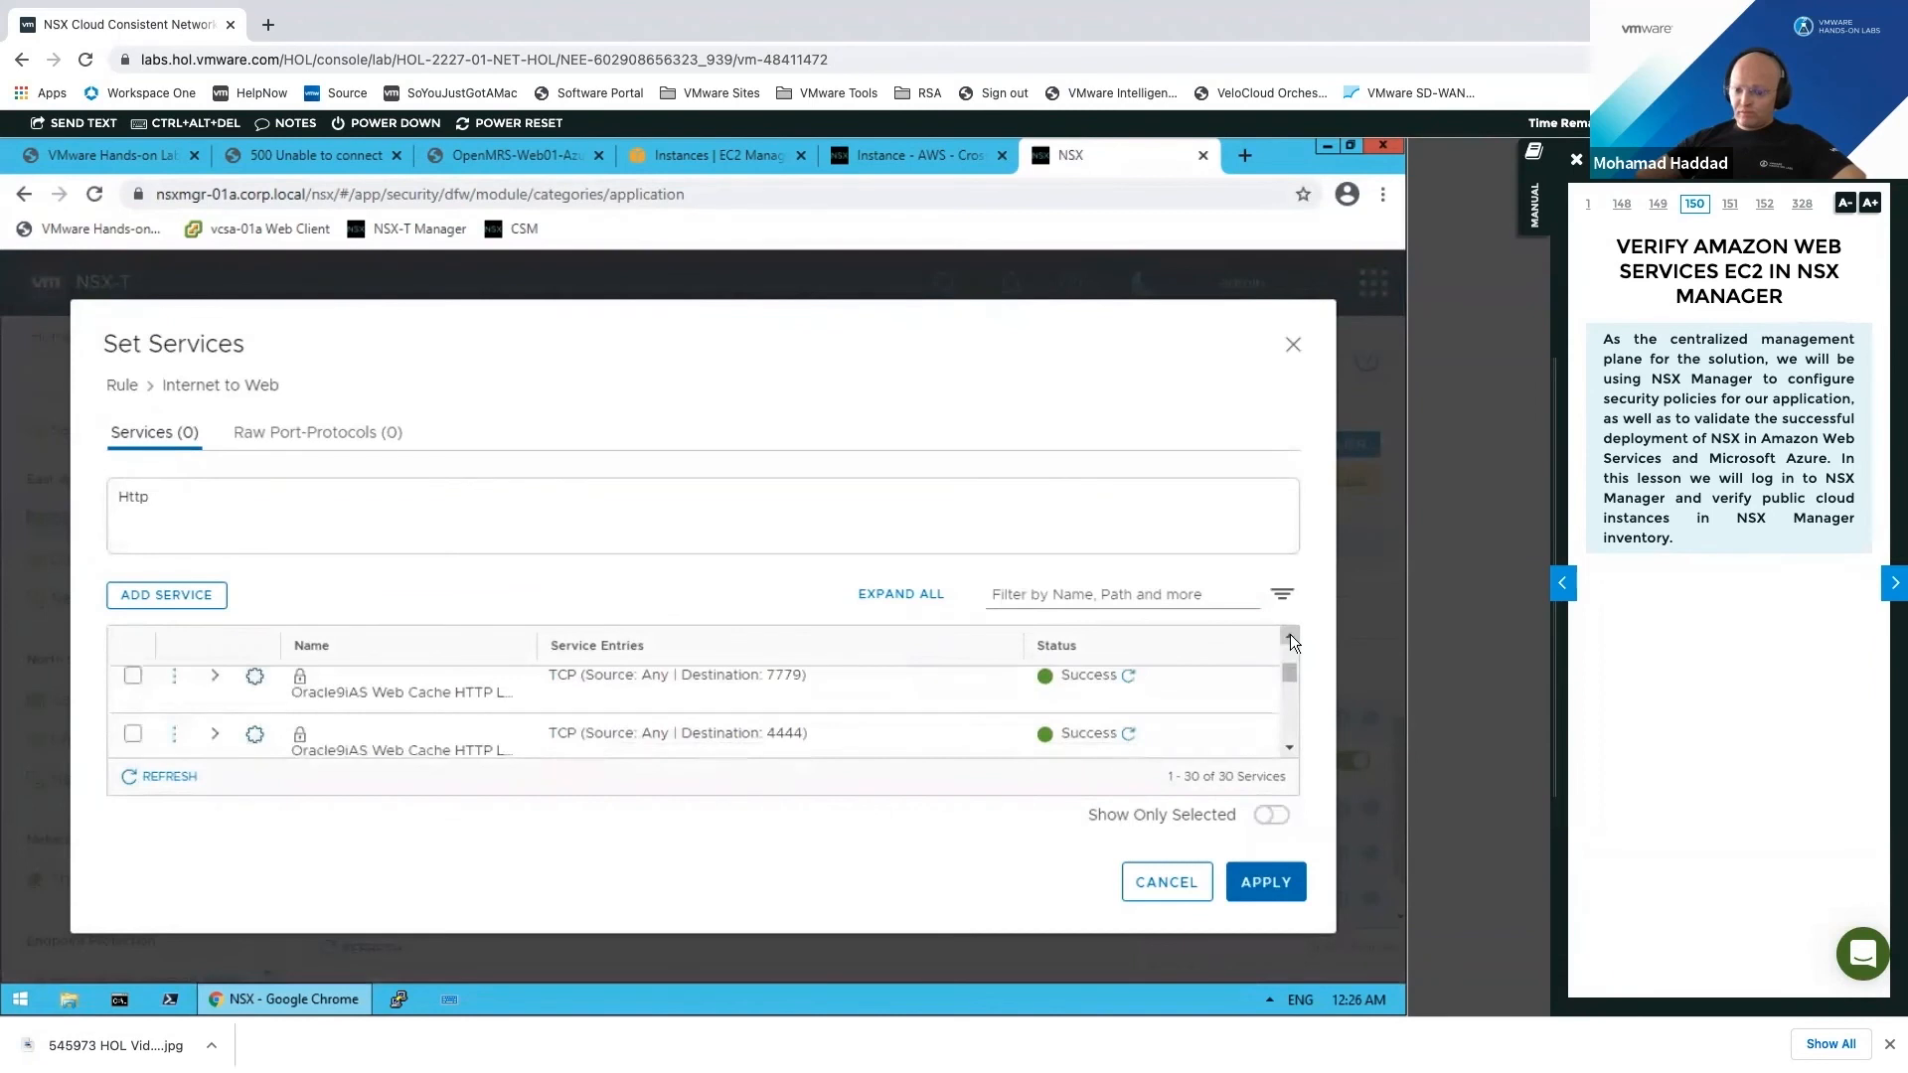
left_click(1290, 637)
left_click(1290, 637)
left_click(1291, 637)
left_click(1291, 637)
left_click(1290, 637)
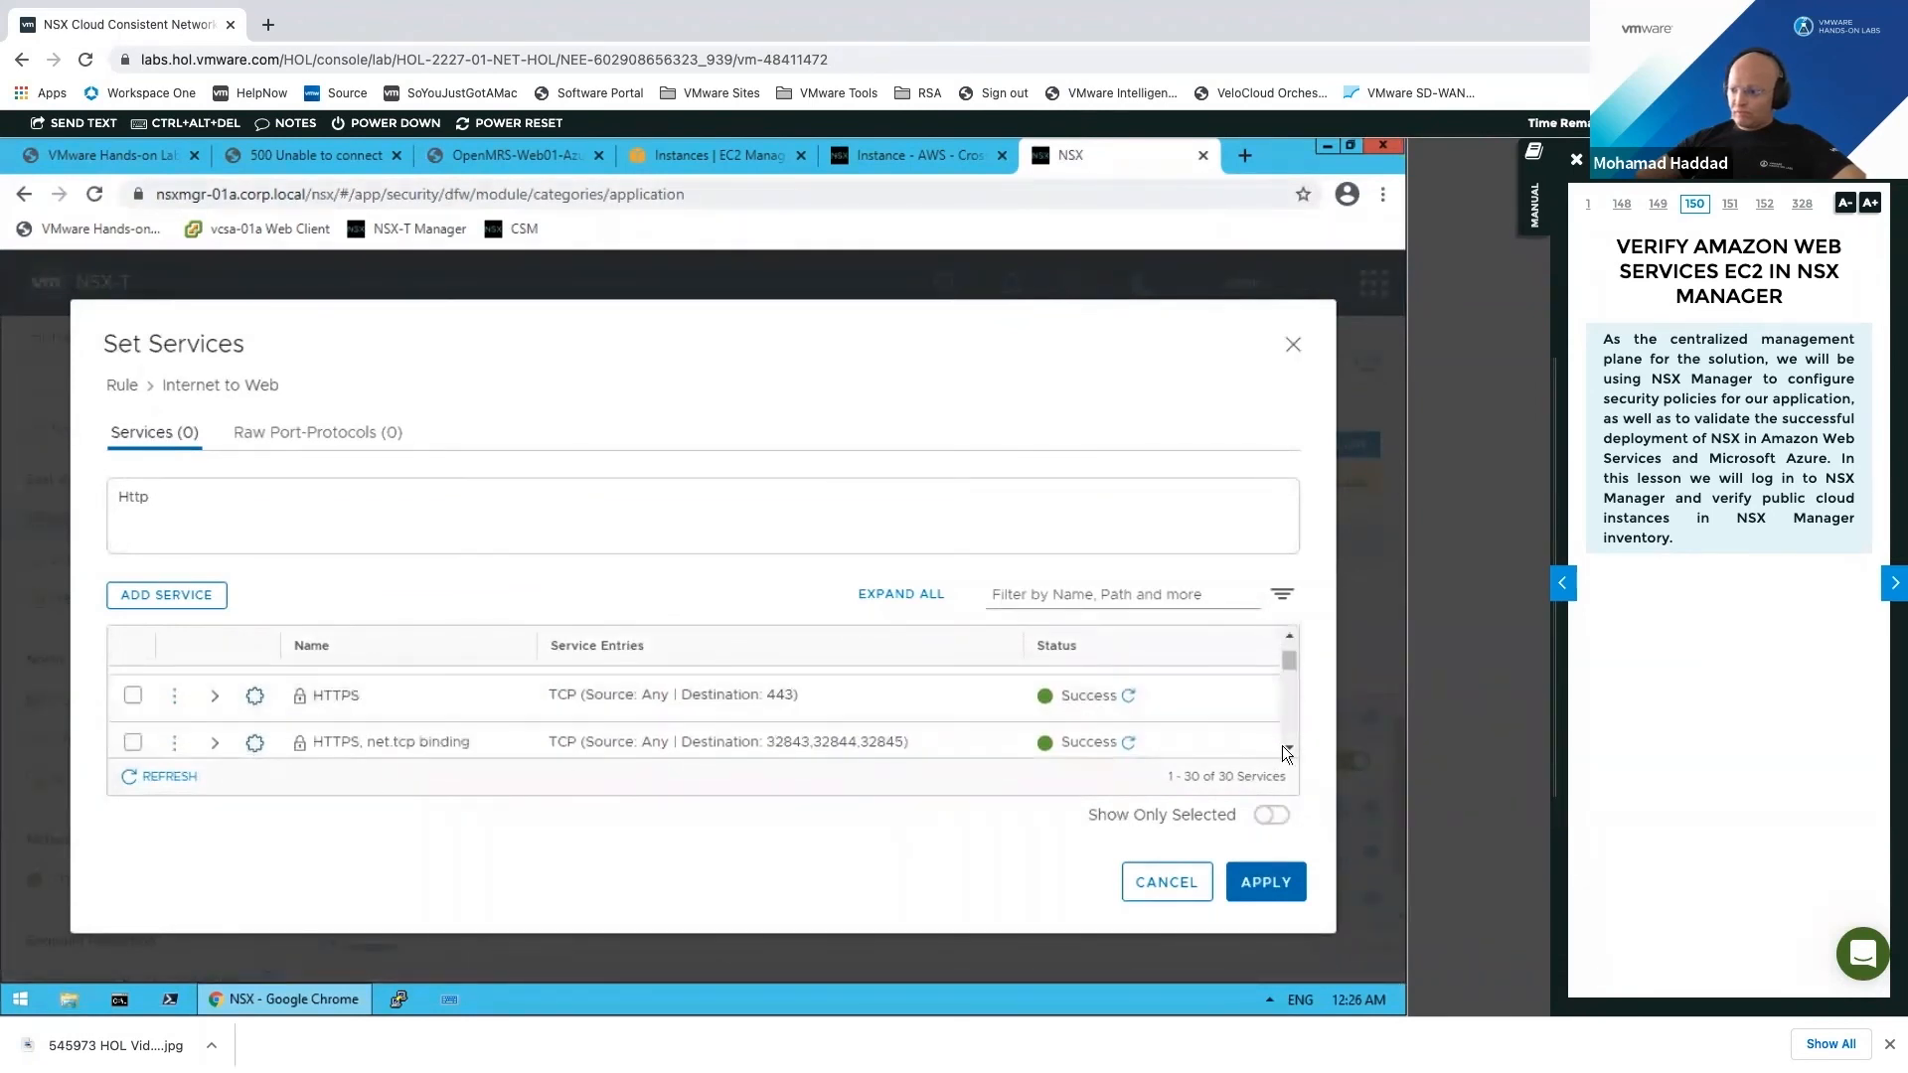
left_click(1290, 637)
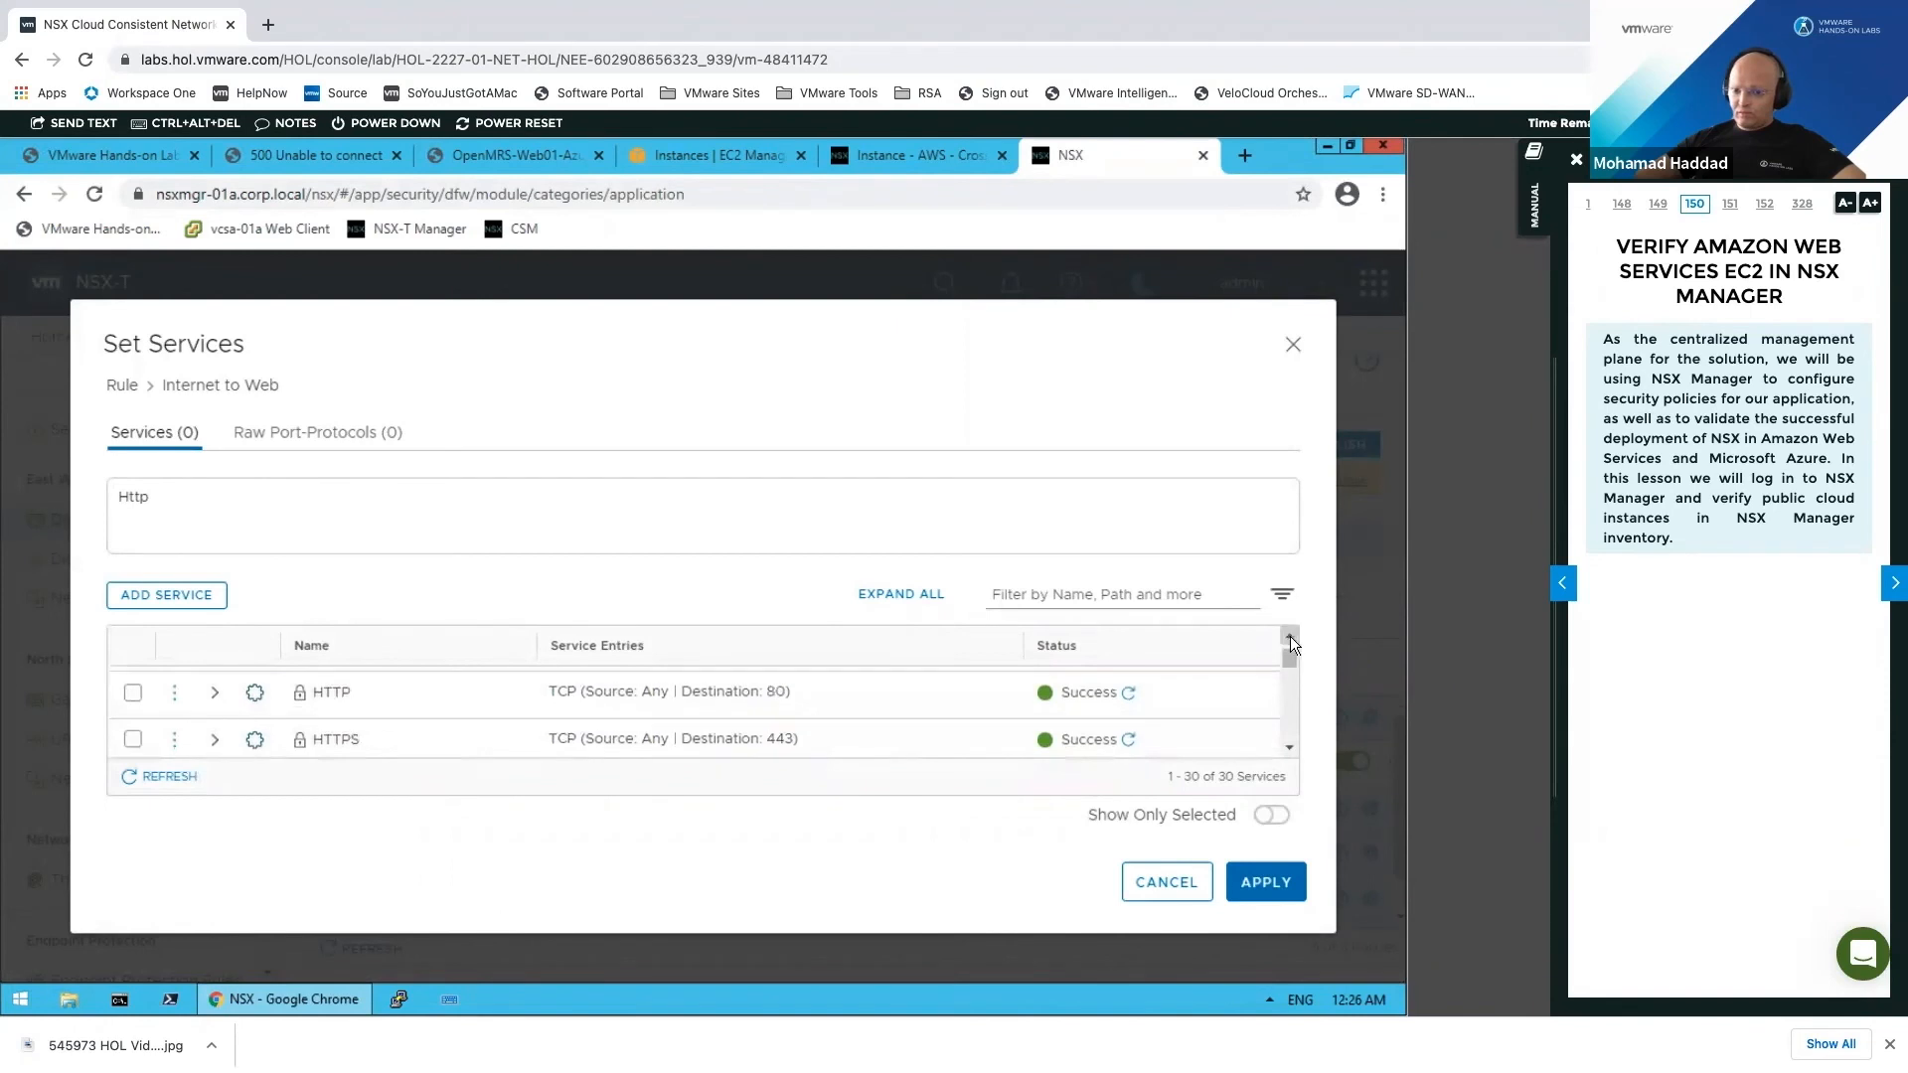
left_click(132, 692)
left_click(1274, 882)
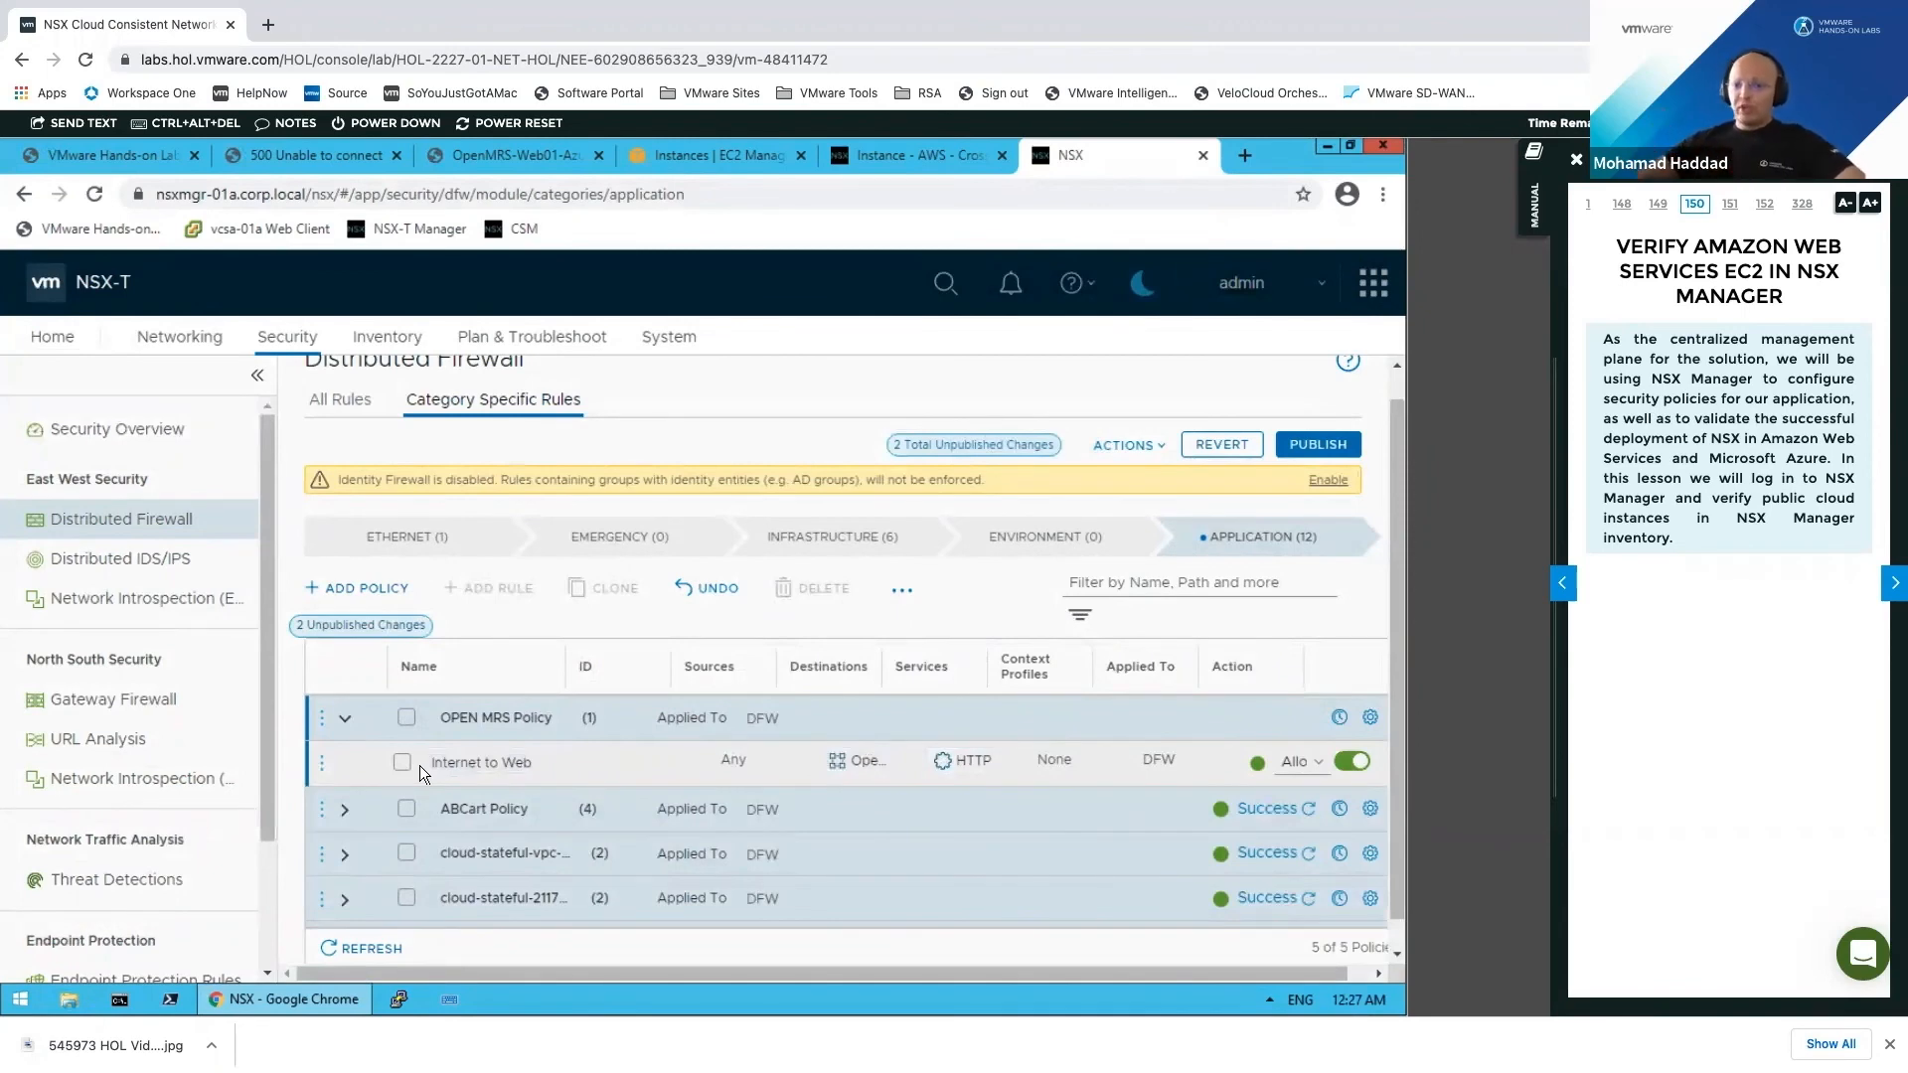
Step: Add a second rule named 'Web to DB' to OPEN MRS Policy
left_click(322, 717)
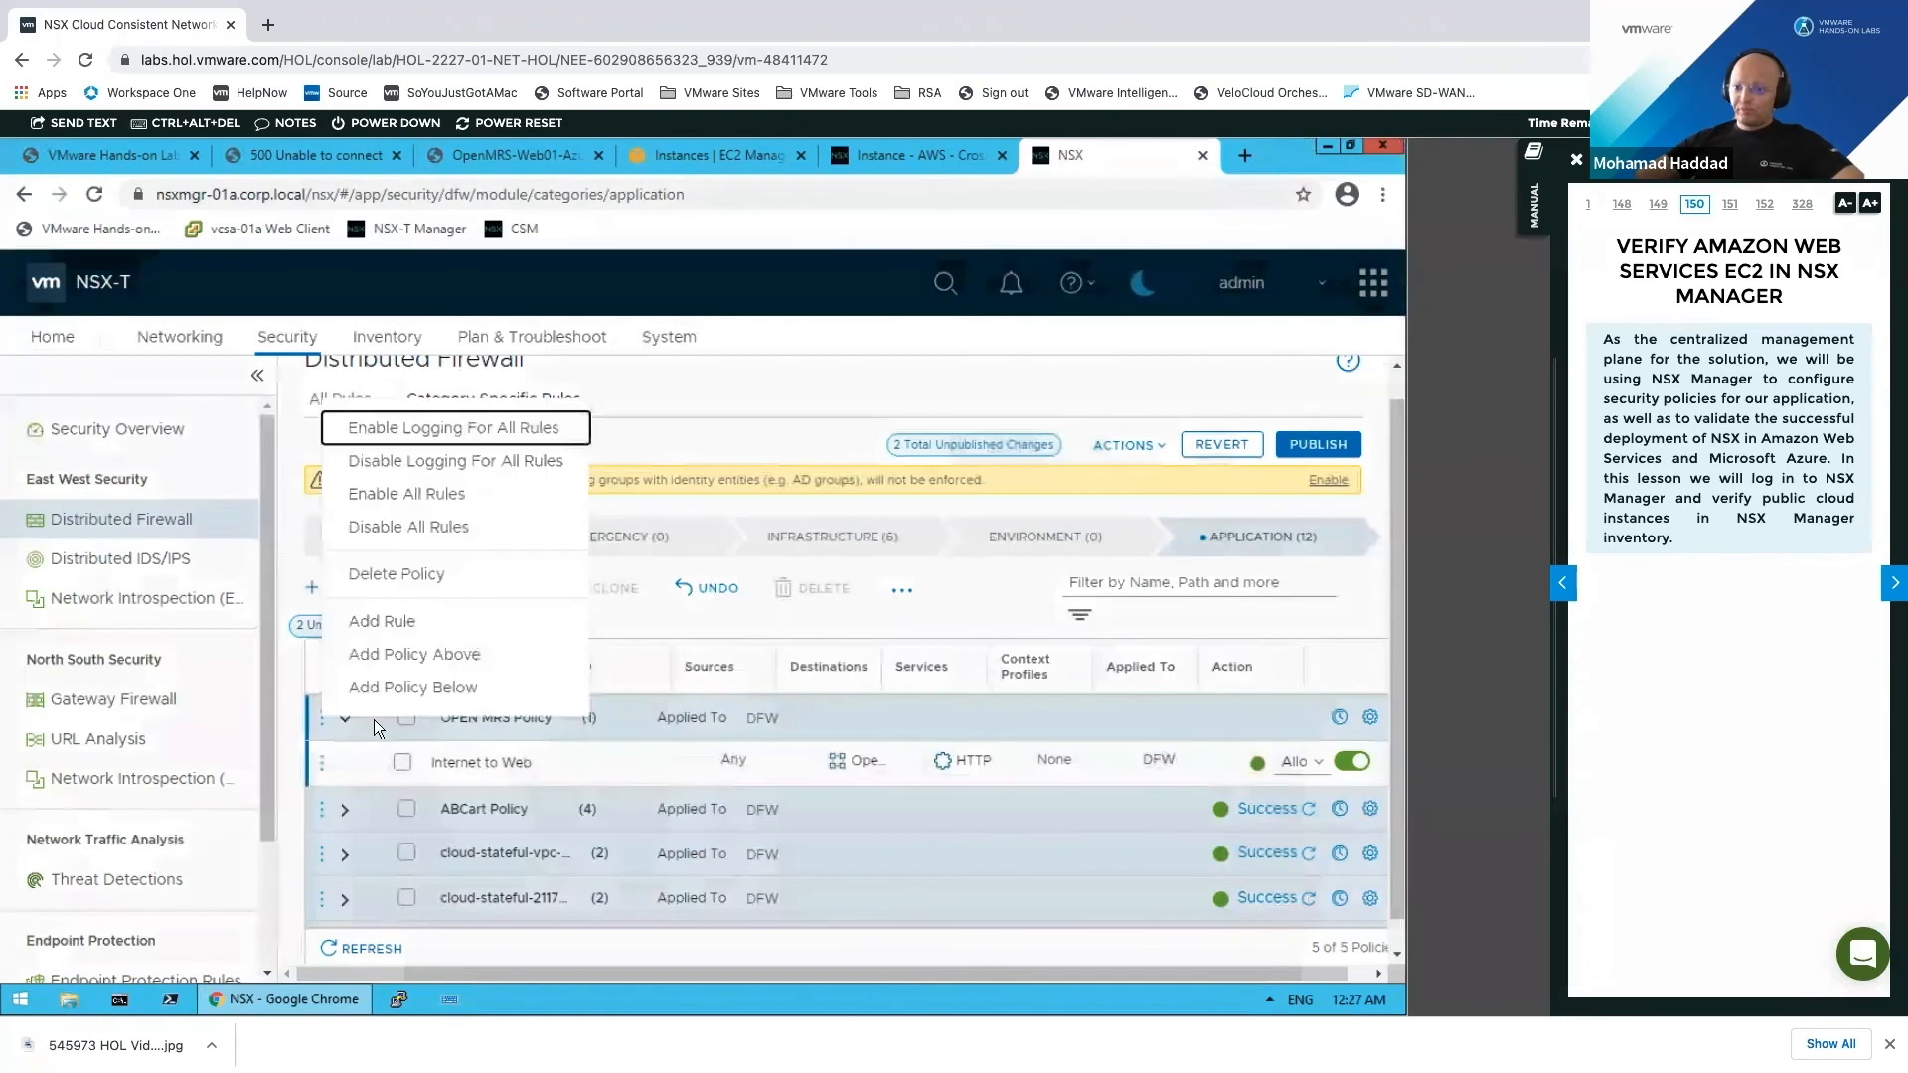
left_click(431, 624)
left_click(503, 764)
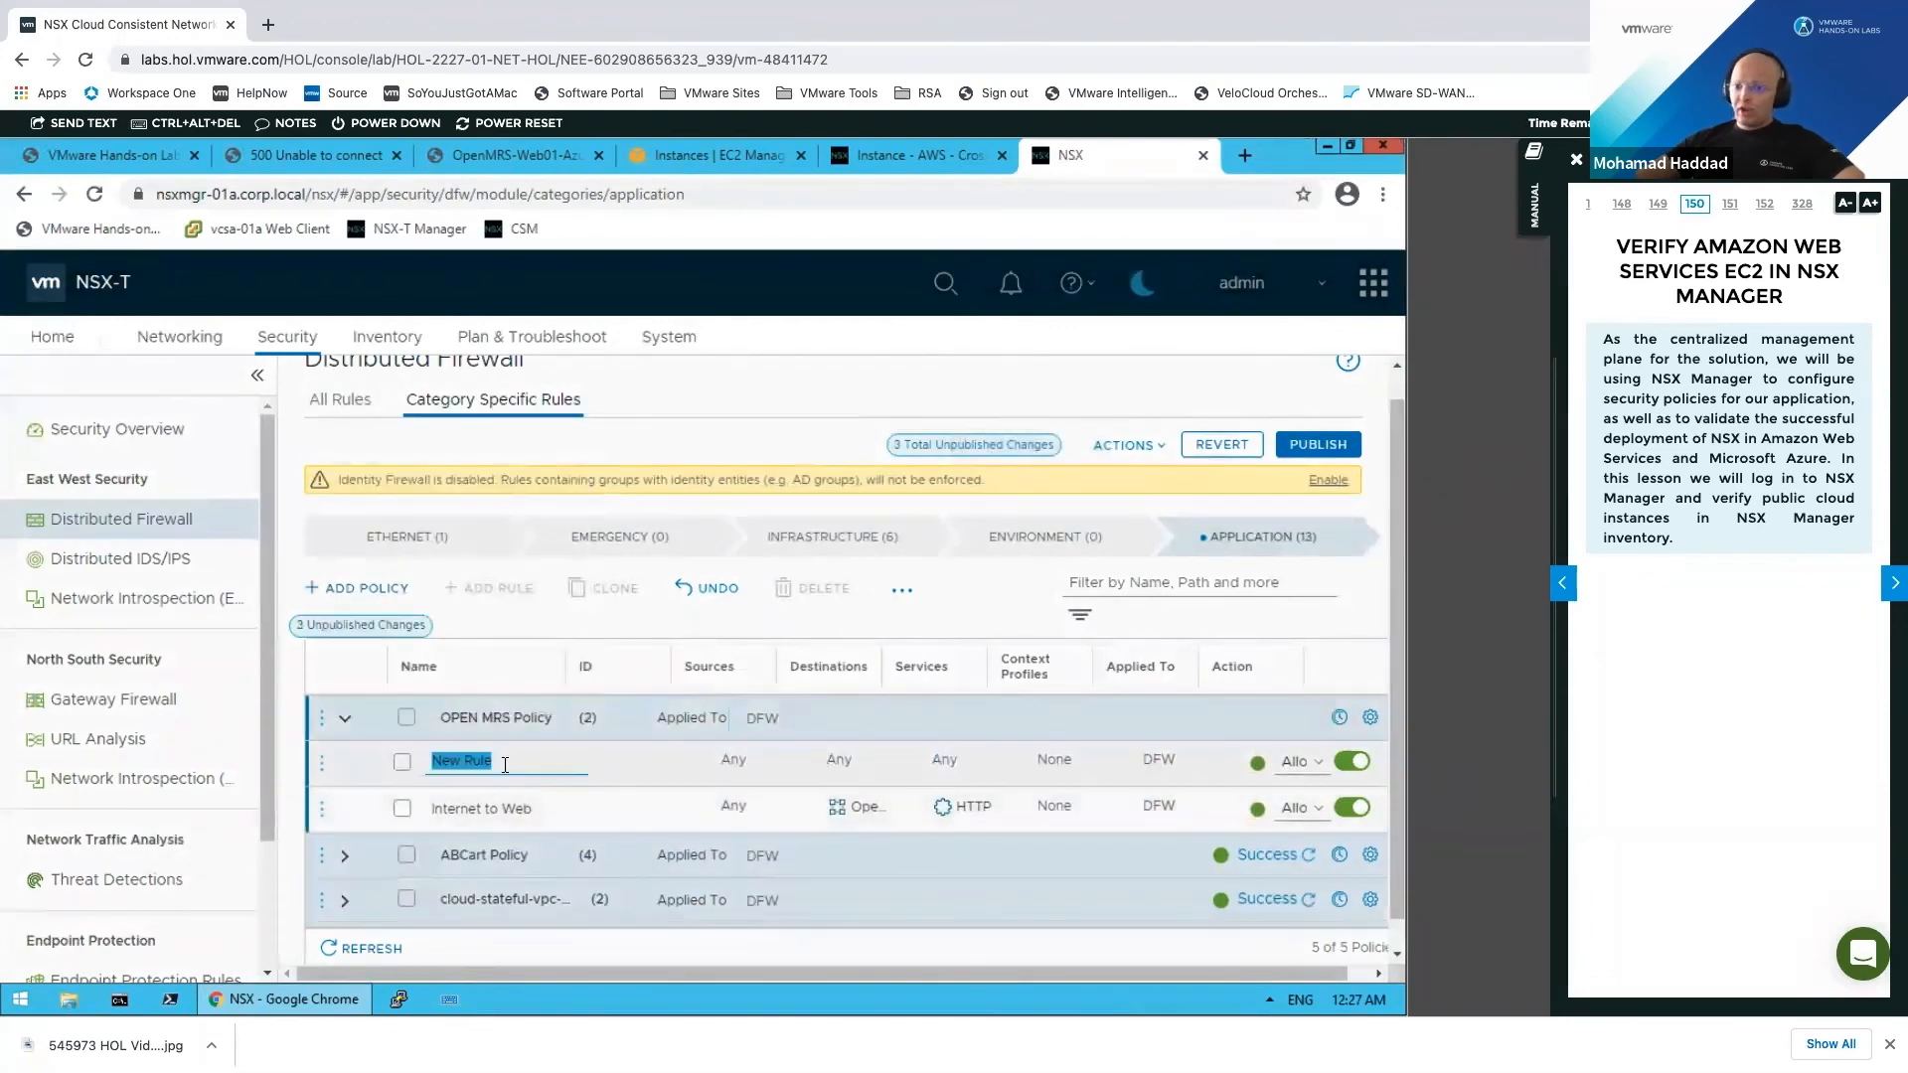
type("Web to DS")
key("BackSpace")
type("B")
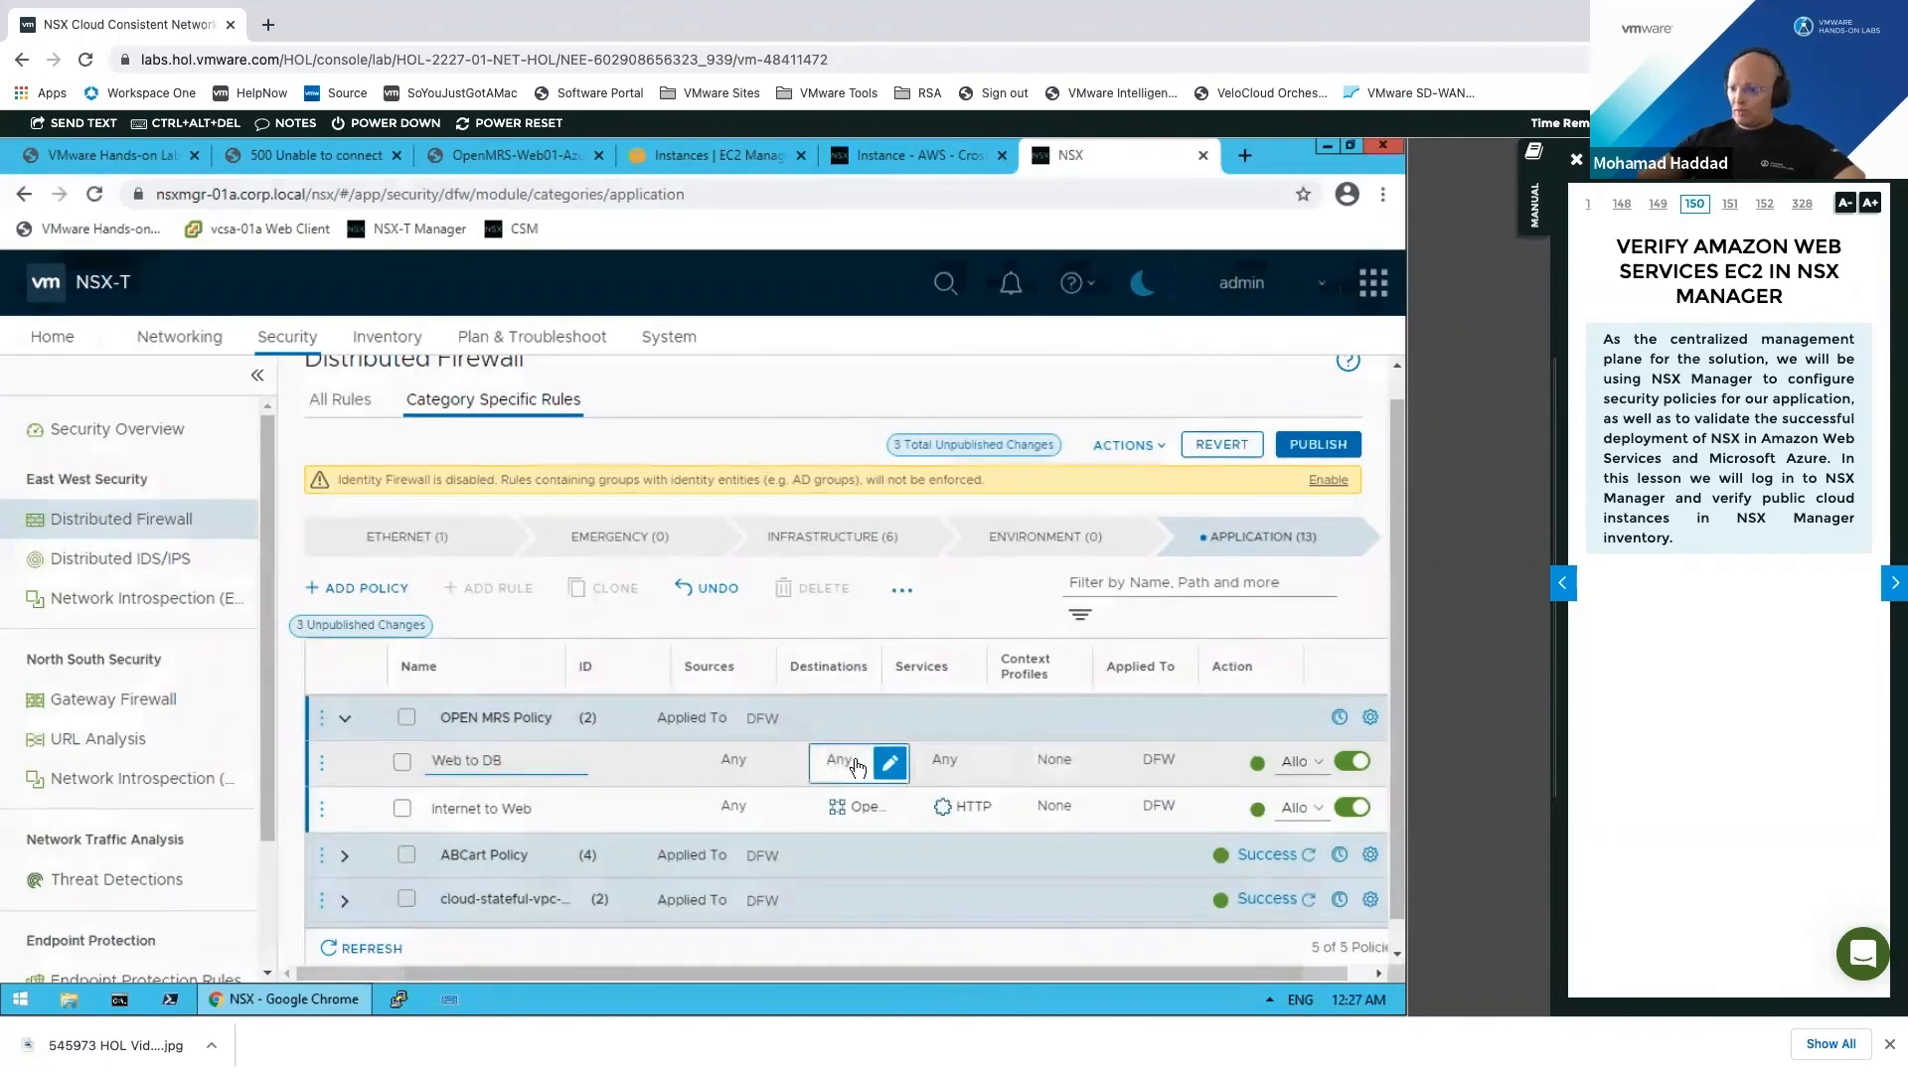
left_click(1163, 801)
Step: Apply the Internet to Web rule to the OpenMRS group
mouse_move(1168, 808)
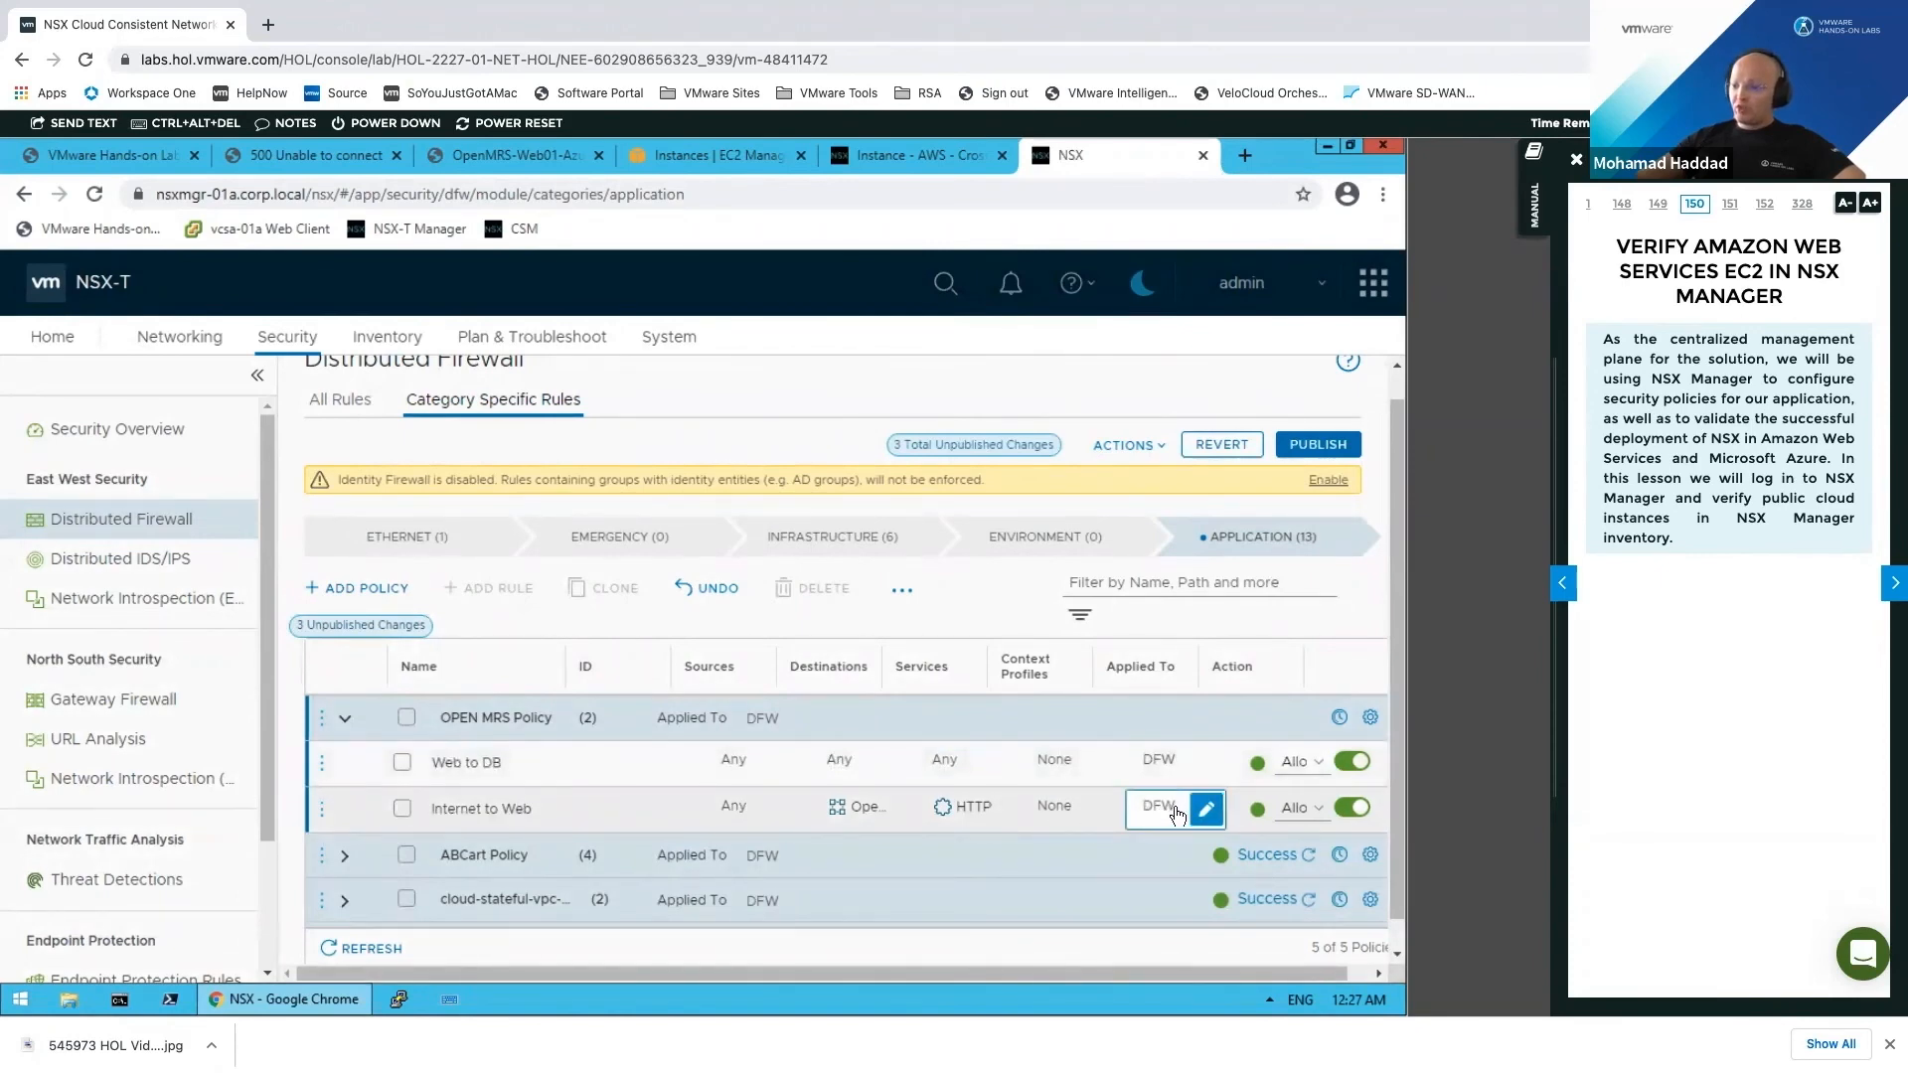
left_click(1206, 811)
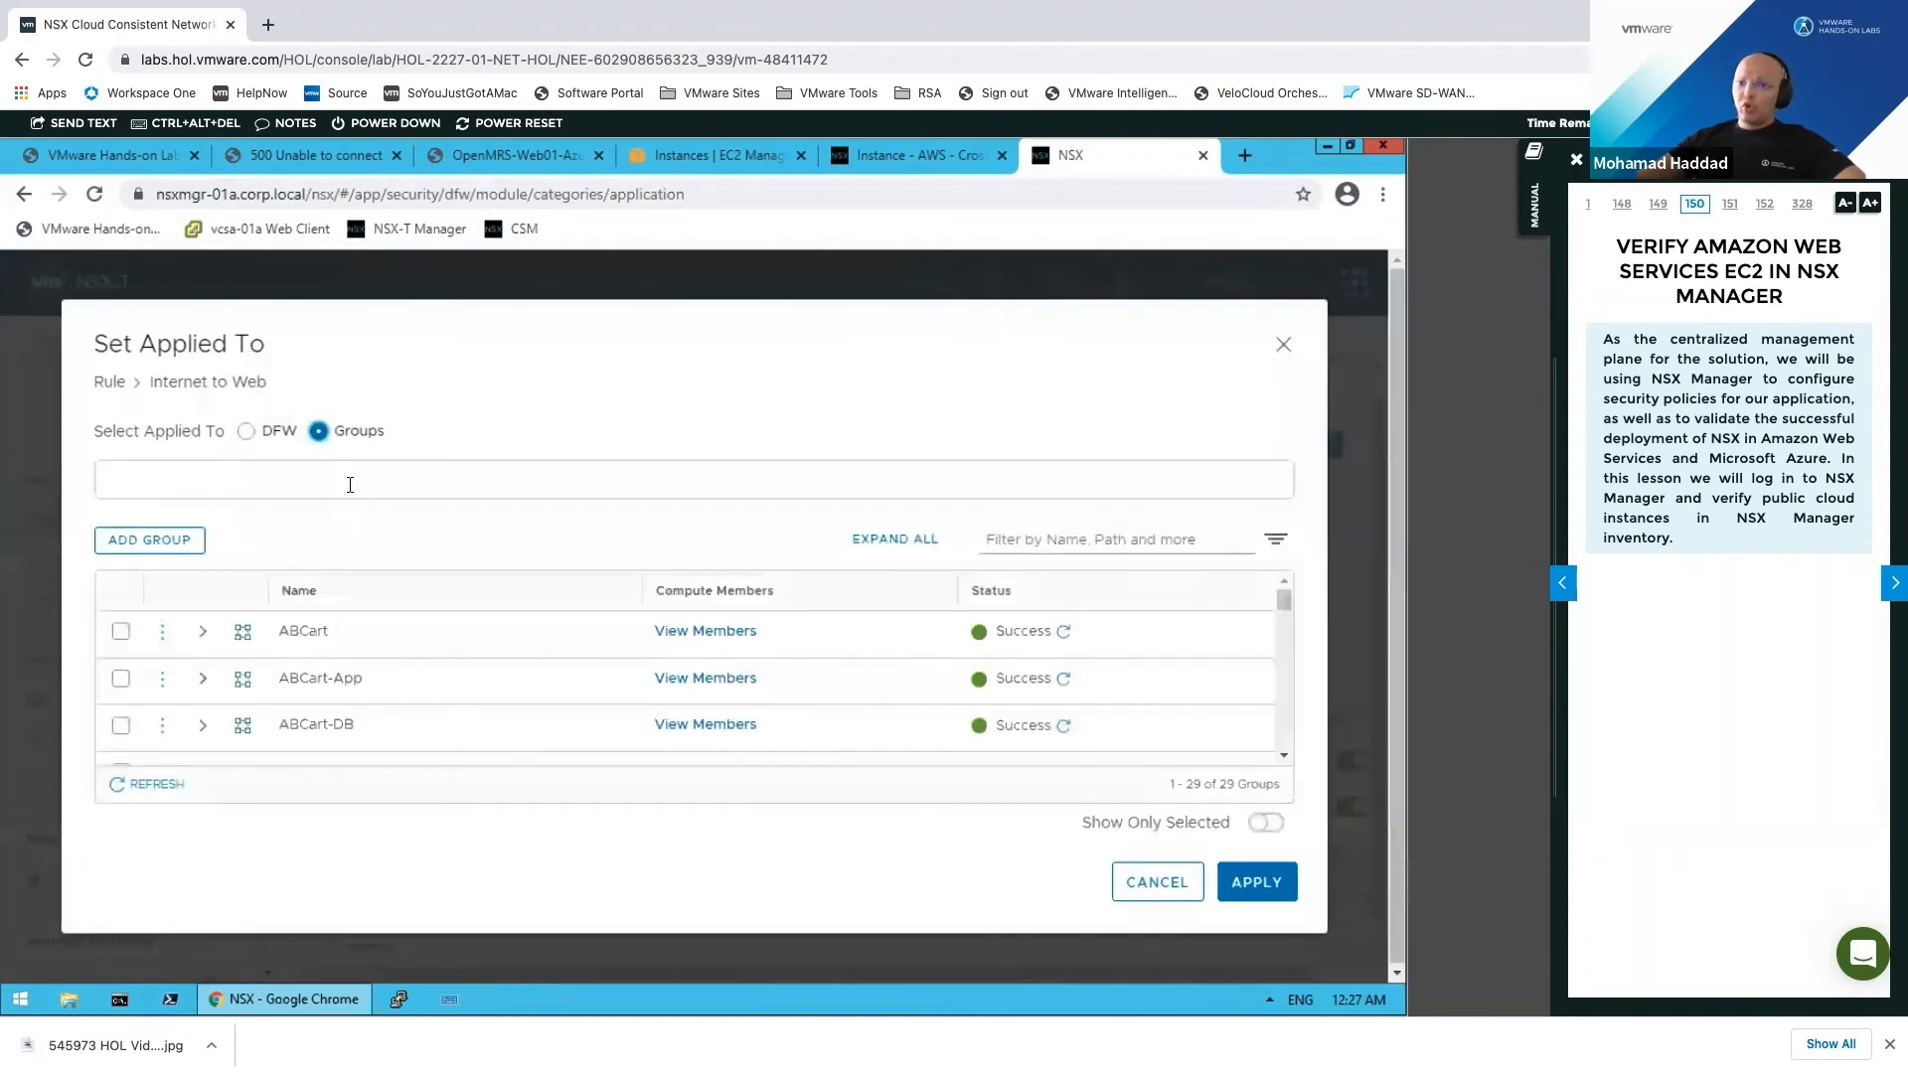
type("pen")
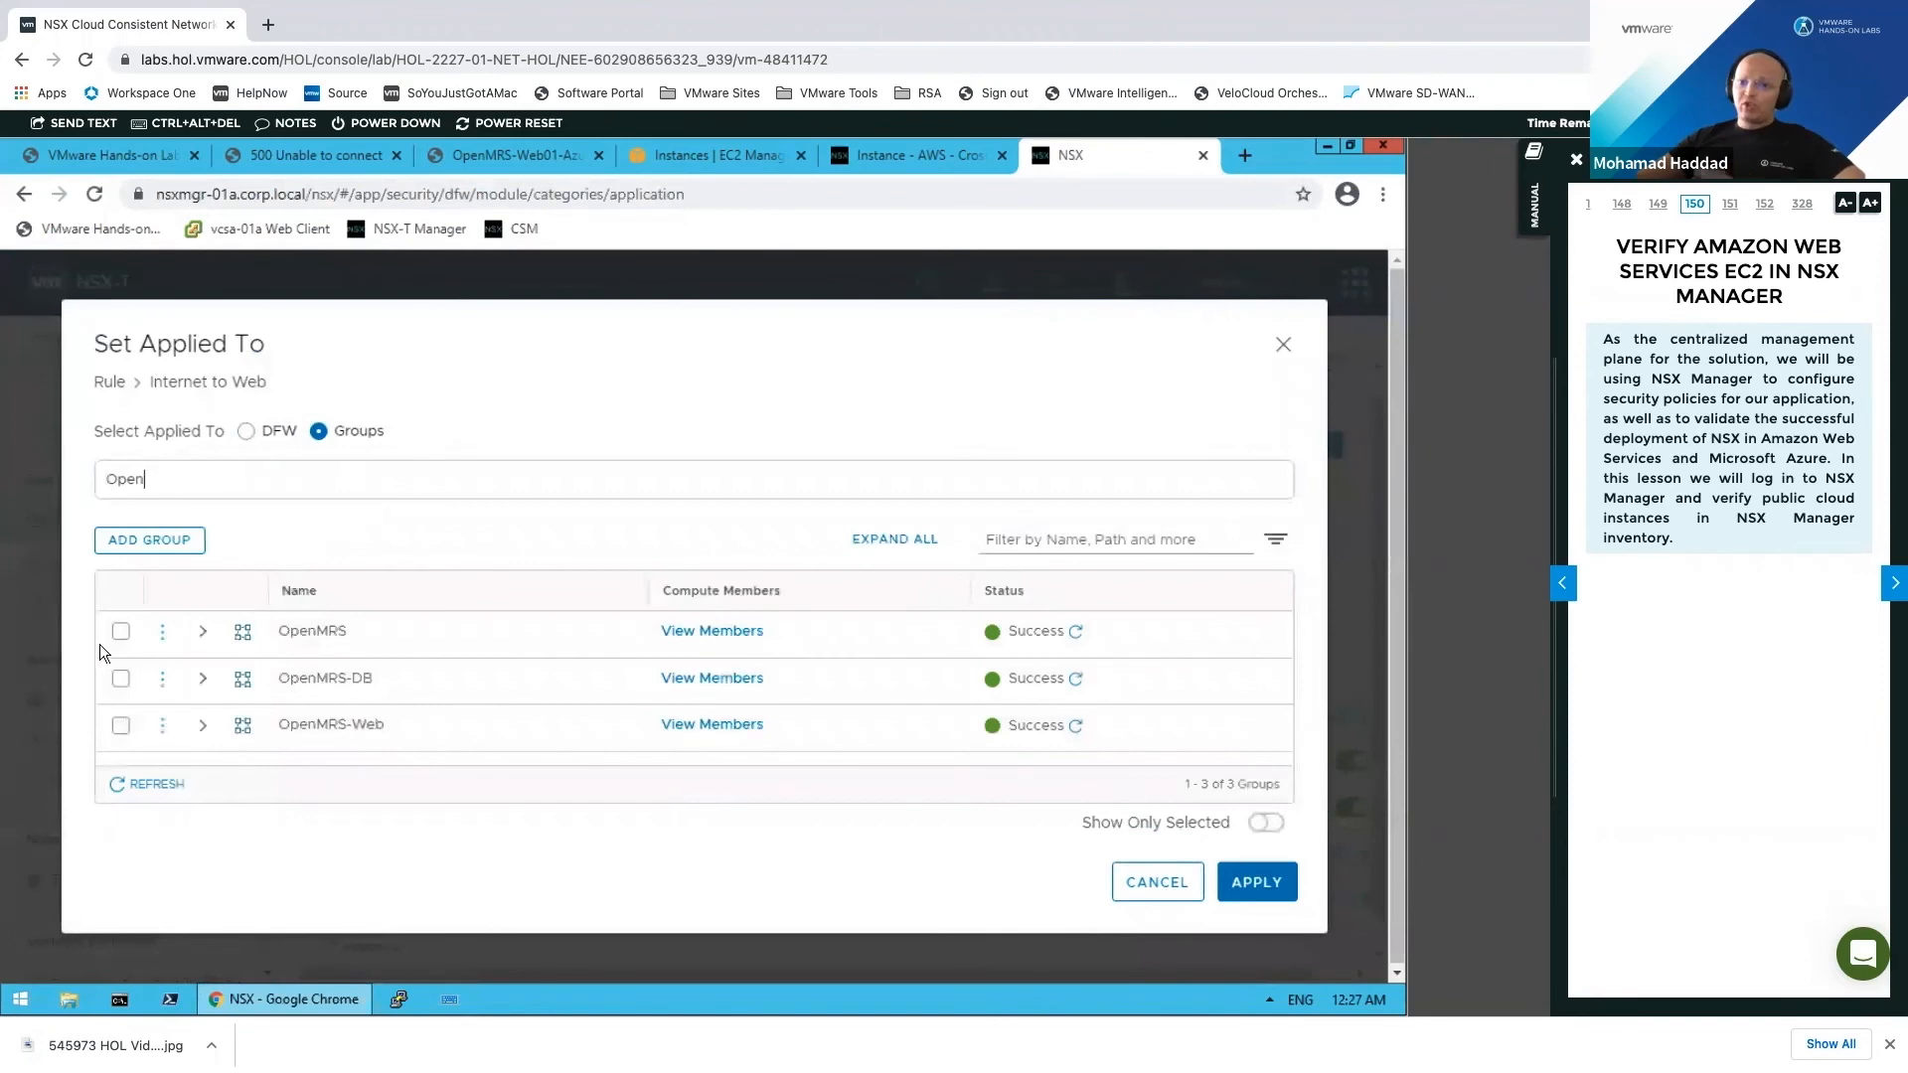
left_click(148, 646)
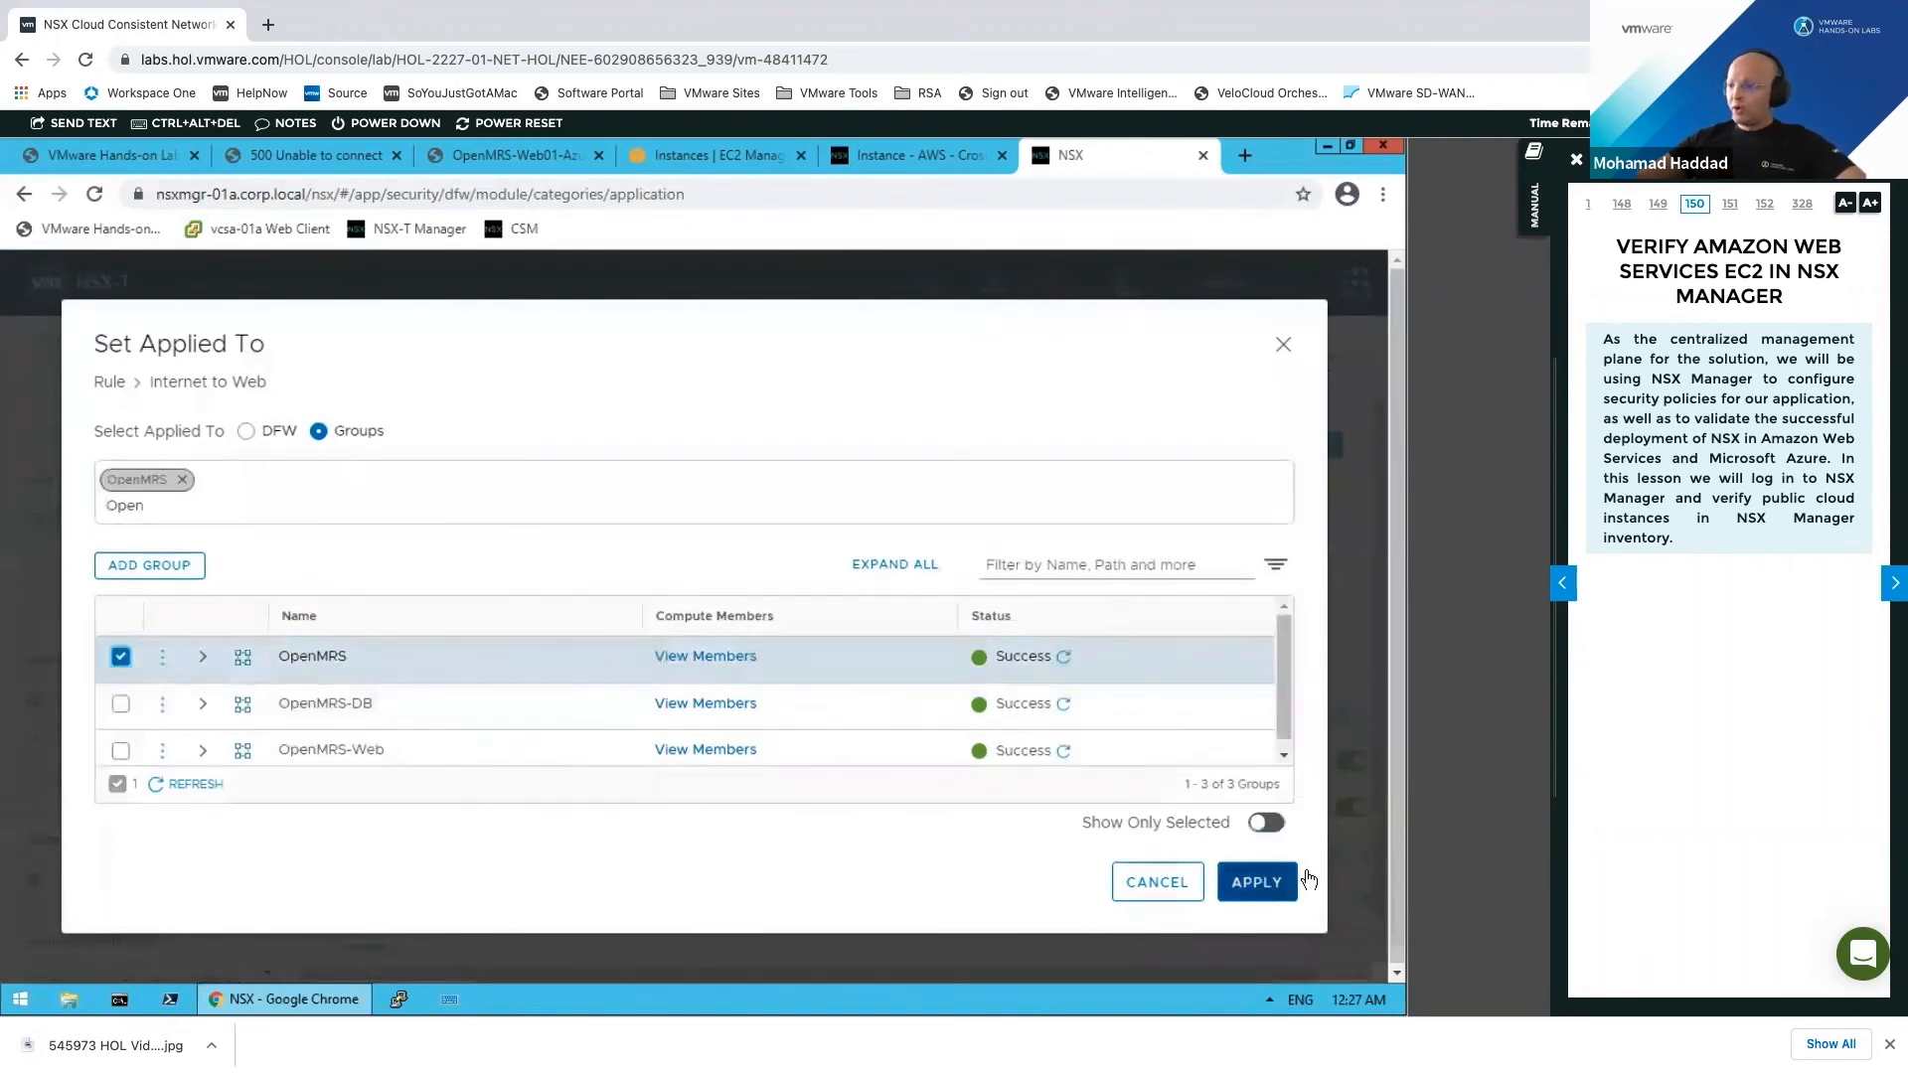
left_click(1257, 883)
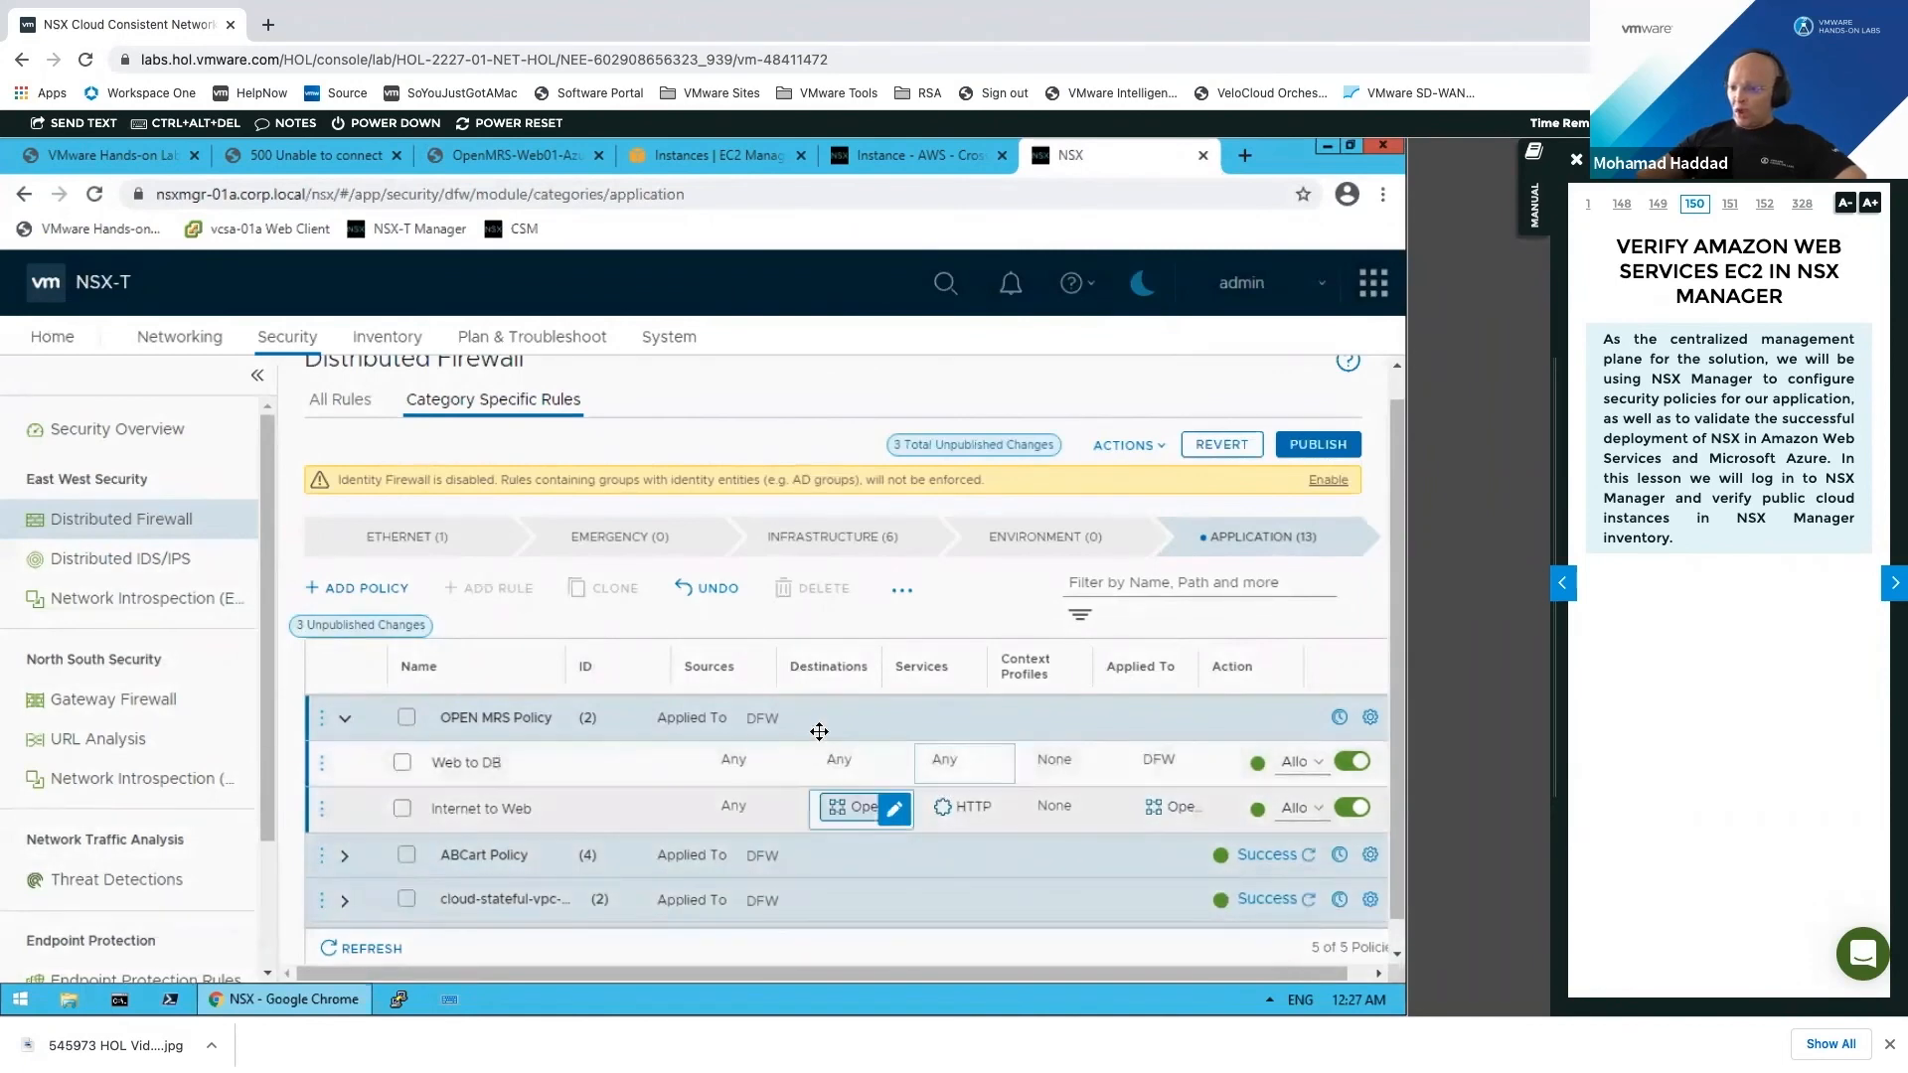
mouse_move(787, 764)
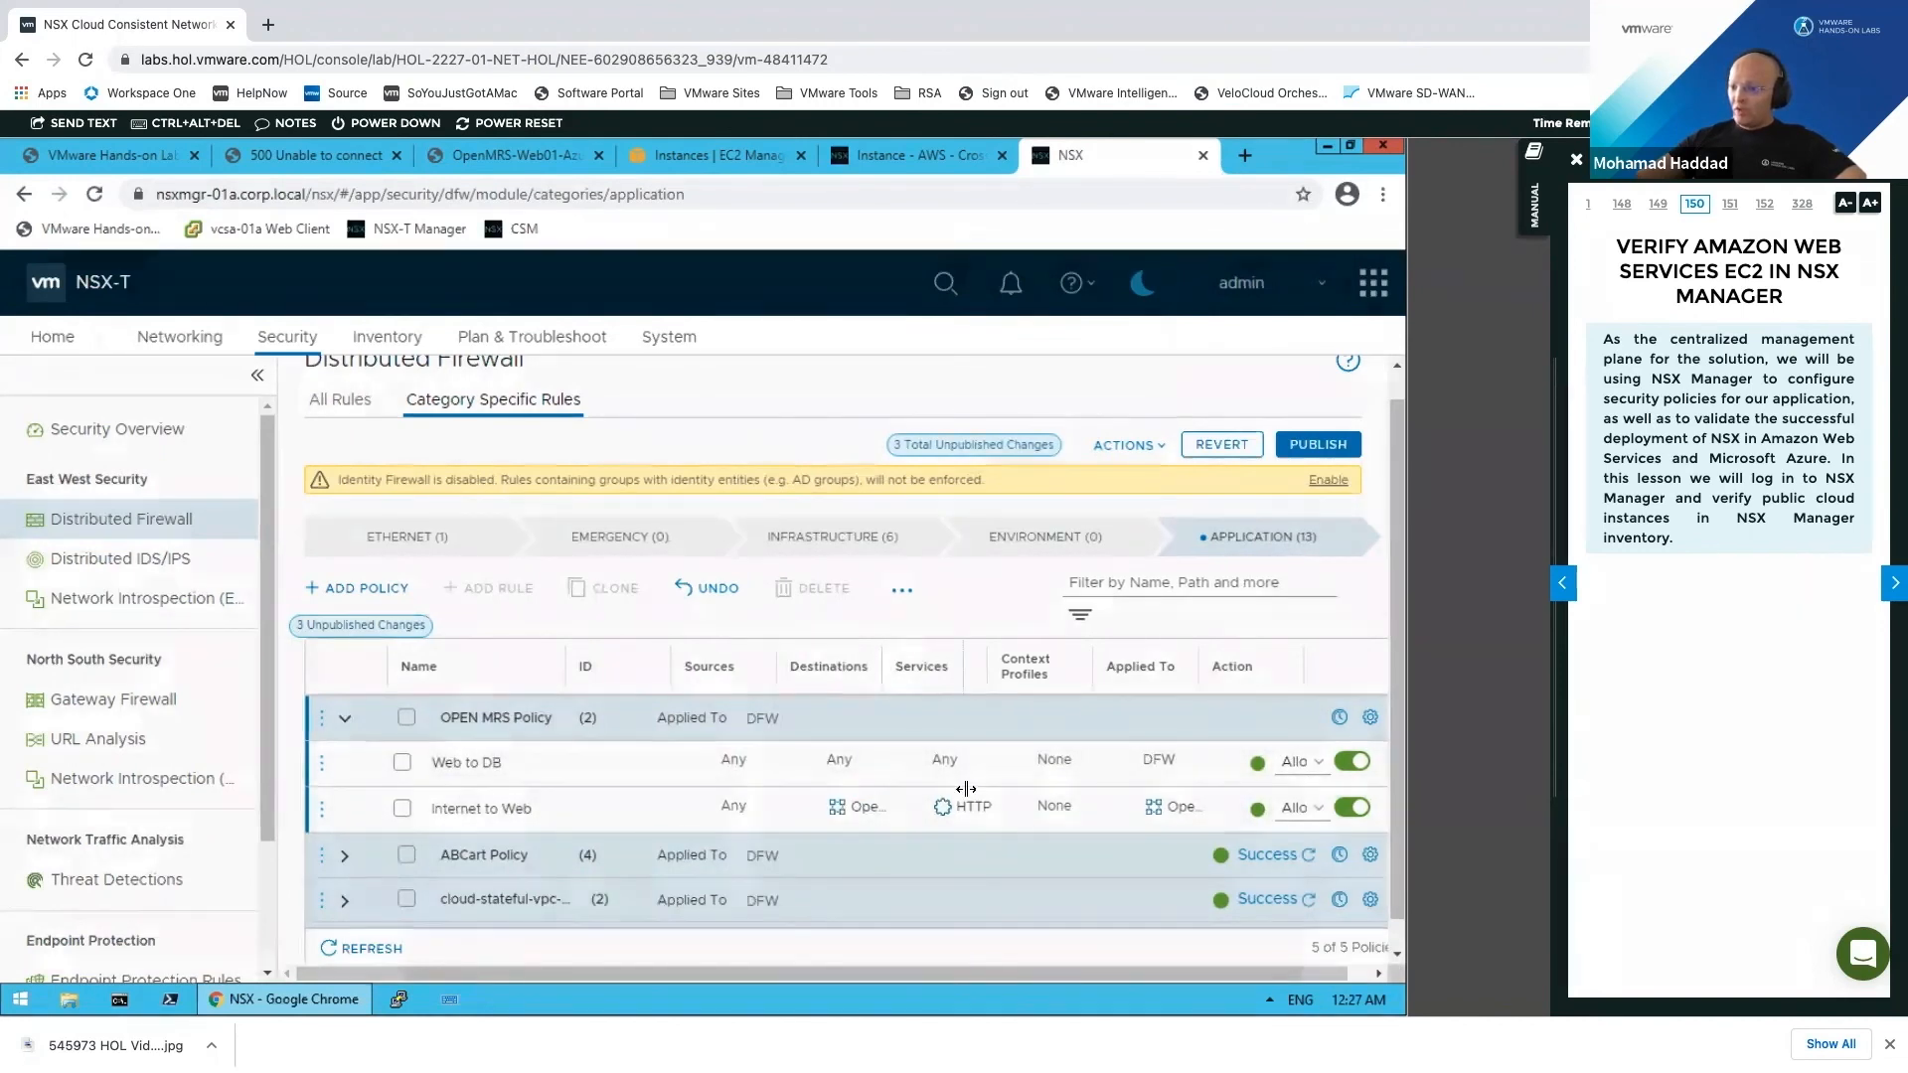
Step: Give the Web to DB rule source OpenMRS-Web and destination OpenMRS-DB
left_click_drag(864, 806, 765, 781)
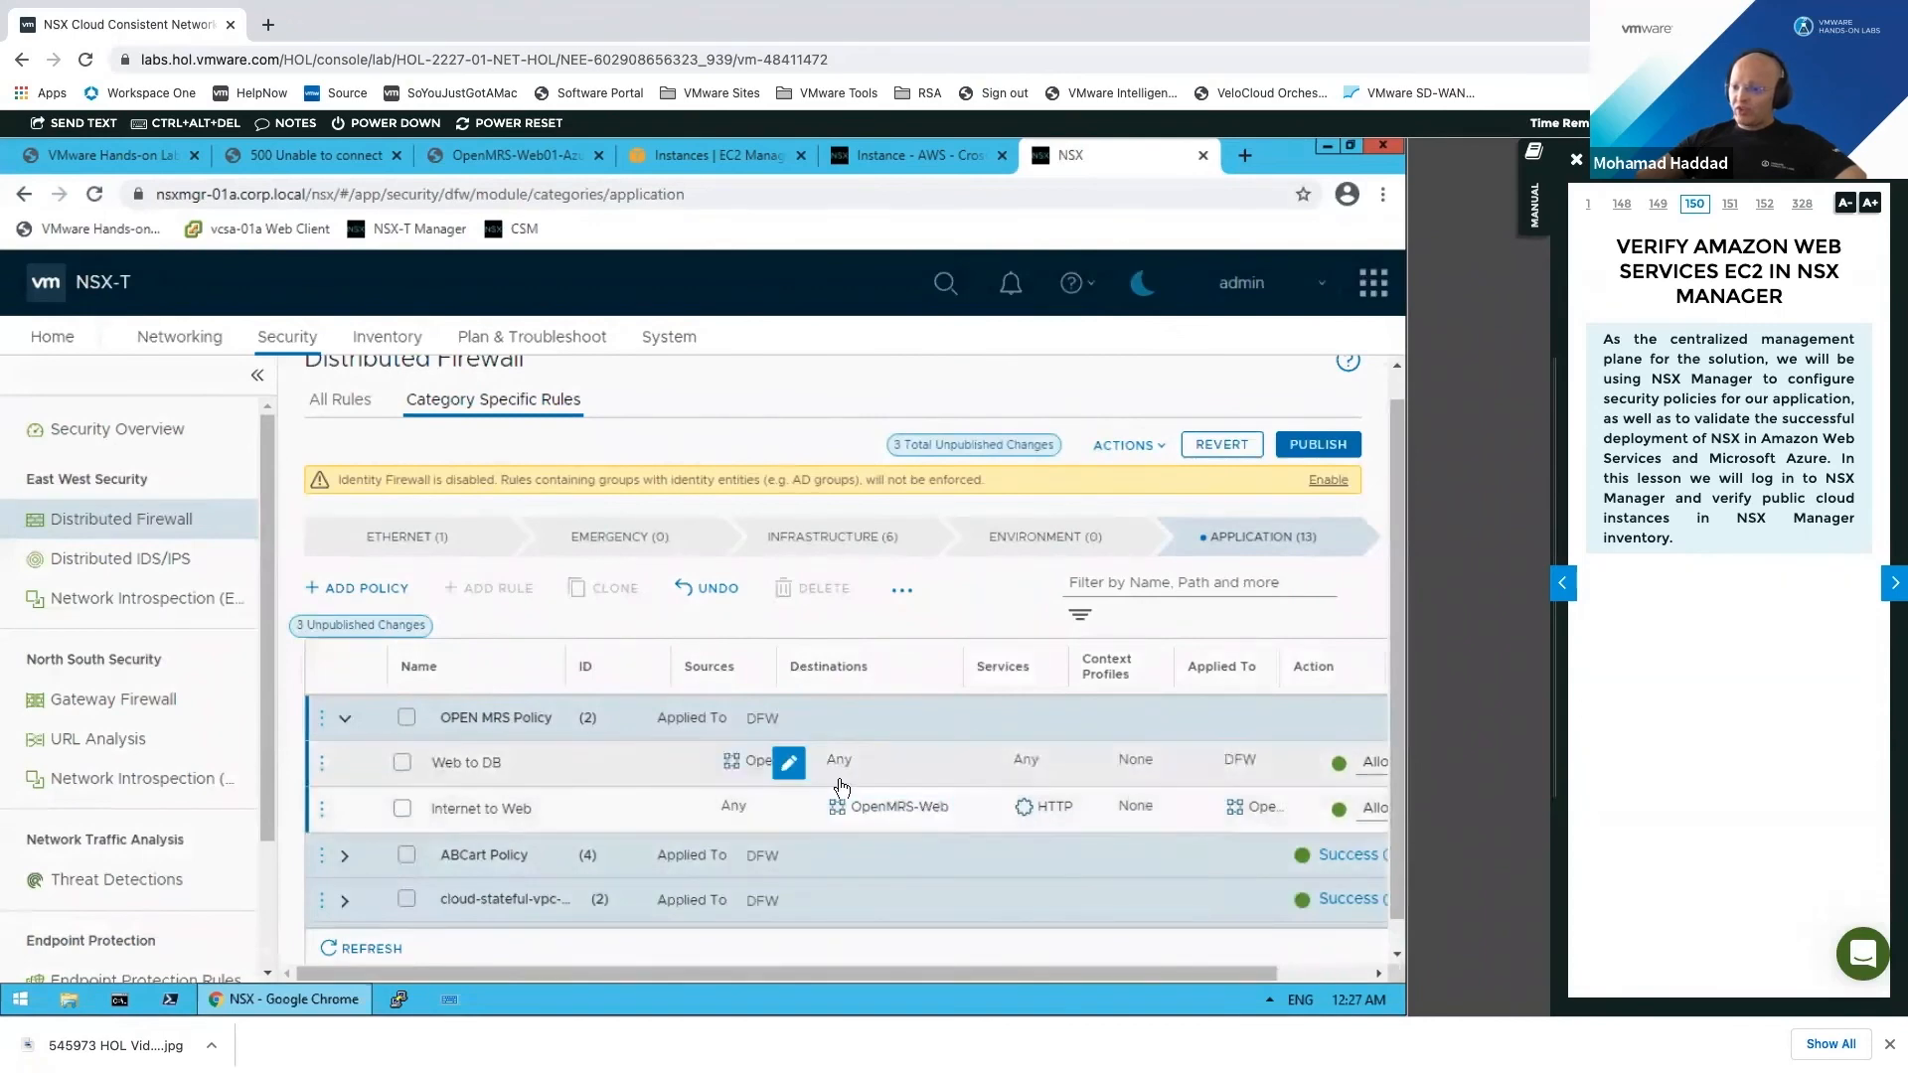
left_click(970, 764)
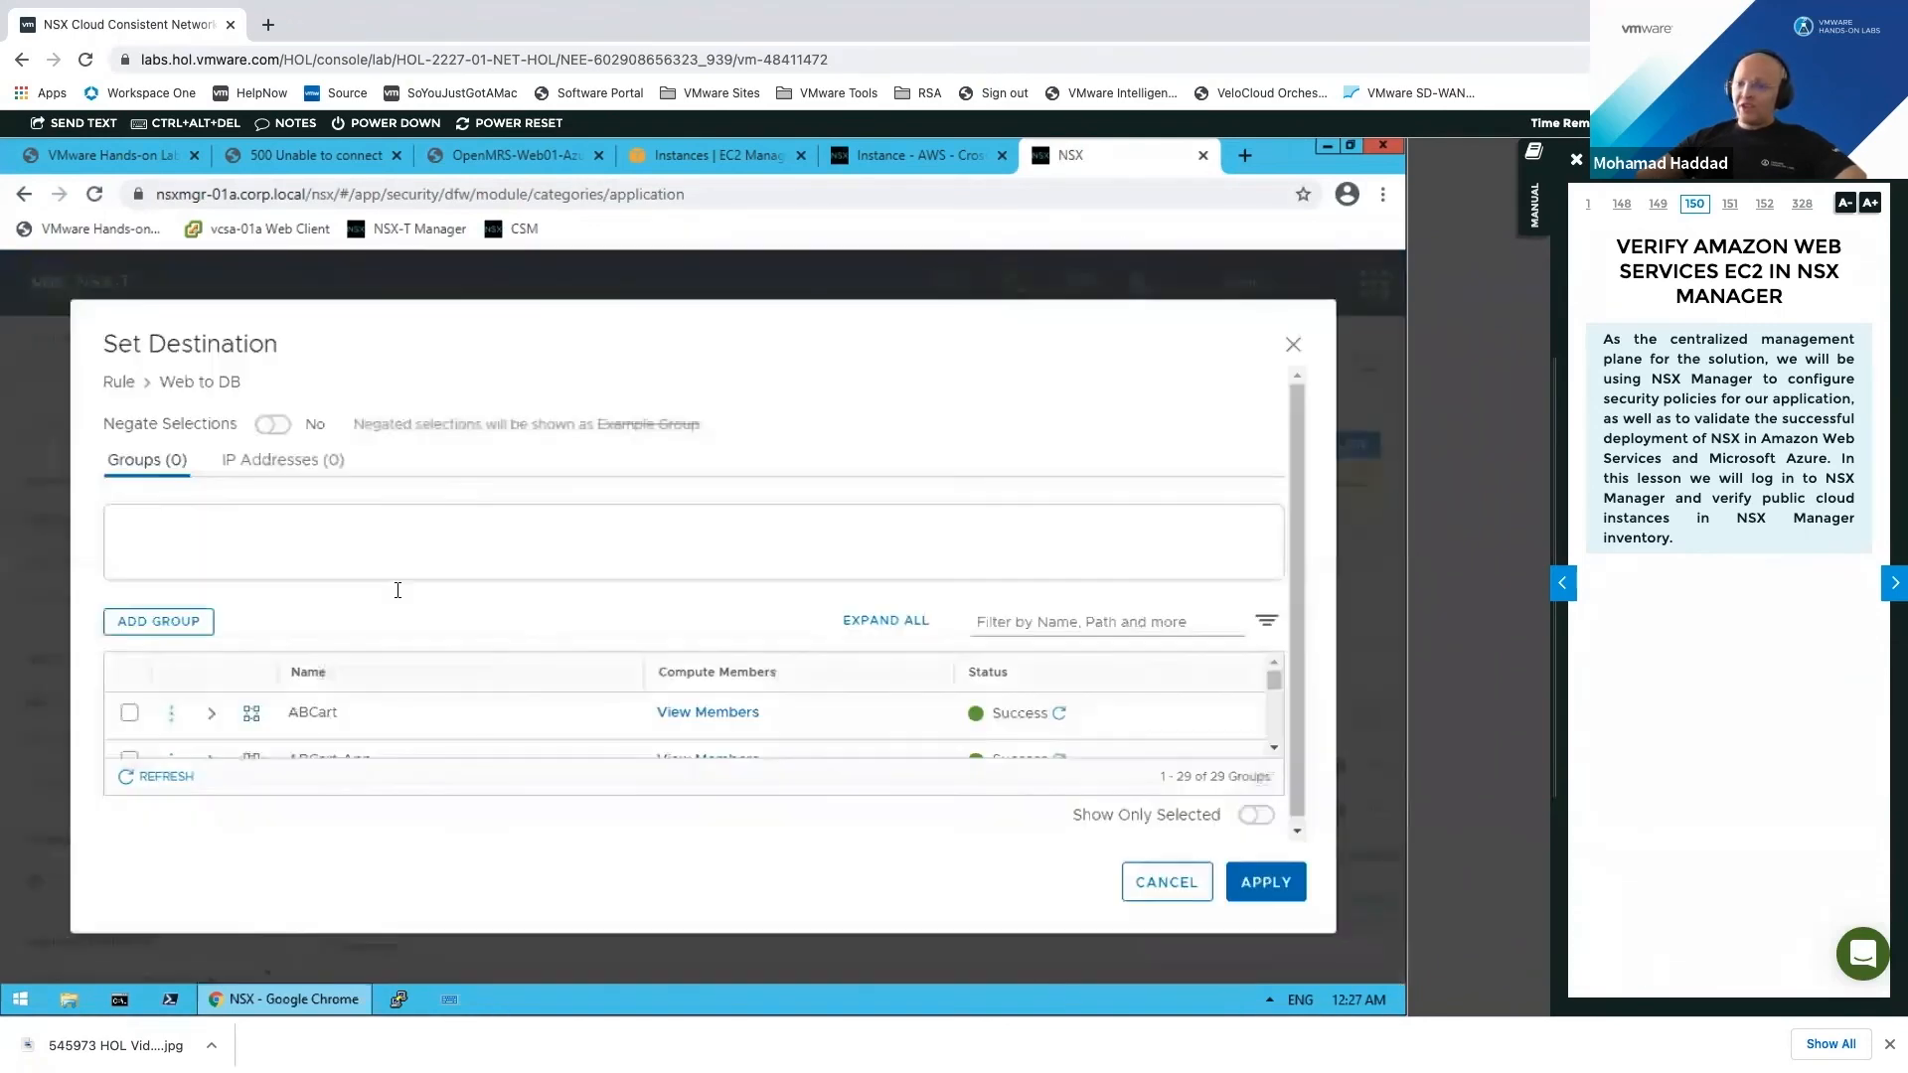
left_click(342, 531)
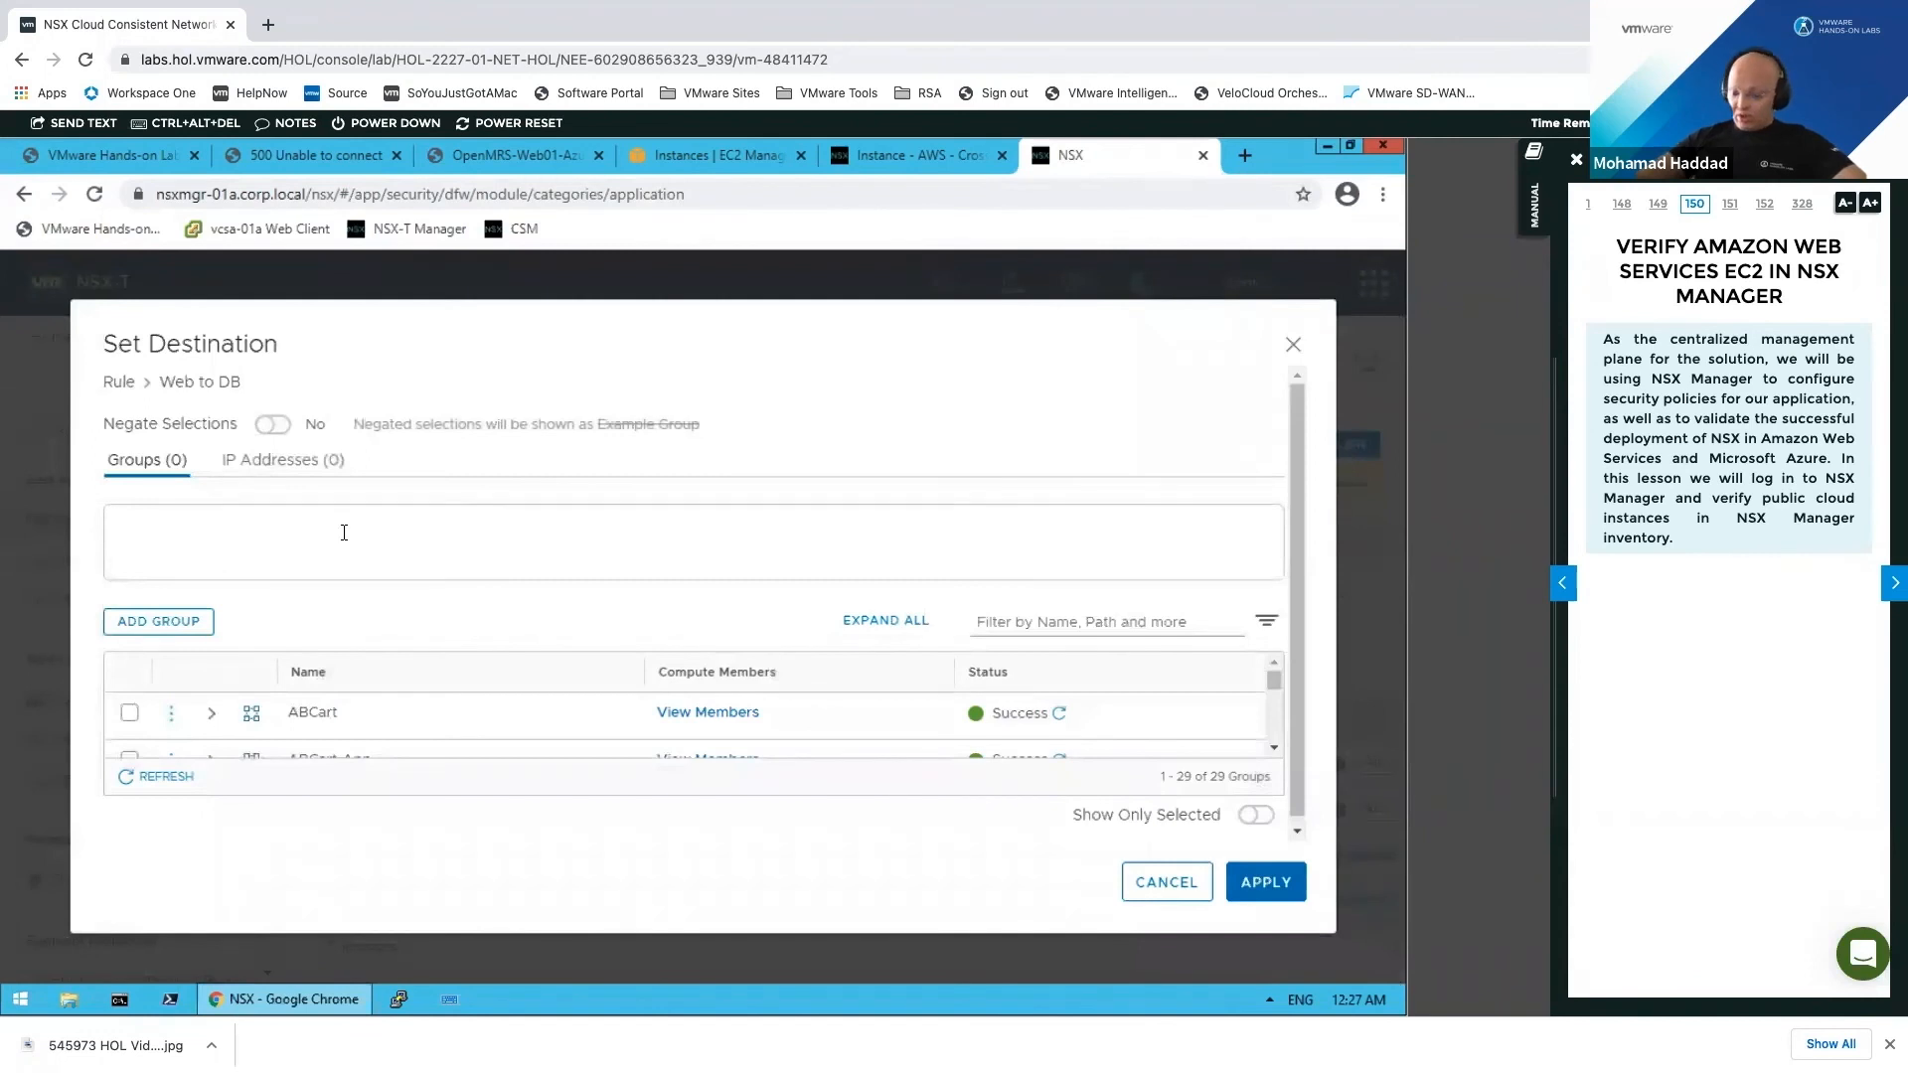
type("Open")
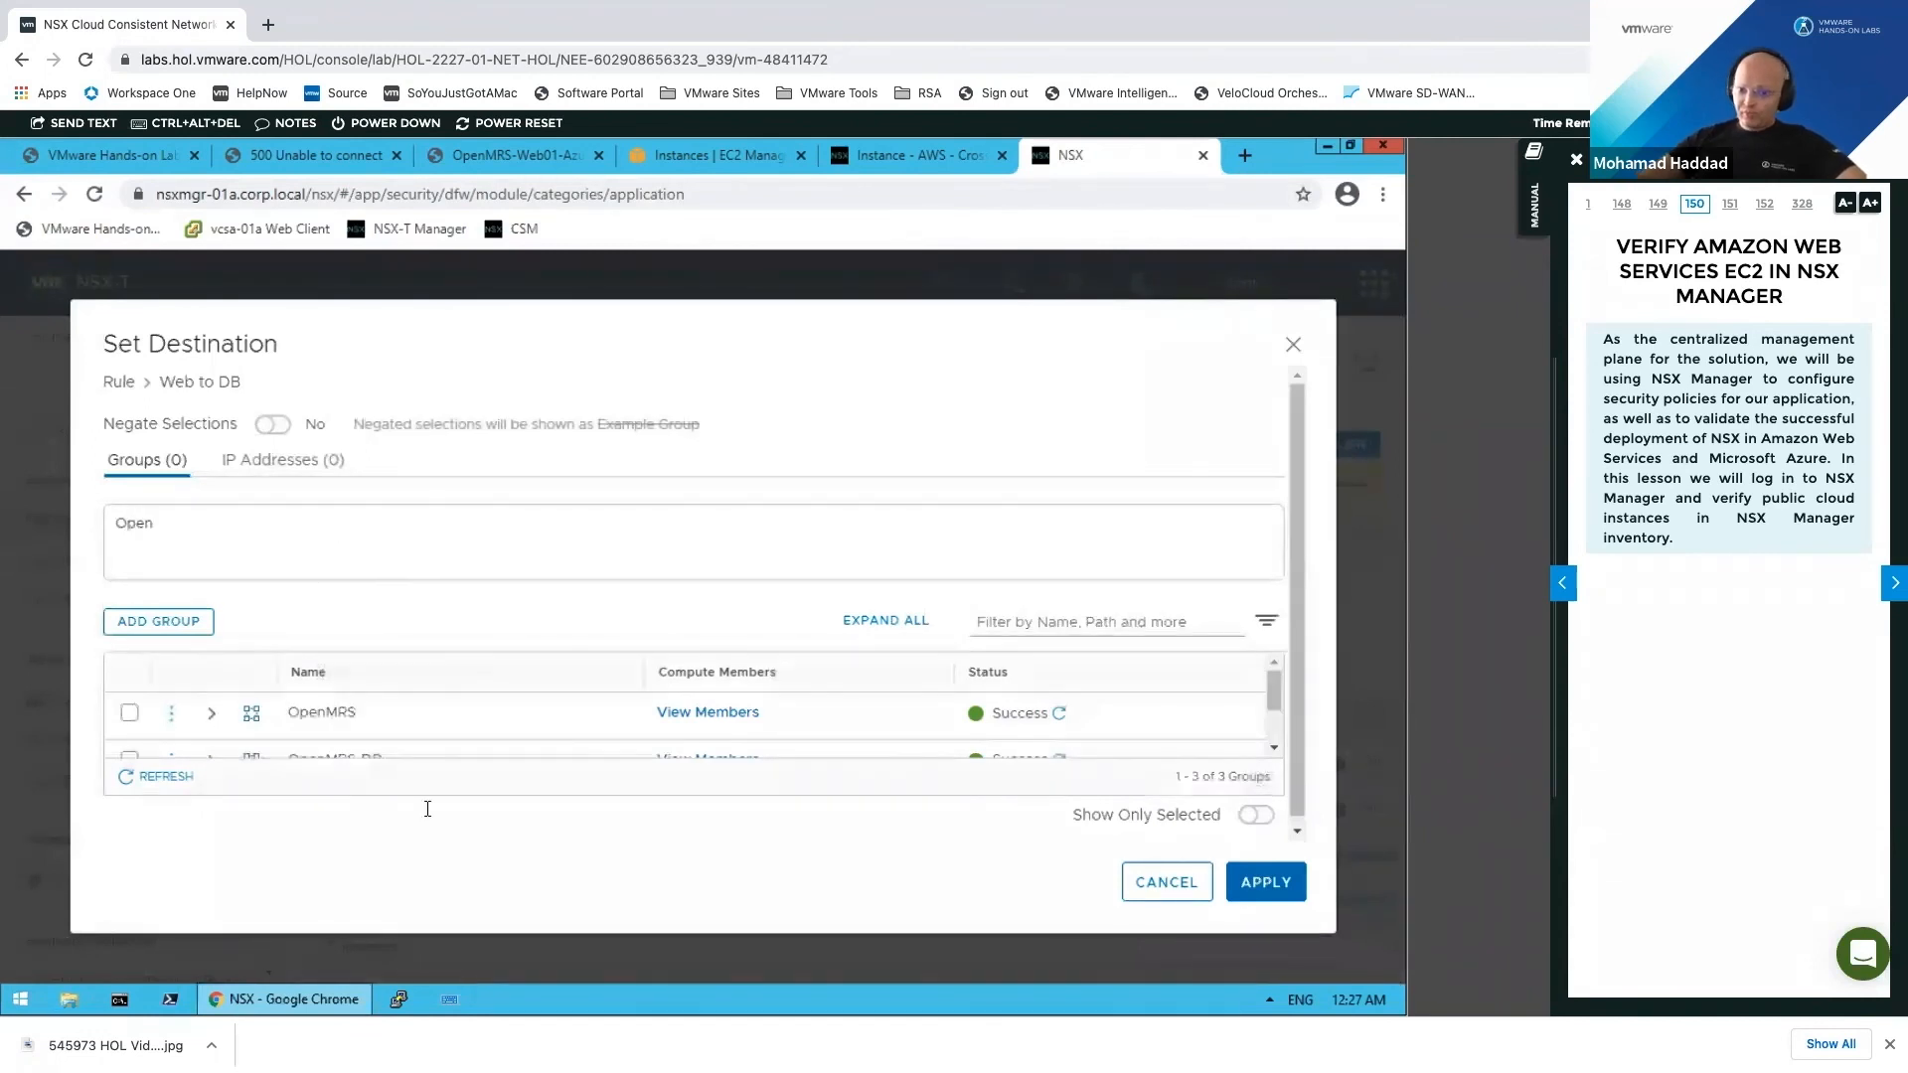
scroll(241, 747, "down", 2)
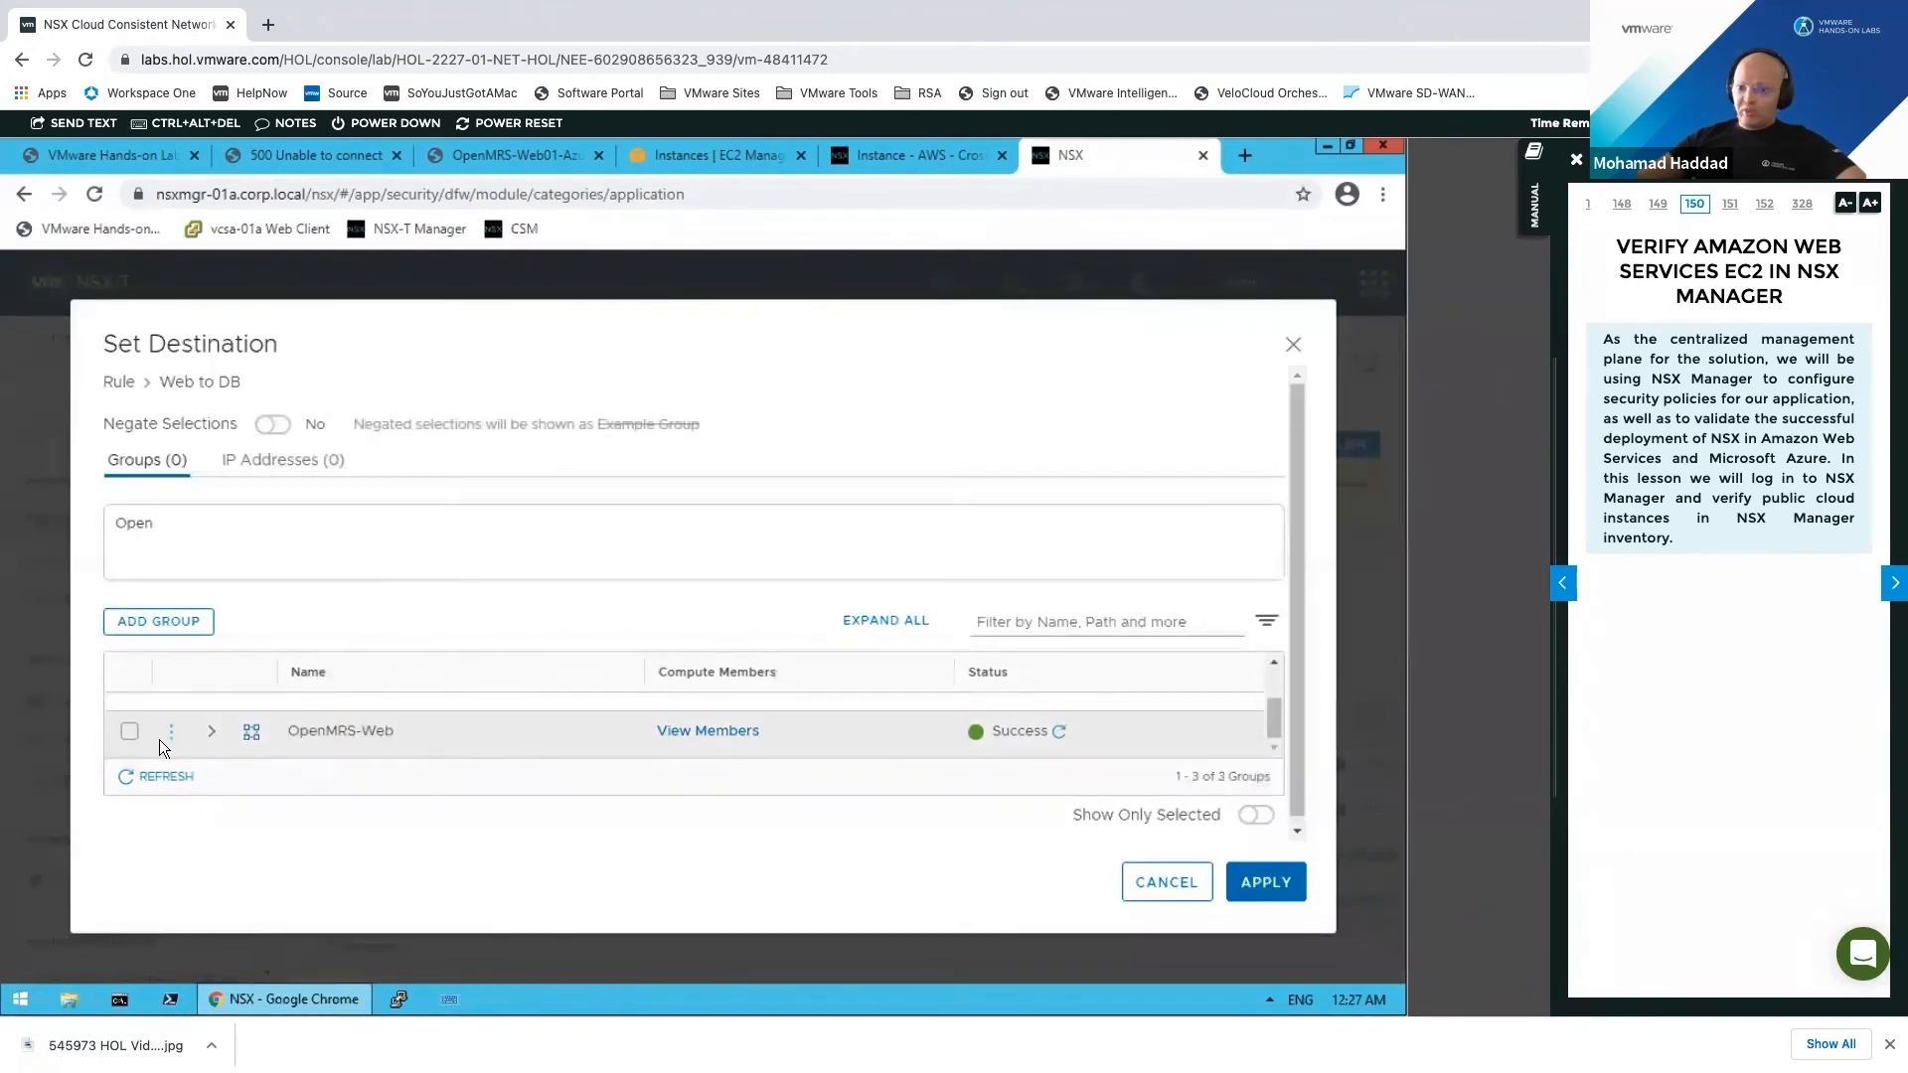
scroll(1272, 664, "up", 2)
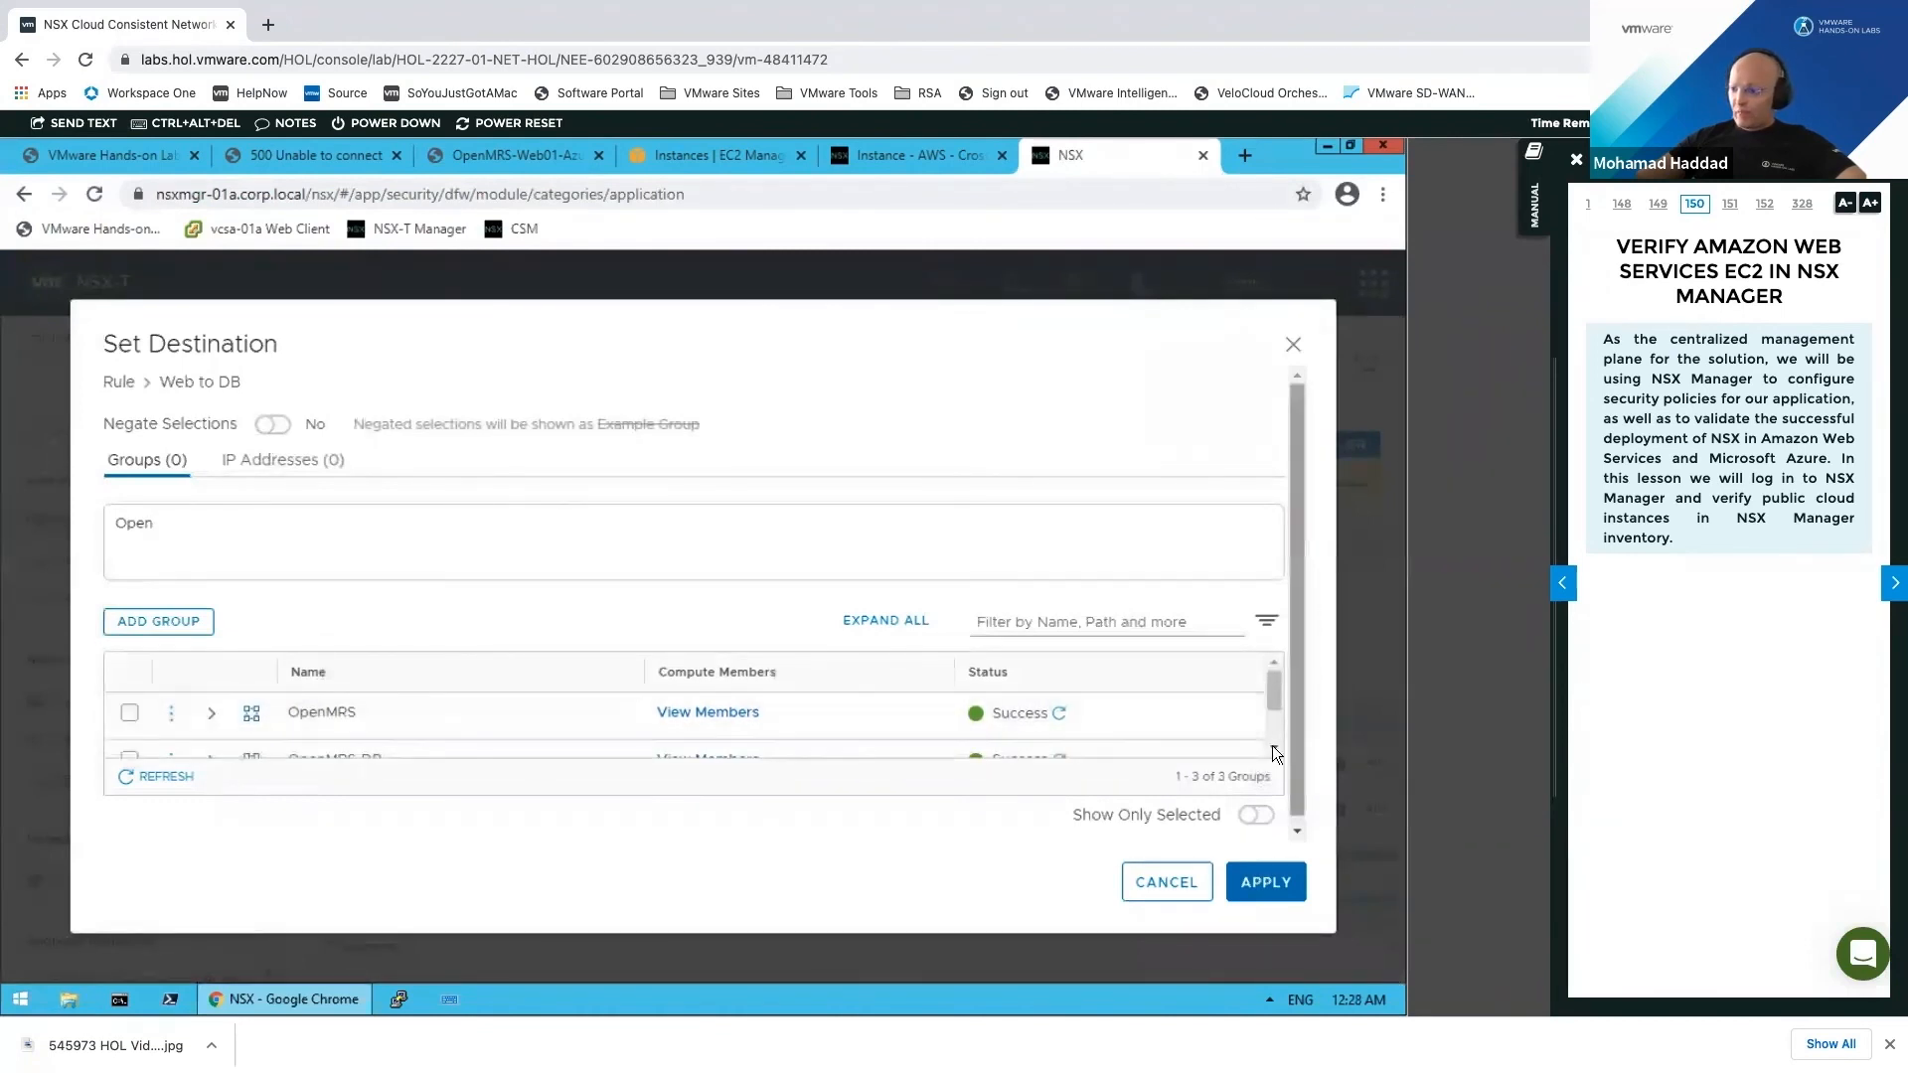
scroll(271, 712, "down", 1)
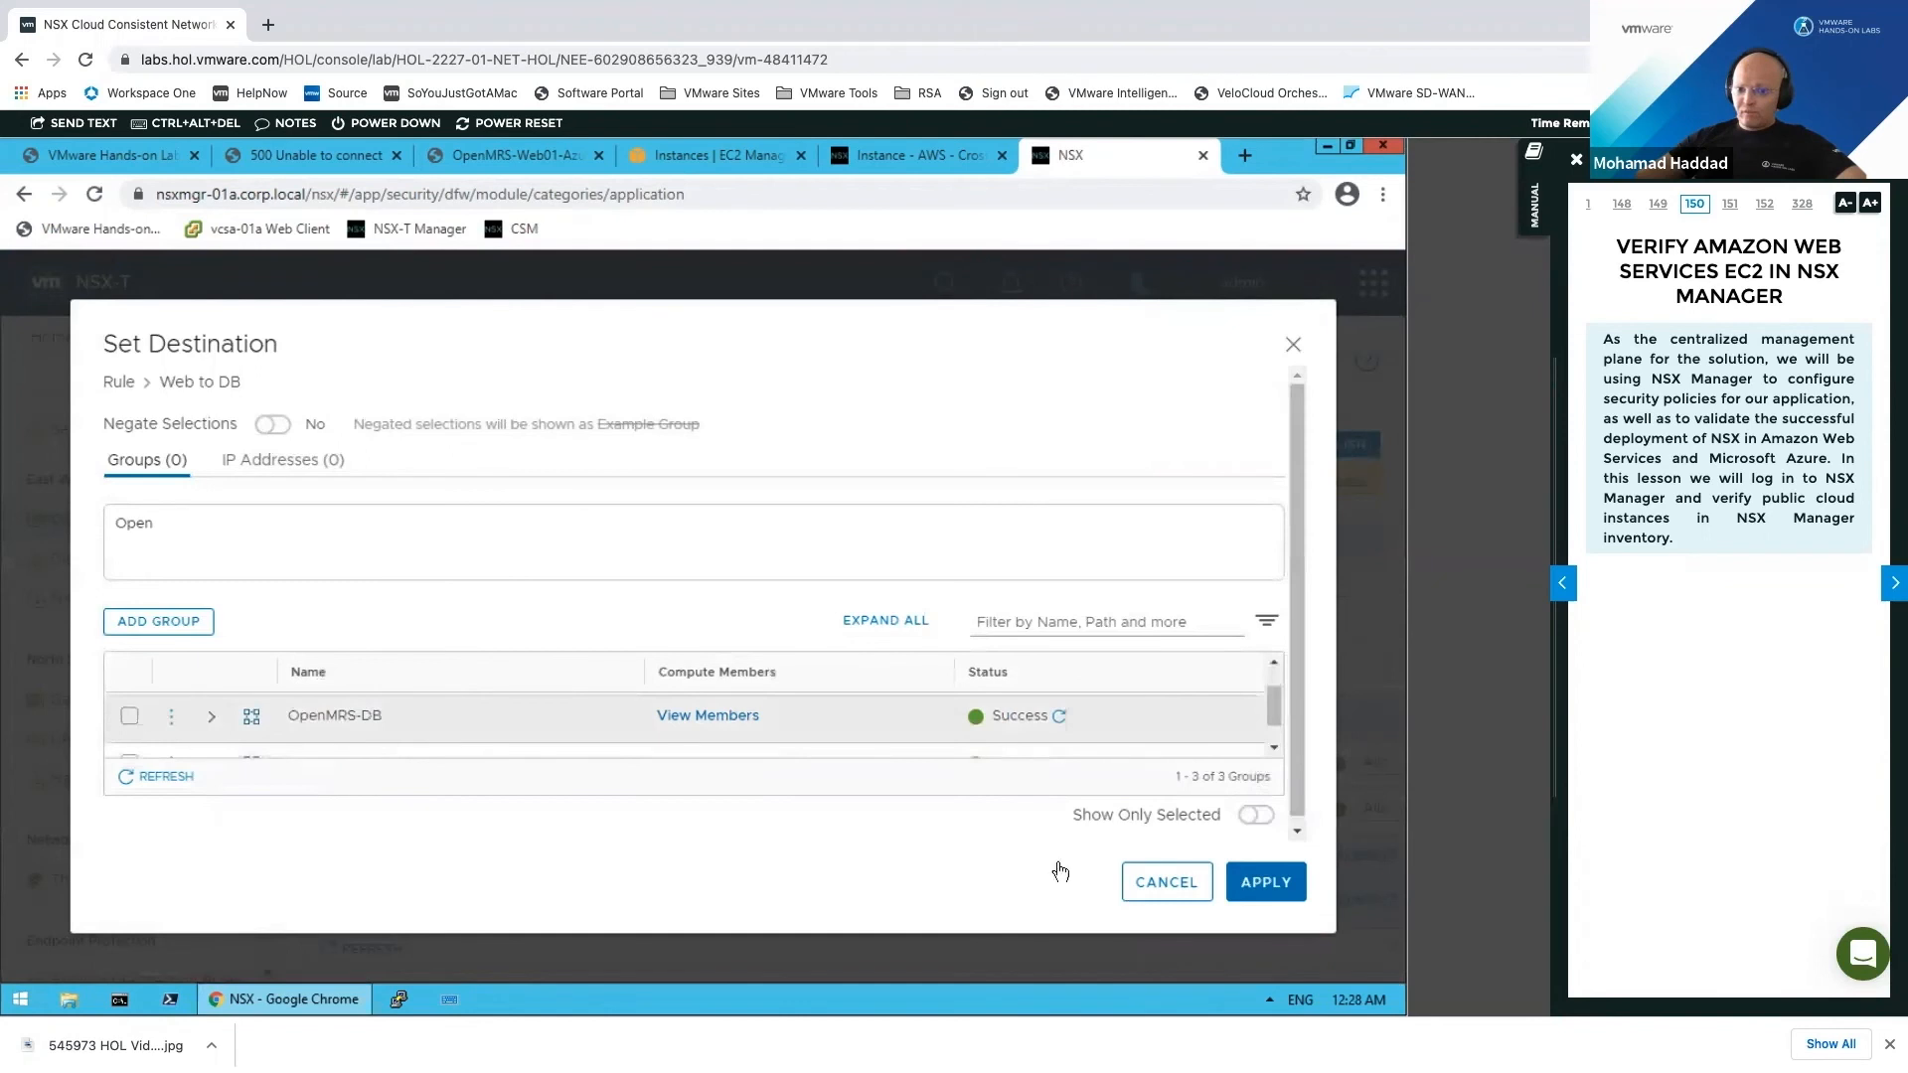
left_click(1260, 882)
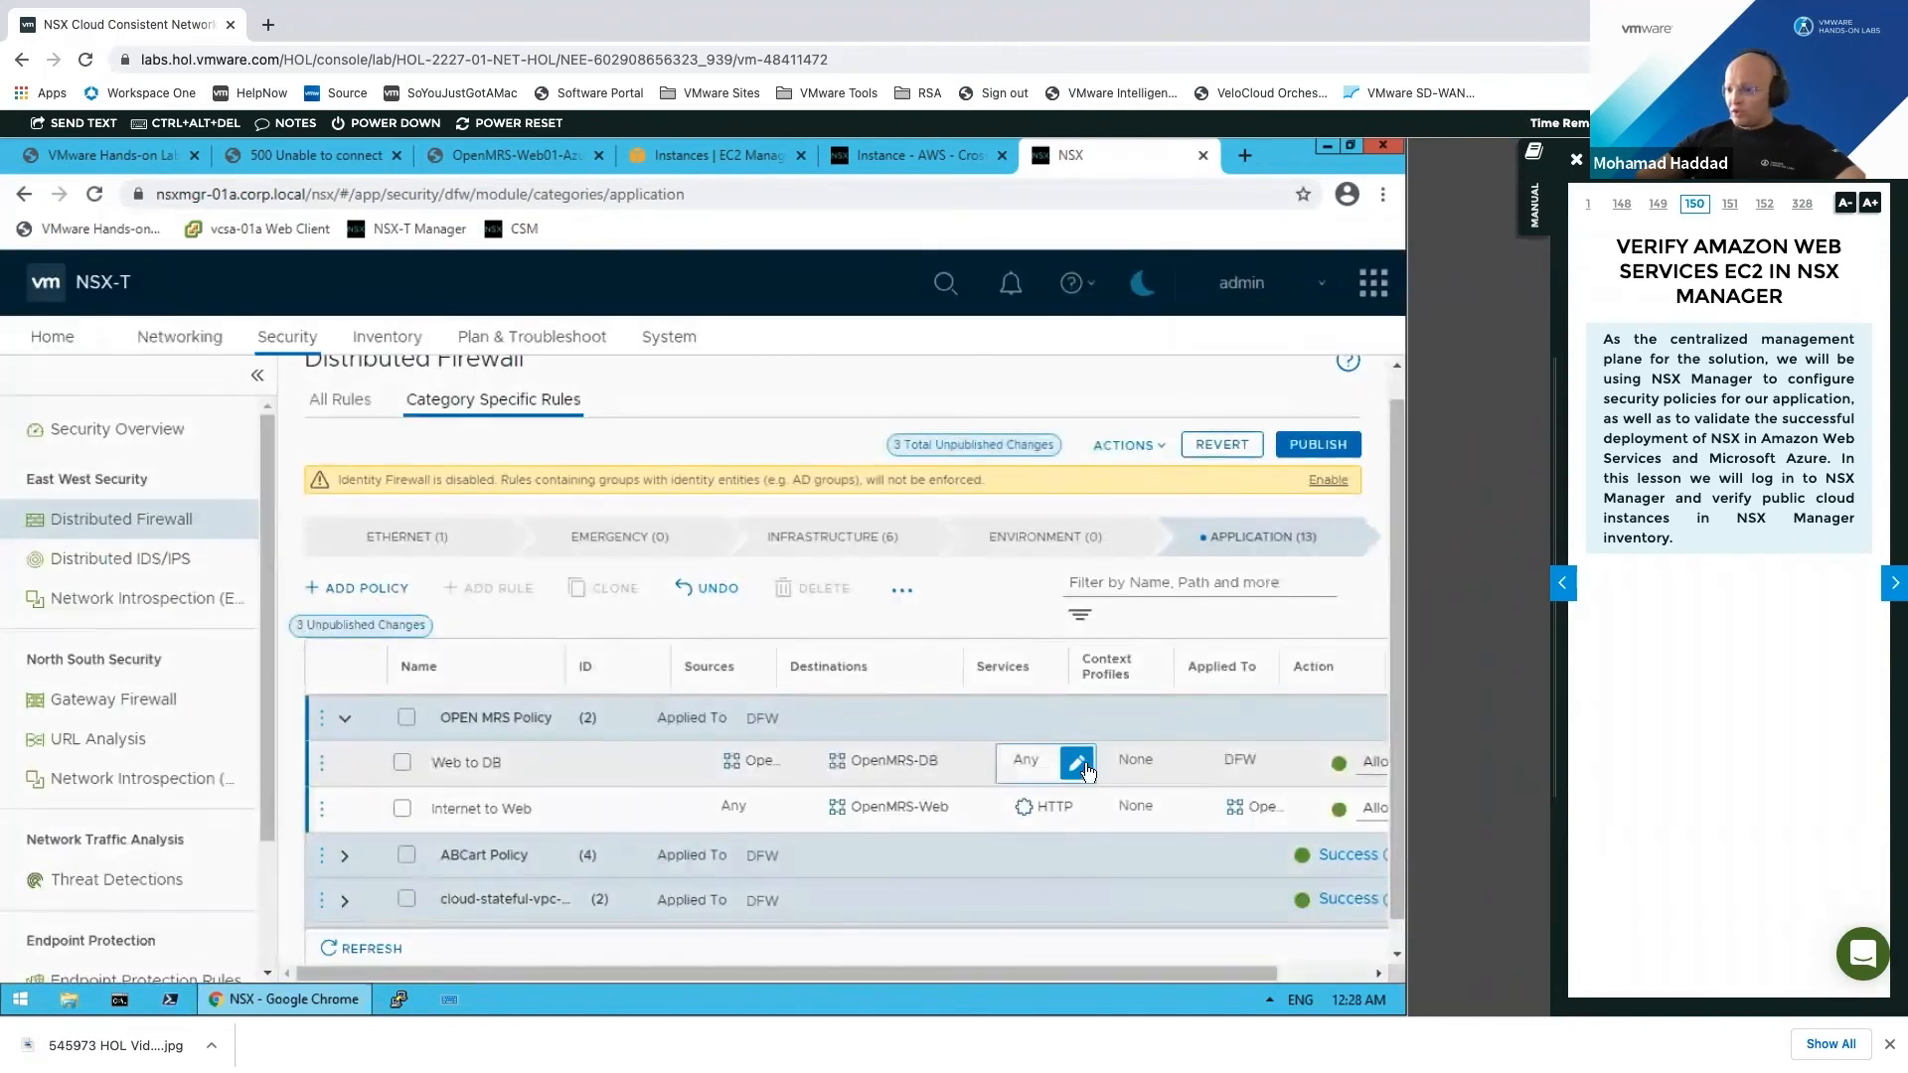
Step: Set the Web to DB rule's service to MySQL
left_click(1076, 763)
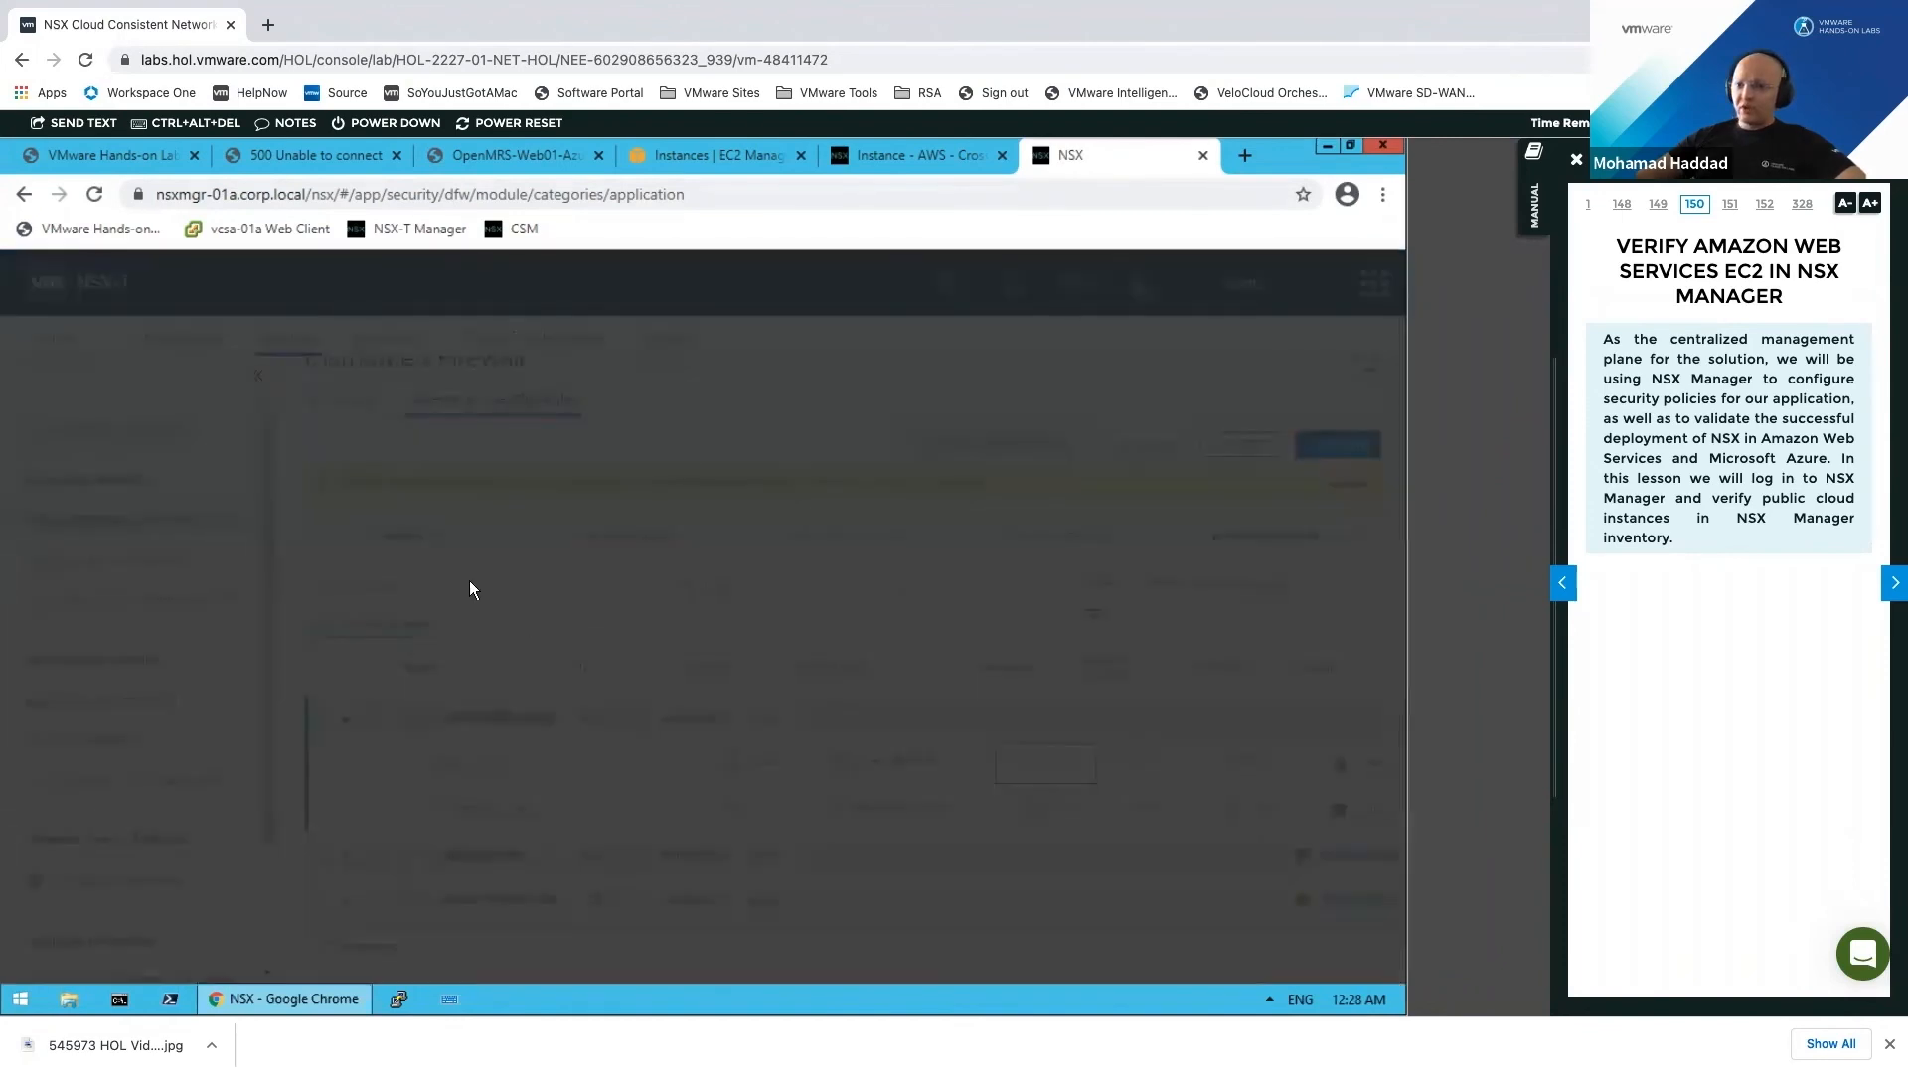
type("mysql")
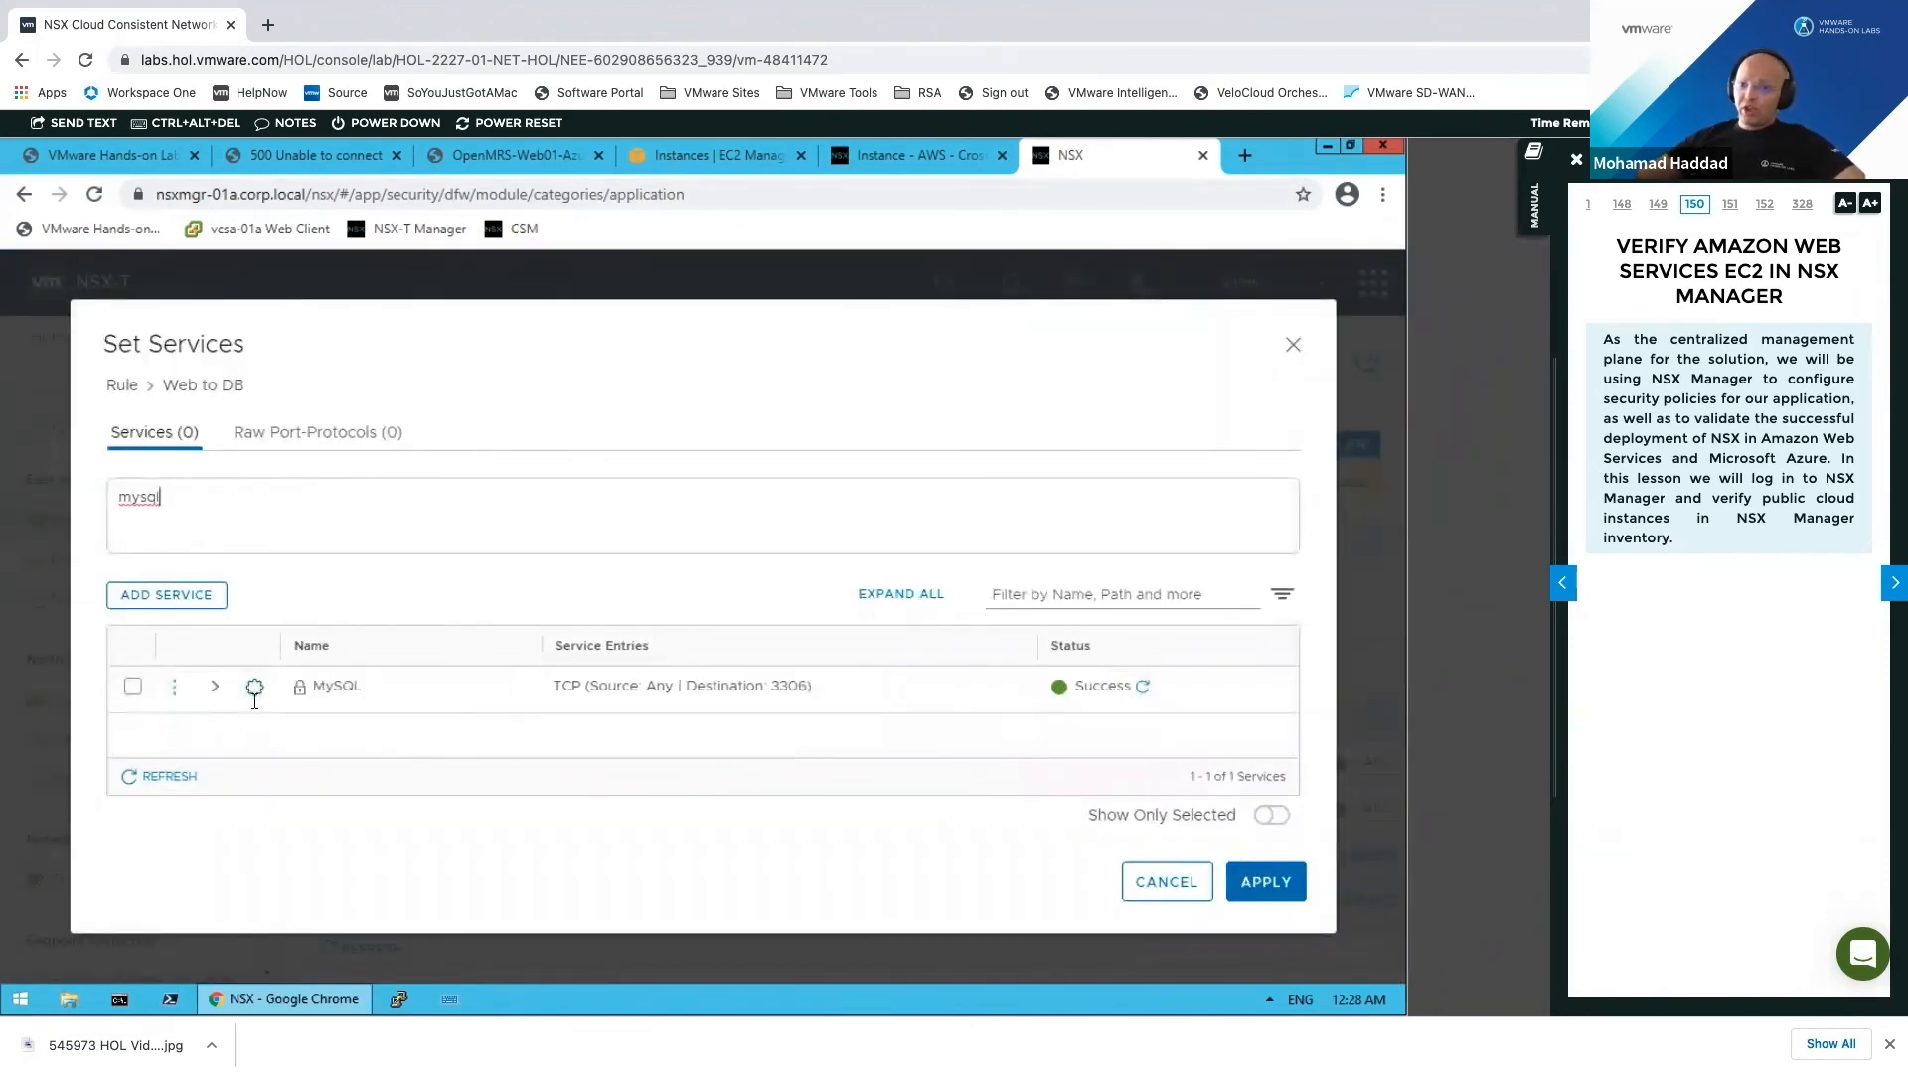
left_click(132, 686)
left_click(1265, 883)
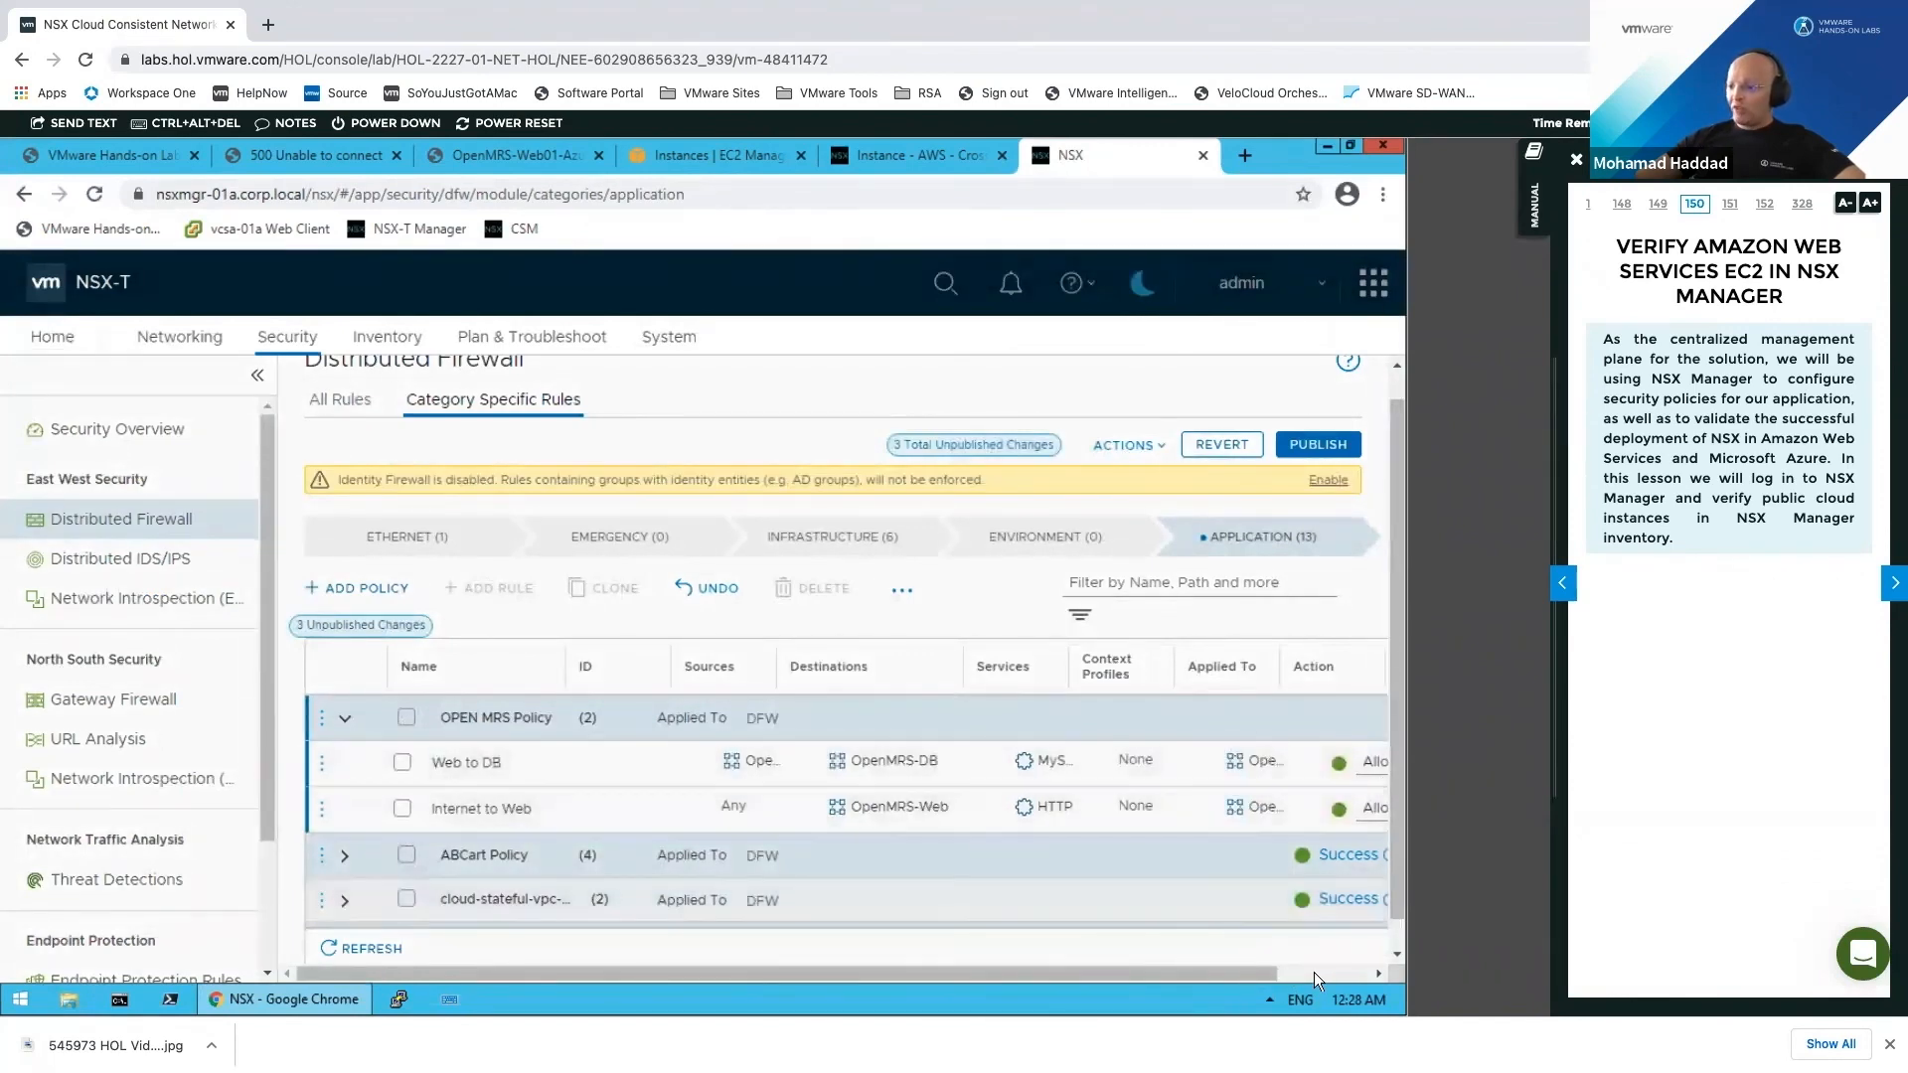
scroll(1292, 422, "right", 2)
Step: Publish the firewall changes, review OpenMRS-DB01-AWS security rules in EC2, then view the lab account page
left_click(1211, 444)
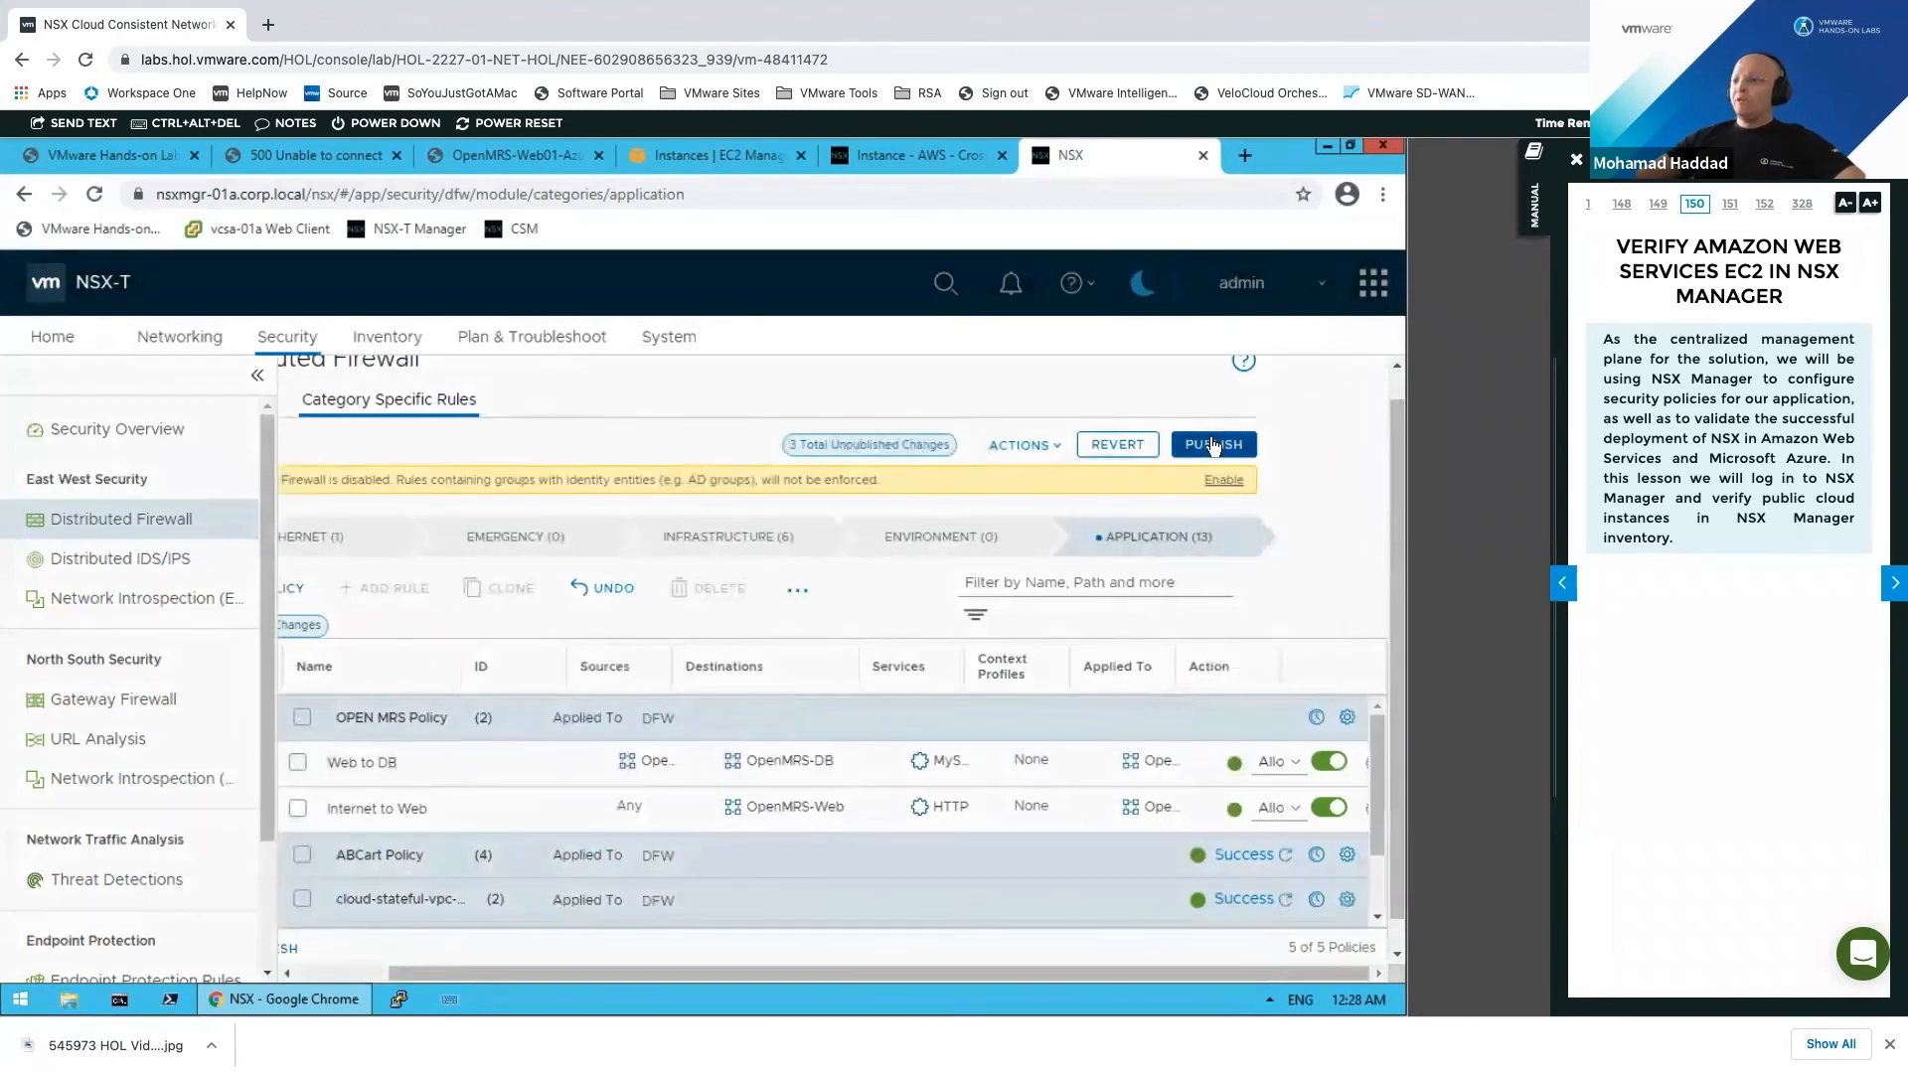
left_click(710, 157)
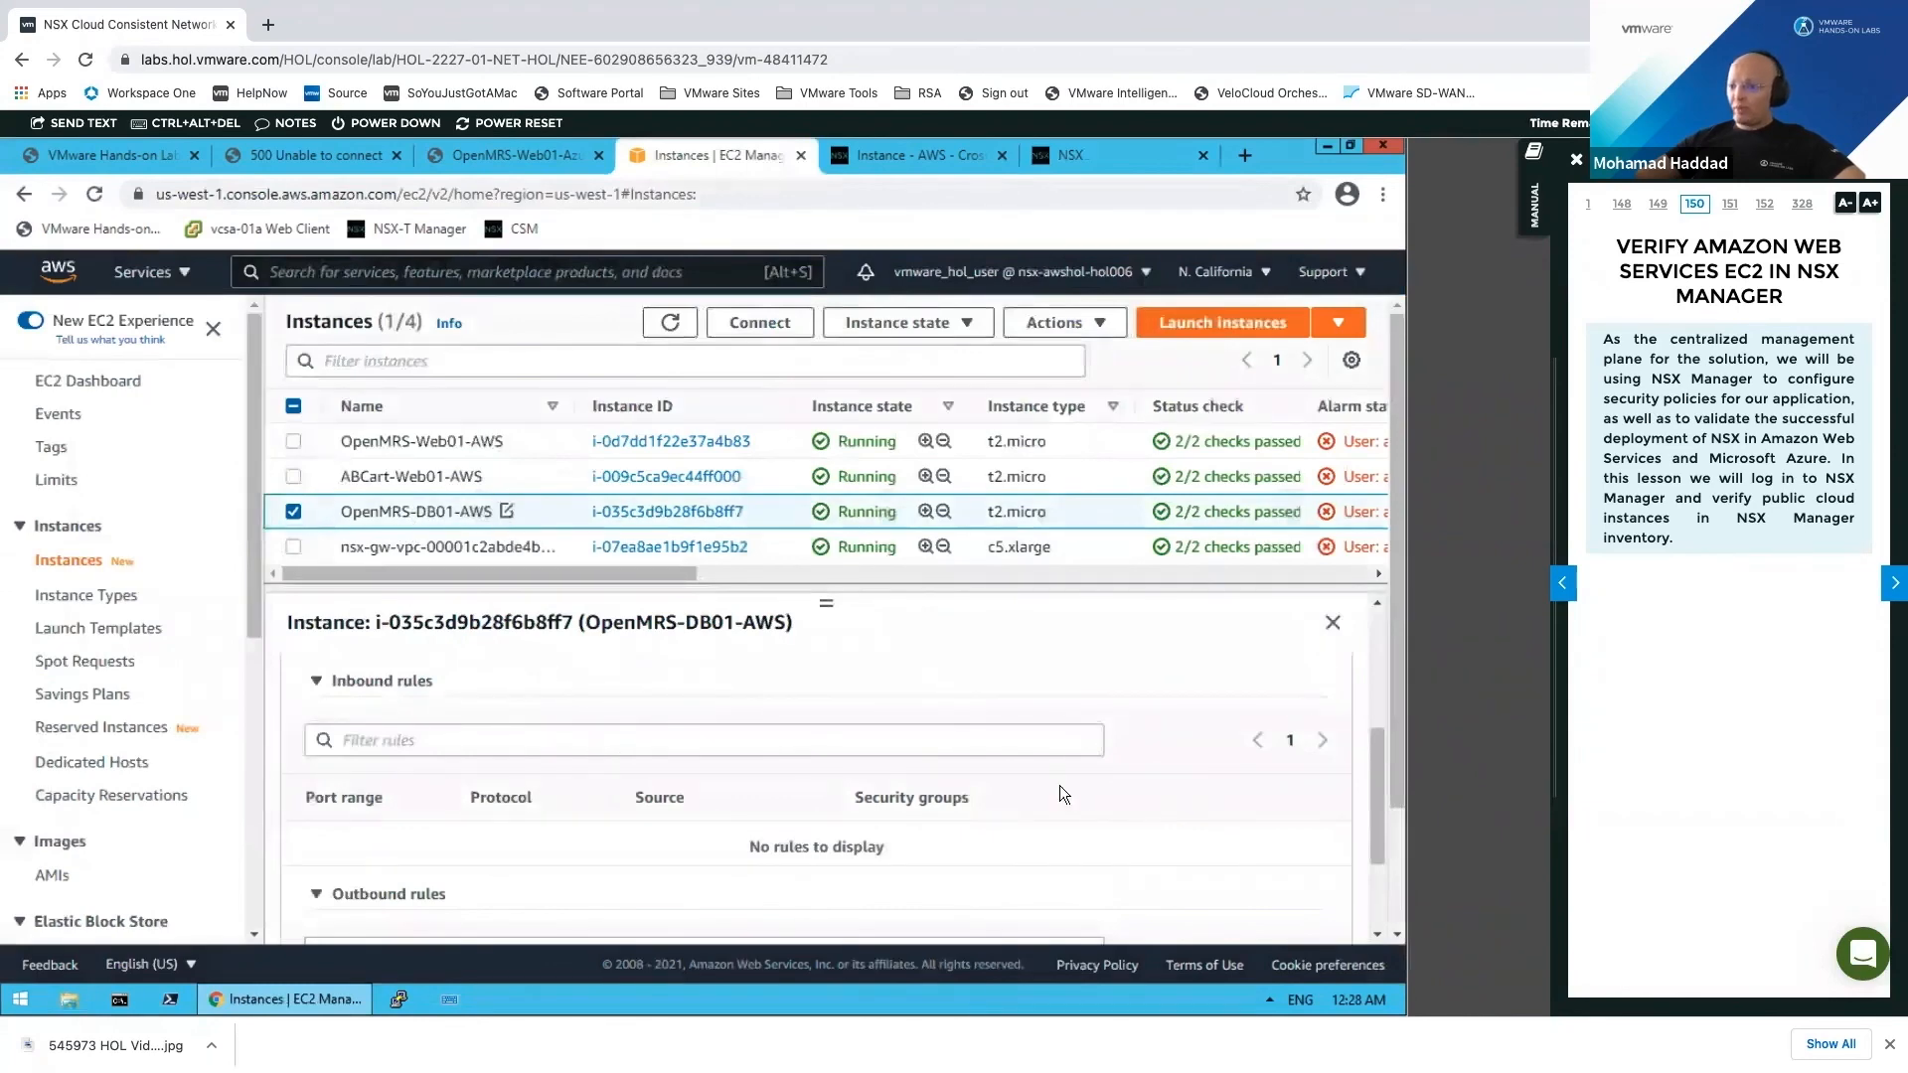
scroll(614, 862, "down", 3)
scroll(615, 859, "down", 3)
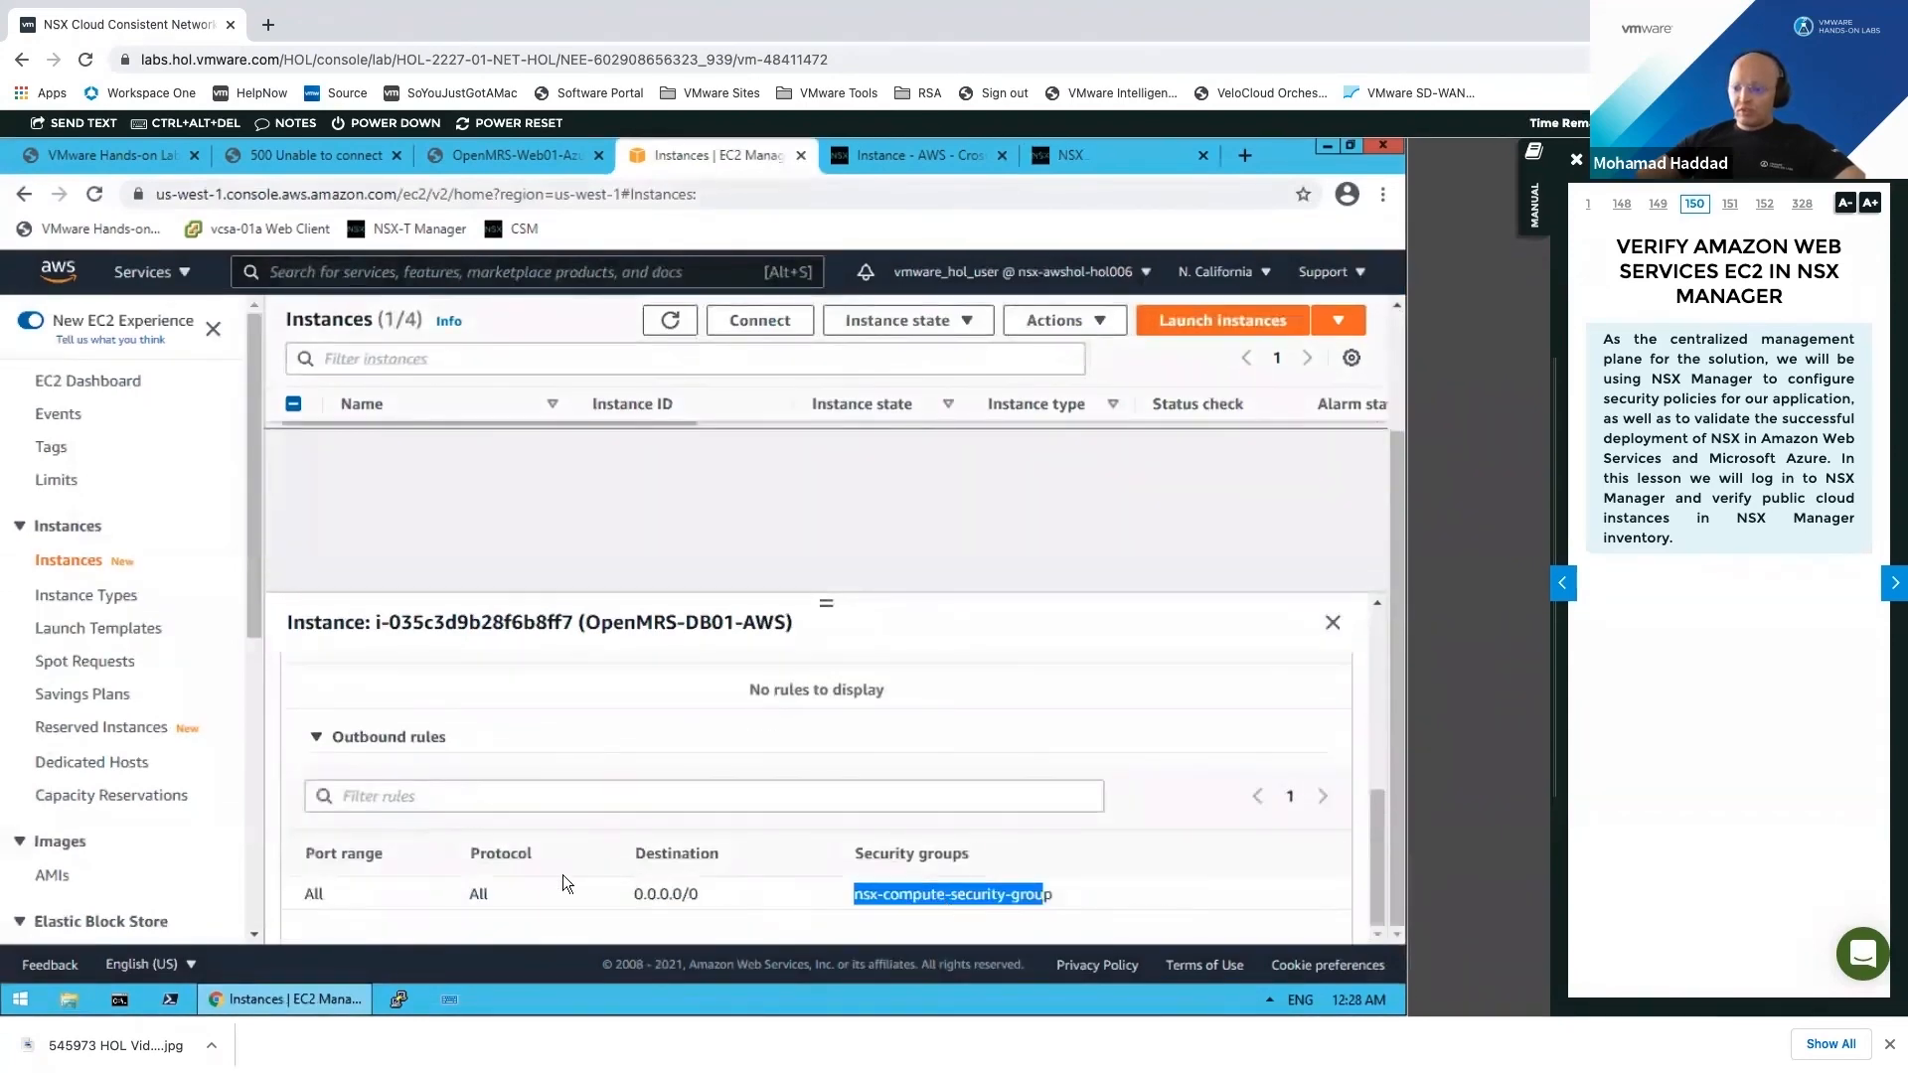
scroll(507, 811, "up", 10)
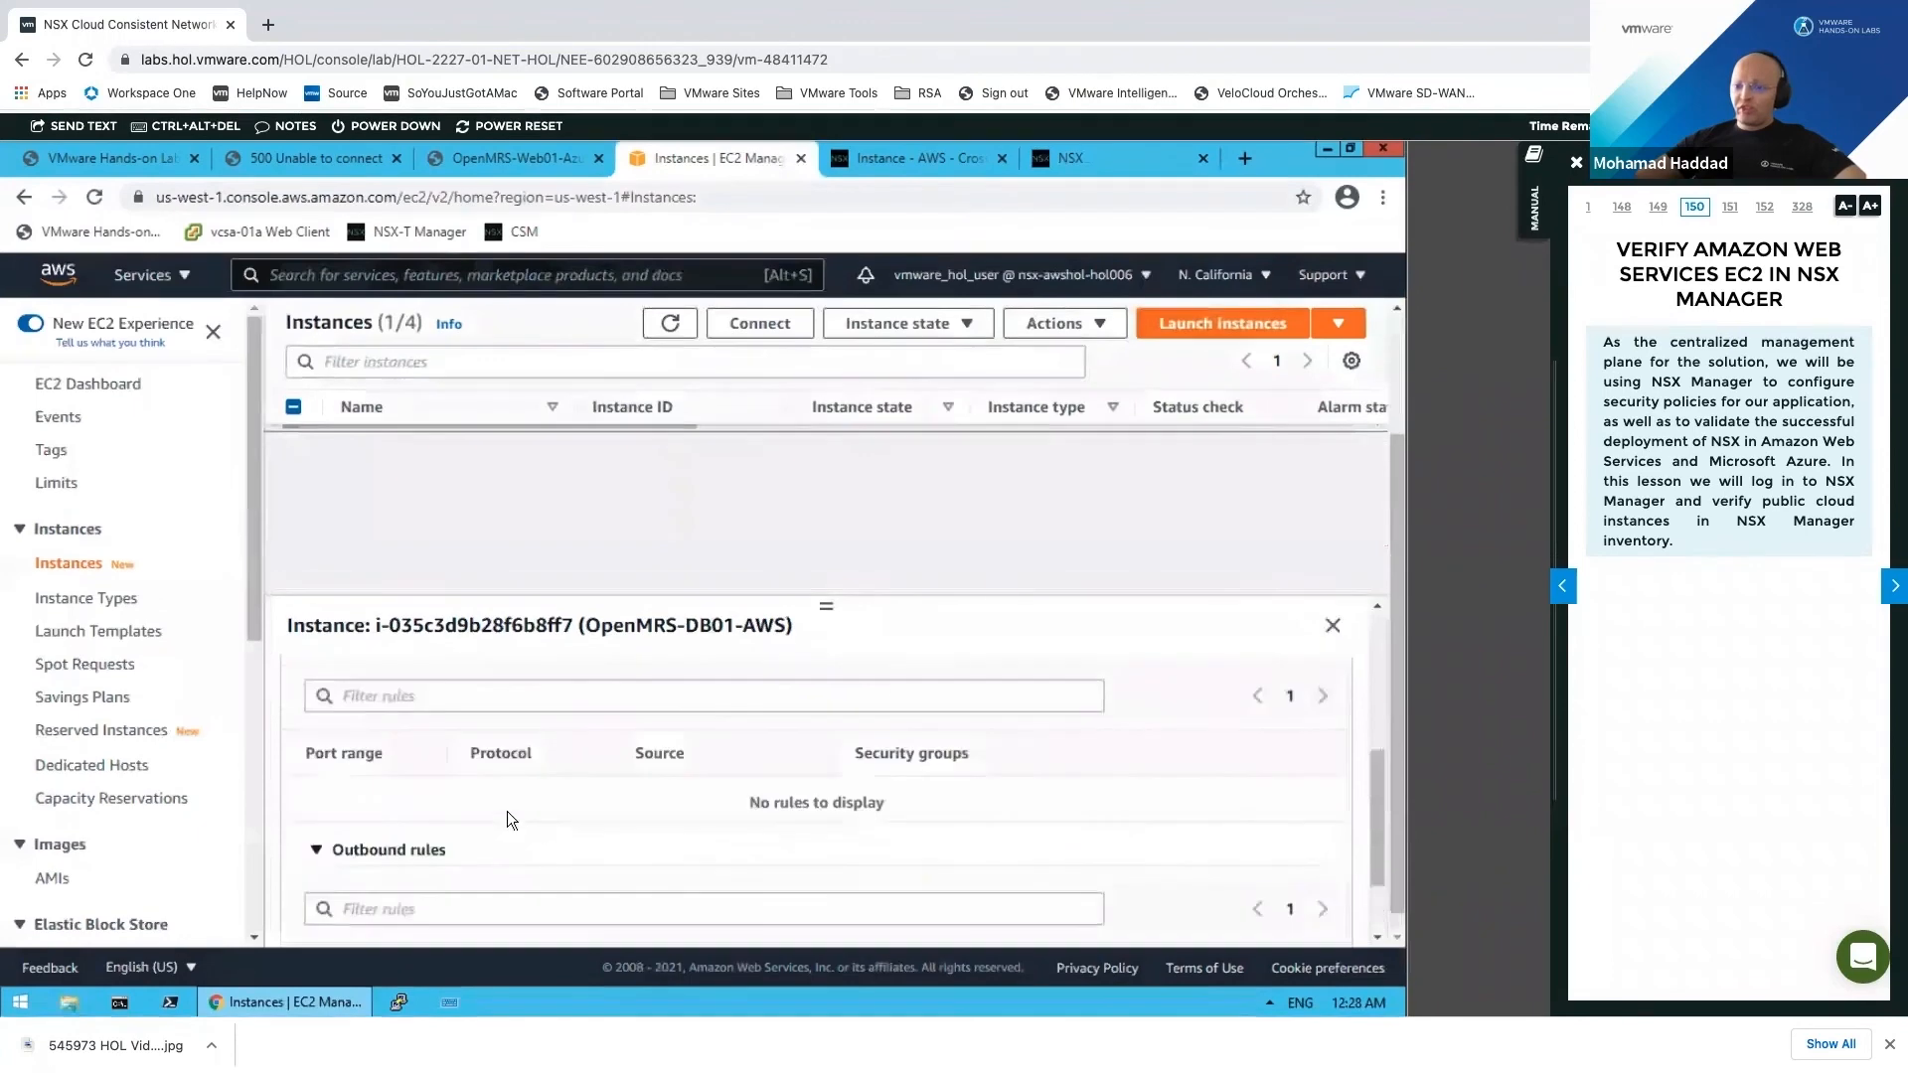
scroll(609, 272, "up", 1)
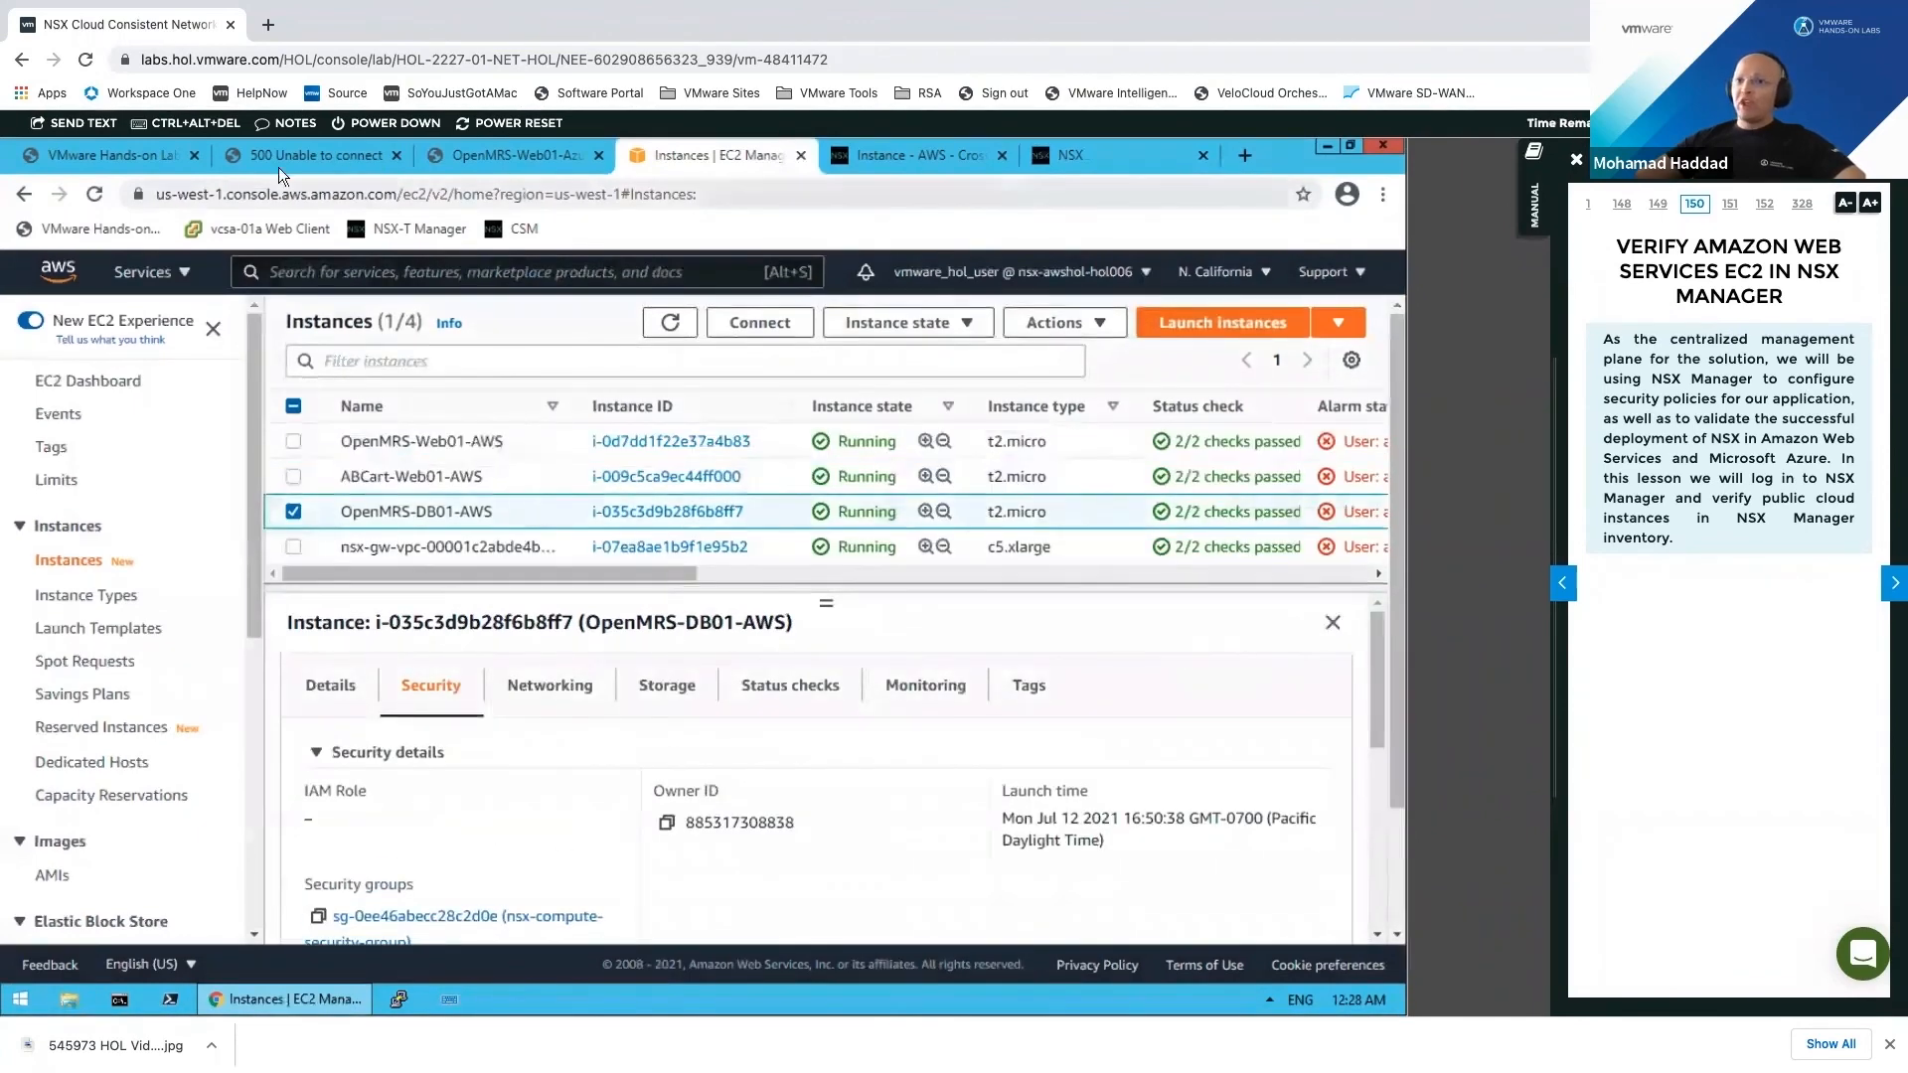
left_click(143, 157)
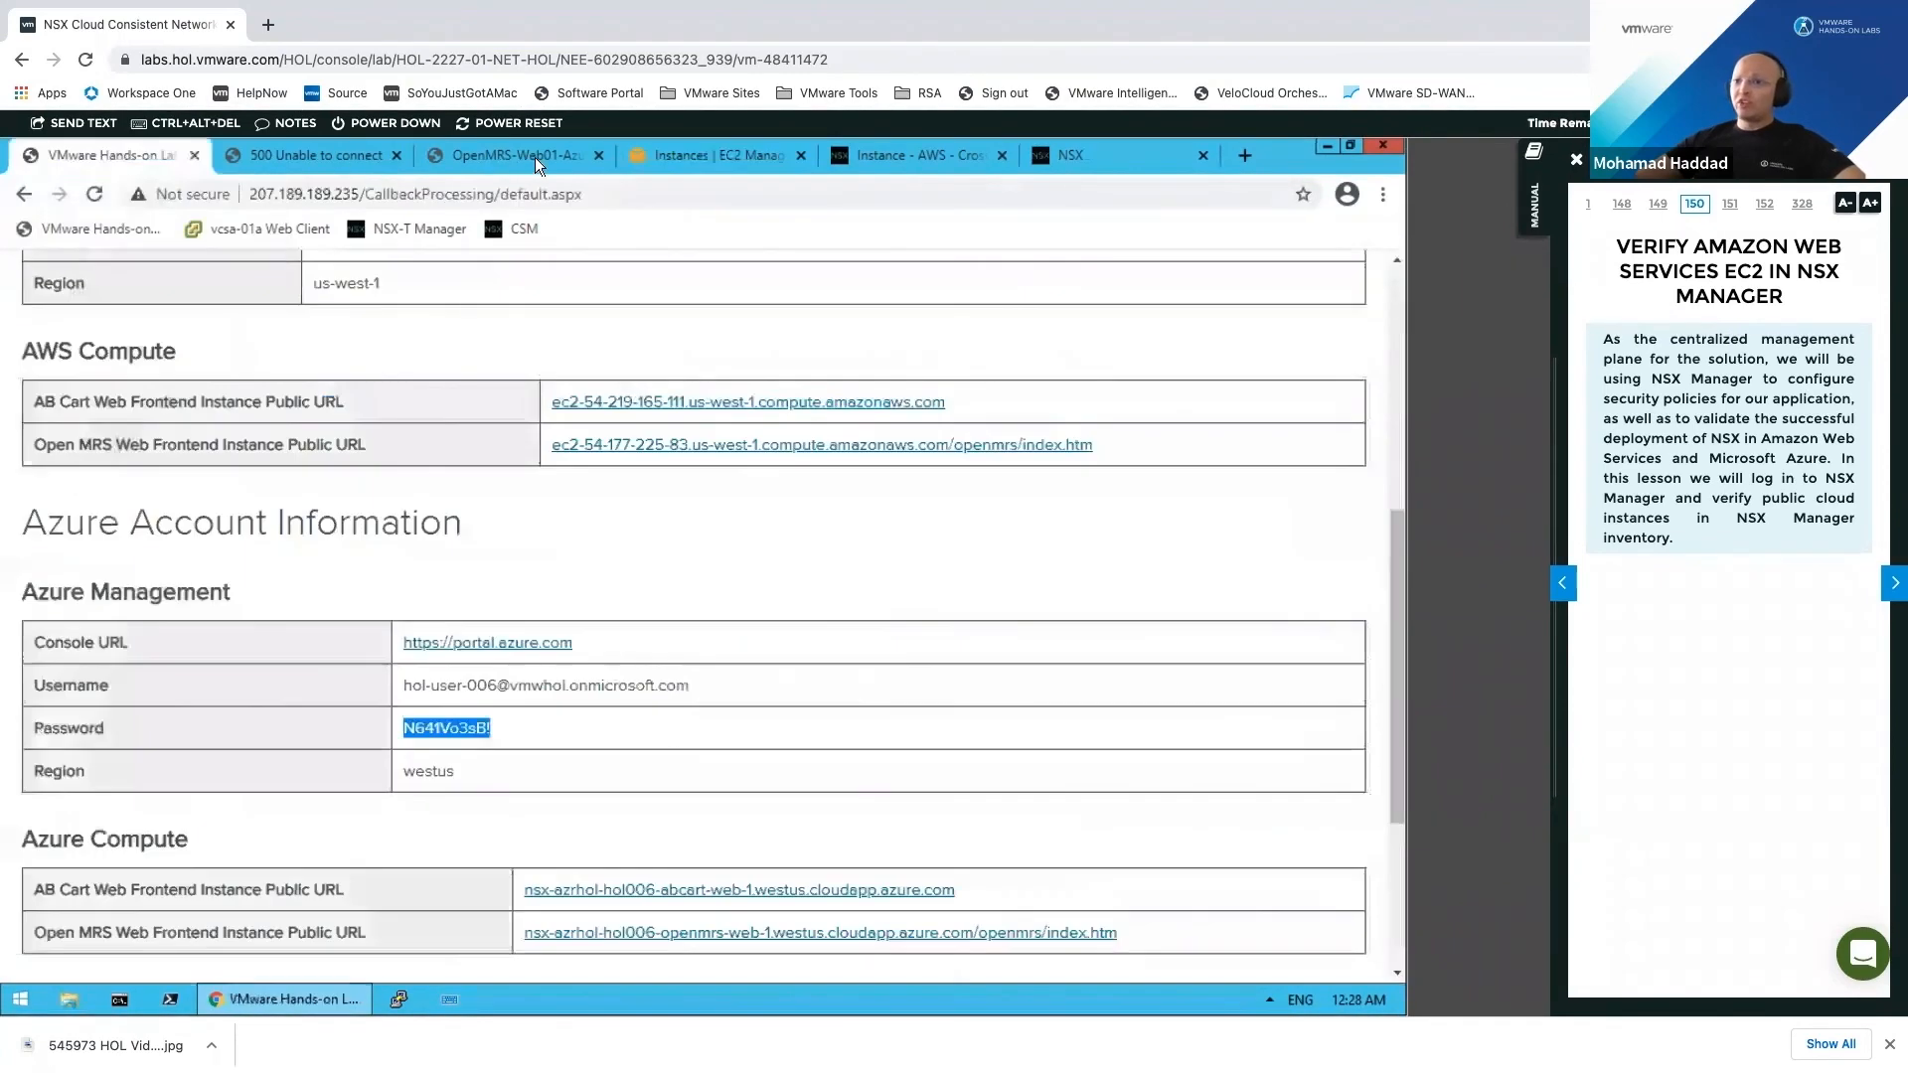
Step: Review OpenMRS-Web01-Azure's outbound port rules, scrolling the table left to see rule names
left_click(533, 157)
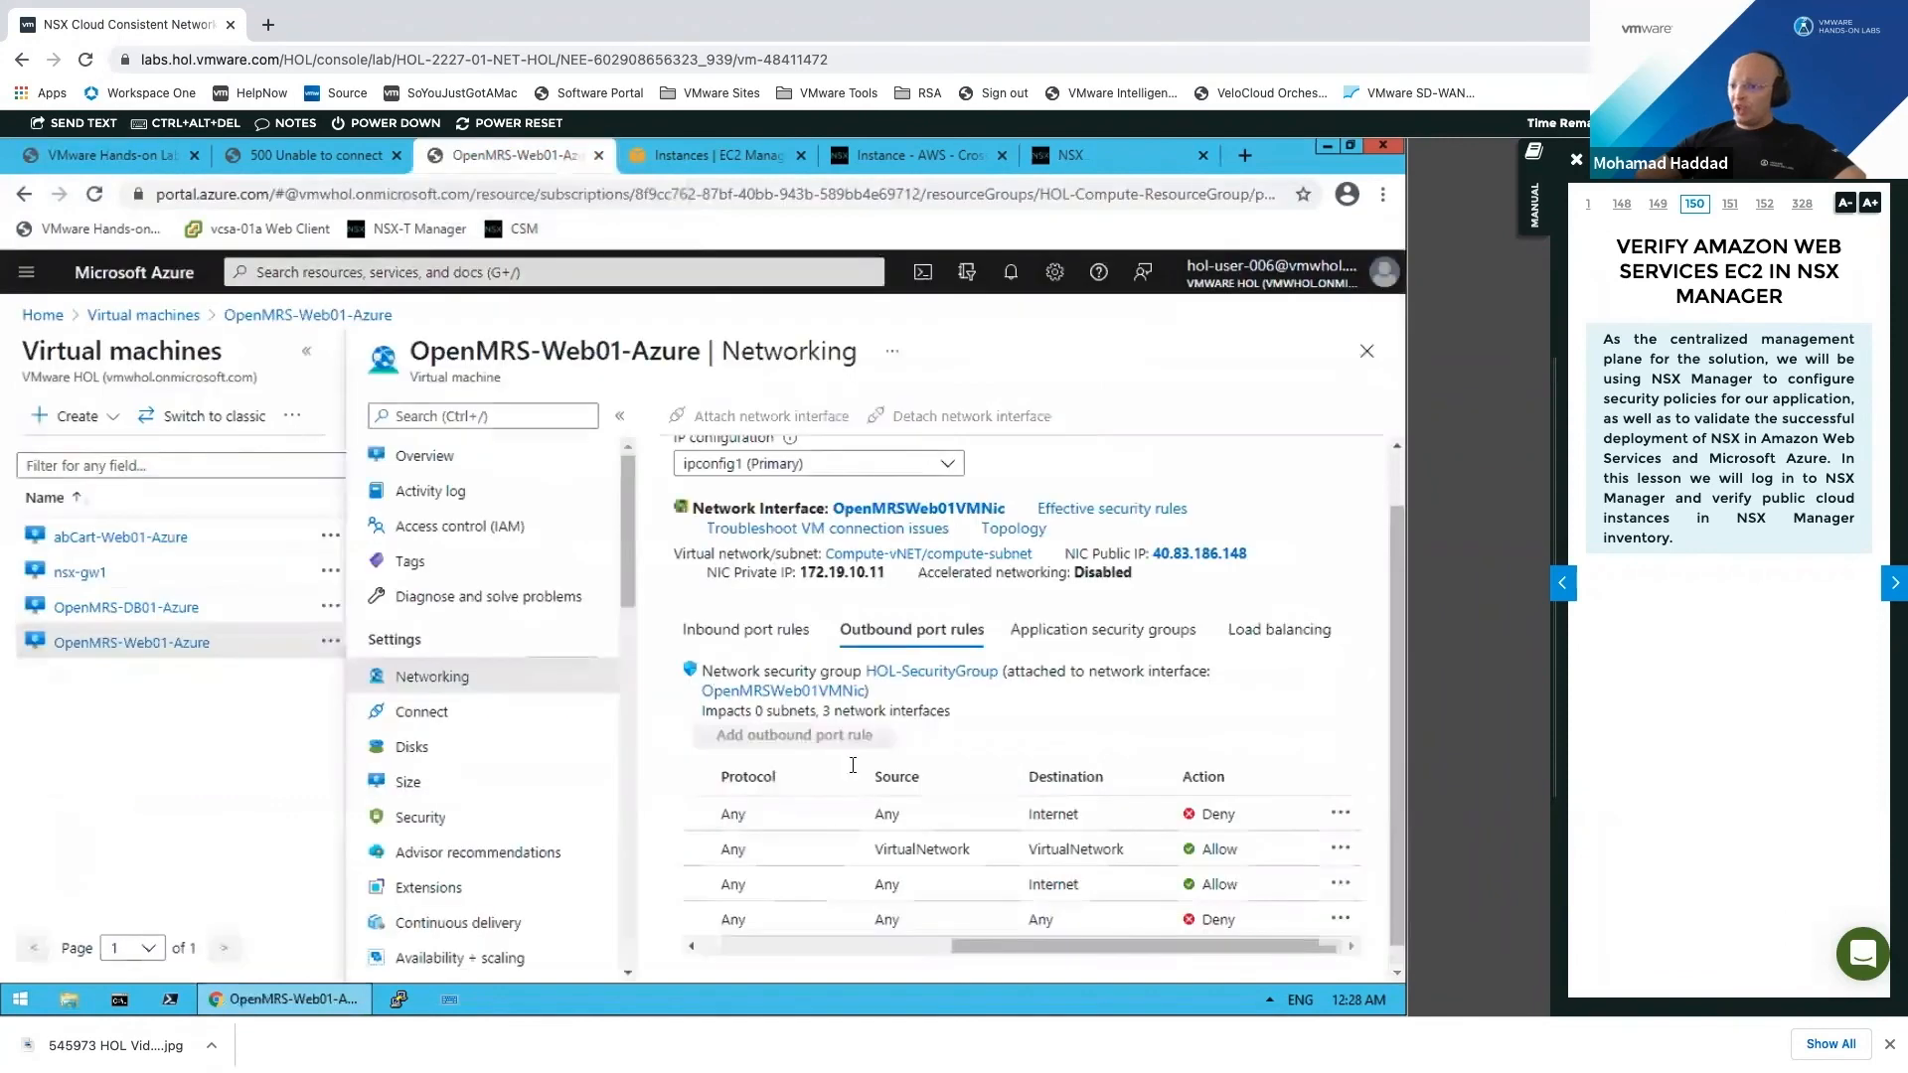
left_click_drag(1254, 946, 762, 942)
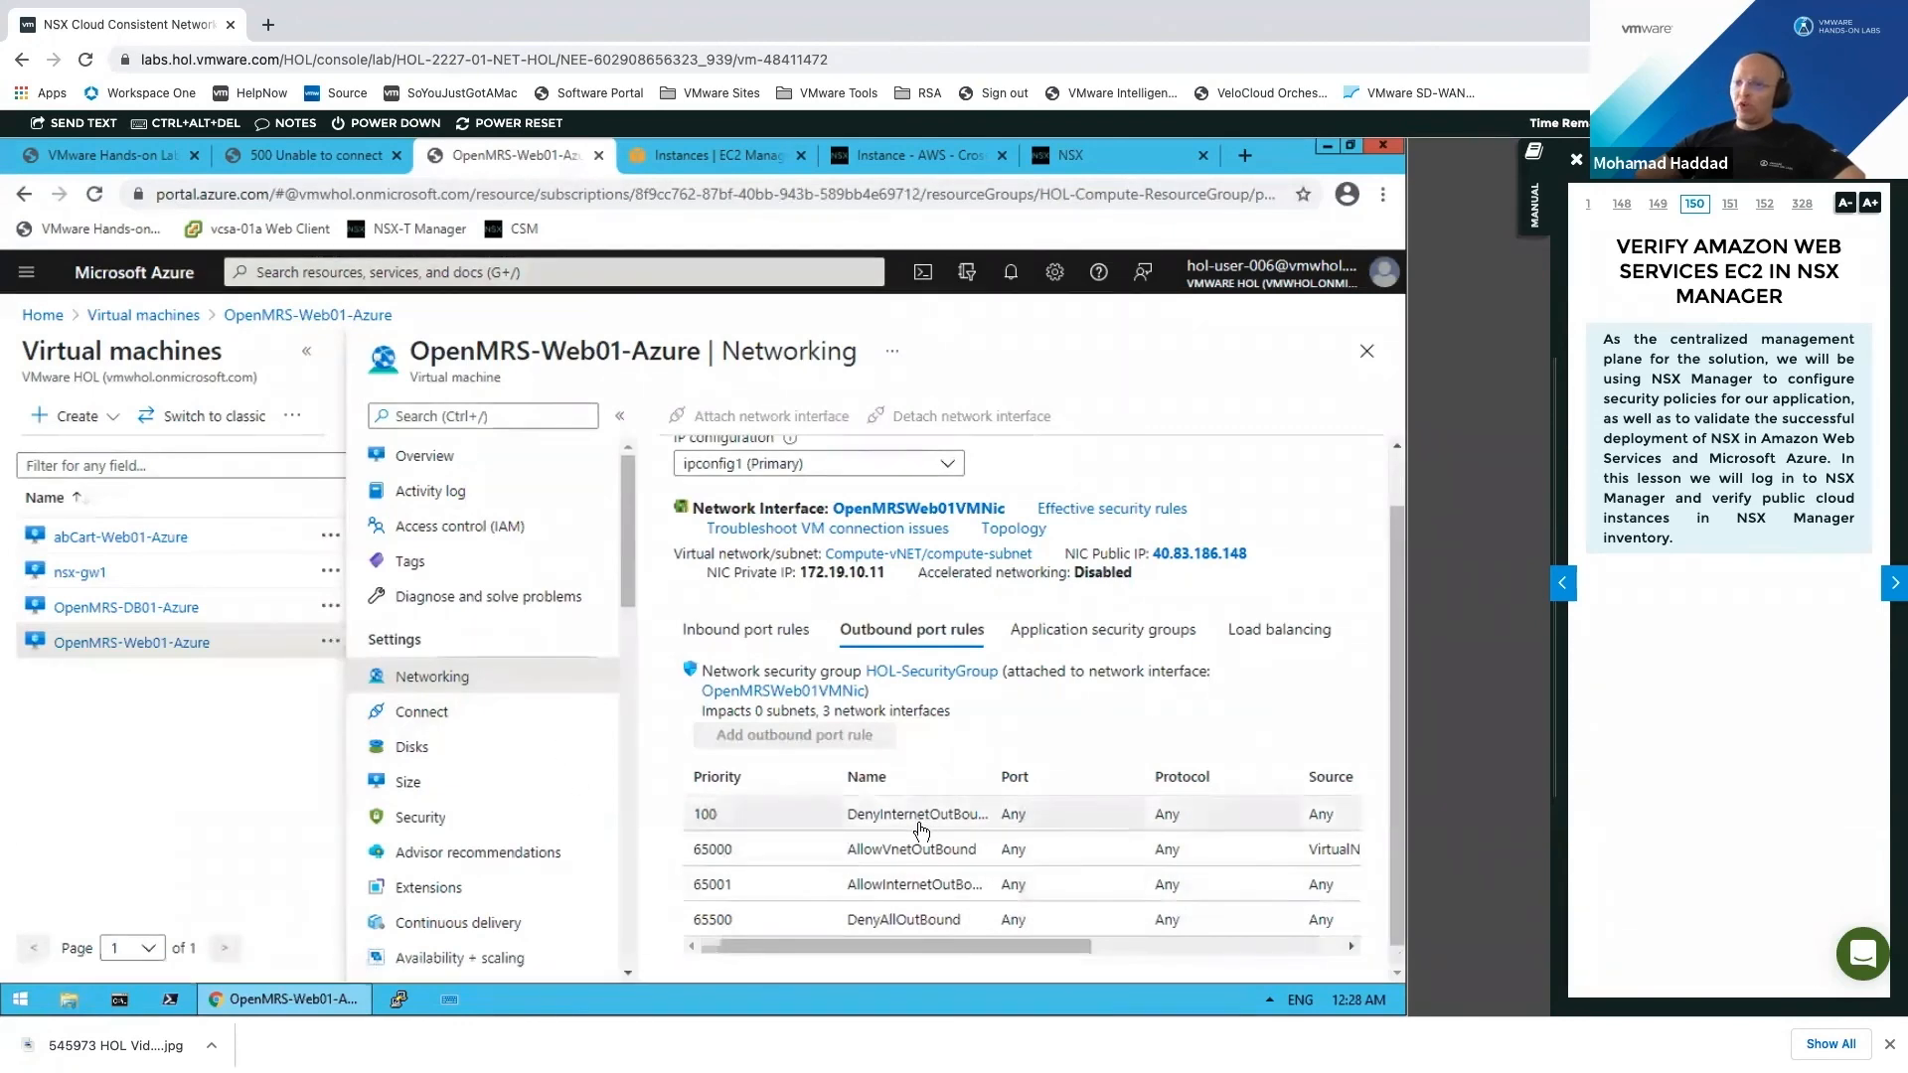
left_click(1089, 159)
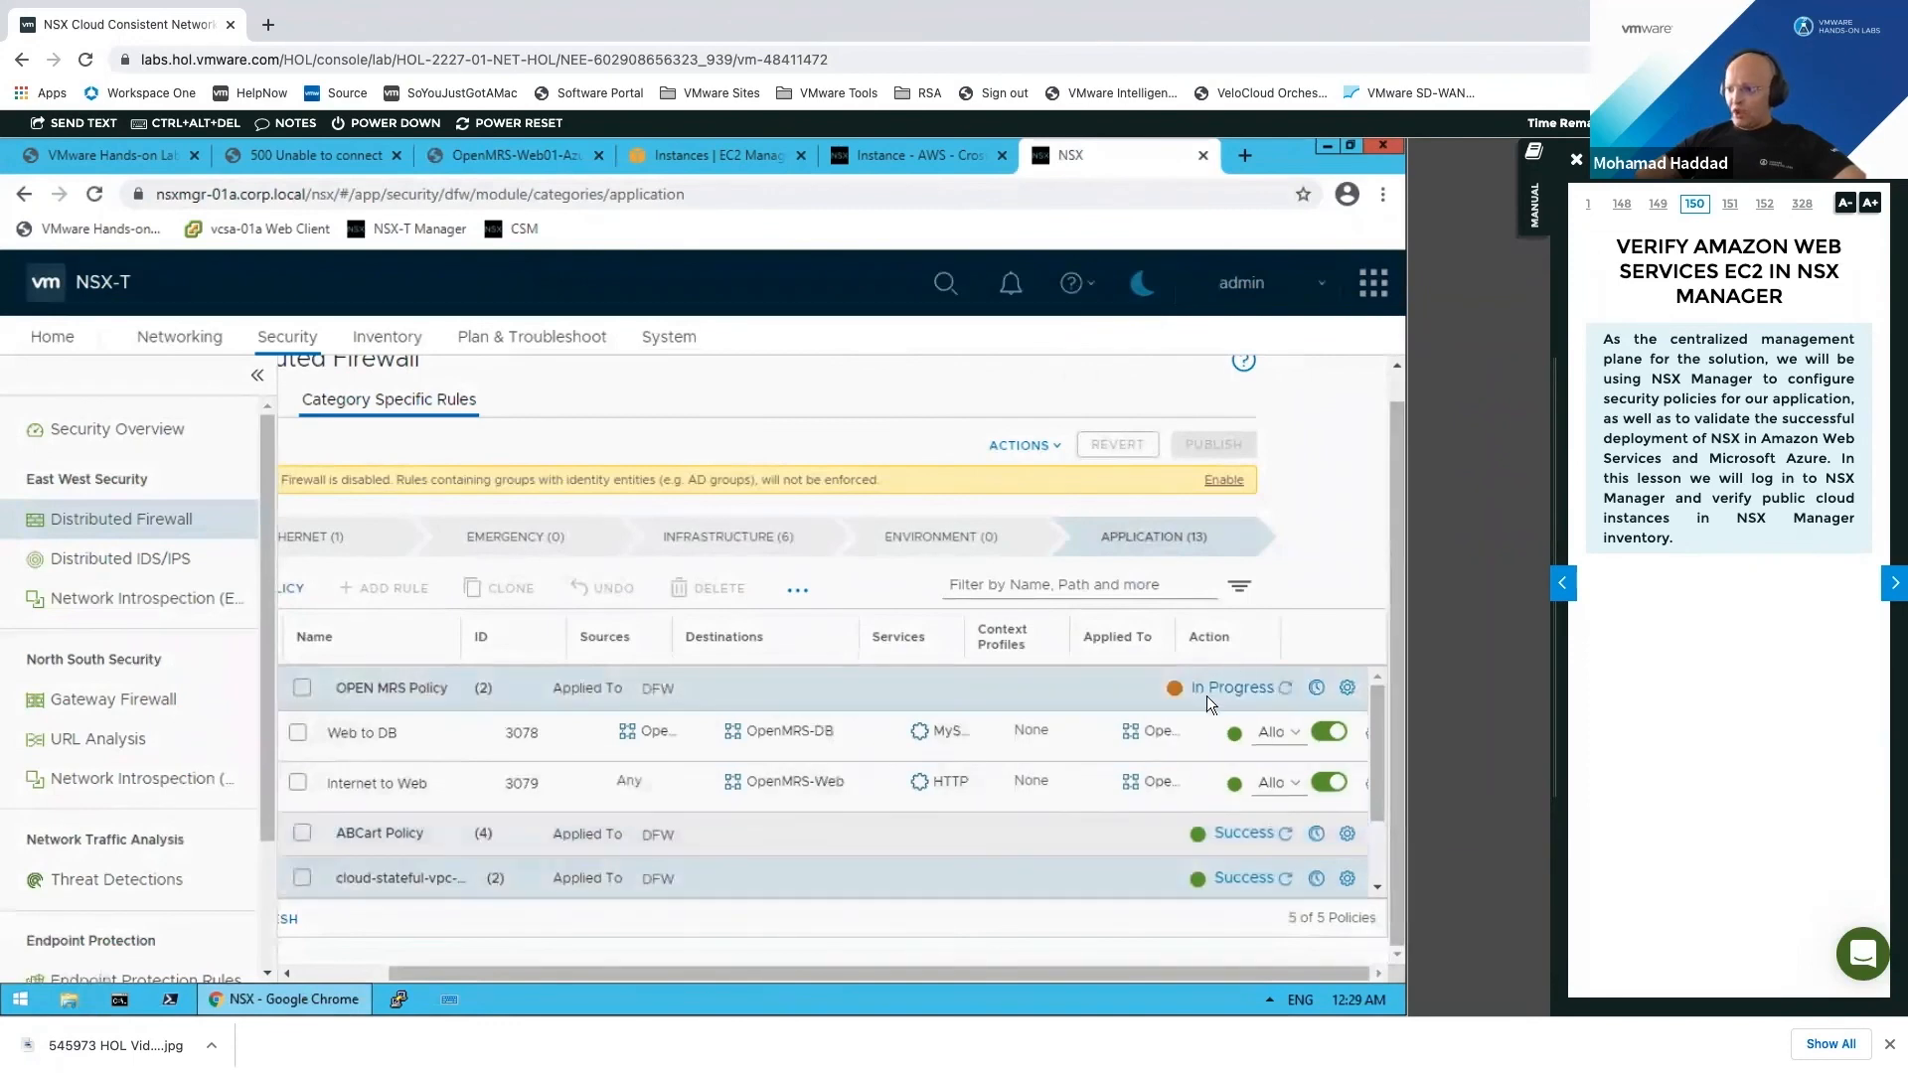
Step: Confirm OPEN MRS Policy reports Success on both public cloud gateway transport nodes
left_click(1286, 686)
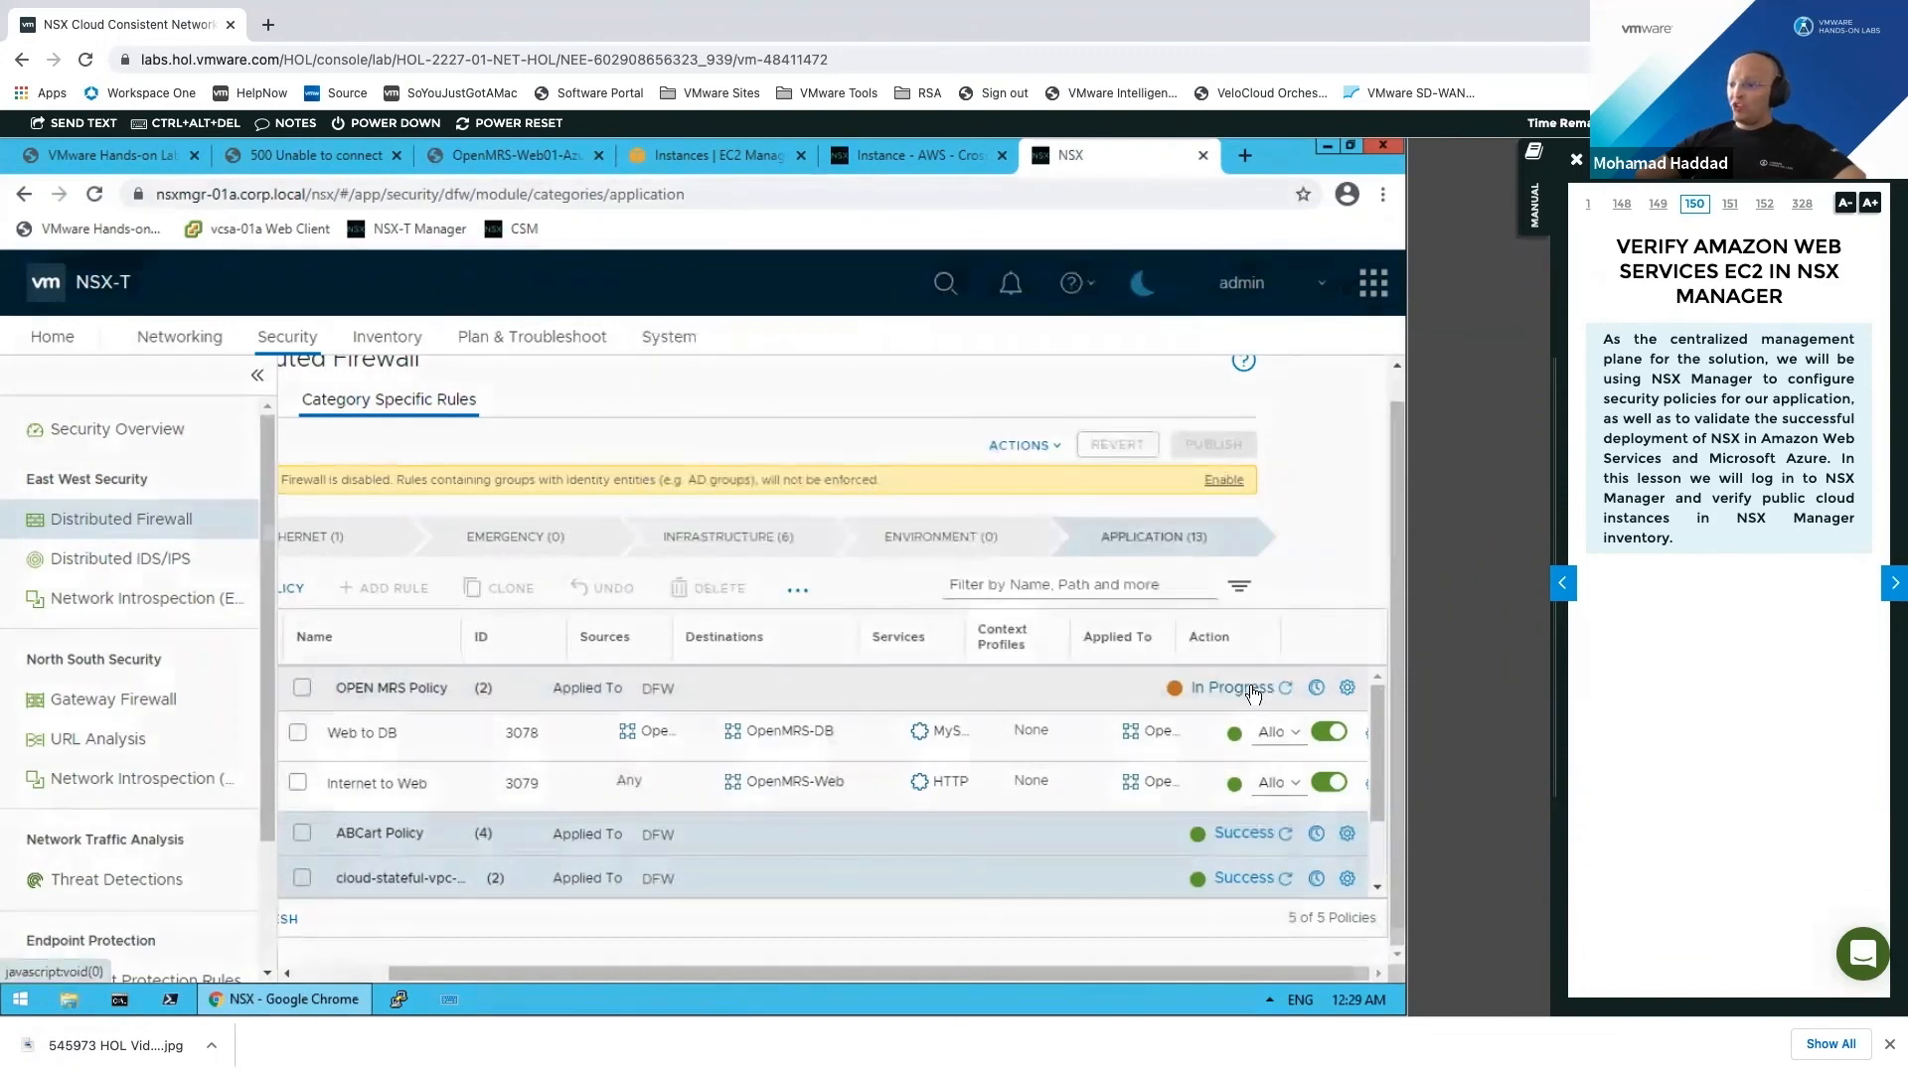
left_click(1255, 690)
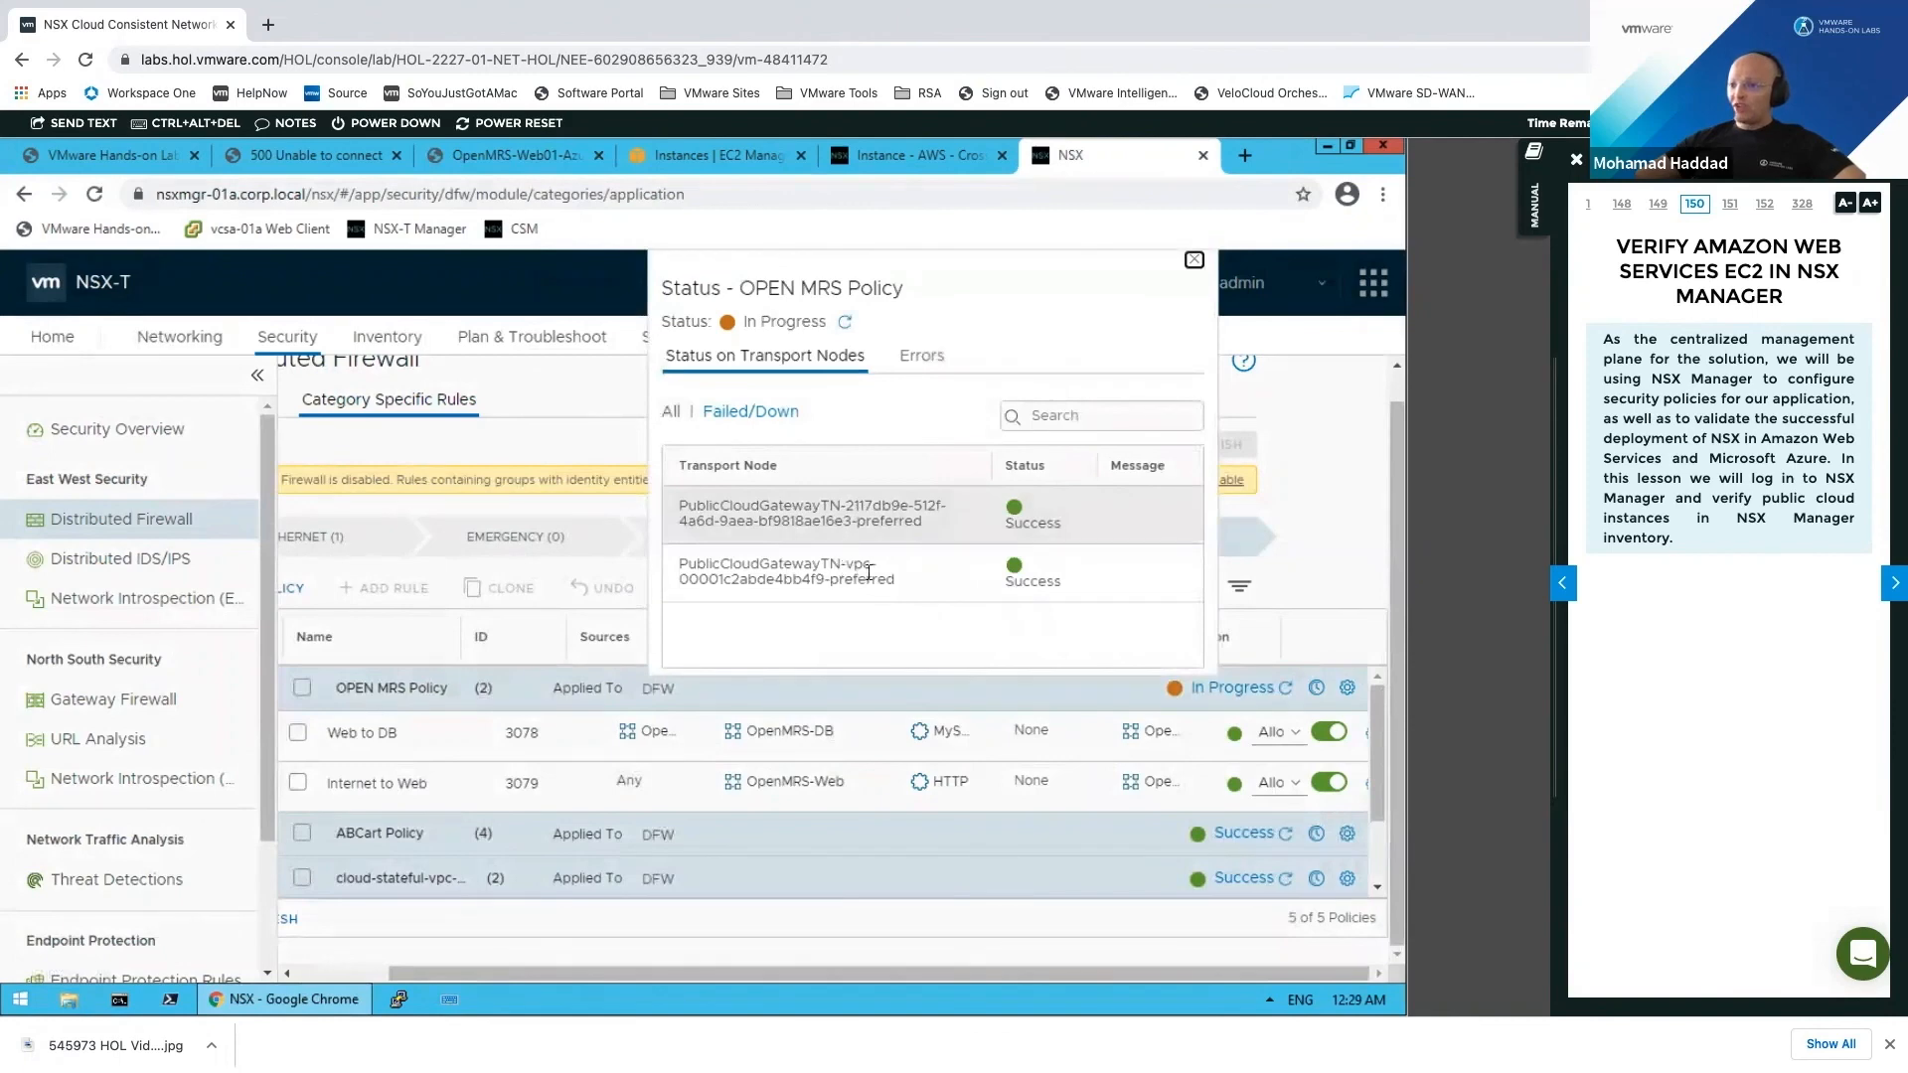
left_click_drag(846, 564, 1197, 267)
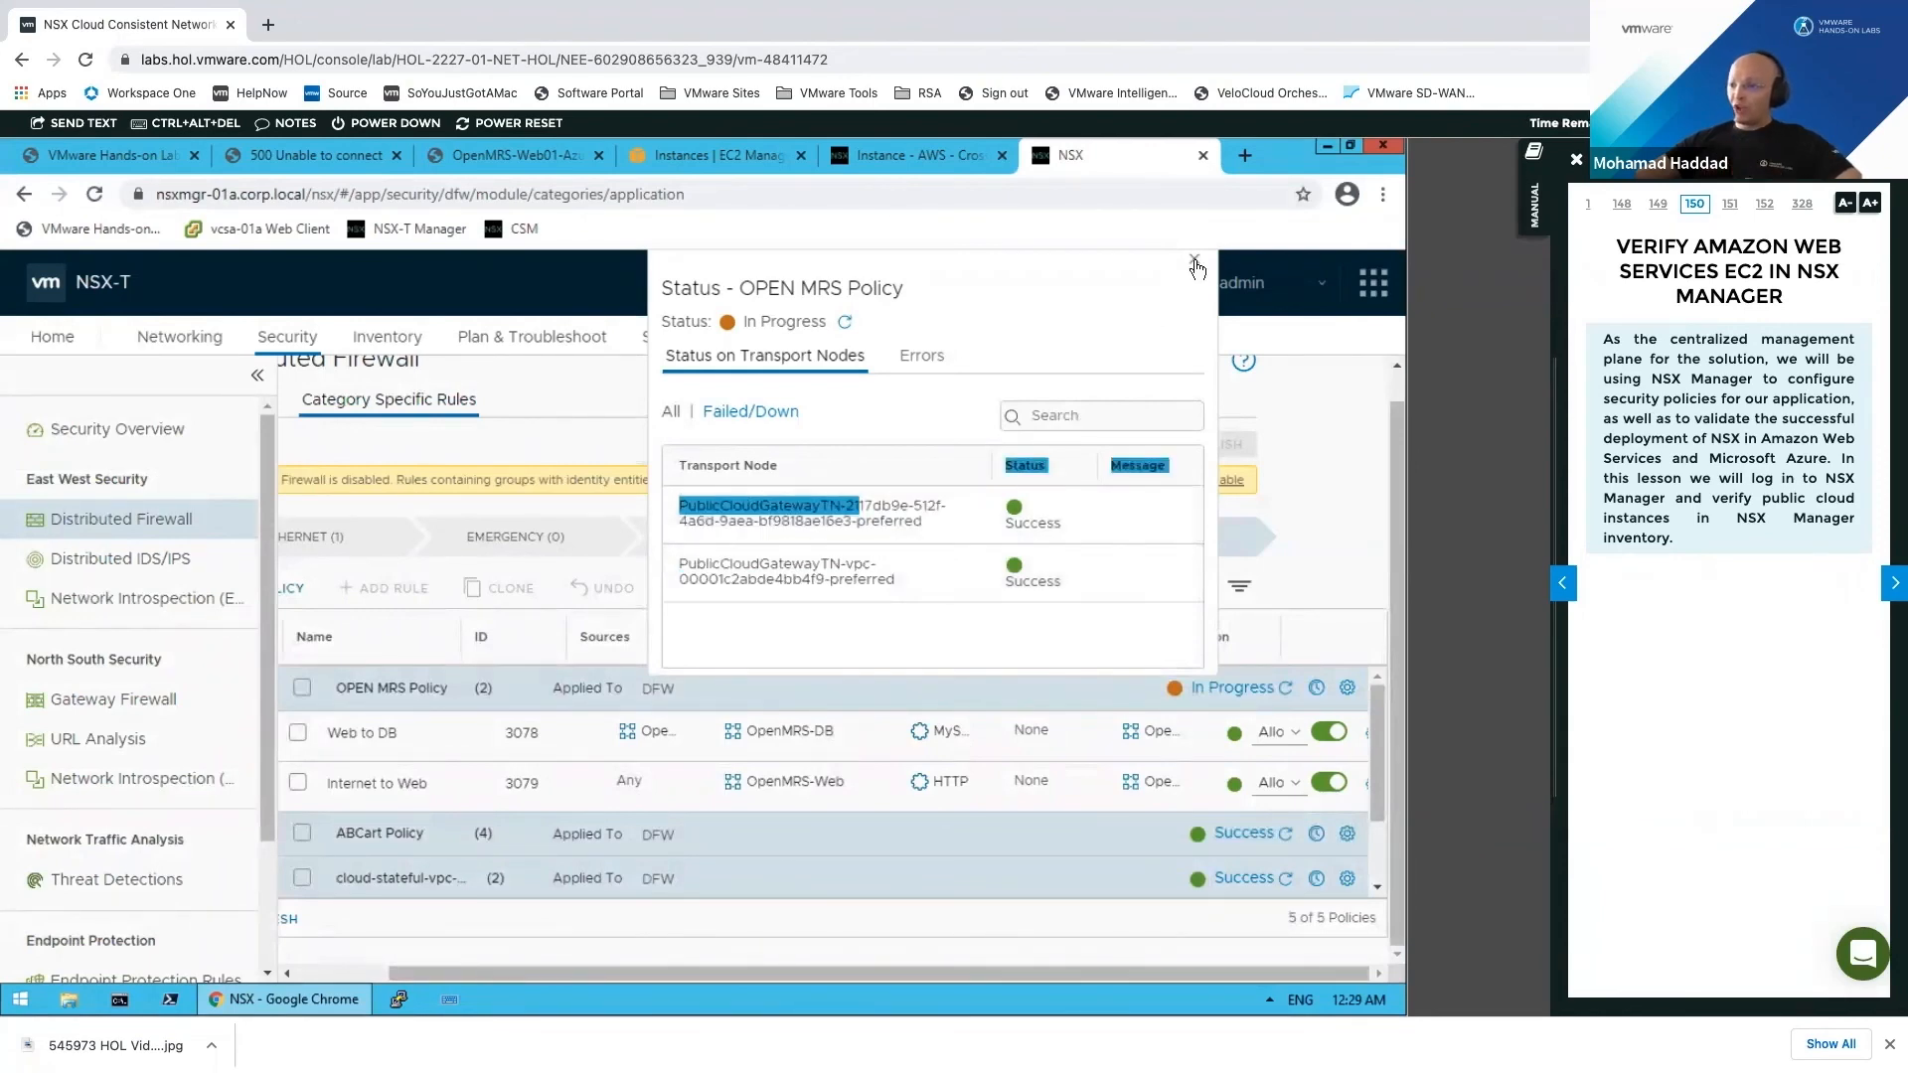
left_click(1287, 689)
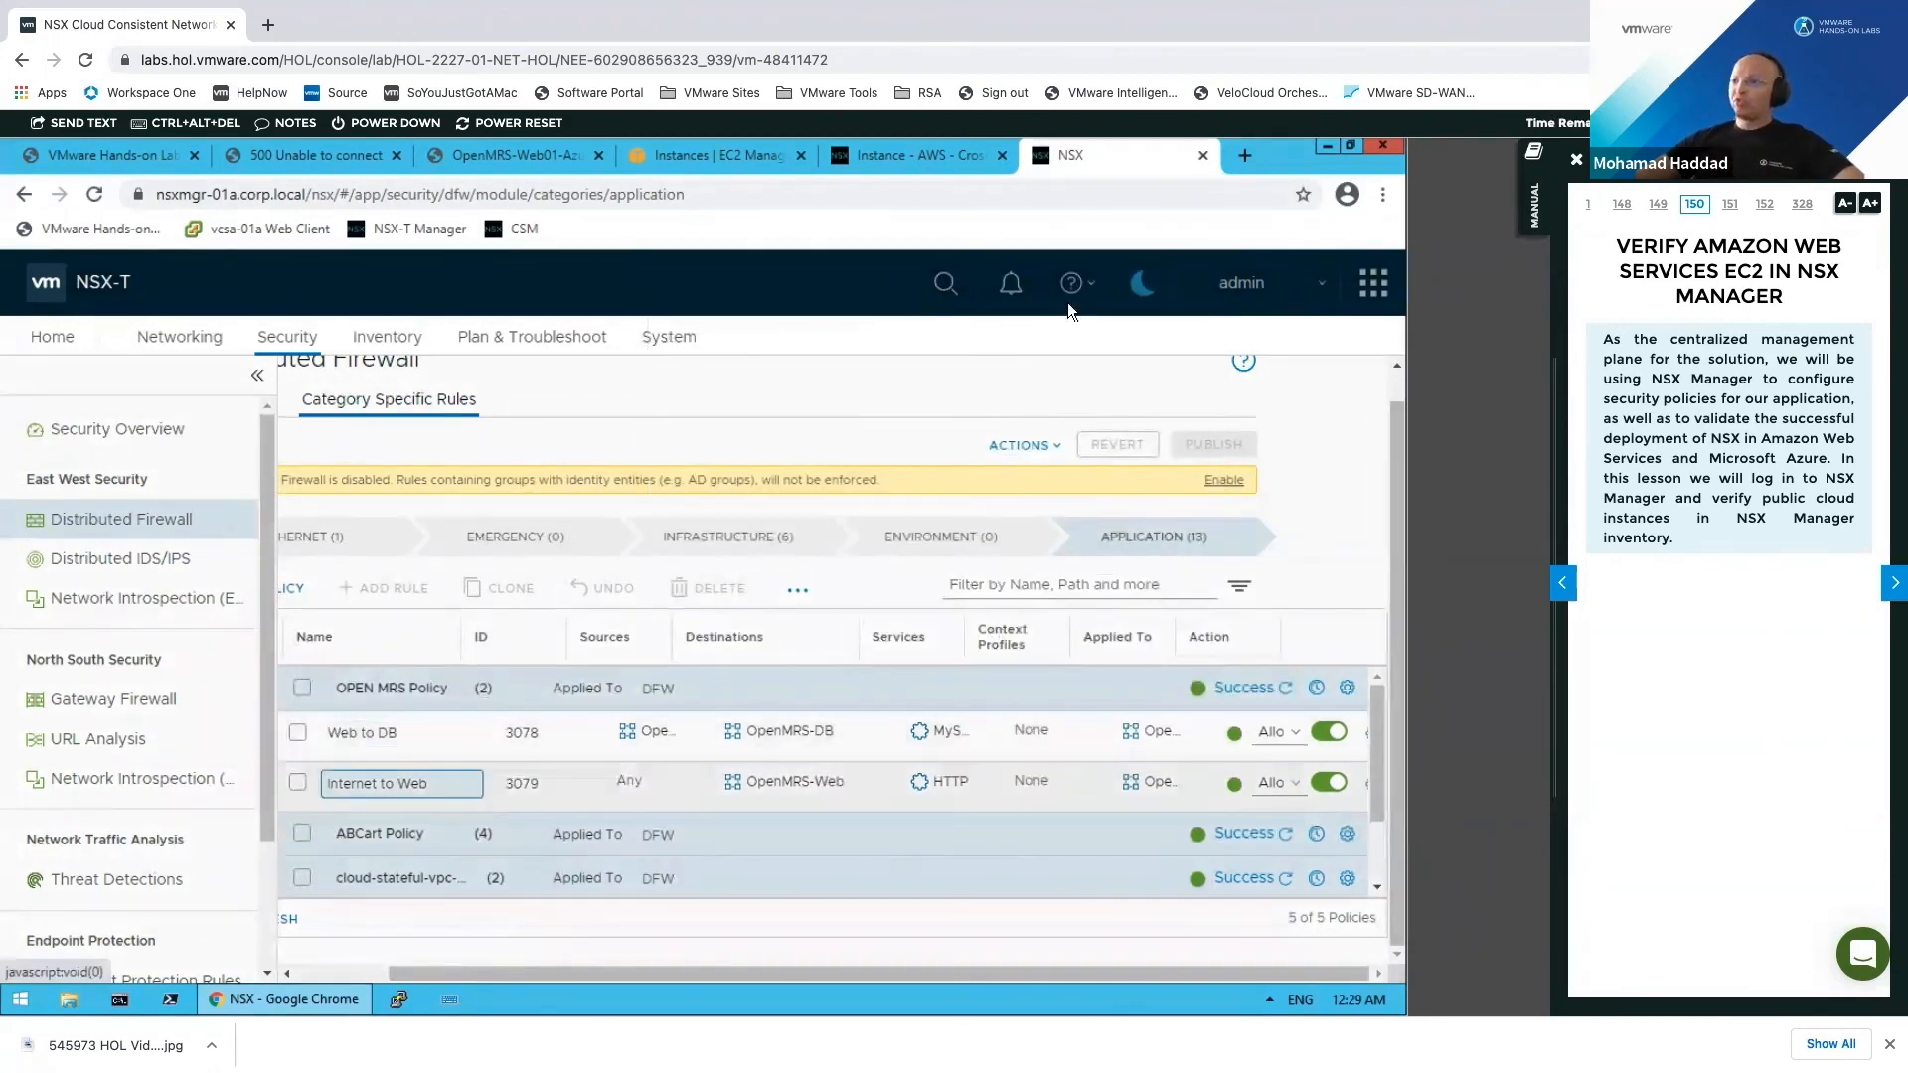
Step: Inspect ABCart-Web01-AWS security details, noting its inbound port 22 rule
left_click(717, 156)
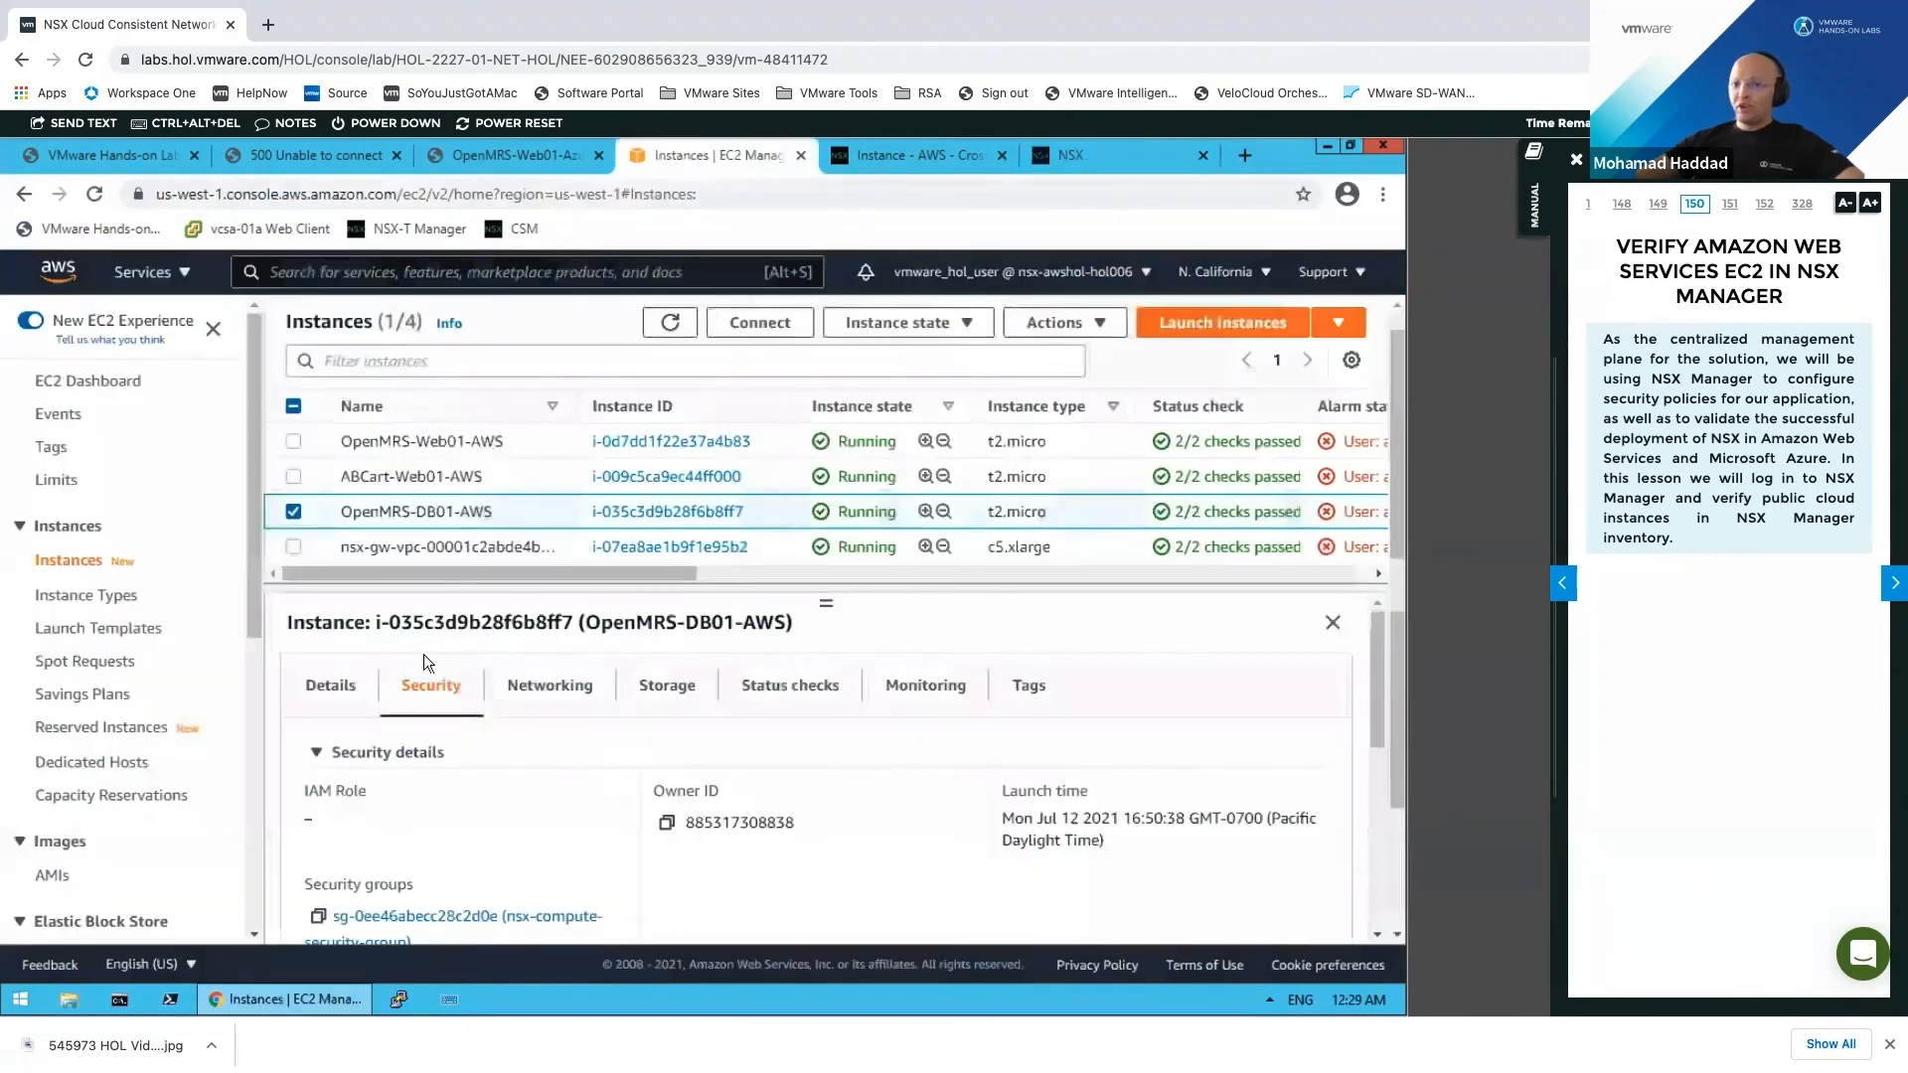
left_click(492, 476)
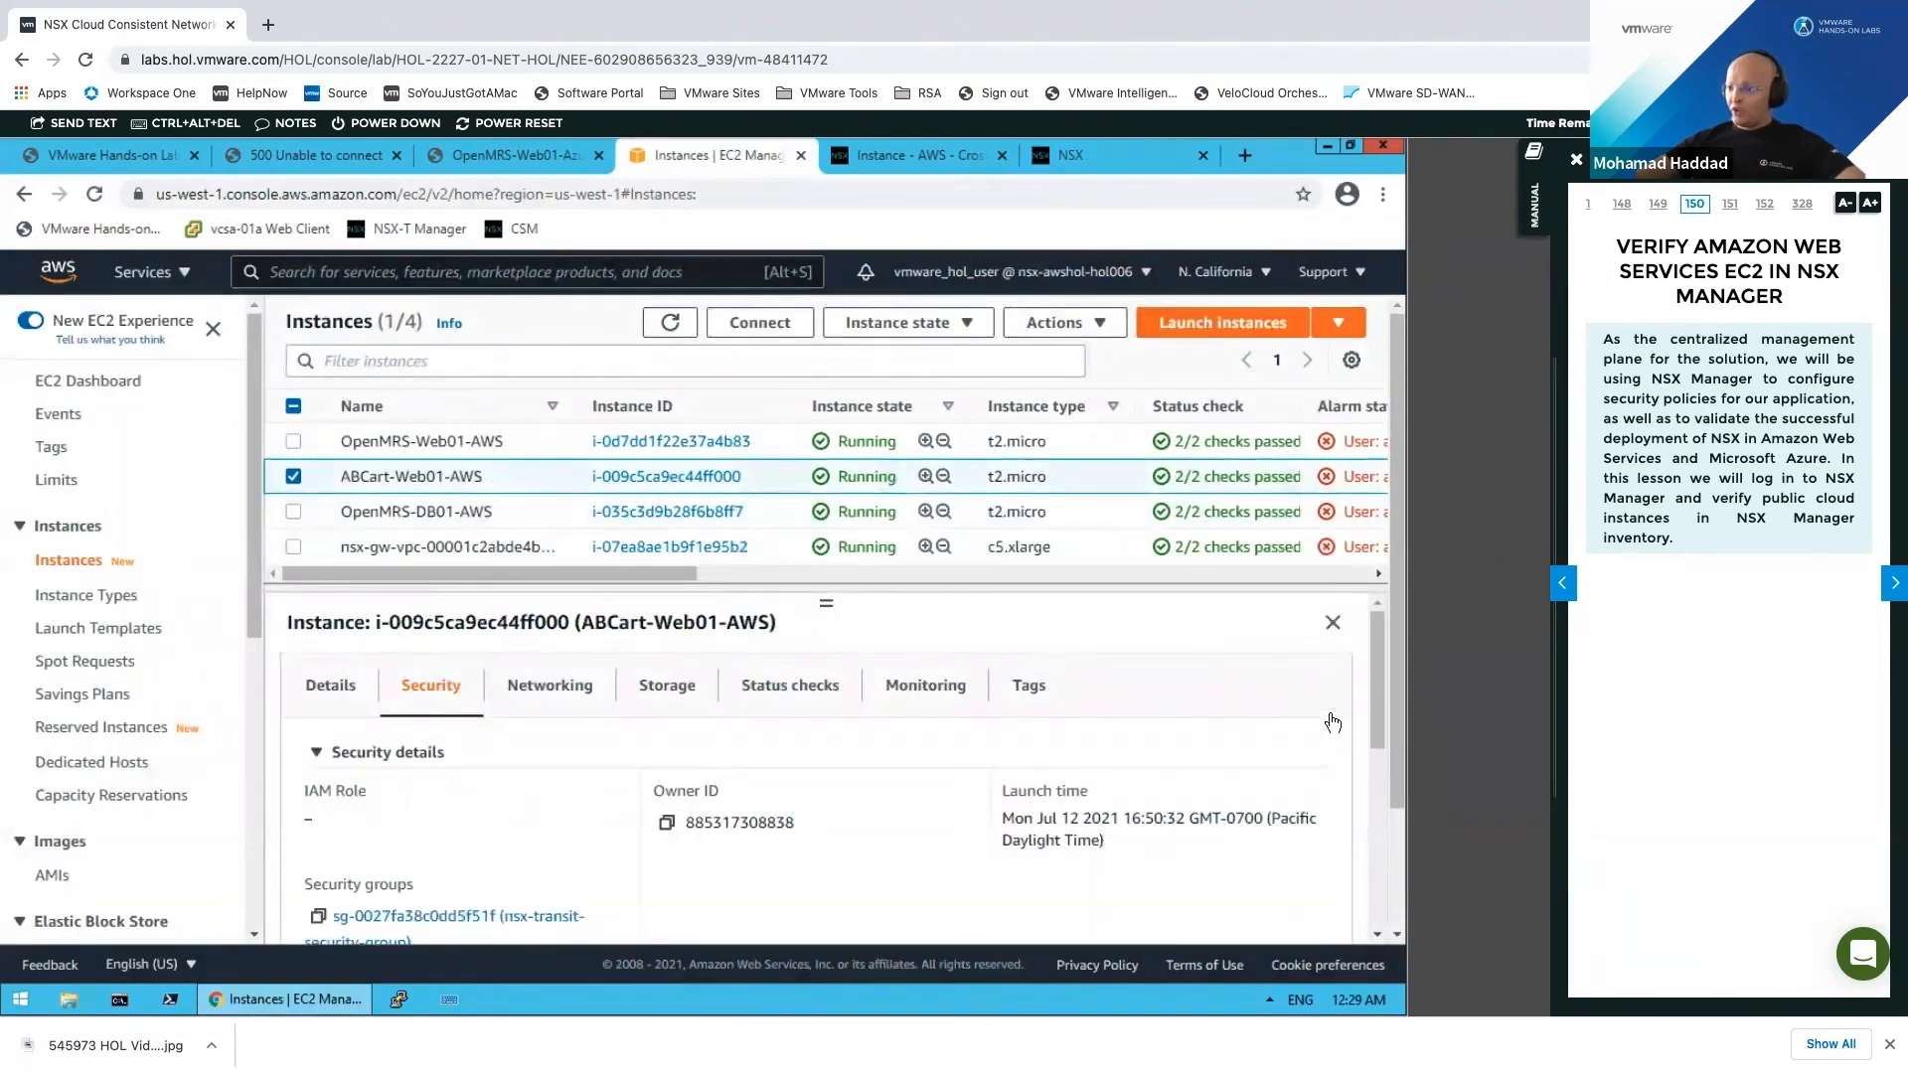
left_click_drag(823, 601, 835, 512)
left_click_drag(1375, 674, 1361, 940)
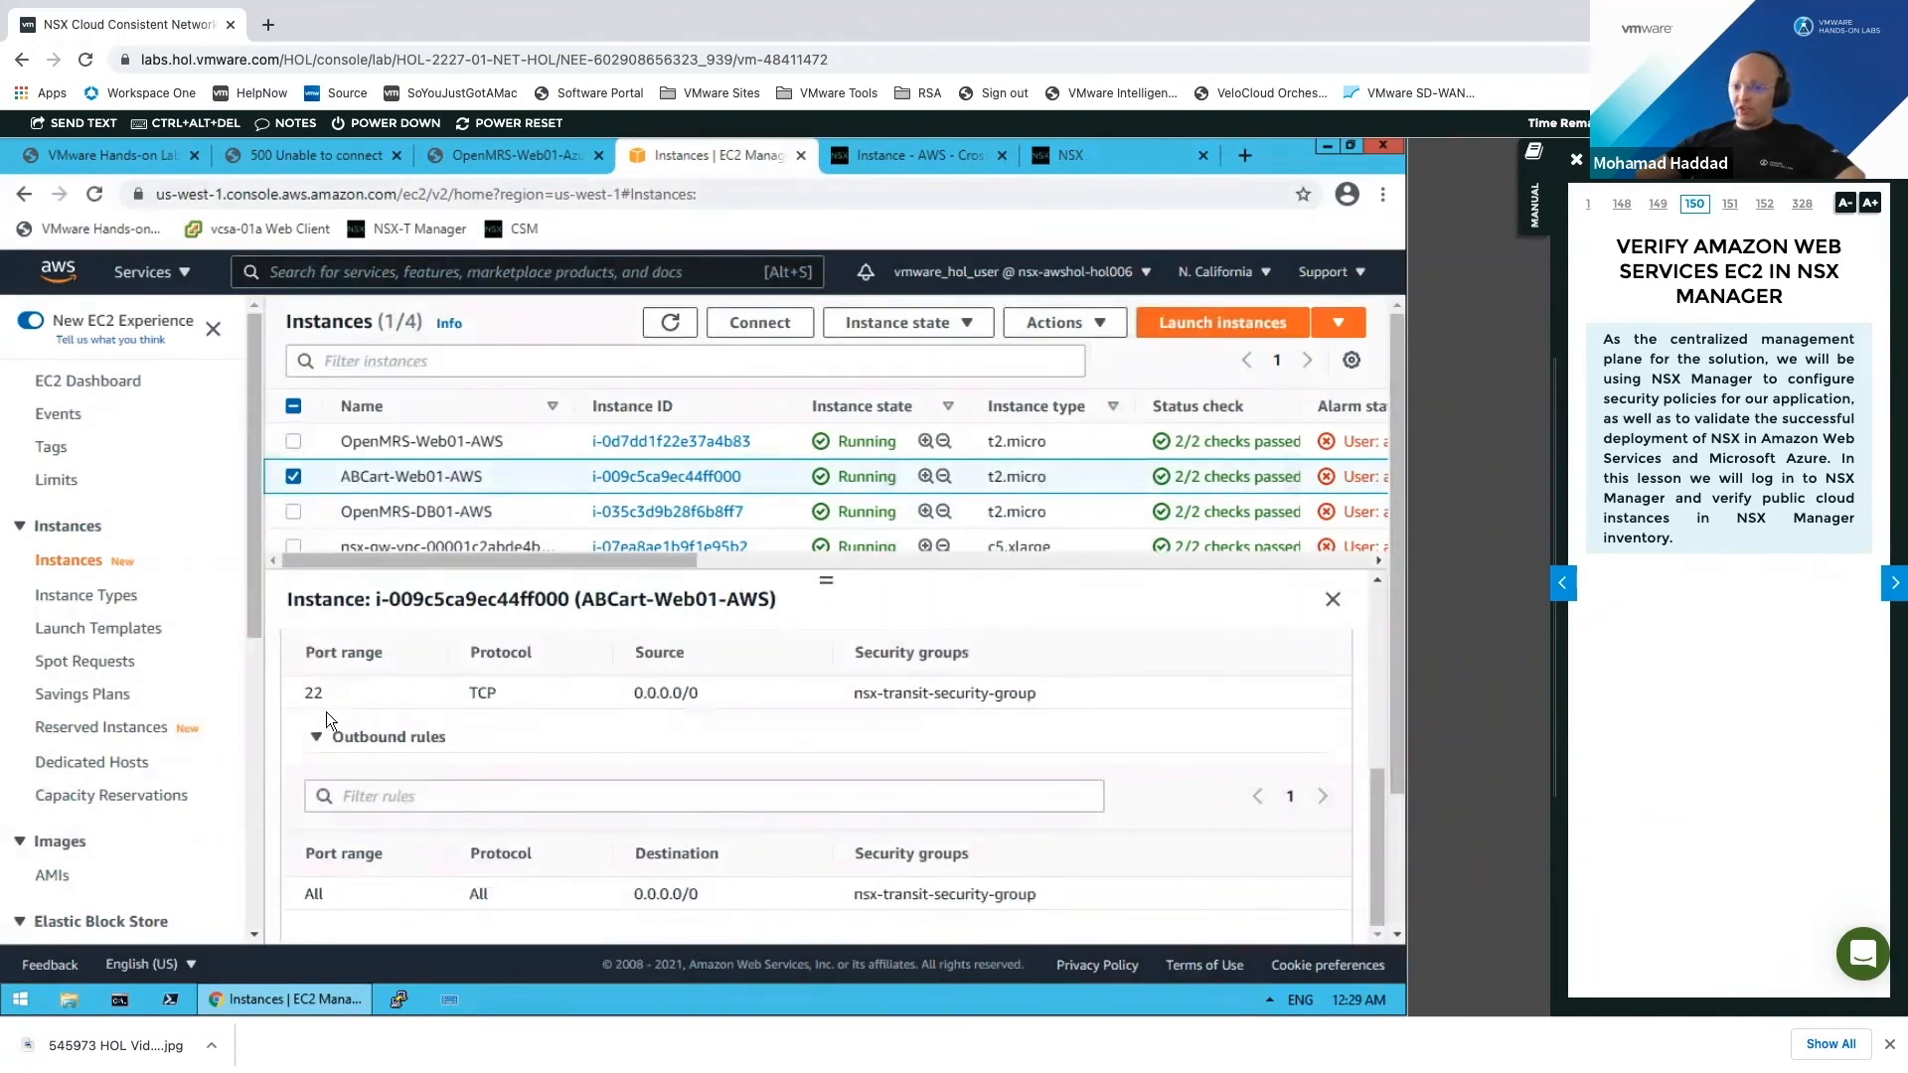
left_click_drag(302, 693, 328, 691)
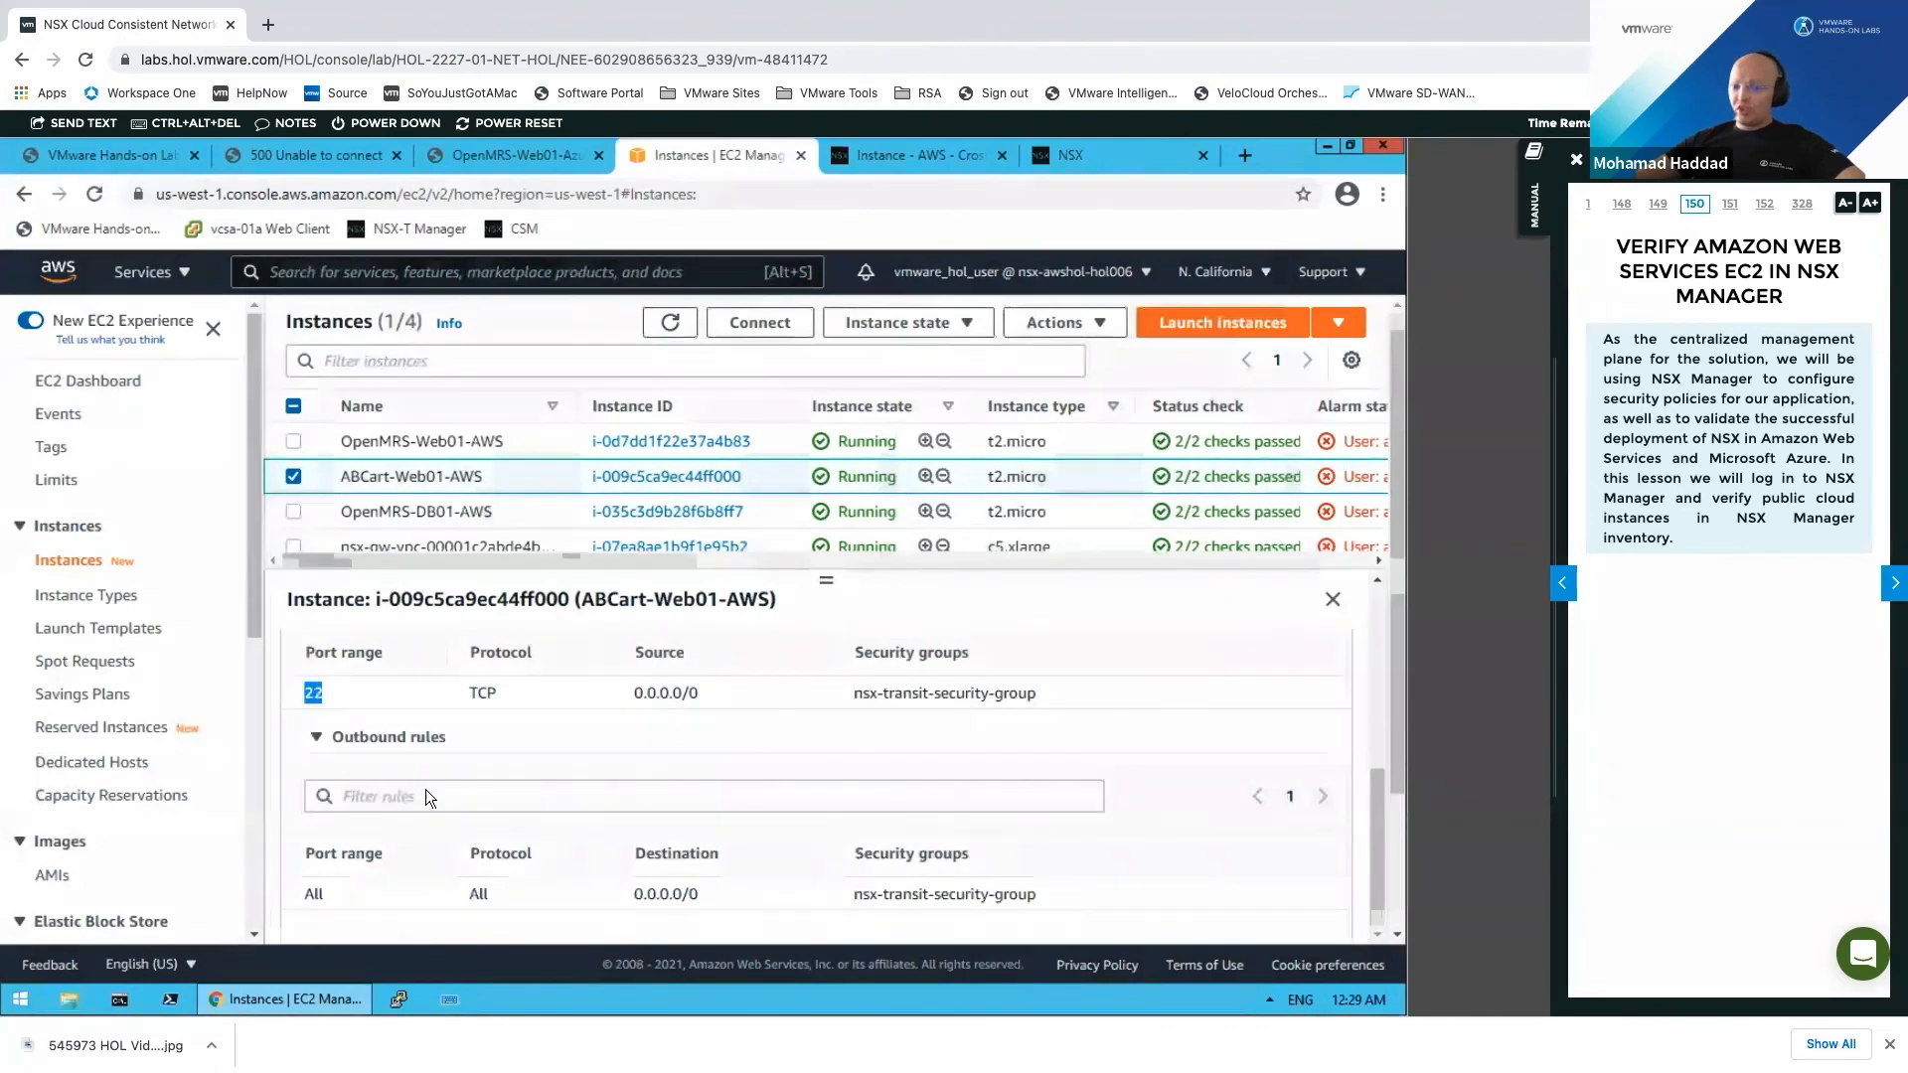
left_click_drag(1371, 845, 1369, 706)
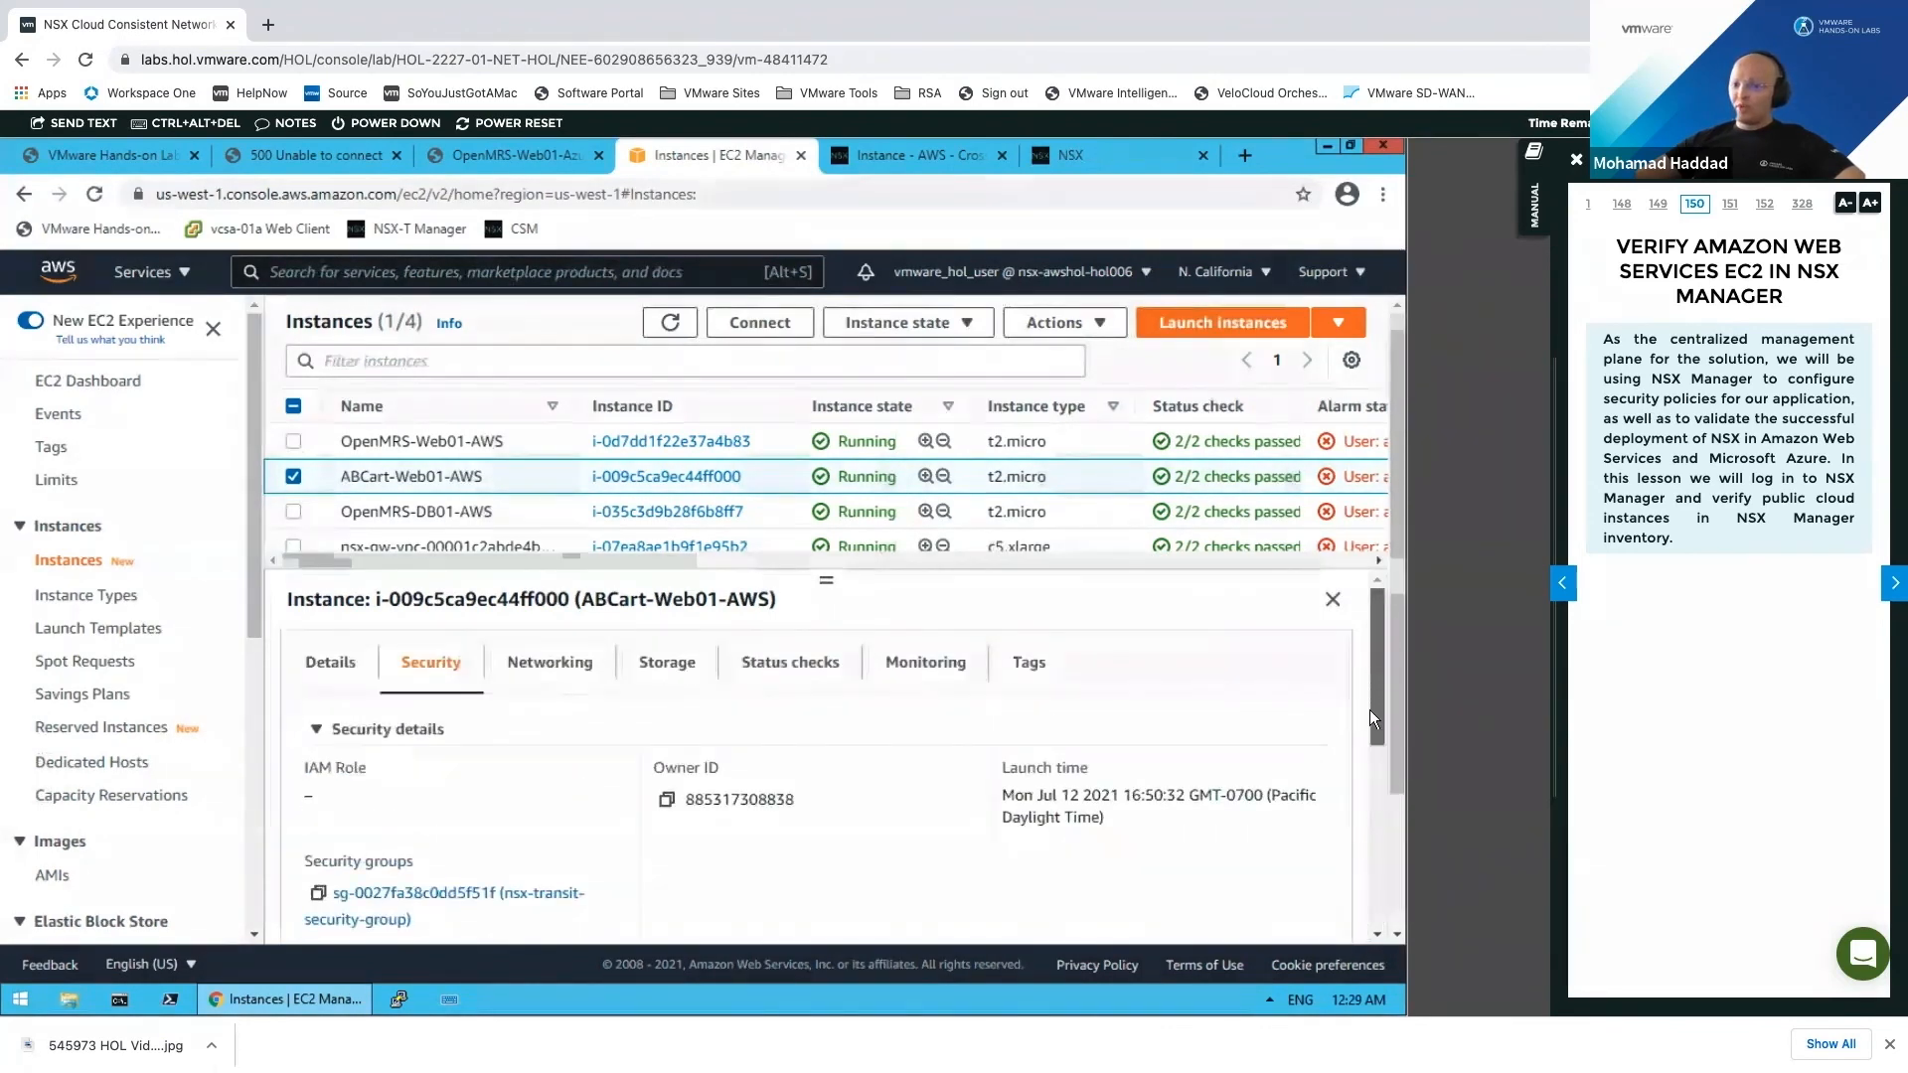
left_click(293, 475)
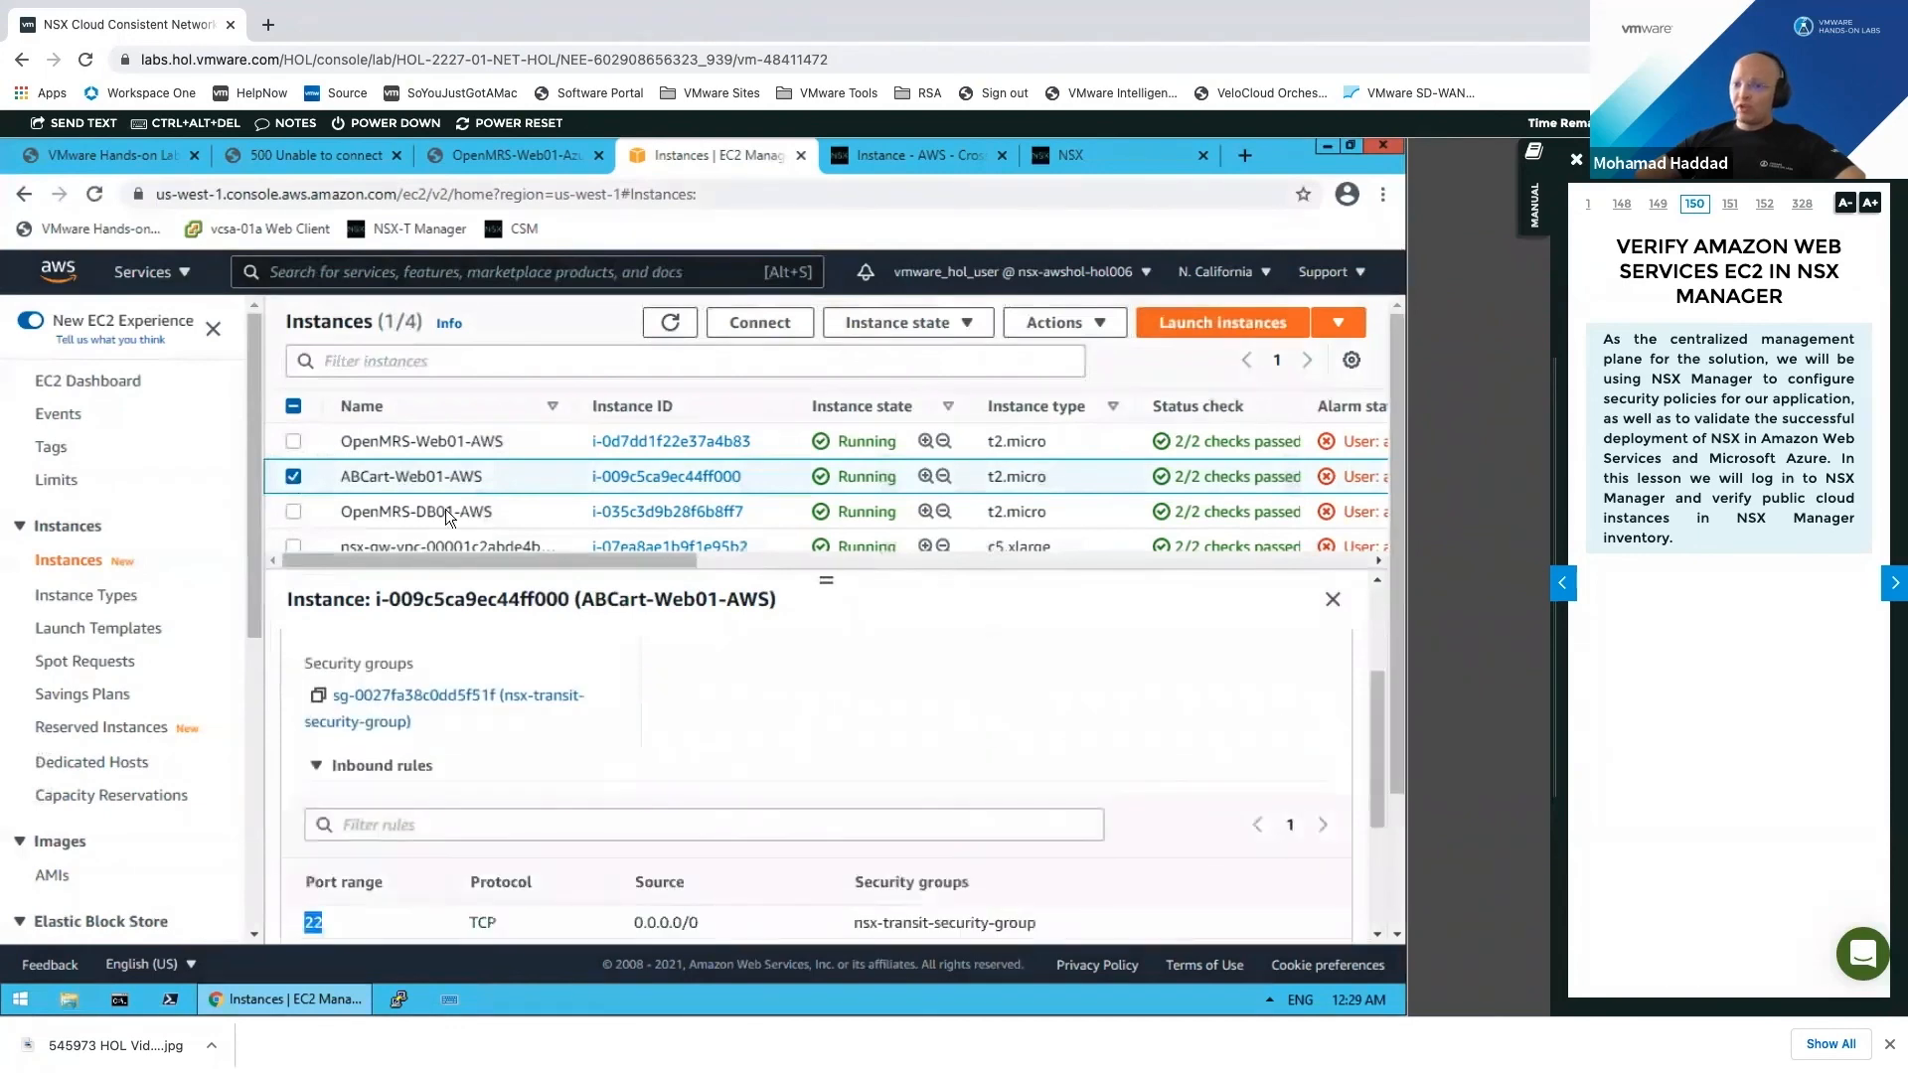
Step: Review OpenMRS-Web01-AWS outbound rules to 172.19.10.12/32 and the DB security group
left_click(459, 445)
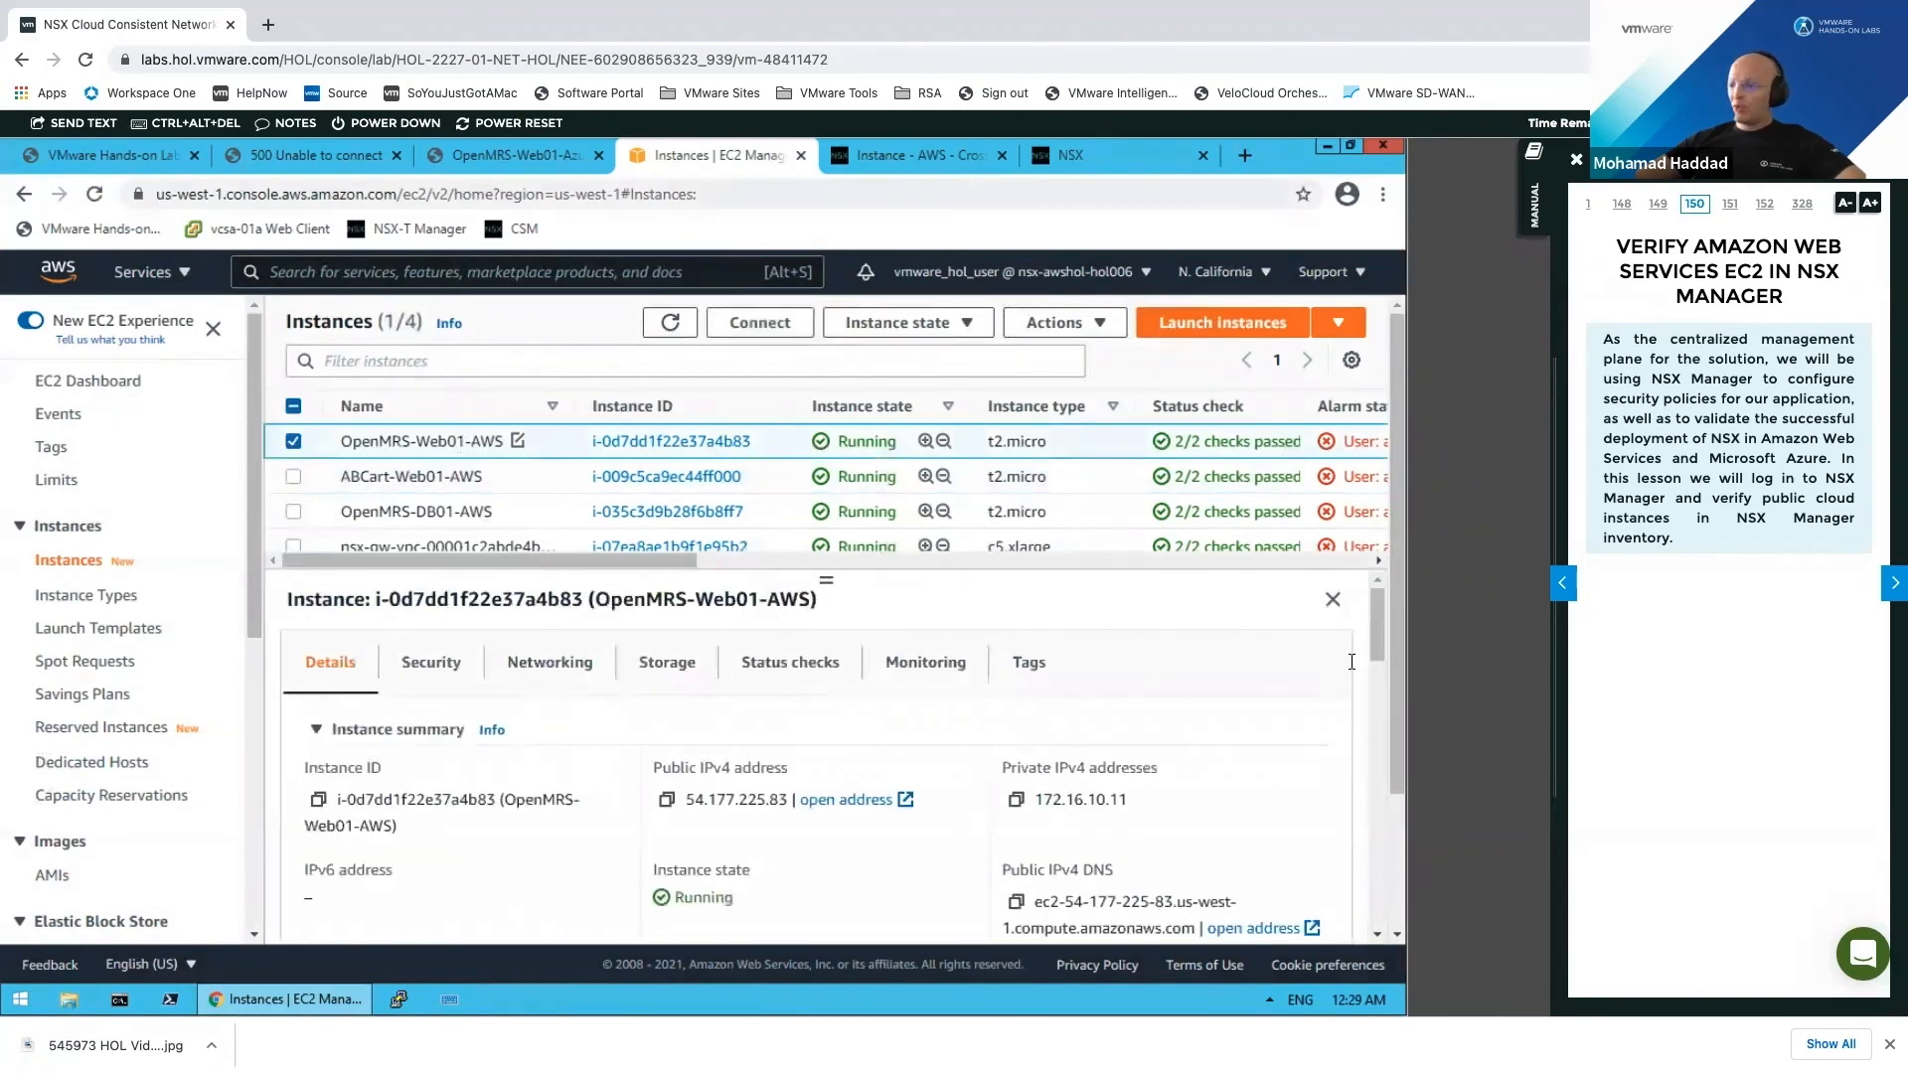
scroll(1369, 708, "down", 1)
scroll(1371, 686, "down", 5)
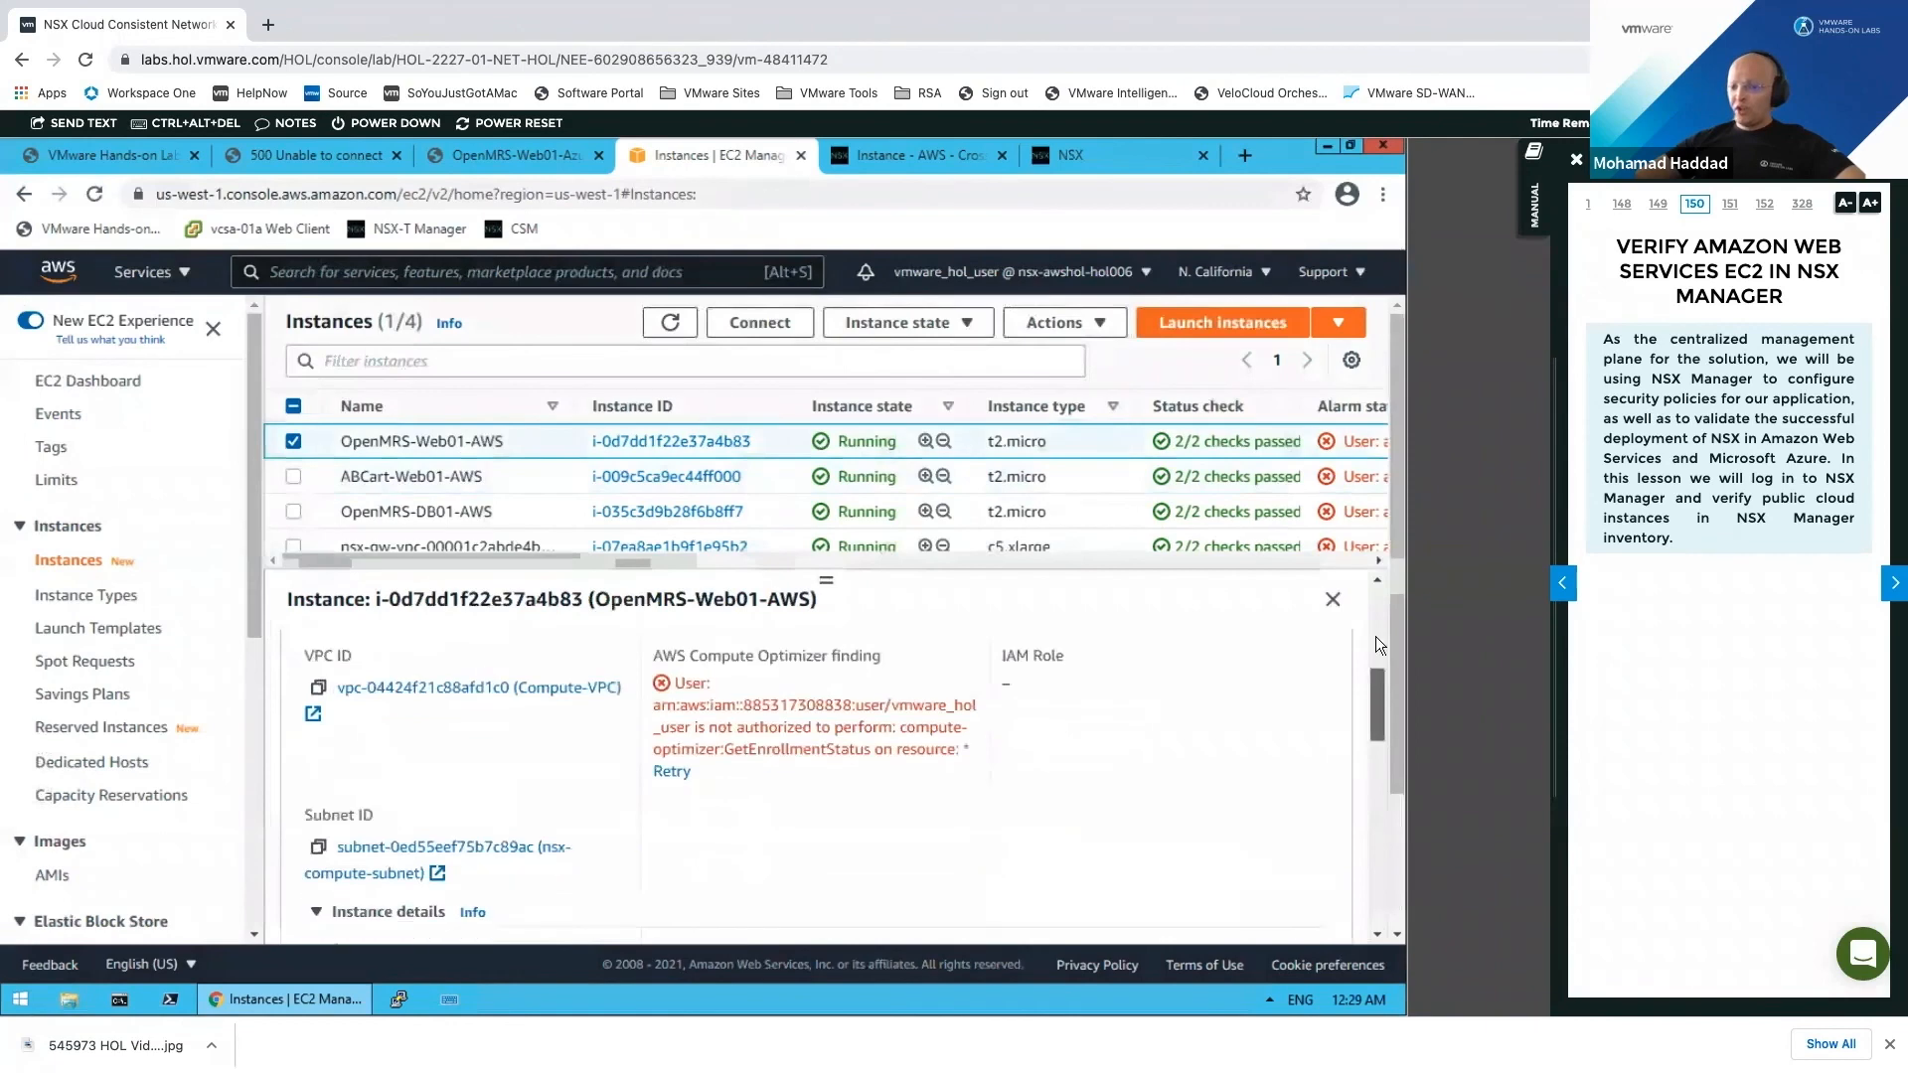
scroll(1077, 645, "up", 6)
left_click(430, 661)
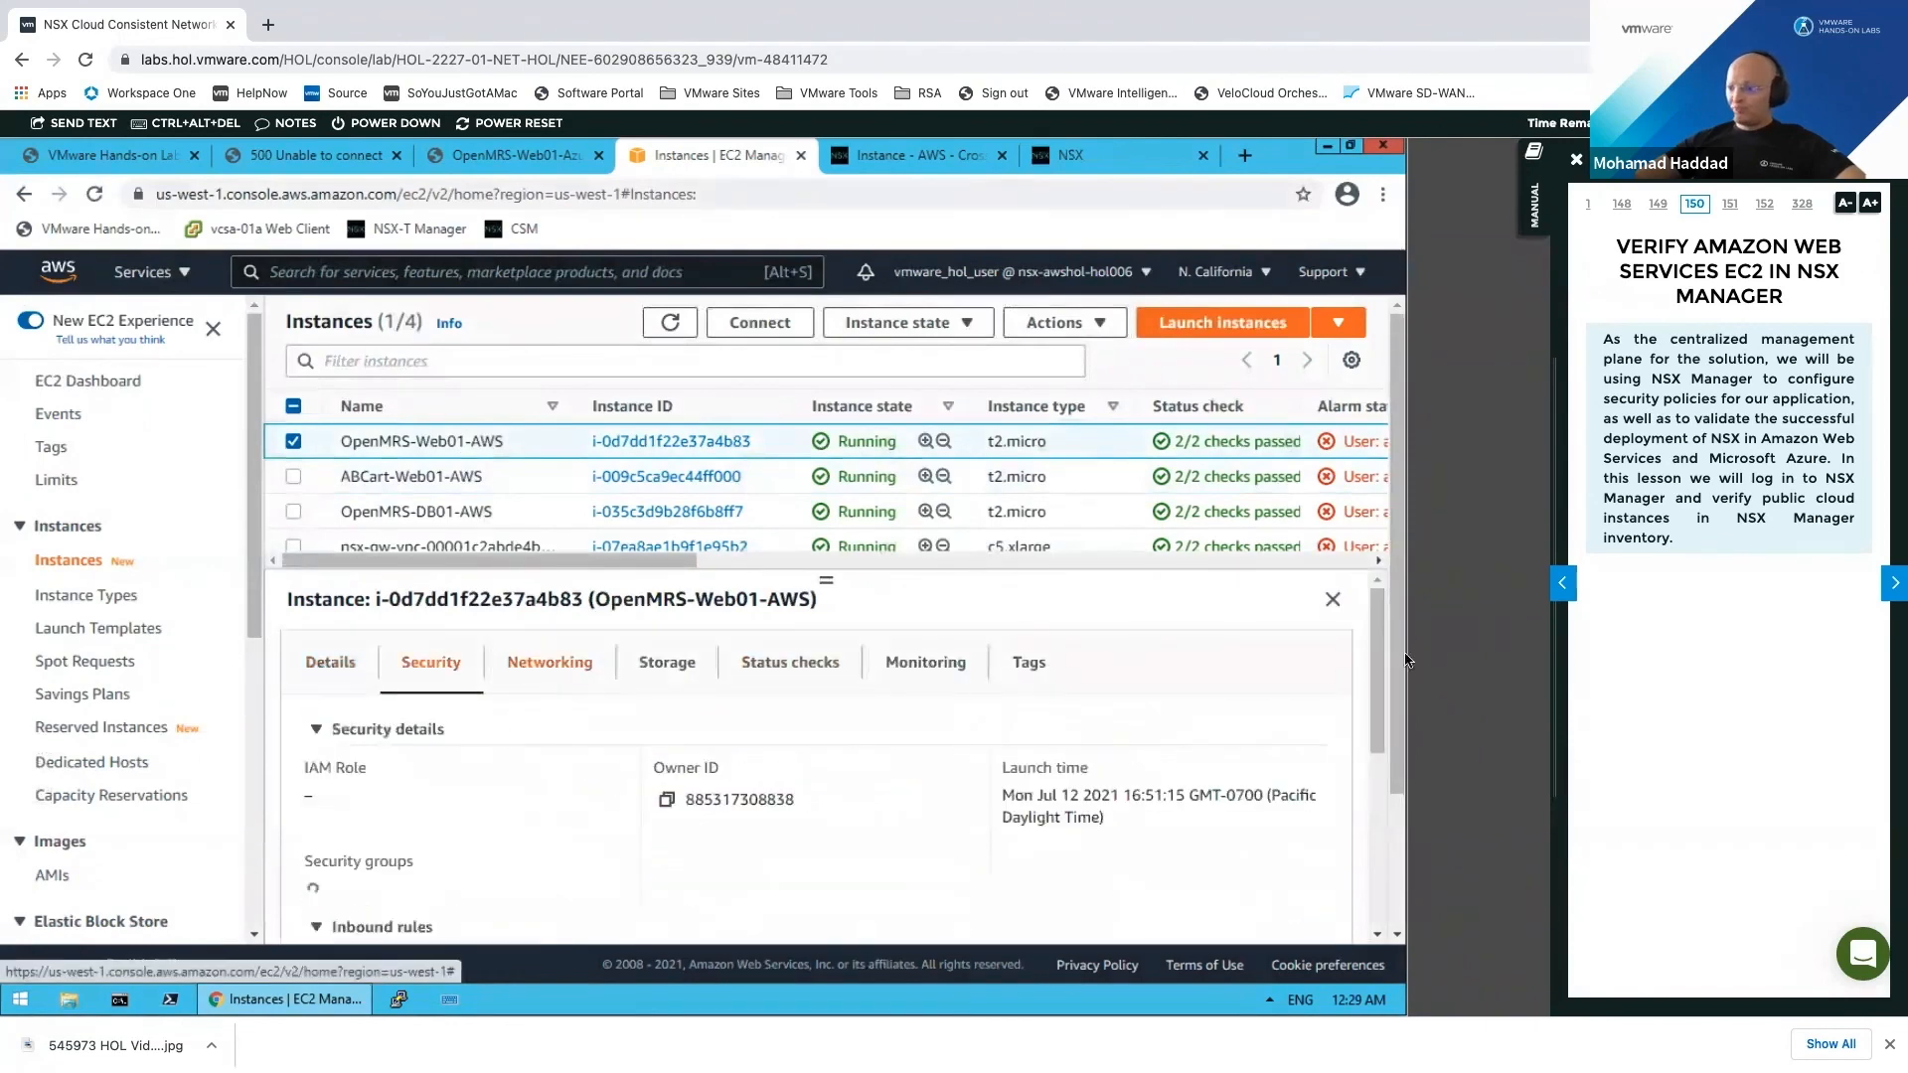
scroll(1371, 676, "down", 2)
left_click_drag(1370, 700, 1373, 843)
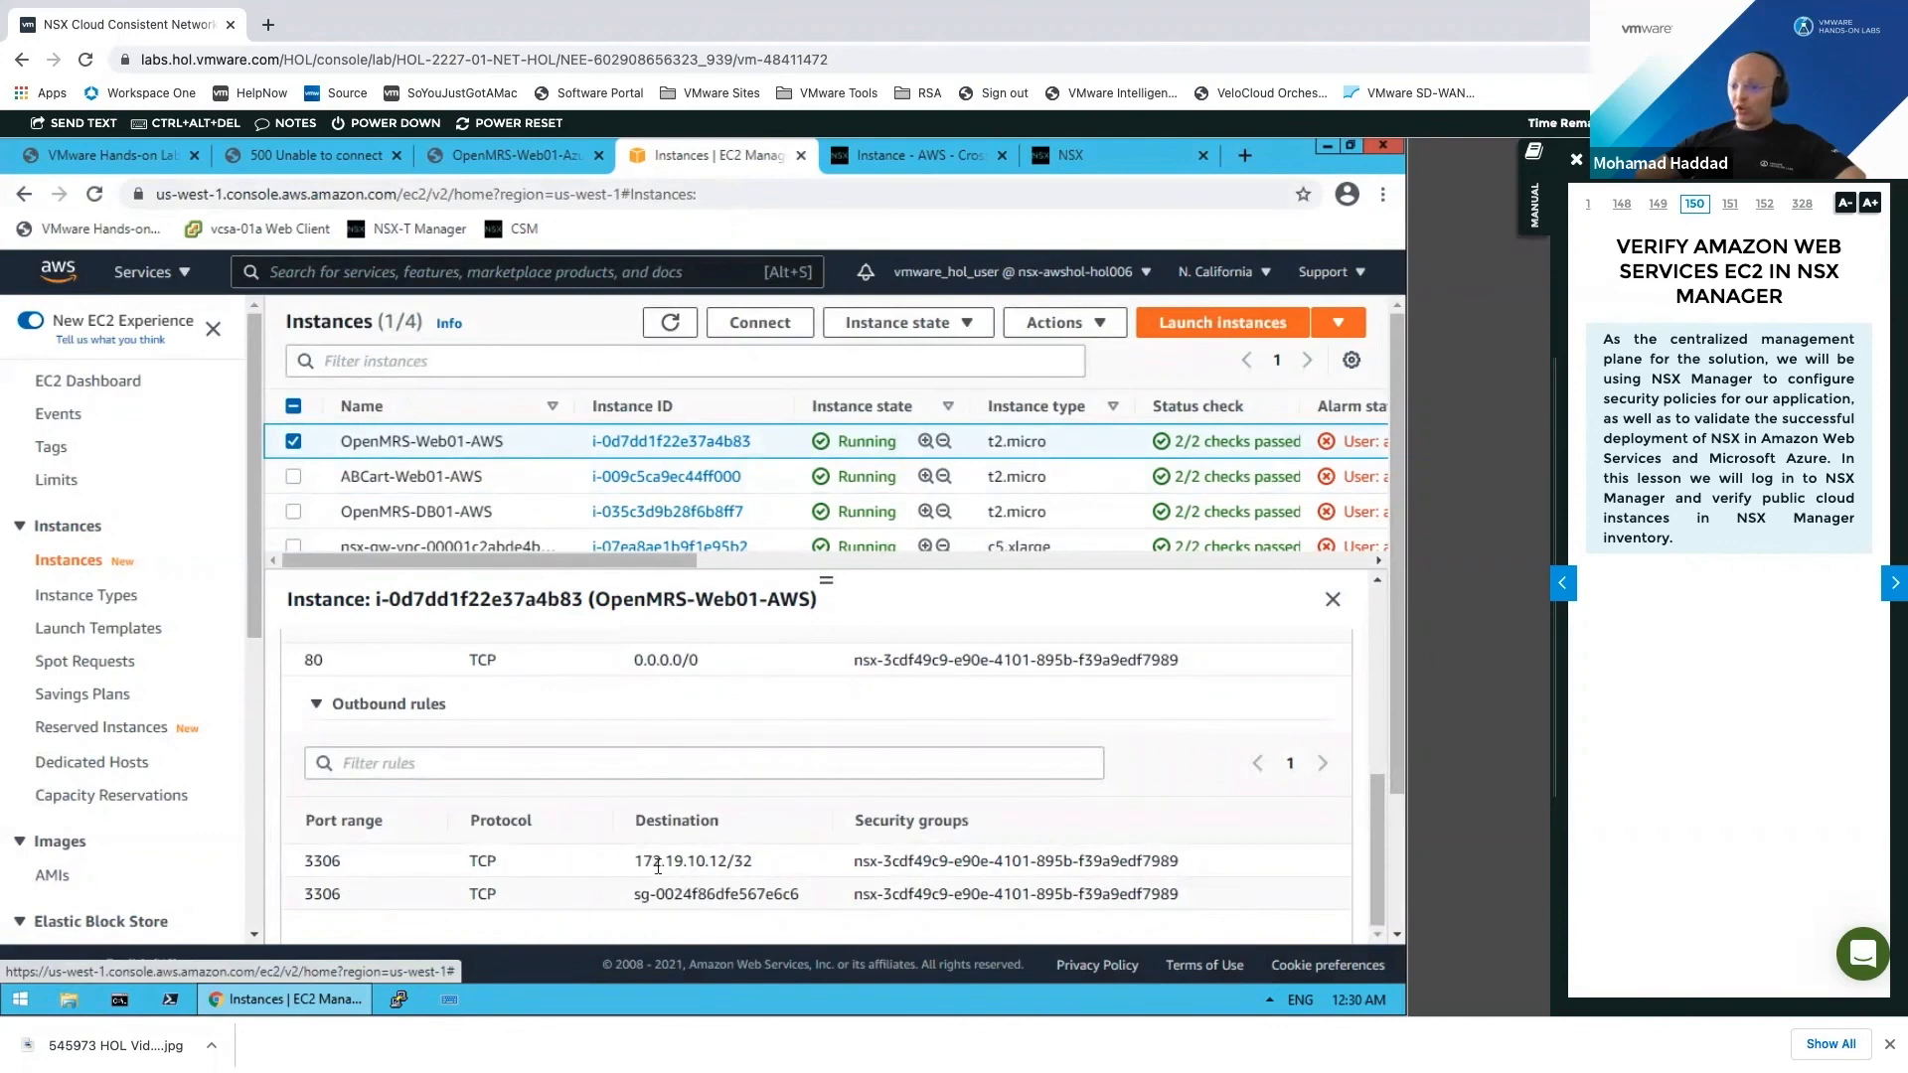
left_click_drag(642, 862, 755, 863)
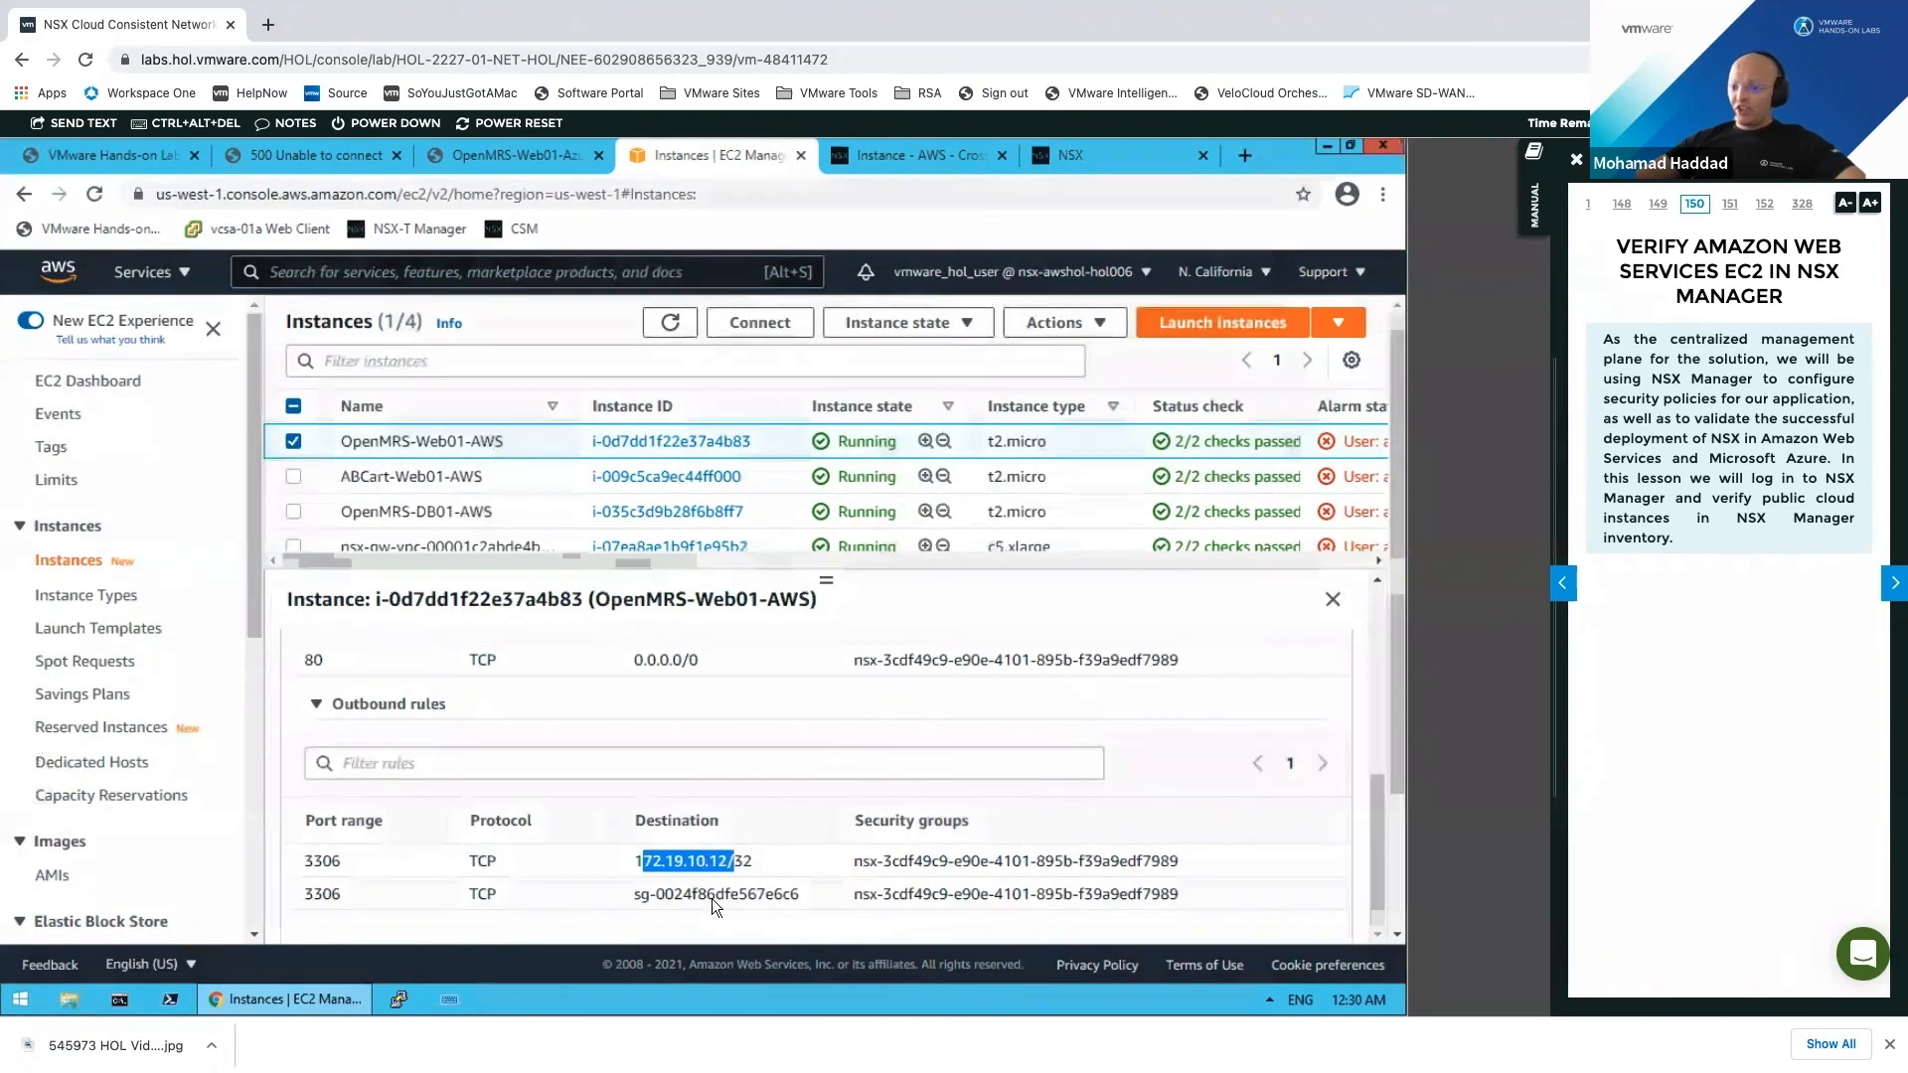
left_click_drag(634, 893, 756, 893)
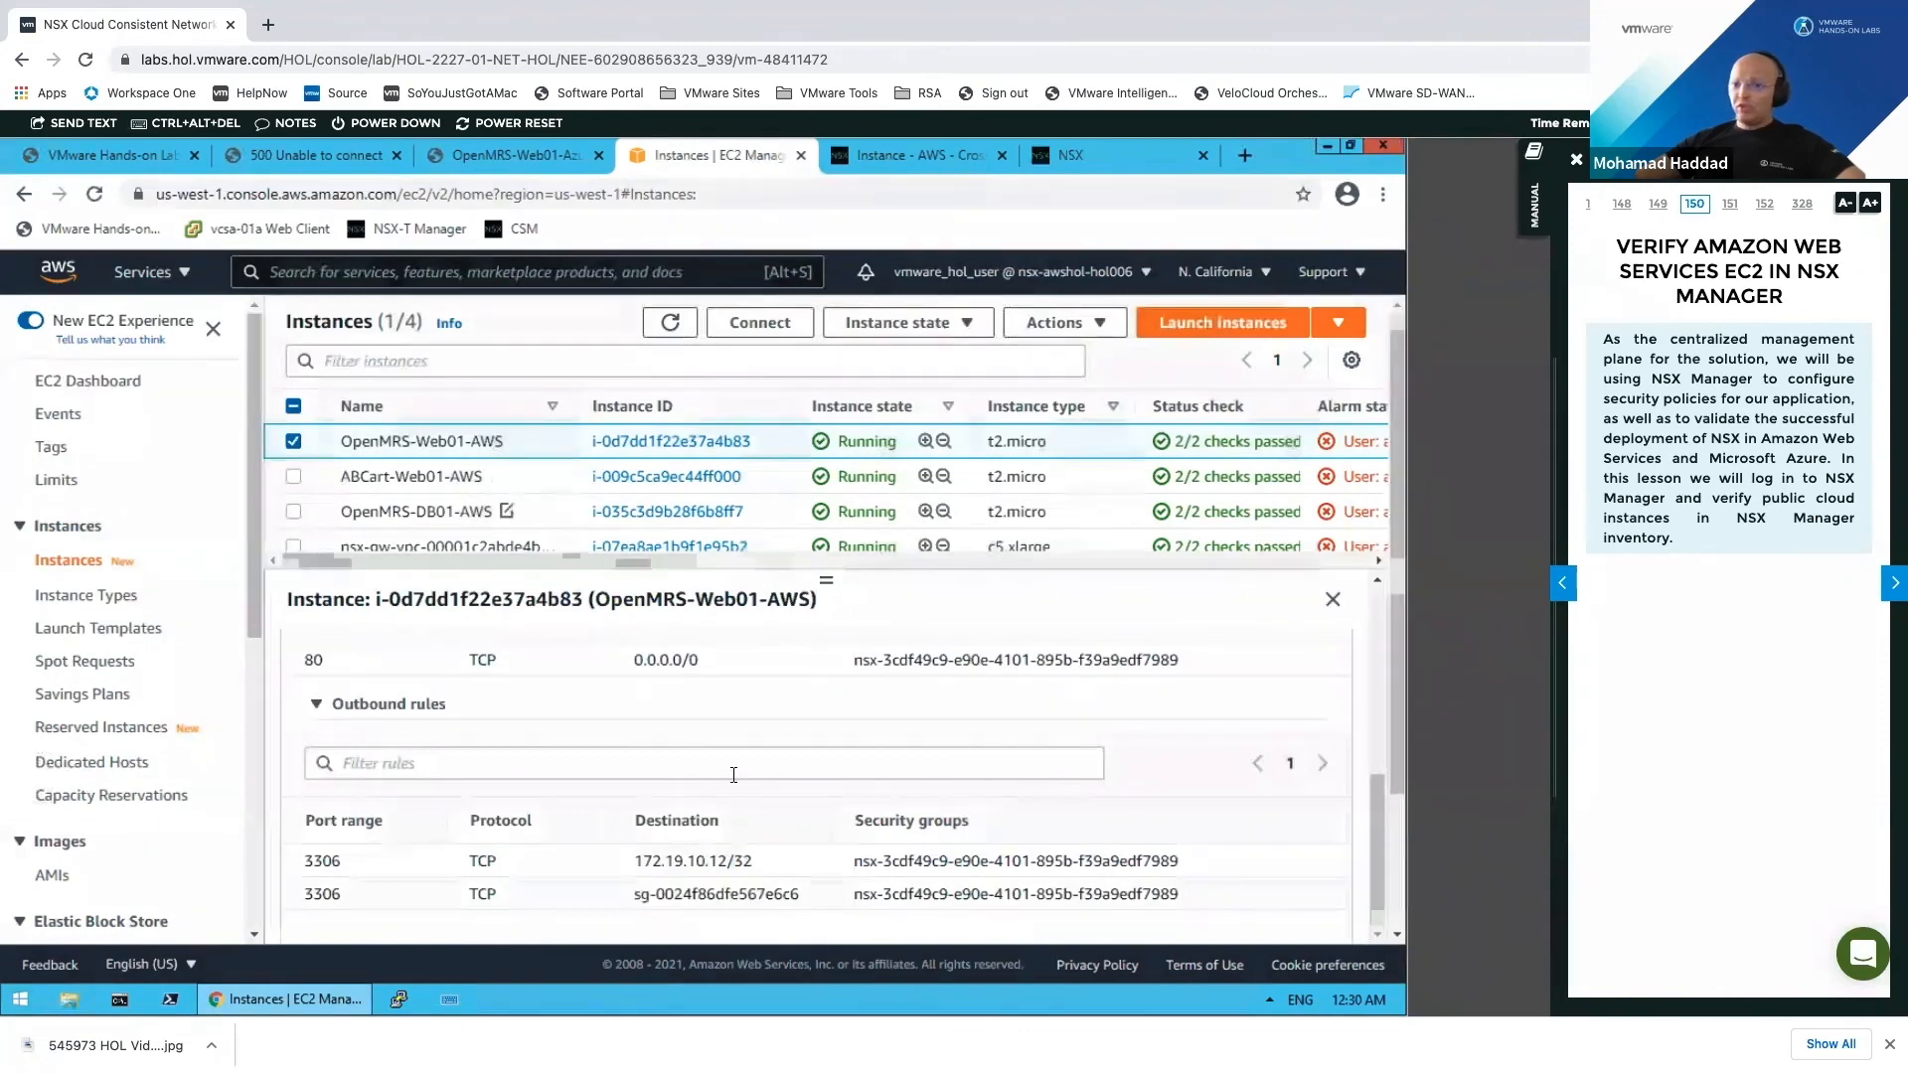
Step: Review OpenMRS-DB01-AWS inbound TCP 3306 rules from 172.19.10.11/32 and a security group
left_click(398, 524)
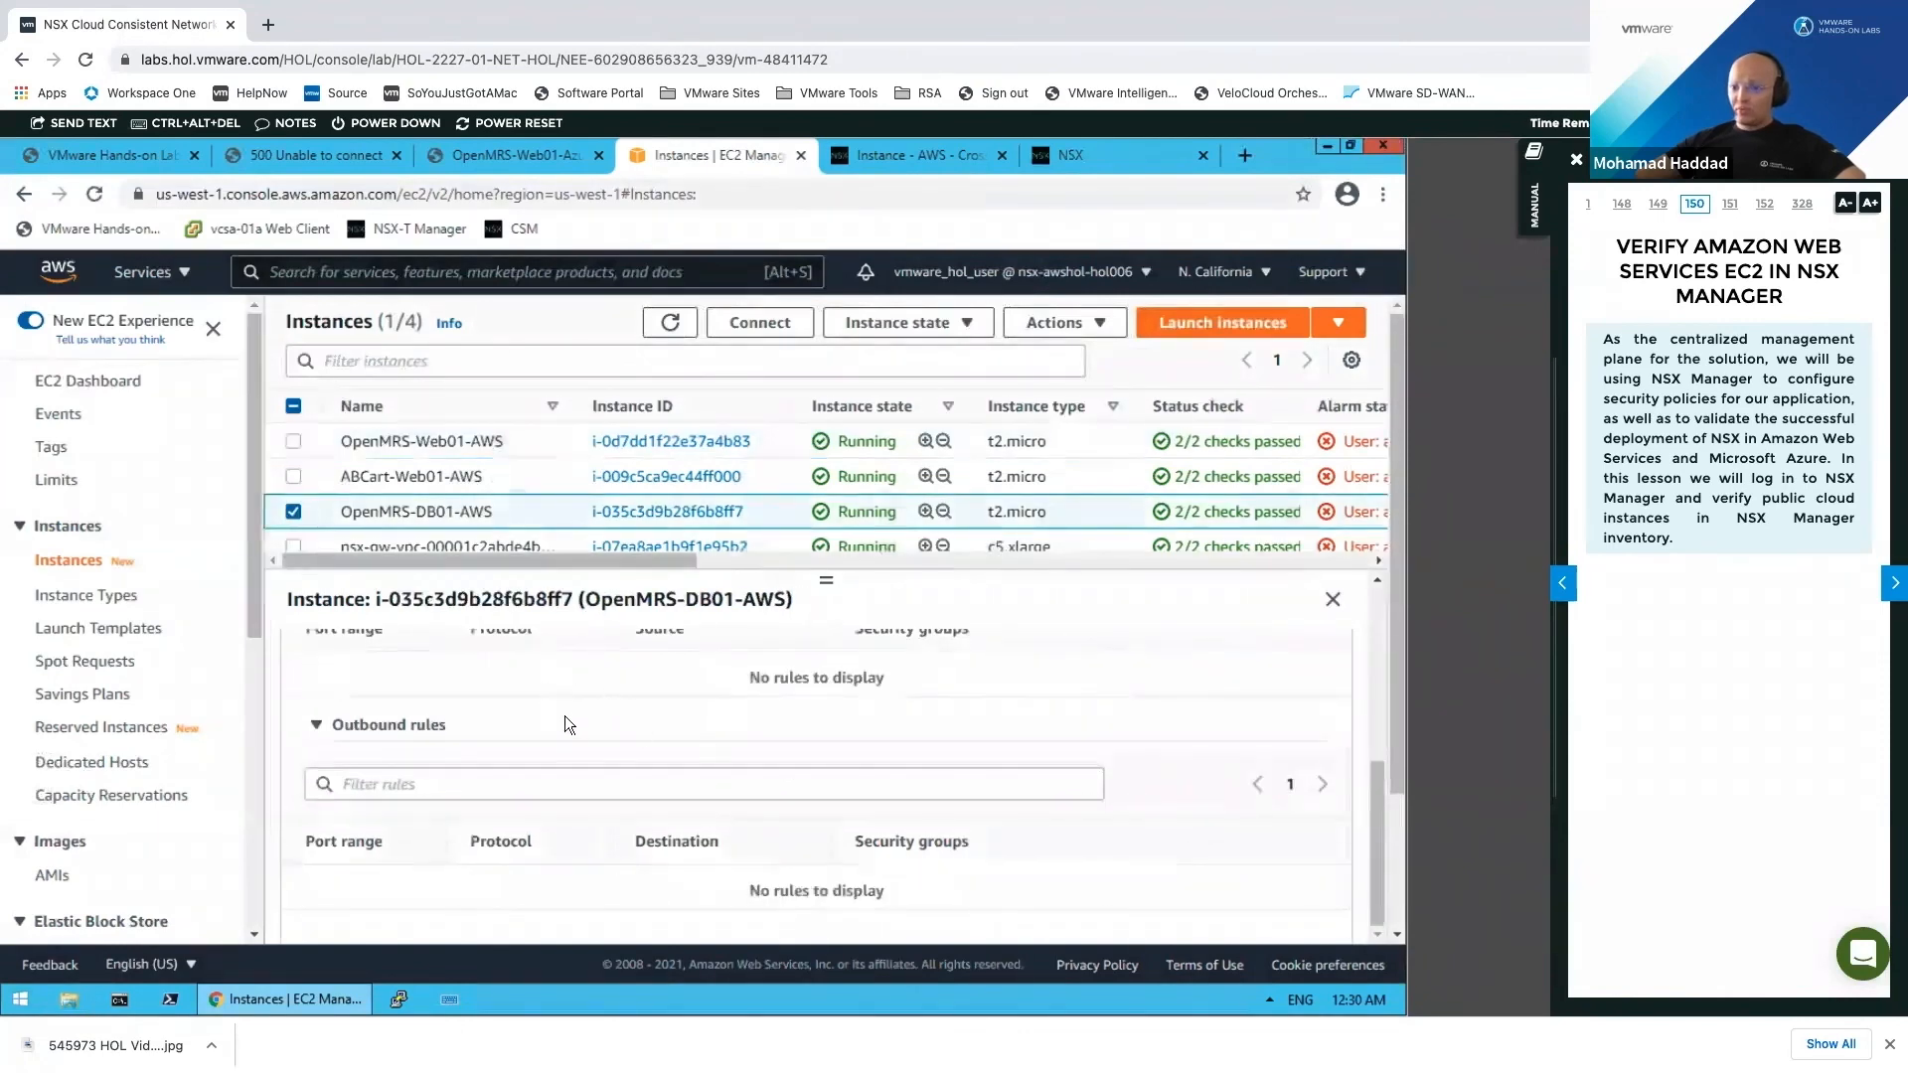
scroll(592, 791, "up", 1)
scroll(546, 780, "up", 3)
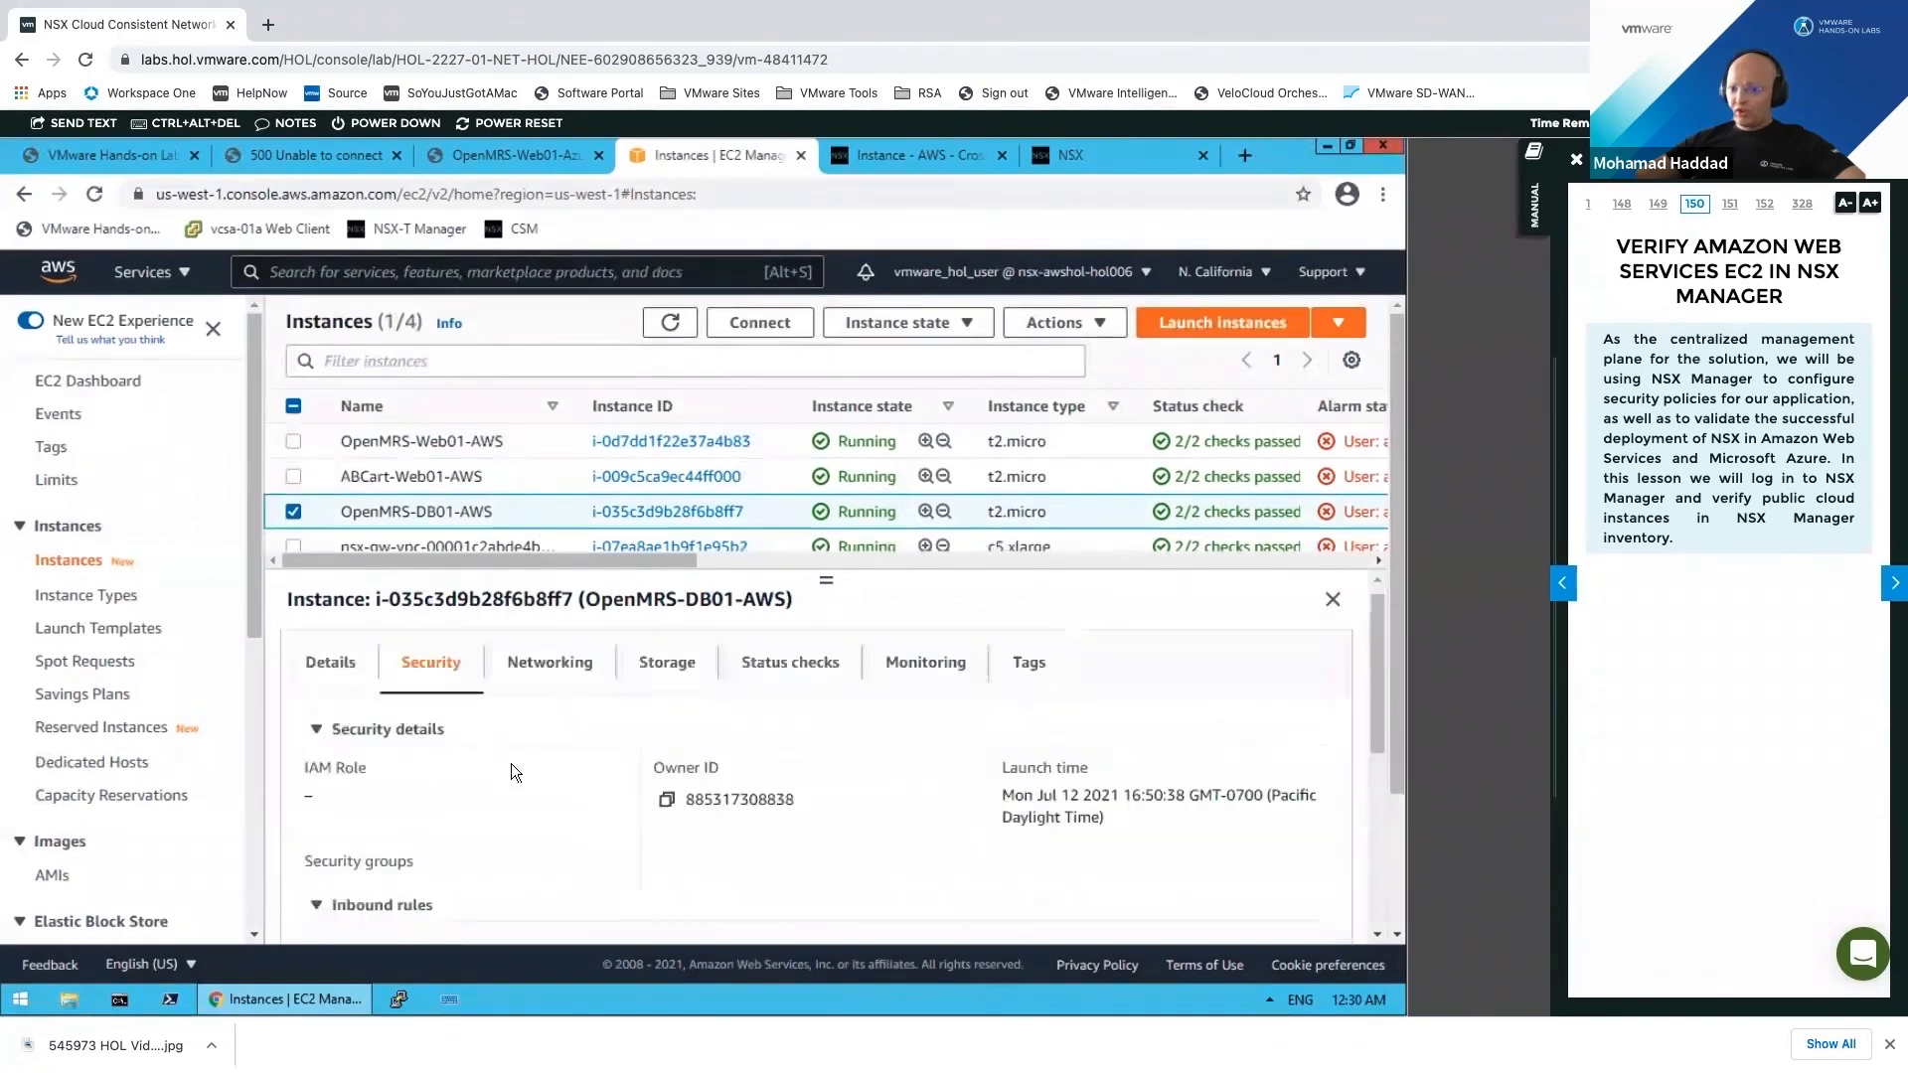
left_click(553, 664)
left_click(428, 664)
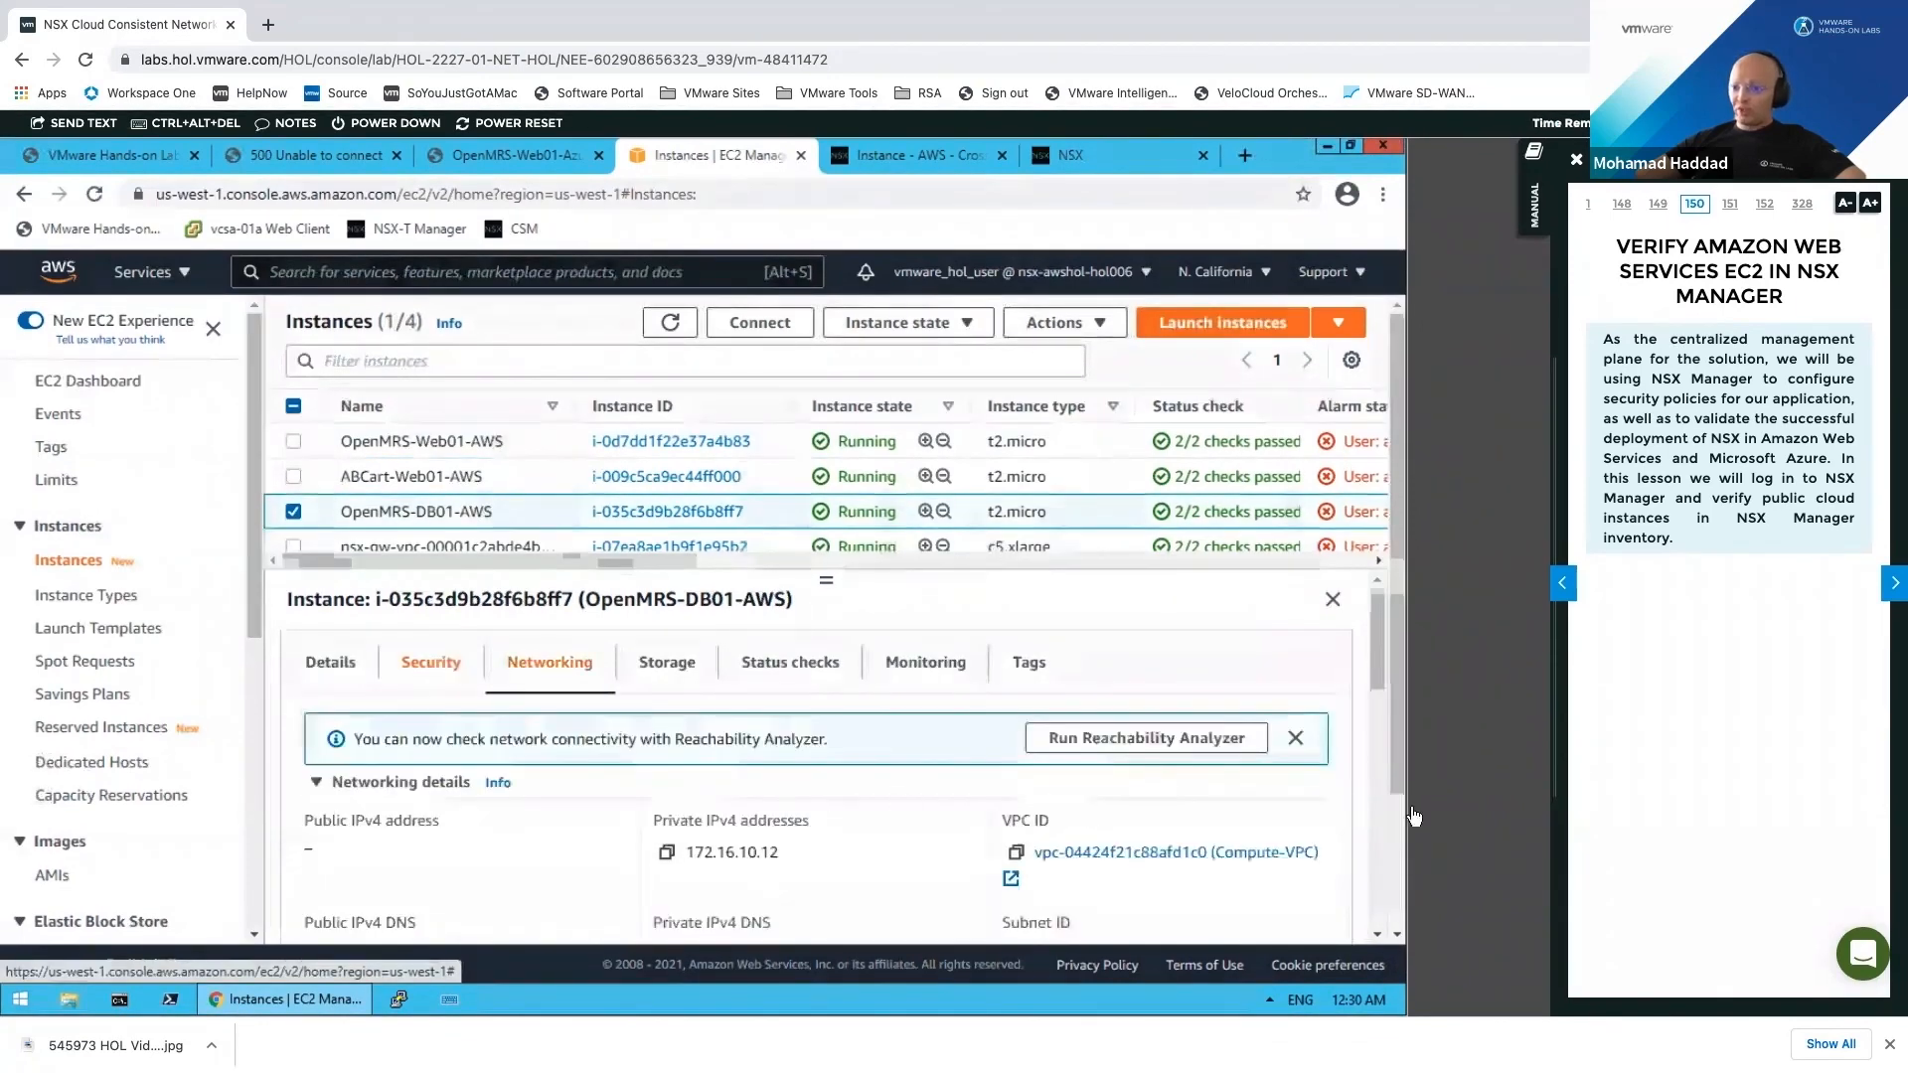
scroll(1373, 721, "down", 3)
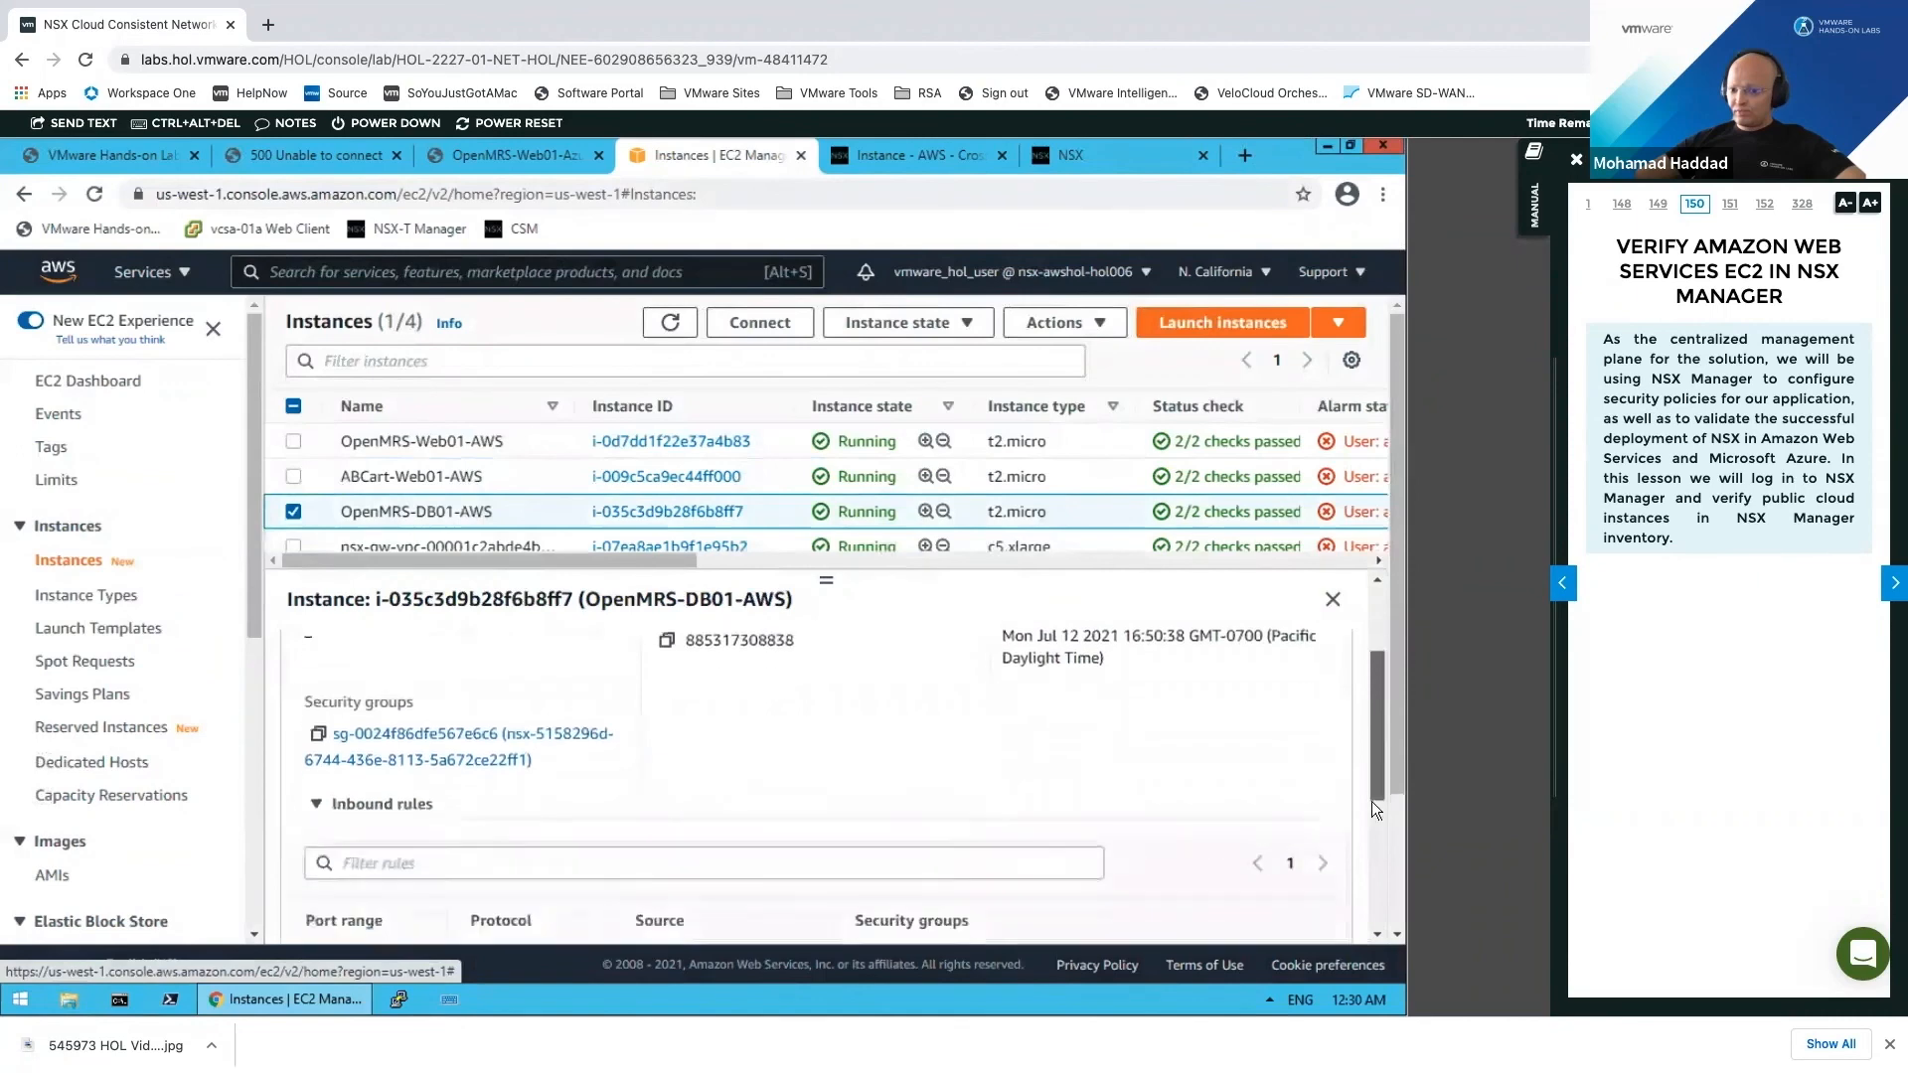
scroll(1372, 884, "down", 3)
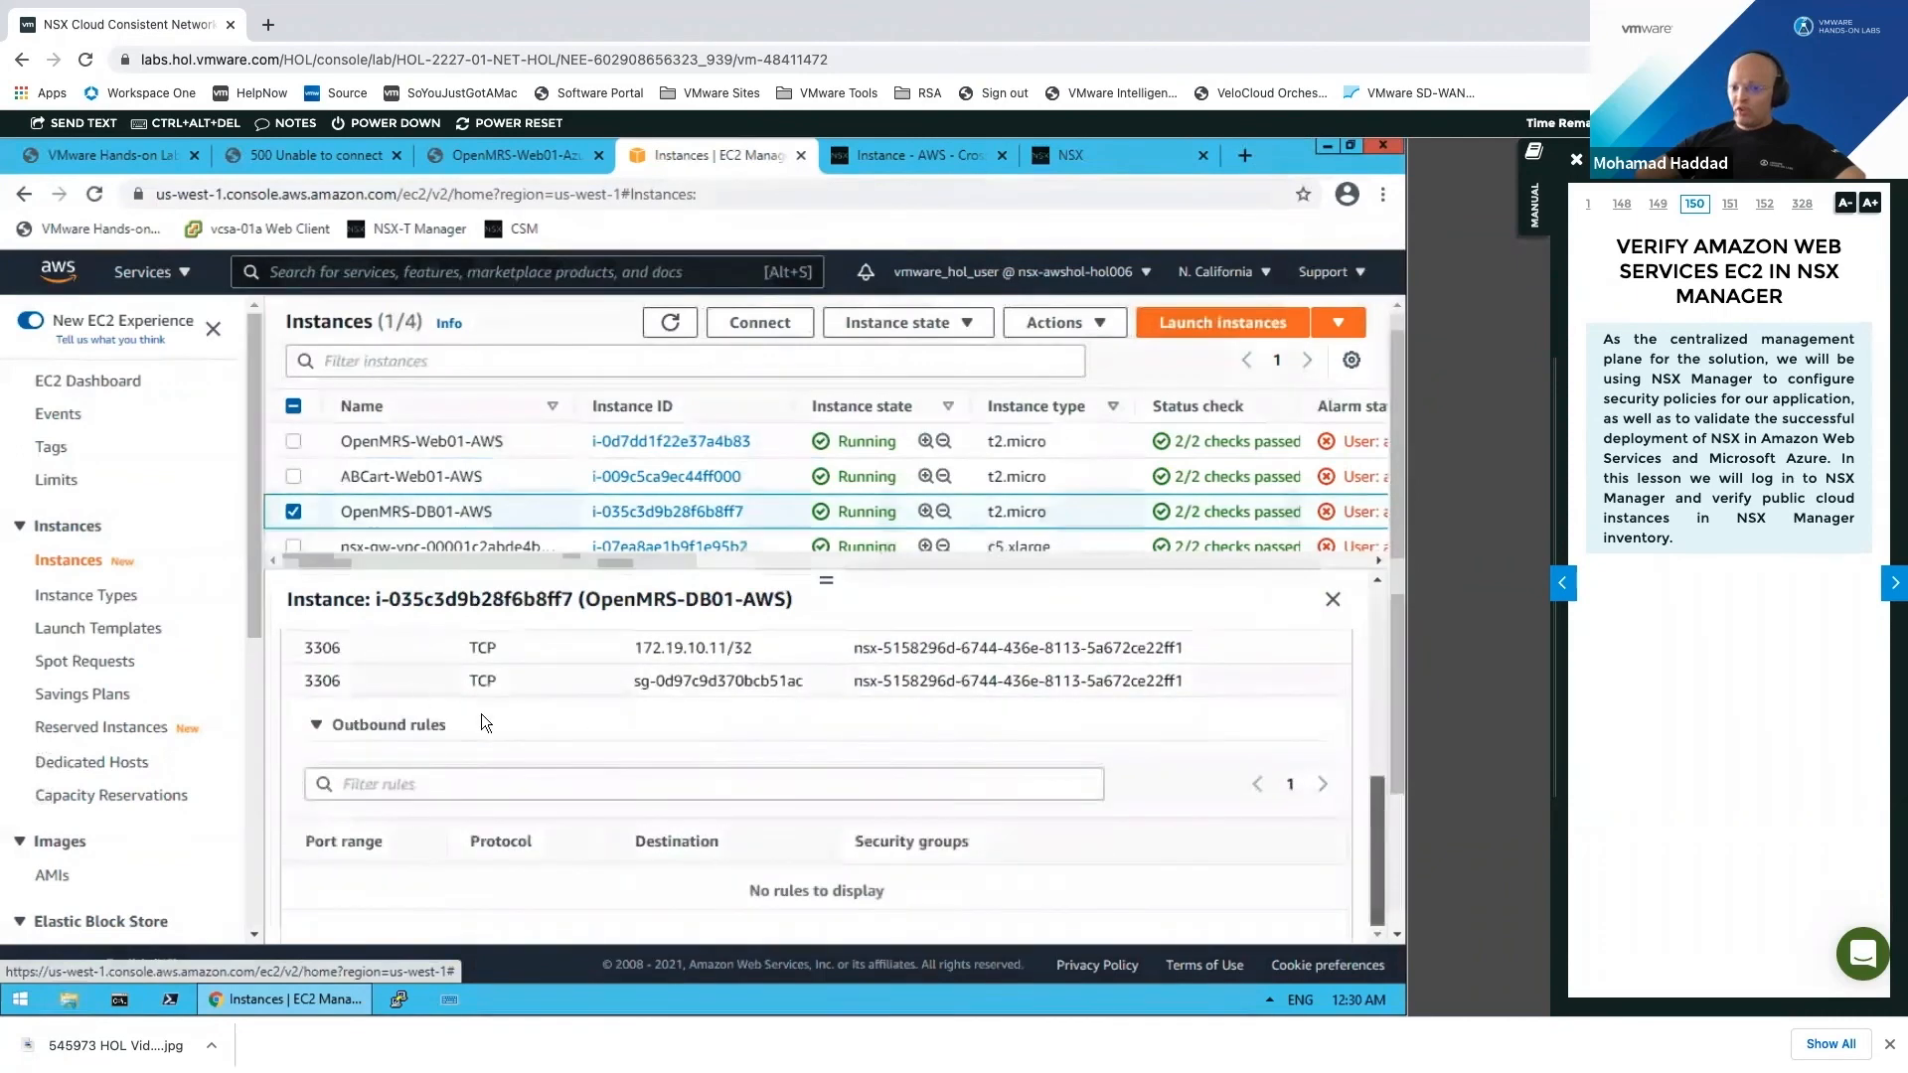
scroll(461, 740, "up", 3)
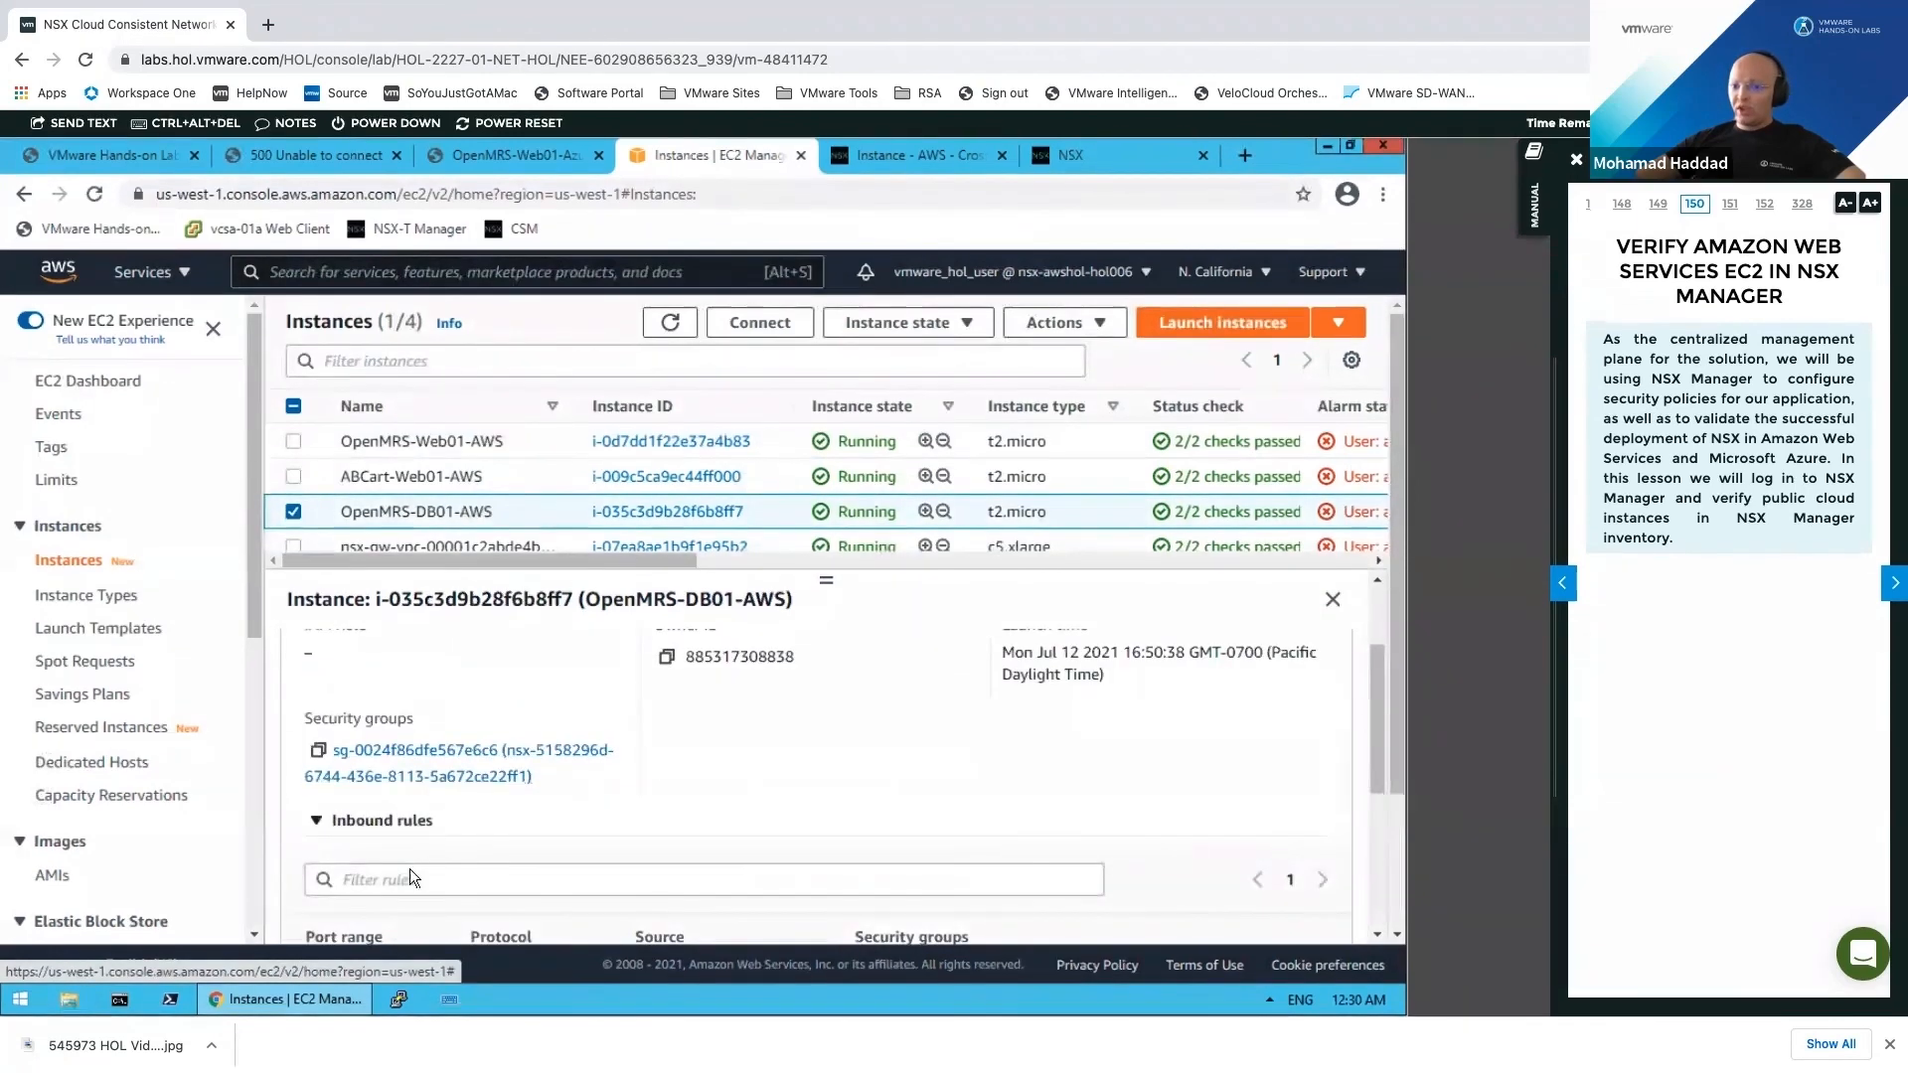
scroll(423, 840, "down", 2)
scroll(467, 785, "down", 1)
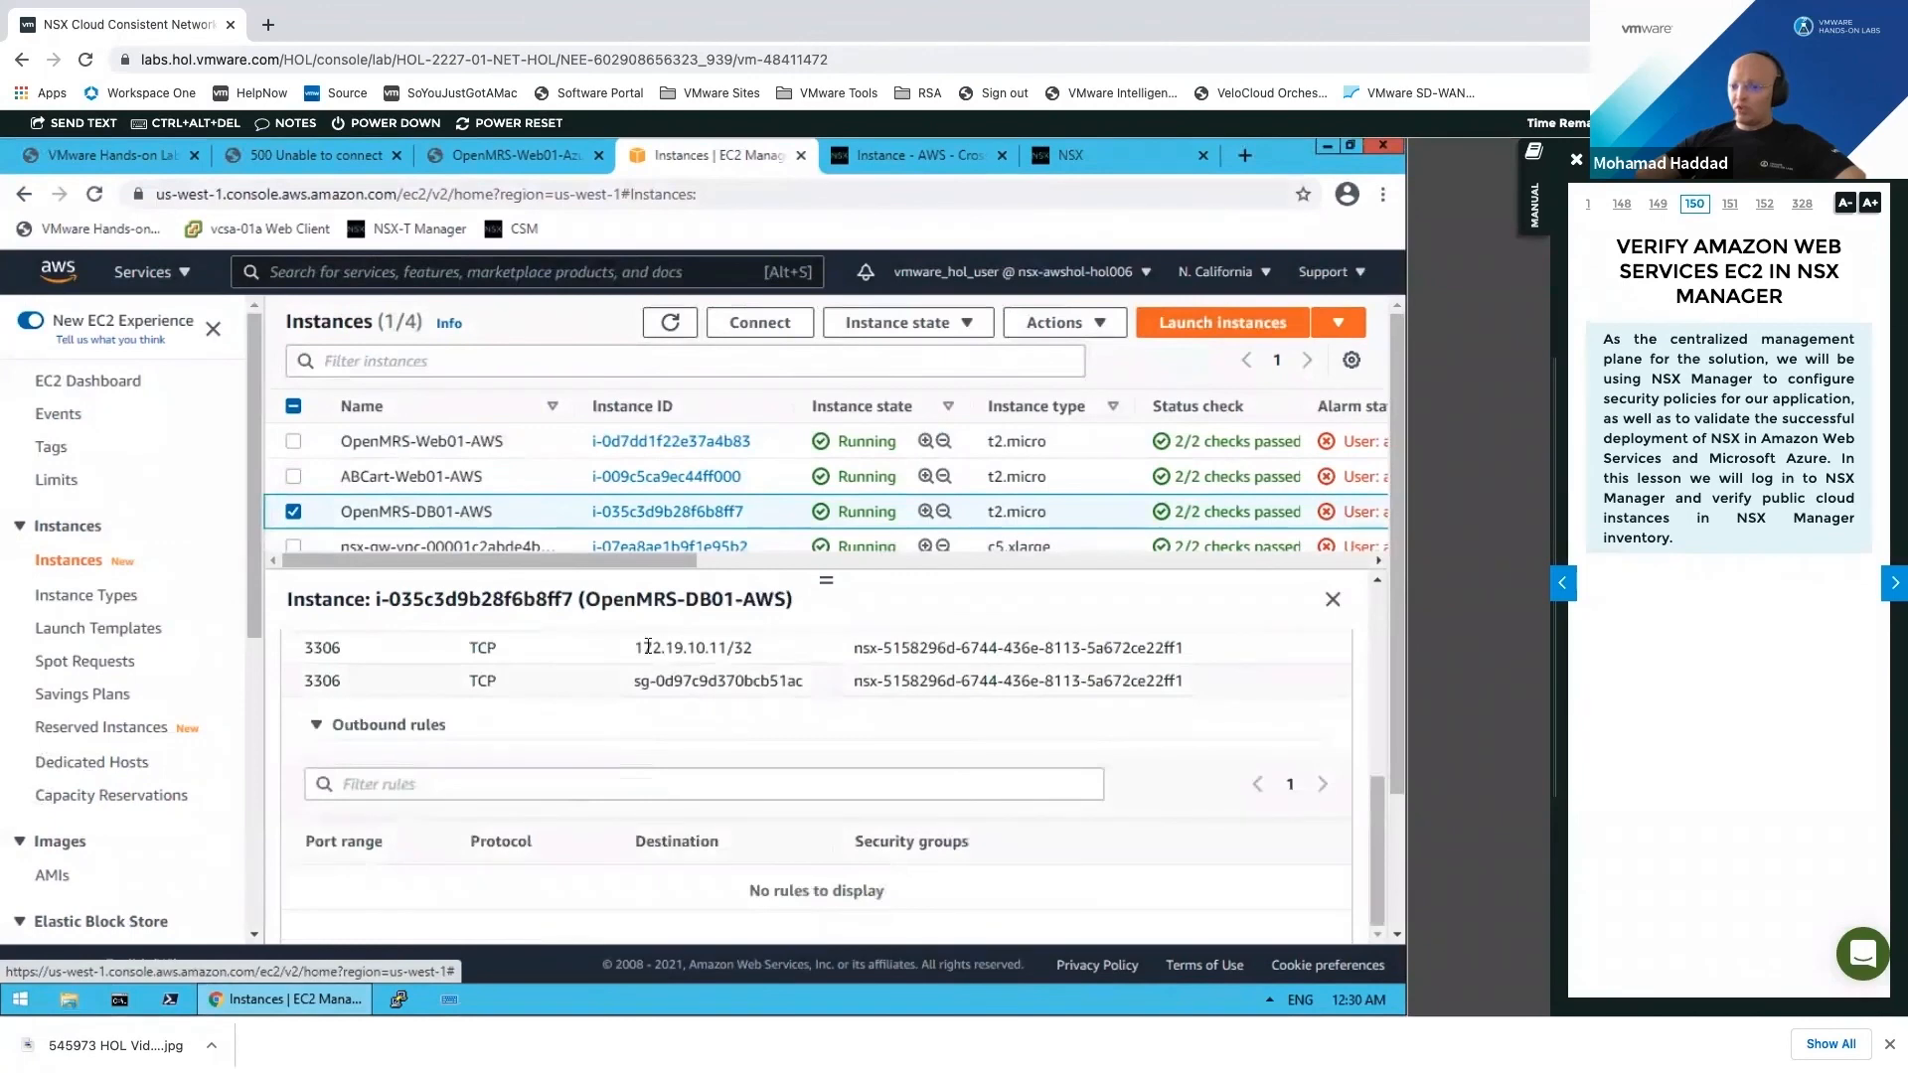
left_click_drag(652, 648, 738, 650)
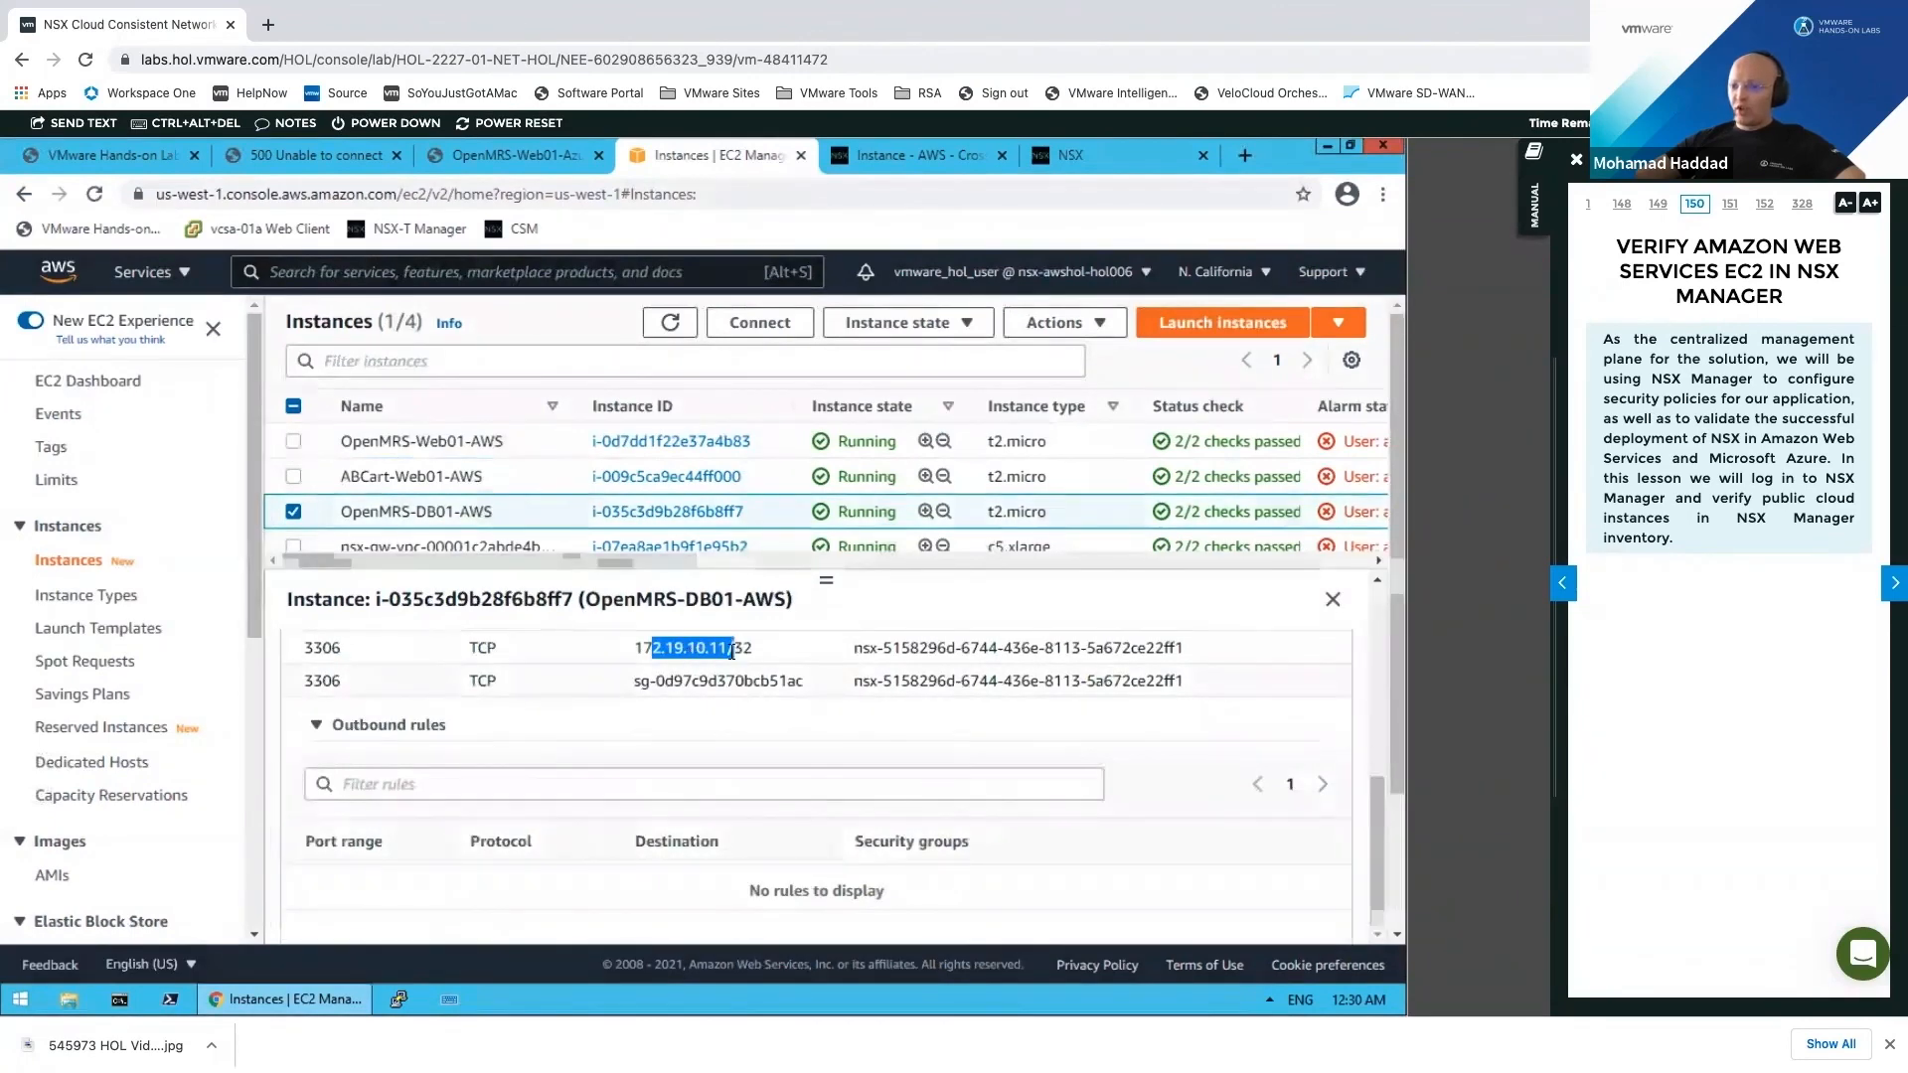
left_click_drag(634, 681, 764, 686)
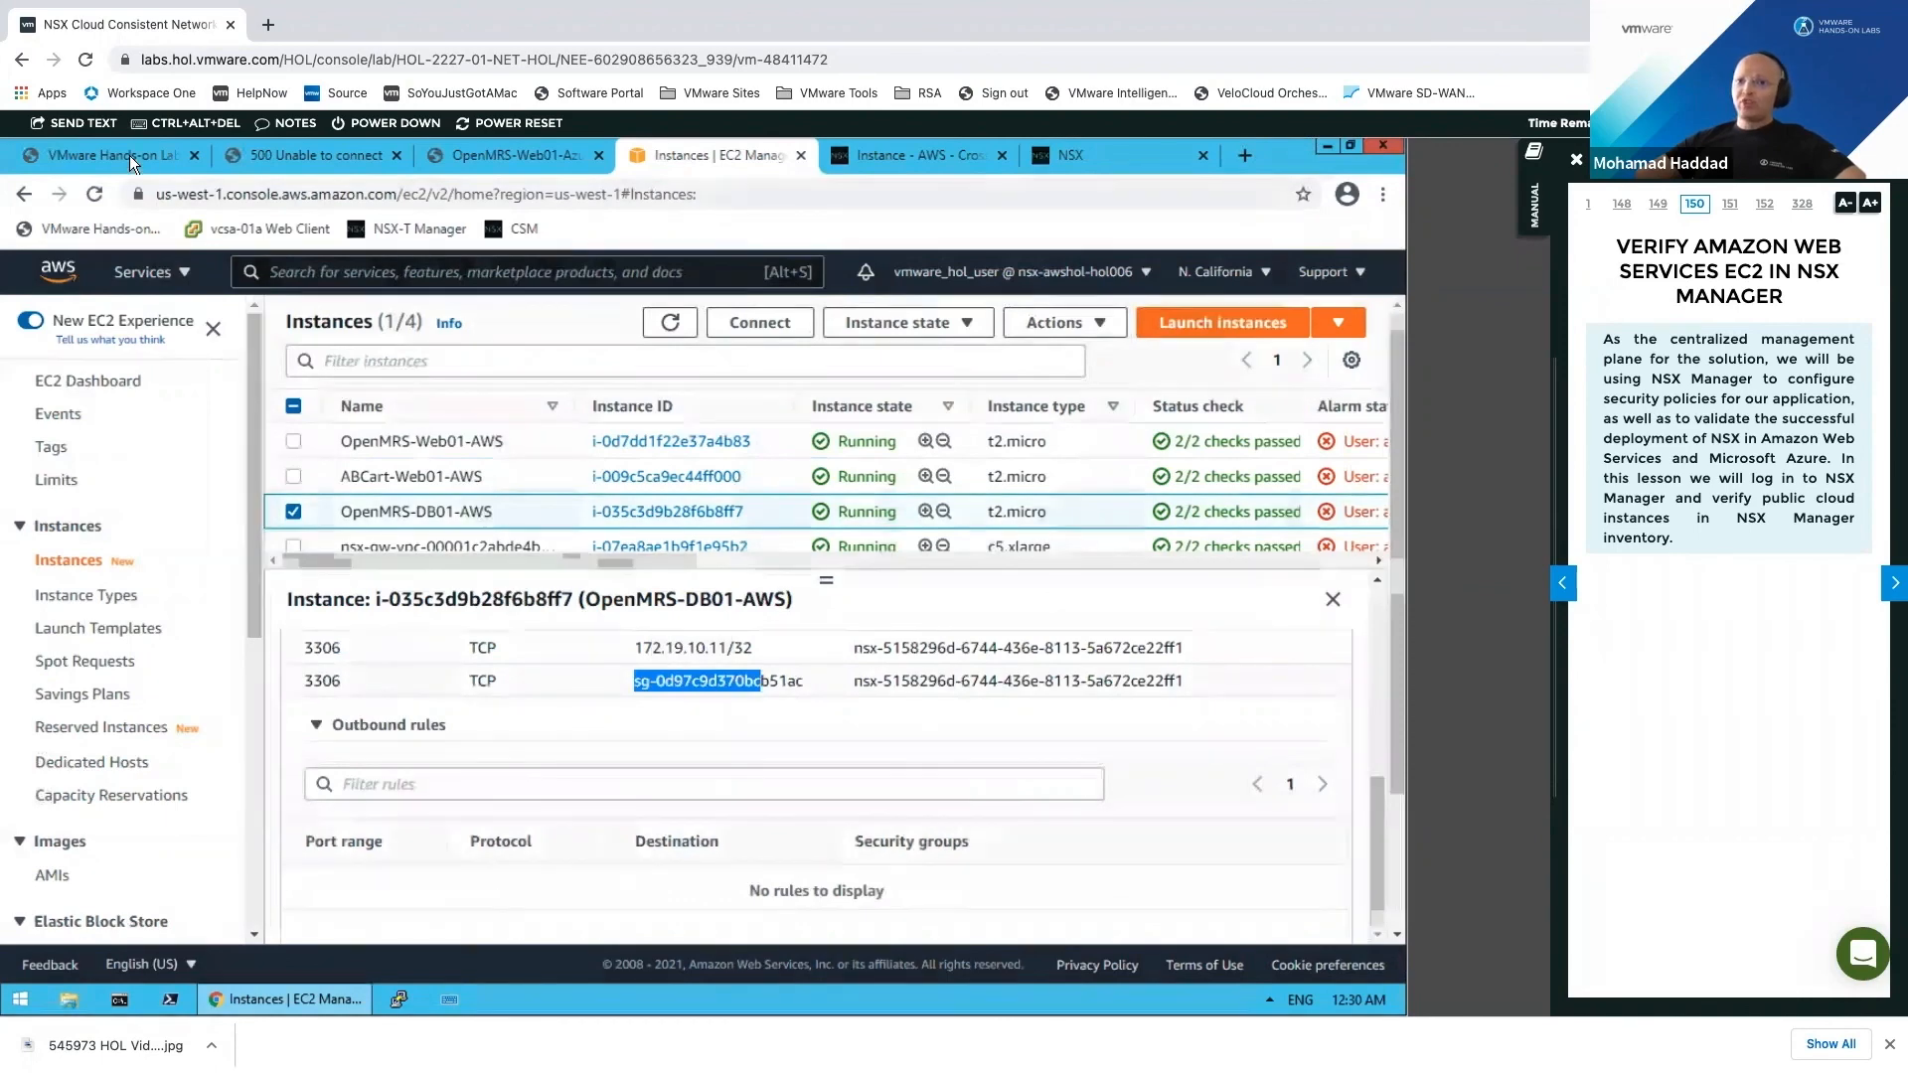
left_click(129, 155)
Step: Review OpenMRS-Web01-Azure's networking rules, including port 3306 in rule 200 and its source/destination/action columns
left_click(465, 157)
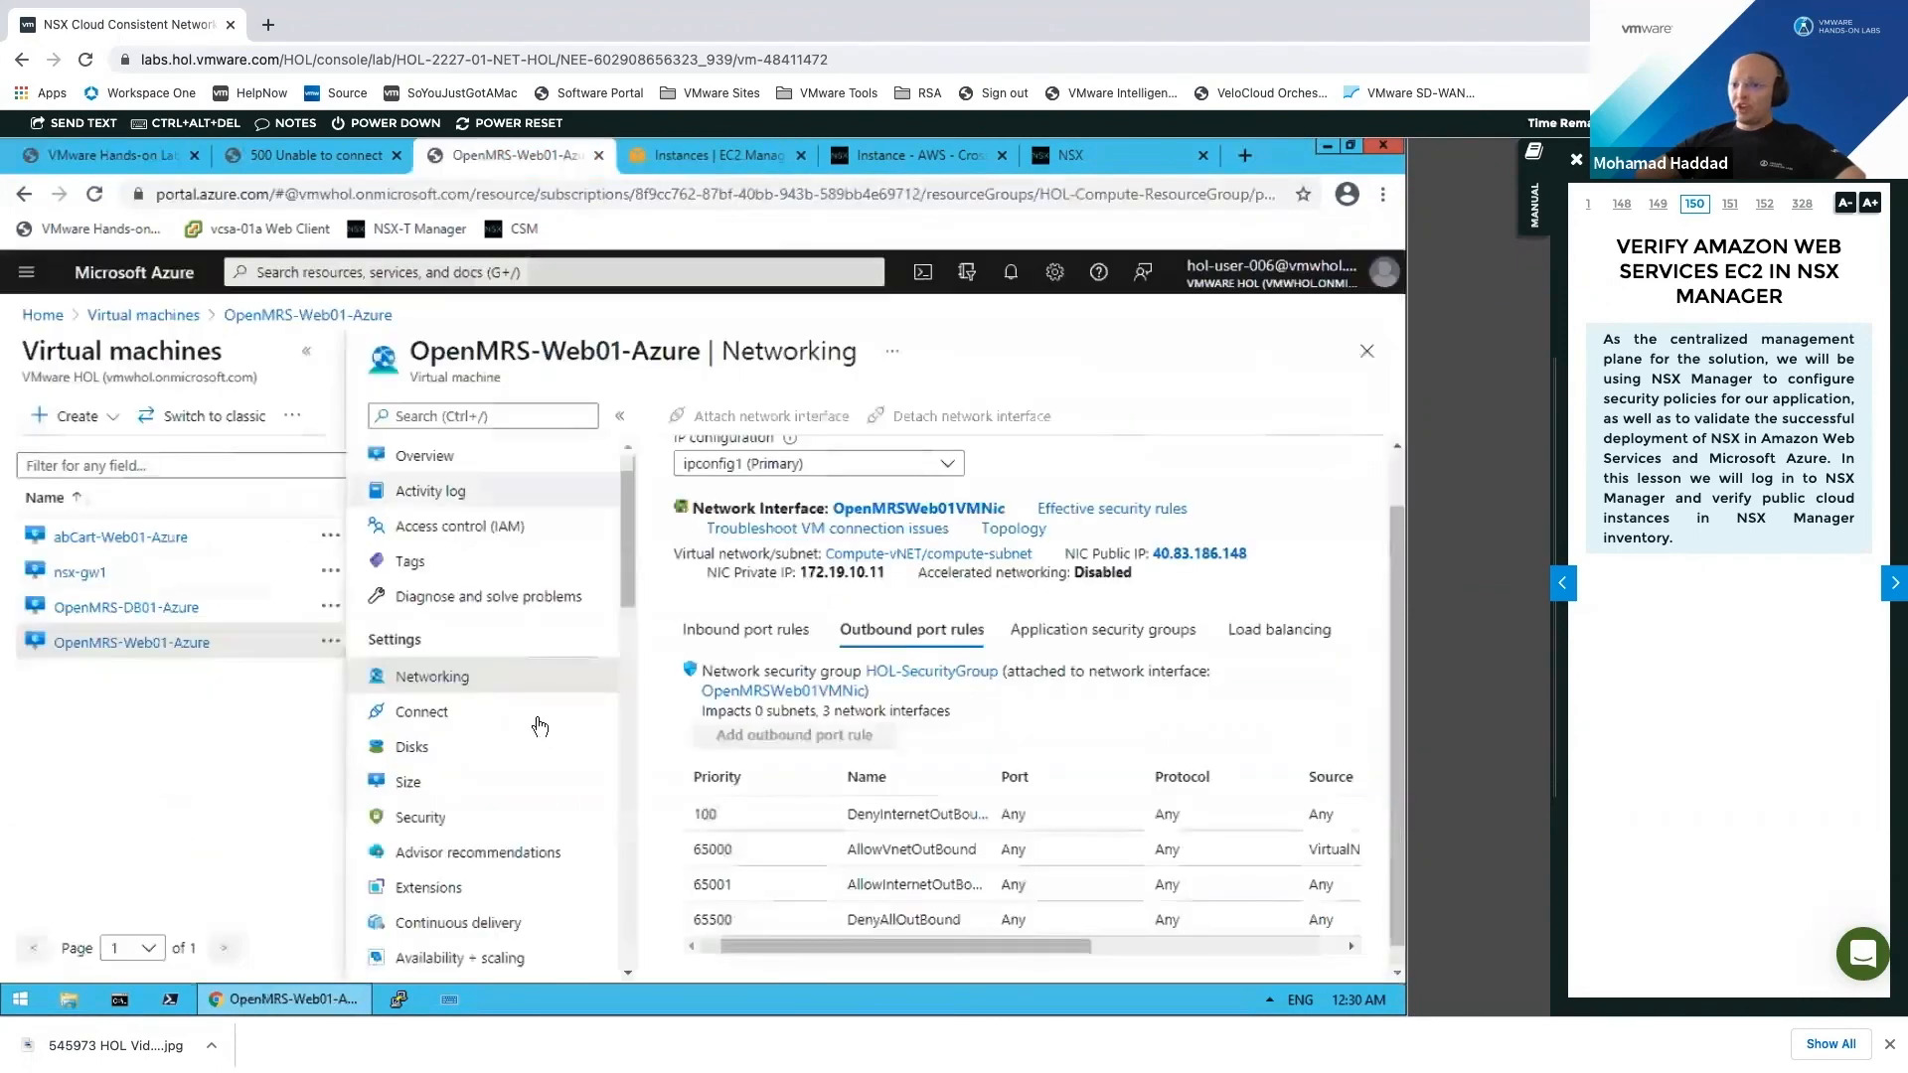
left_click(456, 705)
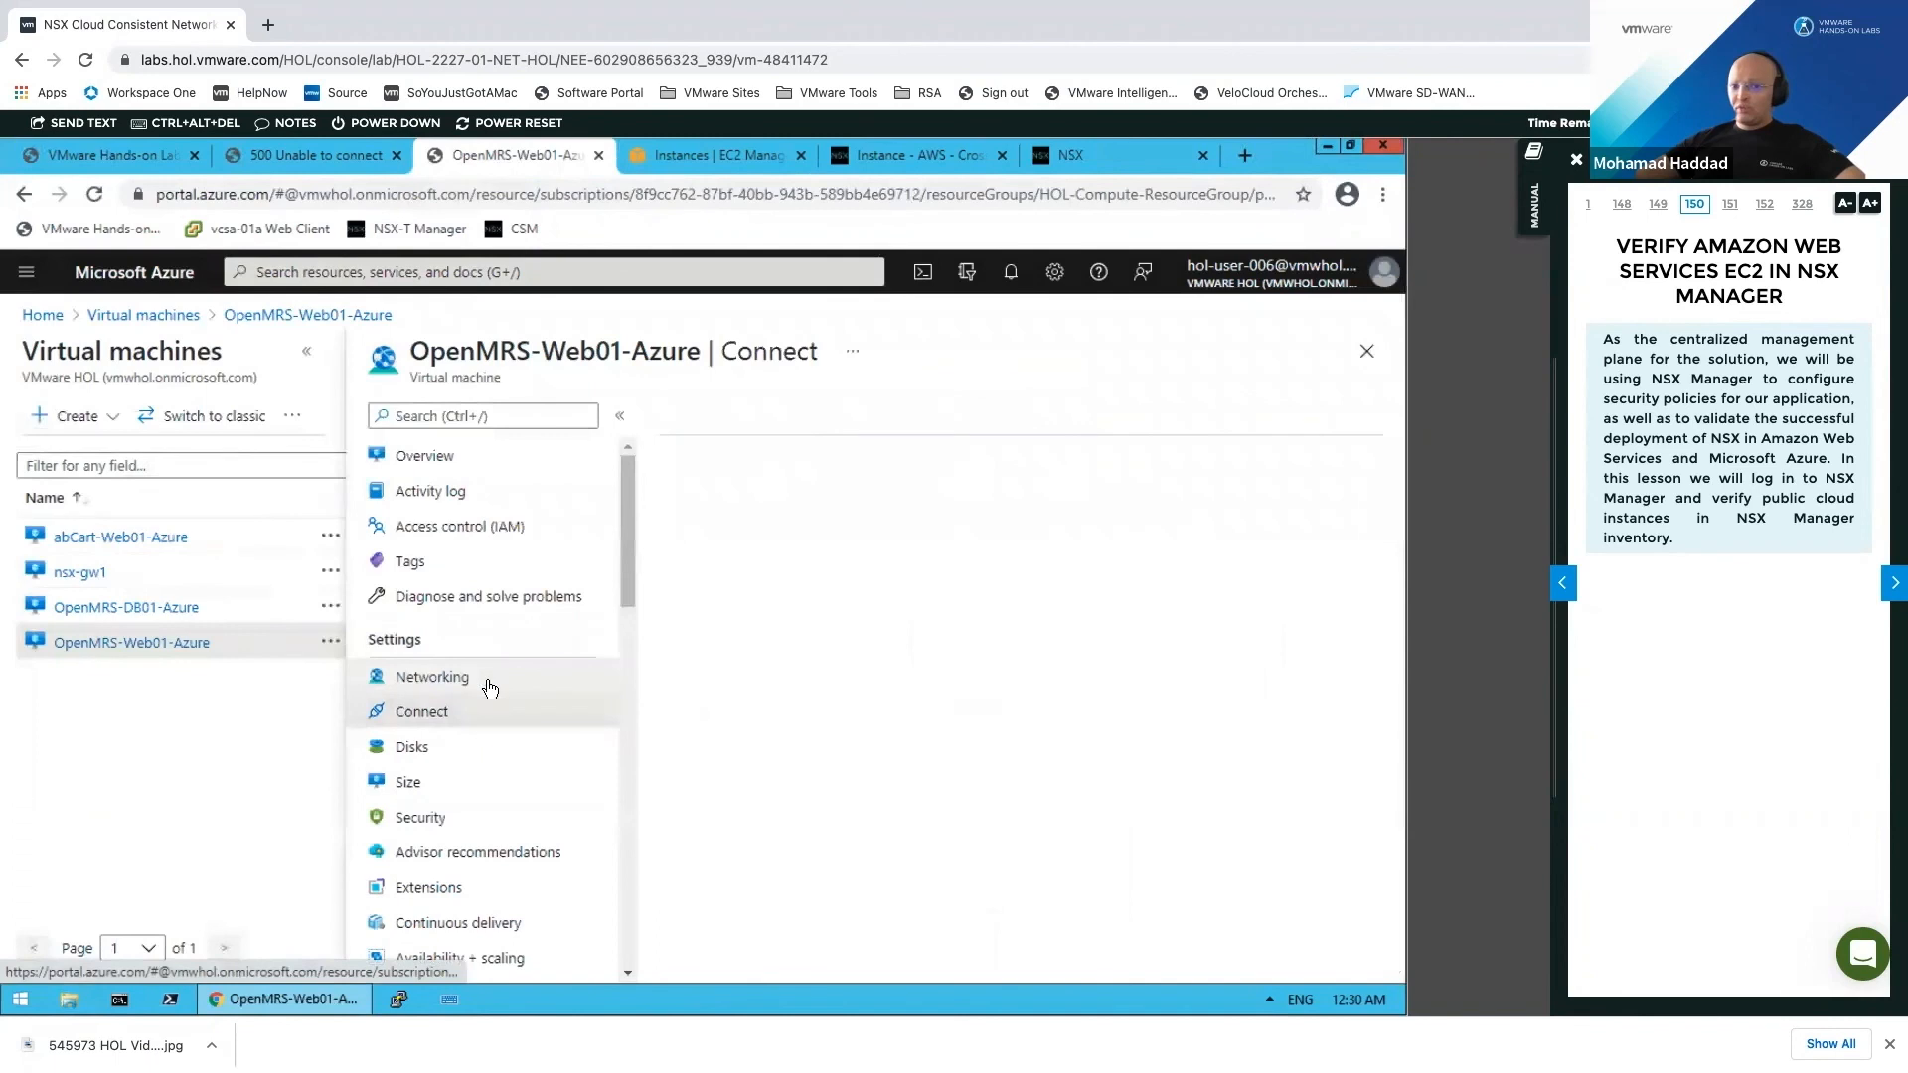
left_click(485, 681)
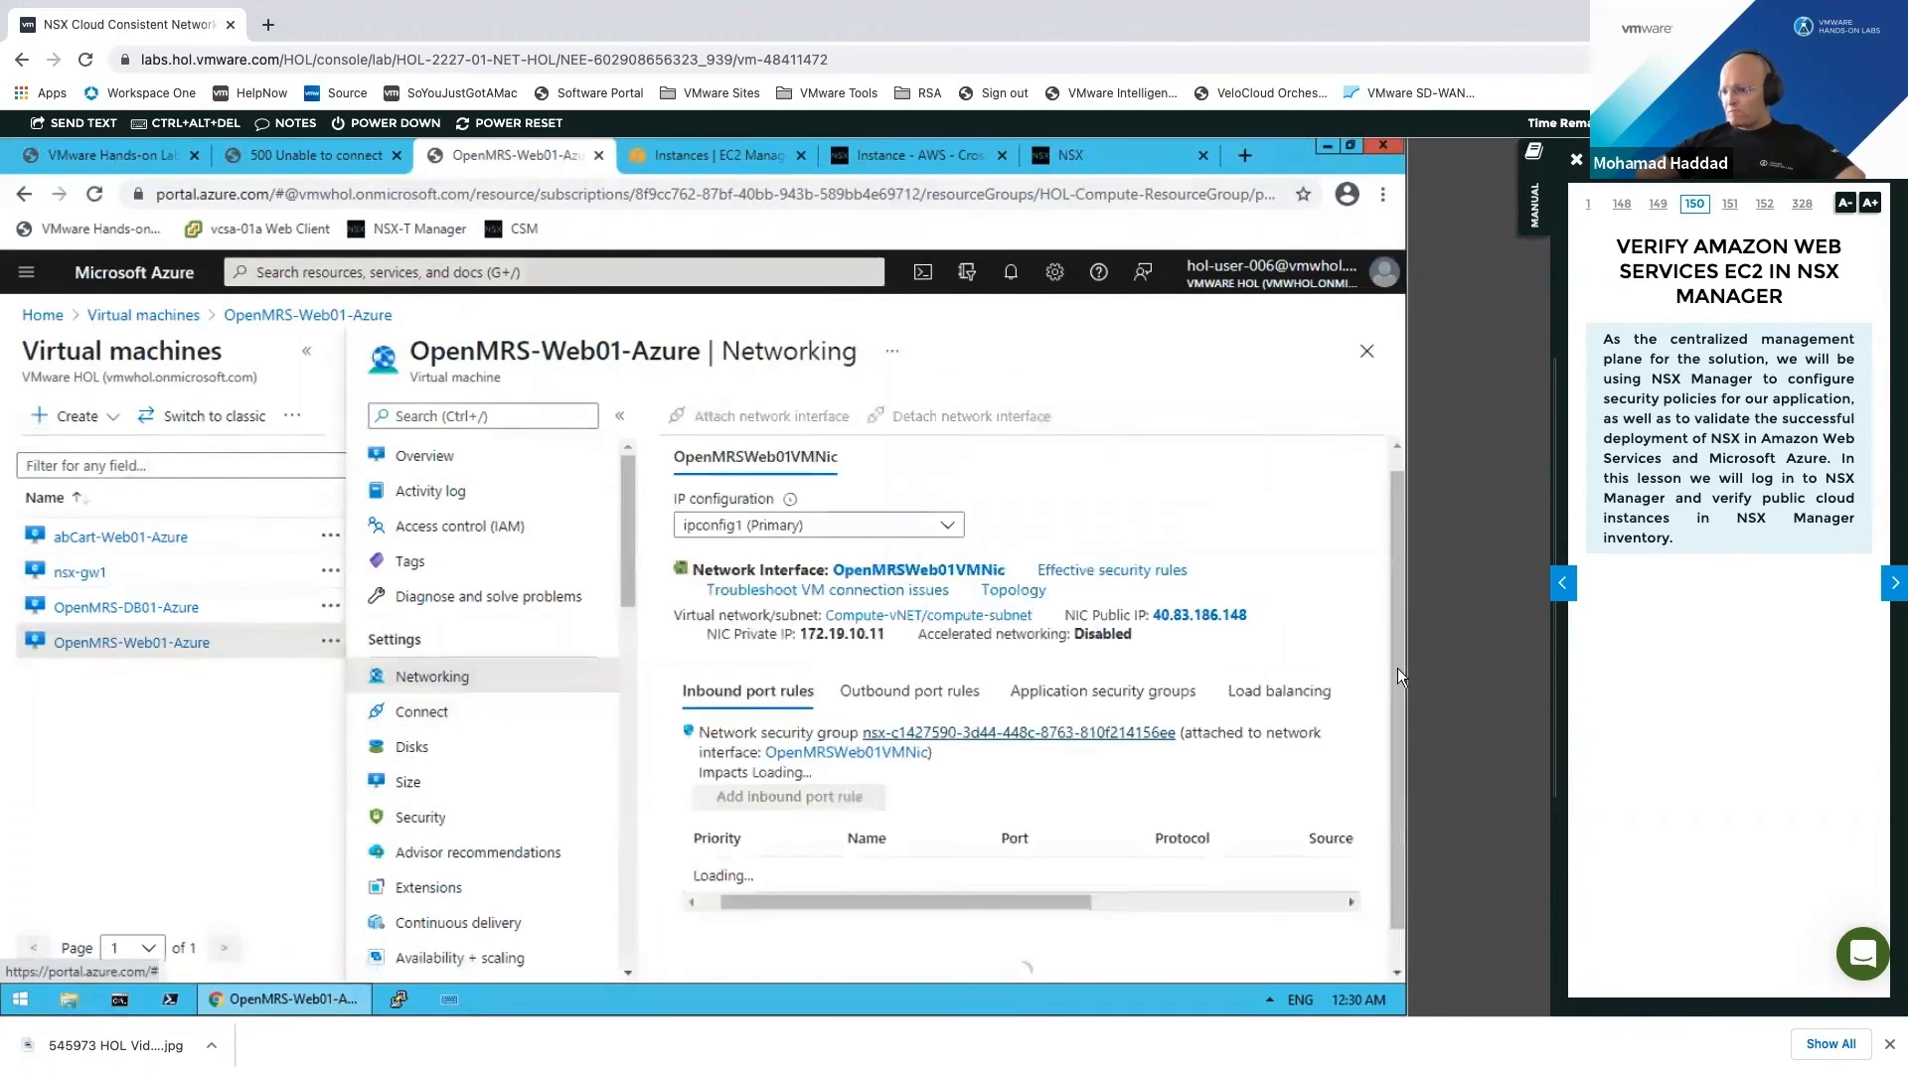
scroll(1404, 805, "down", 2)
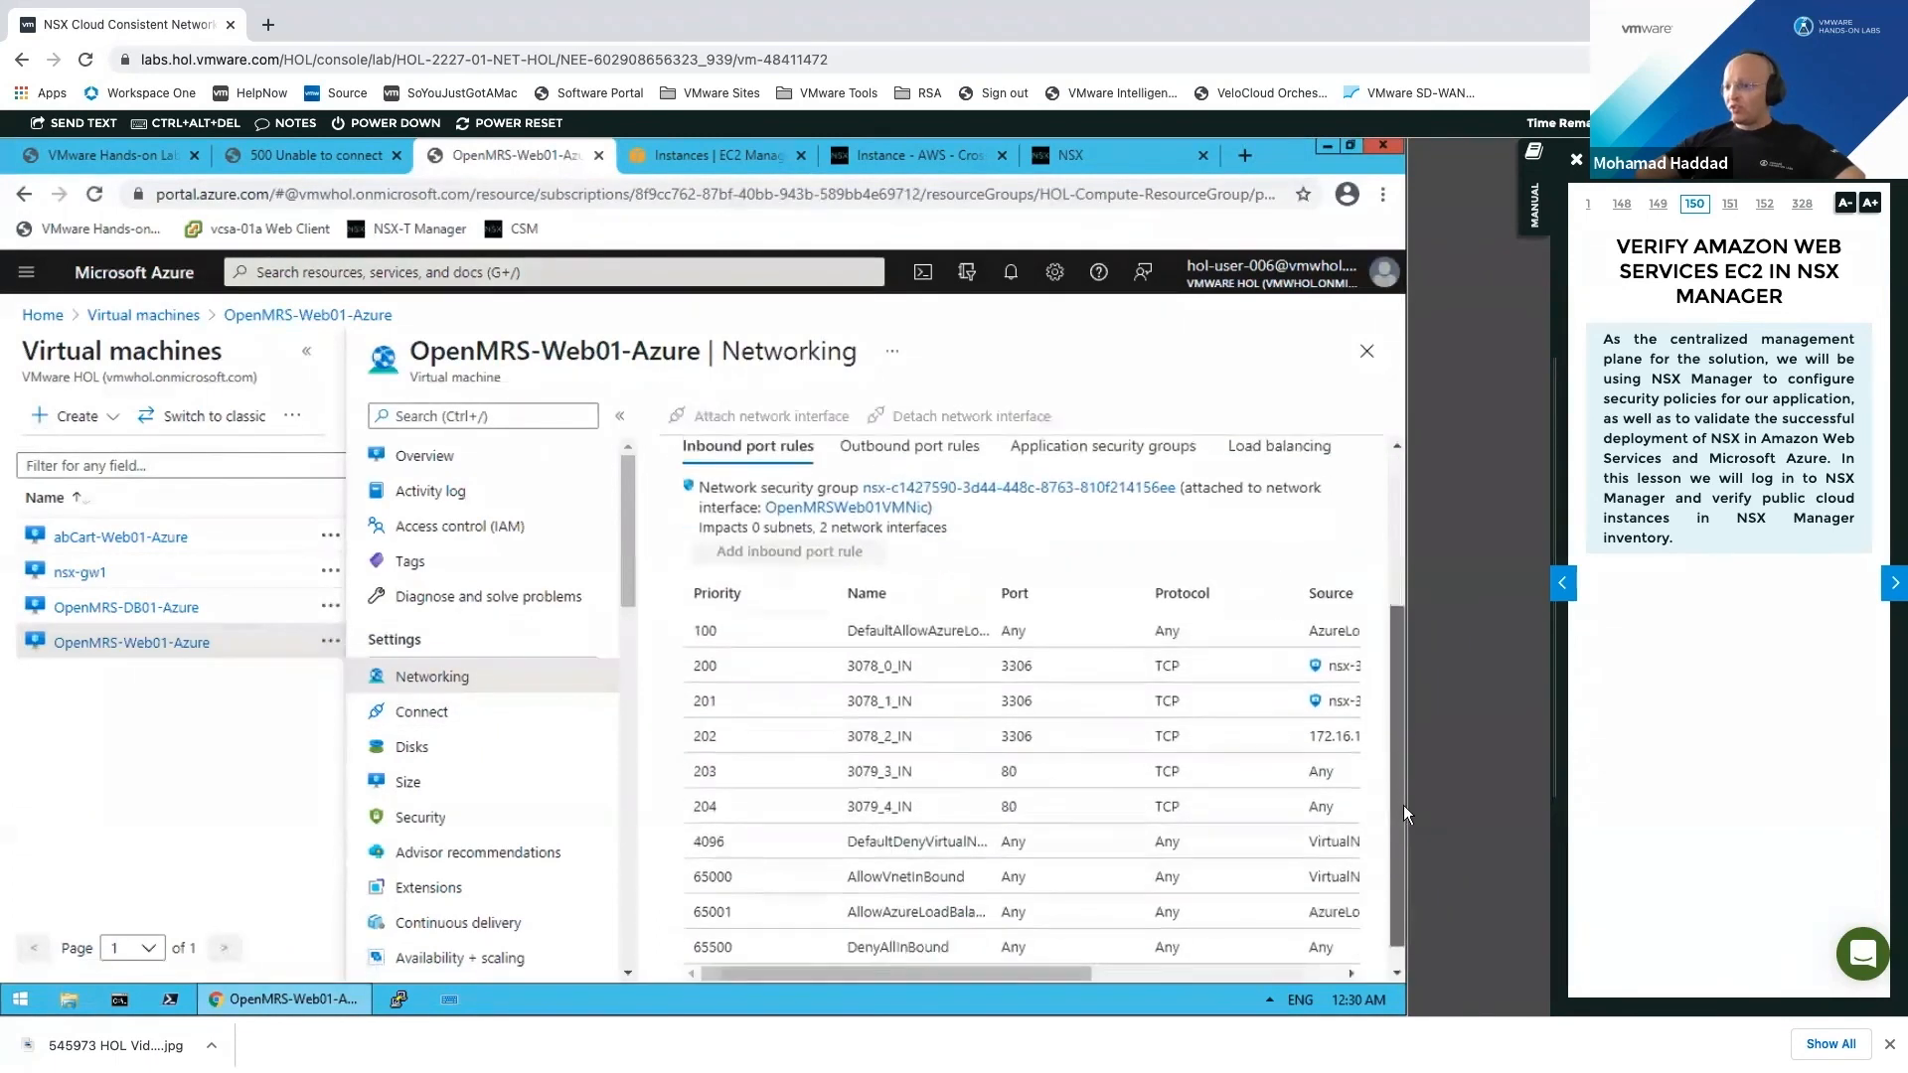
double_click(1036, 671)
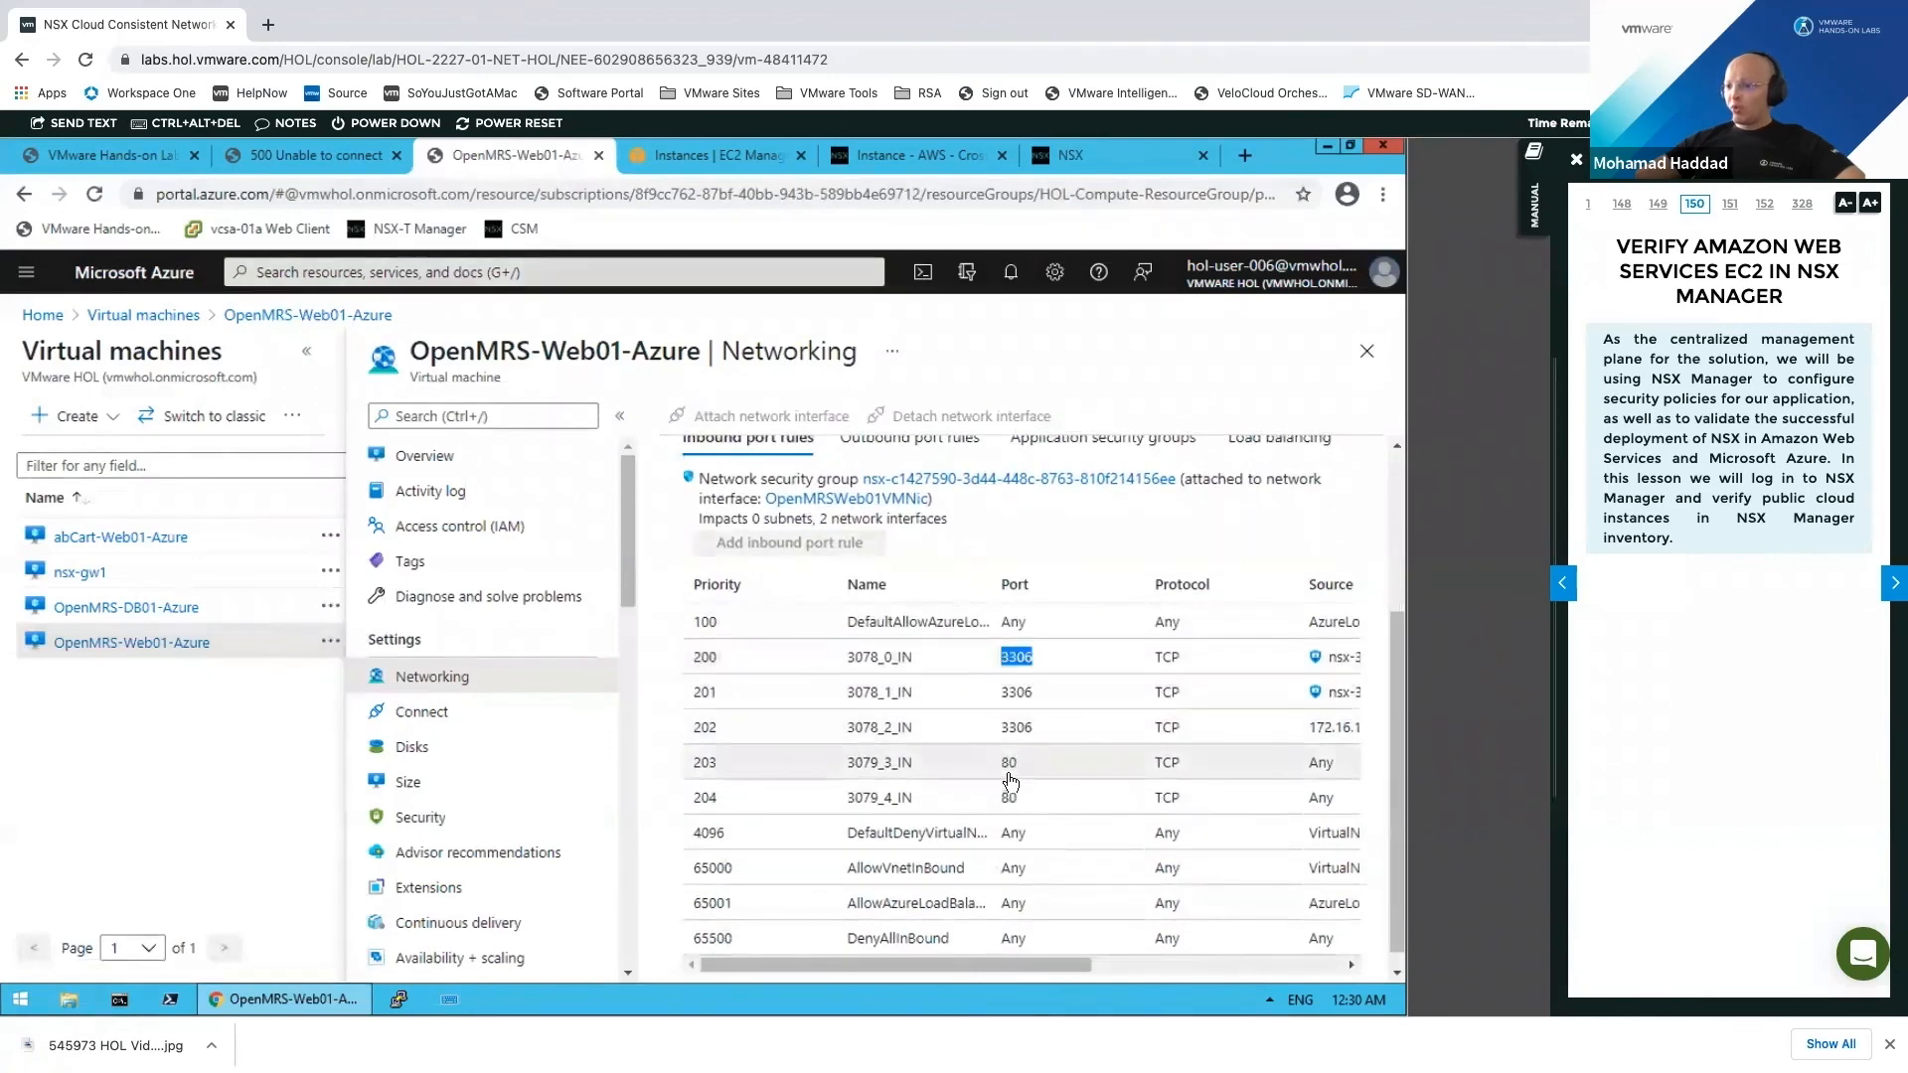
scroll(843, 656, "down", 1)
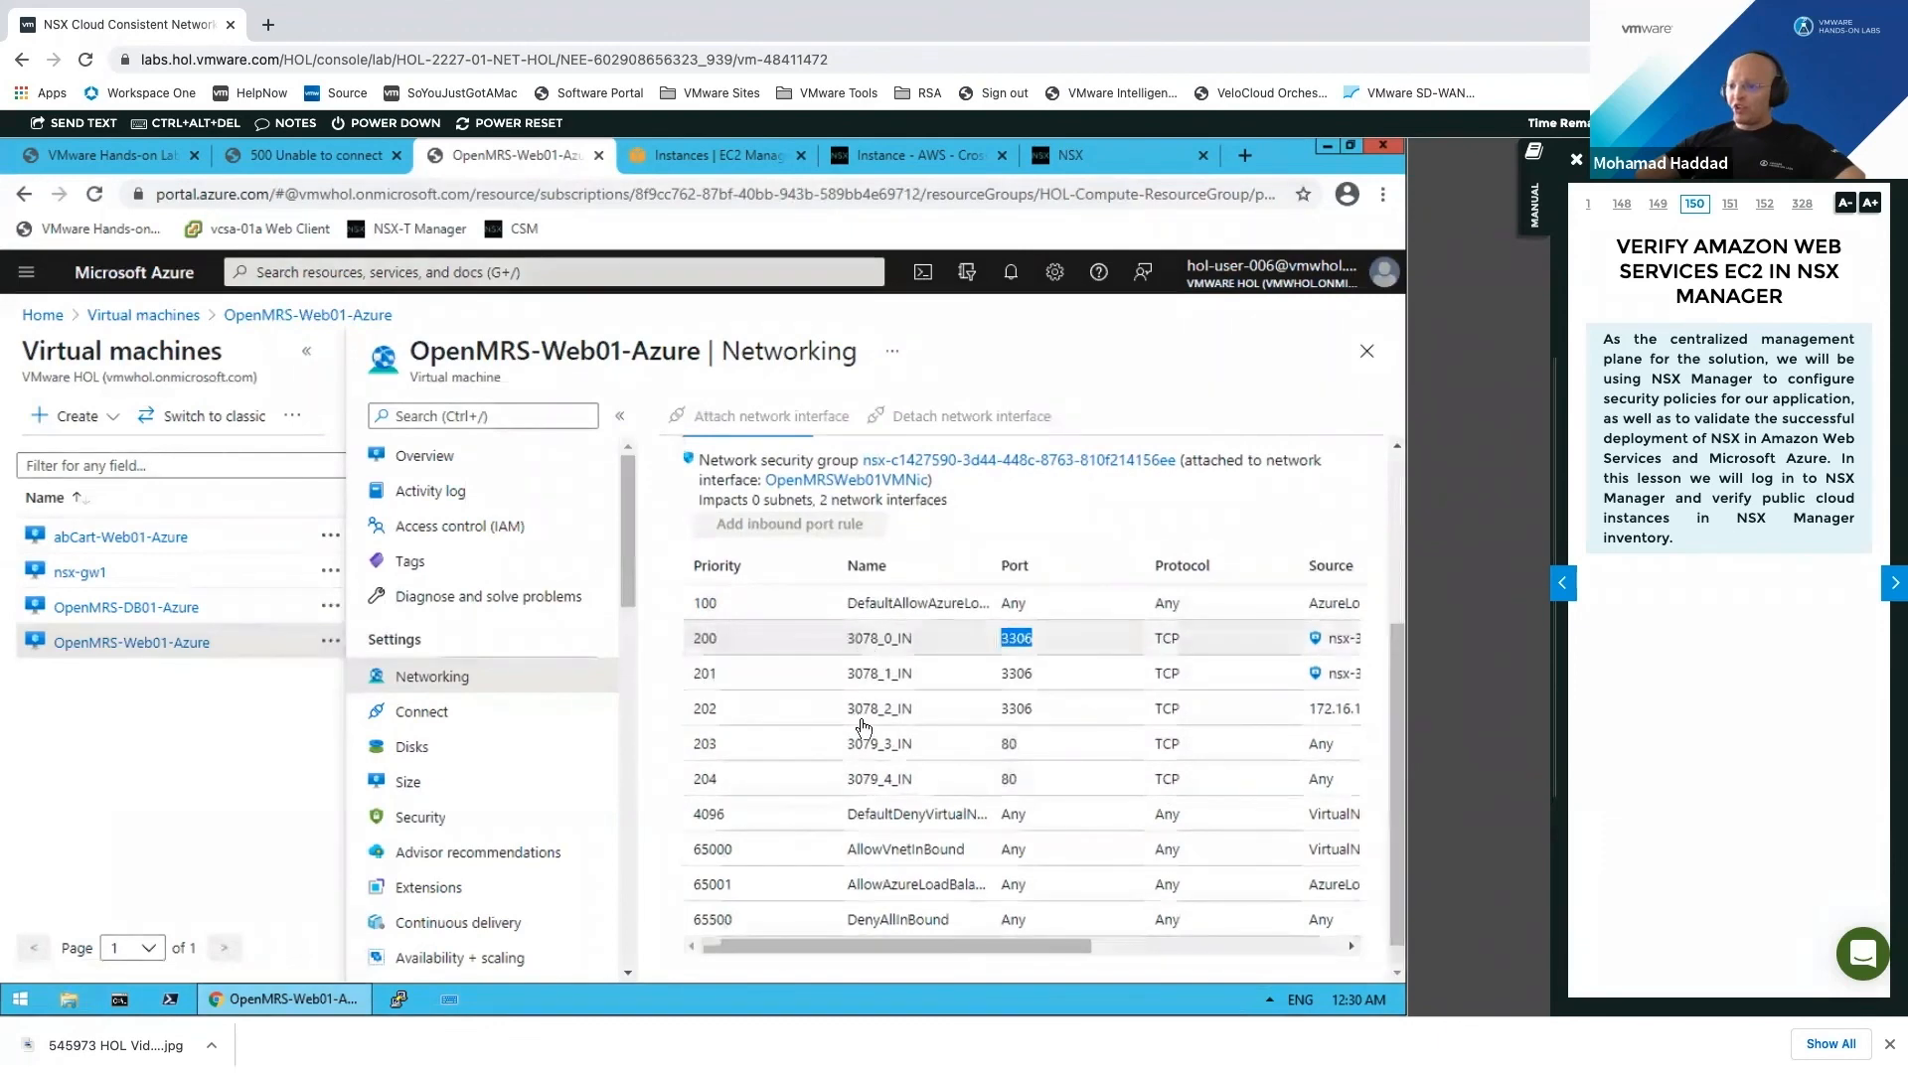
left_click(1230, 963)
left_click(1225, 948)
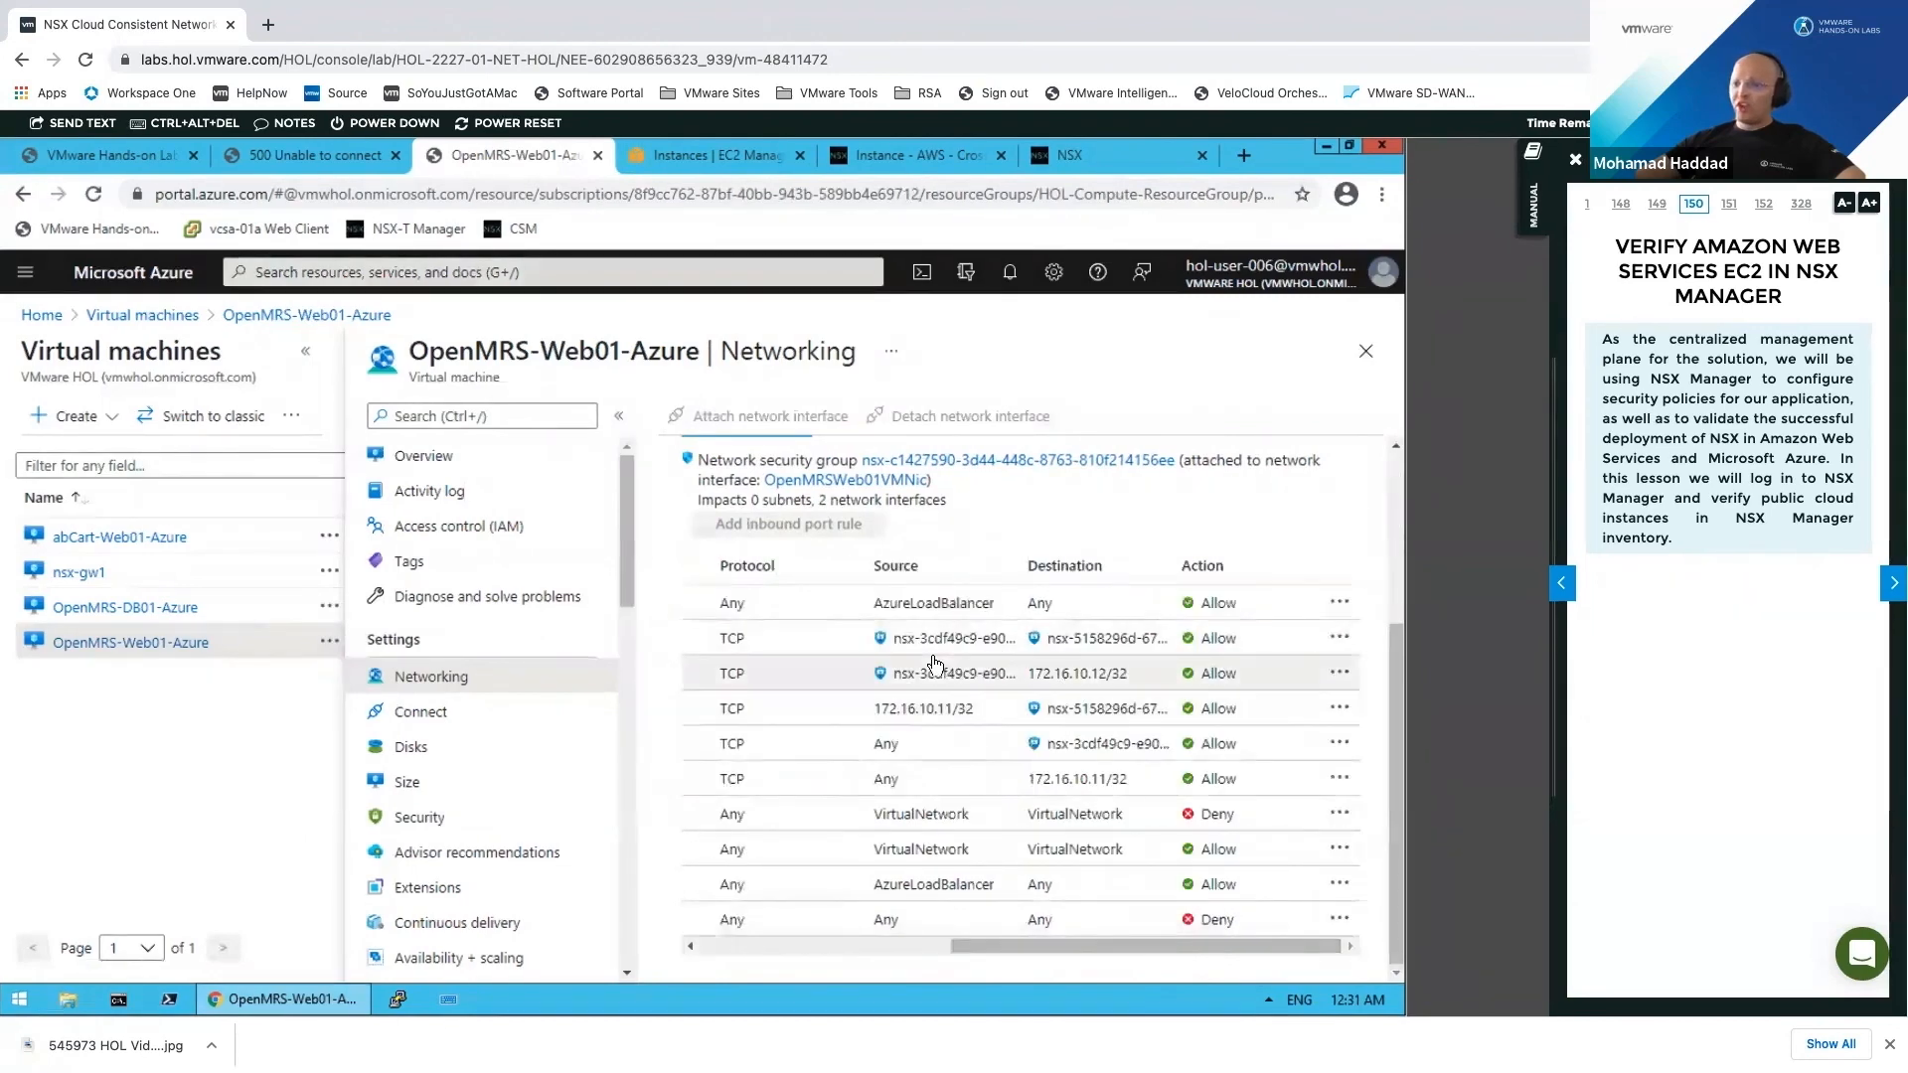
scroll(676, 665, "up", 2)
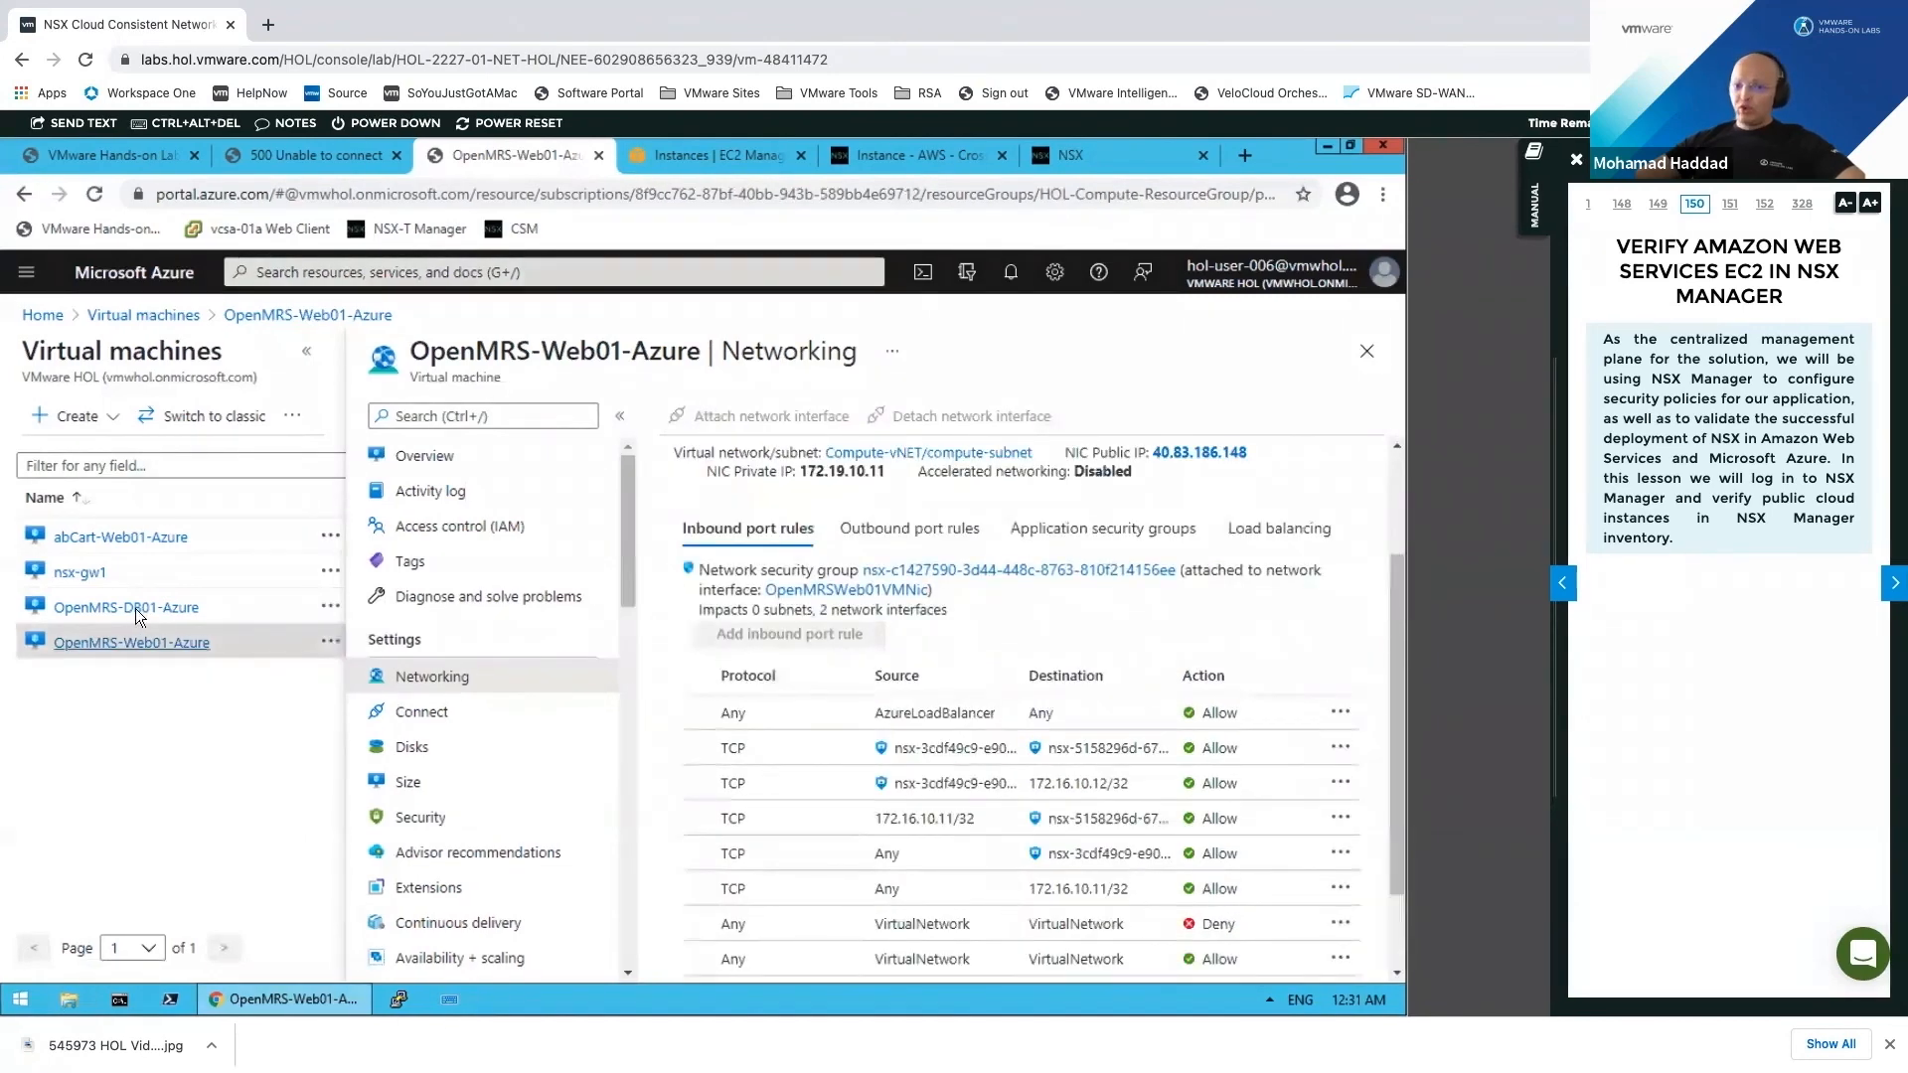
Step: Review OpenMRS-DB01-Azure's NSX-created inbound rules 3078 (TCP 3306) and 3079 (port 80)
left_click(135, 608)
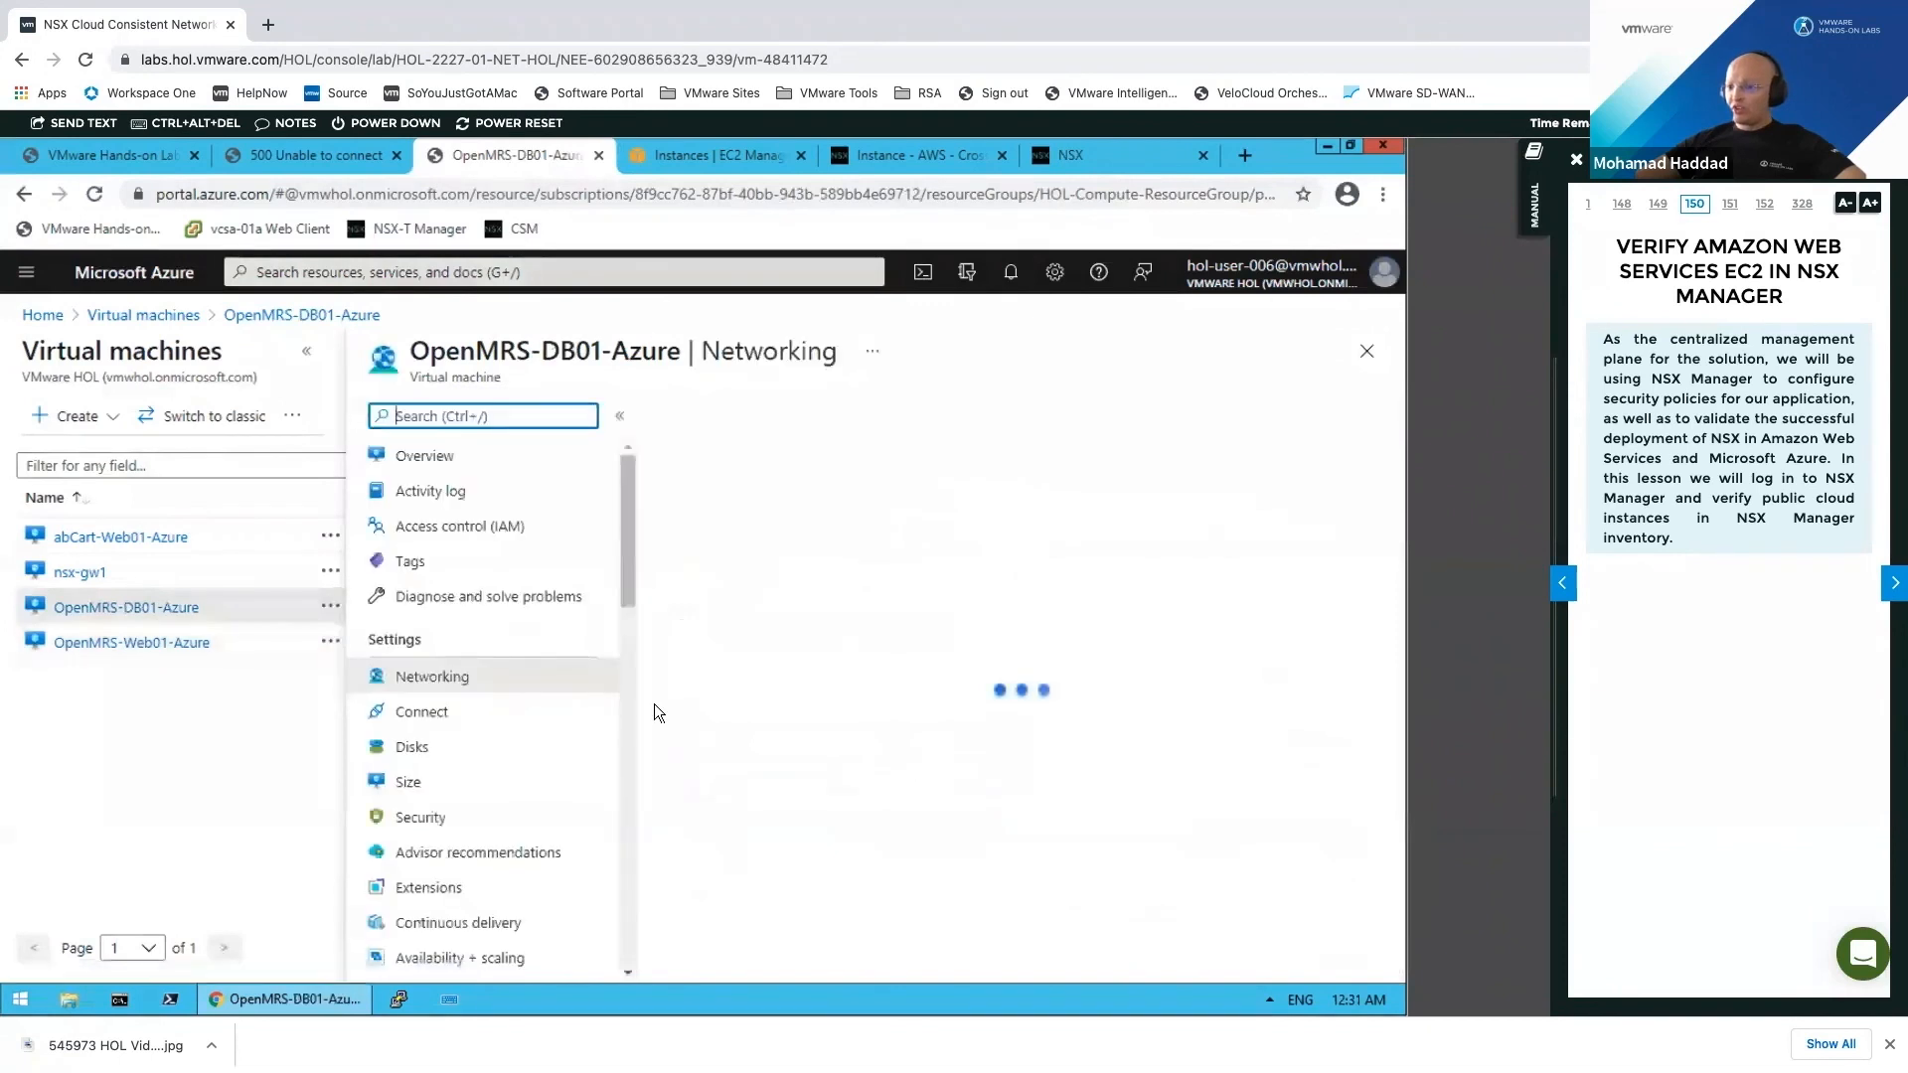
left_click_drag(1402, 739, 1404, 807)
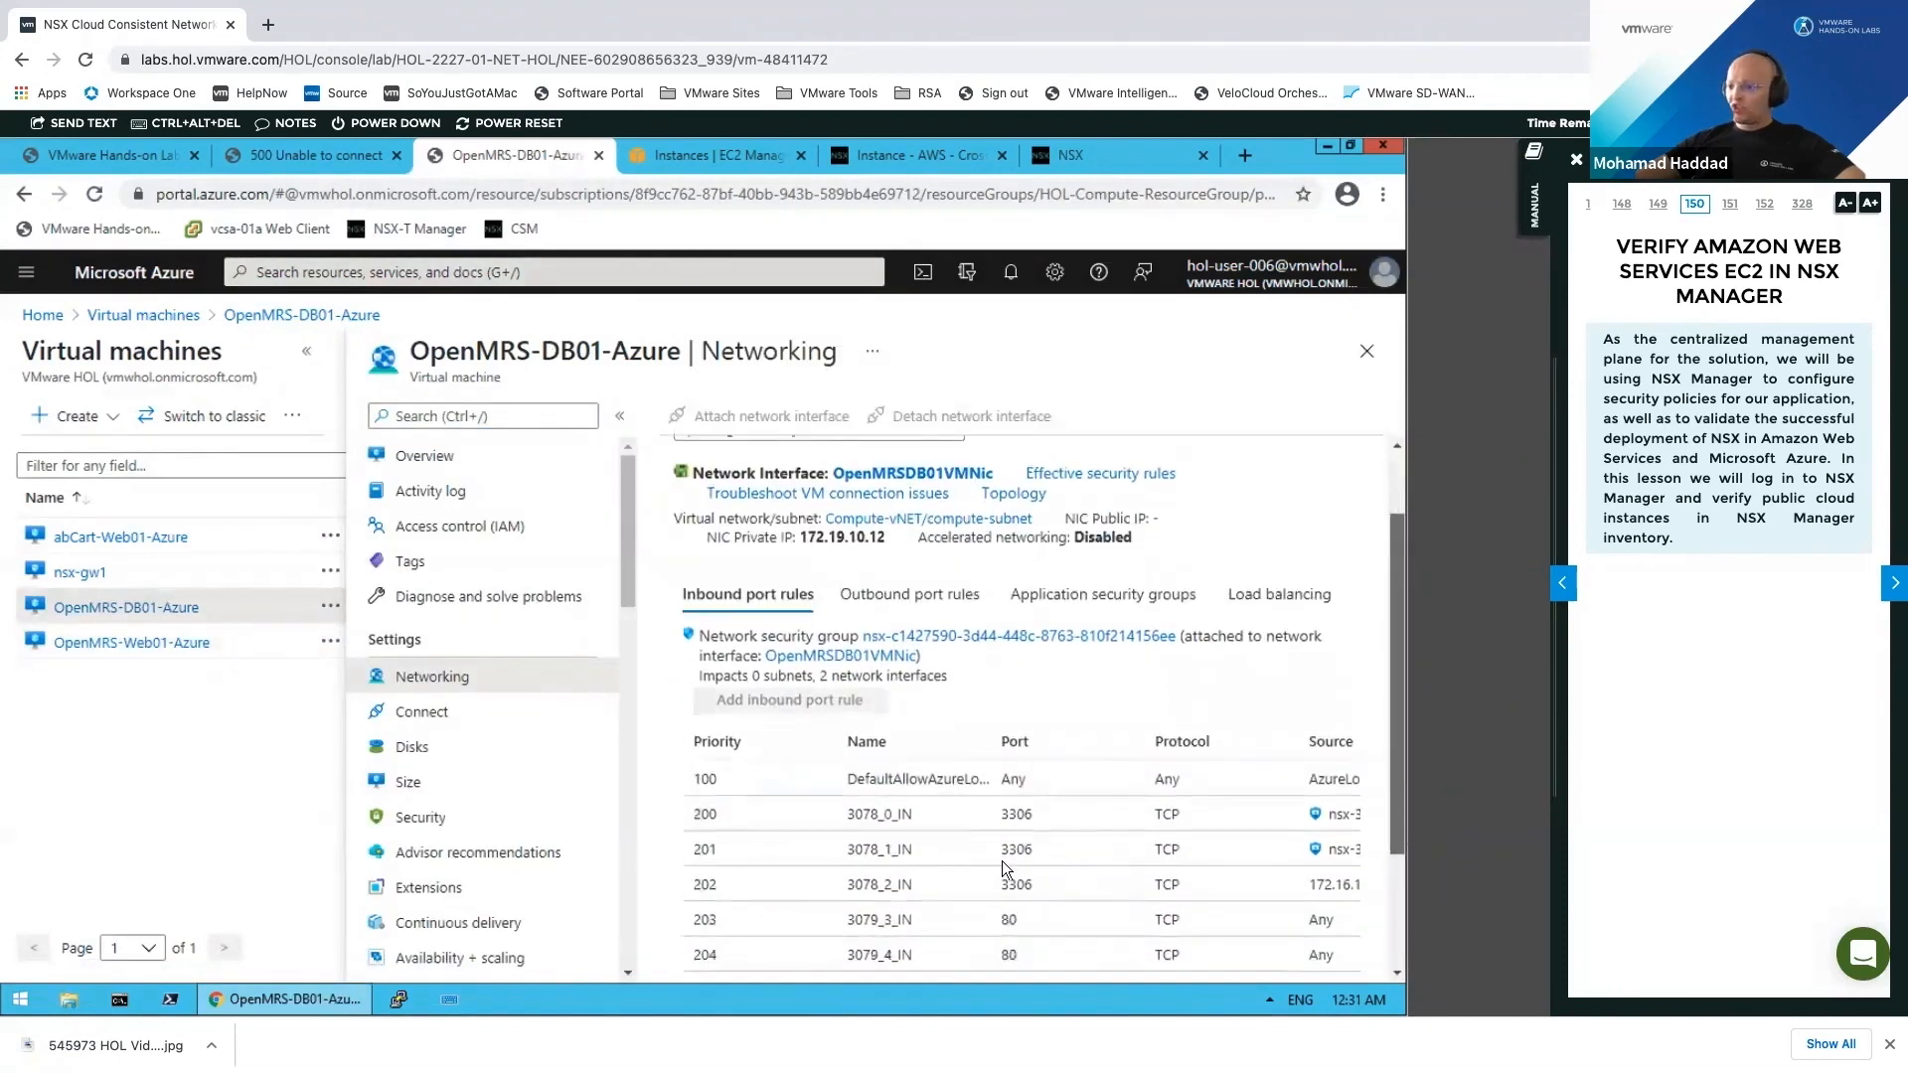
scroll(1001, 867, "down", 1)
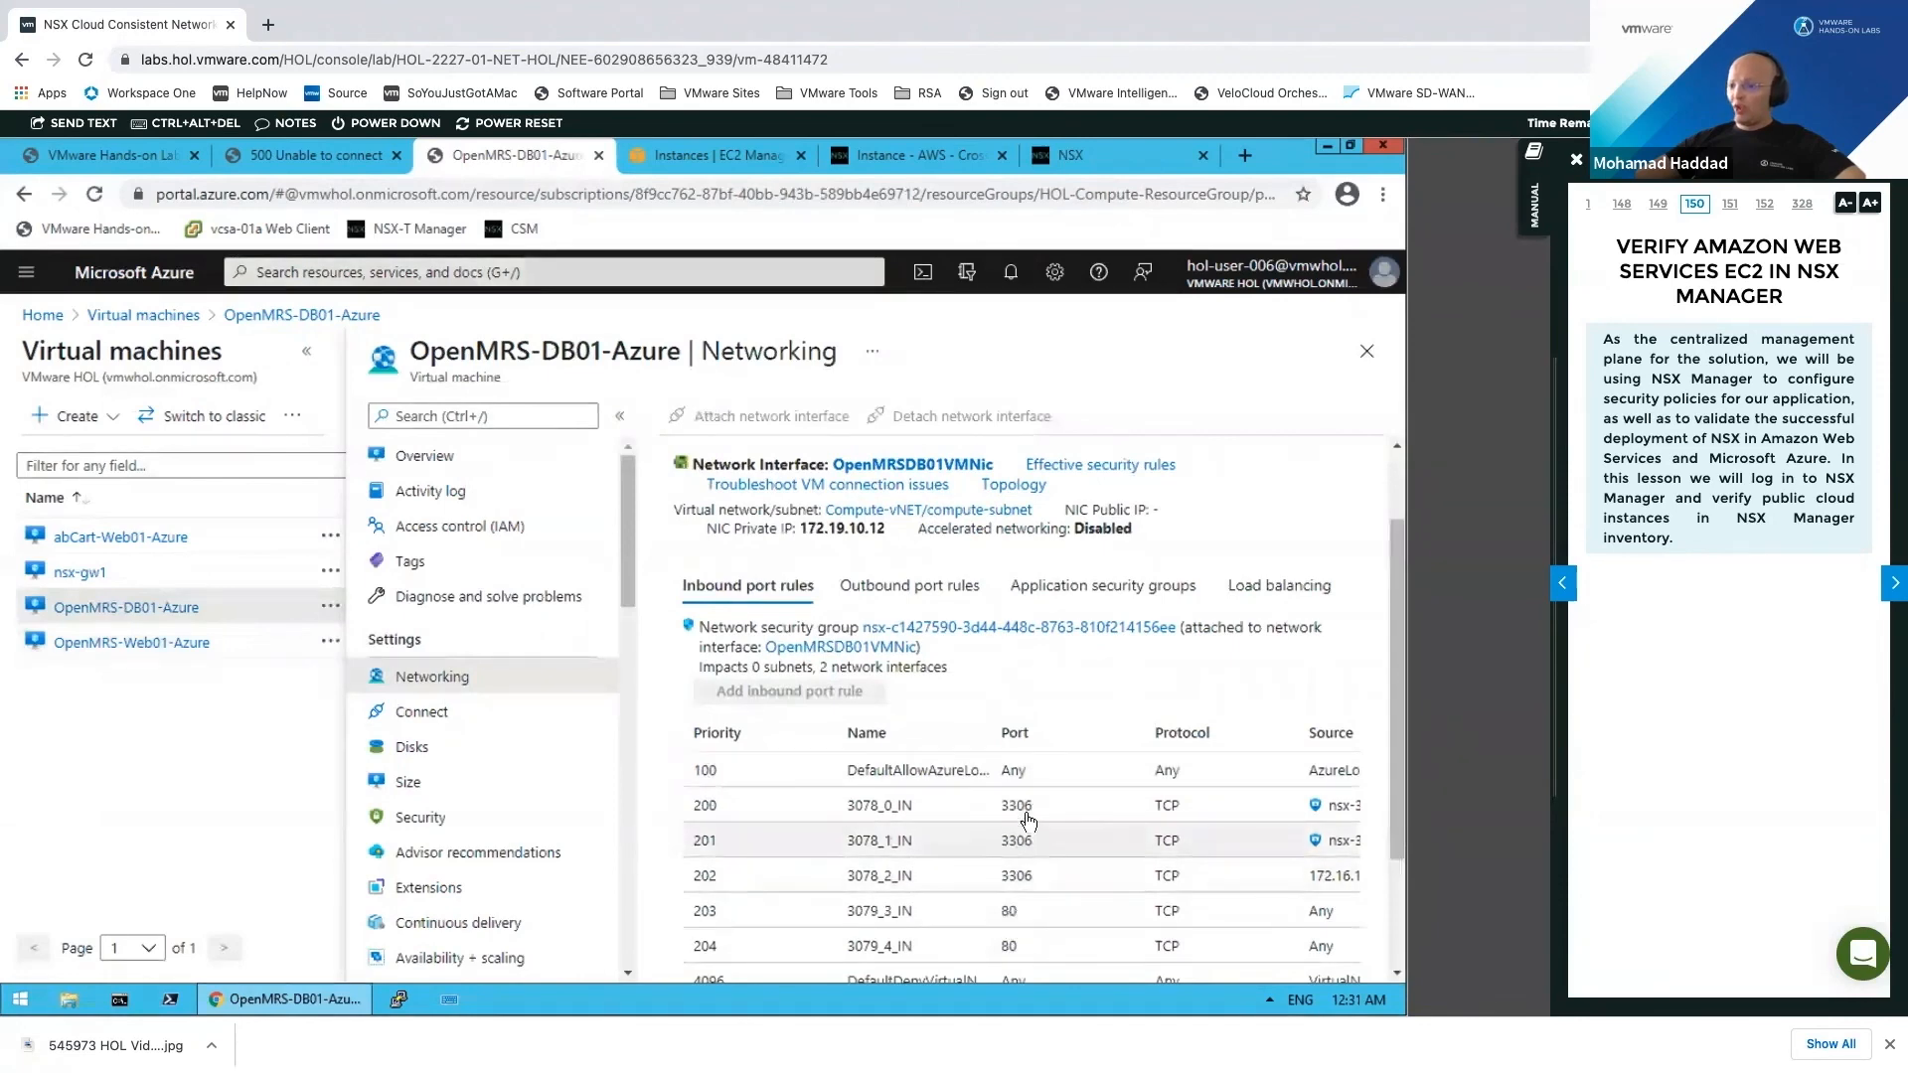
left_click_drag(1393, 676, 1344, 672)
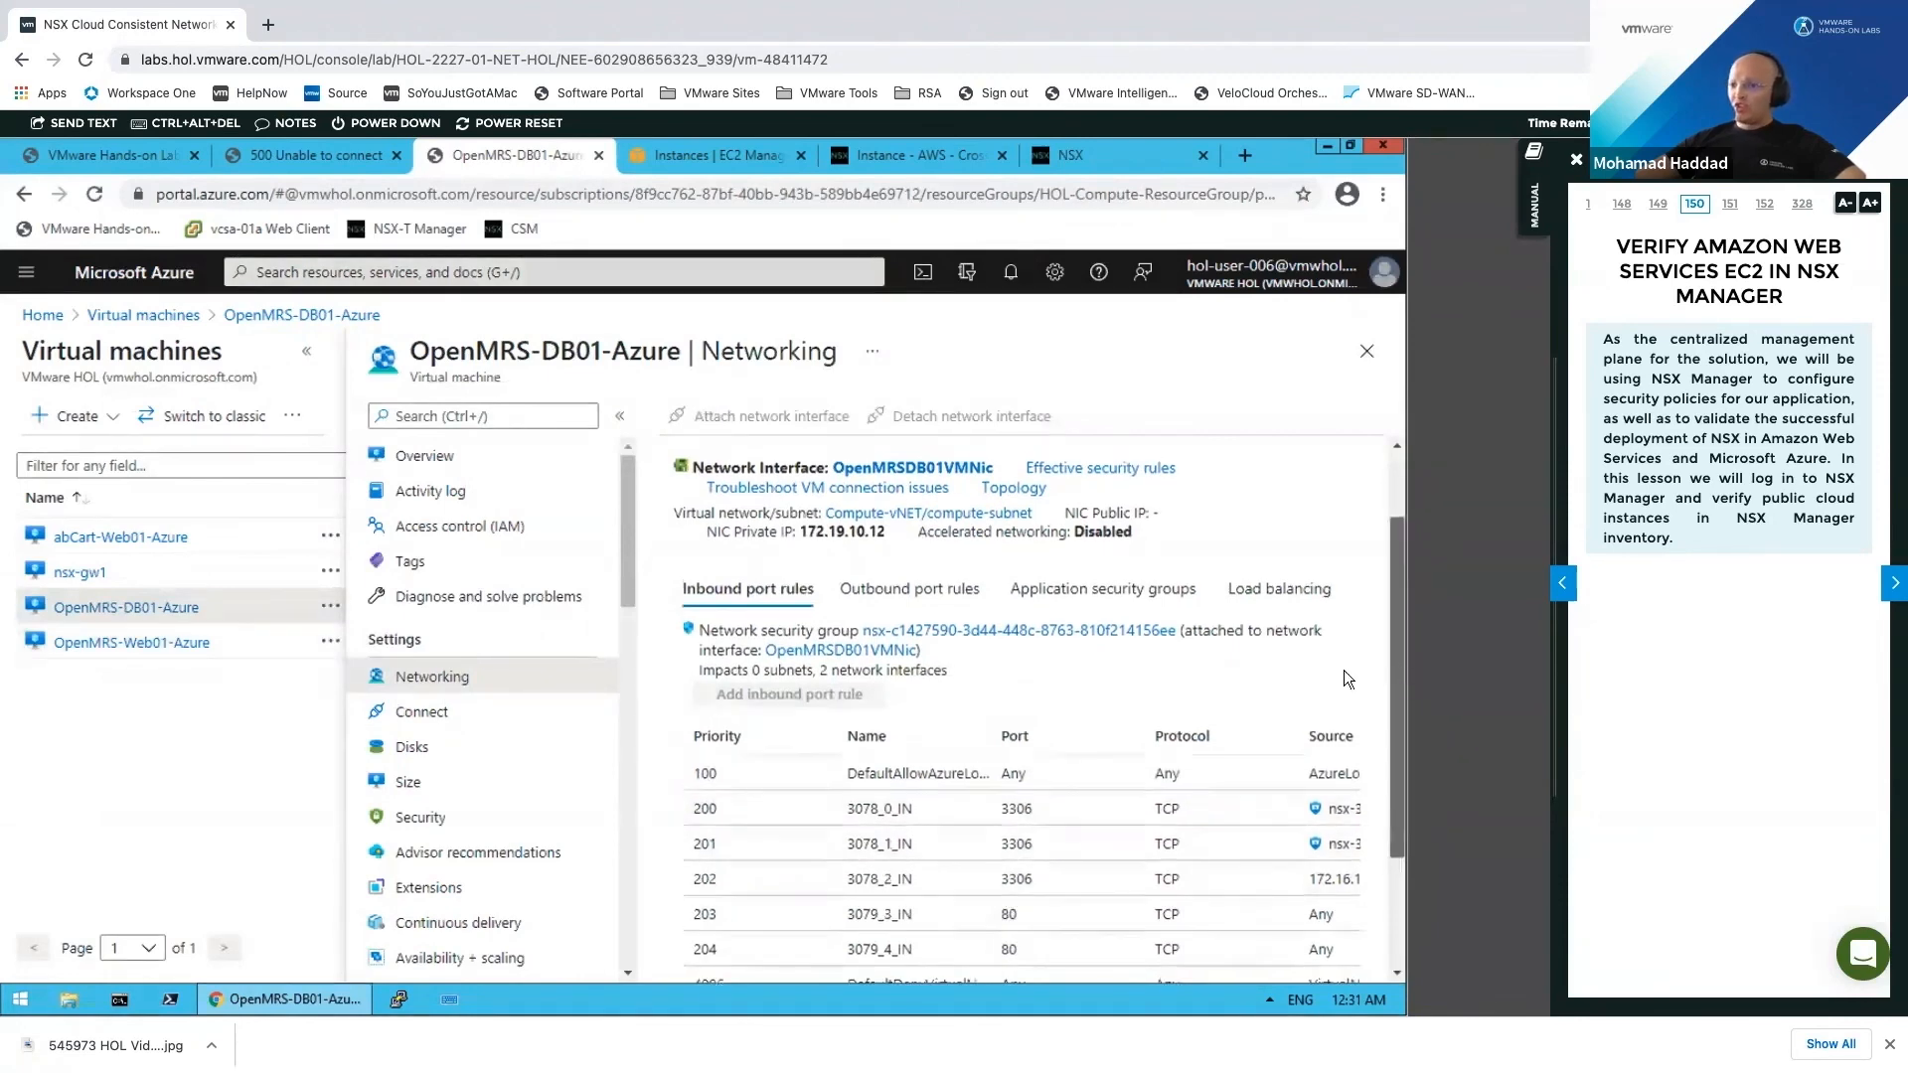
scroll(1344, 680, "up", 1)
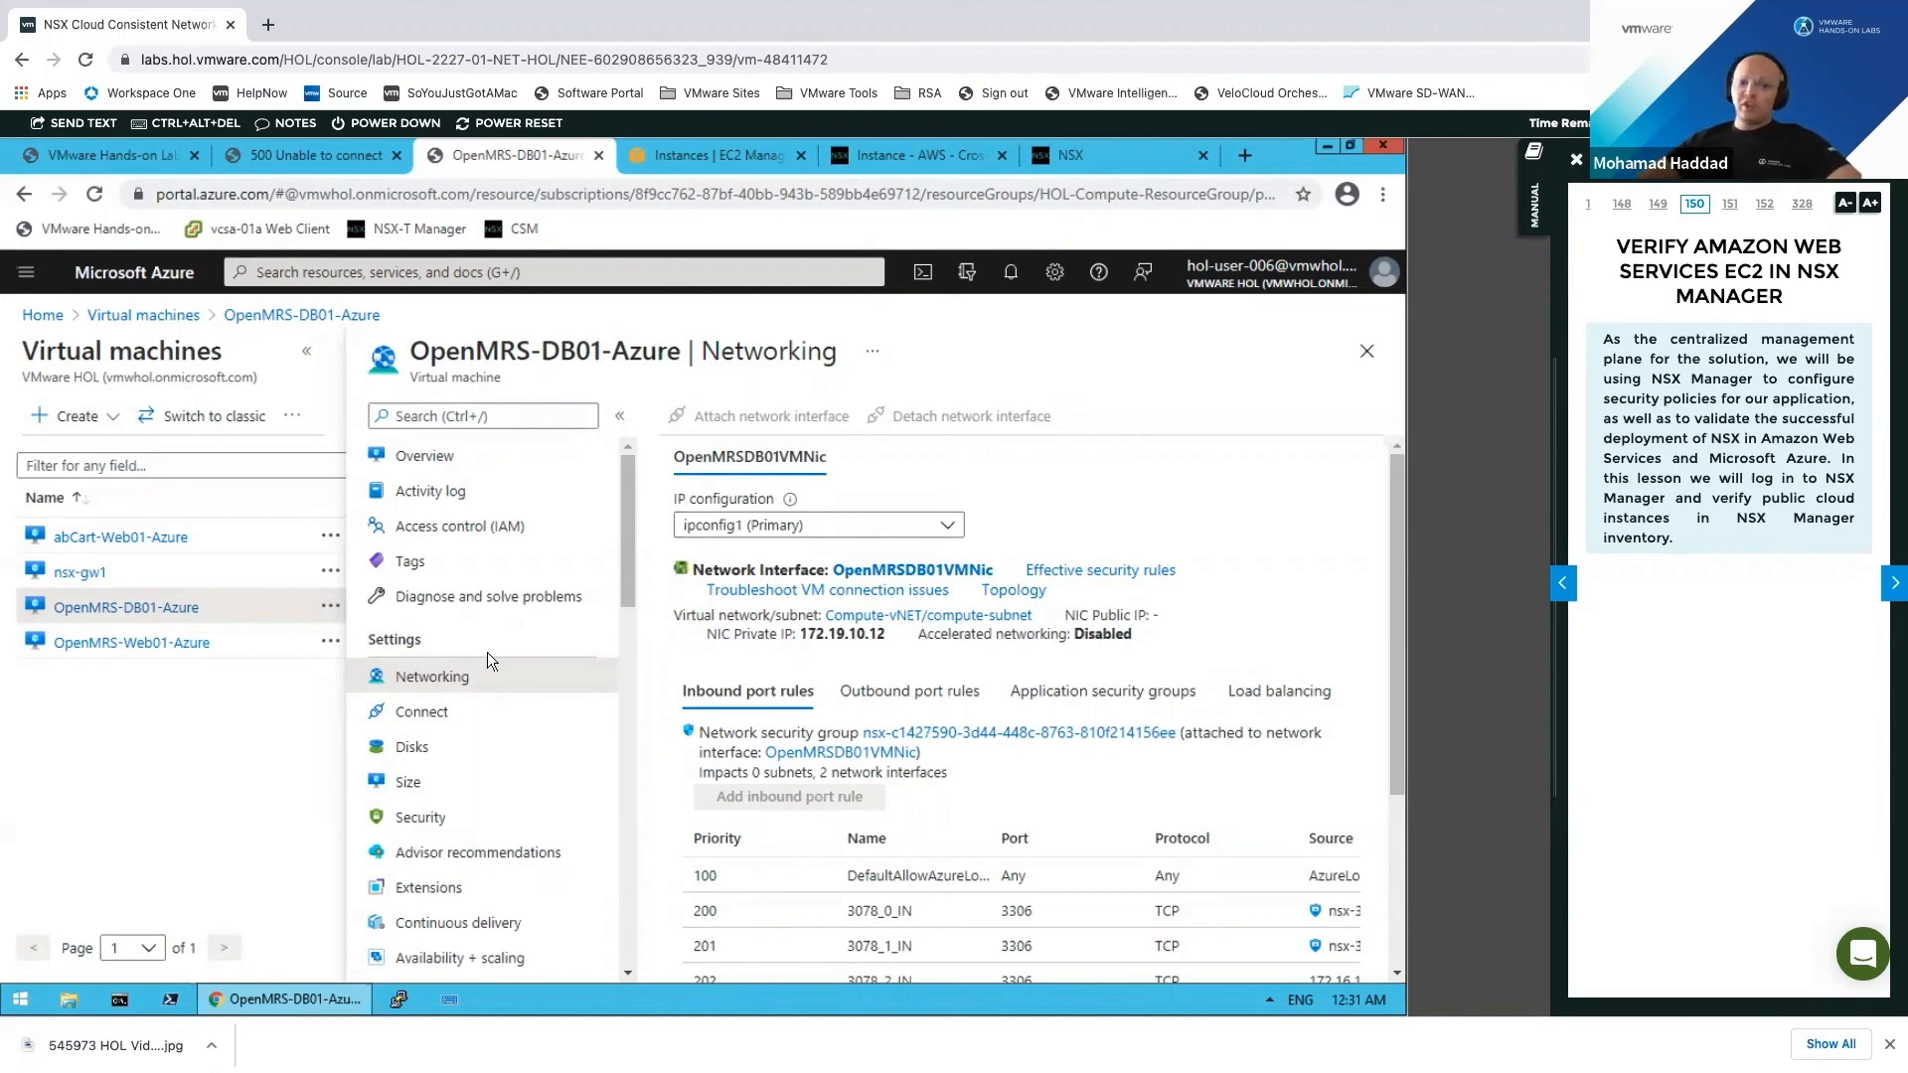
Step: Close the failed-connection tab and open the Azure and AWS OpenMRS frontends from the lab credentials page
left_click(1088, 157)
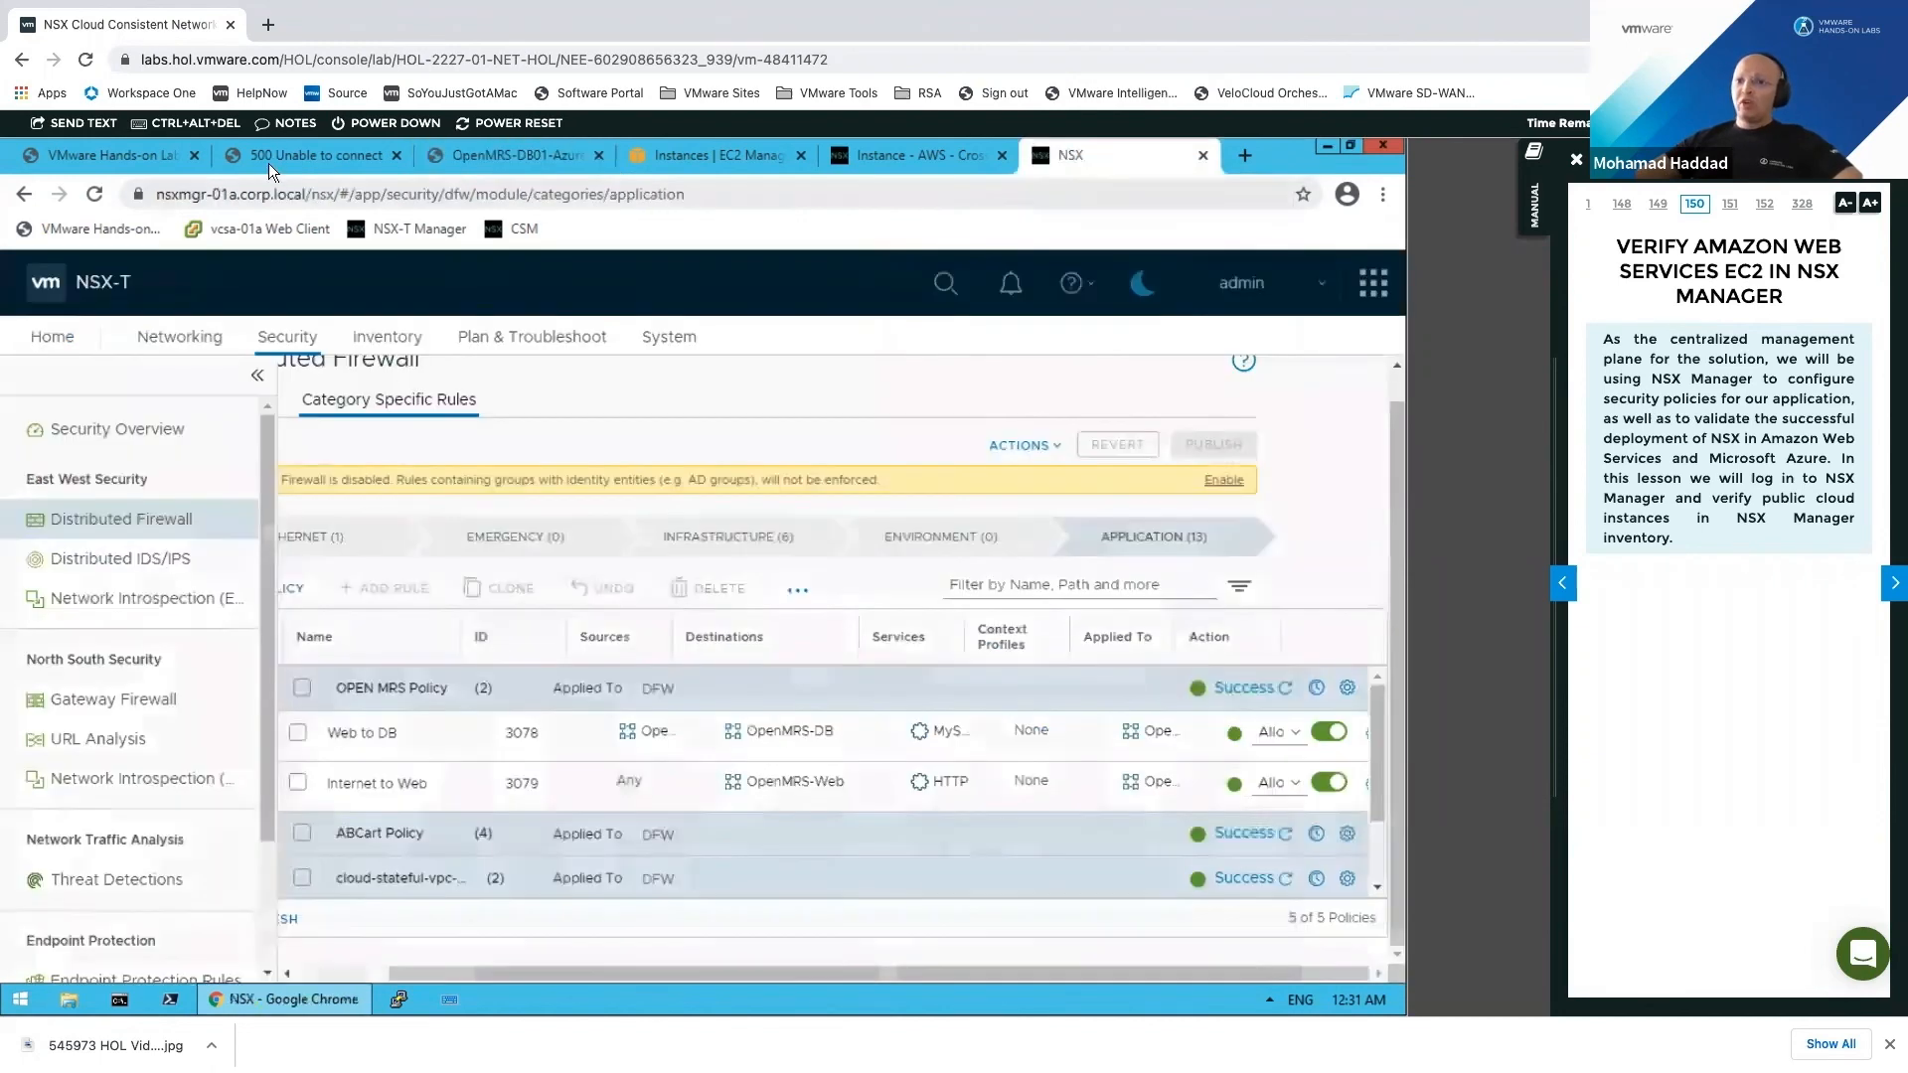
left_click(125, 161)
left_click(326, 155)
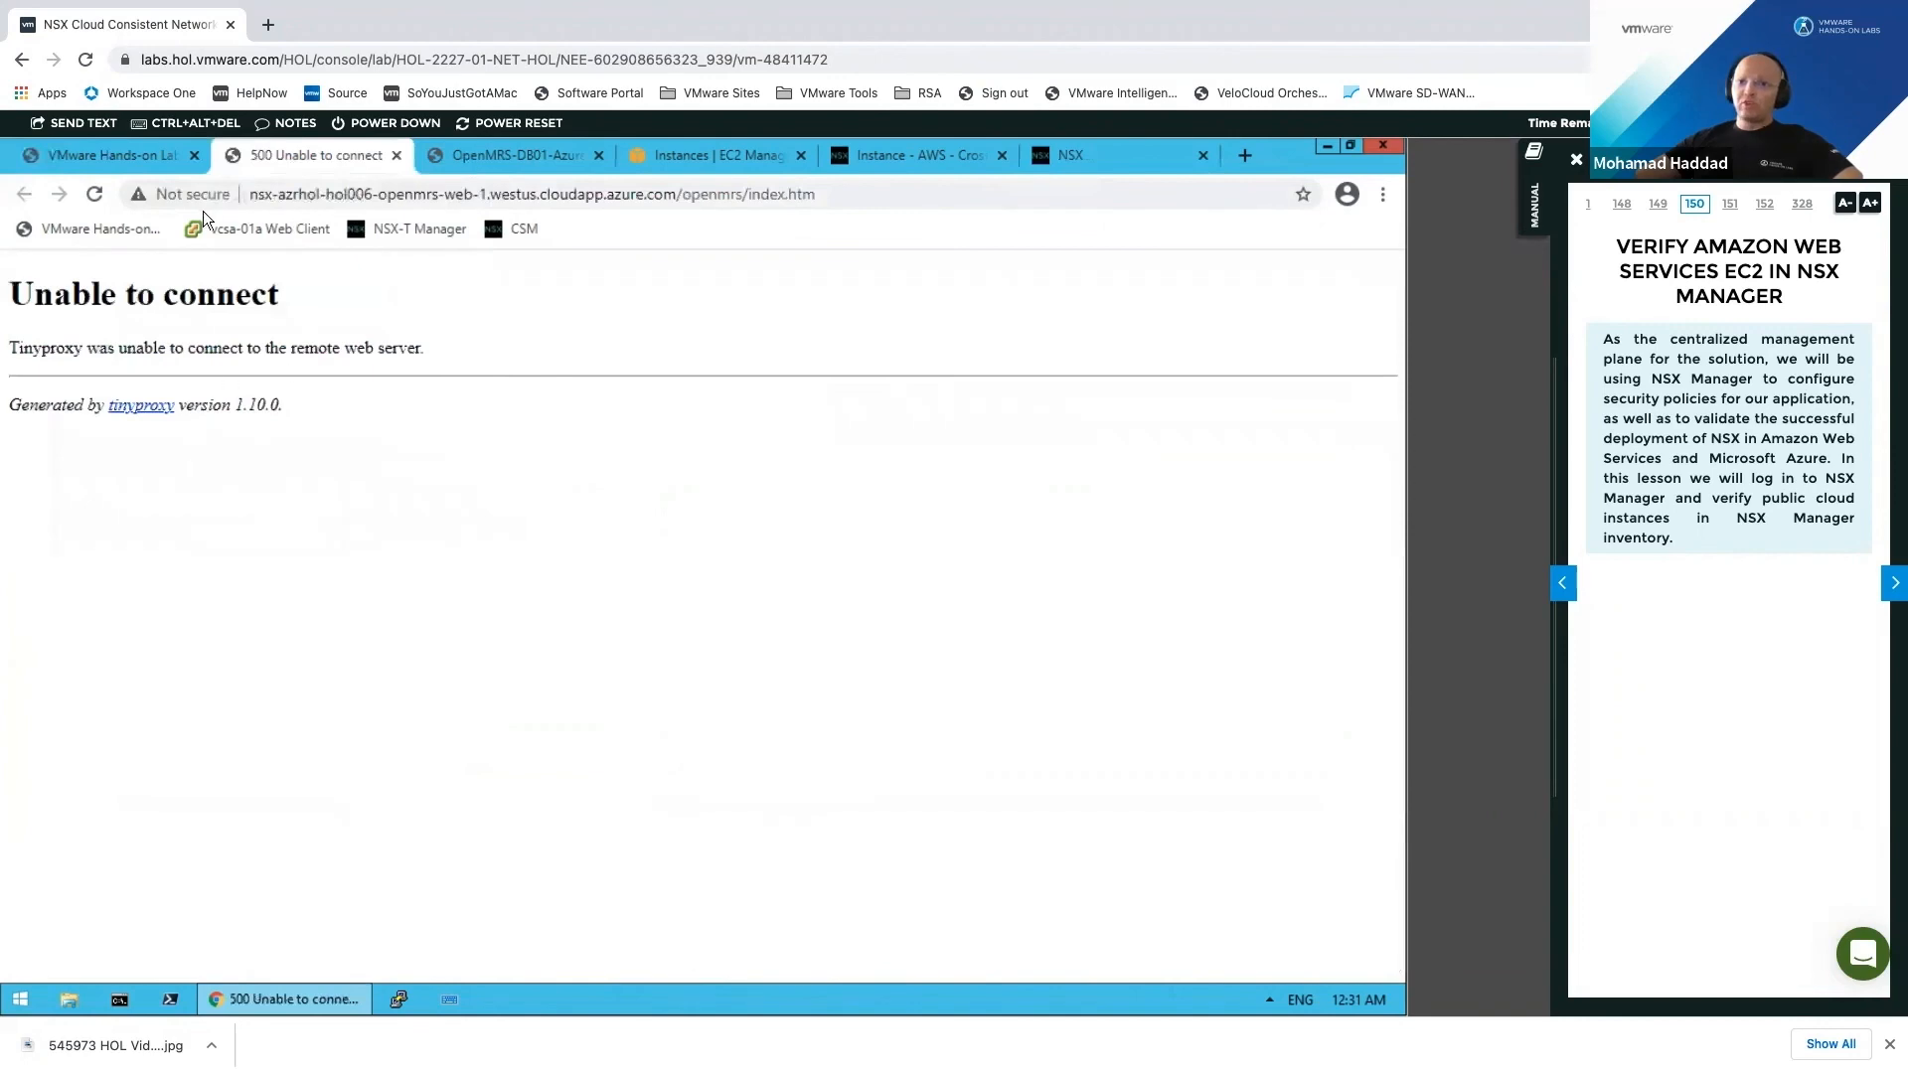
left_click(397, 155)
left_click(153, 155)
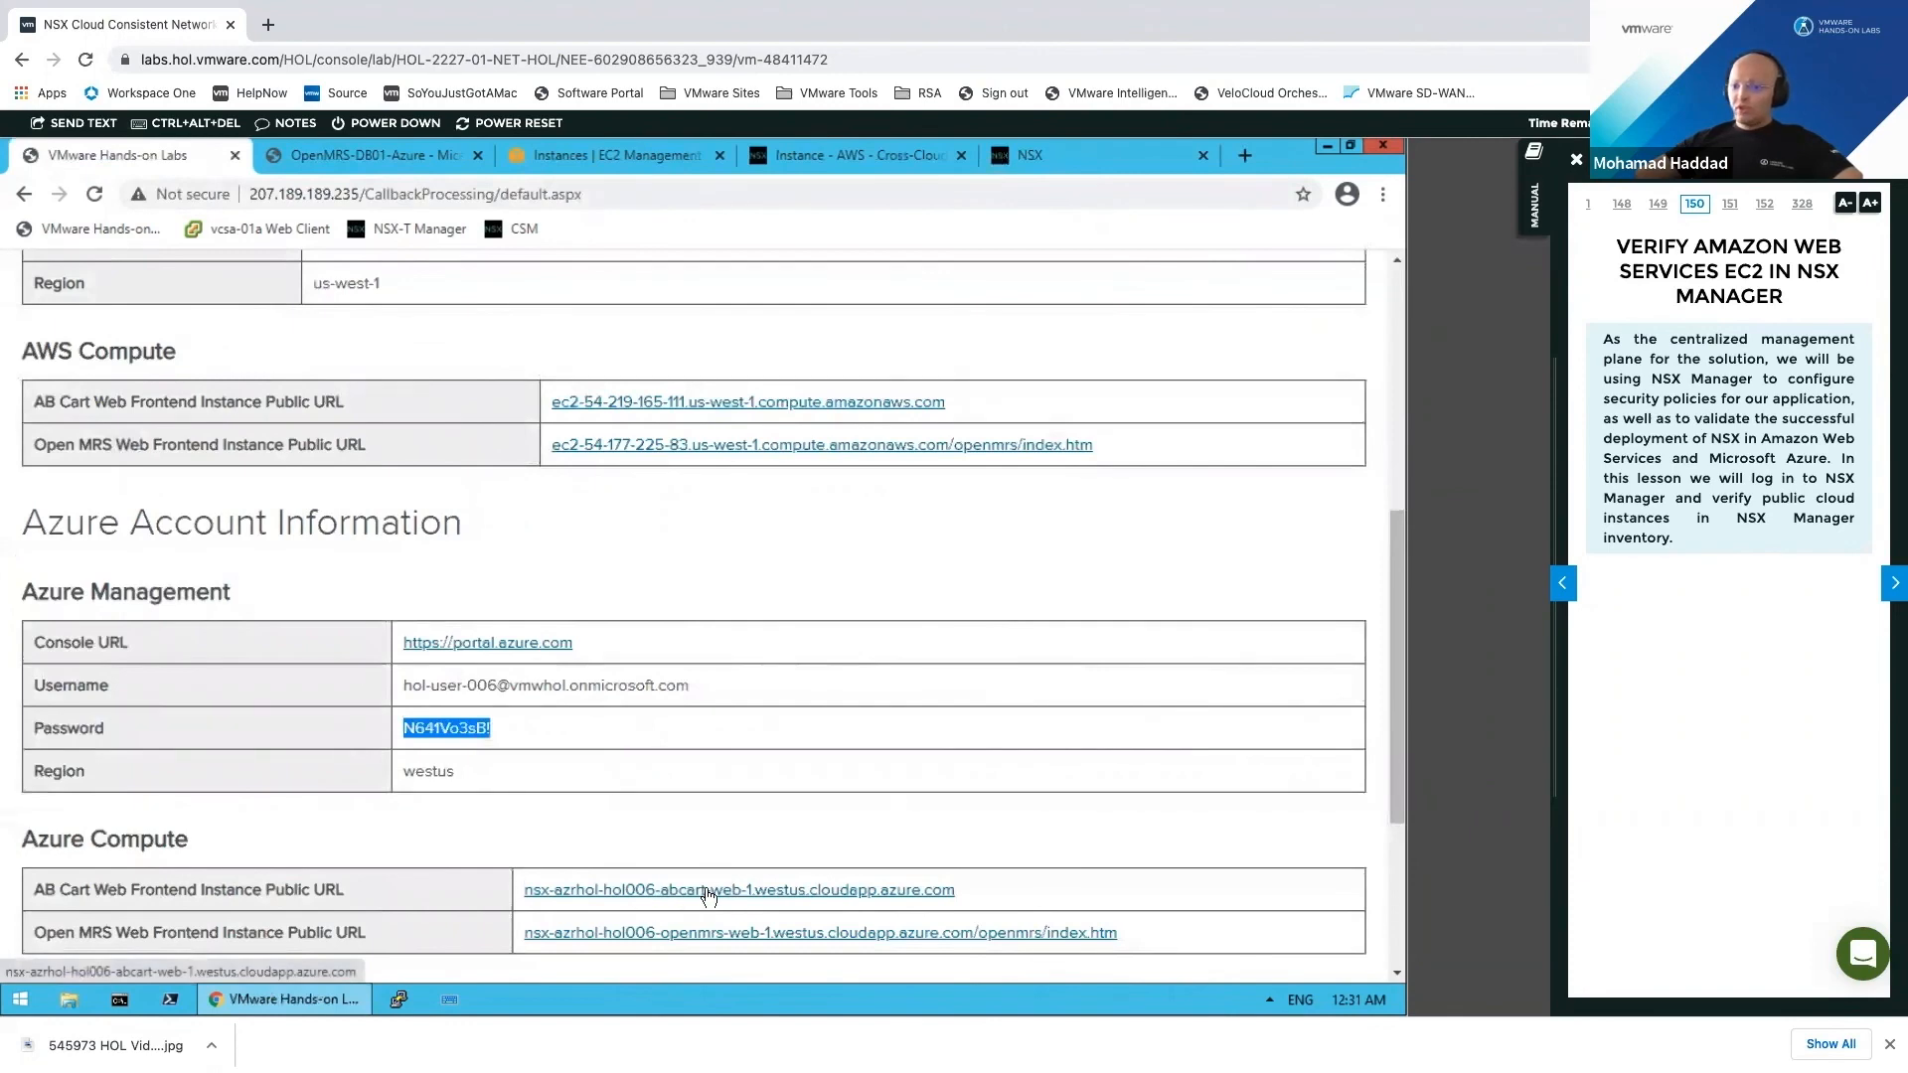
left_click(989, 934)
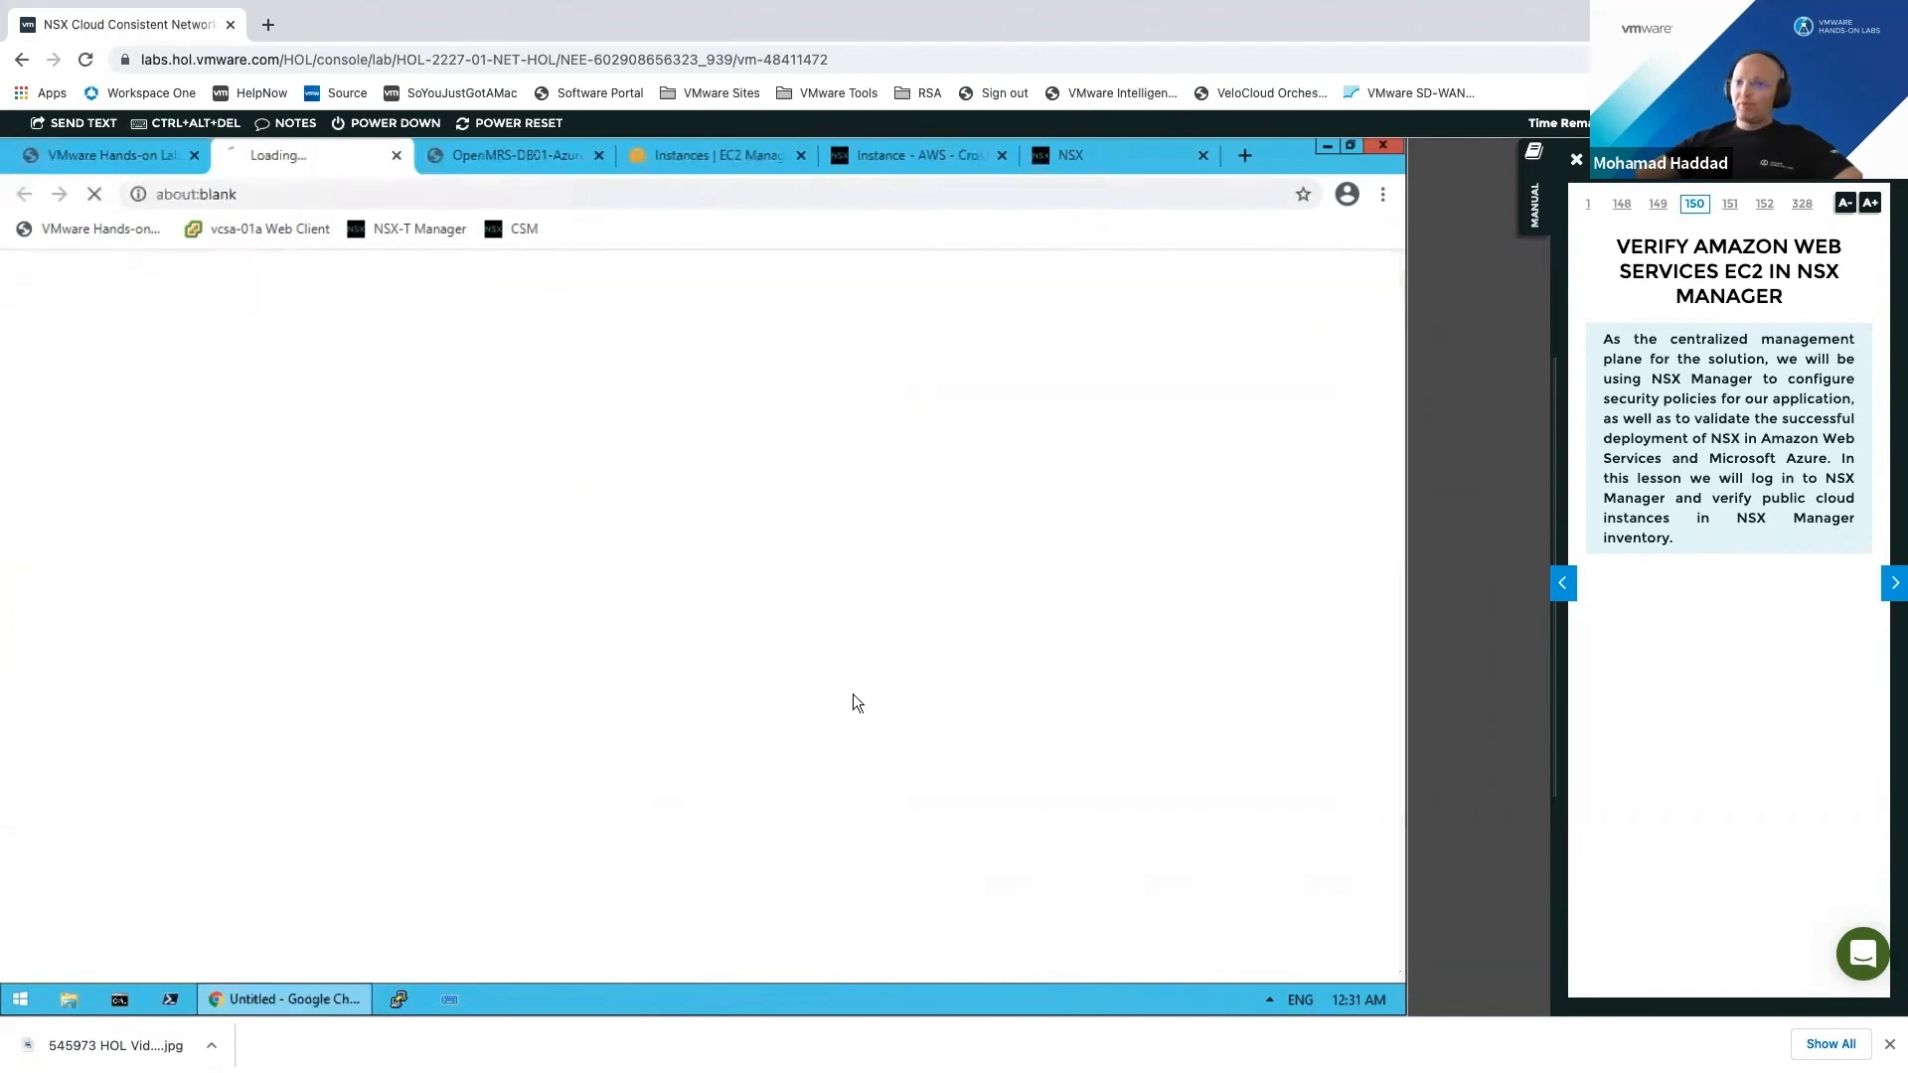
left_click(123, 153)
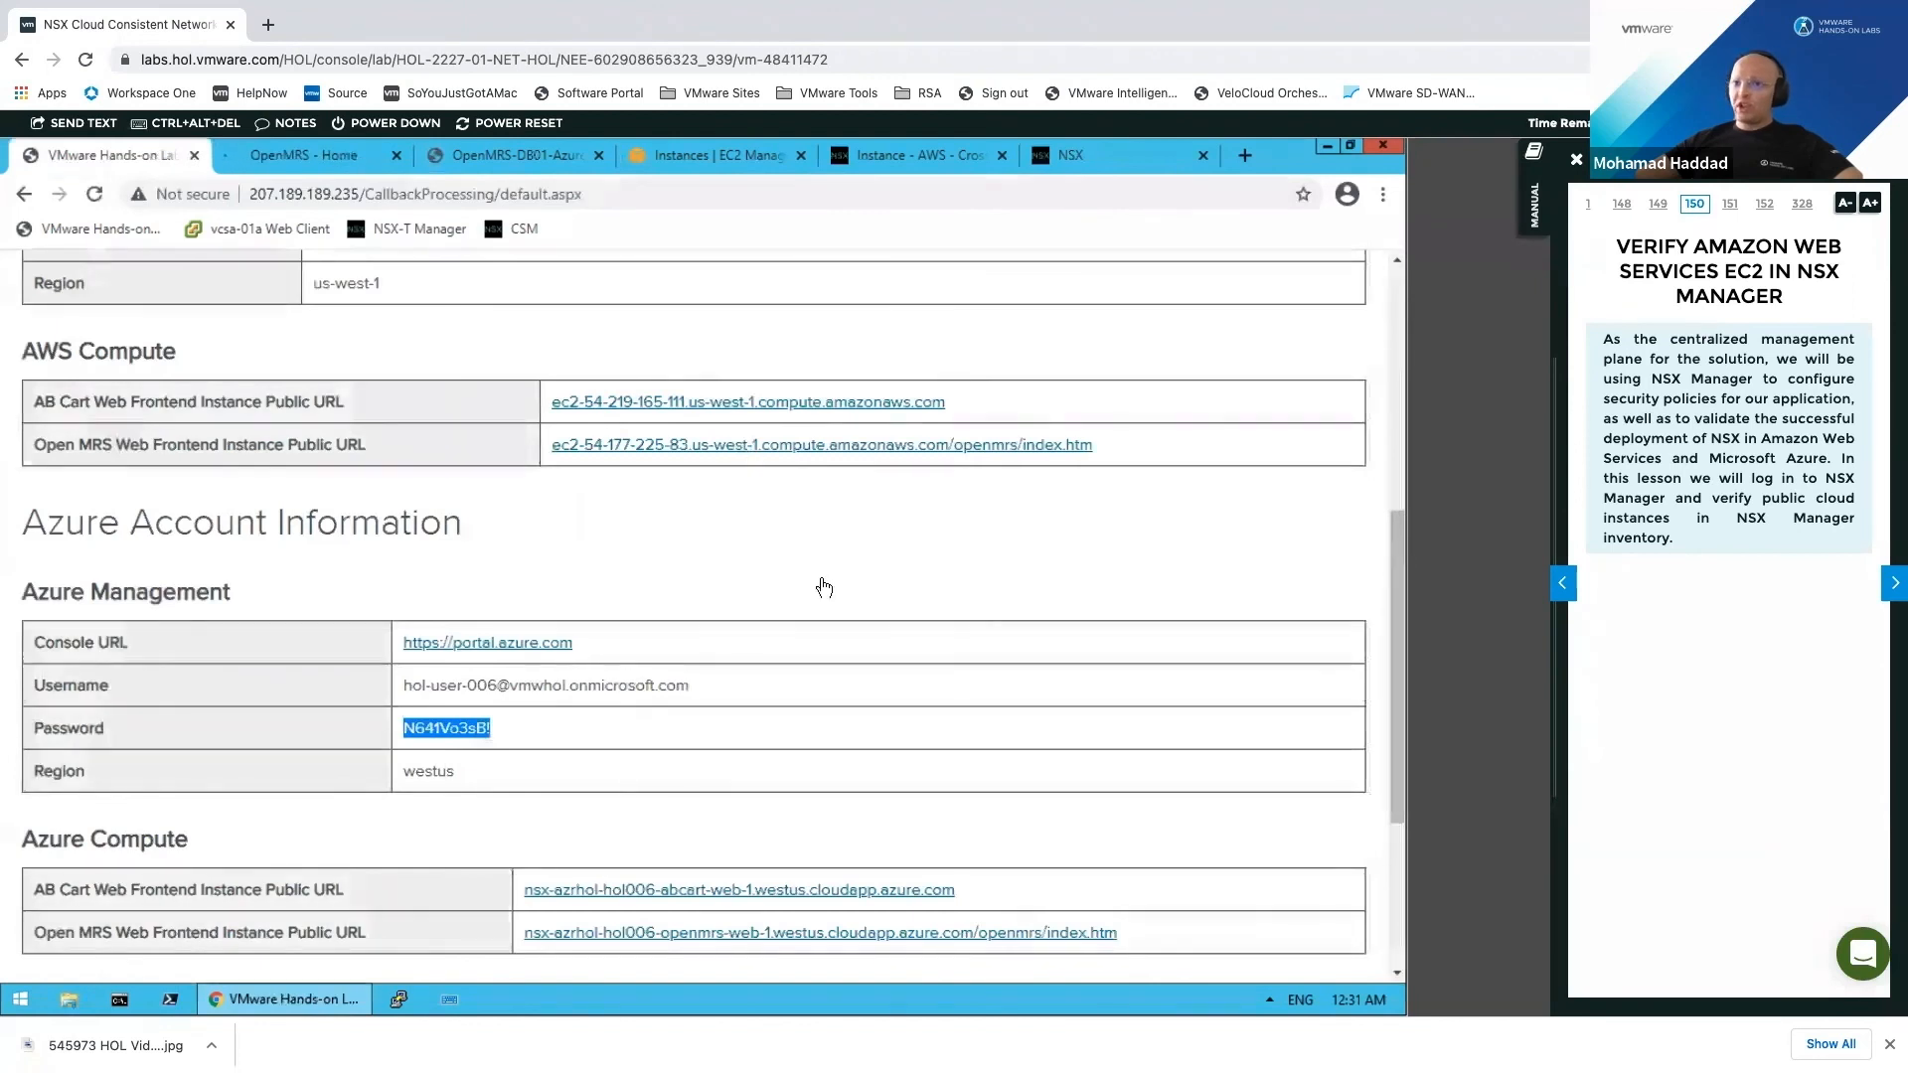
left_click(824, 444)
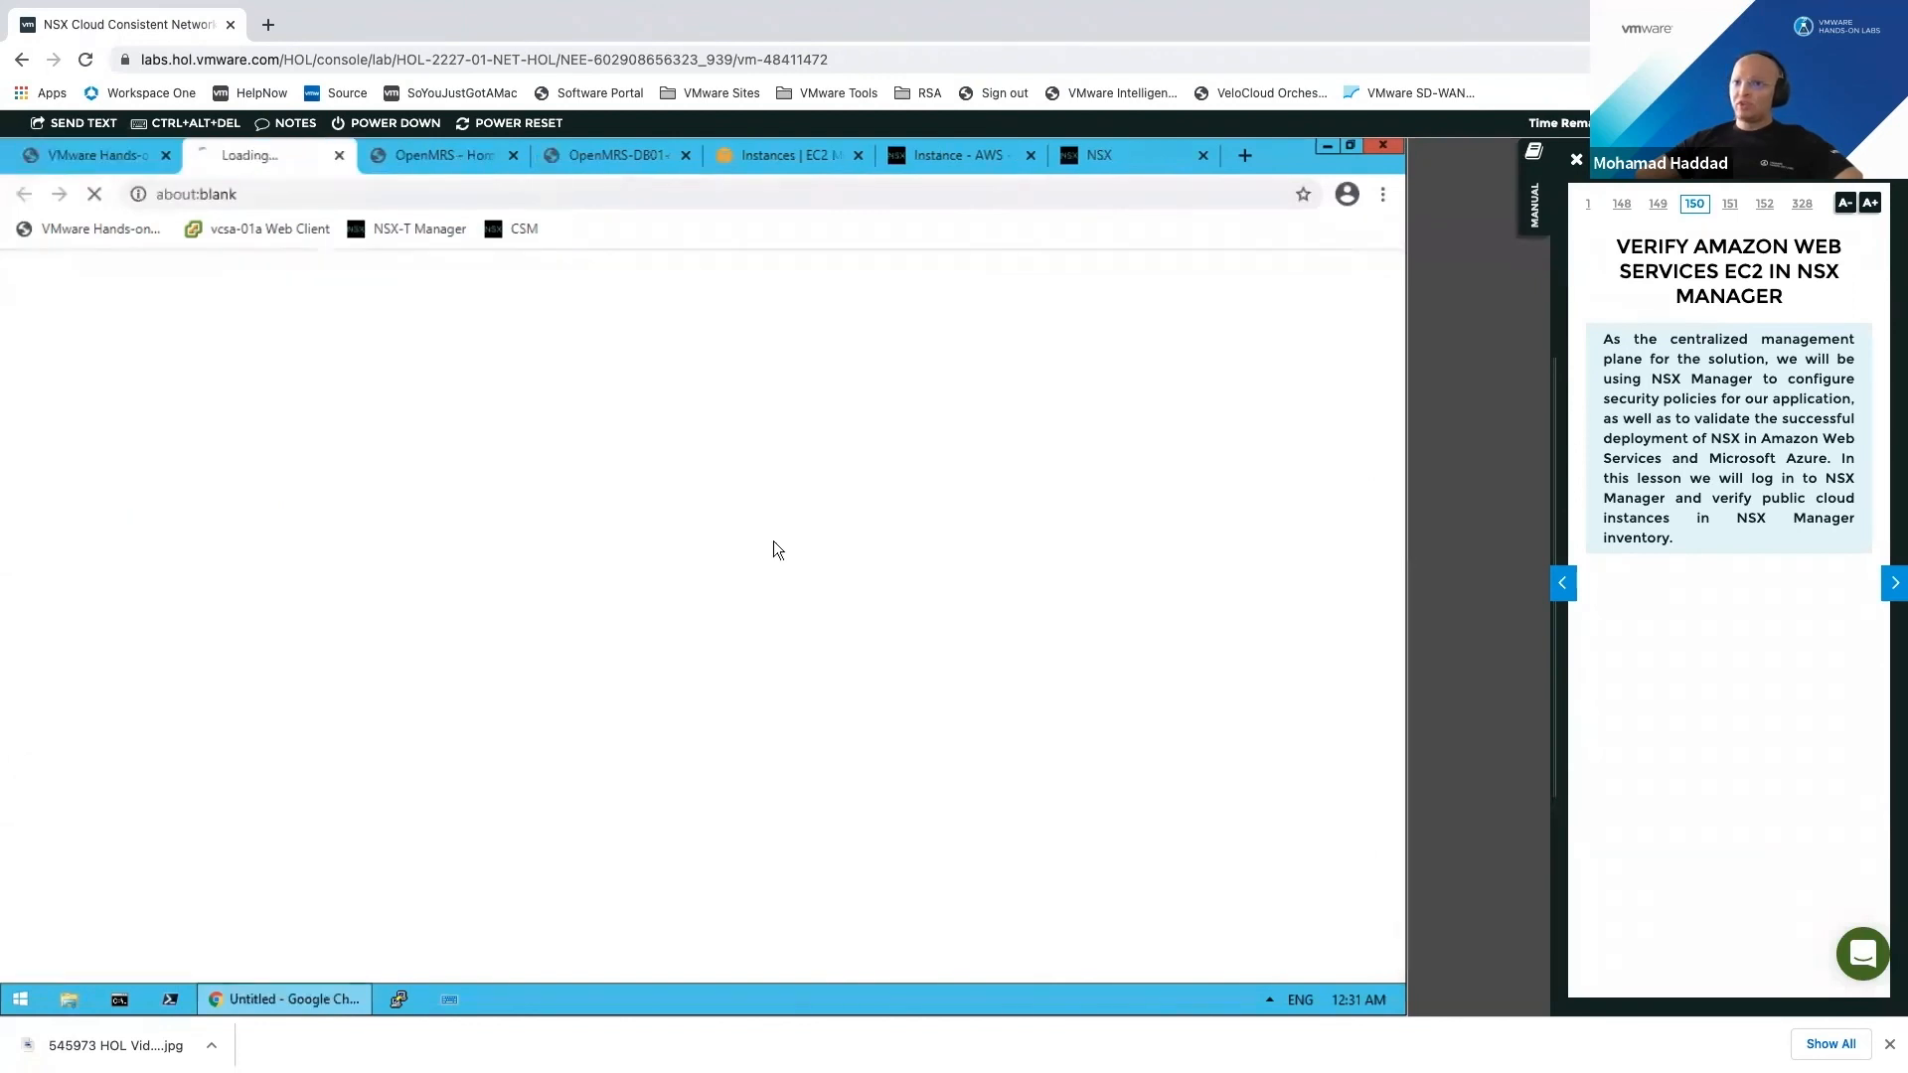
Step: Compare the Azure OpenMRS login page with the AWS frontend's database connection startup error
left_click(460, 157)
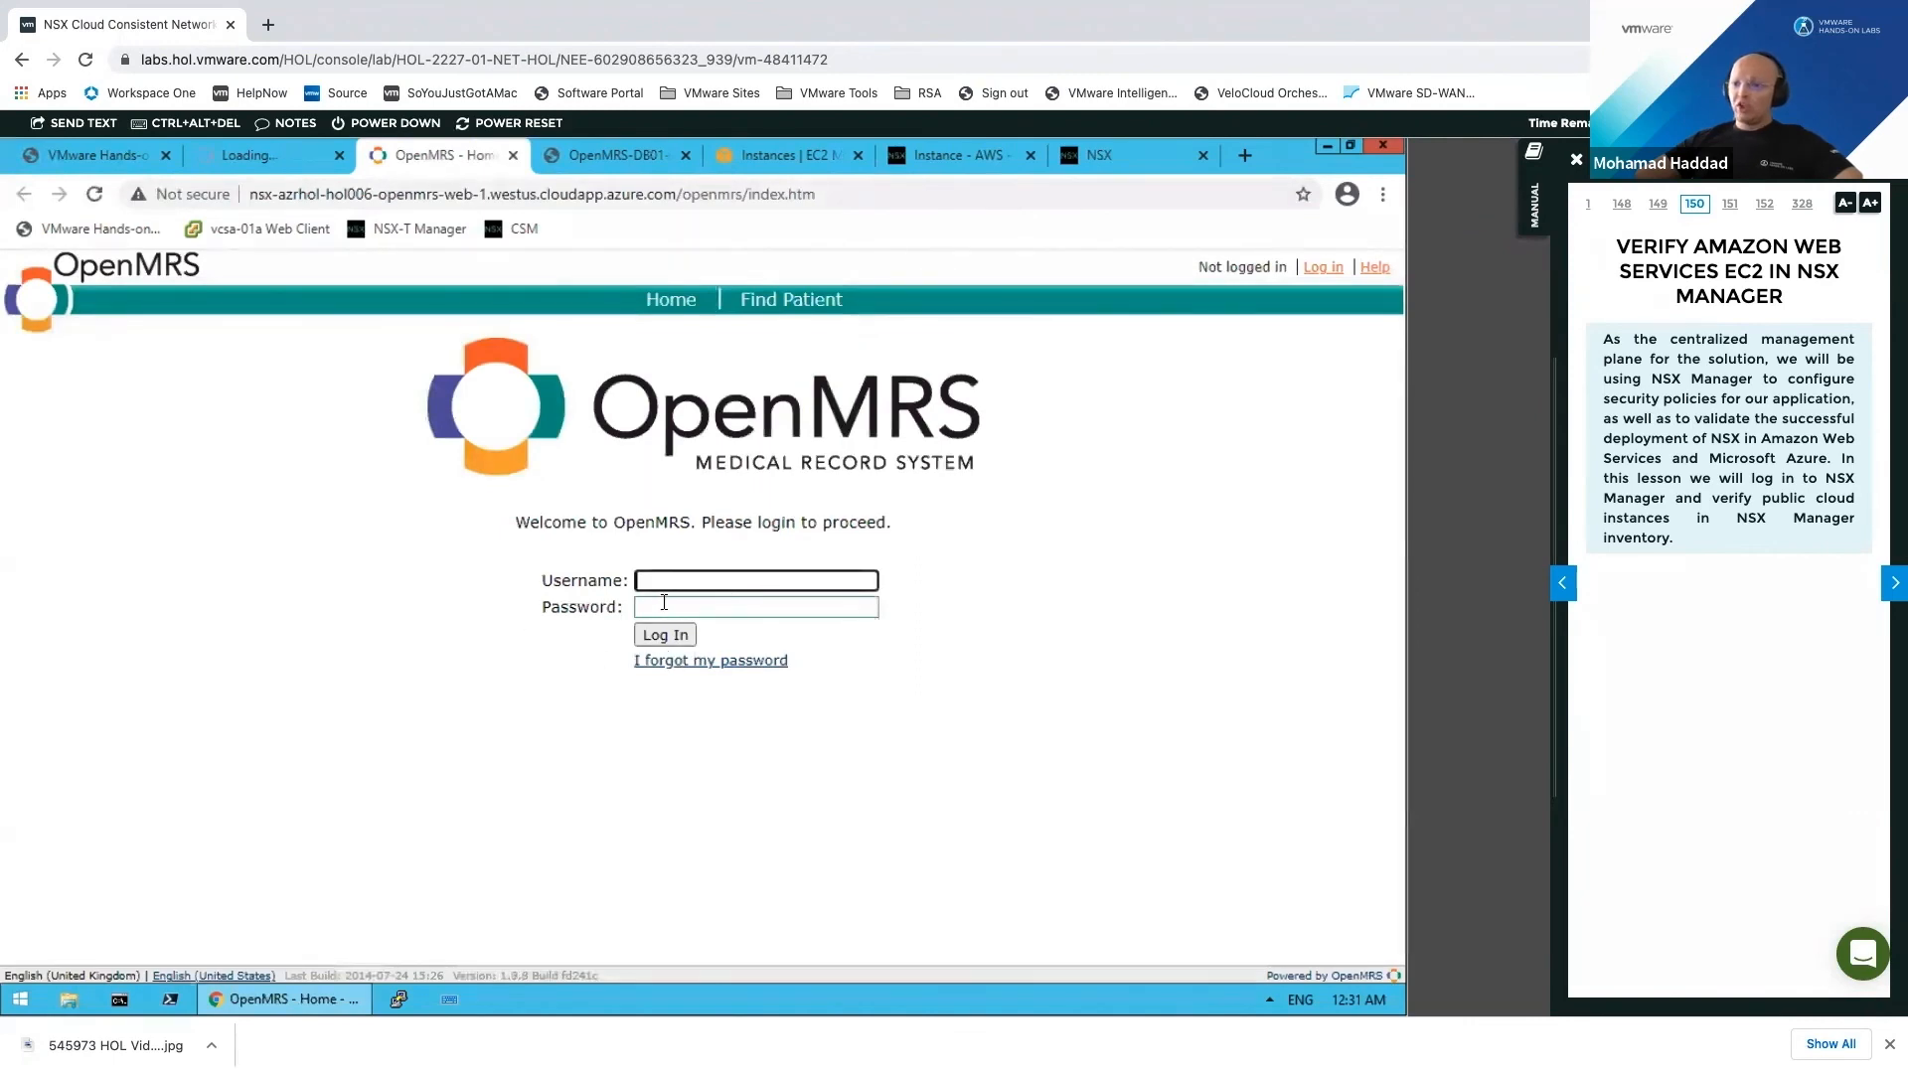
left_click(266, 155)
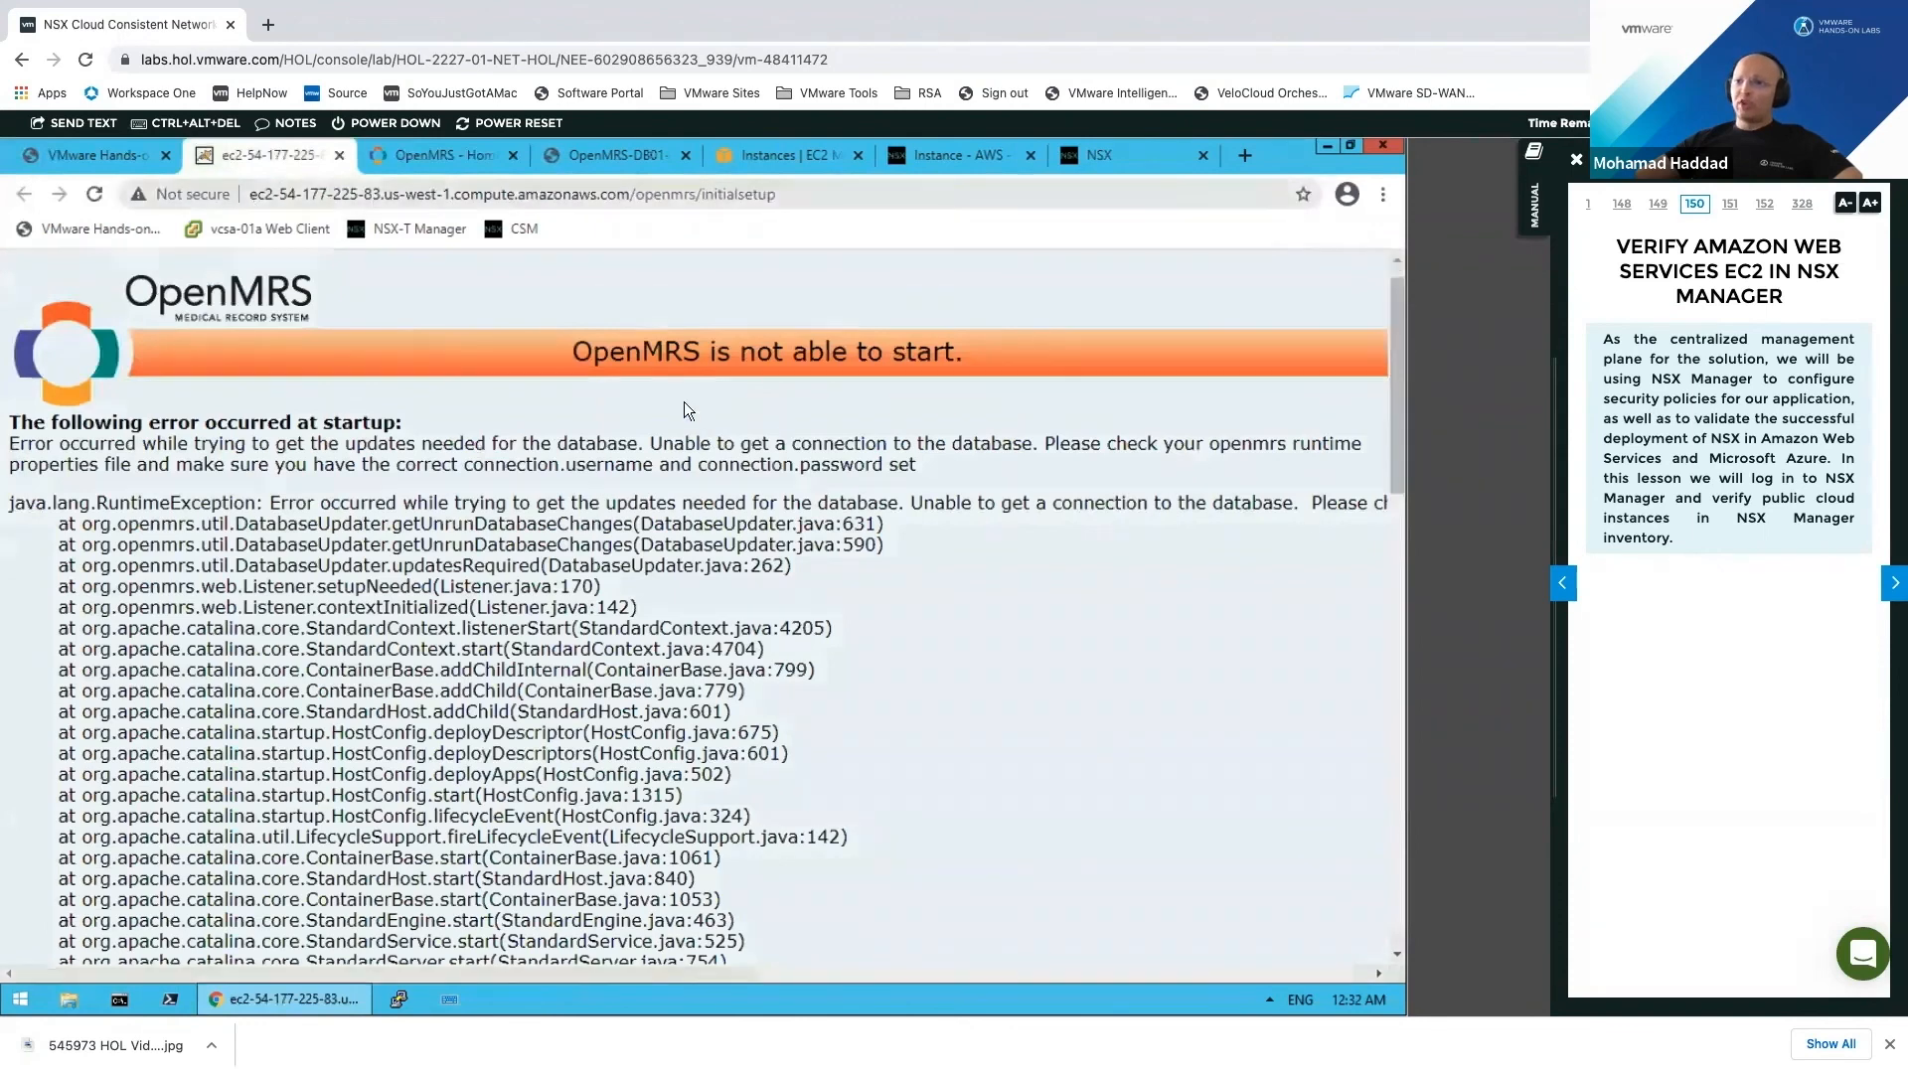
double_click(708, 362)
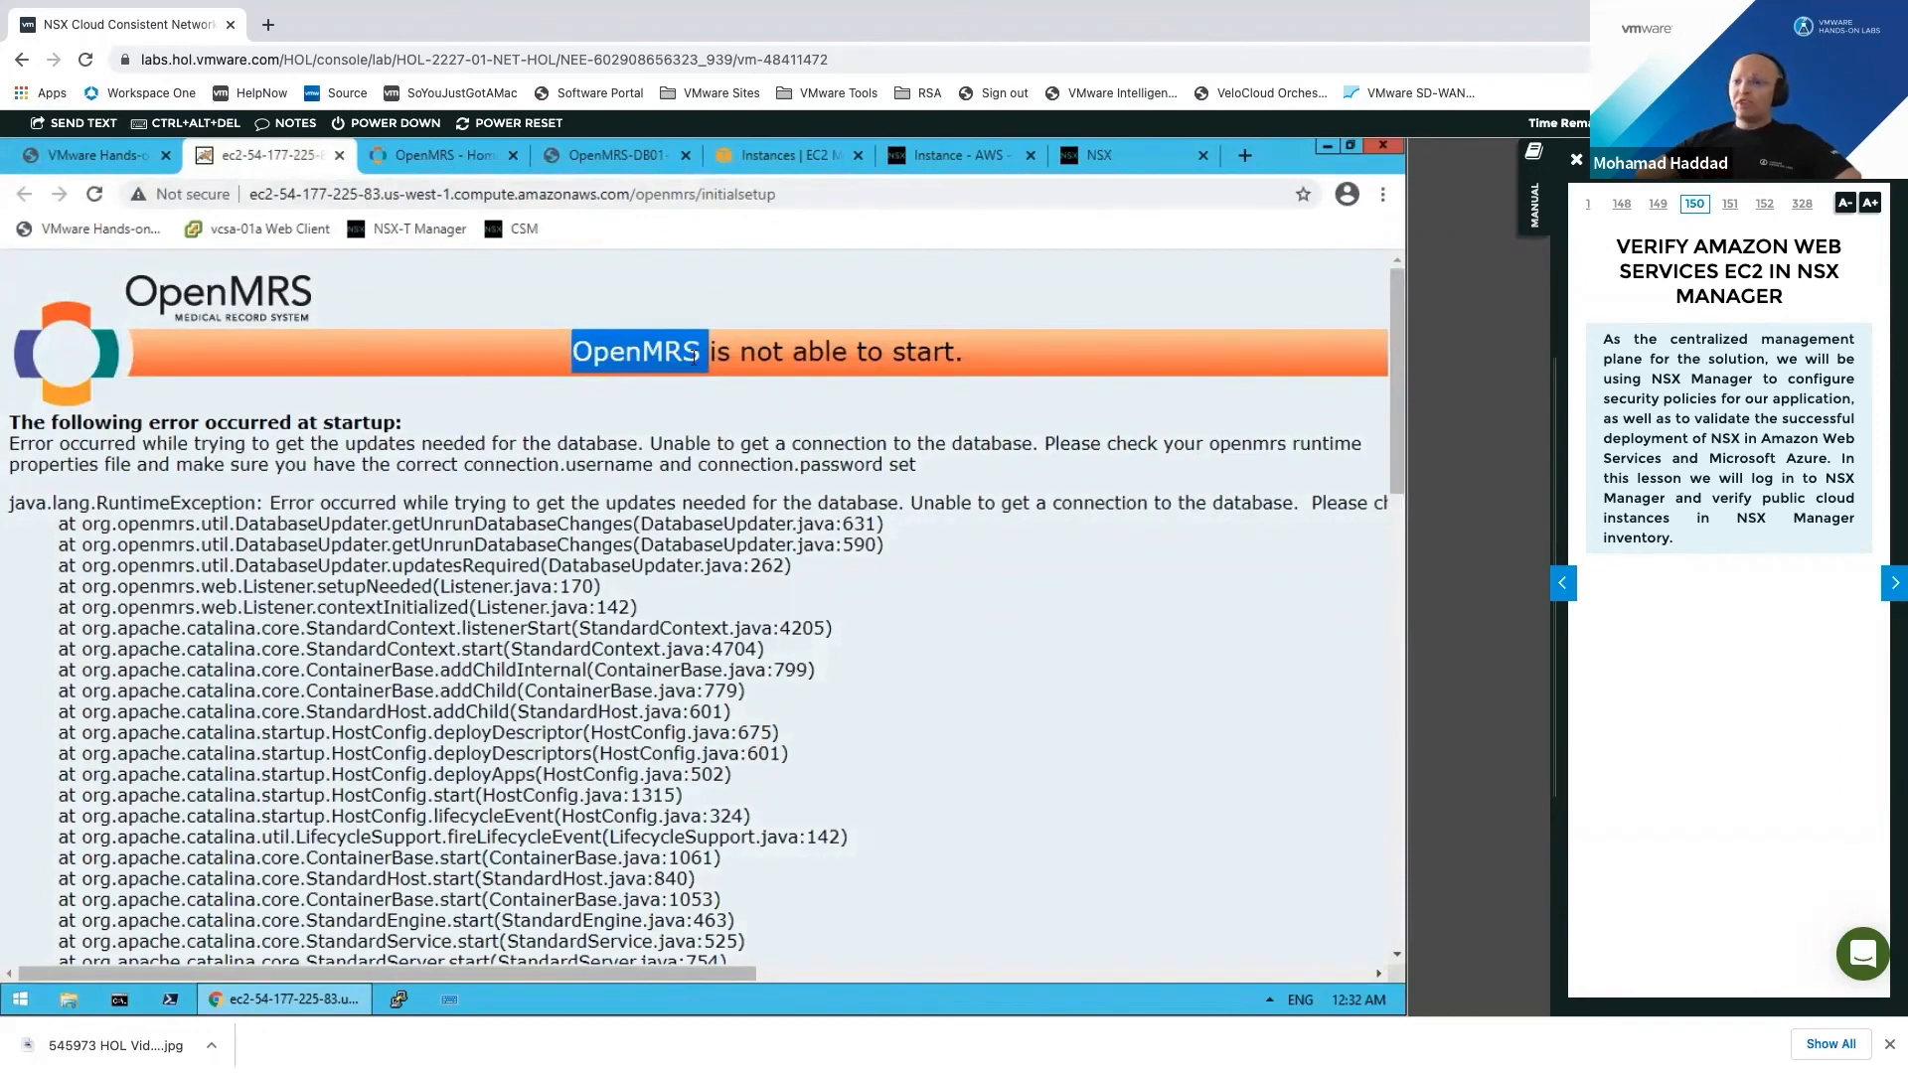
mouse_move(708, 359)
left_mouse_down()
mouse_move(683, 364)
mouse_move(613, 464)
left_mouse_up()
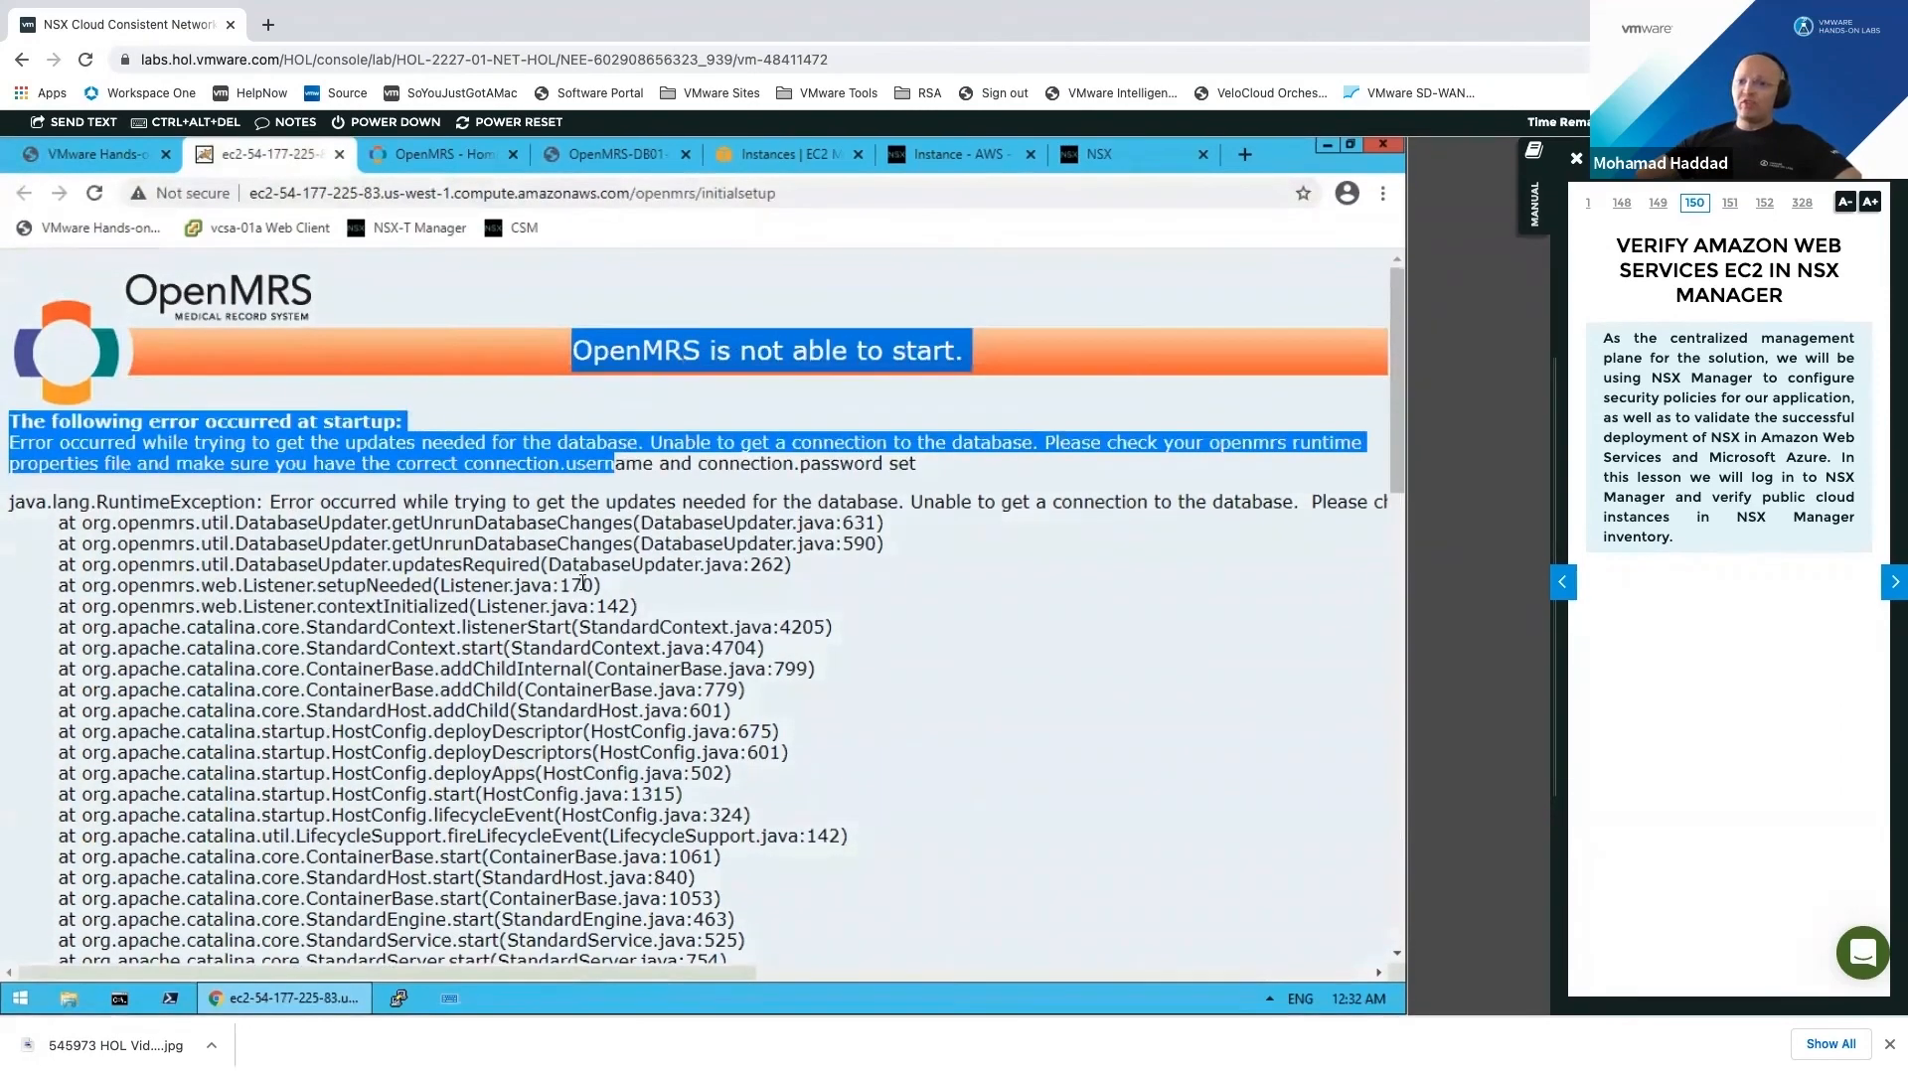
scroll(587, 559, "down", 3)
scroll(589, 542, "down", 7)
scroll(589, 543, "up", 4)
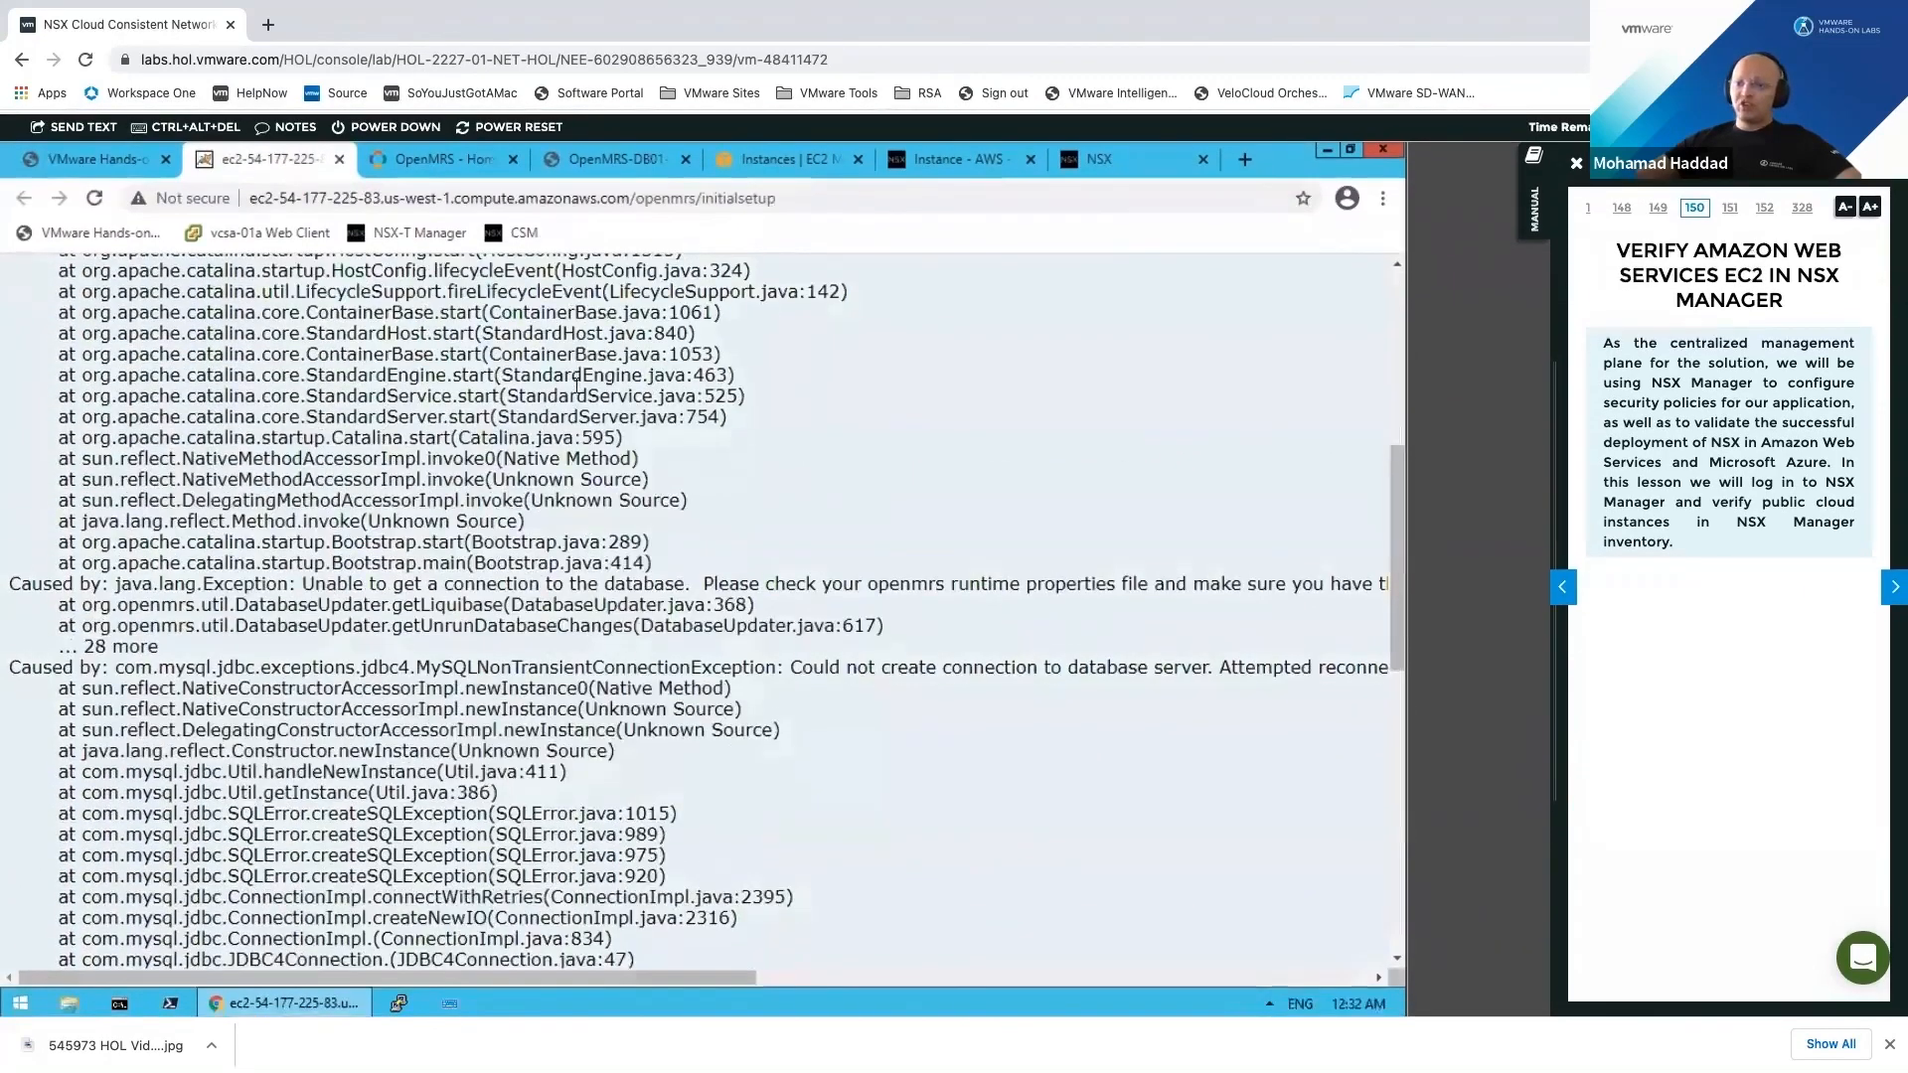
scroll(589, 542, "up", 9)
Step: Highlight the Azure OpenMRS login page's welcome text and focus the Username field
left_click(437, 155)
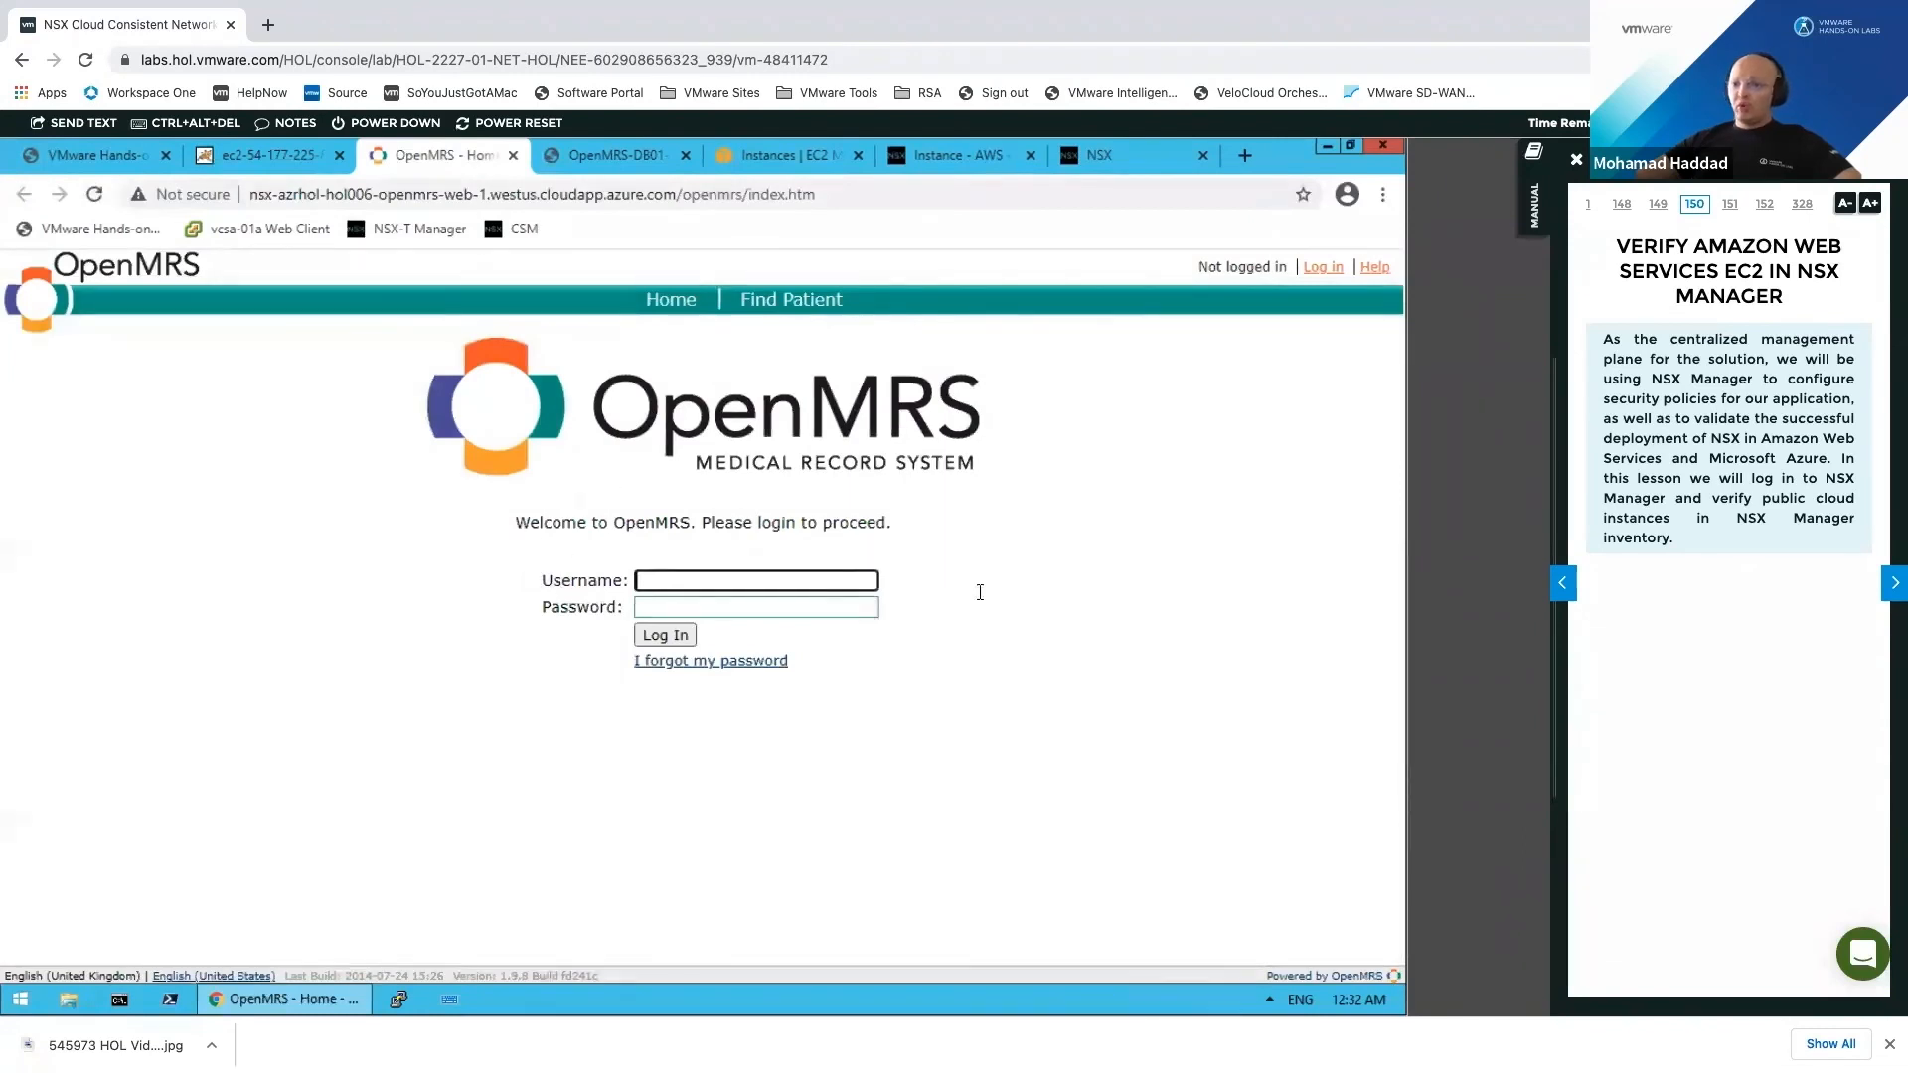
triple_click(1005, 730)
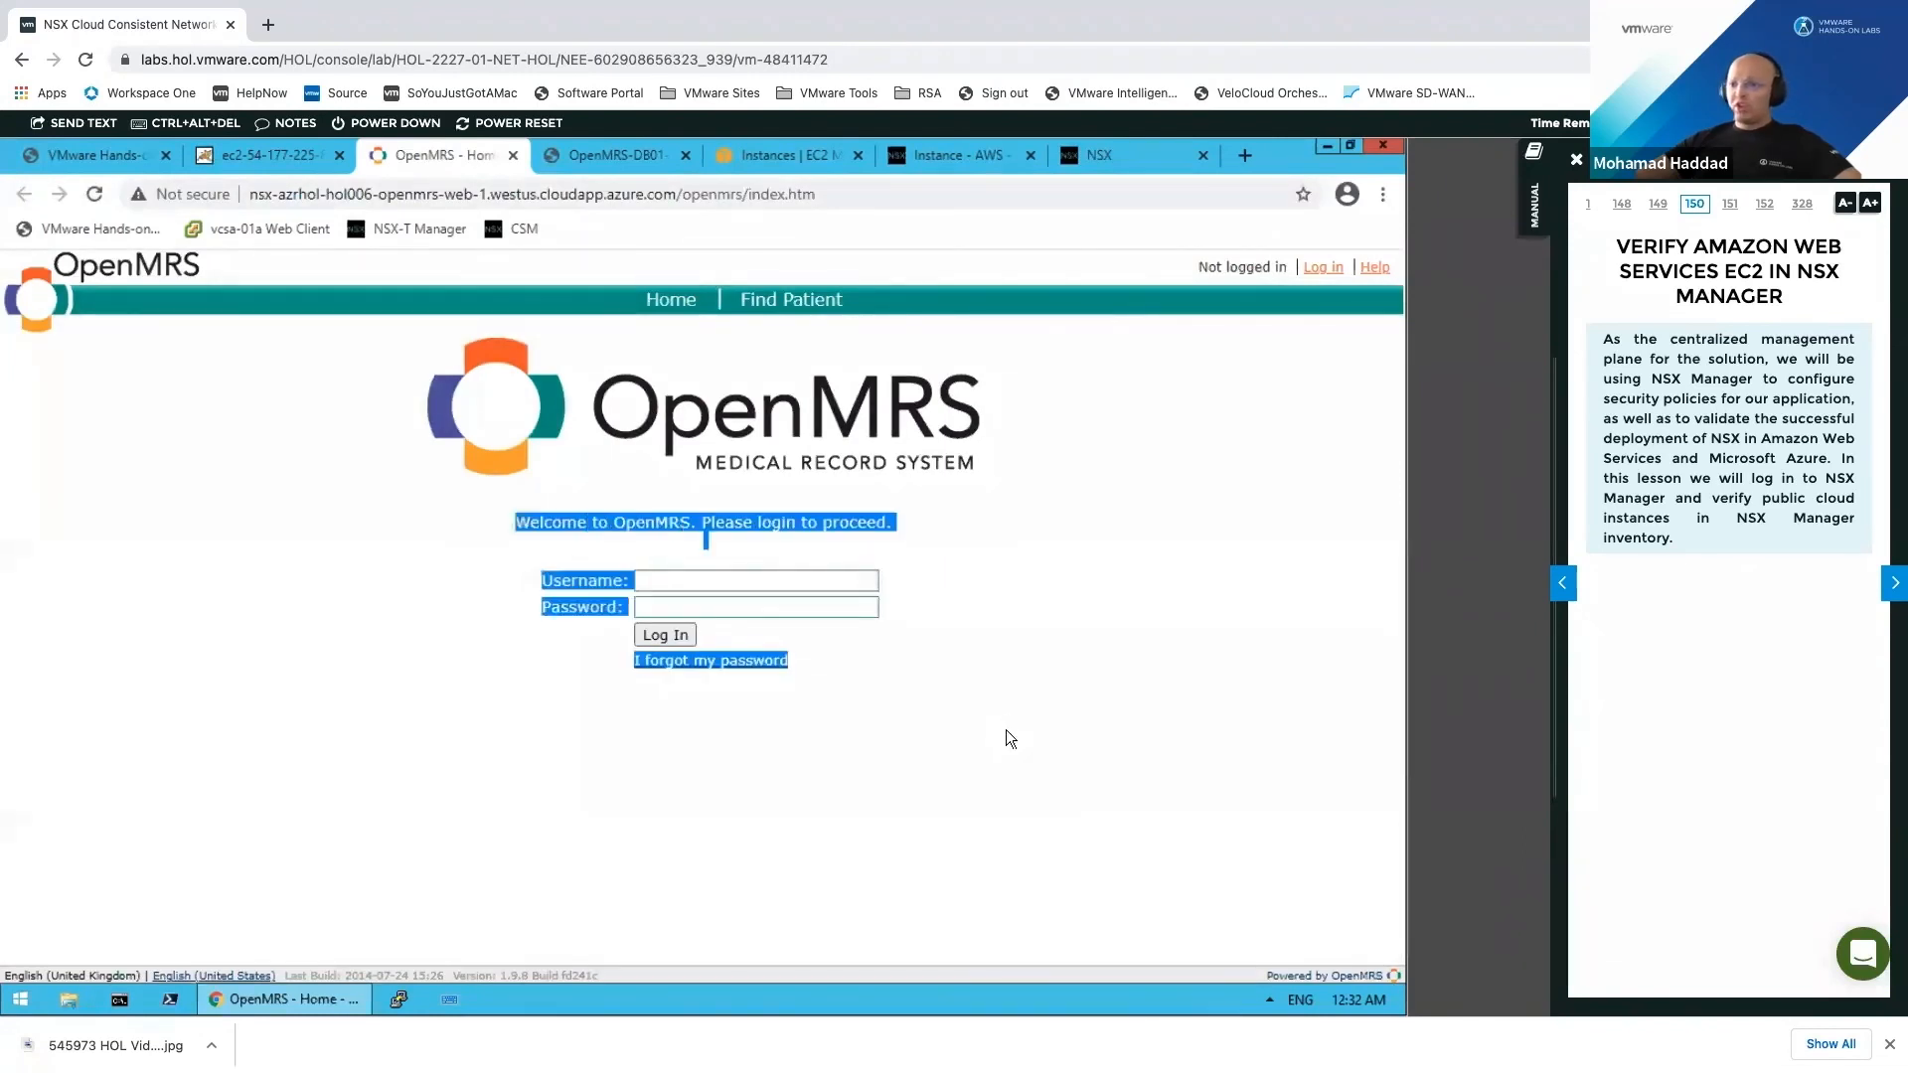
left_click(763, 583)
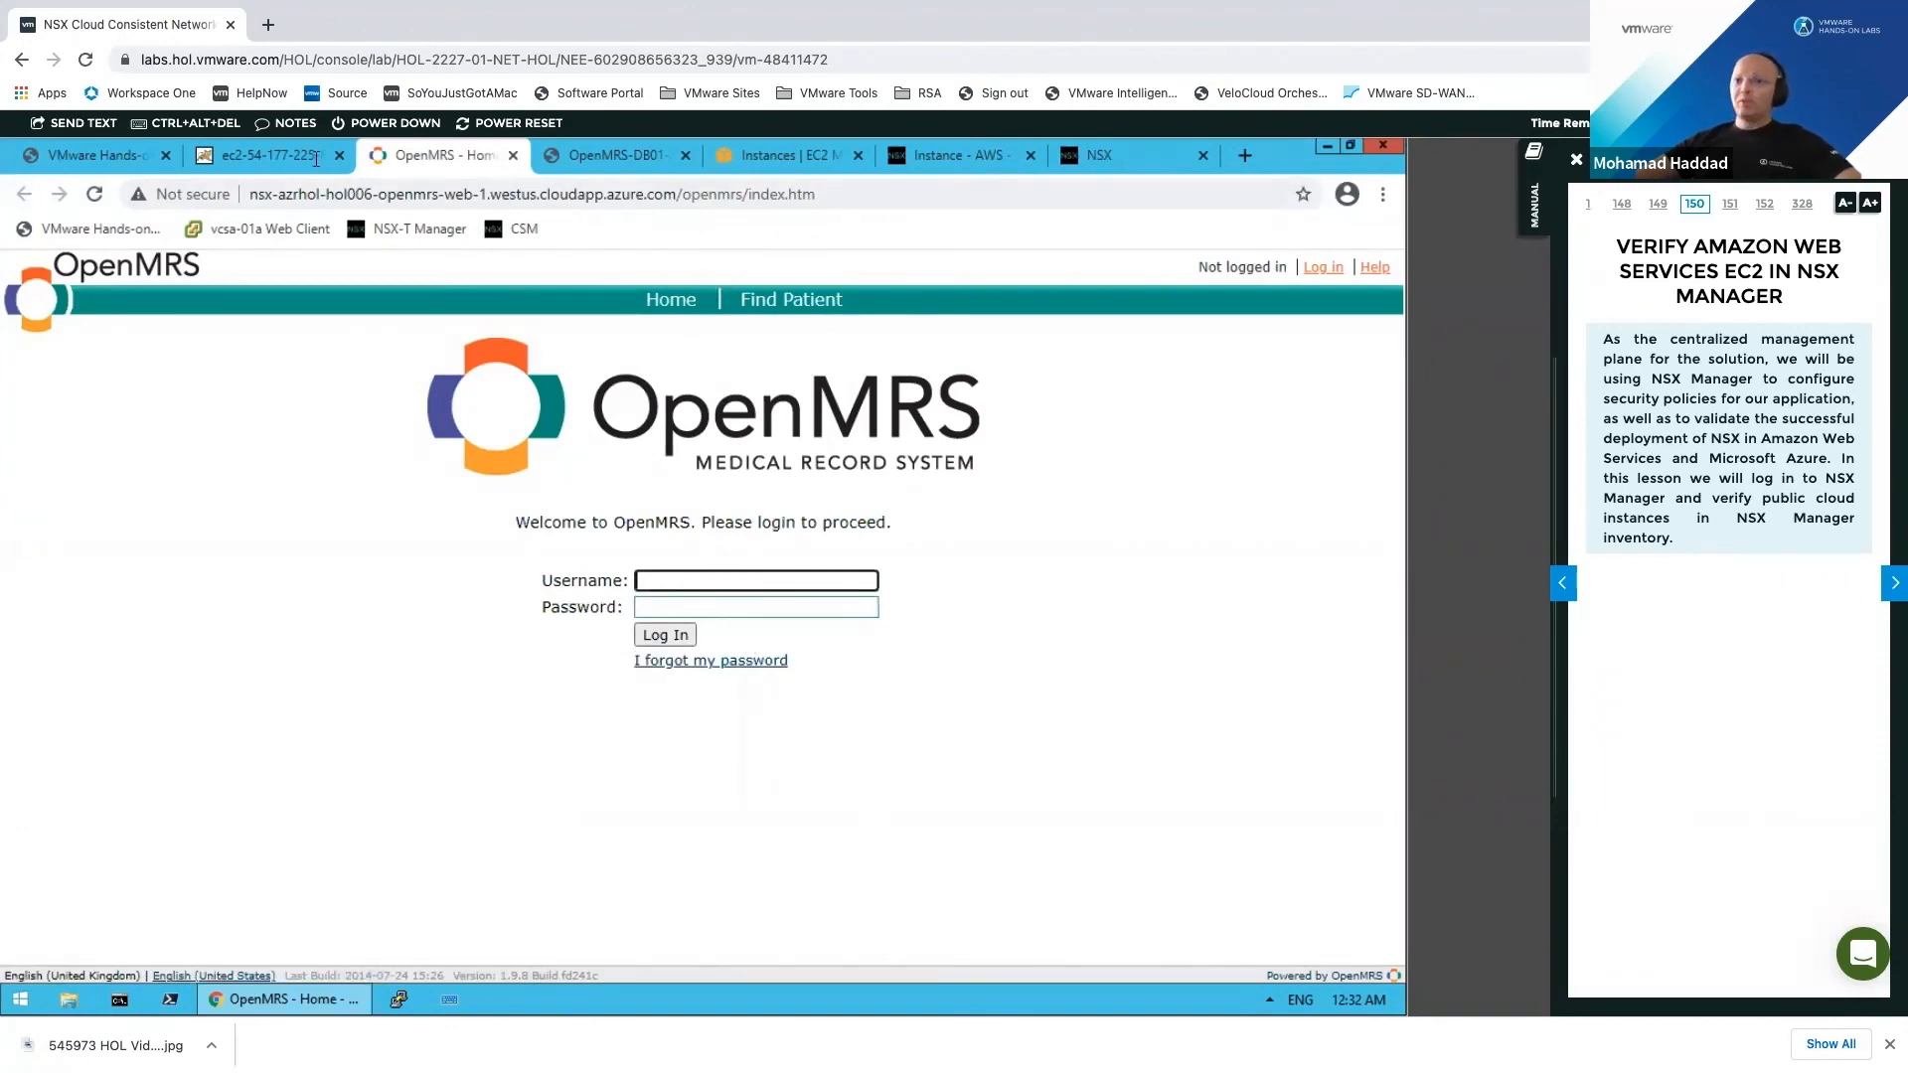
left_click(466, 158)
Step: Move from the Azure OpenMRS-DB01 page to EC2 to recheck OpenMRS-DB01-AWS inbound TCP 3306 rules
left_click(681, 165)
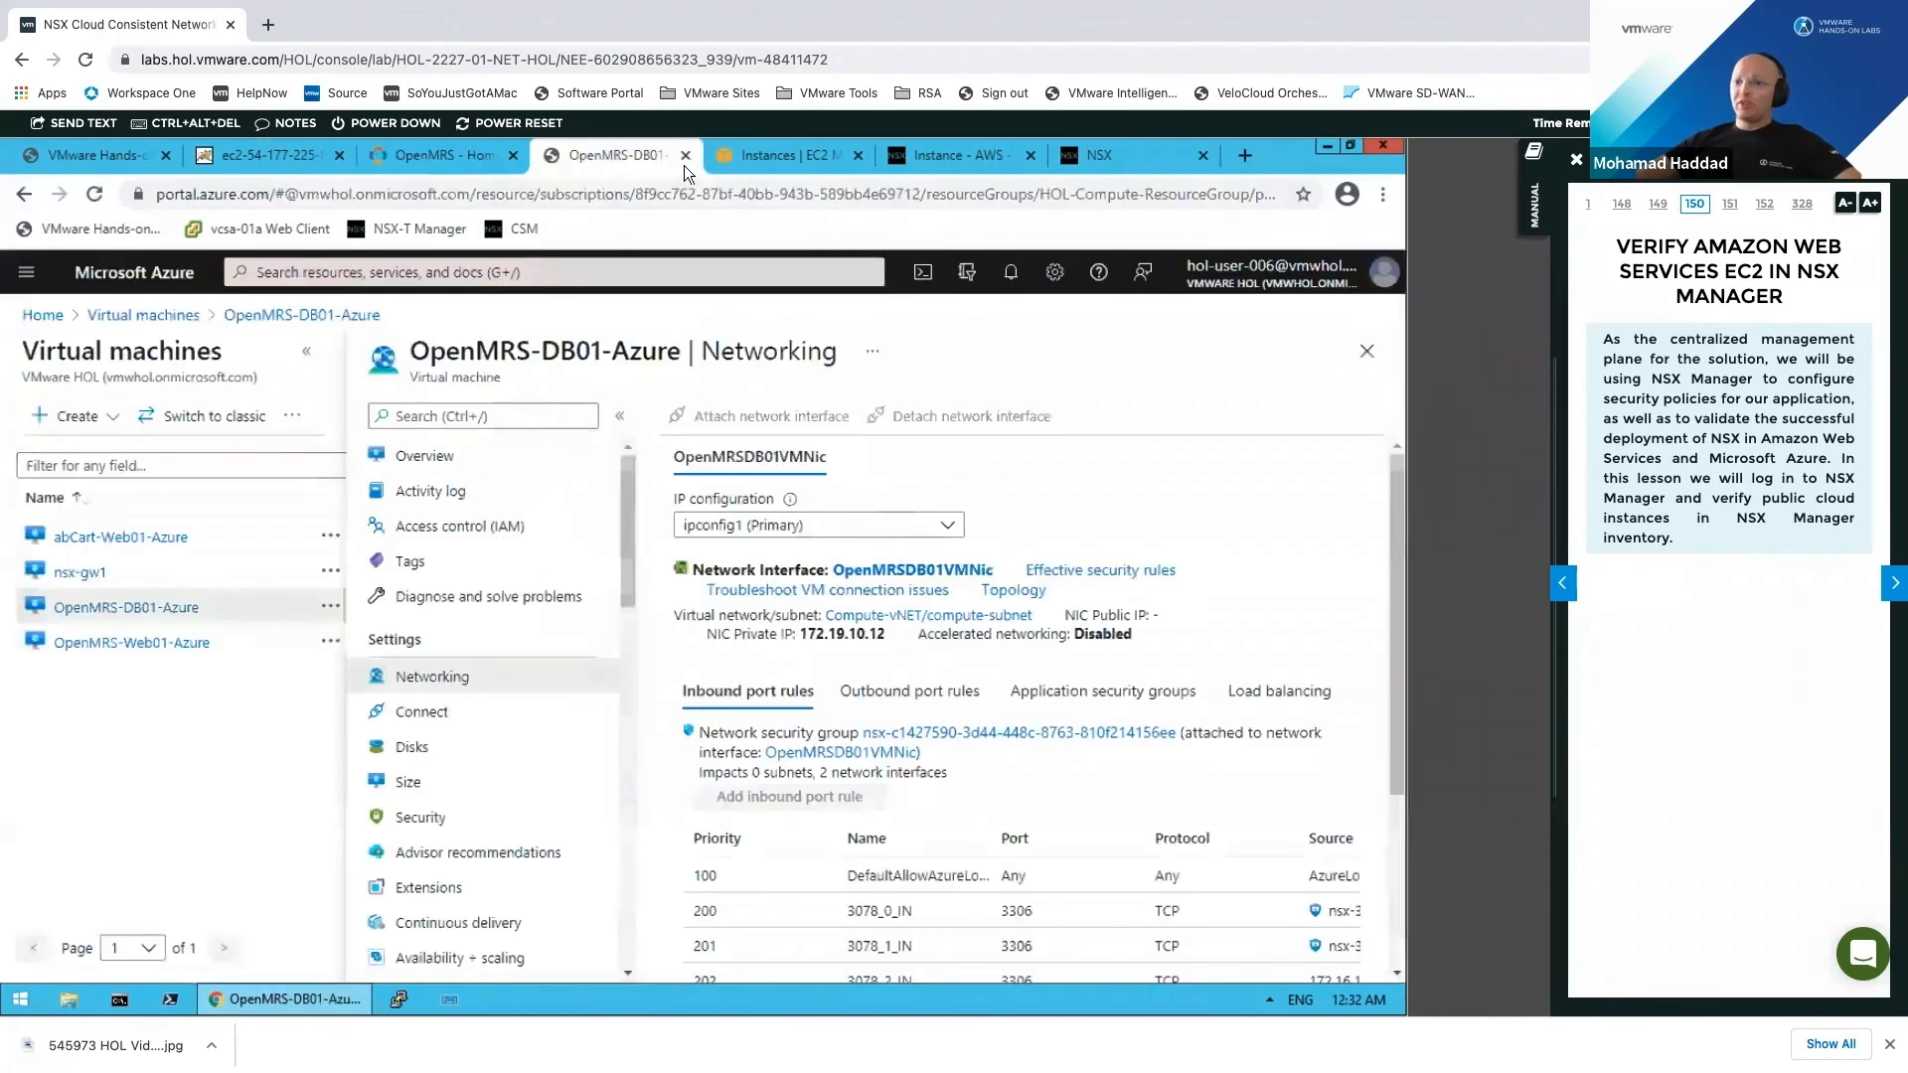
left_click(799, 159)
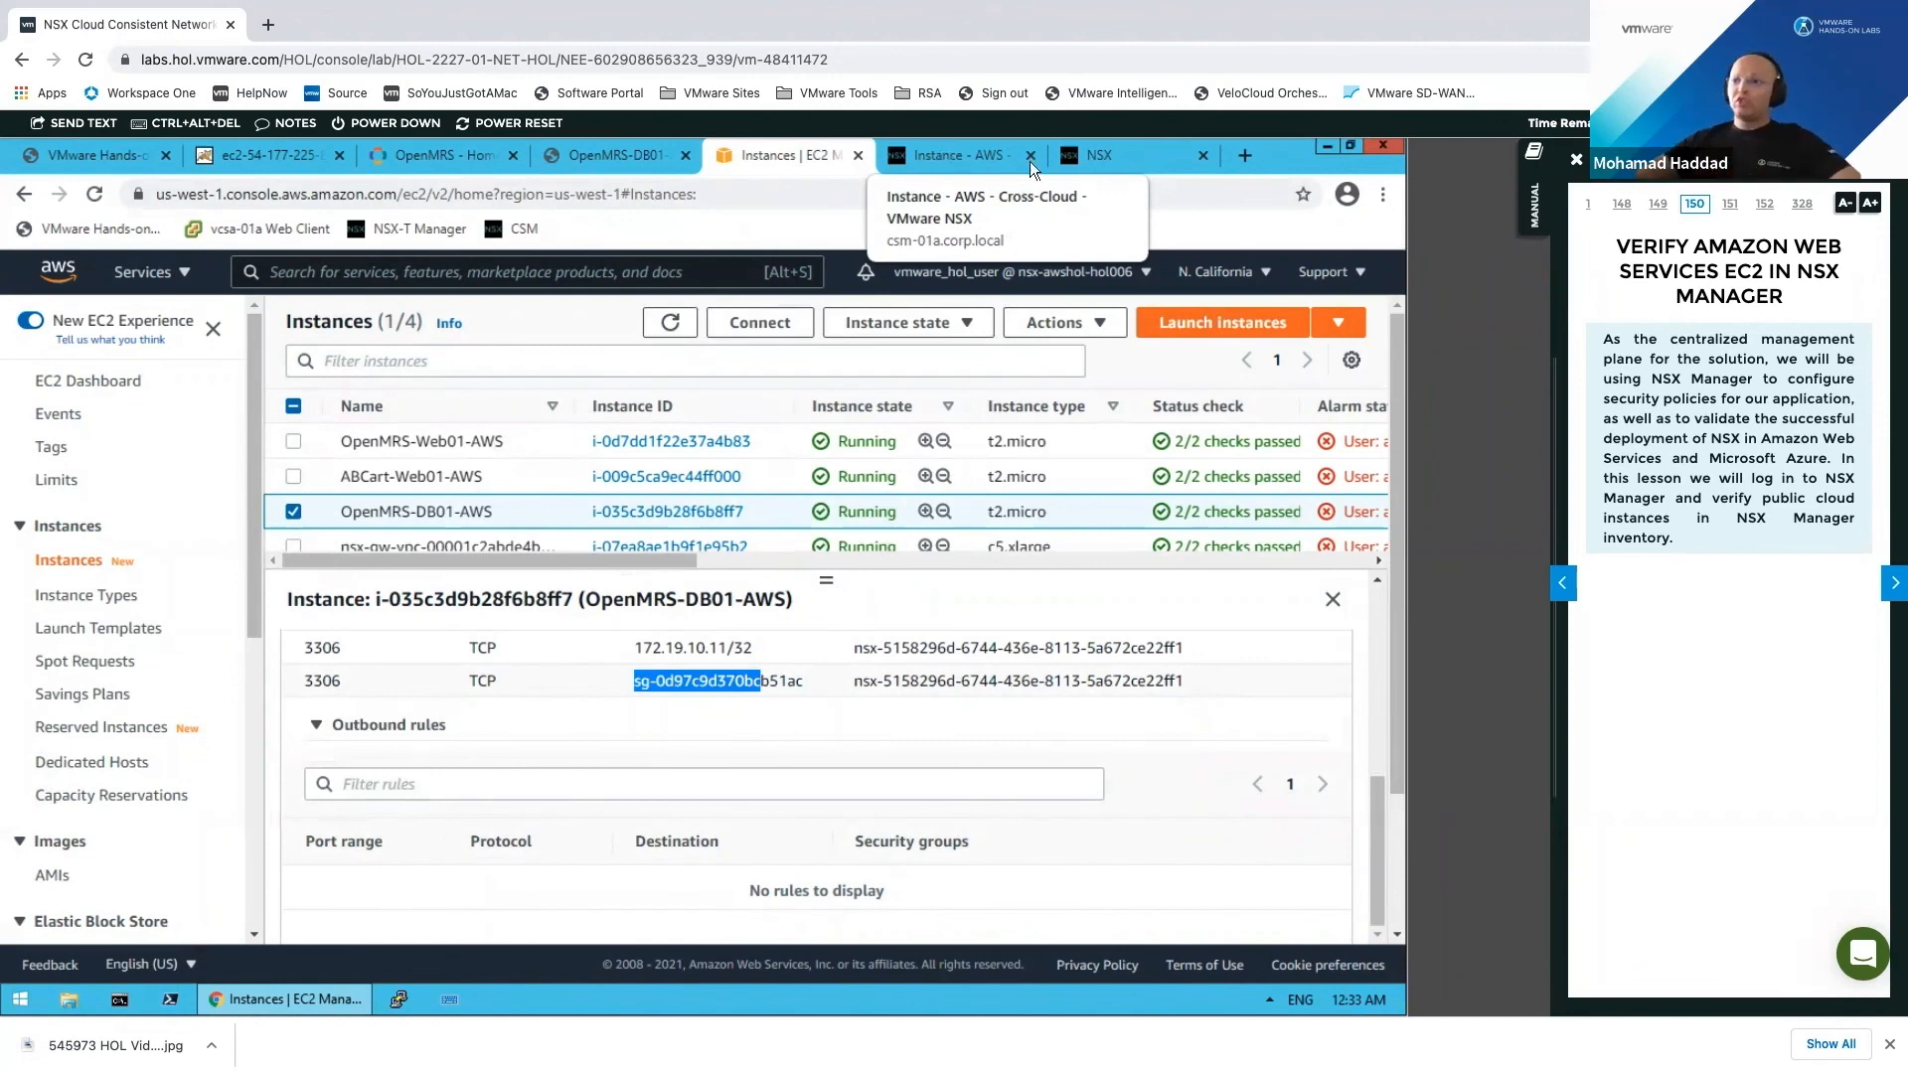
Step: Show the OPEN MRS Policy's Web to DB and Internet to Web rules in the NSX Distributed Firewall
left_click(1099, 155)
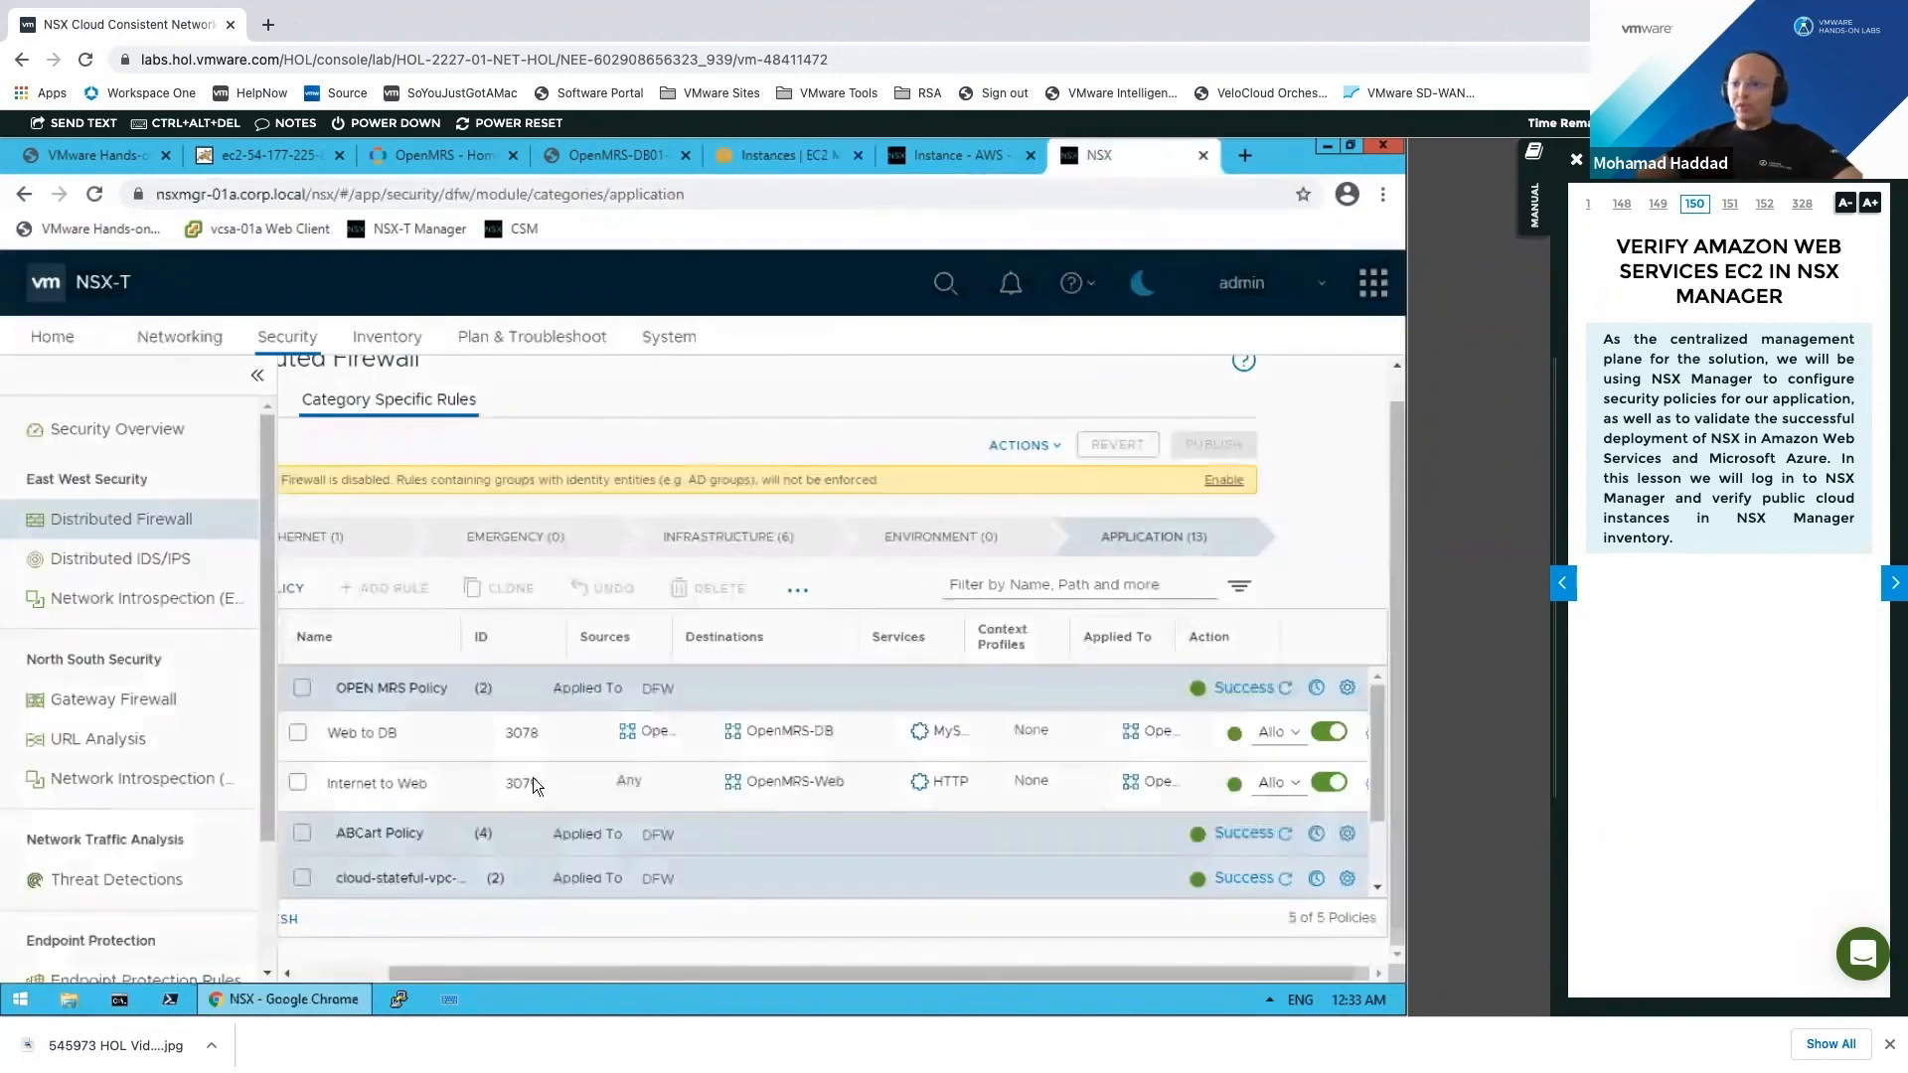
left_click(338, 974)
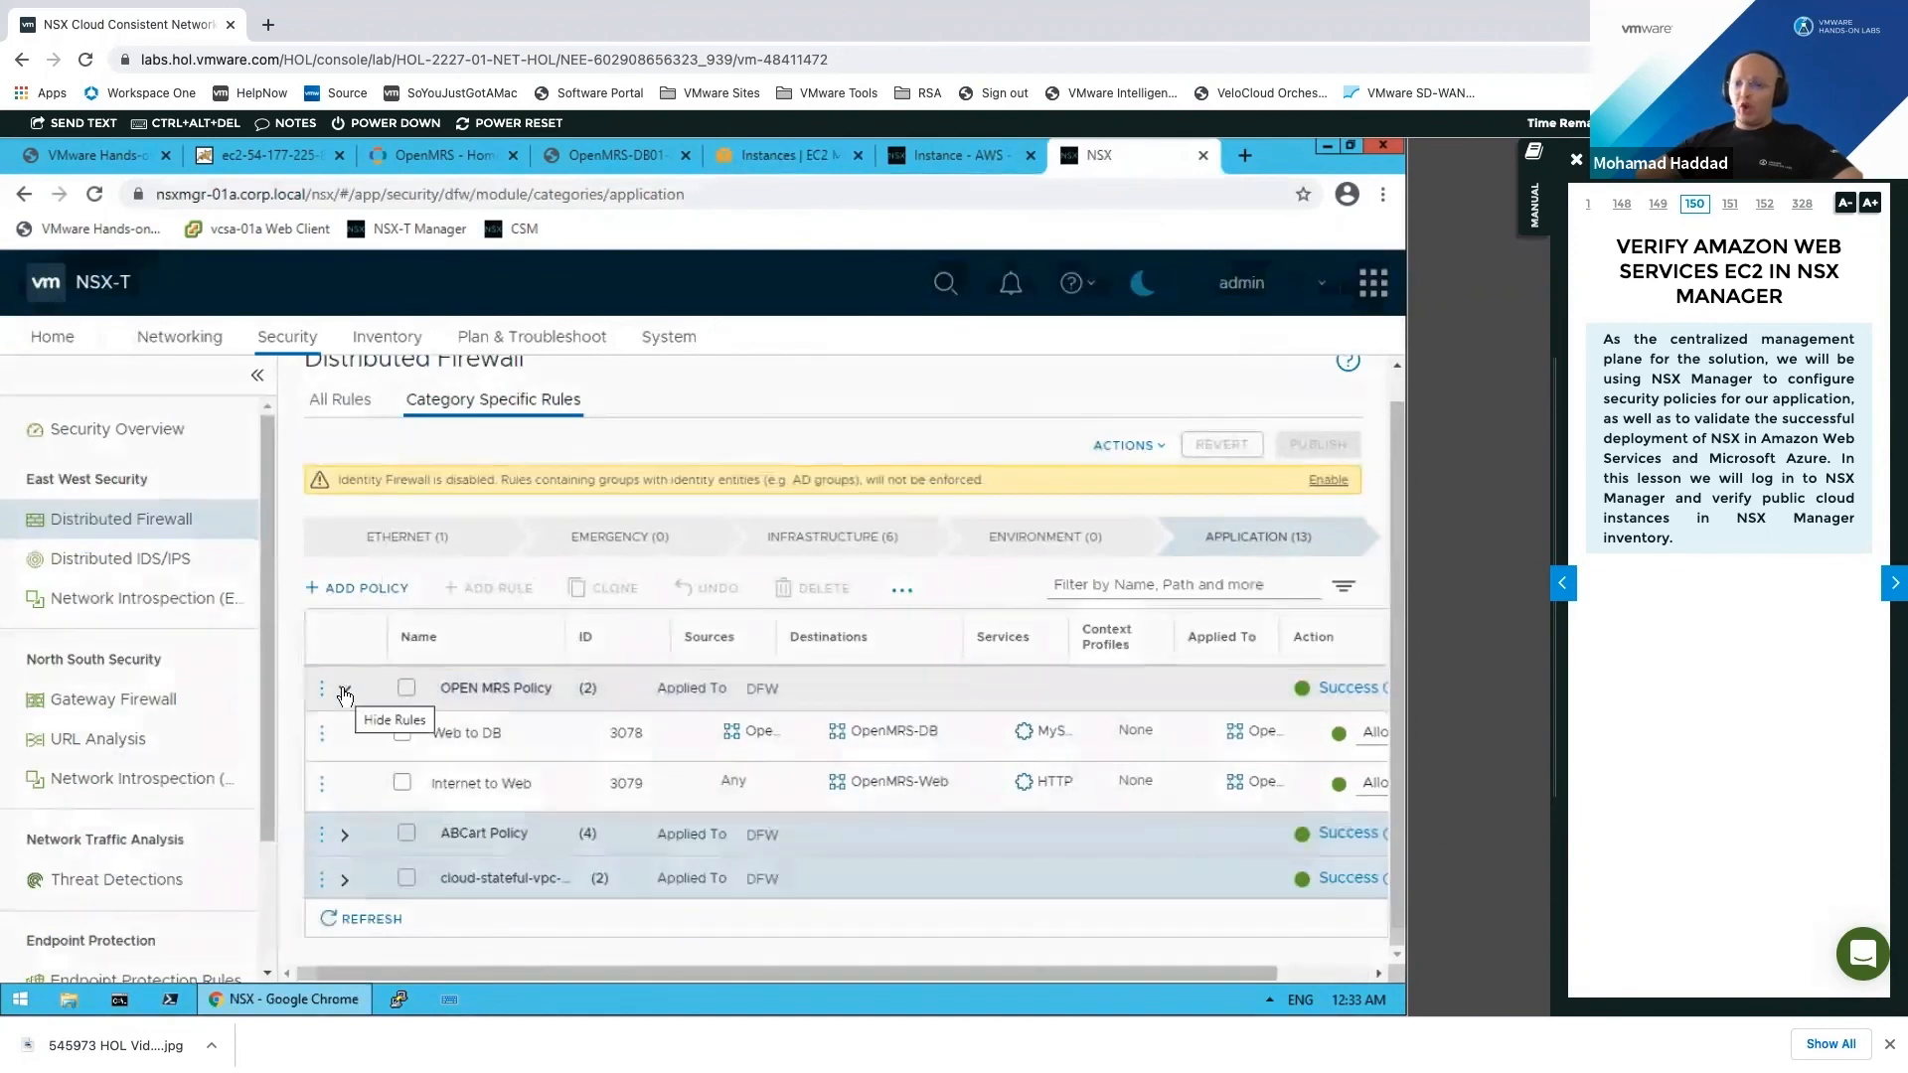
left_click(346, 693)
left_click(384, 698)
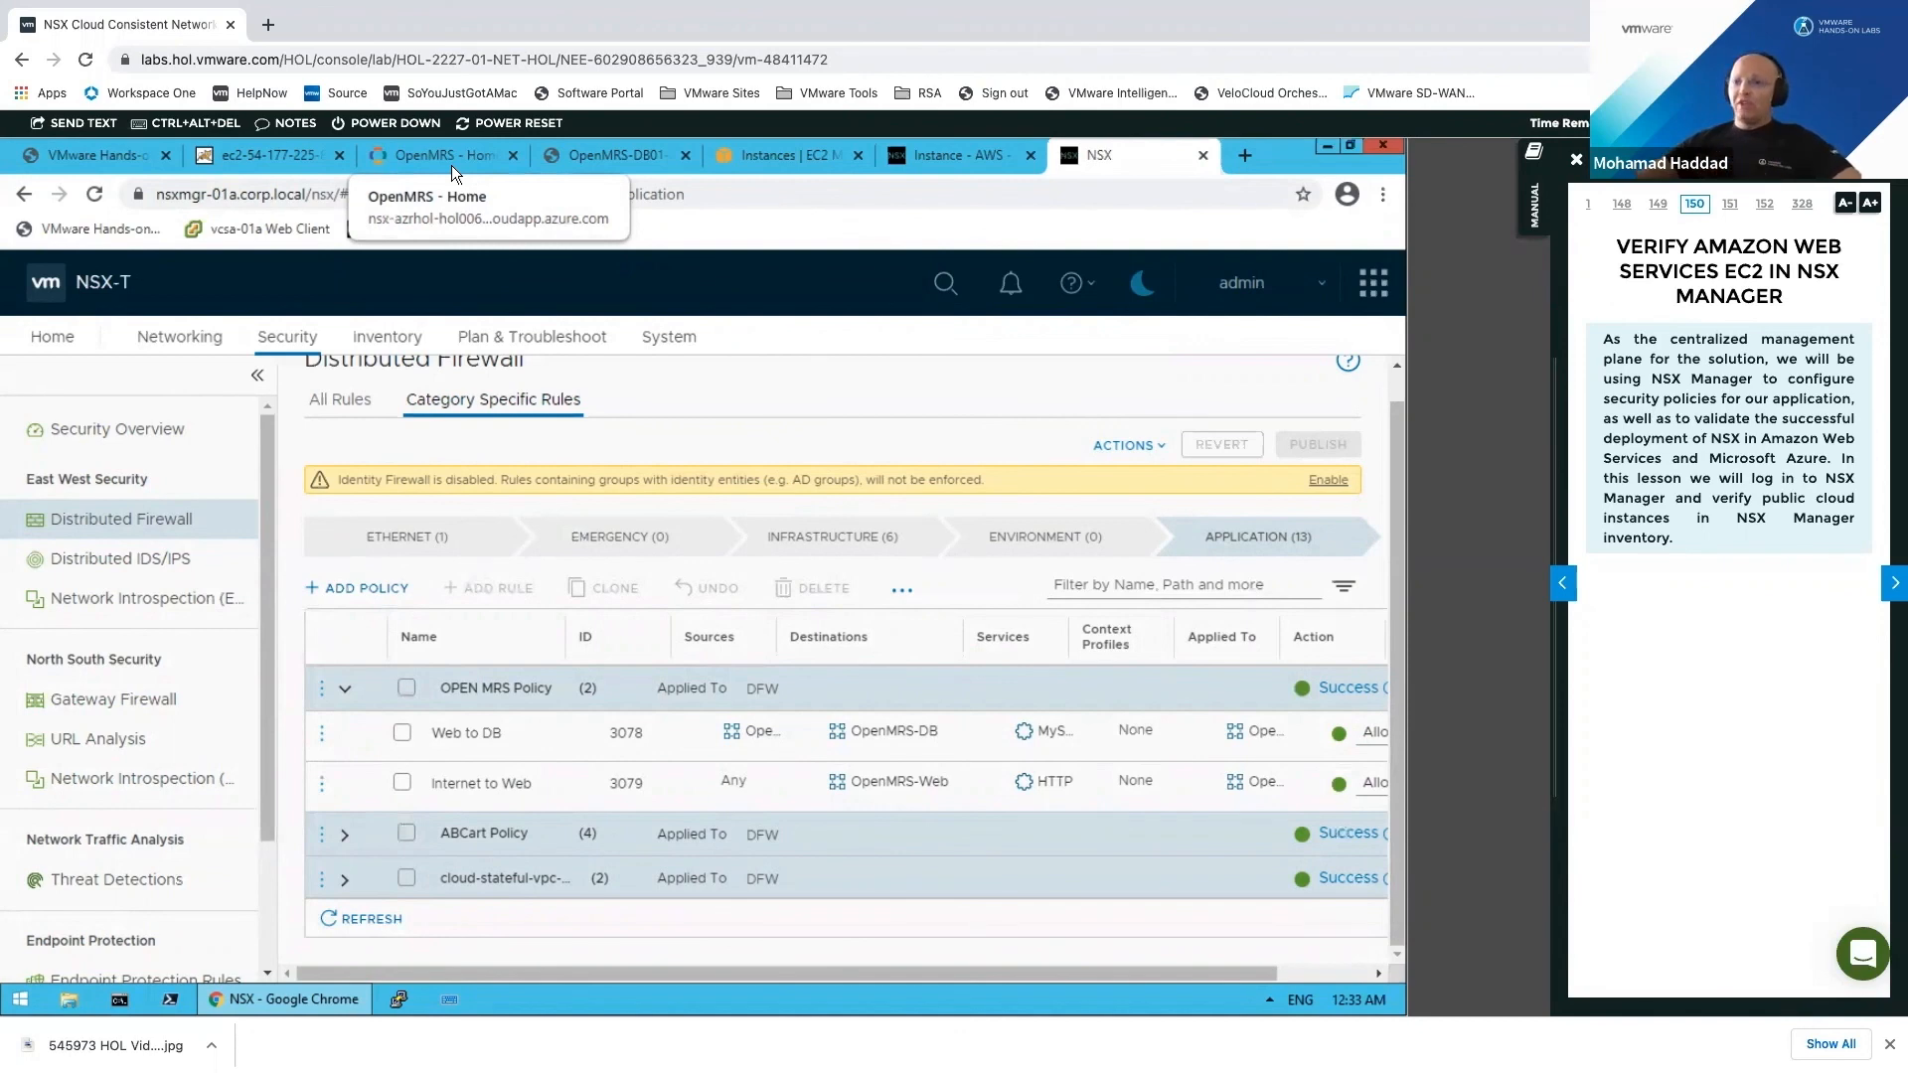
Step: Glance over the OpenMRS and EC2 pages, then return to NSX and close the lab table of contents
left_click(447, 159)
left_click(632, 167)
left_click(805, 151)
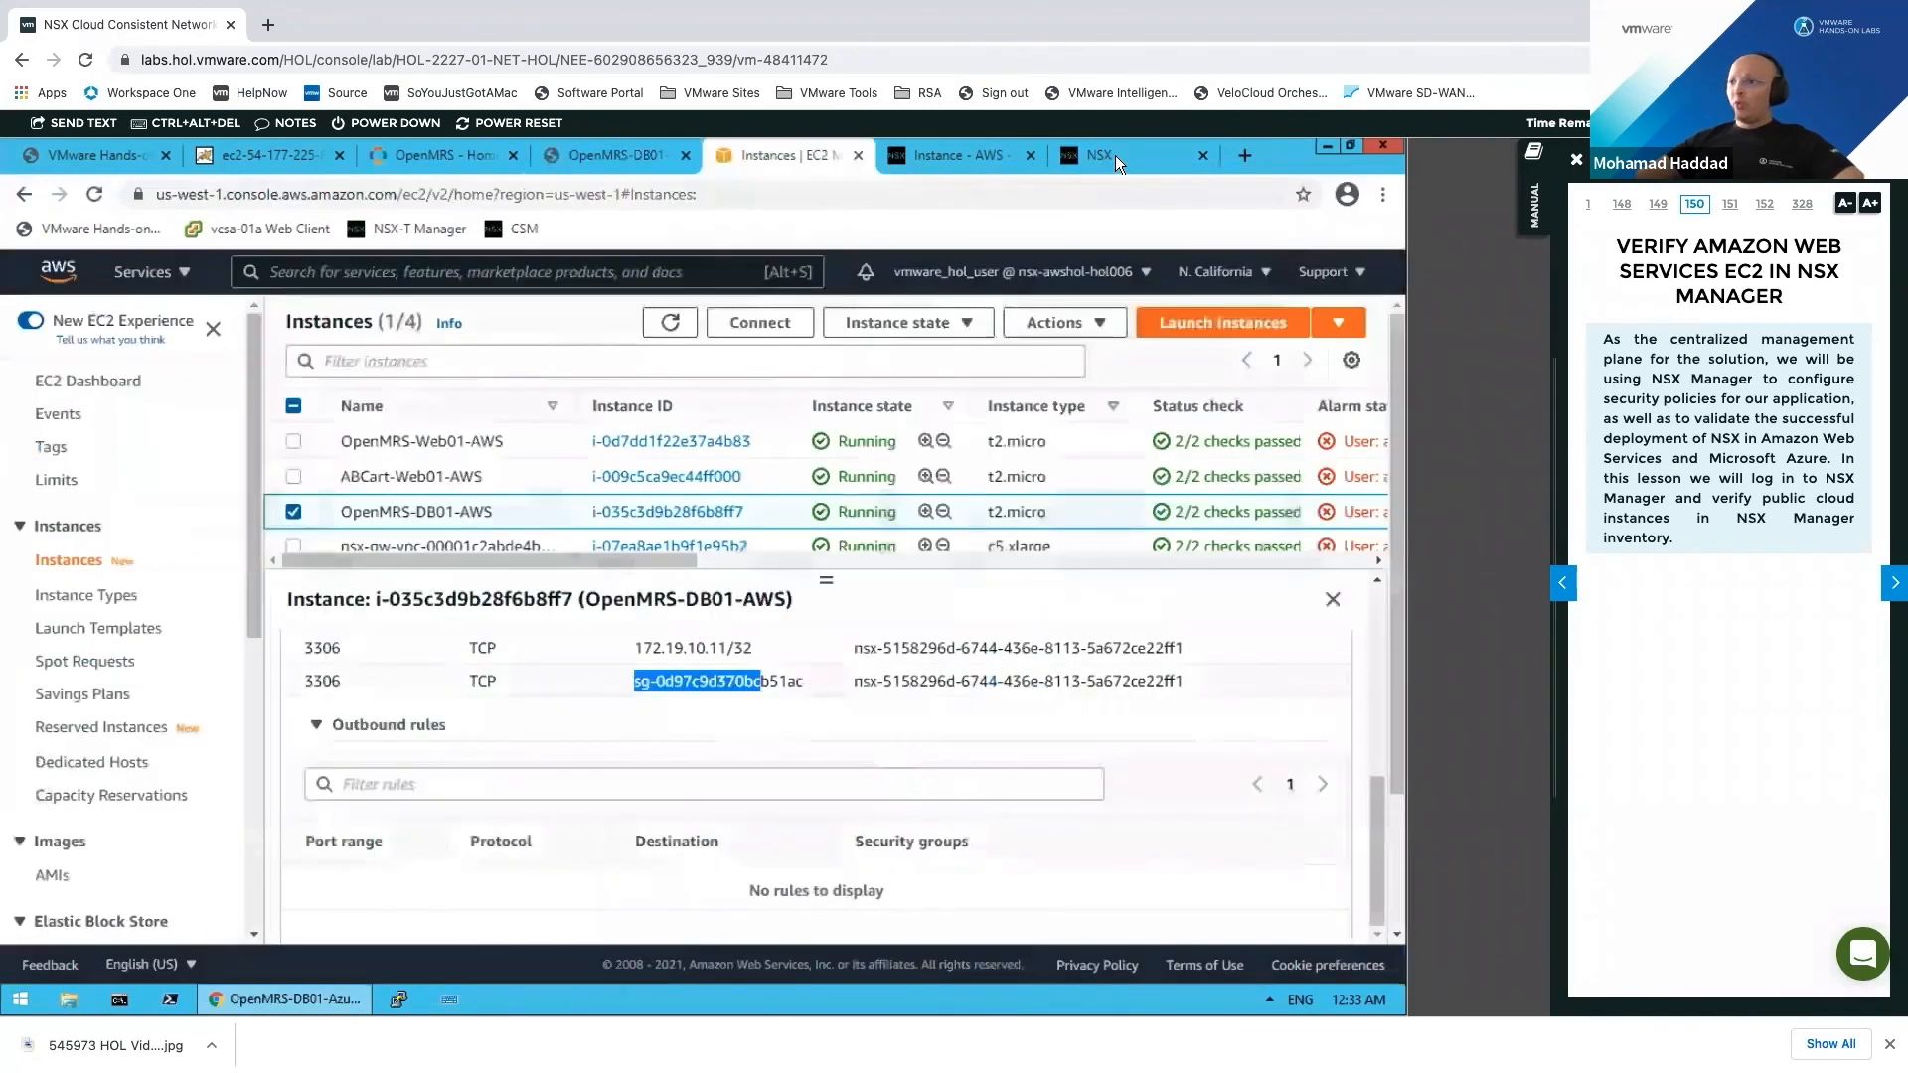
left_click(1103, 155)
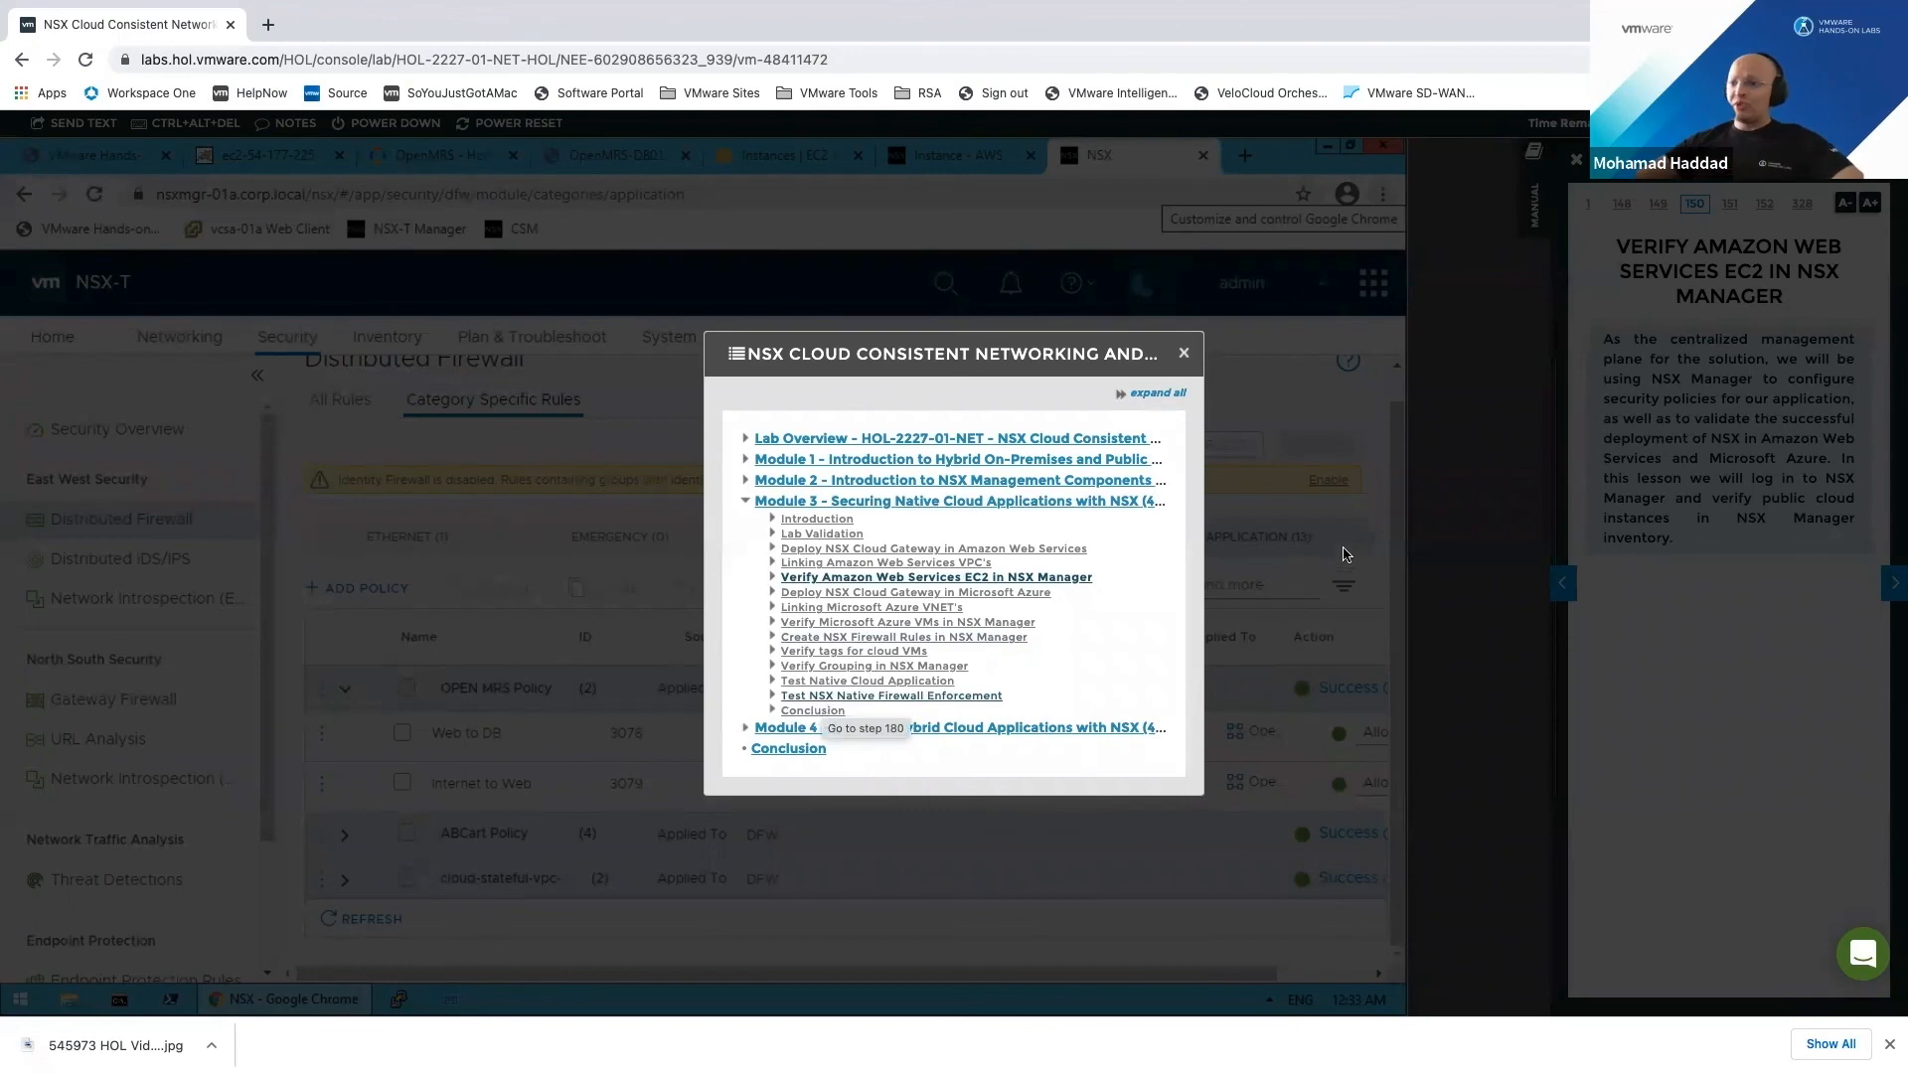
left_click(1183, 356)
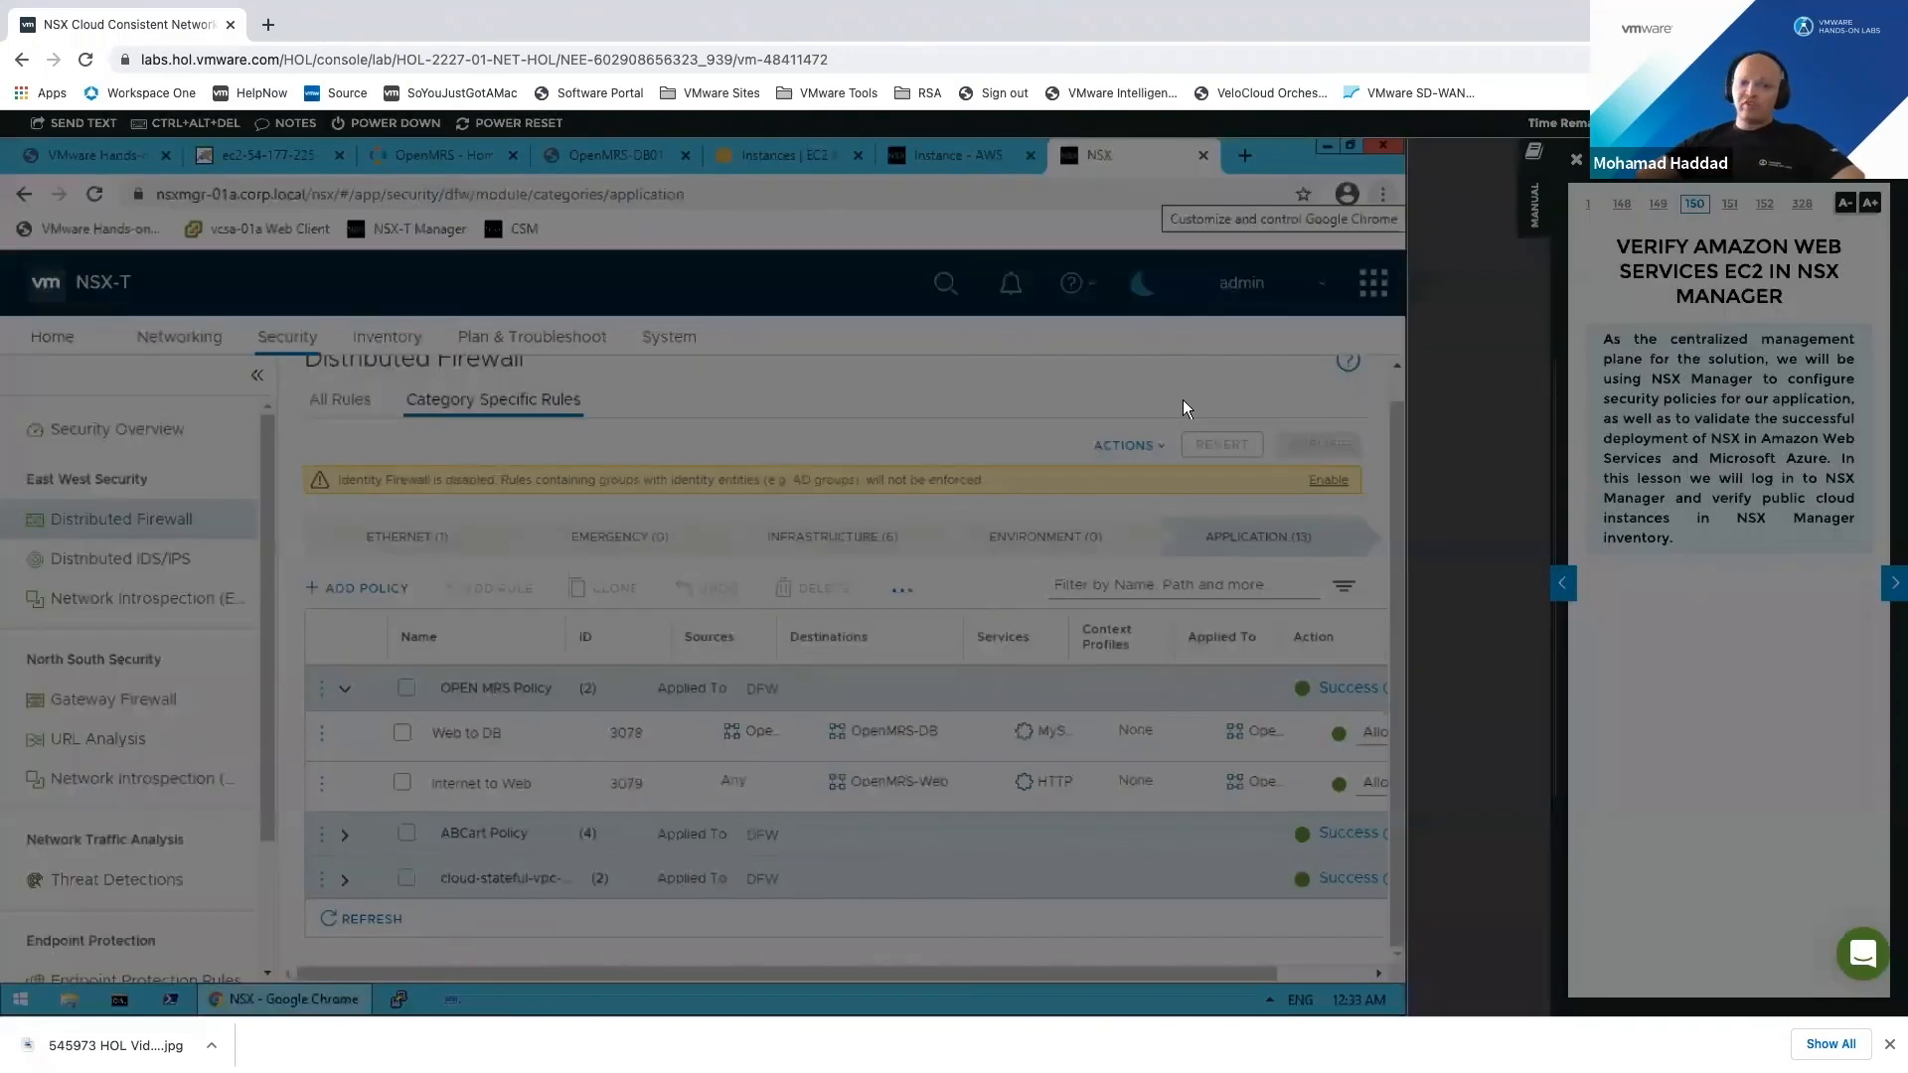